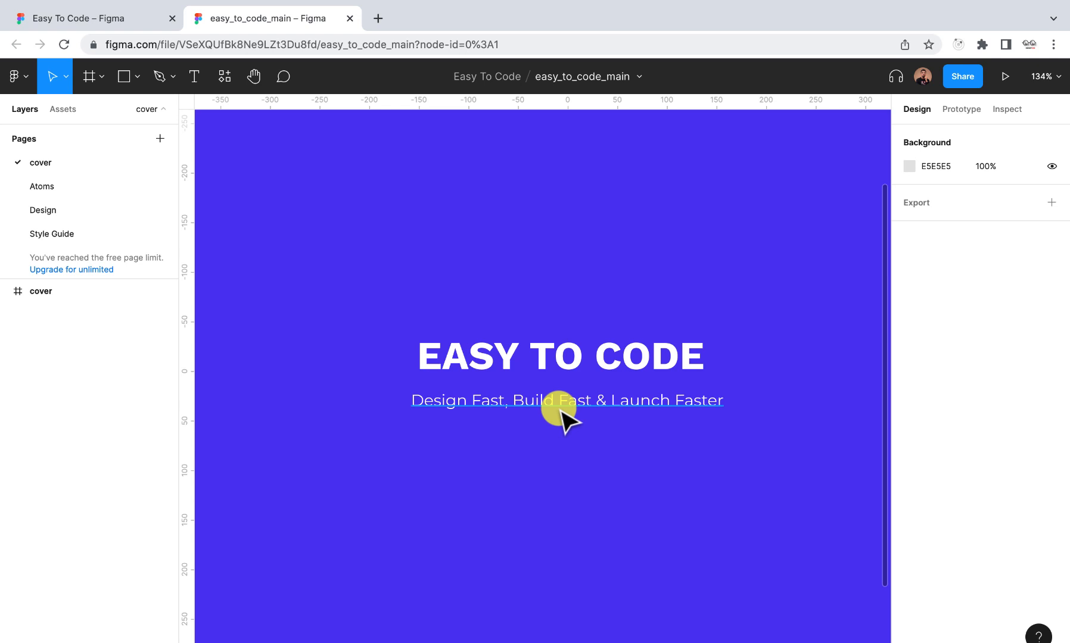
Open the Atoms page of the design file
{"action": "left_click", "coordinate": [24, 183]}
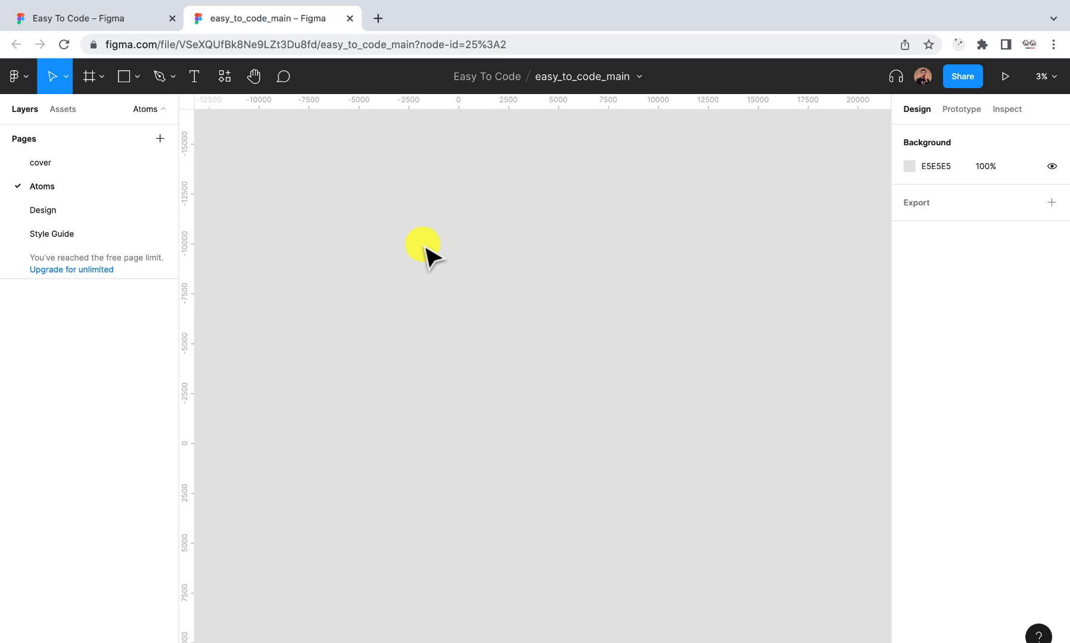
Search Google for "atomic design system" in a new browser tab
{"action": "left_click", "coordinate": [377, 18]}
{"action": "left_click", "coordinate": [497, 318]}
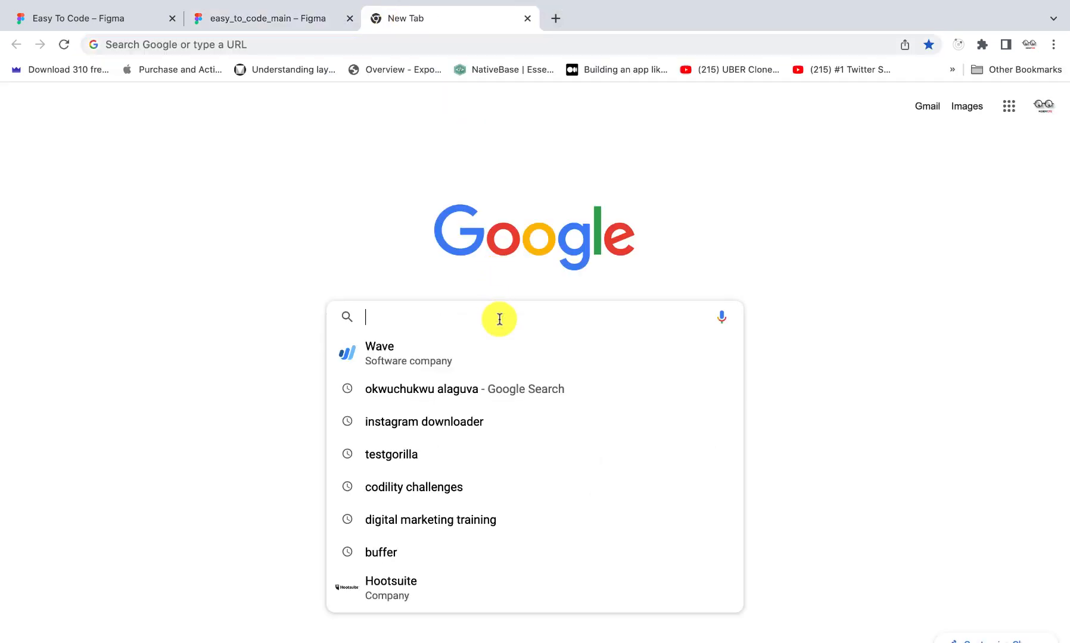
{"action": "type", "text": "atom"}
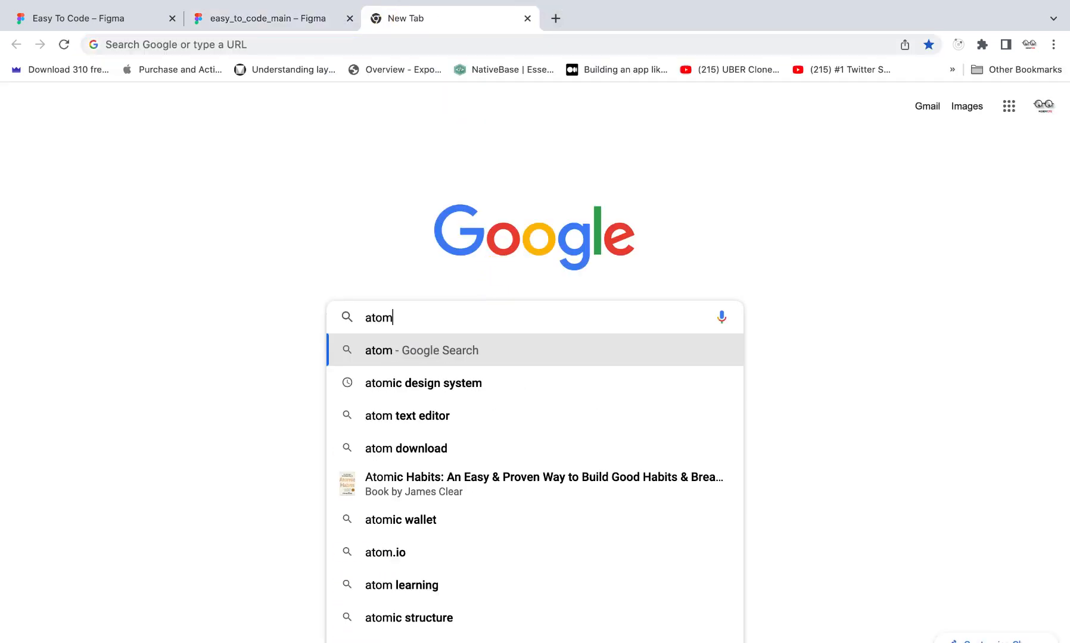
{"action": "type", "text": "ic"}
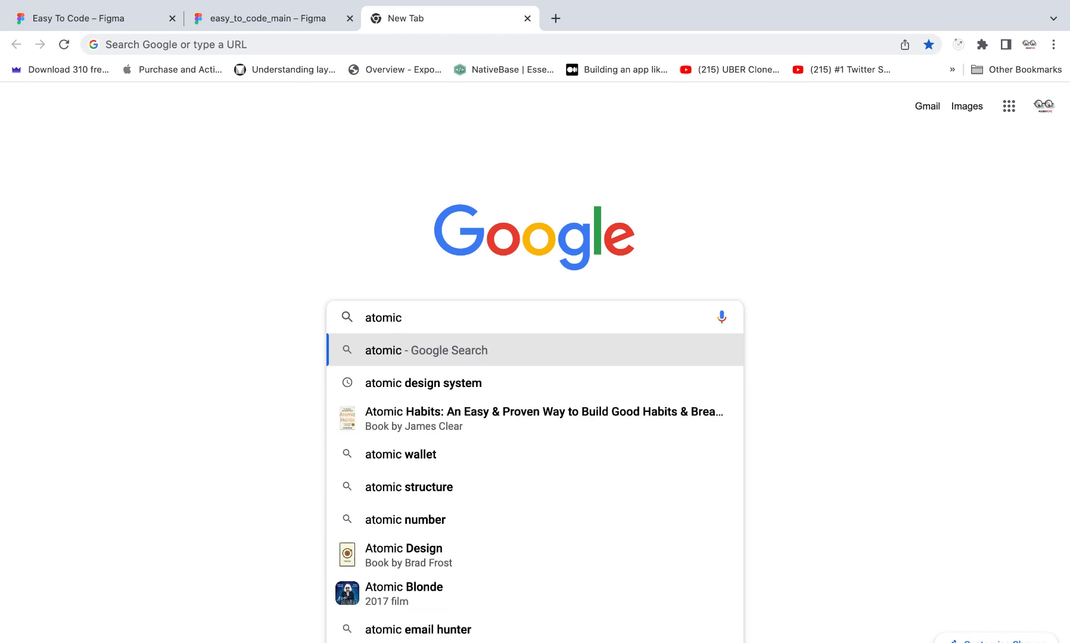
{"action": "left_click", "coordinate": [492, 384]}
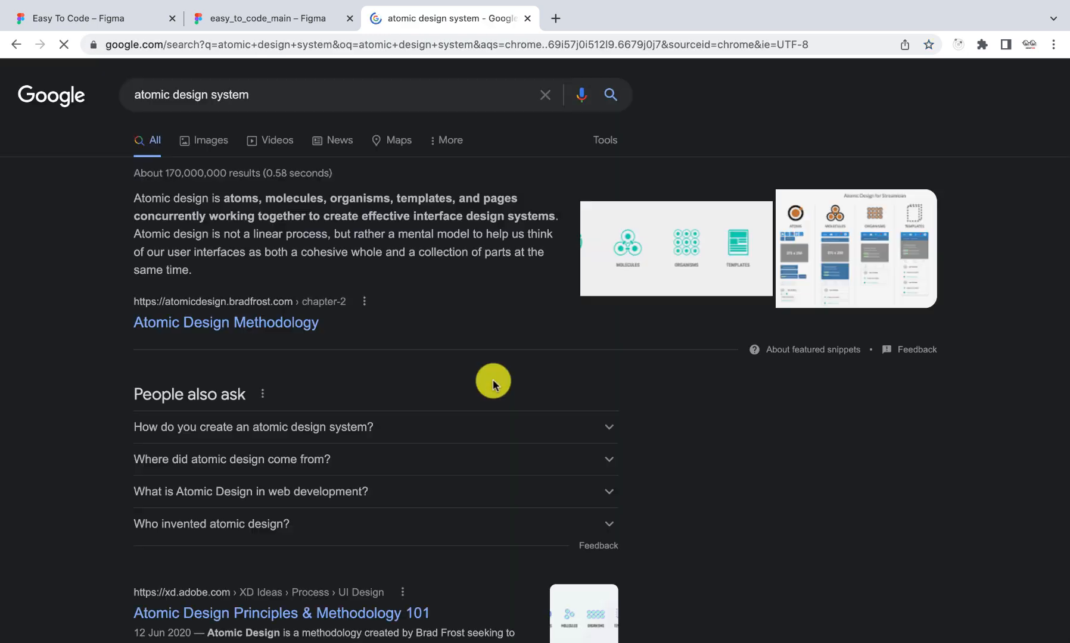
Open the xd.adobe.com result "Atomic Design Principles & Methodology 101" in a separate tab and switch to it
{"action": "scroll", "coordinate": [492, 381], "scroll_direction": "down", "scroll_amount": 6}
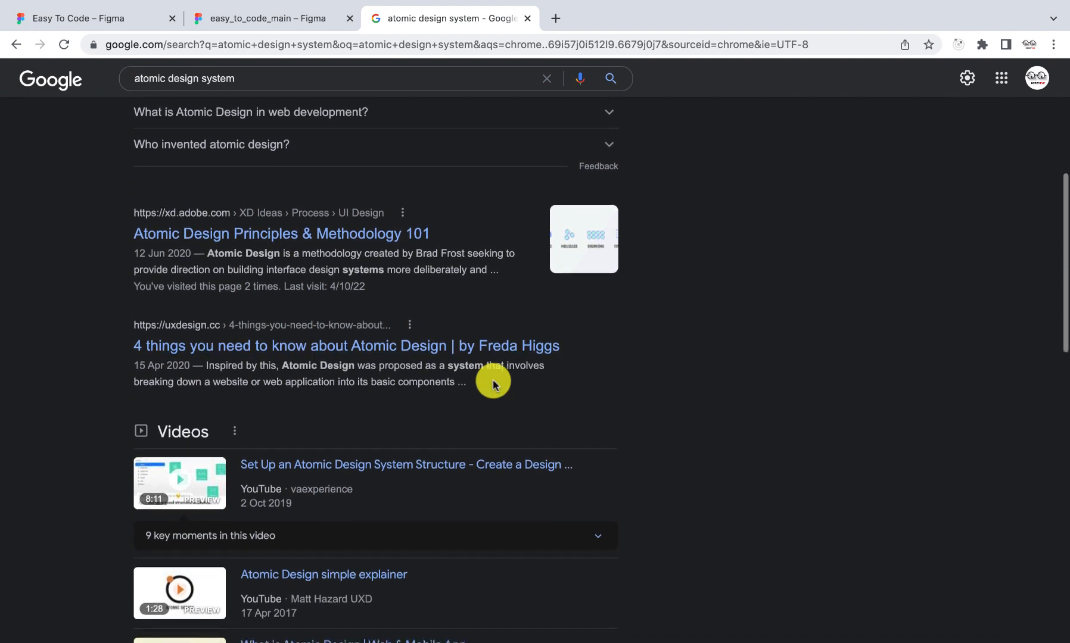
{"action": "scroll", "coordinate": [492, 379], "scroll_direction": "up", "scroll_amount": 2}
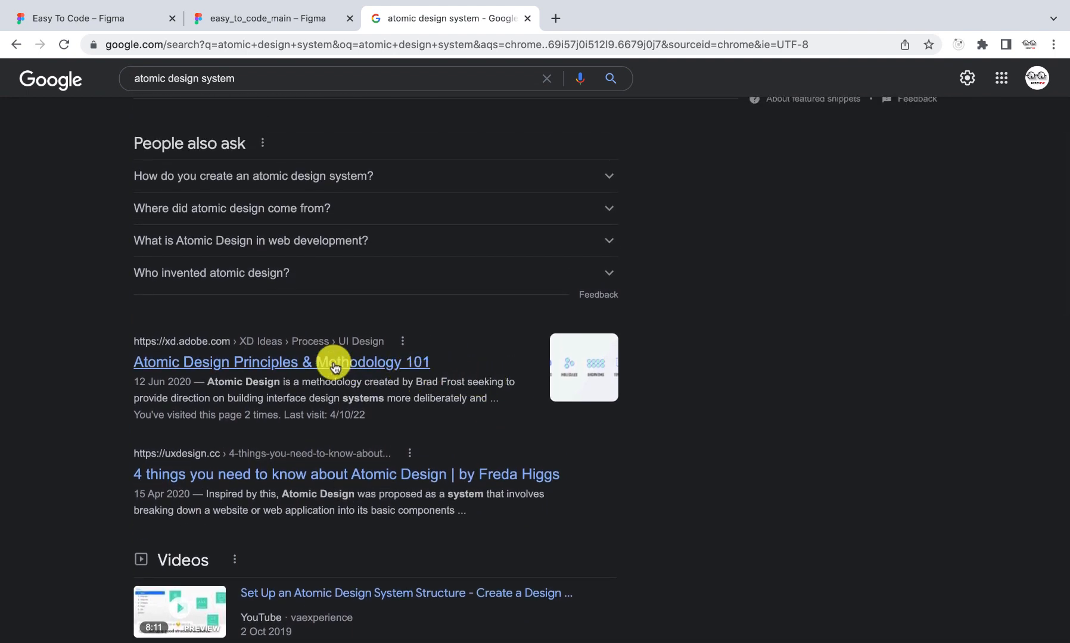
{"action": "right_click", "coordinate": [334, 366]}
{"action": "left_click", "coordinate": [376, 369]}
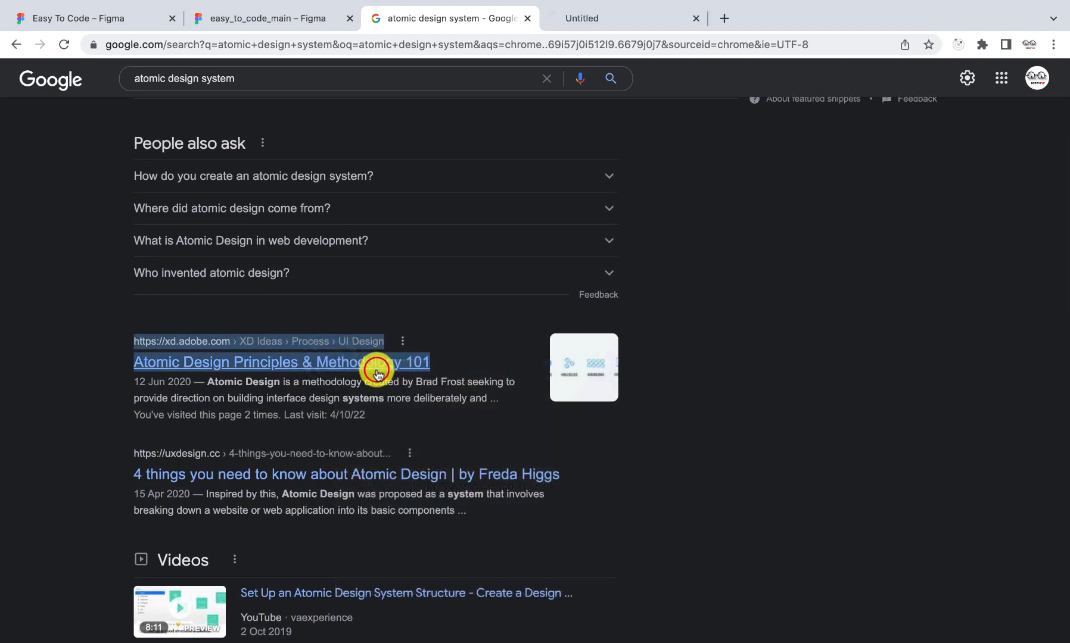
{"action": "left_click", "coordinate": [609, 21]}
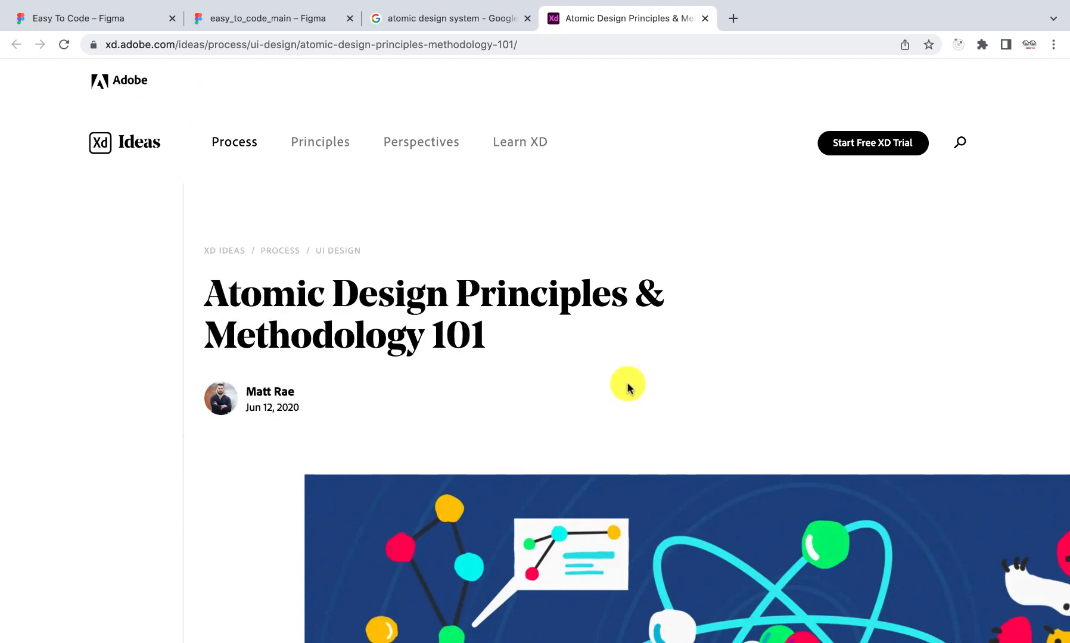
Read the article from its introduction and the elements of Atomic Design through the Atoms and Molecules sections
{"action": "scroll", "coordinate": [627, 387], "scroll_direction": "down", "scroll_amount": 7}
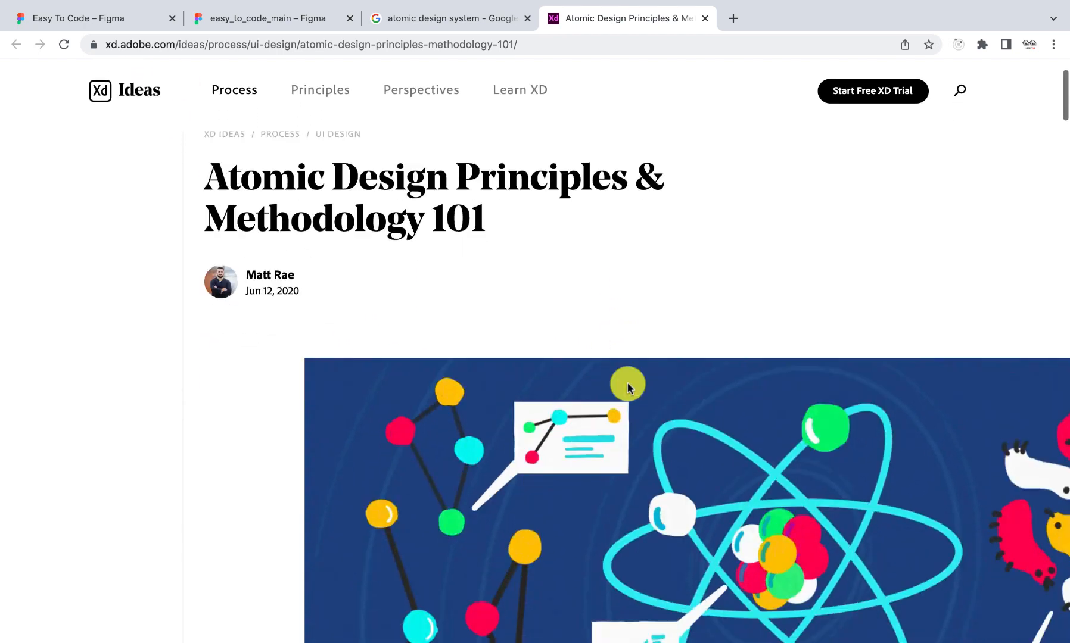
{"action": "scroll", "coordinate": [627, 388], "scroll_direction": "down", "scroll_amount": 10}
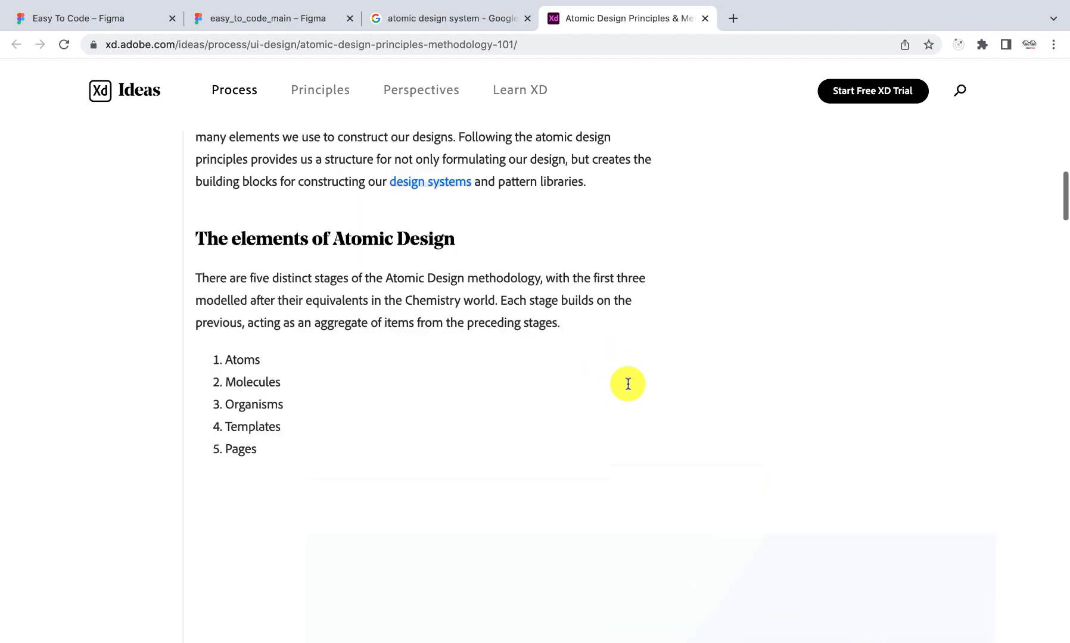
{"action": "scroll", "coordinate": [627, 387], "scroll_direction": "up", "scroll_amount": 8}
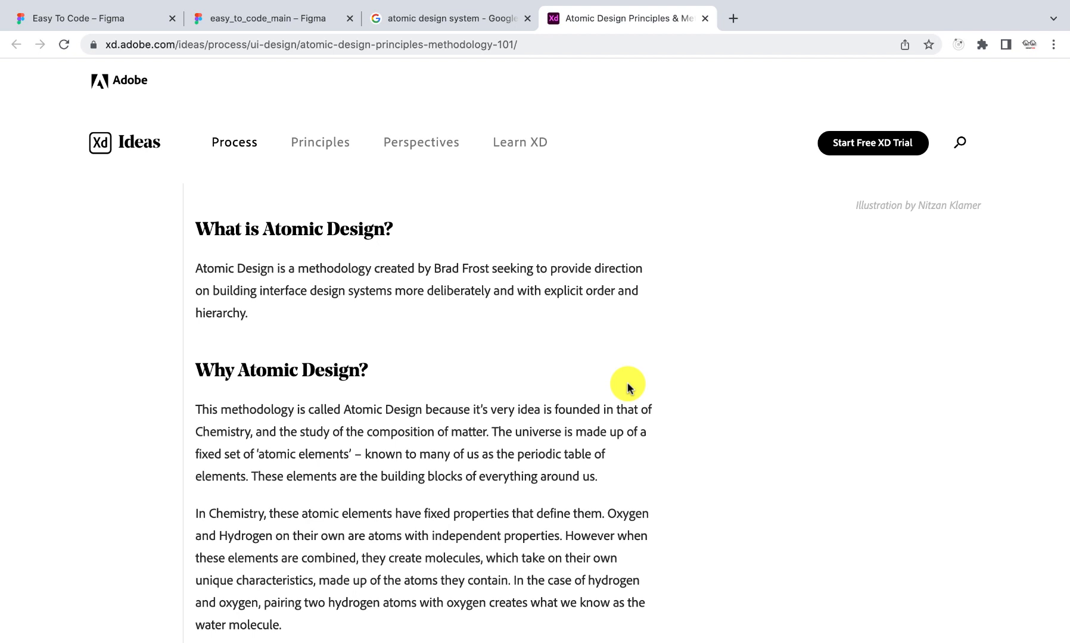
{"action": "scroll", "coordinate": [627, 388], "scroll_direction": "down", "scroll_amount": 9}
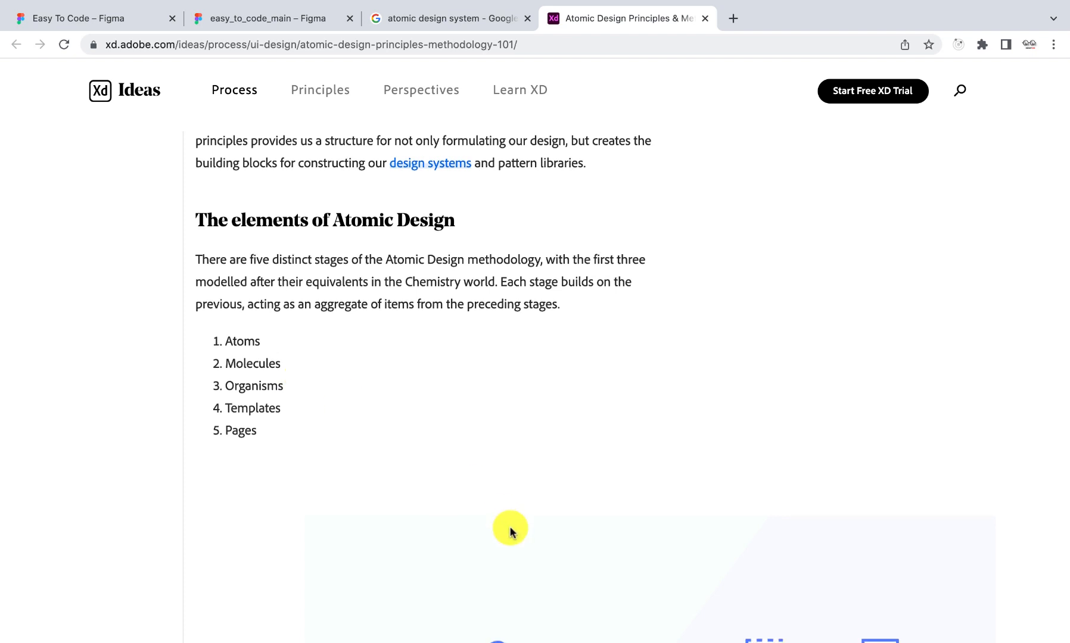
{"action": "scroll", "coordinate": [509, 528], "scroll_direction": "down", "scroll_amount": 20}
{"action": "scroll", "coordinate": [511, 528], "scroll_direction": "up", "scroll_amount": 6}
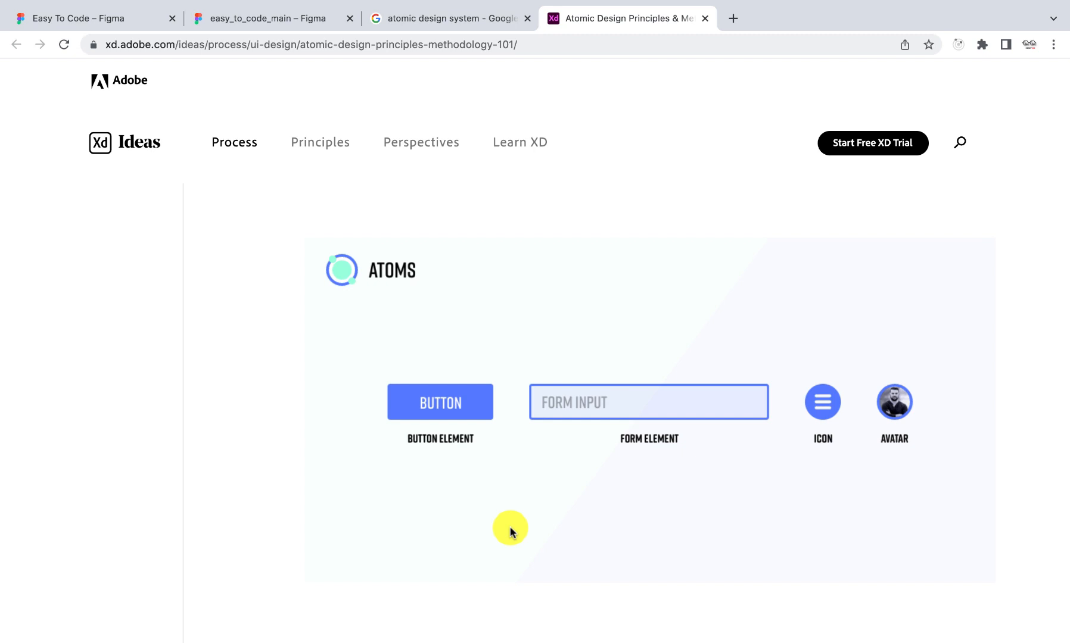
{"action": "scroll", "coordinate": [510, 530], "scroll_direction": "down", "scroll_amount": 6}
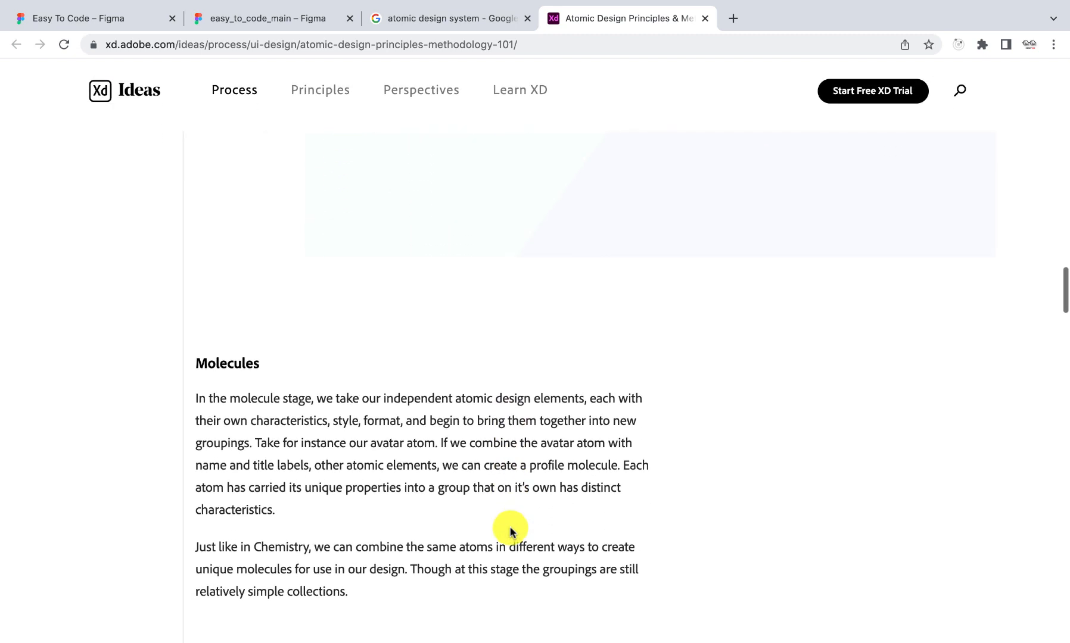
{"action": "scroll", "coordinate": [510, 530], "scroll_direction": "down", "scroll_amount": 5}
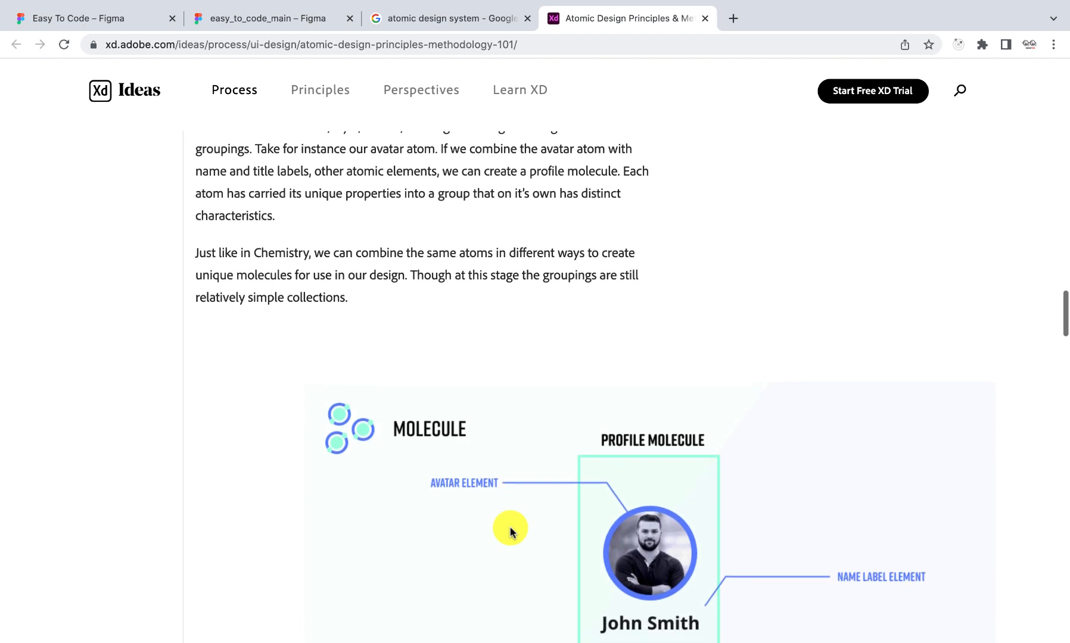
{"action": "scroll", "coordinate": [509, 530], "scroll_direction": "down", "scroll_amount": 1}
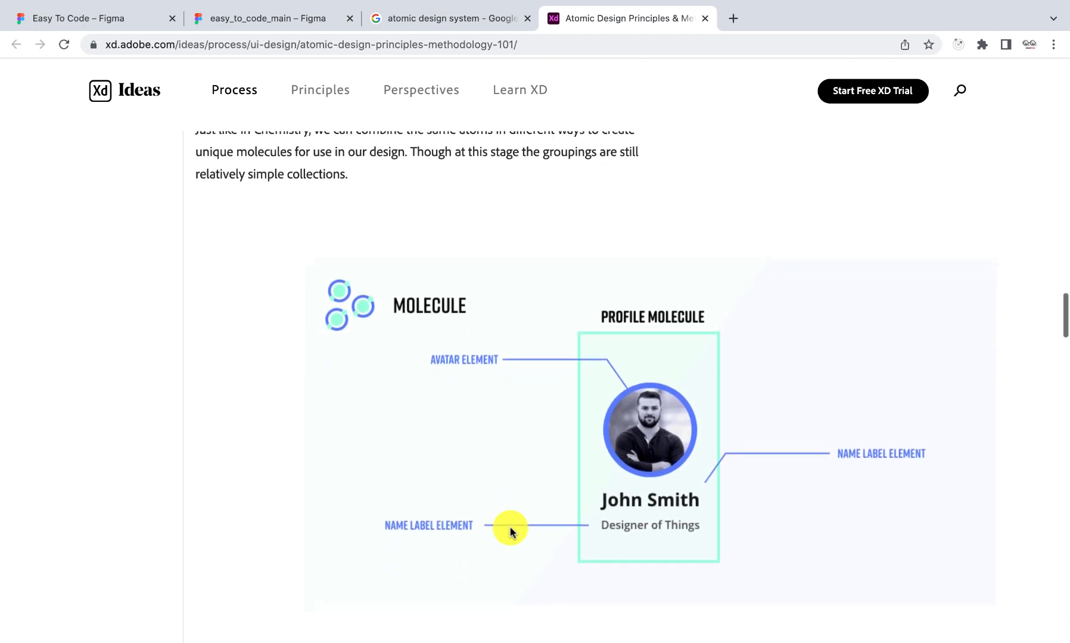
Compare the article's Atoms, Molecule and Organisms diagrams to examine how each stage builds on the previous one
{"action": "scroll", "coordinate": [510, 530], "scroll_direction": "up", "scroll_amount": 10}
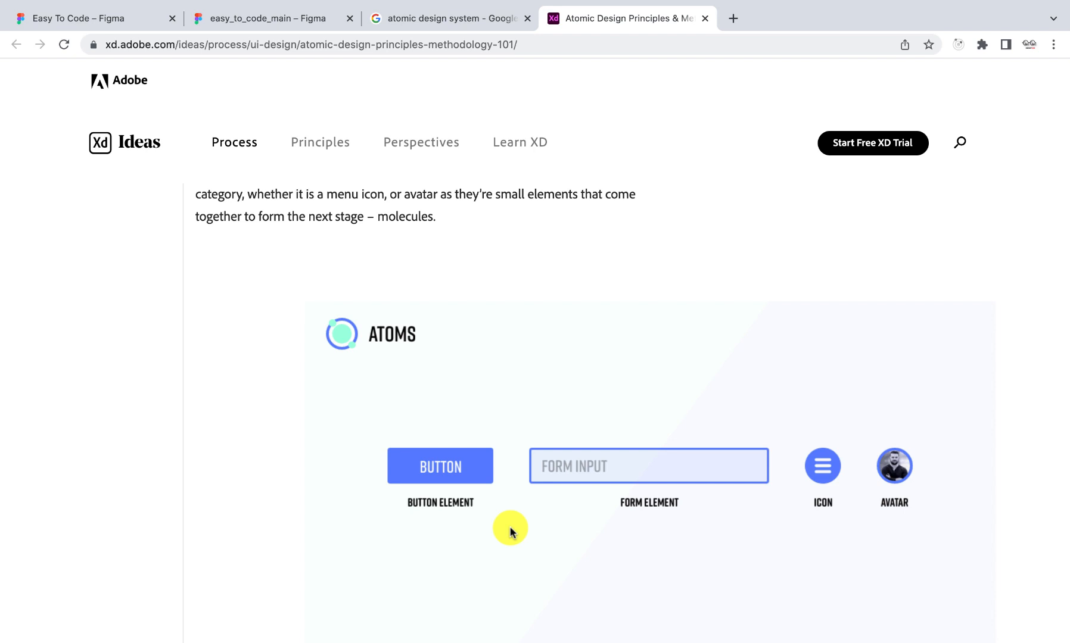
{"action": "scroll", "coordinate": [510, 530], "scroll_direction": "down", "scroll_amount": 1}
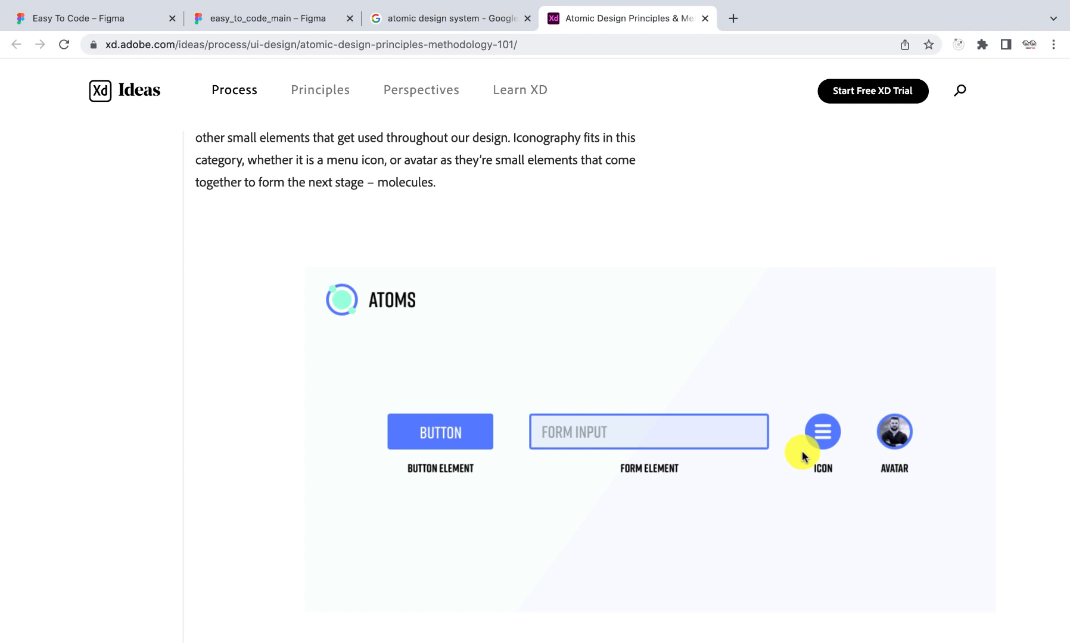
{"action": "scroll", "coordinate": [802, 452], "scroll_direction": "down", "scroll_amount": 10}
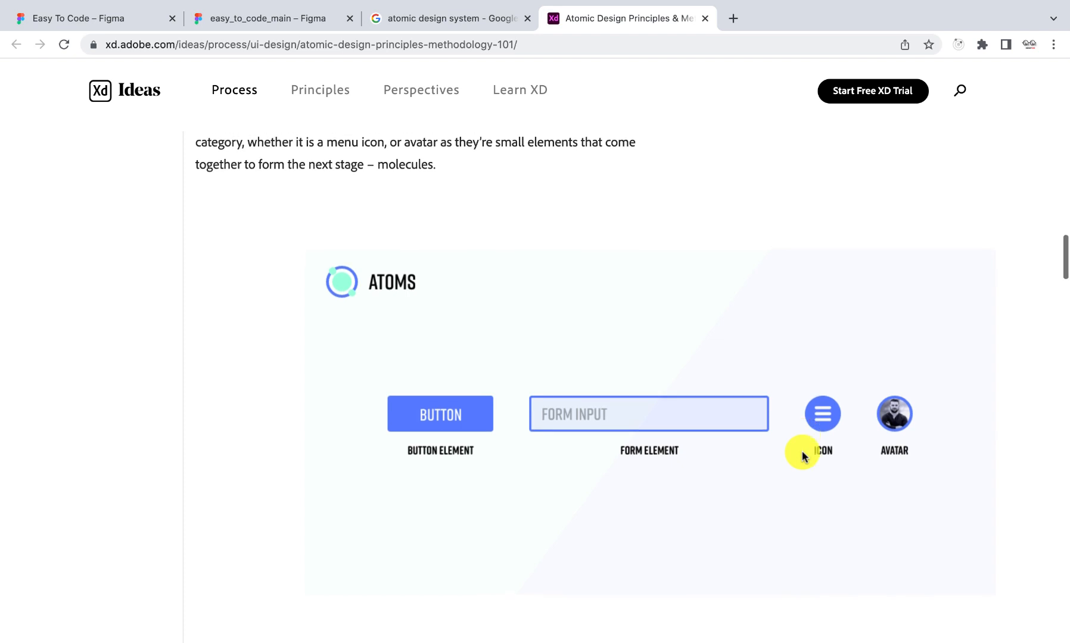
{"action": "scroll", "coordinate": [802, 451], "scroll_direction": "down", "scroll_amount": 5}
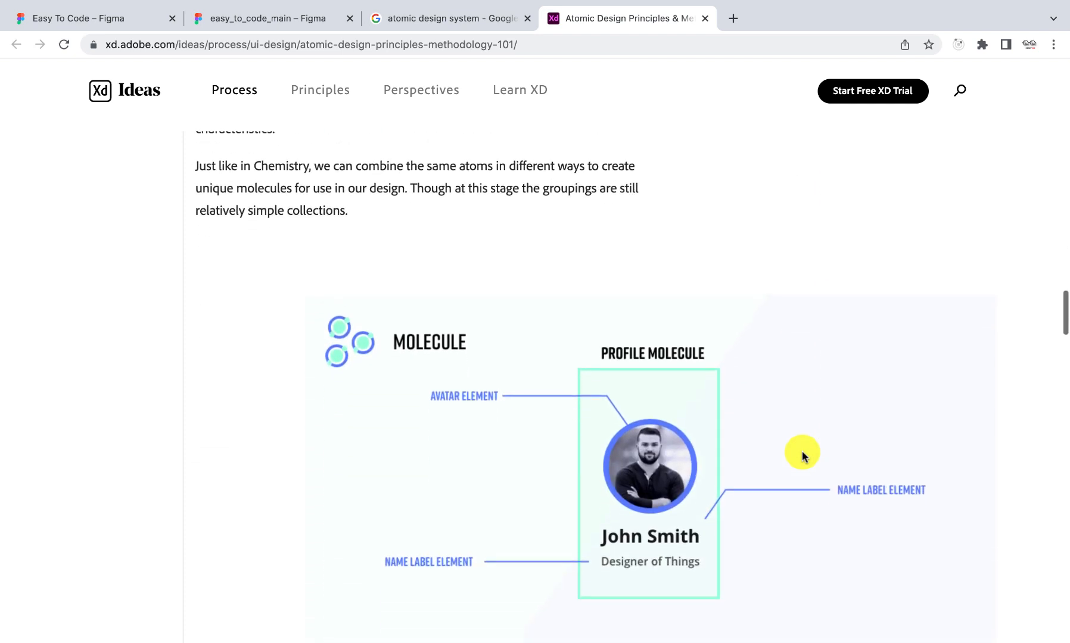
{"action": "scroll", "coordinate": [617, 464], "scroll_direction": "down", "scroll_amount": 5}
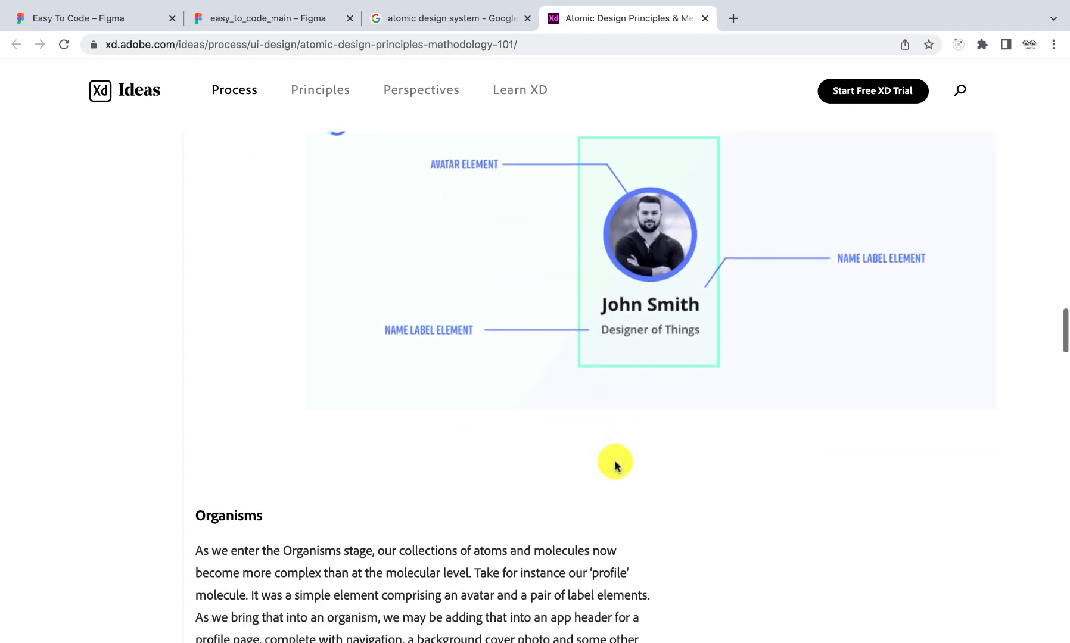
{"action": "scroll", "coordinate": [616, 462], "scroll_direction": "up", "scroll_amount": 8}
{"action": "scroll", "coordinate": [615, 465], "scroll_direction": "down", "scroll_amount": 10}
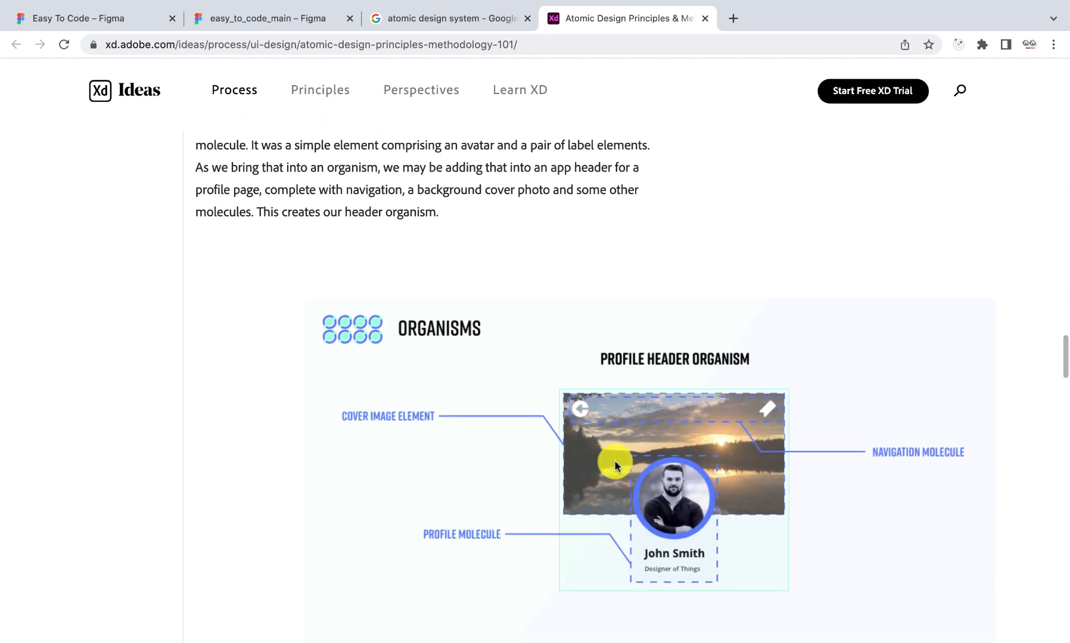
{"action": "scroll", "coordinate": [735, 421], "scroll_direction": "down", "scroll_amount": 2}
{"action": "scroll", "coordinate": [735, 422], "scroll_direction": "down", "scroll_amount": 7}
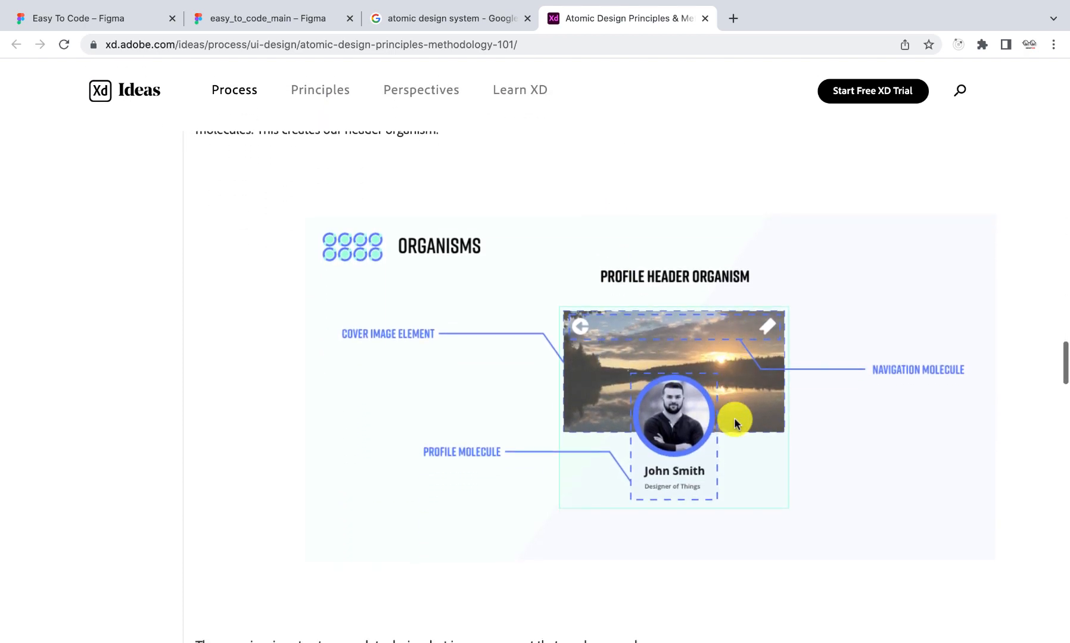
{"action": "scroll", "coordinate": [735, 423], "scroll_direction": "up", "scroll_amount": 8}
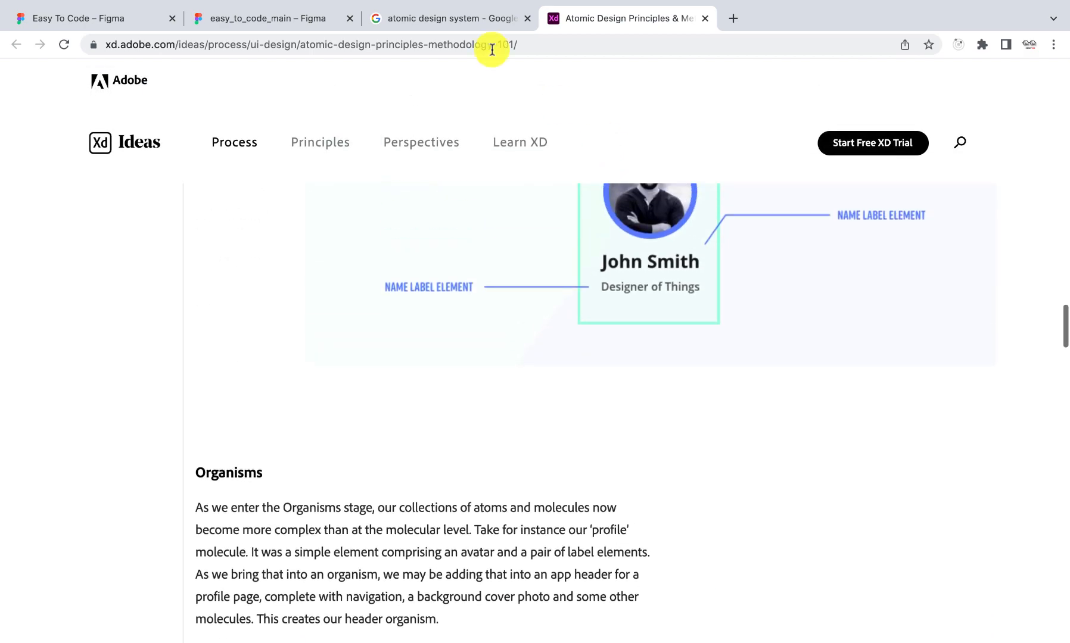
Return to the easy_to_code_main file in Figma, run the Foundation: Color Generator plugin and move its window aside
{"action": "left_click", "coordinate": [465, 20]}
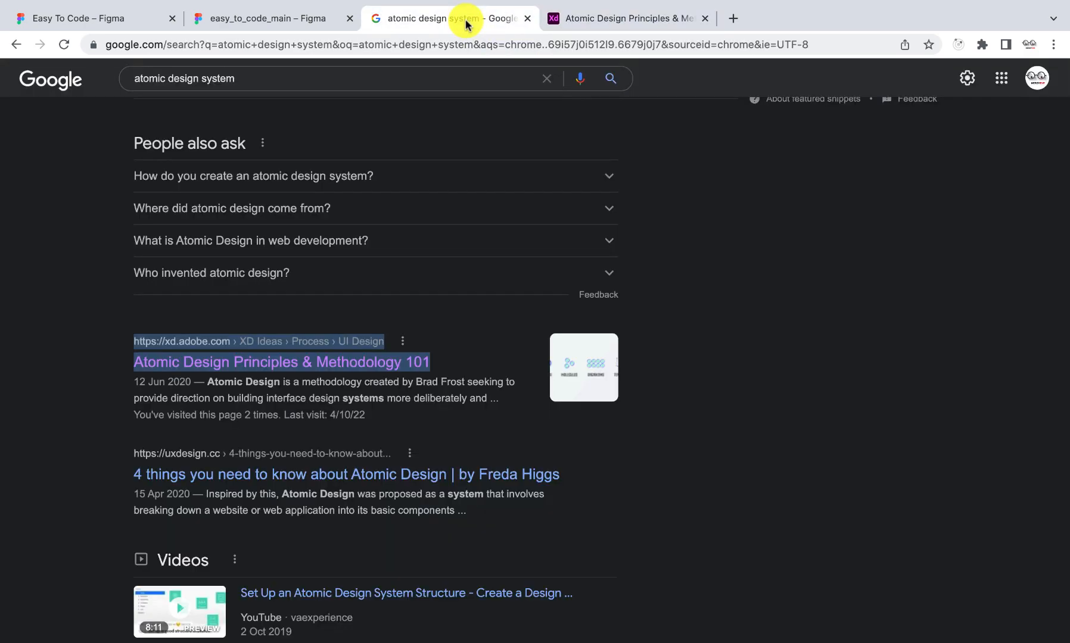
{"action": "left_click", "coordinate": [246, 18]}
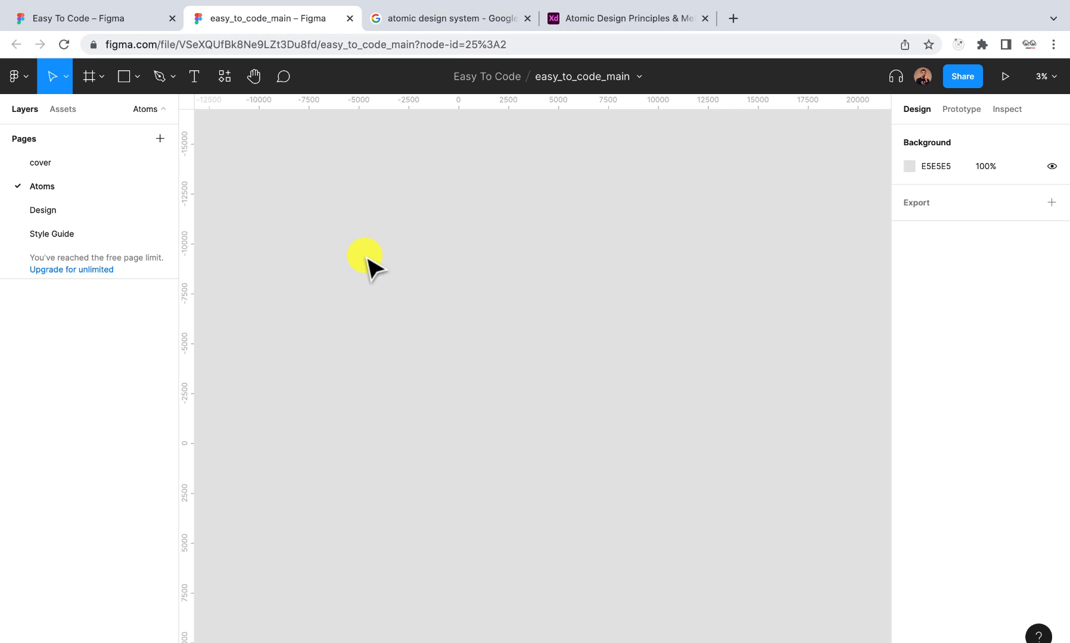
{"action": "right_click", "coordinate": [423, 238]}
{"action": "mouse_move", "coordinate": [479, 358]}
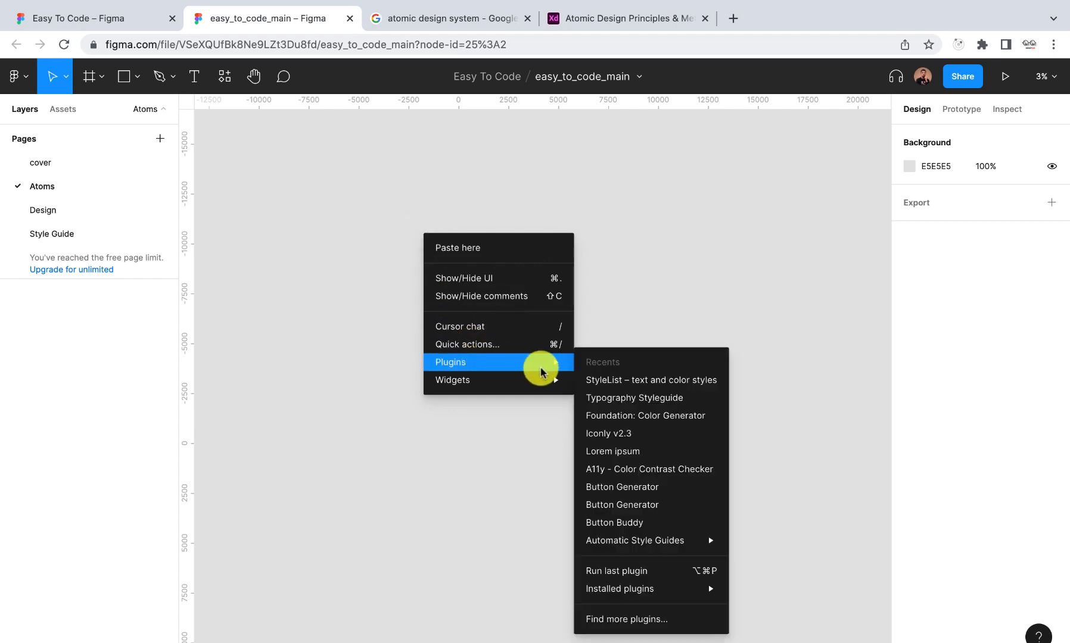
{"action": "left_click", "coordinate": [660, 416]}
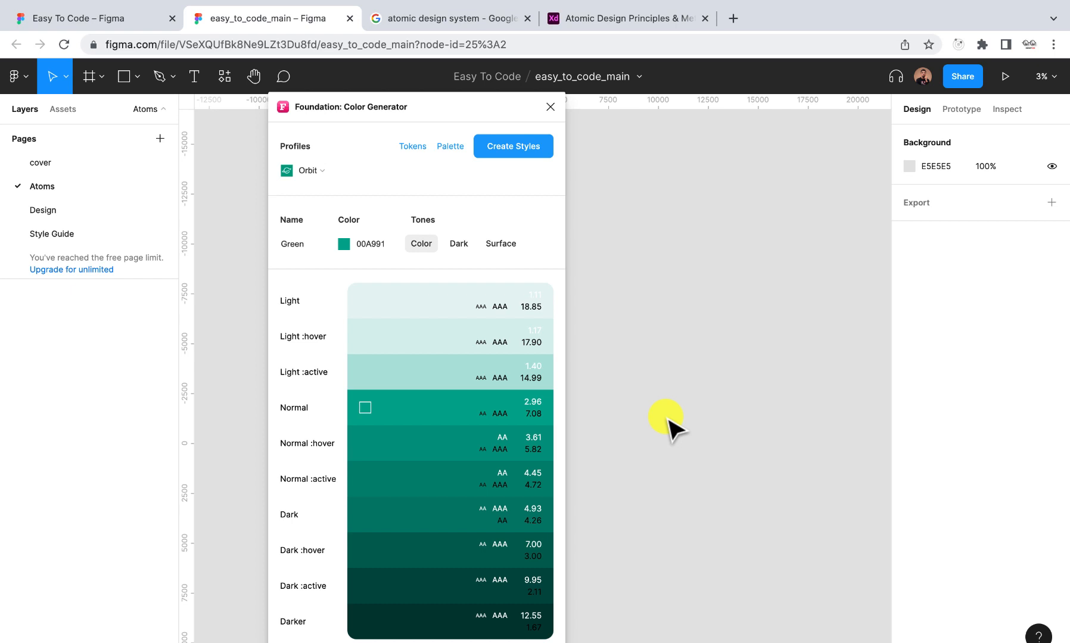
{"action": "left_click_drag", "start_coordinate": [427, 107], "coordinate": [707, 77]}
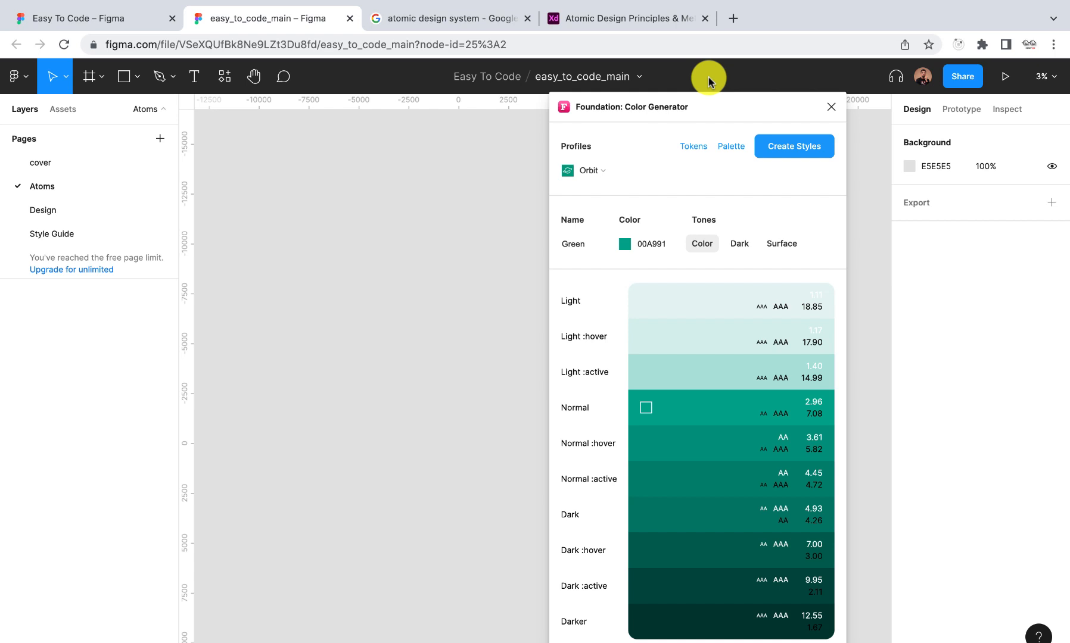
Set the color generator's profile to Material and name the color Primary
{"action": "left_click", "coordinate": [620, 172]}
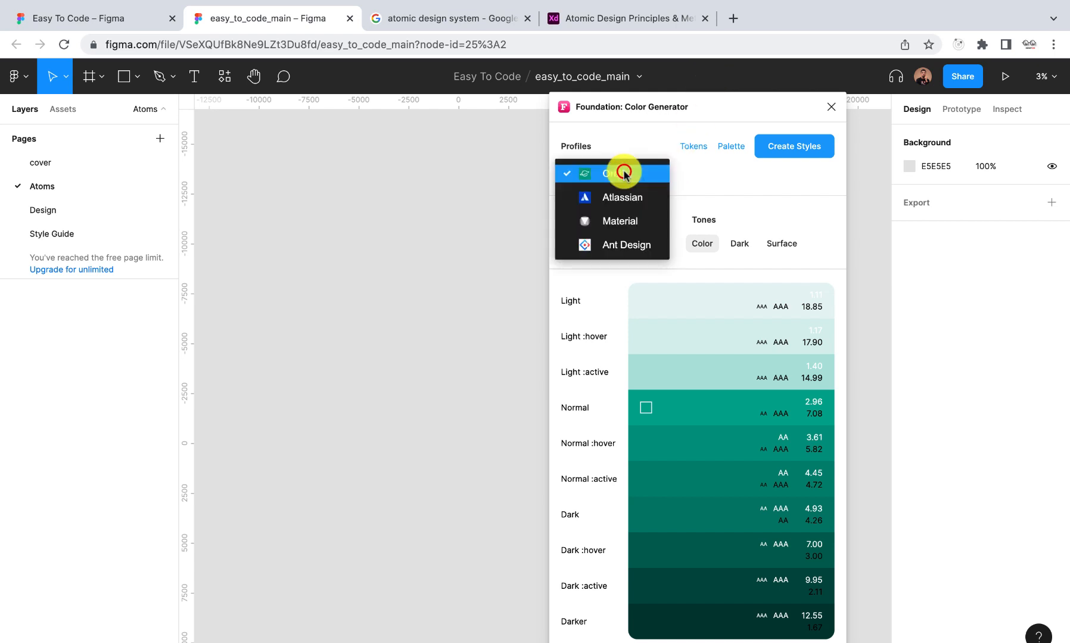
{"action": "left_click", "coordinate": [621, 221]}
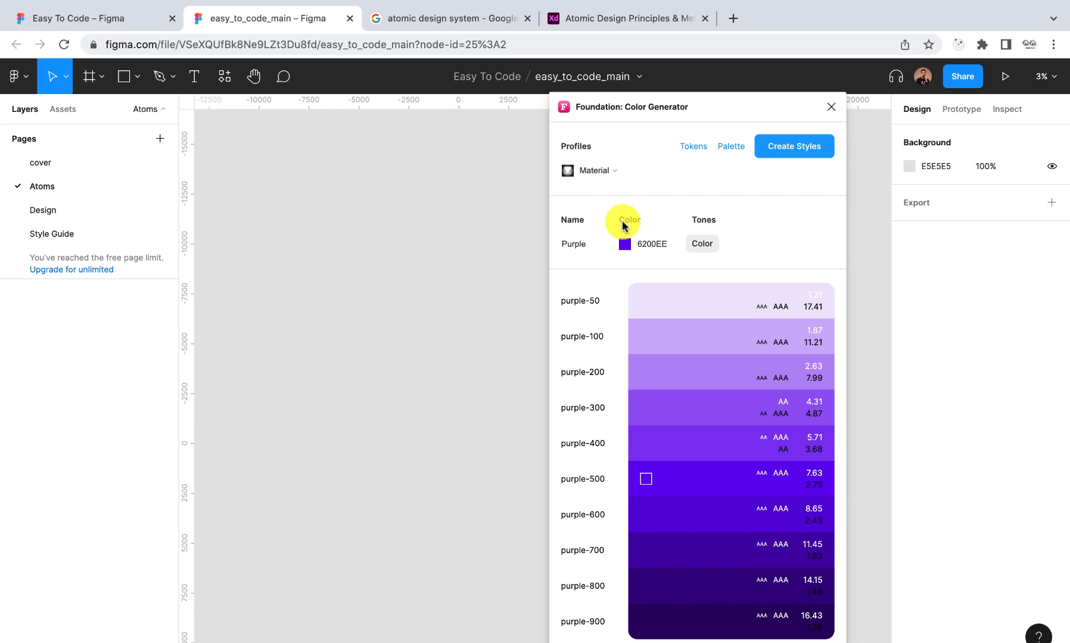
{"action": "left_click", "coordinate": [577, 244]}
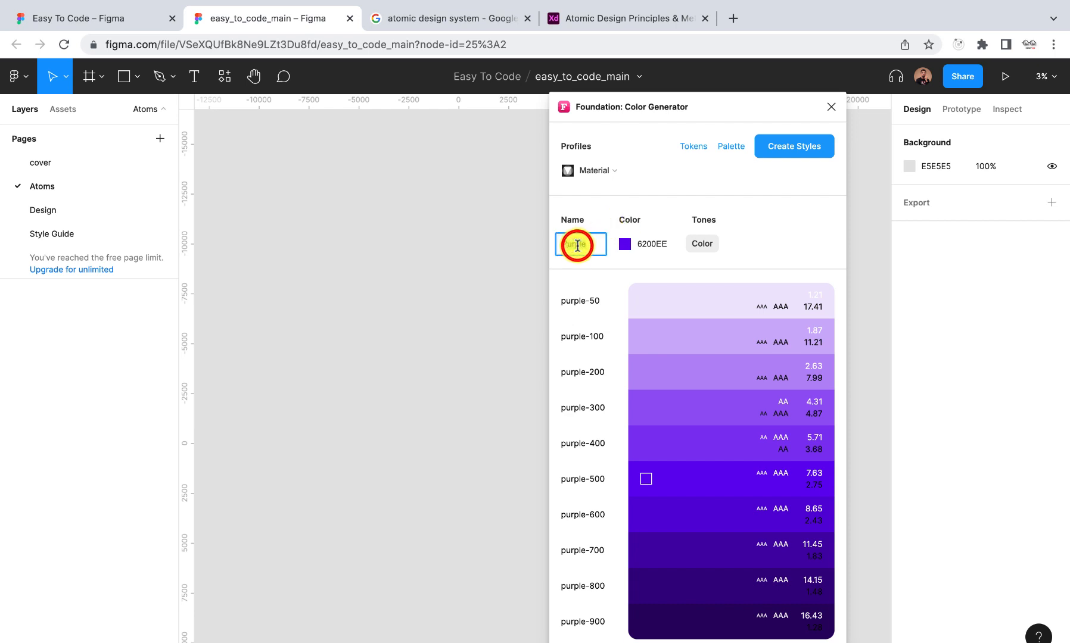
{"action": "type", "text": "P"}
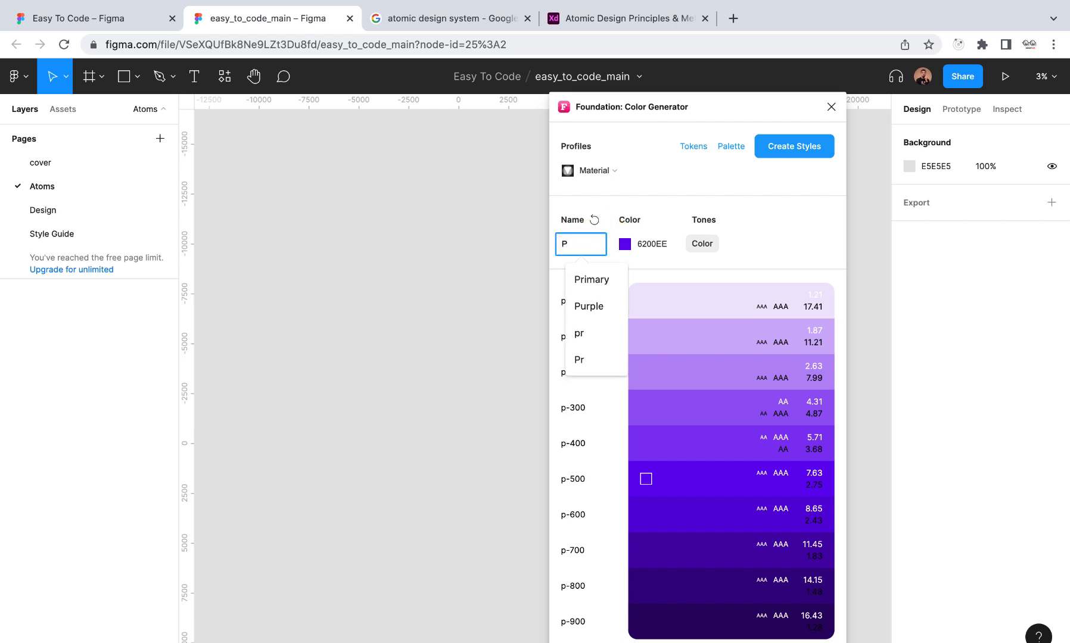
{"action": "type", "text": "rimary"}
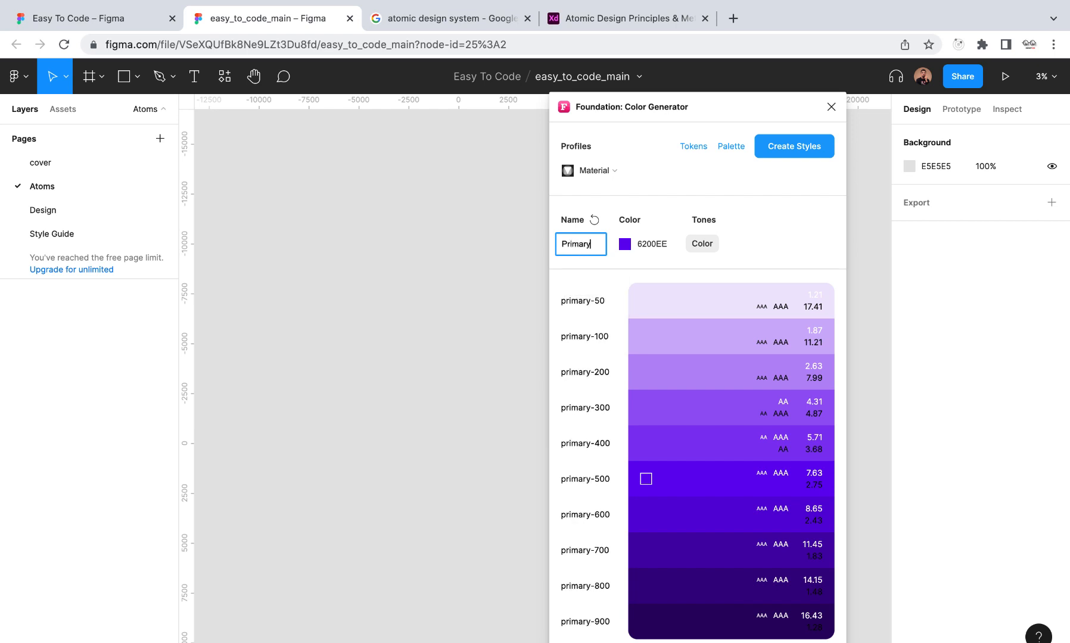
Set the Primary base color to 3489D7 and create color styles from its tones
{"action": "left_click", "coordinate": [668, 251]}
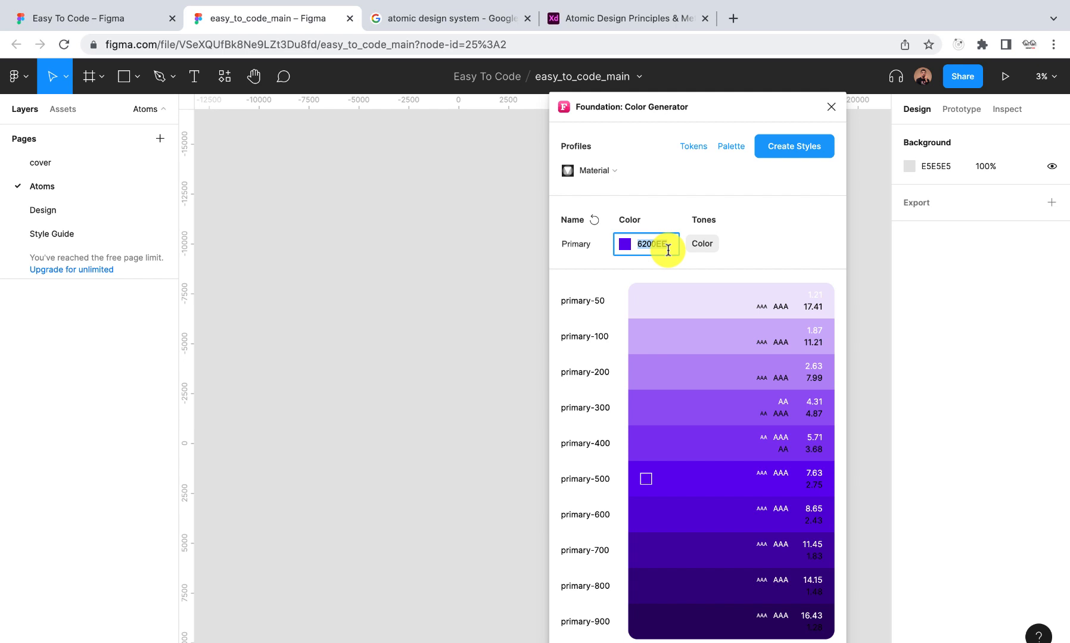
{"action": "type", "text": "34"}
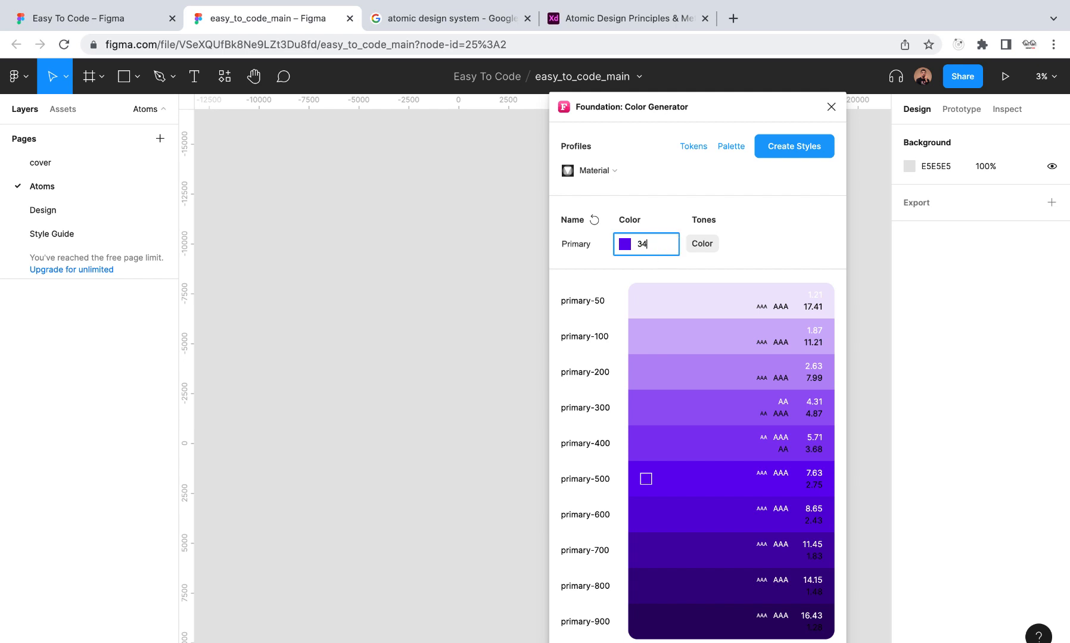
{"action": "type", "text": "89D7"}
{"action": "key", "text": "Return"}
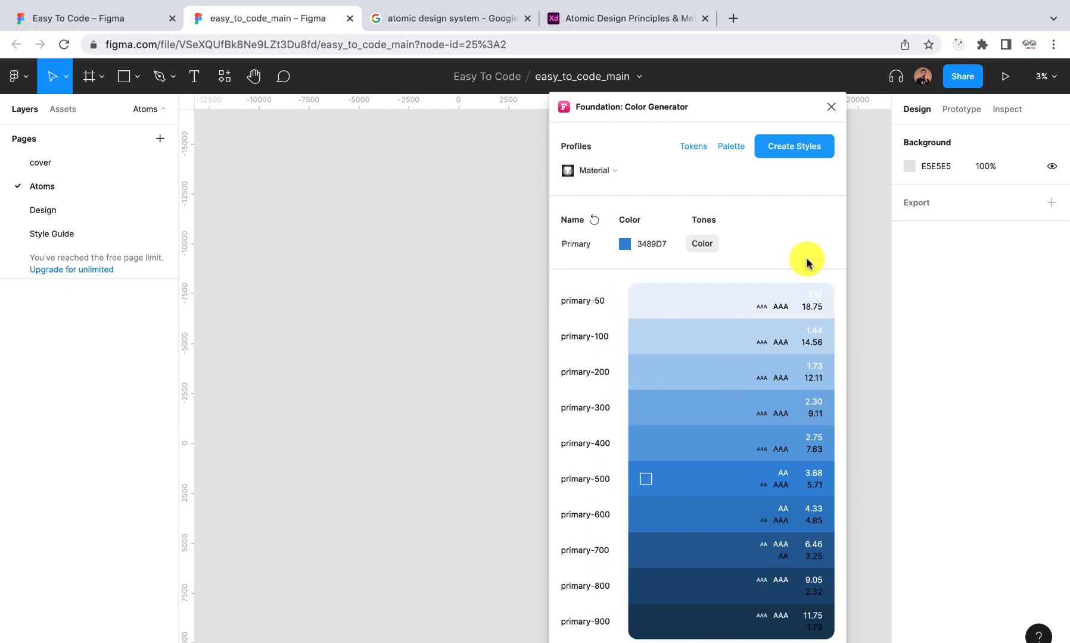
{"action": "left_click", "coordinate": [782, 147]}
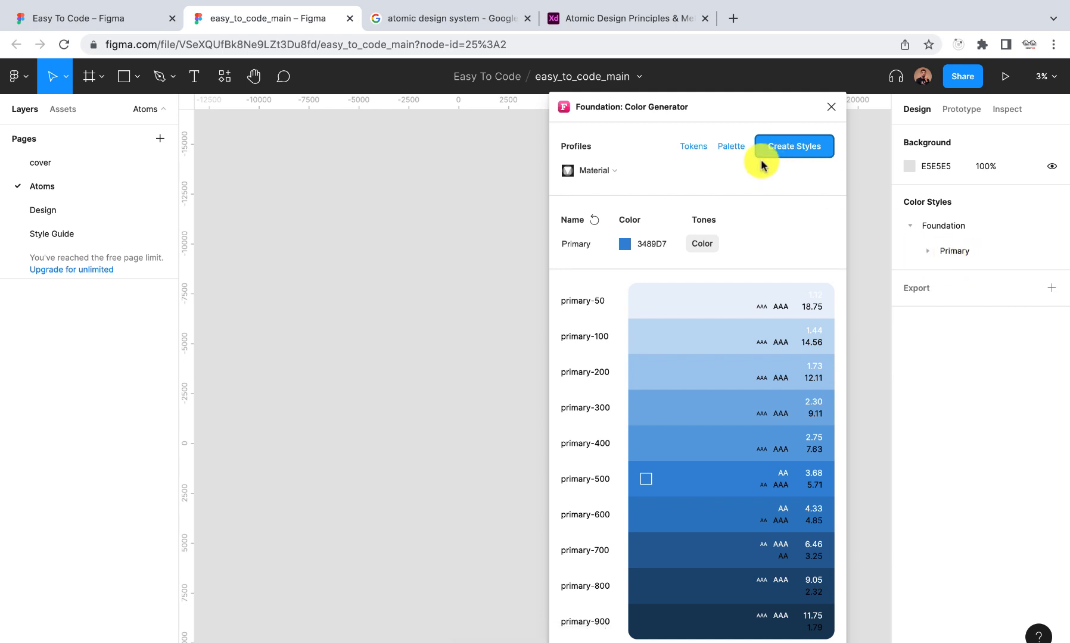
Generate the Primary palette frame on the canvas and move the color generator window clear of it
{"action": "left_click_drag", "start_coordinate": [729, 116], "coordinate": [634, 168]}
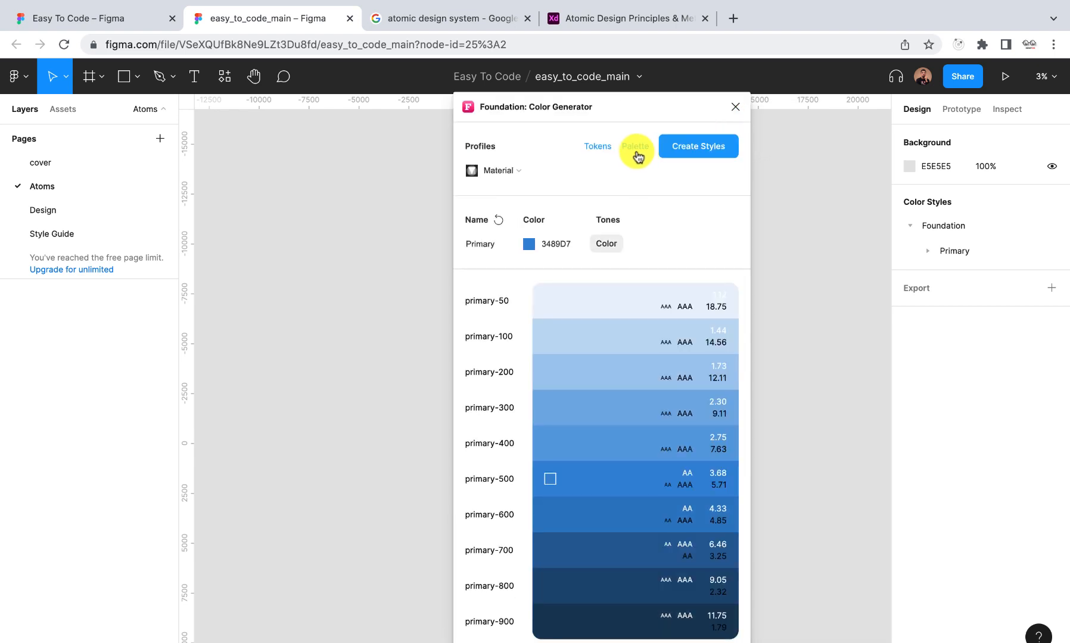
{"action": "left_click", "coordinate": [636, 150]}
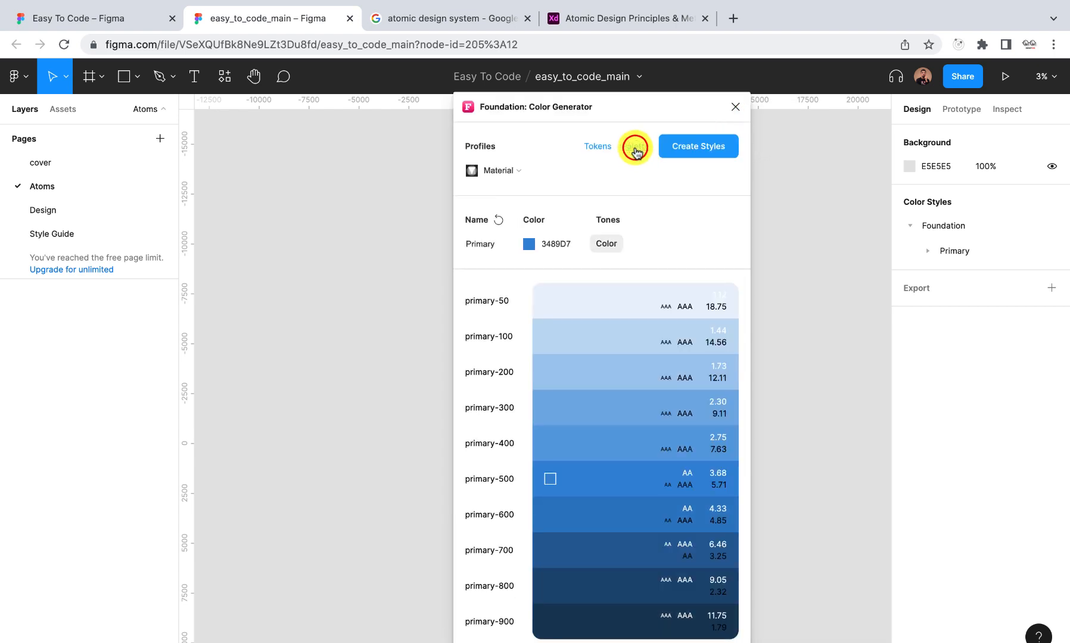
{"action": "left_click_drag", "start_coordinate": [626, 106], "coordinate": [823, 105]}
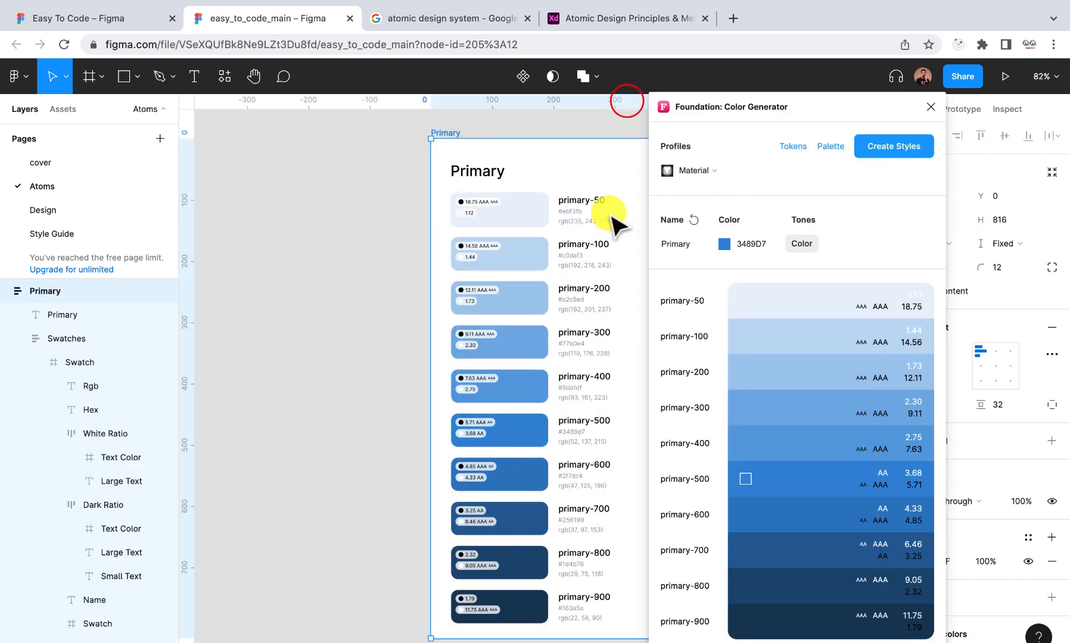
{"action": "scroll", "coordinate": [548, 215], "scroll_direction": "down", "scroll_amount": 5}
{"action": "scroll", "coordinate": [546, 221], "scroll_direction": "right", "scroll_amount": 2}
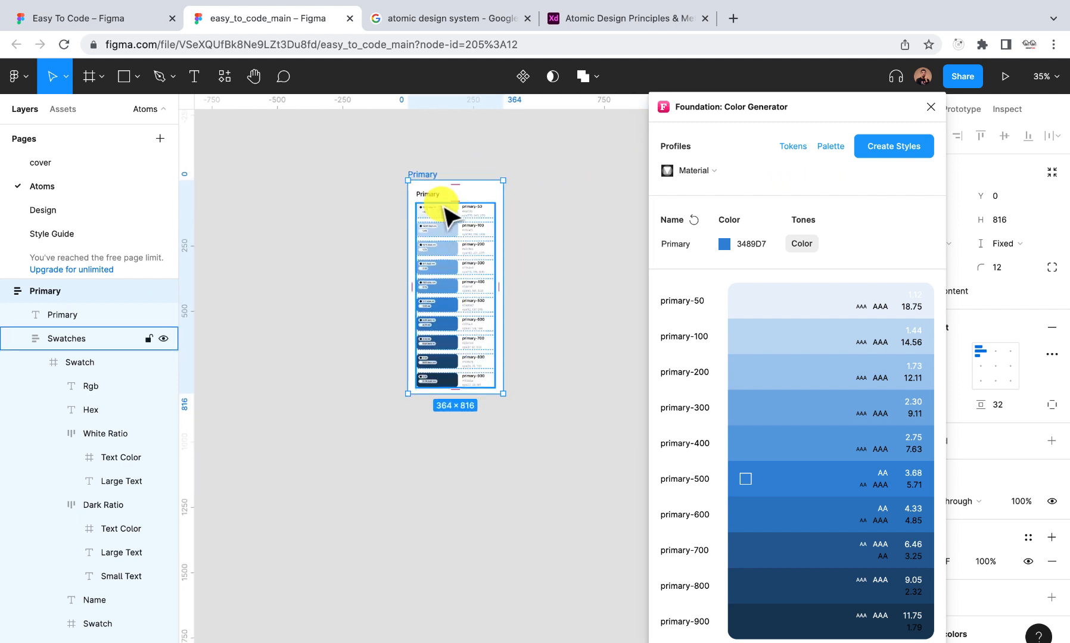
{"action": "scroll", "coordinate": [548, 257], "scroll_direction": "up", "scroll_amount": 3}
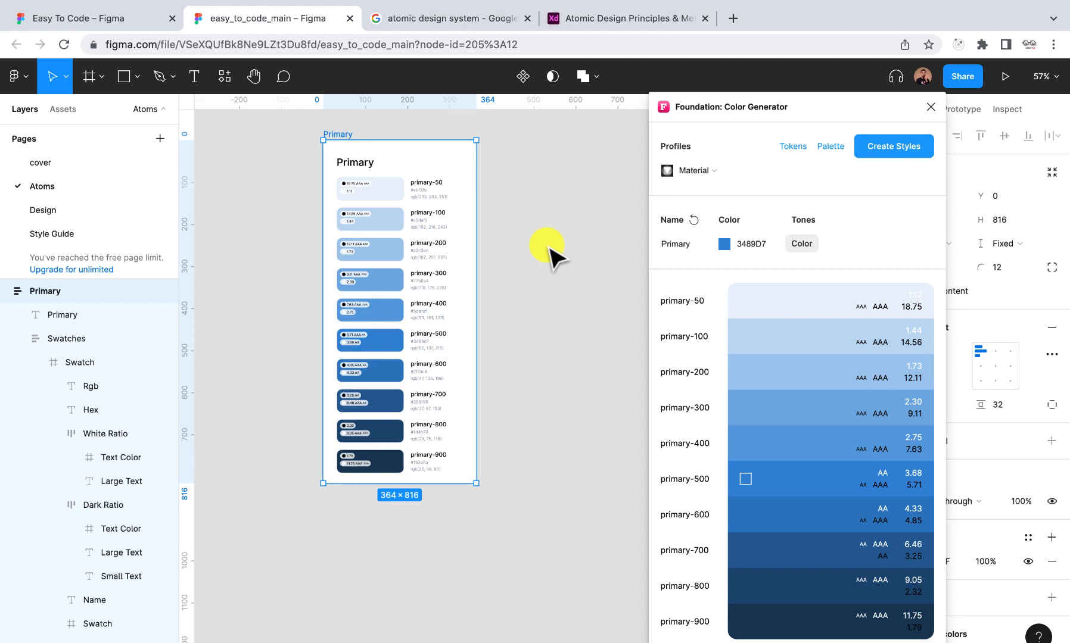
{"action": "scroll", "coordinate": [417, 310], "scroll_direction": "right", "scroll_amount": 3}
{"action": "scroll", "coordinate": [417, 310], "scroll_direction": "up", "scroll_amount": 2}
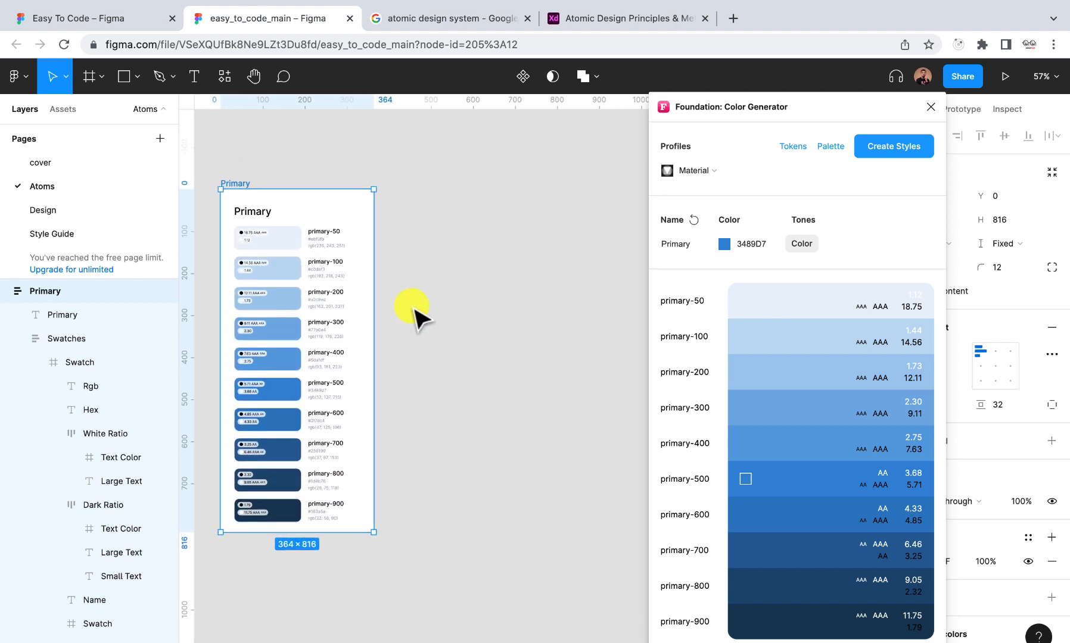
{"action": "scroll", "coordinate": [414, 313], "scroll_direction": "down", "scroll_amount": 3}
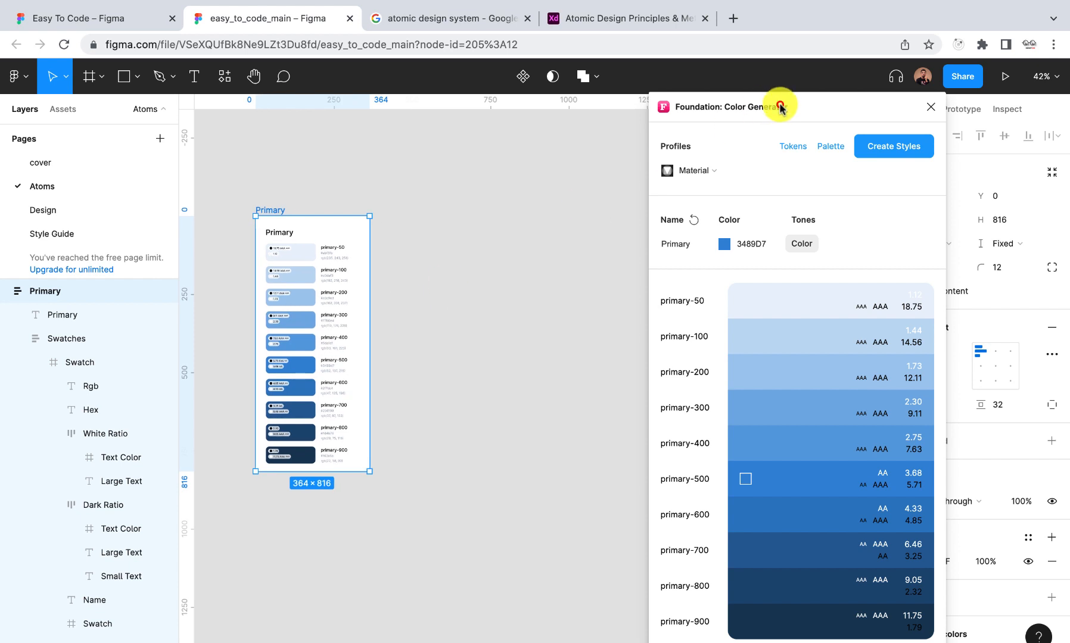
Name the color generator's color Secondary and set its base color to E8627A
{"action": "left_click_drag", "start_coordinate": [779, 107], "coordinate": [665, 108]}
{"action": "left_click", "coordinate": [569, 244]}
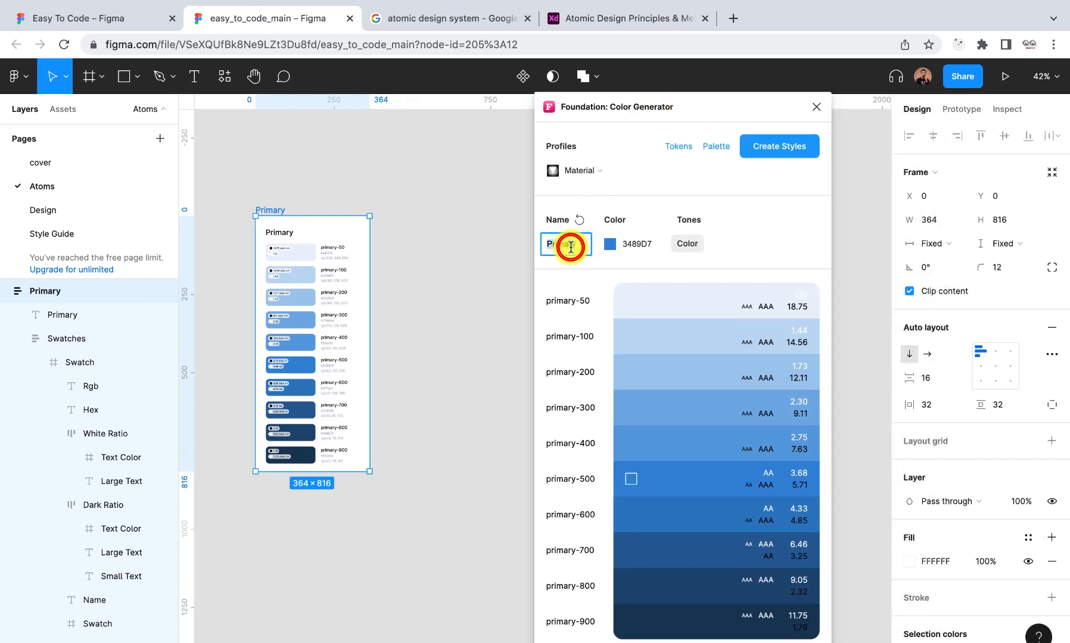
{"action": "type", "text": "Sec"}
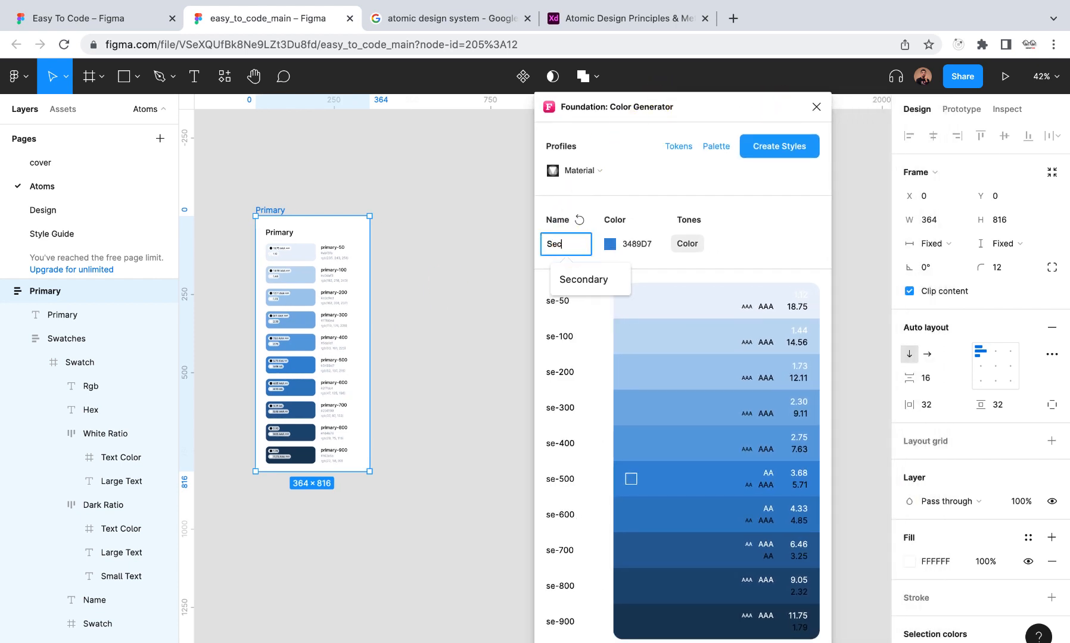
{"action": "left_click", "coordinate": [592, 280]}
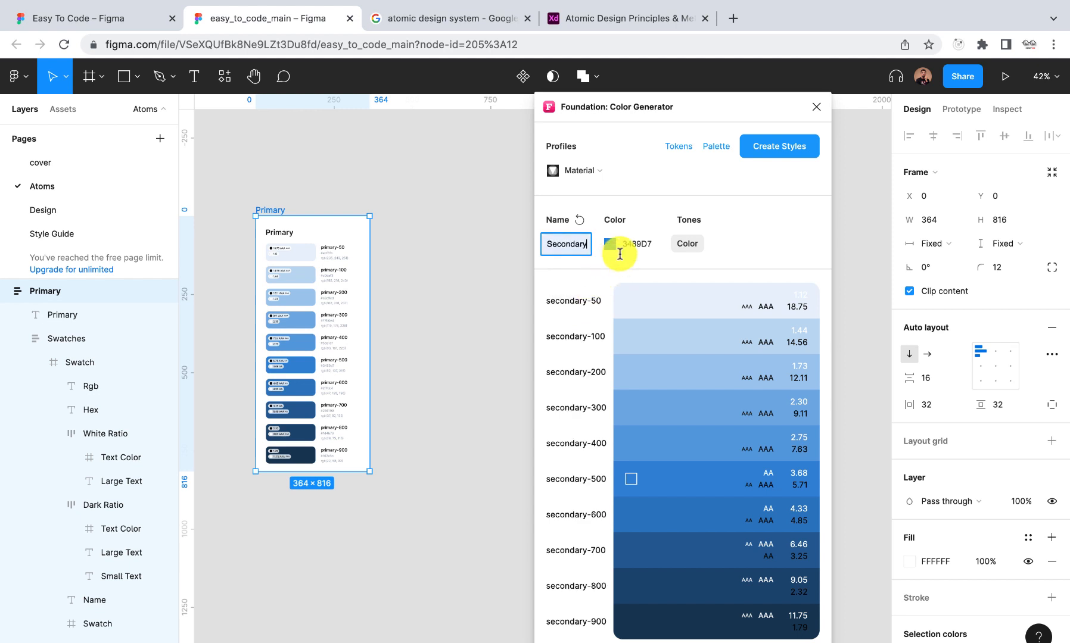
{"action": "left_click", "coordinate": [636, 243]}
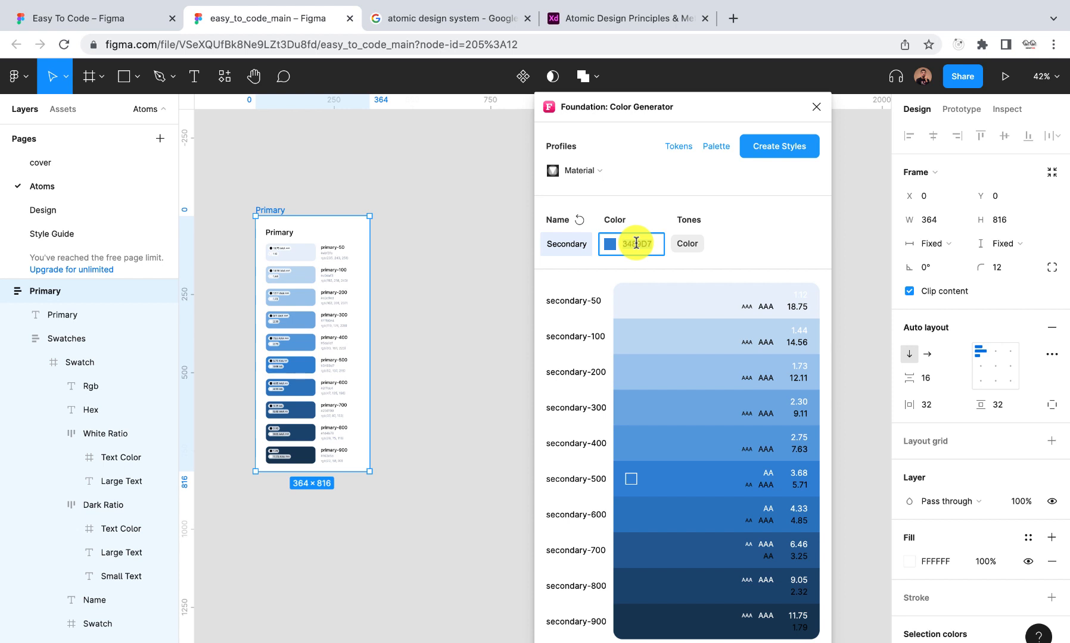
{"action": "type", "text": "E"}
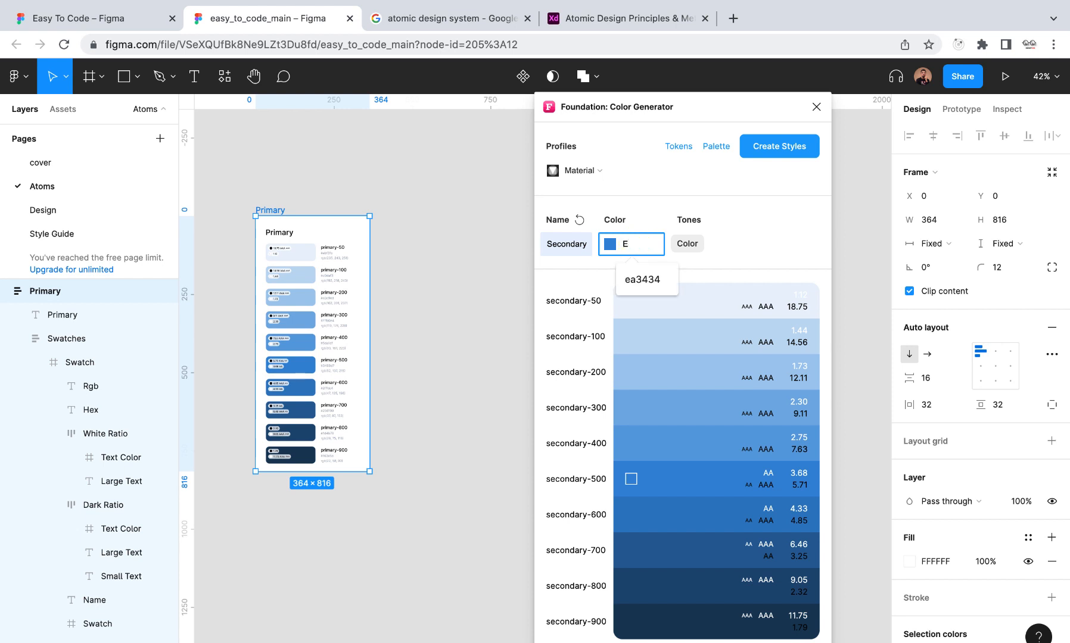
{"action": "type", "text": "862"}
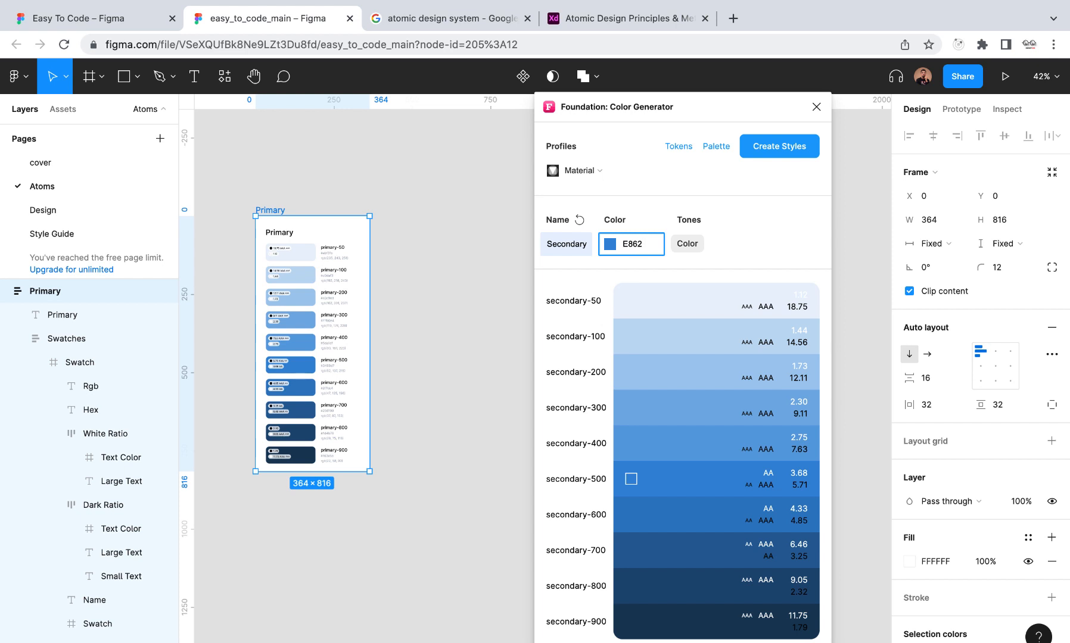
{"action": "type", "text": "7A"}
{"action": "key", "text": "Return"}
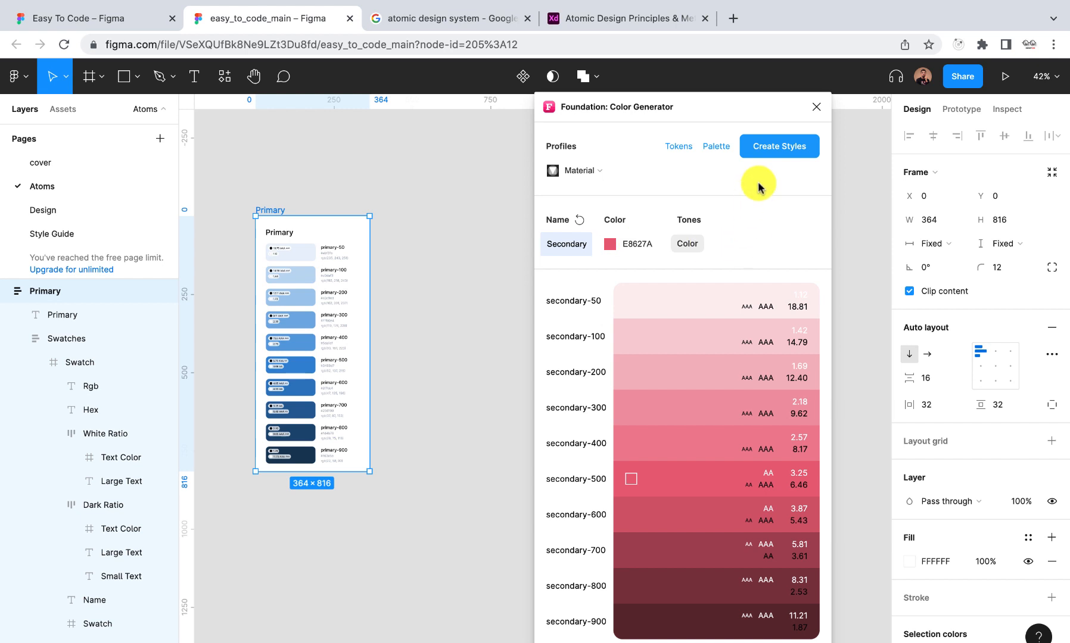
Create the Secondary color styles and generate the Secondary palette frame on the canvas
{"action": "left_click", "coordinate": [763, 152]}
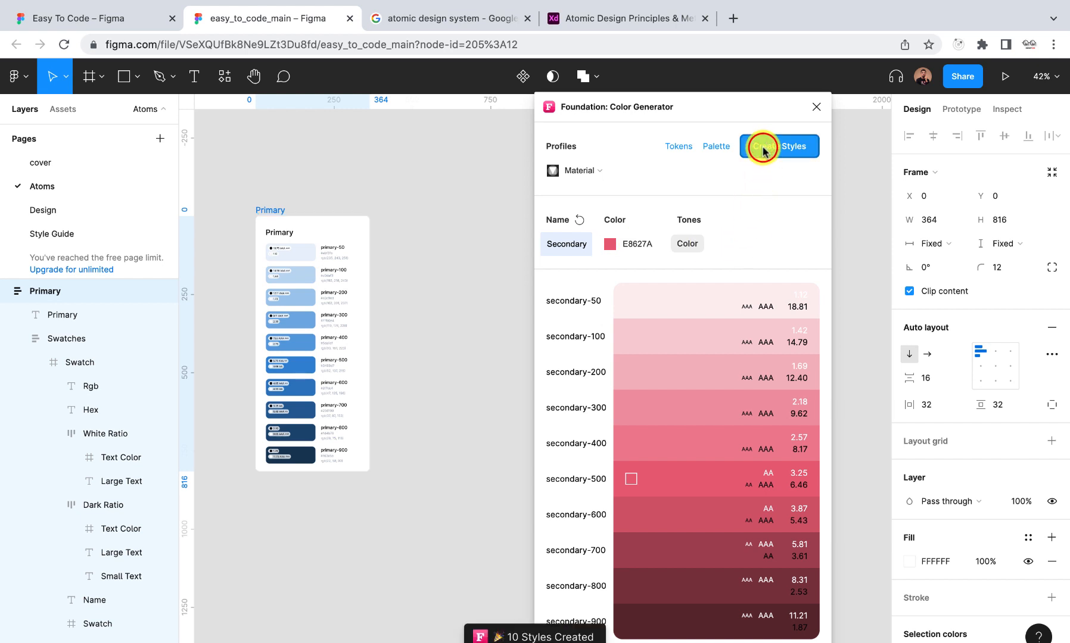
{"action": "left_click", "coordinate": [712, 146]}
{"action": "scroll", "coordinate": [267, 418], "scroll_direction": "down", "scroll_amount": 5}
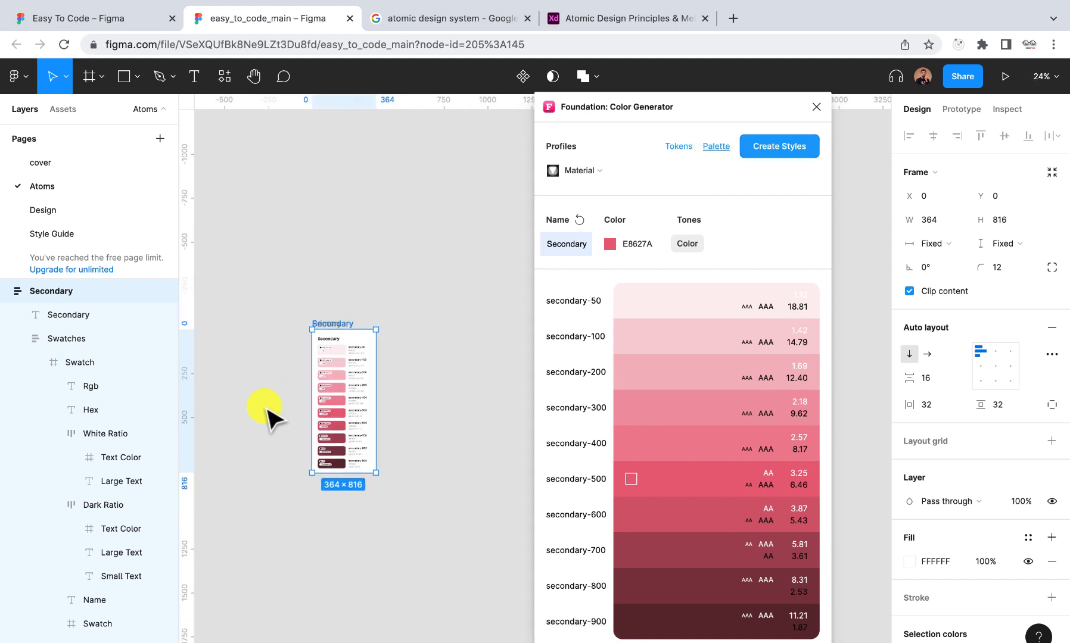
Move the Secondary palette frame beside the Primary palette, top-aligned with it at X 404, Y 0
{"action": "scroll", "coordinate": [334, 370], "scroll_direction": "up", "scroll_amount": 5}
{"action": "scroll", "coordinate": [322, 360], "scroll_direction": "down", "scroll_amount": 8}
{"action": "scroll", "coordinate": [322, 357], "scroll_direction": "left", "scroll_amount": 3}
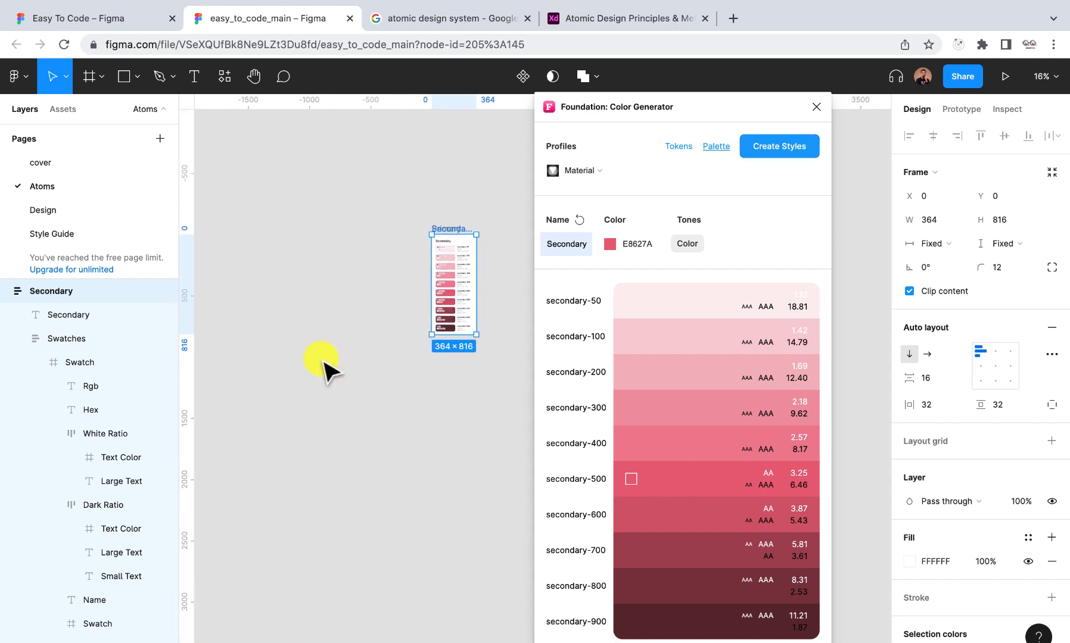
{"action": "scroll", "coordinate": [323, 357], "scroll_direction": "up", "scroll_amount": 4}
{"action": "scroll", "coordinate": [322, 357], "scroll_direction": "right", "scroll_amount": 3}
{"action": "scroll", "coordinate": [322, 360], "scroll_direction": "right", "scroll_amount": 4}
{"action": "scroll", "coordinate": [322, 358], "scroll_direction": "up", "scroll_amount": 2}
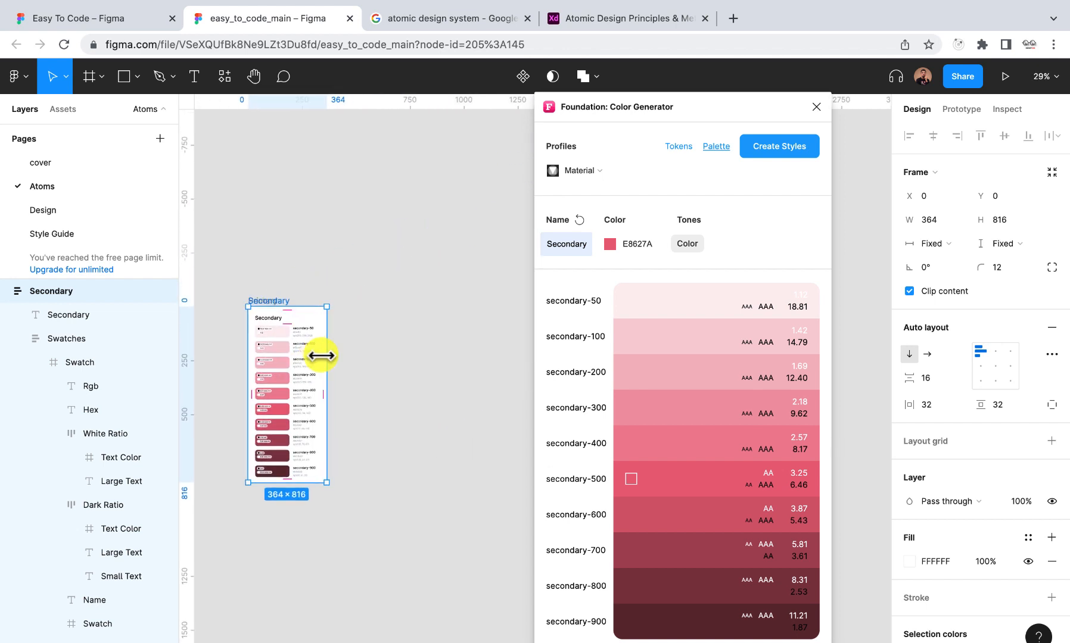
{"action": "scroll", "coordinate": [304, 342], "scroll_direction": "up", "scroll_amount": 5}
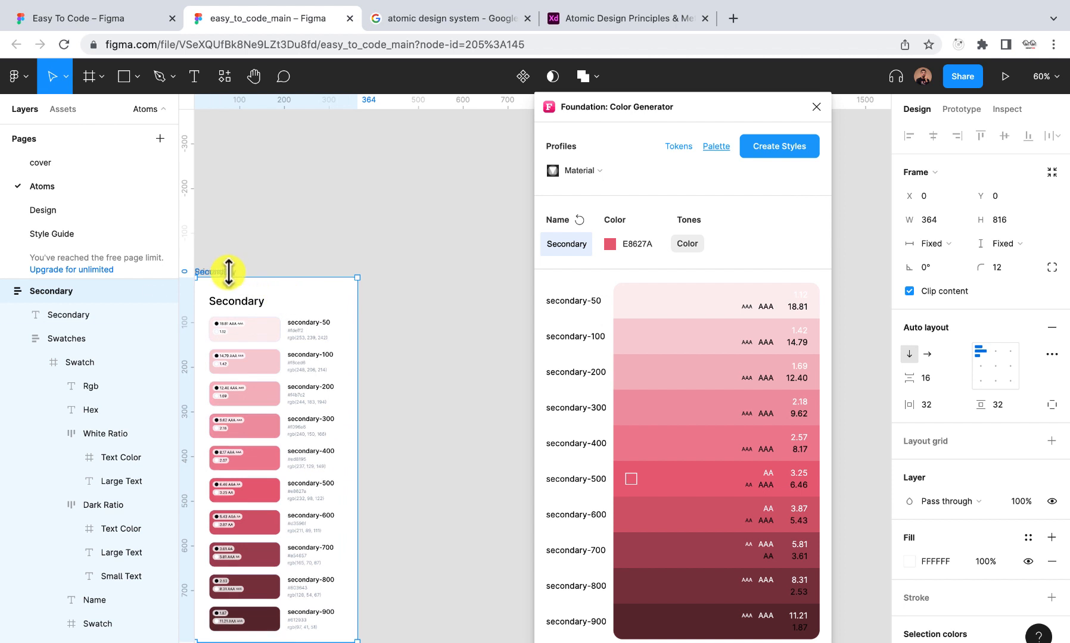
{"action": "left_click_drag", "start_coordinate": [232, 275], "coordinate": [410, 271]}
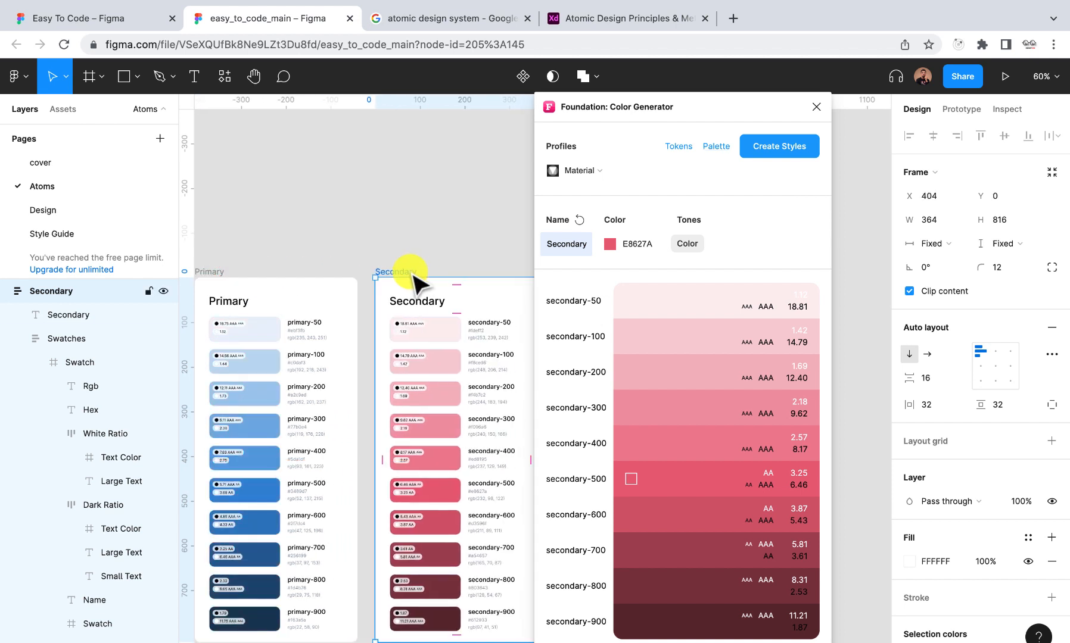
Select the Primary and Secondary palette frames and move them together to about X -1984, Y -564
{"action": "scroll", "coordinate": [410, 271], "scroll_direction": "down", "scroll_amount": 5}
{"action": "scroll", "coordinate": [490, 394], "scroll_direction": "down", "scroll_amount": 4}
{"action": "left_click_drag", "start_coordinate": [498, 428], "coordinate": [393, 287]}
{"action": "left_click_drag", "start_coordinate": [414, 325], "coordinate": [243, 277]}
{"action": "scroll", "coordinate": [281, 317], "scroll_direction": "up", "scroll_amount": 6}
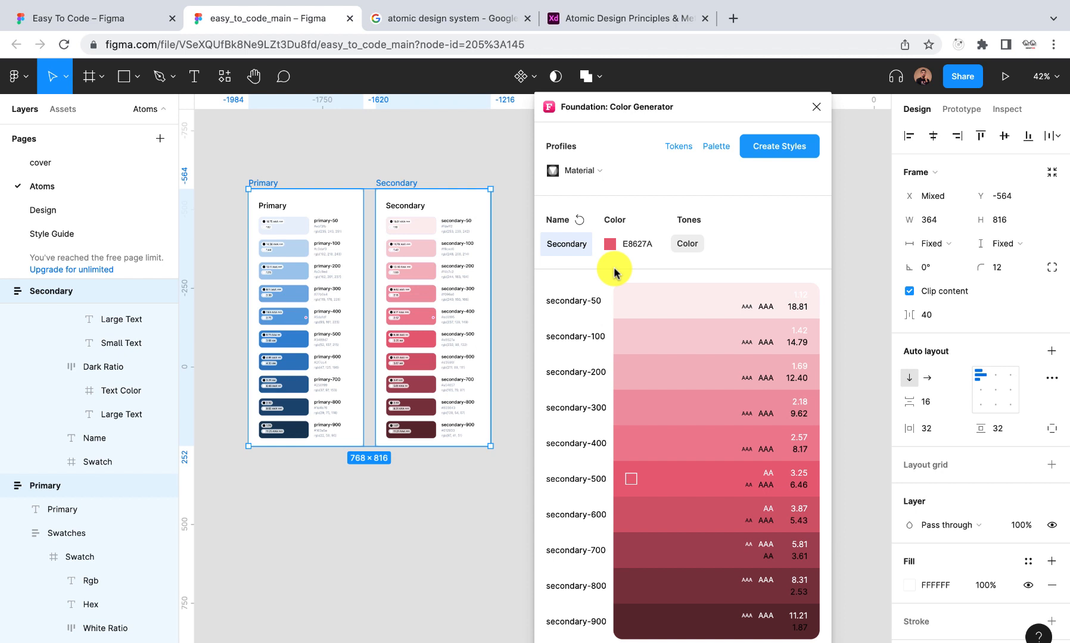
Name the color generator's color Grey and set its base color to 575757
{"action": "left_click", "coordinate": [572, 245]}
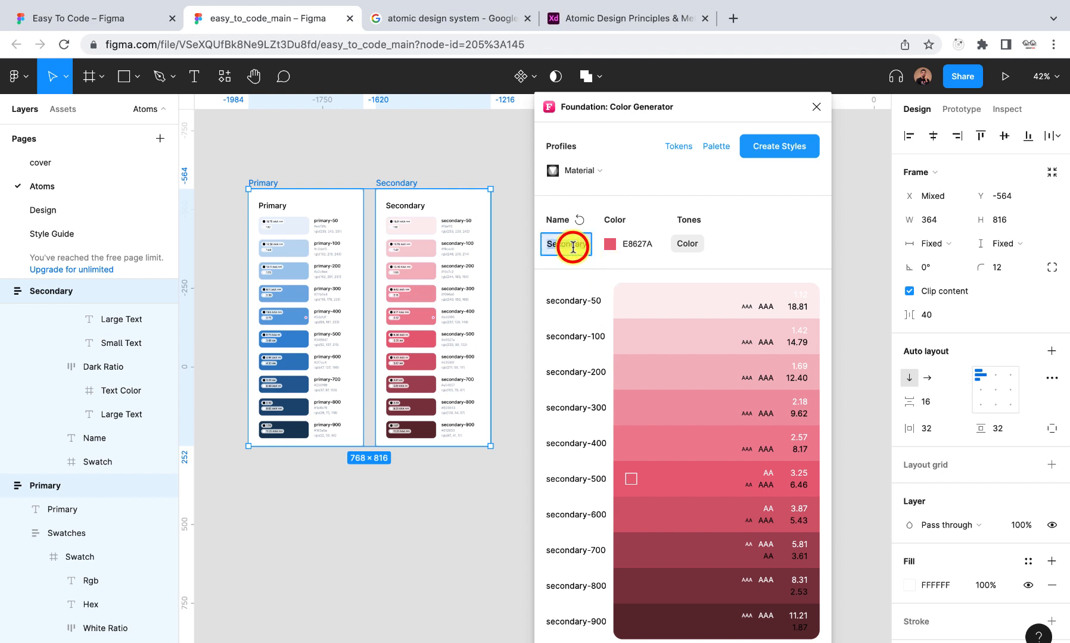
{"action": "type", "text": "G"}
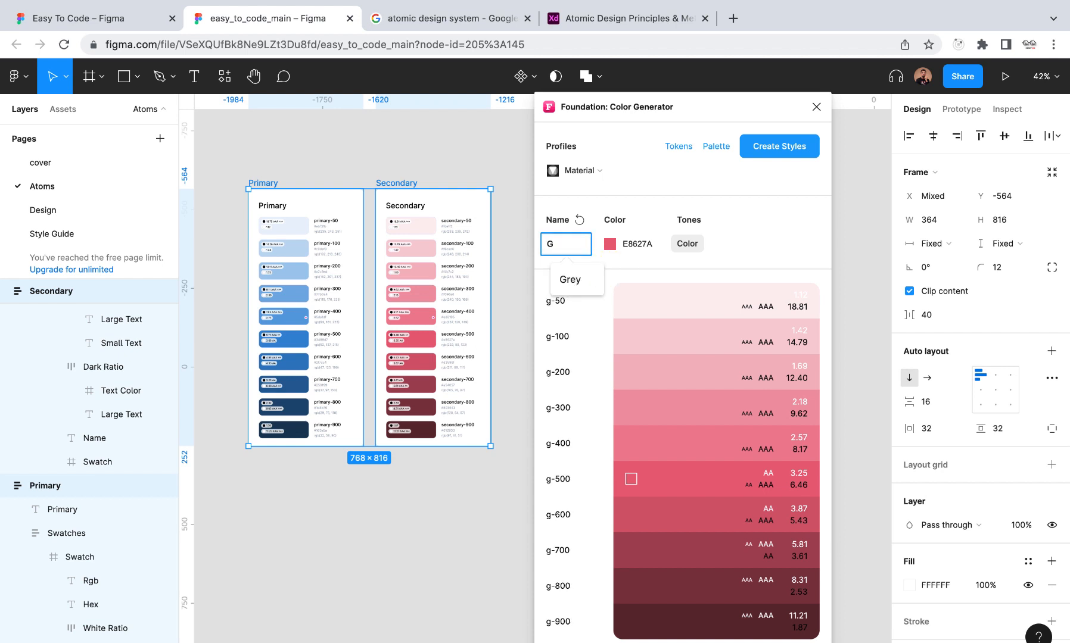
{"action": "left_click", "coordinate": [569, 279]}
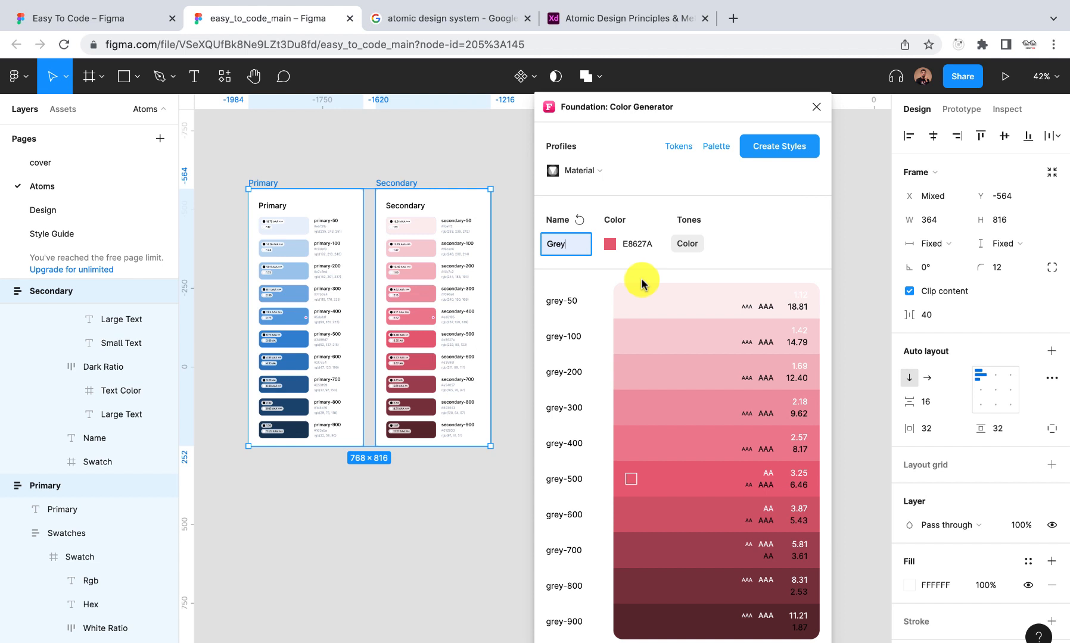
{"action": "left_click", "coordinate": [633, 246]}
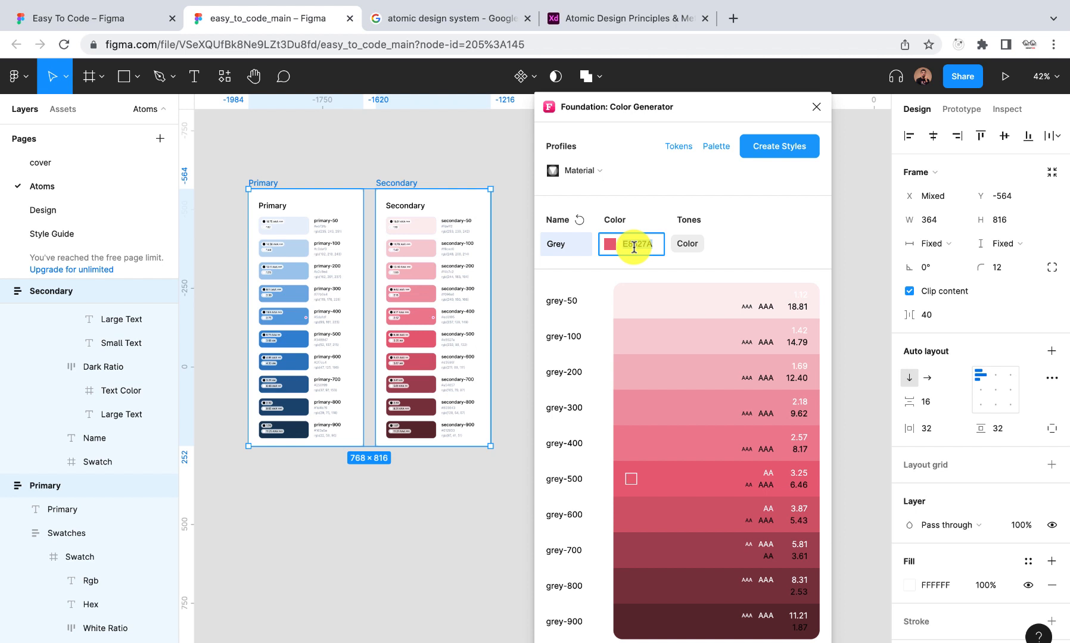
{"action": "type", "text": "575757"}
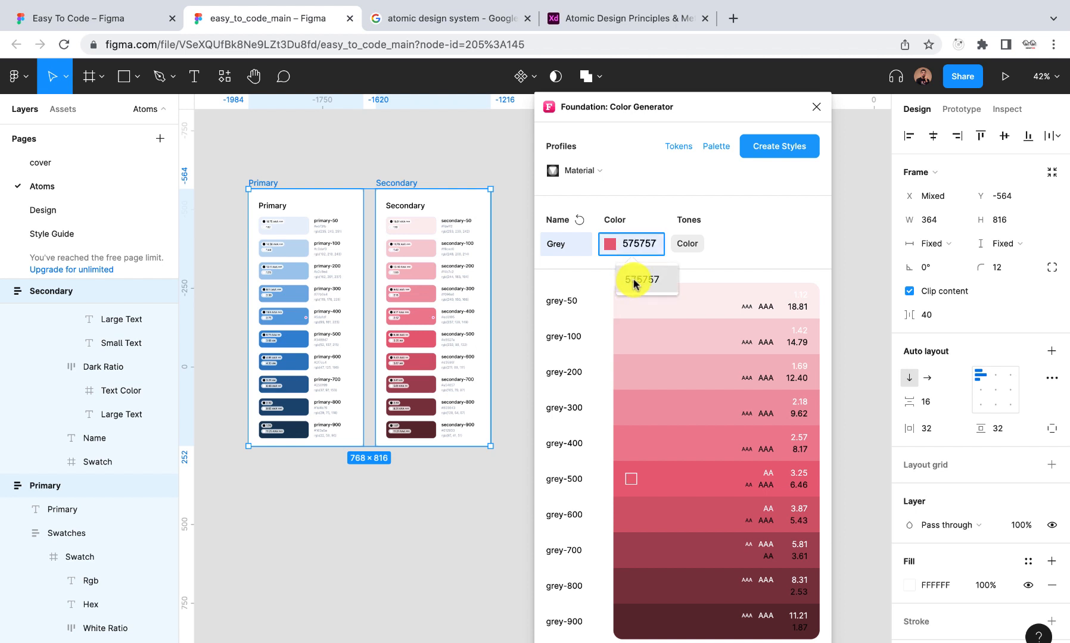
{"action": "left_click", "coordinate": [634, 281]}
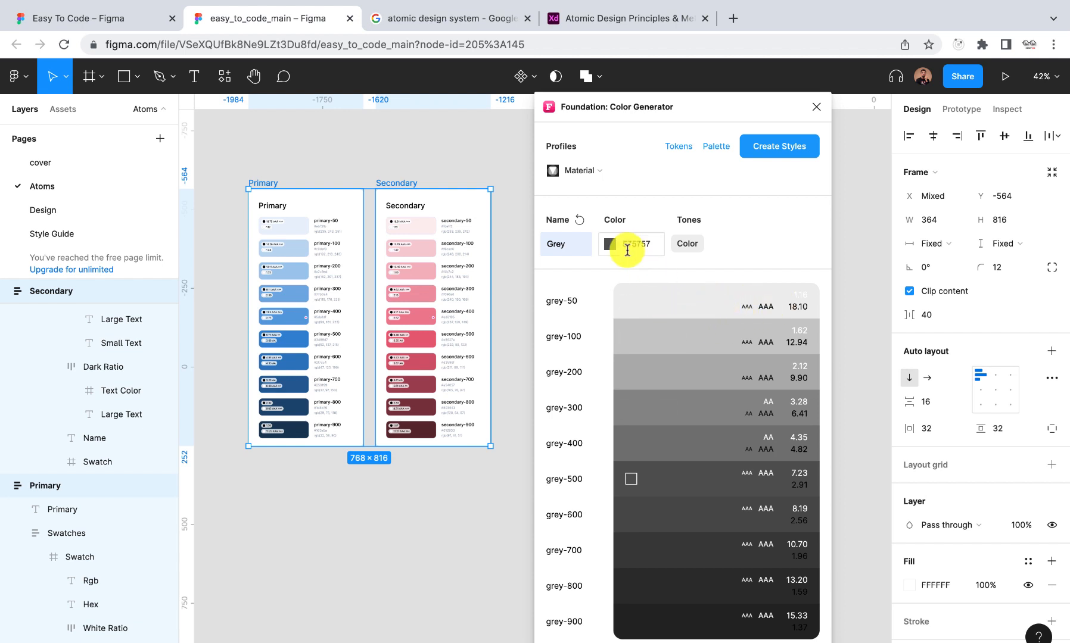
Lighten the Grey base color with the color picker, first to 858585 and finally to B0B0B0
{"action": "left_click", "coordinate": [606, 247]}
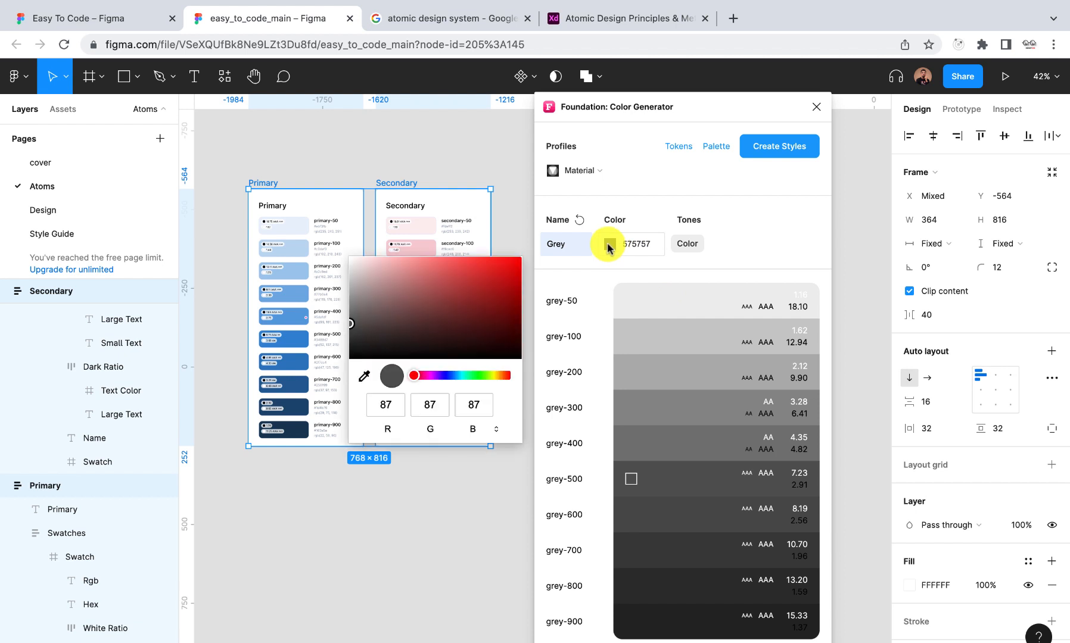
{"action": "left_click_drag", "start_coordinate": [350, 325], "coordinate": [348, 303]}
{"action": "left_click", "coordinate": [348, 307]}
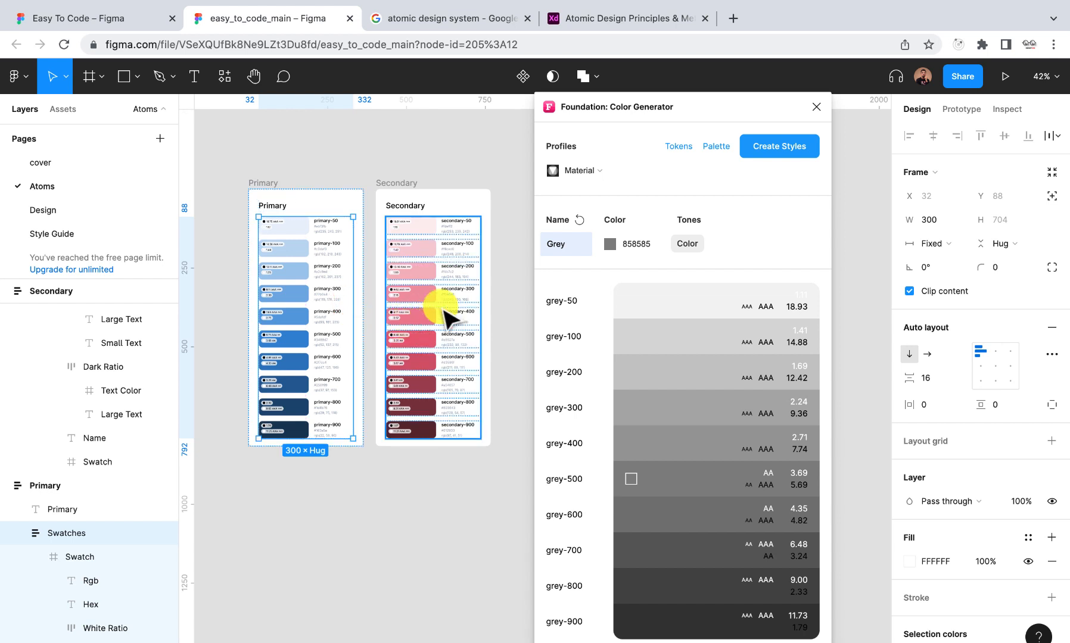
{"action": "left_click", "coordinate": [609, 245]}
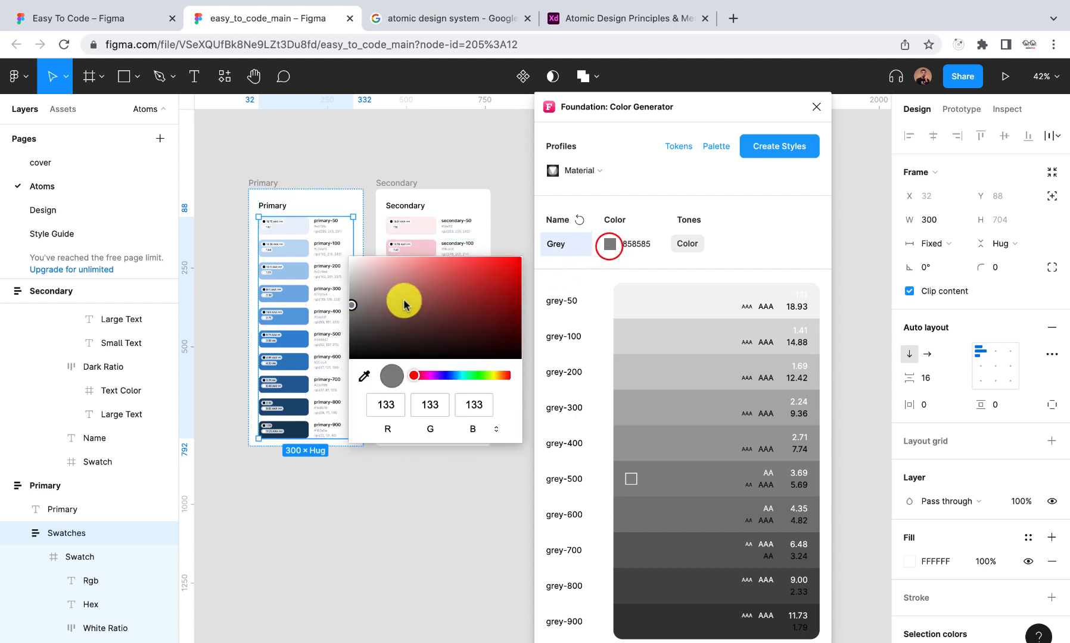
{"action": "left_click_drag", "start_coordinate": [354, 306], "coordinate": [341, 282]}
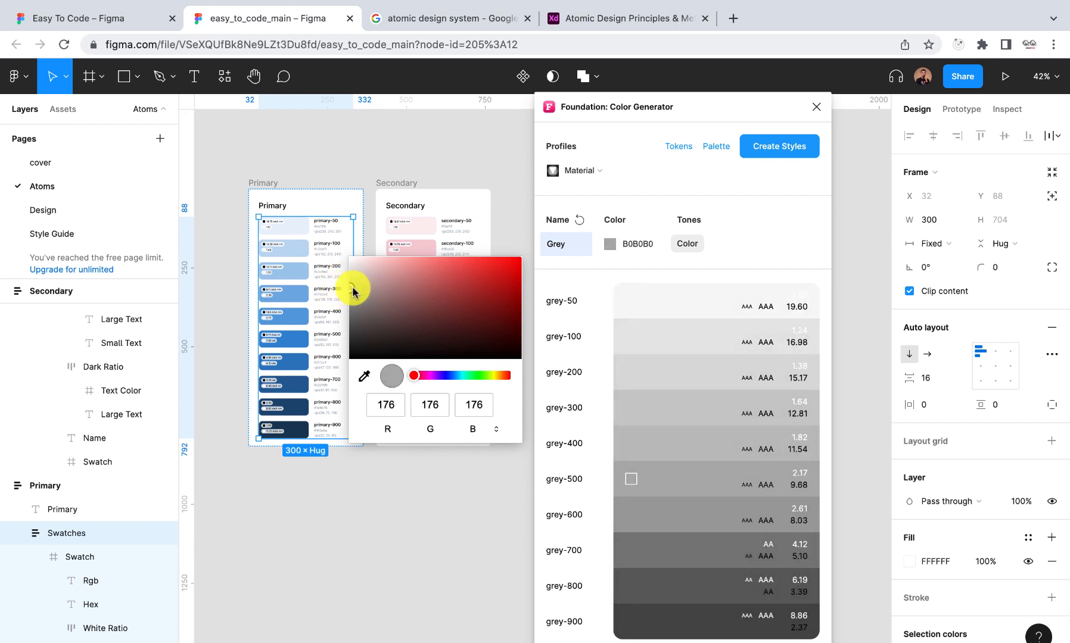
Set the Grey base color to 575757 in the color generator
{"action": "left_click", "coordinate": [651, 248]}
{"action": "type", "text": "f9"}
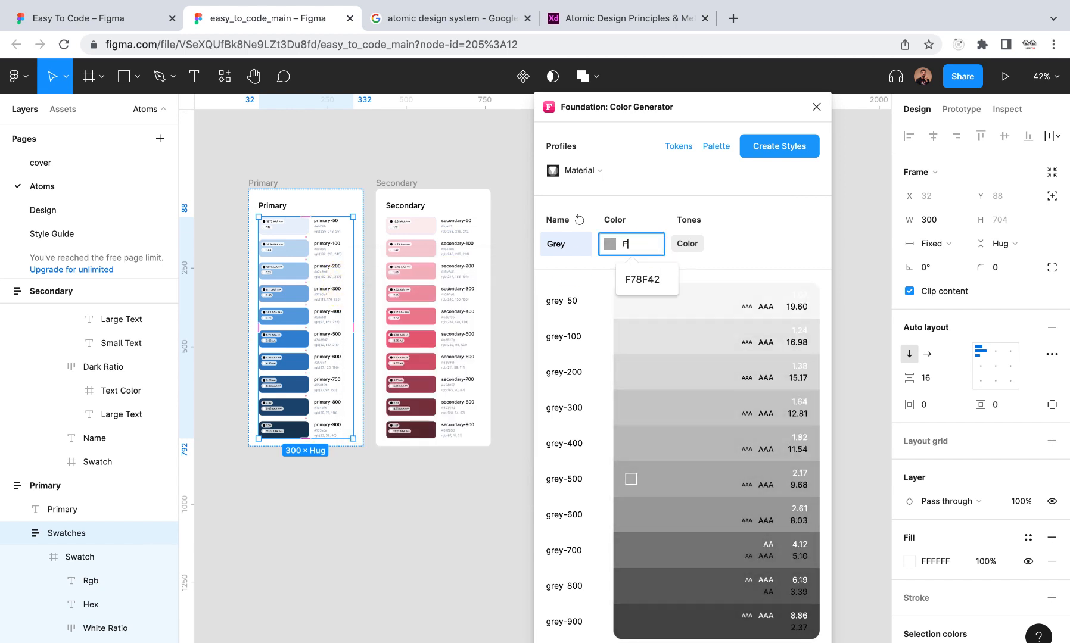
{"action": "key", "text": "BackSpace"}
{"action": "key", "text": "BackSpace"}
{"action": "type", "text": "4"}
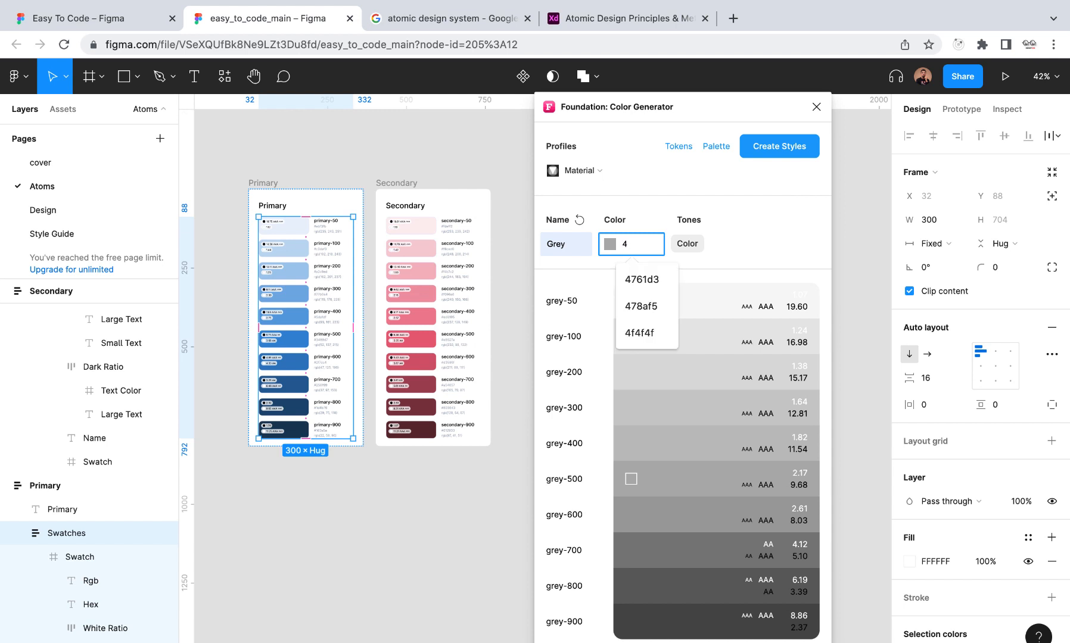
{"action": "key", "text": "BackSpace"}
{"action": "type", "text": "575757"}
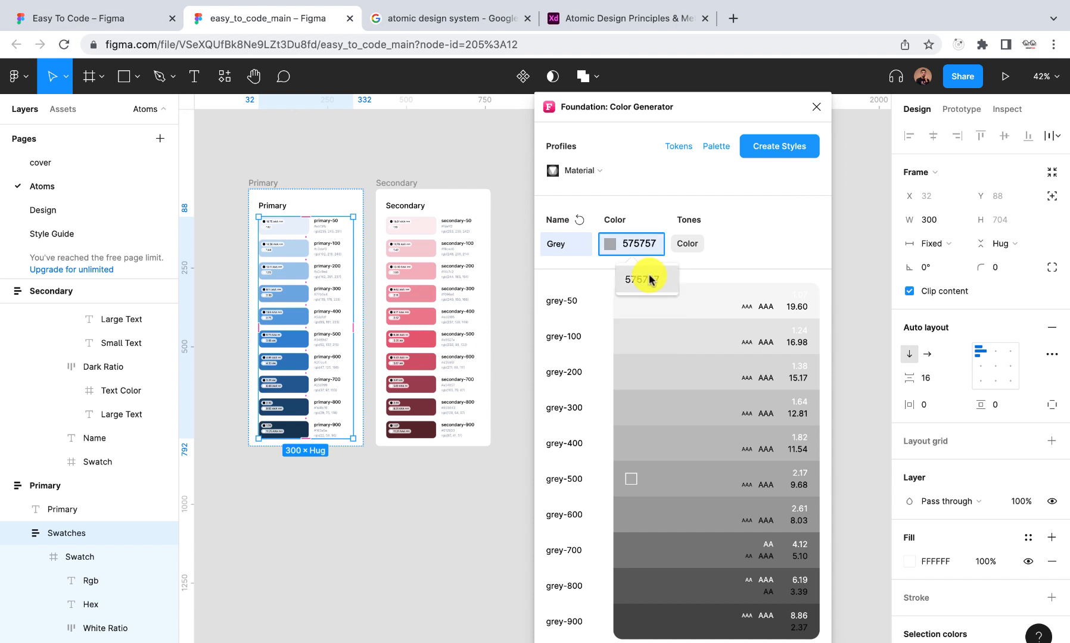
{"action": "left_click", "coordinate": [643, 279]}
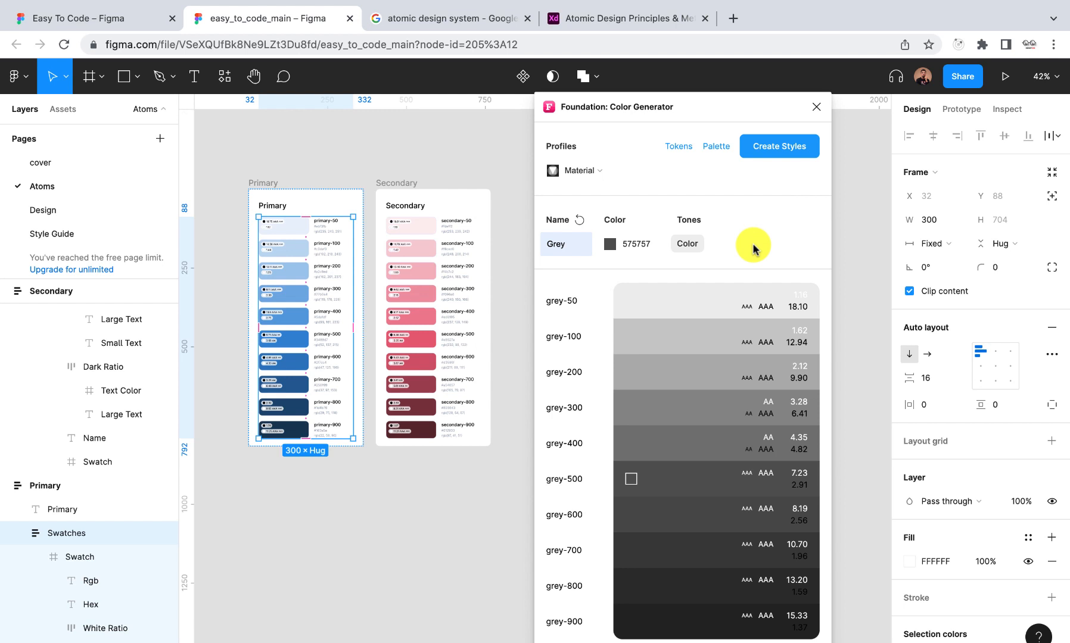
Create the Grey color styles and generate the Grey palette frame on the canvas
{"action": "left_click", "coordinate": [774, 149]}
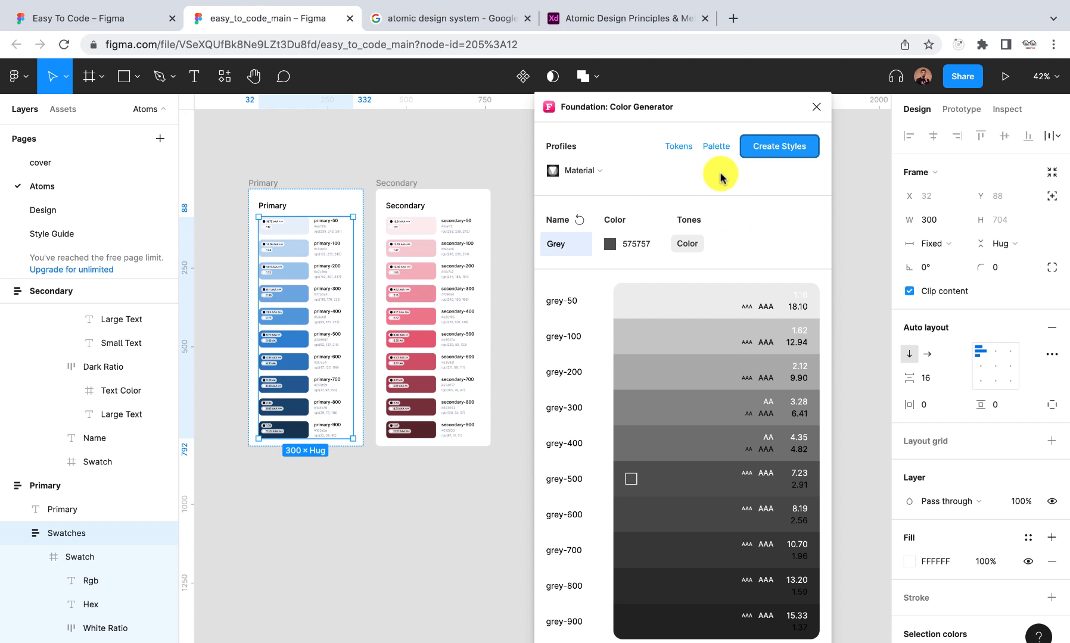
{"action": "left_click", "coordinate": [477, 495]}
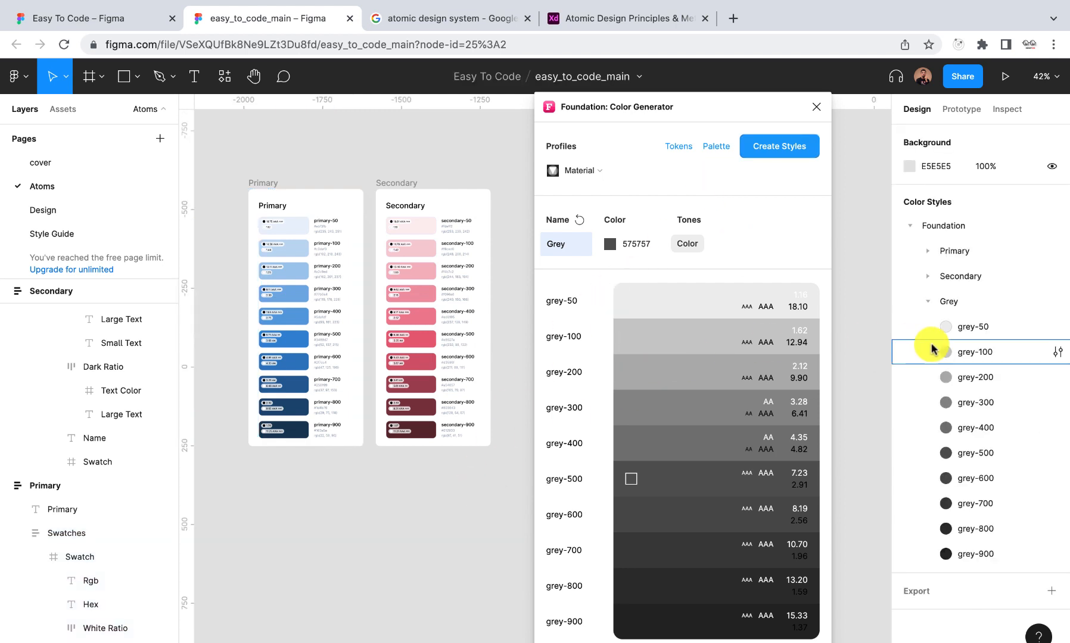
{"action": "left_click", "coordinate": [717, 149]}
Move the Grey palette frame beside the Secondary palette, top-aligned with it at X -1140, Y -564
{"action": "scroll", "coordinate": [453, 477], "scroll_direction": "down", "scroll_amount": 5}
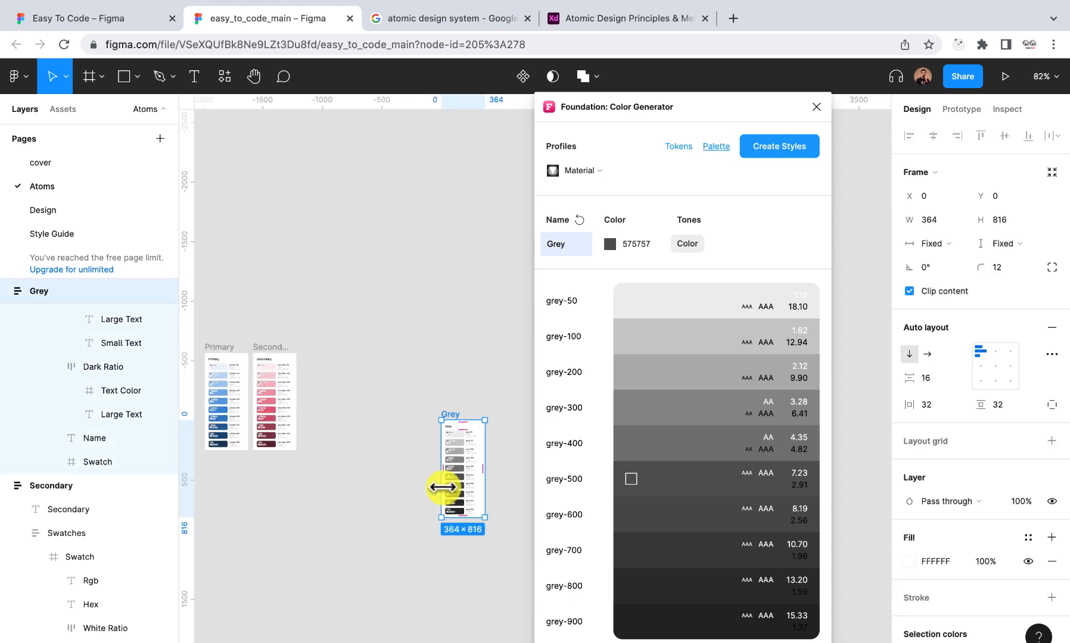
{"action": "scroll", "coordinate": [444, 489], "scroll_direction": "right", "scroll_amount": 2}
{"action": "left_click", "coordinate": [443, 488]}
{"action": "scroll", "coordinate": [444, 488], "scroll_direction": "left", "scroll_amount": 1}
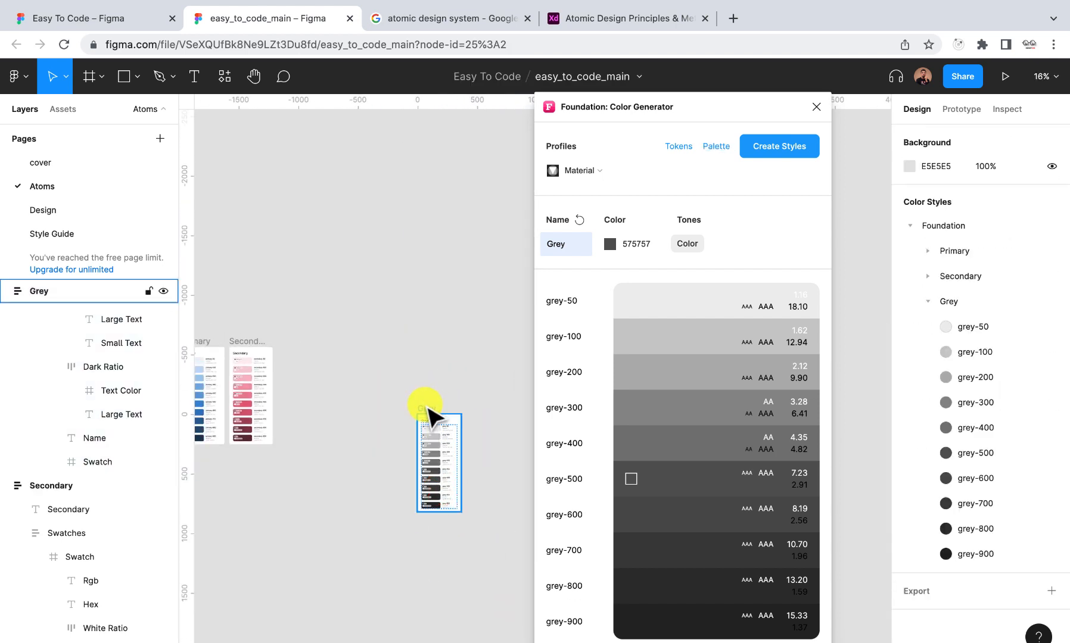
{"action": "left_click_drag", "start_coordinate": [428, 408], "coordinate": [292, 341]}
Rename the color generator's color as Success
{"action": "left_click", "coordinate": [637, 244]}
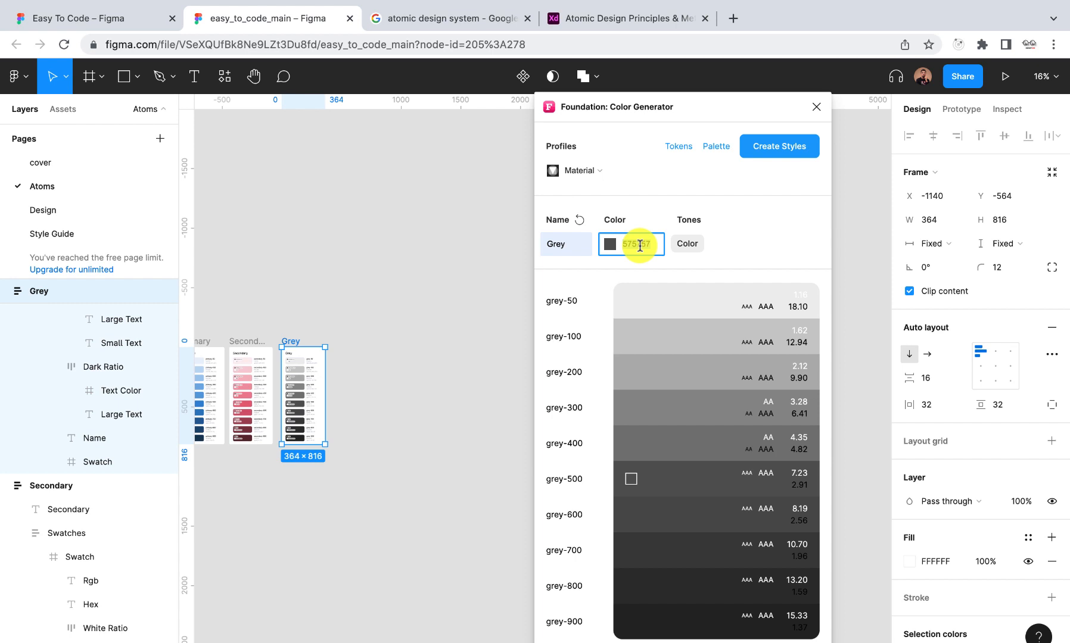
{"action": "left_click_drag", "start_coordinate": [640, 246], "coordinate": [613, 247]}
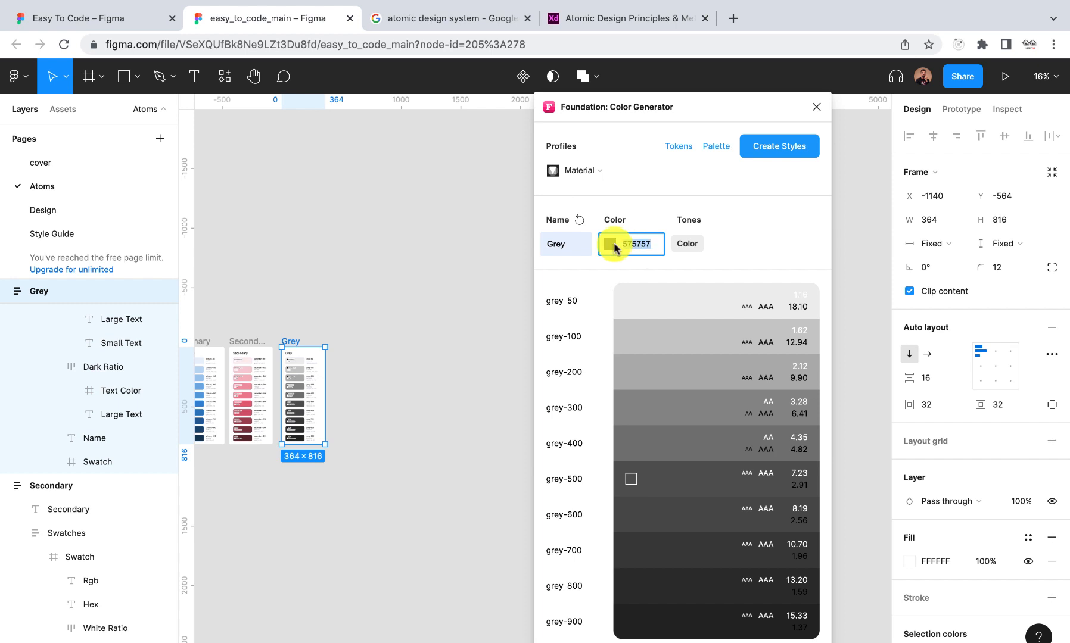
{"action": "left_click", "coordinate": [636, 248]}
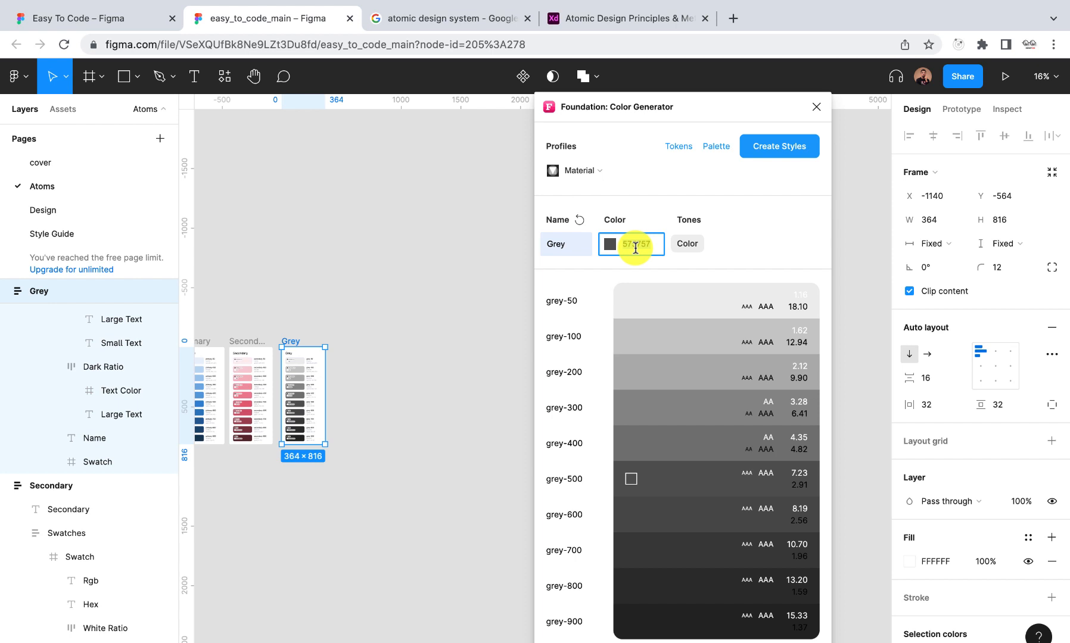
{"action": "double_click", "coordinate": [561, 248]}
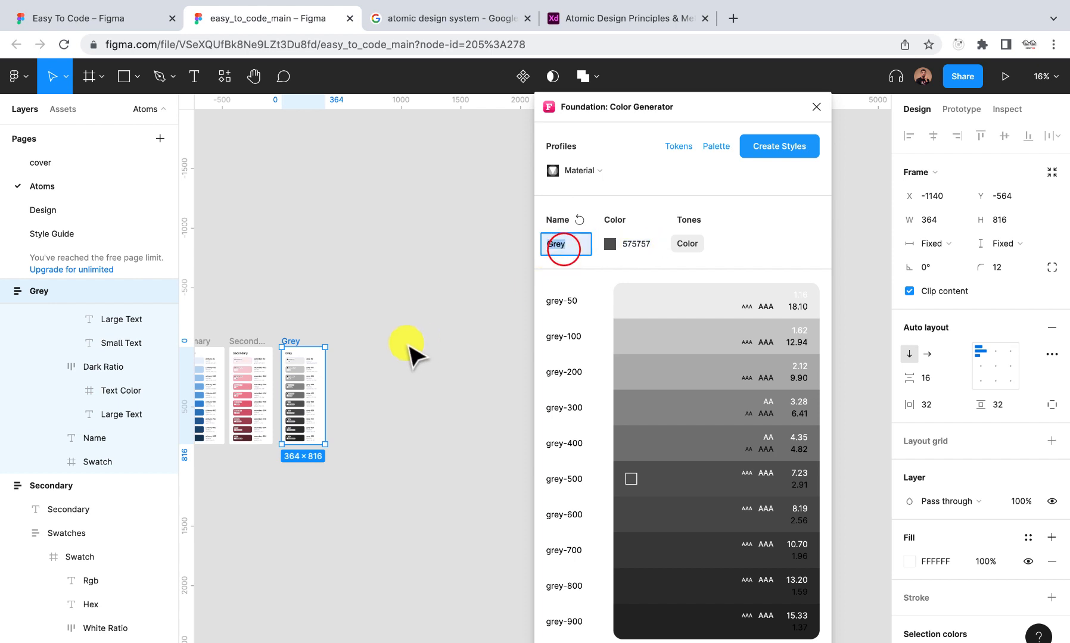
{"action": "left_click", "coordinate": [406, 343]}
{"action": "type", "text": "S"}
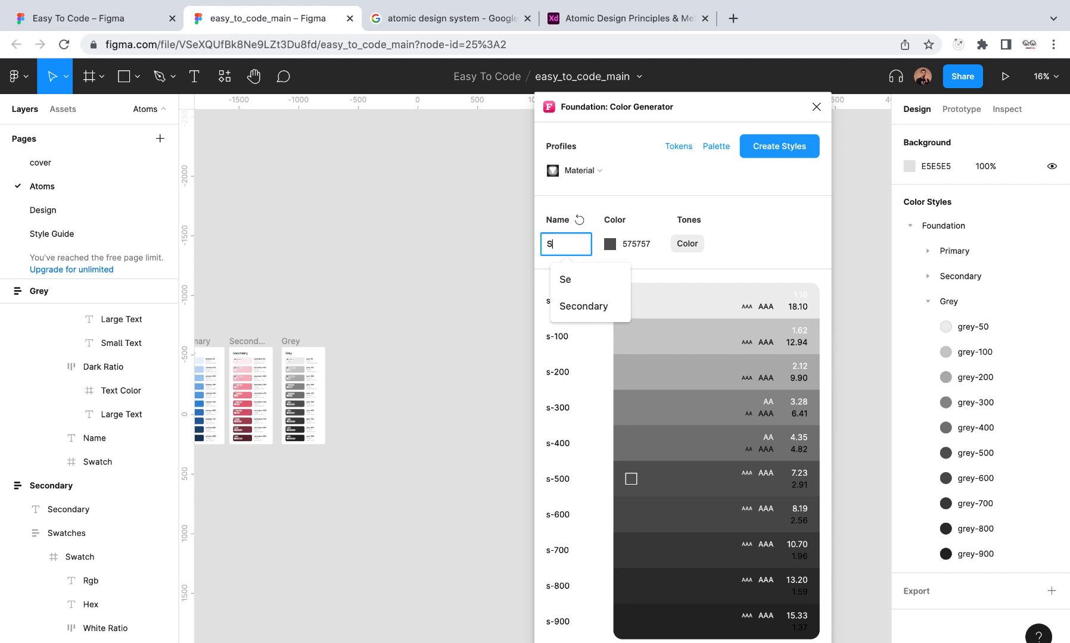
{"action": "type", "text": "uc"}
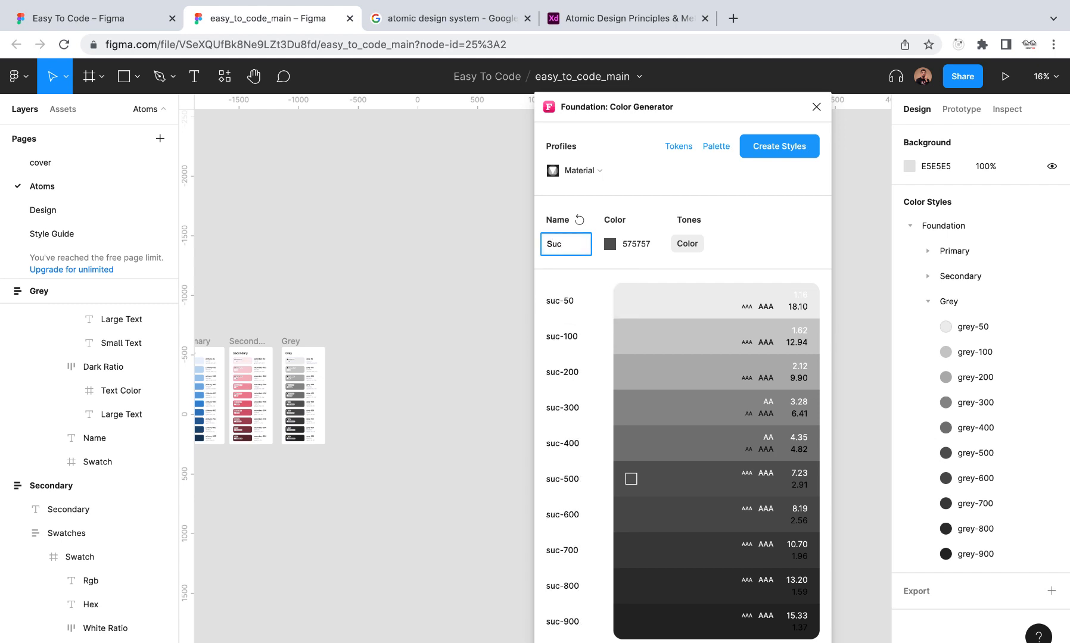
{"action": "type", "text": "cess"}
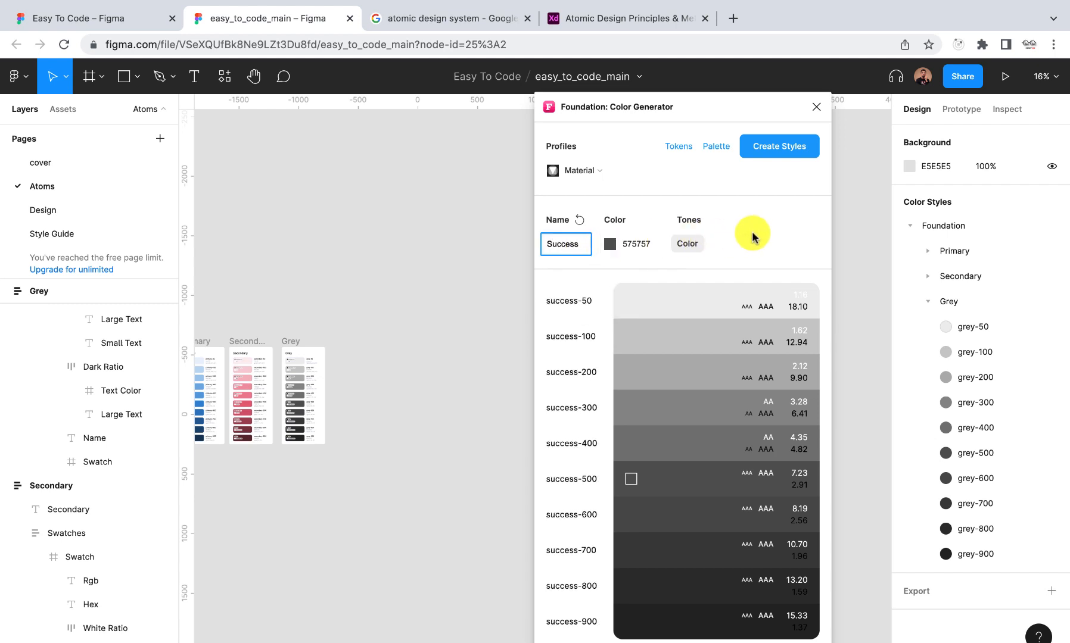
{"action": "left_click", "coordinate": [753, 234]}
Pick a medium green, 529F50, as the Success base color with the color picker
{"action": "left_click", "coordinate": [641, 243]}
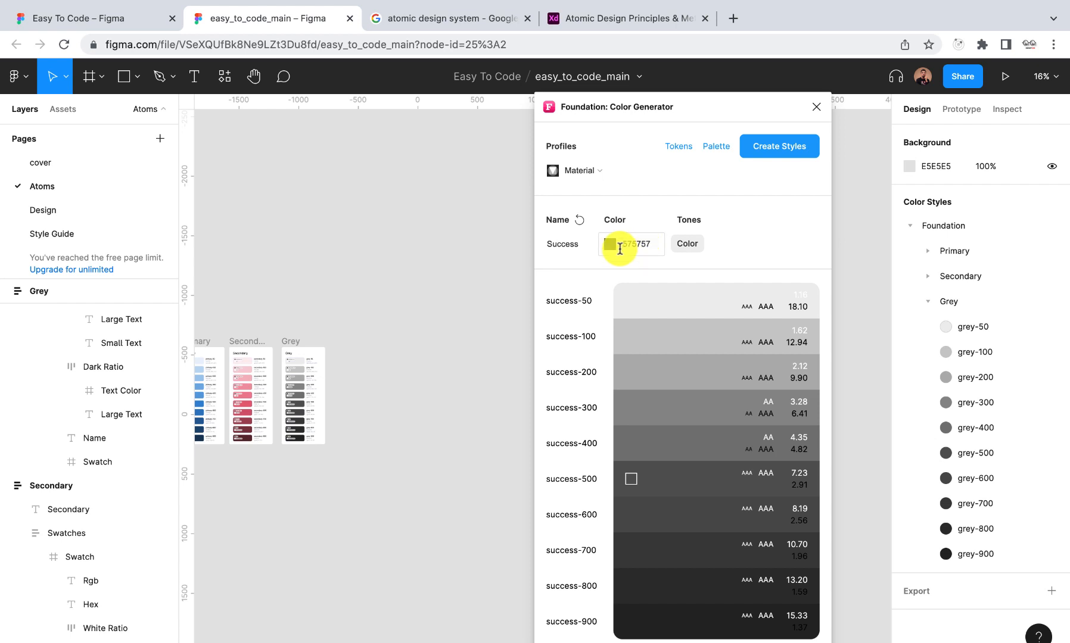
{"action": "left_click", "coordinate": [610, 244]}
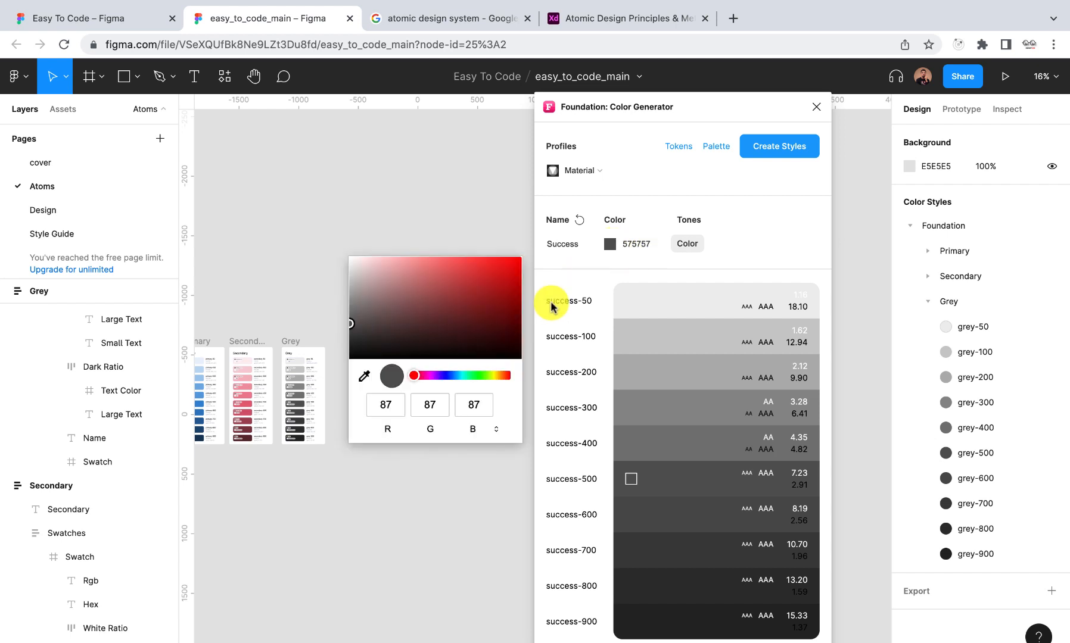
{"action": "left_click", "coordinate": [468, 375]}
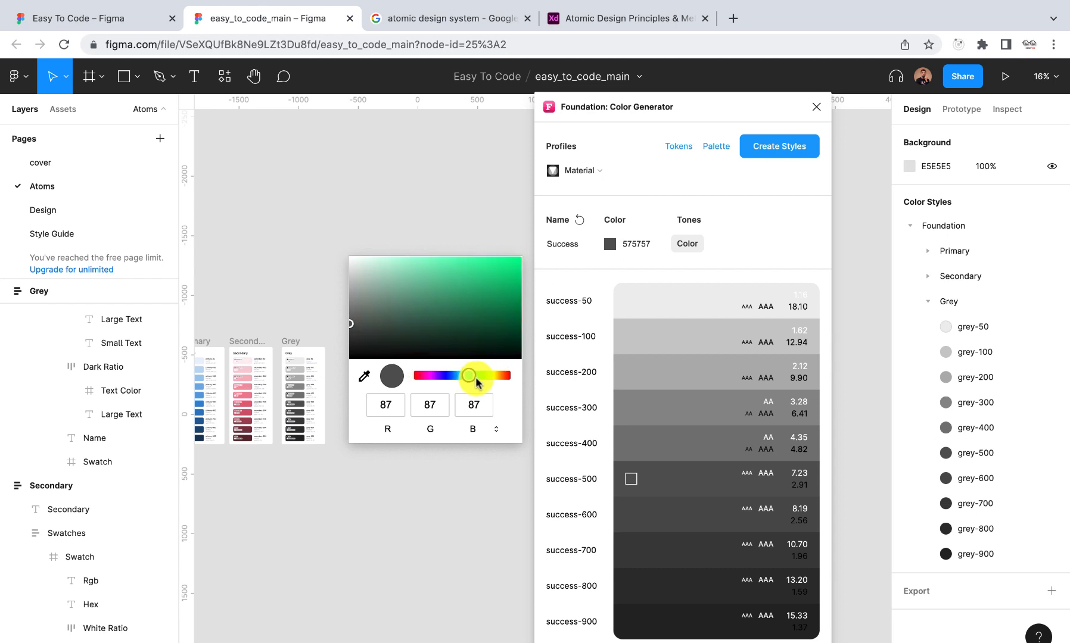
{"action": "left_click_drag", "start_coordinate": [469, 375], "coordinate": [478, 375]}
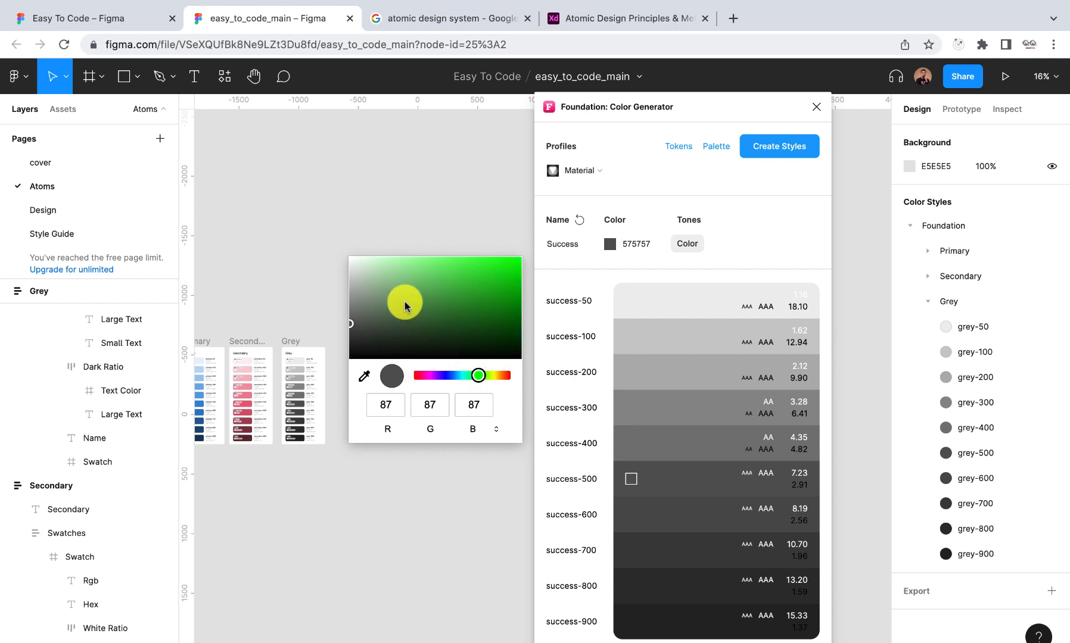
{"action": "left_click_drag", "start_coordinate": [405, 306], "coordinate": [428, 287]}
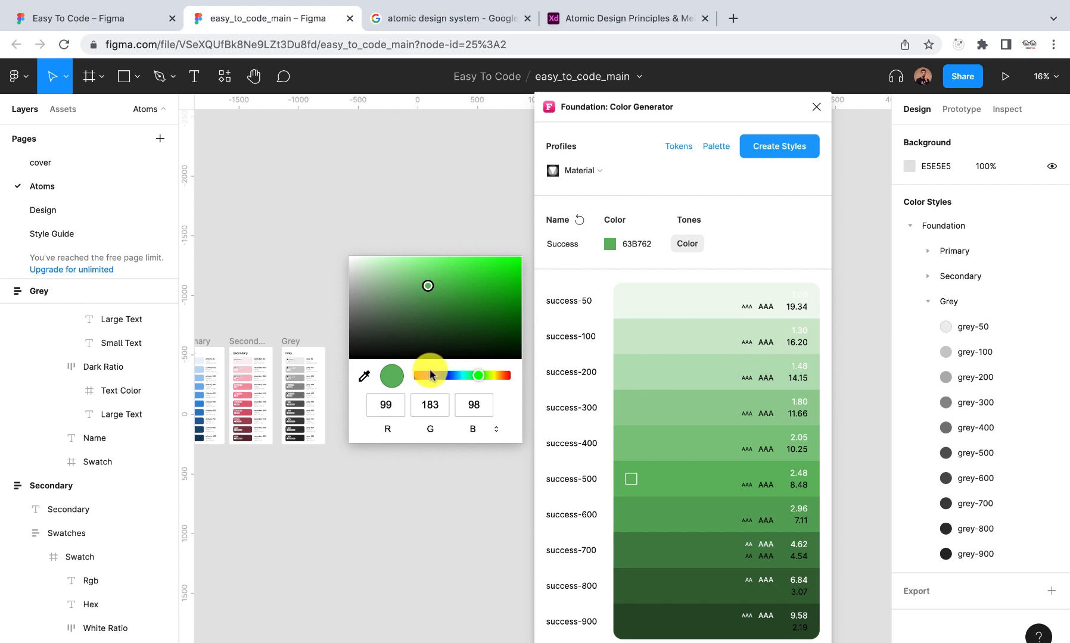
{"action": "left_click_drag", "start_coordinate": [428, 284], "coordinate": [430, 291]}
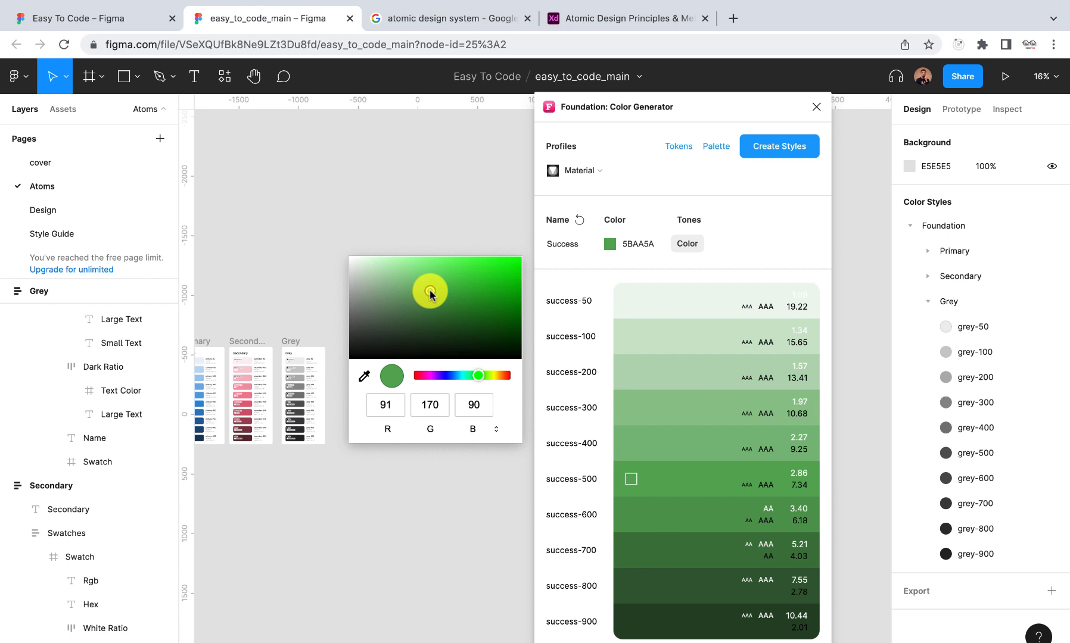
{"action": "left_click_drag", "start_coordinate": [430, 292], "coordinate": [434, 298]}
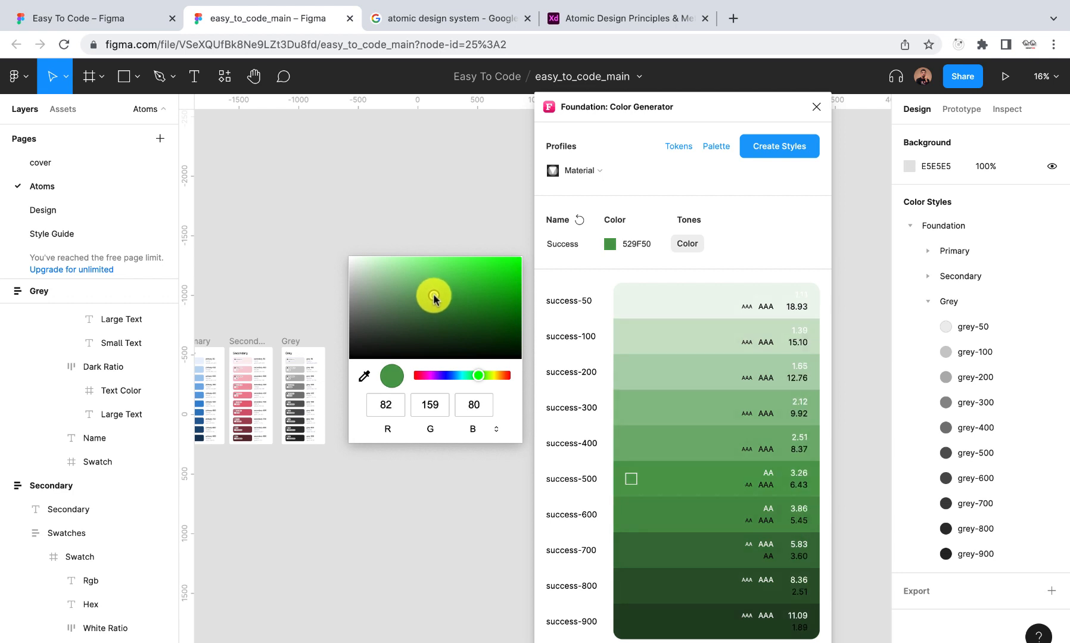
Create the Success color styles and generate the success palette frame on the canvas
{"action": "left_click", "coordinate": [794, 225]}
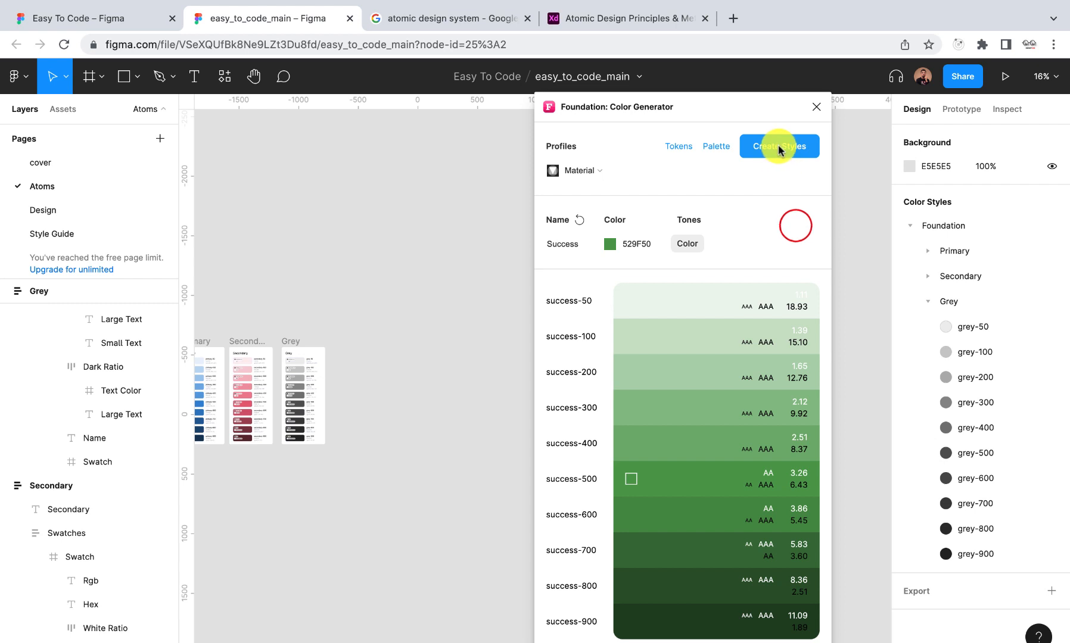
{"action": "left_click", "coordinate": [779, 147]}
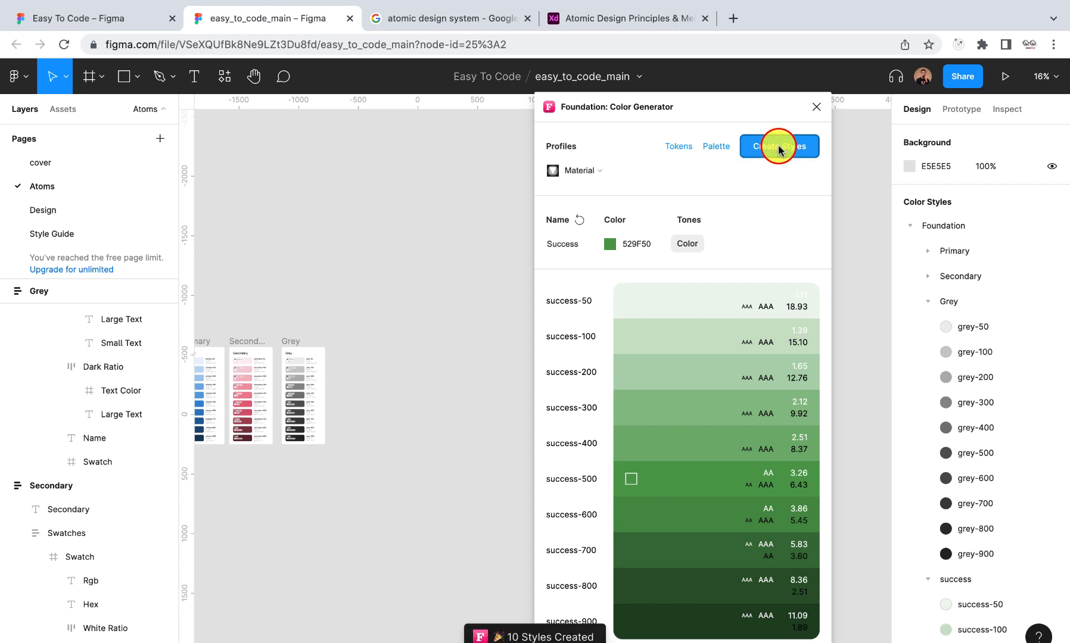
{"action": "left_click", "coordinate": [717, 147]}
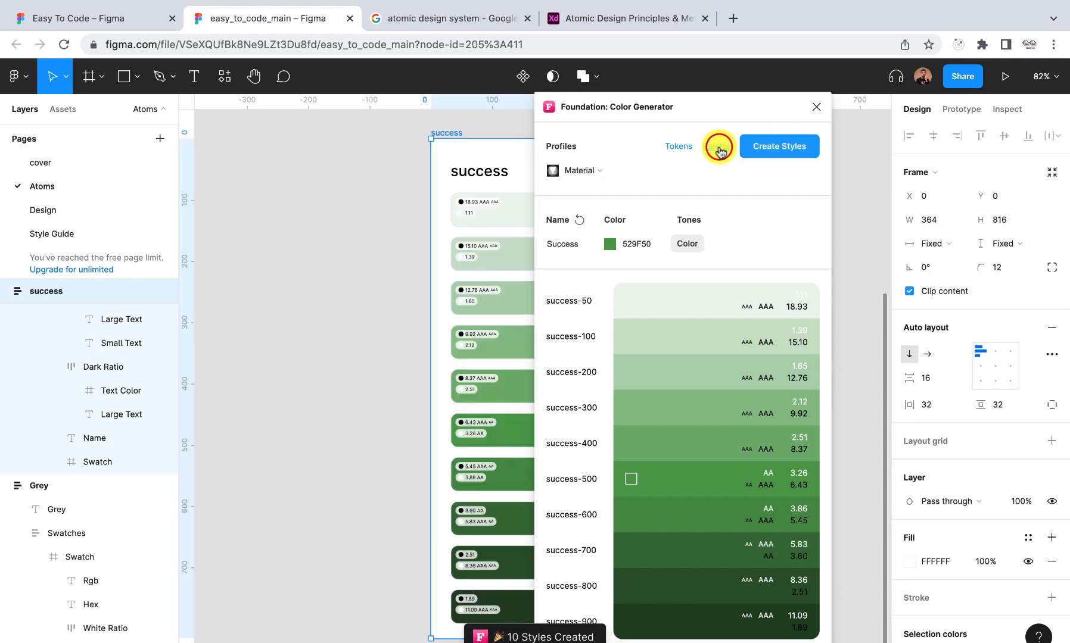
Move the success palette frame below the Primary palette, left-aligned with it at X -1984, Y 344
{"action": "right_click", "coordinate": [507, 330]}
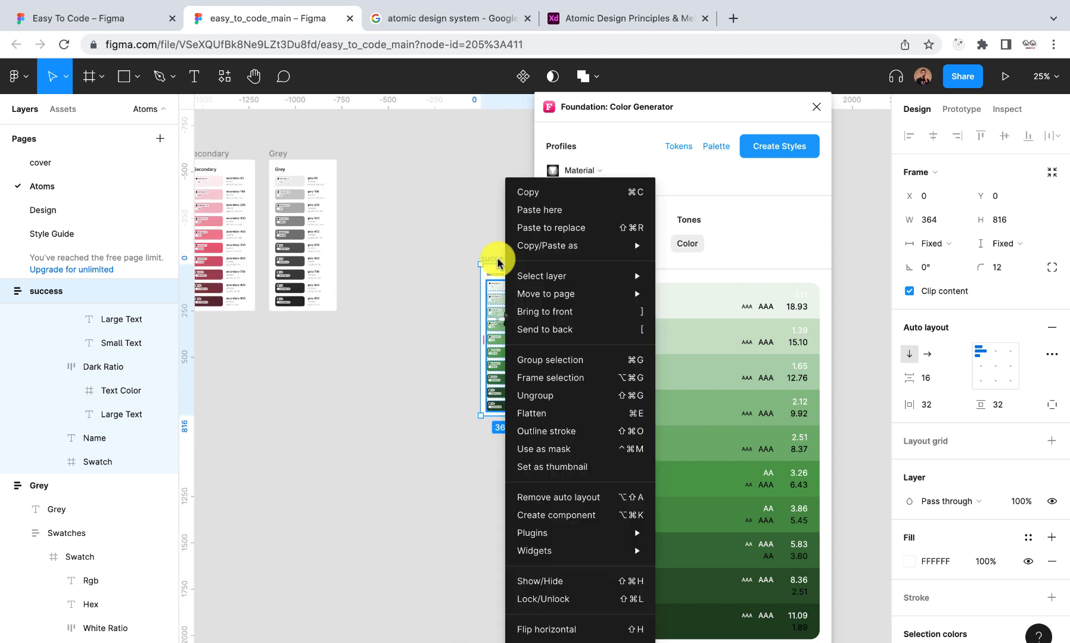
{"action": "left_click", "coordinate": [472, 249]}
{"action": "left_click_drag", "start_coordinate": [484, 255], "coordinate": [342, 325]}
Name the color generator's color Error and pick the red DA2525 as its base color
{"action": "left_click", "coordinate": [563, 238]}
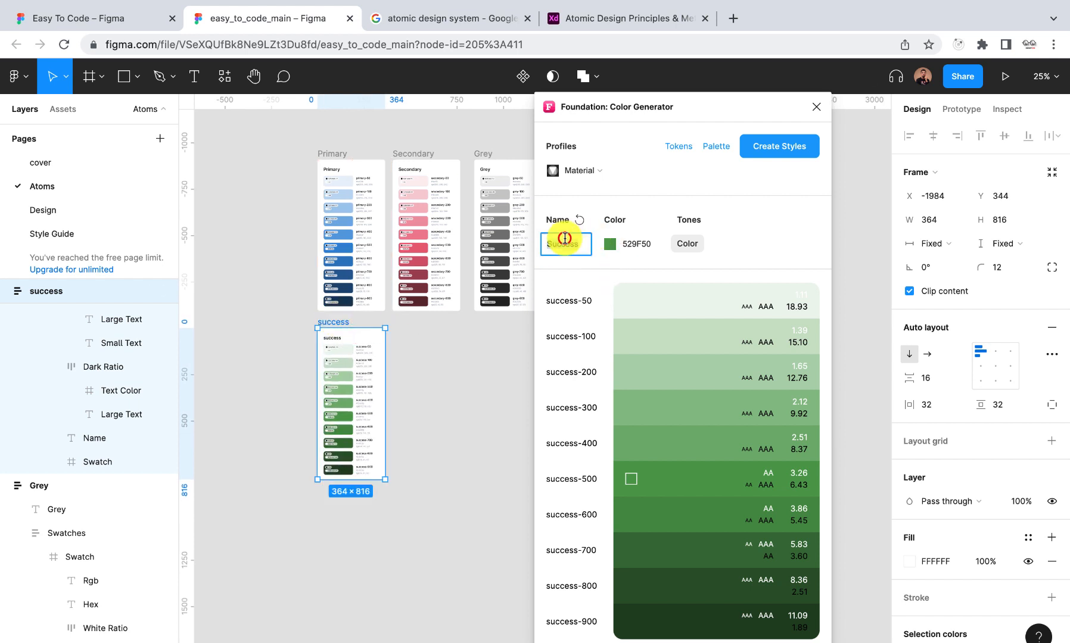
{"action": "type", "text": "E"}
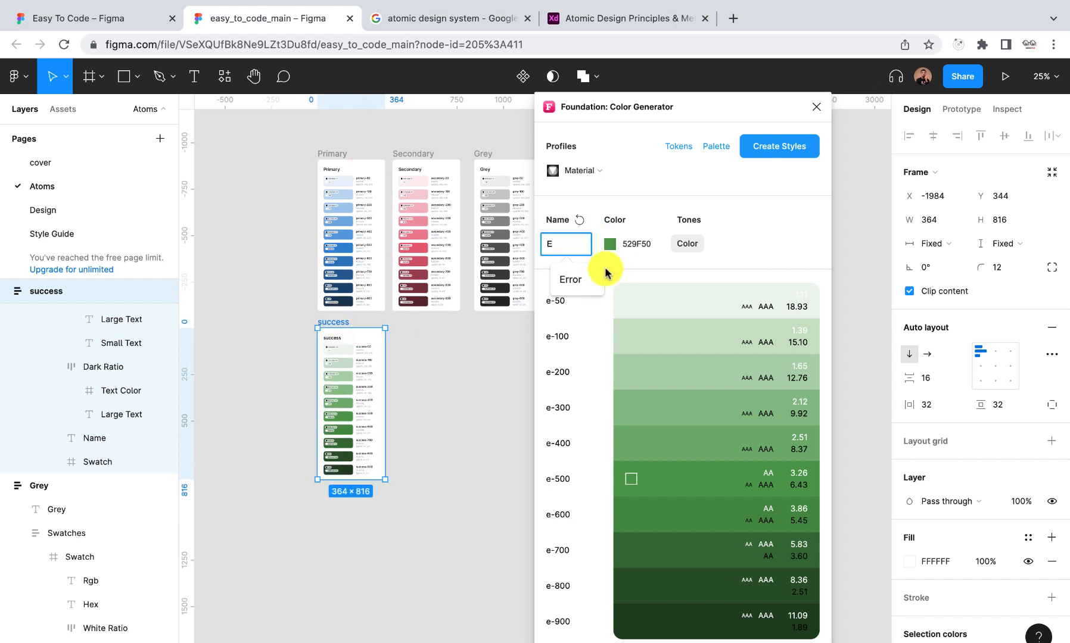
{"action": "left_click", "coordinate": [583, 281]}
{"action": "left_click", "coordinate": [609, 245]}
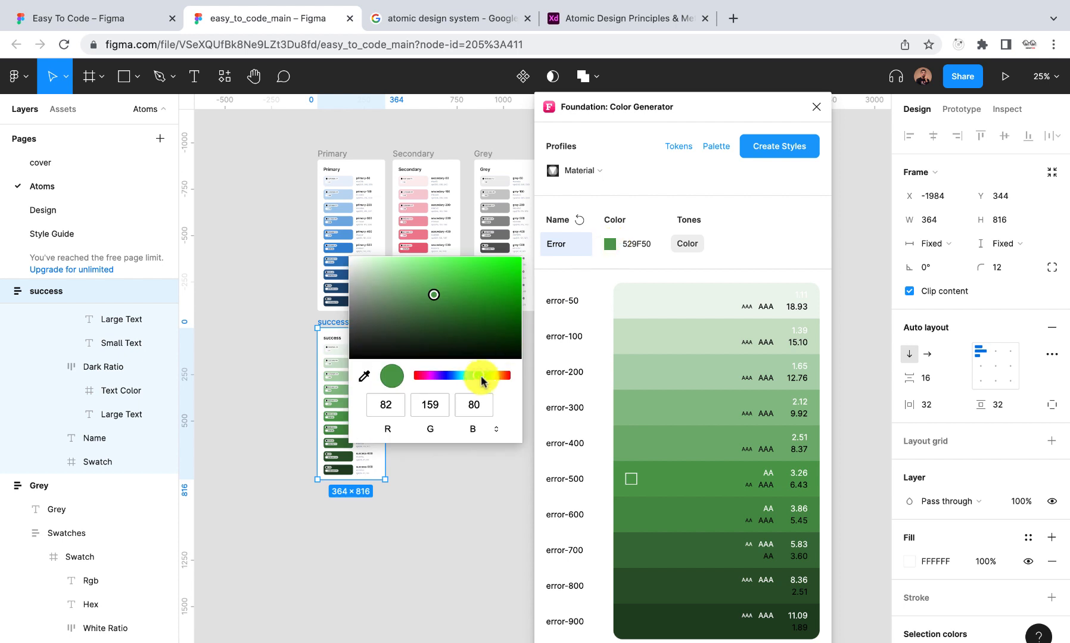
{"action": "left_click_drag", "start_coordinate": [480, 380], "coordinate": [530, 384]}
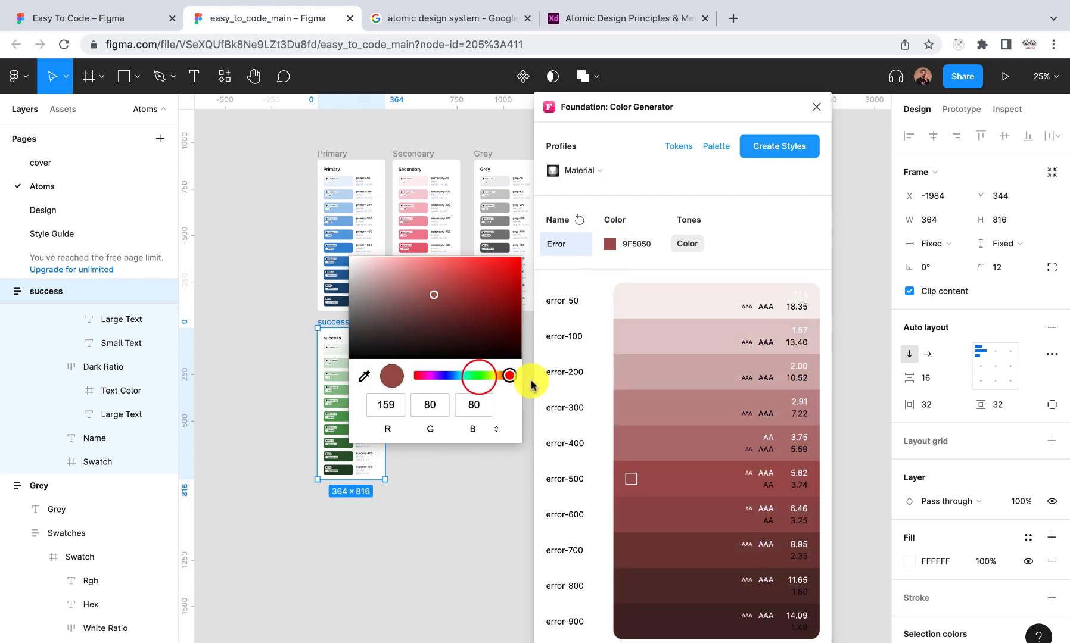
{"action": "left_click_drag", "start_coordinate": [435, 291], "coordinate": [489, 270]}
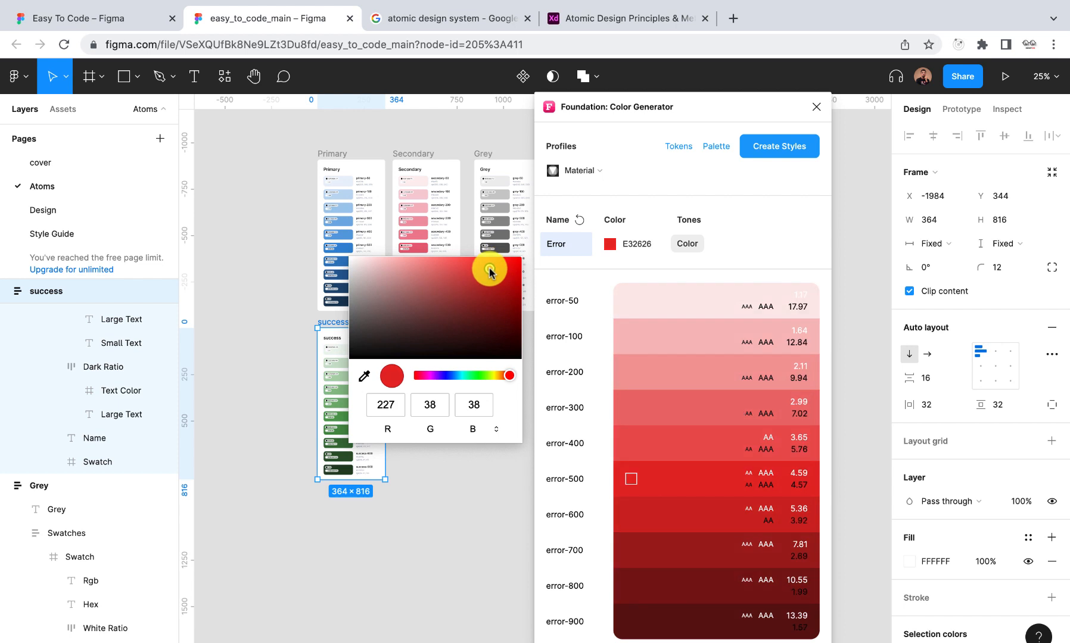
{"action": "left_click_drag", "start_coordinate": [489, 271], "coordinate": [491, 273]}
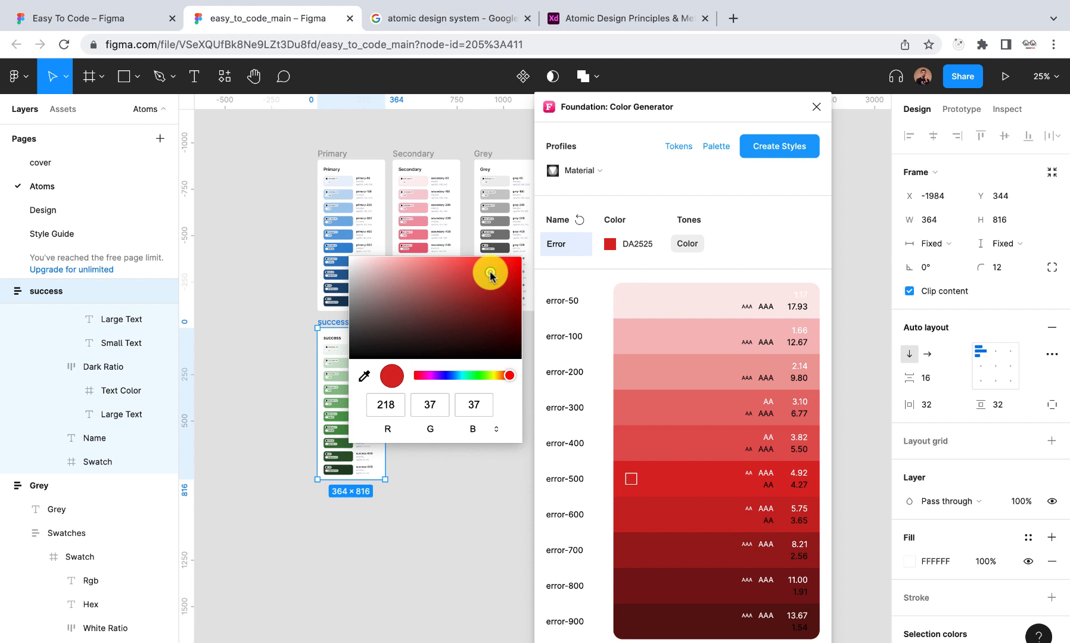
Create the Error color styles and clear the selection of the success palette frame
{"action": "left_click", "coordinate": [795, 148]}
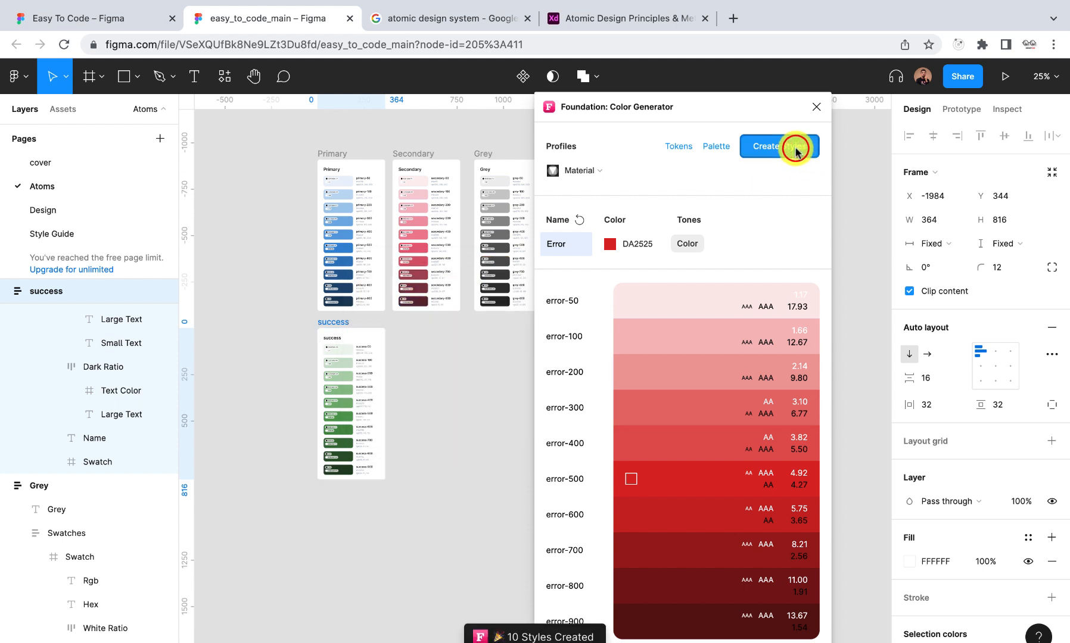
{"action": "left_click", "coordinate": [456, 396]}
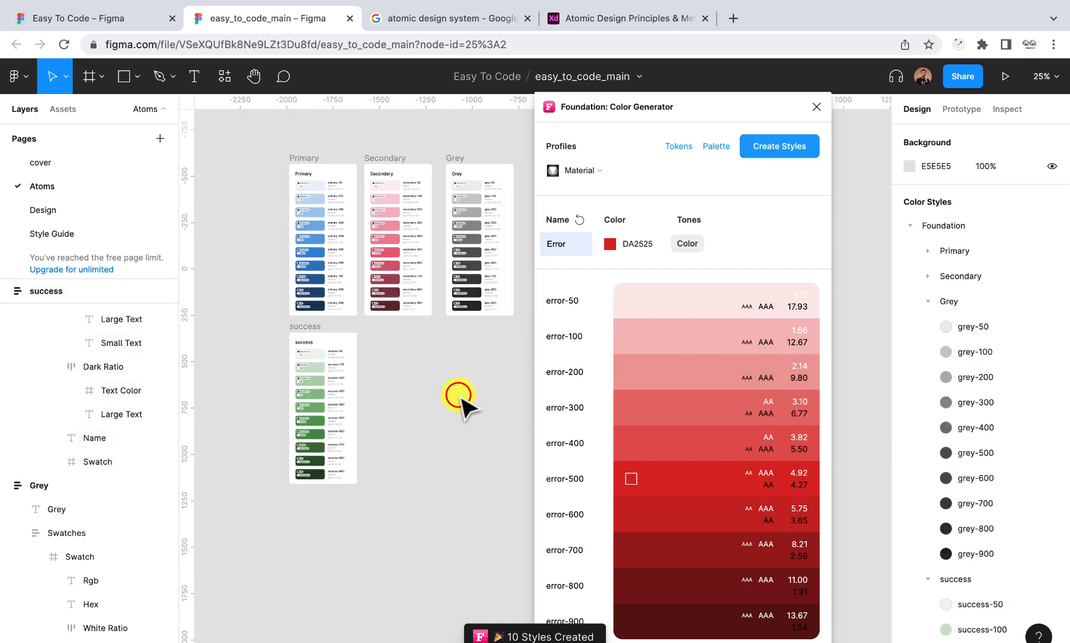
{"action": "key", "text": "shift+1"}
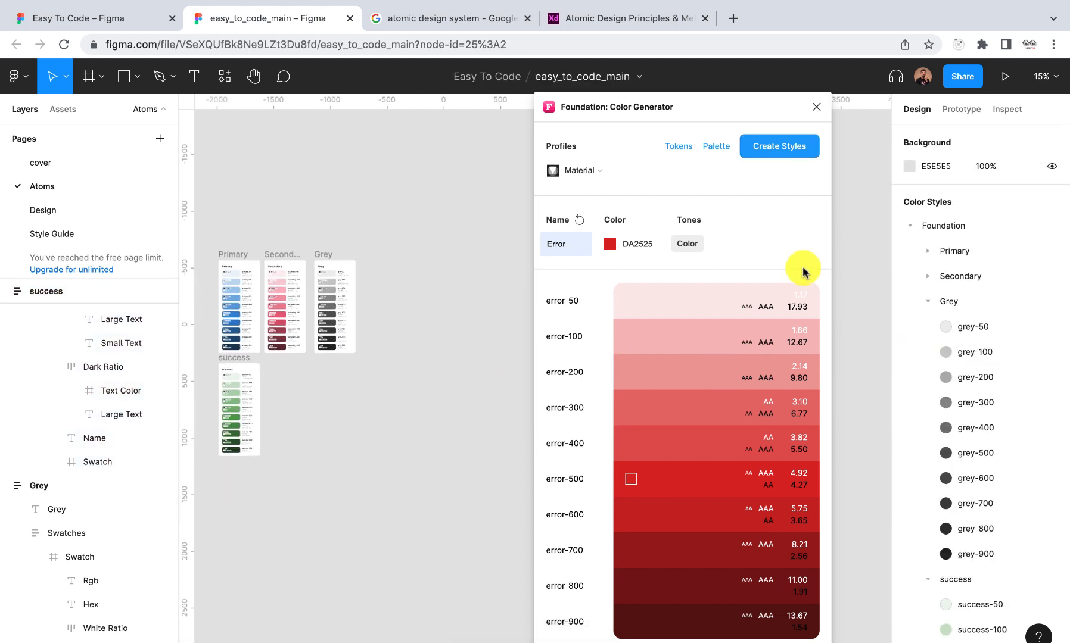
Generate the Error palette frame and place it beside the success palette at X -1580, Y 344
{"action": "left_click", "coordinate": [718, 146]}
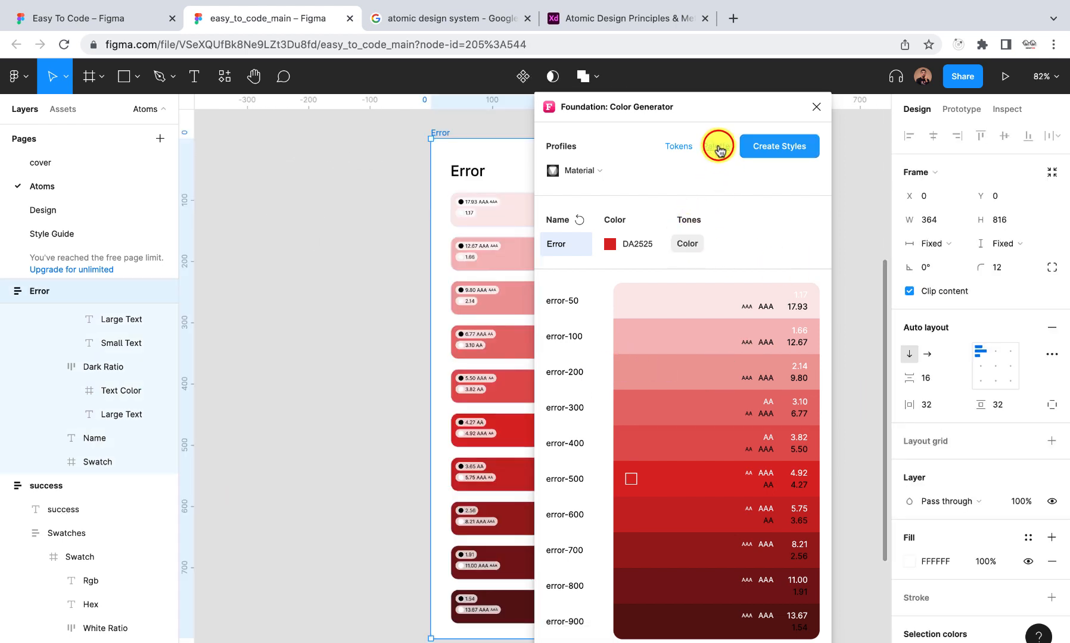
{"action": "key", "text": "shift+1"}
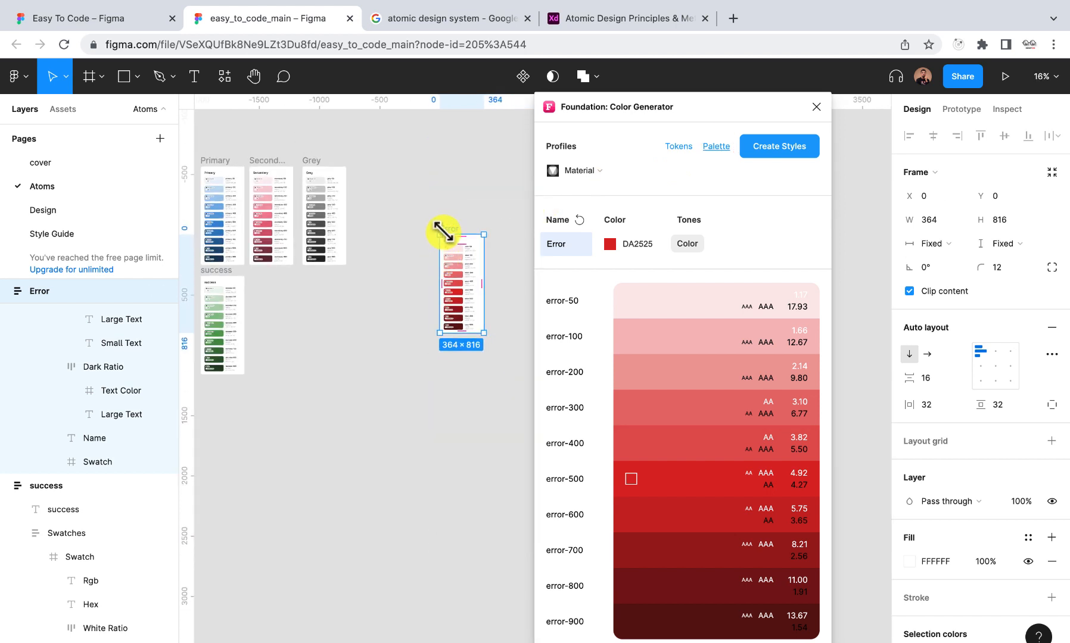
{"action": "left_click_drag", "start_coordinate": [448, 229], "coordinate": [264, 271]}
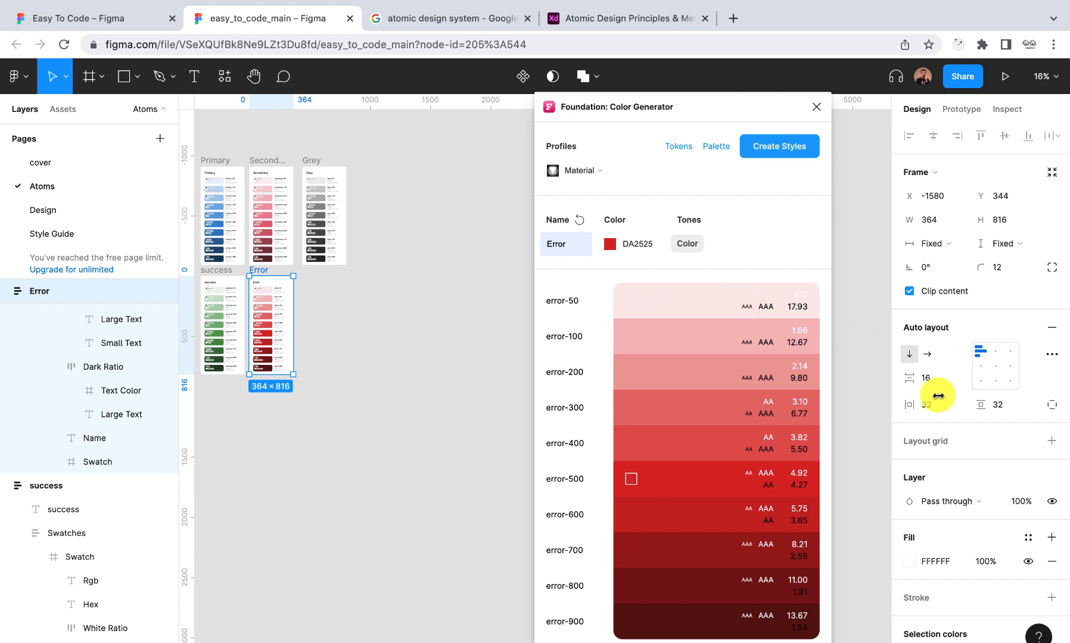
{"action": "left_click", "coordinate": [863, 390]}
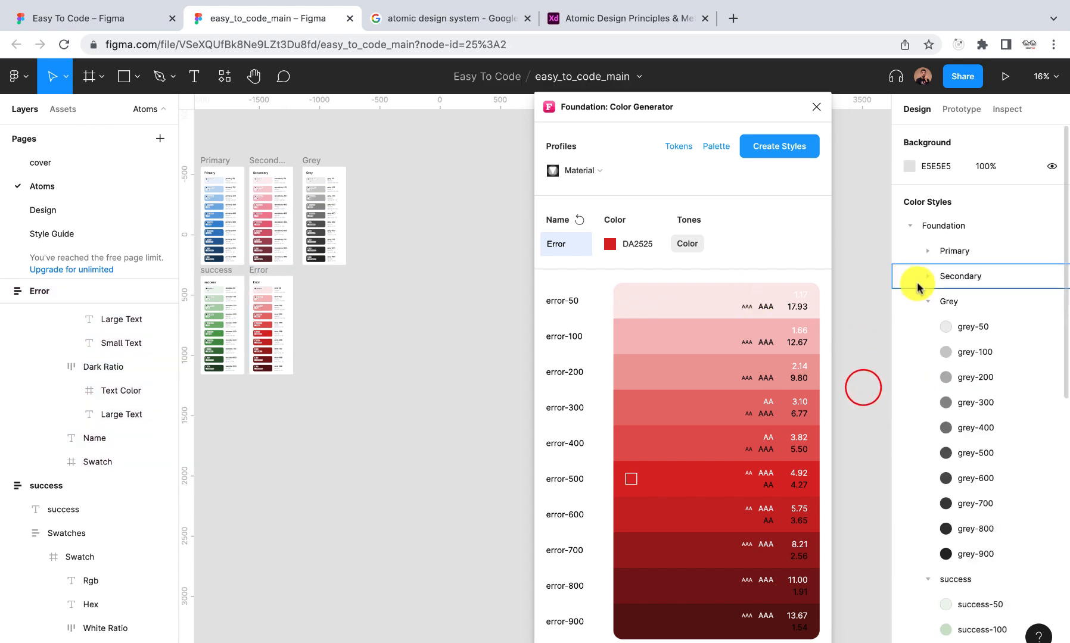
Collapse the Grey, success and Error groups in the color styles list
{"action": "left_click", "coordinate": [927, 302]}
{"action": "left_click", "coordinate": [927, 326]}
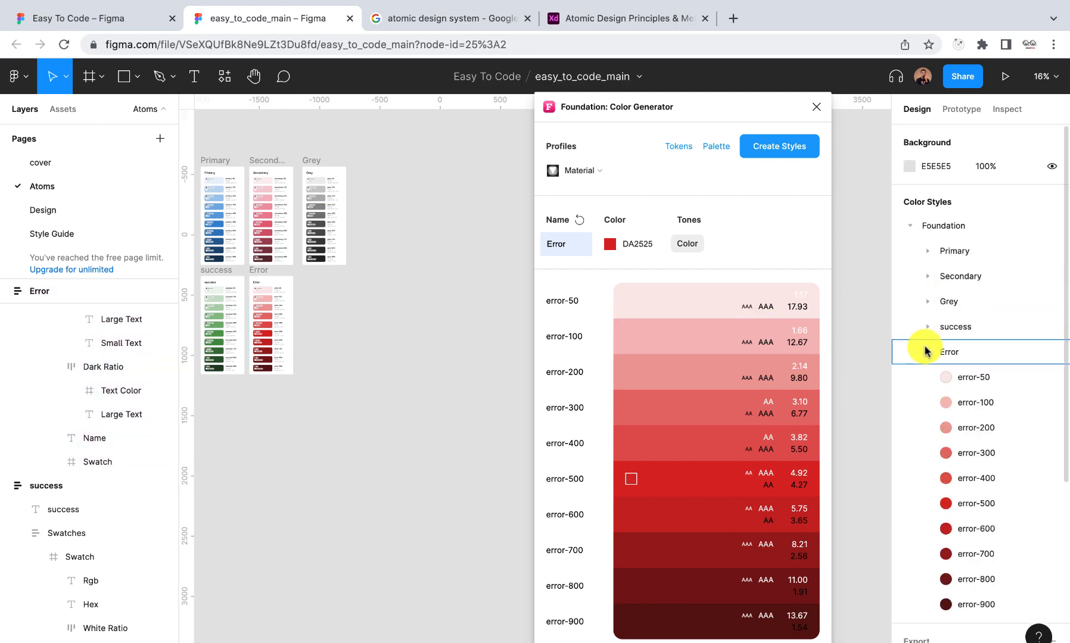
{"action": "left_click", "coordinate": [926, 351]}
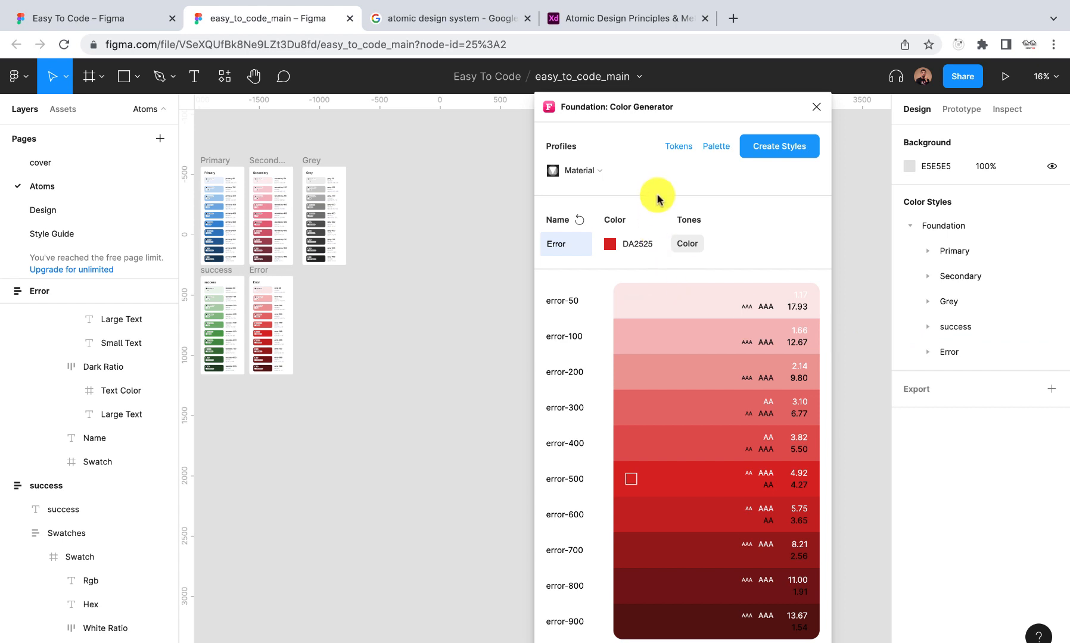
Change the name of the color generator's color to Warning
{"action": "left_click", "coordinate": [639, 243]}
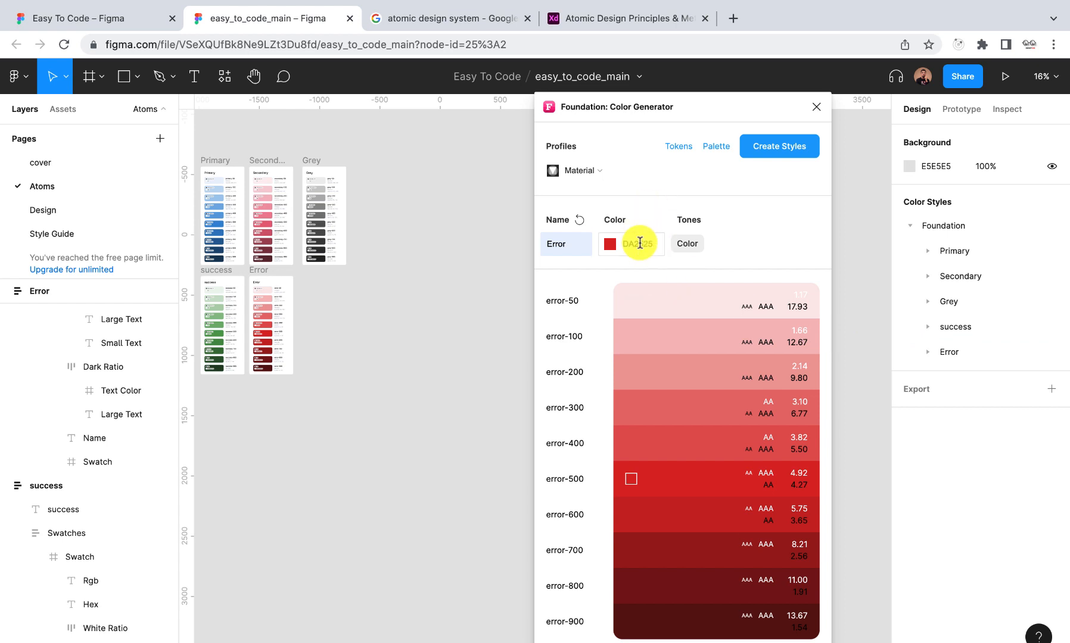
{"action": "left_click", "coordinate": [569, 246]}
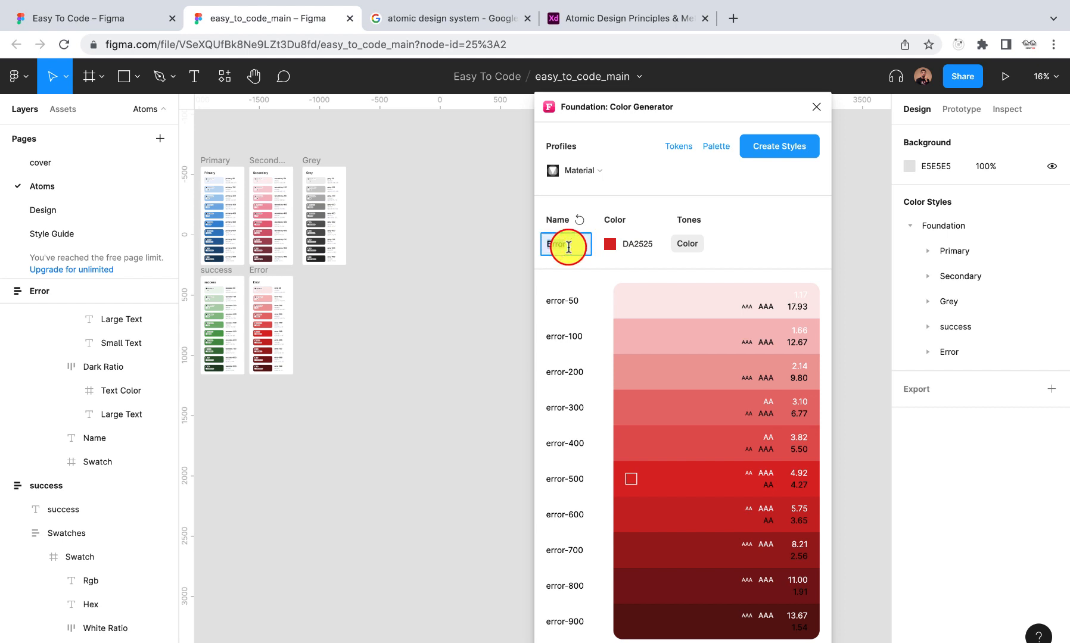
{"action": "type", "text": "War"}
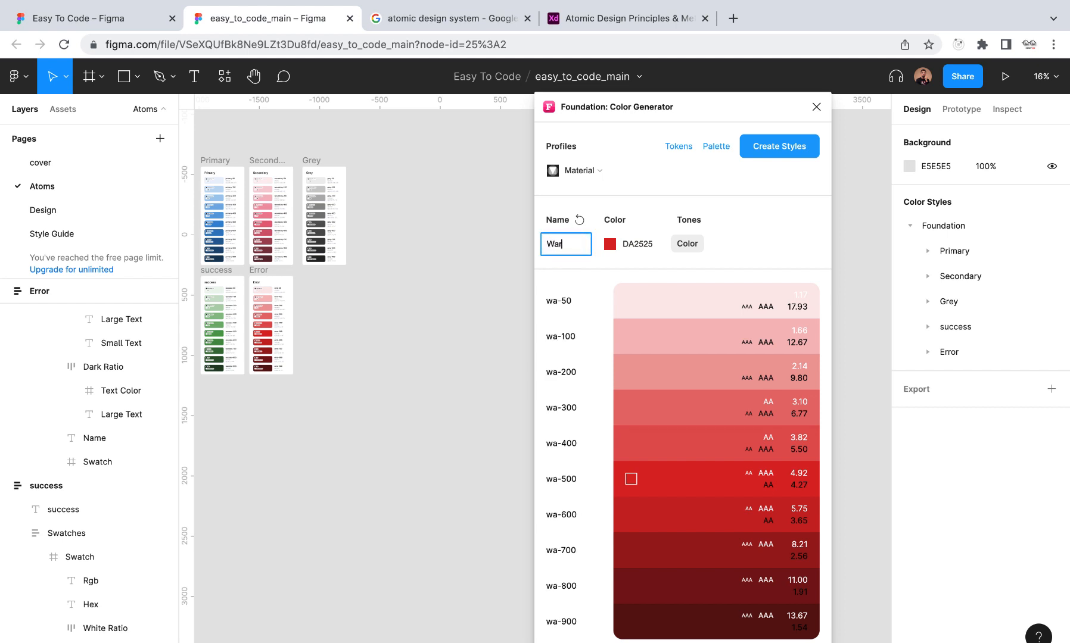
{"action": "type", "text": "ning"}
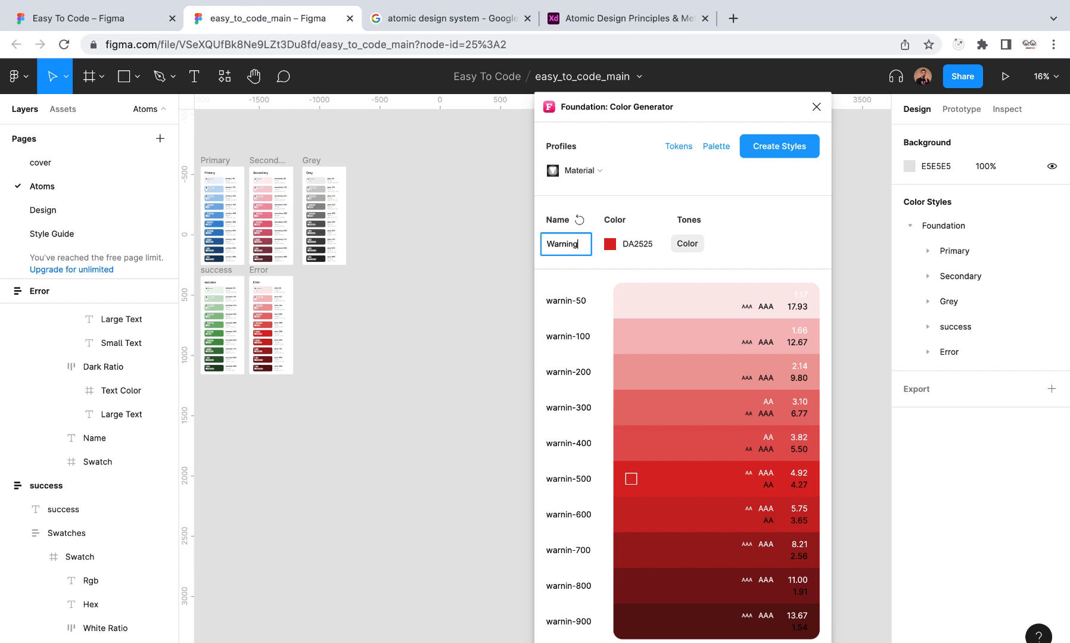
Pick the amber yellow E7B913 as the base color for the Warning tones
{"action": "left_click", "coordinate": [604, 249]}
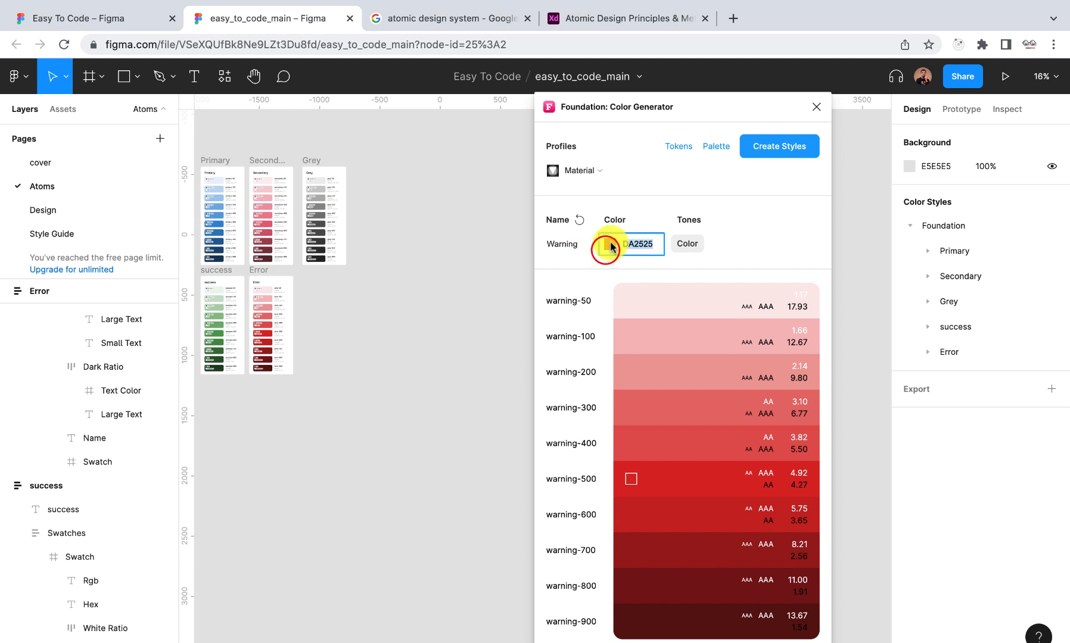
{"action": "left_click", "coordinate": [609, 244]}
{"action": "mouse_move", "coordinate": [445, 374]}
{"action": "left_mouse_down"}
{"action": "mouse_move", "coordinate": [409, 376]}
{"action": "mouse_move", "coordinate": [498, 384]}
{"action": "left_mouse_up"}
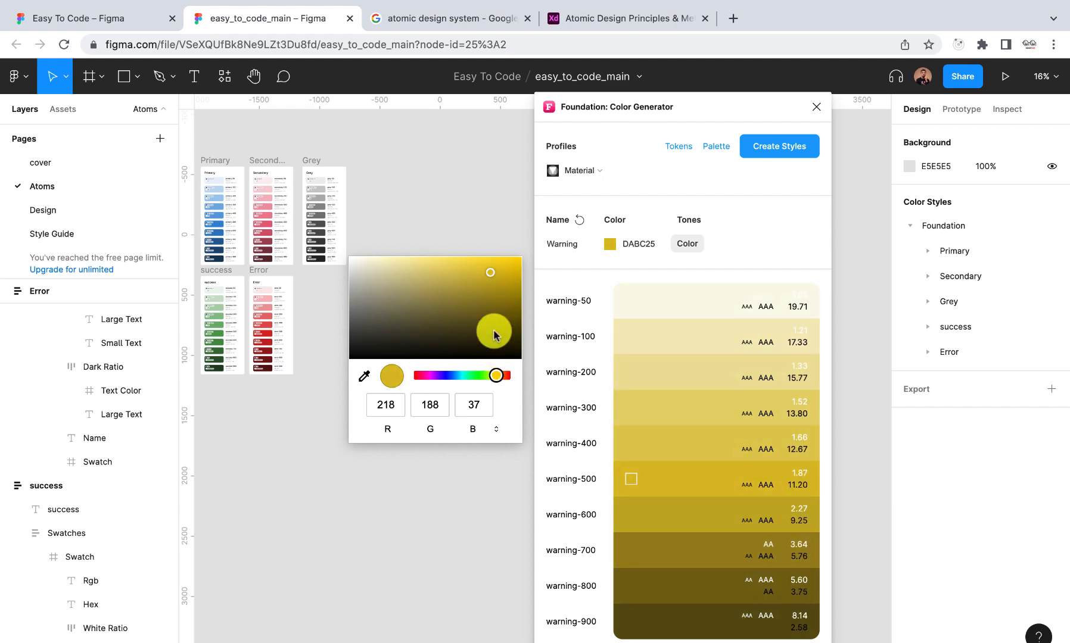
{"action": "left_click_drag", "start_coordinate": [490, 270], "coordinate": [504, 268]}
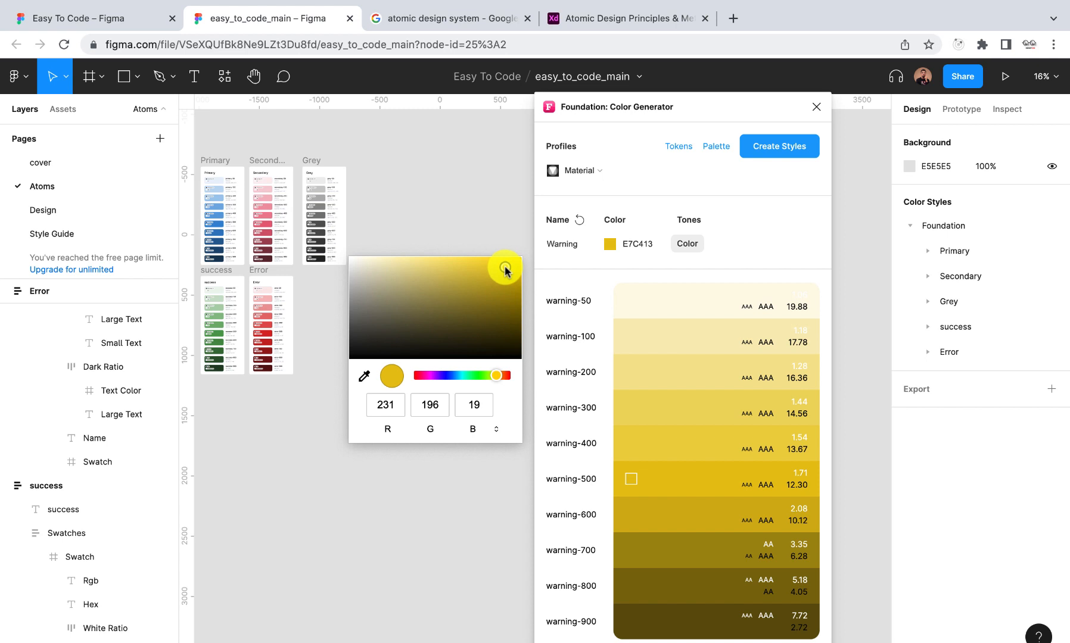
{"action": "left_click_drag", "start_coordinate": [494, 375], "coordinate": [499, 379]}
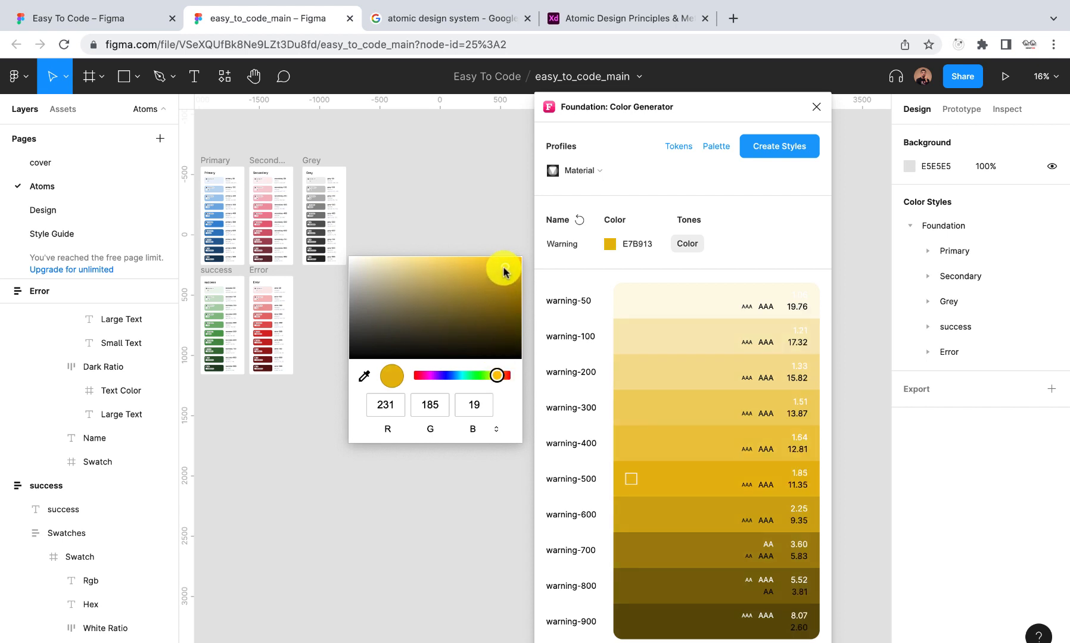
{"action": "left_click_drag", "start_coordinate": [504, 271], "coordinate": [505, 272]}
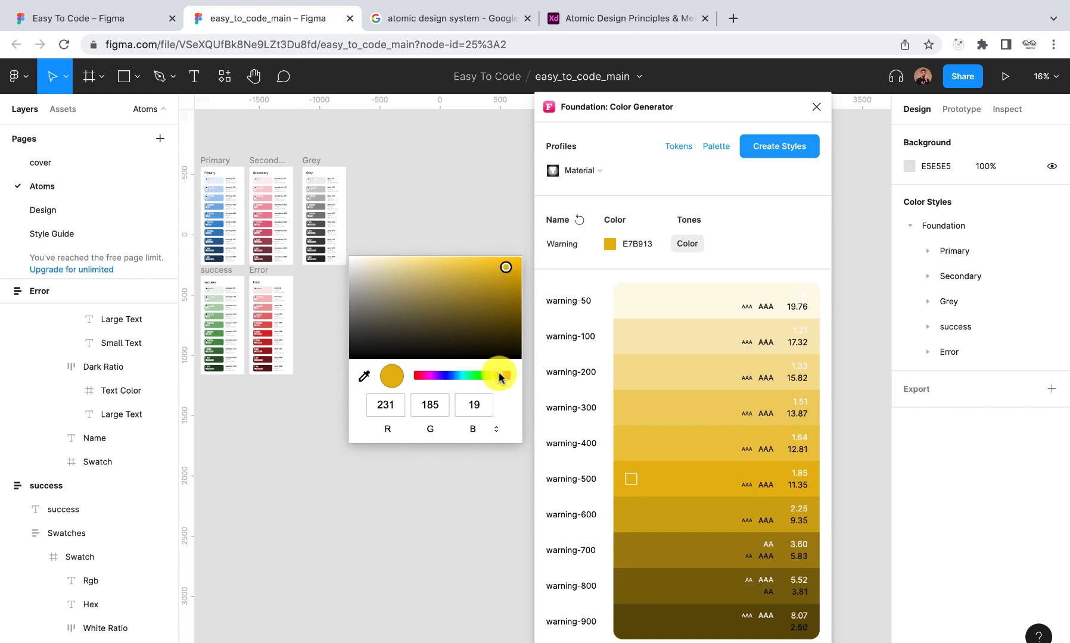
{"action": "left_click", "coordinate": [769, 232]}
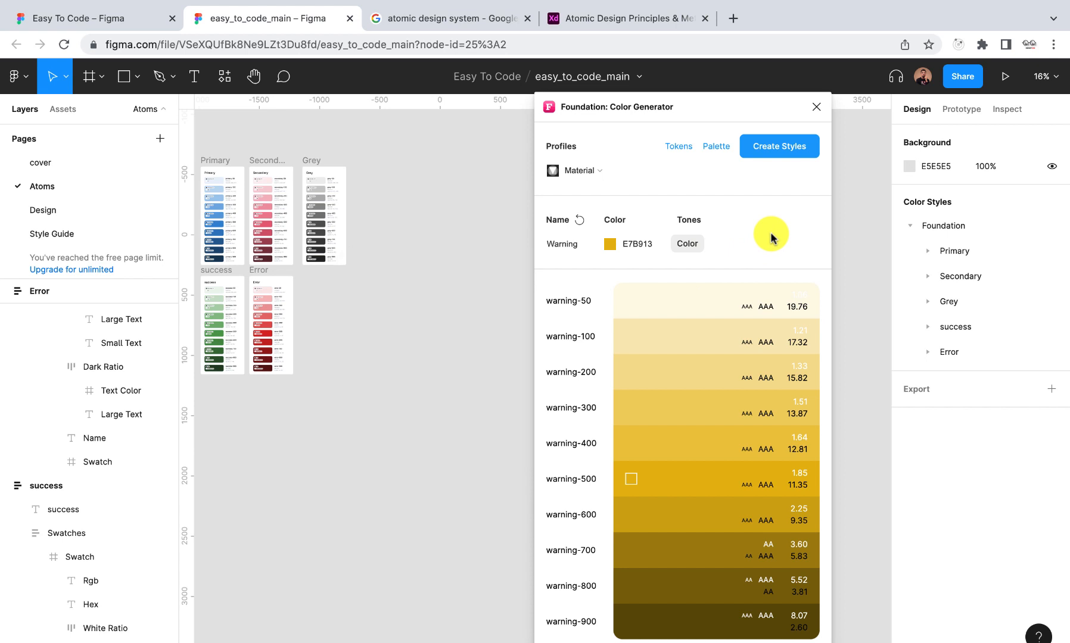
Create the Warning color styles and place a generated Warning palette frame below the Grey palette at X -1140, Y 344
{"action": "left_click", "coordinate": [769, 148]}
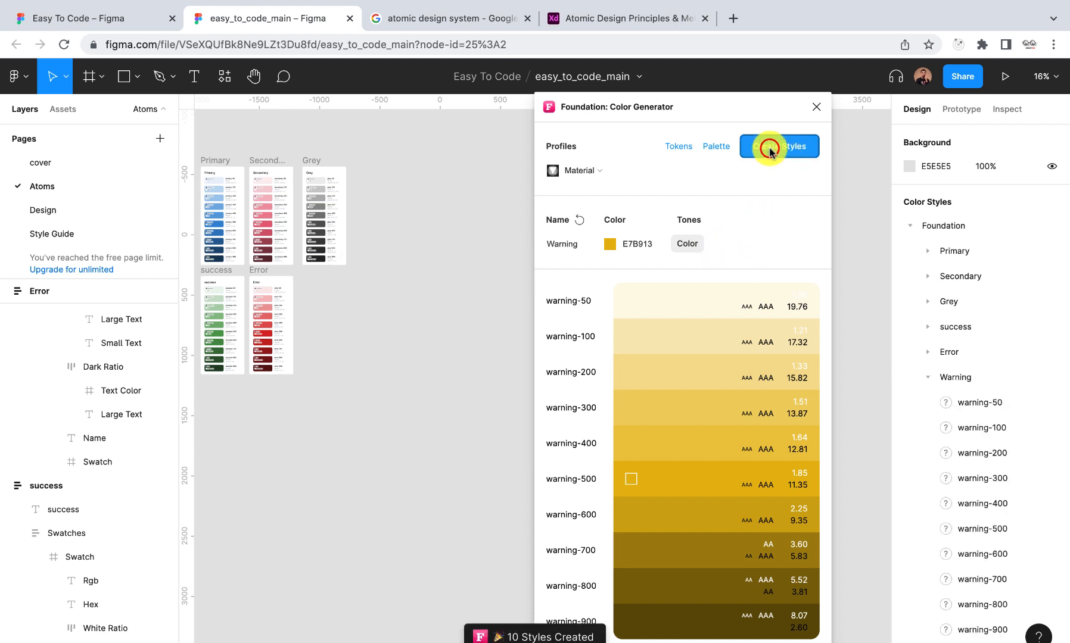
{"action": "left_click", "coordinate": [718, 146]}
{"action": "scroll", "coordinate": [475, 251], "scroll_direction": "down", "scroll_amount": 5}
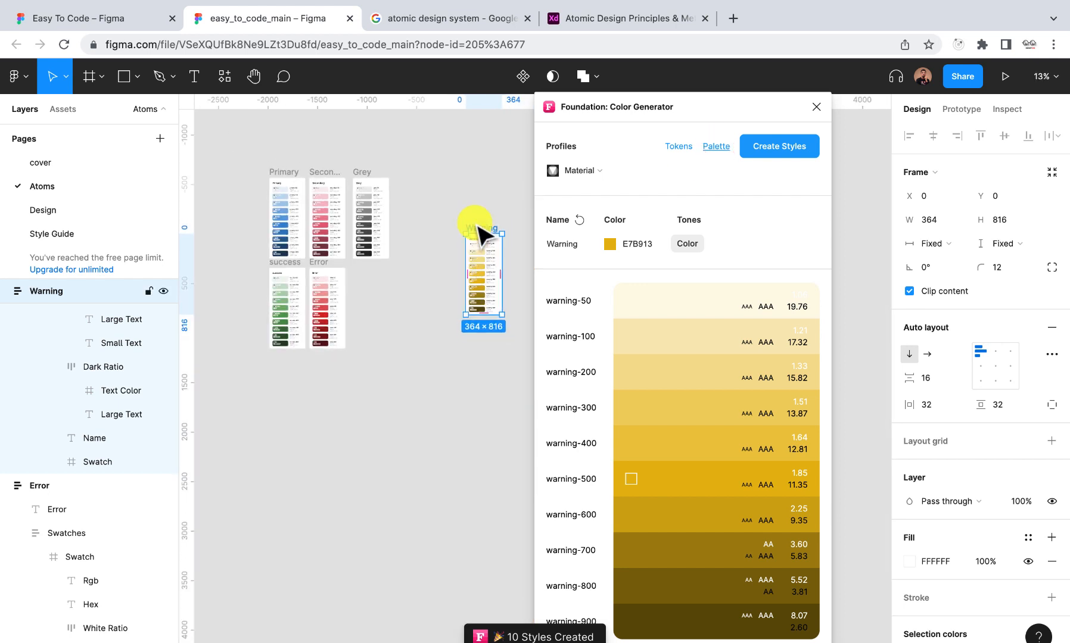
{"action": "left_click_drag", "start_coordinate": [479, 233], "coordinate": [367, 267]}
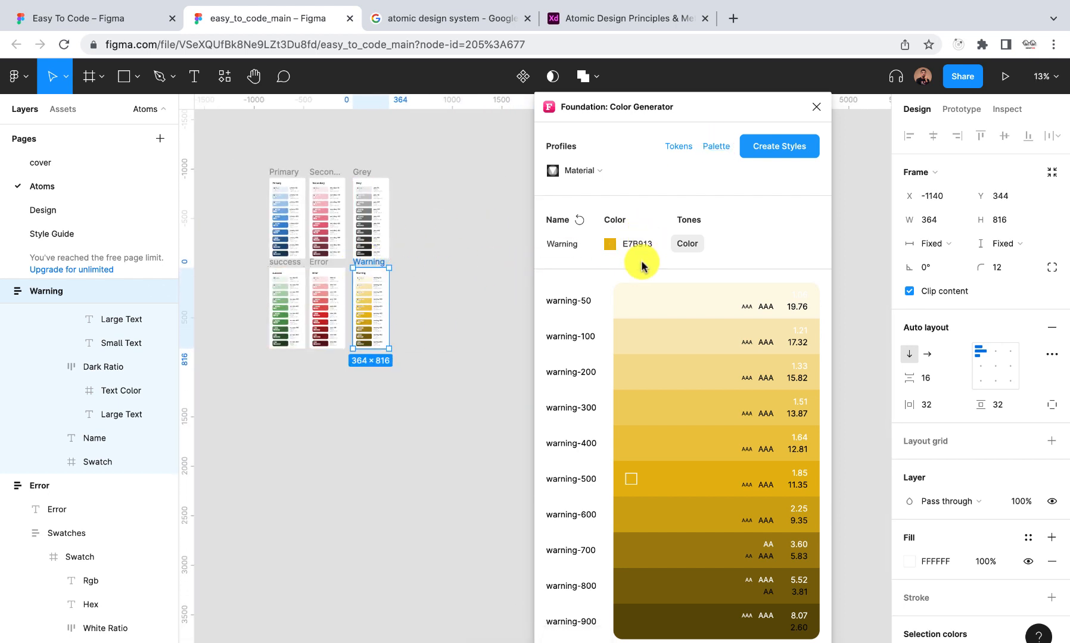
{"action": "left_click", "coordinate": [475, 302]}
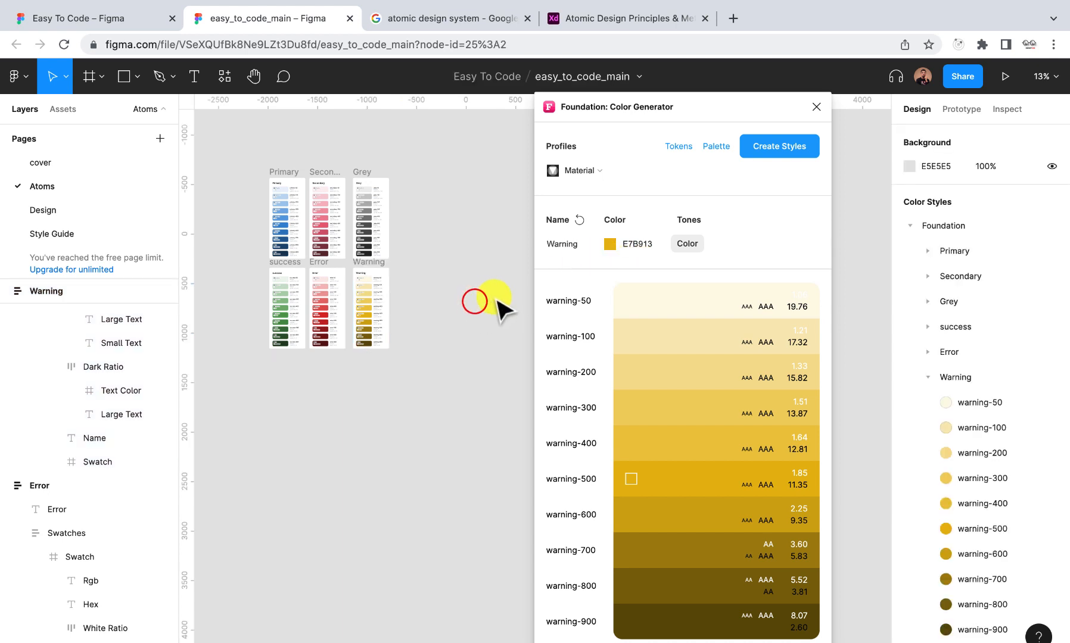
Change the name of the color generator's color to Info
{"action": "double_click", "coordinate": [570, 250]}
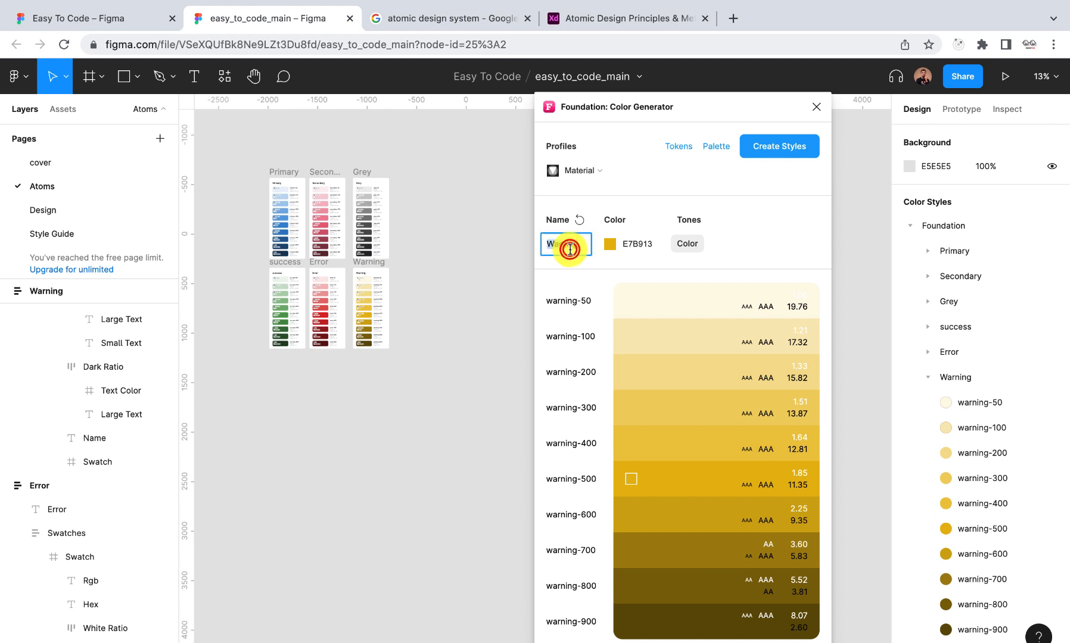
{"action": "type", "text": "i"}
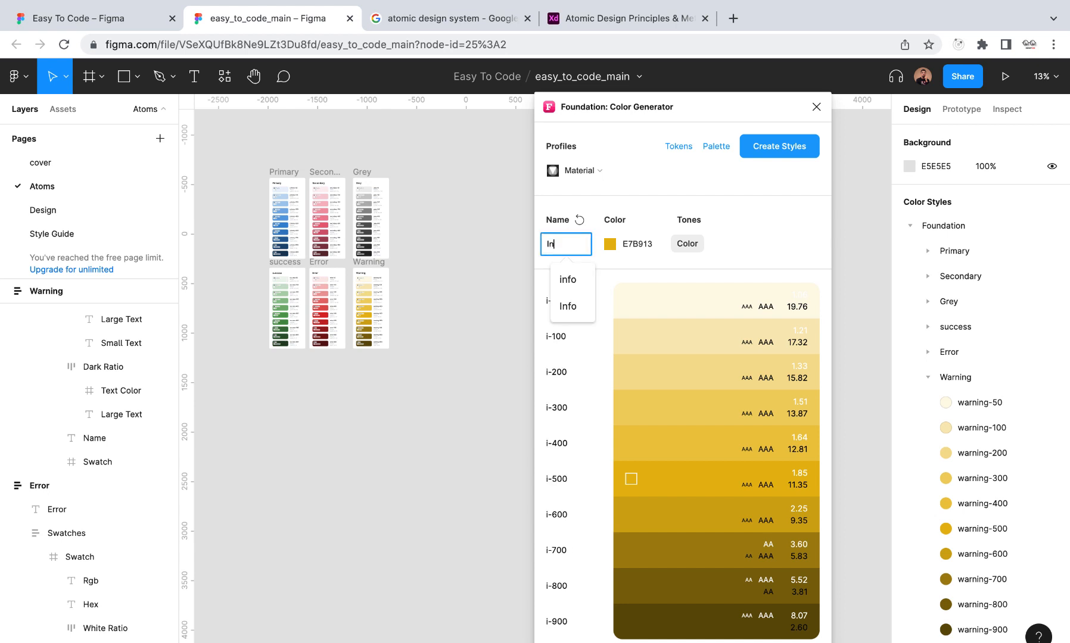
{"action": "type", "text": "n"}
{"action": "left_click", "coordinate": [564, 305]}
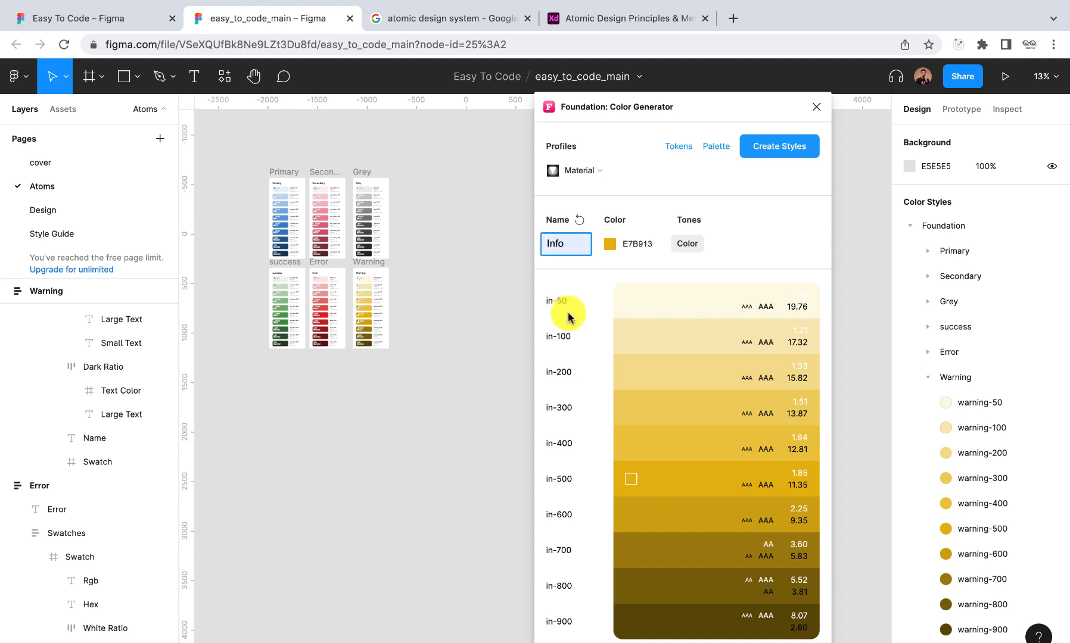
Pick the blue 3981F3 as the base color for the Info tones
{"action": "left_click", "coordinate": [610, 244]}
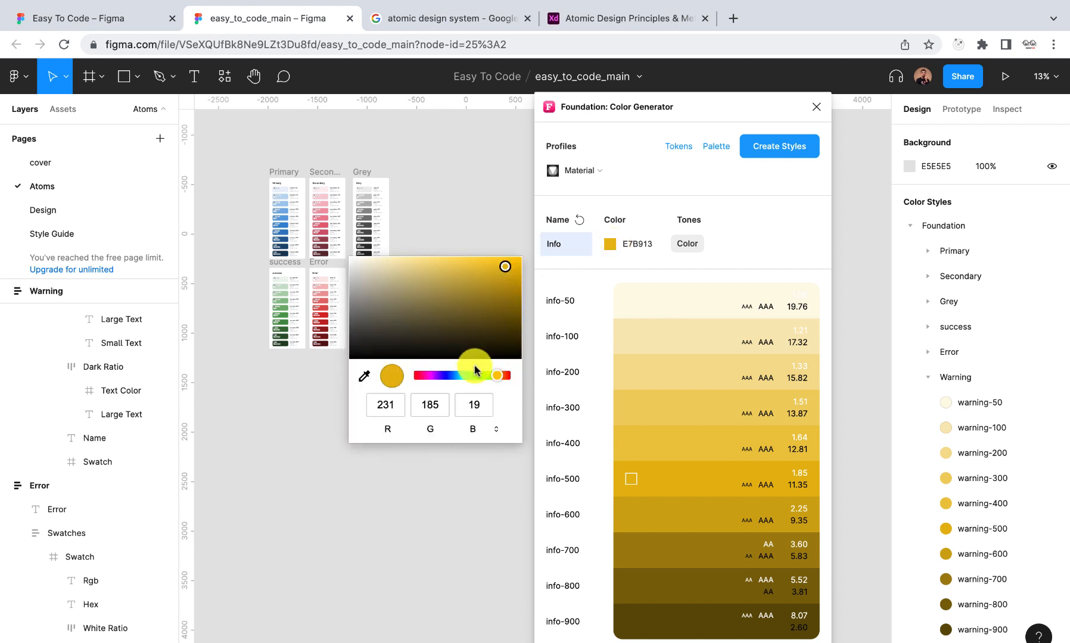
{"action": "left_click_drag", "start_coordinate": [496, 376], "coordinate": [452, 383]}
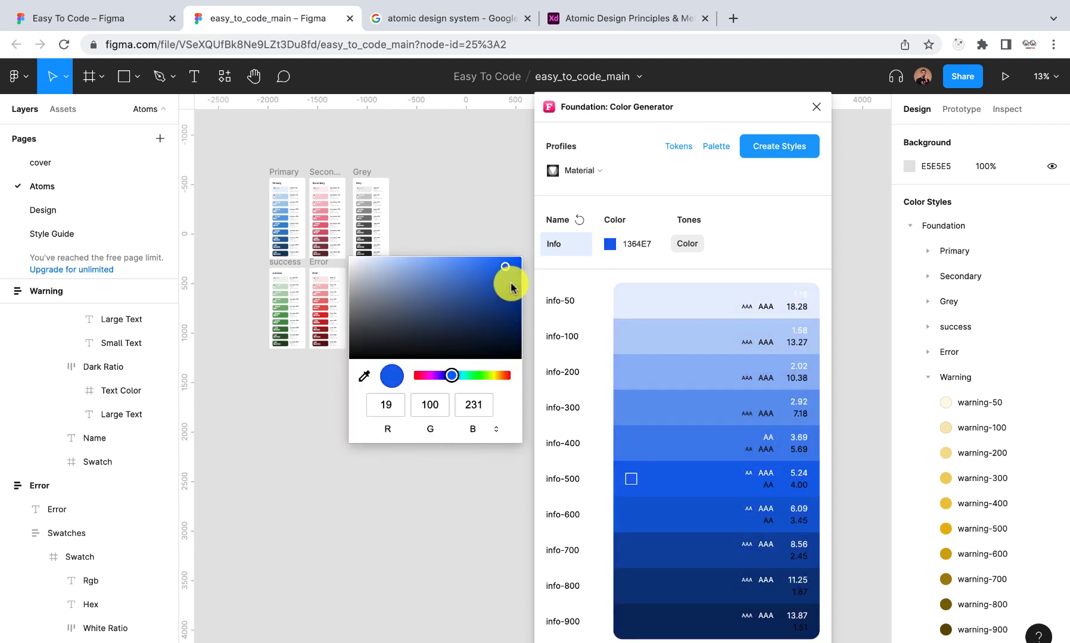
{"action": "left_click_drag", "start_coordinate": [503, 272], "coordinate": [483, 267]}
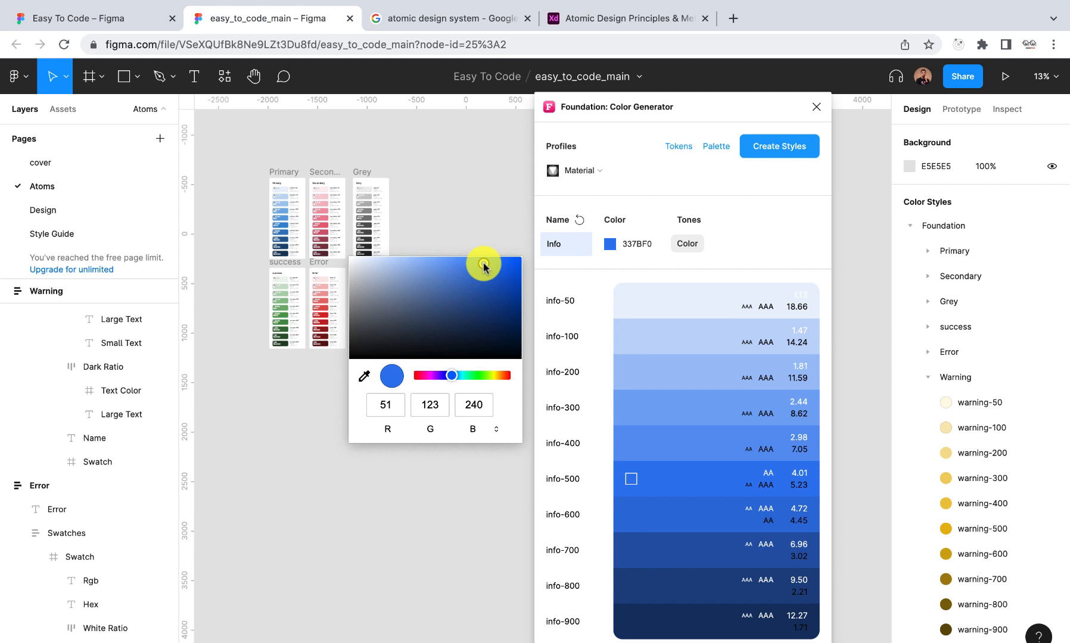
{"action": "left_click_drag", "start_coordinate": [484, 267], "coordinate": [479, 265]}
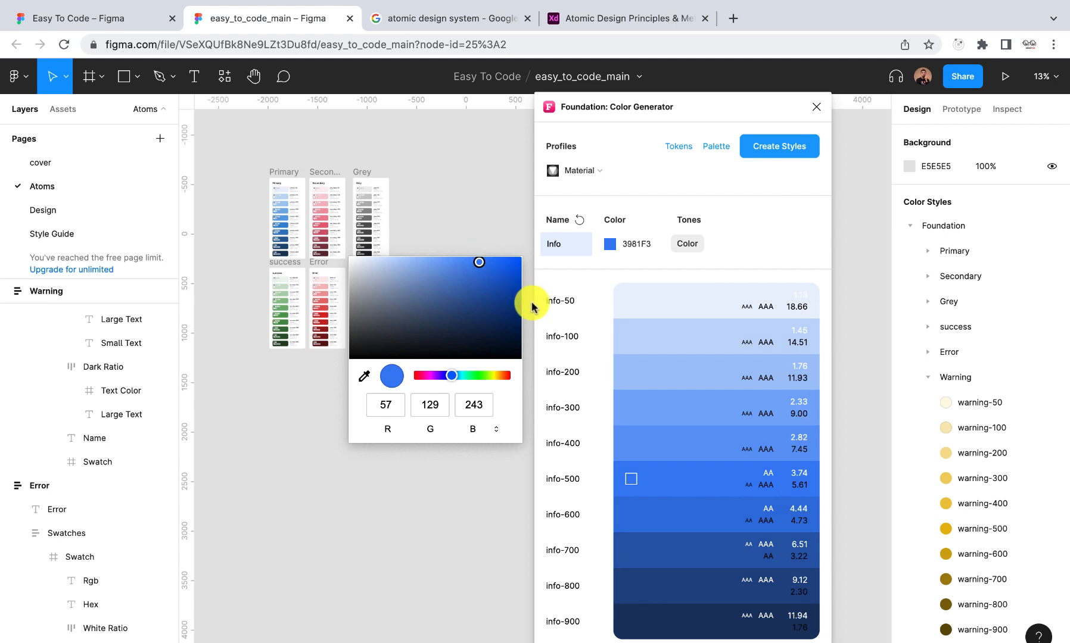
{"action": "left_click", "coordinate": [778, 220]}
Create the Info color styles and place a generated Info palette frame below the success palette at X -1984, Y 1252
{"action": "left_click", "coordinate": [779, 155]}
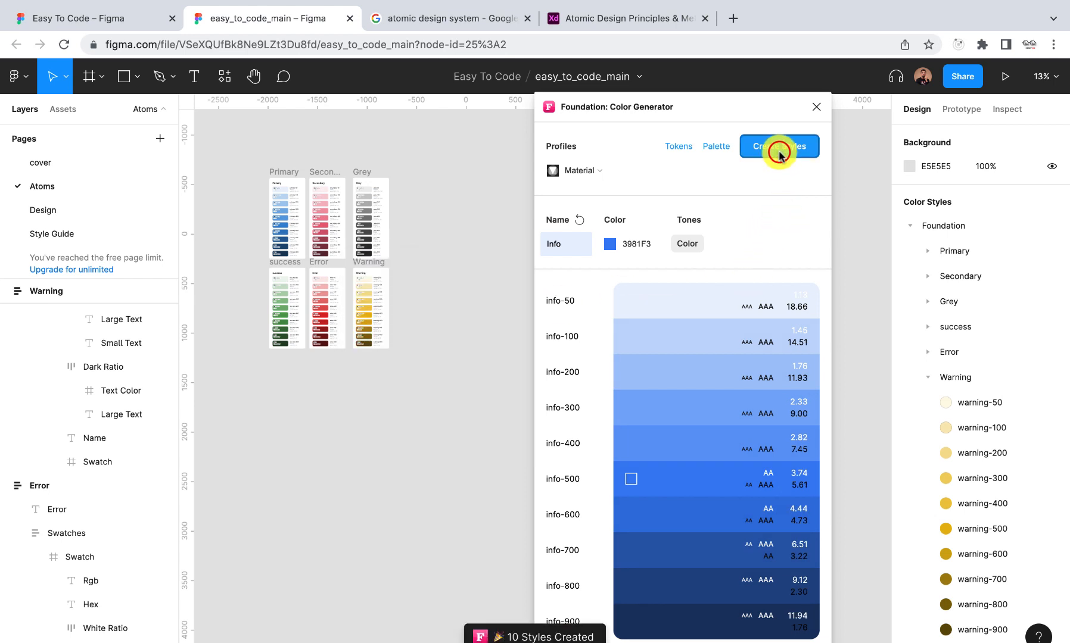
{"action": "left_click", "coordinate": [714, 149]}
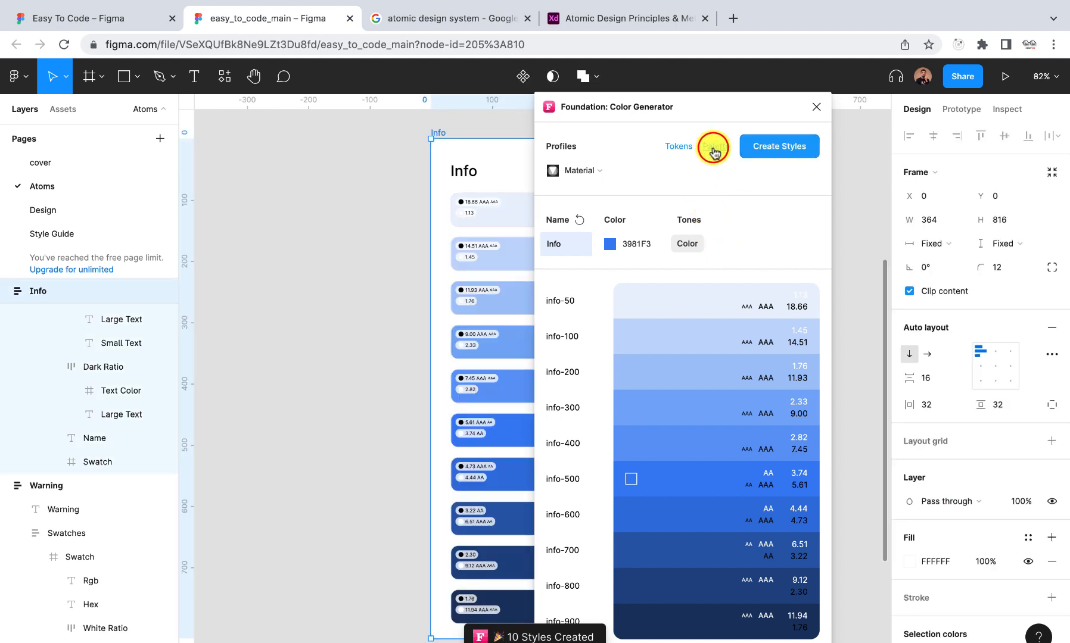
{"action": "scroll", "coordinate": [416, 298], "scroll_direction": "down", "scroll_amount": 3}
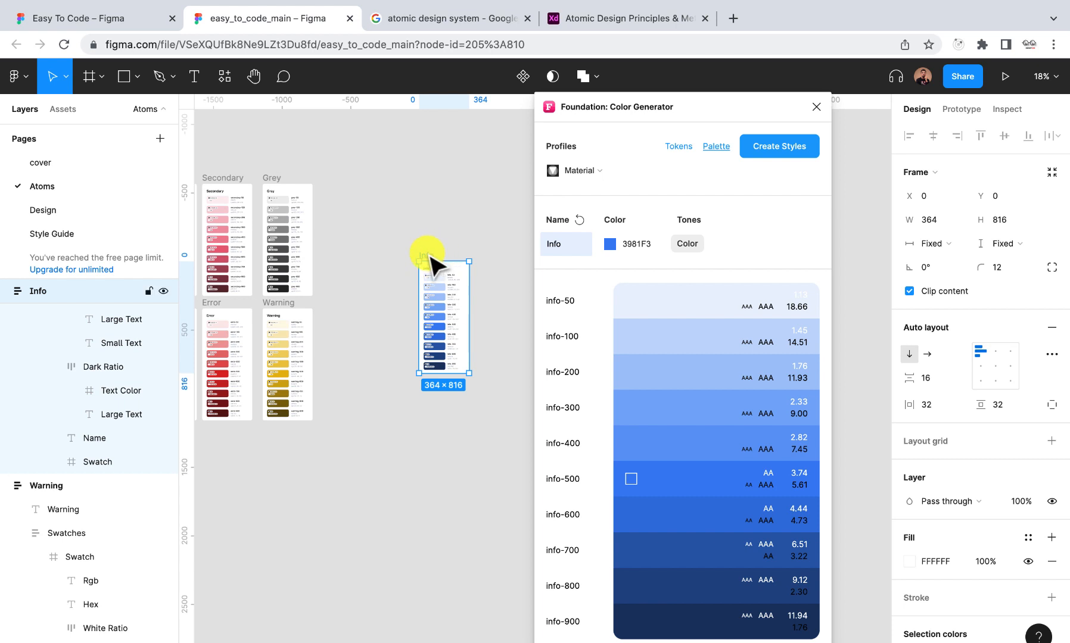
{"action": "left_click_drag", "start_coordinate": [429, 257], "coordinate": [332, 430]}
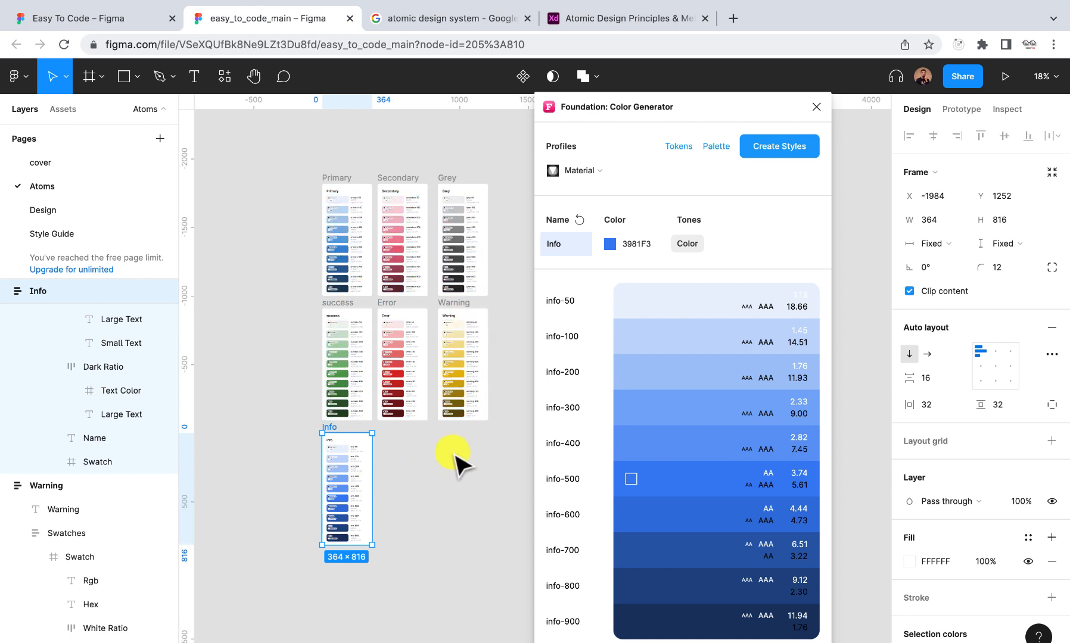
Close the color generator plugin and collapse the Warning and Info groups in the color styles list
{"action": "left_click", "coordinate": [816, 106]}
{"action": "left_click", "coordinate": [774, 271]}
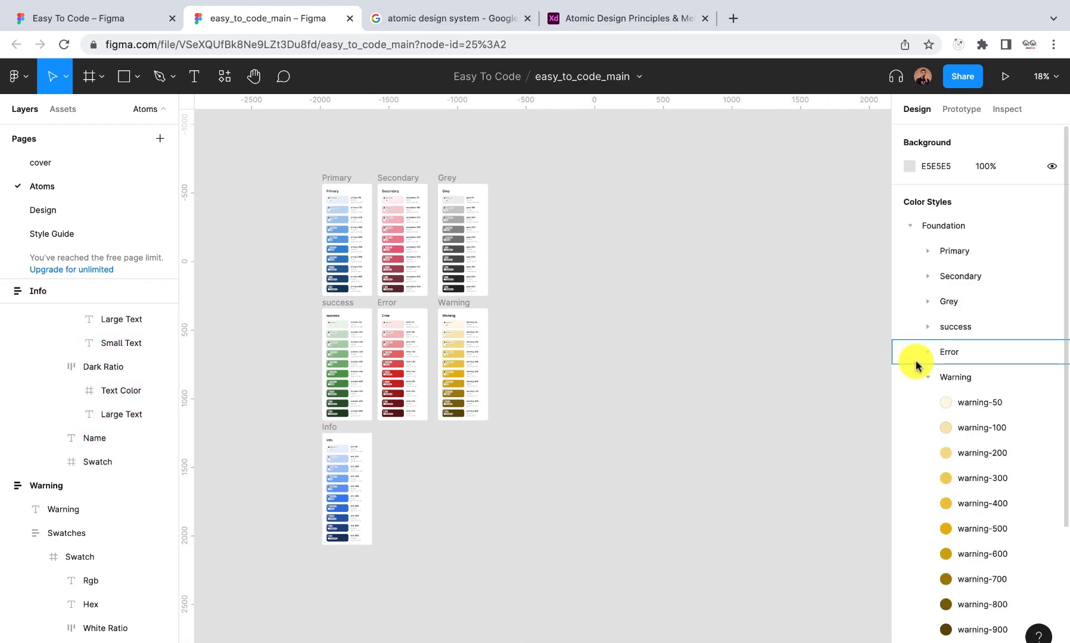
{"action": "left_click", "coordinate": [927, 378]}
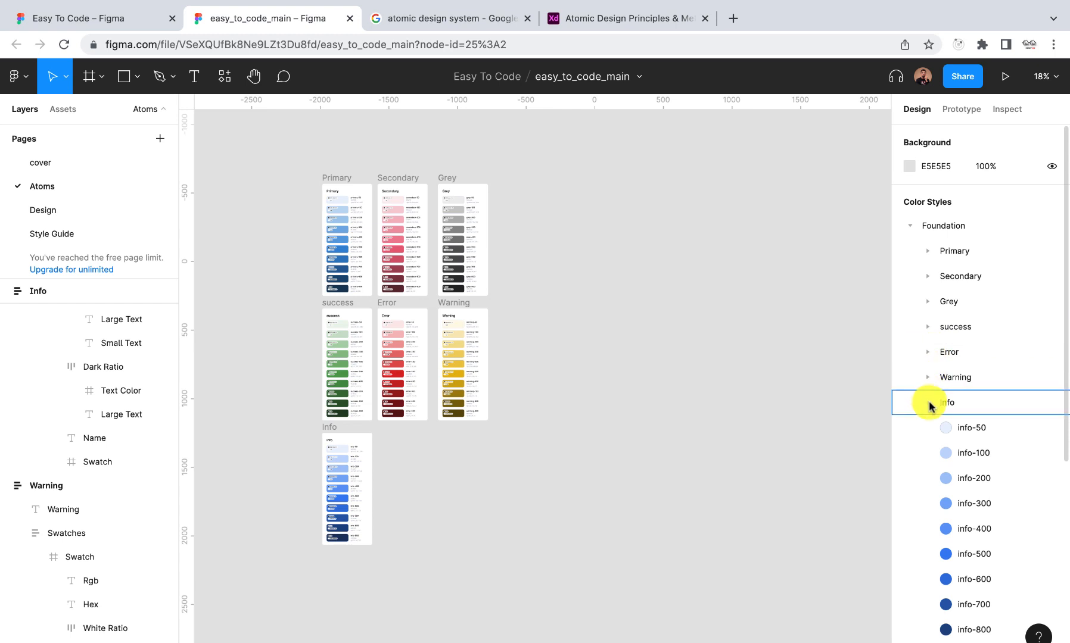
{"action": "left_click", "coordinate": [927, 402]}
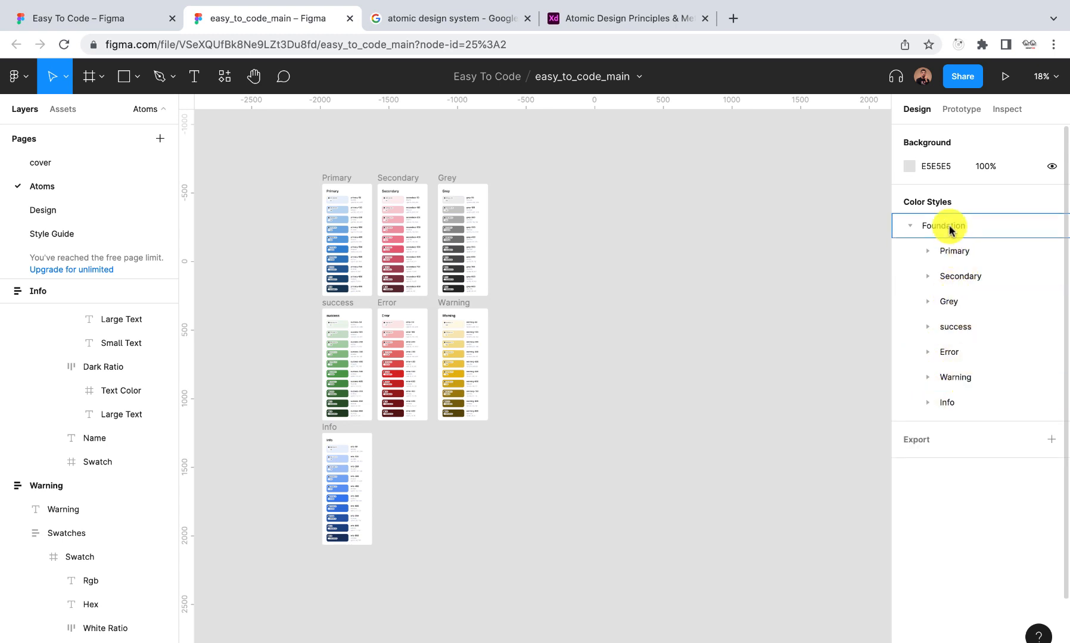
Rename the Foundation group in the color styles list to Colors
{"action": "right_click", "coordinate": [949, 230]}
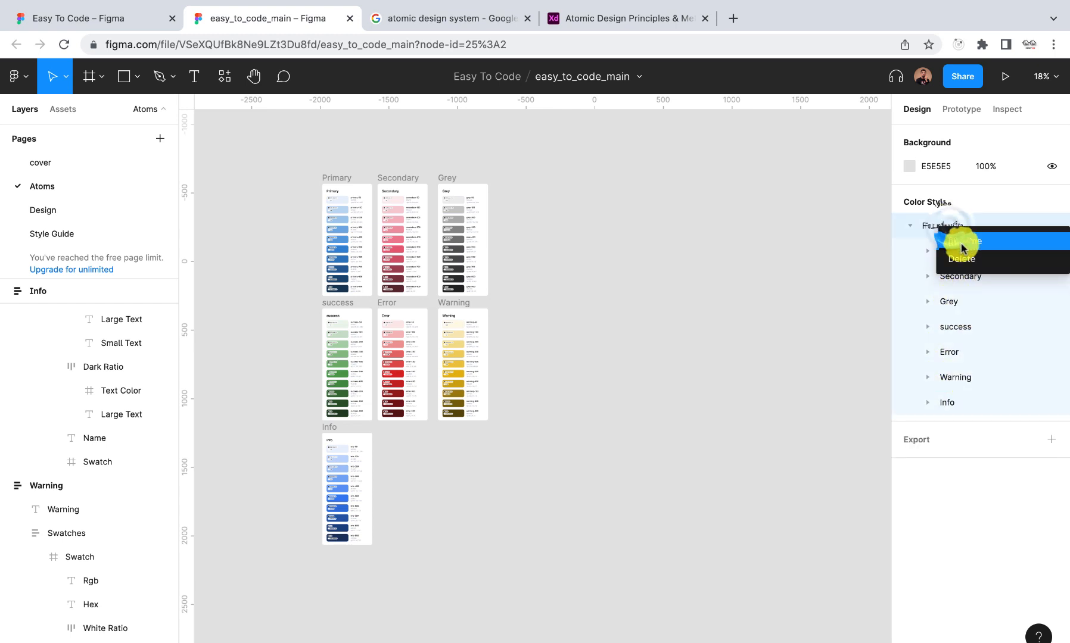
{"action": "left_click", "coordinate": [959, 239]}
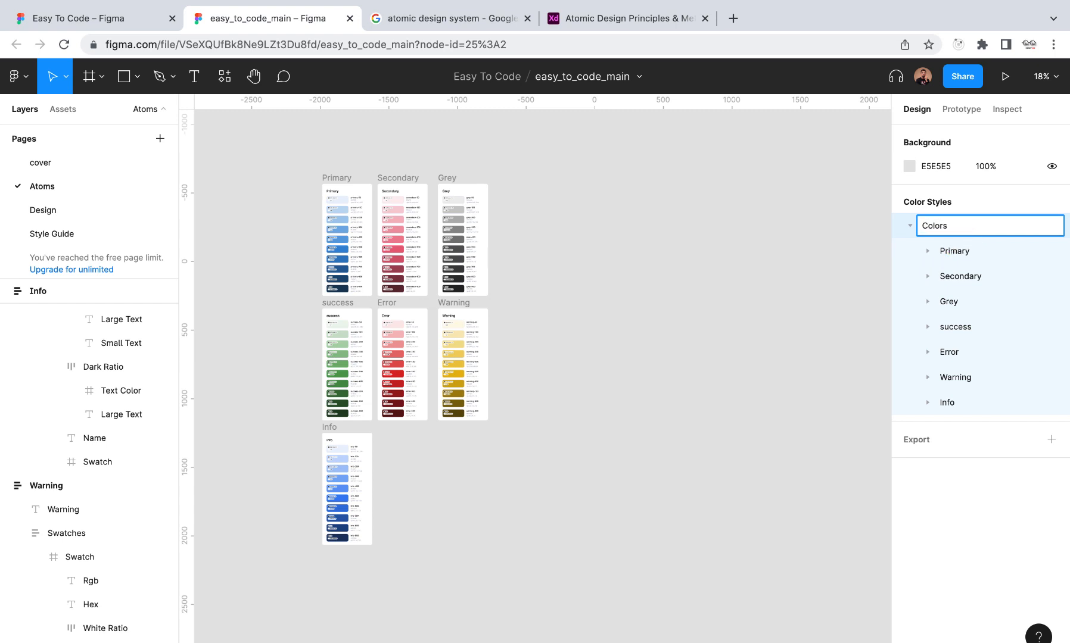
{"action": "key", "text": "Return"}
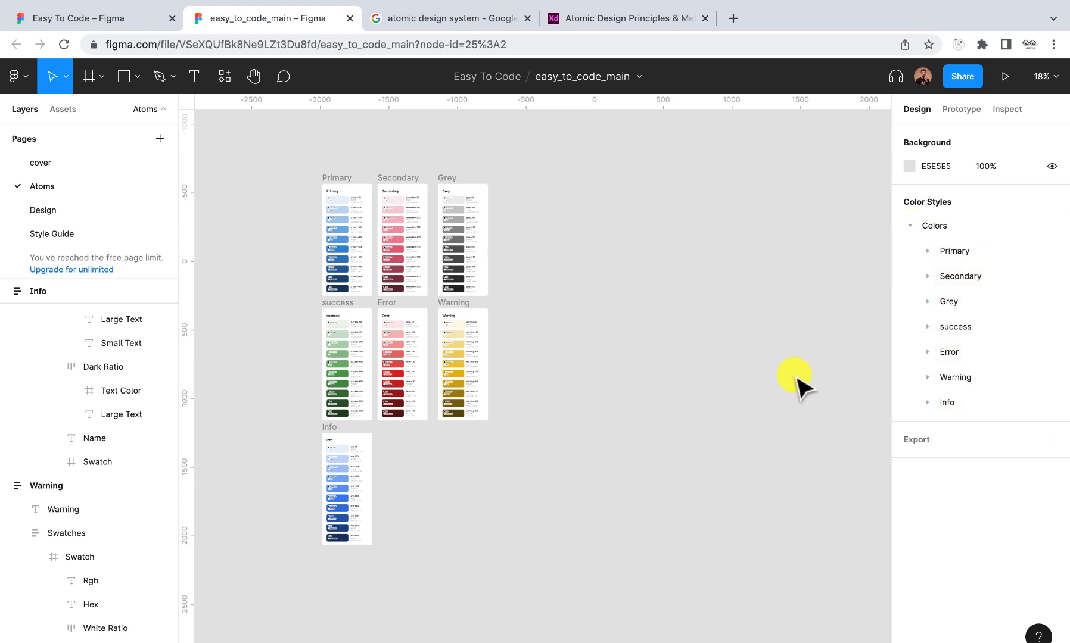
Draw a frame of about 2326 × 3949 that encloses all seven color palettes
{"action": "scroll", "coordinate": [590, 491], "scroll_direction": "down", "scroll_amount": 3}
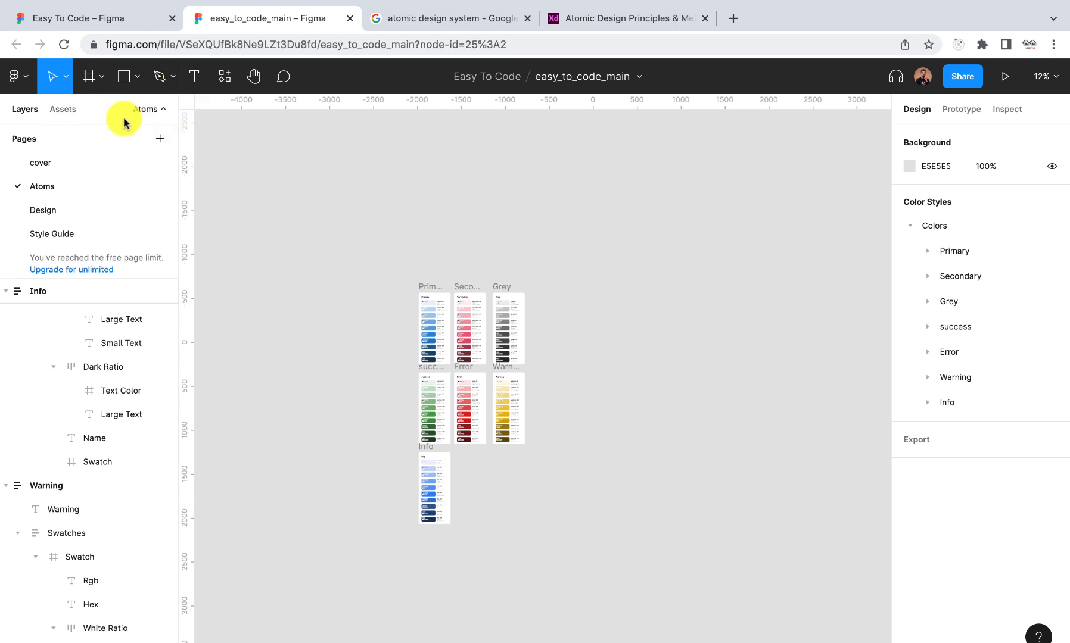
{"action": "left_click", "coordinate": [88, 77]}
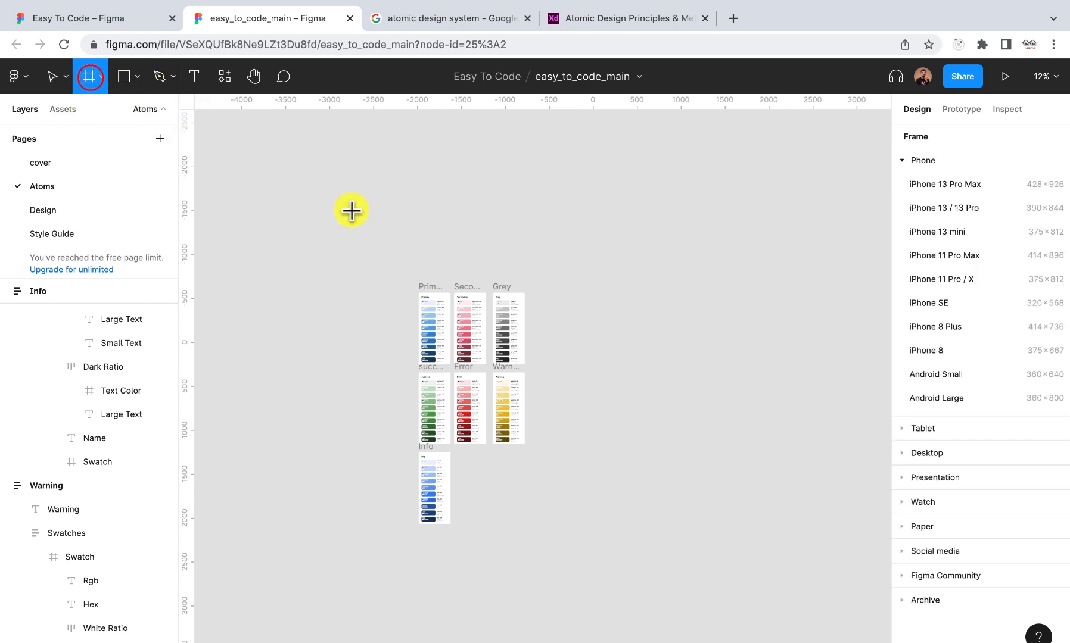
{"action": "mouse_move", "coordinate": [388, 230]}
{"action": "left_mouse_down"}
{"action": "mouse_move", "coordinate": [580, 601]}
{"action": "mouse_move", "coordinate": [588, 573]}
{"action": "left_mouse_up"}
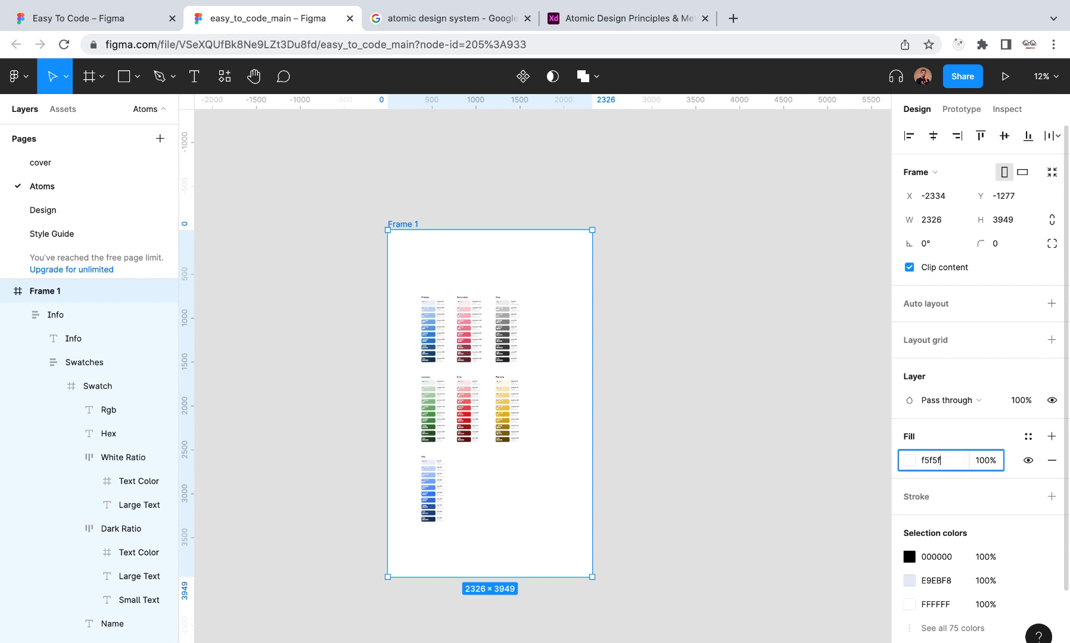
Fill the frame around the palettes with F5F5F5 and replace that fill with the Colors/Grey/grey-50 style
{"action": "key", "text": "Return"}
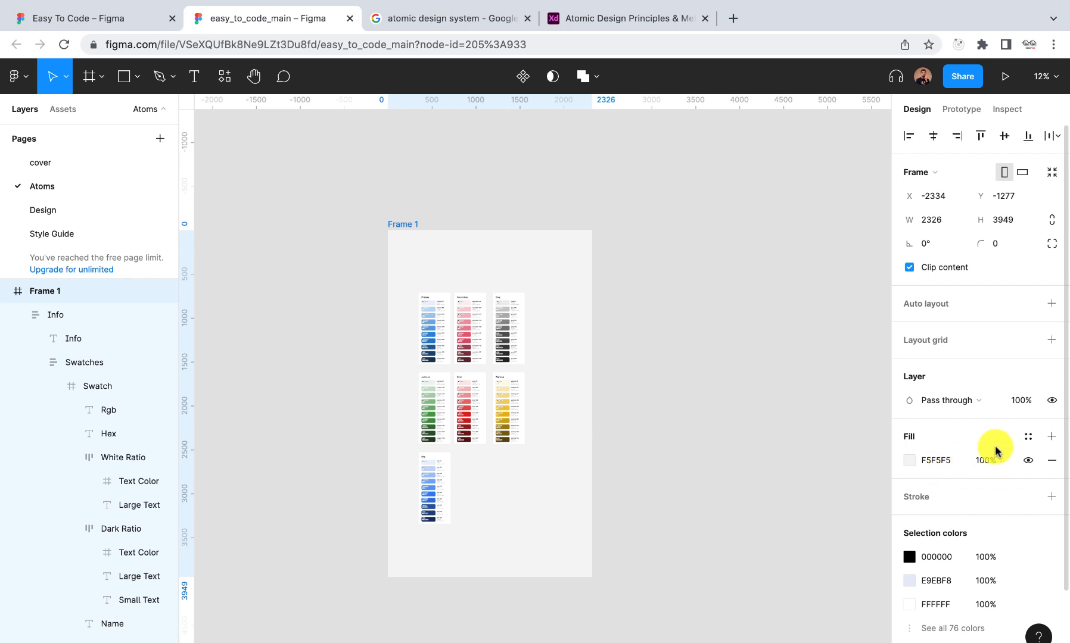
{"action": "left_click", "coordinate": [1028, 438]}
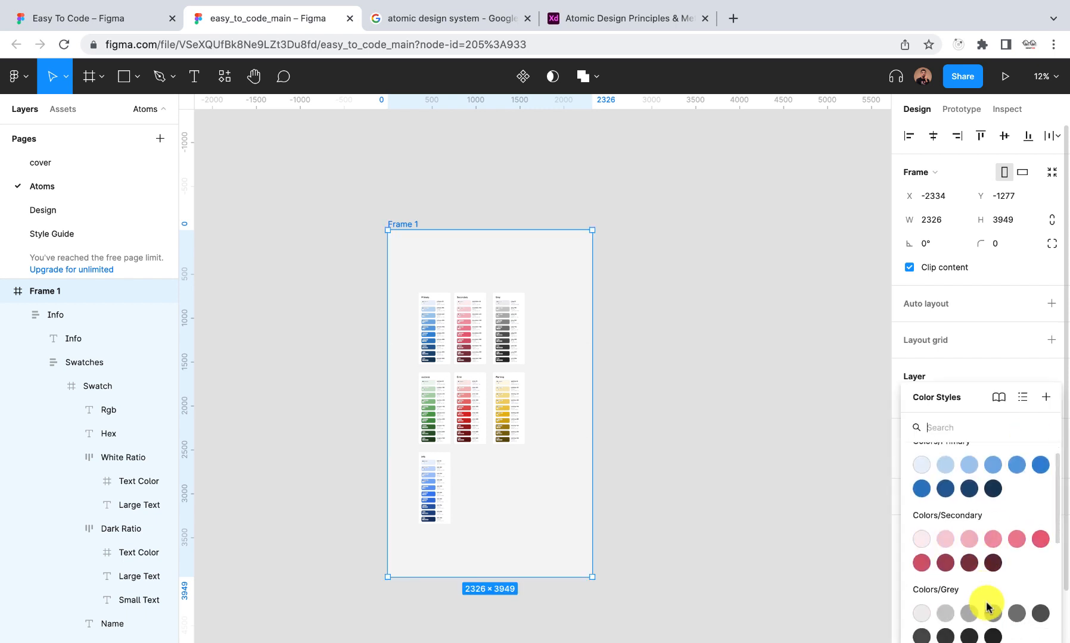
{"action": "scroll", "coordinate": [986, 603], "scroll_direction": "down", "scroll_amount": 2}
{"action": "left_click", "coordinate": [923, 573]}
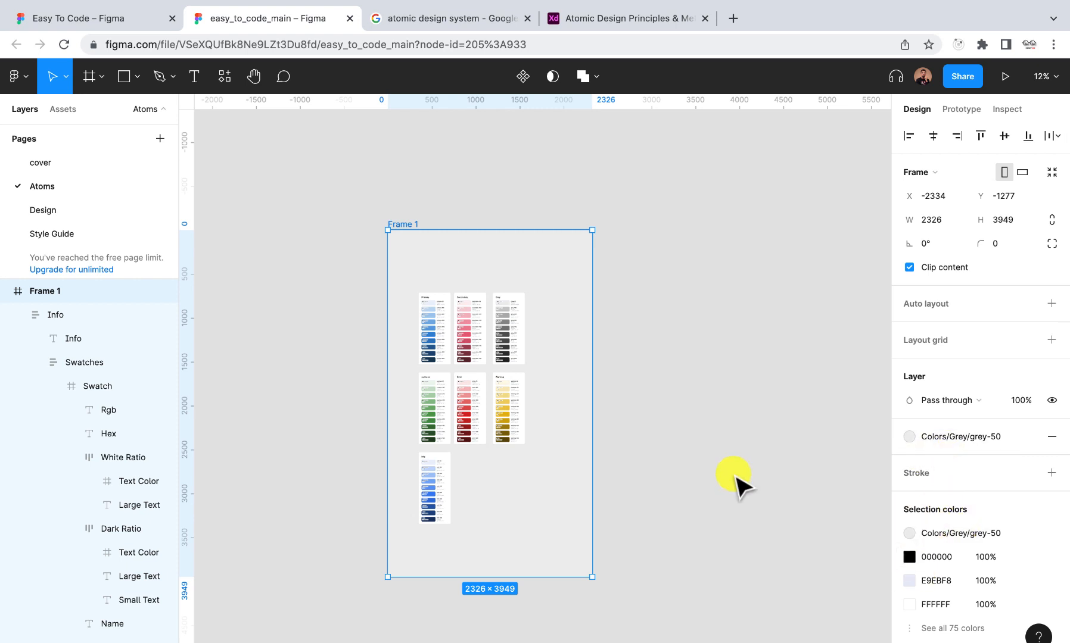
Draw a header frame of about 2279 × 270 inside Frame 1, starting at its top-left corner above the palettes
{"action": "scroll", "coordinate": [518, 414], "scroll_direction": "up", "scroll_amount": 3}
{"action": "scroll", "coordinate": [518, 414], "scroll_direction": "down", "scroll_amount": 5}
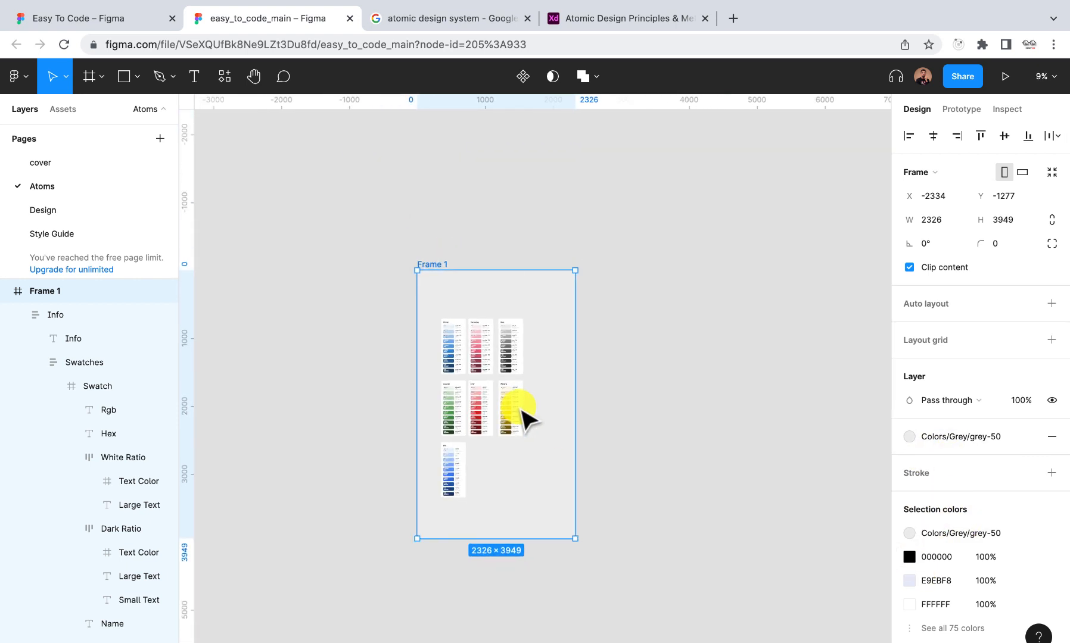
{"action": "scroll", "coordinate": [461, 411], "scroll_direction": "up", "scroll_amount": 5}
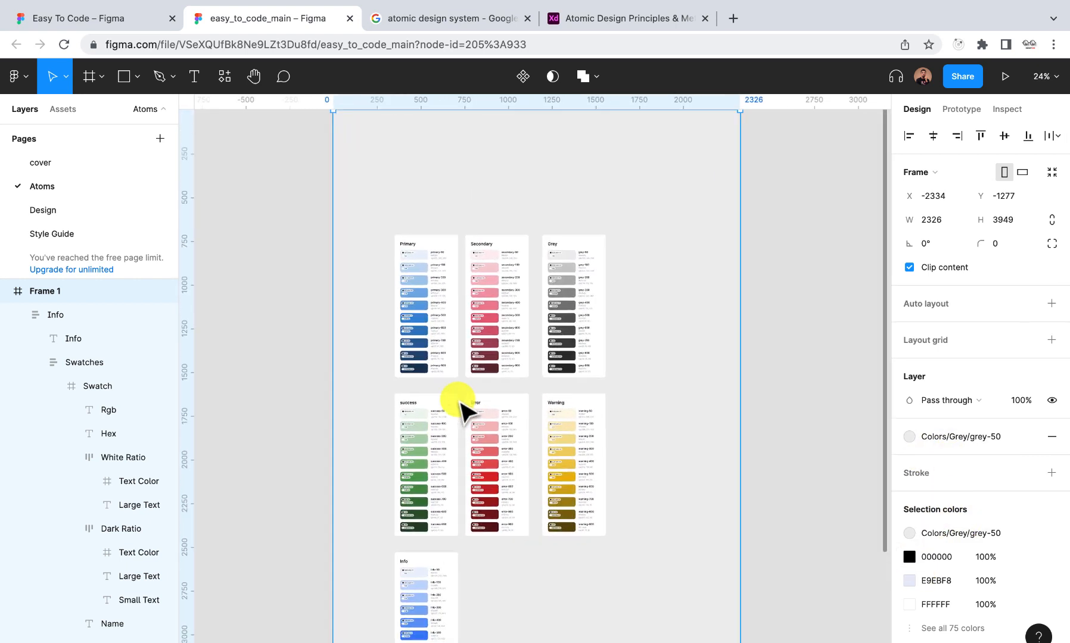
{"action": "scroll", "coordinate": [462, 411], "scroll_direction": "up", "scroll_amount": 2}
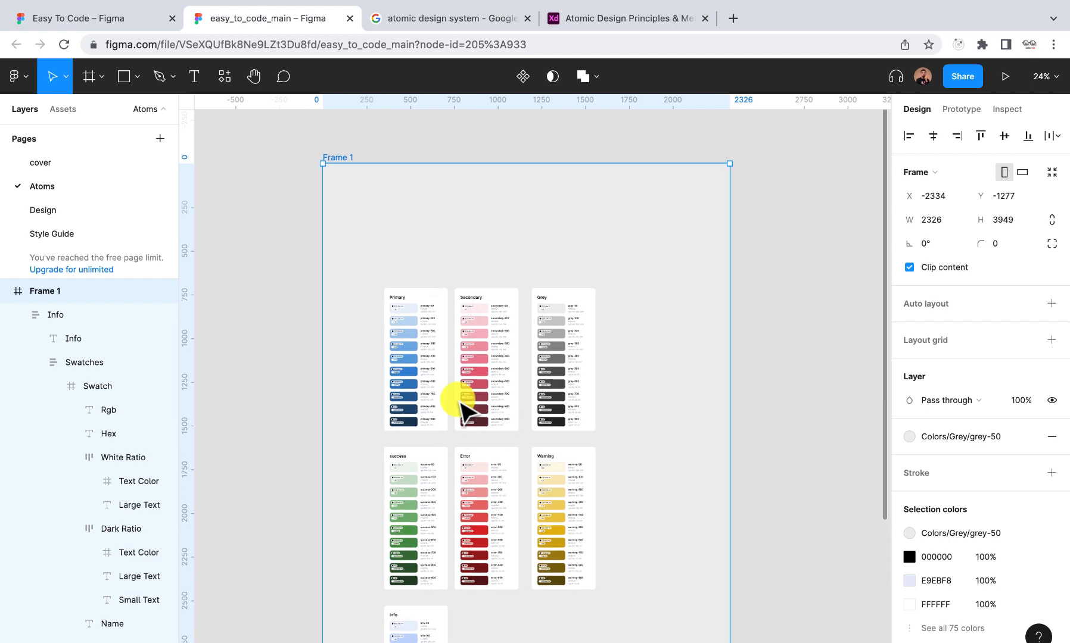
{"action": "scroll", "coordinate": [506, 408], "scroll_direction": "up", "scroll_amount": 2}
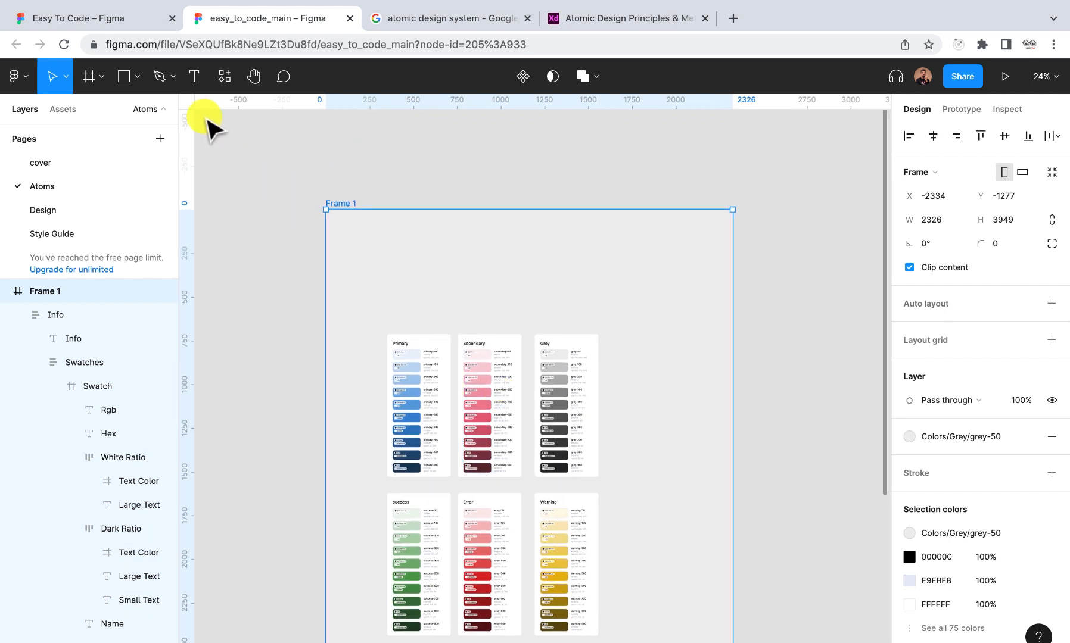
{"action": "left_click", "coordinate": [124, 78]}
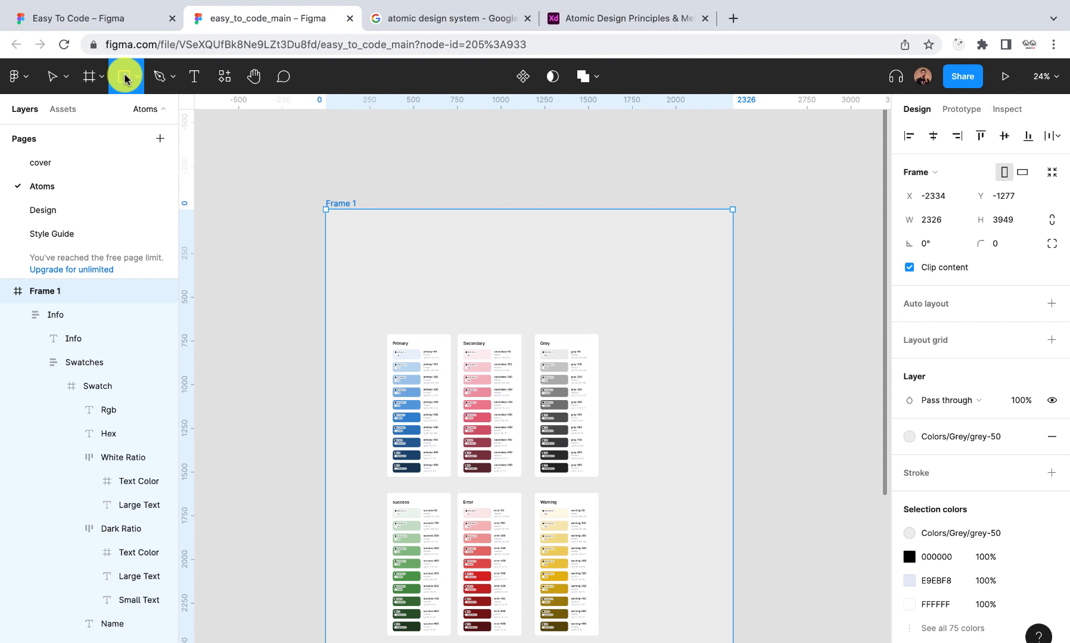
{"action": "left_click", "coordinate": [89, 78]}
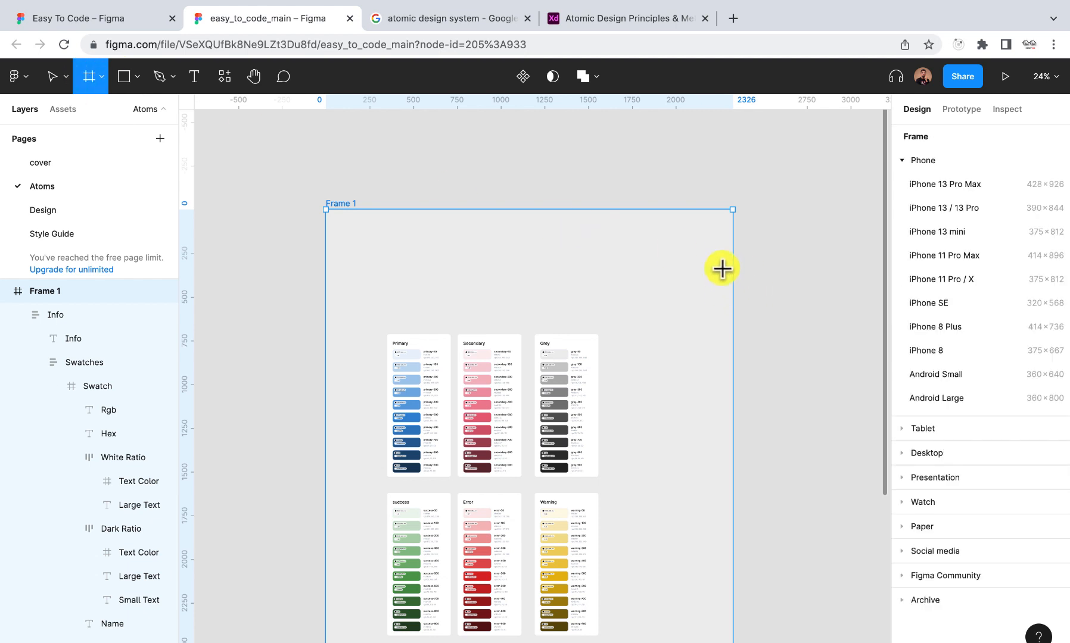
{"action": "left_click_drag", "start_coordinate": [724, 257], "coordinate": [327, 213]}
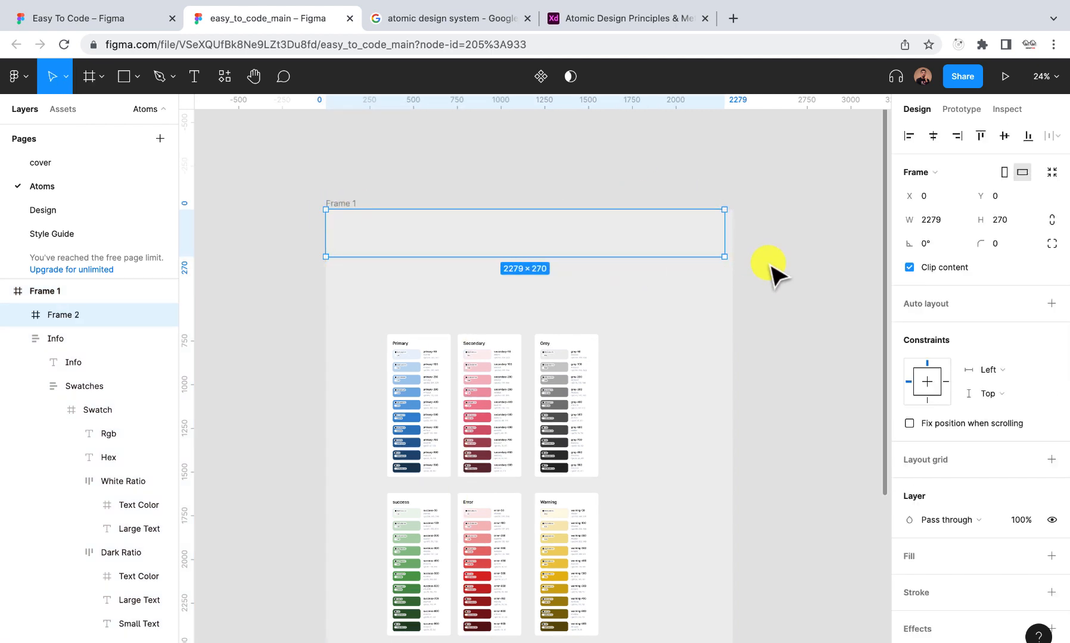
Fill the header frame with the Colors/Info/info-500 style and widen it to 2326 to span Frame 1
{"action": "left_click", "coordinate": [1030, 558]}
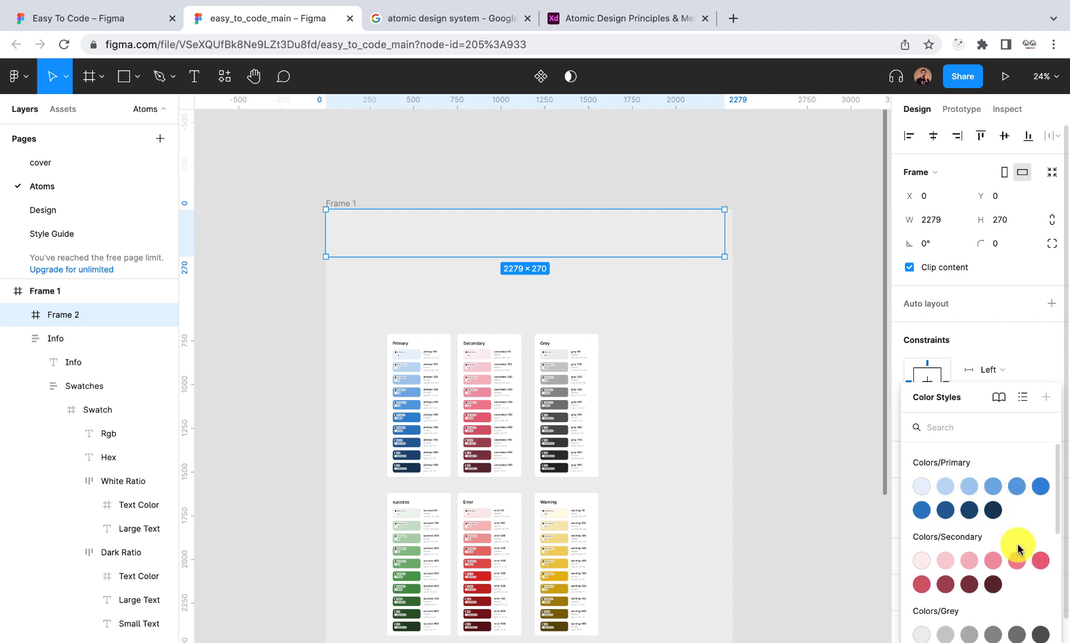
{"action": "scroll", "coordinate": [1018, 548], "scroll_direction": "down", "scroll_amount": 3}
{"action": "scroll", "coordinate": [1018, 548], "scroll_direction": "down", "scroll_amount": 4}
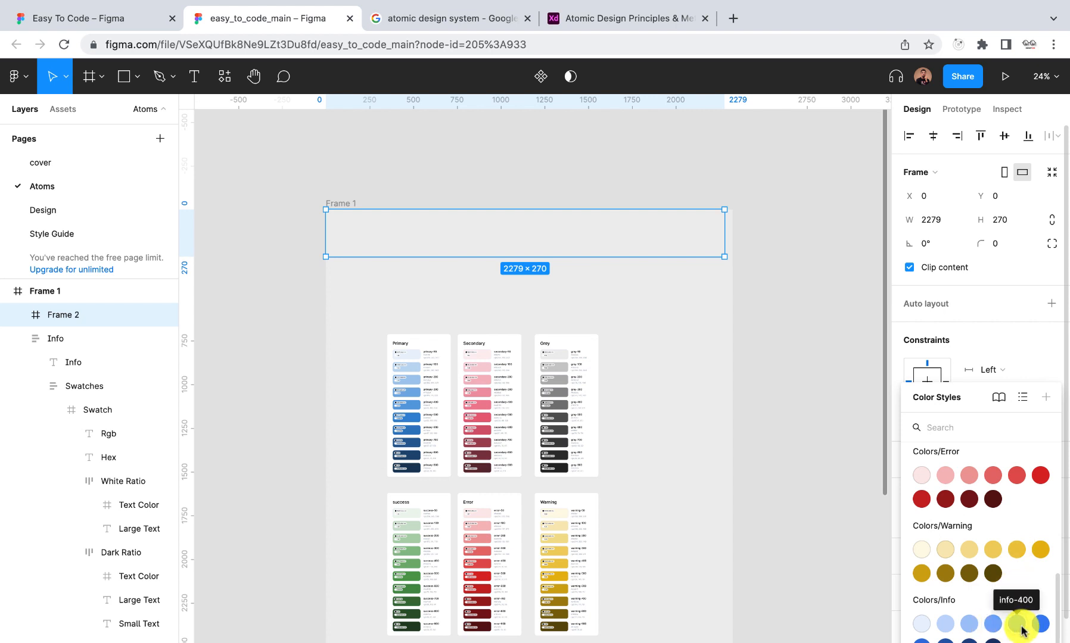
{"action": "left_click", "coordinate": [1039, 624]}
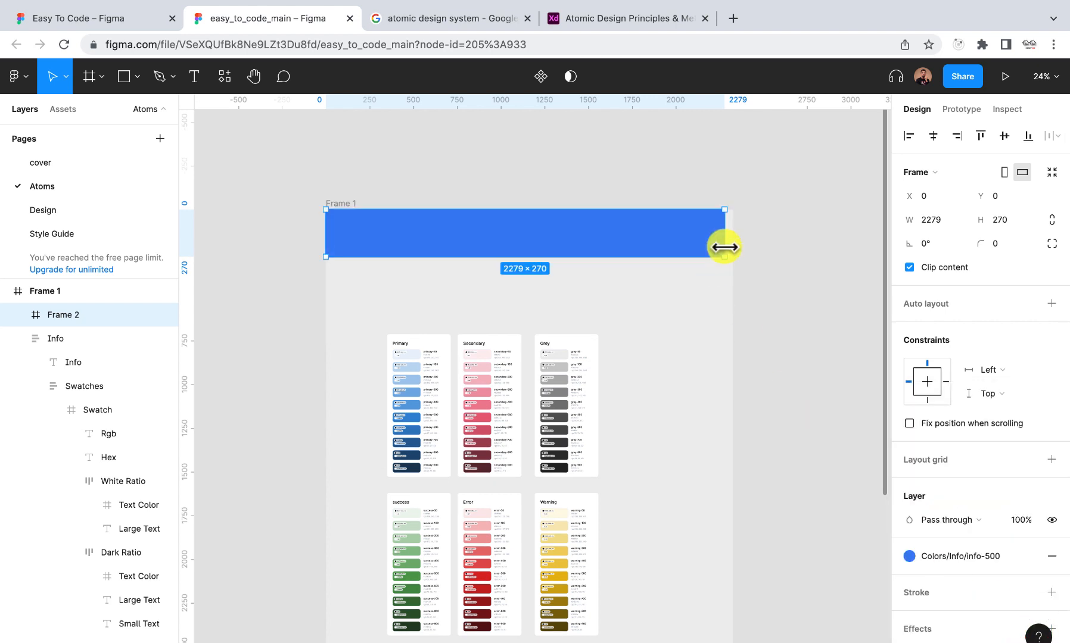
{"action": "left_click_drag", "start_coordinate": [724, 239], "coordinate": [733, 239]}
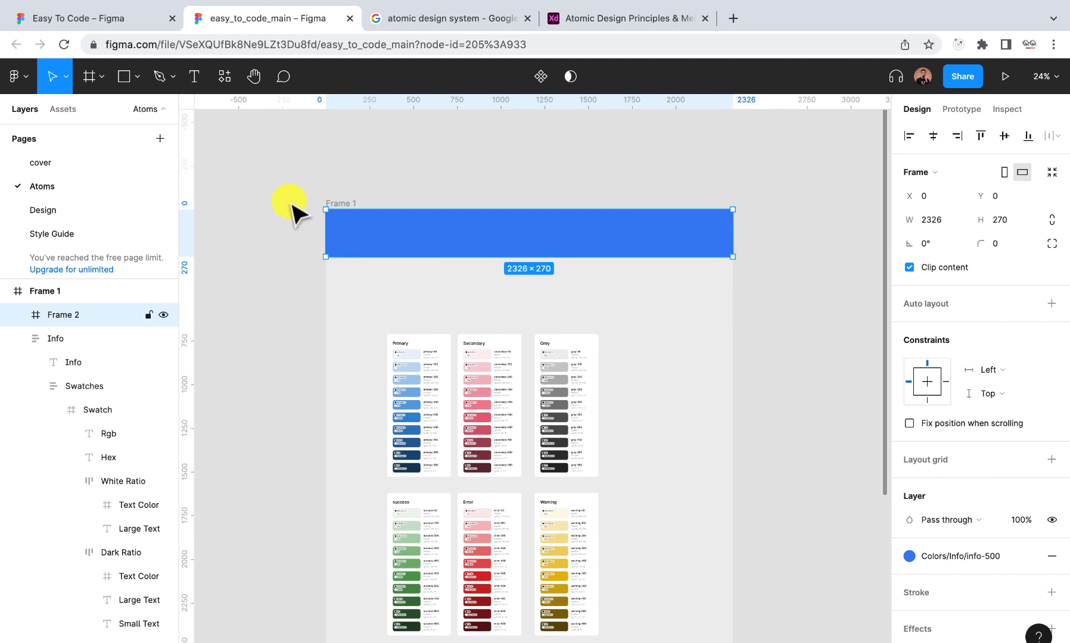
{"action": "mouse_move", "coordinate": [328, 227]}
{"action": "left_mouse_down"}
{"action": "mouse_move", "coordinate": [354, 227]}
{"action": "mouse_move", "coordinate": [325, 227]}
{"action": "left_mouse_up"}
Add the text "Color" inside the blue header frame at about X 182, Y 97
{"action": "scroll", "coordinate": [406, 251], "scroll_direction": "down", "scroll_amount": 2}
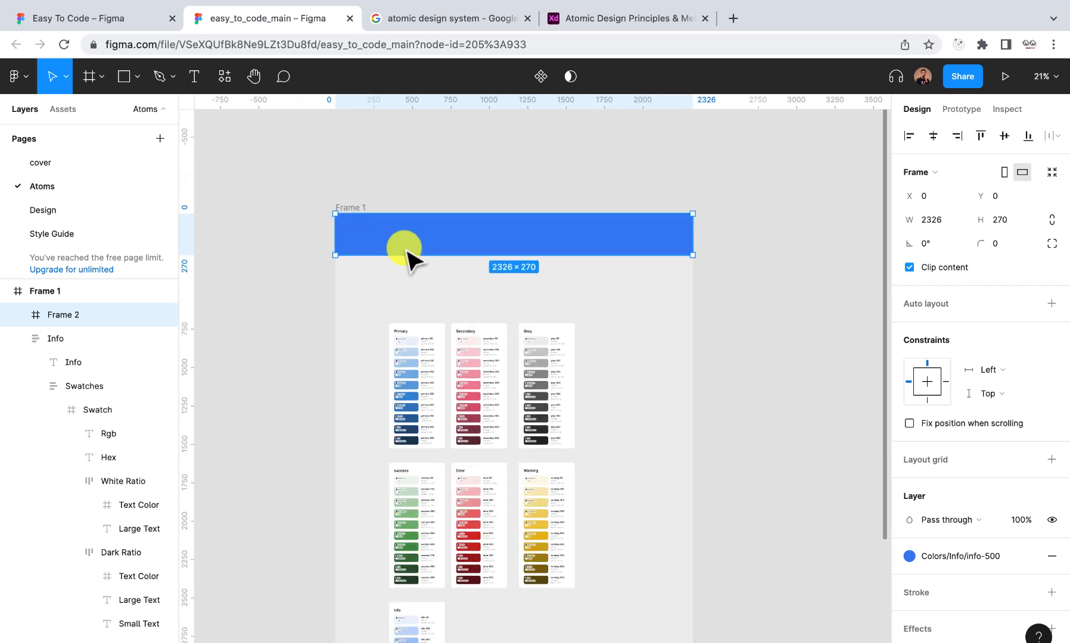
{"action": "left_click", "coordinate": [195, 74]}
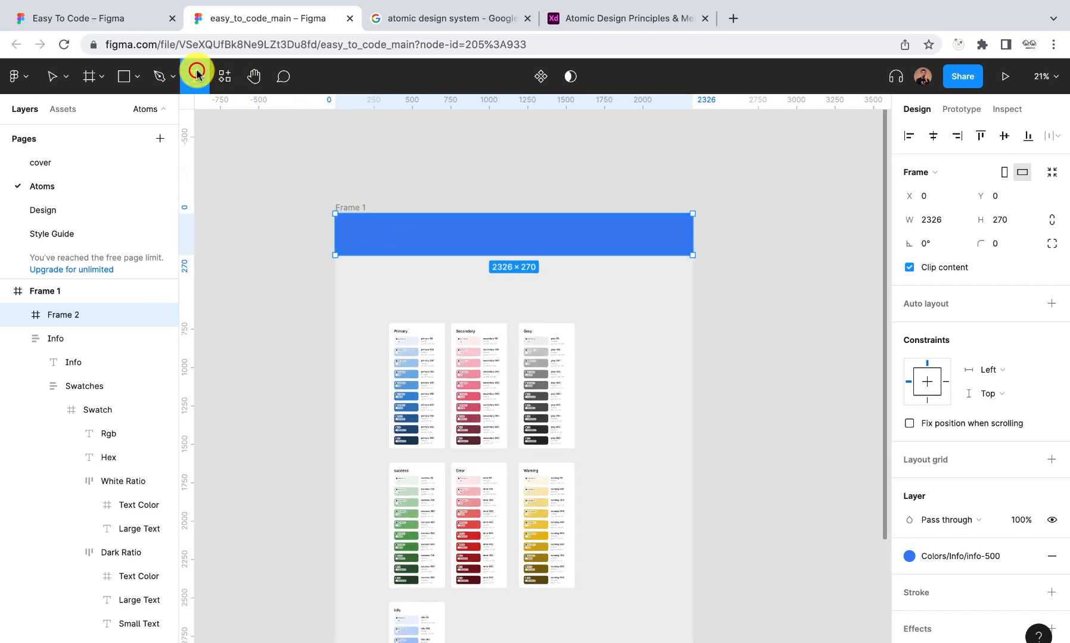
{"action": "left_click", "coordinate": [362, 229]}
{"action": "scroll", "coordinate": [398, 246], "scroll_direction": "up", "scroll_amount": 3}
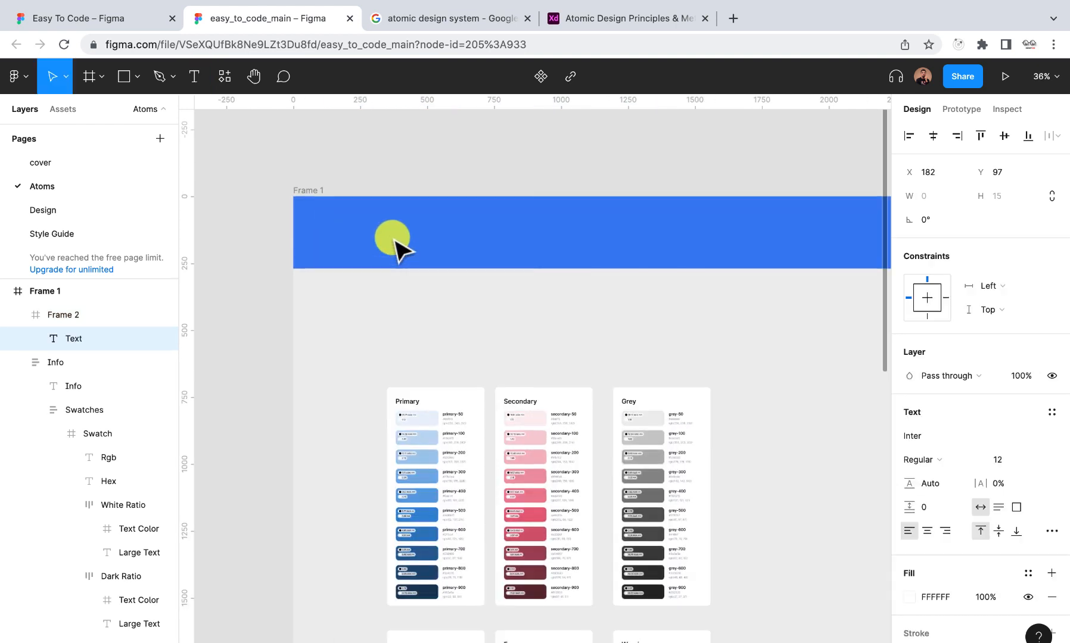
{"action": "left_click", "coordinate": [393, 239]}
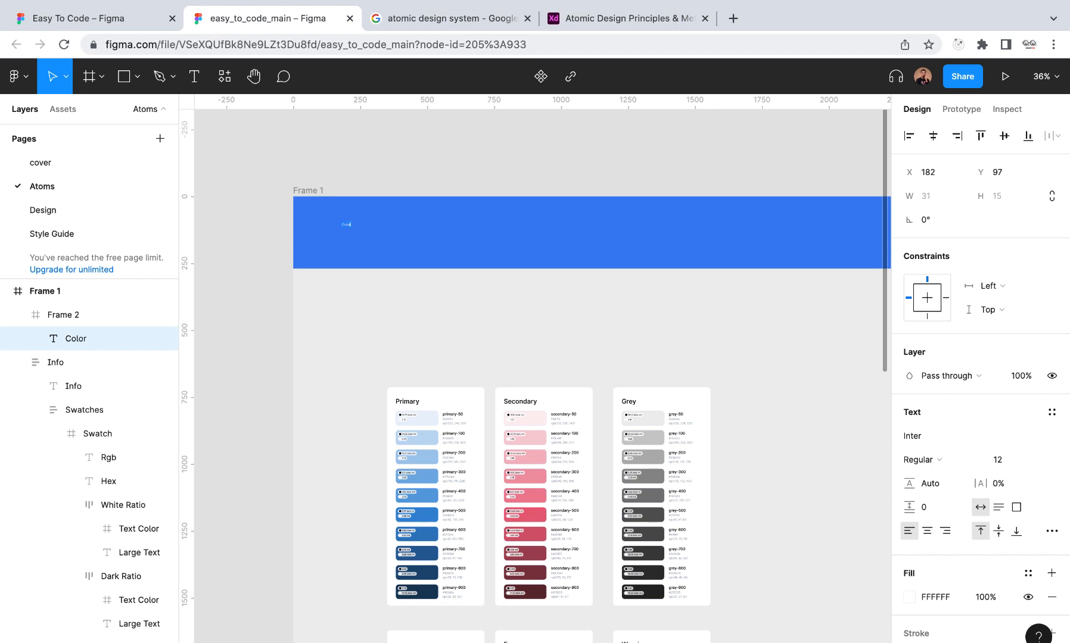
{"action": "key", "text": "Escape"}
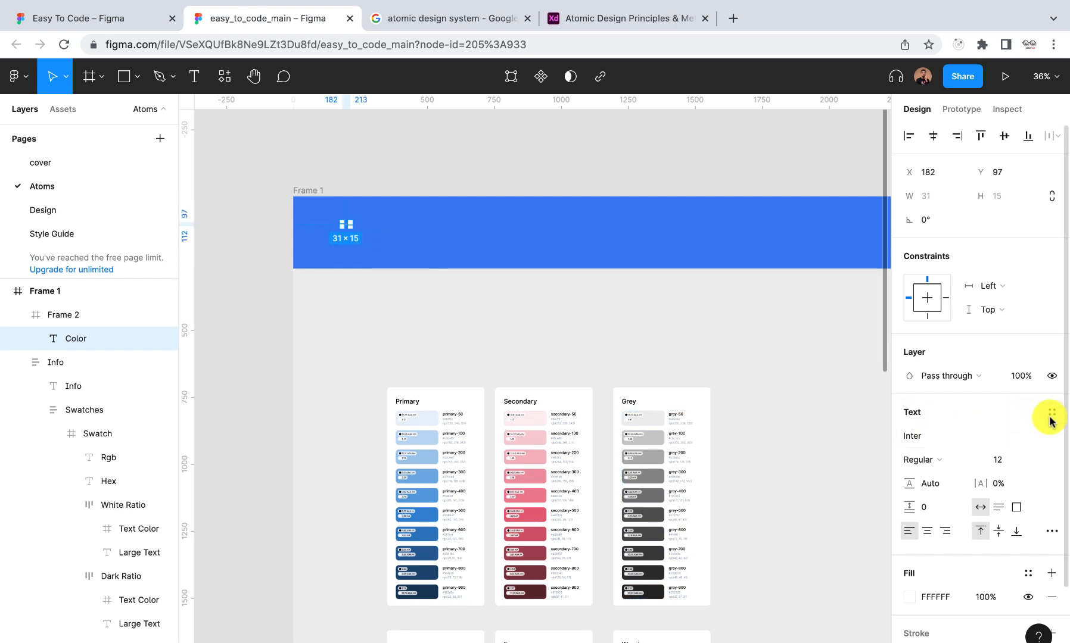
Set the font of the Color header text to Sura
{"action": "left_click", "coordinate": [963, 439]}
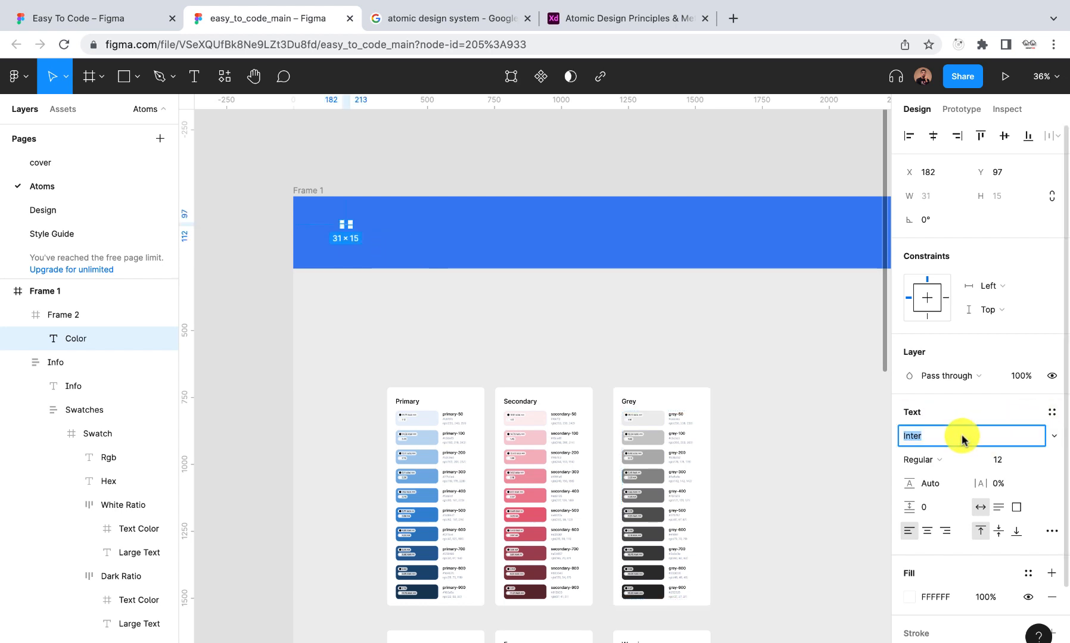
{"action": "type", "text": "s"}
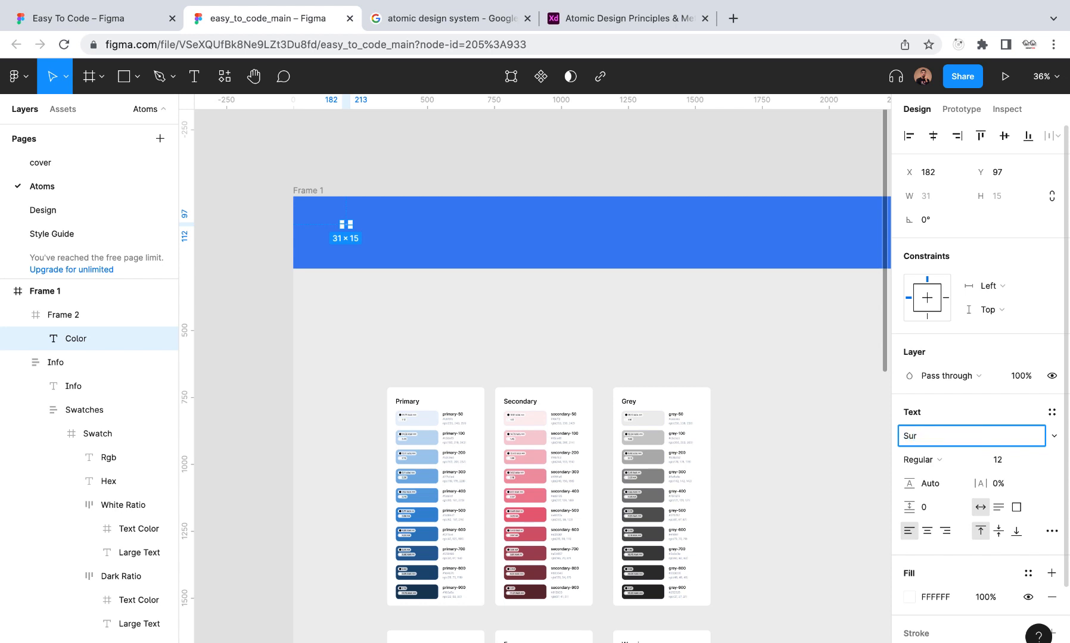
{"action": "key", "text": "Return"}
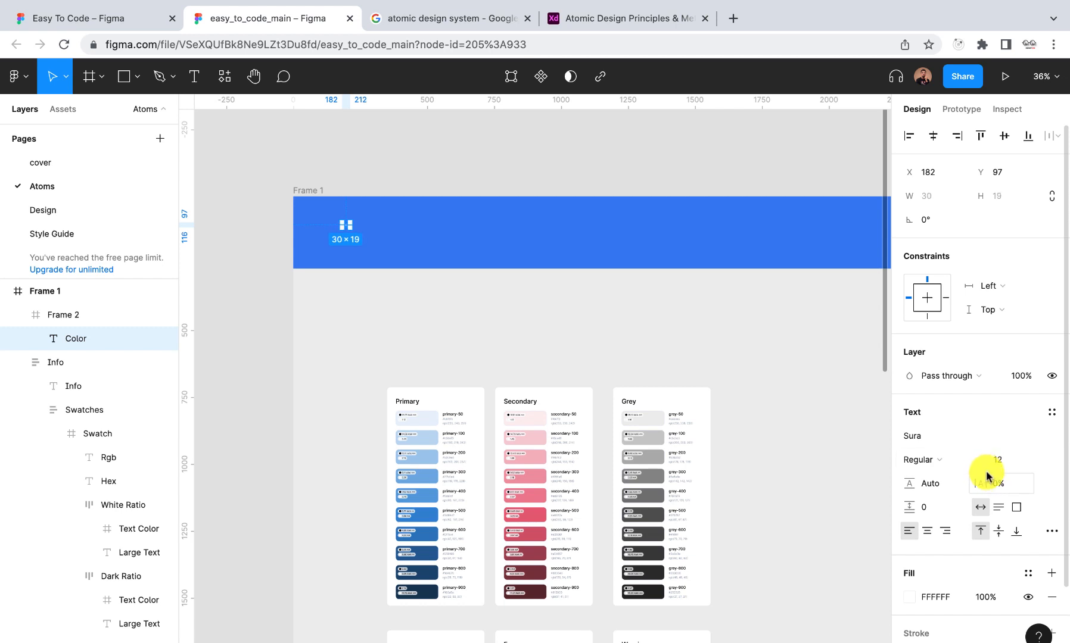
Set the Color header text's size to 128 and move it up within the blue header to Y 34
{"action": "left_click", "coordinate": [1031, 463]}
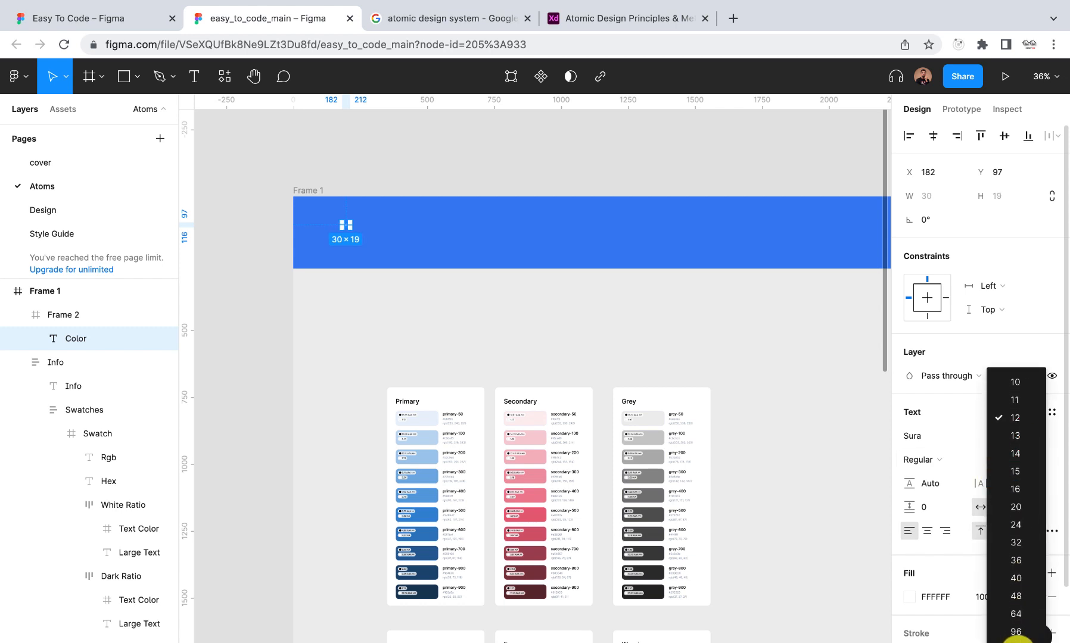
{"action": "left_click", "coordinate": [1017, 639]}
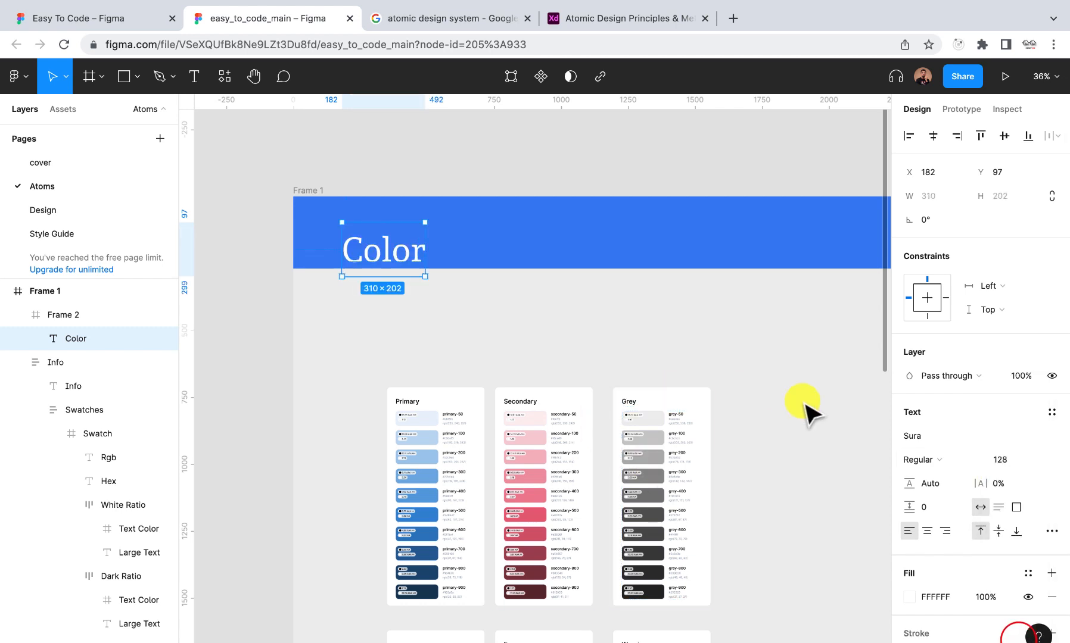
{"action": "left_click_drag", "start_coordinate": [381, 244], "coordinate": [385, 225]}
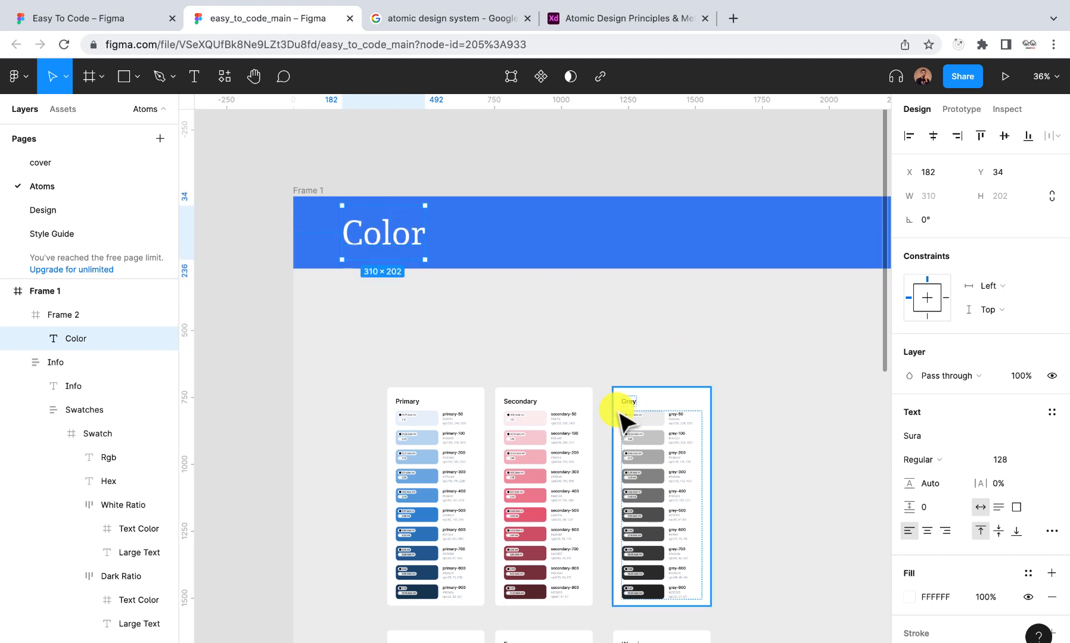
Set the Color header text's font to Sora with Bold weight
{"action": "left_click", "coordinate": [921, 435]}
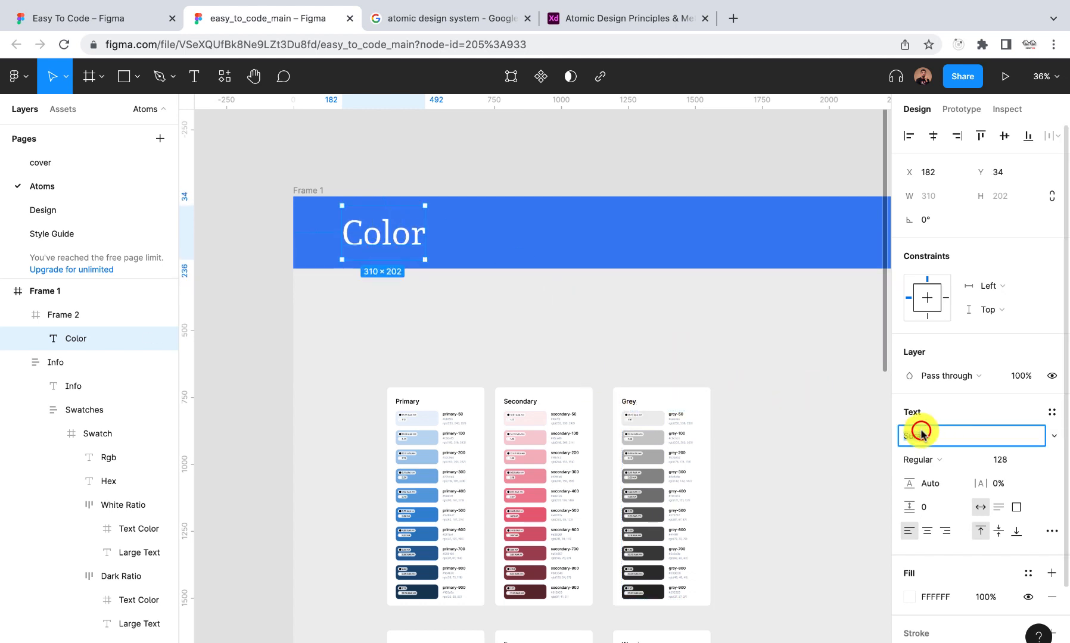
{"action": "type", "text": "Sora"}
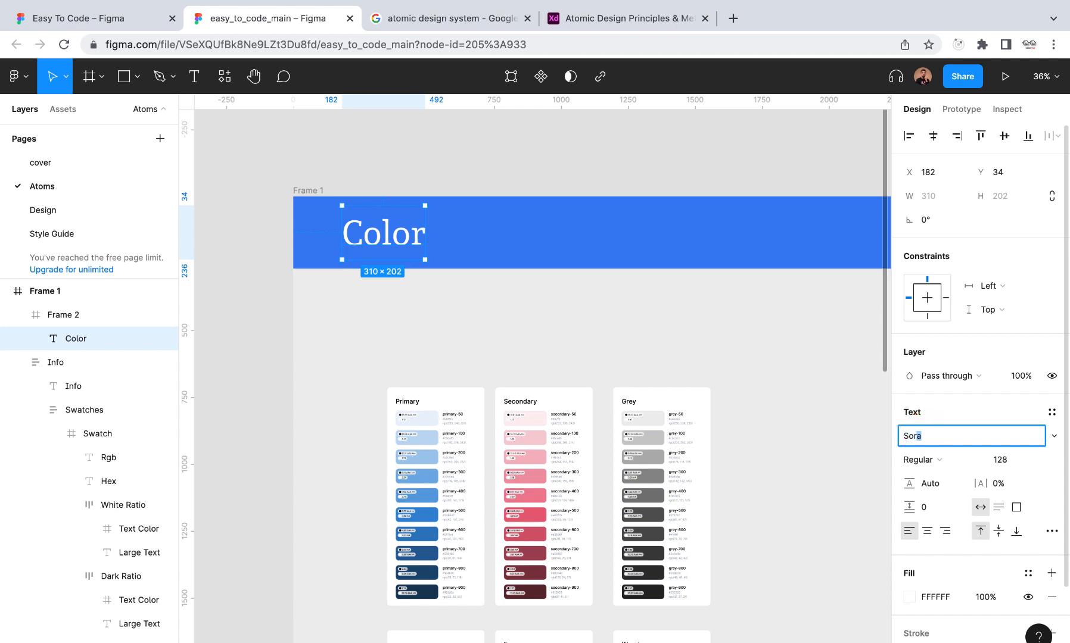
{"action": "type", "text": "r"}
{"action": "key", "text": "Return"}
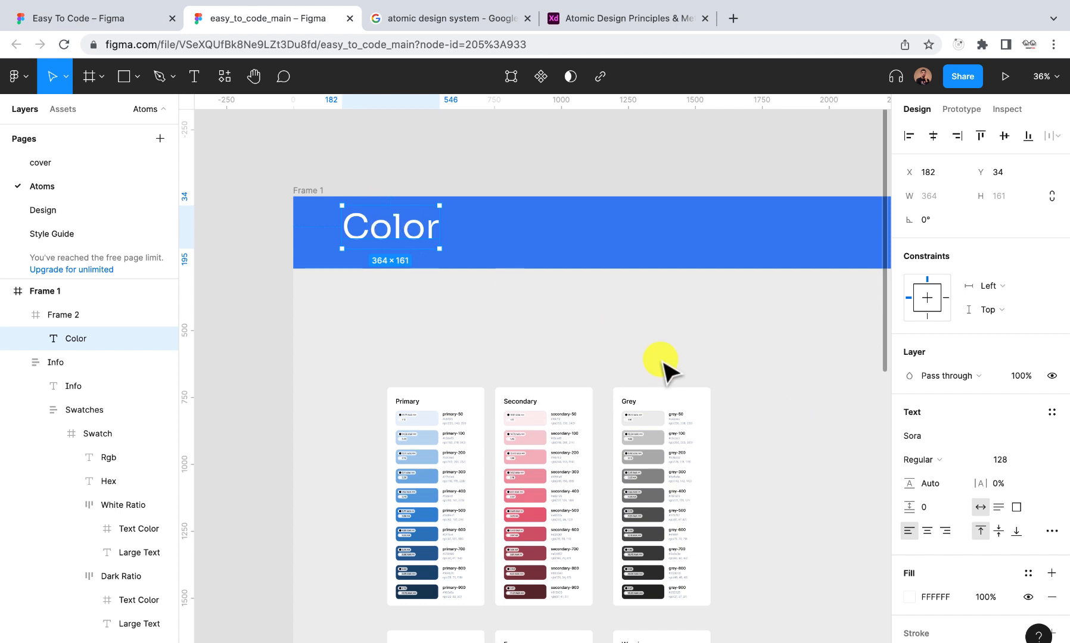
{"action": "left_click", "coordinate": [977, 465]}
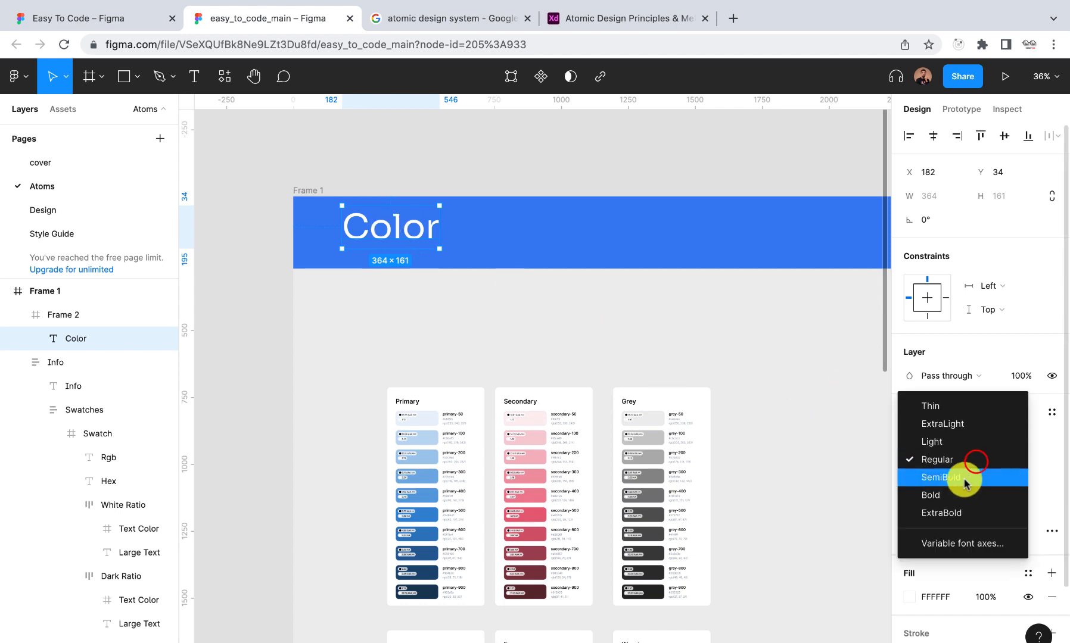
{"action": "left_click", "coordinate": [955, 490]}
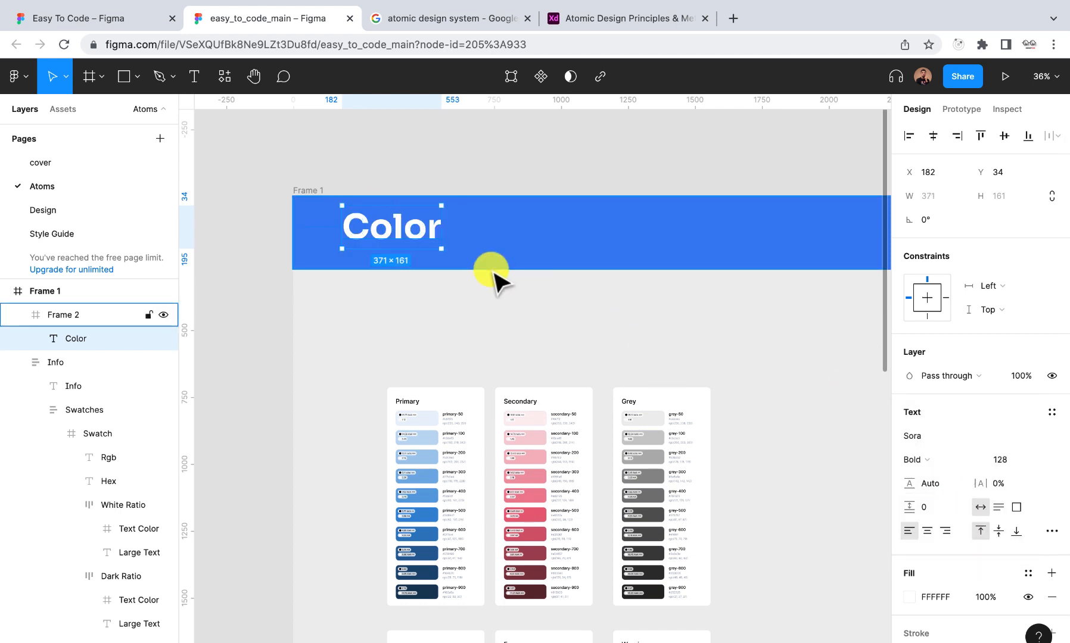
Move the Color header text to X 170, Y 55 within the blue header and set its size to 96
{"action": "scroll", "coordinate": [430, 236], "scroll_direction": "up", "scroll_amount": 5}
{"action": "scroll", "coordinate": [432, 238], "scroll_direction": "down", "scroll_amount": 8}
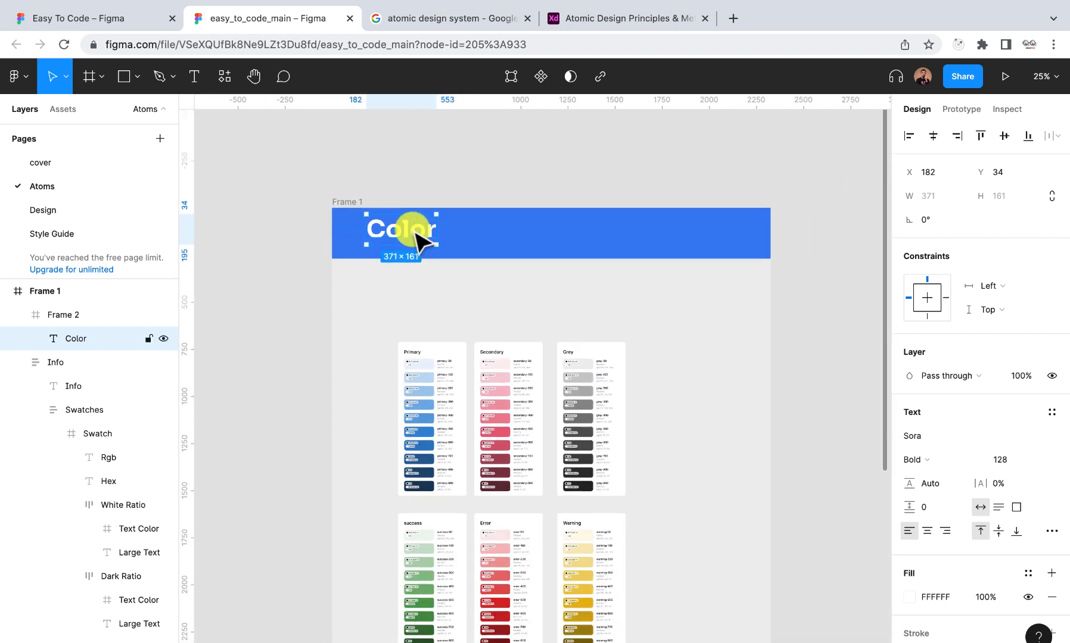
{"action": "left_click_drag", "start_coordinate": [402, 239], "coordinate": [400, 242]}
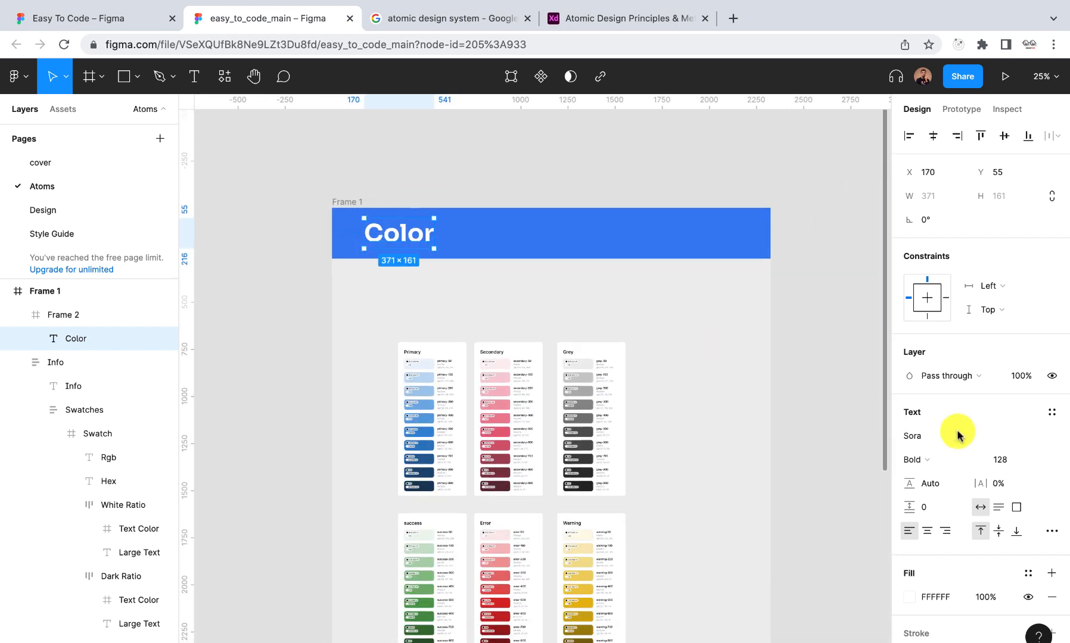
{"action": "left_click", "coordinate": [1040, 463]}
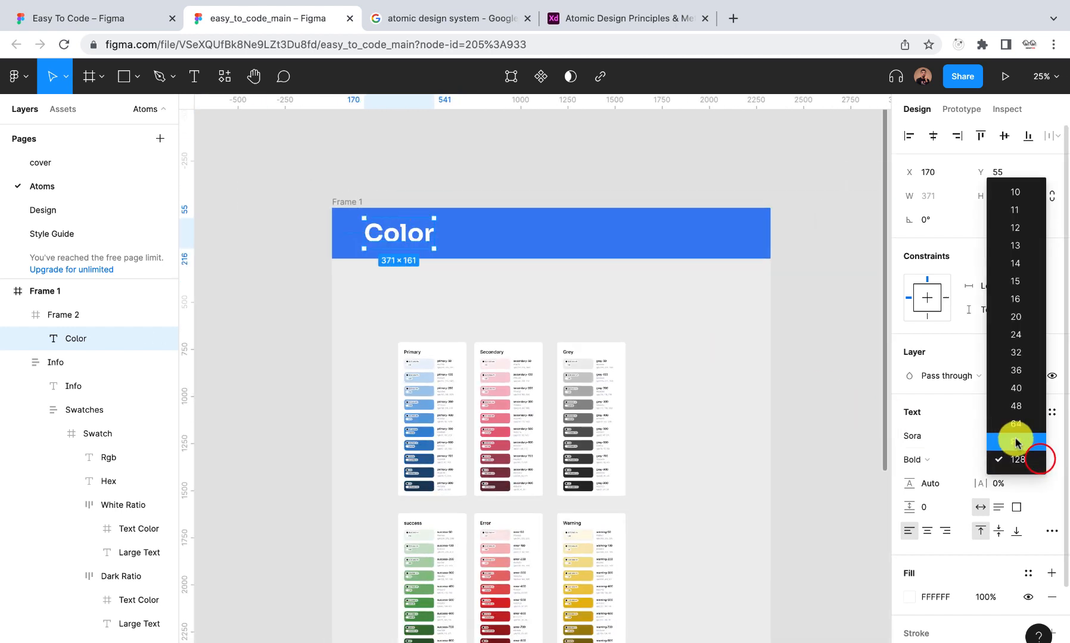
{"action": "left_click", "coordinate": [1015, 440]}
Change the header text from "Color" to "Colors"
{"action": "scroll", "coordinate": [390, 237], "scroll_direction": "up", "scroll_amount": 5}
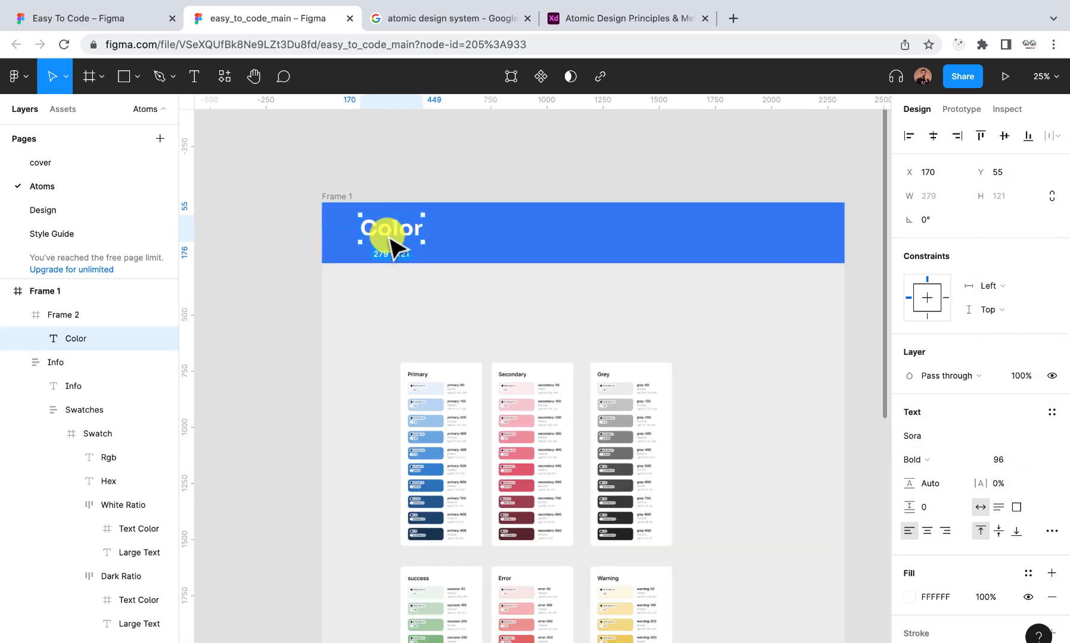
{"action": "scroll", "coordinate": [390, 237], "scroll_direction": "down", "scroll_amount": 3}
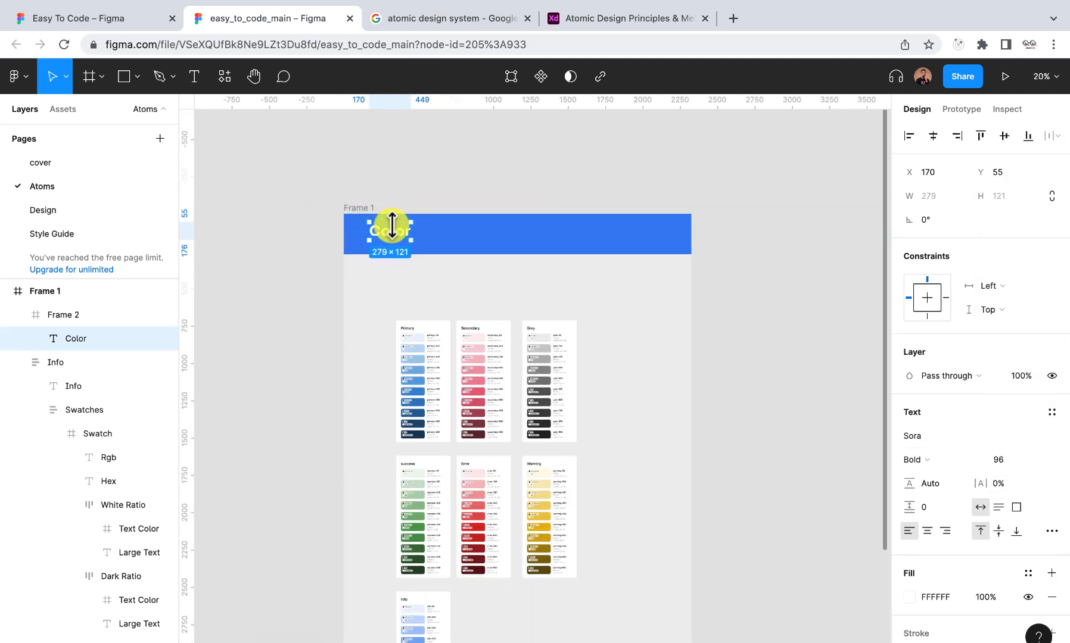
{"action": "scroll", "coordinate": [388, 237], "scroll_direction": "up", "scroll_amount": 4}
{"action": "double_click", "coordinate": [406, 221]}
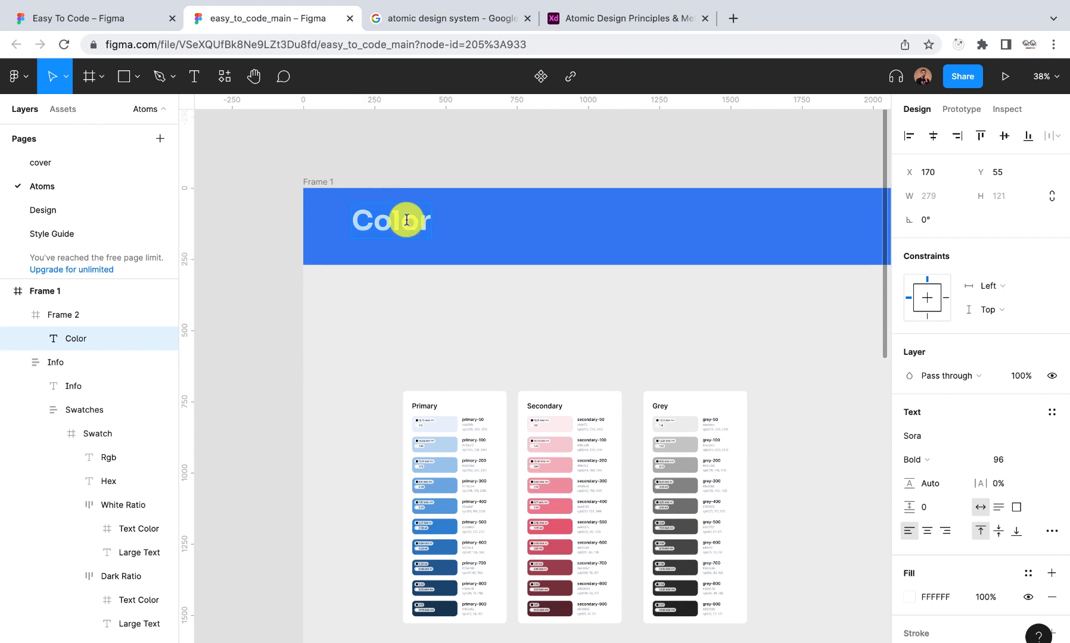
{"action": "type", "text": "s"}
{"action": "key", "text": "Escape"}
{"action": "scroll", "coordinate": [418, 334], "scroll_direction": "down", "scroll_amount": 5}
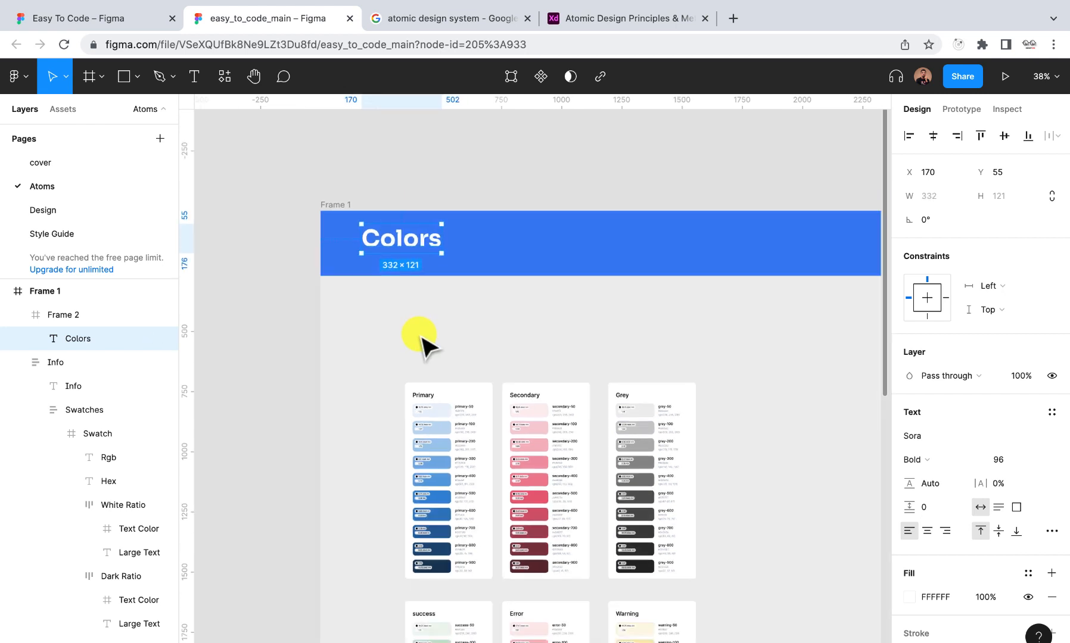
Move all seven palette cards together up and to the left, placing the Primary card at X 170, Y 411 in line with the Colors title
{"action": "scroll", "coordinate": [420, 341], "scroll_direction": "down", "scroll_amount": 3}
{"action": "left_click", "coordinate": [377, 407]}
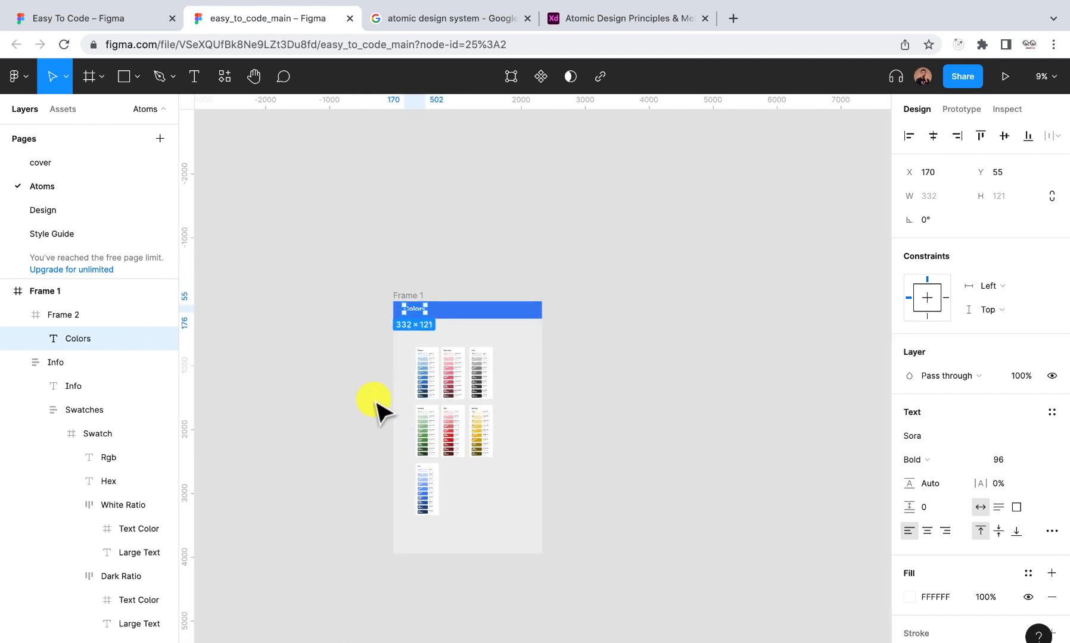
{"action": "left_click_drag", "start_coordinate": [374, 335], "coordinate": [560, 533]}
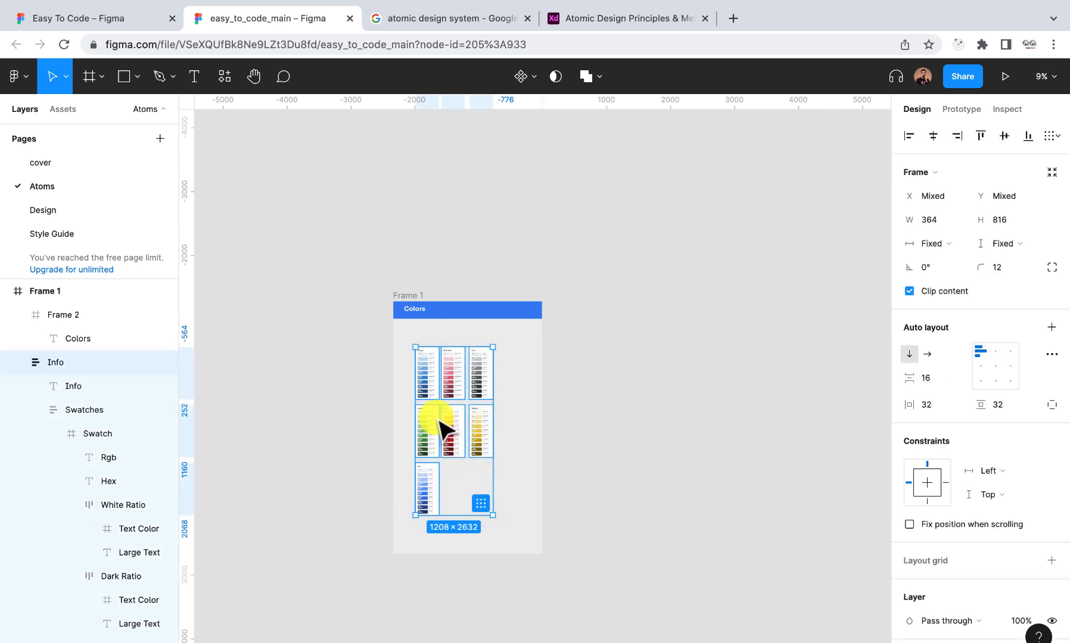
{"action": "left_click_drag", "start_coordinate": [435, 384], "coordinate": [427, 367]}
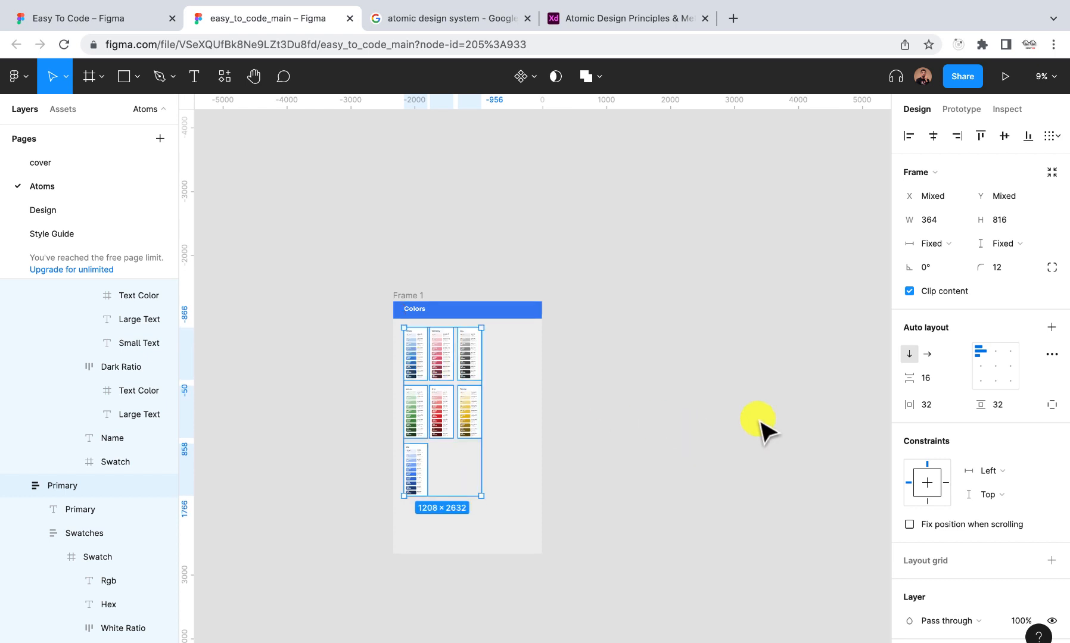
Set the horizontal padding of the seven palette cards to 20
{"action": "left_click", "coordinate": [937, 408]}
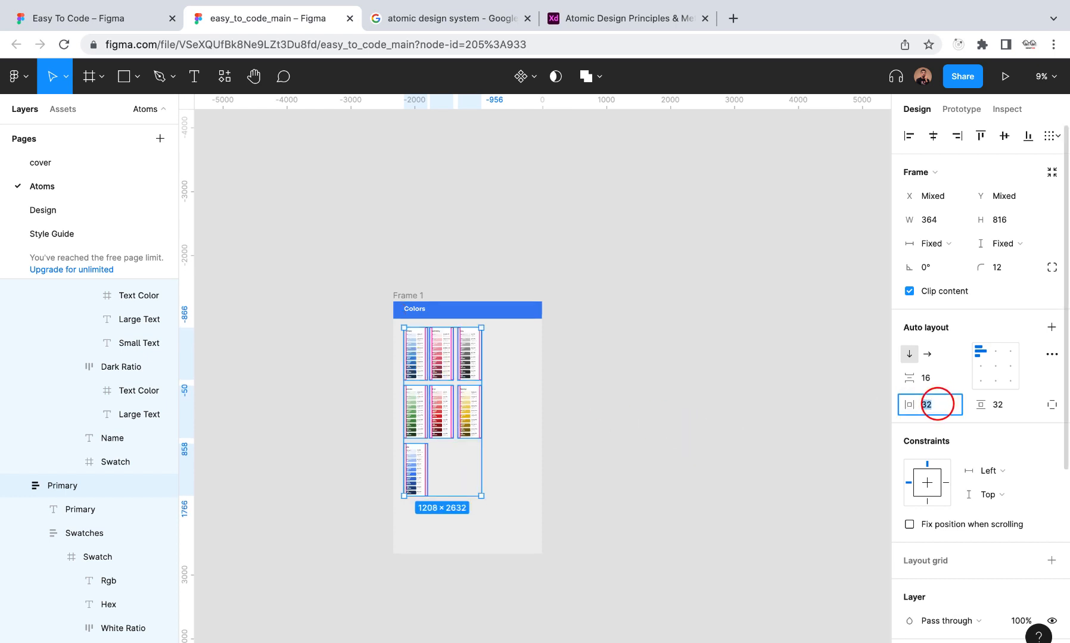
{"action": "type", "text": "20"}
{"action": "key", "text": "Return"}
Set the vertical padding of the seven palette cards to 20 and undo that change
{"action": "left_click", "coordinate": [1006, 406]}
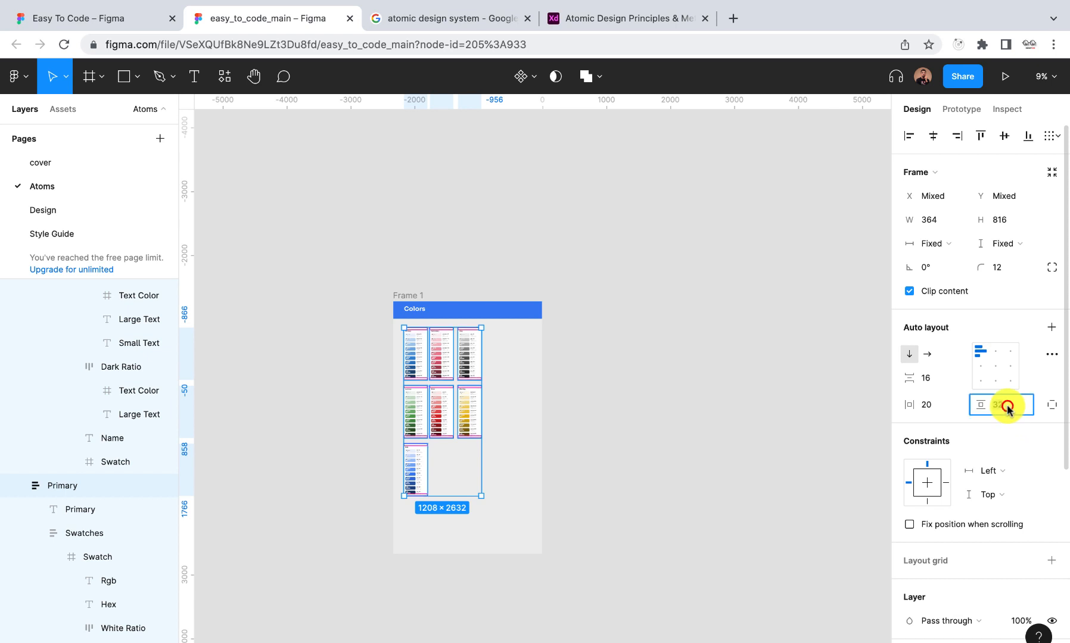
{"action": "type", "text": "20"}
{"action": "key", "text": "Return"}
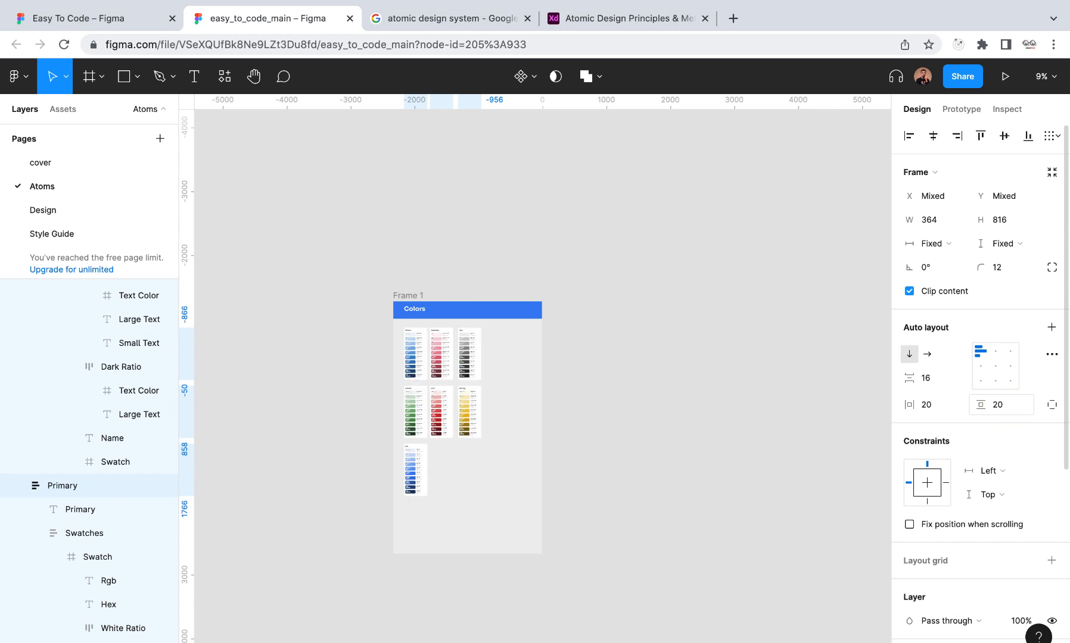
{"action": "scroll", "coordinate": [451, 479], "scroll_direction": "up", "scroll_amount": 5}
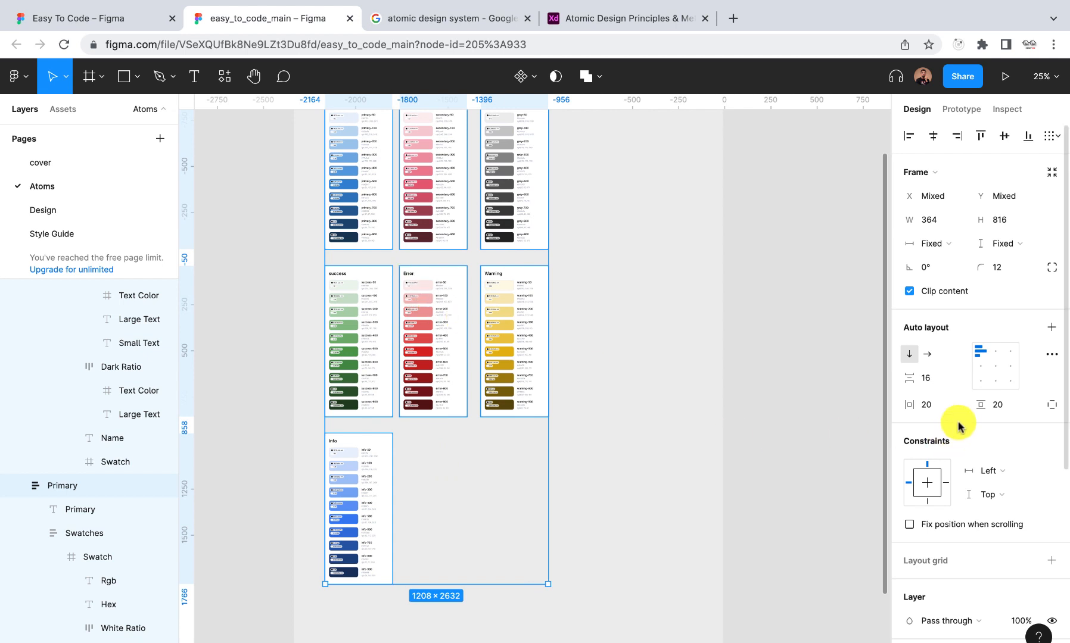
{"action": "left_click", "coordinate": [930, 372]}
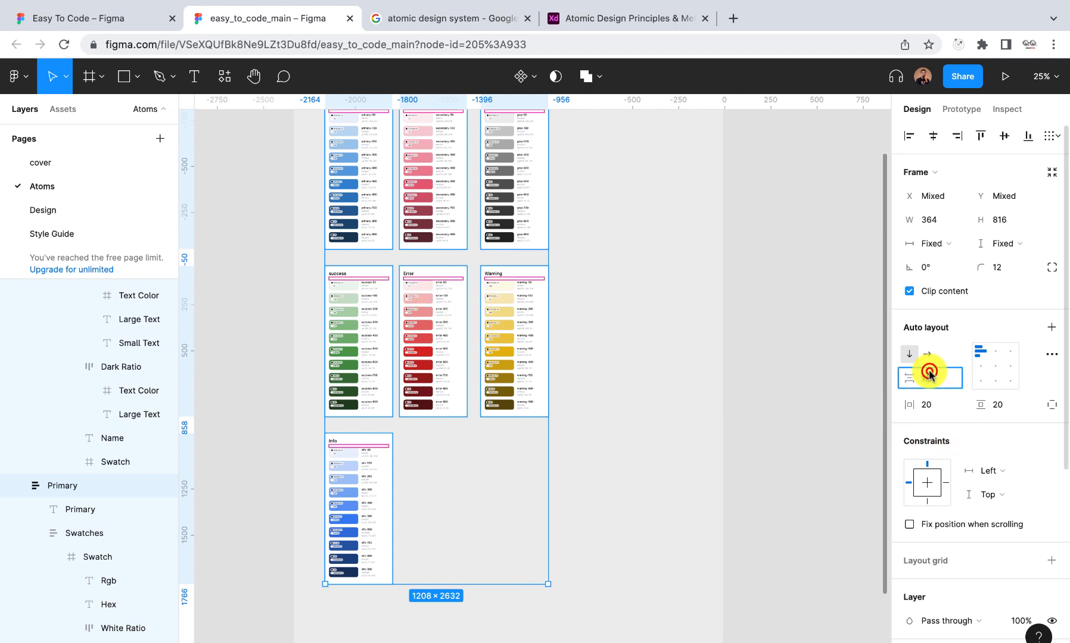
{"action": "left_click", "coordinate": [929, 372]}
{"action": "key", "text": "super+z"}
Set the spacing between items inside the seven palette cards to 20
{"action": "left_click", "coordinate": [937, 378]}
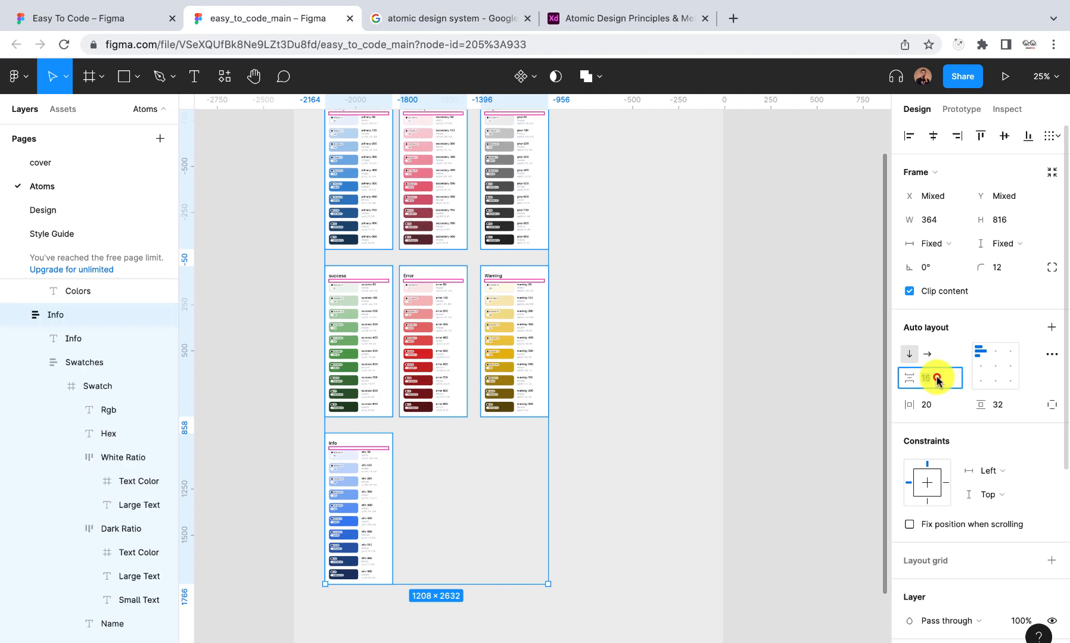
{"action": "type", "text": "20"}
{"action": "key", "text": "Escape"}
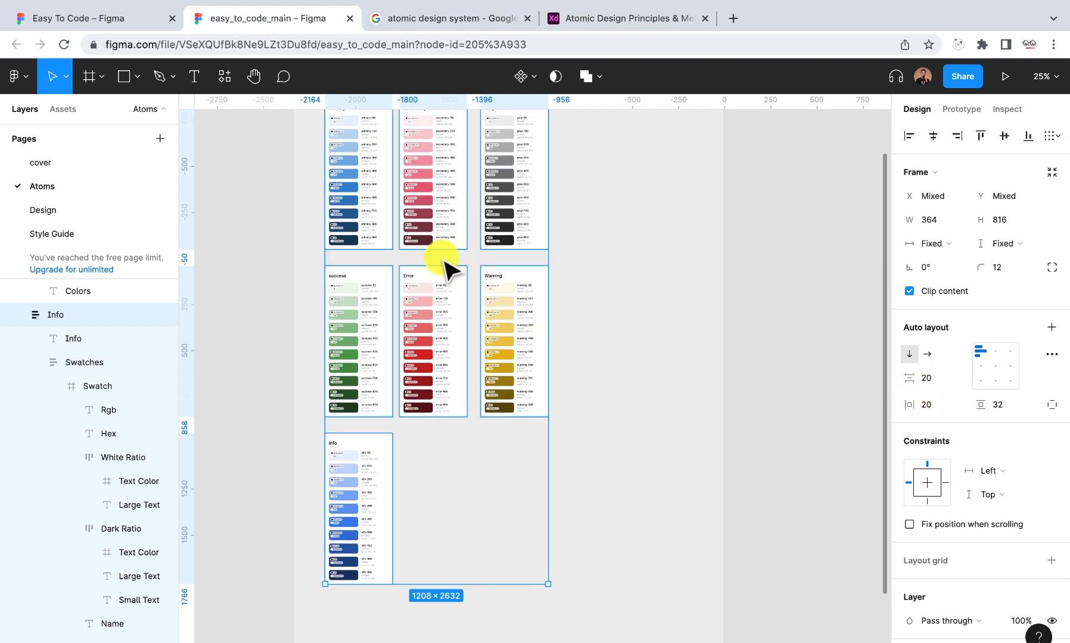
Examine the gaps between the Primary, Secondary and Grey cards and the overall arrangement of all palette cards under the header
{"action": "key", "text": "Escape"}
{"action": "scroll", "coordinate": [443, 256], "scroll_direction": "up", "scroll_amount": 5}
{"action": "scroll", "coordinate": [444, 256], "scroll_direction": "left", "scroll_amount": 2}
{"action": "left_click", "coordinate": [421, 286]}
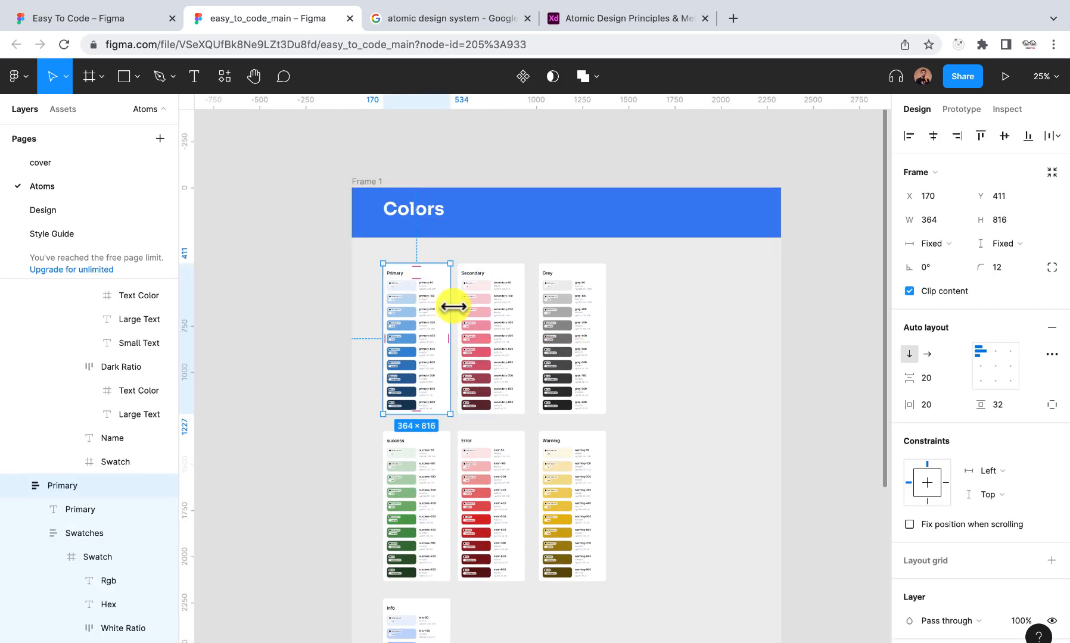
{"action": "scroll", "coordinate": [459, 309], "scroll_direction": "up", "scroll_amount": 5}
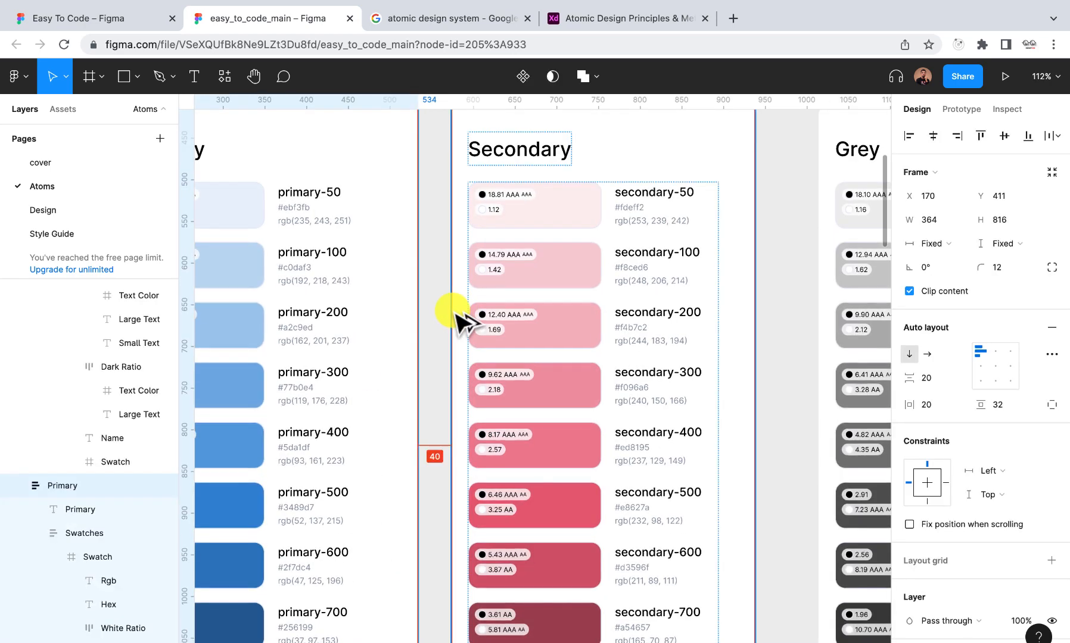
{"action": "scroll", "coordinate": [458, 309], "scroll_direction": "down", "scroll_amount": 8}
{"action": "scroll", "coordinate": [449, 375], "scroll_direction": "up", "scroll_amount": 3}
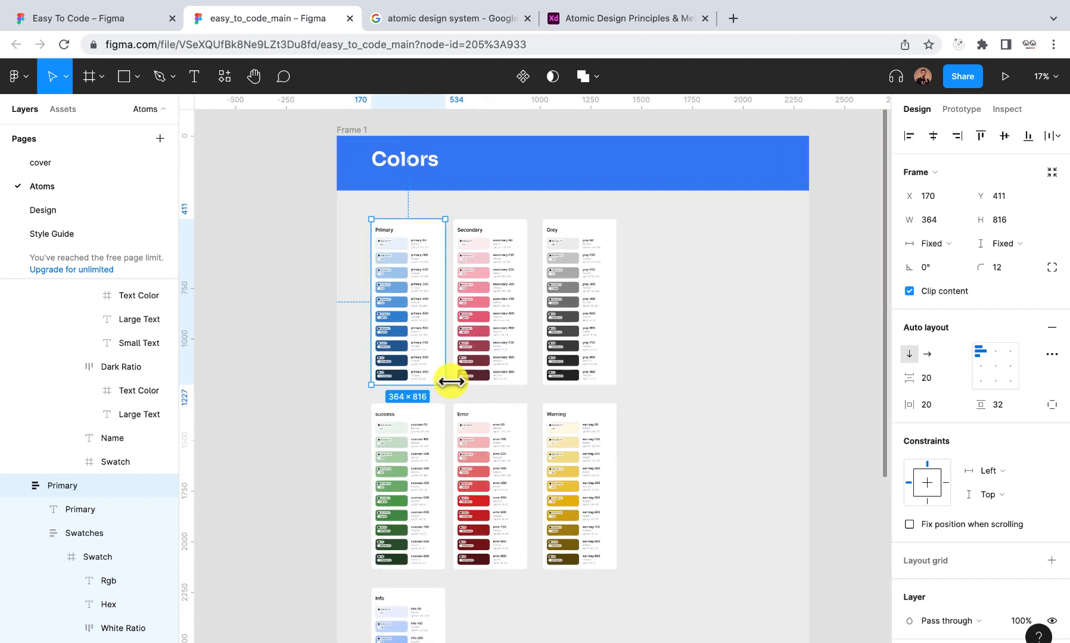
{"action": "left_click", "coordinate": [327, 387]}
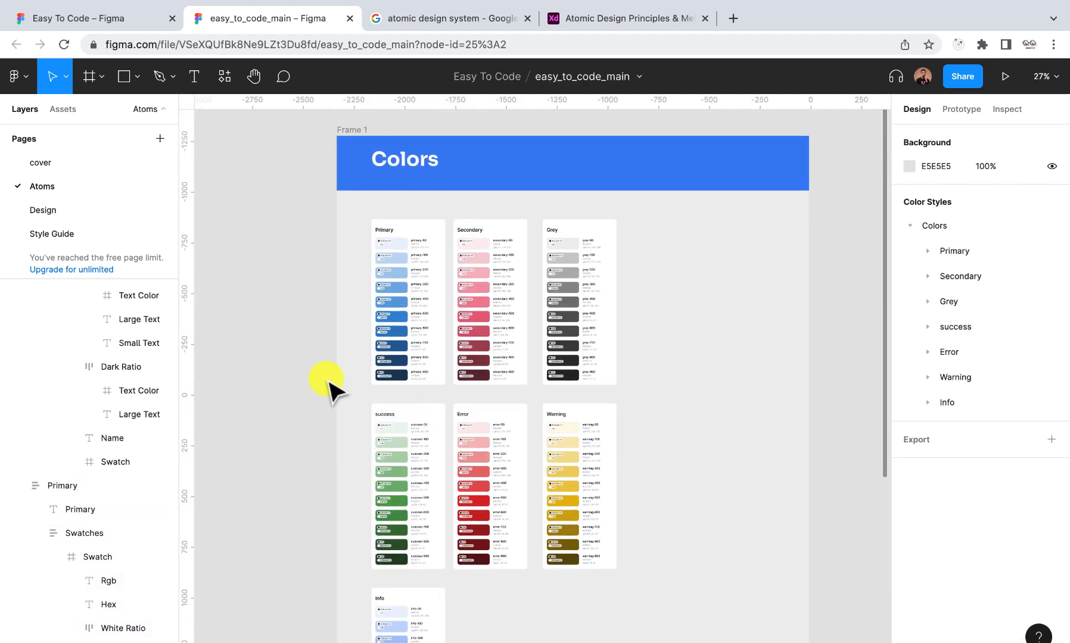
{"action": "scroll", "coordinate": [384, 350], "scroll_direction": "up", "scroll_amount": 5}
{"action": "scroll", "coordinate": [387, 350], "scroll_direction": "down", "scroll_amount": 5}
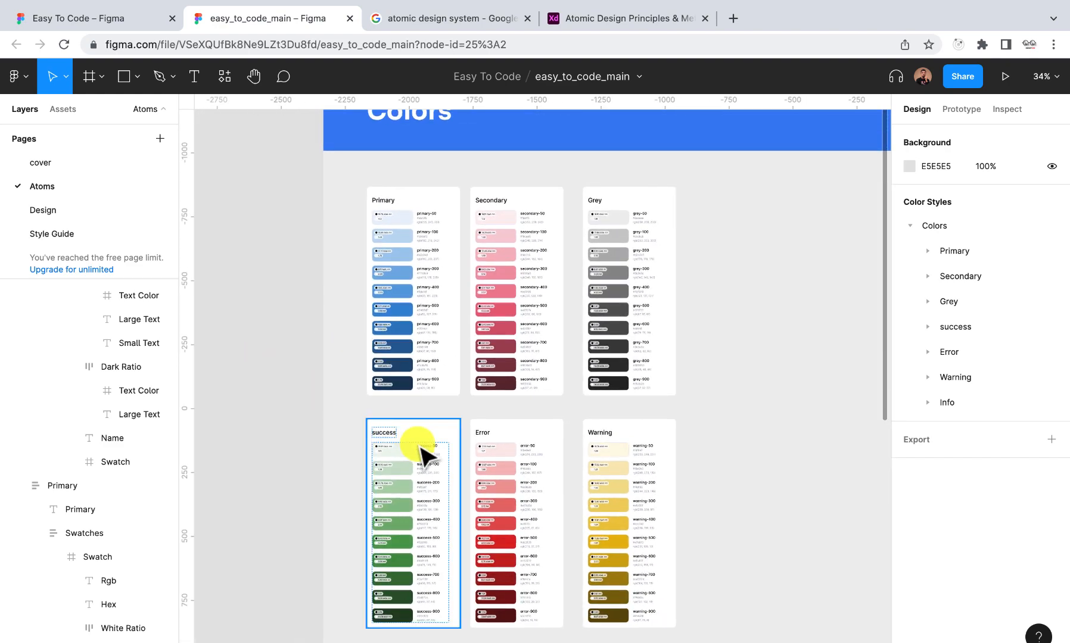
{"action": "scroll", "coordinate": [418, 447], "scroll_direction": "up", "scroll_amount": 5}
{"action": "scroll", "coordinate": [420, 452], "scroll_direction": "down", "scroll_amount": 5}
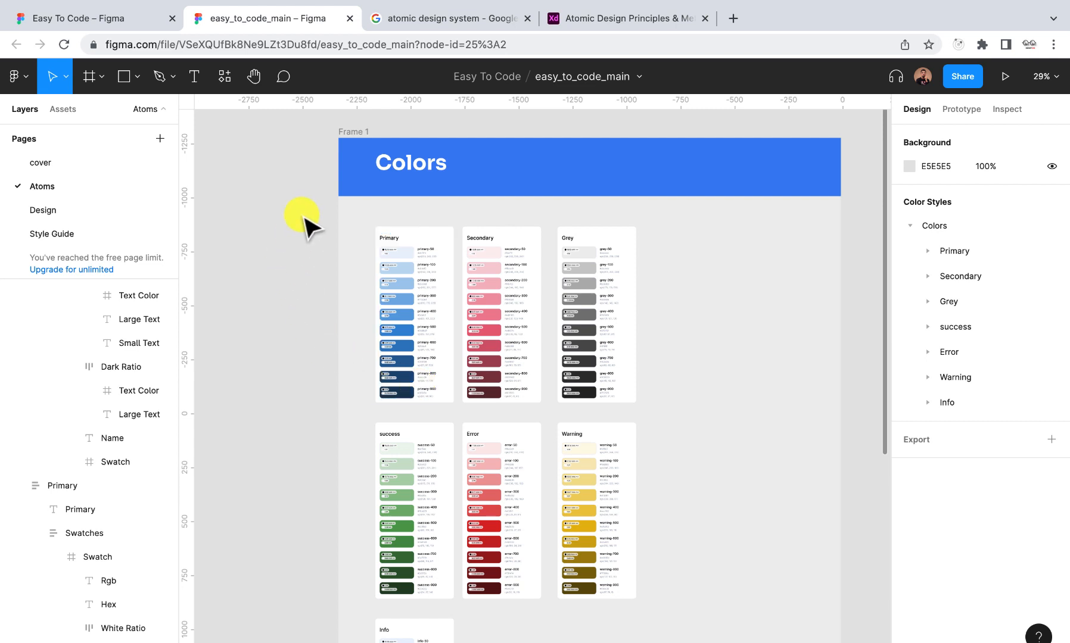
{"action": "left_click_drag", "start_coordinate": [301, 214], "coordinate": [722, 563]}
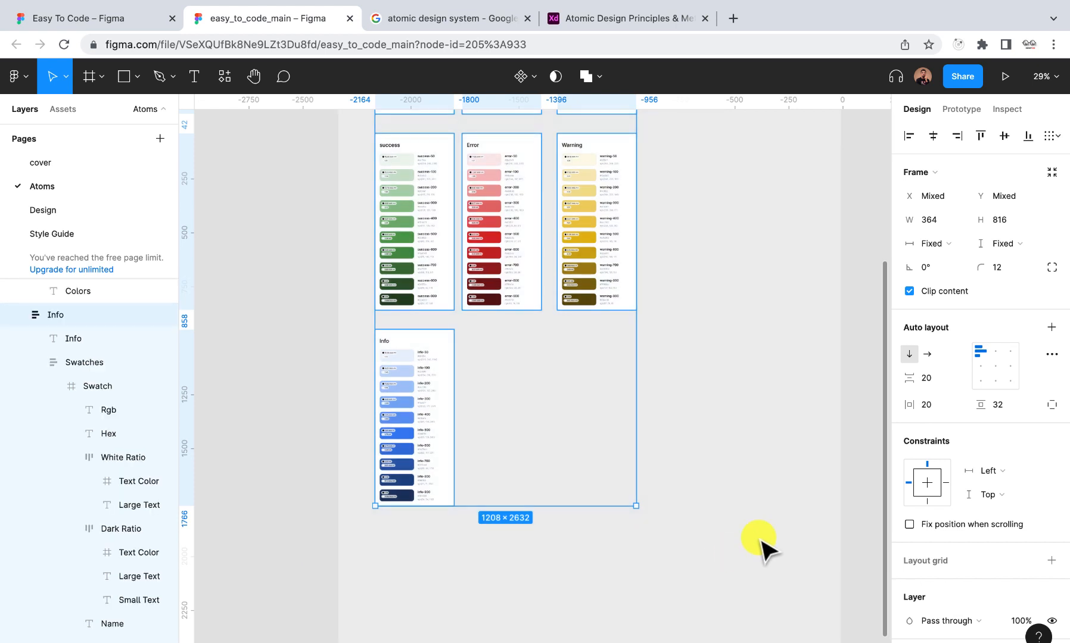
Rename Frame 1 as "Colors"
{"action": "scroll", "coordinate": [805, 524], "scroll_direction": "up", "scroll_amount": 2}
{"action": "scroll", "coordinate": [805, 529], "scroll_direction": "down", "scroll_amount": 5}
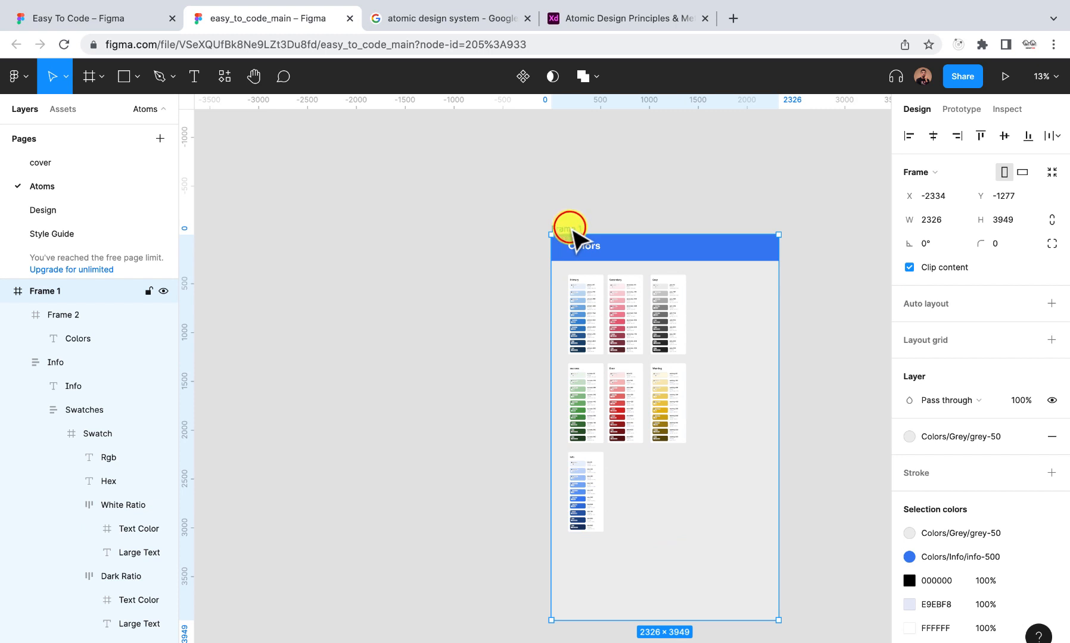
{"action": "scroll", "coordinate": [632, 275], "scroll_direction": "right", "scroll_amount": 3}
{"action": "scroll", "coordinate": [632, 274], "scroll_direction": "down", "scroll_amount": 2}
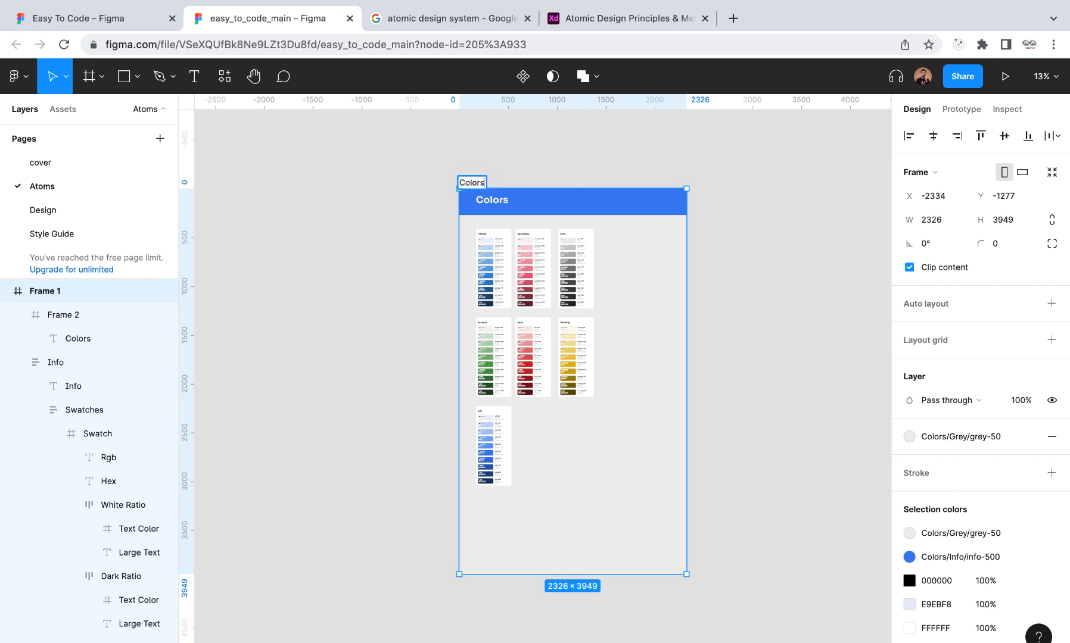
{"action": "left_click", "coordinate": [449, 236]}
Try to combine all seven palette cards in one auto layout frame and undo it
{"action": "left_click_drag", "start_coordinate": [437, 222], "coordinate": [636, 523]}
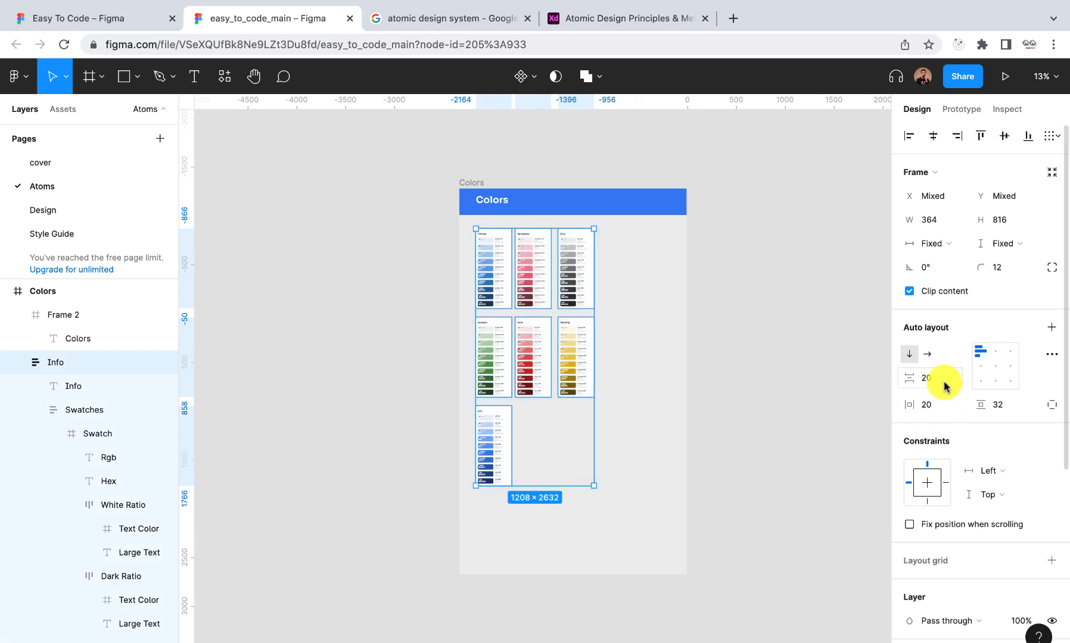
{"action": "left_click", "coordinate": [1050, 331]}
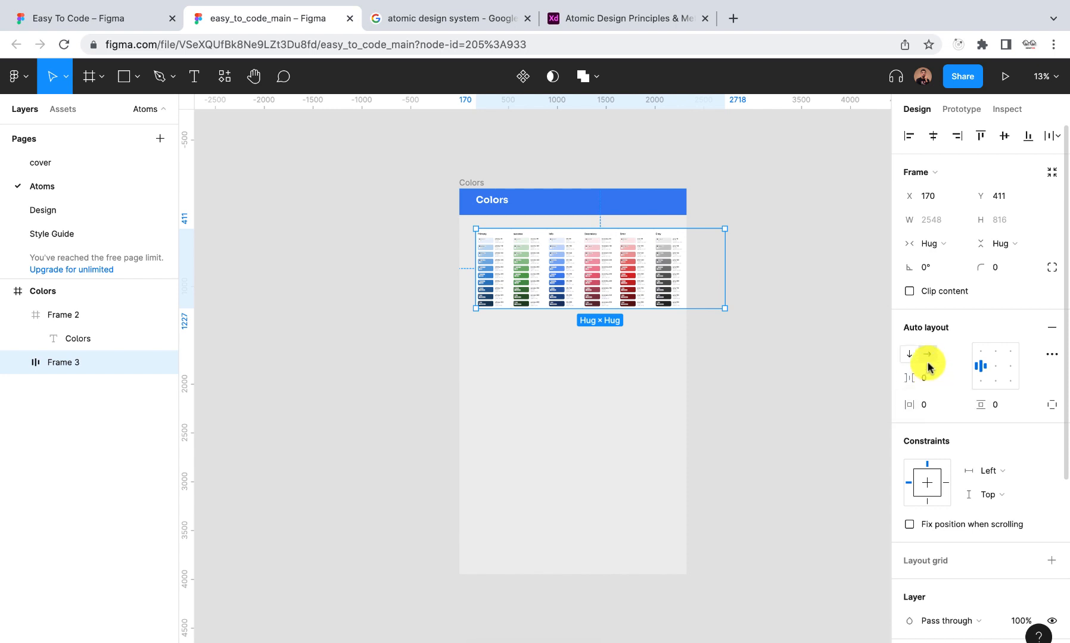
{"action": "key", "text": "ctrl+z"}
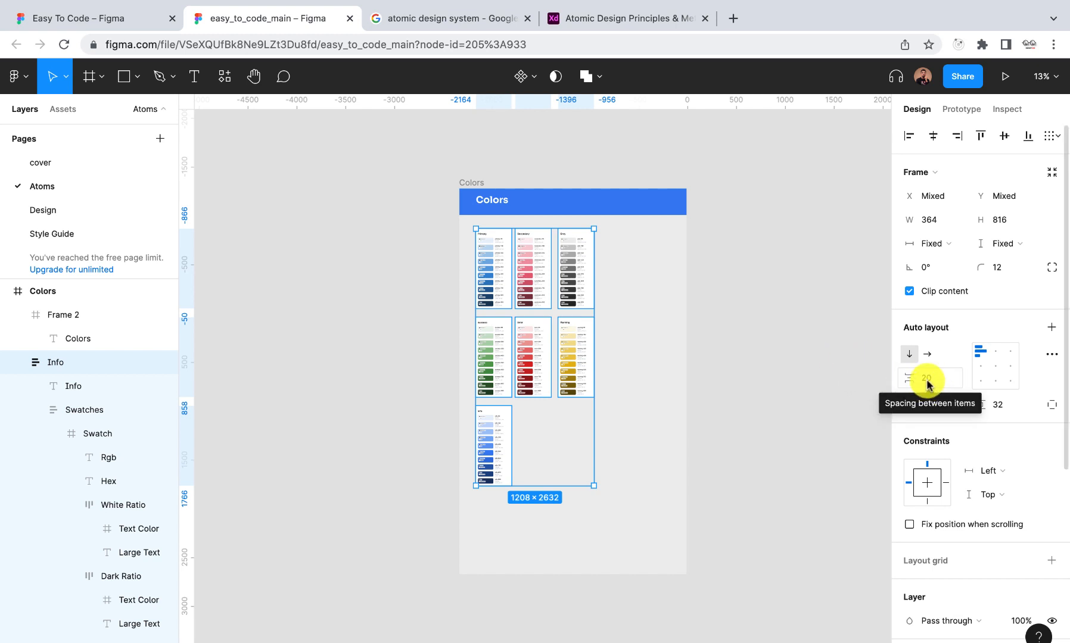
{"action": "left_click", "coordinate": [926, 381]}
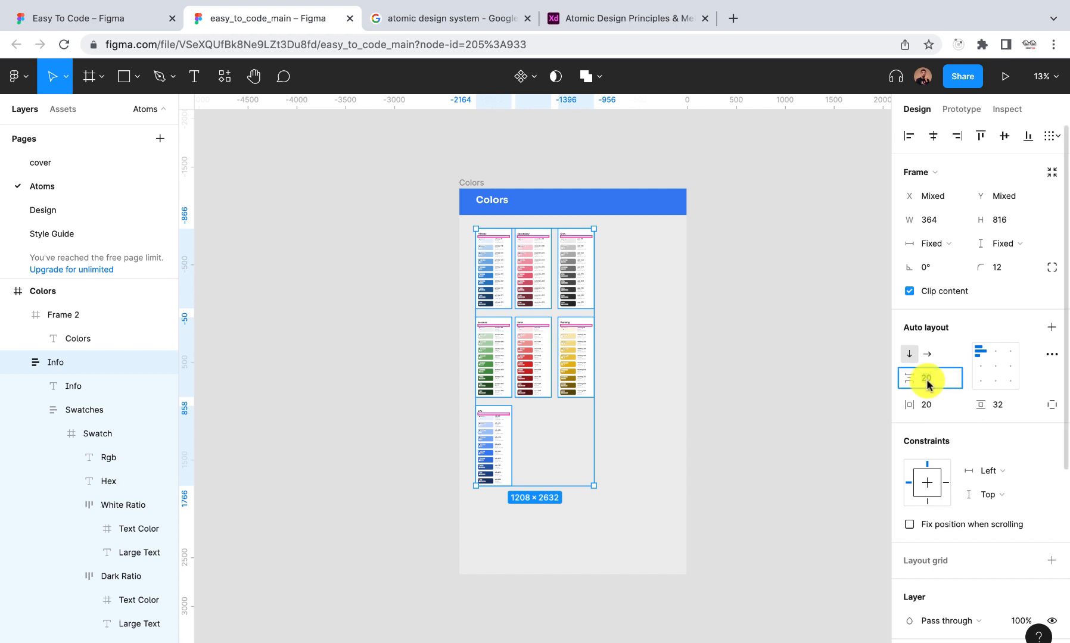
{"action": "left_click", "coordinate": [678, 352]}
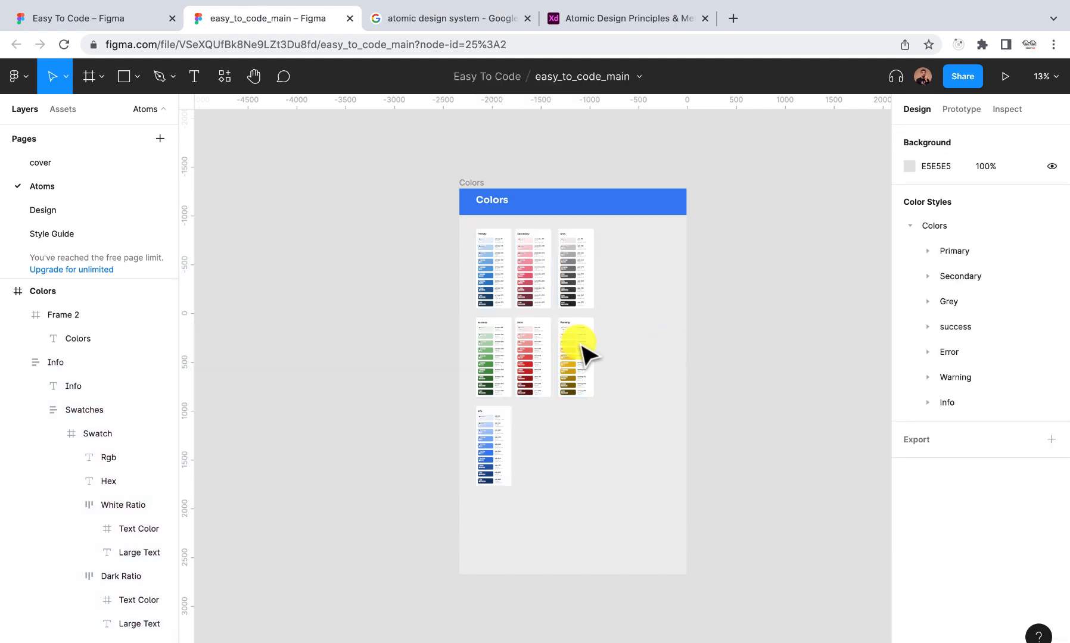
{"action": "left_click_drag", "start_coordinate": [387, 221], "coordinate": [634, 521]}
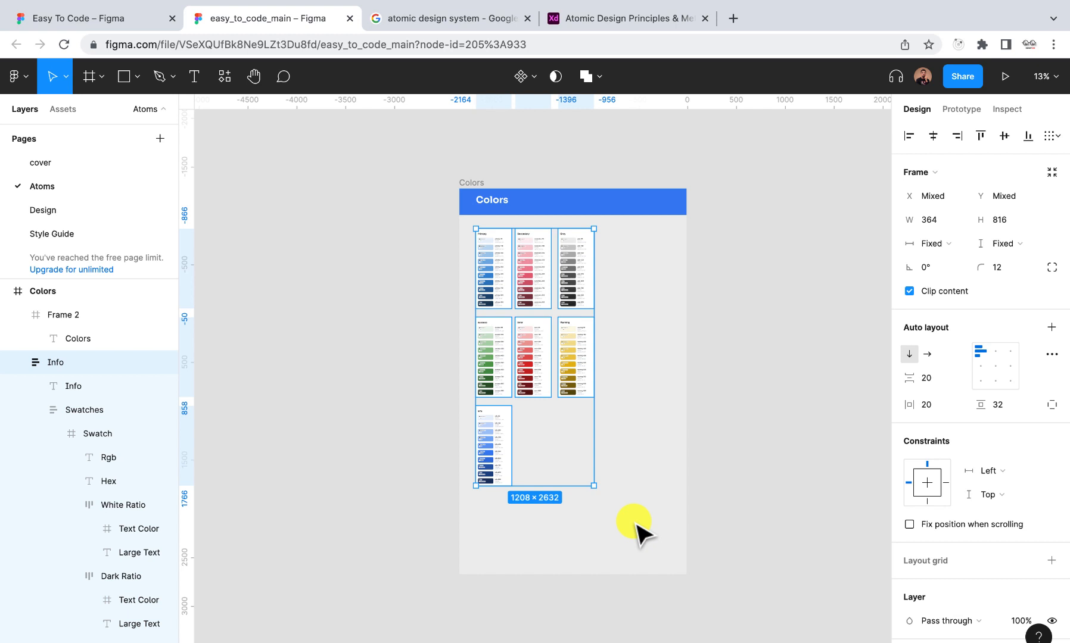
{"action": "left_click", "coordinate": [356, 394]}
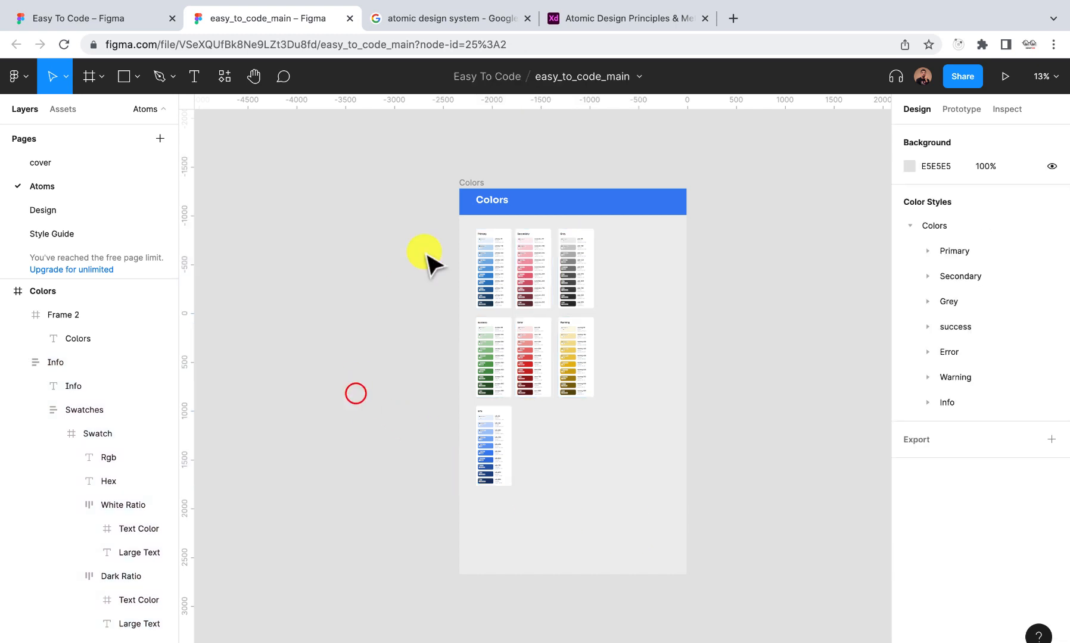
{"action": "left_click", "coordinate": [472, 182]}
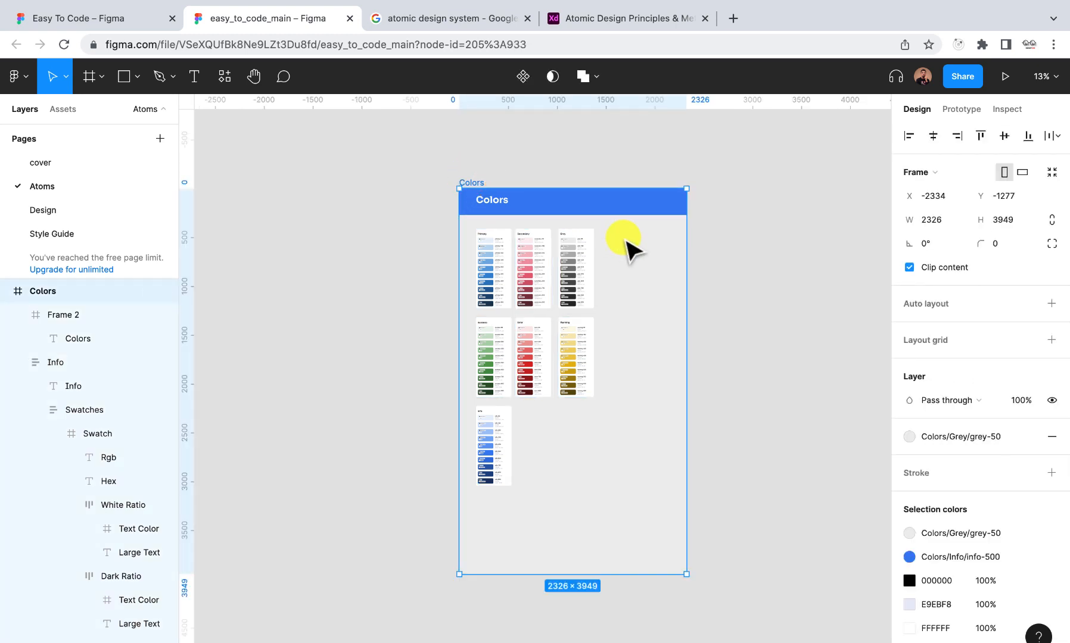
{"action": "scroll", "coordinate": [974, 405], "scroll_direction": "down", "scroll_amount": 4}
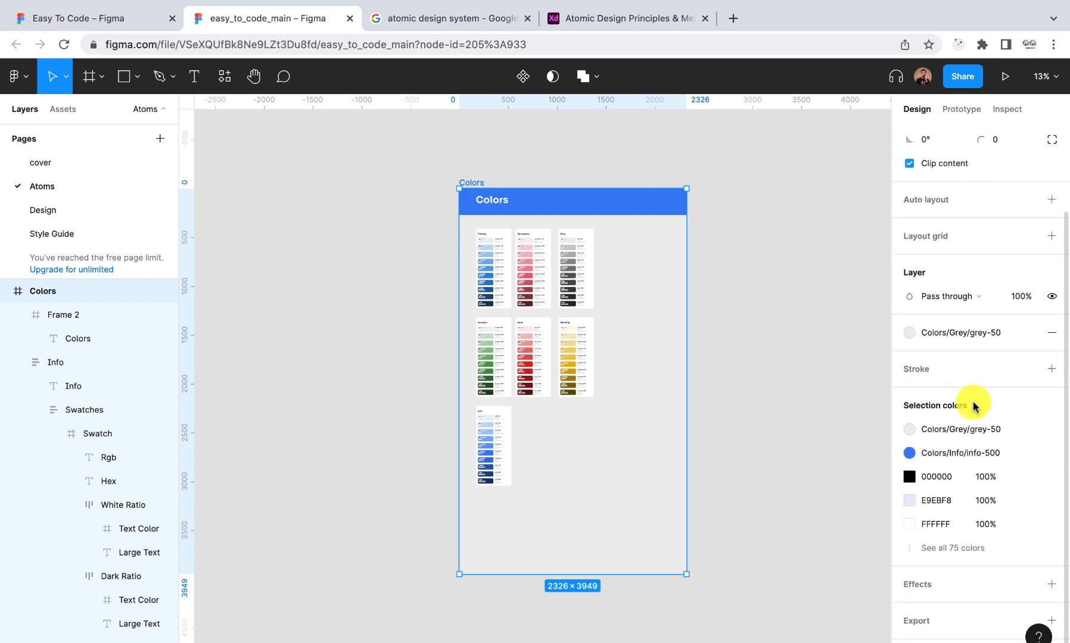
{"action": "scroll", "coordinate": [973, 405], "scroll_direction": "up", "scroll_amount": 1}
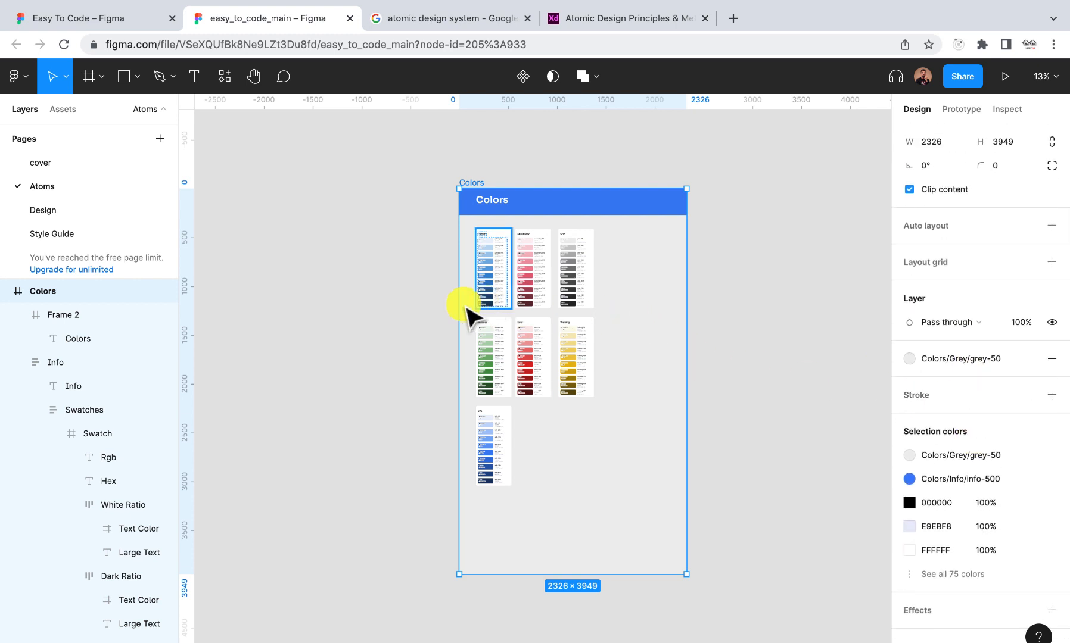
{"action": "left_click", "coordinate": [416, 313]}
{"action": "left_click", "coordinate": [423, 220]}
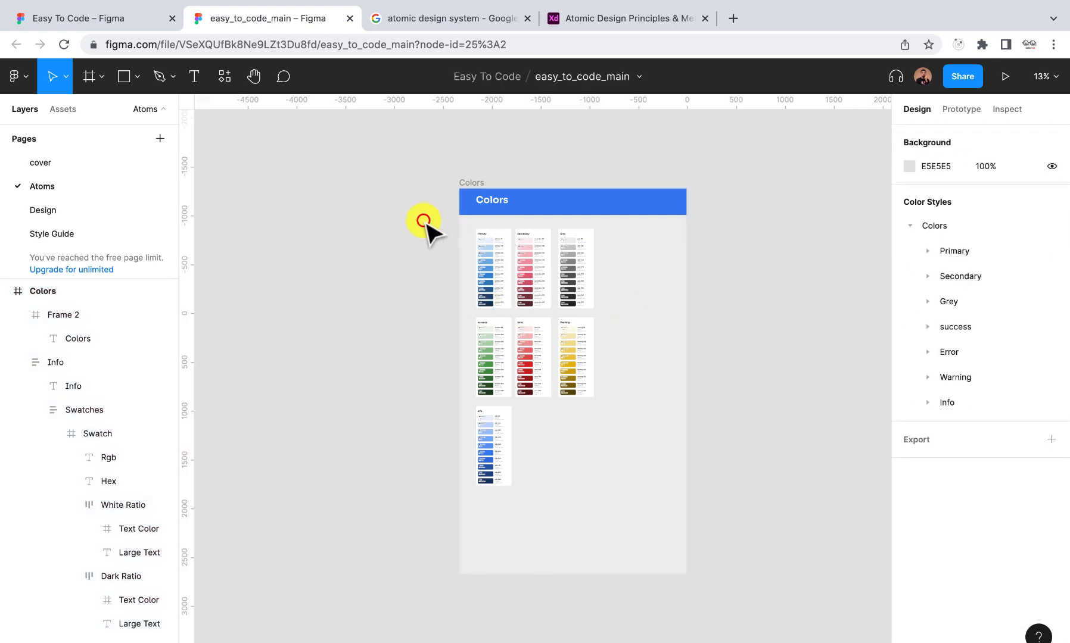
Wrap the Primary, Secondary and Grey cards in a horizontal auto layout frame with 20 spacing between items
{"action": "scroll", "coordinate": [423, 220], "scroll_direction": "up", "scroll_amount": 3}
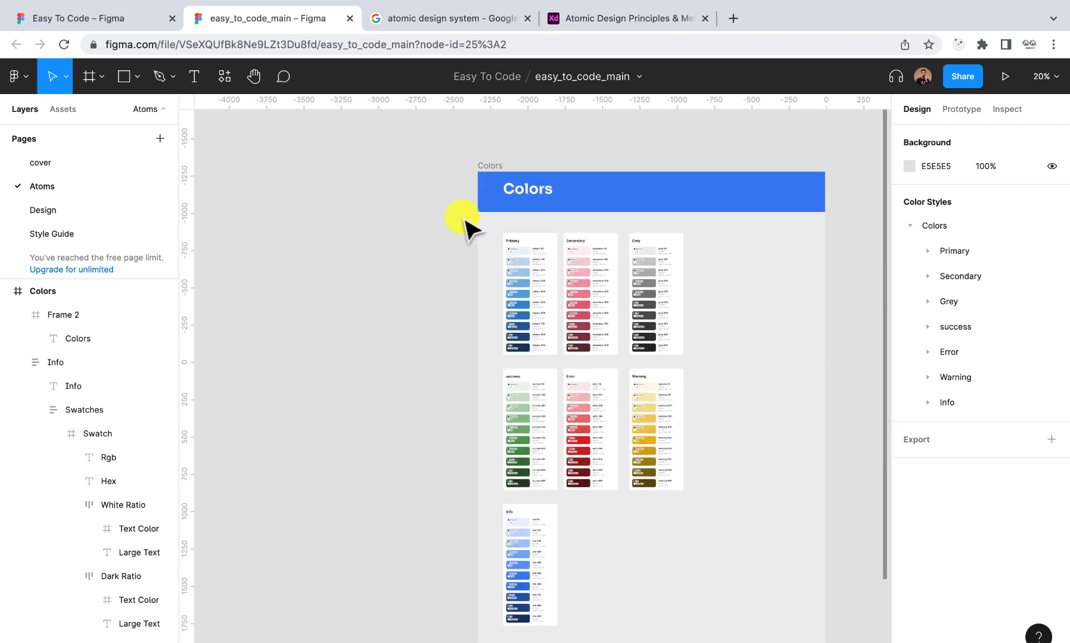
{"action": "left_click_drag", "start_coordinate": [462, 218], "coordinate": [751, 366]}
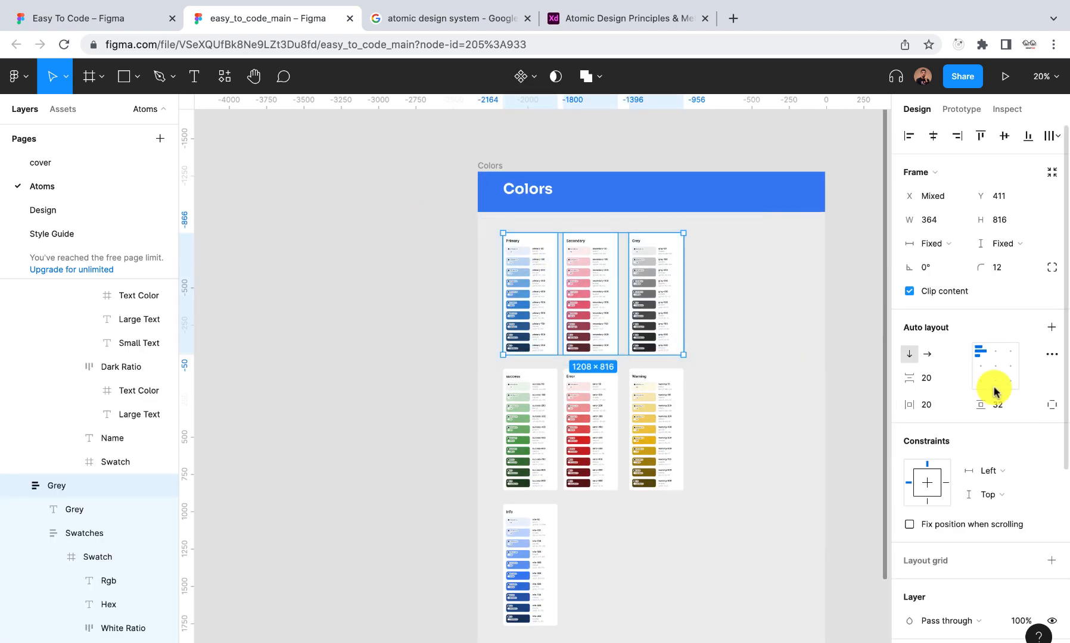
{"action": "left_click", "coordinate": [1050, 327]}
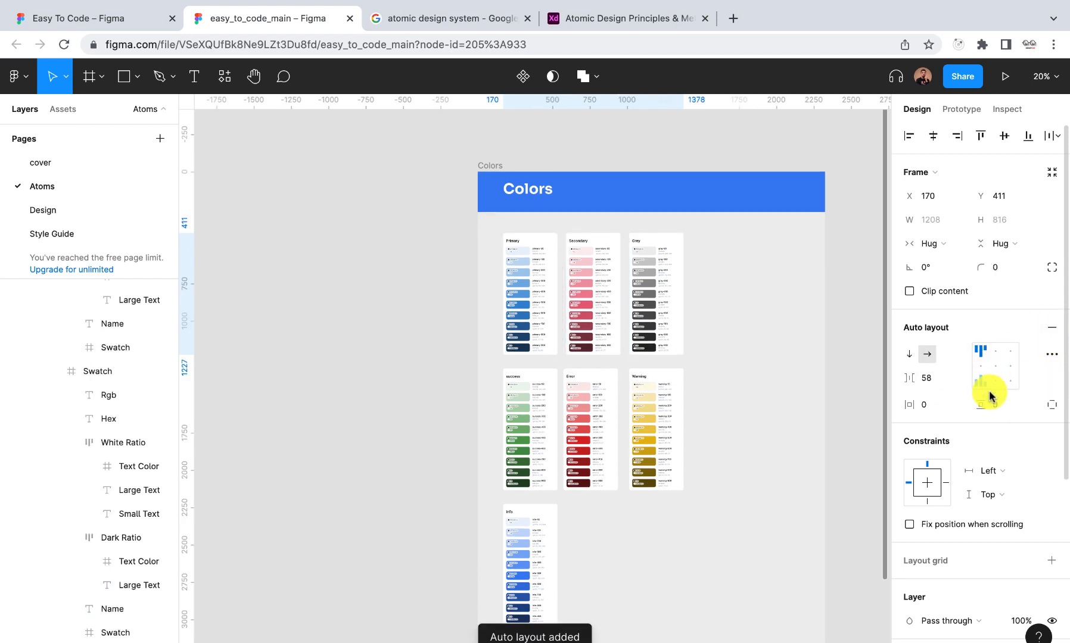
{"action": "left_click", "coordinate": [927, 378]}
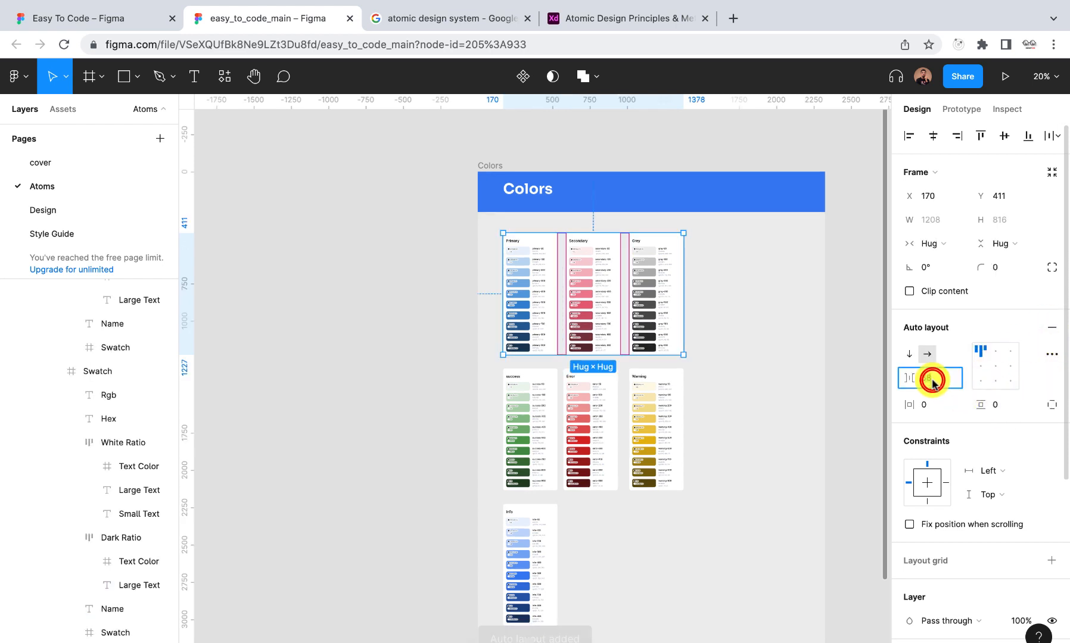
{"action": "type", "text": "20"}
{"action": "key", "text": "Return"}
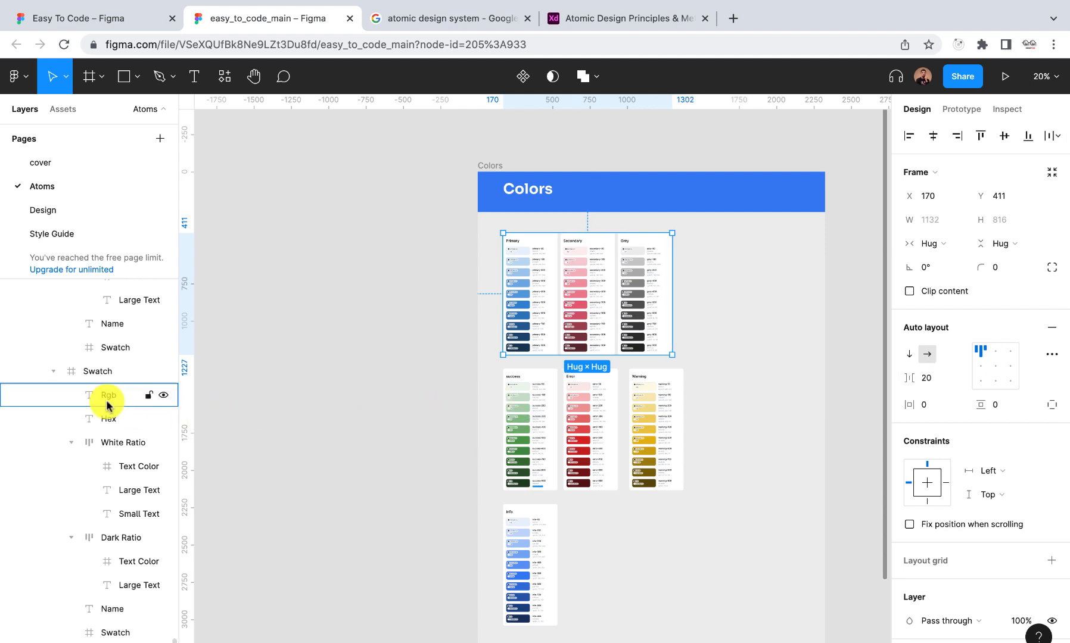
Rename the auto layout frame holding the Primary, Secondary and Grey cards as "Main"
{"action": "scroll", "coordinate": [105, 405], "scroll_direction": "up", "scroll_amount": 5}
{"action": "scroll", "coordinate": [108, 405], "scroll_direction": "down", "scroll_amount": 4}
{"action": "scroll", "coordinate": [107, 405], "scroll_direction": "down", "scroll_amount": 1}
{"action": "key", "text": "super+shift+g"}
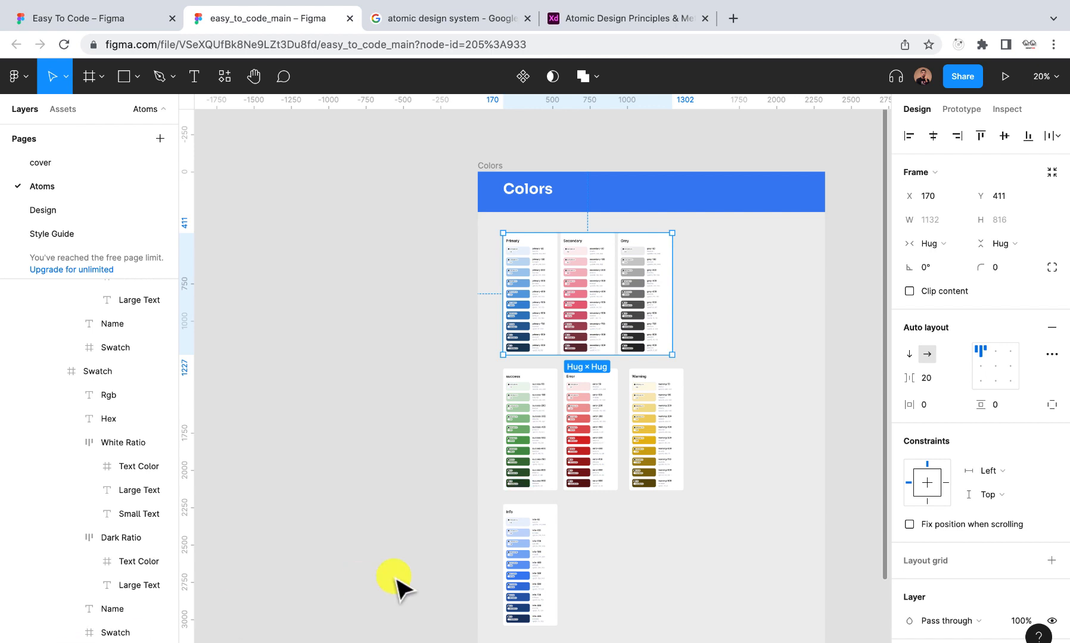
{"action": "left_click", "coordinate": [428, 357]}
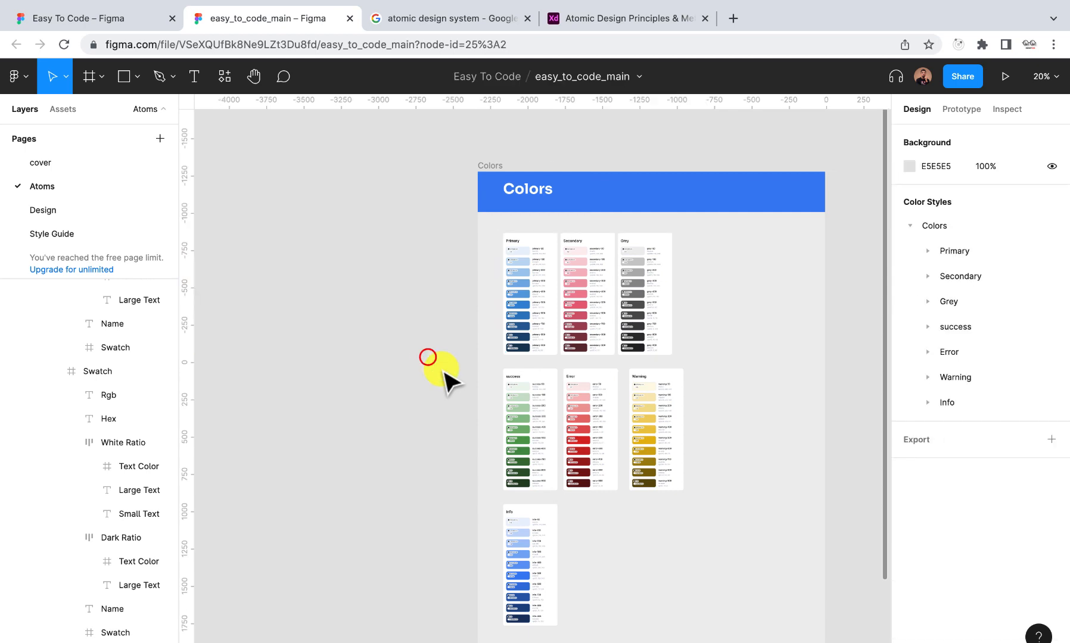
Move the Info card beside the Warning card in the second row, at about X 1454, Y 1319
{"action": "left_click", "coordinate": [517, 557]}
{"action": "scroll", "coordinate": [544, 505], "scroll_direction": "up", "scroll_amount": 5}
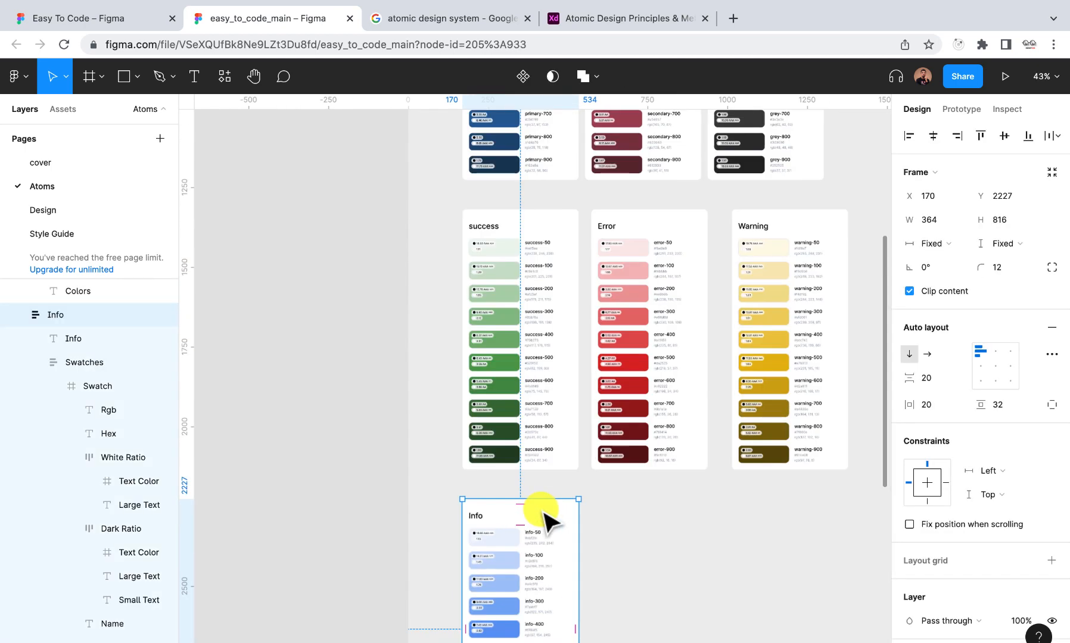
{"action": "left_click_drag", "start_coordinate": [544, 513], "coordinate": [820, 208]}
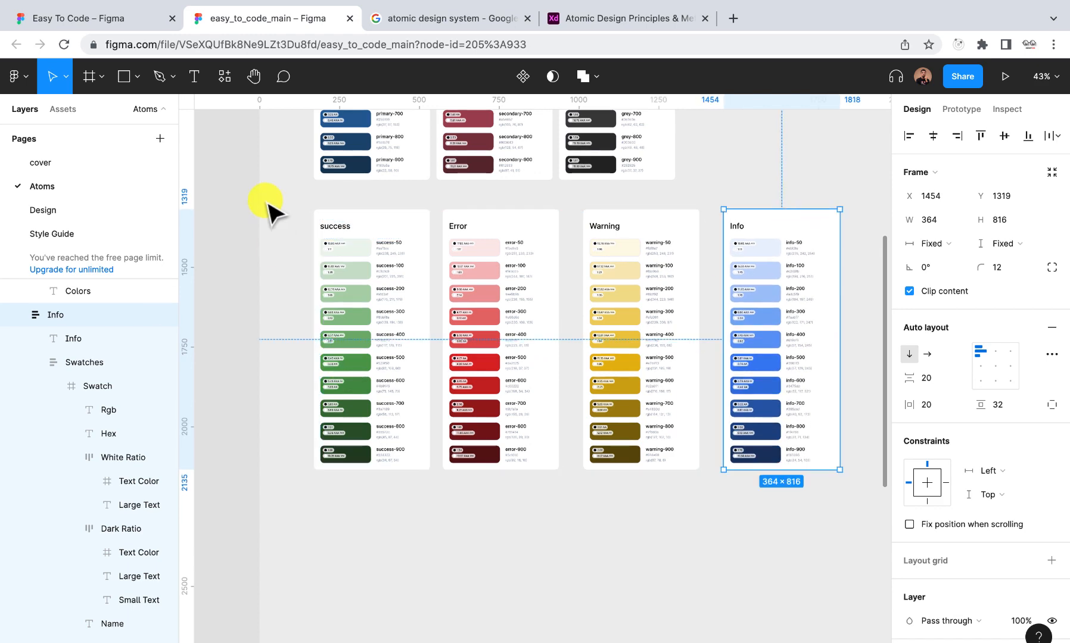
Wrap the success, Error, Warning and Info cards in a horizontal auto layout frame with 20 spacing between items
{"action": "left_click_drag", "start_coordinate": [230, 185], "coordinate": [849, 536]}
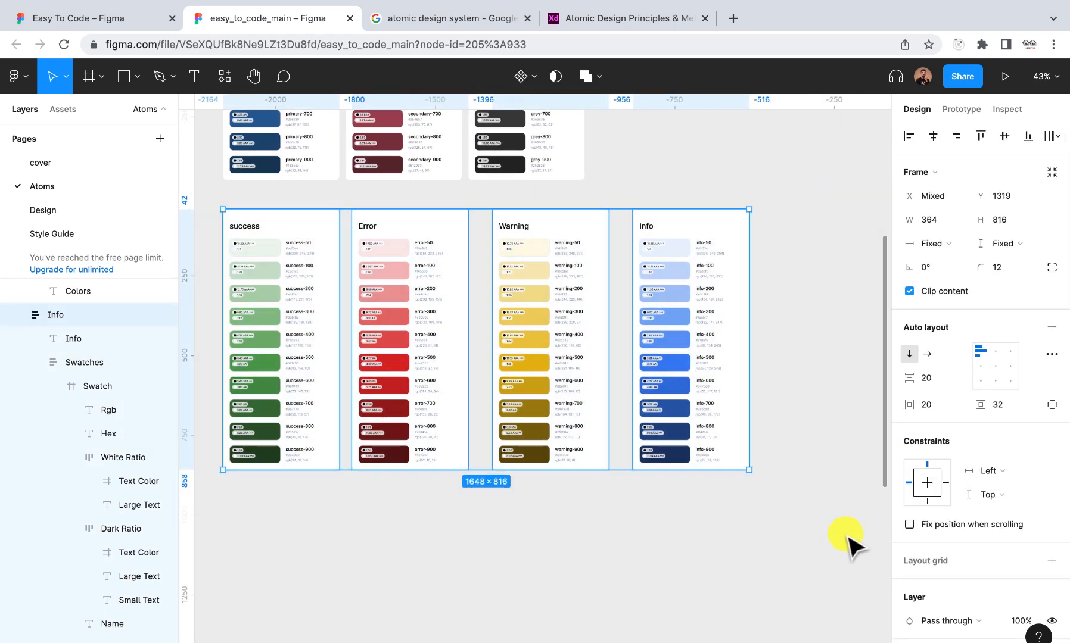
{"action": "scroll", "coordinate": [849, 536], "scroll_direction": "down", "scroll_amount": 5}
{"action": "scroll", "coordinate": [845, 536], "scroll_direction": "right", "scroll_amount": 2}
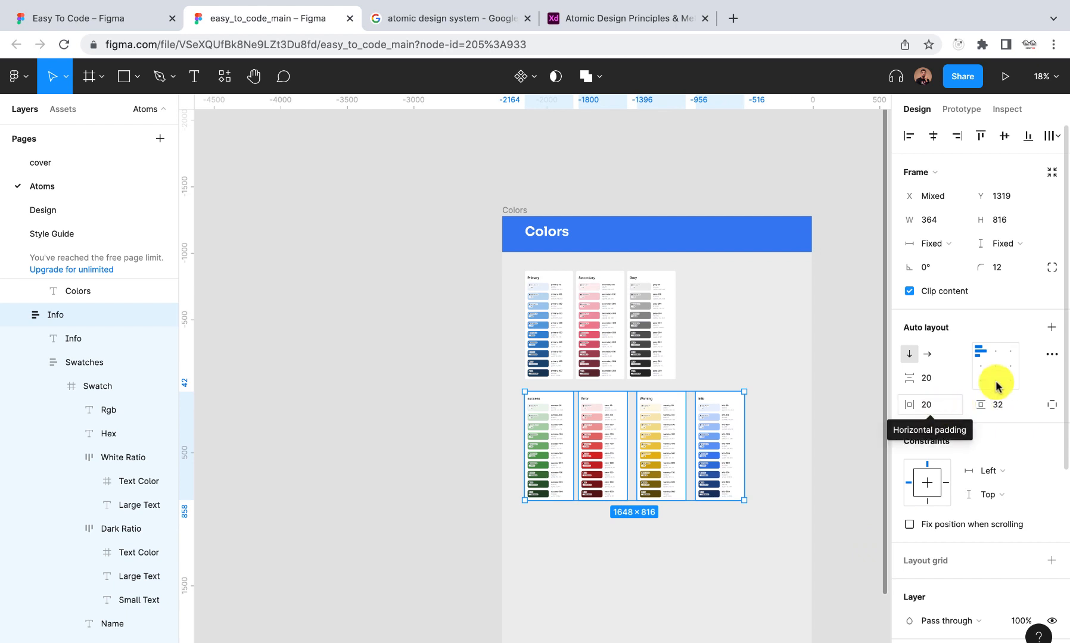
{"action": "left_click", "coordinate": [1051, 327]}
{"action": "left_click", "coordinate": [931, 378]}
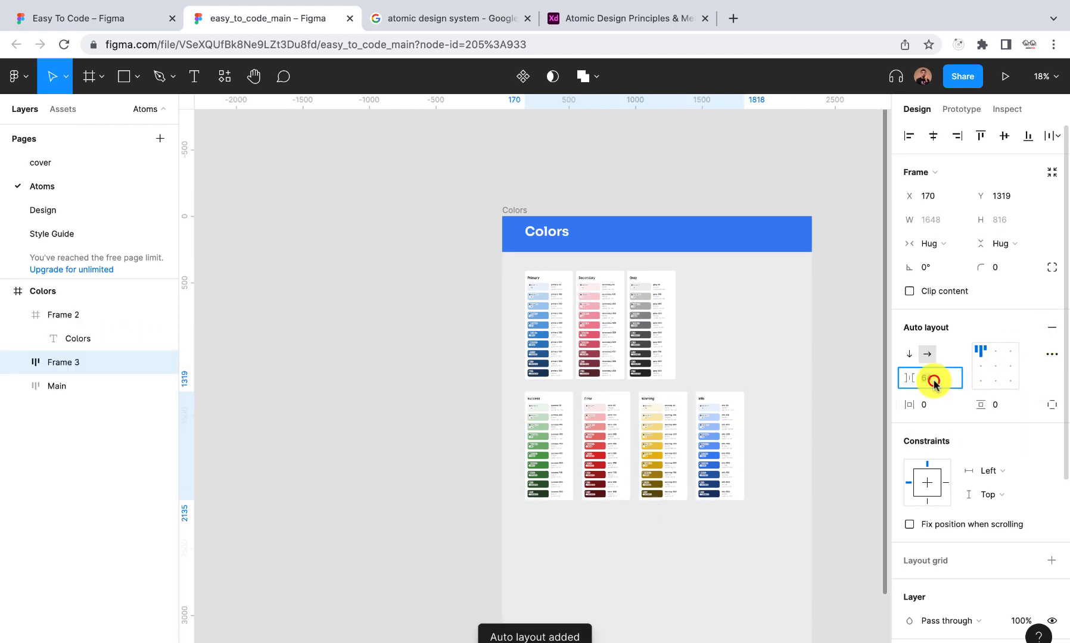
{"action": "type", "text": "20"}
{"action": "key", "text": "Return"}
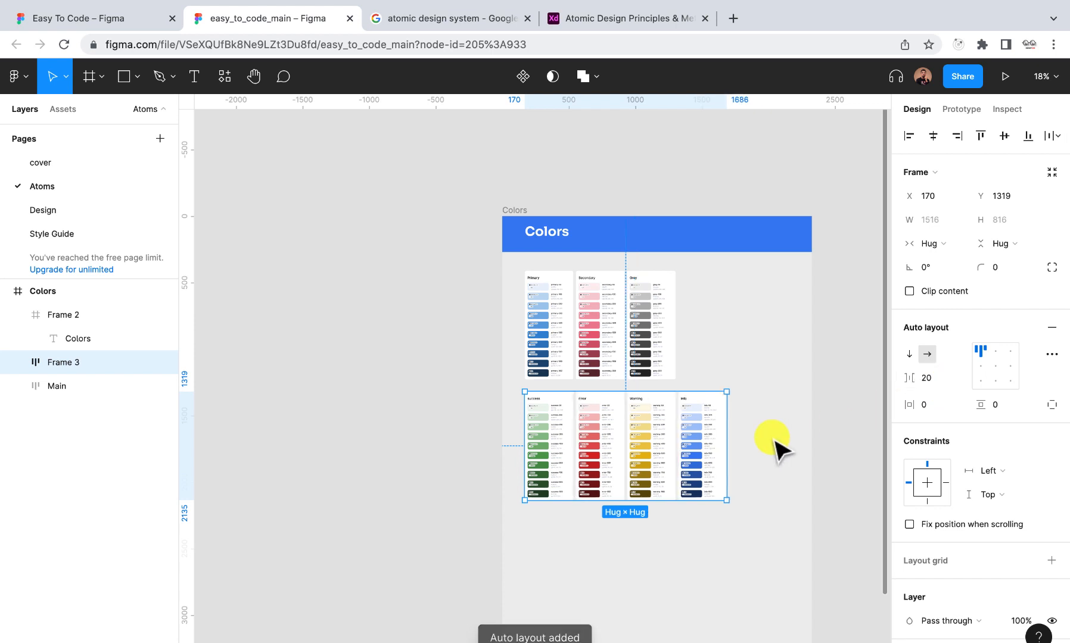
Rename the auto layout frame holding the success, Error, Warning and Info cards as "Documents"
{"action": "double_click", "coordinate": [64, 363]}
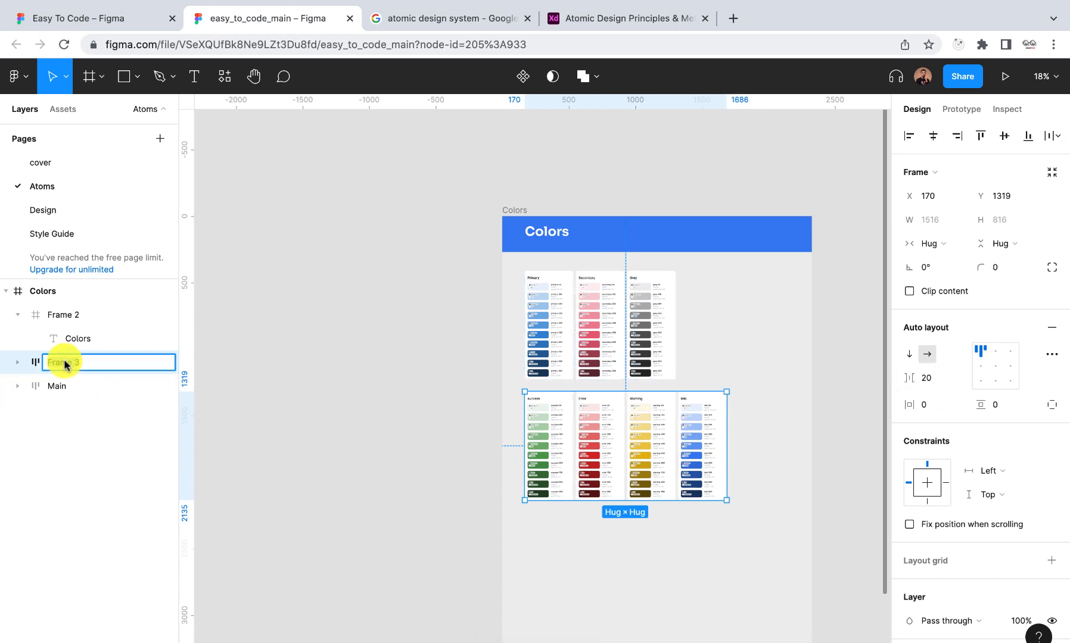
{"action": "type", "text": "Documents"}
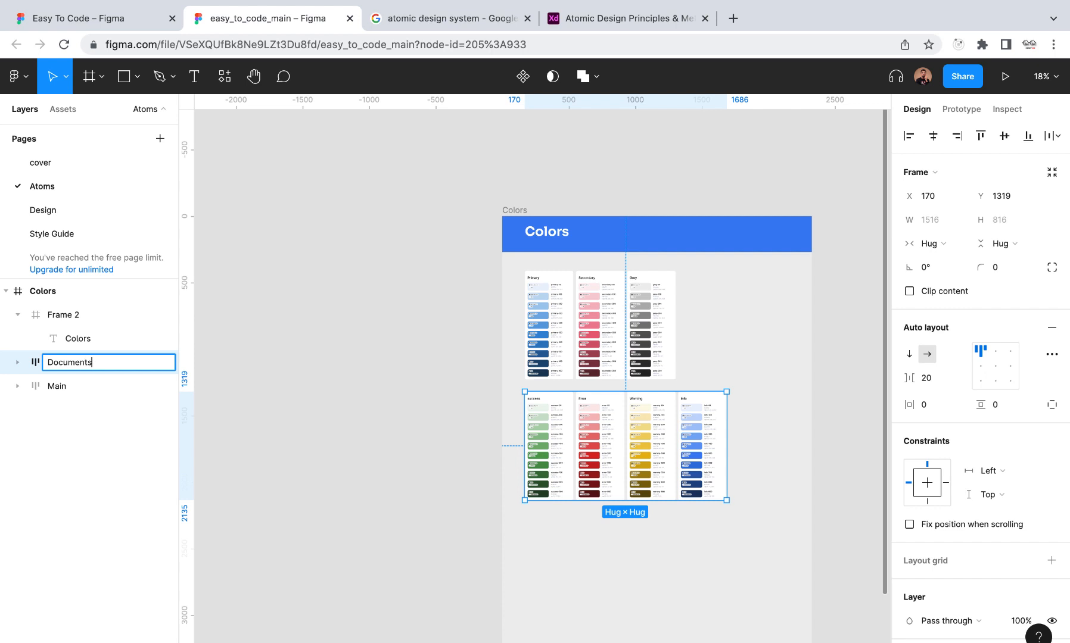
{"action": "left_click", "coordinate": [332, 427]}
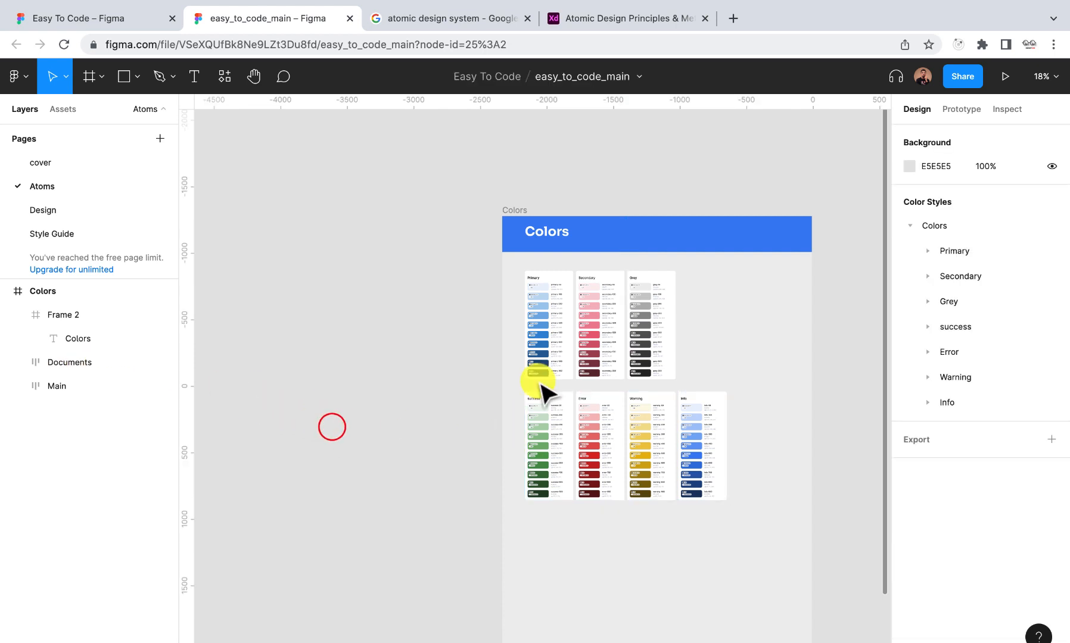
Move the Documents row up to Y 1247, close beneath the Main row
{"action": "left_click", "coordinate": [576, 425]}
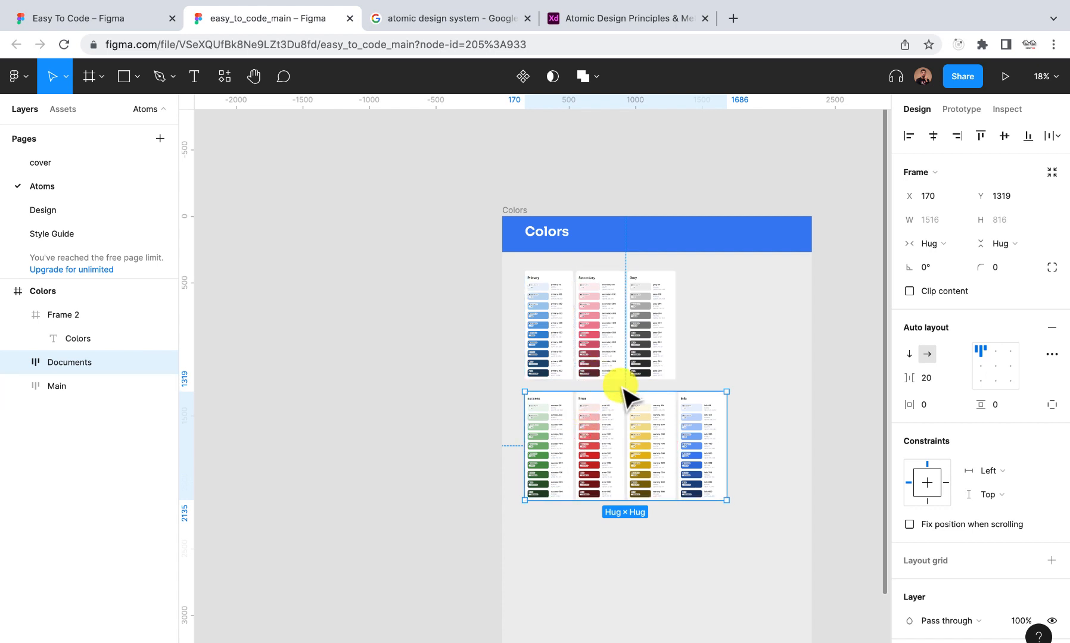
{"action": "left_click_drag", "start_coordinate": [623, 394], "coordinate": [620, 385]}
{"action": "scroll", "coordinate": [620, 385], "scroll_direction": "up", "scroll_amount": 5}
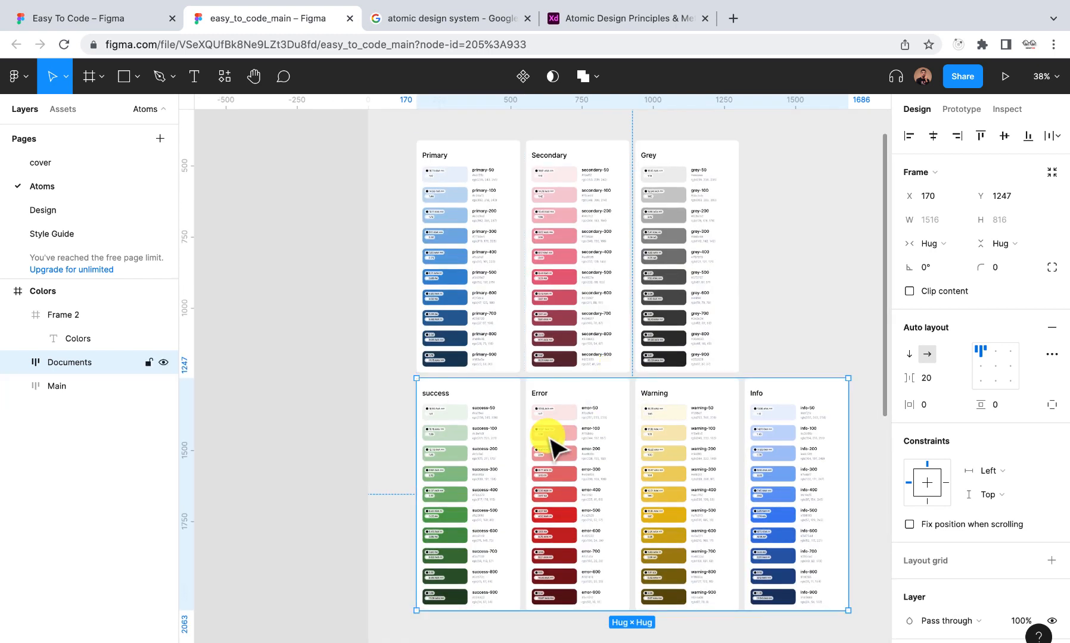
Shorten the Colors frame from its lower edge to a height of about 2283
{"action": "scroll", "coordinate": [548, 444], "scroll_direction": "down", "scroll_amount": 5}
{"action": "left_click", "coordinate": [418, 441]}
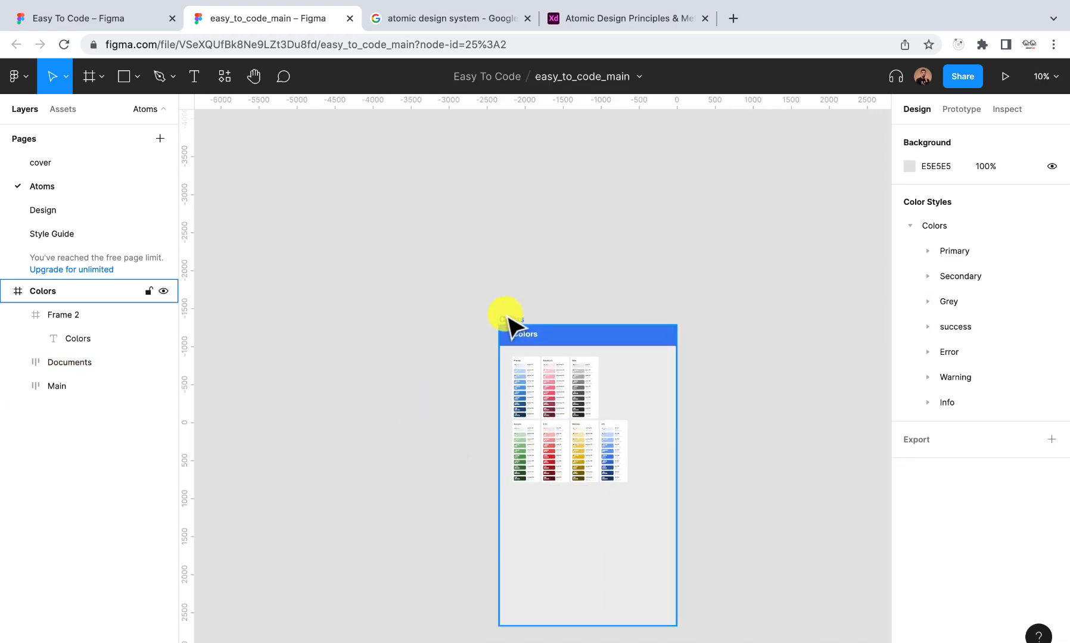
{"action": "left_click", "coordinate": [508, 320]}
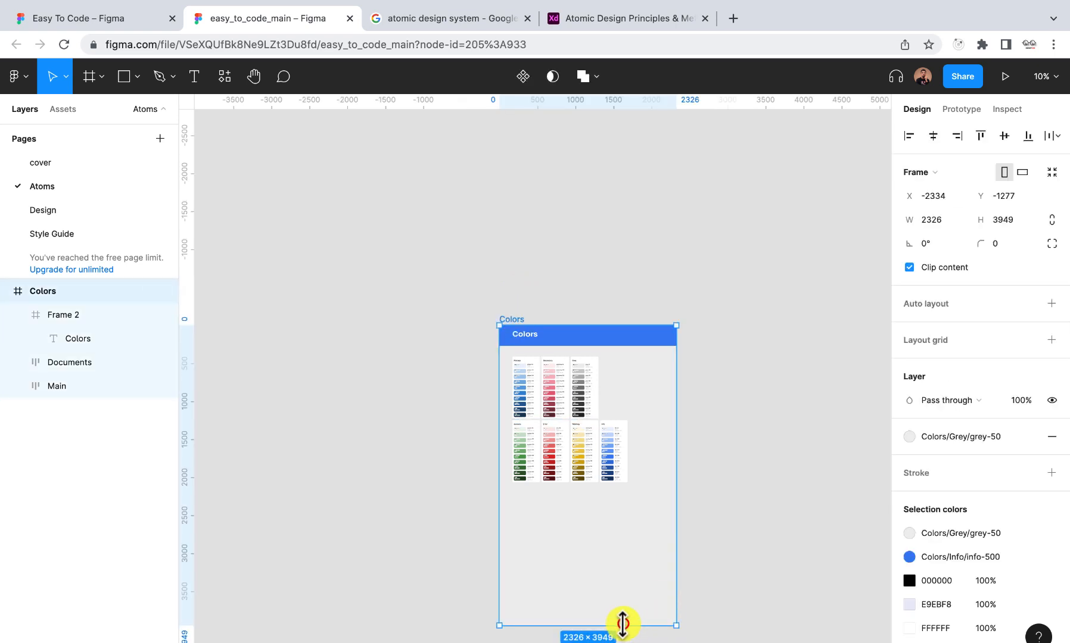
{"action": "left_click_drag", "start_coordinate": [622, 624], "coordinate": [623, 498]}
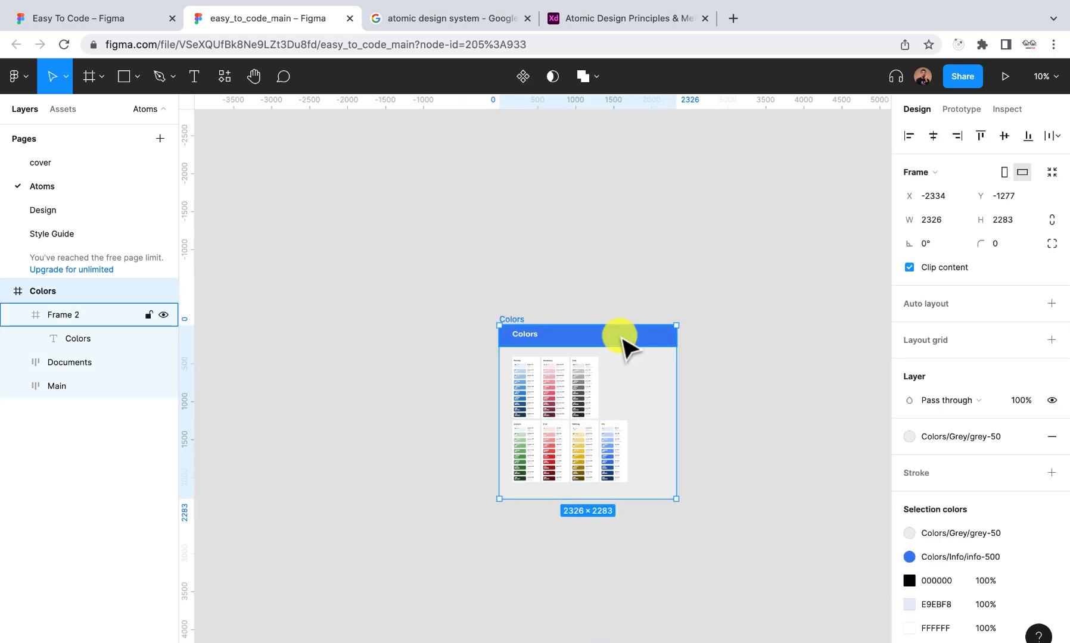
Rename the blue header frame inside the Colors frame as "Heading"
{"action": "left_click", "coordinate": [622, 340]}
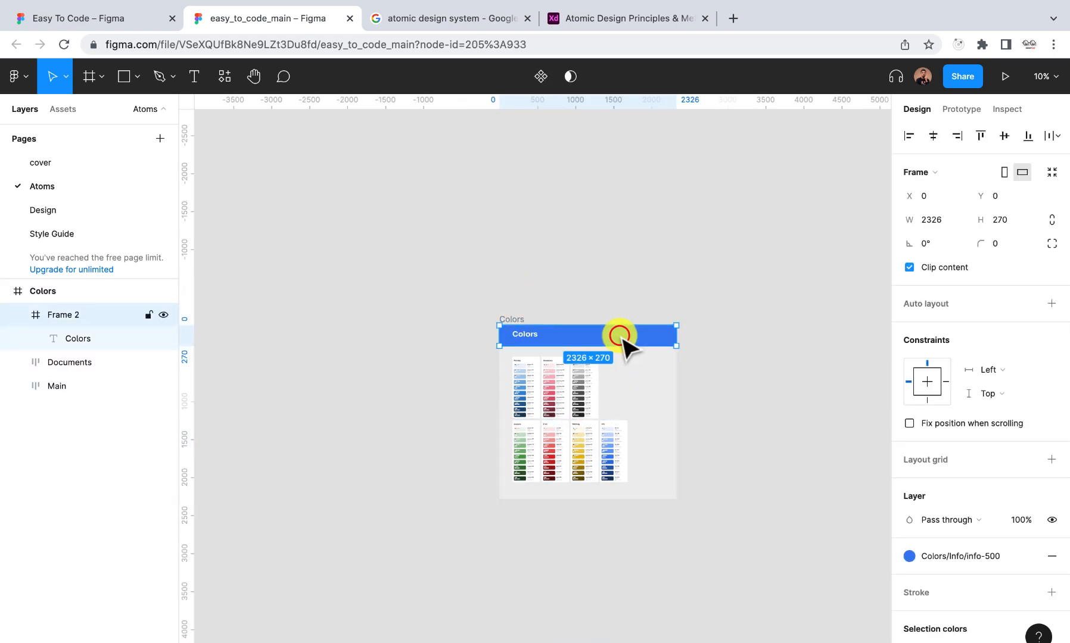
{"action": "double_click", "coordinate": [81, 316]}
{"action": "type", "text": "Heading"}
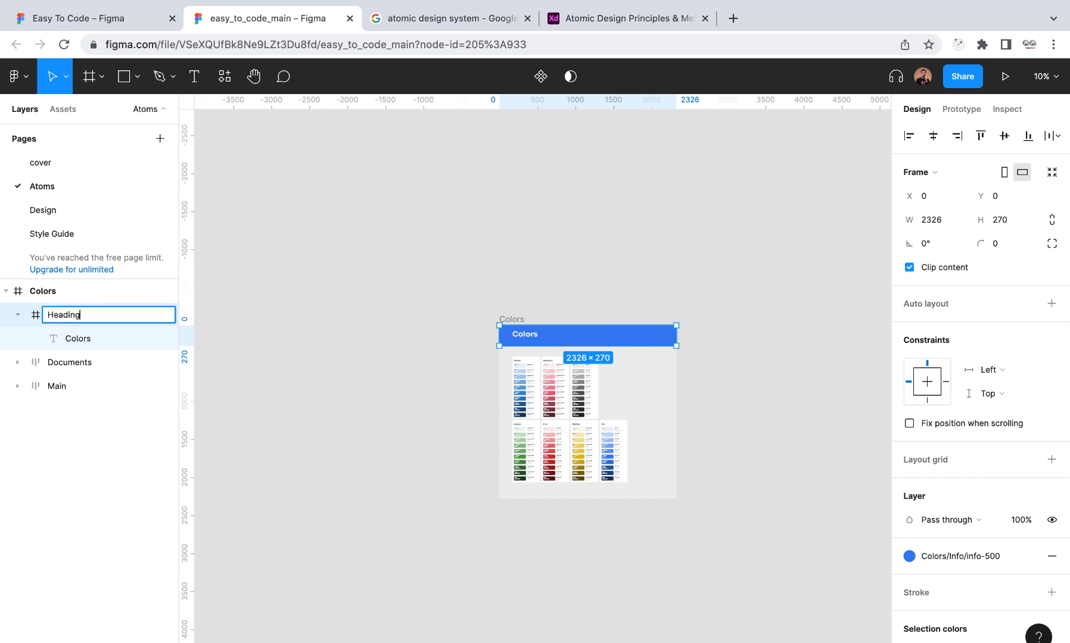
{"action": "key", "text": "Return"}
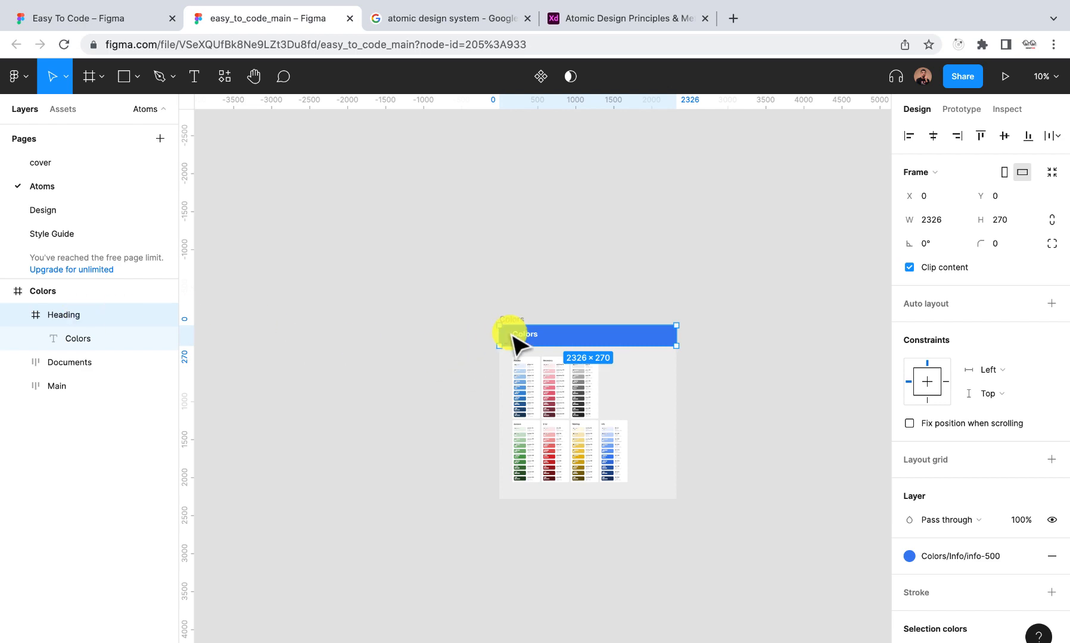
Examine the Colors header and the spacing between the cards in both palette rows
{"action": "scroll", "coordinate": [513, 334], "scroll_direction": "up", "scroll_amount": 3}
{"action": "scroll", "coordinate": [521, 344], "scroll_direction": "up", "scroll_amount": 3}
{"action": "scroll", "coordinate": [520, 351], "scroll_direction": "down", "scroll_amount": 5}
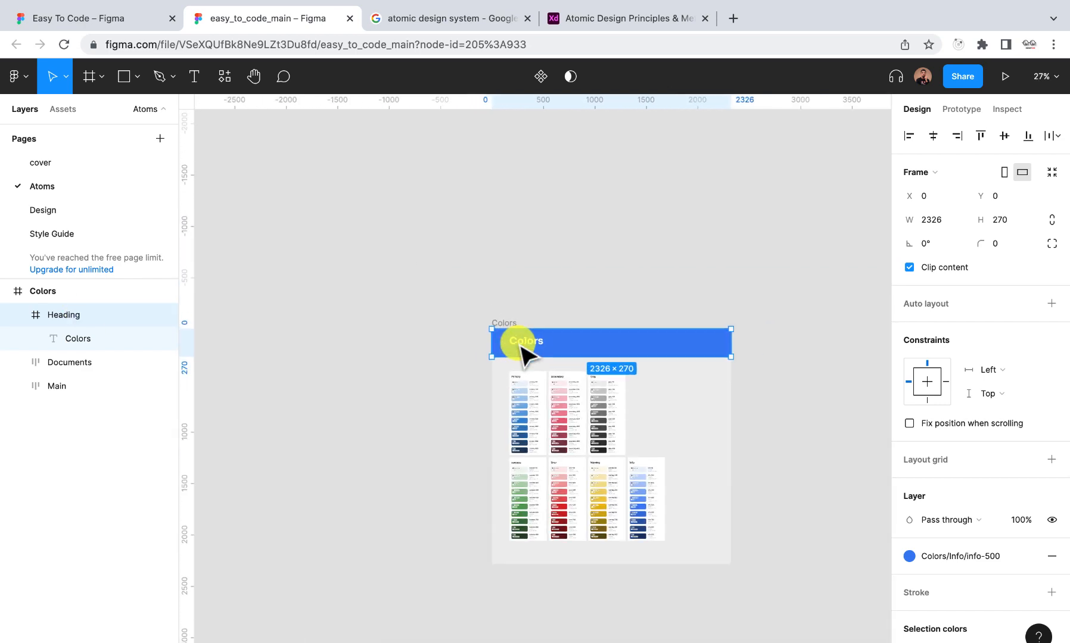
{"action": "left_click", "coordinate": [281, 346]}
{"action": "scroll", "coordinate": [406, 357], "scroll_direction": "up", "scroll_amount": 5}
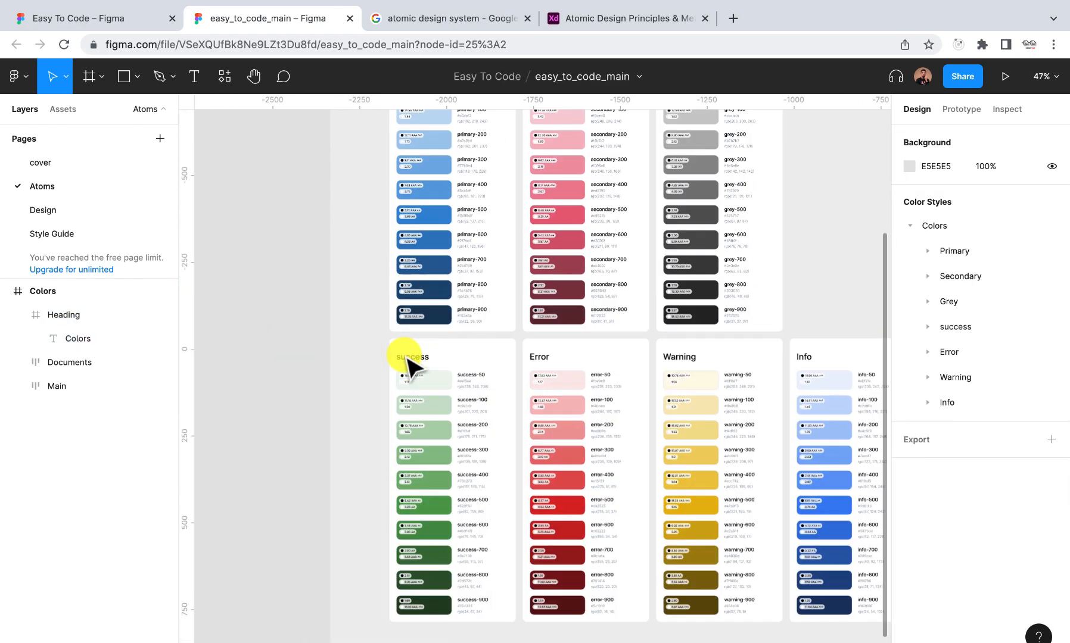
{"action": "scroll", "coordinate": [405, 357], "scroll_direction": "down", "scroll_amount": 3}
{"action": "scroll", "coordinate": [409, 364], "scroll_direction": "down", "scroll_amount": 3}
{"action": "scroll", "coordinate": [408, 362], "scroll_direction": "up", "scroll_amount": 5}
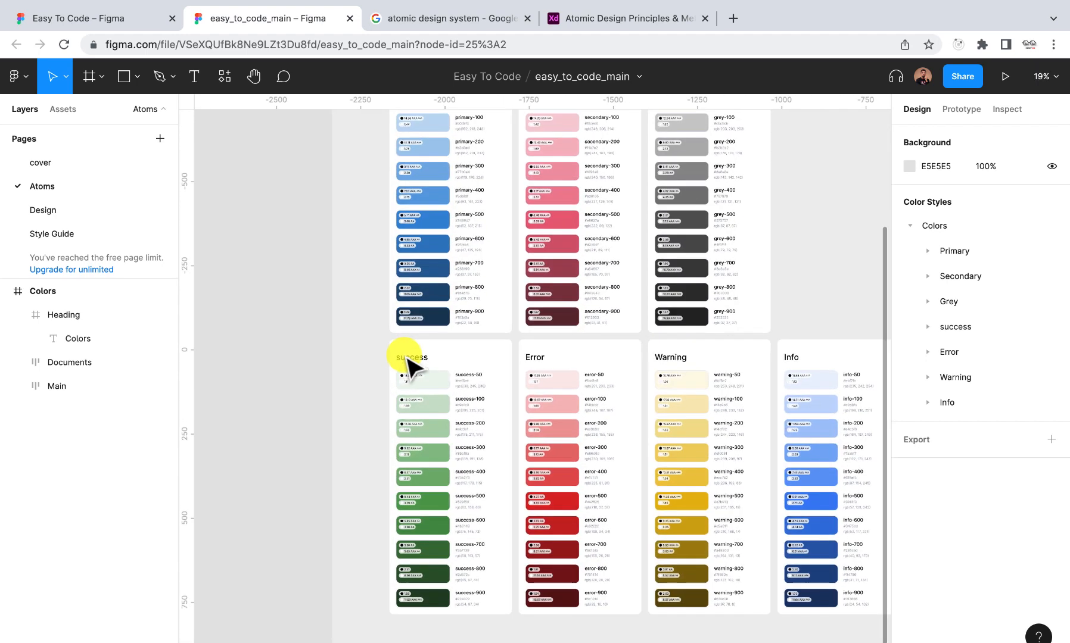
Examine the overall layout of the Colors frame with its header and both palette rows
{"action": "scroll", "coordinate": [411, 365], "scroll_direction": "down", "scroll_amount": 4}
{"action": "scroll", "coordinate": [405, 358], "scroll_direction": "right", "scroll_amount": 1}
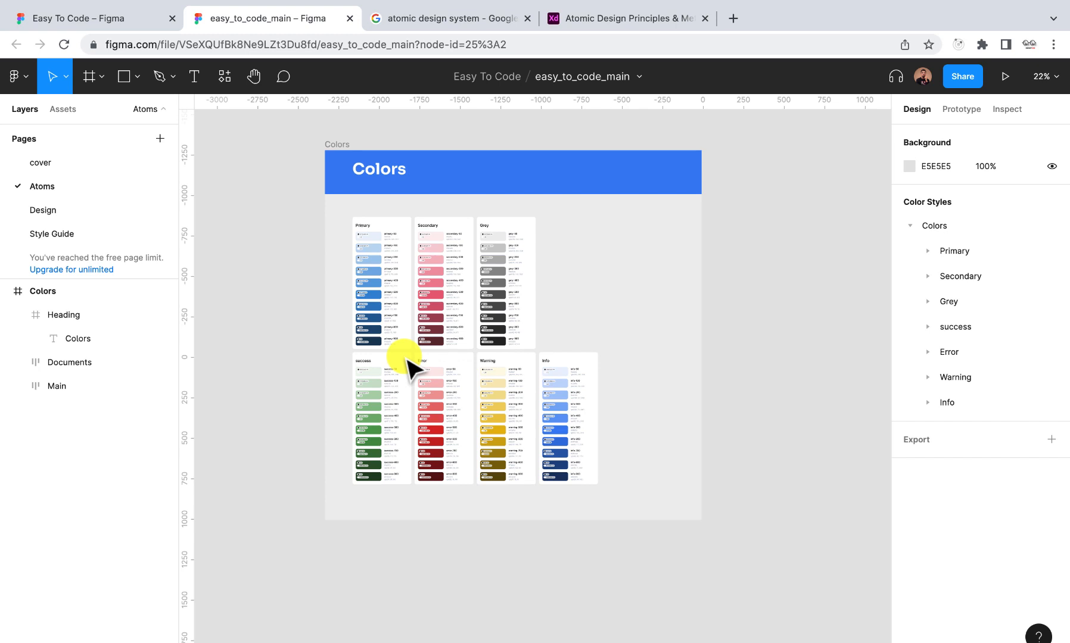
{"action": "scroll", "coordinate": [601, 382], "scroll_direction": "up", "scroll_amount": 3}
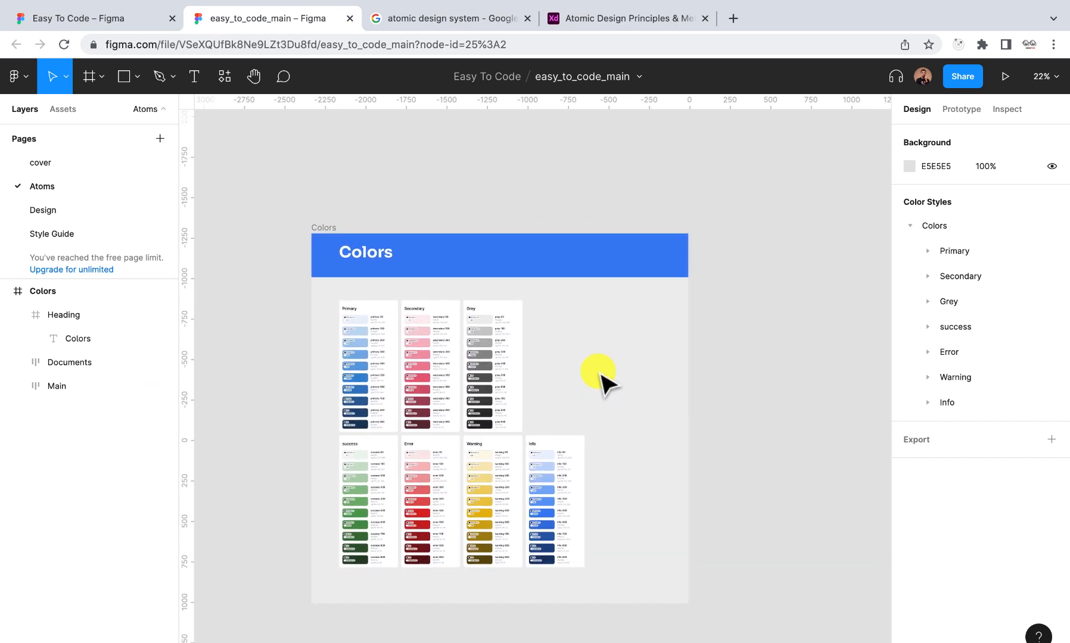
{"action": "scroll", "coordinate": [601, 382], "scroll_direction": "down", "scroll_amount": 1}
{"action": "scroll", "coordinate": [602, 382], "scroll_direction": "right", "scroll_amount": 1}
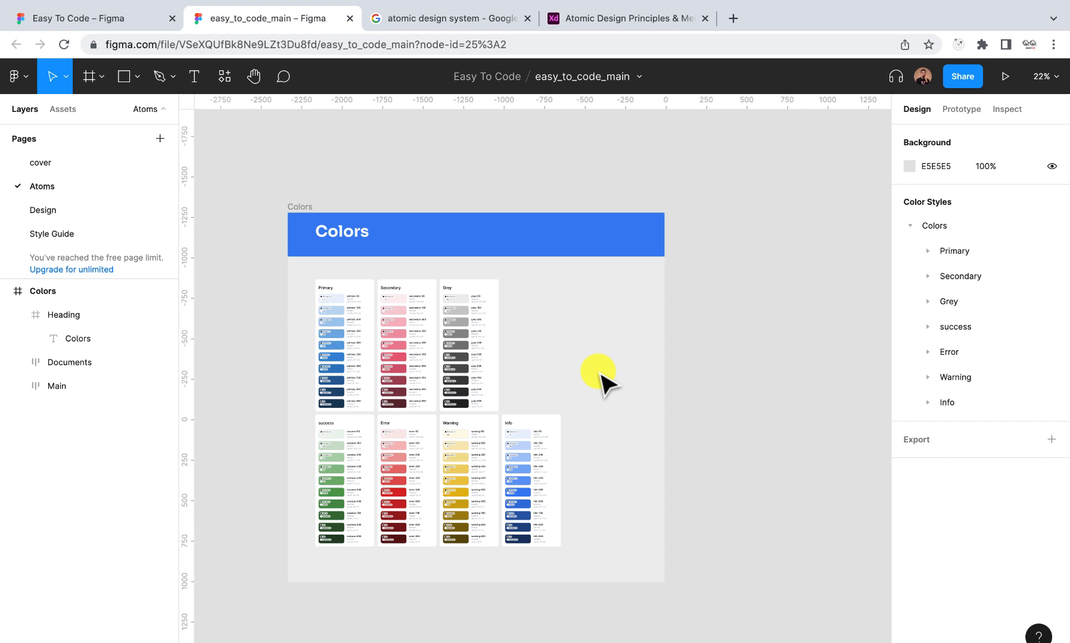
{"action": "scroll", "coordinate": [601, 381], "scroll_direction": "down", "scroll_amount": 3}
{"action": "scroll", "coordinate": [601, 382], "scroll_direction": "right", "scroll_amount": 5}
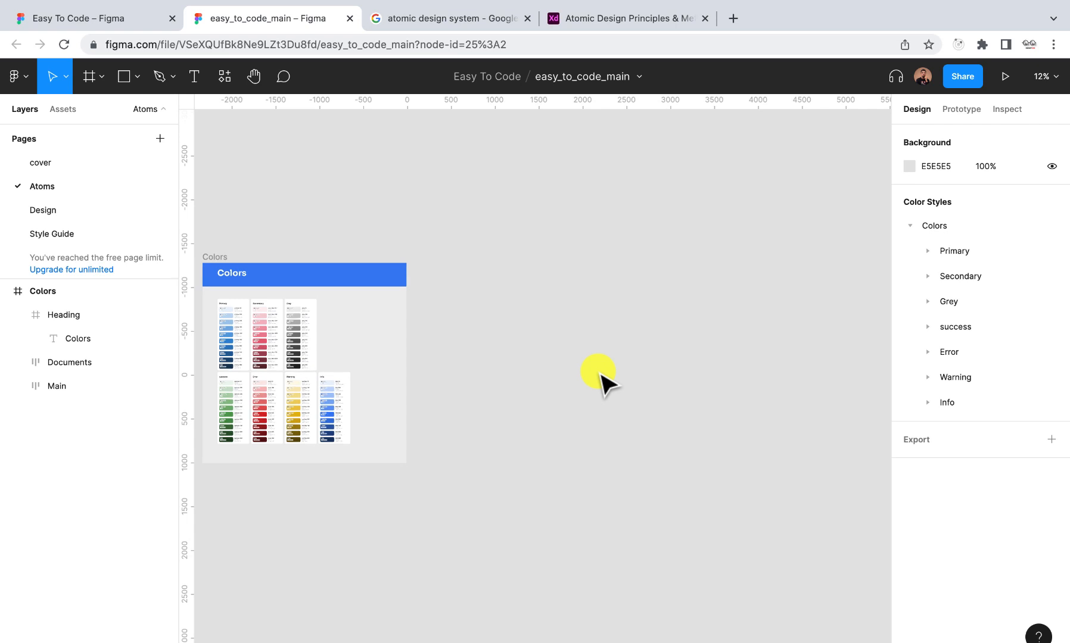
{"action": "scroll", "coordinate": [602, 382], "scroll_direction": "right", "scroll_amount": 1}
{"action": "scroll", "coordinate": [602, 381], "scroll_direction": "down", "scroll_amount": 1}
{"action": "scroll", "coordinate": [601, 382], "scroll_direction": "down", "scroll_amount": 1}
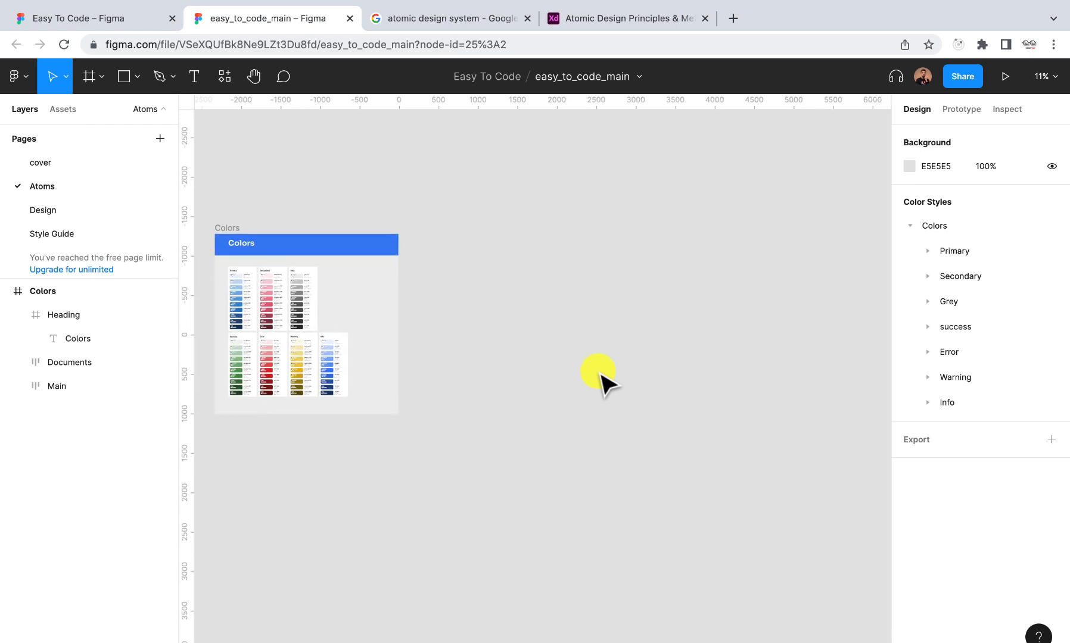
Run the StyleList – text and color styles plugin and move its window beside the Colors frame
{"action": "scroll", "coordinate": [600, 374], "scroll_direction": "down", "scroll_amount": 2}
{"action": "scroll", "coordinate": [599, 374], "scroll_direction": "left", "scroll_amount": 1}
{"action": "right_click", "coordinate": [538, 302]}
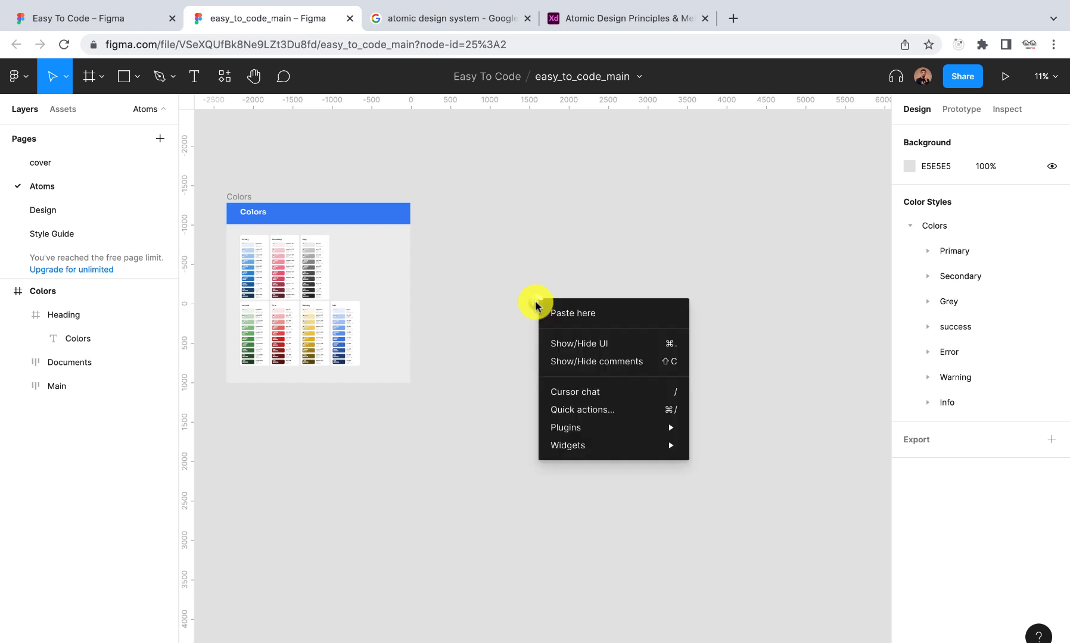
{"action": "mouse_move", "coordinate": [582, 428]}
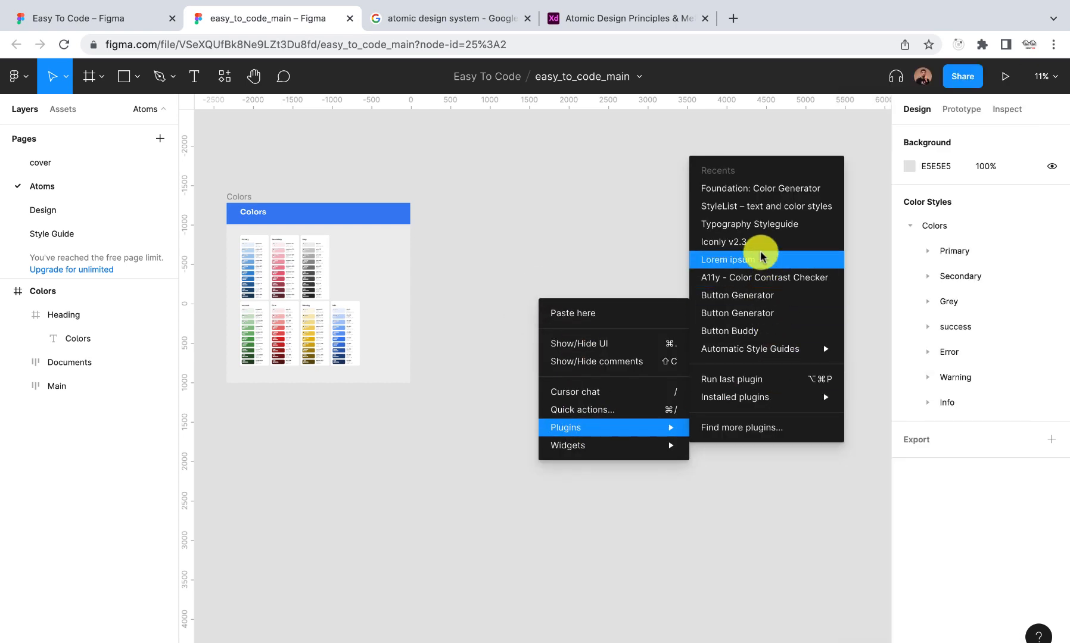
{"action": "left_click", "coordinate": [756, 209]}
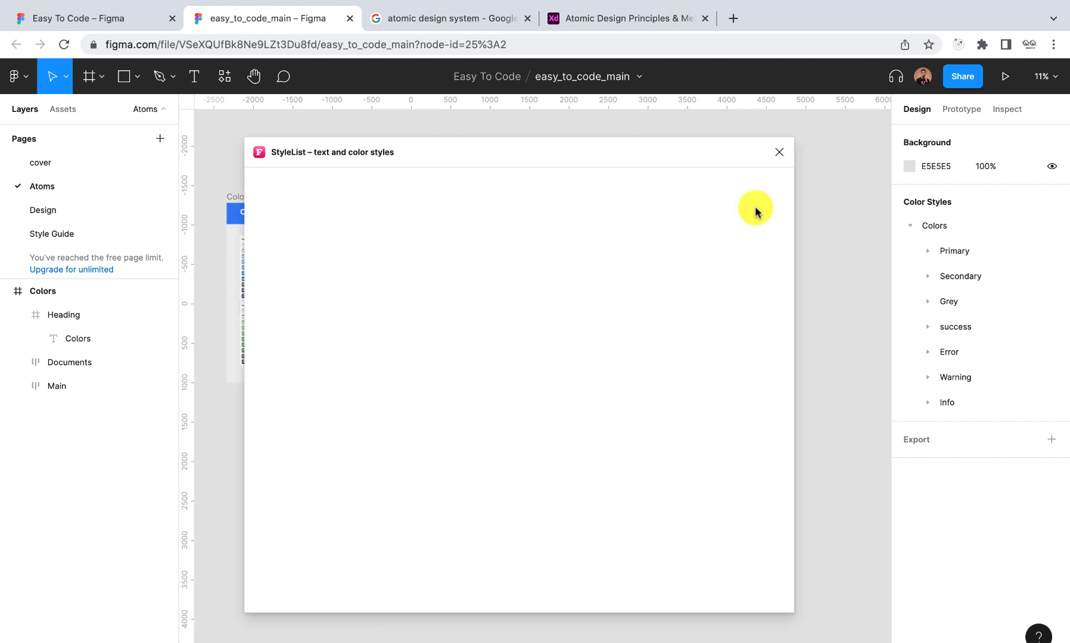
{"action": "left_click_drag", "start_coordinate": [627, 157], "coordinate": [812, 153]}
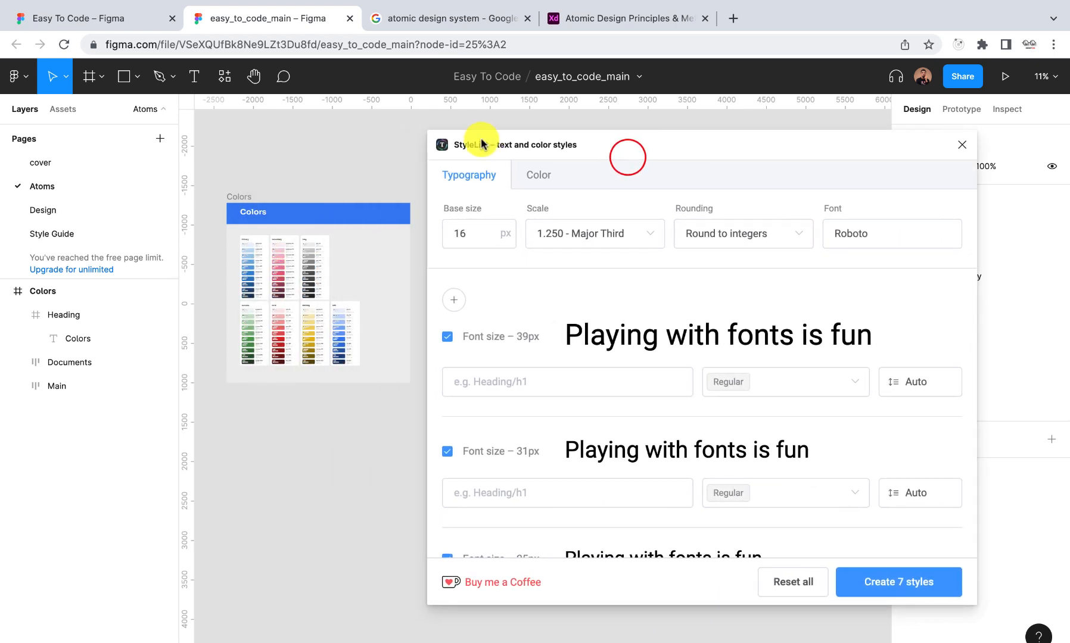
Look through StyleList's color settings, covering the general, saturation and brightness options of the Blue palette
{"action": "left_click", "coordinate": [554, 176]}
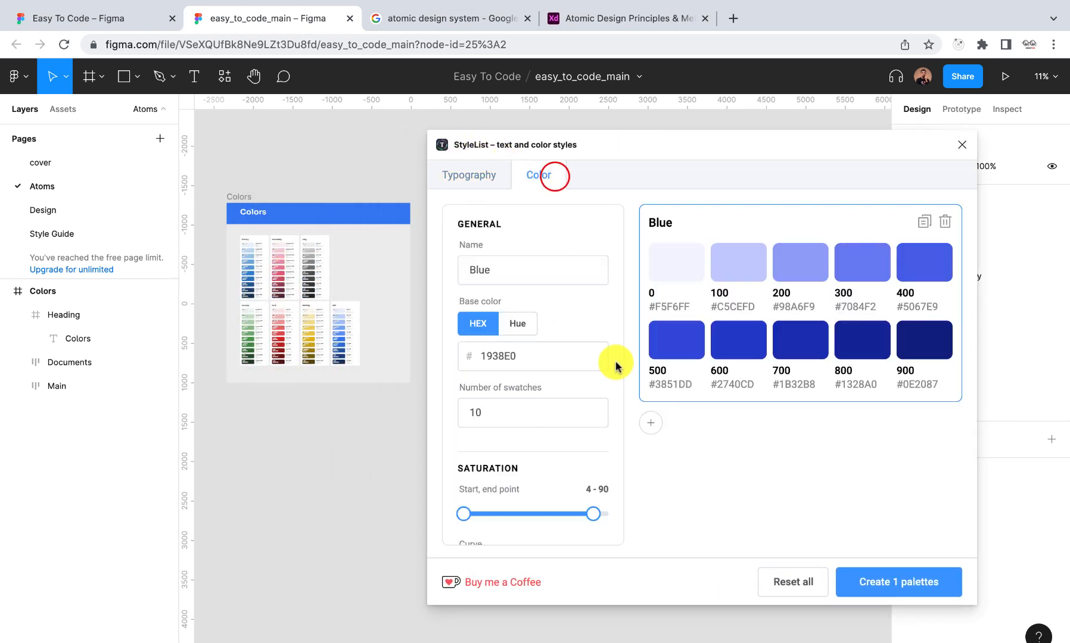
{"action": "scroll", "coordinate": [598, 398], "scroll_direction": "down", "scroll_amount": 2}
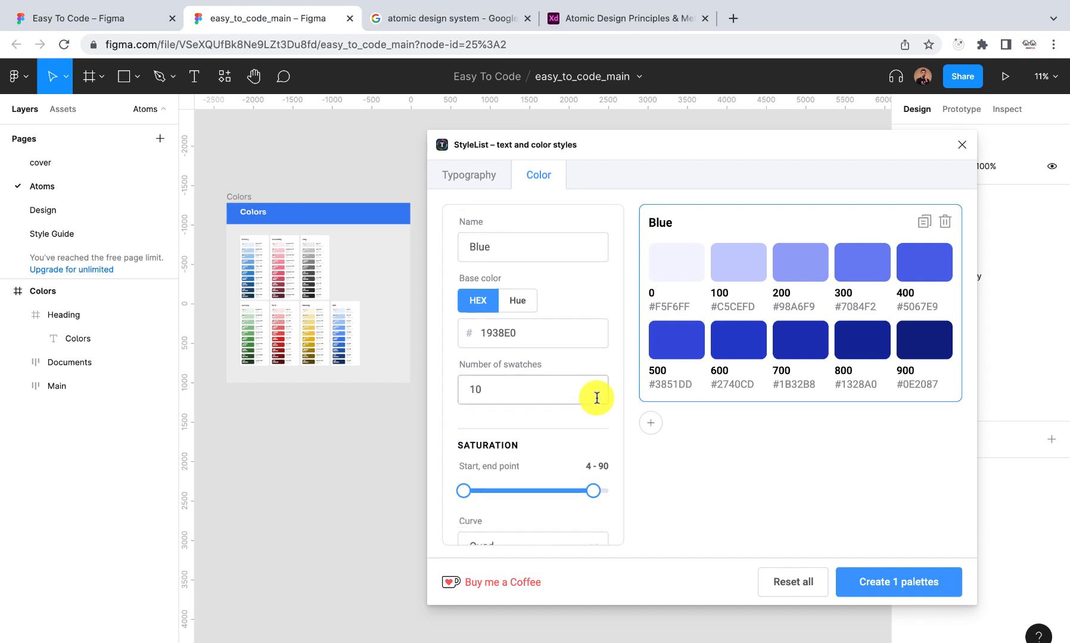
{"action": "scroll", "coordinate": [597, 401], "scroll_direction": "down", "scroll_amount": 8}
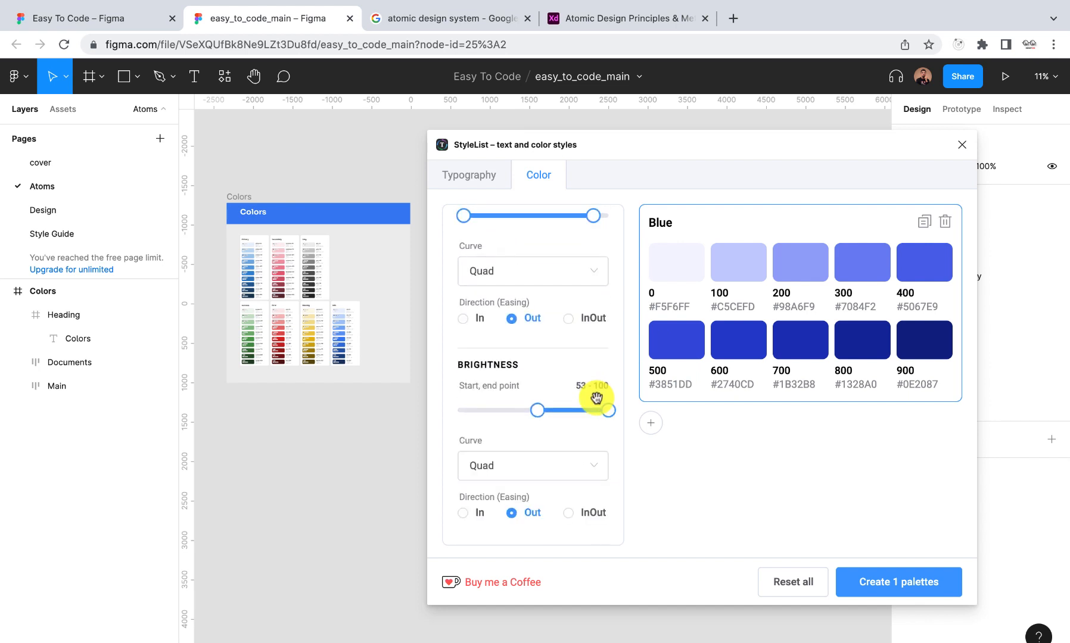
{"action": "scroll", "coordinate": [596, 398], "scroll_direction": "up", "scroll_amount": 10}
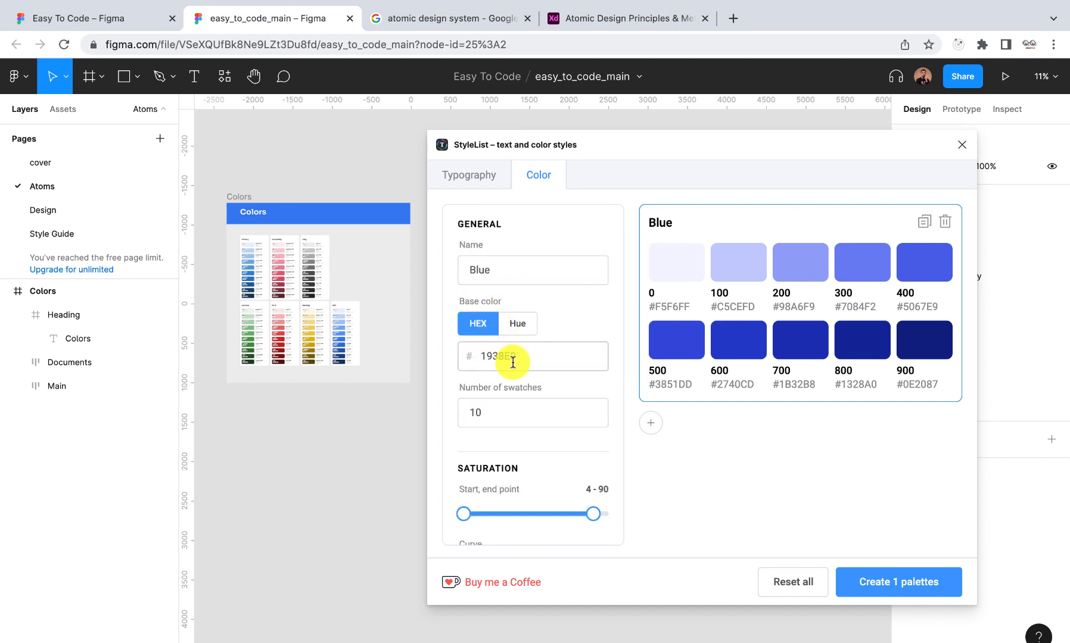
Set the Blue palette's HEX base color to 575757 and review its saturation and brightness settings
{"action": "left_click_drag", "start_coordinate": [512, 361], "coordinate": [487, 358]}
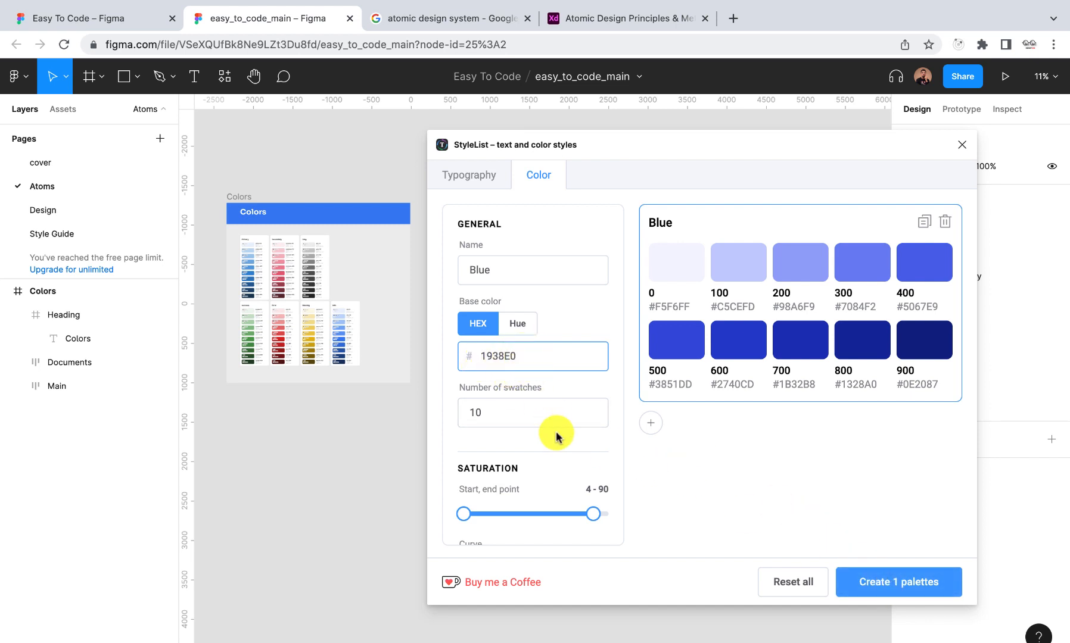
{"action": "scroll", "coordinate": [556, 437], "scroll_direction": "down", "scroll_amount": 2}
{"action": "left_click", "coordinate": [483, 276]}
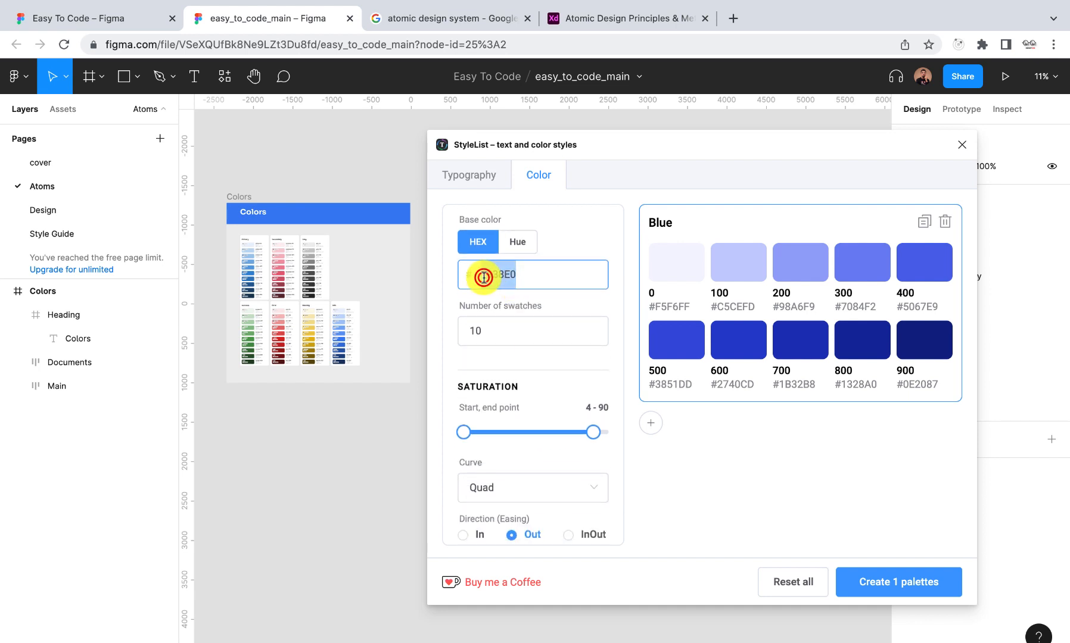
{"action": "double_click", "coordinate": [509, 277]}
{"action": "scroll", "coordinate": [508, 277], "scroll_direction": "up", "scroll_amount": 2}
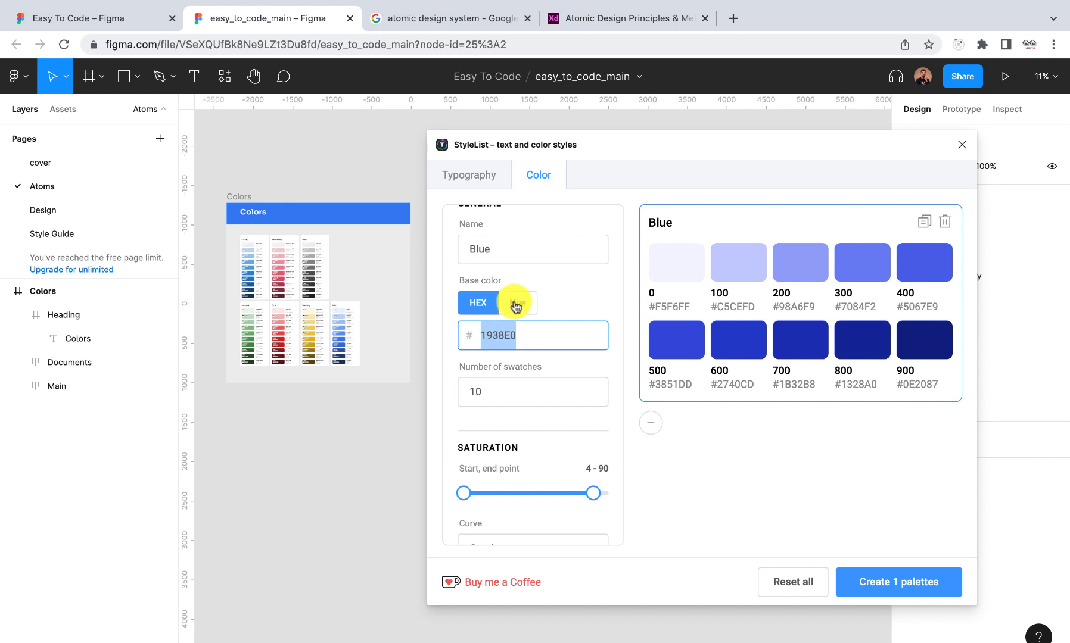
{"action": "left_click", "coordinate": [516, 304]}
{"action": "left_click", "coordinate": [477, 302]}
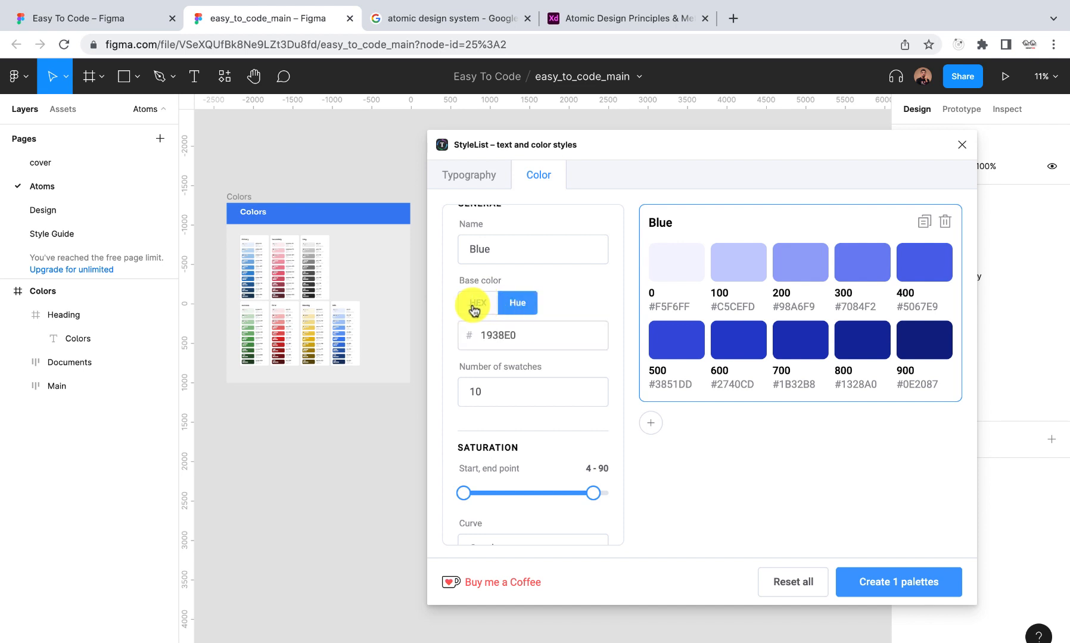
{"action": "double_click", "coordinate": [514, 335]}
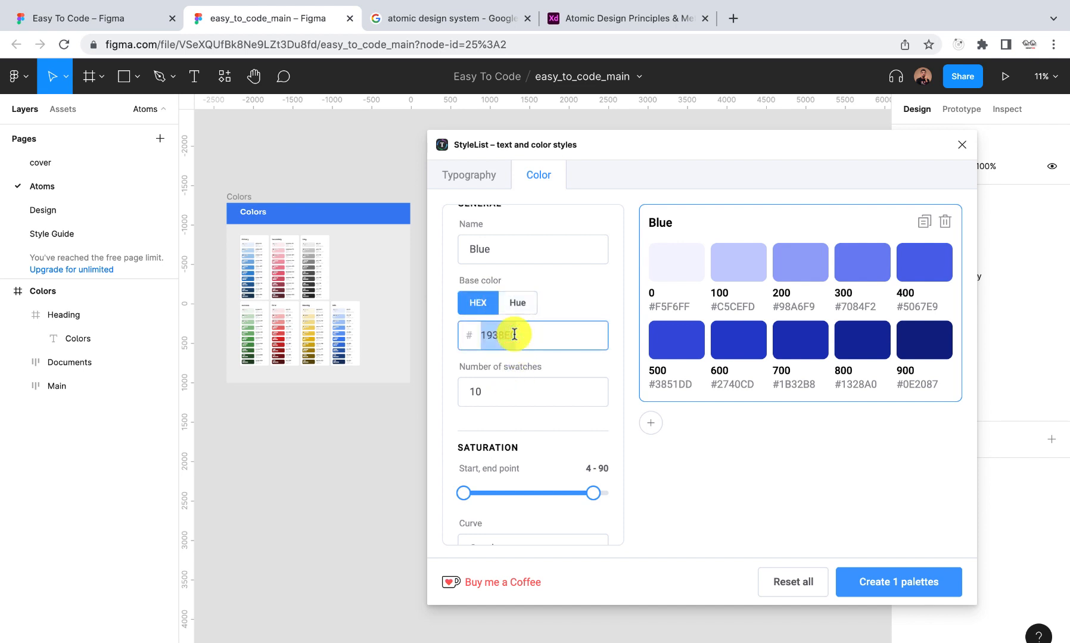
{"action": "type", "text": "575757"}
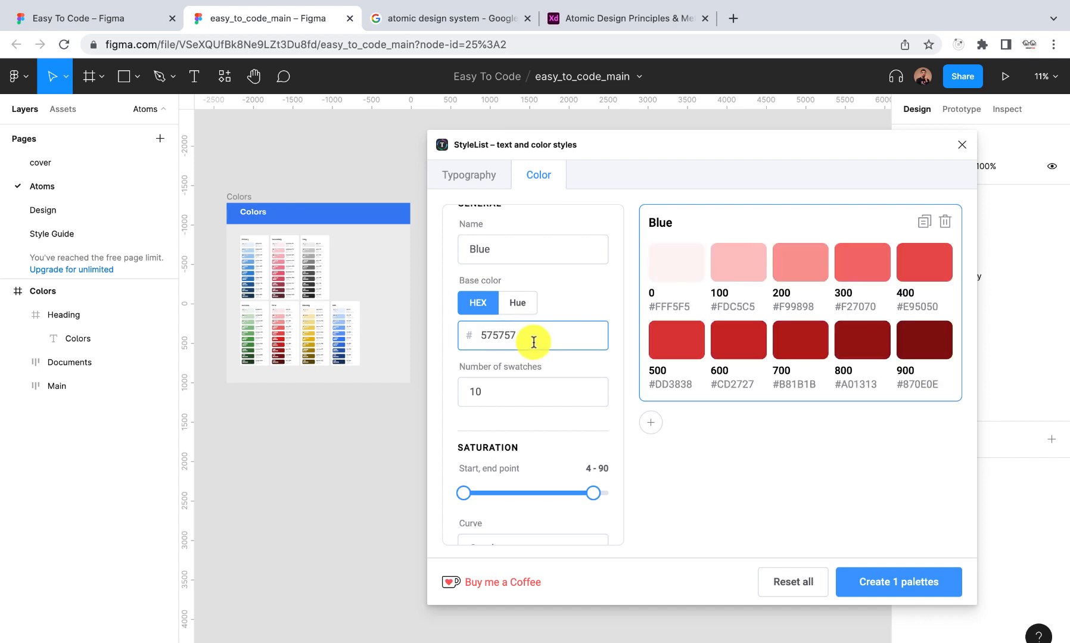
{"action": "left_click", "coordinate": [577, 301]}
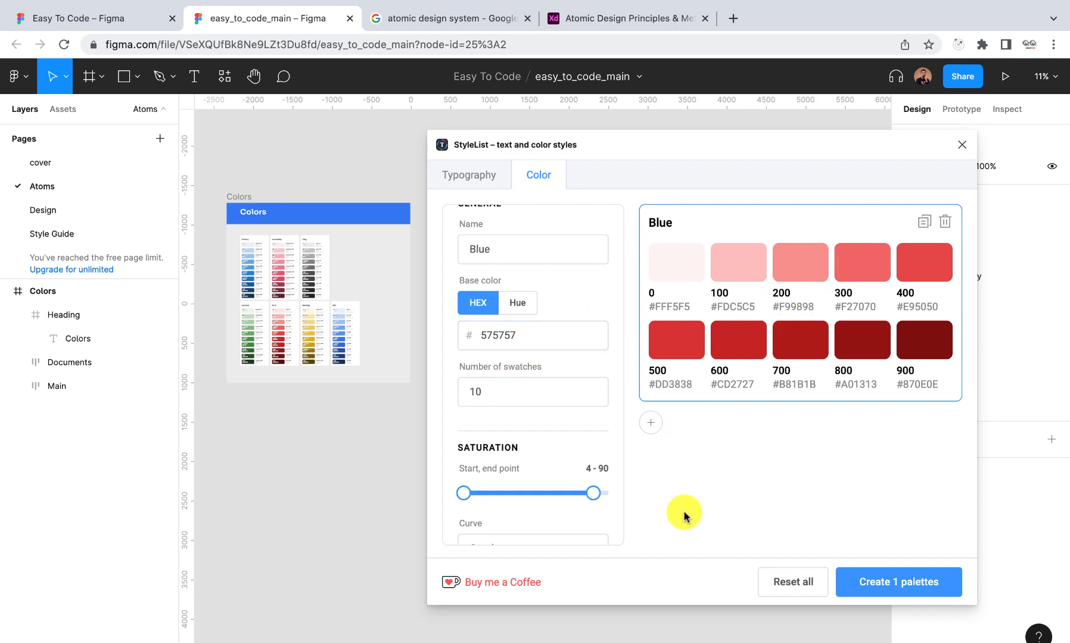
{"action": "scroll", "coordinate": [534, 486], "scroll_direction": "down", "scroll_amount": 1}
{"action": "scroll", "coordinate": [535, 485], "scroll_direction": "down", "scroll_amount": 4}
{"action": "scroll", "coordinate": [536, 482], "scroll_direction": "up", "scroll_amount": 6}
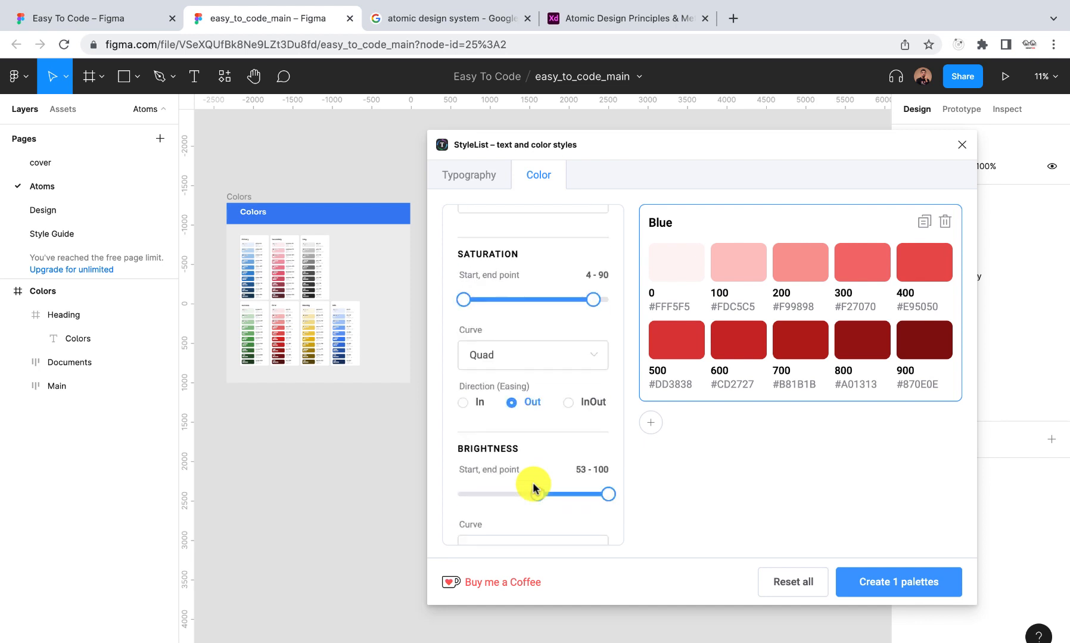
Examine StyleList's typography settings, including the available scale ratios and the sample text at each font size
{"action": "left_click", "coordinate": [474, 187]}
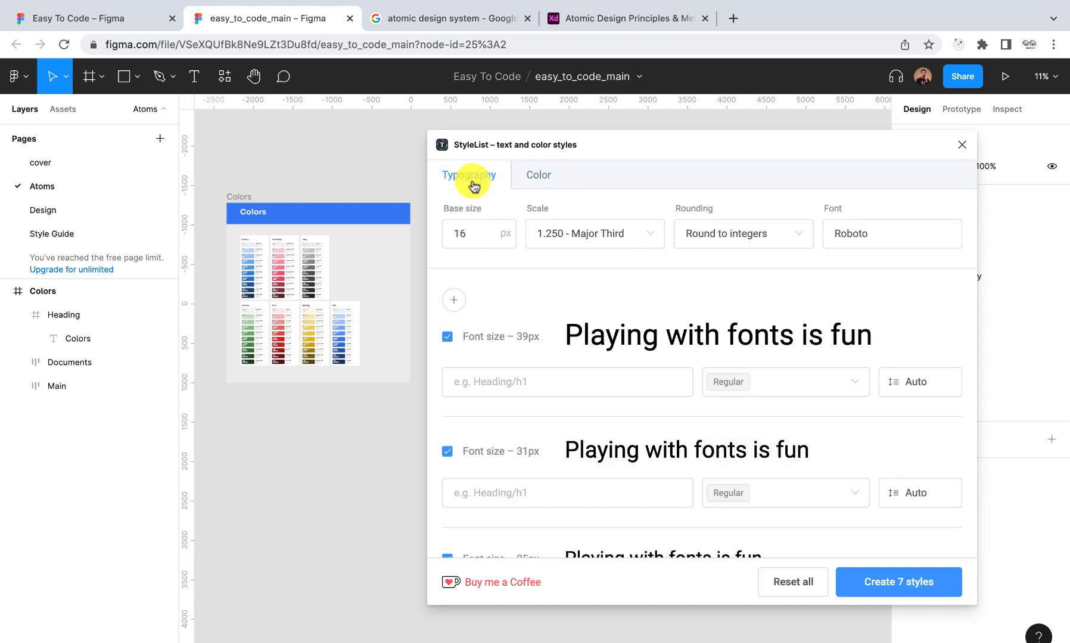
{"action": "scroll", "coordinate": [593, 341], "scroll_direction": "down", "scroll_amount": 3}
{"action": "scroll", "coordinate": [586, 305], "scroll_direction": "up", "scroll_amount": 4}
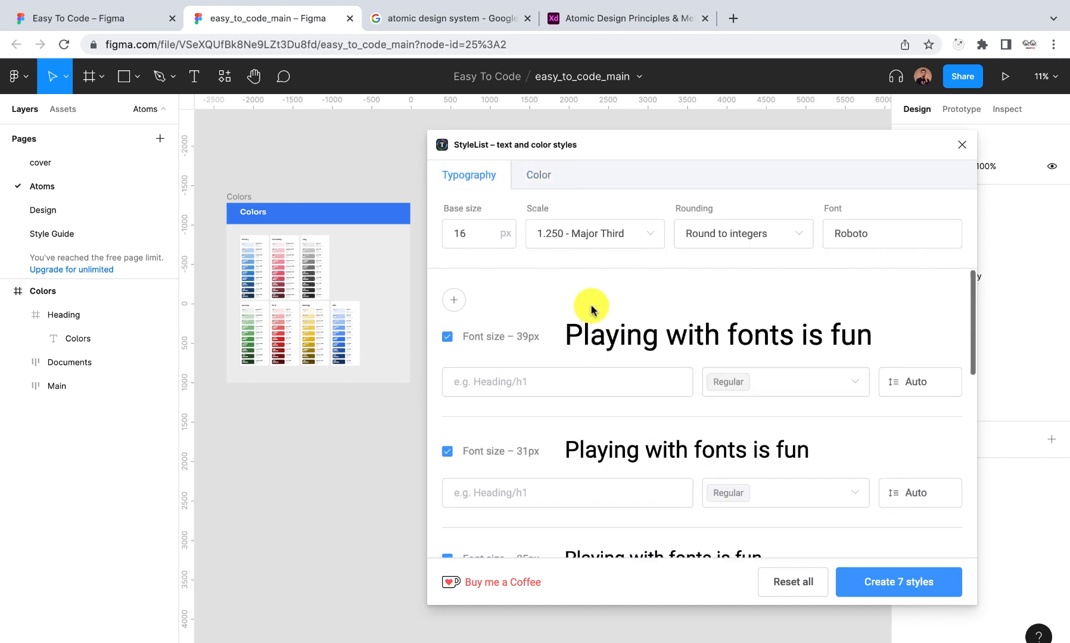
{"action": "left_click", "coordinate": [651, 235]}
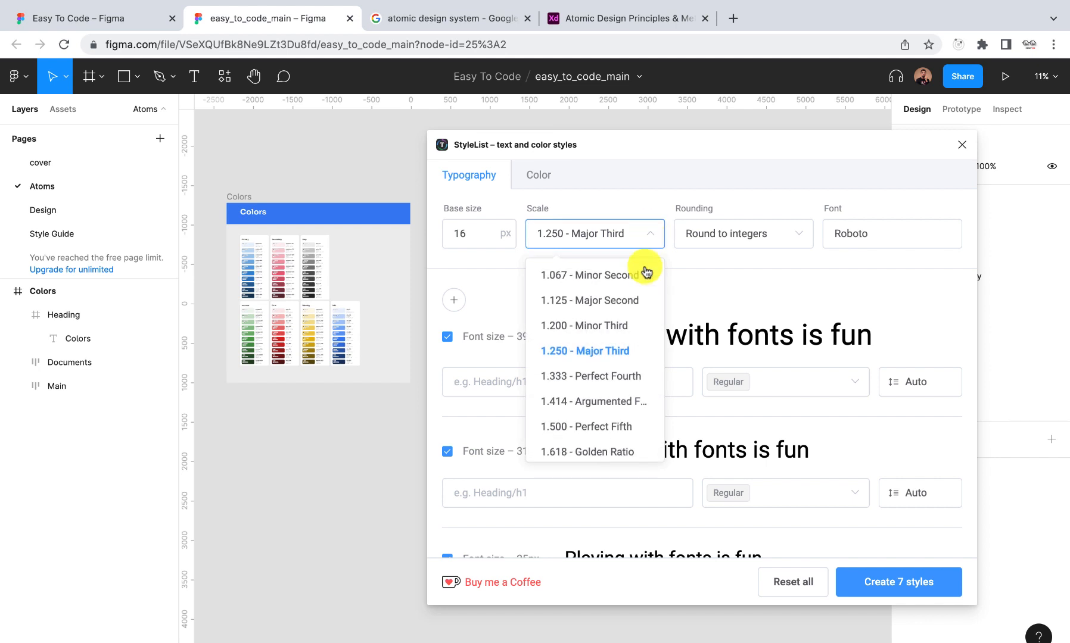
{"action": "left_click", "coordinate": [718, 311]}
{"action": "scroll", "coordinate": [588, 410], "scroll_direction": "down", "scroll_amount": 1}
{"action": "scroll", "coordinate": [589, 410], "scroll_direction": "down", "scroll_amount": 8}
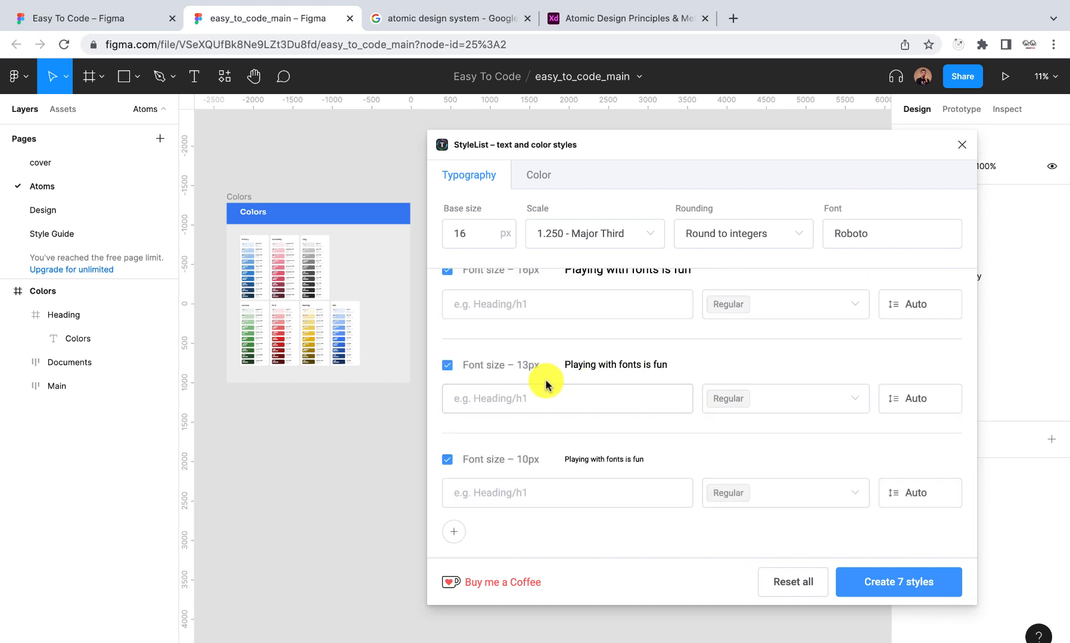
{"action": "scroll", "coordinate": [543, 456], "scroll_direction": "up", "scroll_amount": 1}
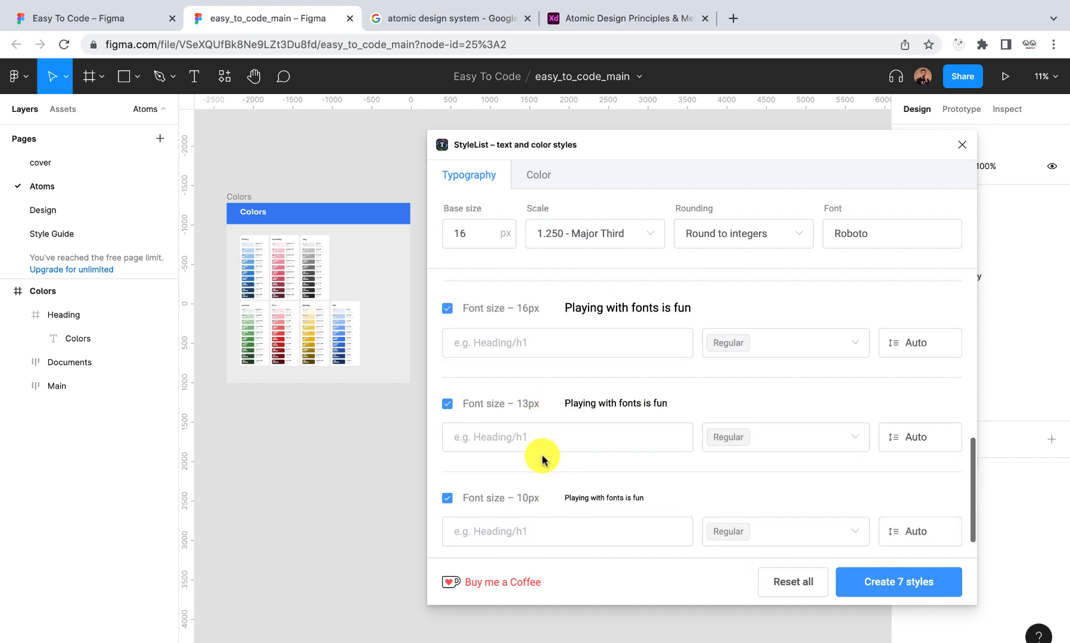
{"action": "scroll", "coordinate": [539, 410], "scroll_direction": "up", "scroll_amount": 2}
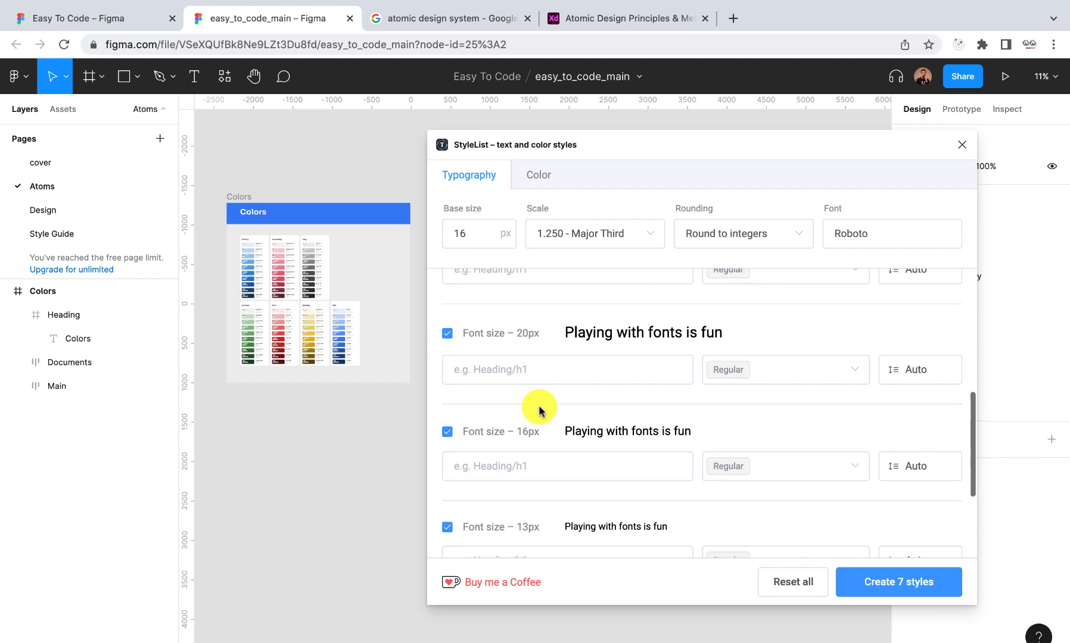
{"action": "scroll", "coordinate": [539, 410], "scroll_direction": "down", "scroll_amount": 3}
{"action": "scroll", "coordinate": [539, 410], "scroll_direction": "up", "scroll_amount": 4}
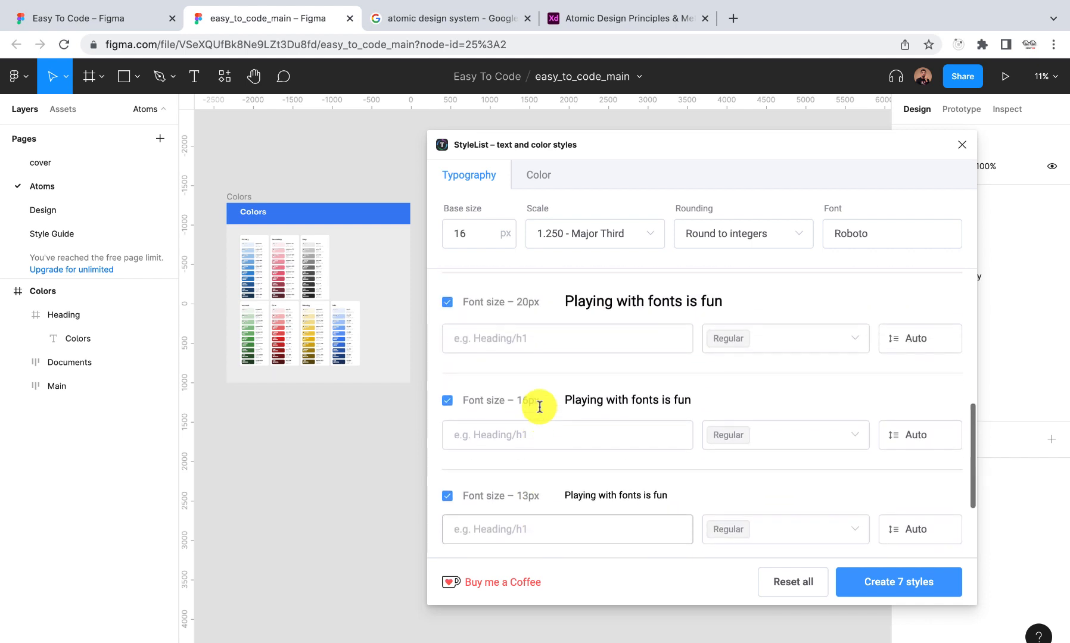
{"action": "scroll", "coordinate": [539, 410], "scroll_direction": "up", "scroll_amount": 2}
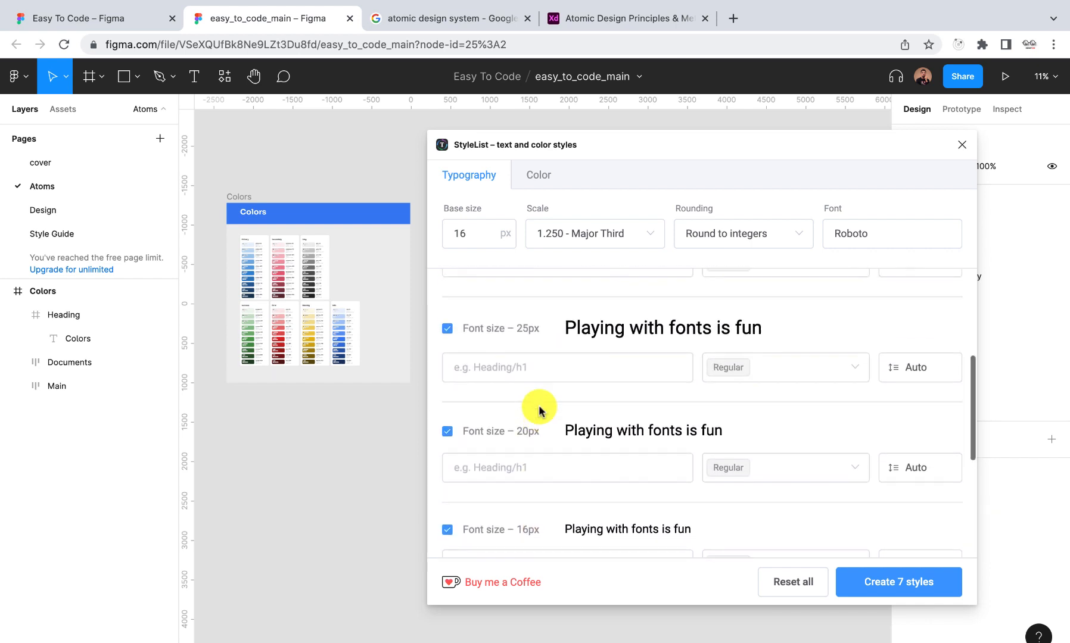
Set the typography scale to 1.125 - Major Second and review the base size and listed font sizes
{"action": "left_click", "coordinate": [640, 241]}
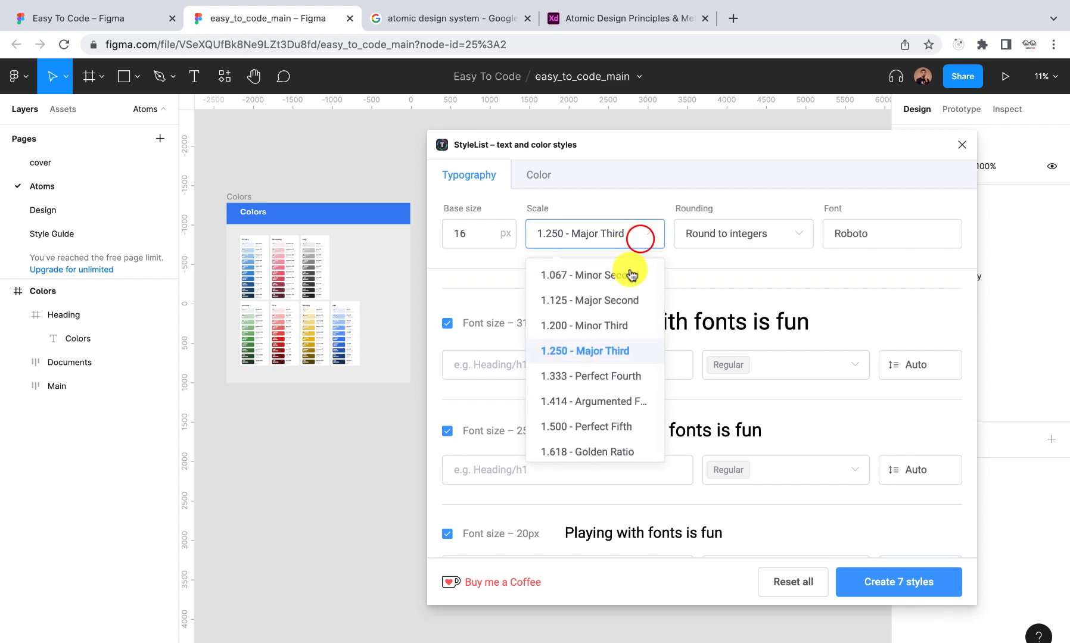
{"action": "left_click", "coordinate": [620, 305]}
{"action": "scroll", "coordinate": [581, 435], "scroll_direction": "down", "scroll_amount": 3}
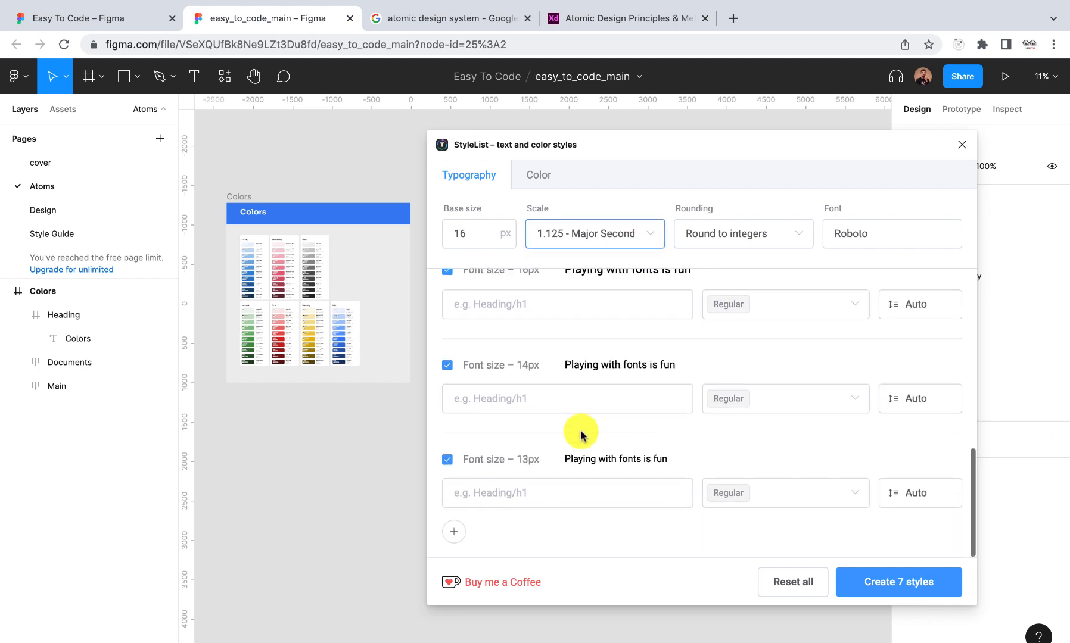
{"action": "scroll", "coordinate": [579, 431], "scroll_direction": "down", "scroll_amount": 2}
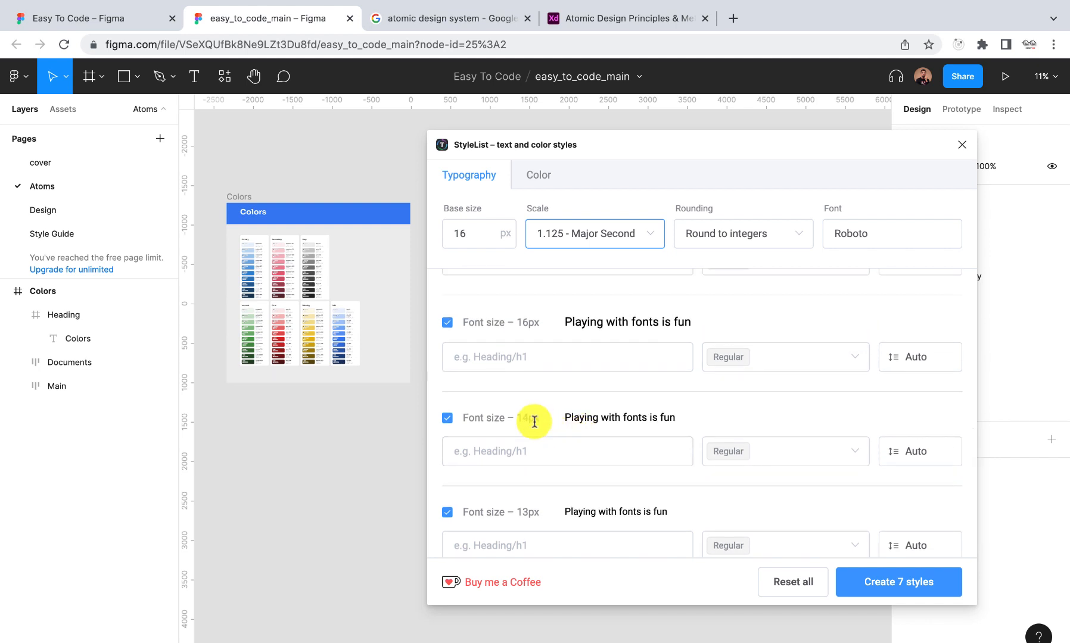
{"action": "double_click", "coordinate": [481, 243]}
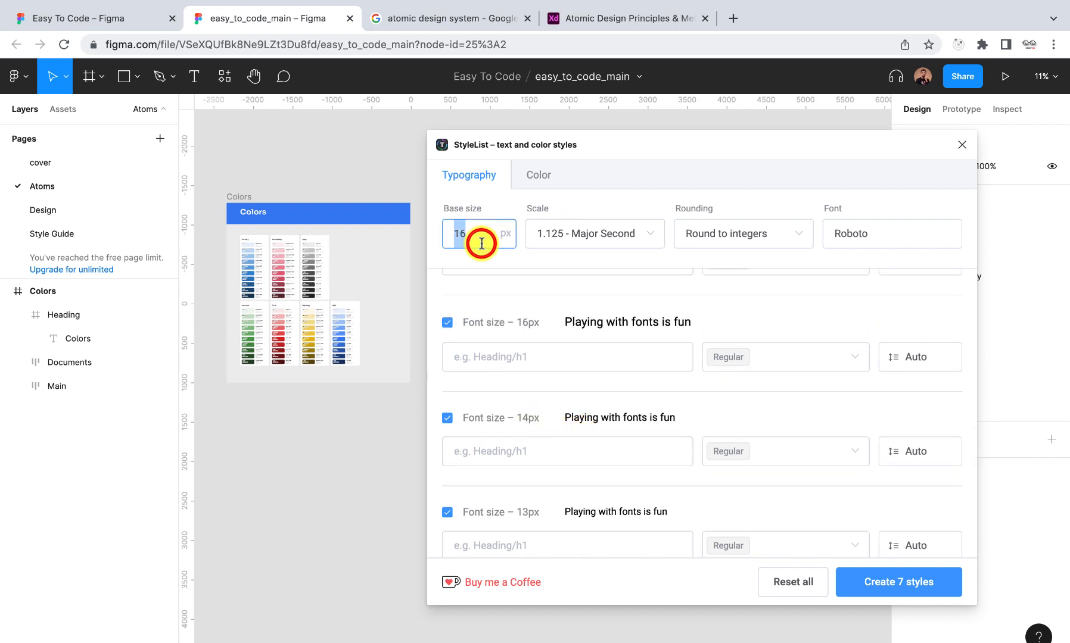
{"action": "left_click", "coordinate": [543, 417]}
{"action": "scroll", "coordinate": [542, 411], "scroll_direction": "up", "scroll_amount": 1}
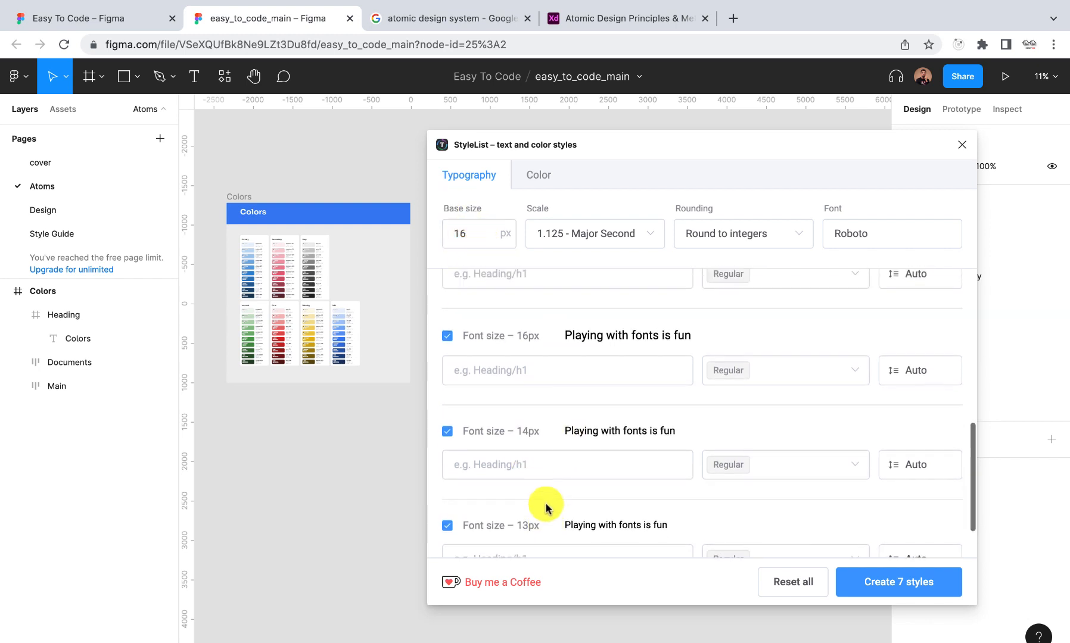
{"action": "scroll", "coordinate": [539, 477], "scroll_direction": "up", "scroll_amount": 1}
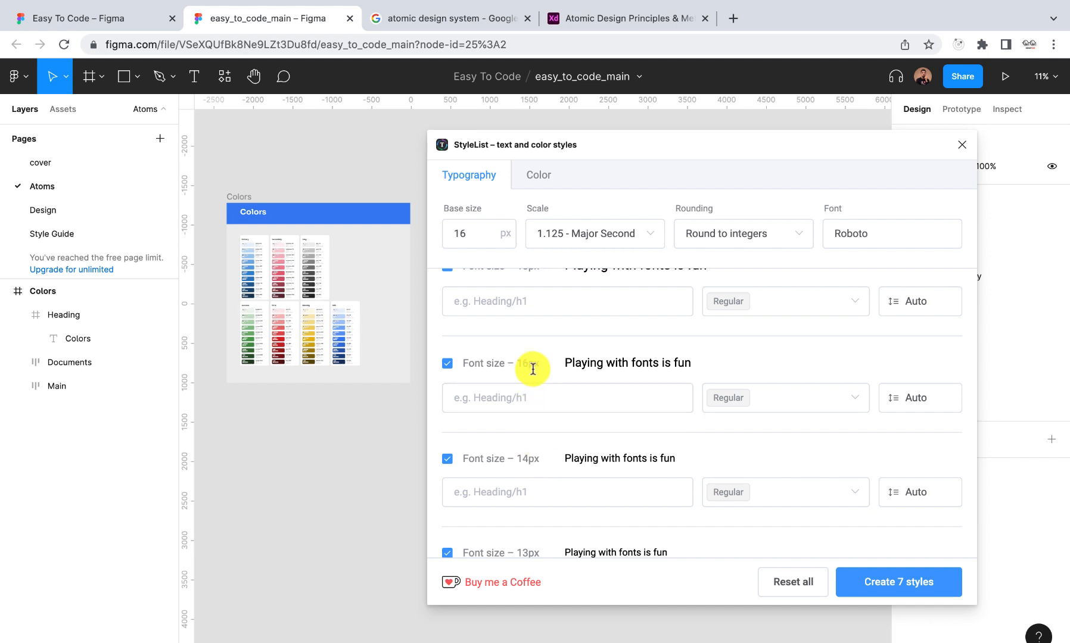
Add one more smaller font size at the end of StyleList's typography list
{"action": "scroll", "coordinate": [533, 458], "scroll_direction": "down", "scroll_amount": 4}
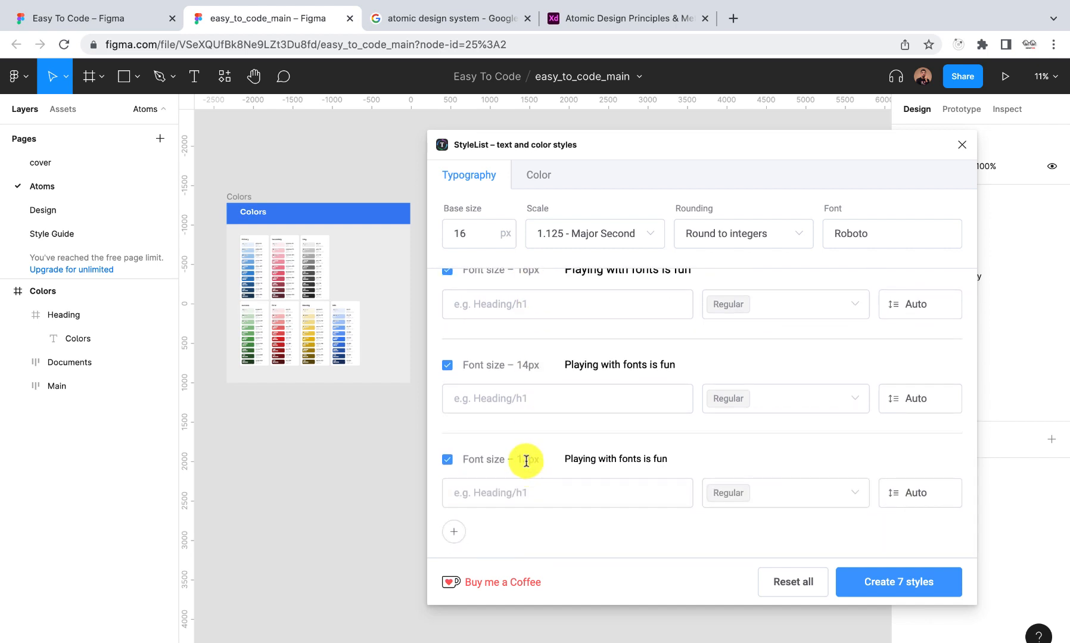
{"action": "left_click", "coordinate": [465, 536]}
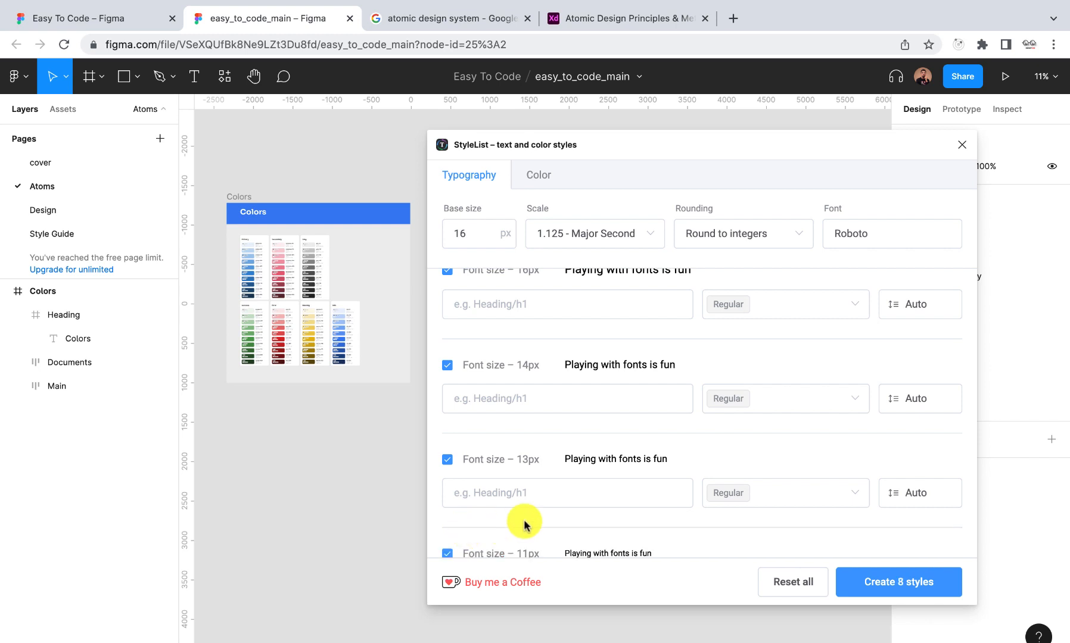
{"action": "scroll", "coordinate": [518, 515], "scroll_direction": "down", "scroll_amount": 4}
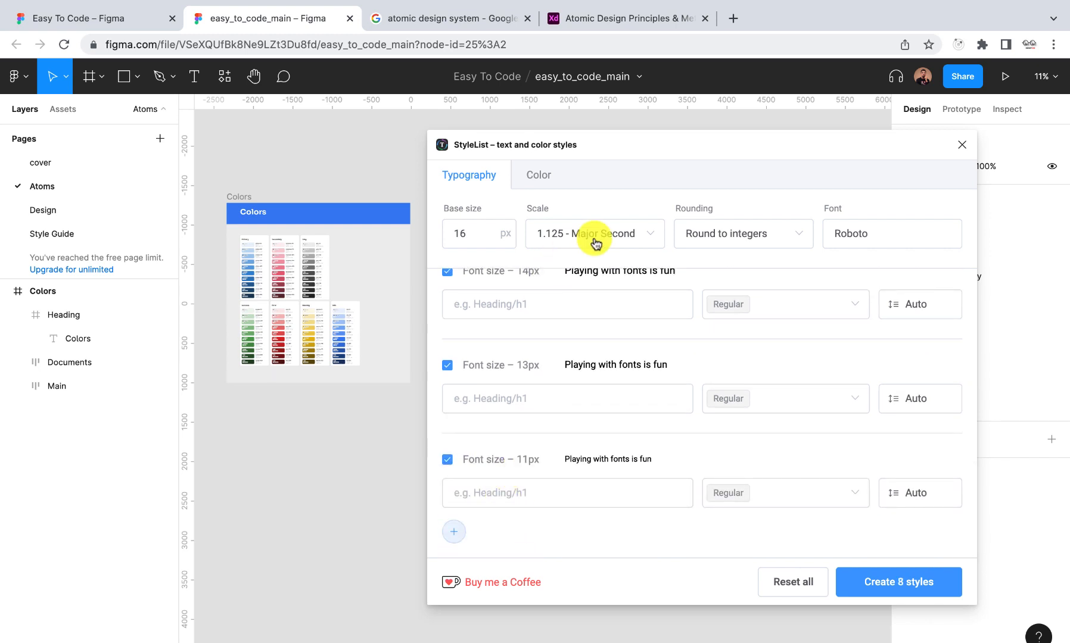
Try the 1.067 - Minor Second scale, and return the typography scale to 1.125 - Major Second
{"action": "left_click", "coordinate": [647, 235]}
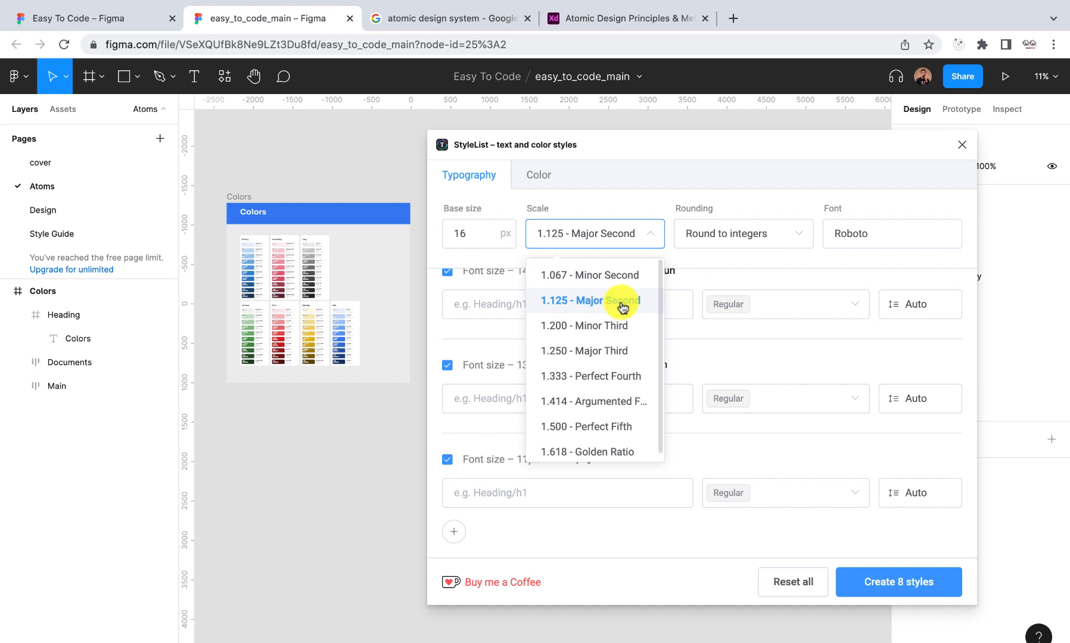
{"action": "left_click", "coordinate": [615, 286]}
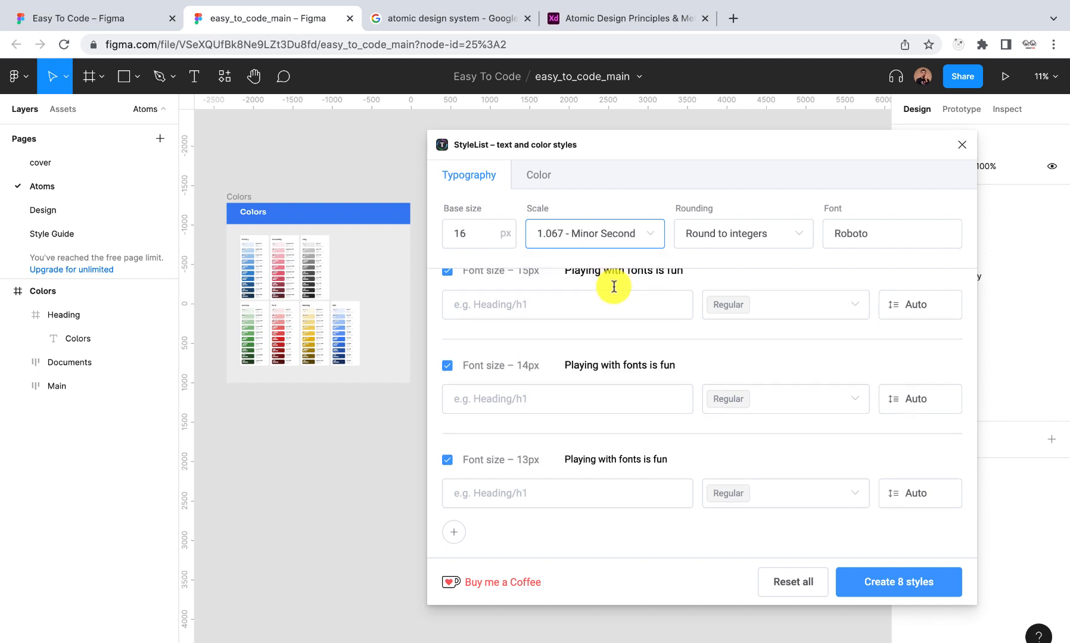
{"action": "scroll", "coordinate": [572, 412], "scroll_direction": "up", "scroll_amount": 1}
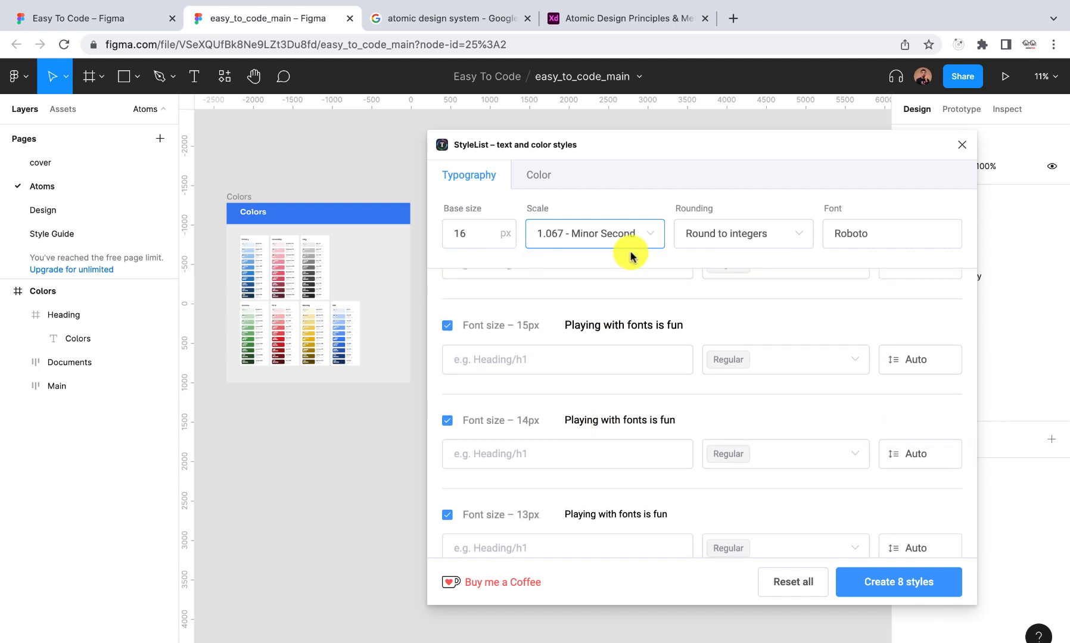
{"action": "left_click", "coordinate": [646, 236]}
{"action": "left_click", "coordinate": [617, 306]}
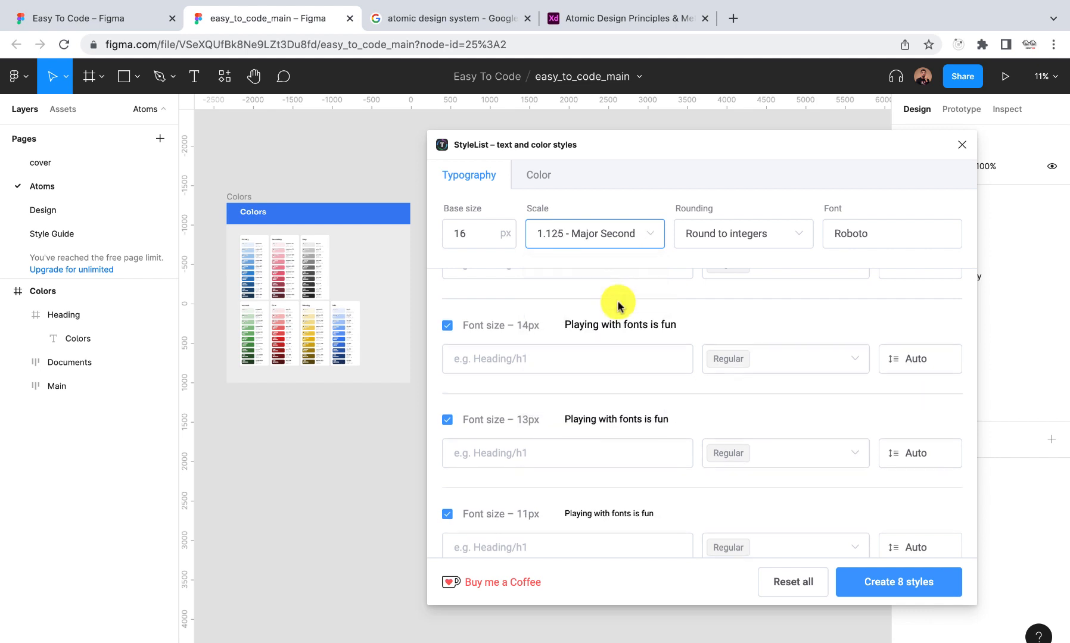
Set the typography base size to 14 px and review the recalculated font sizes
{"action": "double_click", "coordinate": [477, 234]}
{"action": "type", "text": "14"}
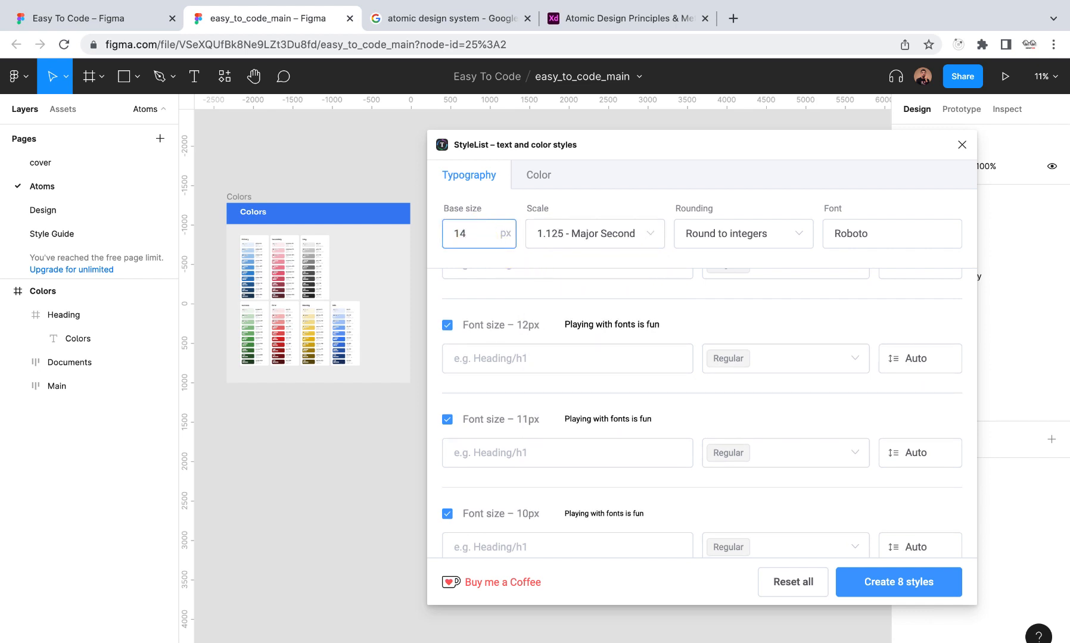
{"action": "left_click", "coordinate": [579, 408]}
{"action": "scroll", "coordinate": [579, 408], "scroll_direction": "up", "scroll_amount": 3}
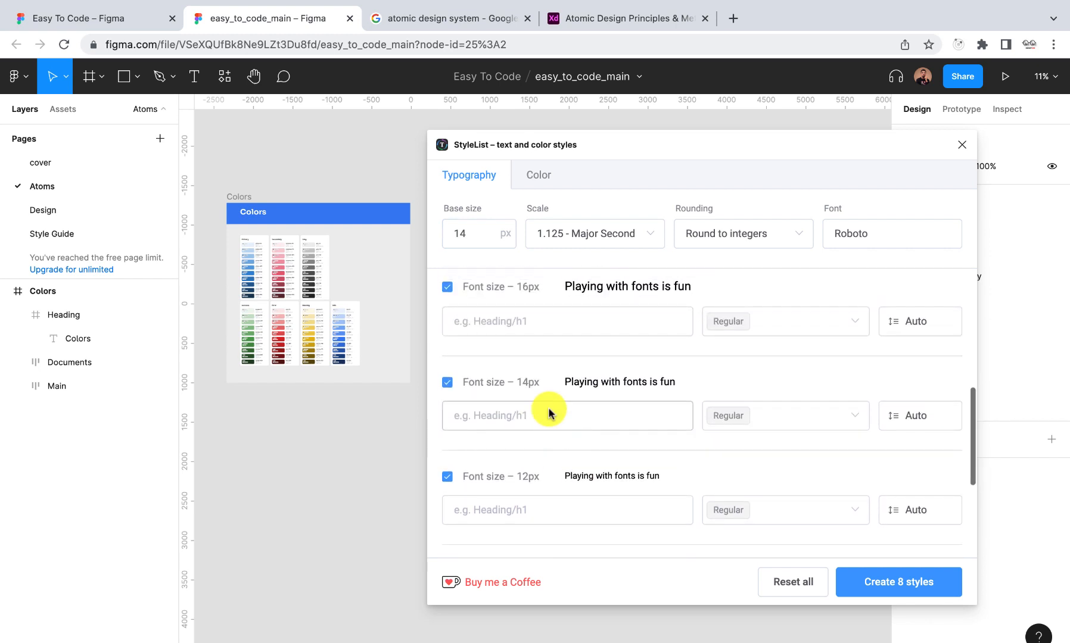
{"action": "scroll", "coordinate": [555, 345], "scroll_direction": "down", "scroll_amount": 3}
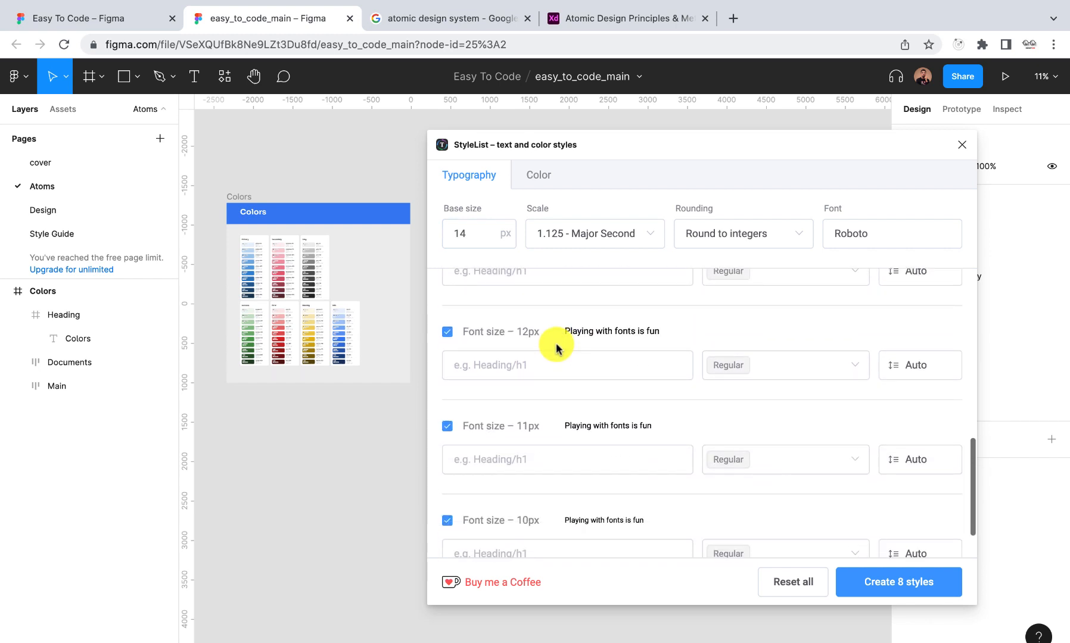
{"action": "scroll", "coordinate": [555, 345], "scroll_direction": "down", "scroll_amount": 2}
{"action": "scroll", "coordinate": [555, 345], "scroll_direction": "up", "scroll_amount": 8}
{"action": "scroll", "coordinate": [555, 345], "scroll_direction": "down", "scroll_amount": 5}
{"action": "scroll", "coordinate": [555, 348], "scroll_direction": "up", "scroll_amount": 2}
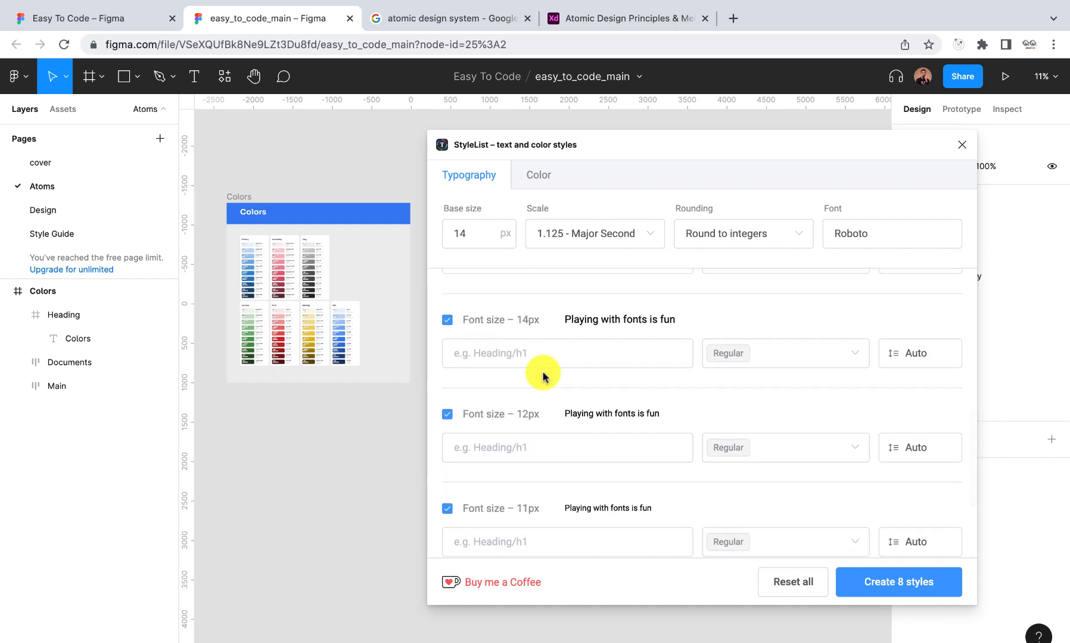
Name the 14 px text style Body/paragraph_1
{"action": "left_click", "coordinate": [523, 357]}
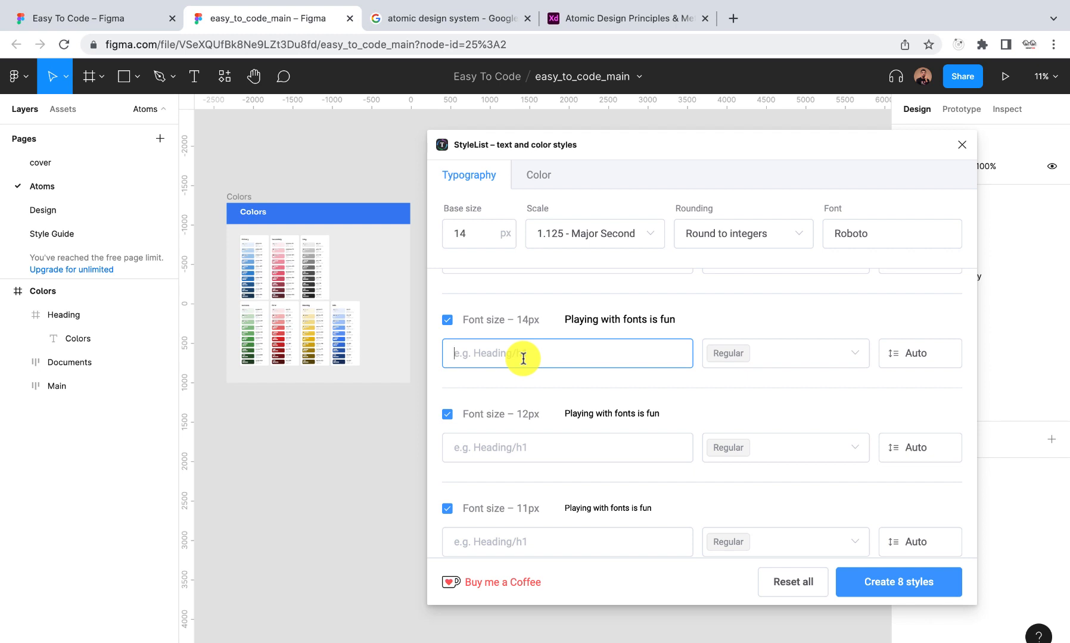
{"action": "type", "text": "P"}
{"action": "key", "text": "BackSpace"}
{"action": "scroll", "coordinate": [702, 413], "scroll_direction": "up", "scroll_amount": 2}
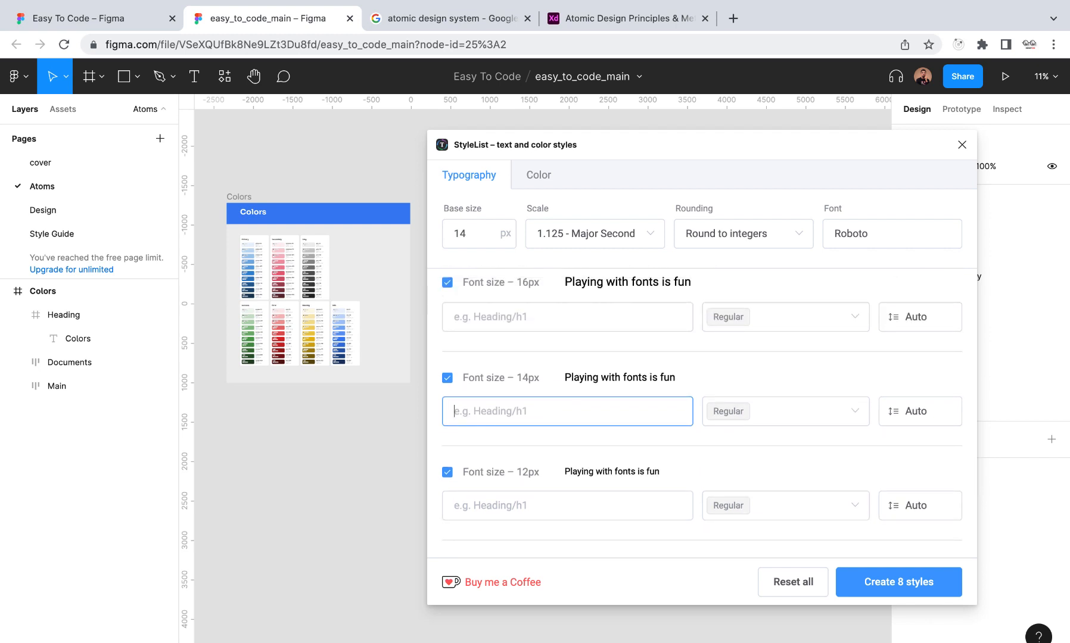
{"action": "type", "text": "Bodu"}
{"action": "type", "text": "/"}
{"action": "type", "text": "para"}
{"action": "type", "text": "graph"}
{"action": "type", "text": " 1"}
{"action": "key", "text": "Left"}
{"action": "key", "text": "BackSpace"}
{"action": "type", "text": "_"}
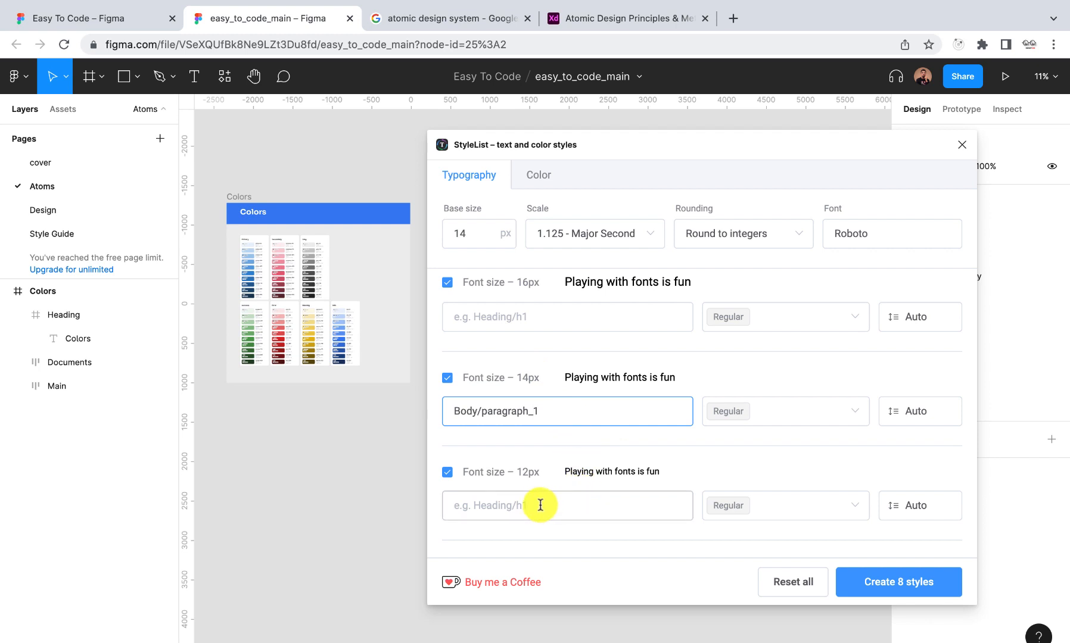
Name the 16 px text style Body/Paragraph_2
{"action": "scroll", "coordinate": [540, 504], "scroll_direction": "up", "scroll_amount": 3}
{"action": "left_click", "coordinate": [500, 404]}
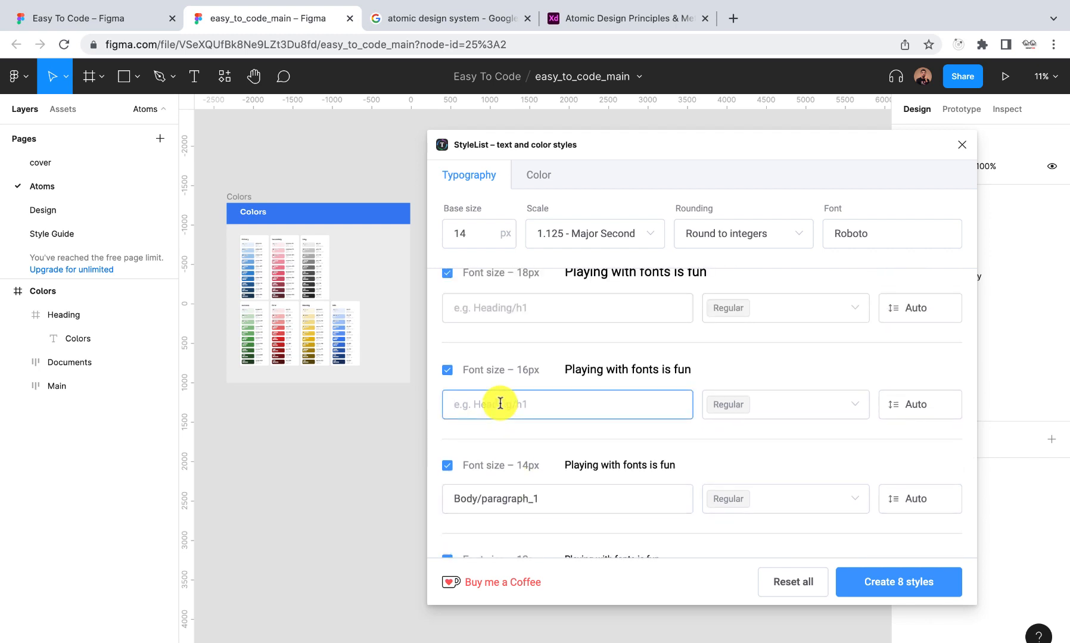
{"action": "type", "text": "B"}
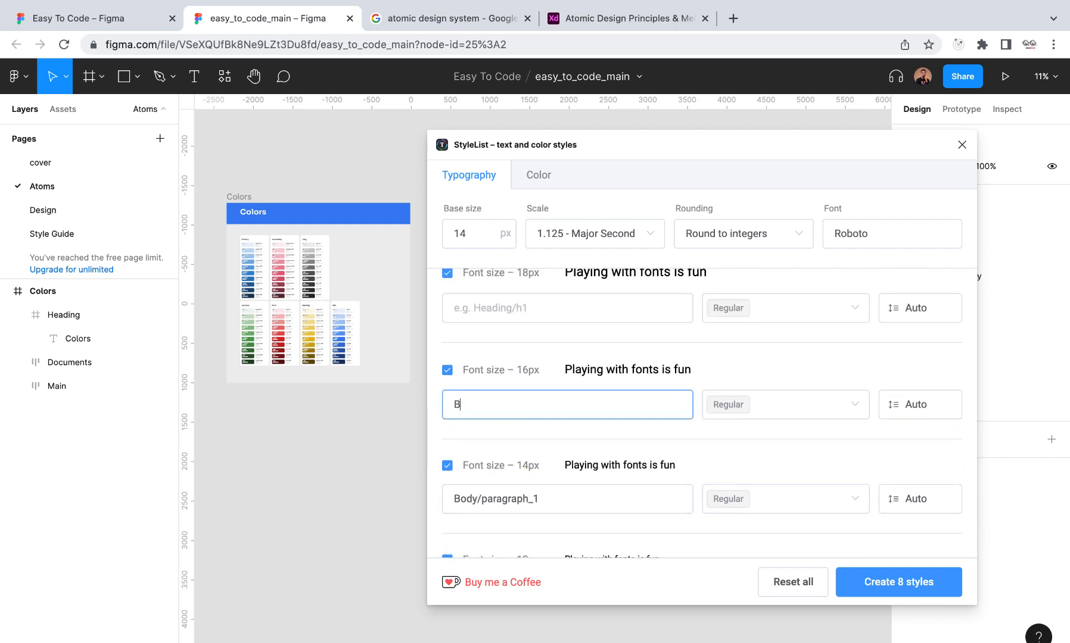
{"action": "type", "text": "oda"}
{"action": "type", "text": "/Para"}
{"action": "type", "text": "graph_2"}
Capitalize the word paragraph in the 14 px style's name so it reads Body/Paragraph_1
{"action": "left_click", "coordinate": [487, 499]}
{"action": "key", "text": "BackSpace"}
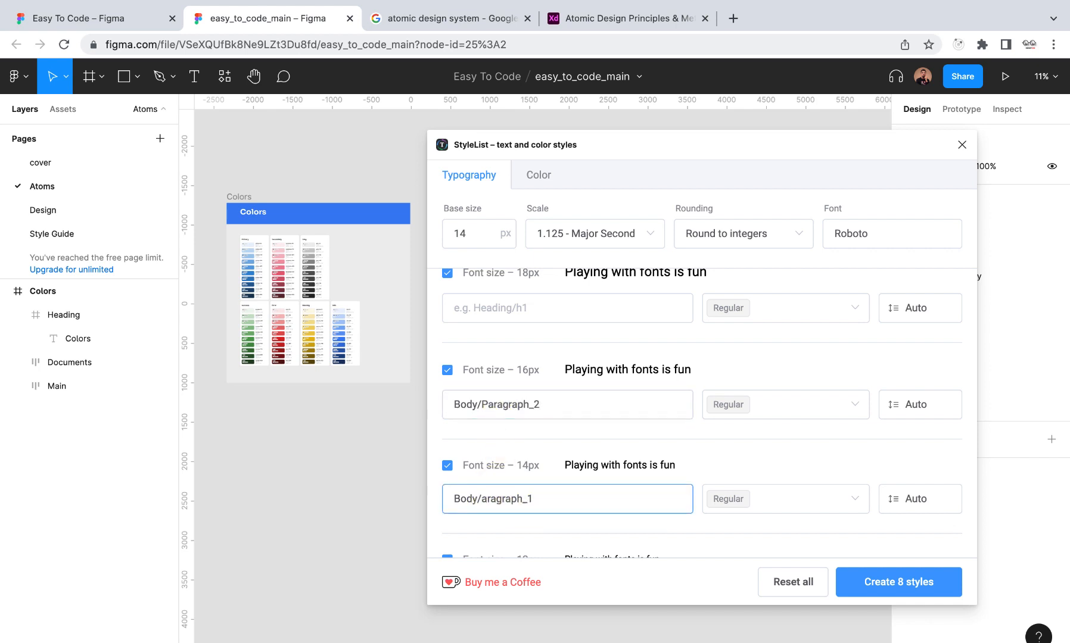
{"action": "type", "text": "P"}
Enter the group prefix Small/ as the start of the 12 px text style's name
{"action": "scroll", "coordinate": [549, 449], "scroll_direction": "down", "scroll_amount": 3}
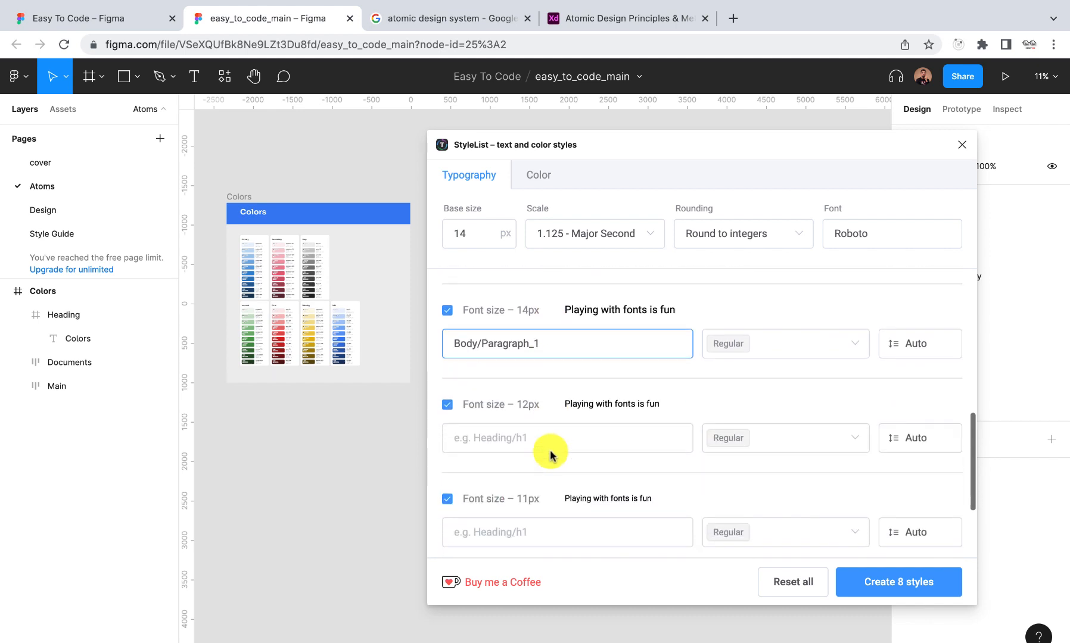
{"action": "scroll", "coordinate": [549, 452], "scroll_direction": "down", "scroll_amount": 2}
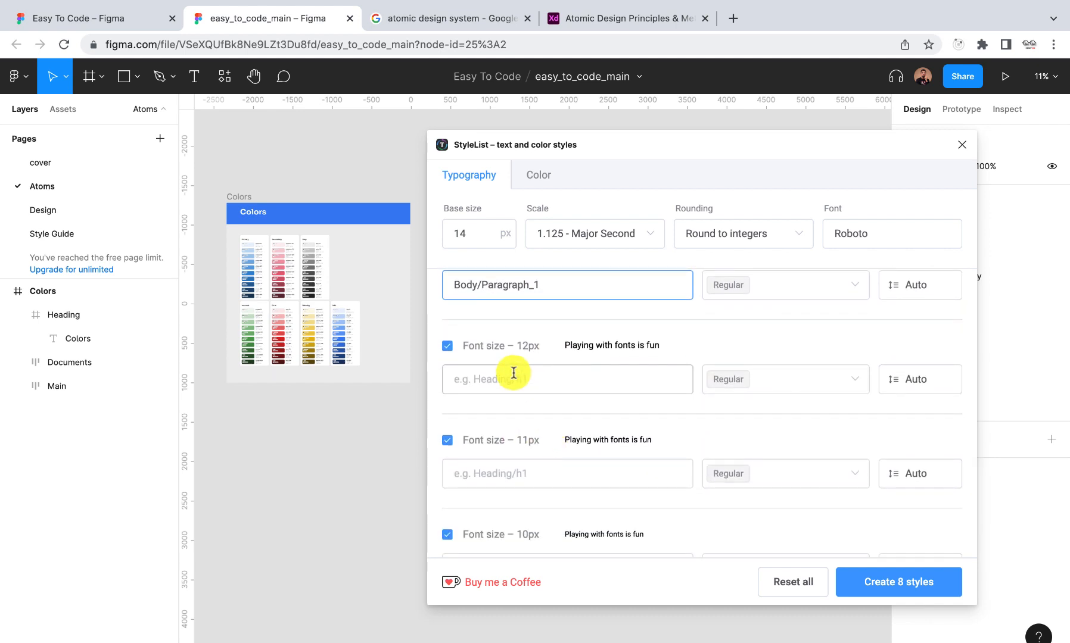
{"action": "left_click", "coordinate": [514, 373]}
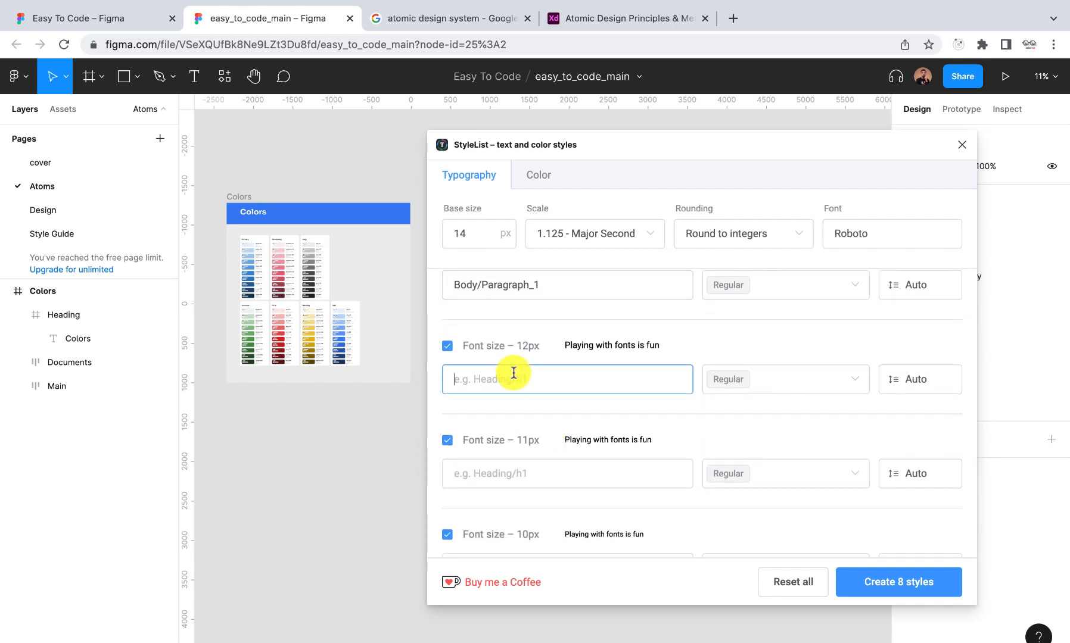
{"action": "type", "text": "Sma"}
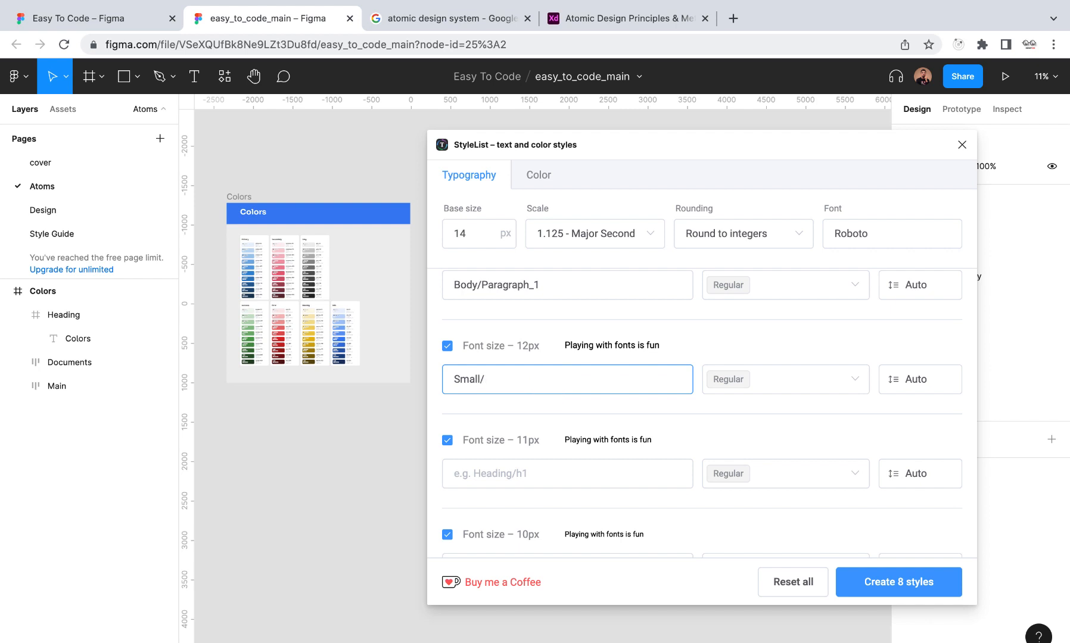
{"action": "type", "text": "ll/"}
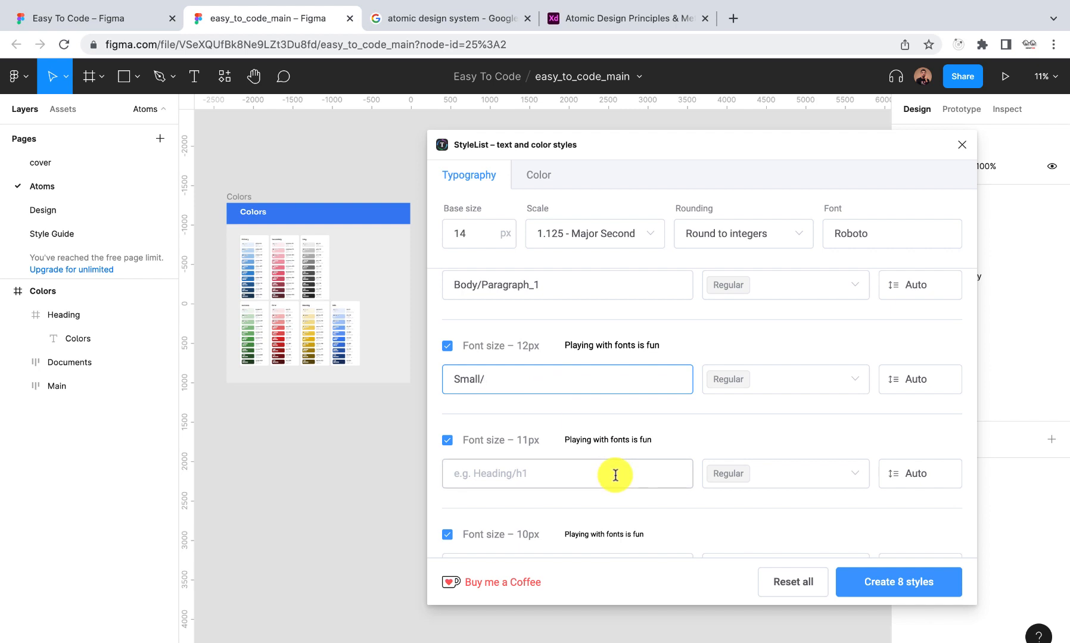
Exclude the 11 px font size from the styles to create
{"action": "scroll", "coordinate": [614, 477], "scroll_direction": "down", "scroll_amount": 2}
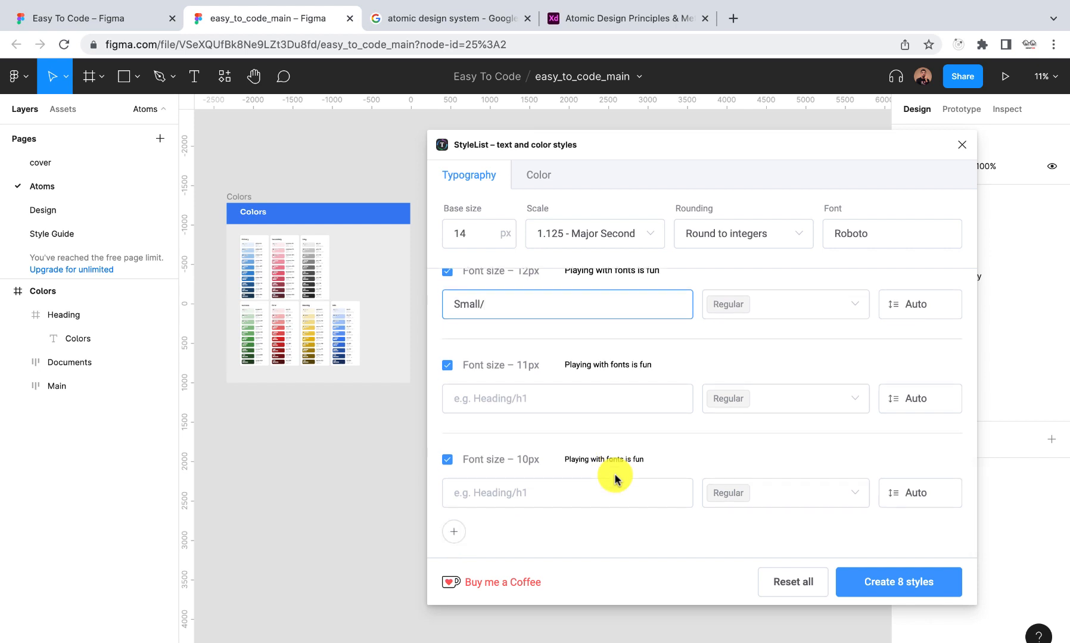
{"action": "scroll", "coordinate": [547, 407], "scroll_direction": "up", "scroll_amount": 1}
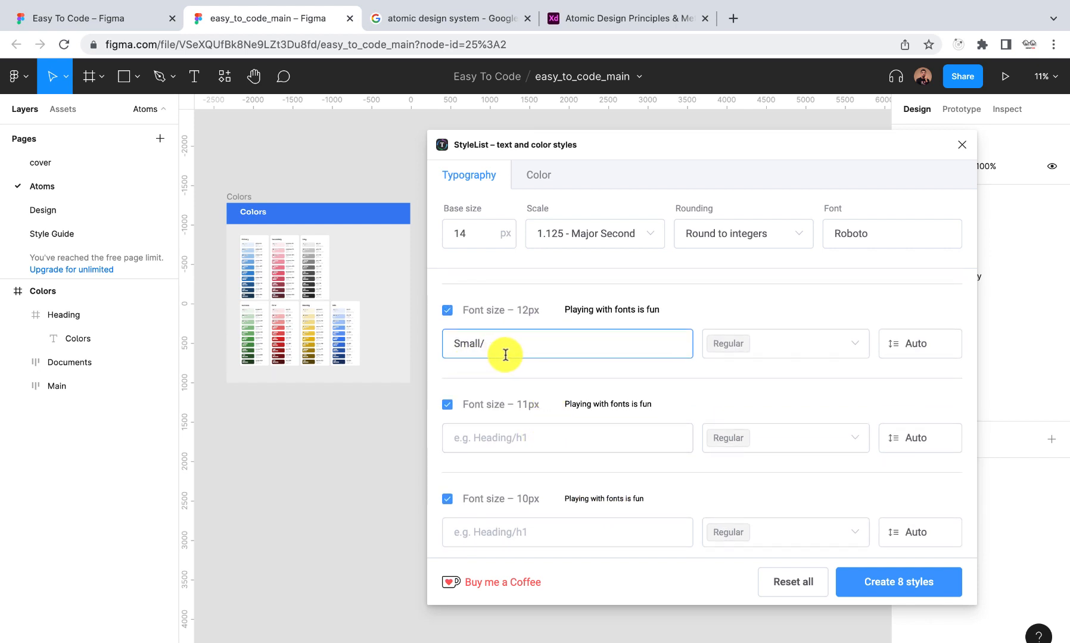
{"action": "left_click", "coordinate": [448, 404]}
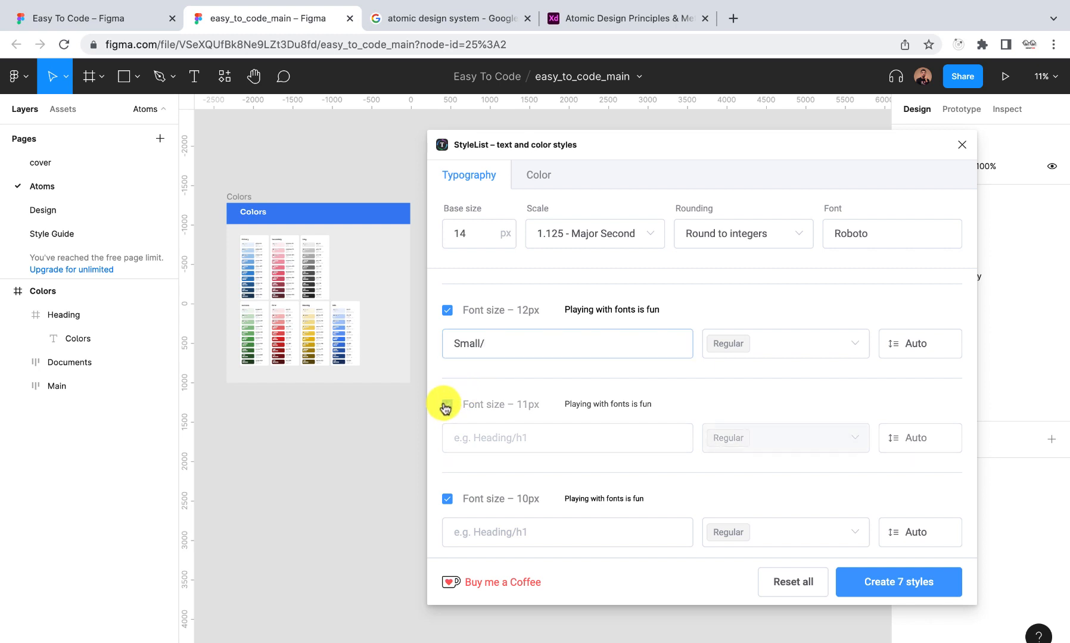
Complete the 12 px text style's name as Small/text_1
{"action": "left_click", "coordinate": [510, 352]}
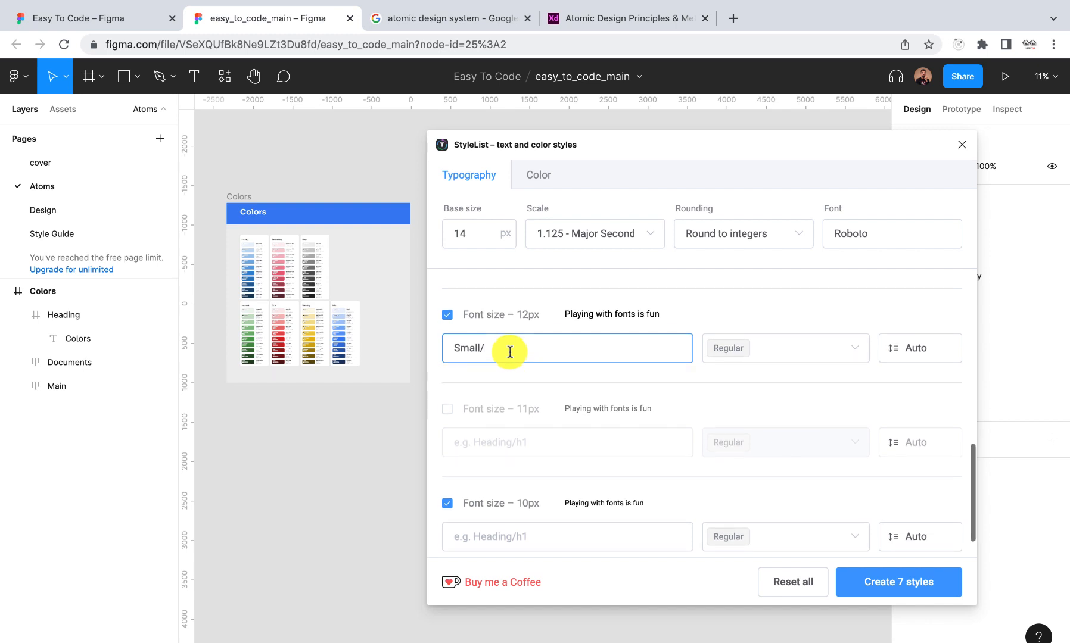
{"action": "scroll", "coordinate": [509, 353], "scroll_direction": "down", "scroll_amount": 1}
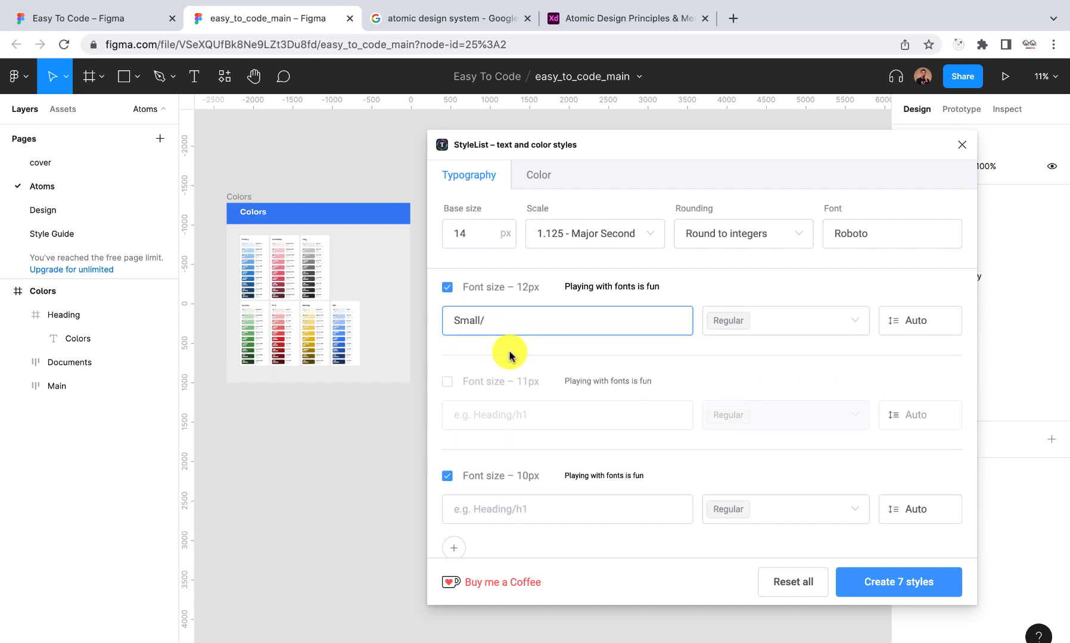
{"action": "type", "text": "tes"}
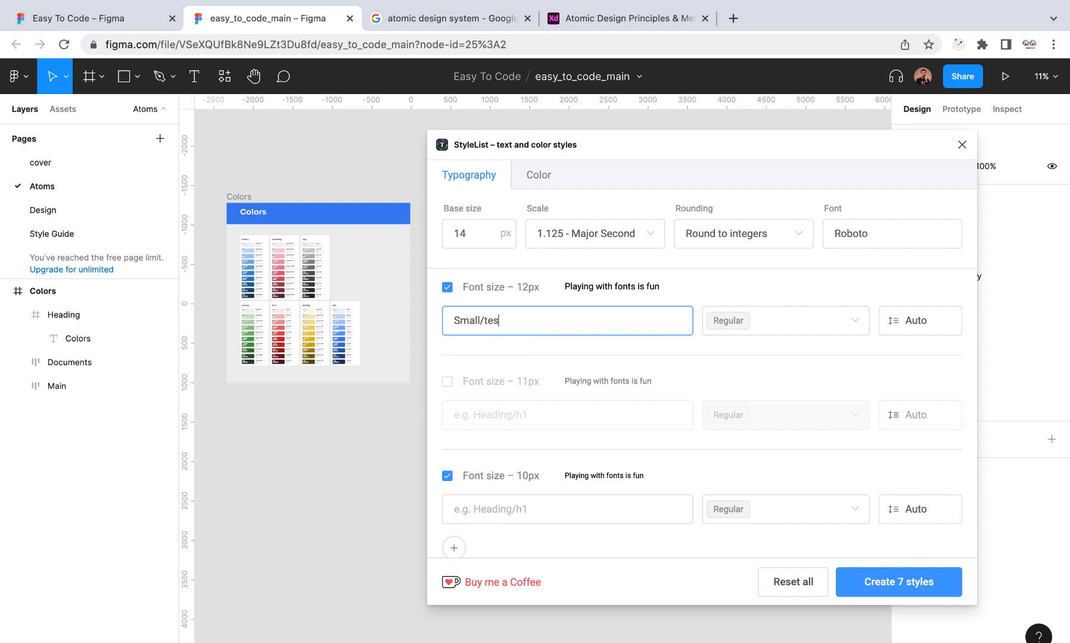
{"action": "type", "text": "txt_1"}
Name the 10 px text style Small/text_2 and check the names of the other body and small styles
{"action": "scroll", "coordinate": [515, 500], "scroll_direction": "down", "scroll_amount": 1}
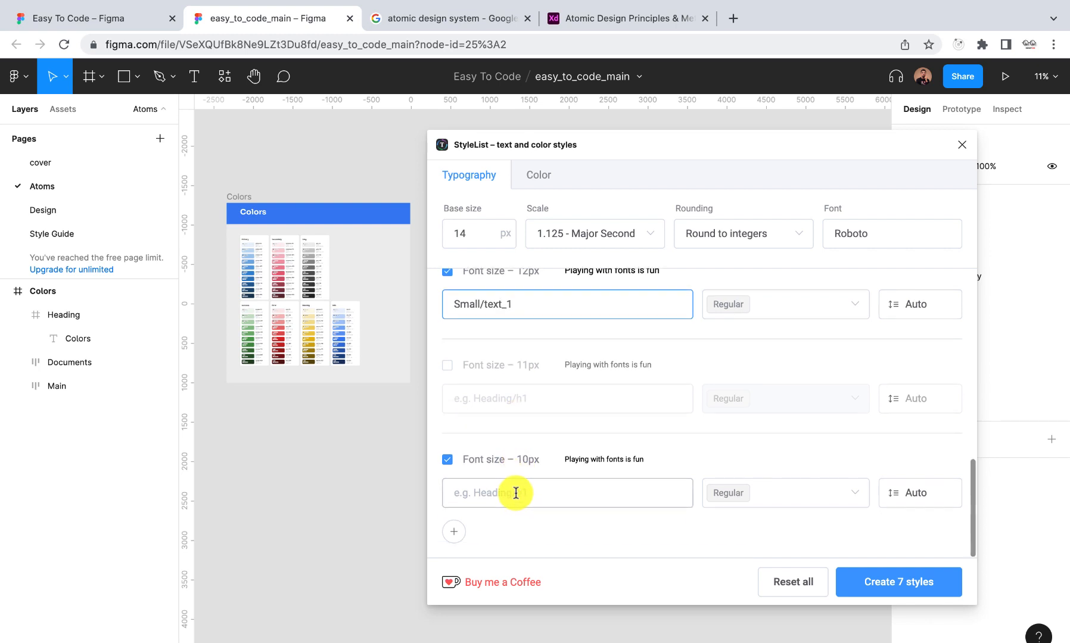
{"action": "left_click", "coordinate": [515, 492]}
{"action": "type", "text": "S"}
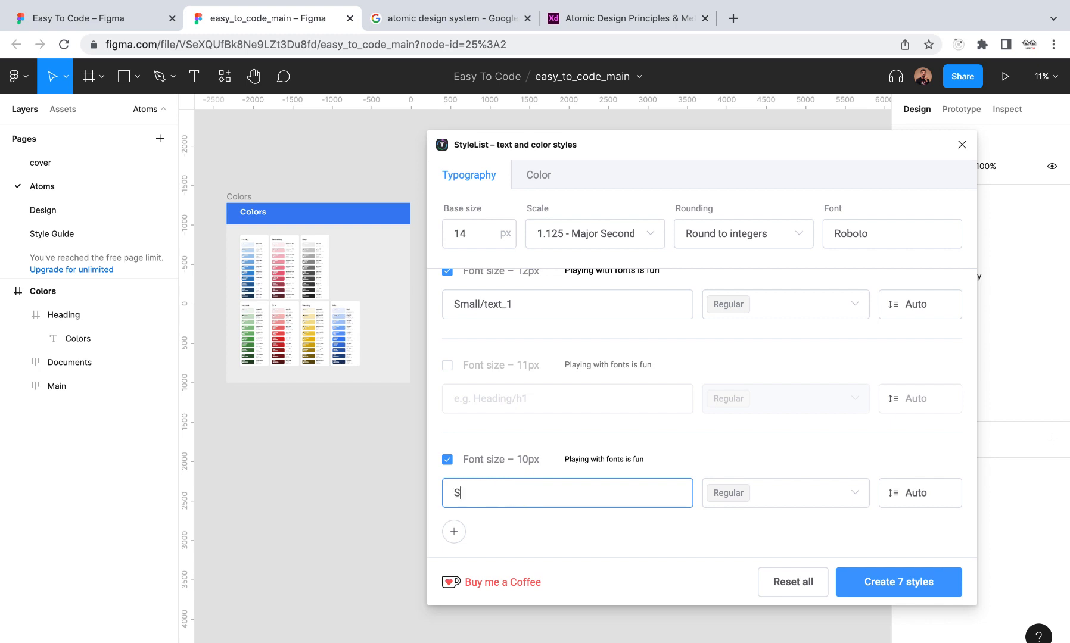
{"action": "type", "text": "mall/text_2"}
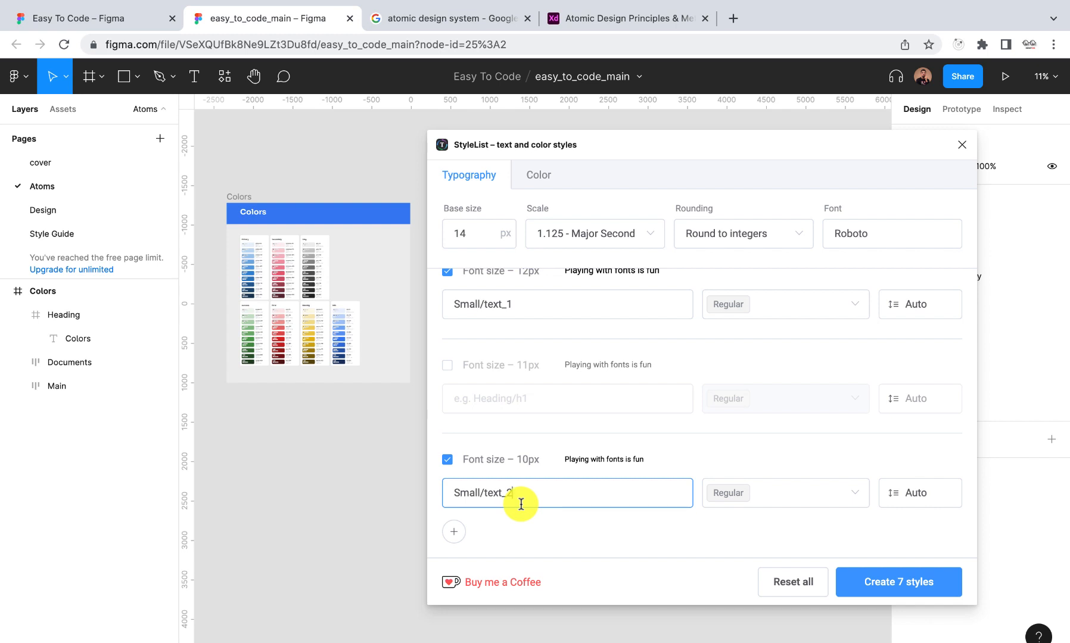
{"action": "scroll", "coordinate": [521, 503], "scroll_direction": "up", "scroll_amount": 5}
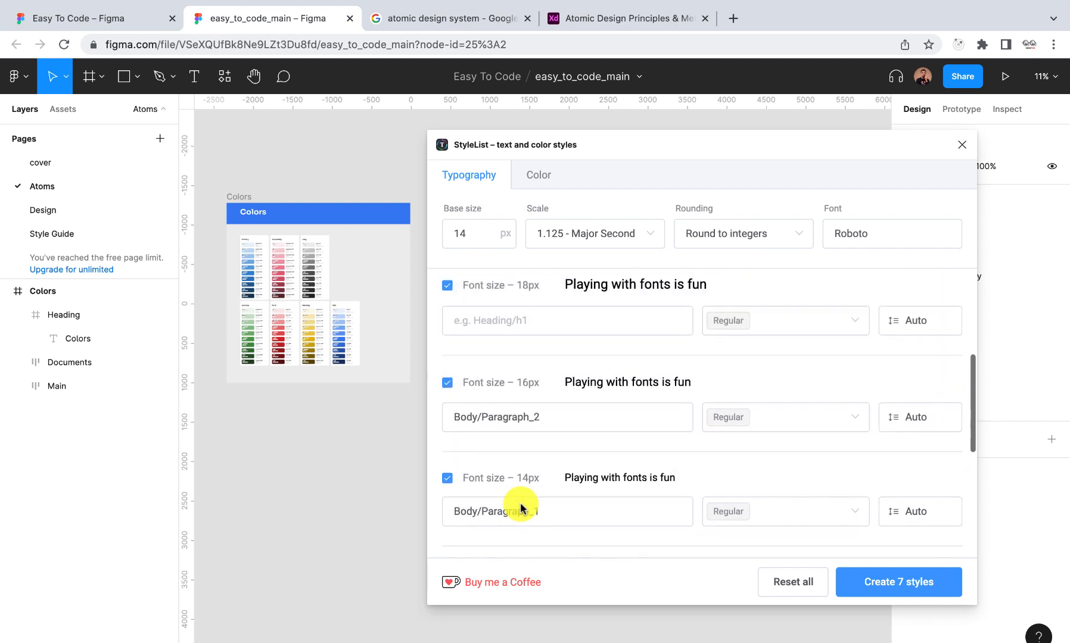
{"action": "scroll", "coordinate": [520, 508], "scroll_direction": "down", "scroll_amount": 5}
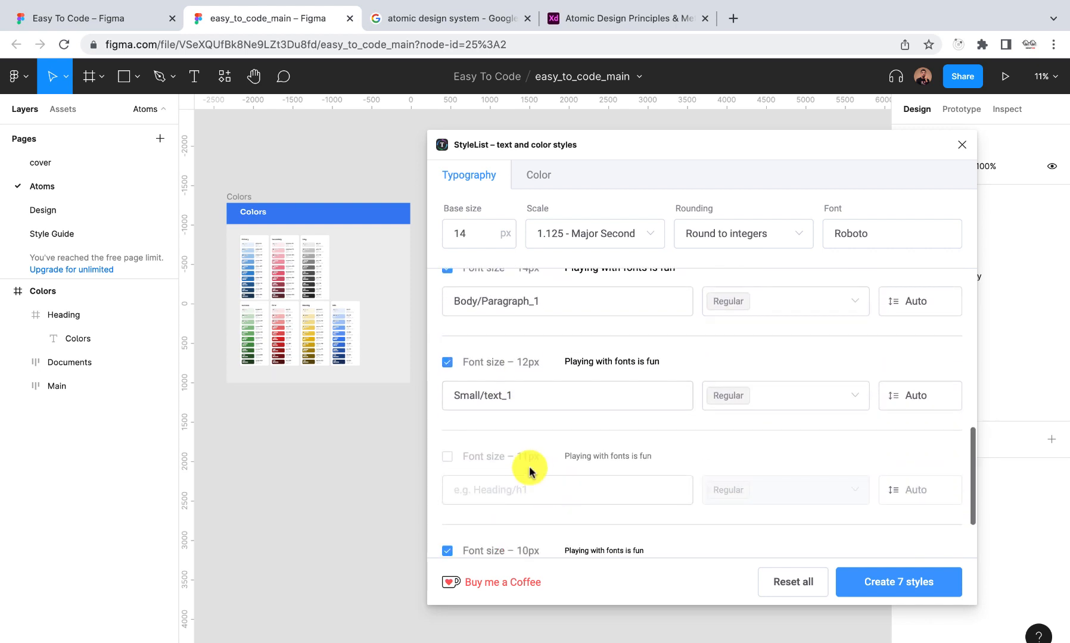
{"action": "scroll", "coordinate": [544, 439], "scroll_direction": "up", "scroll_amount": 2}
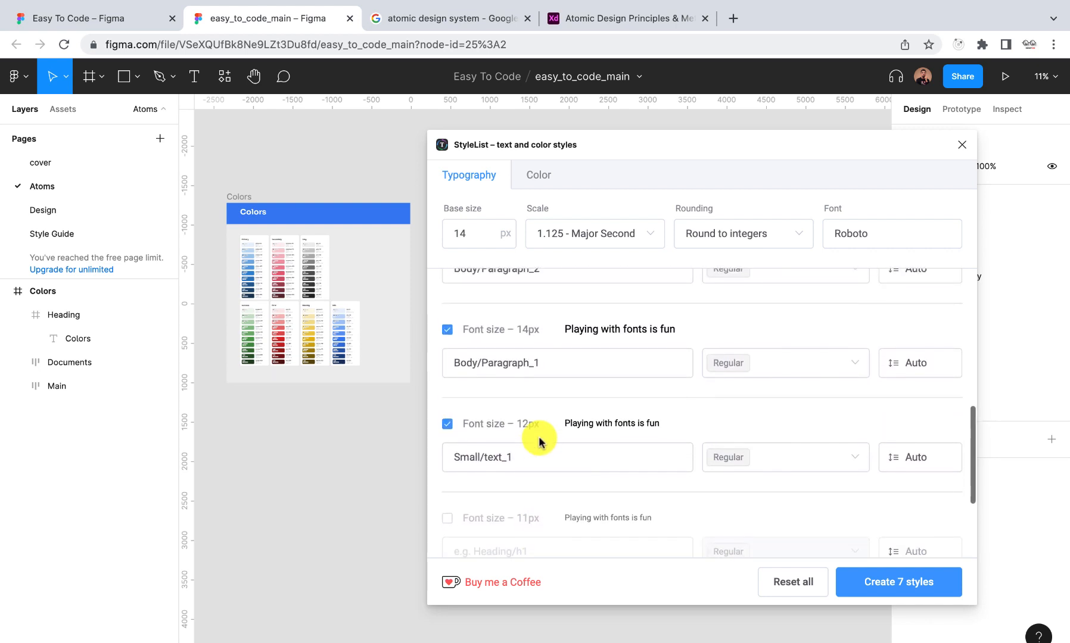
{"action": "left_click", "coordinate": [513, 461]}
{"action": "scroll", "coordinate": [533, 462], "scroll_direction": "down", "scroll_amount": 3}
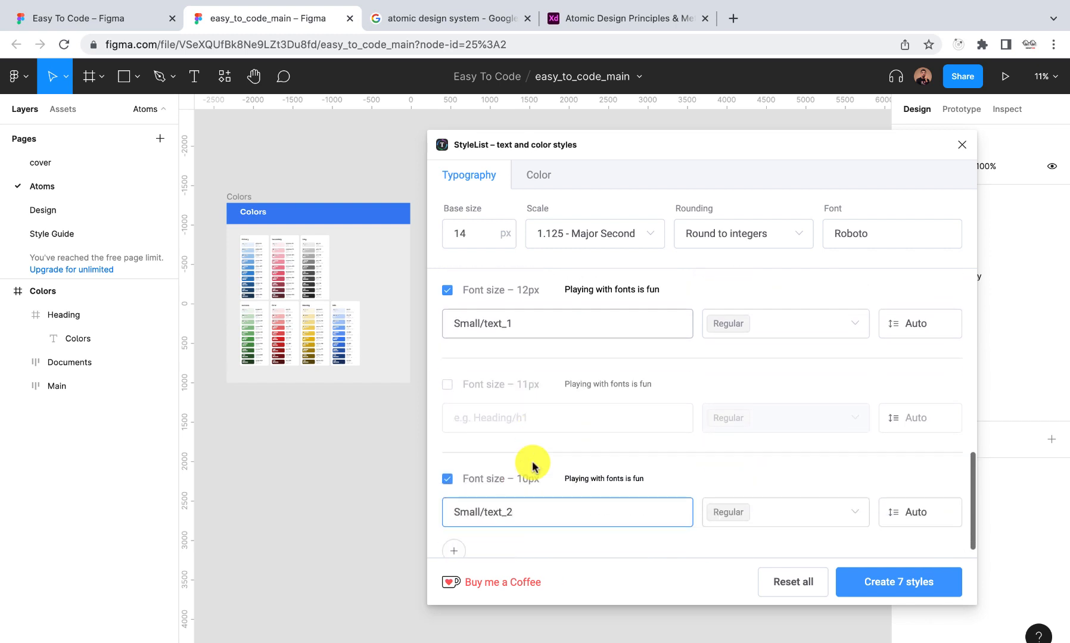
Name the 18 px text style Heading/H6
{"action": "left_click", "coordinate": [524, 512]}
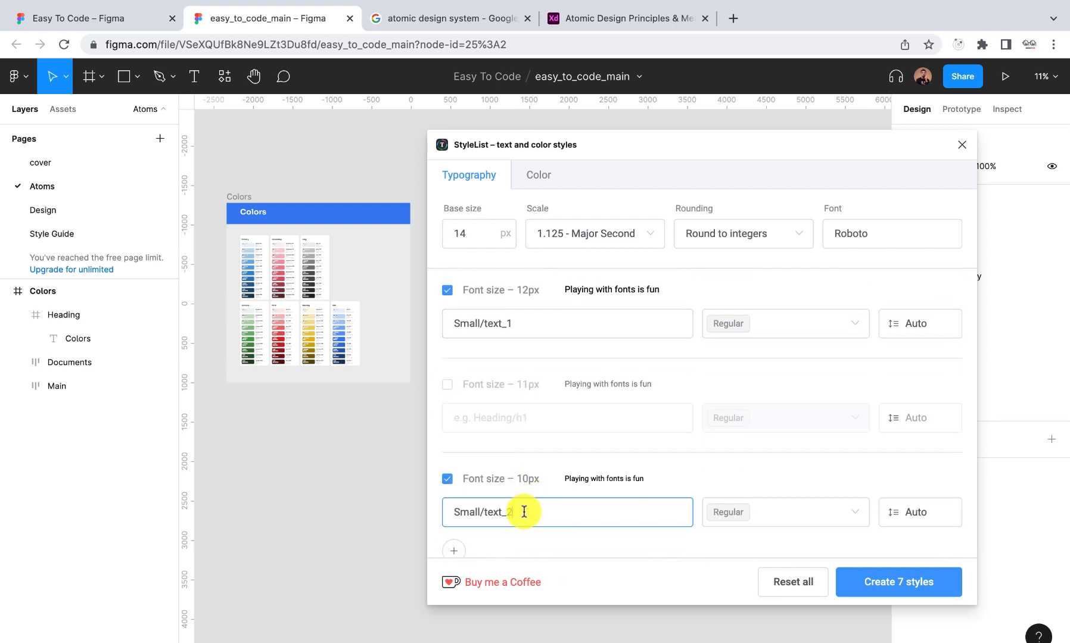
{"action": "scroll", "coordinate": [524, 509], "scroll_direction": "up", "scroll_amount": 5}
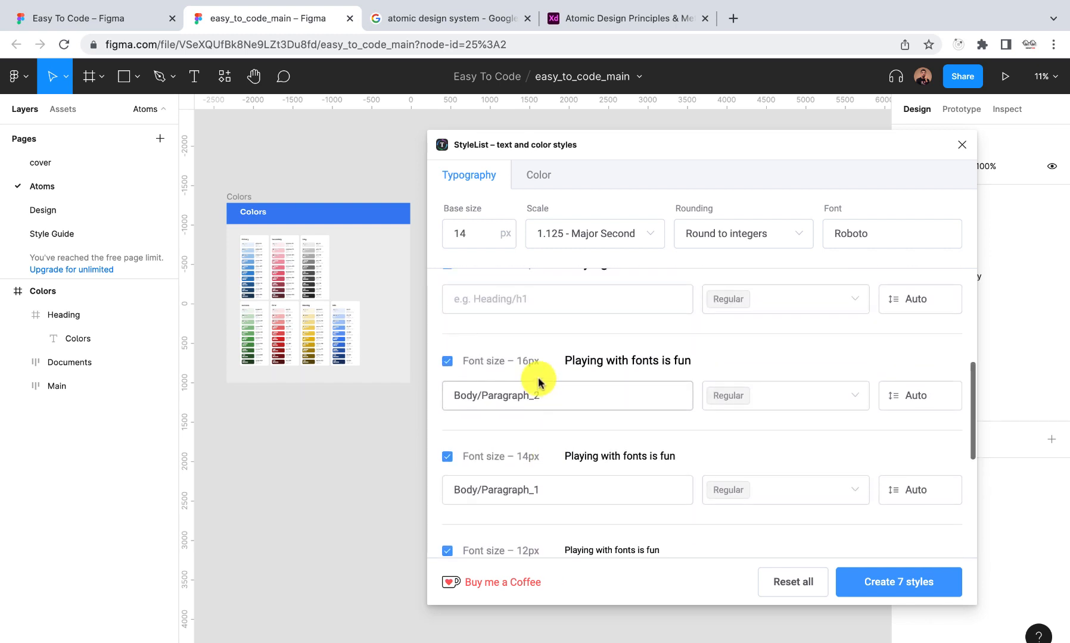
{"action": "scroll", "coordinate": [539, 381], "scroll_direction": "up", "scroll_amount": 2}
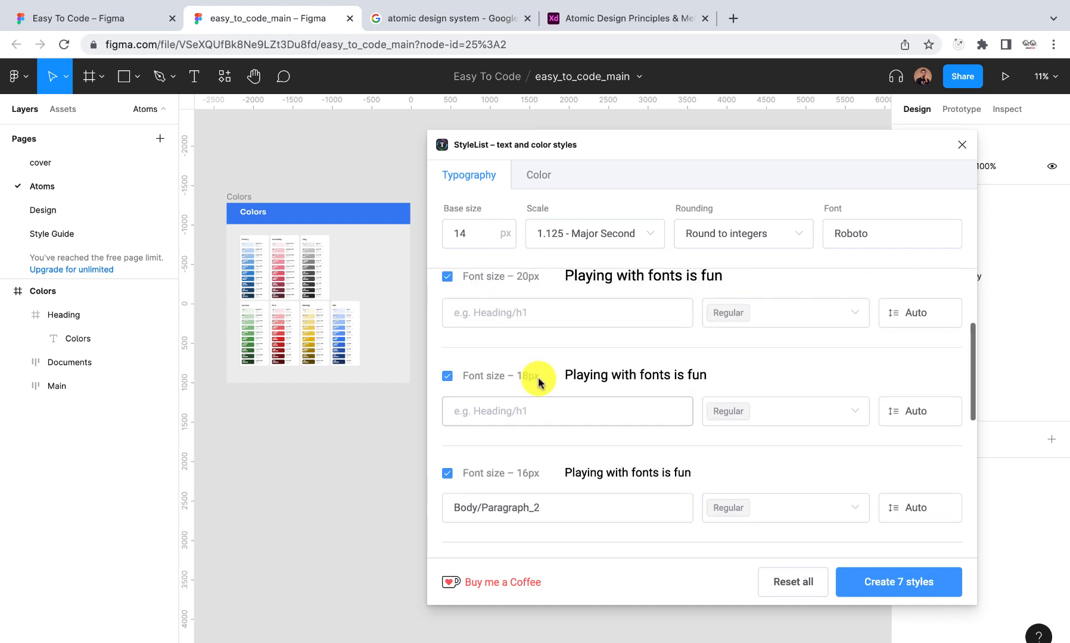
{"action": "left_click", "coordinate": [517, 412]}
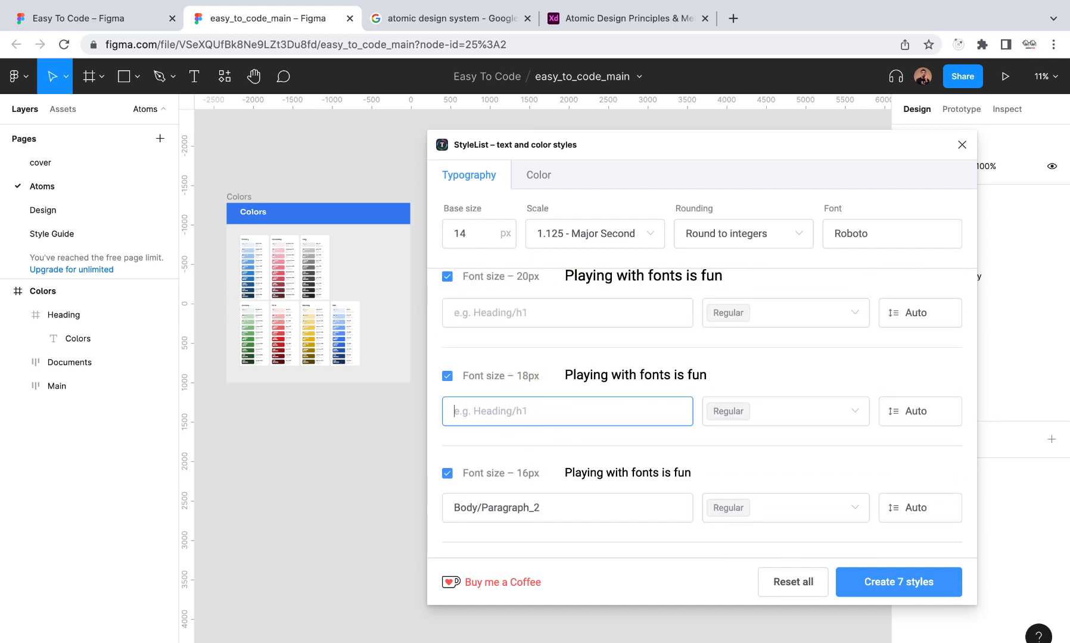
{"action": "type", "text": "He"}
{"action": "type", "text": "a"}
{"action": "type", "text": "ding"}
{"action": "type", "text": "/h"}
{"action": "type", "text": "H6"}
Copy the 18 px style's name to the 20 px text style and change it to Heading/H5
{"action": "key", "text": "super+a"}
{"action": "key", "text": "super+c"}
{"action": "scroll", "coordinate": [504, 390], "scroll_direction": "up", "scroll_amount": 3}
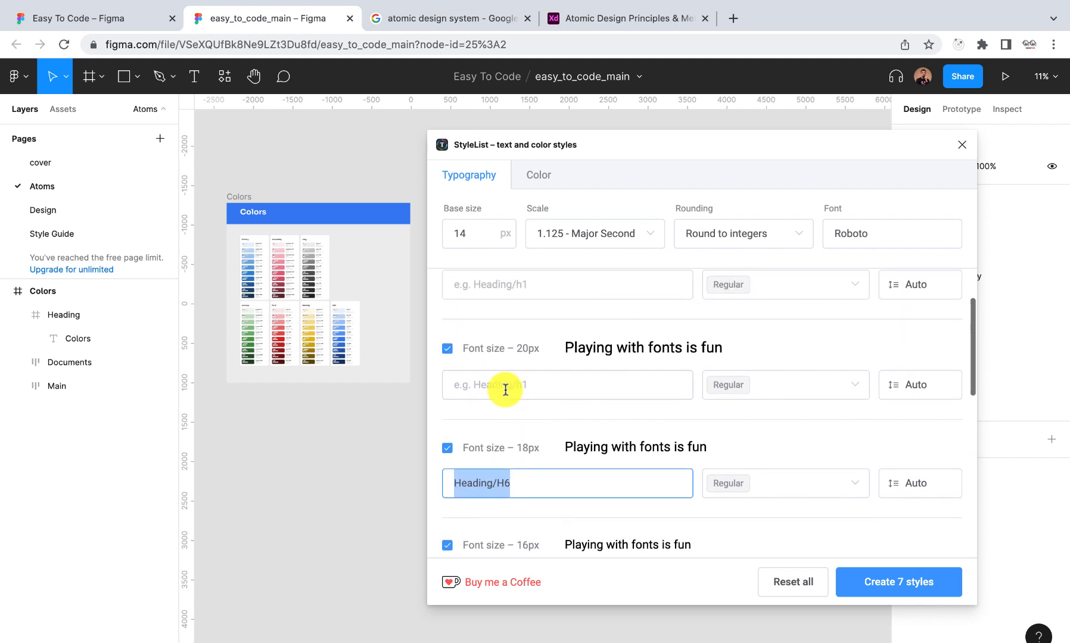
{"action": "left_click", "coordinate": [504, 385]}
{"action": "key", "text": "super+v"}
{"action": "key", "text": "BackSpace"}
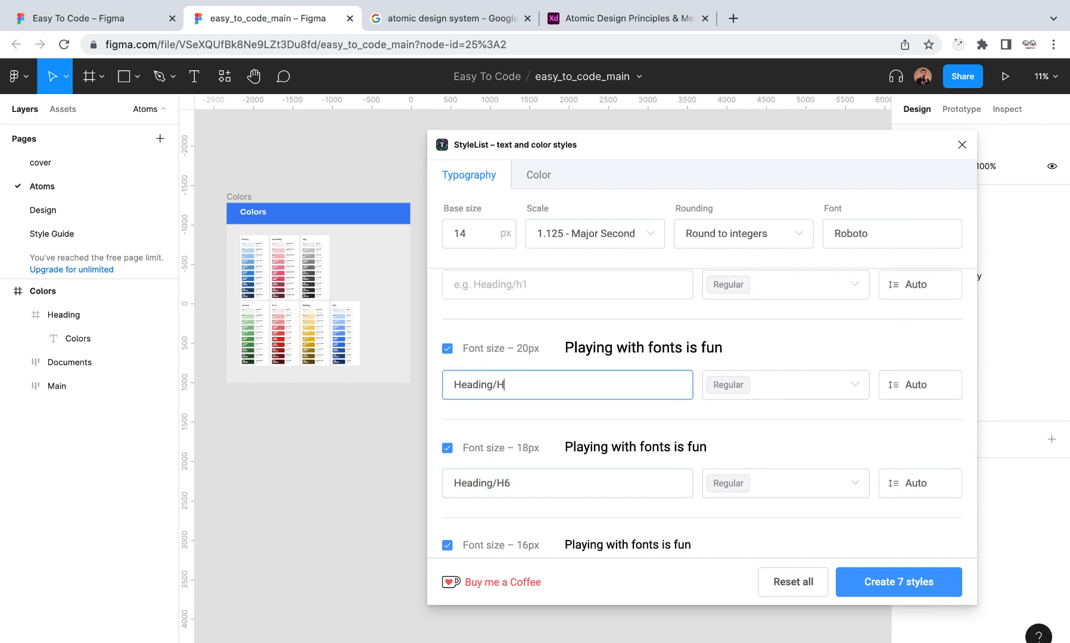
{"action": "type", "text": "5"}
Reuse the copied heading name for the 22 px text style, changing it to Heading/H4
{"action": "scroll", "coordinate": [506, 358], "scroll_direction": "up", "scroll_amount": 3}
{"action": "left_click", "coordinate": [507, 367]}
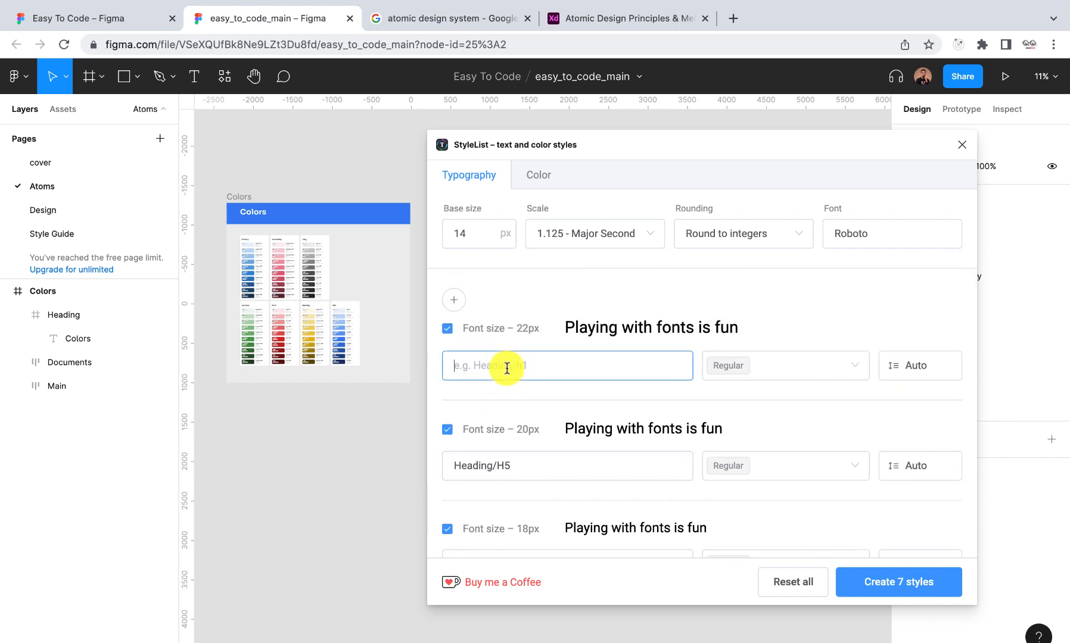
{"action": "key", "text": "super+v"}
{"action": "key", "text": "BackSpace"}
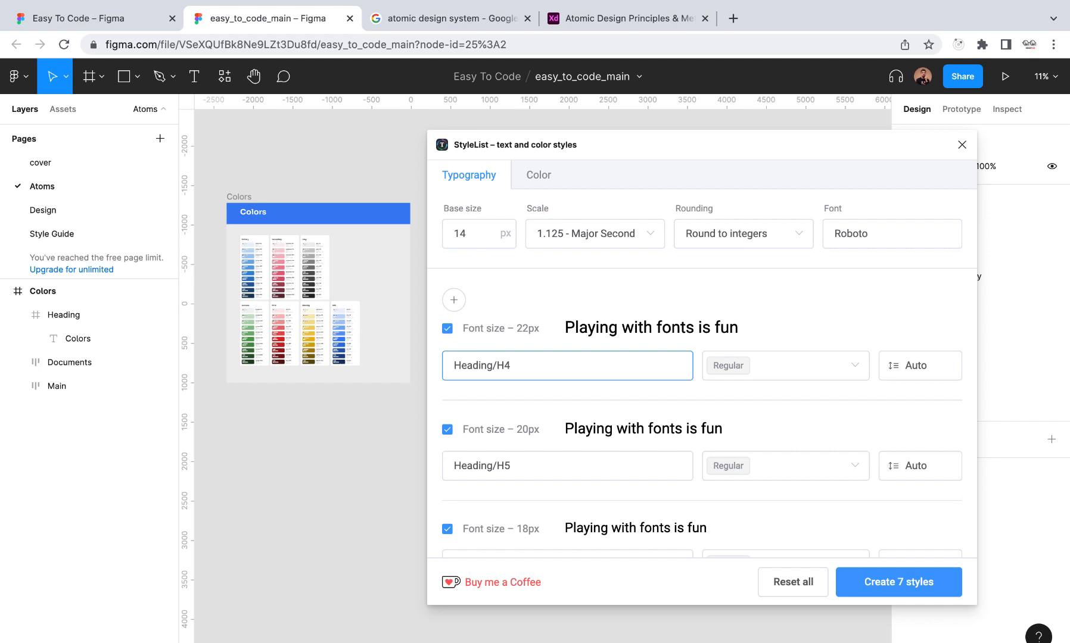
Add the 25 px and 28 px font sizes, exclude 25 px, and name the 28 px style Heading/H3
{"action": "left_click", "coordinate": [454, 300]}
{"action": "left_click", "coordinate": [513, 366]}
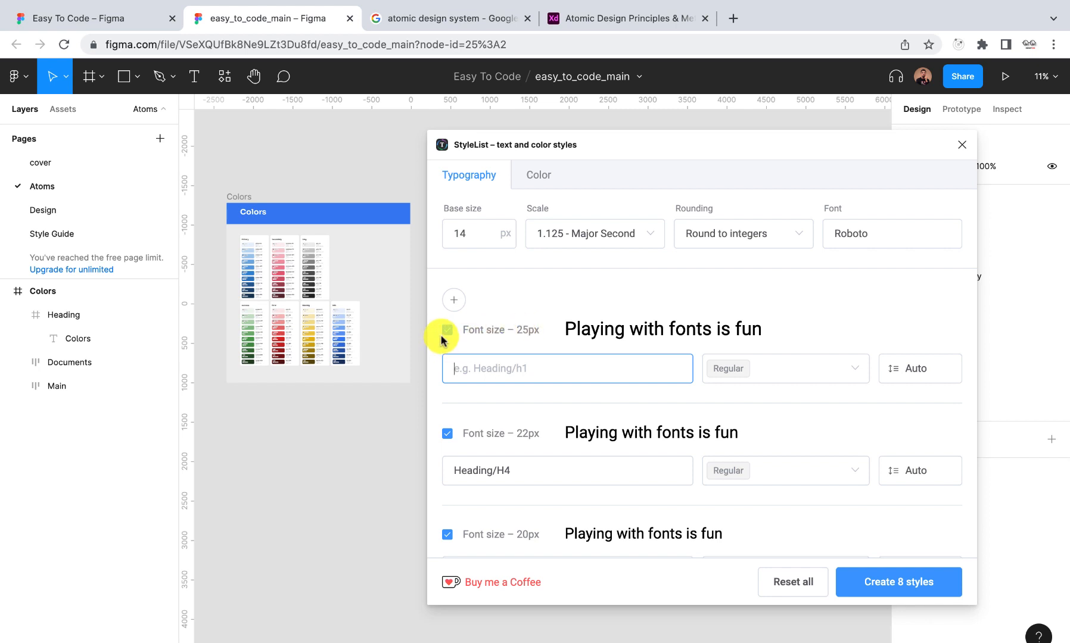
{"action": "left_click", "coordinate": [454, 301]}
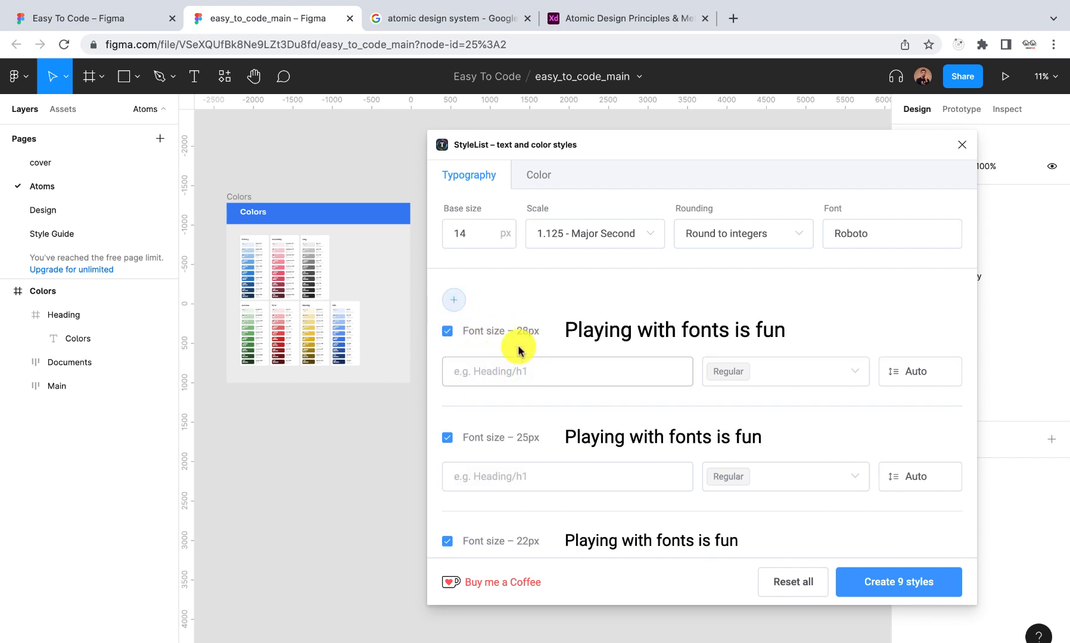
{"action": "left_click", "coordinate": [447, 439]}
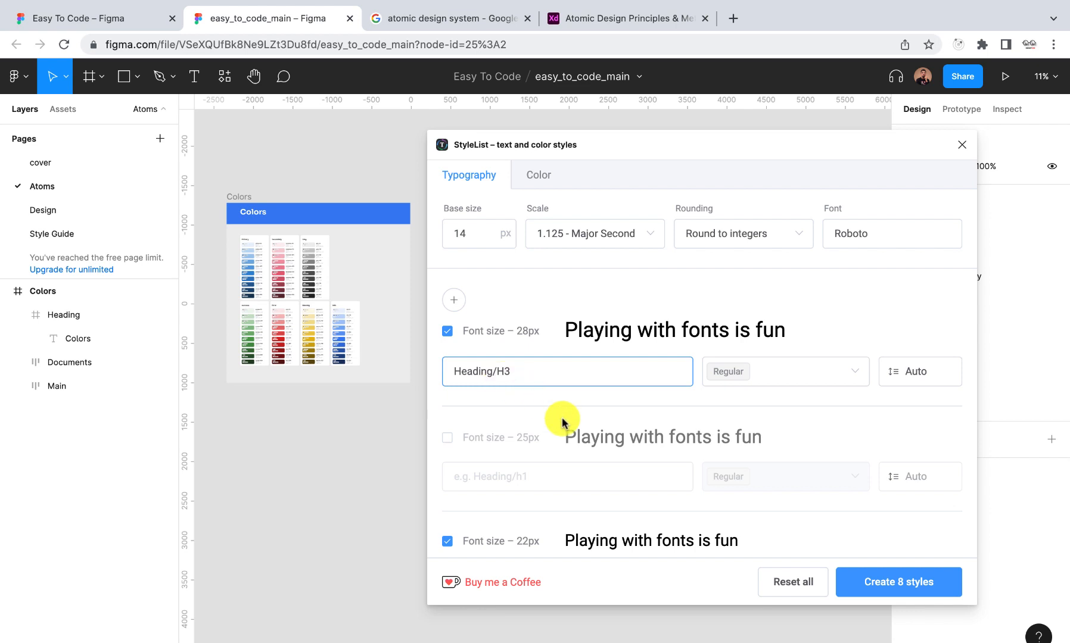
Add the 32 px font size above 28 px and name its style Heading/H2
{"action": "scroll", "coordinate": [564, 419], "scroll_direction": "down", "scroll_amount": 3}
{"action": "scroll", "coordinate": [532, 438], "scroll_direction": "up", "scroll_amount": 3}
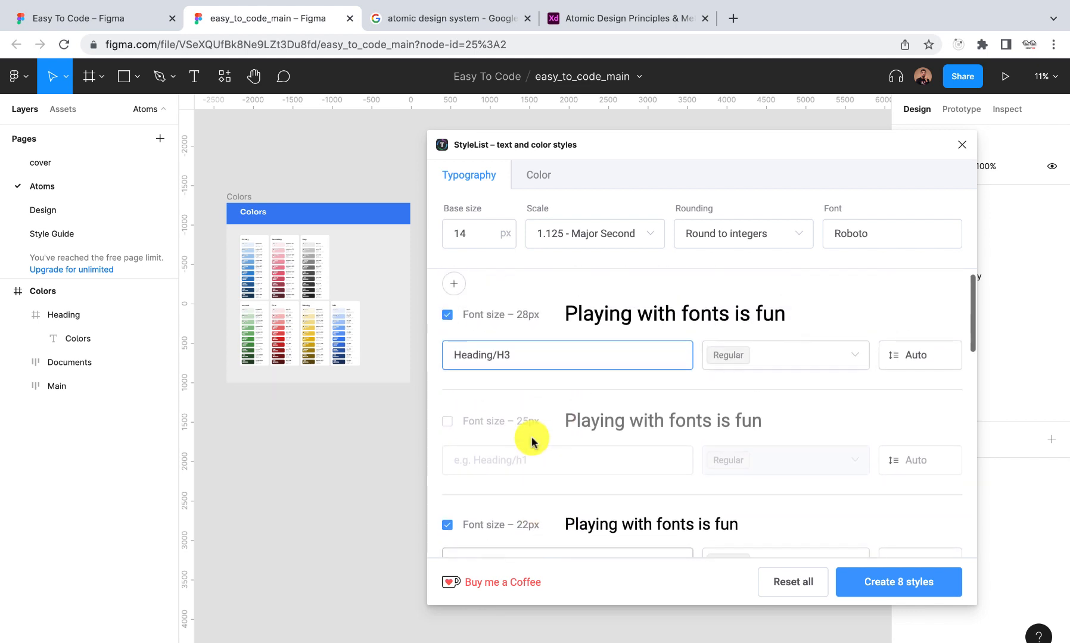
{"action": "scroll", "coordinate": [513, 375], "scroll_direction": "up", "scroll_amount": 1}
{"action": "left_click", "coordinate": [455, 304]}
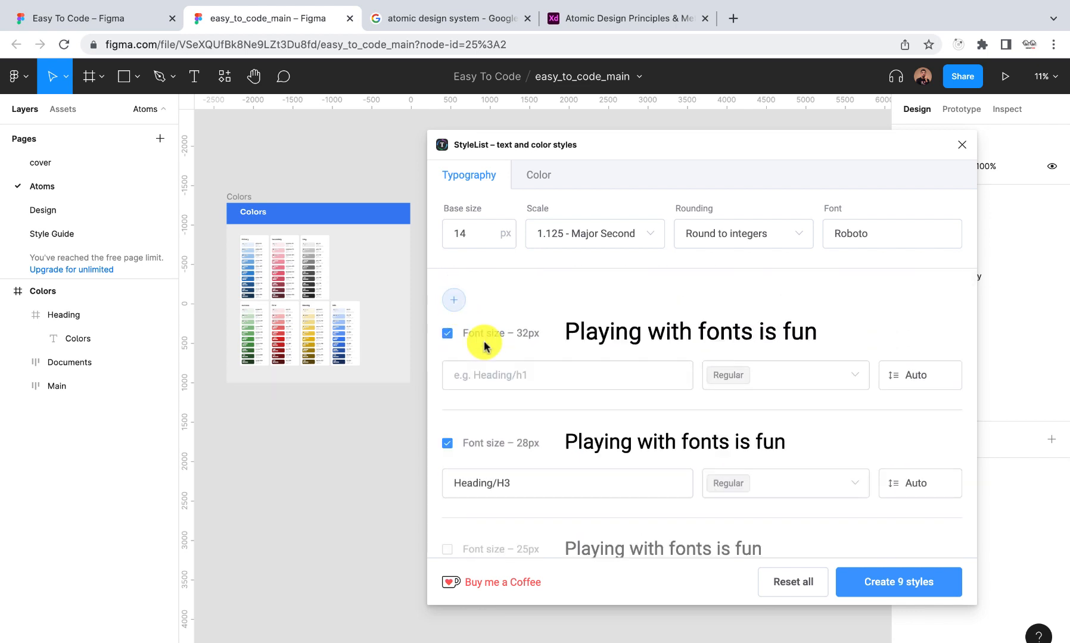
{"action": "left_click", "coordinate": [489, 378]}
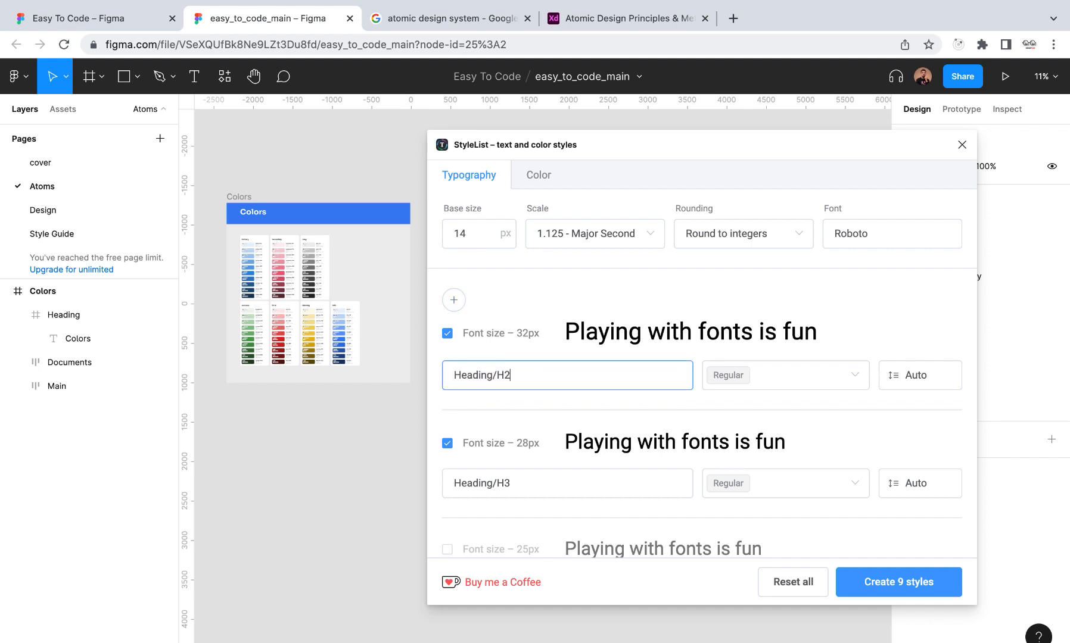
Add the 36 px font size to the scale and exclude it from the styles to create
{"action": "left_click", "coordinate": [454, 300]}
{"action": "left_click", "coordinate": [514, 375]}
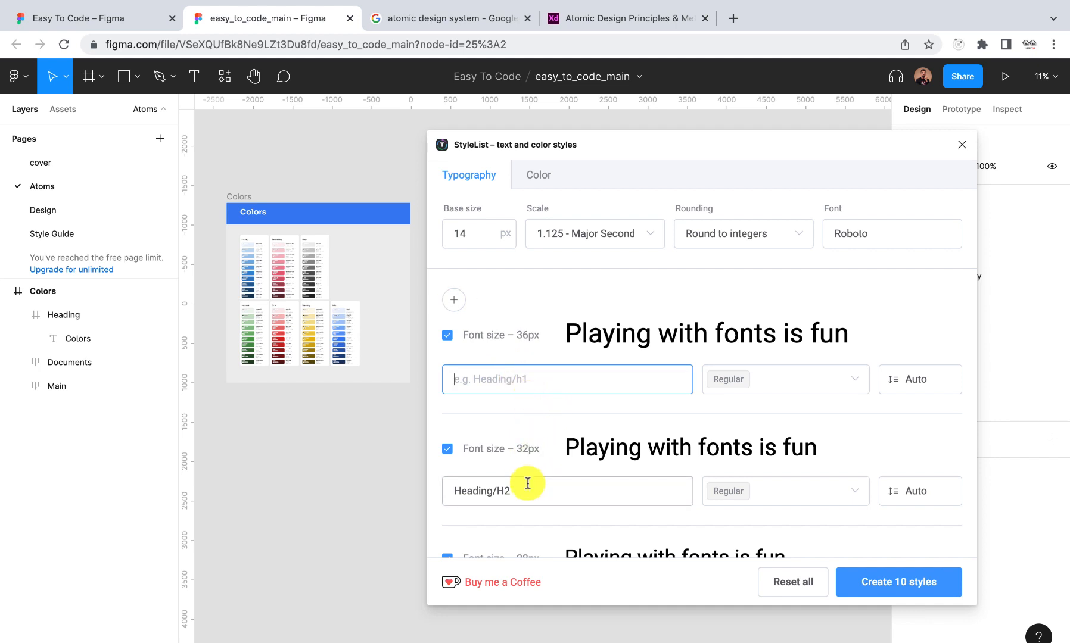
{"action": "scroll", "coordinate": [526, 482], "scroll_direction": "down", "scroll_amount": 1}
{"action": "scroll", "coordinate": [522, 425], "scroll_direction": "down", "scroll_amount": 2}
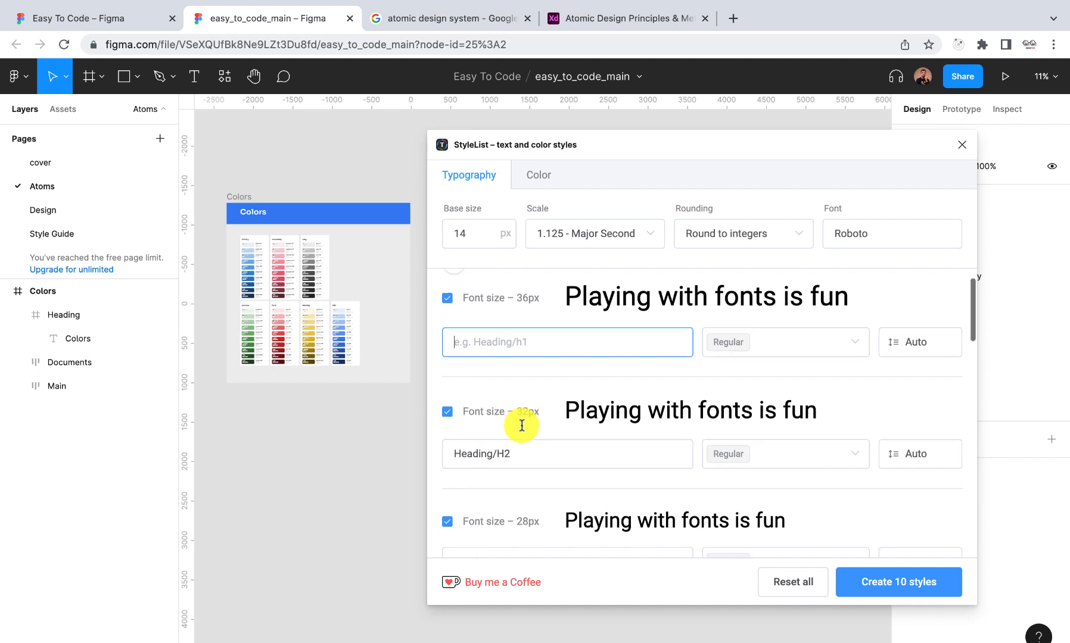
{"action": "scroll", "coordinate": [516, 421], "scroll_direction": "up", "scroll_amount": 4}
{"action": "left_click", "coordinate": [447, 336]}
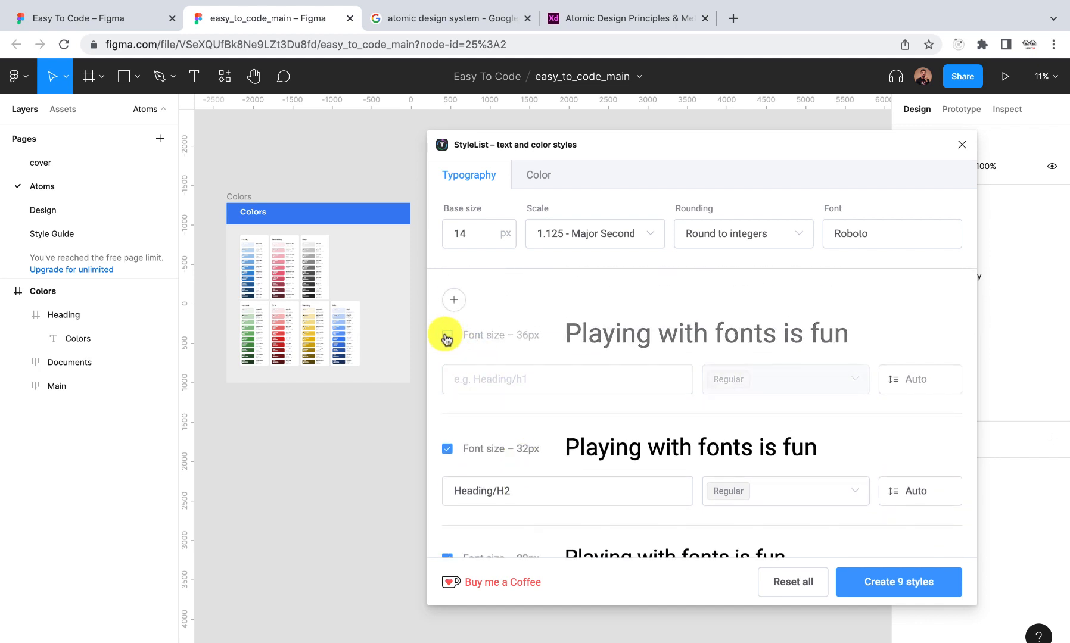
Add the 40 px font size to the scale and name its style Heading/H1
{"action": "left_click", "coordinate": [454, 300]}
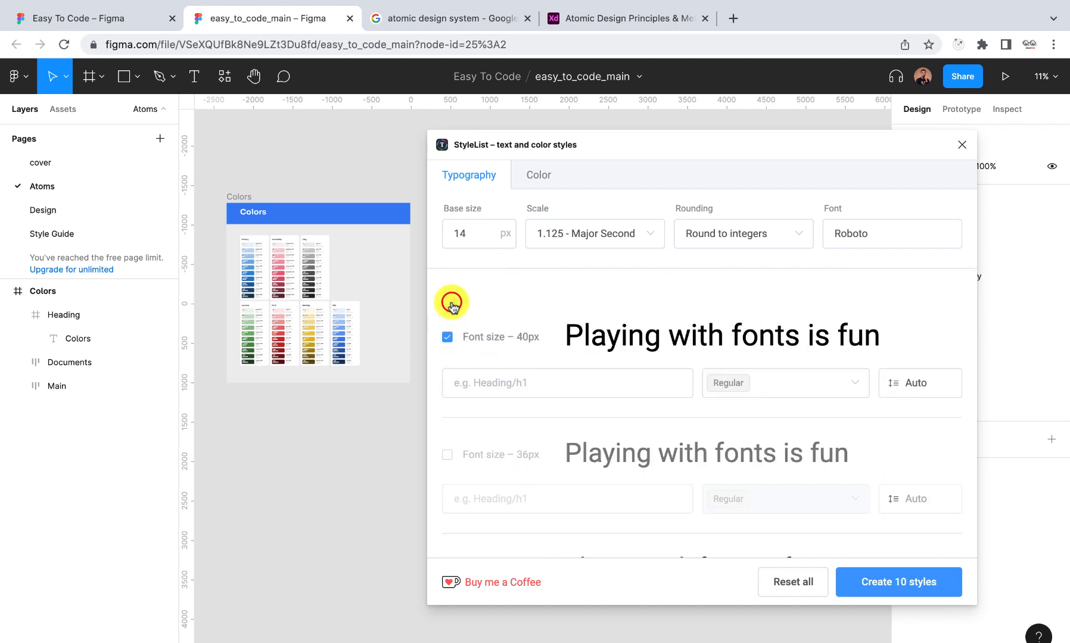
{"action": "left_click", "coordinate": [502, 381]}
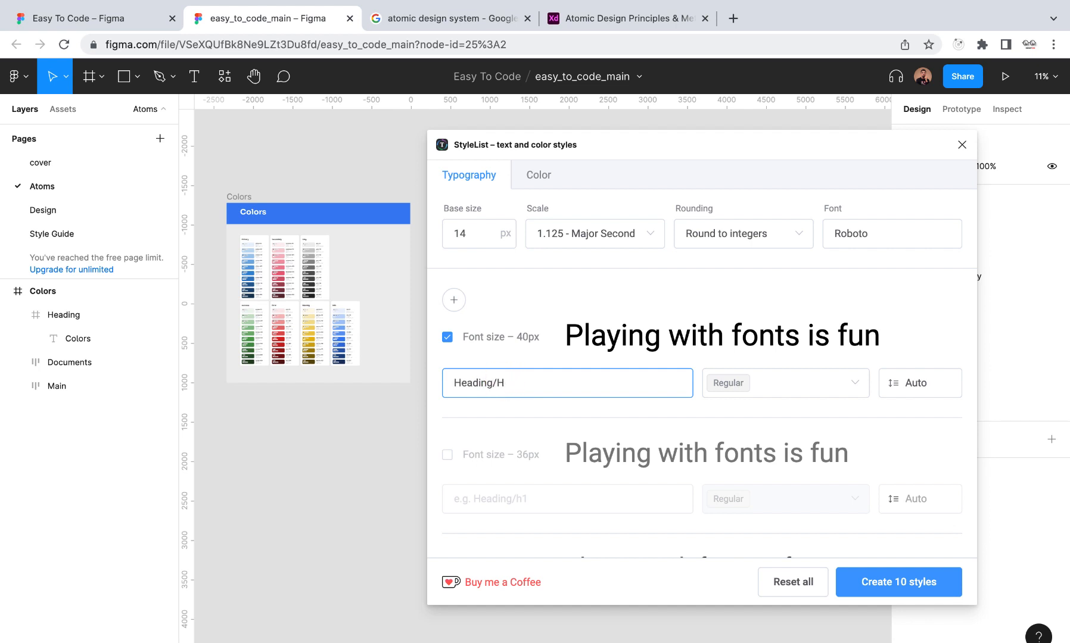
{"action": "type", "text": "Heading/H1"}
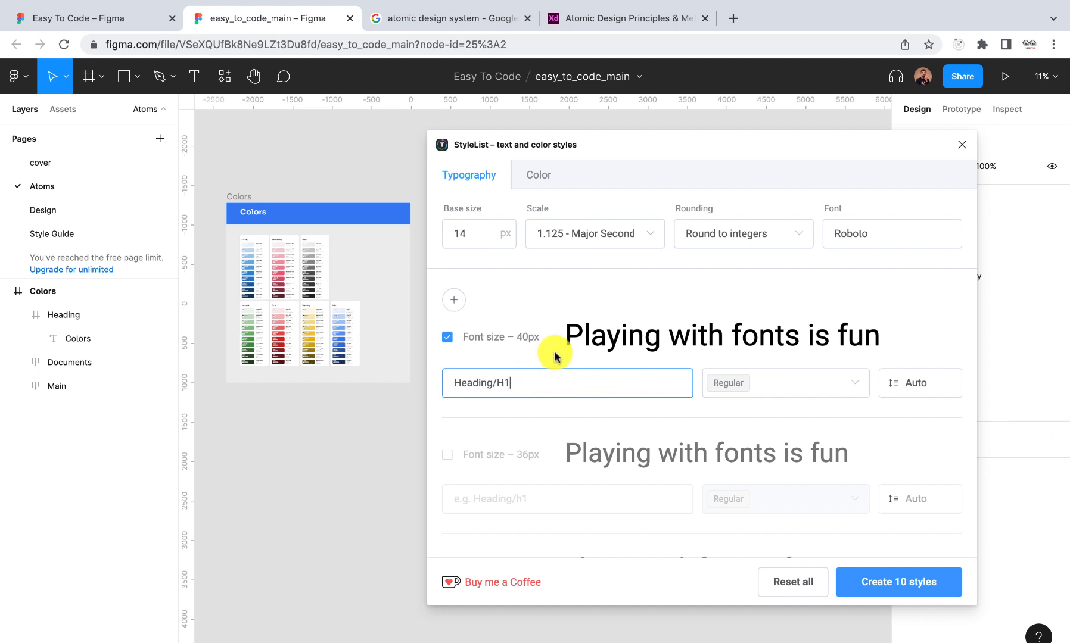
Review the names and included sizes of all heading, body and small text styles in the list
{"action": "scroll", "coordinate": [554, 355], "scroll_direction": "down", "scroll_amount": 3}
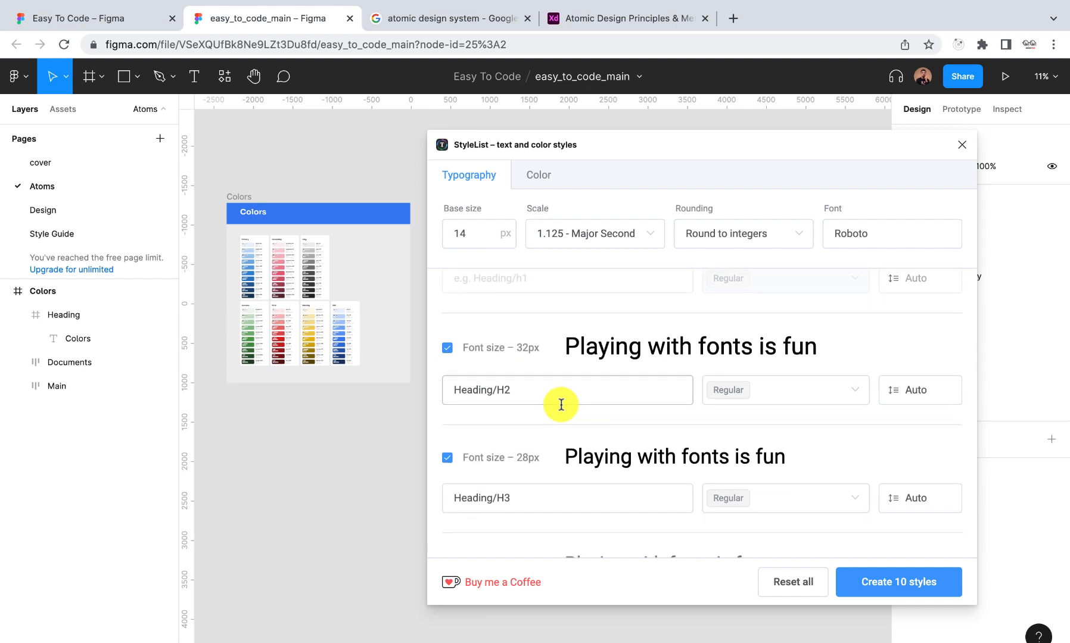
{"action": "scroll", "coordinate": [559, 402], "scroll_direction": "down", "scroll_amount": 2}
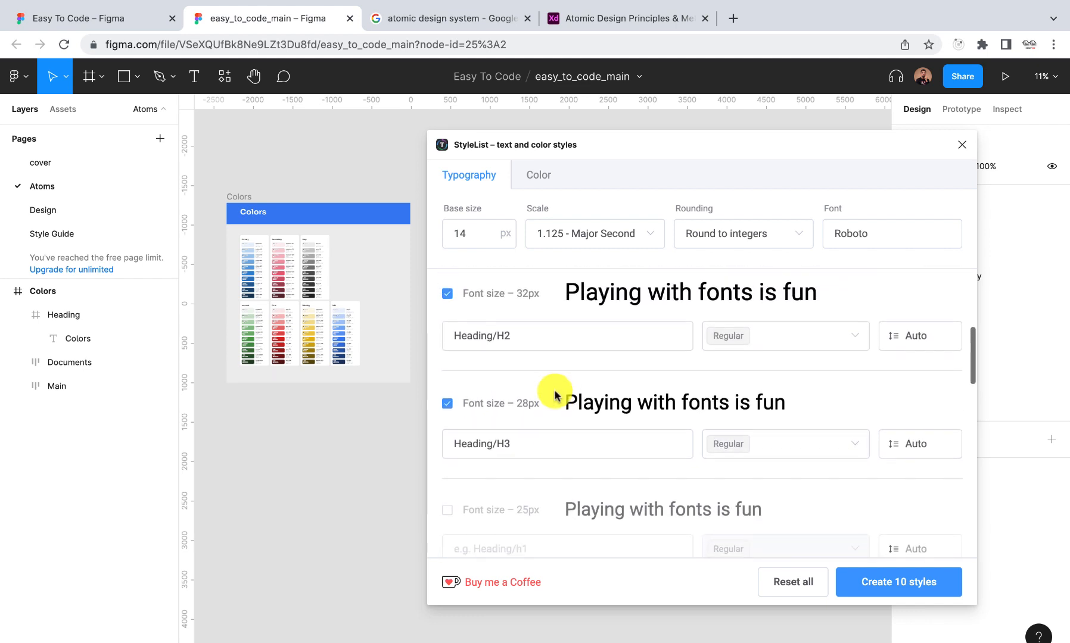
{"action": "scroll", "coordinate": [554, 393], "scroll_direction": "down", "scroll_amount": 2}
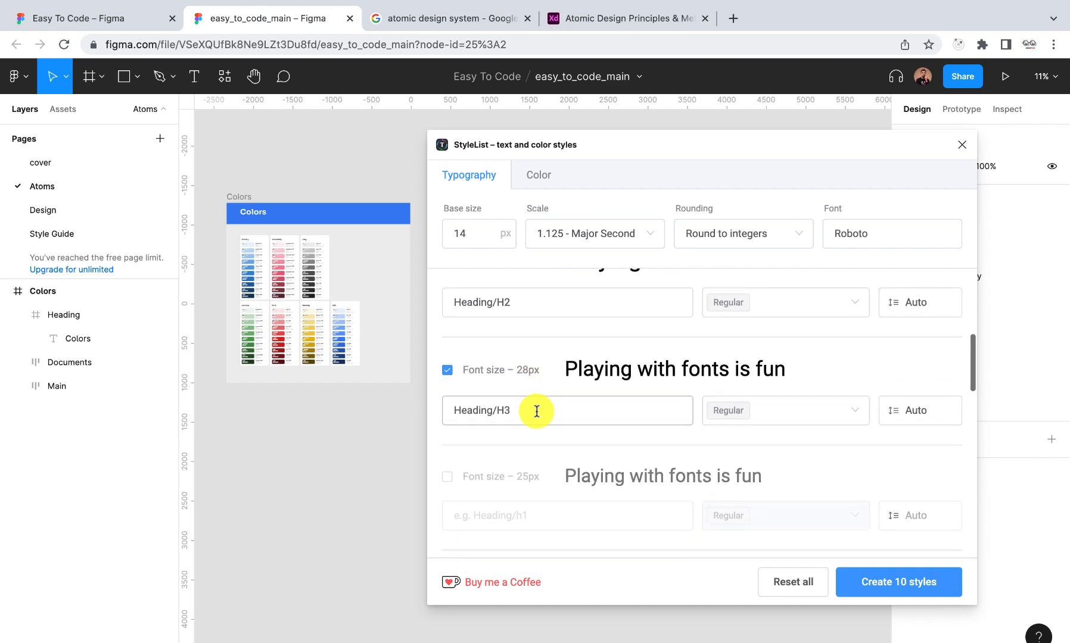
{"action": "scroll", "coordinate": [536, 411], "scroll_direction": "down", "scroll_amount": 5}
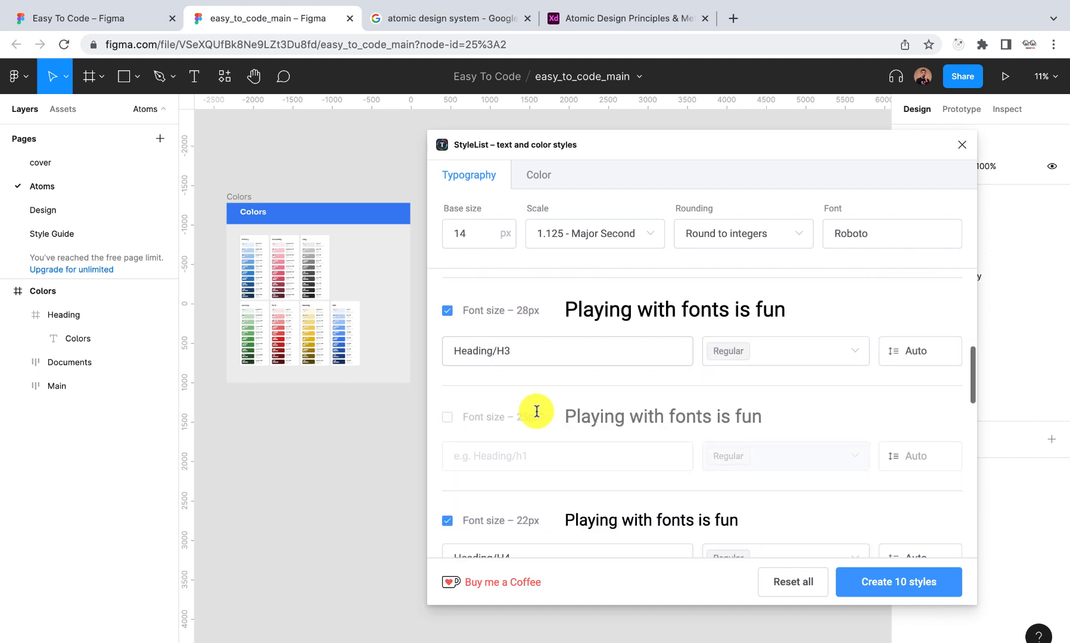
{"action": "scroll", "coordinate": [536, 453], "scroll_direction": "down", "scroll_amount": 3}
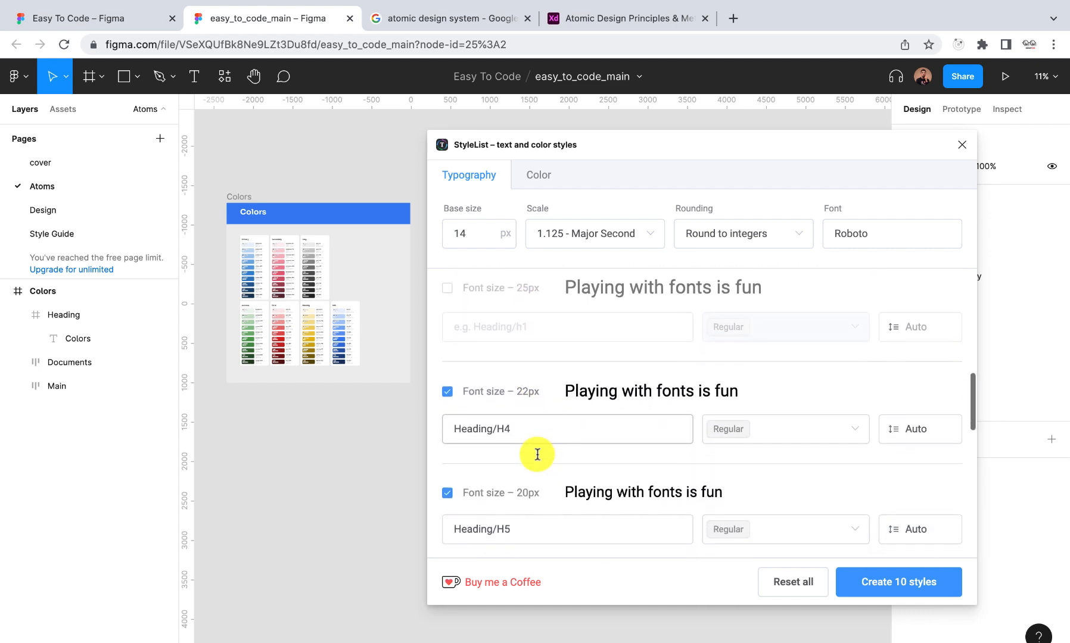
{"action": "scroll", "coordinate": [536, 455], "scroll_direction": "down", "scroll_amount": 4}
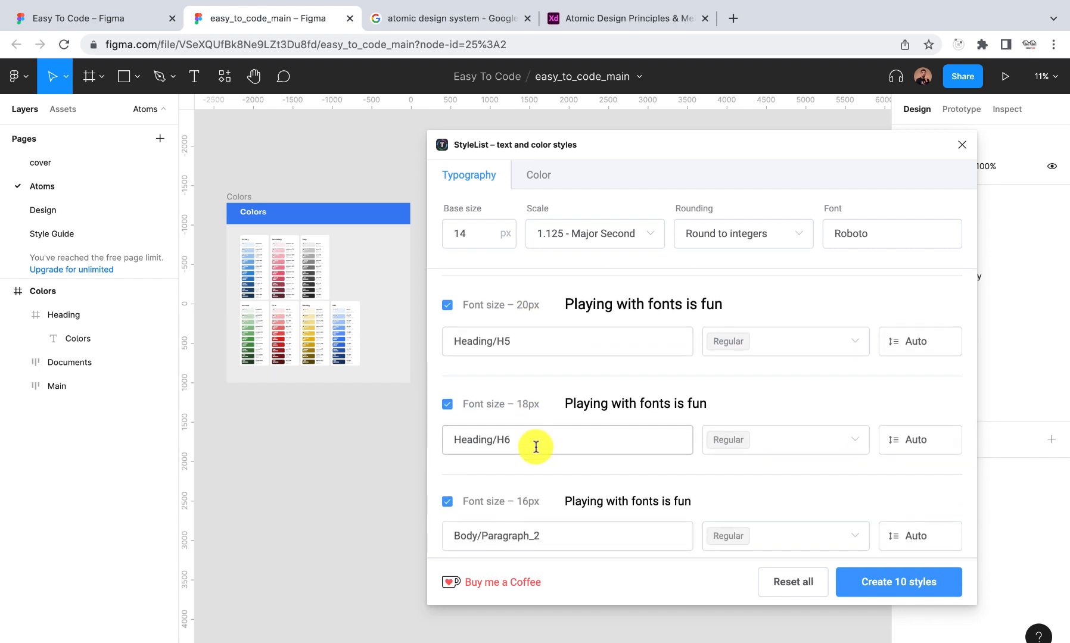
{"action": "scroll", "coordinate": [534, 444], "scroll_direction": "down", "scroll_amount": 3}
{"action": "scroll", "coordinate": [535, 447], "scroll_direction": "down", "scroll_amount": 16}
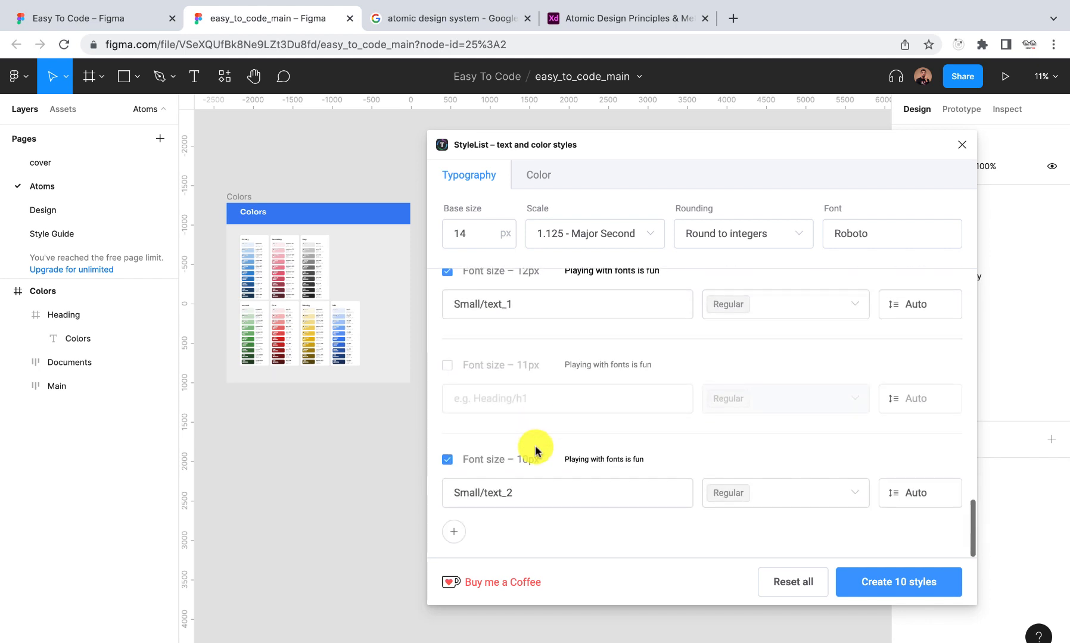
{"action": "scroll", "coordinate": [535, 448], "scroll_direction": "up", "scroll_amount": 20}
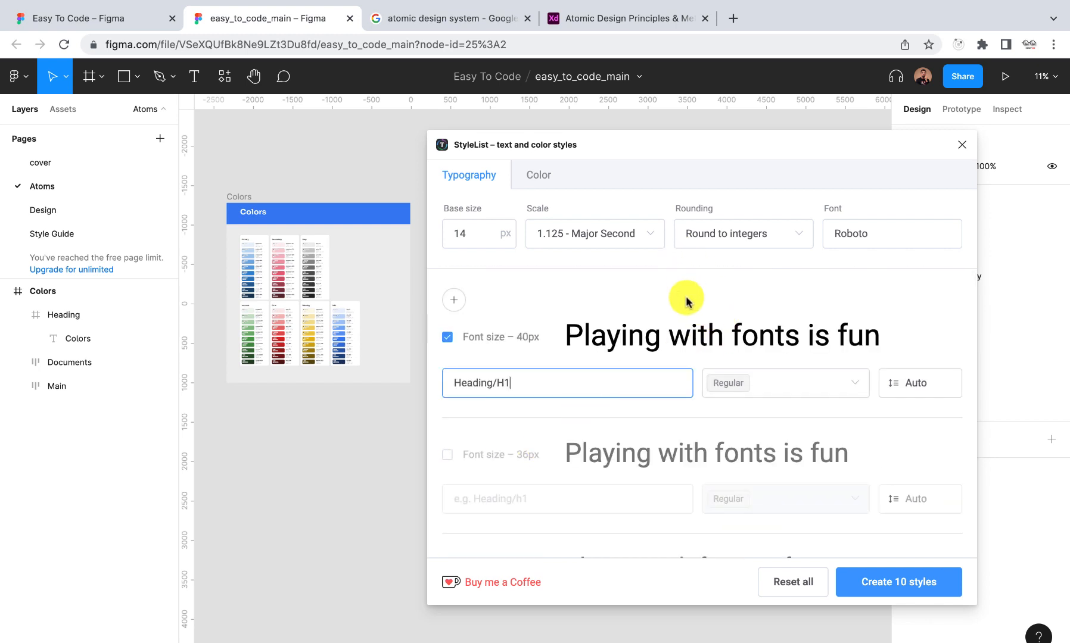
Change the font for all the typography styles to Sora
{"action": "left_click", "coordinate": [891, 233]}
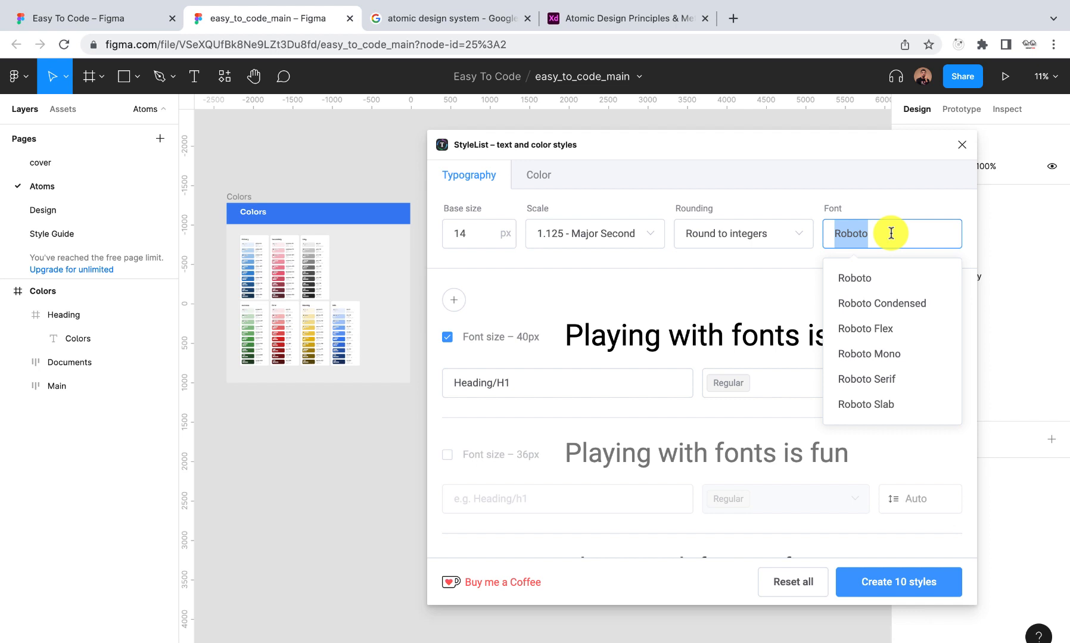
{"action": "type", "text": "sora"}
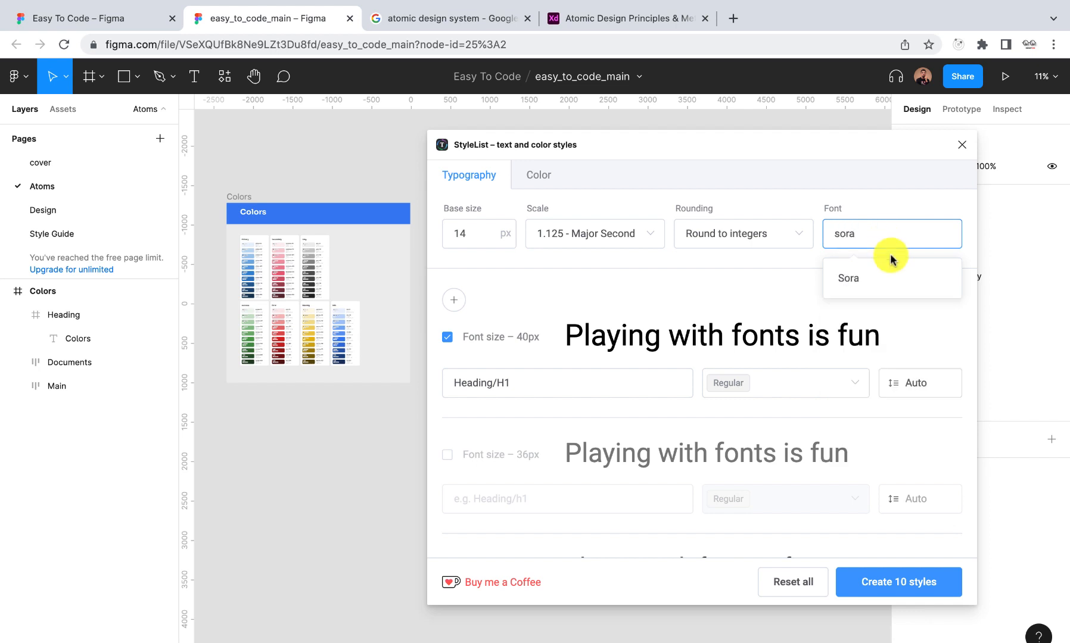
{"action": "left_click", "coordinate": [878, 280]}
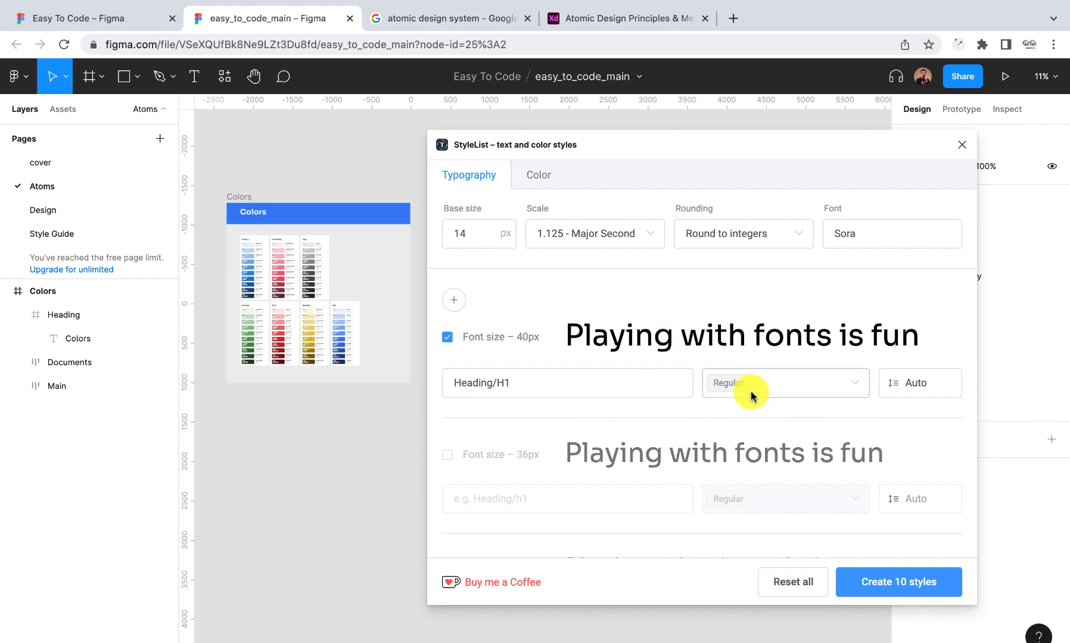
Add the Bold and SemiBold weights alongside Regular for the 40 px Heading/H1 style
{"action": "left_click", "coordinate": [850, 383]}
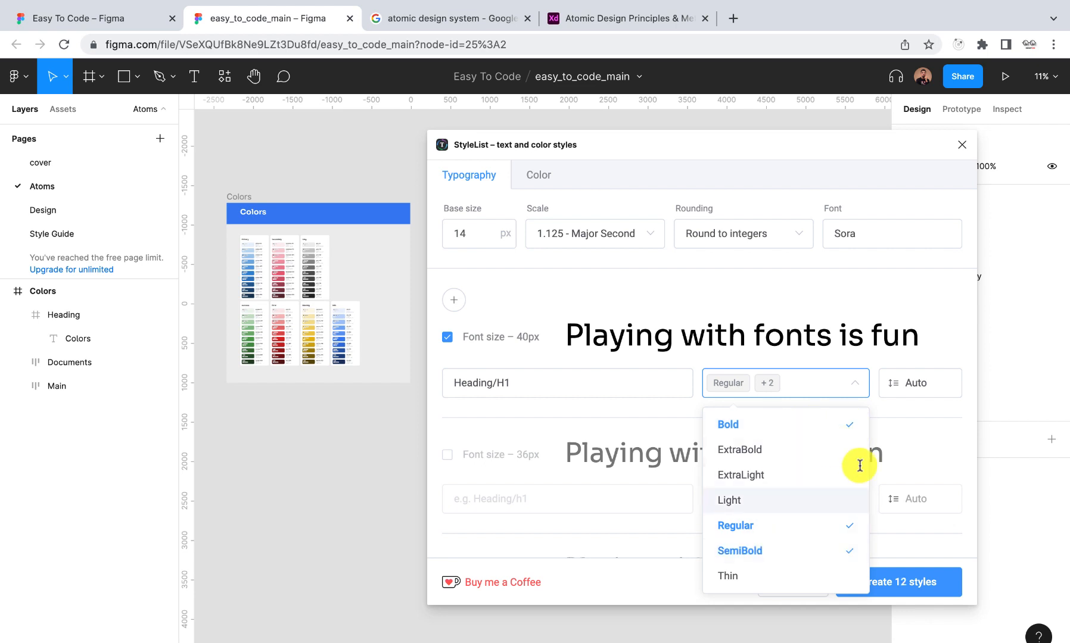
{"action": "left_click", "coordinate": [903, 419]}
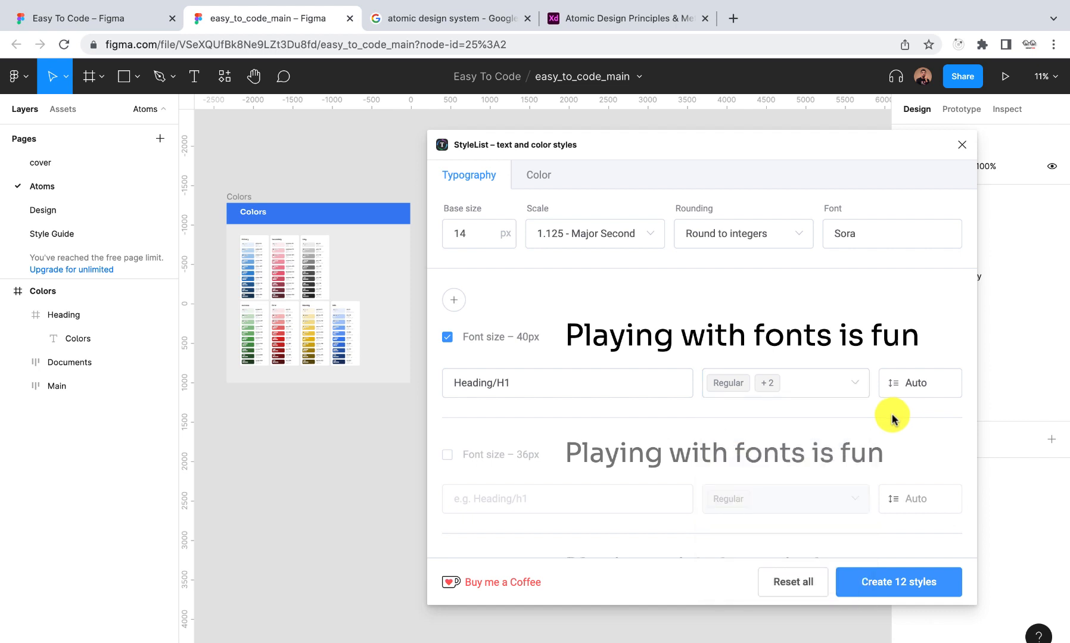
Add the Bold and SemiBold weights alongside Regular for the 32 px Heading/H2 style
{"action": "scroll", "coordinate": [821, 418], "scroll_direction": "down", "scroll_amount": 5}
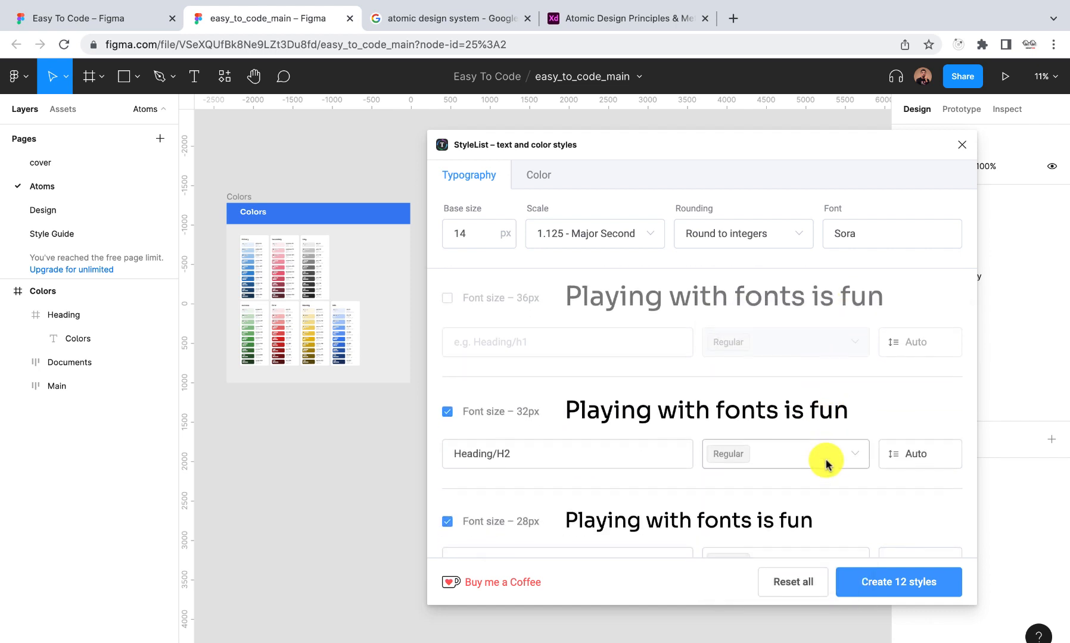
{"action": "scroll", "coordinate": [824, 459], "scroll_direction": "down", "scroll_amount": 1}
{"action": "left_click", "coordinate": [837, 424]}
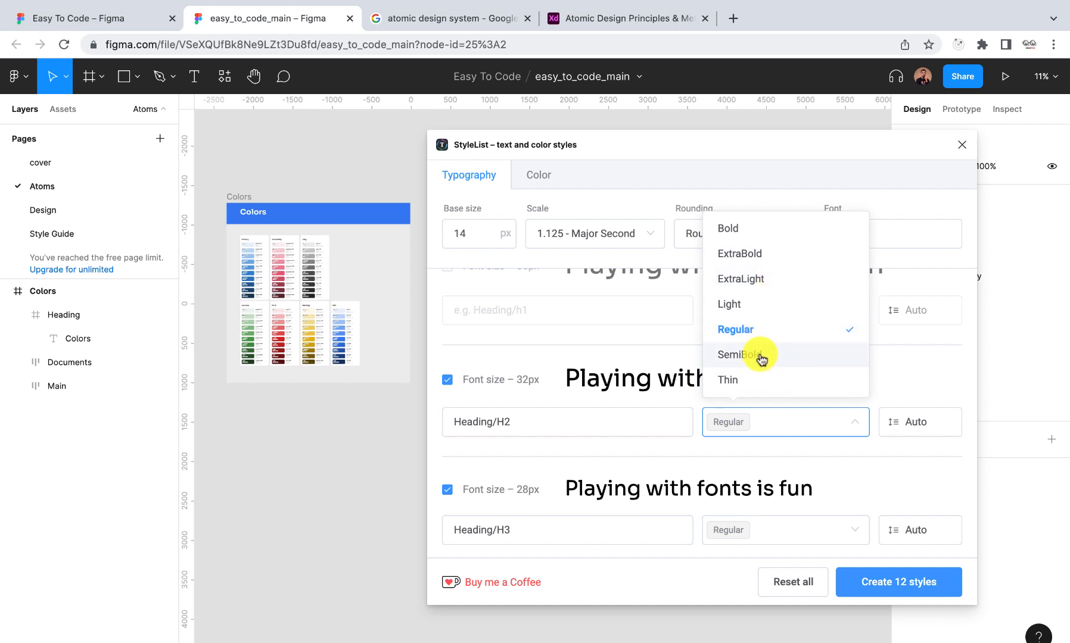
{"action": "left_click", "coordinate": [760, 231]}
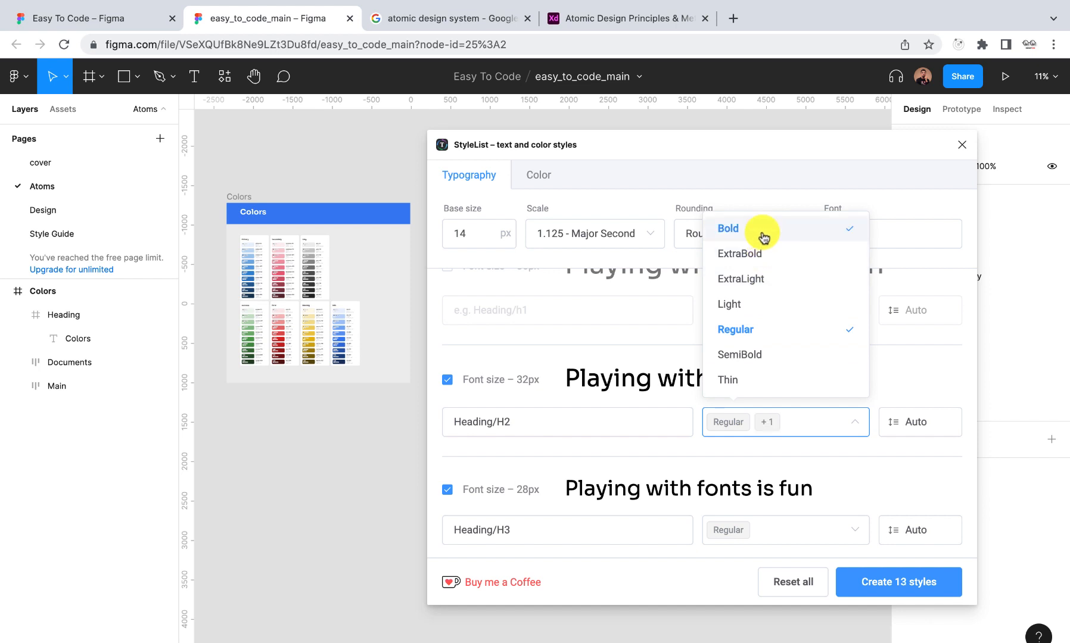
{"action": "left_click", "coordinate": [772, 356]}
{"action": "scroll", "coordinate": [781, 417], "scroll_direction": "down", "scroll_amount": 4}
{"action": "left_click", "coordinate": [893, 365]}
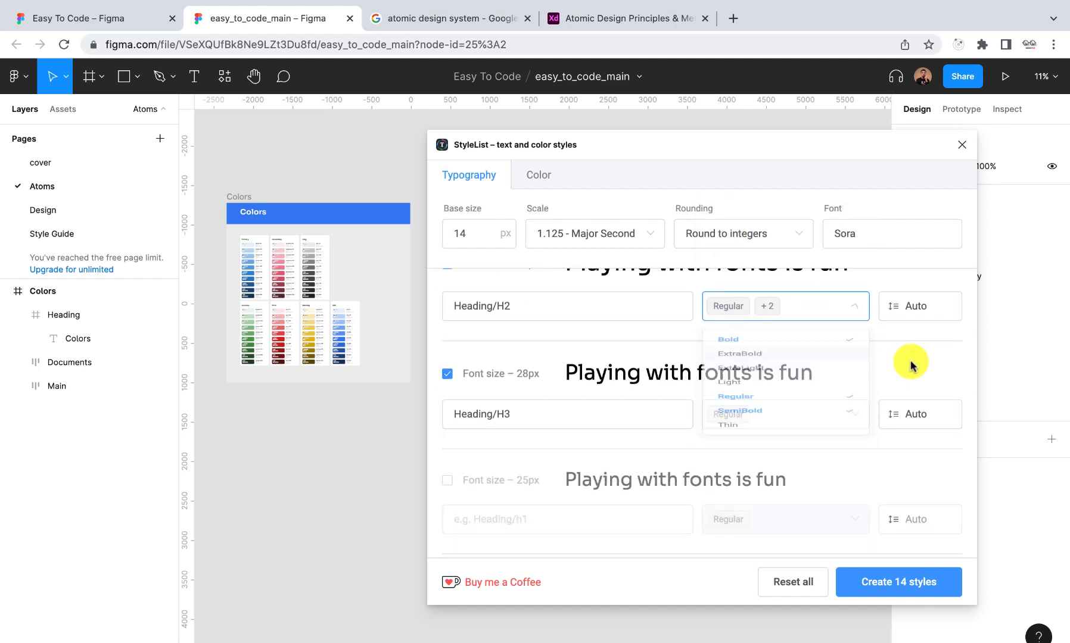
Add the SemiBold and Bold weights alongside Regular for the 28 px Heading/H3 style
{"action": "left_click", "coordinate": [843, 414]}
{"action": "left_click", "coordinate": [788, 349]}
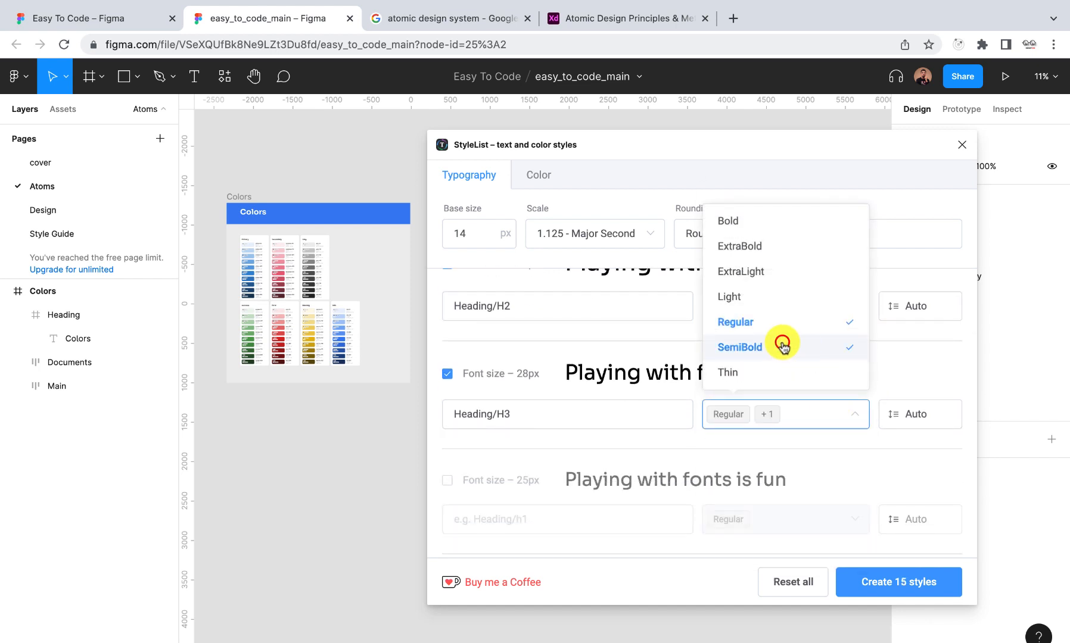
{"action": "left_click", "coordinate": [748, 225]}
{"action": "scroll", "coordinate": [800, 495], "scroll_direction": "down", "scroll_amount": 4}
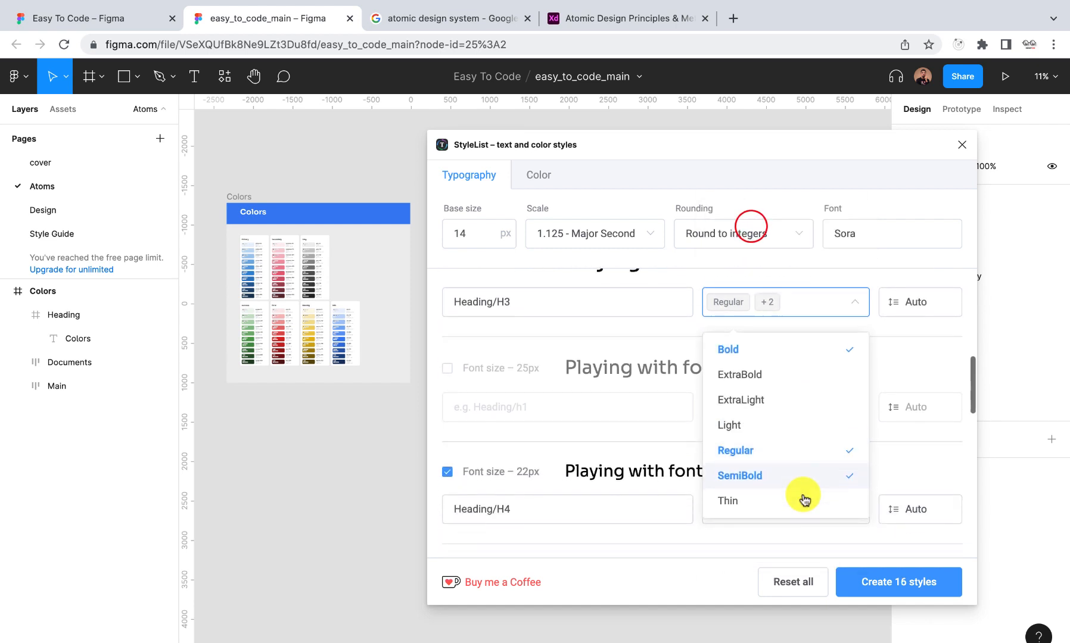
{"action": "left_click", "coordinate": [905, 344]}
Add the Bold and SemiBold weights alongside Regular for the 22 px Heading/H4 style
{"action": "scroll", "coordinate": [852, 409], "scroll_direction": "down", "scroll_amount": 3}
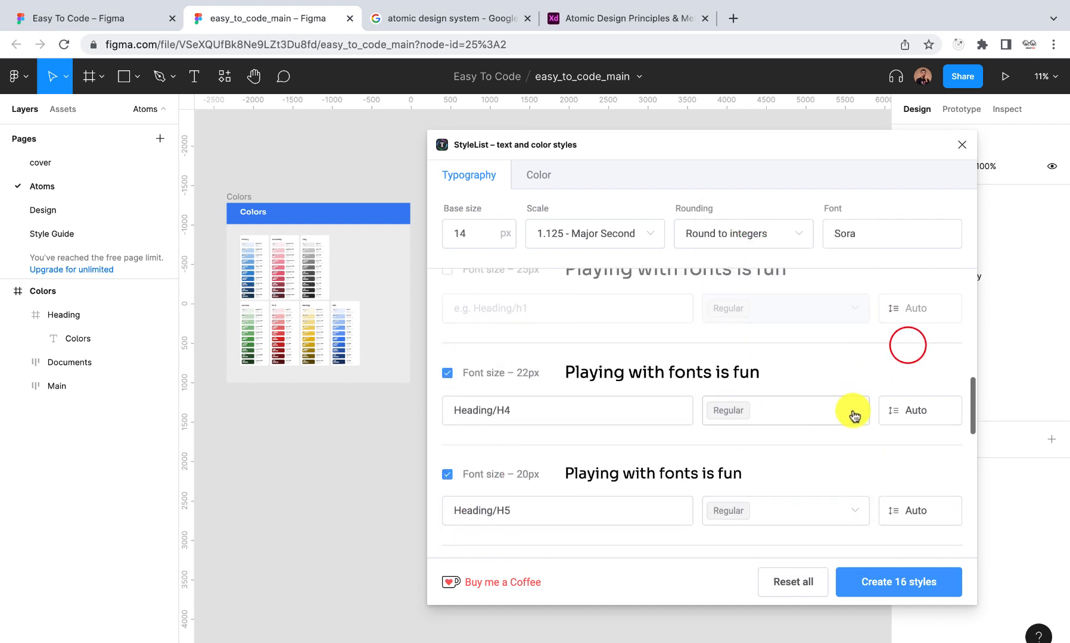
{"action": "left_click", "coordinate": [858, 416]}
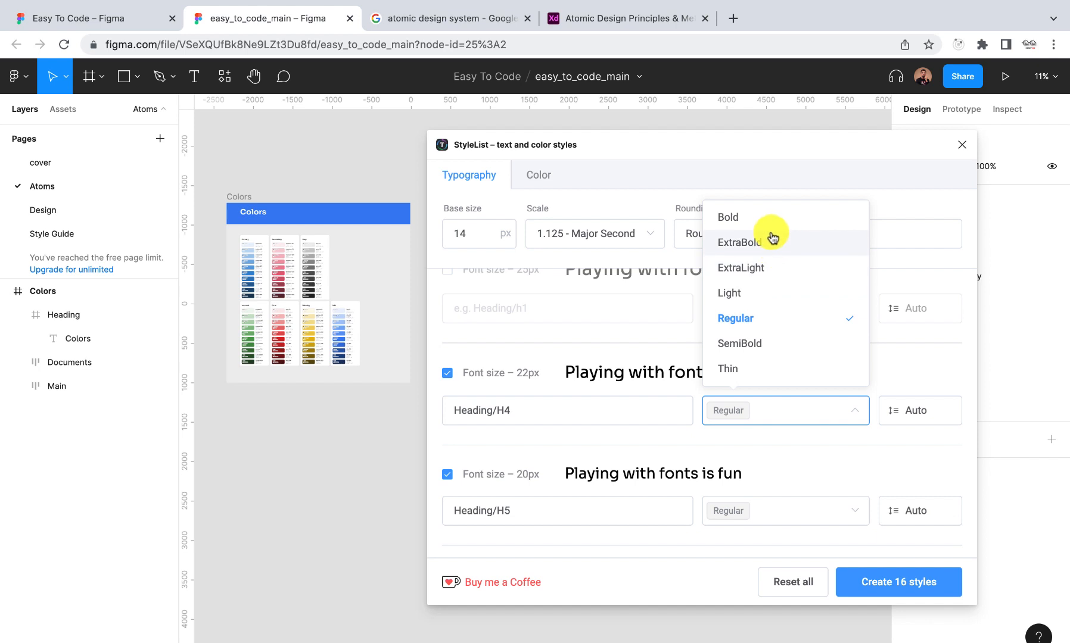
{"action": "left_click", "coordinate": [763, 223]}
{"action": "left_click", "coordinate": [754, 344]}
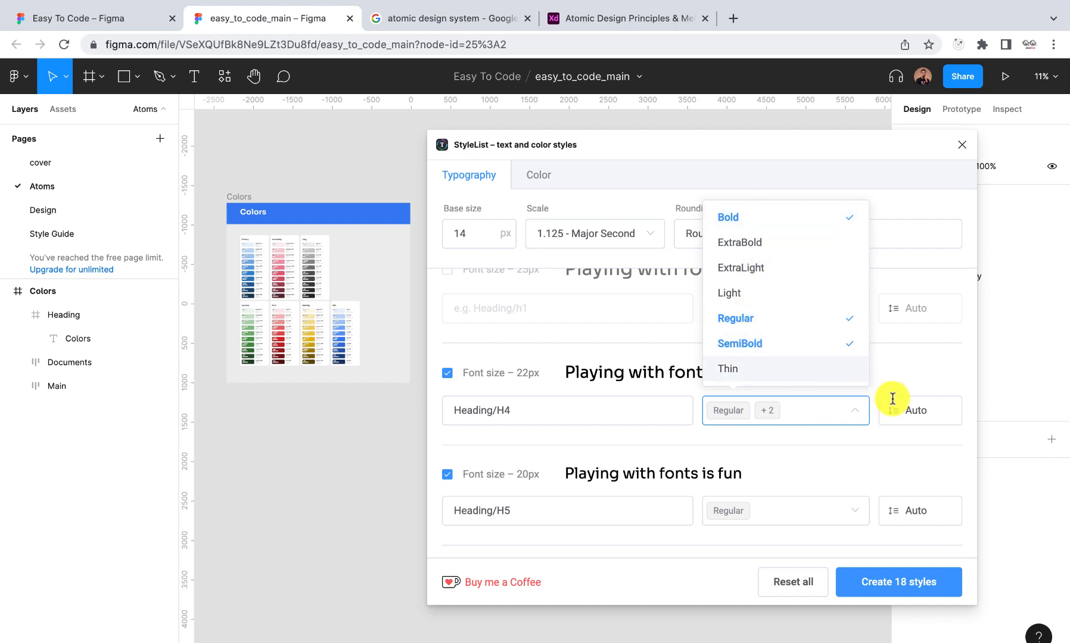
{"action": "left_click", "coordinate": [915, 395]}
Add the Bold and SemiBold weights alongside Regular for the 20 px Heading/H5 style
{"action": "scroll", "coordinate": [916, 398], "scroll_direction": "down", "scroll_amount": 2}
{"action": "left_click", "coordinate": [846, 387]}
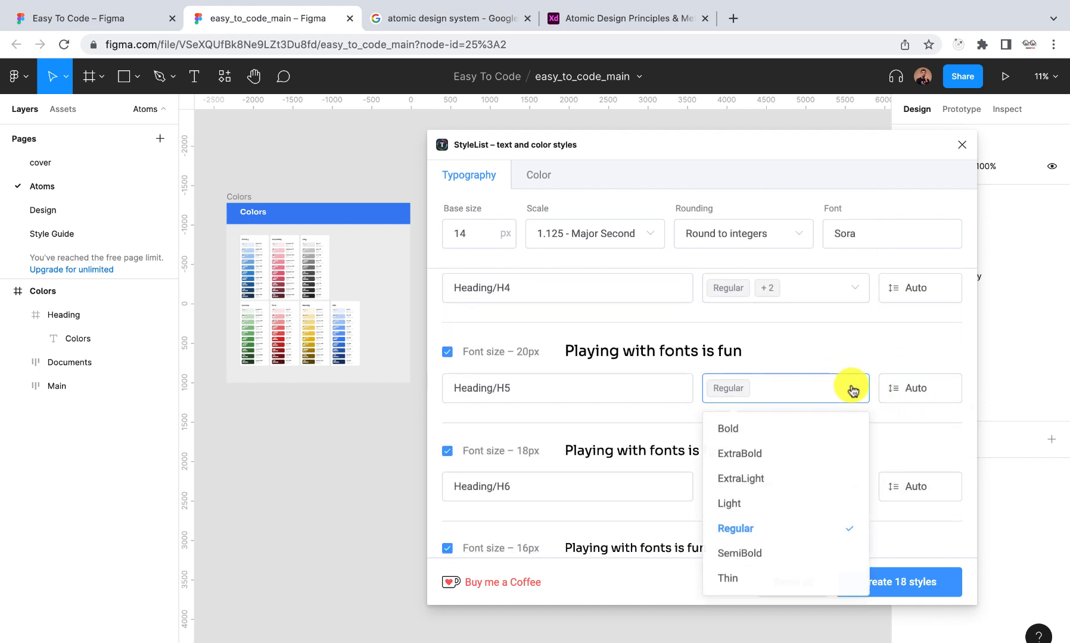
{"action": "left_click", "coordinate": [762, 430]}
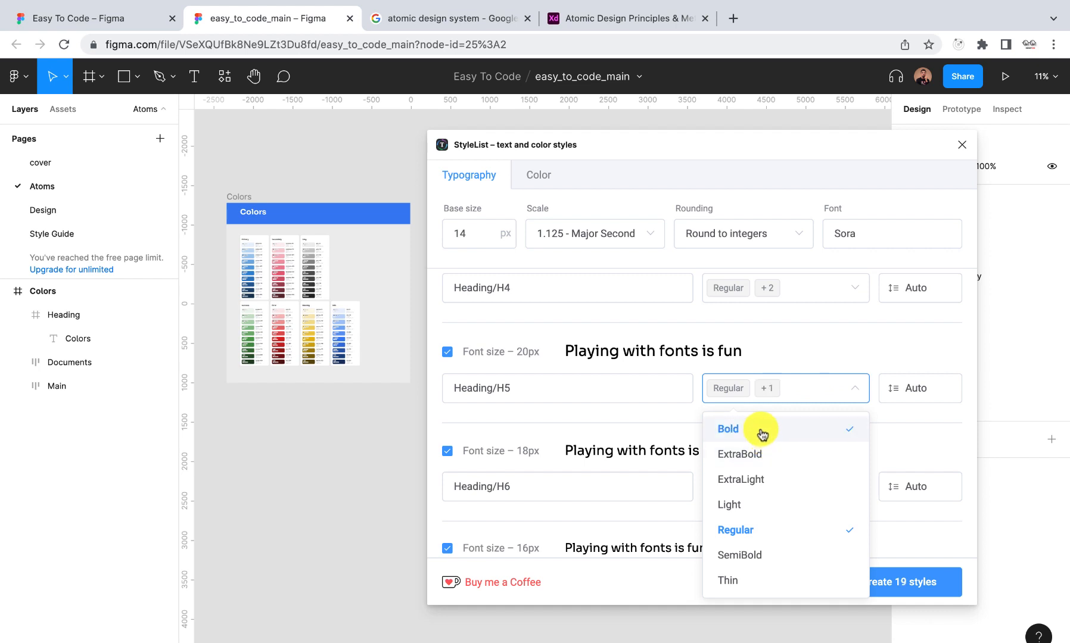
{"action": "left_click", "coordinate": [761, 554]}
{"action": "left_click", "coordinate": [895, 437]}
Add the Bold and SemiBold weights alongside Regular for the 18 px Heading/H6 style
{"action": "scroll", "coordinate": [895, 437], "scroll_direction": "down", "scroll_amount": 4}
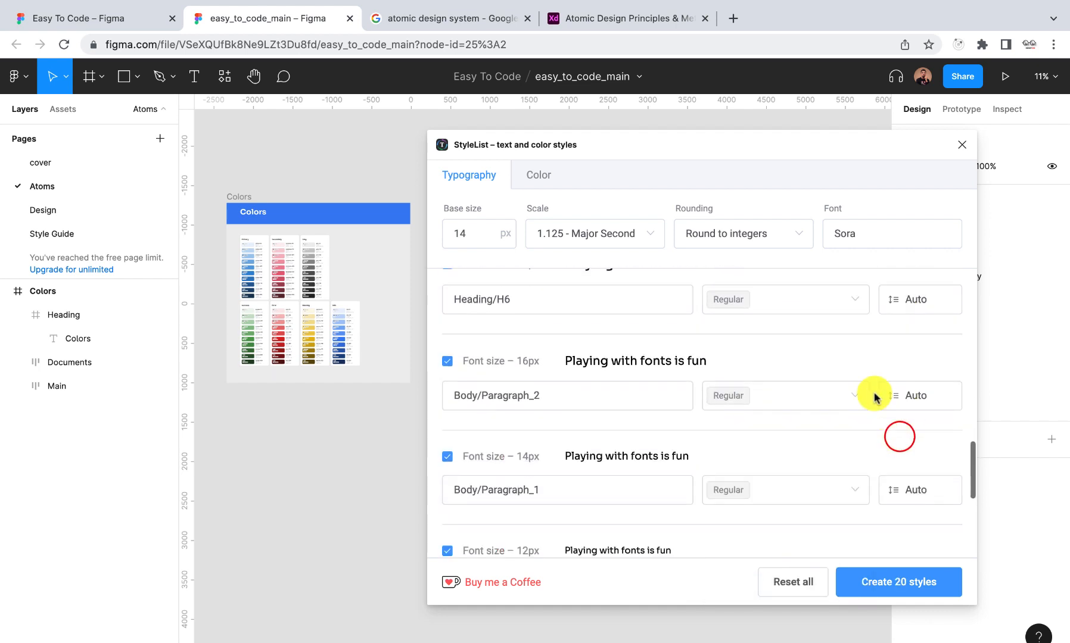
{"action": "left_click", "coordinate": [860, 303]}
{"action": "left_click", "coordinate": [788, 343]}
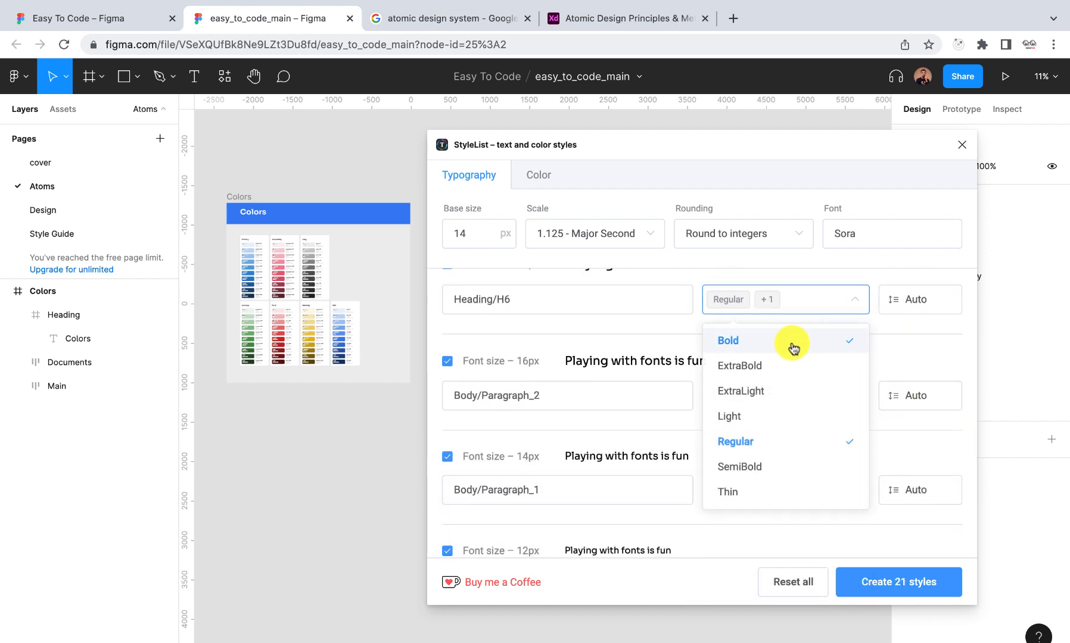
{"action": "left_click", "coordinate": [772, 468]}
{"action": "left_click", "coordinate": [895, 437]}
Add the Bold and SemiBold weights alongside Regular for the 14 px Body/Paragraph_1 style
{"action": "scroll", "coordinate": [882, 429], "scroll_direction": "down", "scroll_amount": 2}
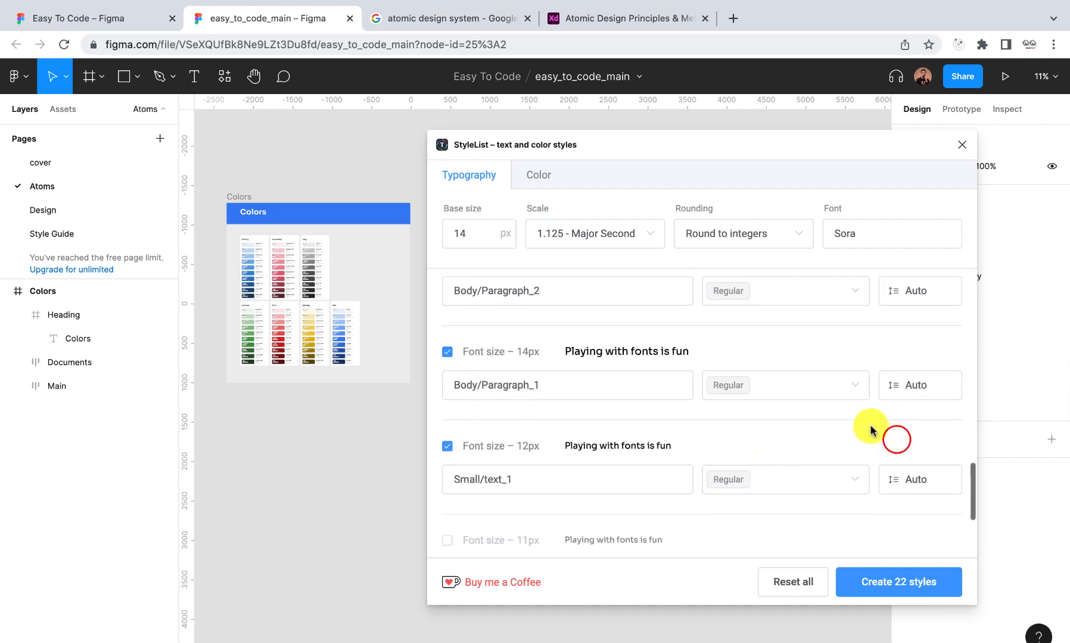
{"action": "left_click", "coordinate": [856, 392]}
{"action": "left_click", "coordinate": [801, 429]}
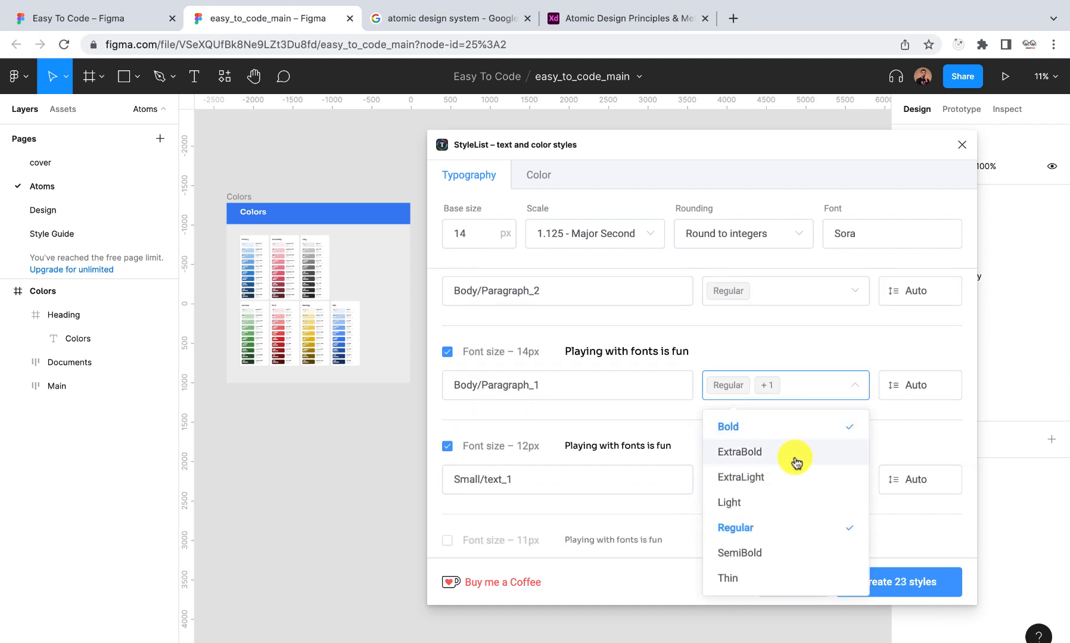
{"action": "scroll", "coordinate": [776, 554], "scroll_direction": "up", "scroll_amount": 1}
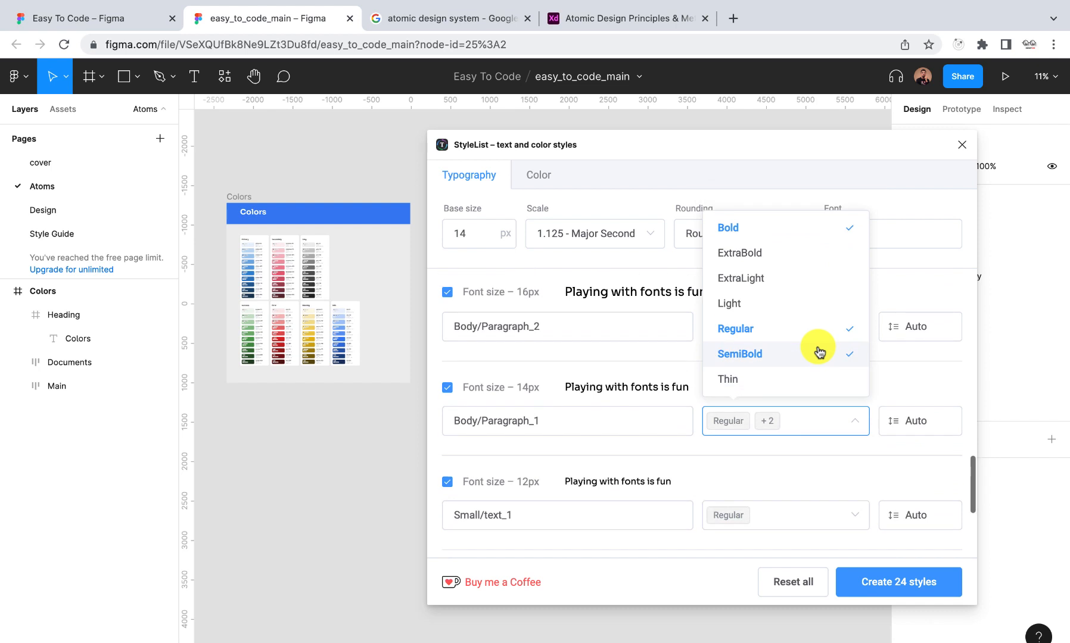
{"action": "left_click", "coordinate": [909, 377]}
Add the Bold and SemiBold weights alongside Regular for the 16 px Body/Paragraph_2 style
{"action": "scroll", "coordinate": [909, 378], "scroll_direction": "up", "scroll_amount": 1}
{"action": "scroll", "coordinate": [881, 386], "scroll_direction": "up", "scroll_amount": 1}
{"action": "left_click", "coordinate": [848, 394]}
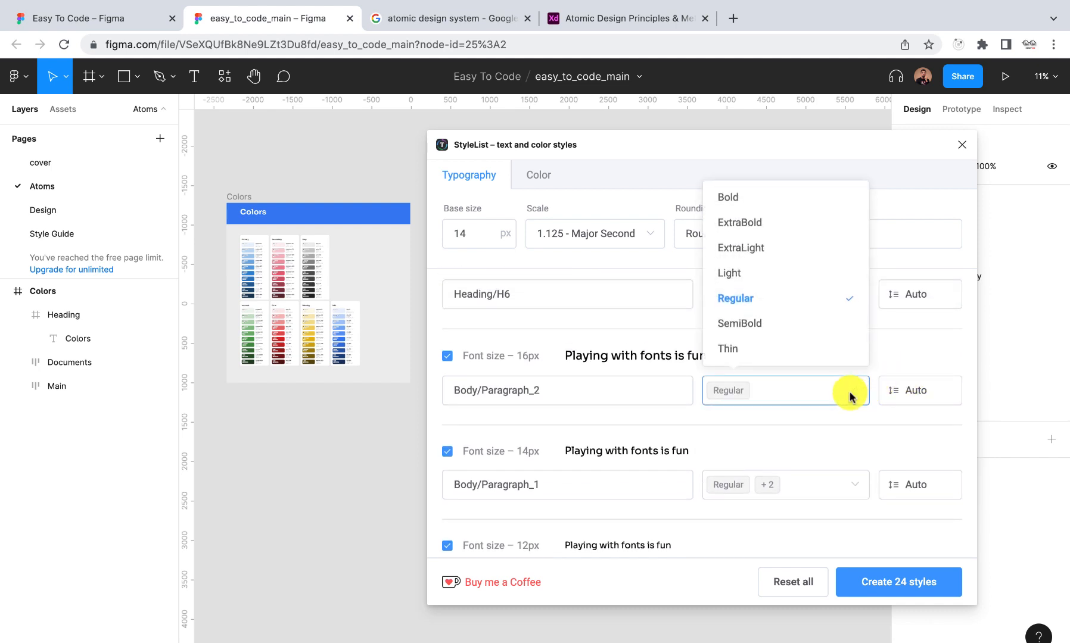
{"action": "left_click", "coordinate": [774, 208]}
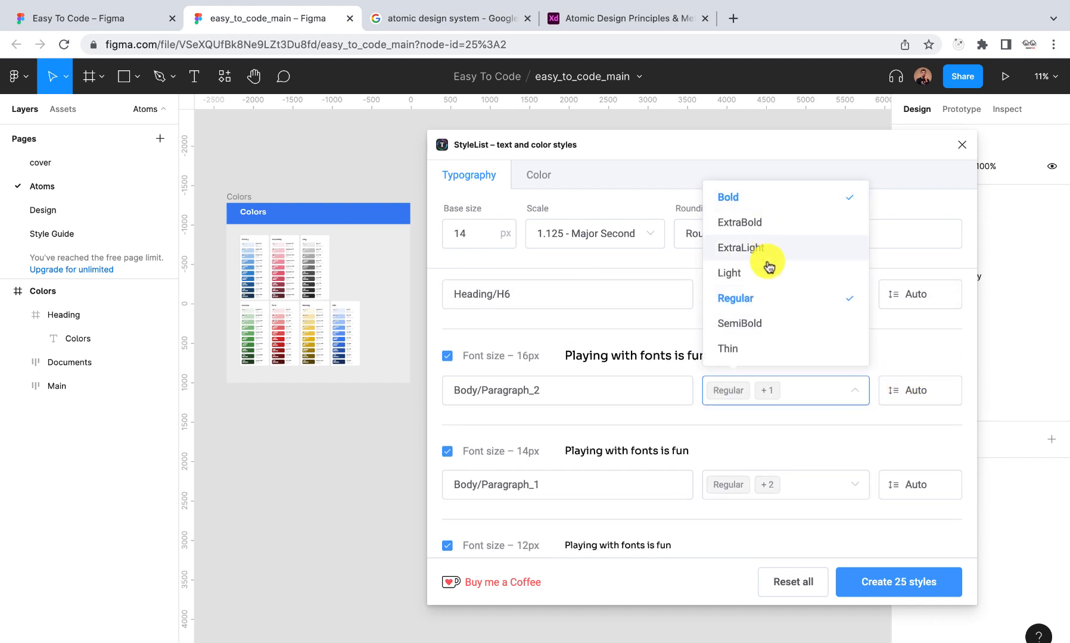
{"action": "left_click", "coordinate": [764, 322]}
{"action": "left_click", "coordinate": [911, 358]}
Add the Bold weight alongside Regular for the 12 px Small/text_1 style
{"action": "scroll", "coordinate": [910, 358], "scroll_direction": "down", "scroll_amount": 3}
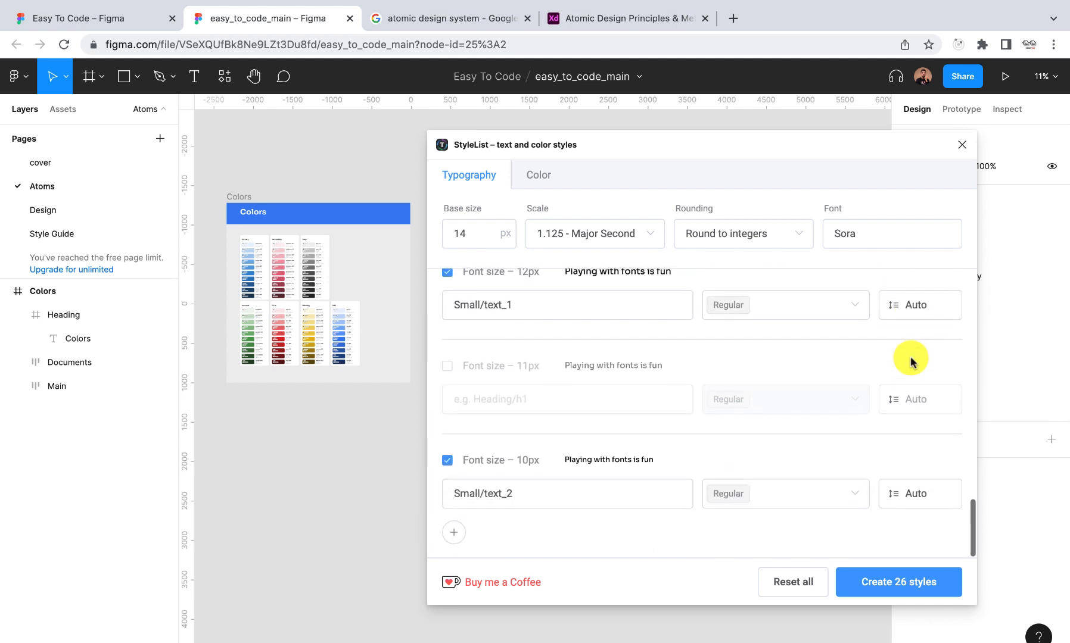
{"action": "left_click", "coordinate": [849, 309]}
{"action": "left_click", "coordinate": [764, 345]}
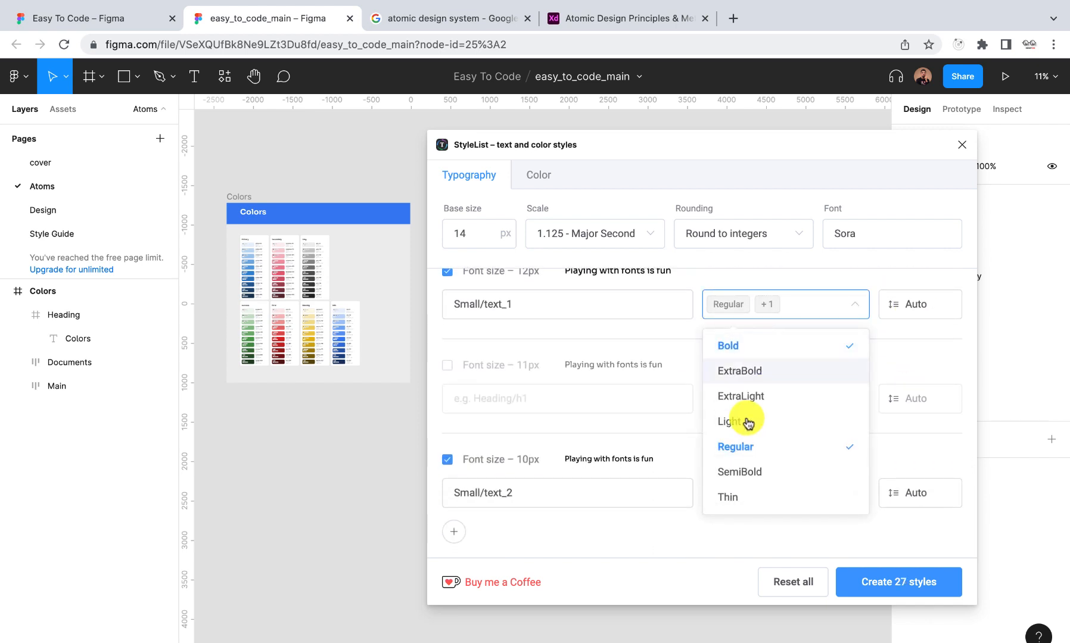
Add the SemiBold weight to the Small/text_1 style, and Bold and SemiBold to Small/text_2
{"action": "left_click", "coordinate": [745, 472]}
{"action": "left_click", "coordinate": [903, 435]}
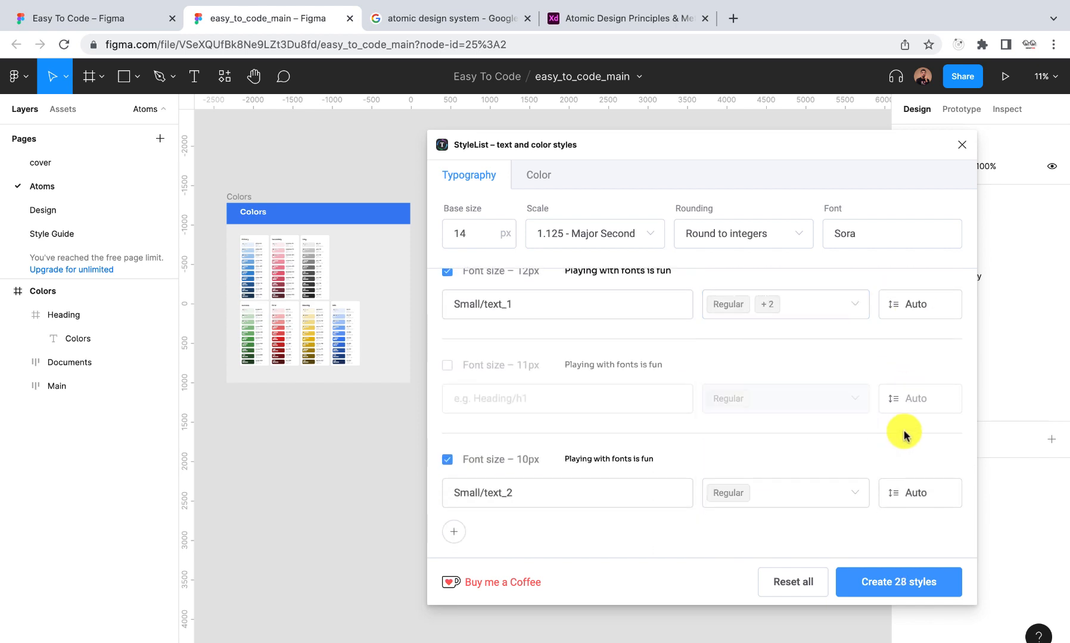
{"action": "left_click", "coordinate": [854, 493]}
{"action": "left_click", "coordinate": [765, 302]}
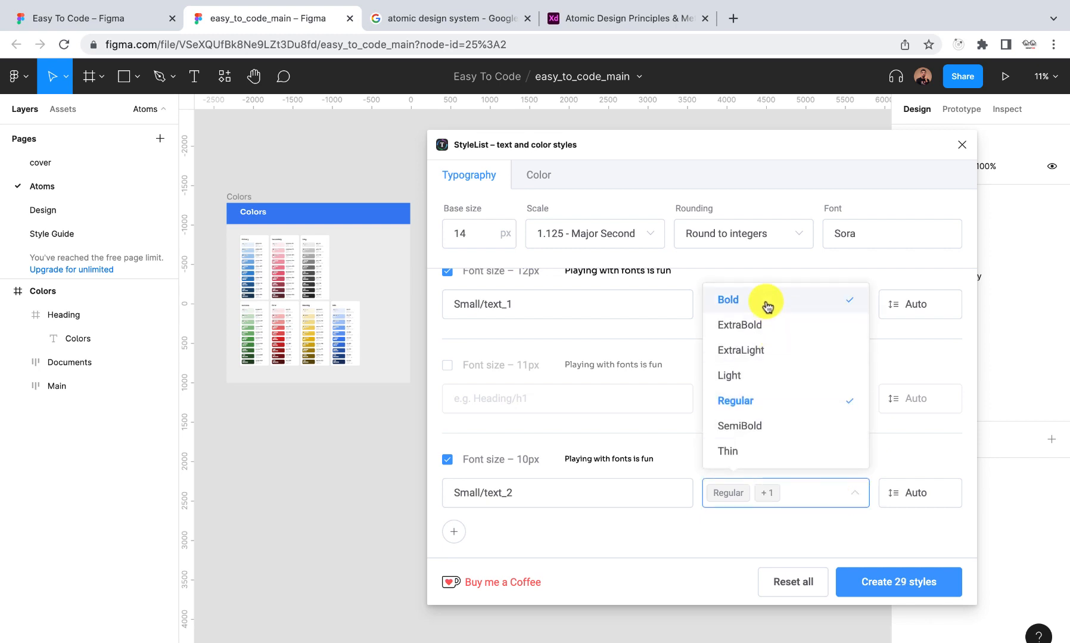
{"action": "left_click", "coordinate": [764, 427]}
{"action": "left_click", "coordinate": [906, 469]}
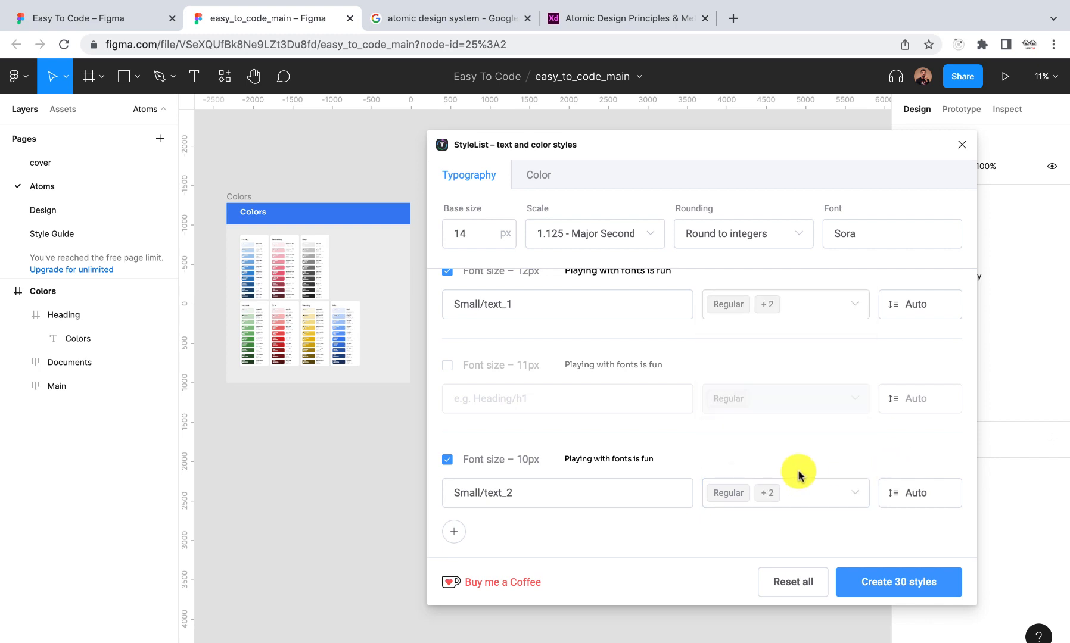
Review the configured heading, body and small text settings, leaving line heights on Auto, and create the 30 text styles
{"action": "scroll", "coordinate": [788, 494], "scroll_direction": "up", "scroll_amount": 3}
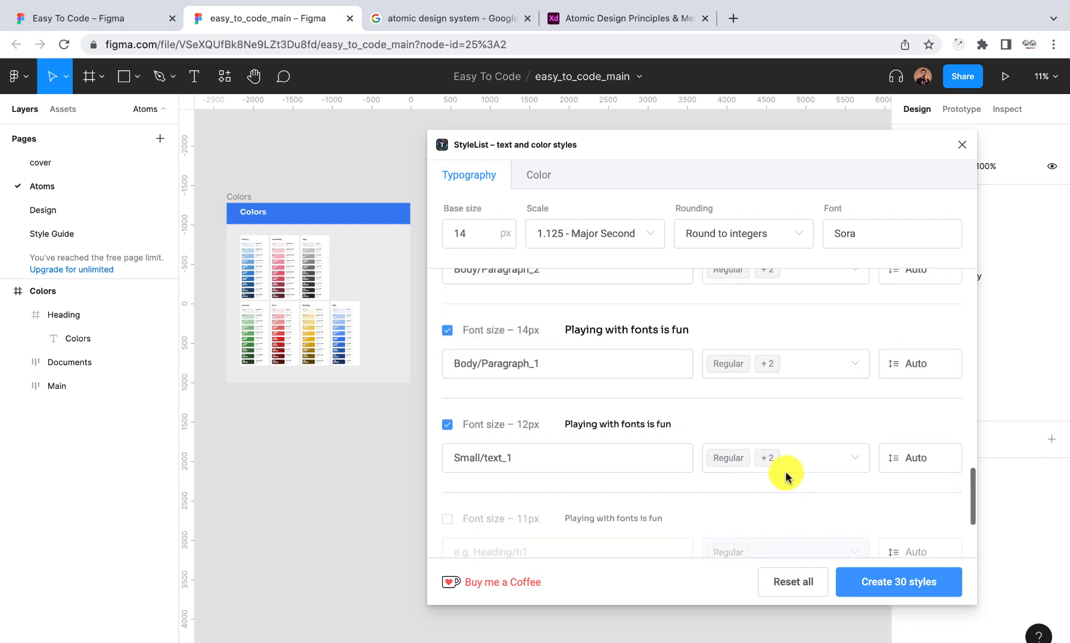
{"action": "scroll", "coordinate": [787, 477], "scroll_direction": "up", "scroll_amount": 10}
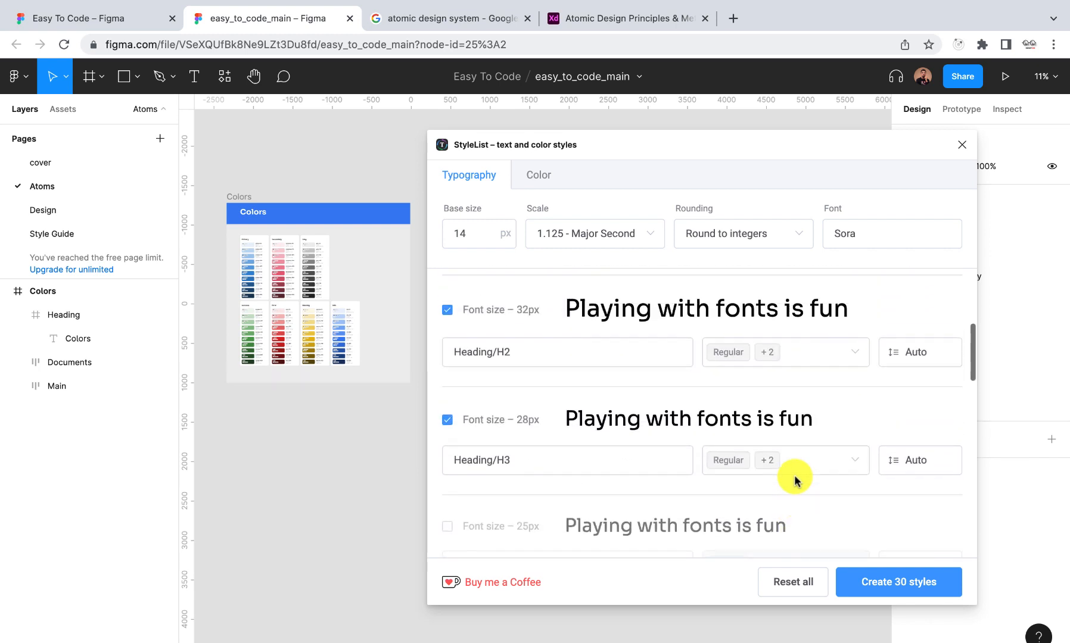
{"action": "scroll", "coordinate": [794, 480], "scroll_direction": "up", "scroll_amount": 5}
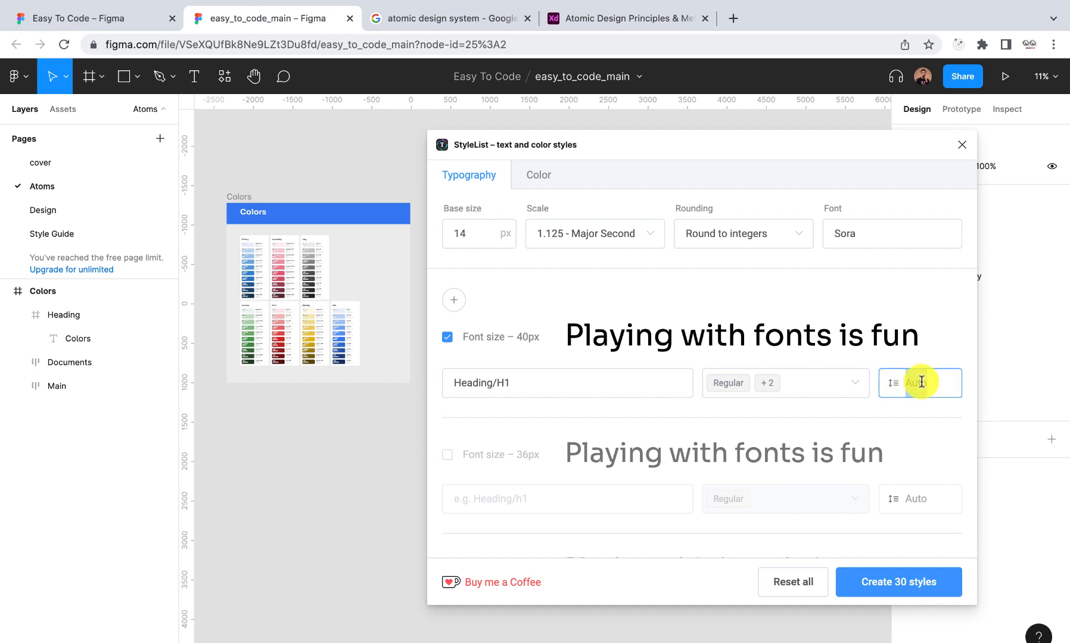
{"action": "left_click", "coordinate": [885, 425]}
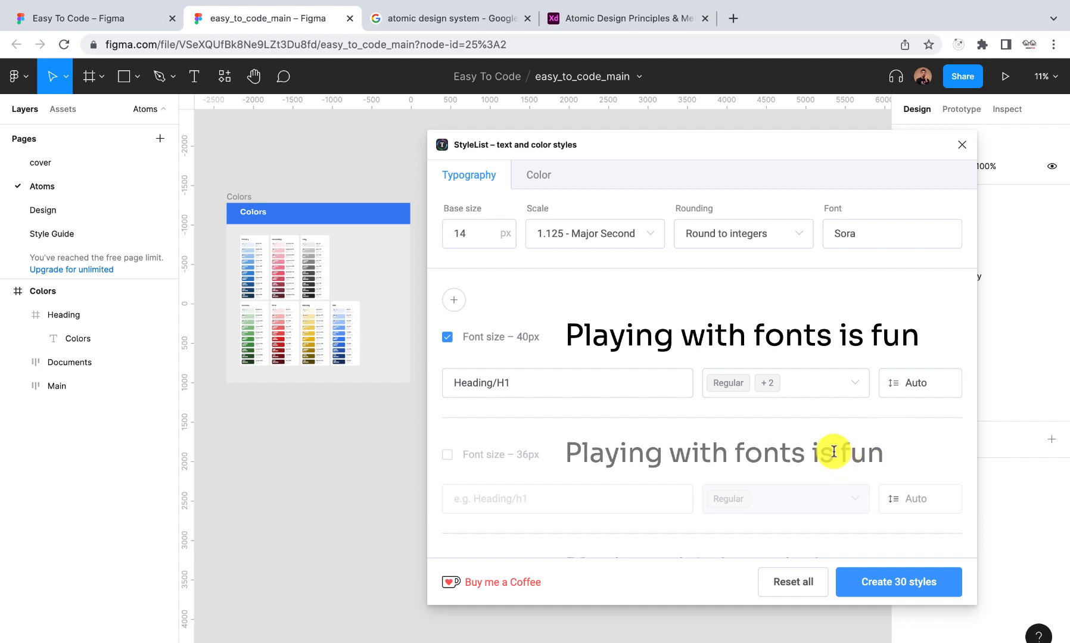
{"action": "scroll", "coordinate": [831, 450], "scroll_direction": "down", "scroll_amount": 4}
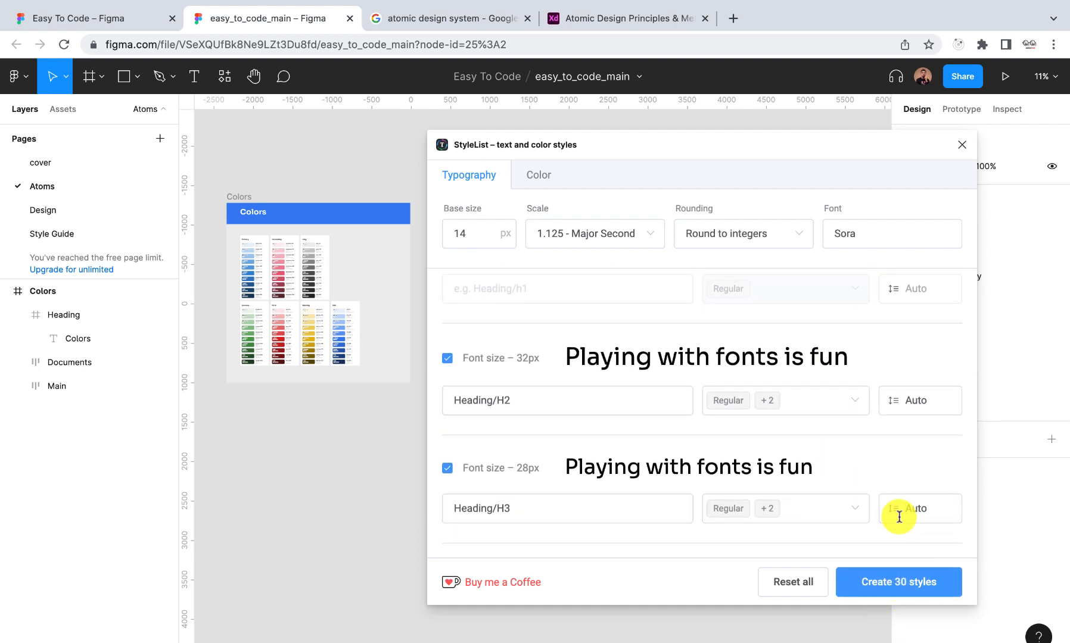
{"action": "scroll", "coordinate": [861, 444], "scroll_direction": "up", "scroll_amount": 4}
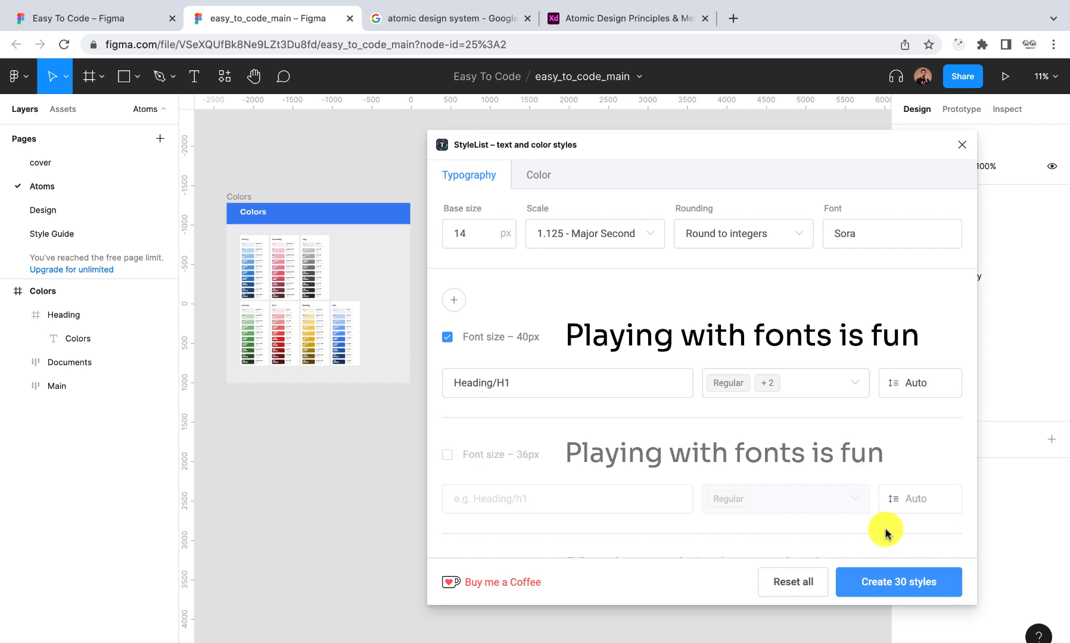
{"action": "left_click", "coordinate": [898, 589]}
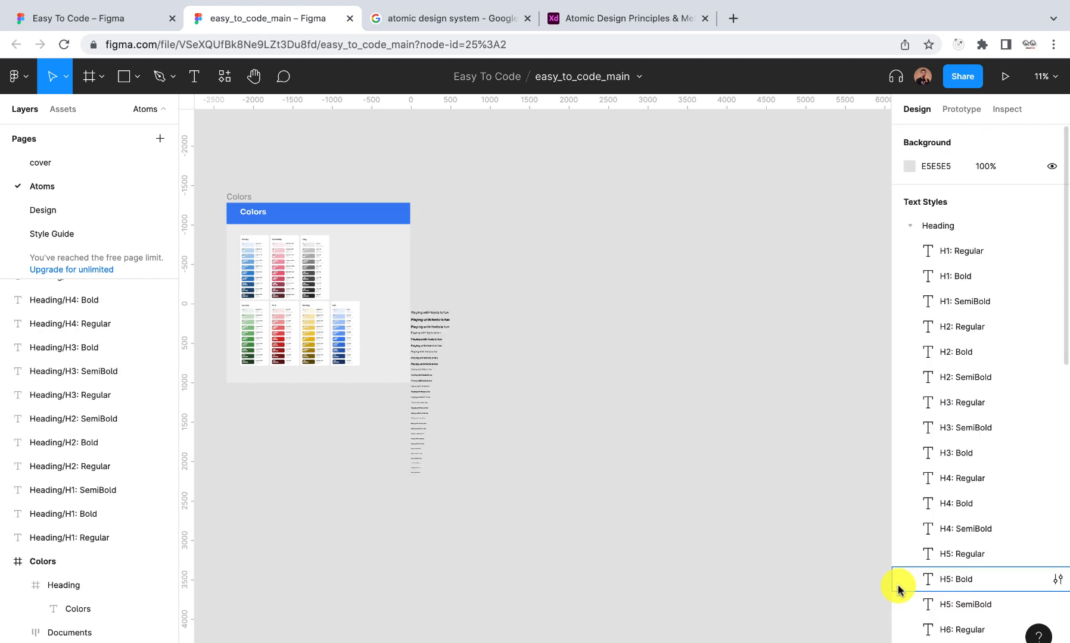
Try to move a group of the generated heading text samples upward on the canvas
{"action": "scroll", "coordinate": [474, 395], "scroll_direction": "up", "scroll_amount": 5}
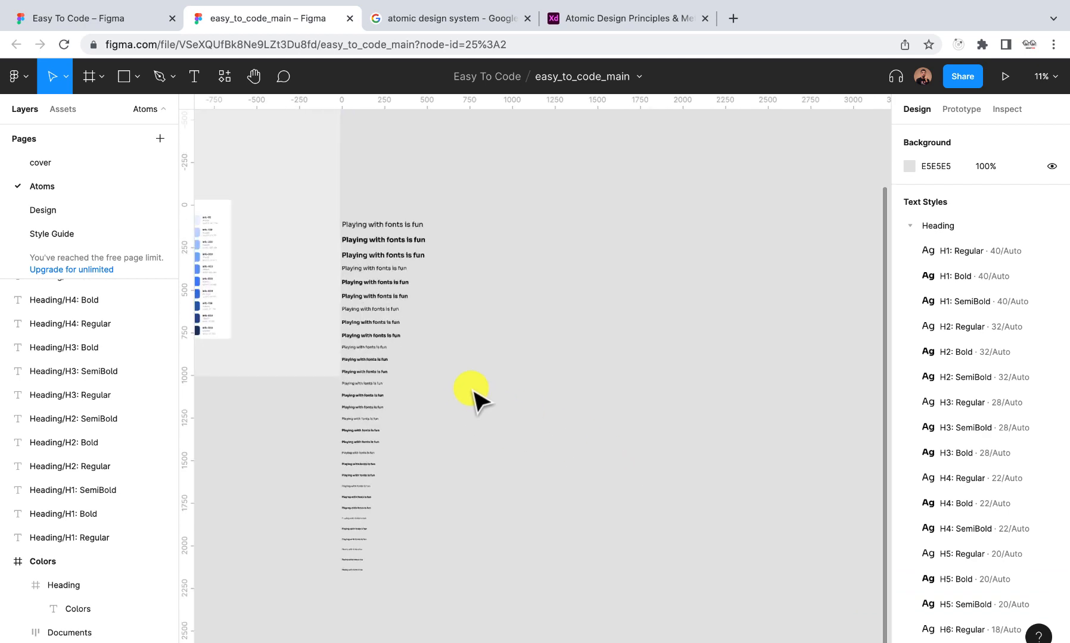
{"action": "scroll", "coordinate": [473, 395], "scroll_direction": "down", "scroll_amount": 5}
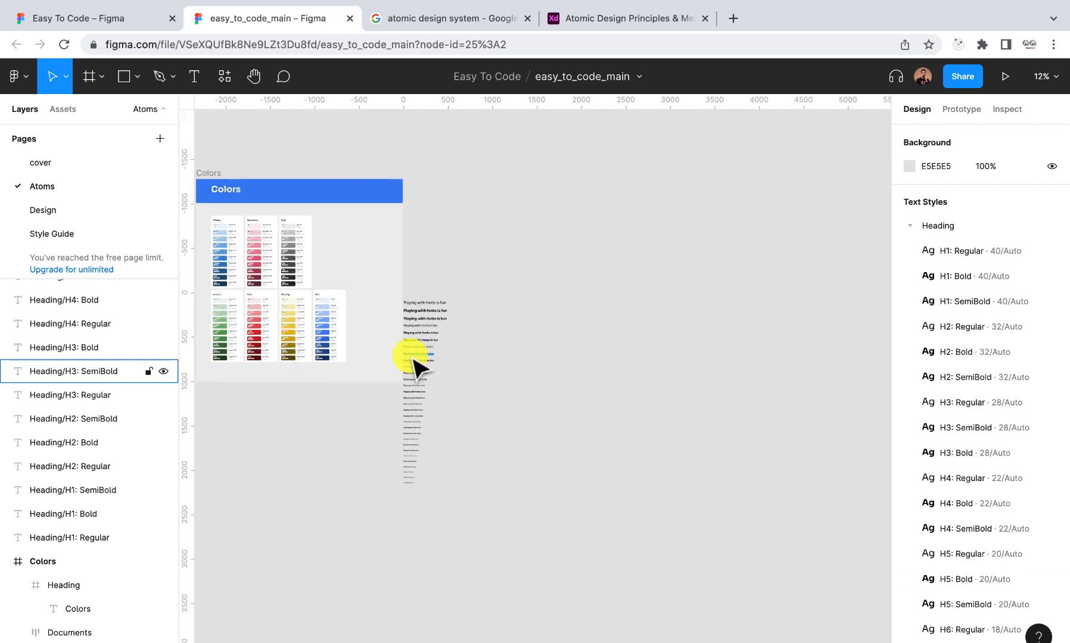
{"action": "scroll", "coordinate": [416, 362], "scroll_direction": "up", "scroll_amount": 10}
{"action": "scroll", "coordinate": [417, 364], "scroll_direction": "down", "scroll_amount": 4}
{"action": "scroll", "coordinate": [417, 363], "scroll_direction": "down", "scroll_amount": 5}
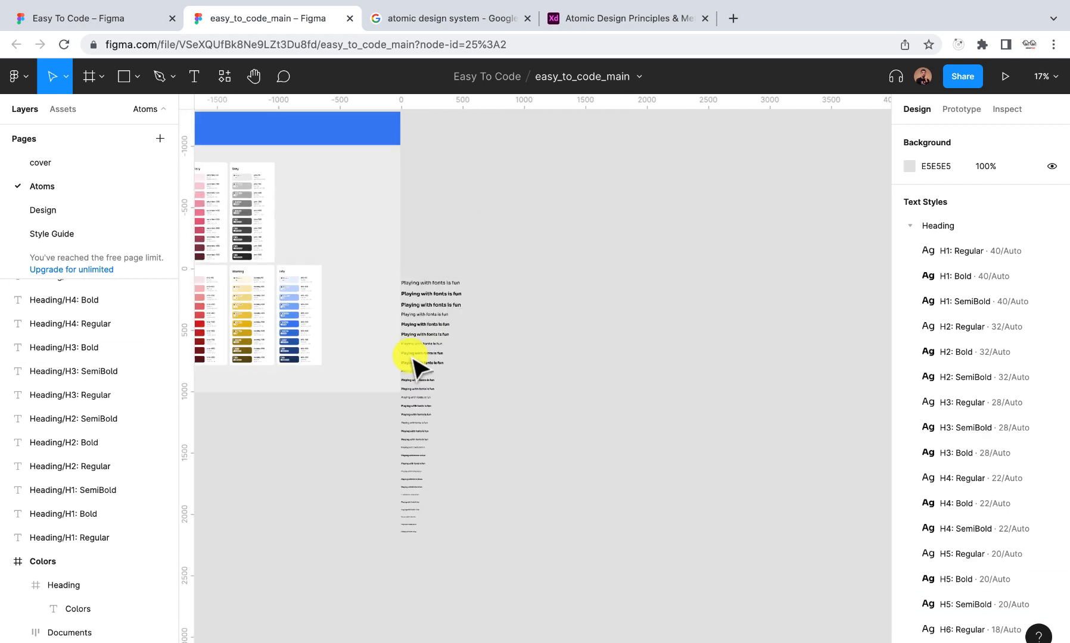
{"action": "left_click_drag", "start_coordinate": [487, 543], "coordinate": [426, 338]}
{"action": "left_click_drag", "start_coordinate": [426, 338], "coordinate": [422, 270]}
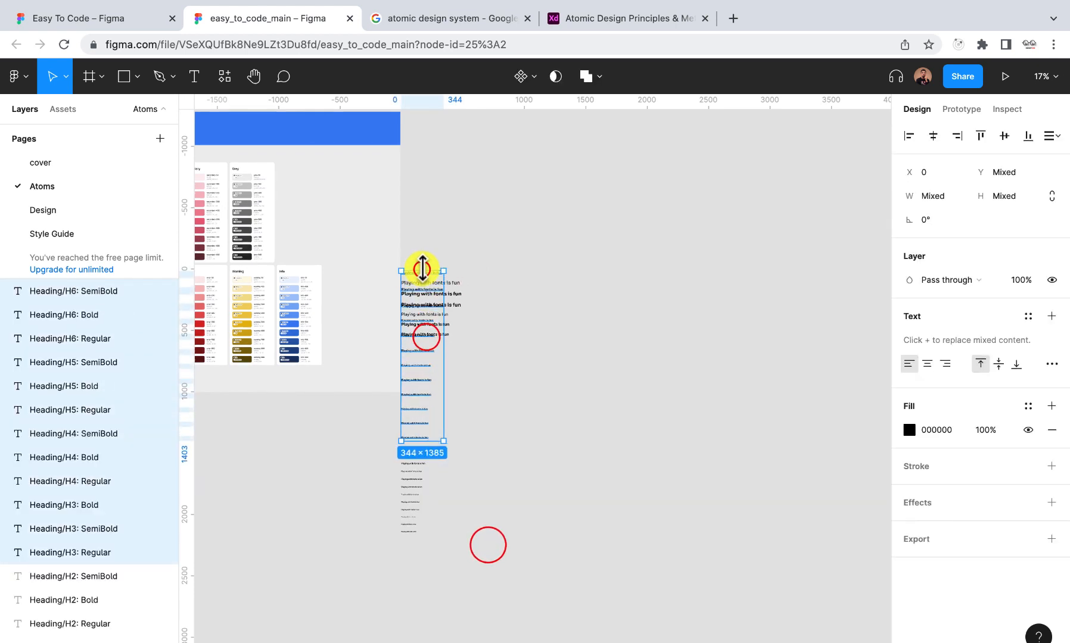
Move the Colors frame farther left of the generated text samples, to X -2920 and Y -1269
{"action": "scroll", "coordinate": [322, 171], "scroll_direction": "down", "scroll_amount": 2}
{"action": "scroll", "coordinate": [323, 173], "scroll_direction": "left", "scroll_amount": 4}
{"action": "scroll", "coordinate": [325, 173], "scroll_direction": "up", "scroll_amount": 1}
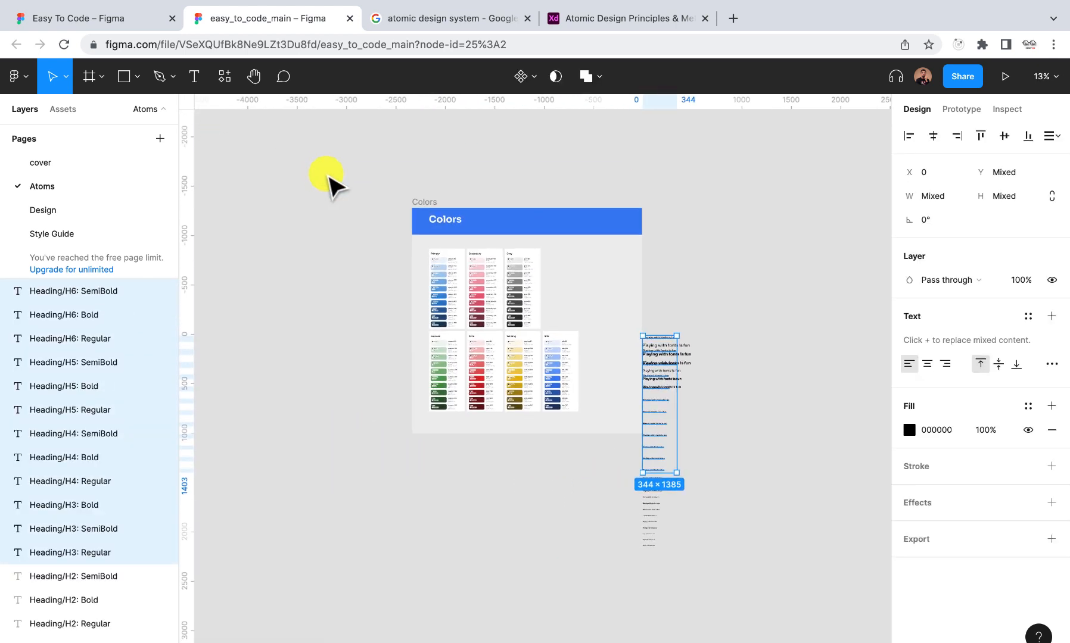
{"action": "left_click_drag", "start_coordinate": [417, 208], "coordinate": [361, 210]}
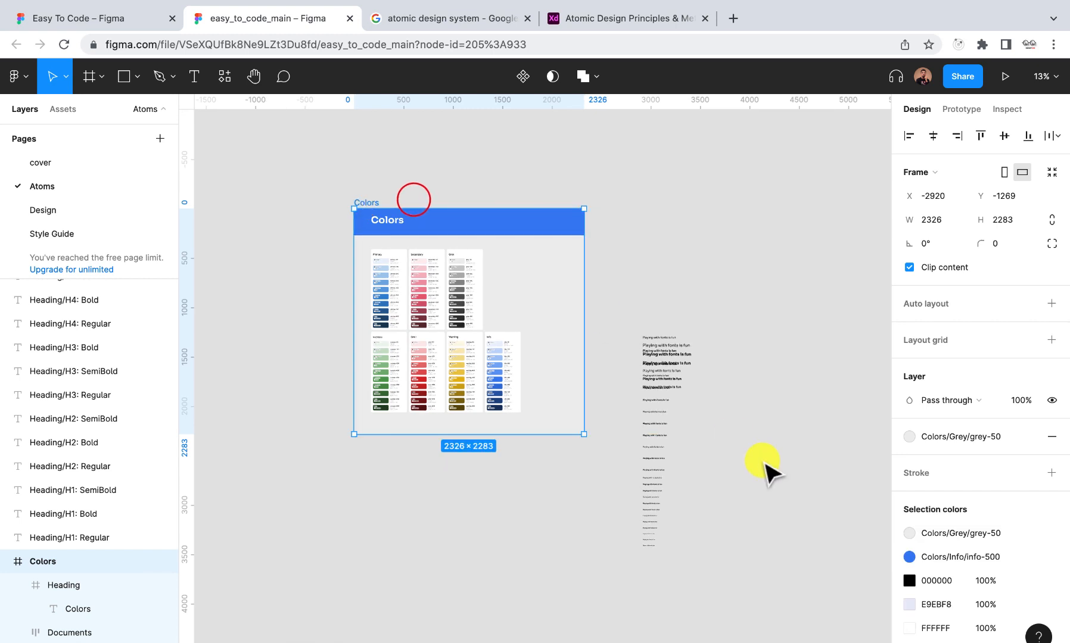
Delete all the generated text samples beside the Colors frame from the Atoms page
{"action": "left_click", "coordinate": [762, 461]}
{"action": "left_click_drag", "start_coordinate": [736, 565], "coordinate": [626, 288]}
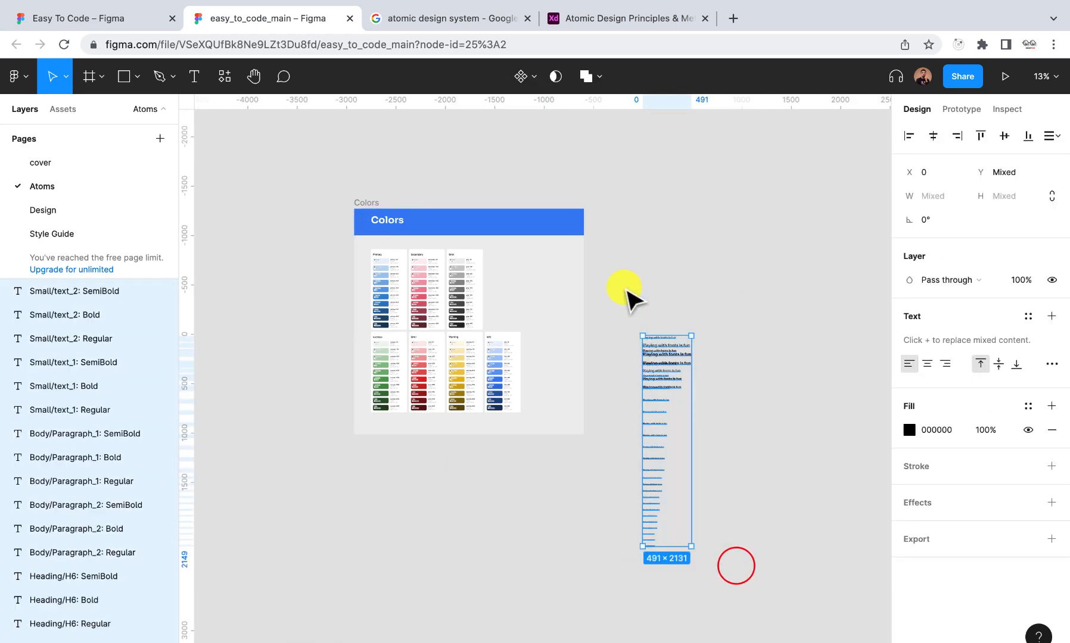
{"action": "key", "text": "Delete"}
{"action": "scroll", "coordinate": [625, 290], "scroll_direction": "down", "scroll_amount": 3}
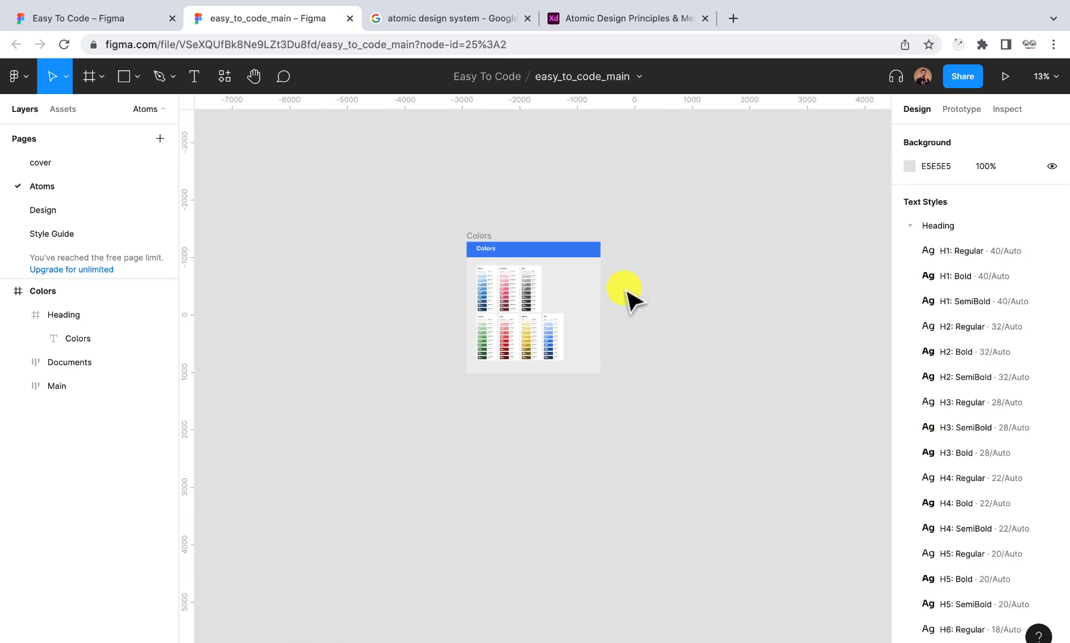
Collapse the Heading, Body and Small text style groups, keeping the Colors group of color styles expanded
{"action": "left_click", "coordinate": [910, 226]}
{"action": "left_click", "coordinate": [909, 250]}
{"action": "left_click", "coordinate": [909, 276]}
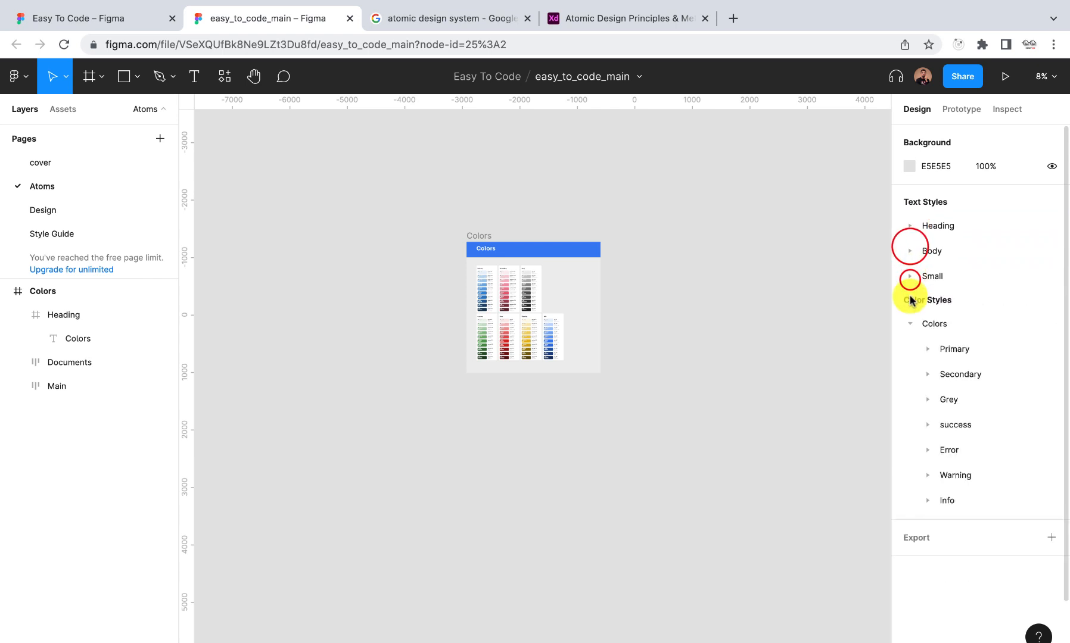
{"action": "left_click", "coordinate": [910, 326]}
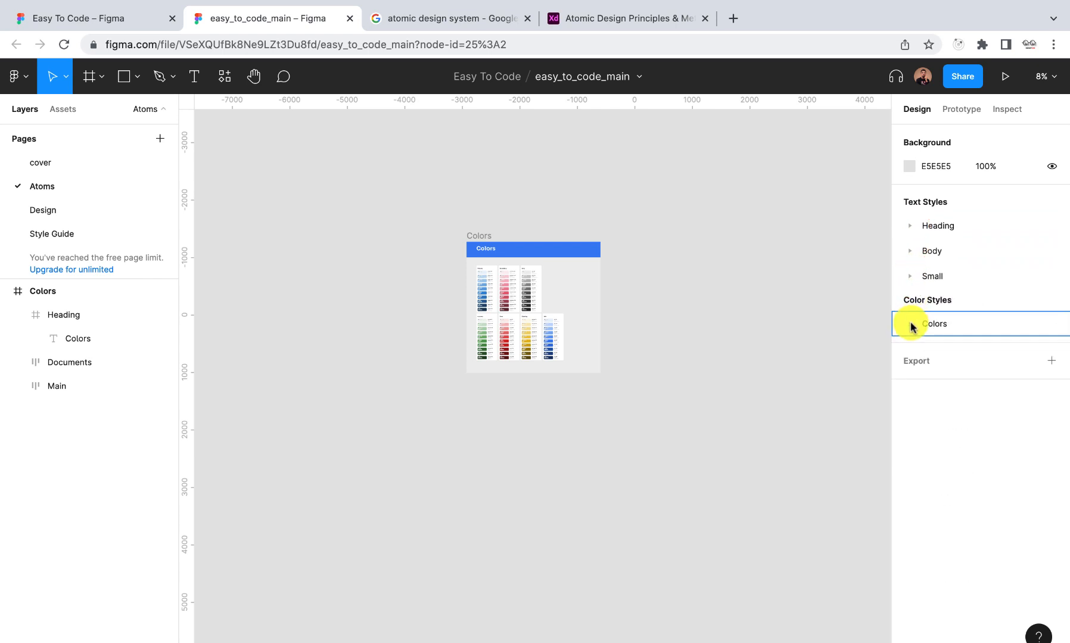
{"action": "left_click", "coordinate": [908, 327]}
{"action": "left_click", "coordinate": [908, 327]}
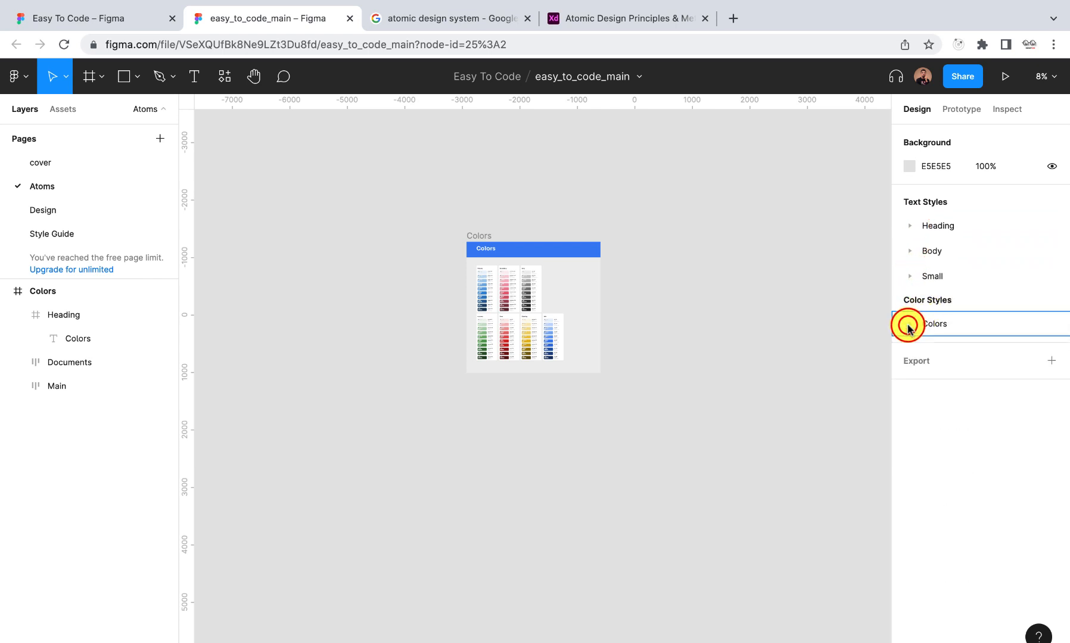
{"action": "left_click", "coordinate": [907, 327]}
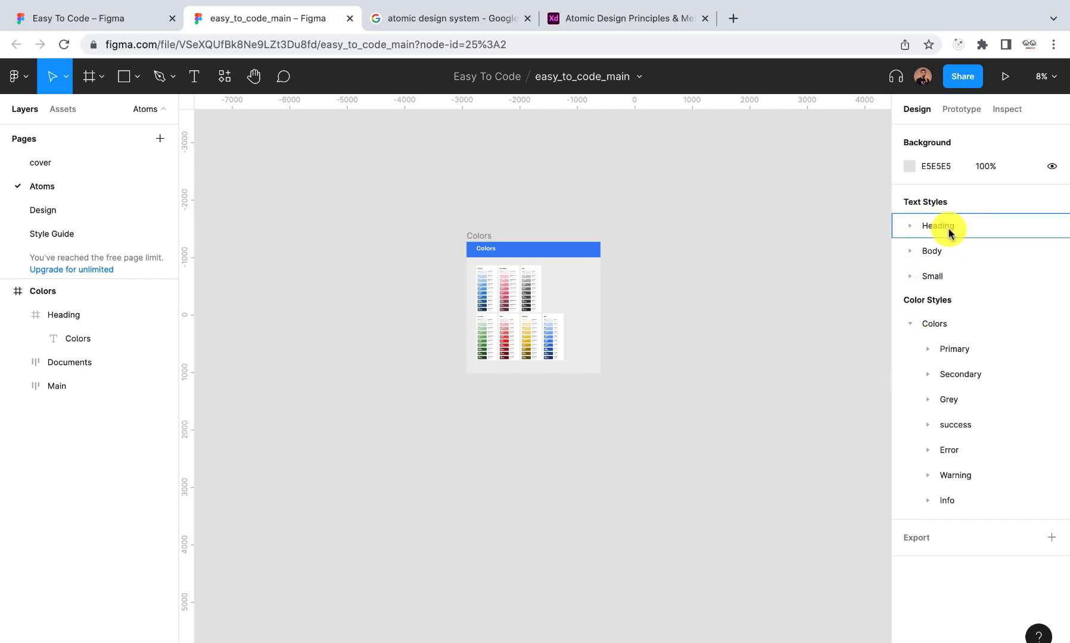
Examine the text styles inside the Heading, Body and Small groups, collapsing each group again
{"action": "left_click", "coordinate": [909, 230]}
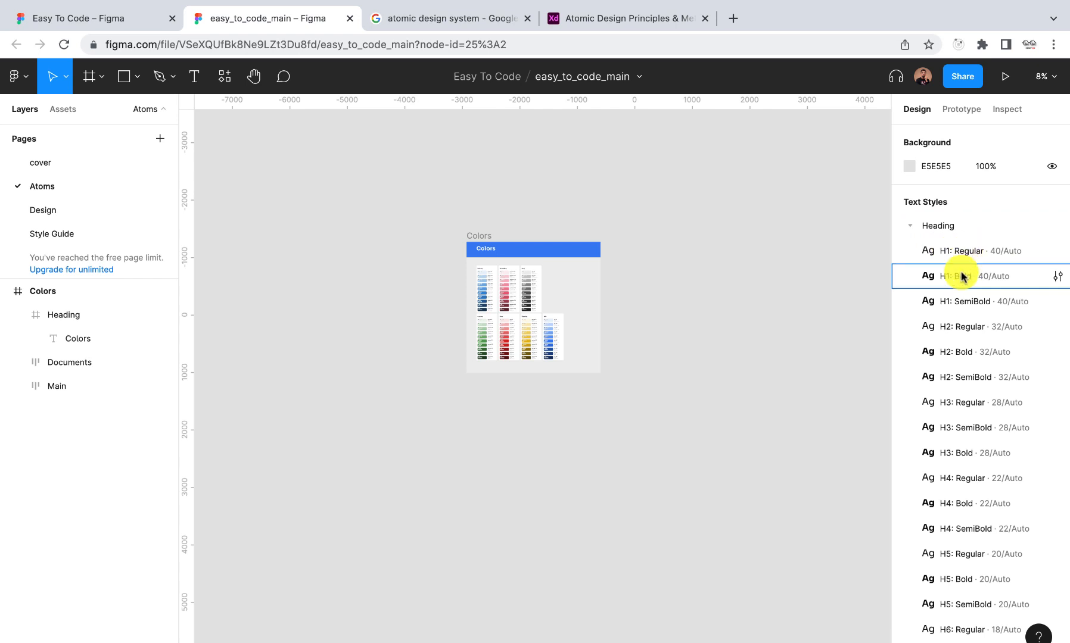
{"action": "left_click", "coordinate": [909, 226]}
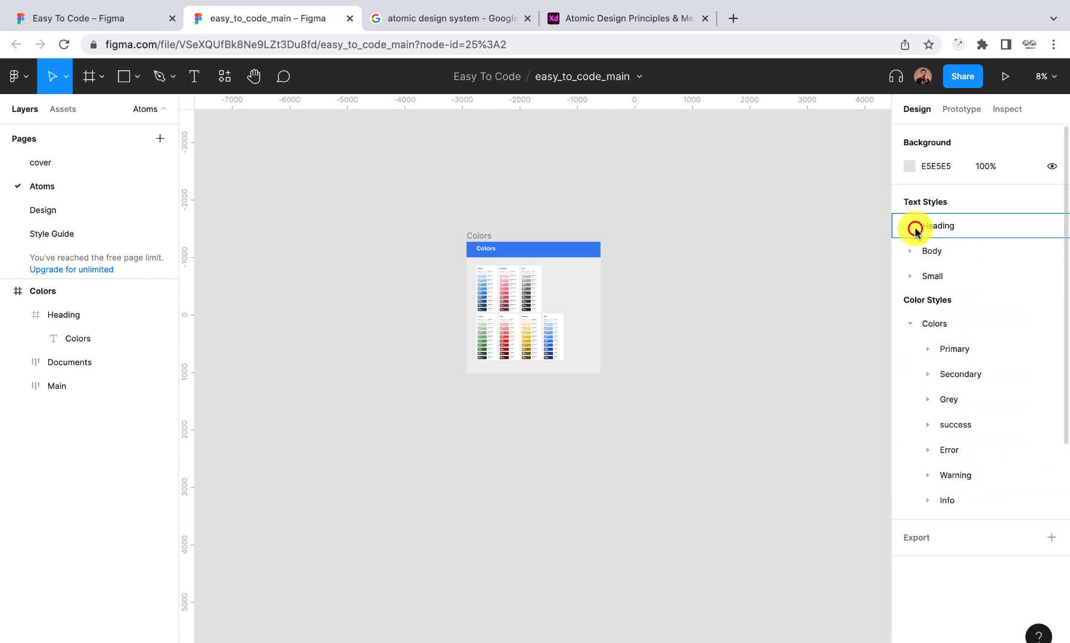
{"action": "left_click", "coordinate": [910, 251]}
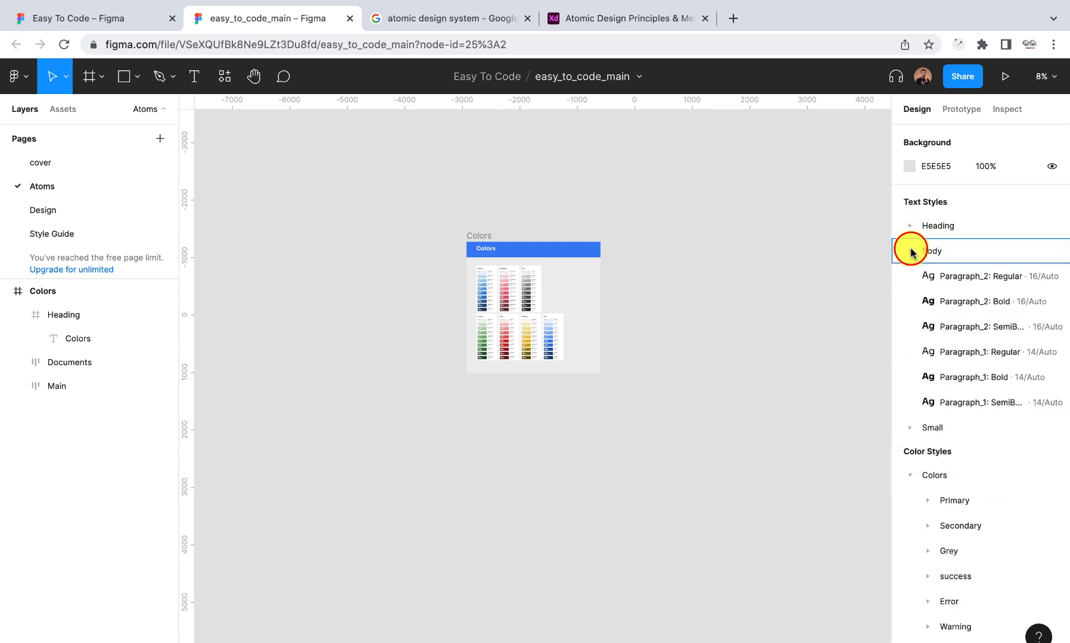
{"action": "left_click", "coordinate": [909, 251]}
{"action": "left_click", "coordinate": [909, 276]}
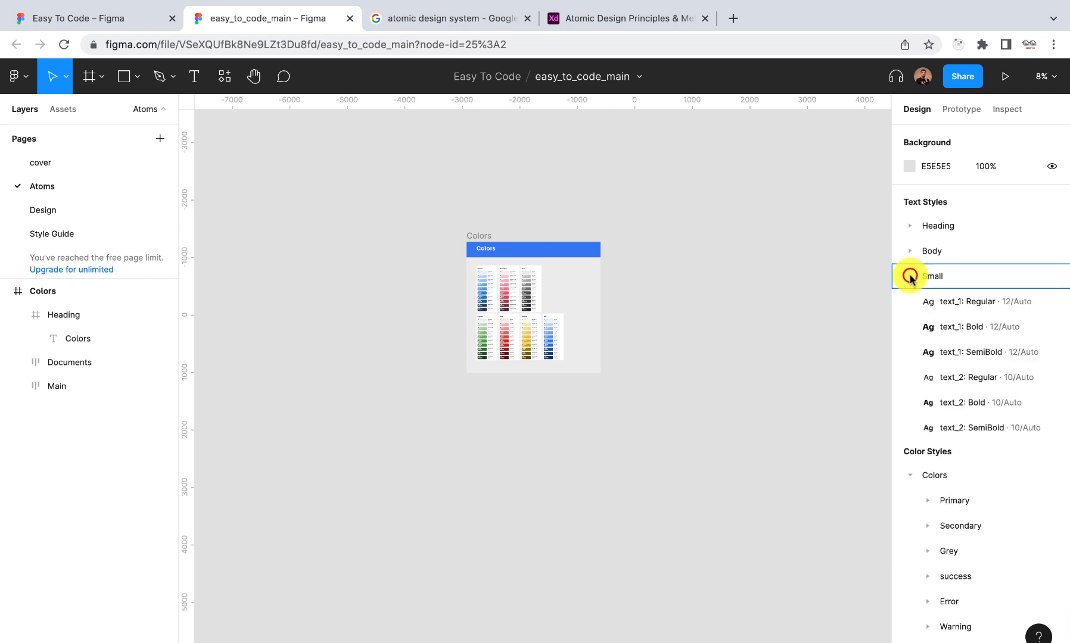
{"action": "left_click", "coordinate": [910, 276]}
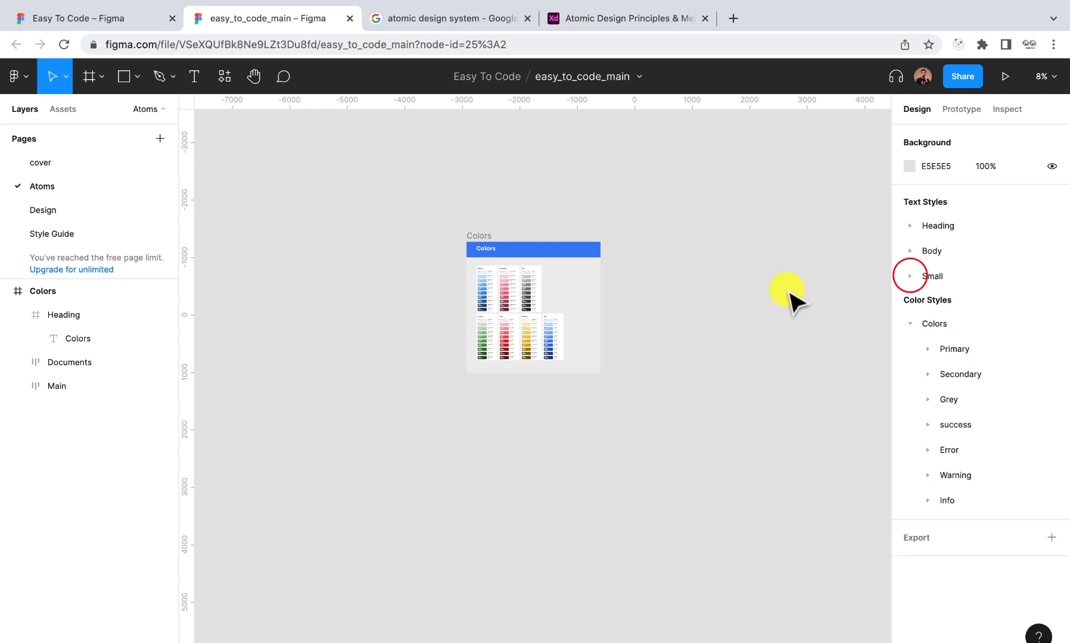
Generate a typography overview from the text styles with the Typography Styleguide plugin
{"action": "scroll", "coordinate": [788, 293], "scroll_direction": "right", "scroll_amount": 2}
{"action": "scroll", "coordinate": [641, 301], "scroll_direction": "up", "scroll_amount": 4}
{"action": "scroll", "coordinate": [641, 302], "scroll_direction": "down", "scroll_amount": 5}
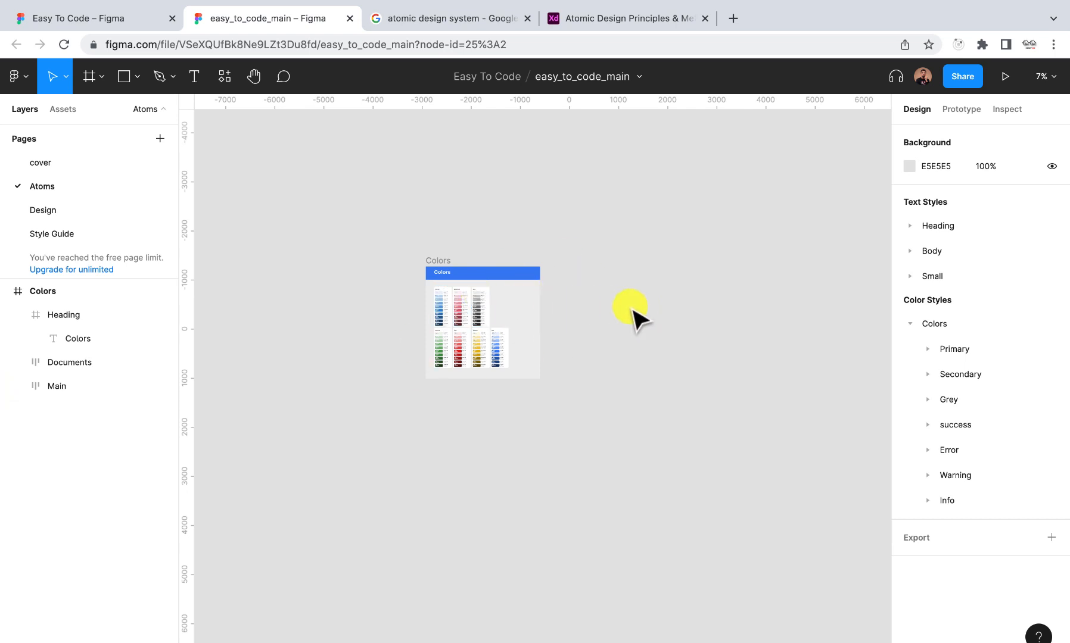
{"action": "right_click", "coordinate": [668, 291]}
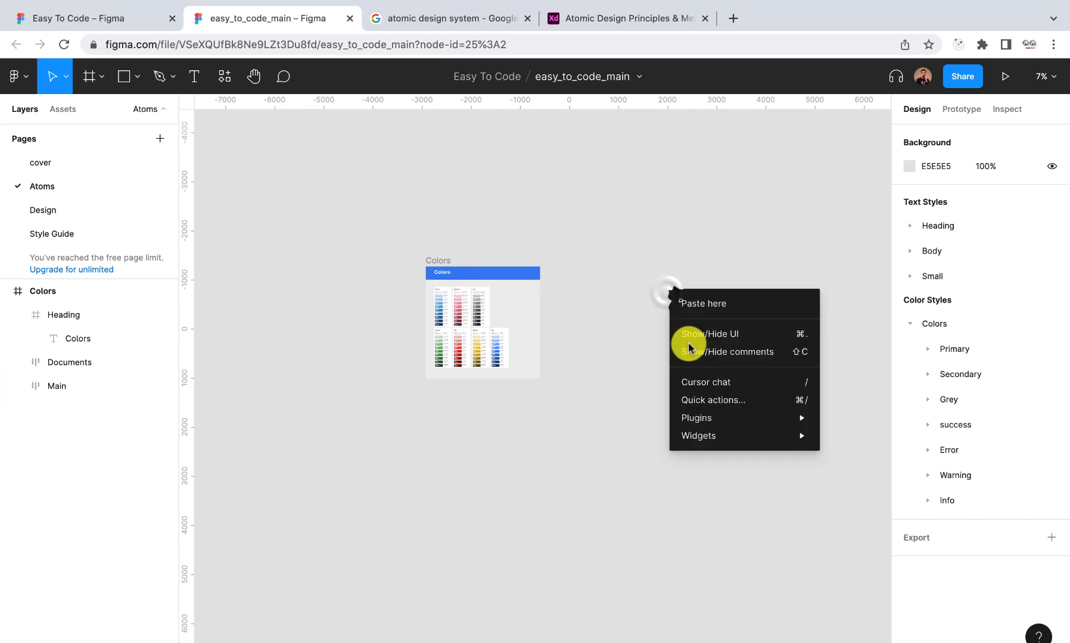
{"action": "mouse_move", "coordinate": [703, 427]}
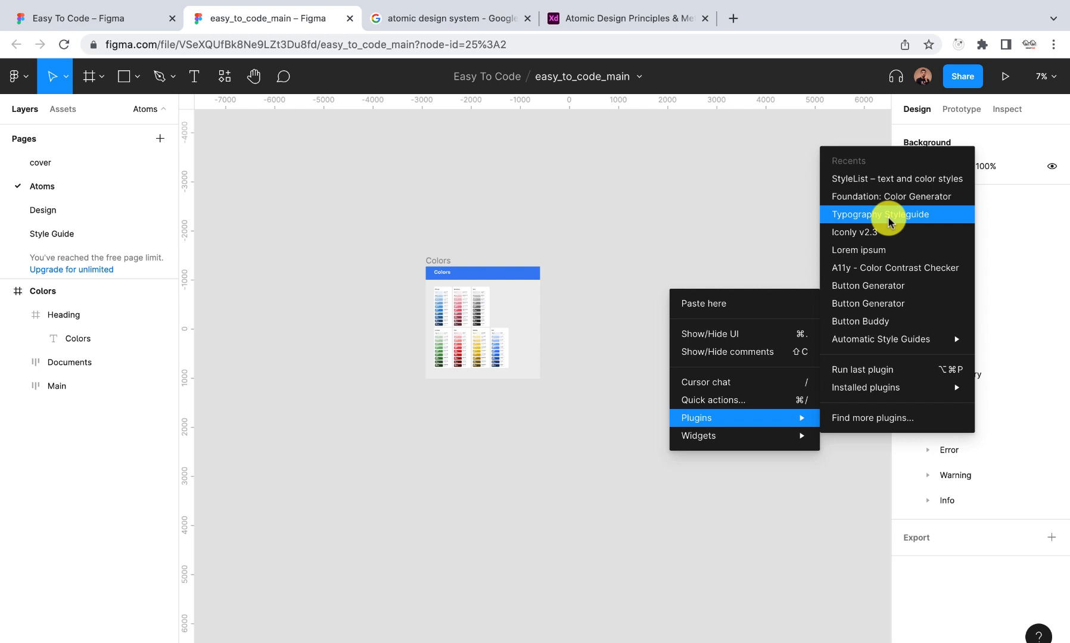
{"action": "left_click", "coordinate": [887, 222]}
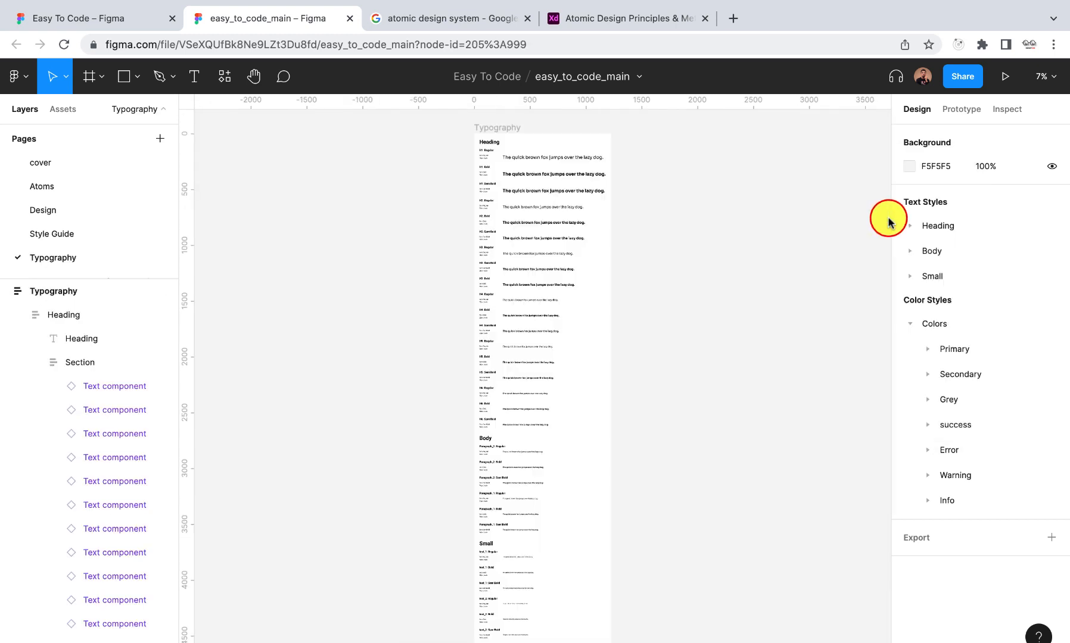
Examine the generated Typography frame and the text component above it
{"action": "scroll", "coordinate": [887, 222], "scroll_direction": "down", "scroll_amount": 5}
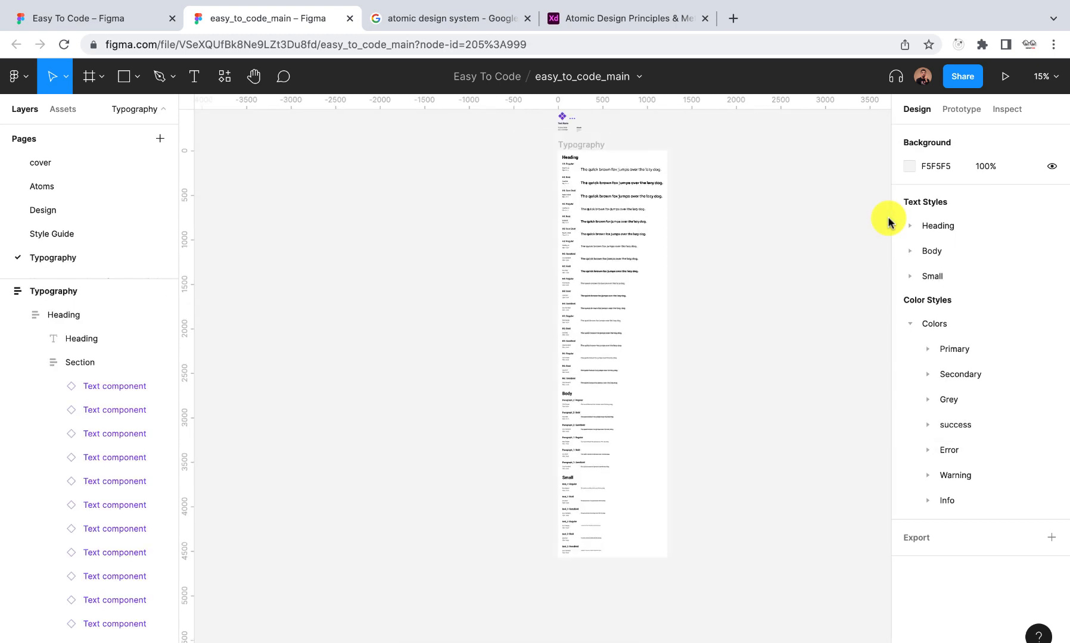
{"action": "scroll", "coordinate": [765, 255], "scroll_direction": "right", "scroll_amount": 3}
{"action": "left_click", "coordinate": [700, 237]}
{"action": "scroll", "coordinate": [700, 237], "scroll_direction": "up", "scroll_amount": 5}
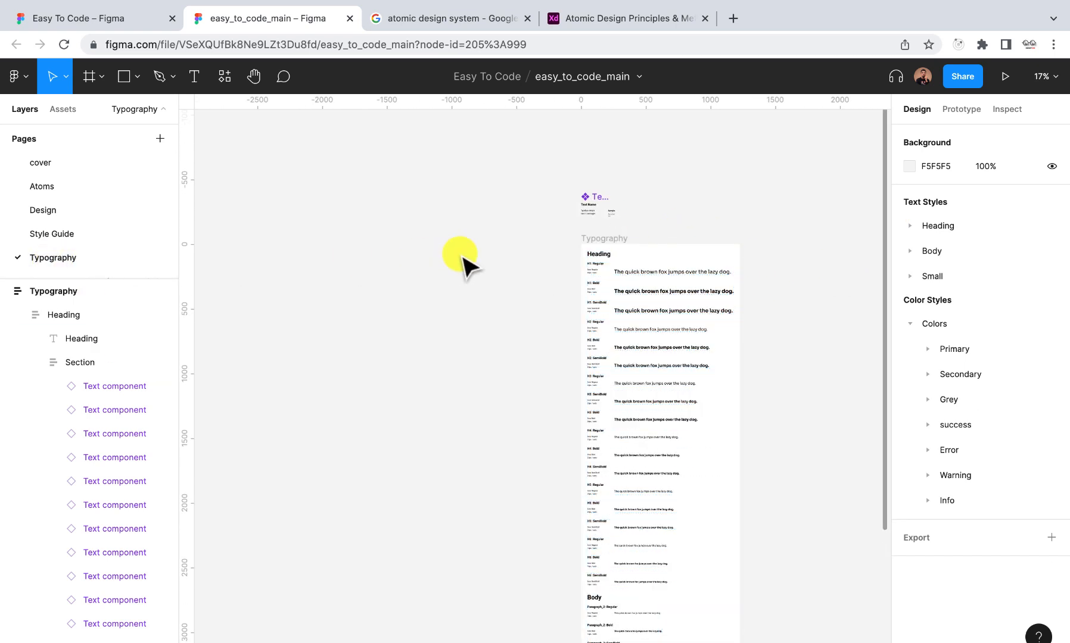
{"action": "scroll", "coordinate": [641, 201], "scroll_direction": "up", "scroll_amount": 4}
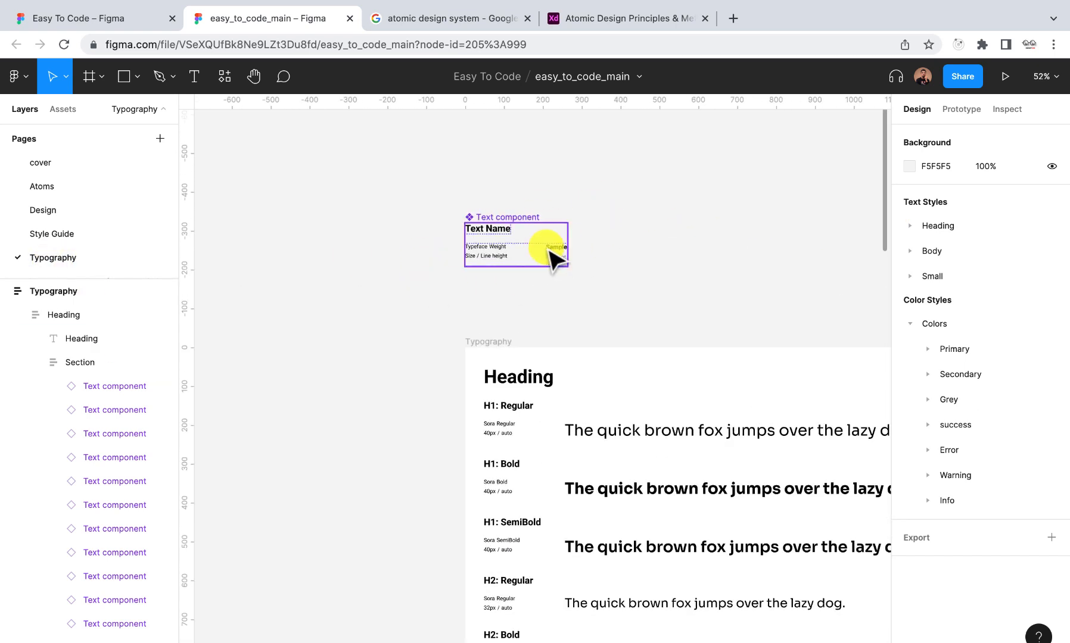
{"action": "scroll", "coordinate": [551, 253], "scroll_direction": "up", "scroll_amount": 2}
{"action": "scroll", "coordinate": [604, 406], "scroll_direction": "down", "scroll_amount": 6}
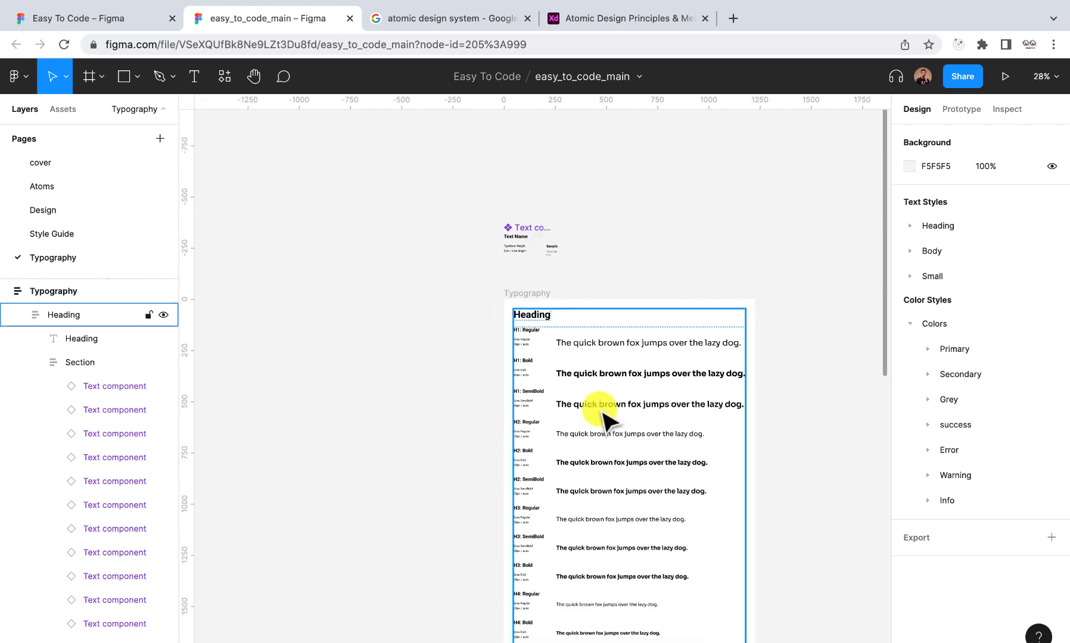
Move the Typography frame and the text component from the Typography page to the Atoms page
{"action": "scroll", "coordinate": [605, 417], "scroll_direction": "down", "scroll_amount": 2}
{"action": "scroll", "coordinate": [615, 429], "scroll_direction": "down", "scroll_amount": 2}
{"action": "scroll", "coordinate": [648, 507], "scroll_direction": "down", "scroll_amount": 1}
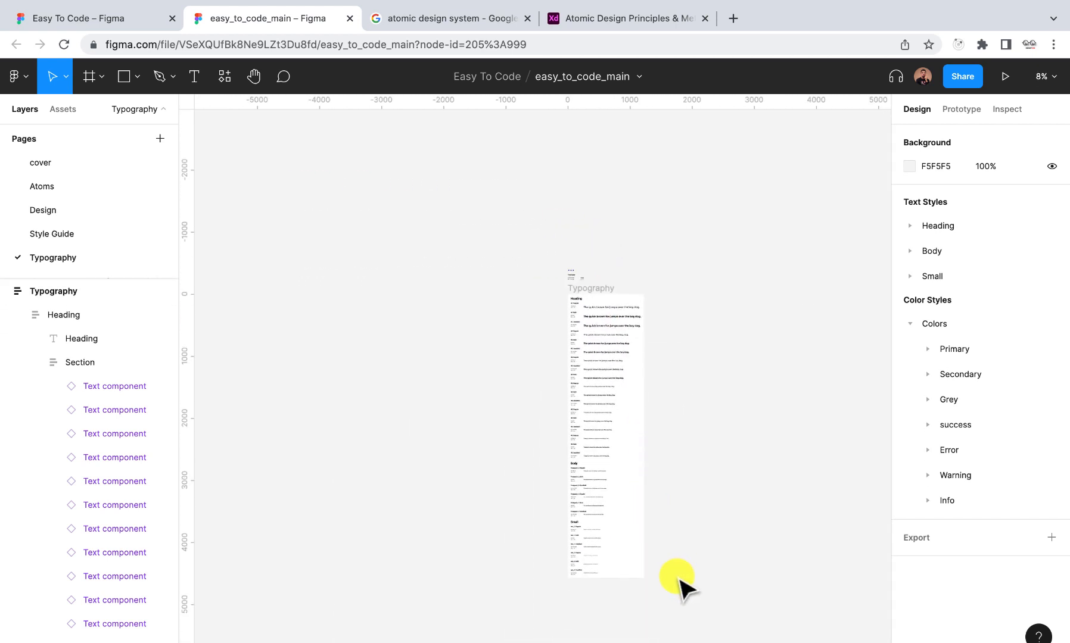
{"action": "left_click", "coordinate": [580, 420]}
{"action": "left_click_drag", "start_coordinate": [722, 609], "coordinate": [489, 220]}
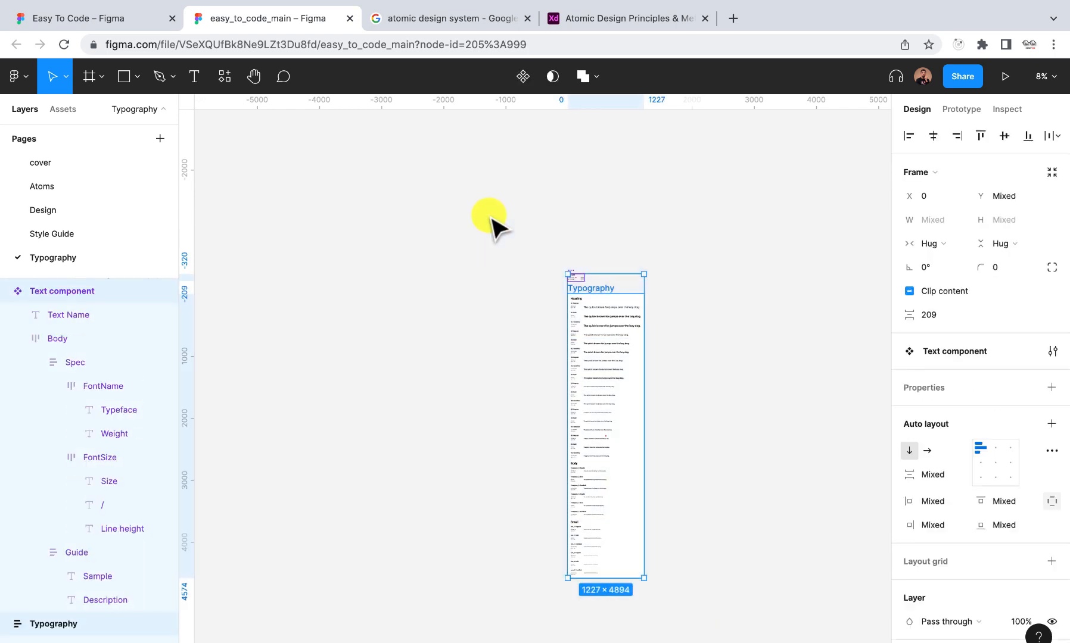
{"action": "key", "text": "Delete"}
{"action": "left_click", "coordinate": [70, 180]}
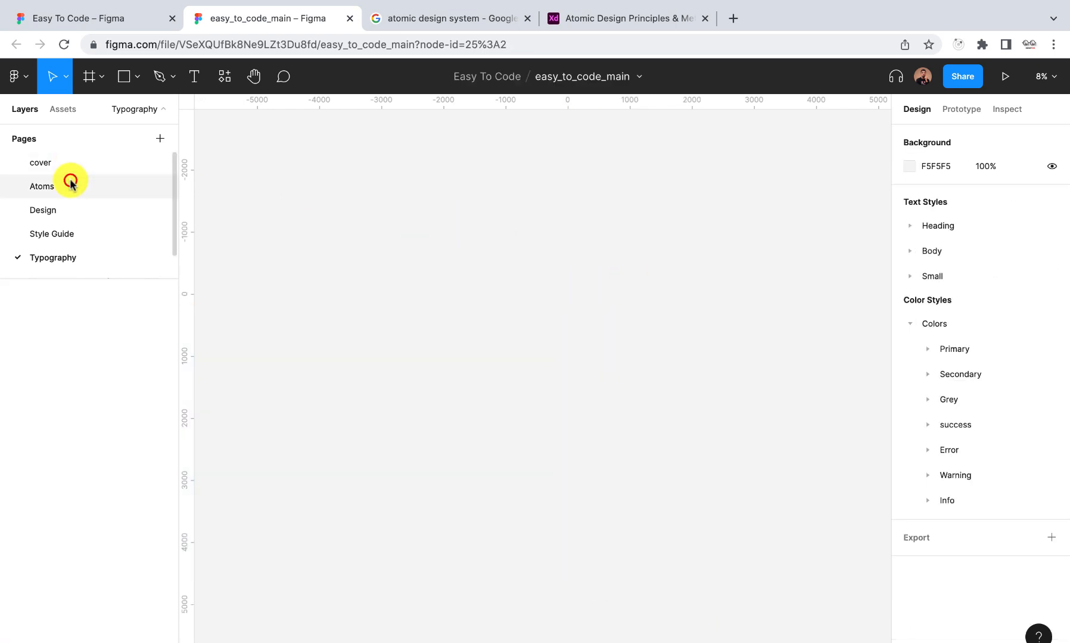
{"action": "scroll", "coordinate": [669, 358], "scroll_direction": "down", "scroll_amount": 5}
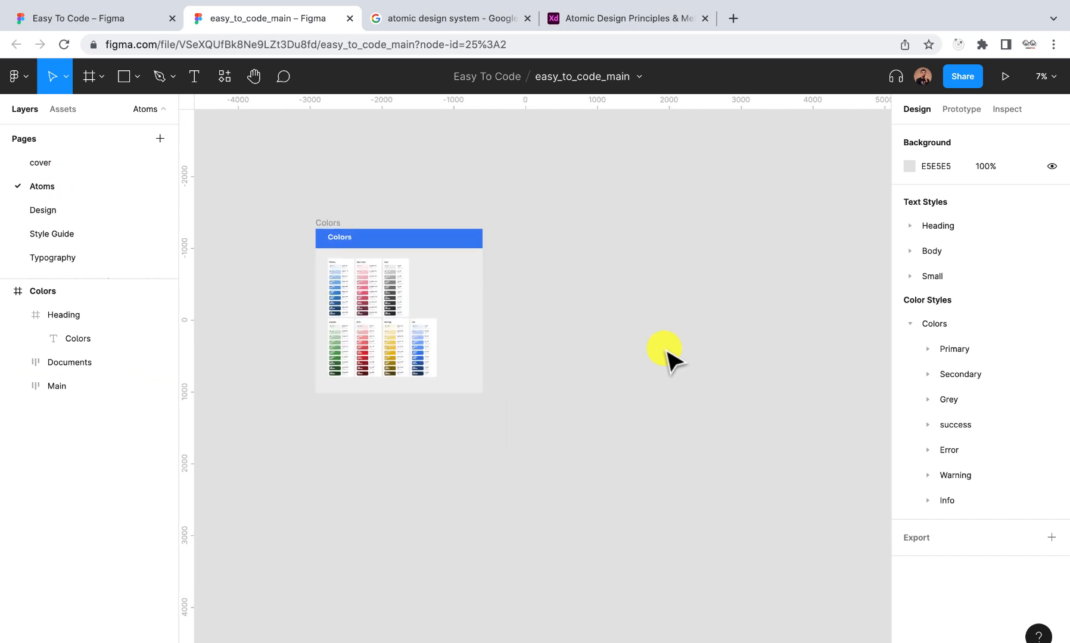
{"action": "key", "text": "ctrl+v"}
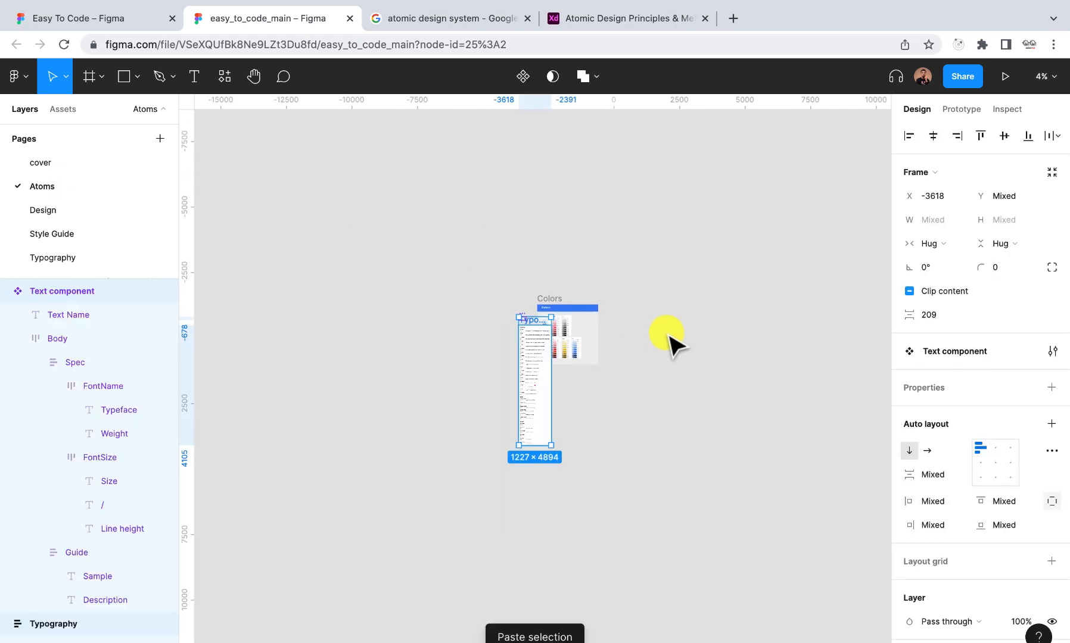
Place the pasted Typography frame and text component in the empty canvas area to the left of the Colors frame
{"action": "scroll", "coordinate": [530, 310], "scroll_direction": "up", "scroll_amount": 5}
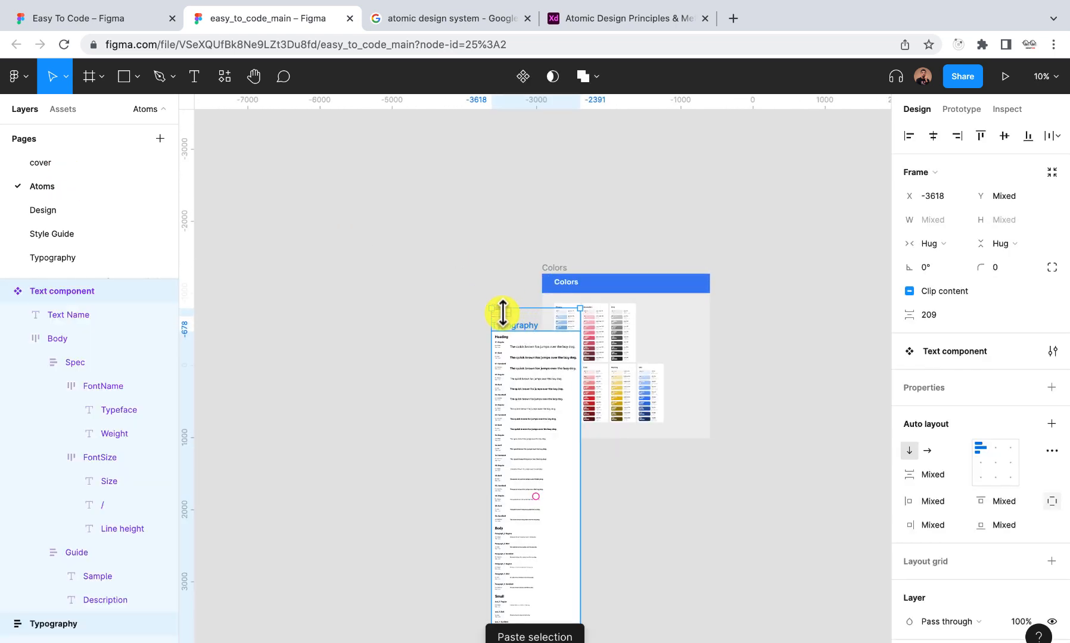
{"action": "scroll", "coordinate": [502, 311], "scroll_direction": "up", "scroll_amount": 3}
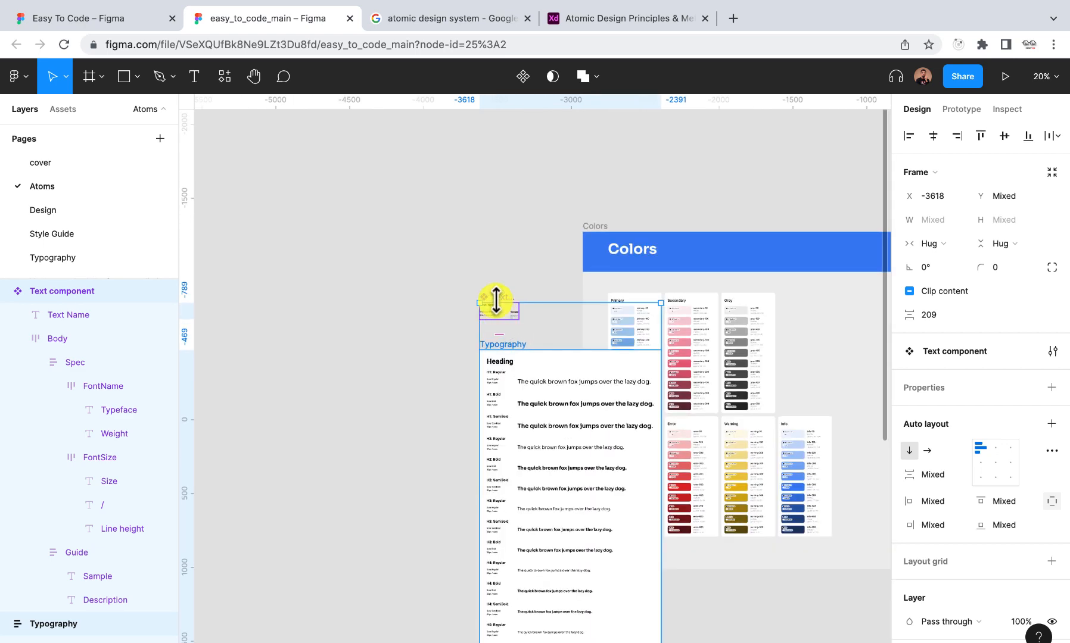
{"action": "left_click_drag", "start_coordinate": [499, 305], "coordinate": [292, 181]}
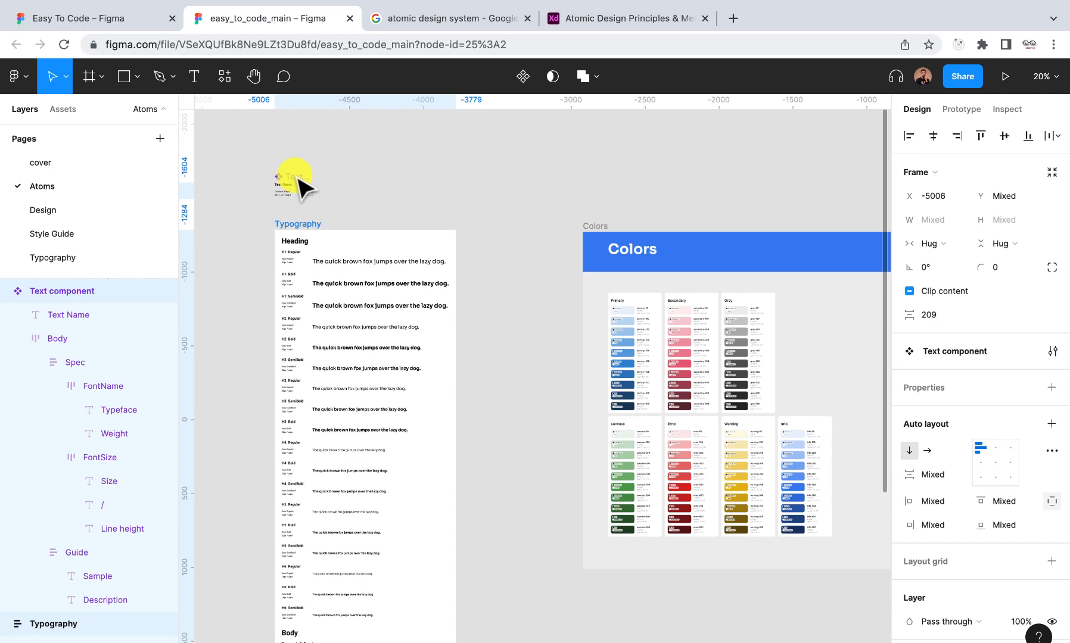
{"action": "left_click", "coordinate": [481, 251]}
{"action": "scroll", "coordinate": [482, 250], "scroll_direction": "down", "scroll_amount": 5}
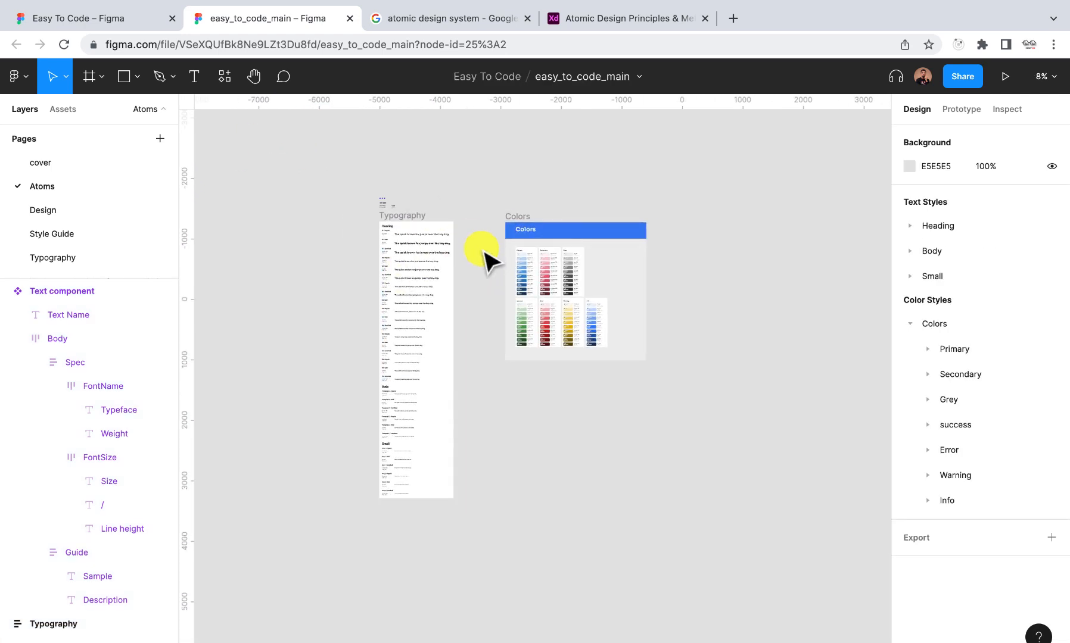
{"action": "scroll", "coordinate": [414, 250], "scroll_direction": "up", "scroll_amount": 5}
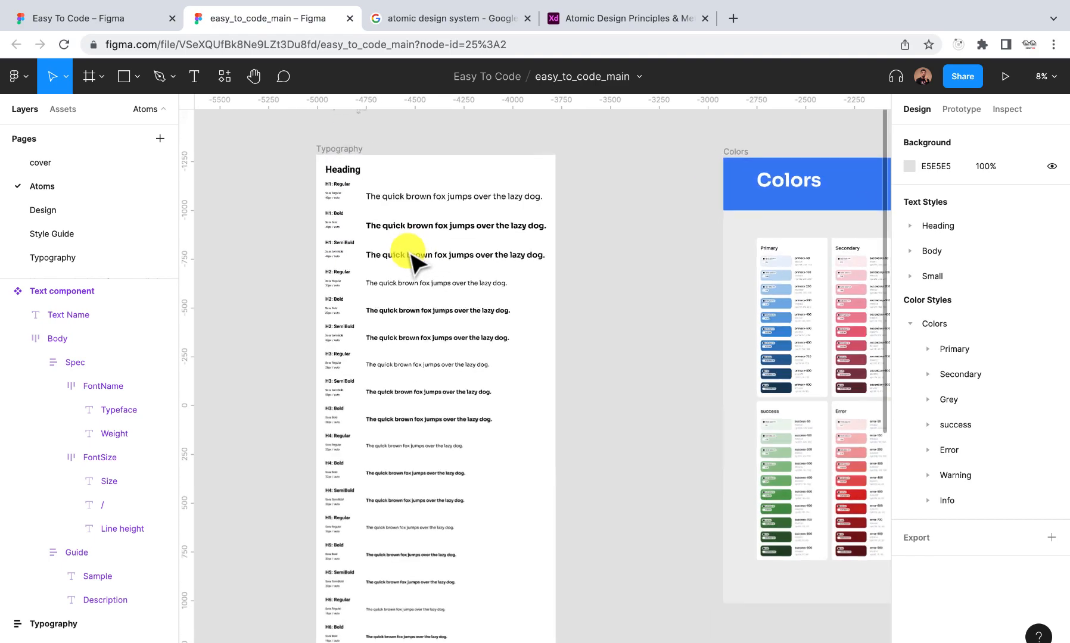
{"action": "scroll", "coordinate": [411, 255], "scroll_direction": "down", "scroll_amount": 5}
{"action": "scroll", "coordinate": [415, 262], "scroll_direction": "up", "scroll_amount": 5}
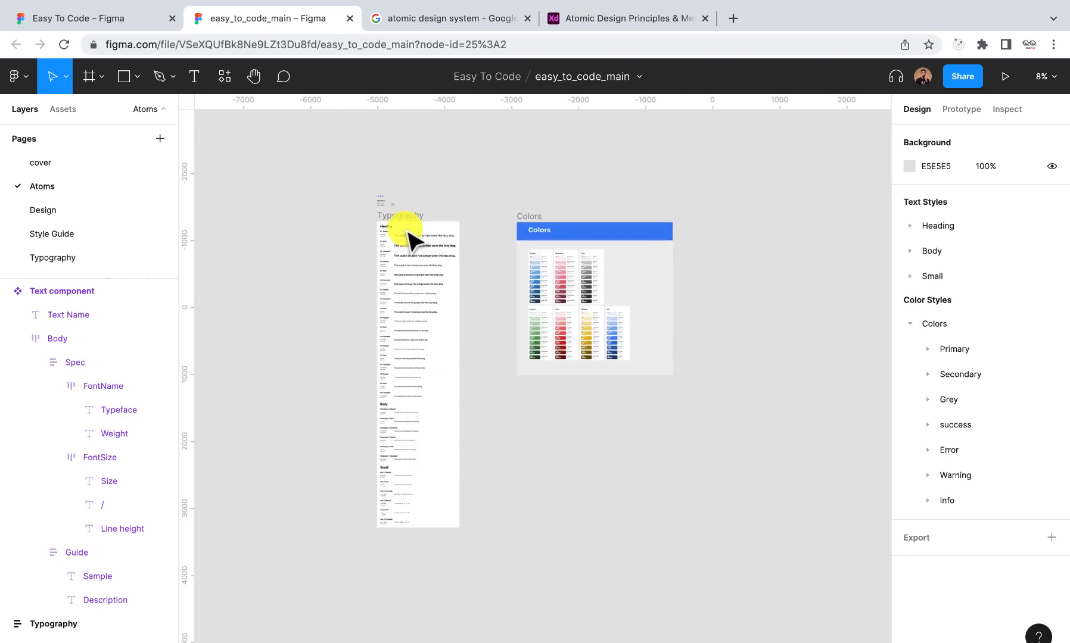
{"action": "scroll", "coordinate": [411, 229], "scroll_direction": "down", "scroll_amount": 5}
{"action": "scroll", "coordinate": [409, 231], "scroll_direction": "right", "scroll_amount": 1}
{"action": "scroll", "coordinate": [409, 231], "scroll_direction": "down", "scroll_amount": 1}
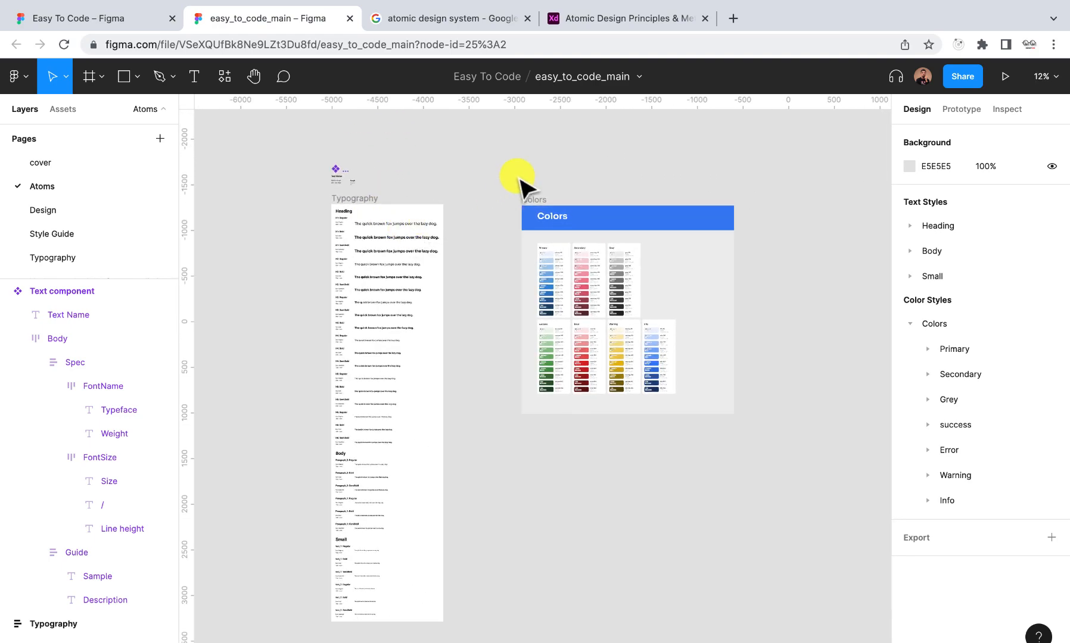
Move the blue Heading banner out of the Colors frame onto the empty canvas above it
{"action": "left_click", "coordinate": [574, 218]}
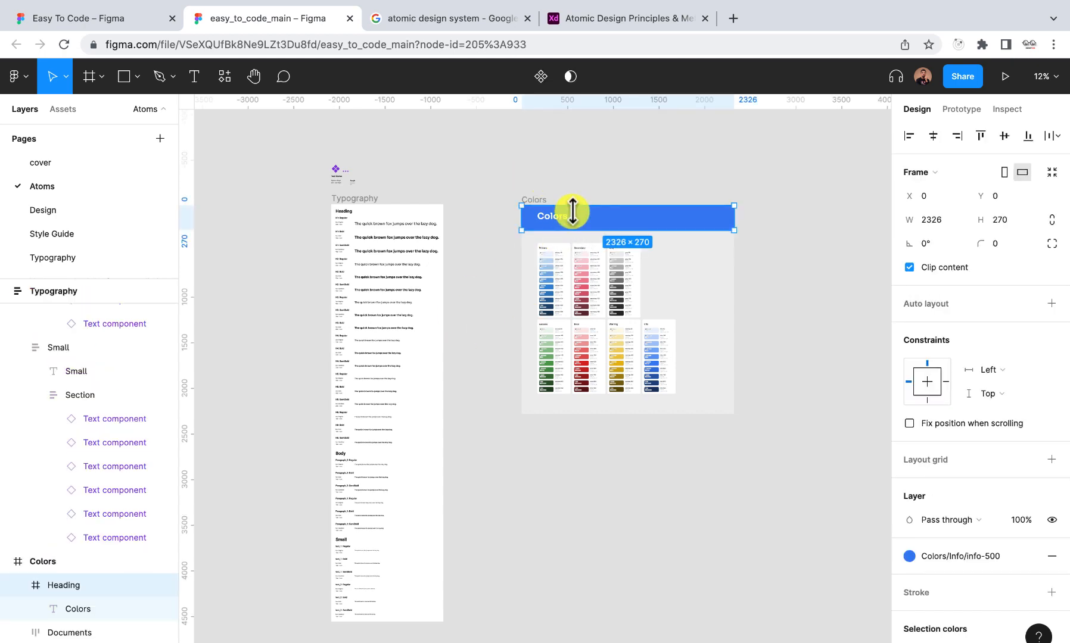
{"action": "scroll", "coordinate": [572, 211], "scroll_direction": "up", "scroll_amount": 3}
{"action": "scroll", "coordinate": [576, 224], "scroll_direction": "down", "scroll_amount": 2}
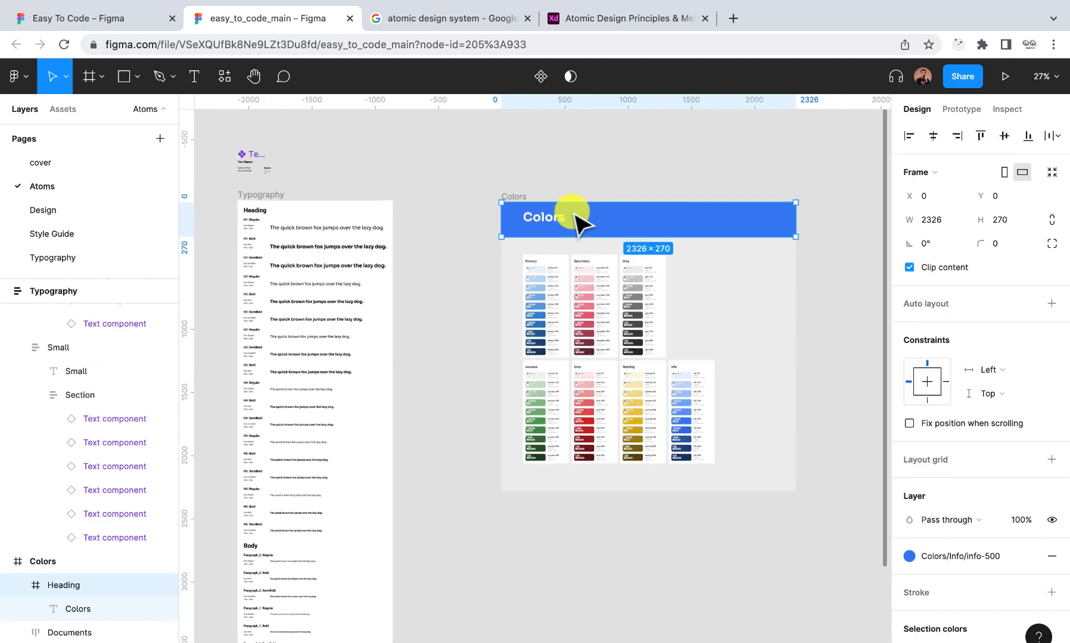
{"action": "scroll", "coordinate": [573, 221], "scroll_direction": "up", "scroll_amount": 3}
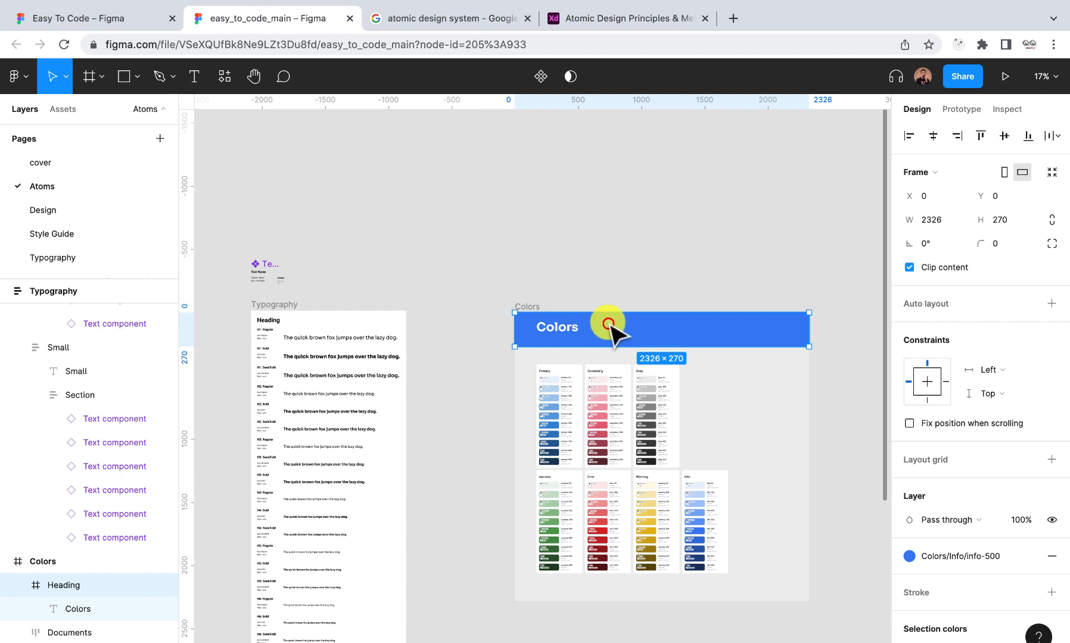
{"action": "left_click_drag", "start_coordinate": [609, 323], "coordinate": [551, 216]}
{"action": "scroll", "coordinate": [493, 233], "scroll_direction": "up", "scroll_amount": 5}
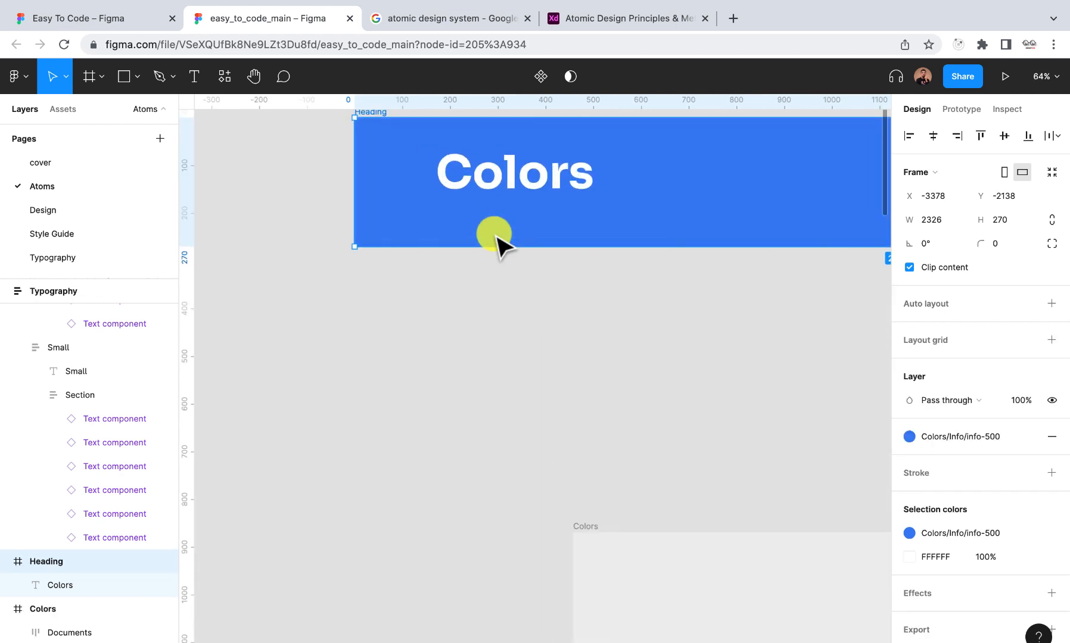
{"action": "scroll", "coordinate": [492, 242], "scroll_direction": "up", "scroll_amount": 2}
{"action": "scroll", "coordinate": [490, 245], "scroll_direction": "down", "scroll_amount": 5}
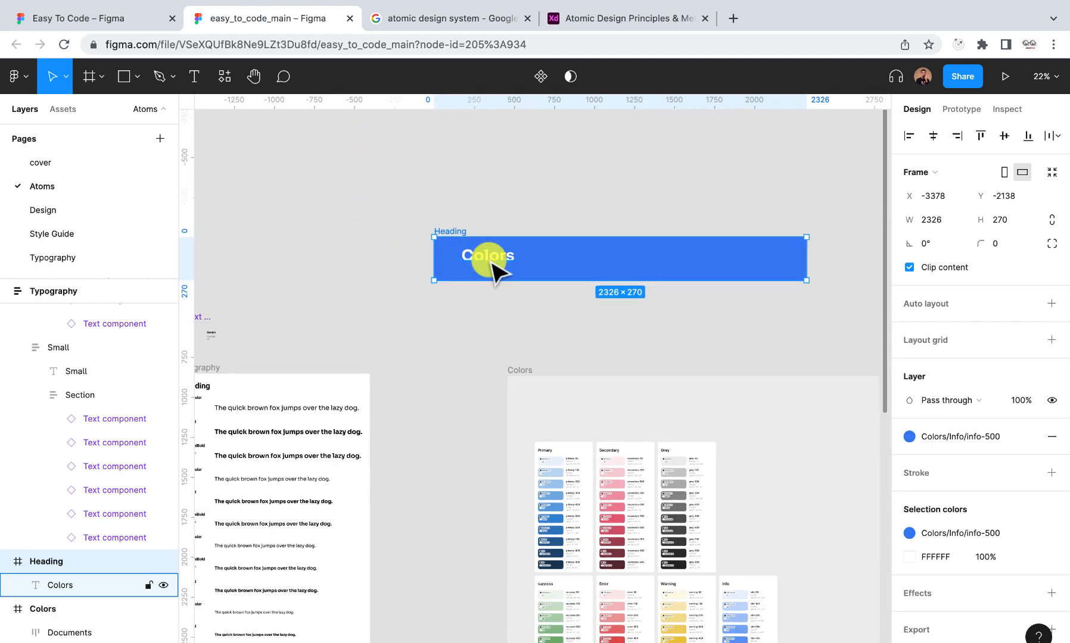
{"action": "left_click", "coordinate": [489, 262]}
{"action": "key", "text": "Escape"}
{"action": "key", "text": "Escape"}
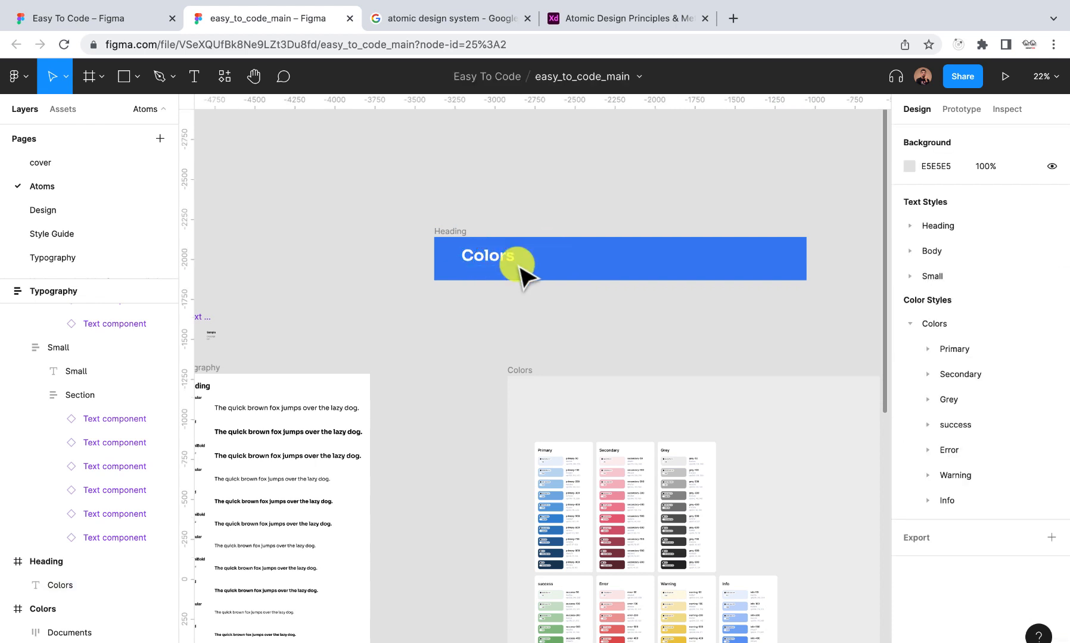
{"action": "scroll", "coordinate": [483, 286], "scroll_direction": "up", "scroll_amount": 5}
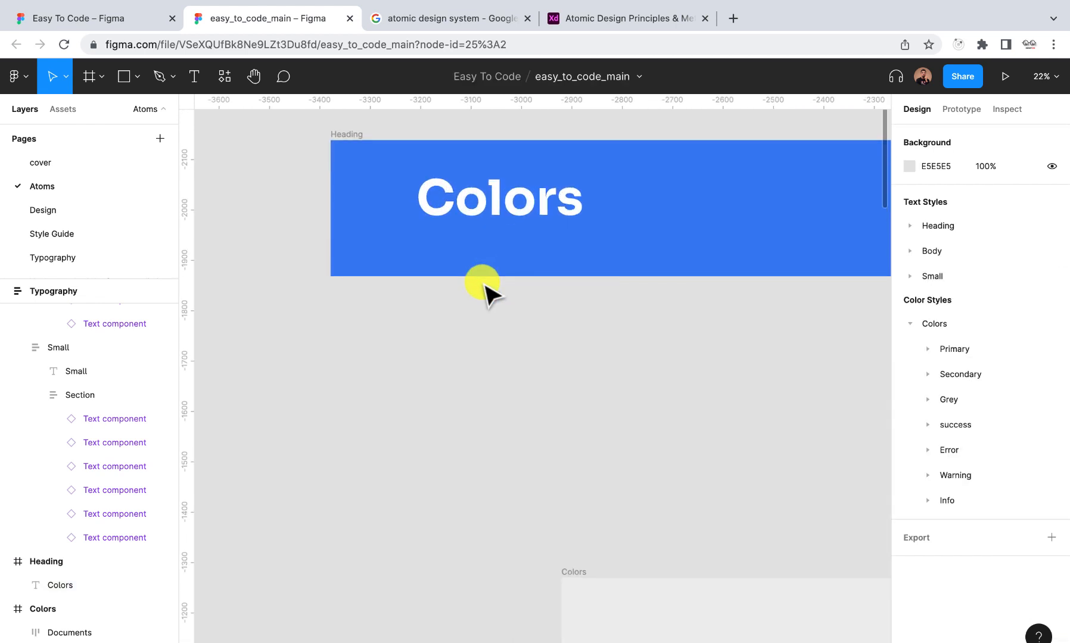
{"action": "left_click", "coordinate": [194, 77]}
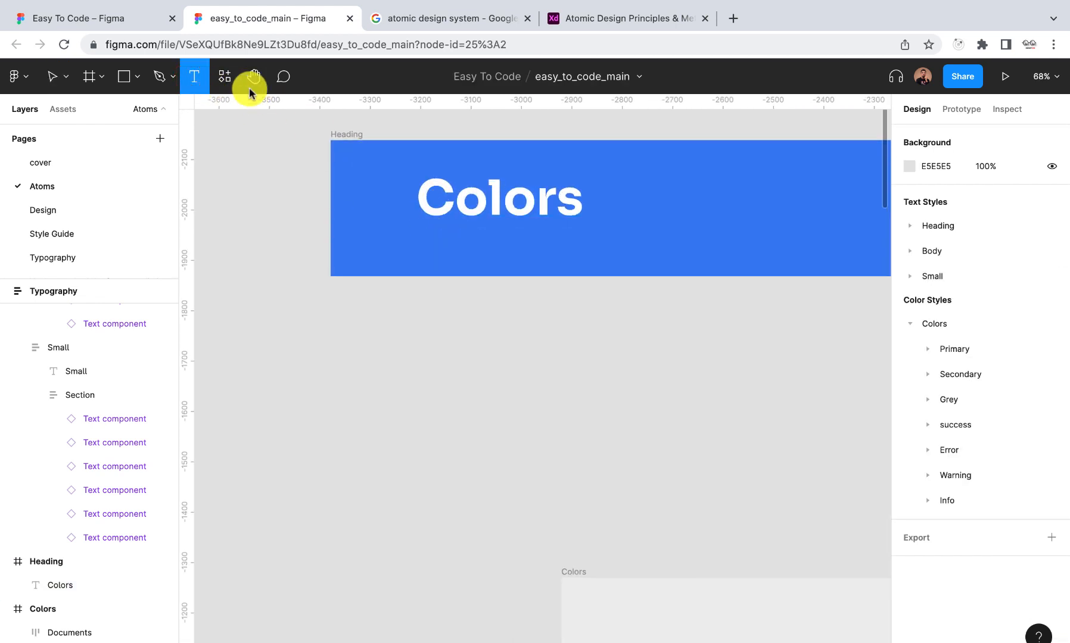
{"action": "left_click", "coordinate": [310, 201]}
{"action": "left_click", "coordinate": [454, 358]}
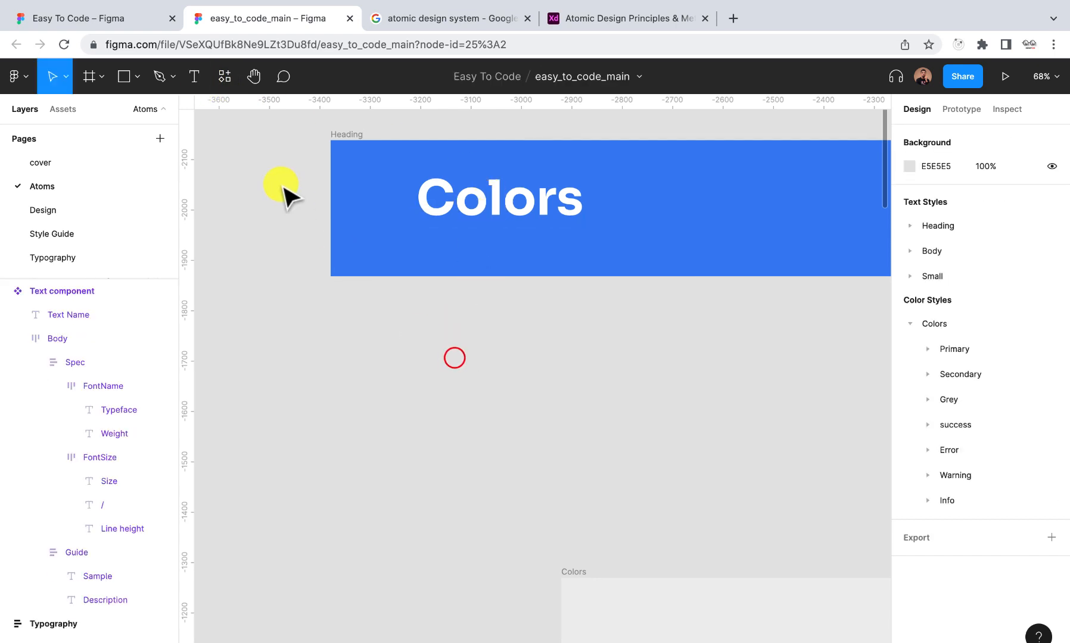
Add the subtitle text "Main and document colors" below the Colors title inside the Heading banner
{"action": "left_click", "coordinate": [448, 209]}
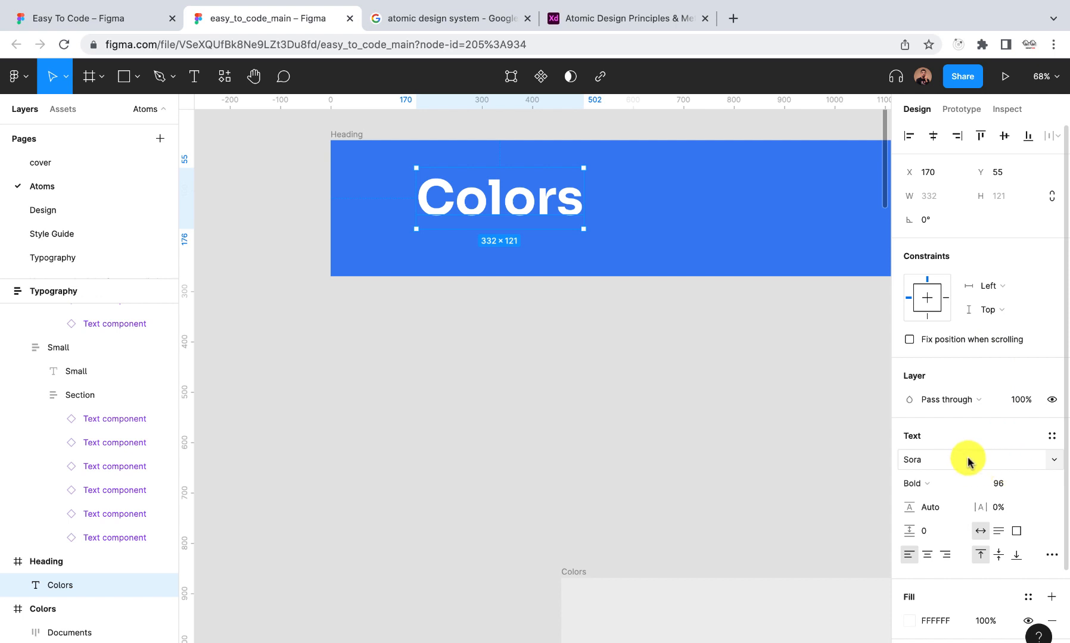
{"action": "left_click", "coordinate": [461, 292]}
{"action": "left_click", "coordinate": [195, 80]}
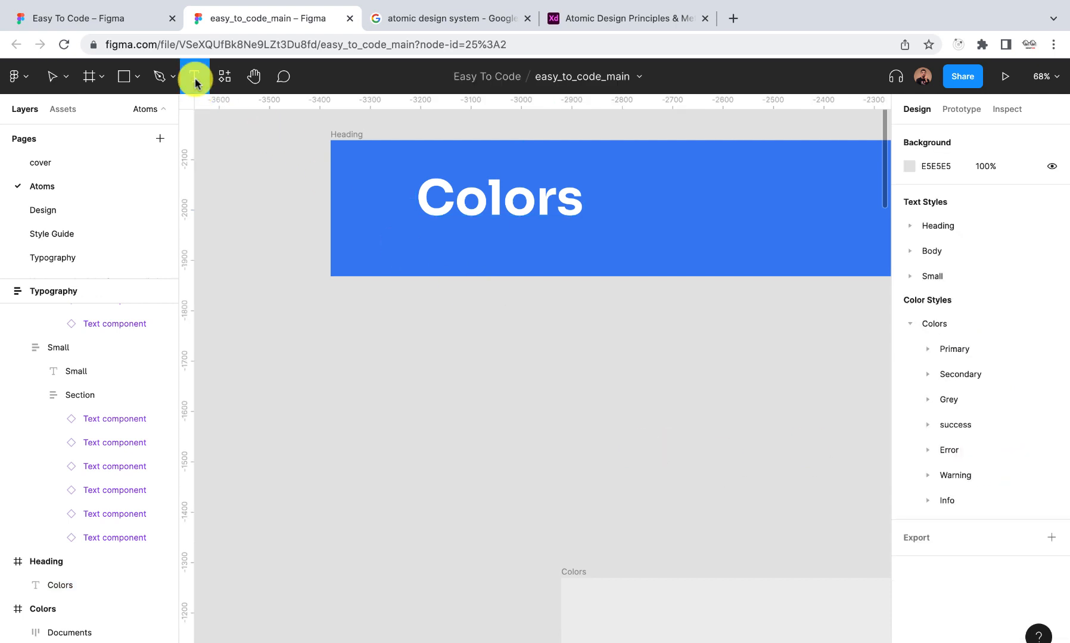
{"action": "left_click", "coordinate": [435, 242]}
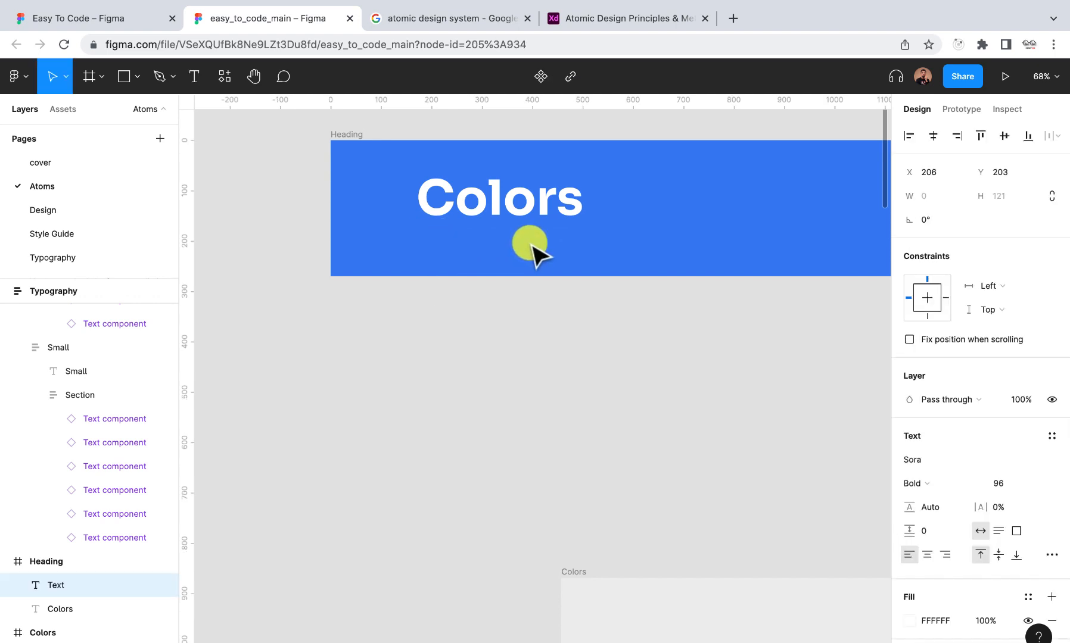
{"action": "type", "text": "M"}
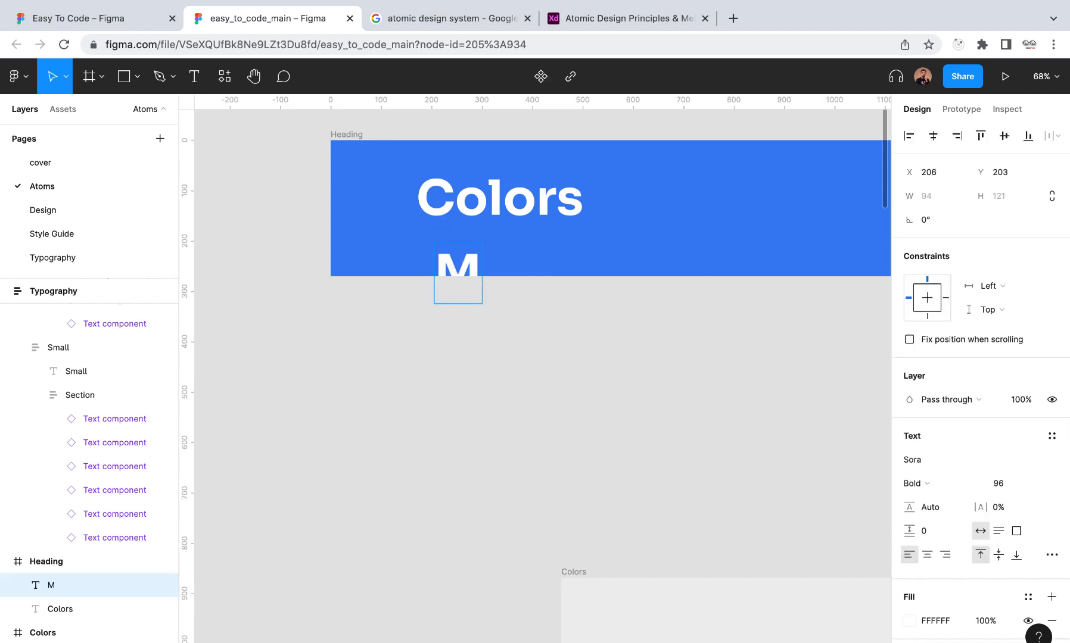
{"action": "type", "text": "ain and D"}
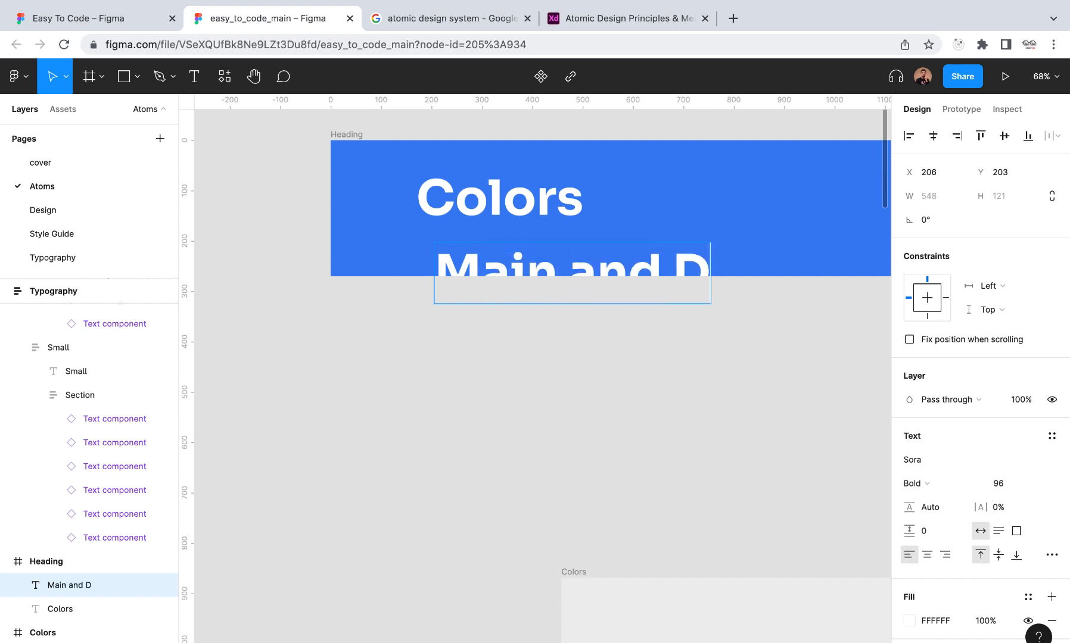
{"action": "key", "text": "BackSpace"}
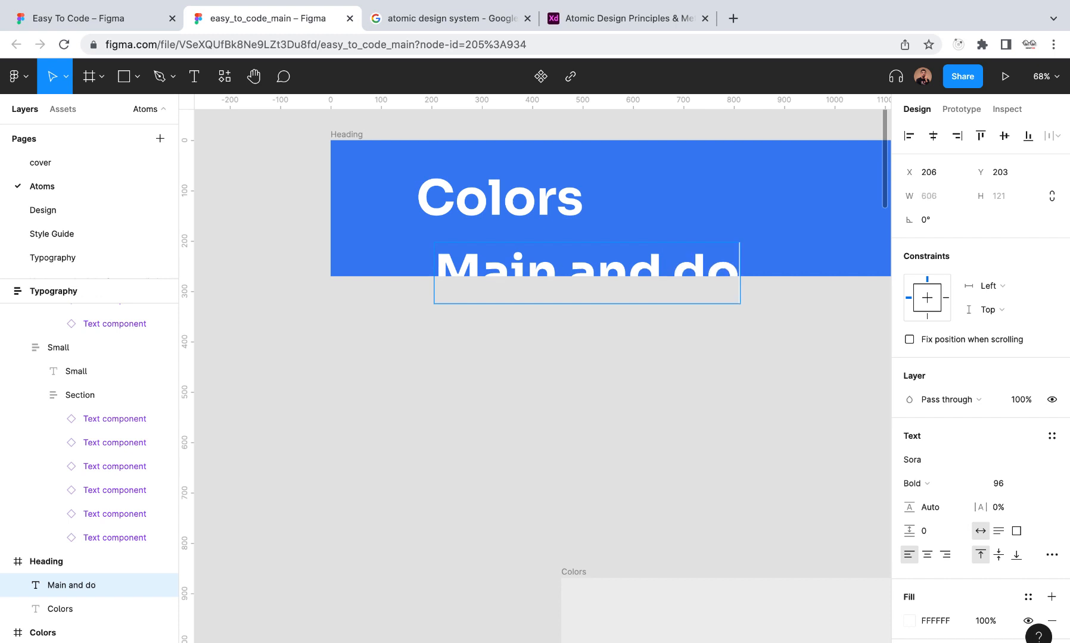
{"action": "type", "text": "document colors"}
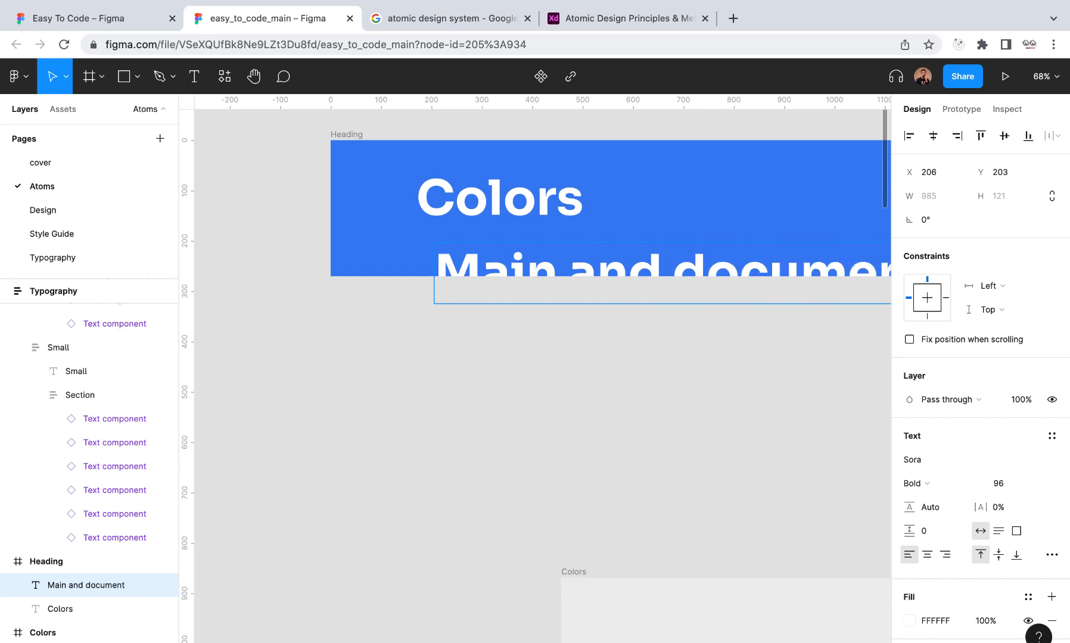
{"action": "left_click", "coordinate": [587, 332]}
Set the subtitle to size 36 in Regular weight and left-align it directly beneath the Colors title
{"action": "left_click", "coordinate": [1037, 484]}
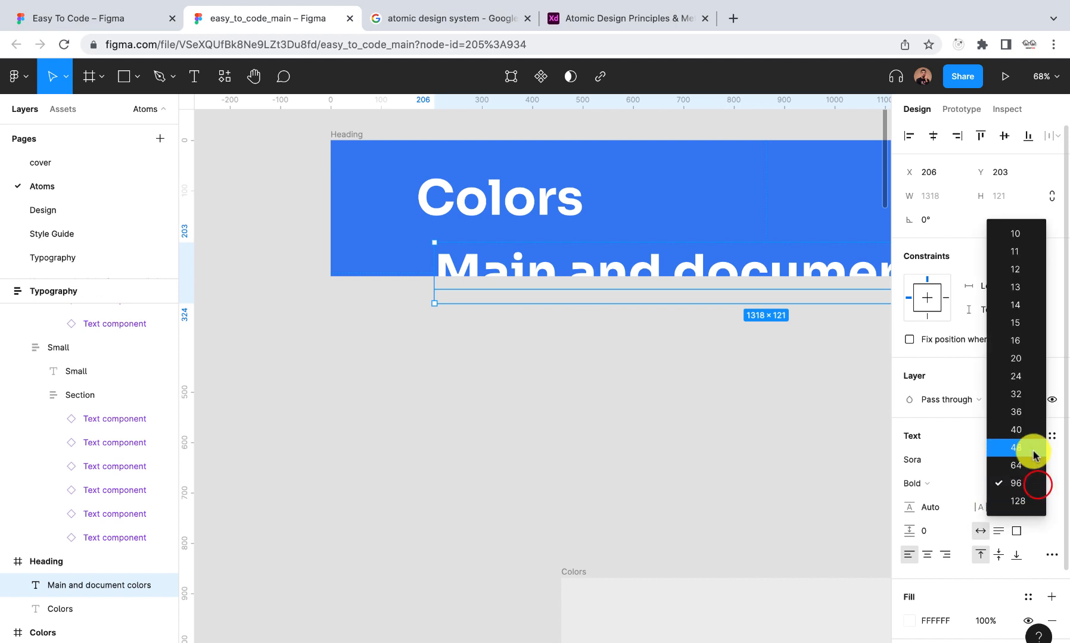
{"action": "left_click", "coordinate": [1029, 411]}
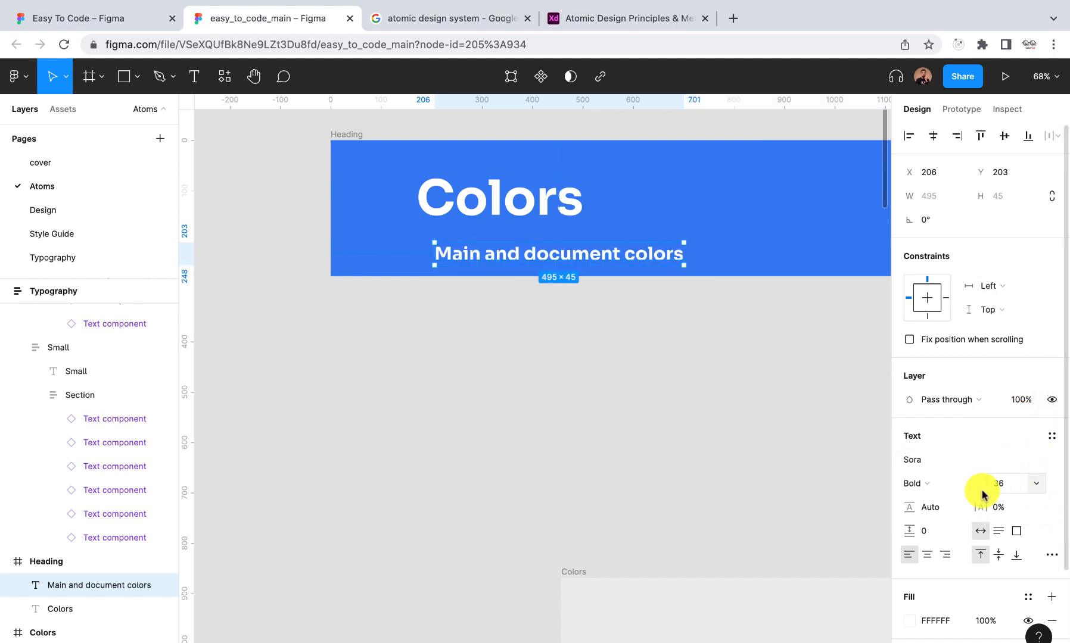
{"action": "left_click", "coordinate": [959, 483]}
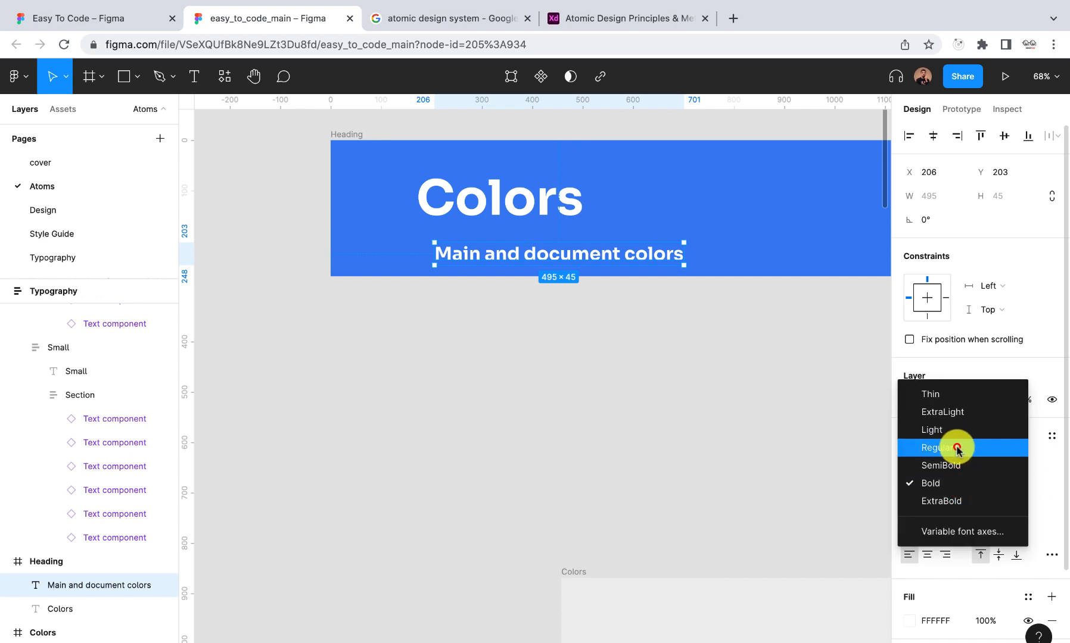
{"action": "left_click", "coordinate": [957, 448]}
{"action": "left_click_drag", "start_coordinate": [635, 263], "coordinate": [612, 242]}
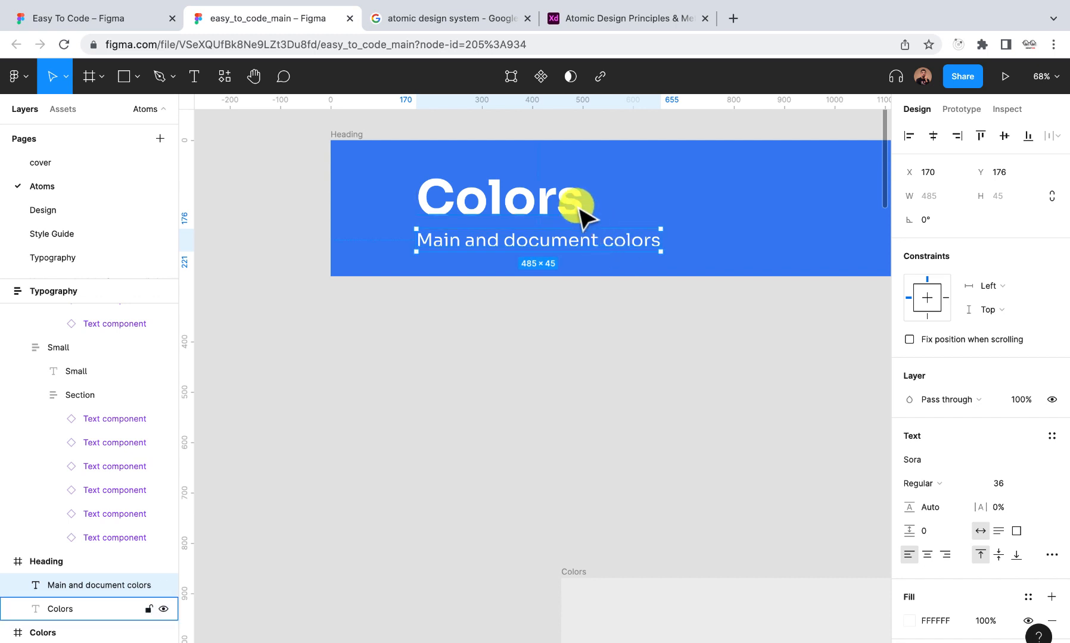
Combine the Colors title and its subtitle into one vertical auto layout frame
{"action": "left_click", "coordinate": [554, 193], "text": "shift"}
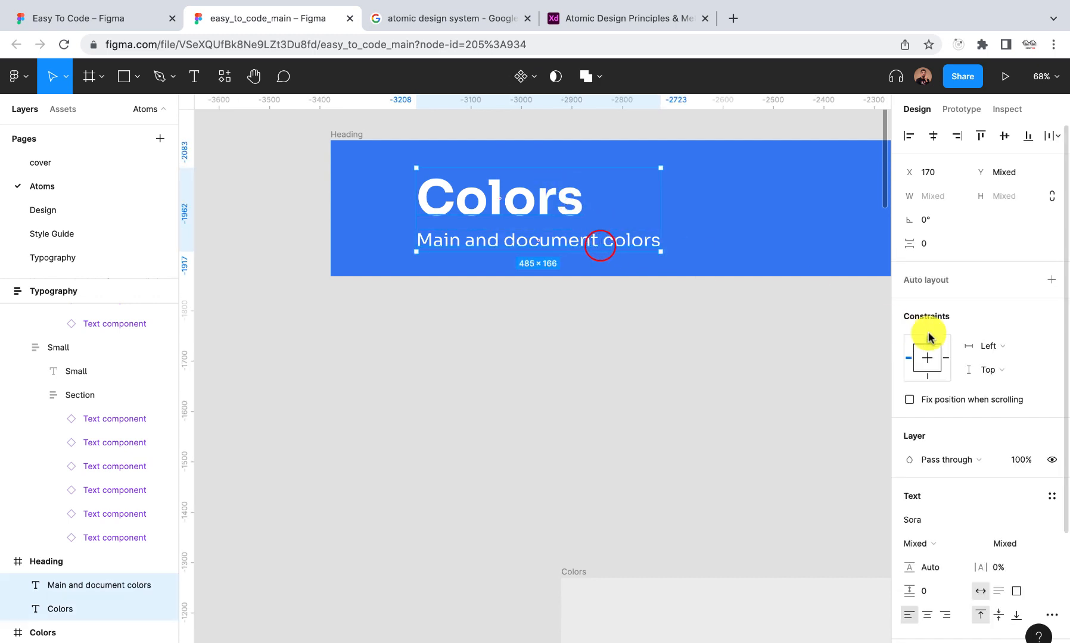
{"action": "left_click", "coordinate": [1049, 279]}
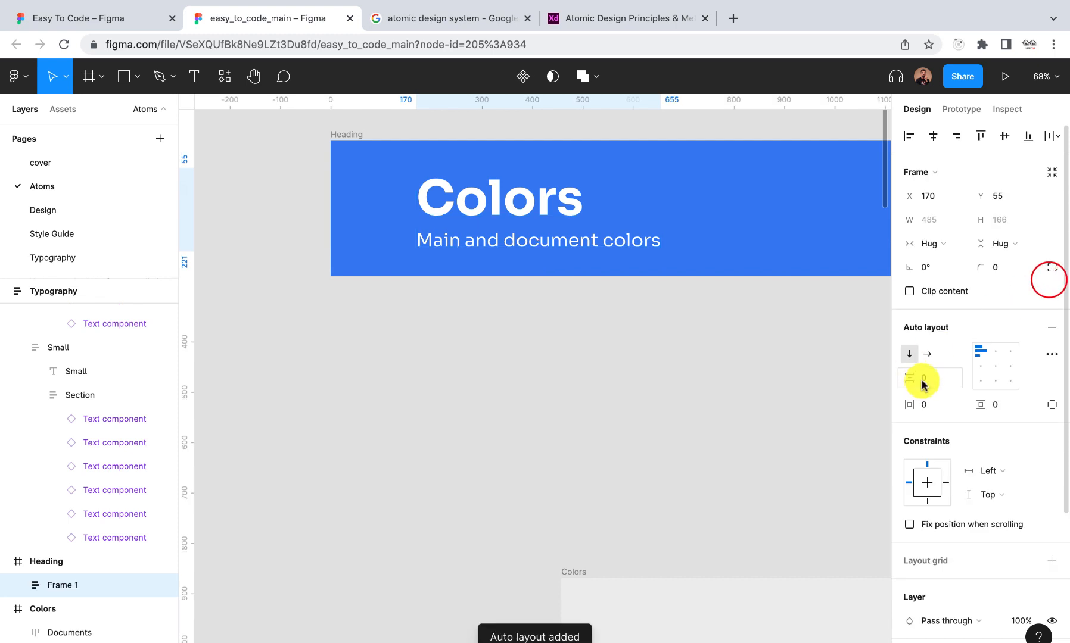
{"action": "scroll", "coordinate": [571, 208], "scroll_direction": "down", "scroll_amount": 5}
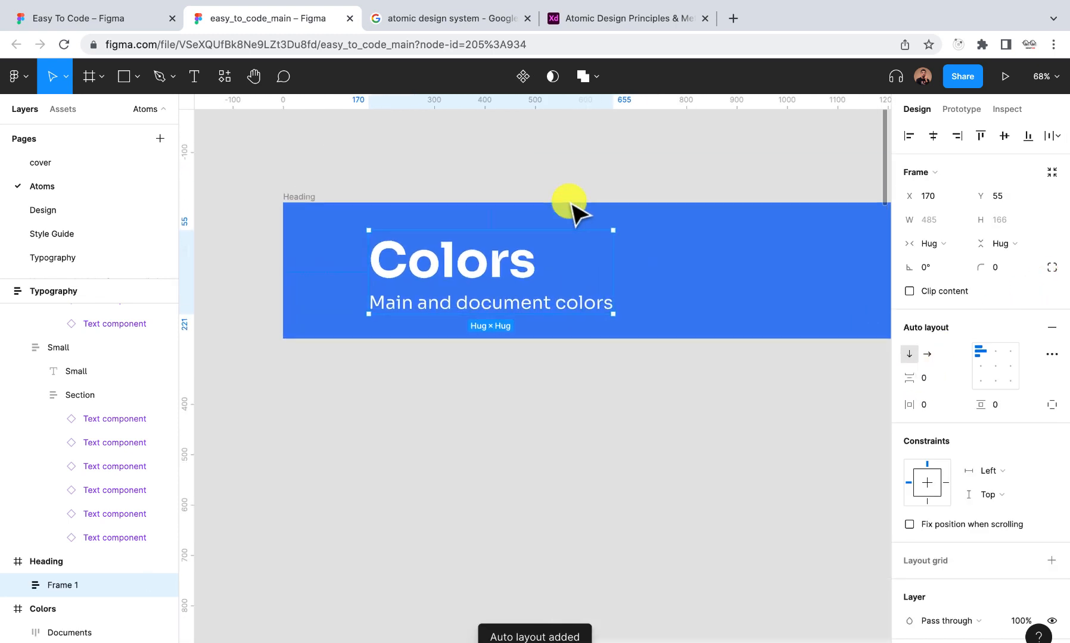
Apply vertical auto layout to the Heading banner and align its content to the middle left
{"action": "left_click", "coordinate": [387, 229]}
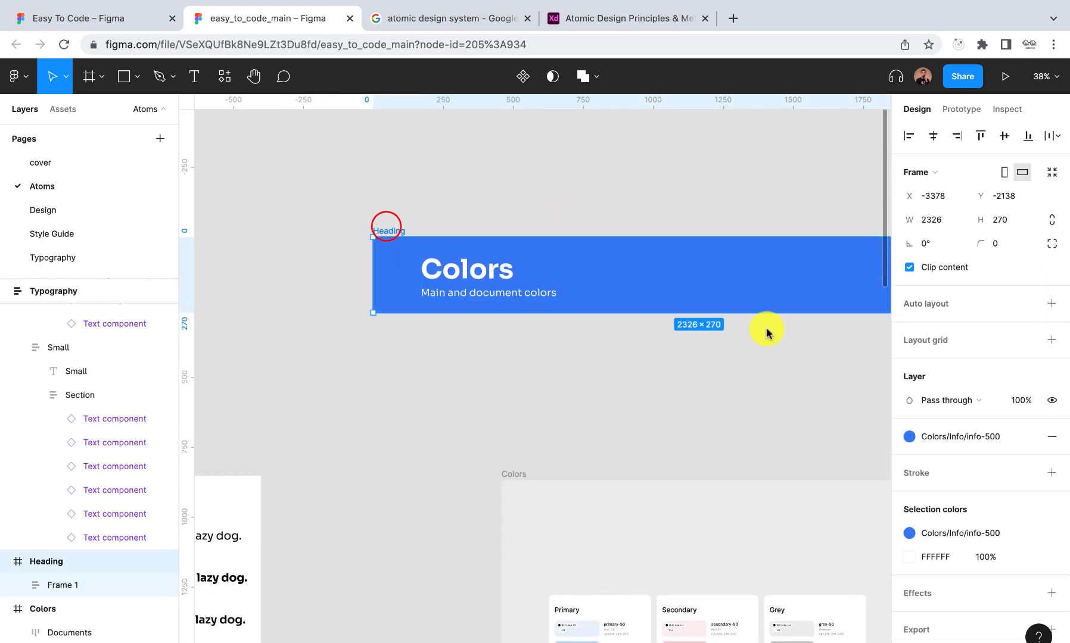
{"action": "left_click", "coordinate": [1051, 303]}
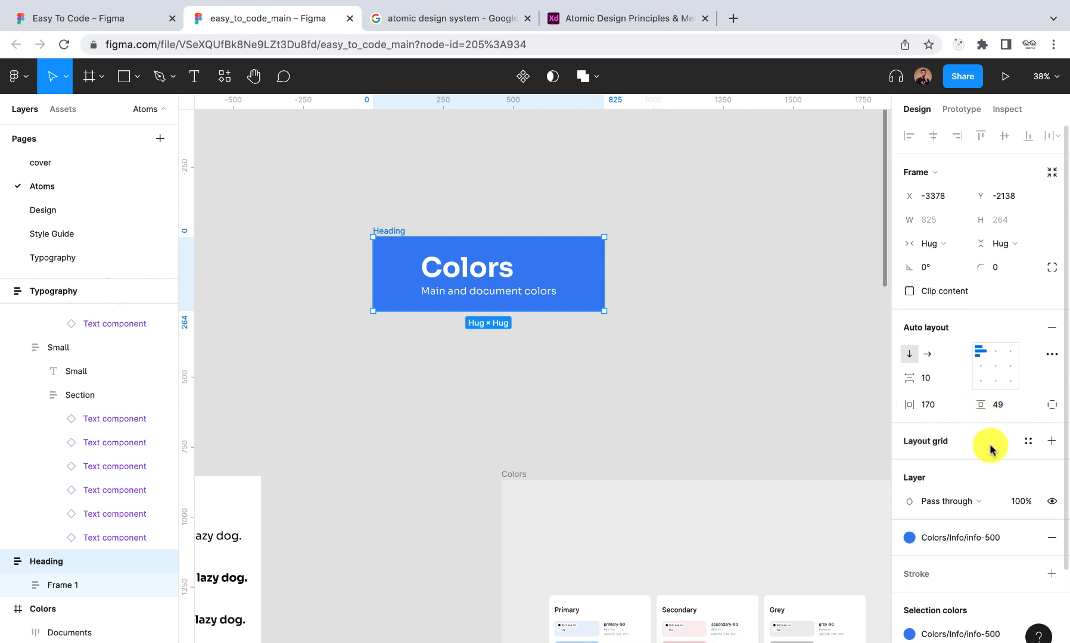
{"action": "scroll", "coordinate": [990, 448], "scroll_direction": "down", "scroll_amount": 1}
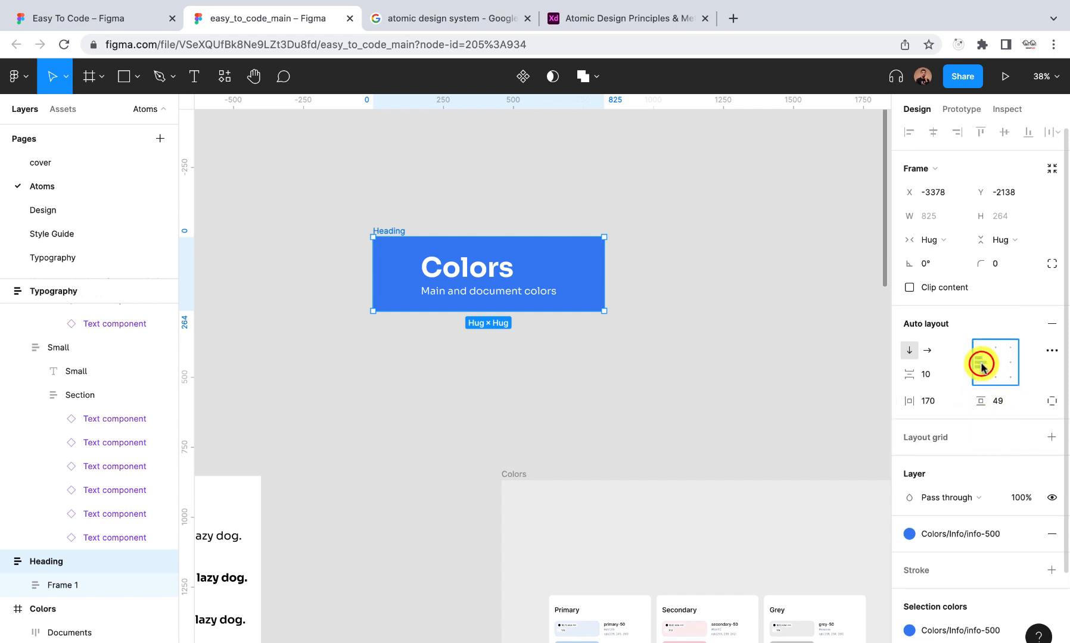
Set the Heading banner's vertical padding to 50 and horizontal padding to 150
{"action": "left_click", "coordinate": [1010, 409]}
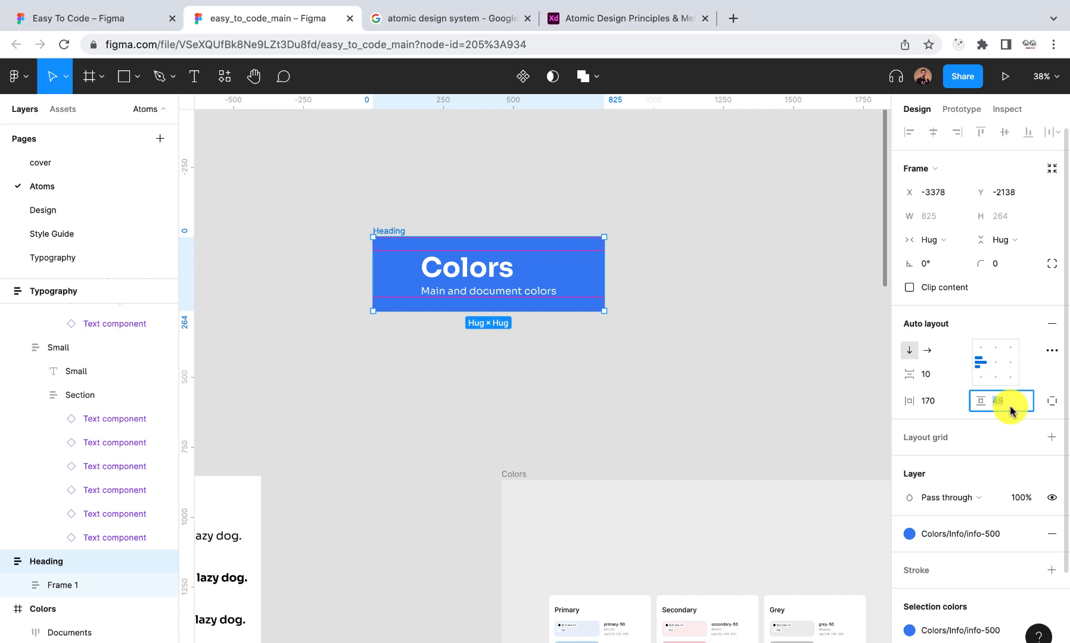
{"action": "type", "text": "50"}
{"action": "key", "text": "Return"}
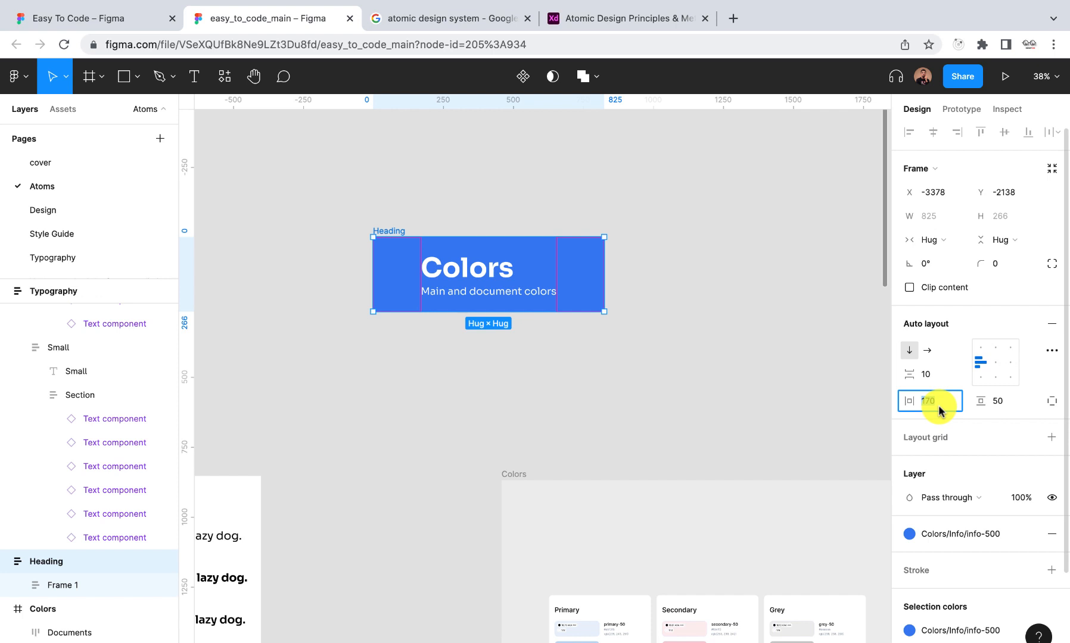
{"action": "type", "text": "150"}
{"action": "key", "text": "Return"}
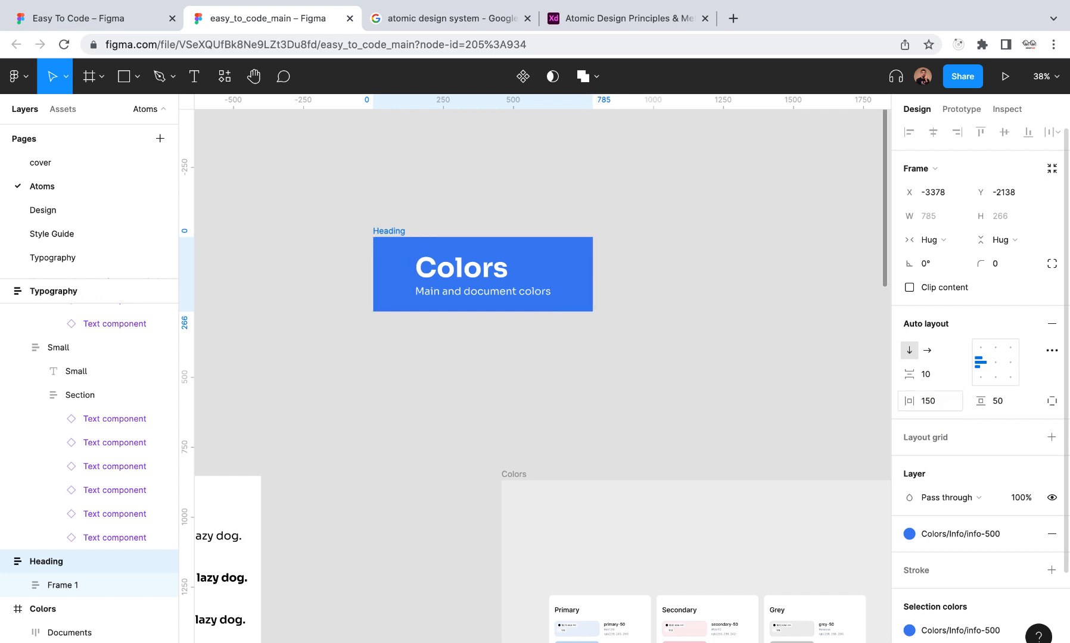
{"action": "left_click", "coordinate": [628, 311]}
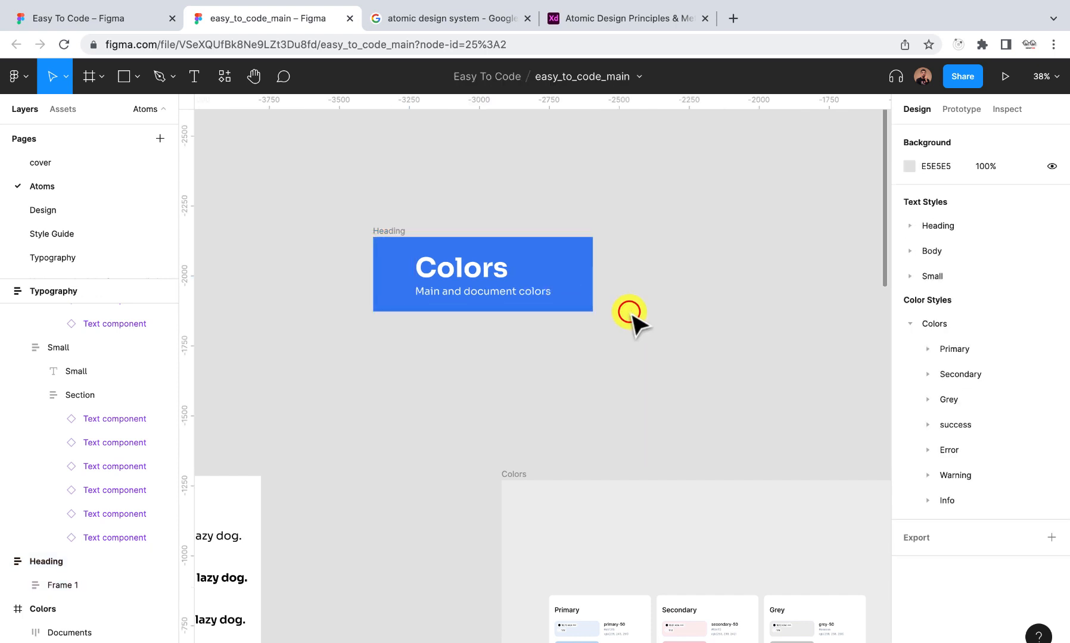
Move the Heading banner to the empty canvas above the Typography frame and turn it into a component
{"action": "scroll", "coordinate": [555, 318], "scroll_direction": "up", "scroll_amount": 3}
{"action": "scroll", "coordinate": [551, 324], "scroll_direction": "down", "scroll_amount": 8}
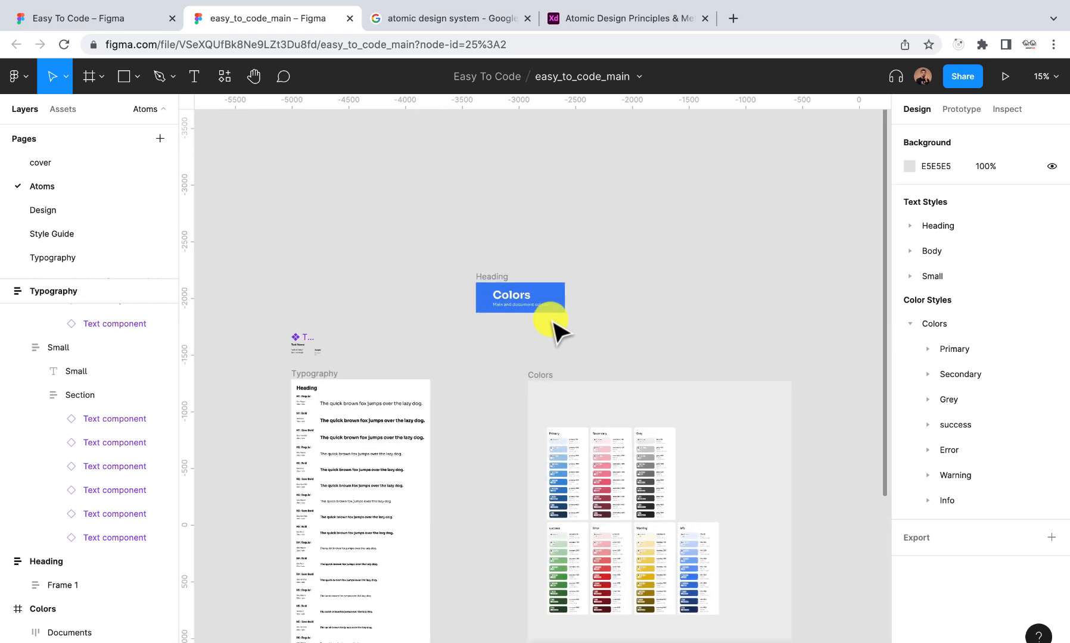
{"action": "left_click", "coordinate": [494, 275]}
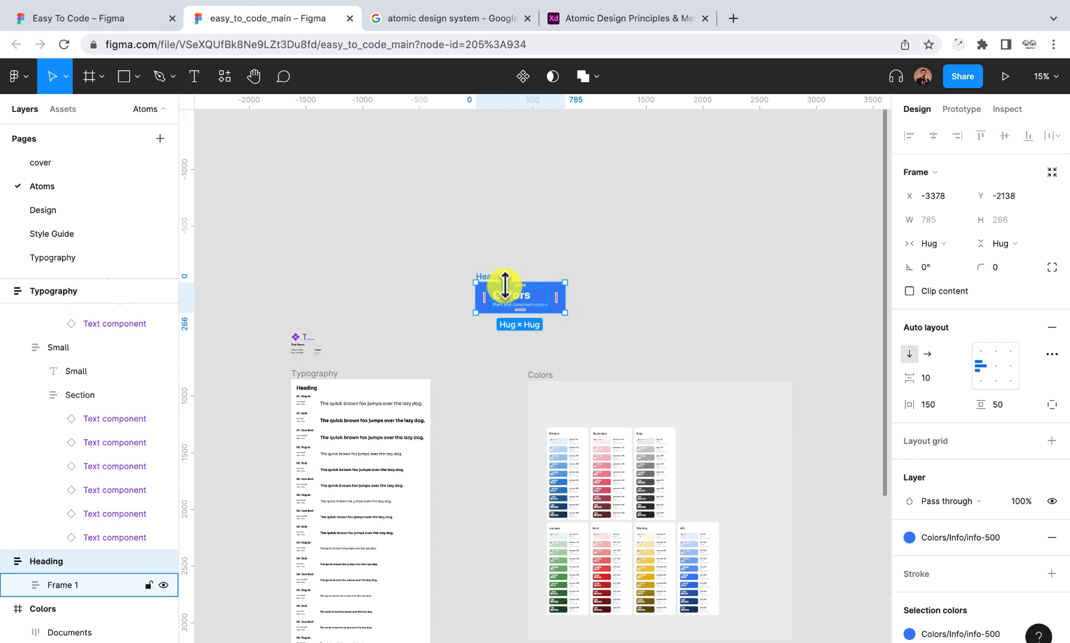
{"action": "left_click_drag", "start_coordinate": [493, 279], "coordinate": [325, 266]}
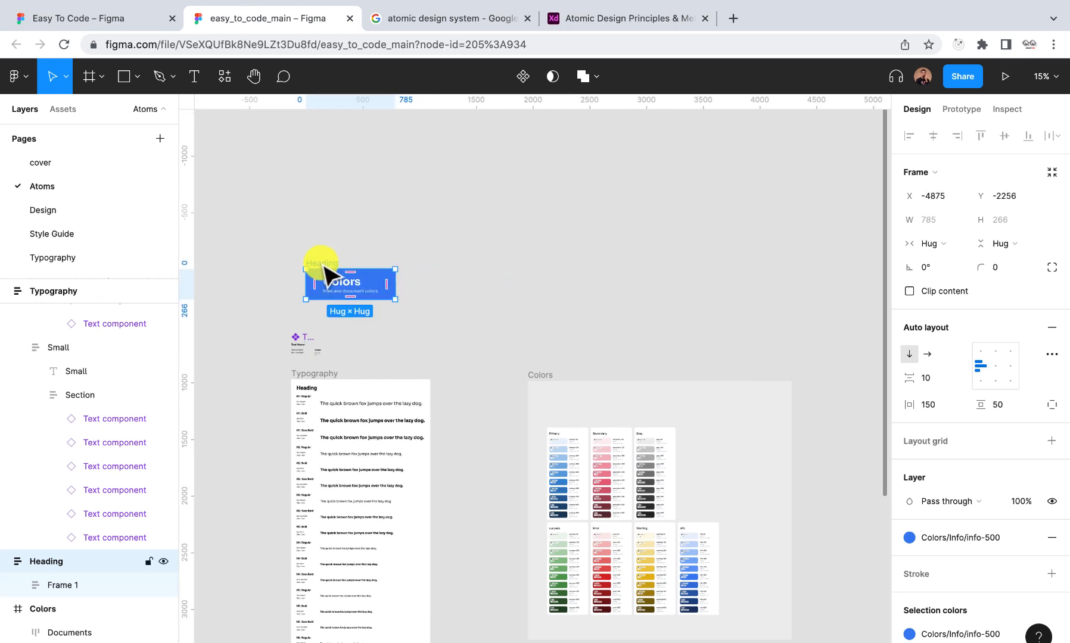
{"action": "left_click", "coordinate": [522, 79]}
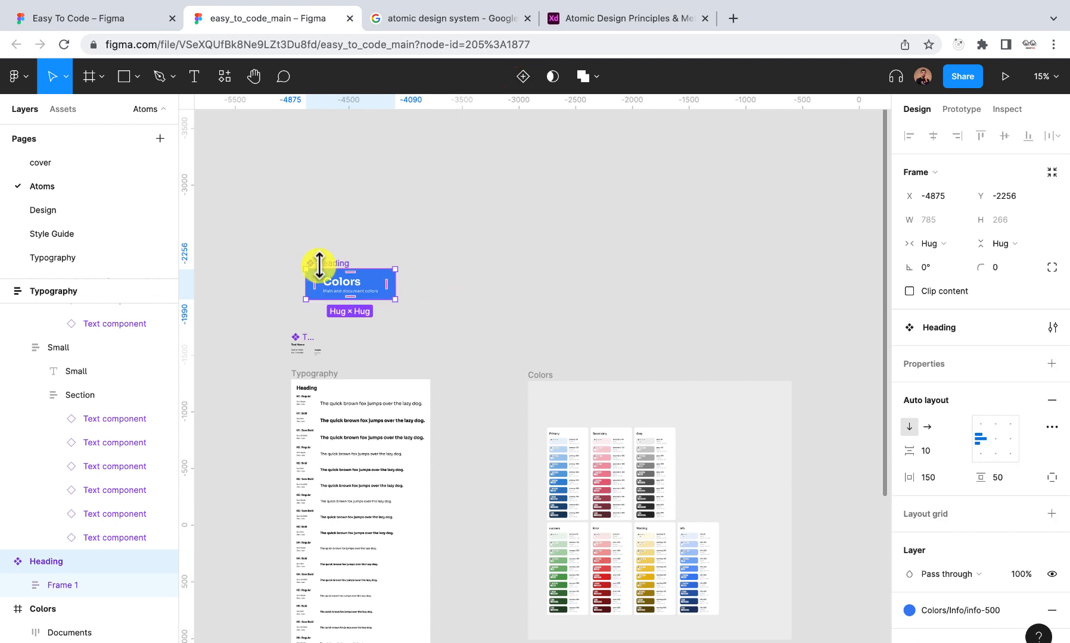
Rename the Heading component as System_Heading
{"action": "scroll", "coordinate": [318, 267], "scroll_direction": "up", "scroll_amount": 5}
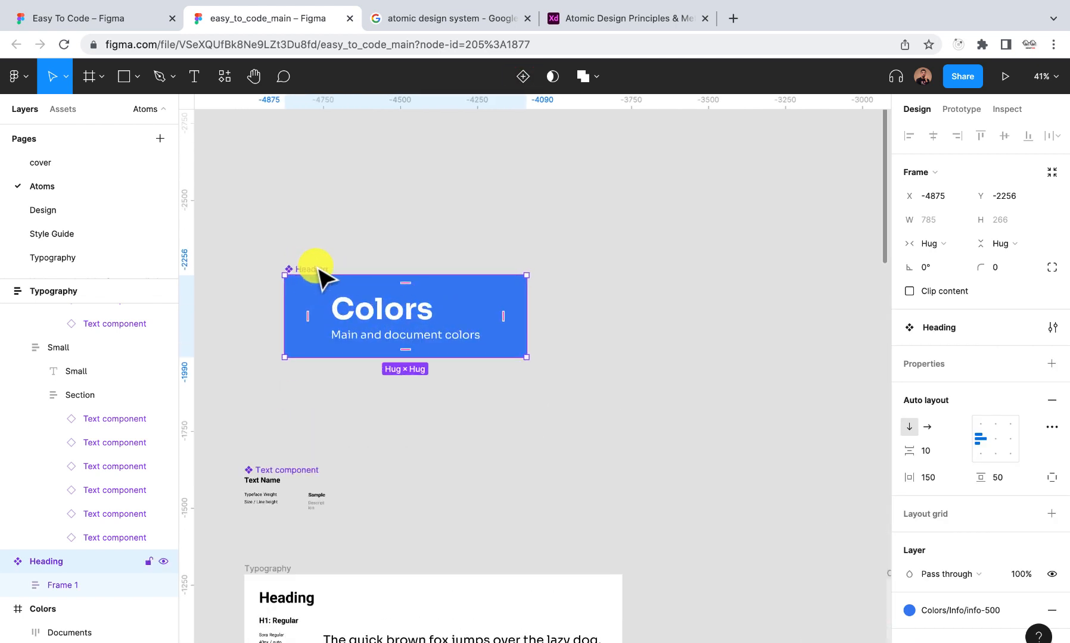
{"action": "right_click", "coordinate": [319, 271]}
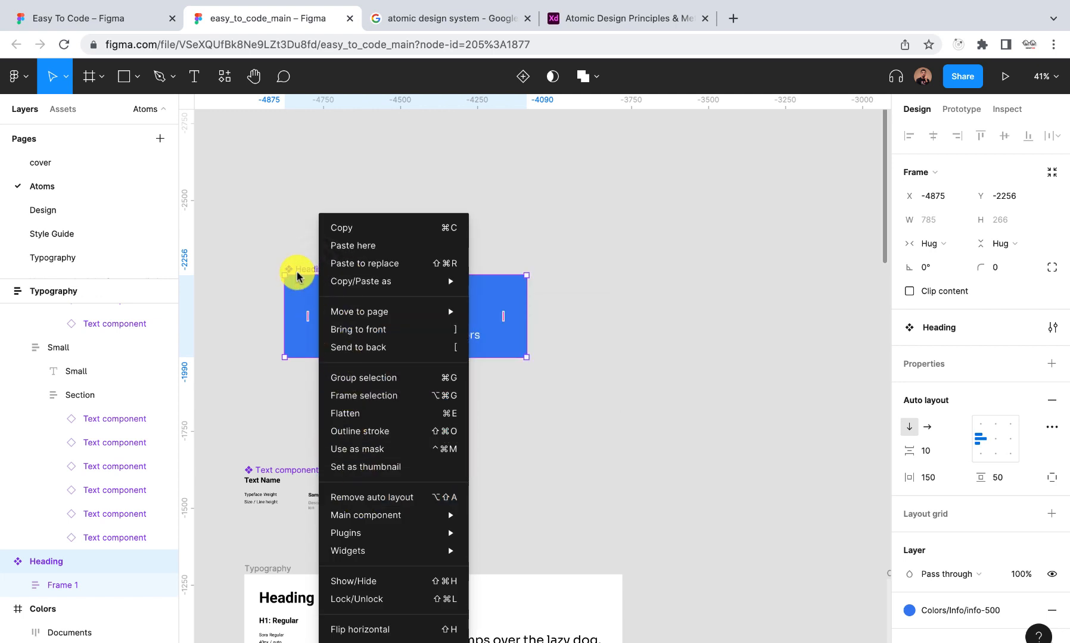
{"action": "left_click", "coordinate": [290, 250]}
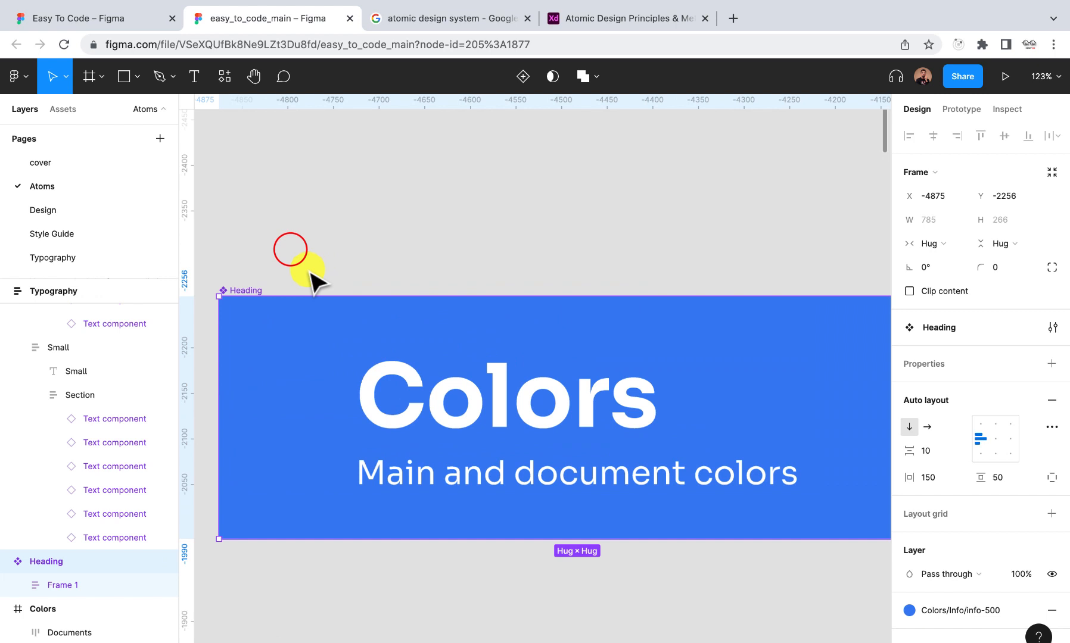
{"action": "double_click", "coordinate": [243, 290]}
{"action": "key", "text": "Left"}
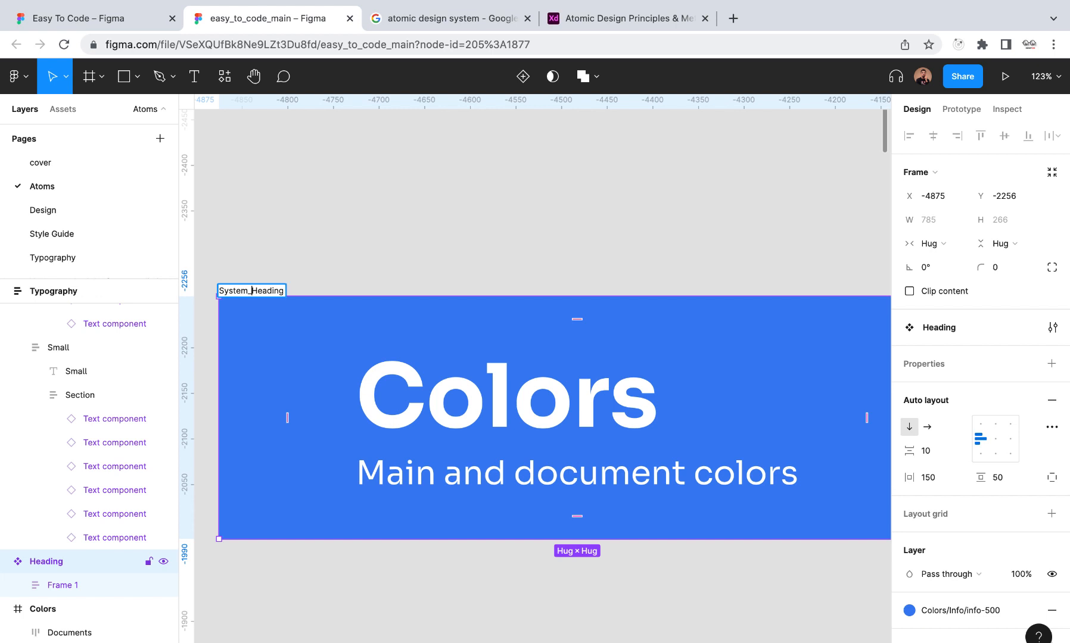
{"action": "key", "text": "Return"}
{"action": "left_click", "coordinate": [426, 246]}
Move the Text component from above the Typography frame to the right side of the System_Heading component
{"action": "scroll", "coordinate": [426, 246], "scroll_direction": "down", "scroll_amount": 5}
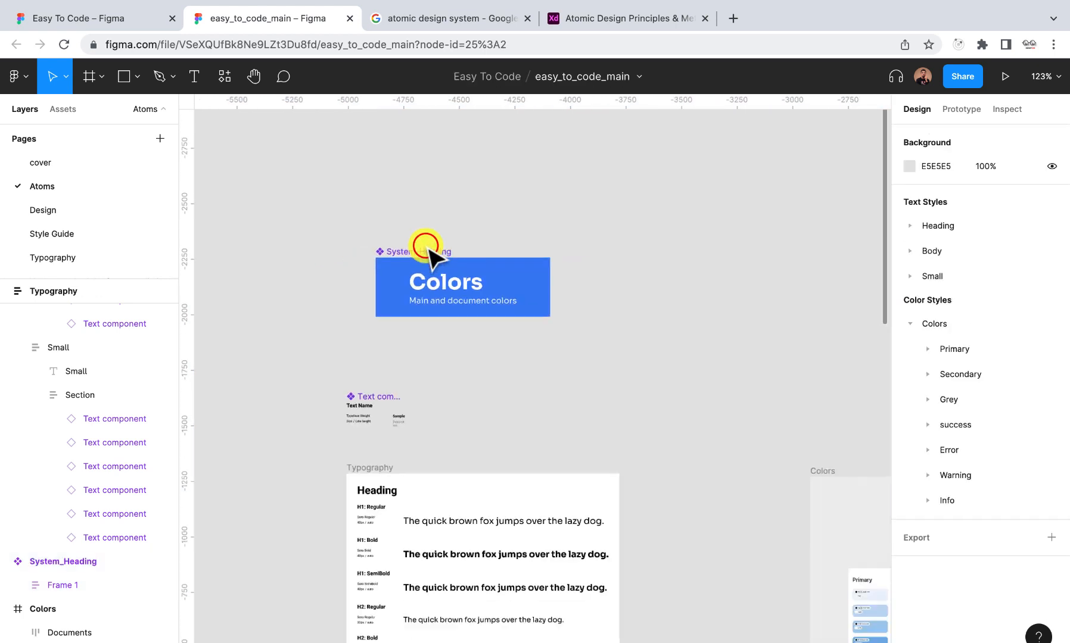
{"action": "scroll", "coordinate": [367, 350], "scroll_direction": "up", "scroll_amount": 3}
{"action": "left_click", "coordinate": [367, 350]}
{"action": "left_click_drag", "start_coordinate": [378, 411], "coordinate": [774, 158]}
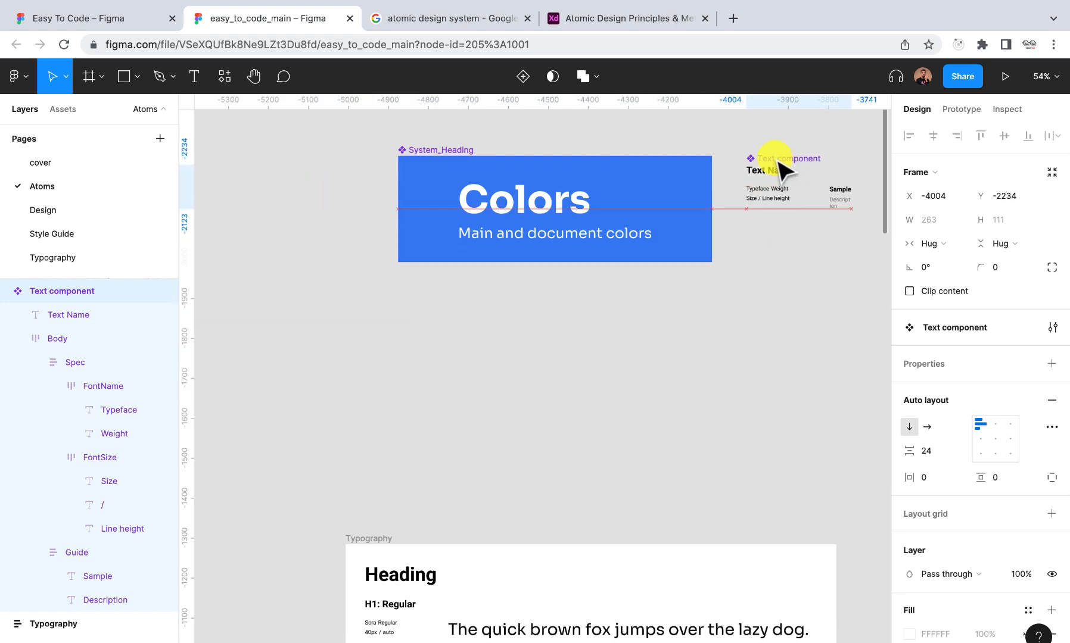
Place an instance of System_Heading at the top of the Colors frame and stretch it to a width of 2324
{"action": "scroll", "coordinate": [429, 174], "scroll_direction": "down", "scroll_amount": 5}
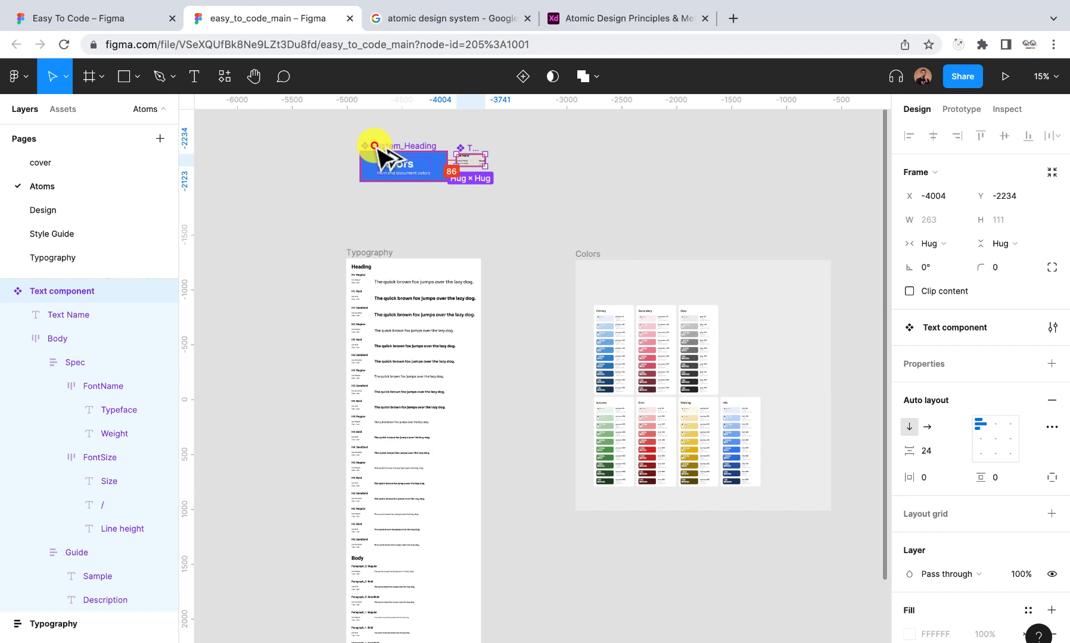
{"action": "left_click_drag", "start_coordinate": [377, 150], "coordinate": [609, 278]}
{"action": "scroll", "coordinate": [631, 277], "scroll_direction": "up", "scroll_amount": 3}
{"action": "scroll", "coordinate": [609, 280], "scroll_direction": "down", "scroll_amount": 3}
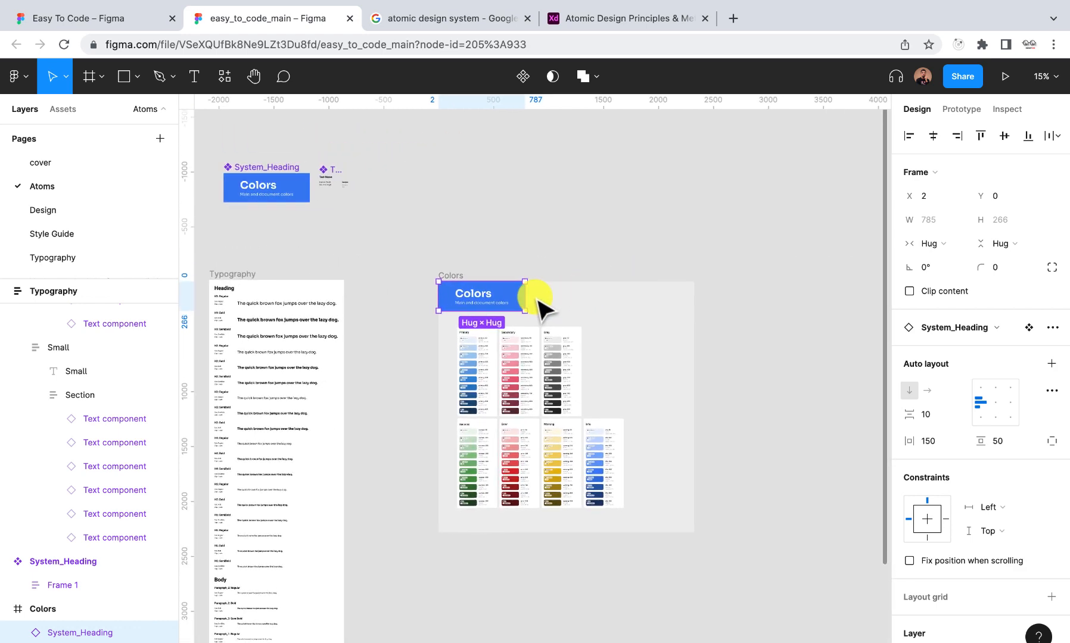
{"action": "left_click_drag", "start_coordinate": [525, 295], "coordinate": [693, 292]}
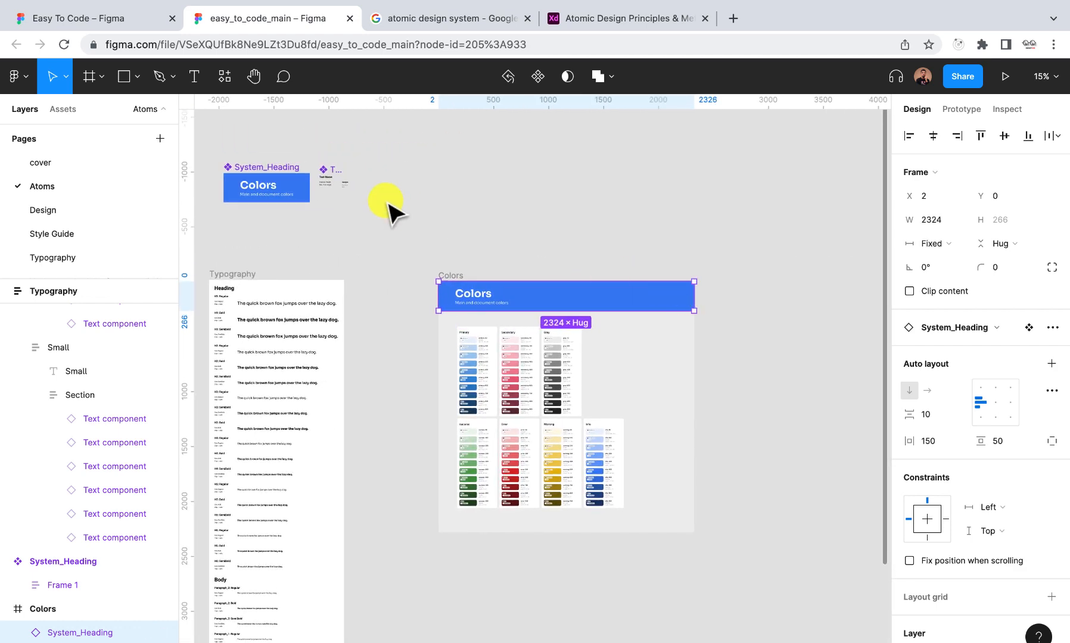
{"action": "left_click", "coordinate": [468, 243]}
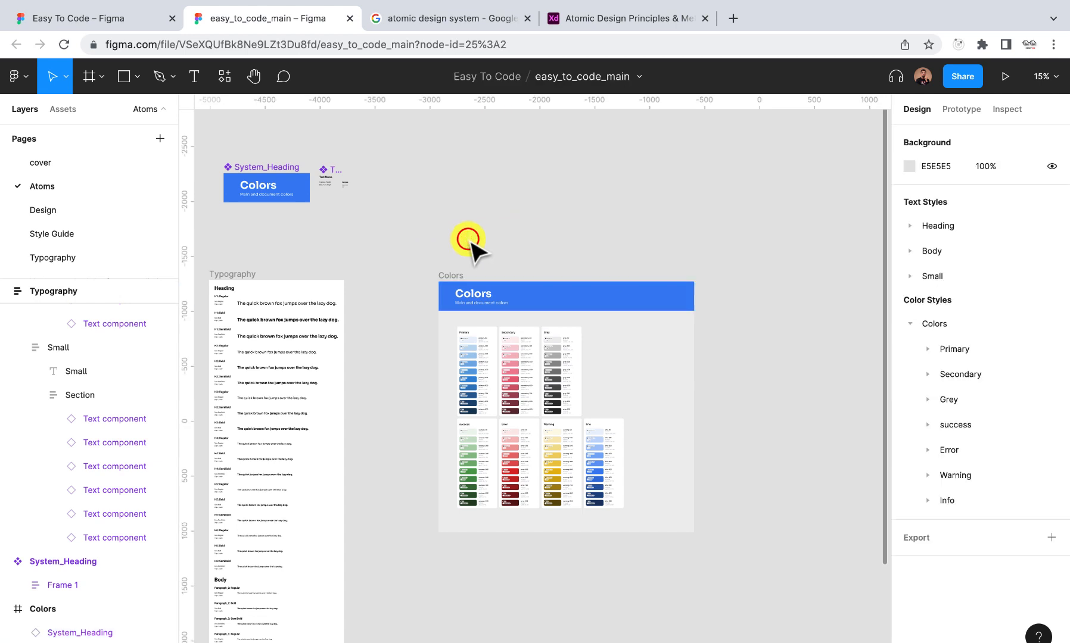
Change the title text in the main System_Heading component to "Label"
{"action": "scroll", "coordinate": [369, 267], "scroll_direction": "left", "scroll_amount": 5}
{"action": "scroll", "coordinate": [369, 267], "scroll_direction": "up", "scroll_amount": 2}
{"action": "scroll", "coordinate": [417, 245], "scroll_direction": "up", "scroll_amount": 5}
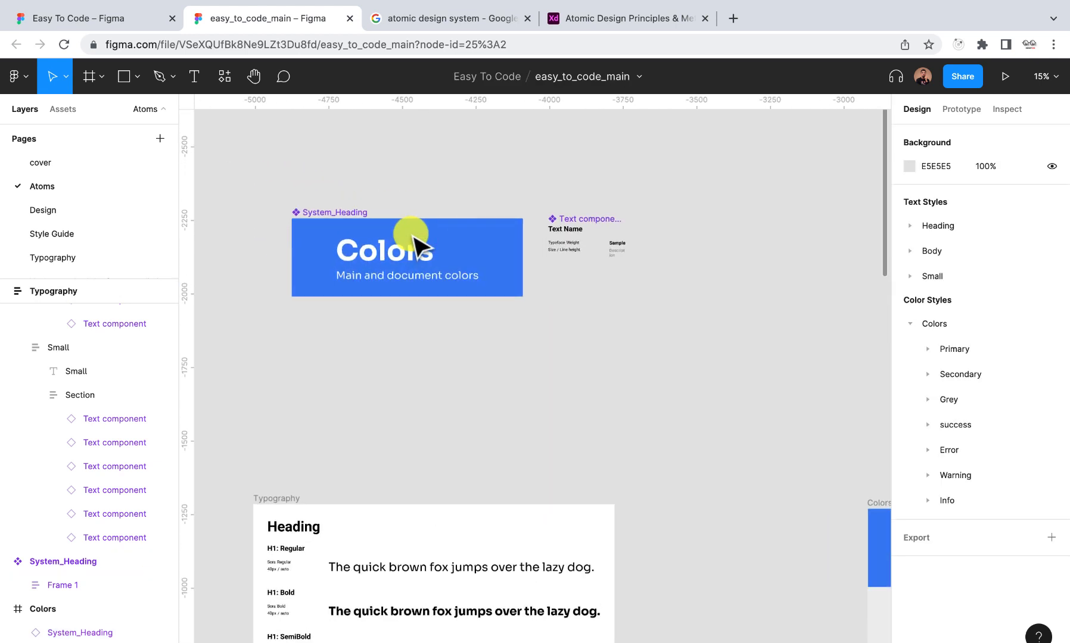
{"action": "double_click", "coordinate": [381, 246]}
{"action": "double_click", "coordinate": [380, 255]}
{"action": "double_click", "coordinate": [380, 255]}
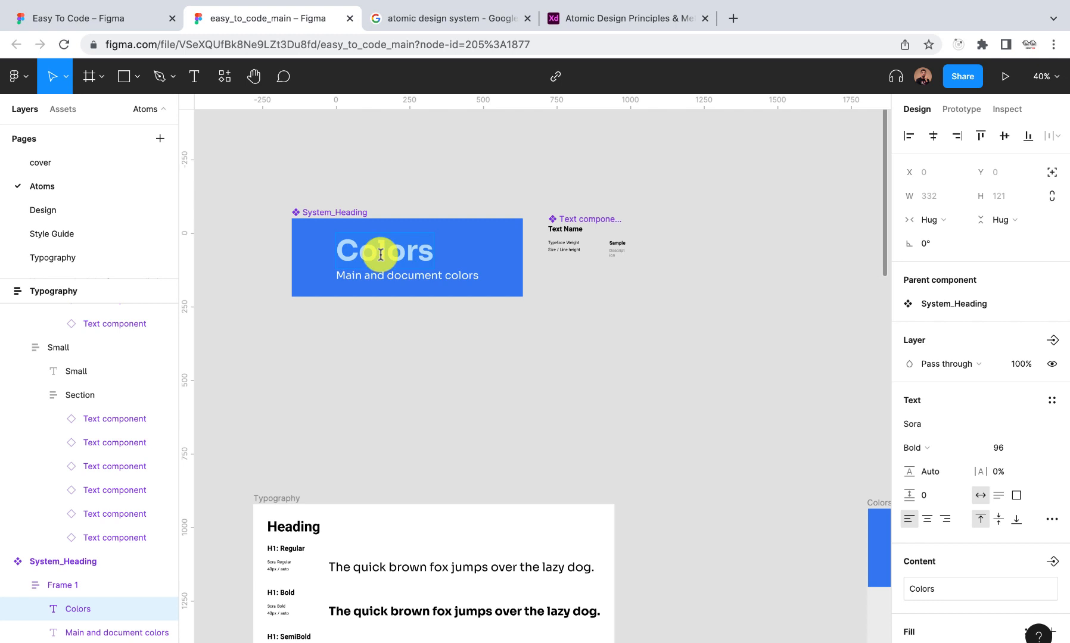
{"action": "type", "text": "Lab"}
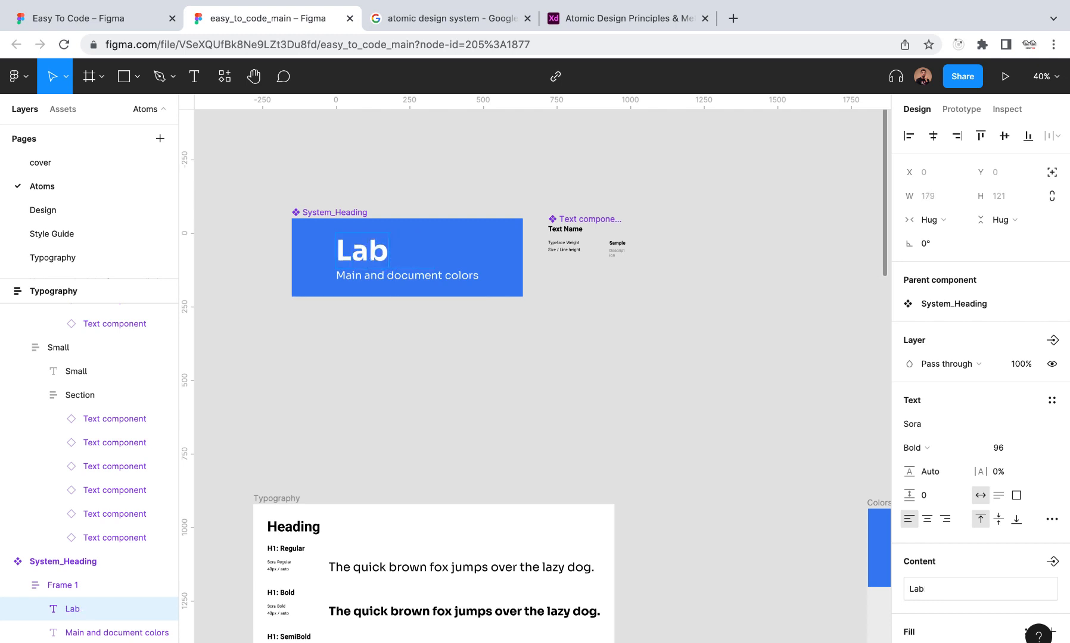
{"action": "type", "text": "el"}
{"action": "key", "text": "Escape"}
{"action": "scroll", "coordinate": [472, 385], "scroll_direction": "down", "scroll_amount": 3}
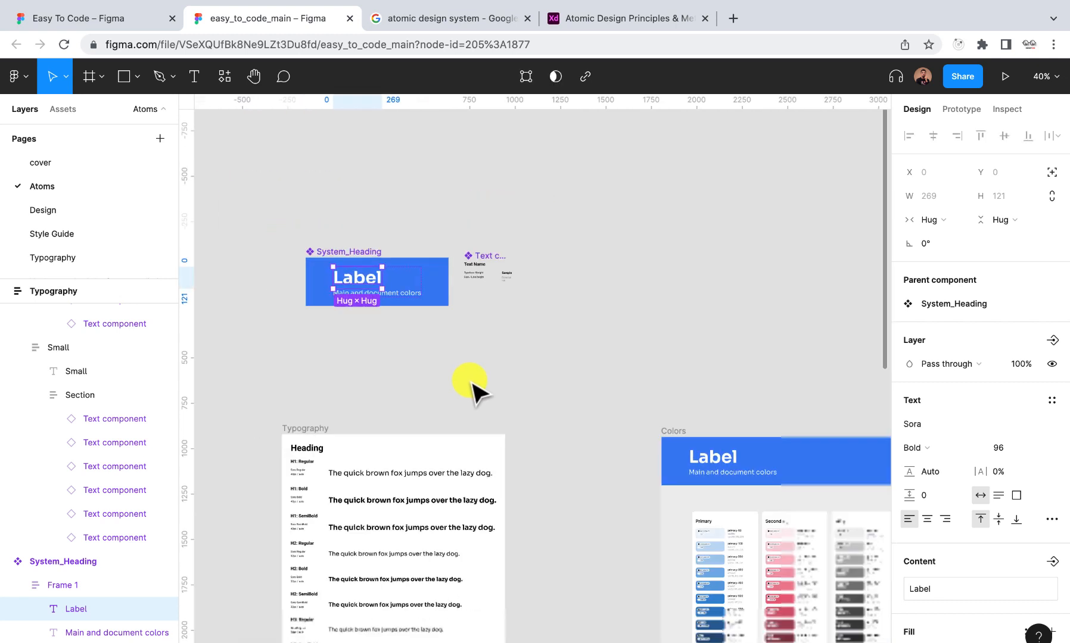
{"action": "left_click", "coordinate": [608, 453]}
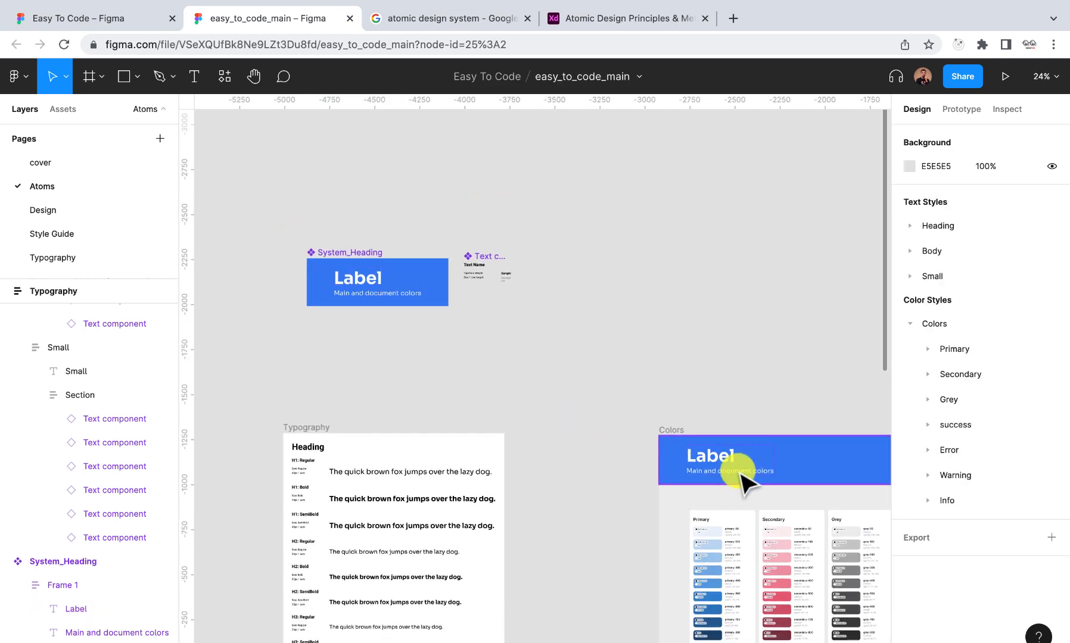
Replace the subtitle in the main System_Heading component with "Sample text description"
{"action": "scroll", "coordinate": [376, 300], "scroll_direction": "up", "scroll_amount": 3}
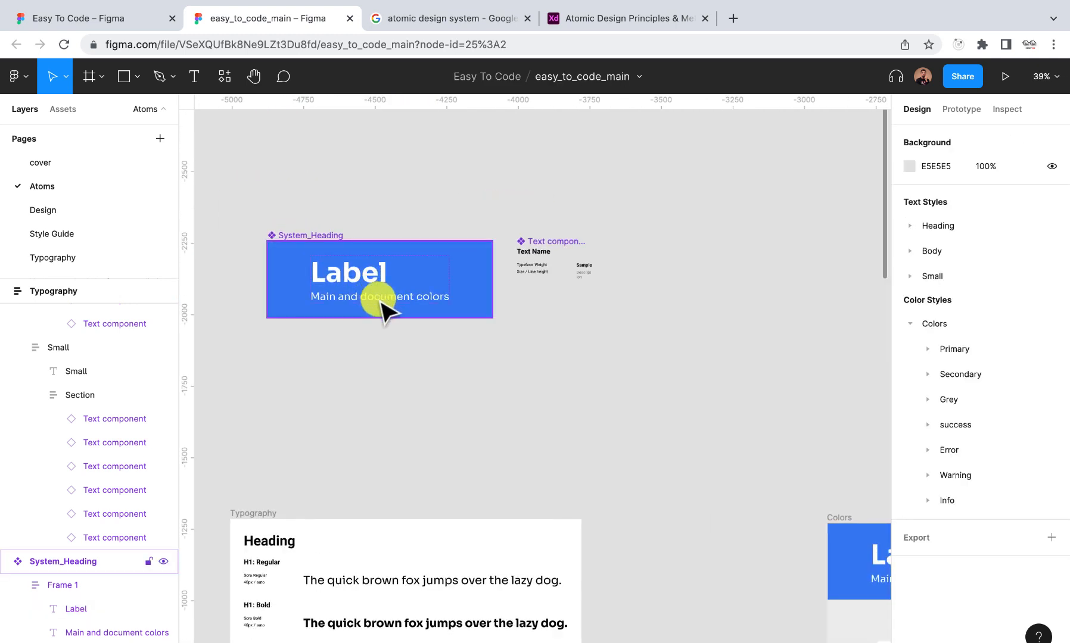
{"action": "double_click", "coordinate": [381, 303]}
{"action": "scroll", "coordinate": [359, 300], "scroll_direction": "up", "scroll_amount": 1}
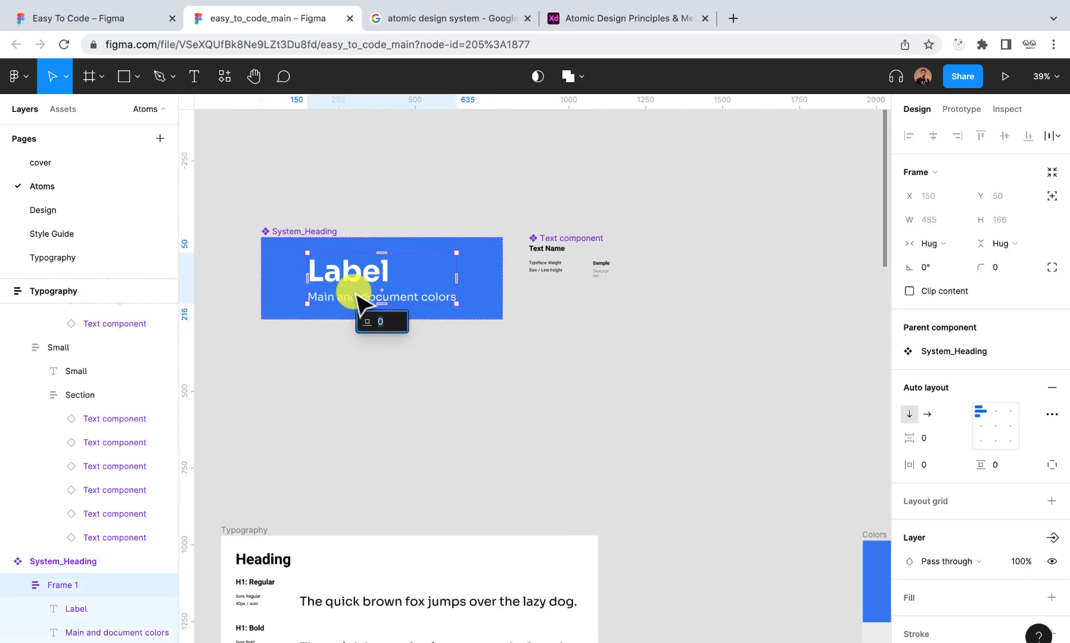
{"action": "scroll", "coordinate": [362, 304], "scroll_direction": "up", "scroll_amount": 5}
{"action": "left_click", "coordinate": [357, 308]}
{"action": "double_click", "coordinate": [358, 308]}
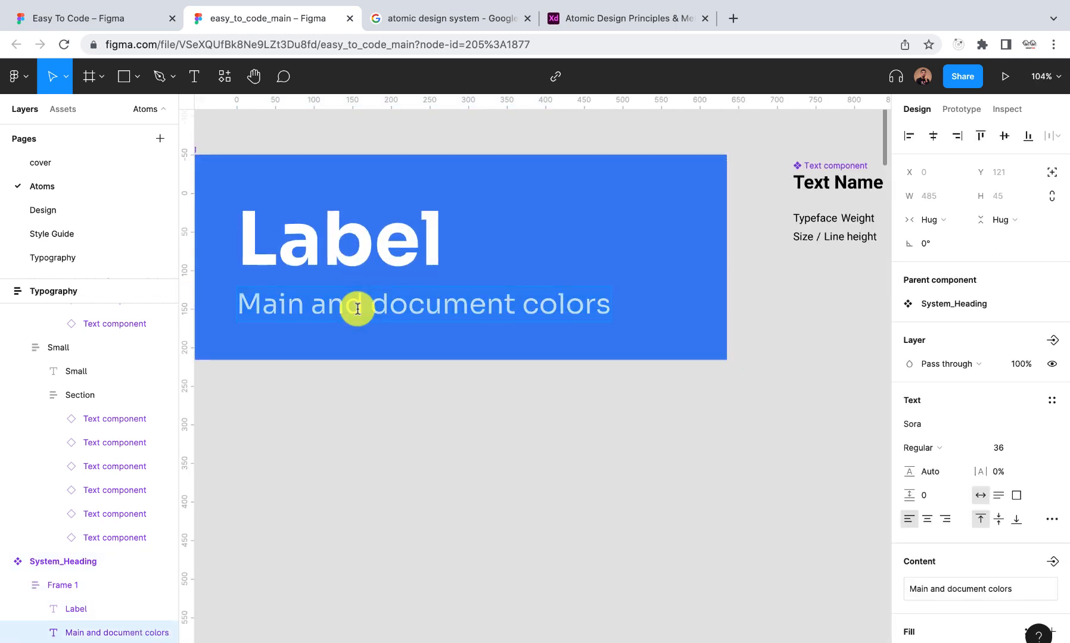
{"action": "type", "text": "Sample"}
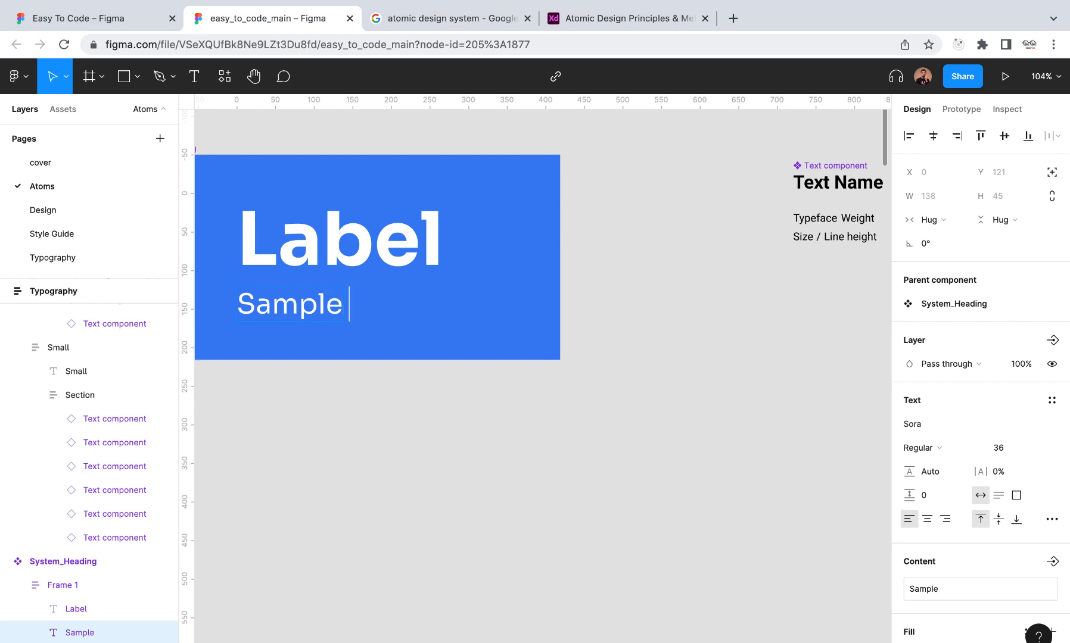
{"action": "type", "text": " text des"}
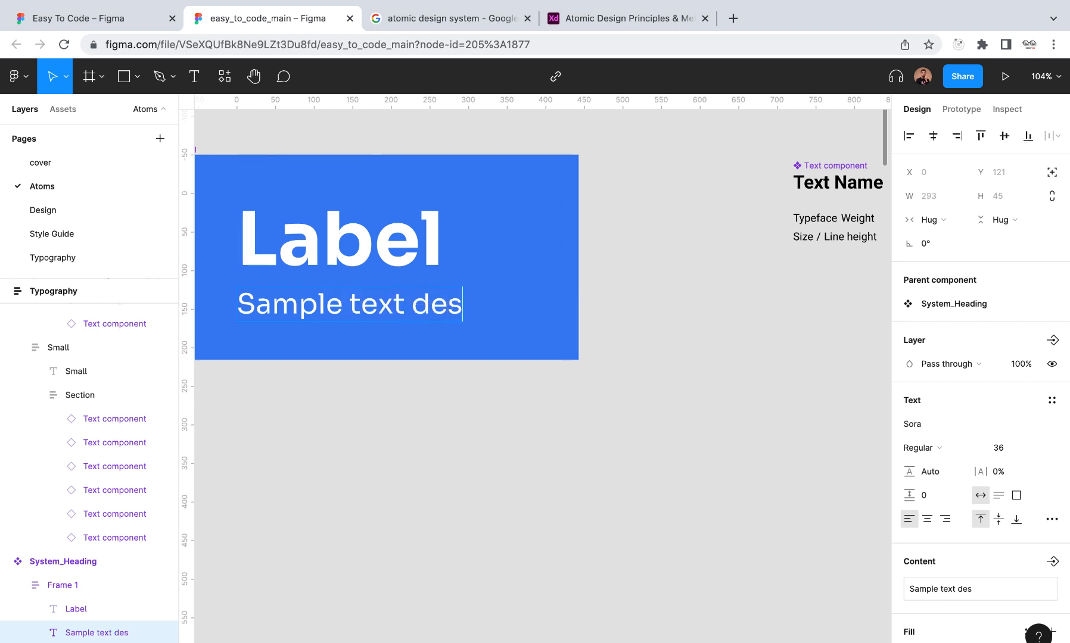
{"action": "type", "text": "cription"}
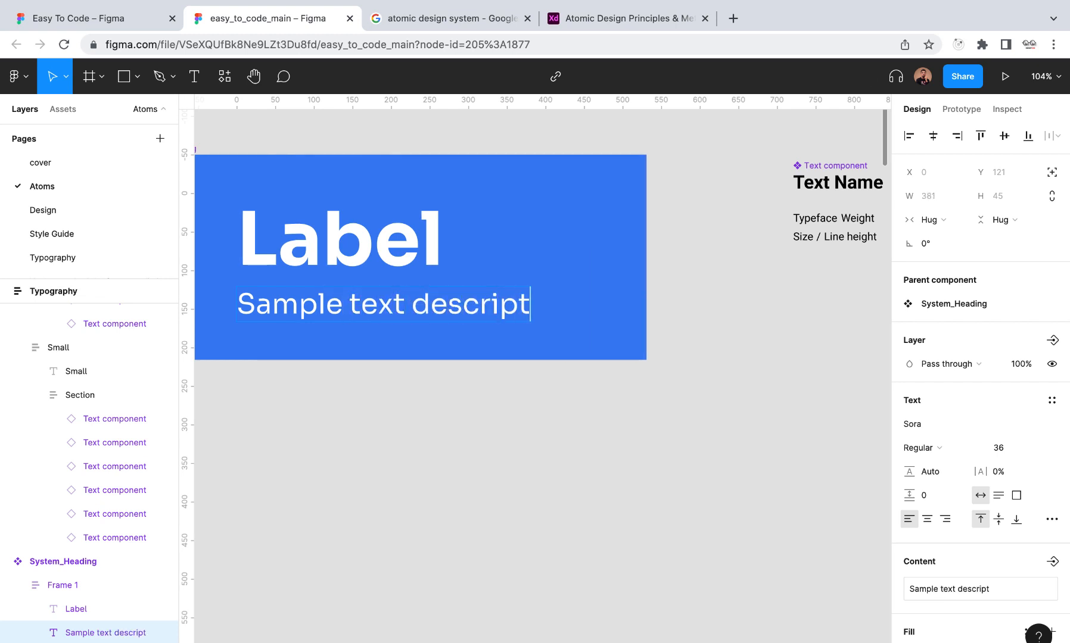
{"action": "key", "text": "Escape"}
Override the title of the heading instance in the Colors frame with "Colors"
{"action": "scroll", "coordinate": [454, 439], "scroll_direction": "down", "scroll_amount": 5}
{"action": "scroll", "coordinate": [454, 435], "scroll_direction": "down", "scroll_amount": 5}
{"action": "scroll", "coordinate": [453, 434], "scroll_direction": "right", "scroll_amount": 3}
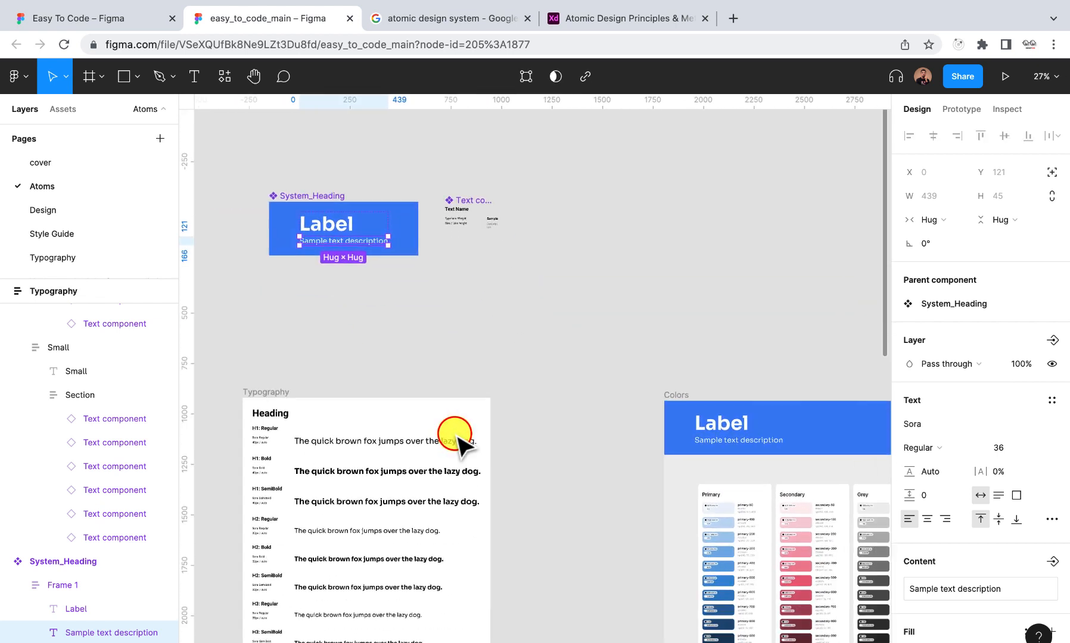
{"action": "scroll", "coordinate": [746, 458], "scroll_direction": "right", "scroll_amount": 3}
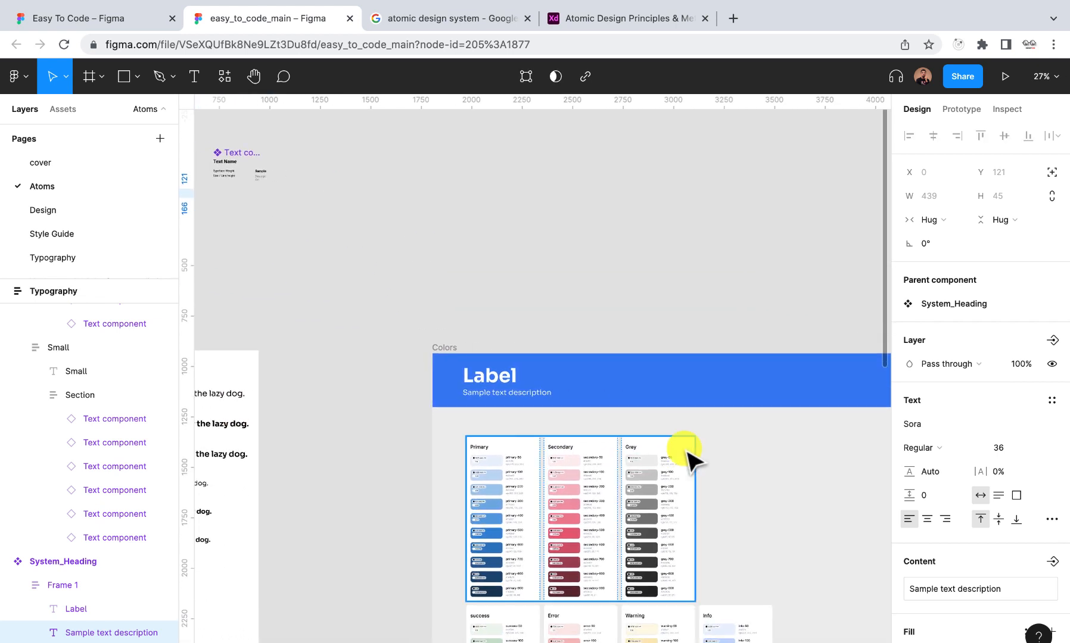
{"action": "left_click", "coordinate": [481, 377]}
{"action": "double_click", "coordinate": [482, 377]}
{"action": "type", "text": "Colors"}
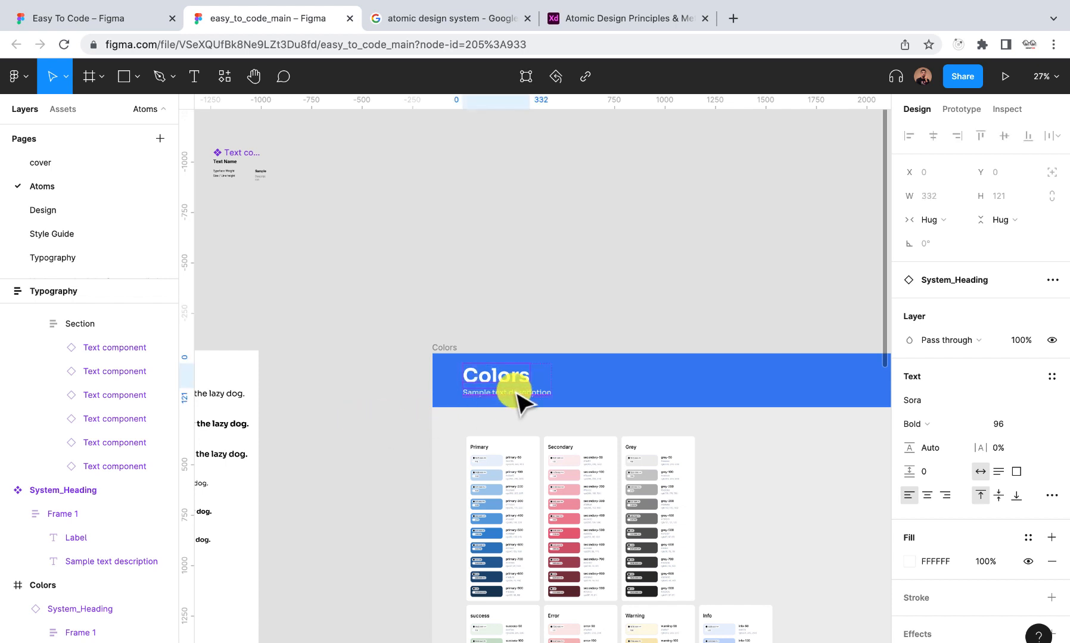
Override the subtitle of the heading instance in the Colors frame with "Main and document colors"
{"action": "left_click", "coordinate": [514, 390]}
{"action": "left_click", "coordinate": [514, 390]}
{"action": "scroll", "coordinate": [514, 390], "scroll_direction": "up", "scroll_amount": 5}
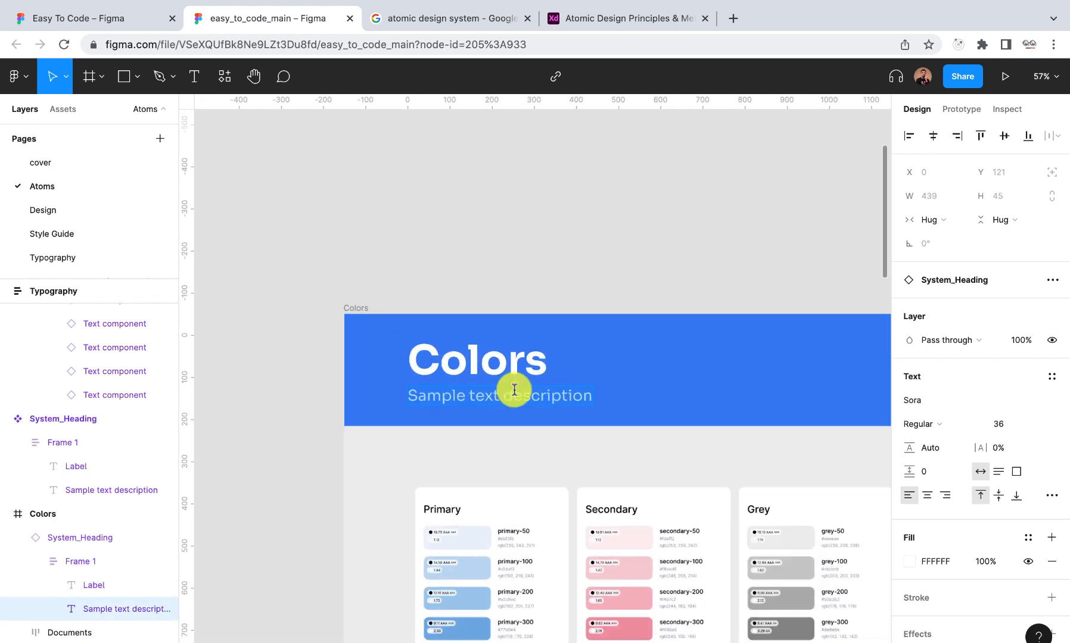
{"action": "type", "text": "Main and document col"}
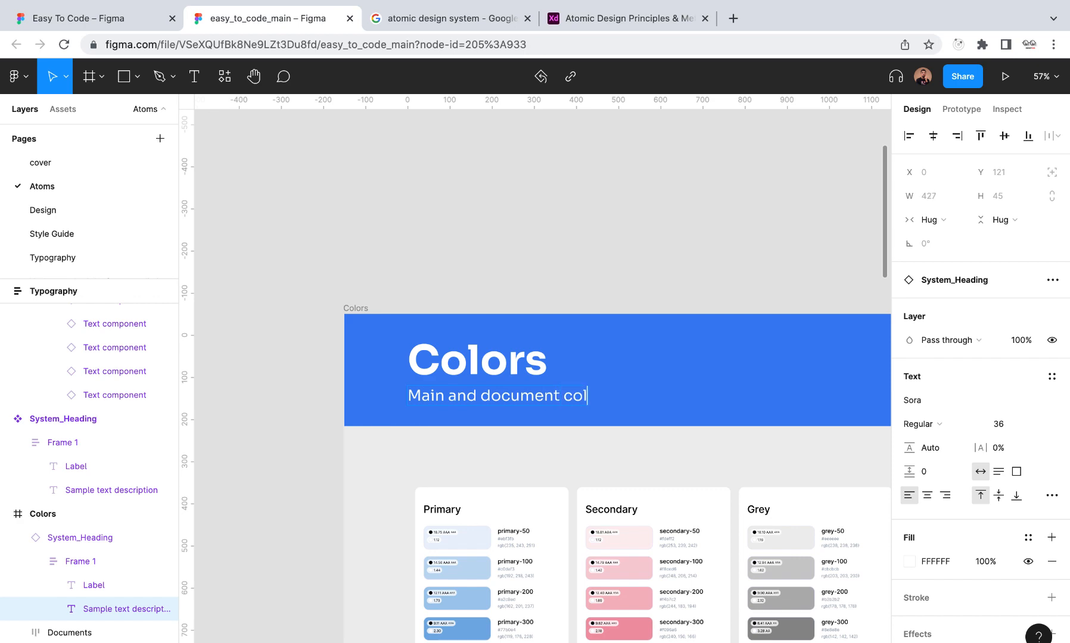
{"action": "type", "text": "s"}
{"action": "left_click", "coordinate": [554, 259]}
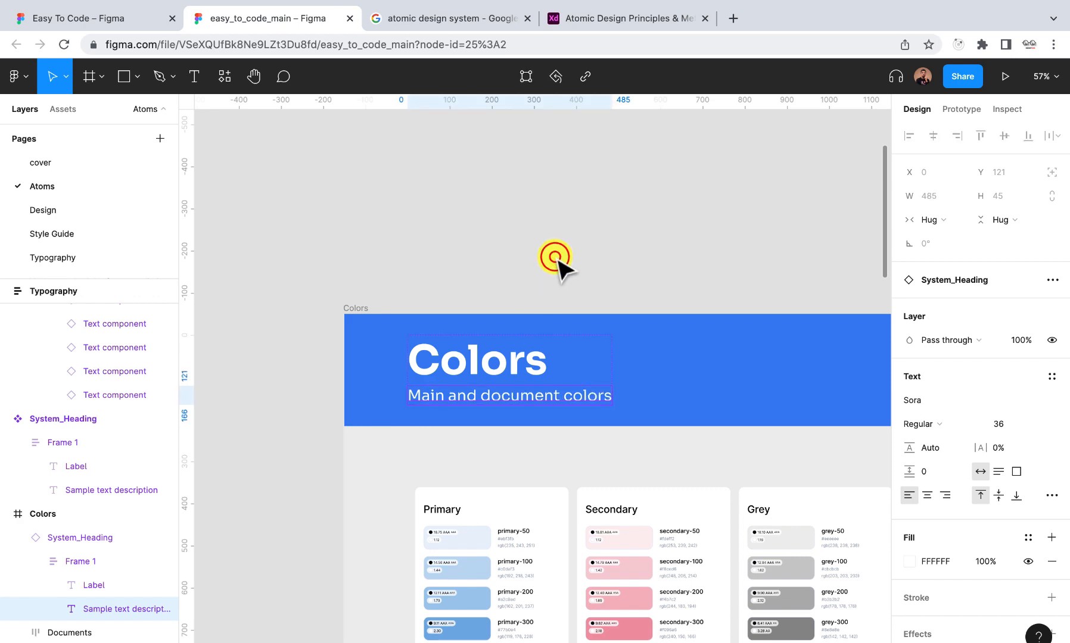
Duplicate the Colors frame and place the copy to the right of the original, aligned with its top edge
{"action": "scroll", "coordinate": [554, 260], "scroll_direction": "down", "scroll_amount": 10}
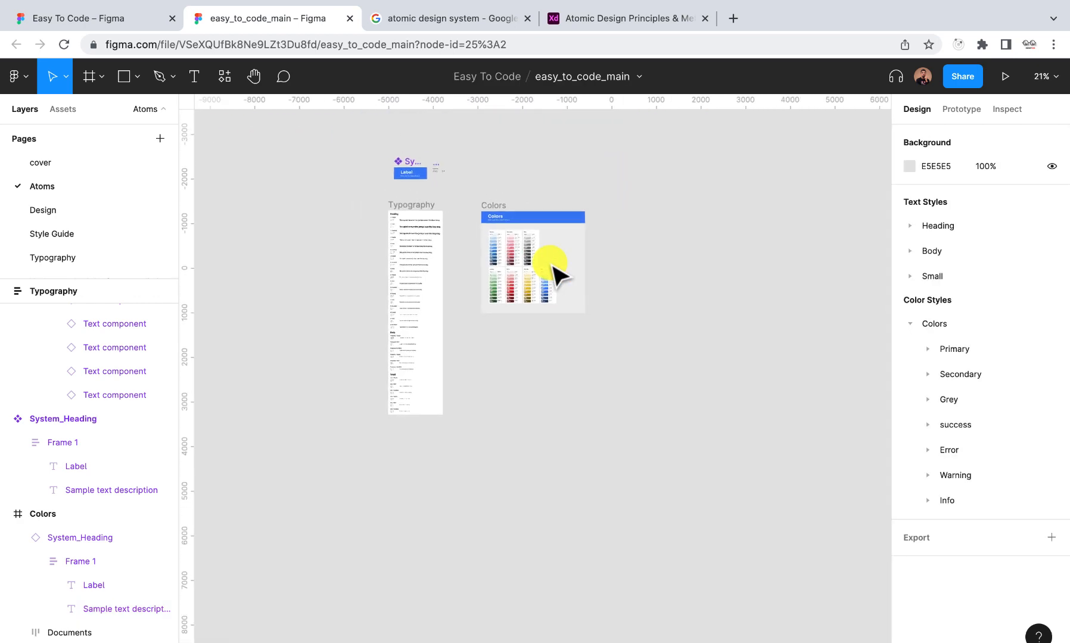
{"action": "scroll", "coordinate": [551, 271], "scroll_direction": "up", "scroll_amount": 3}
{"action": "scroll", "coordinate": [551, 271], "scroll_direction": "up", "scroll_amount": 5}
{"action": "left_click", "coordinate": [393, 175]}
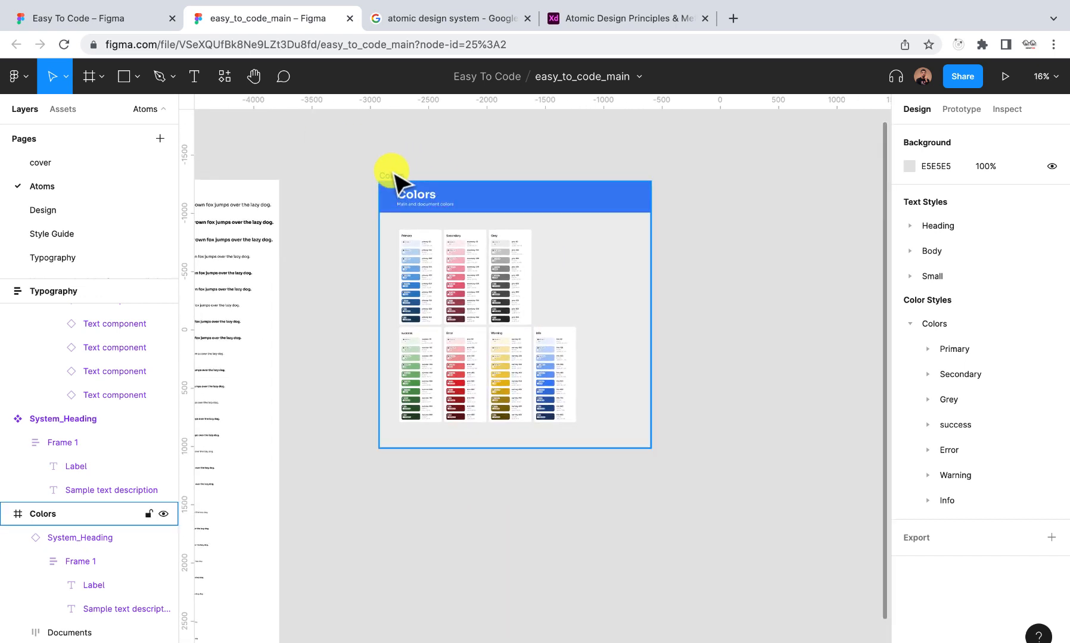
{"action": "left_click", "coordinate": [394, 178]}
{"action": "left_click_drag", "start_coordinate": [406, 179], "coordinate": [684, 175]}
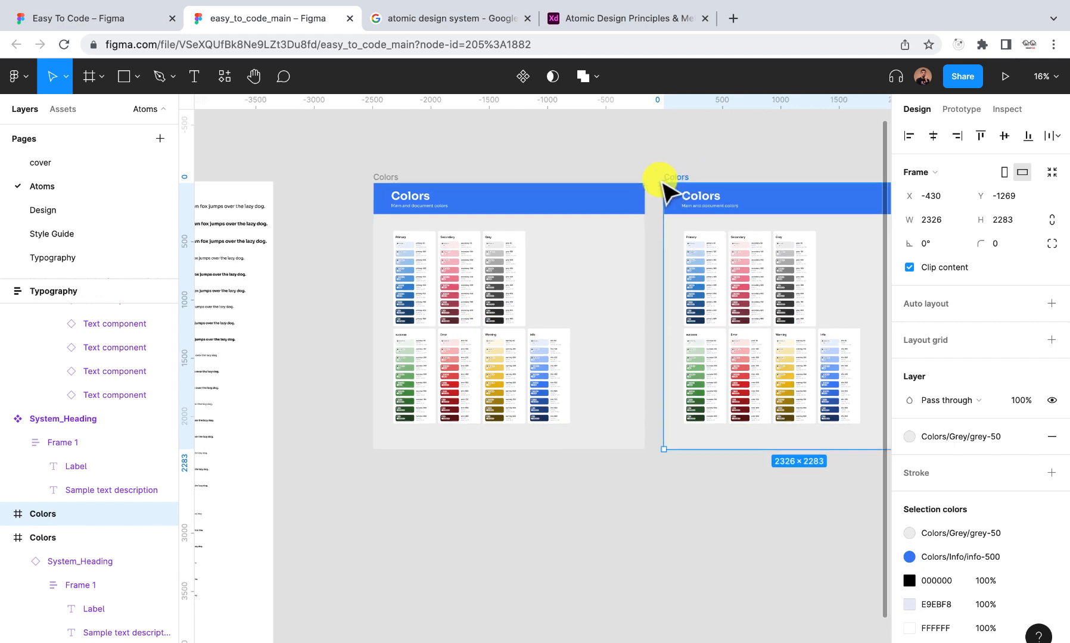
Override the heading title in the copied Colors frame with "Typography"
{"action": "scroll", "coordinate": [652, 182], "scroll_direction": "right", "scroll_amount": 5}
{"action": "scroll", "coordinate": [411, 221], "scroll_direction": "up", "scroll_amount": 5}
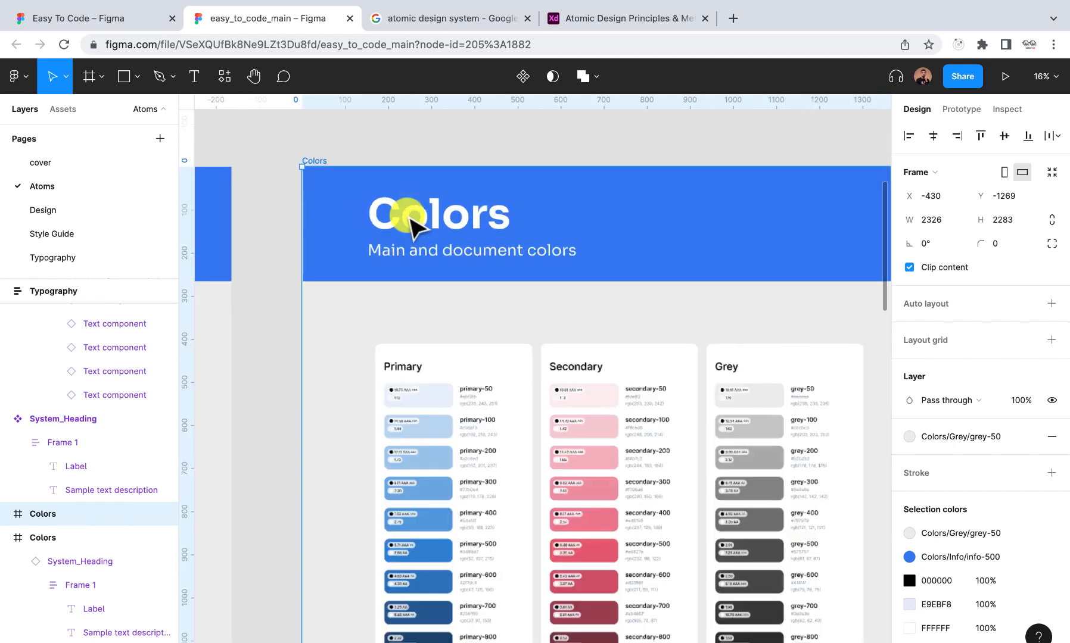
{"action": "left_click", "coordinate": [436, 218]}
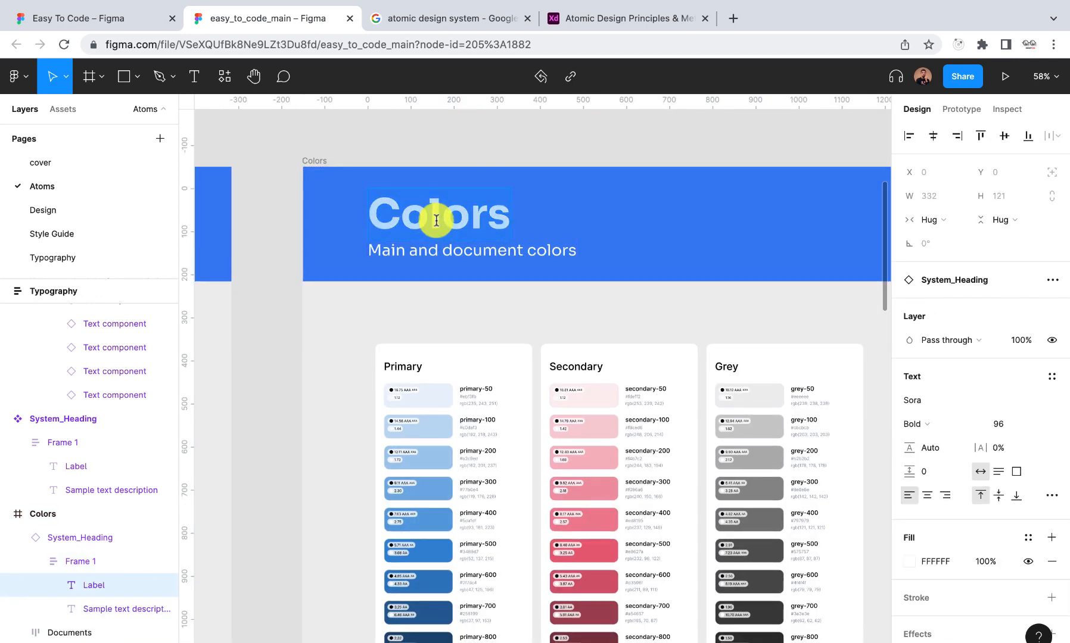
{"action": "type", "text": "Ty"}
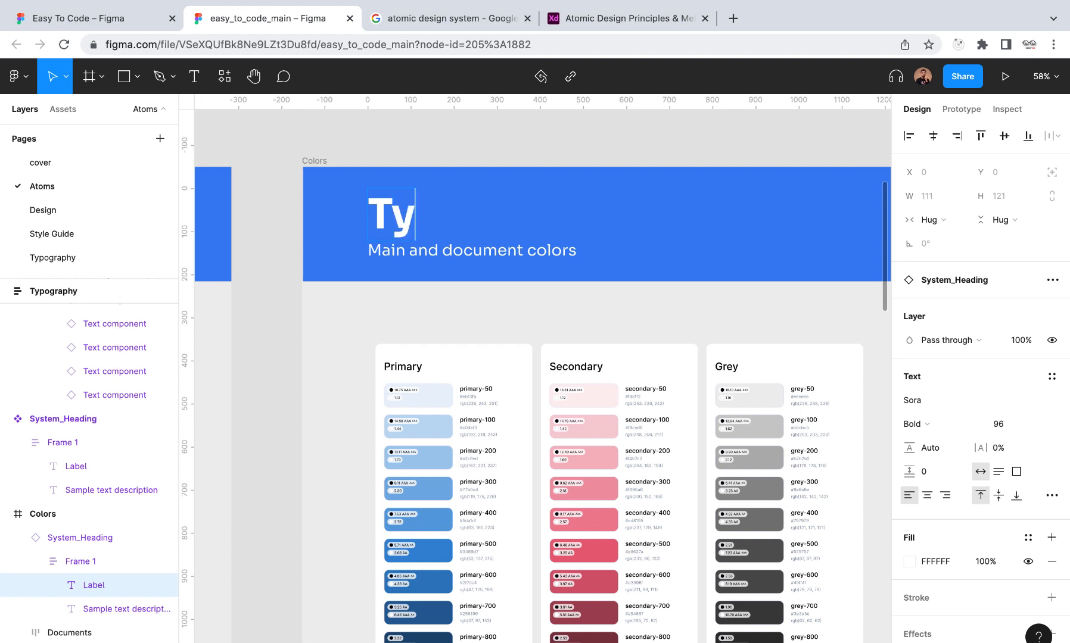
{"action": "type", "text": "pography"}
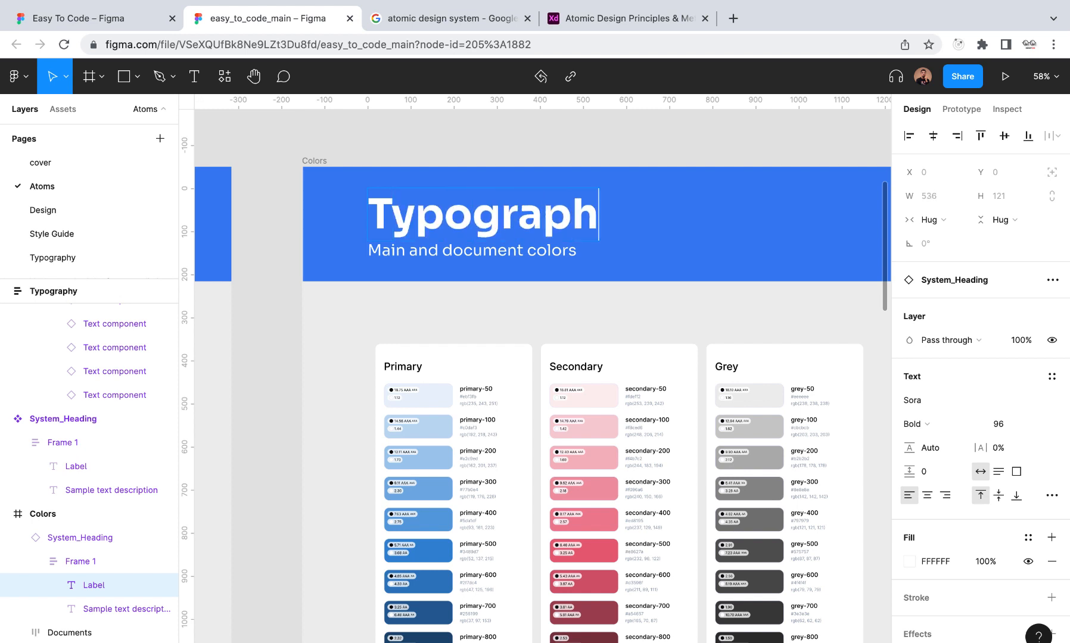
Replace the subtitle under the Typography title in the copied frame with "Font - Sora"
{"action": "left_click", "coordinate": [433, 251]}
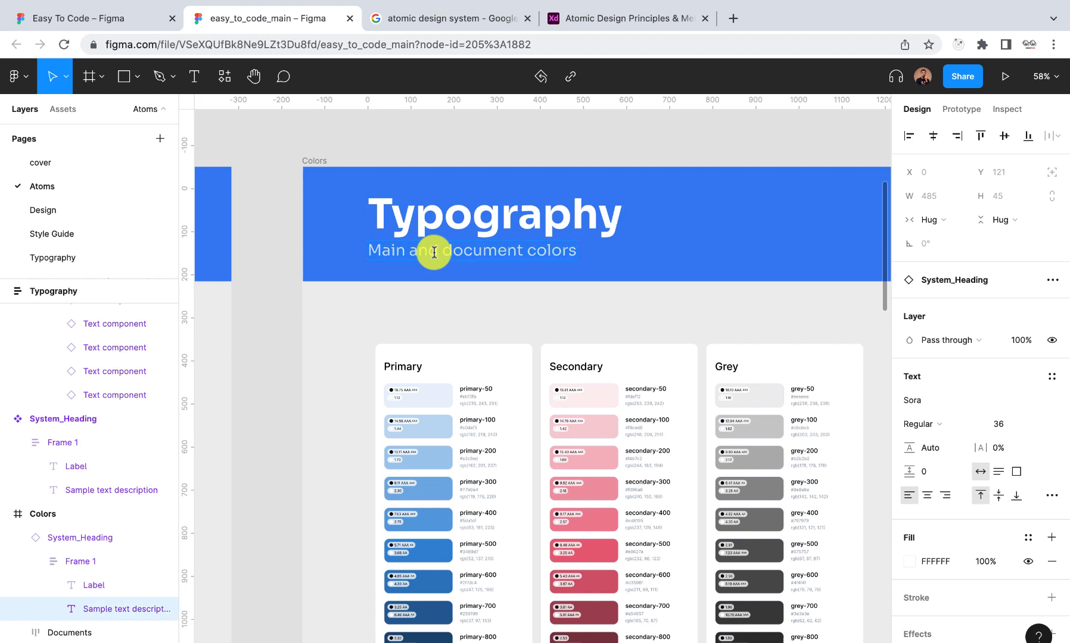
{"action": "type", "text": "Fami"}
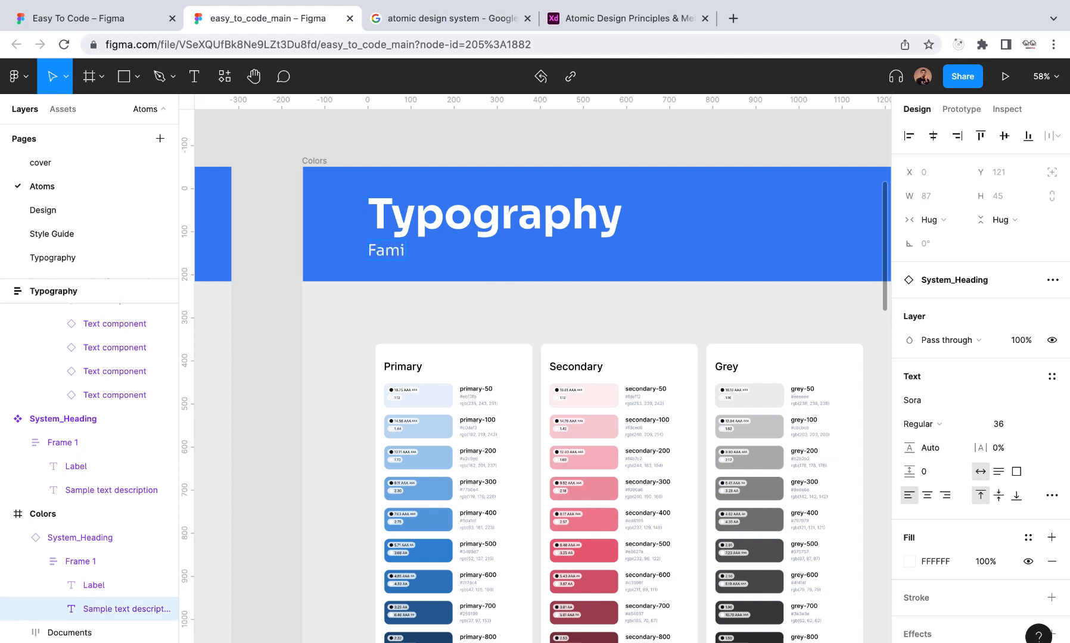
{"action": "type", "text": "a"}
{"action": "key", "text": "BackSpace"}
{"action": "key", "text": "BackSpace"}
{"action": "type", "text": "Fo"}
{"action": "left_click", "coordinate": [267, 280]}
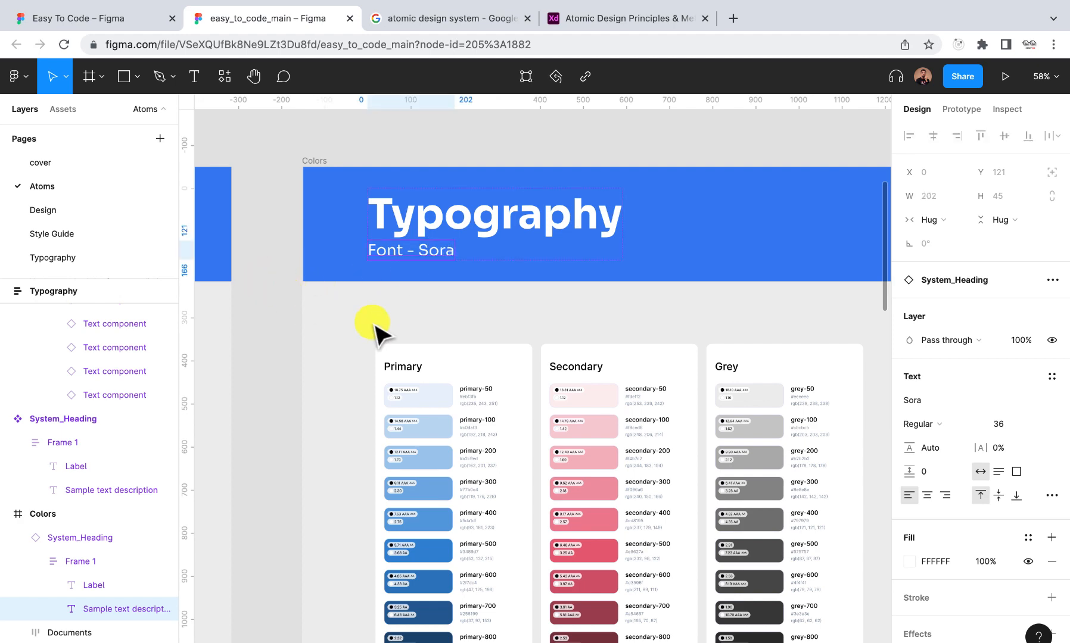
Delete both rows of color palettes from the copied frame headed Typography
{"action": "scroll", "coordinate": [375, 328], "scroll_direction": "down", "scroll_amount": 5}
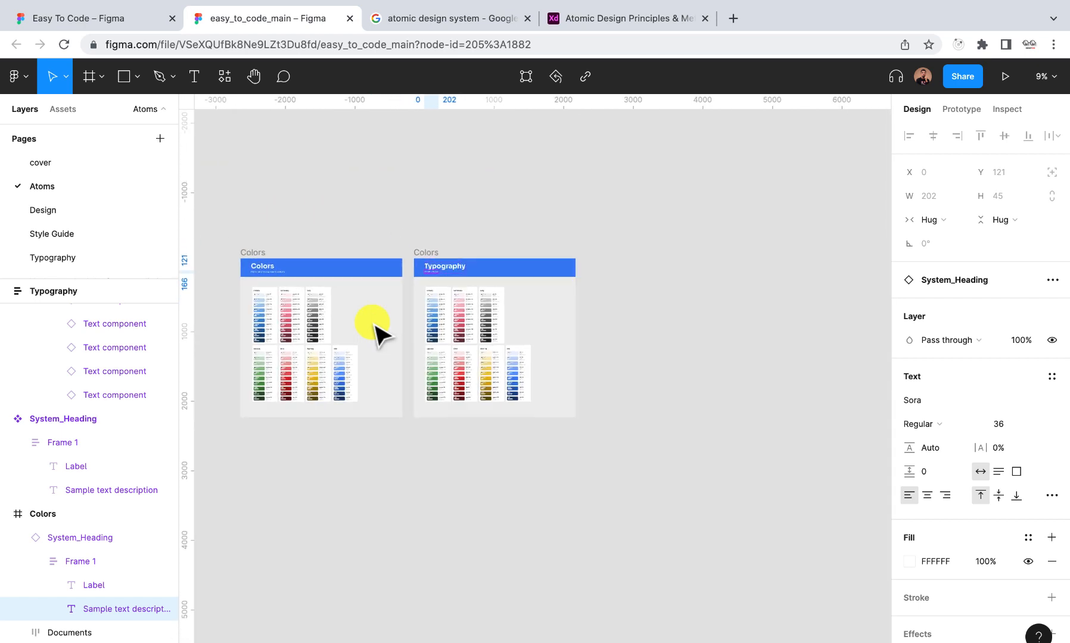
{"action": "scroll", "coordinate": [506, 311], "scroll_direction": "up", "scroll_amount": 5}
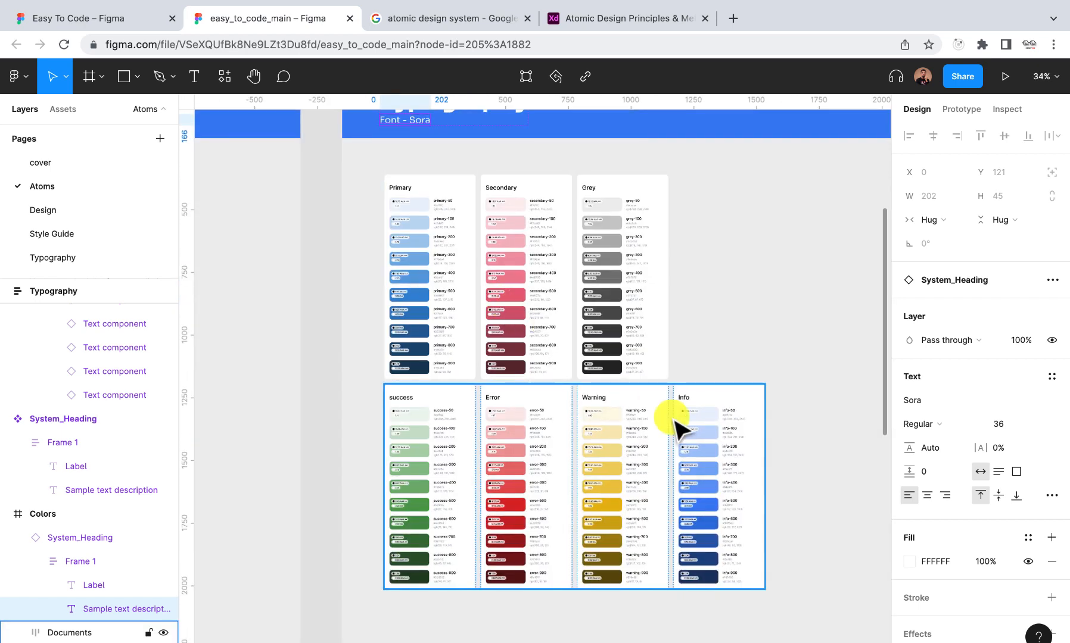
{"action": "scroll", "coordinate": [673, 420], "scroll_direction": "down", "scroll_amount": 3}
{"action": "left_click_drag", "start_coordinate": [764, 587], "coordinate": [487, 274]}
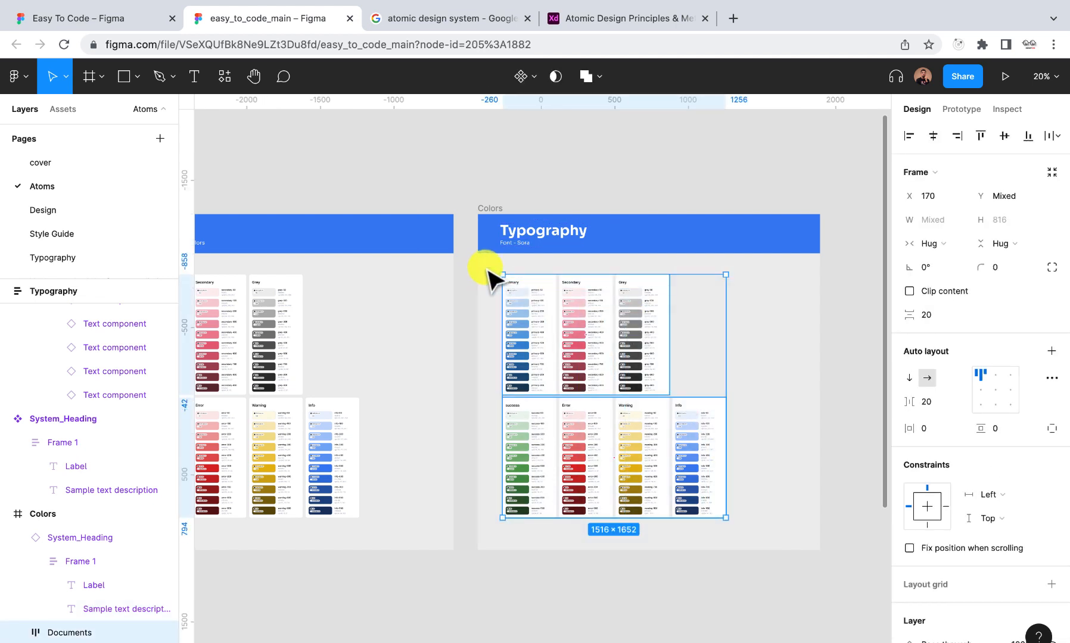
{"action": "key", "text": "Delete"}
Move the Typography auto layout list into the copied frame below its banner, at about X 152, Y 389
{"action": "scroll", "coordinate": [489, 269], "scroll_direction": "down", "scroll_amount": 5}
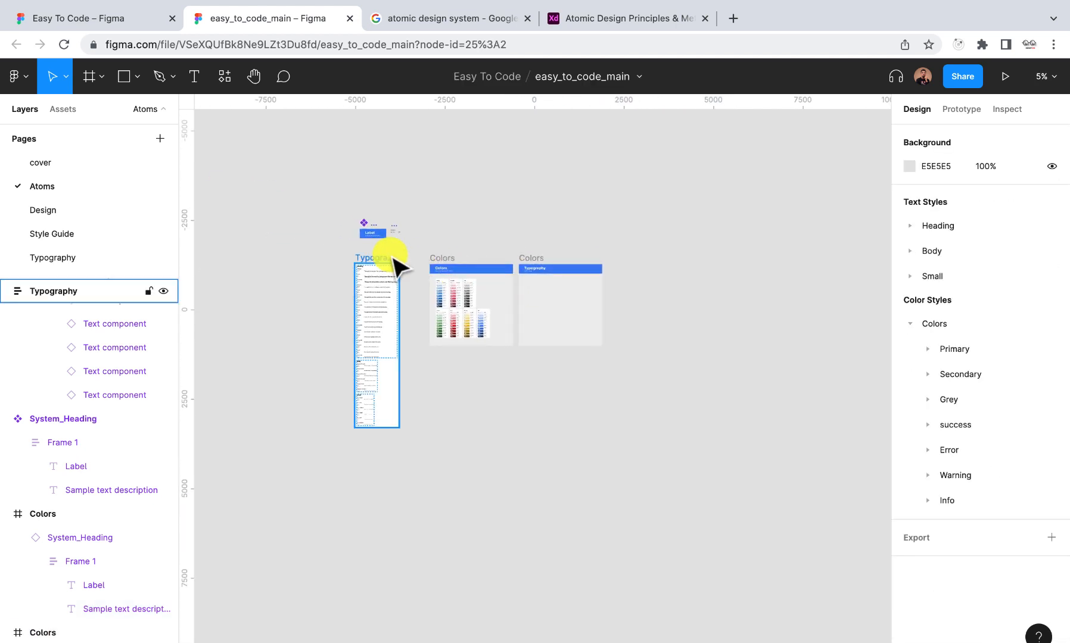
{"action": "scroll", "coordinate": [393, 260], "scroll_direction": "up", "scroll_amount": 3}
{"action": "left_click", "coordinate": [347, 264]}
{"action": "left_click_drag", "start_coordinate": [344, 262], "coordinate": [655, 298]}
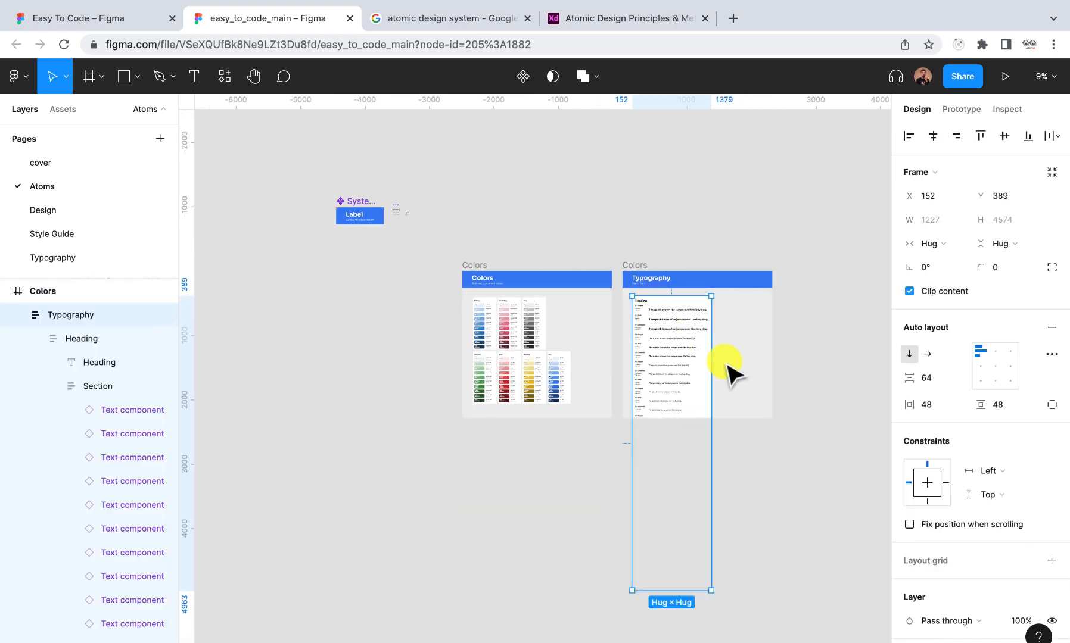
{"action": "left_click", "coordinate": [722, 362]}
Extend the frame headed Typography downward to a height of about 5134 so it contains the whole text style list
{"action": "left_click", "coordinate": [634, 265]}
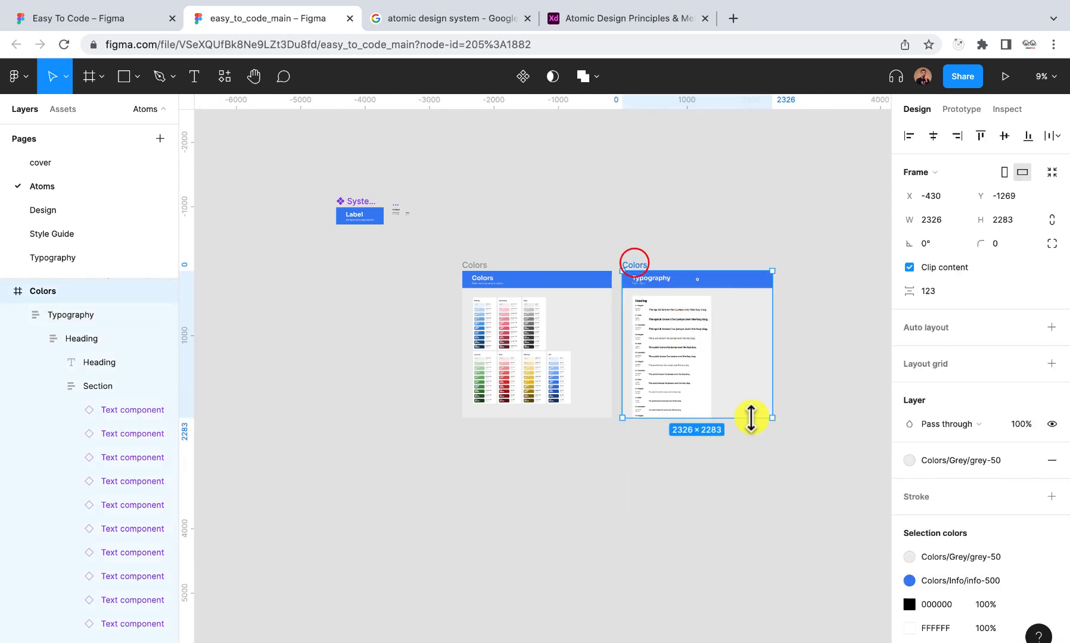
{"action": "left_click_drag", "start_coordinate": [750, 418], "coordinate": [753, 602]}
{"action": "scroll", "coordinate": [680, 478], "scroll_direction": "up", "scroll_amount": 5}
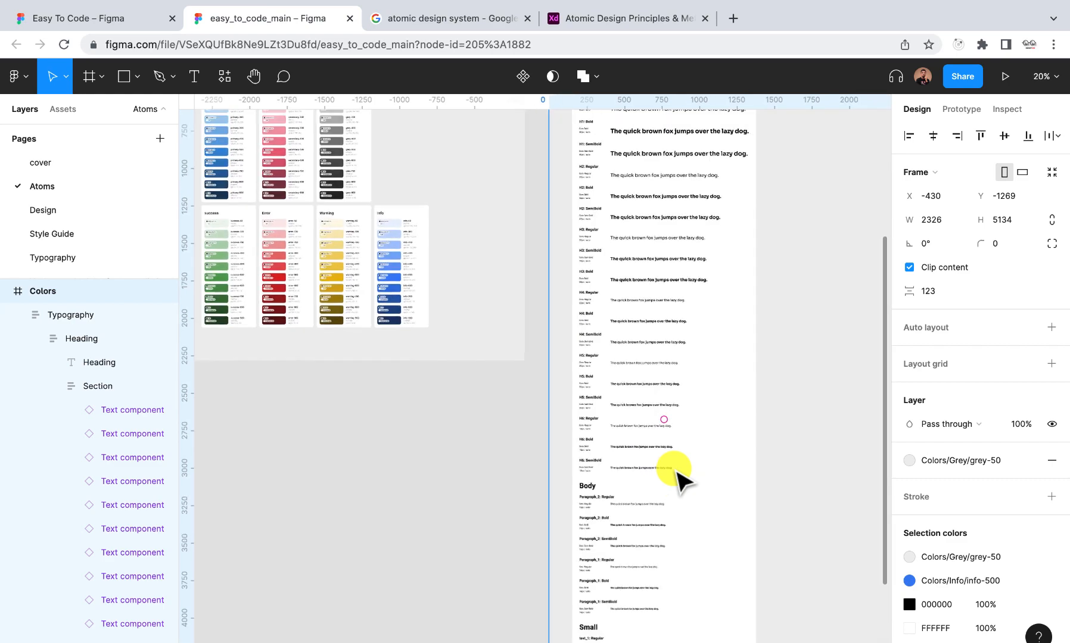
{"action": "scroll", "coordinate": [681, 478], "scroll_direction": "up", "scroll_amount": 4}
{"action": "scroll", "coordinate": [681, 477], "scroll_direction": "right", "scroll_amount": 4}
{"action": "scroll", "coordinate": [614, 464], "scroll_direction": "down", "scroll_amount": 2}
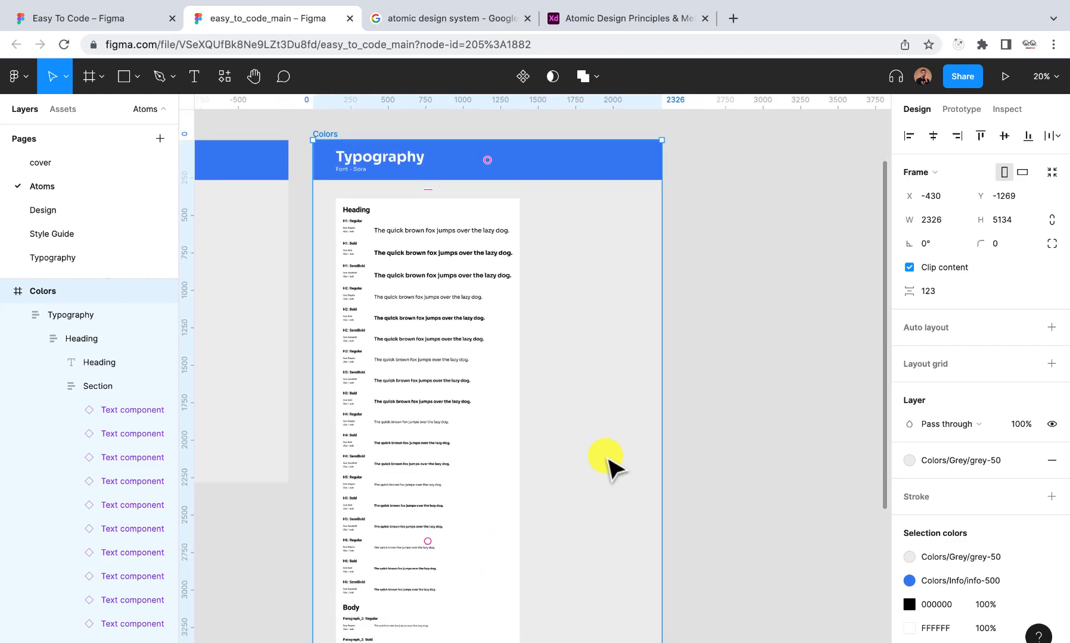
{"action": "left_click", "coordinate": [539, 383]}
Rename the copied Colors frame that holds the text styles as "Typography"
{"action": "scroll", "coordinate": [425, 305], "scroll_direction": "up", "scroll_amount": 10}
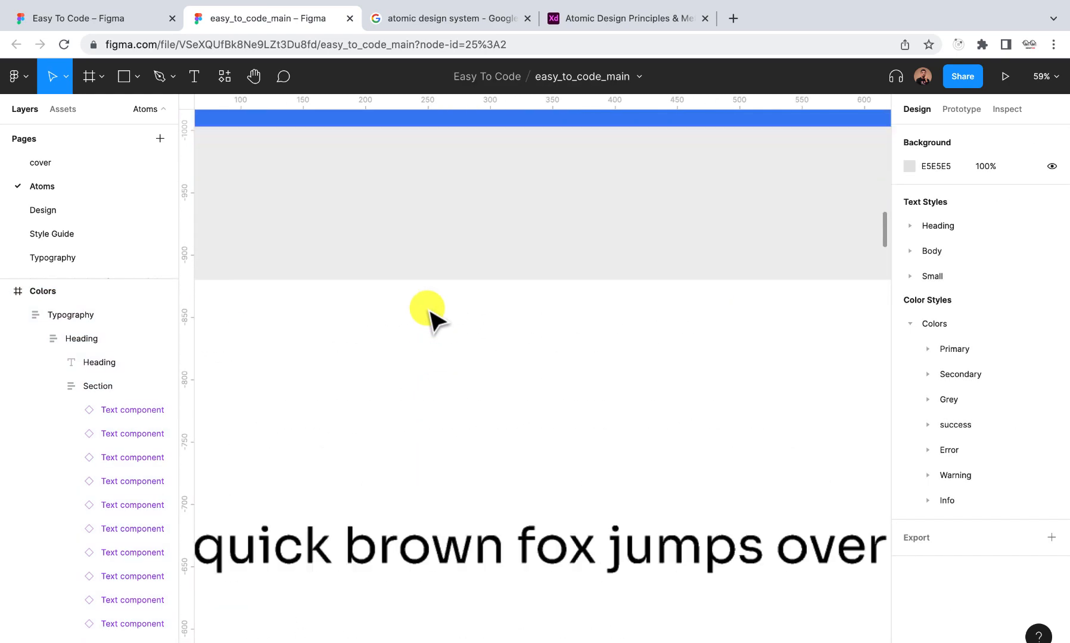
{"action": "scroll", "coordinate": [429, 310], "scroll_direction": "down", "scroll_amount": 15}
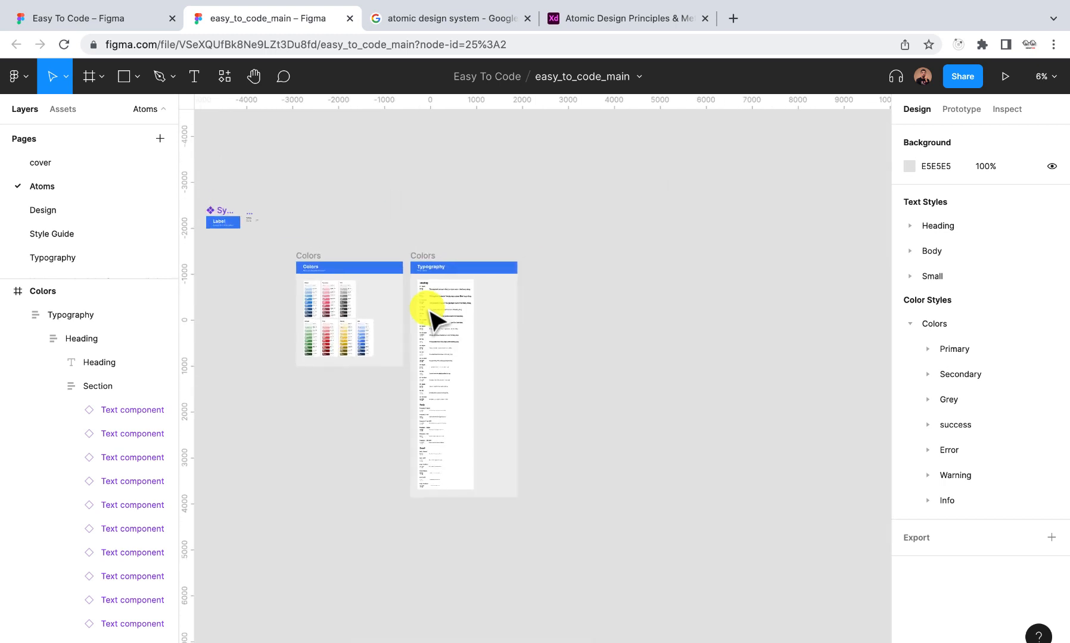
{"action": "scroll", "coordinate": [431, 317], "scroll_direction": "left", "scroll_amount": 3}
{"action": "scroll", "coordinate": [430, 312], "scroll_direction": "up", "scroll_amount": 5}
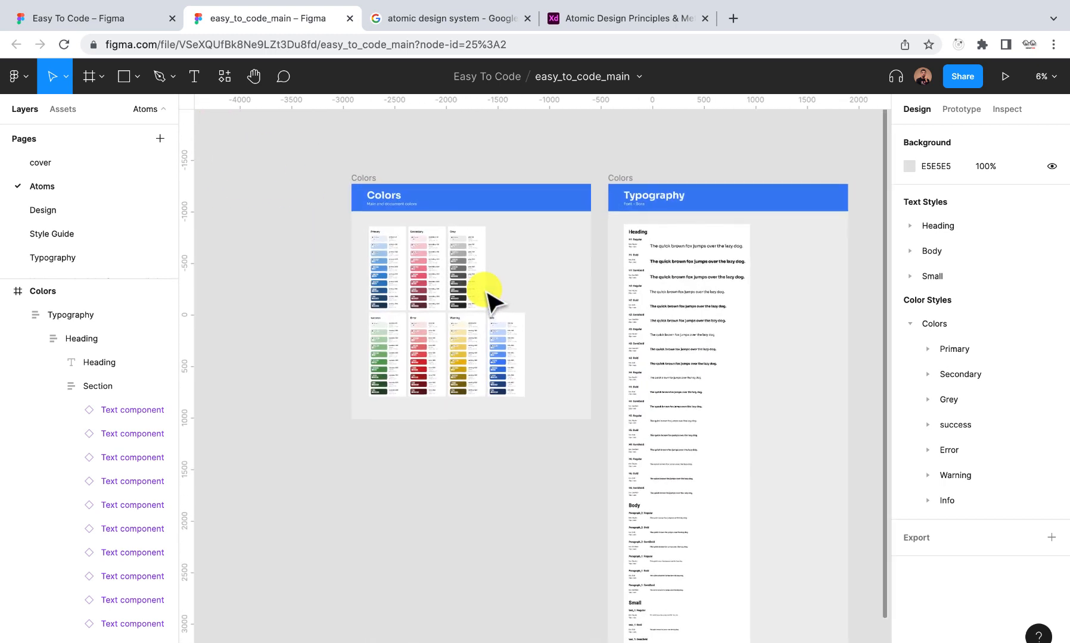
{"action": "scroll", "coordinate": [488, 292], "scroll_direction": "right", "scroll_amount": 2}
{"action": "scroll", "coordinate": [489, 292], "scroll_direction": "up", "scroll_amount": 1}
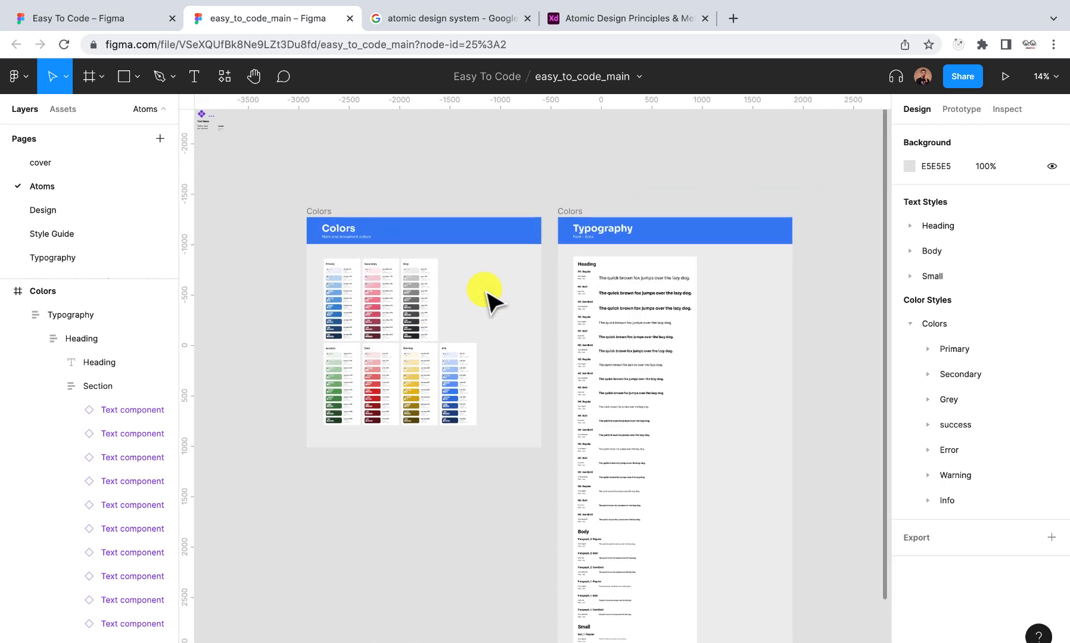
{"action": "scroll", "coordinate": [602, 191], "scroll_direction": "up", "scroll_amount": 5}
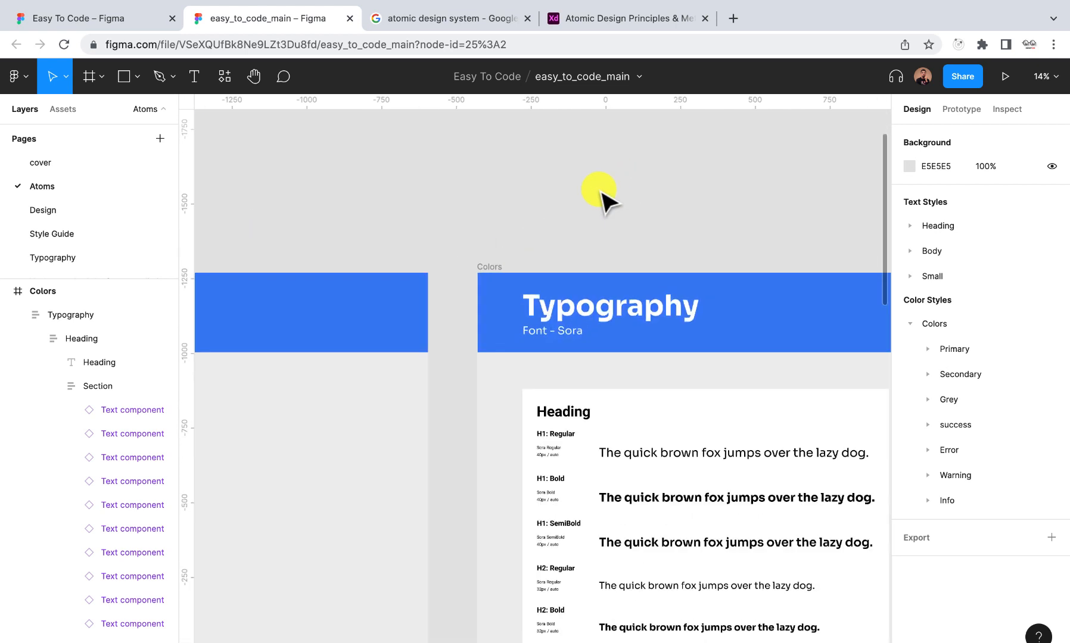
{"action": "double_click", "coordinate": [487, 265]}
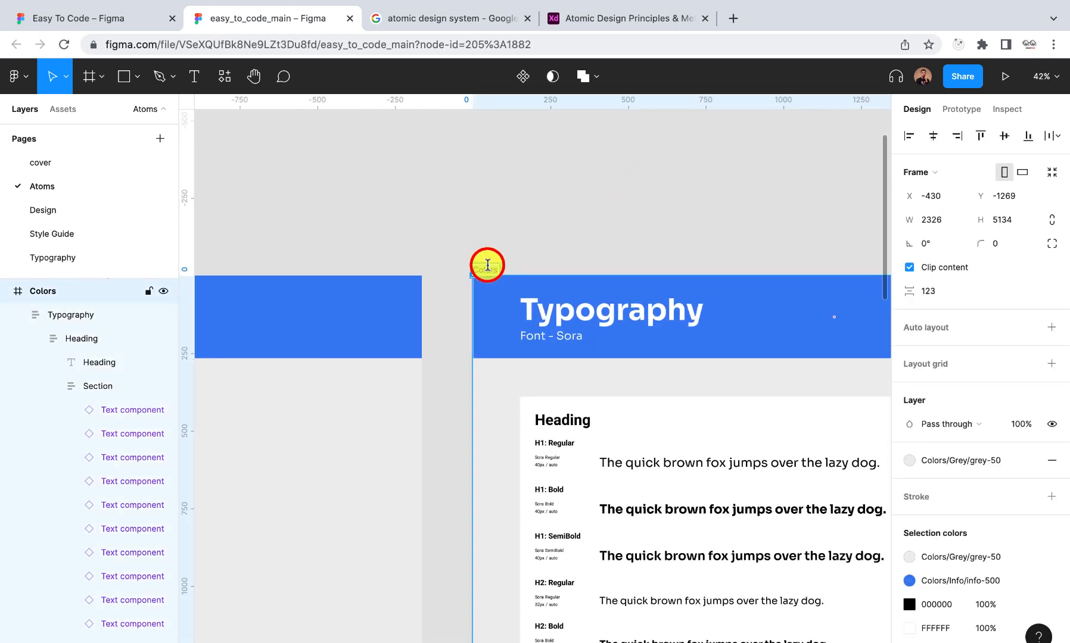
{"action": "type", "text": "Typography"}
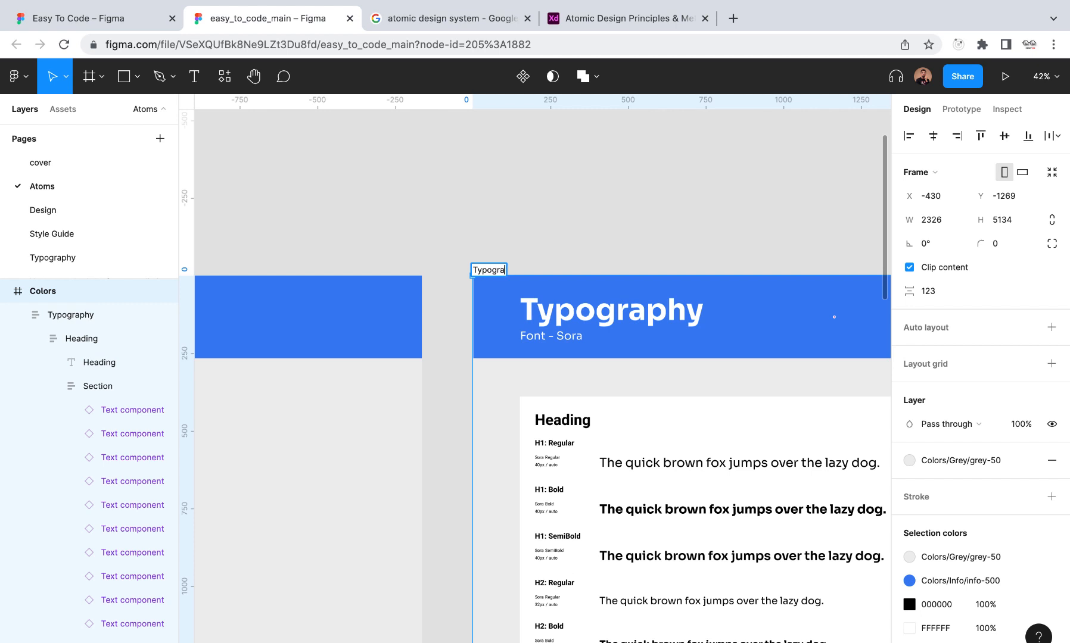
{"action": "left_click", "coordinate": [547, 240]}
Duplicate the Colors frame again and place the copy to the right of the Typography frame
{"action": "scroll", "coordinate": [546, 239], "scroll_direction": "down", "scroll_amount": 10}
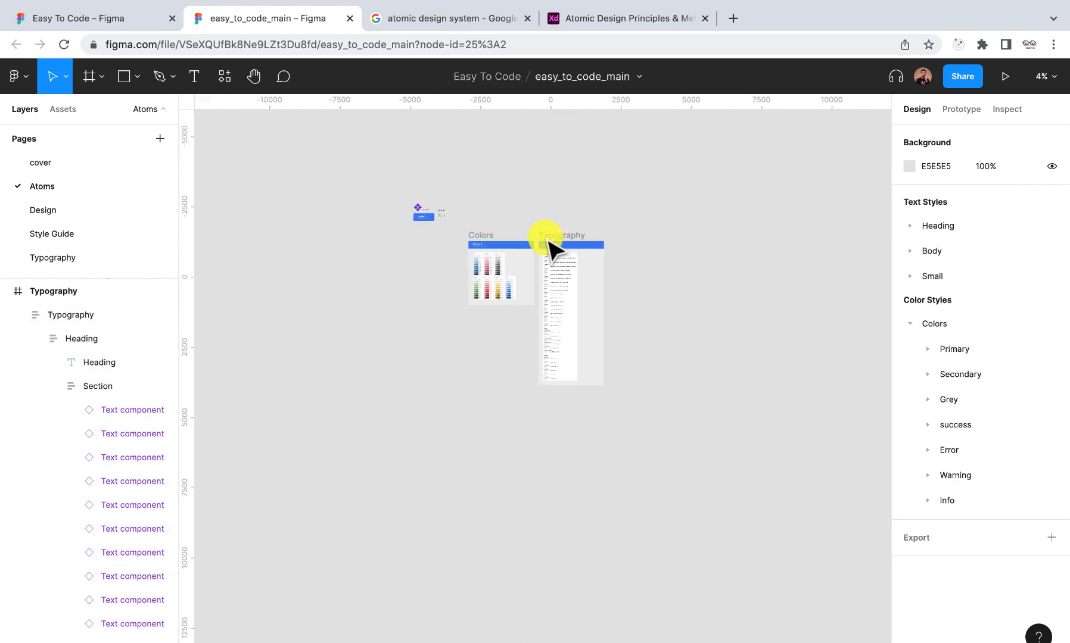
{"action": "scroll", "coordinate": [548, 245], "scroll_direction": "up", "scroll_amount": 3}
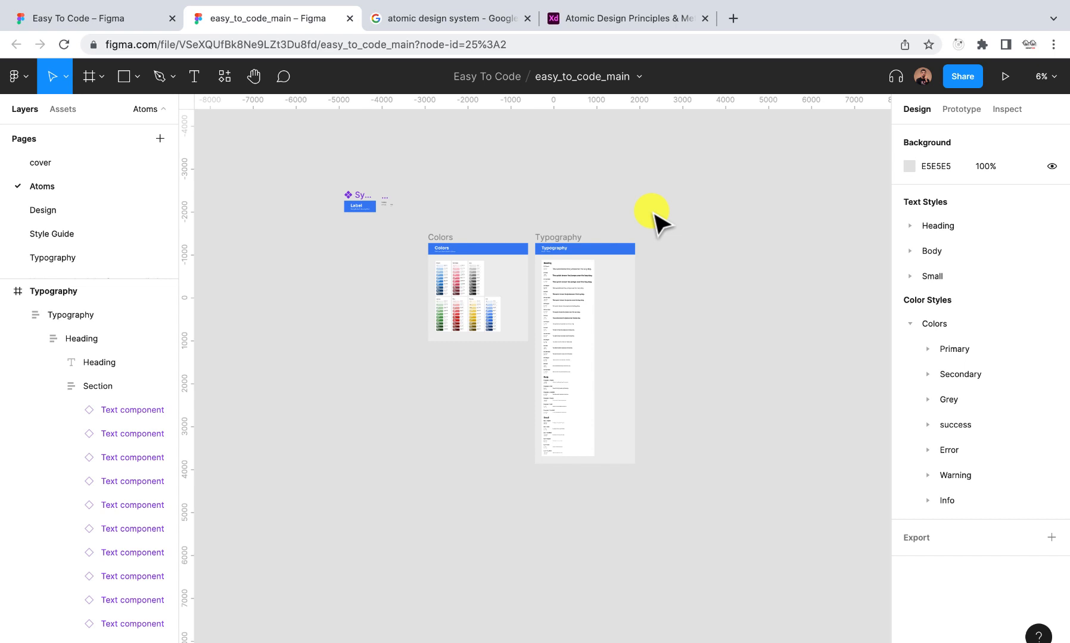
{"action": "scroll", "coordinate": [655, 215], "scroll_direction": "right", "scroll_amount": 5}
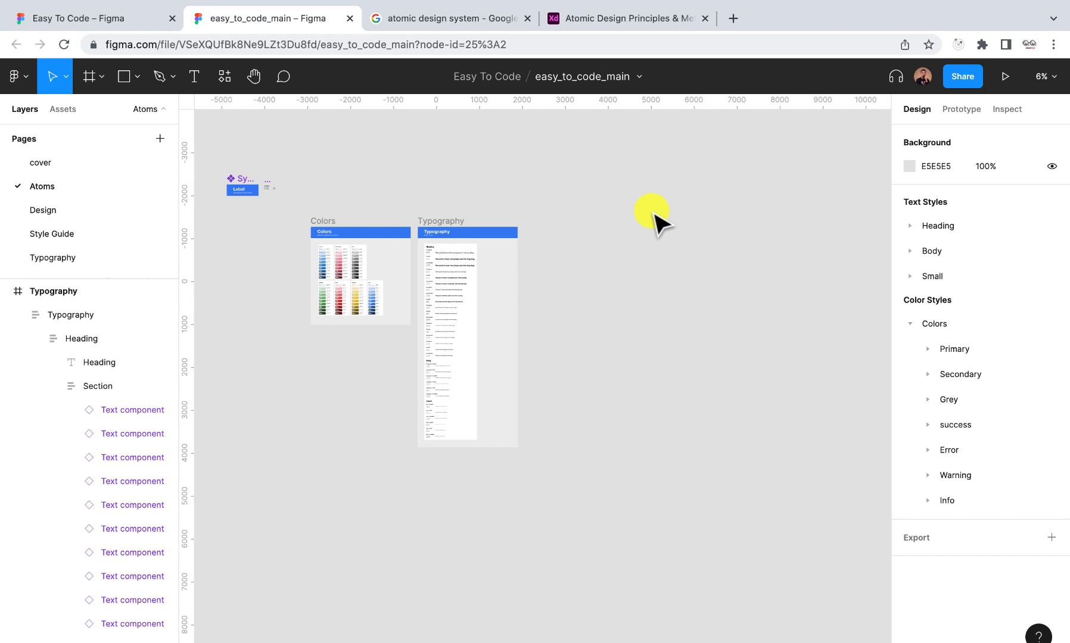
{"action": "scroll", "coordinate": [370, 222], "scroll_direction": "up", "scroll_amount": 5}
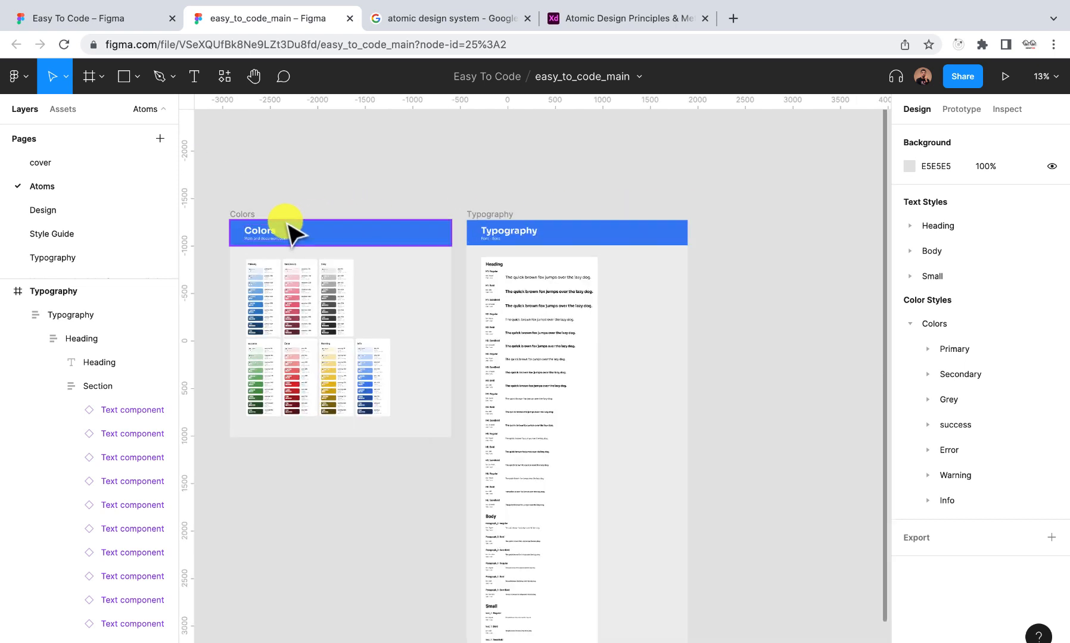
{"action": "left_click", "coordinate": [242, 217]}
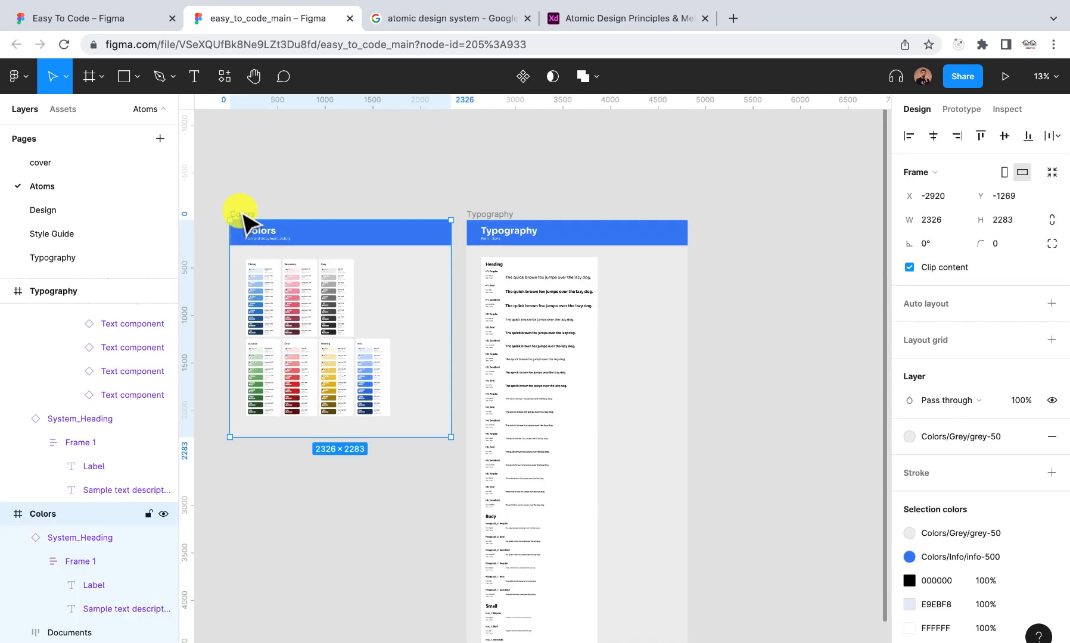
{"action": "key", "text": "super+d"}
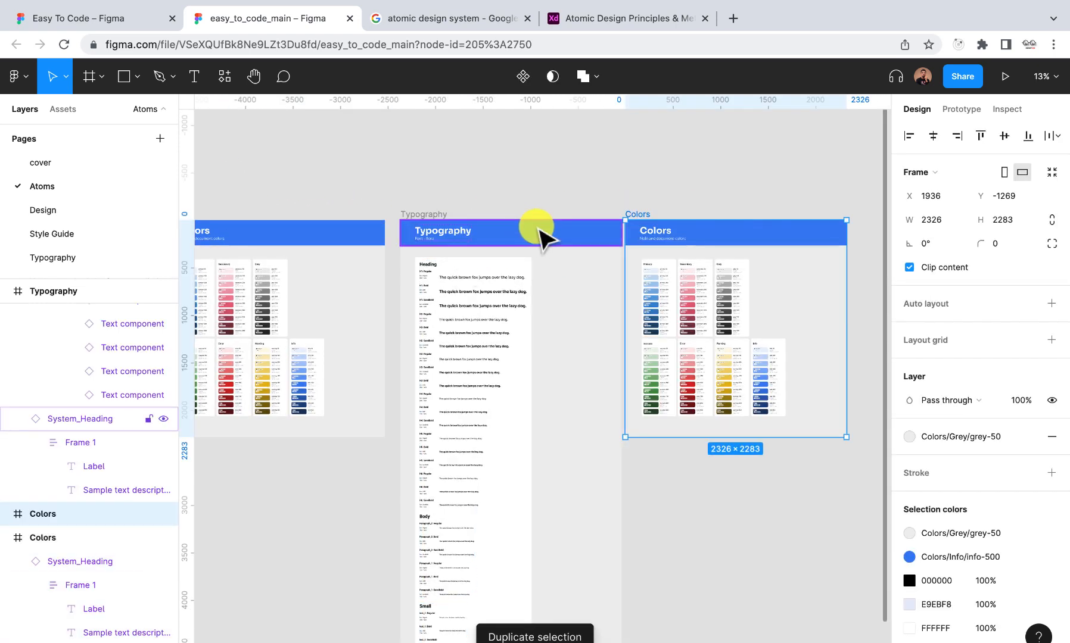
{"action": "scroll", "coordinate": [680, 235], "scroll_direction": "up", "scroll_amount": 4}
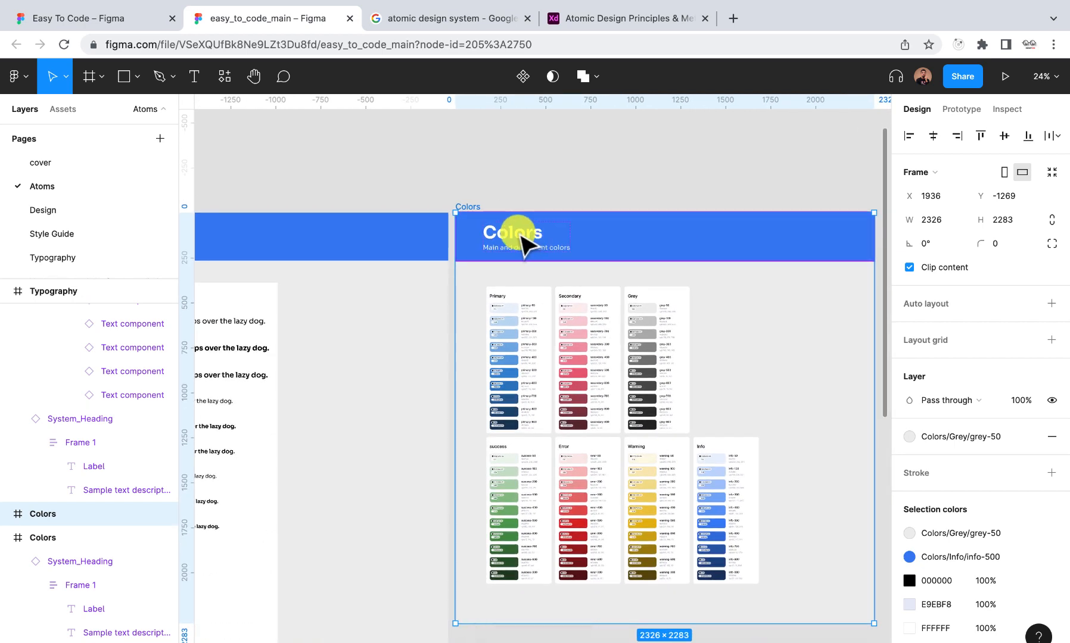
Rename the new copy of the Colors frame, beside the Typography frame, as "Spacing"
{"action": "double_click", "coordinate": [468, 207]}
{"action": "type", "text": "Spacing"}
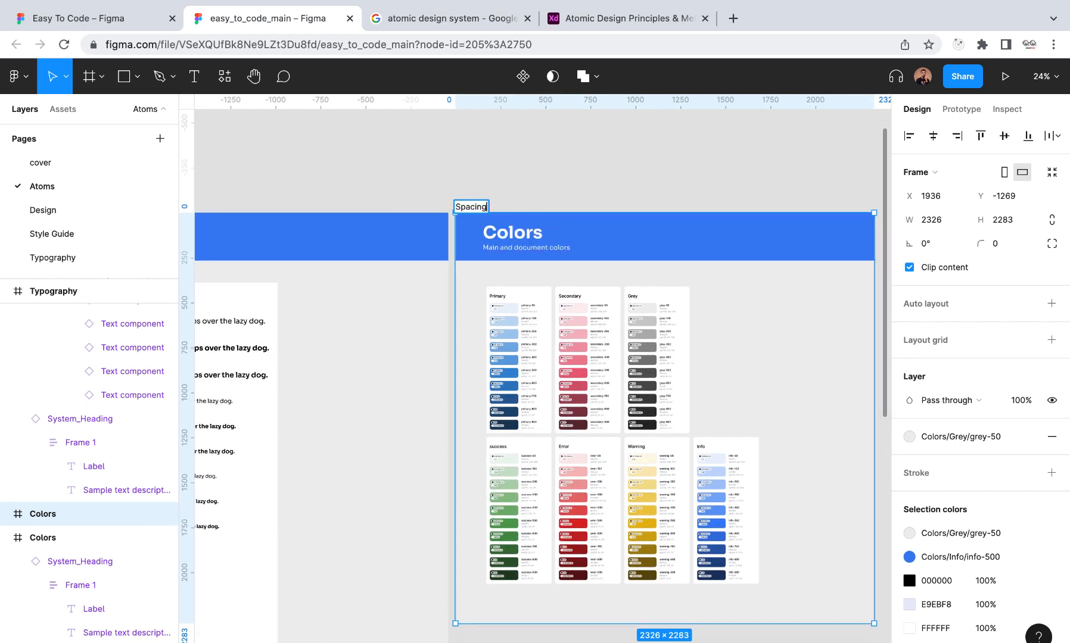
{"action": "left_click", "coordinate": [551, 204]}
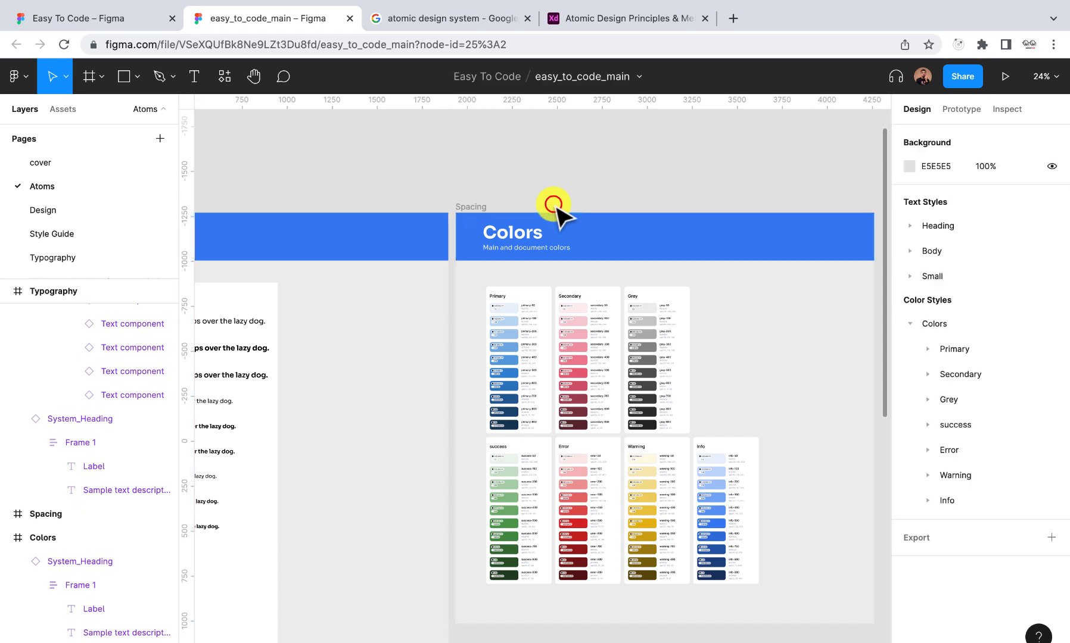
Change the Spacing frame's banner title to "Spacing" and its description to "They are all multiples"
{"action": "scroll", "coordinate": [529, 214], "scroll_direction": "up", "scroll_amount": 4}
{"action": "left_click", "coordinate": [505, 270]}
{"action": "left_click", "coordinate": [504, 267]}
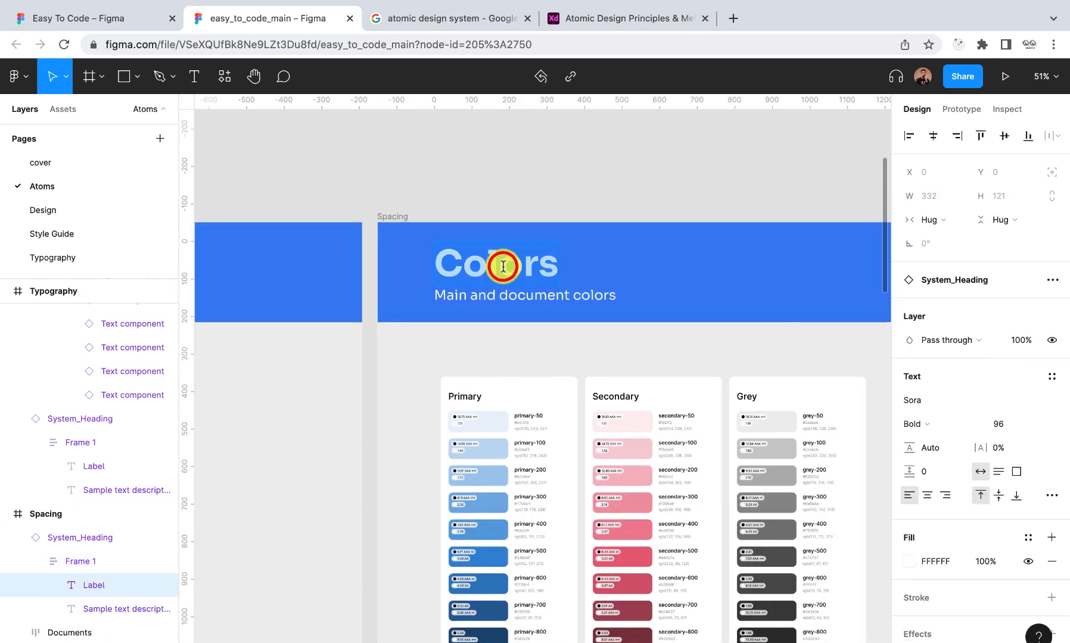
{"action": "type", "text": "Spacing"}
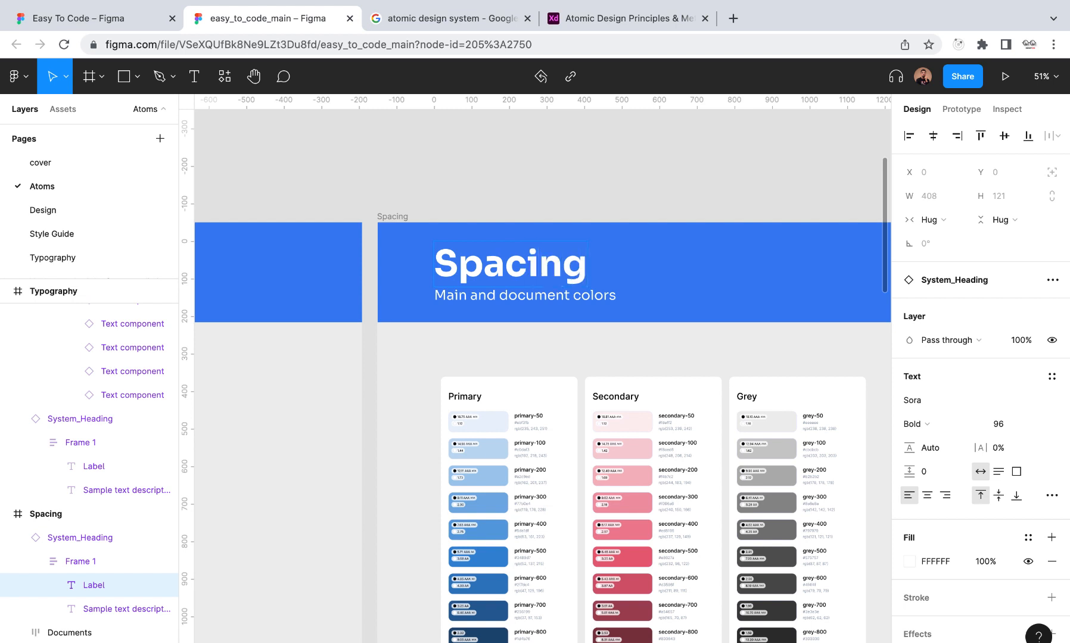
{"action": "double_click", "coordinate": [519, 295]}
{"action": "type", "text": "They are all multiles"}
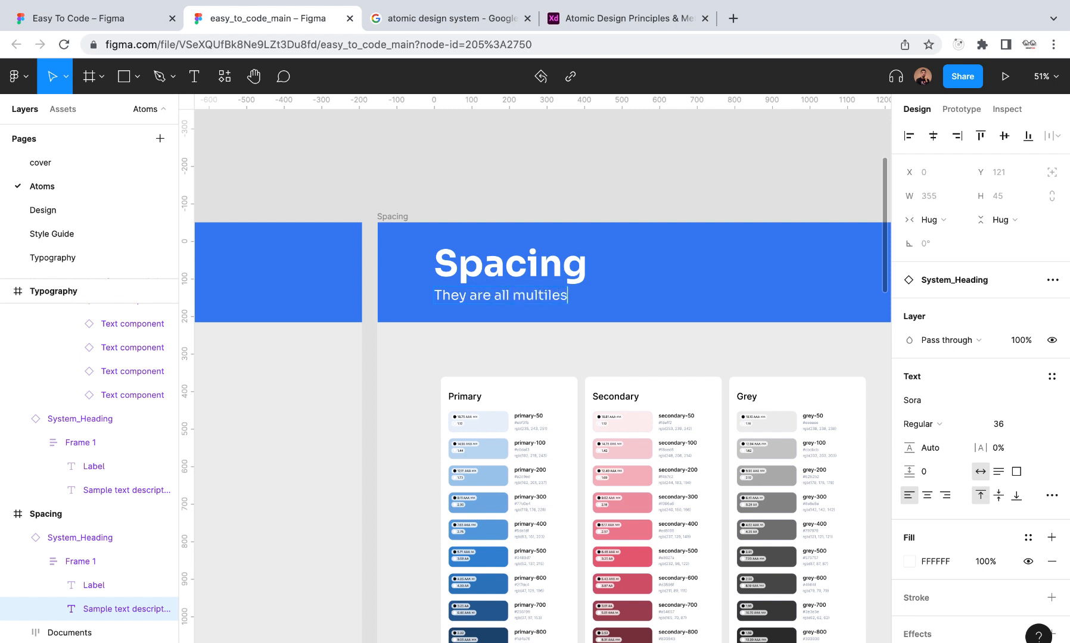
{"action": "left_click", "coordinate": [555, 356]}
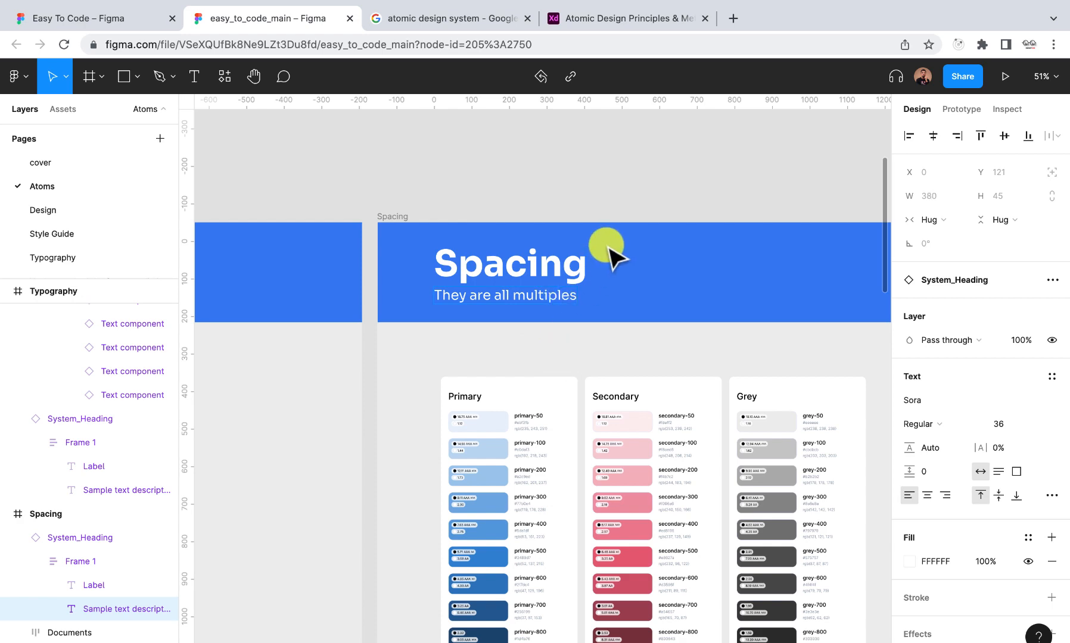
Delete both rows of color swatch cards from the Spacing frame
{"action": "scroll", "coordinate": [608, 204], "scroll_direction": "down", "scroll_amount": 10}
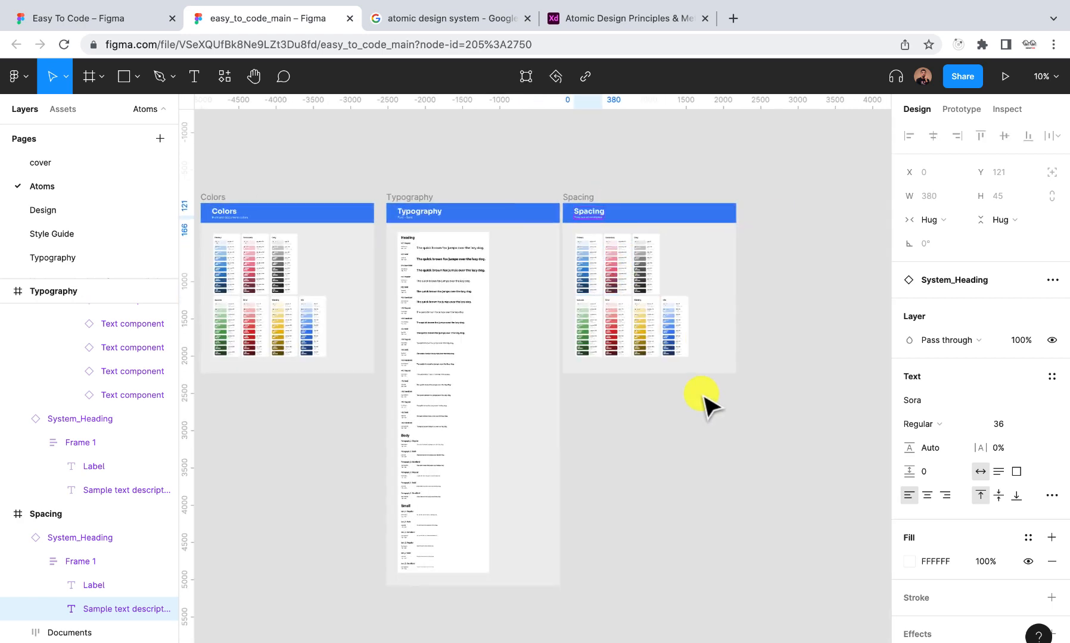
{"action": "left_click_drag", "start_coordinate": [710, 411], "coordinate": [575, 236]}
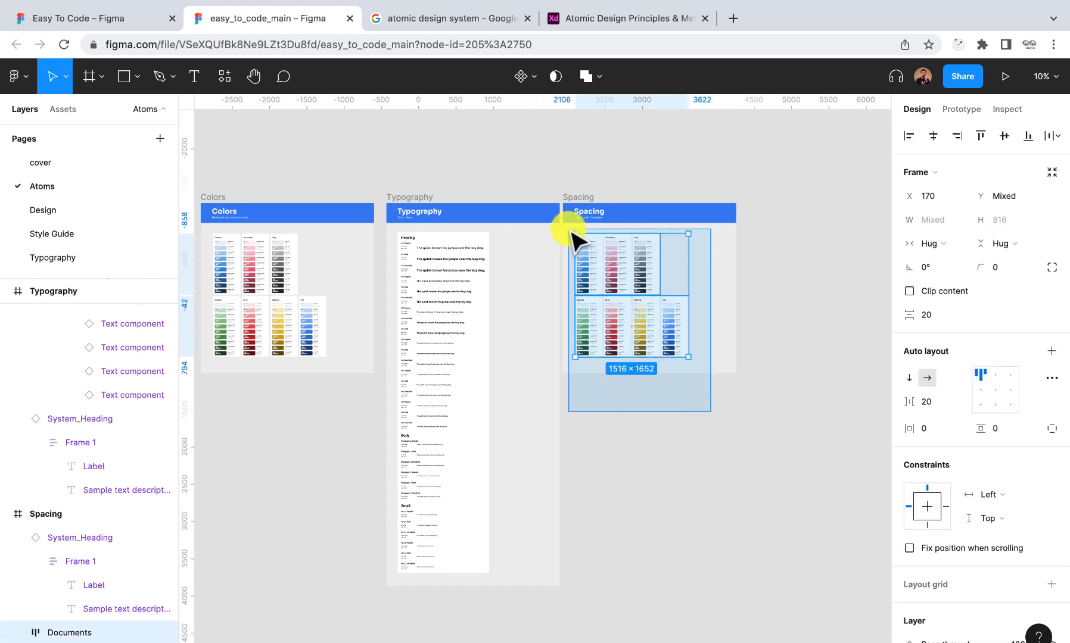
{"action": "key", "text": "Delete"}
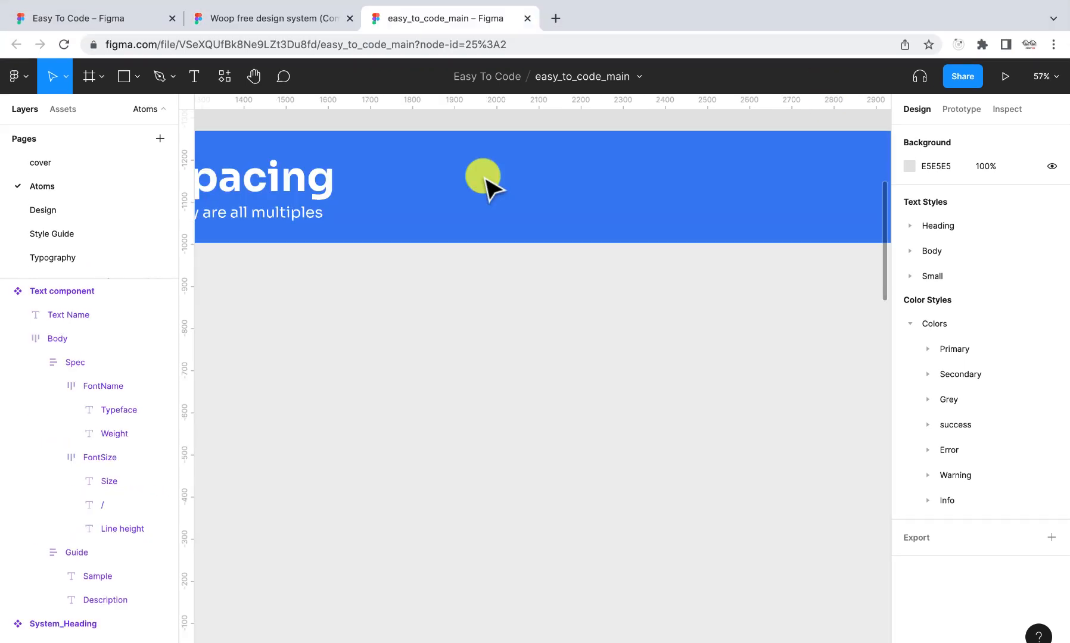
Draw a wide rectangle of about 1276 × 59 in the Spacing frame below its banner
{"action": "scroll", "coordinate": [484, 183], "scroll_direction": "down", "scroll_amount": 5}
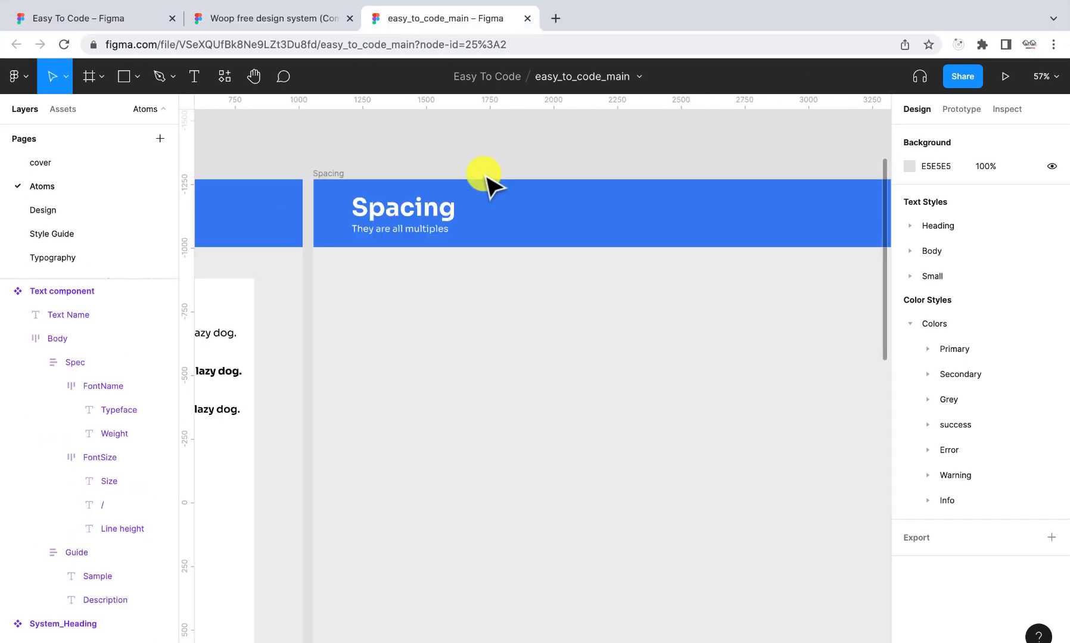
{"action": "scroll", "coordinate": [486, 184], "scroll_direction": "up", "scroll_amount": 5}
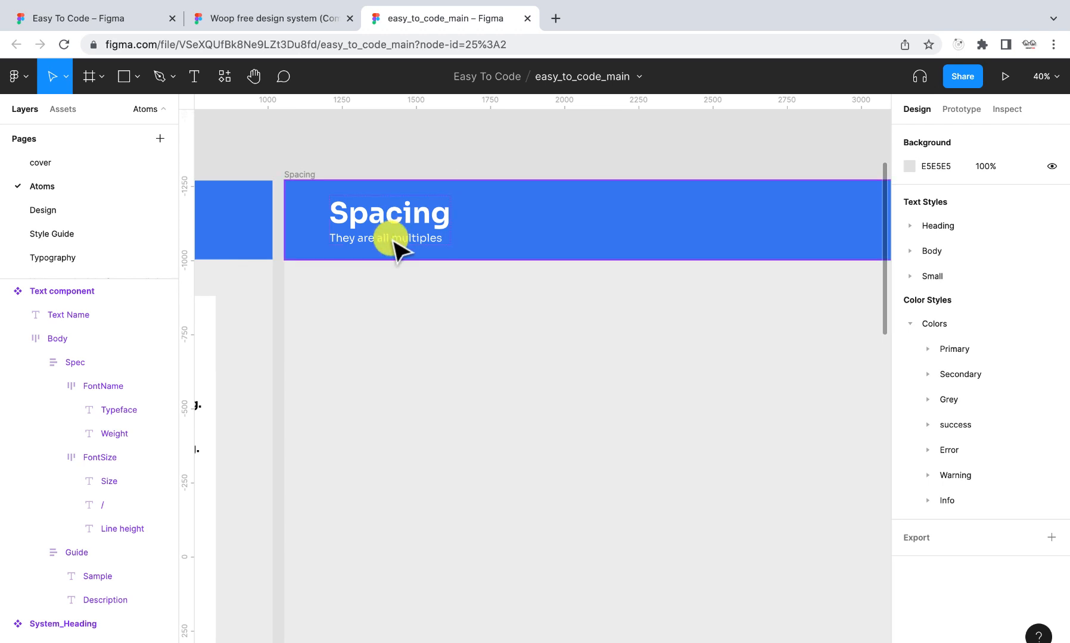
{"action": "scroll", "coordinate": [396, 243], "scroll_direction": "up", "scroll_amount": 2}
{"action": "scroll", "coordinate": [396, 243], "scroll_direction": "right", "scroll_amount": 2}
{"action": "scroll", "coordinate": [397, 243], "scroll_direction": "down", "scroll_amount": 1}
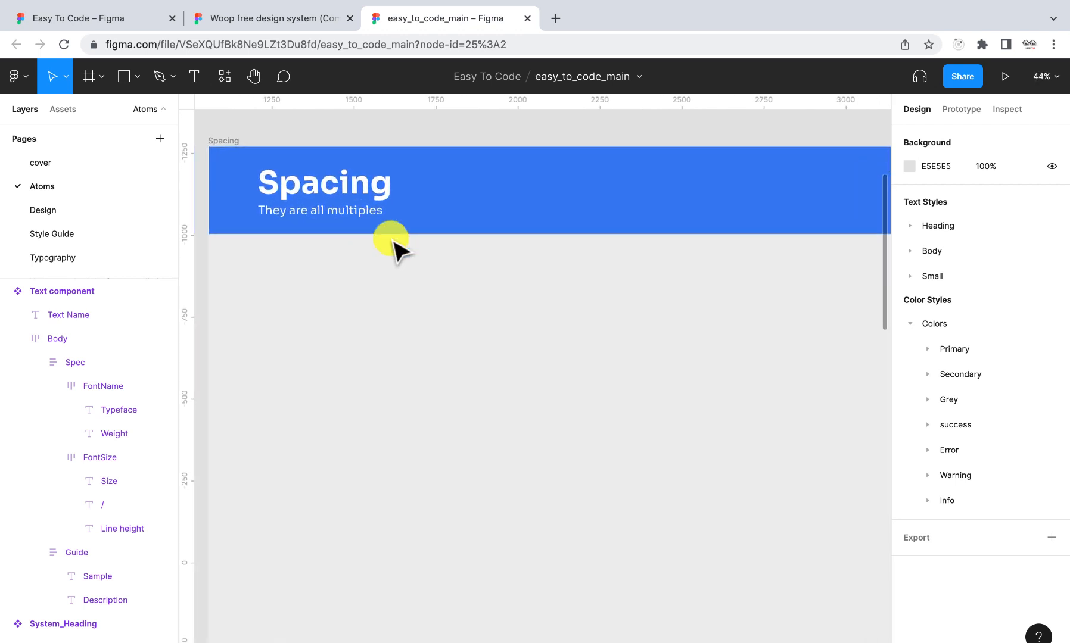
{"action": "left_click", "coordinate": [124, 77]}
{"action": "mouse_move", "coordinate": [386, 320]}
{"action": "left_mouse_down"}
{"action": "mouse_move", "coordinate": [705, 385]}
{"action": "mouse_move", "coordinate": [777, 342]}
{"action": "mouse_move", "coordinate": [805, 339]}
{"action": "left_mouse_up"}
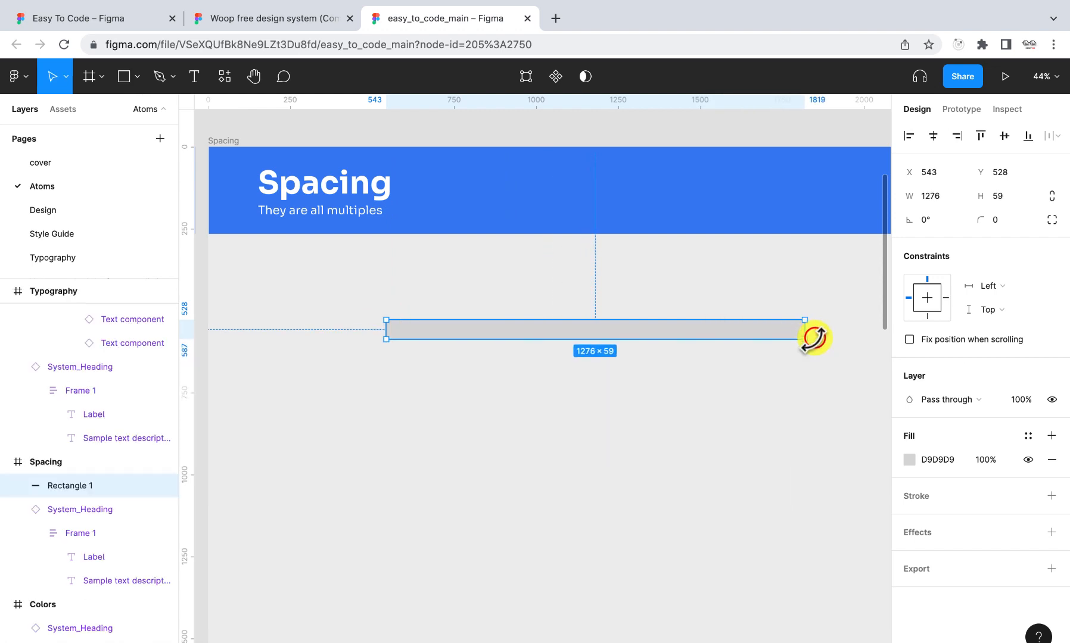
Fill the rectangle with the banner's blue, sampling it from the Spacing banner as 3981F3
{"action": "scroll", "coordinate": [811, 338], "scroll_direction": "right", "scroll_amount": 2}
{"action": "scroll", "coordinate": [811, 339], "scroll_direction": "up", "scroll_amount": 1}
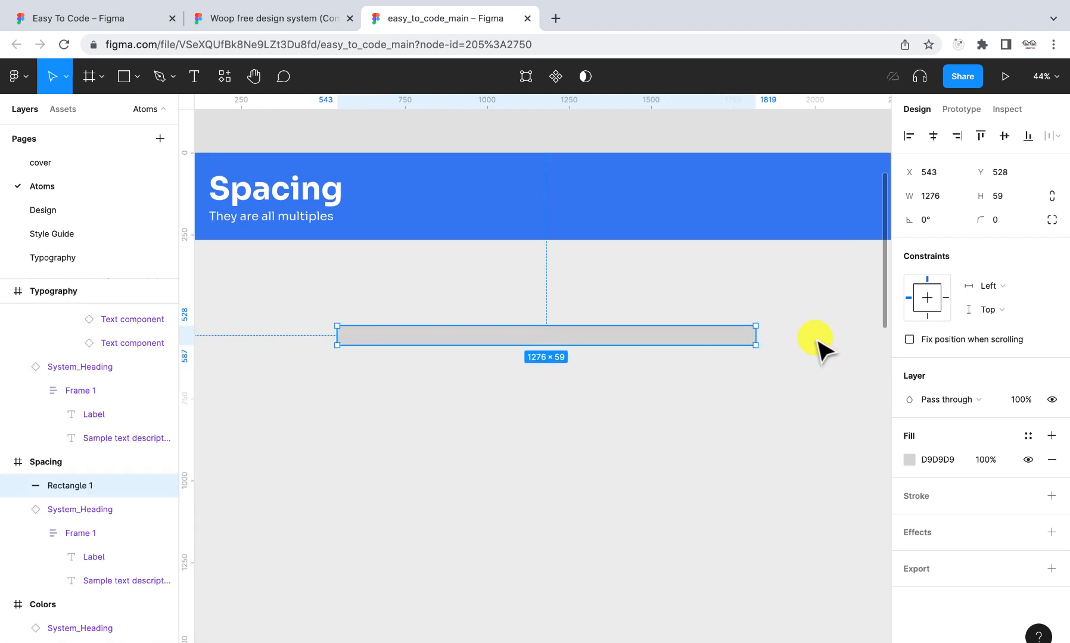
{"action": "left_click", "coordinate": [909, 460]}
{"action": "left_click_drag", "start_coordinate": [787, 398], "coordinate": [888, 286]}
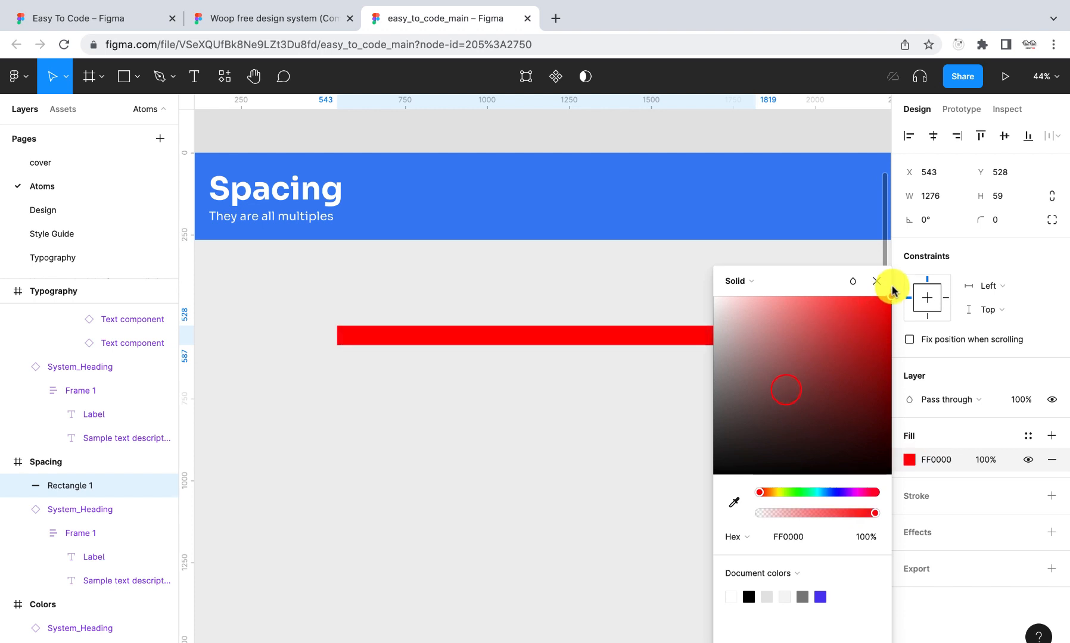
{"action": "left_click", "coordinate": [864, 536]}
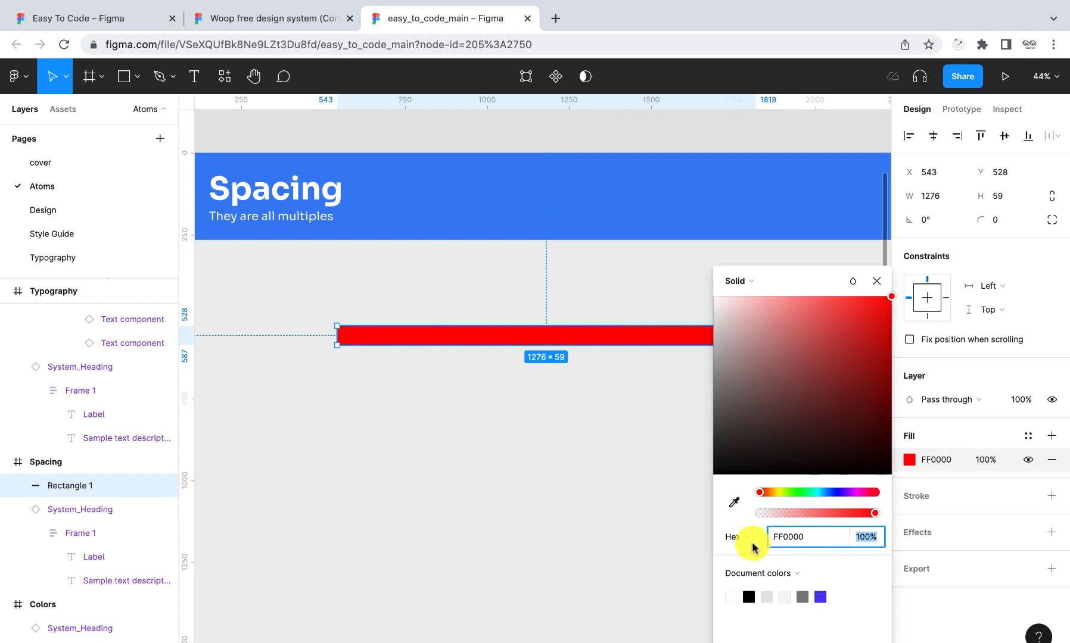
{"action": "left_click", "coordinate": [734, 502]}
{"action": "left_click", "coordinate": [670, 199]}
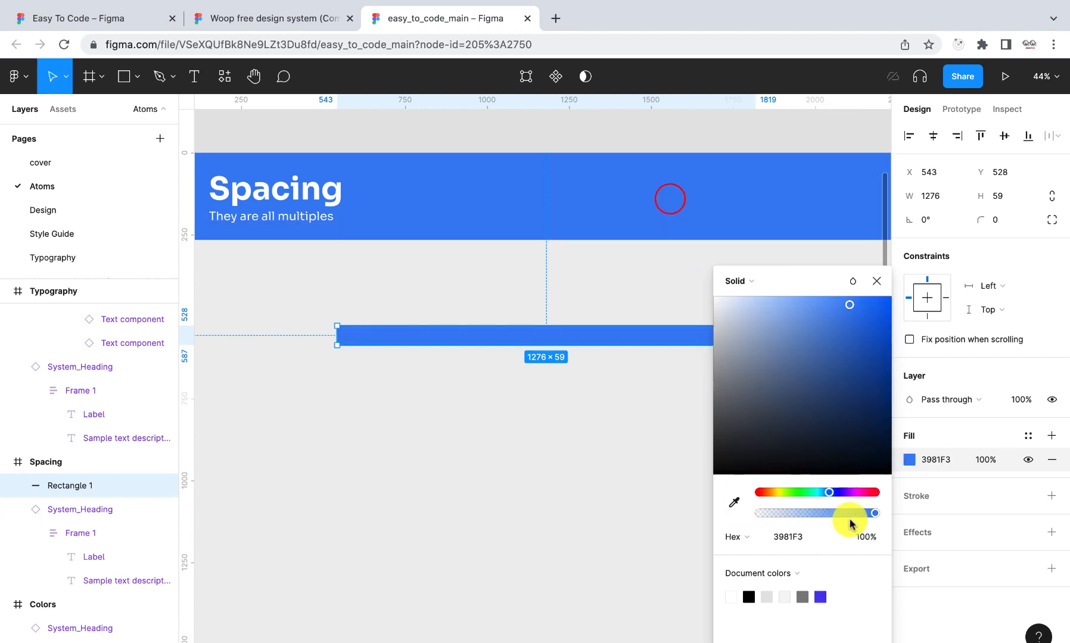
Set the opacity of the rectangle's blue fill to 50%
{"action": "left_click", "coordinate": [860, 538]}
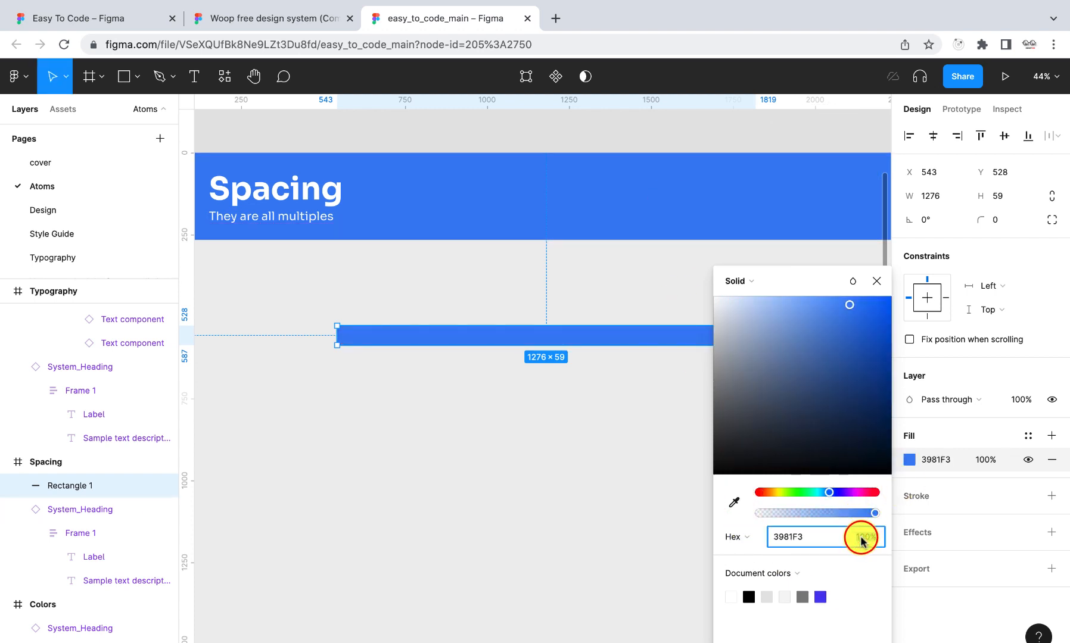
{"action": "type", "text": "50"}
{"action": "key", "text": "Return"}
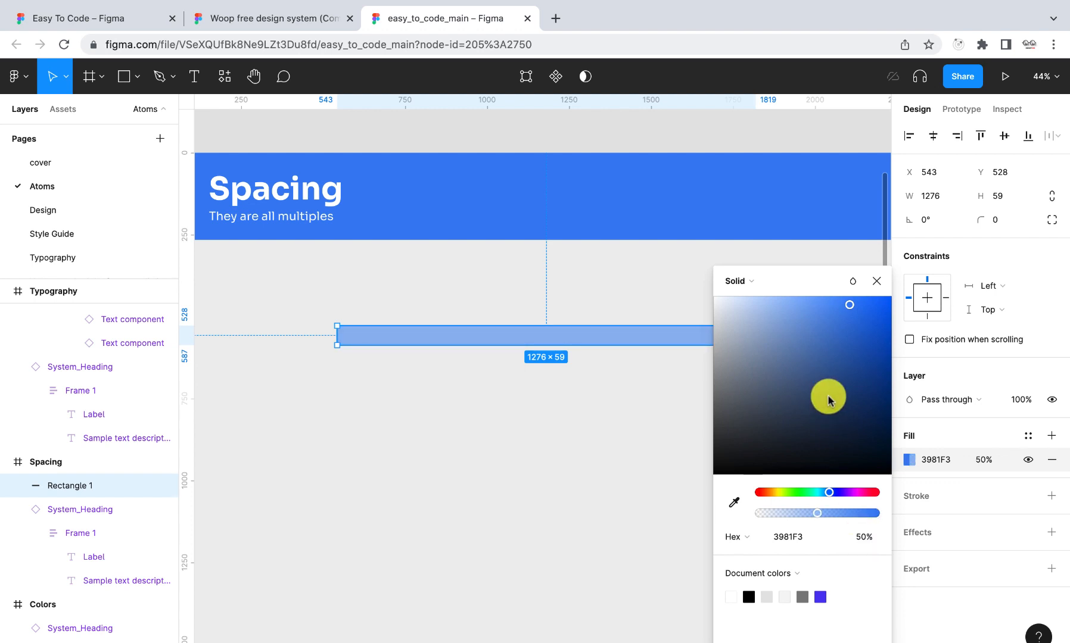
Set the opacity of the rectangle's blue fill to 70% and close the color picker
{"action": "left_click", "coordinate": [859, 539]}
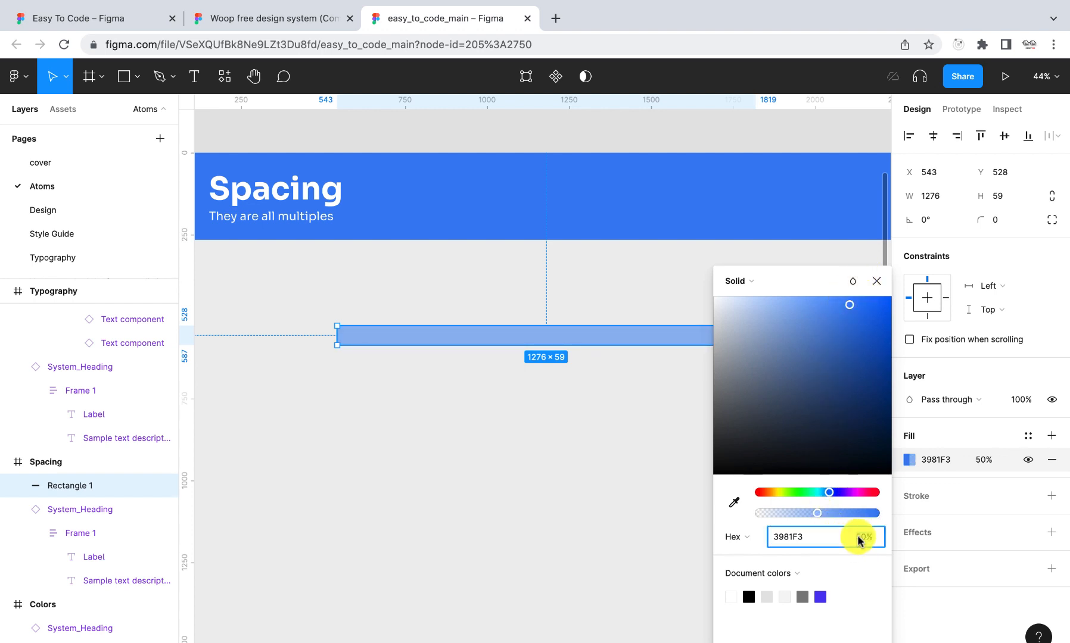
{"action": "type", "text": "7"}
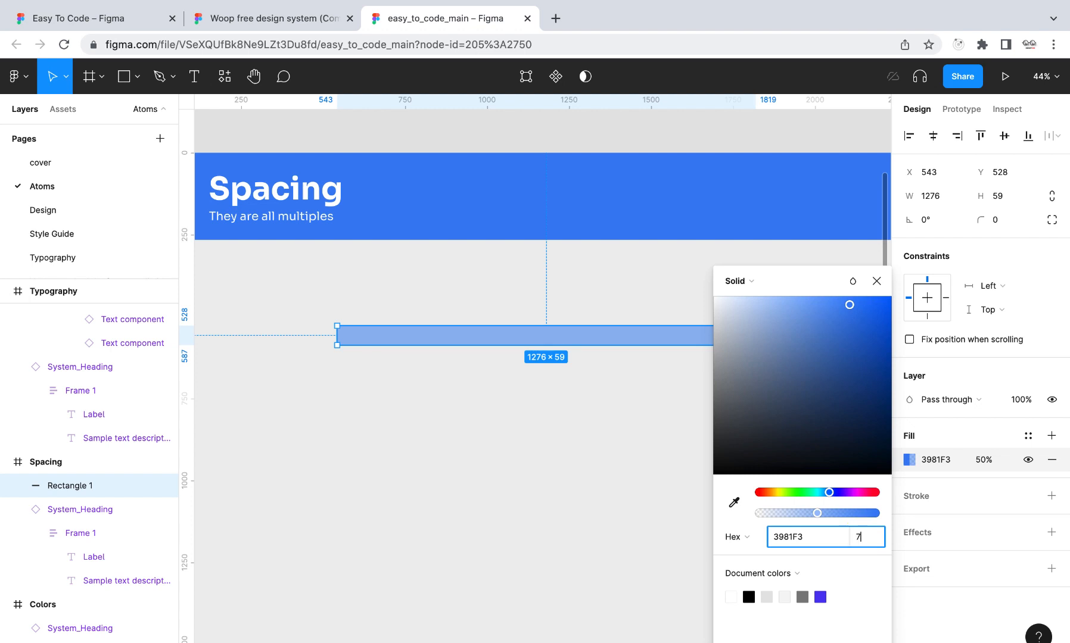
{"action": "type", "text": "0"}
{"action": "key", "text": "Return"}
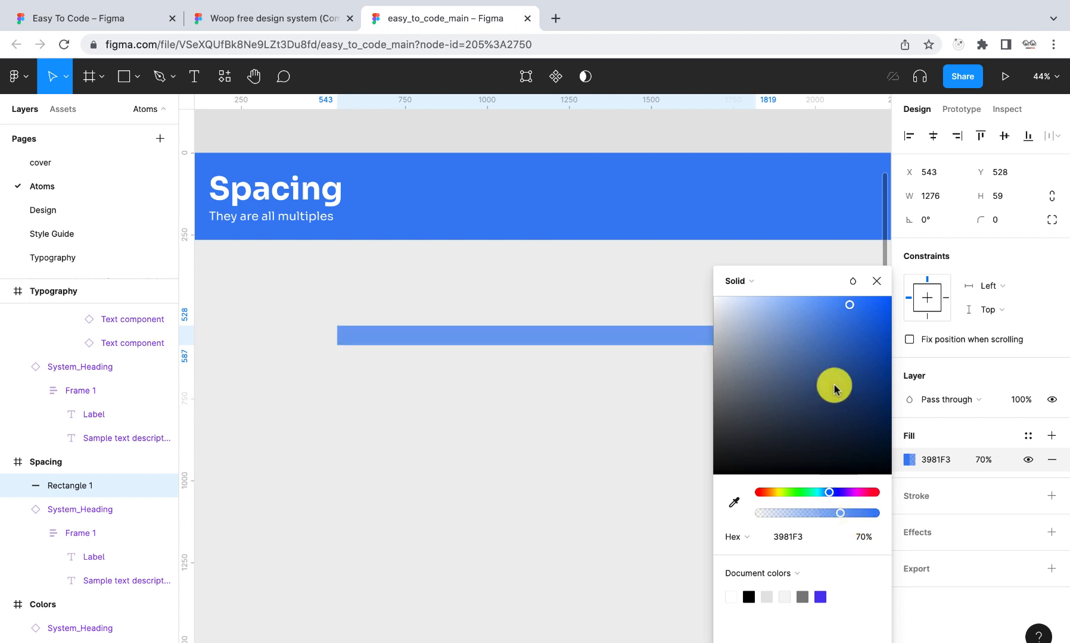
{"action": "left_click", "coordinate": [871, 284]}
Set the blue rectangle's height to 4 so it becomes a thin bar
{"action": "scroll", "coordinate": [673, 360], "scroll_direction": "down", "scroll_amount": 3}
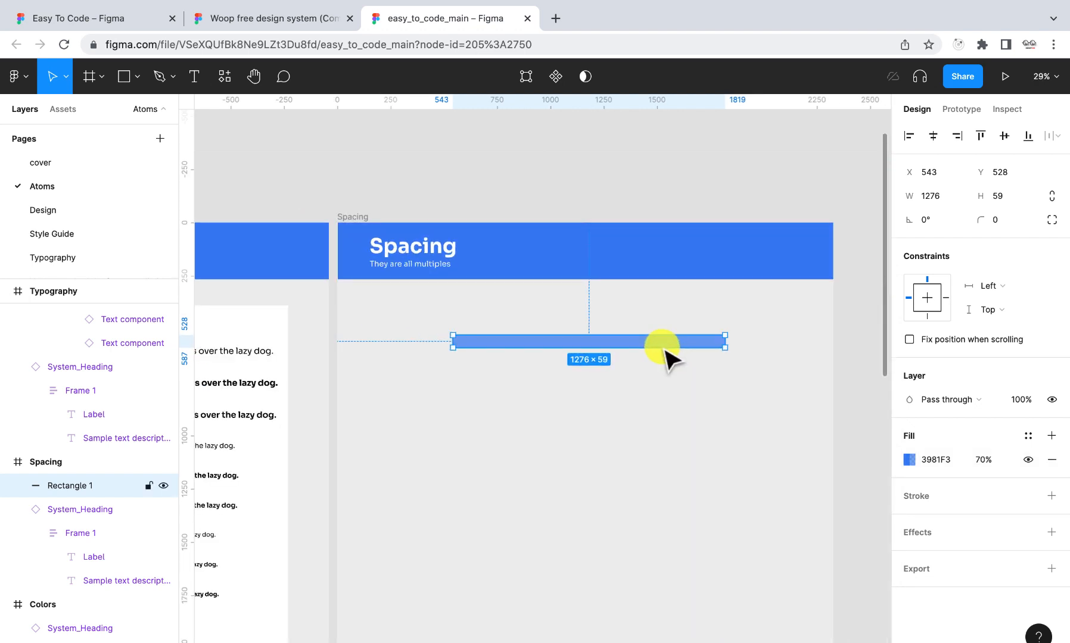
{"action": "scroll", "coordinate": [664, 352], "scroll_direction": "up", "scroll_amount": 3}
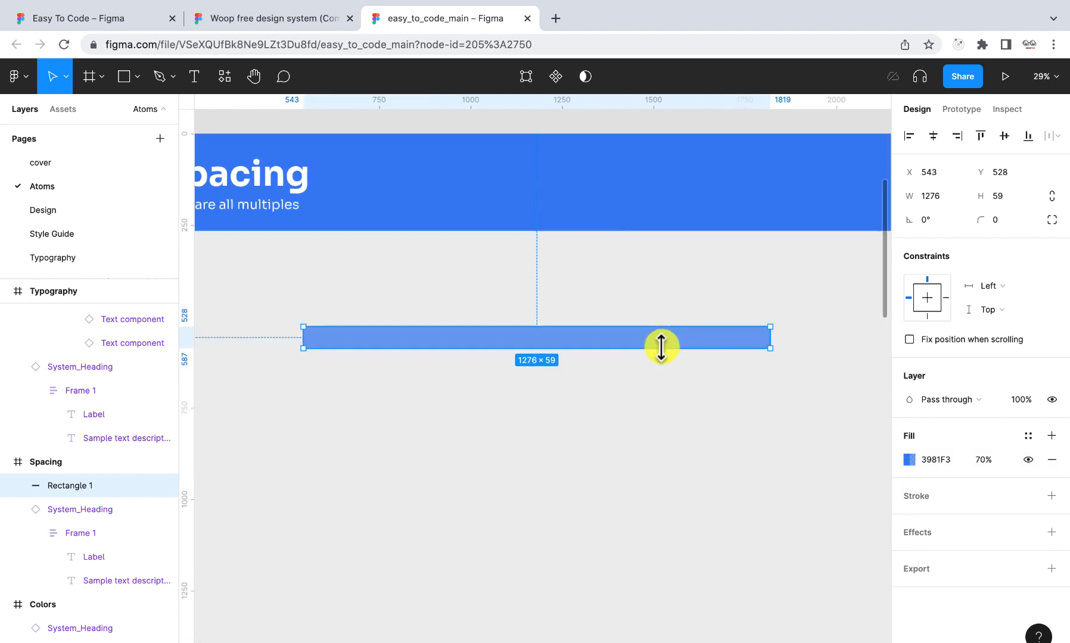
{"action": "left_click", "coordinate": [1002, 197]}
{"action": "type", "text": "4"}
{"action": "key", "text": "Return"}
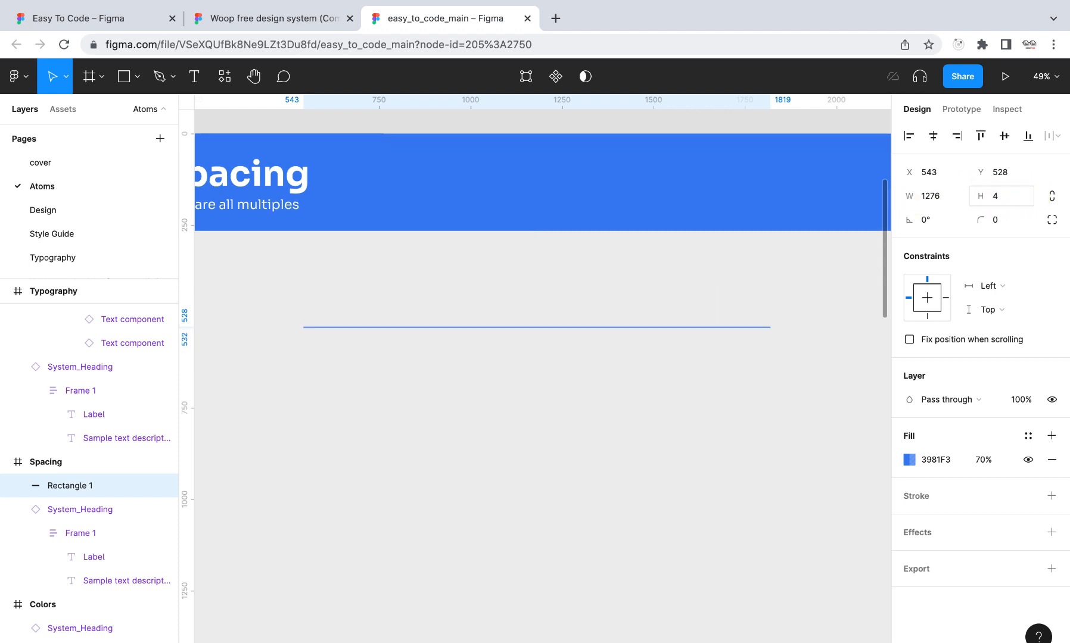
Add a text label reading "4pt" just past the right end of the thin blue bar
{"action": "scroll", "coordinate": [716, 315], "scroll_direction": "right", "scroll_amount": 3}
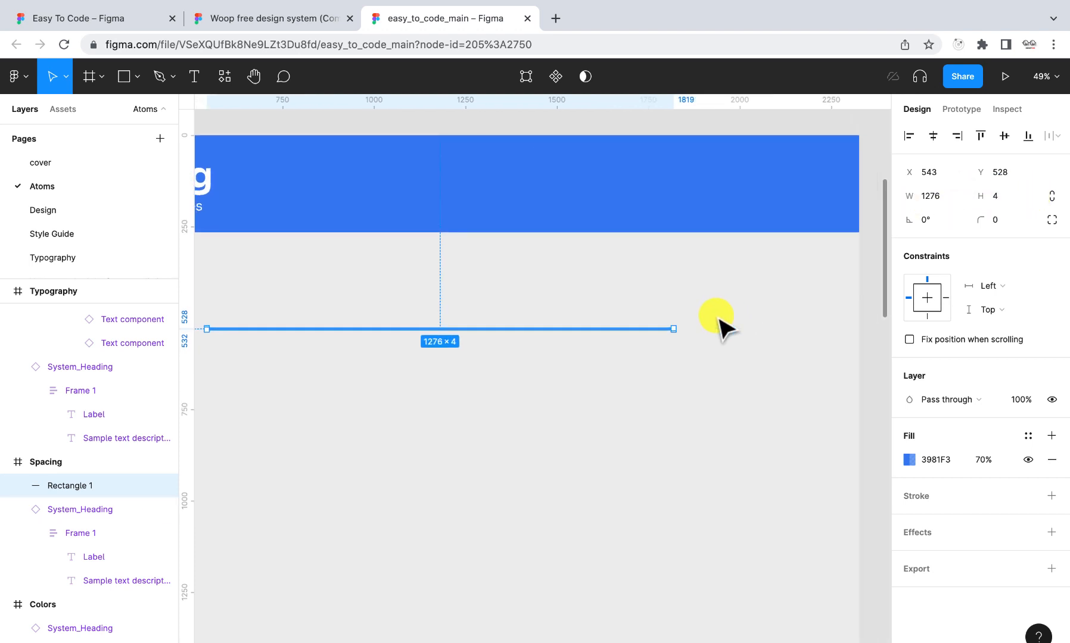
{"action": "left_click", "coordinate": [195, 76]}
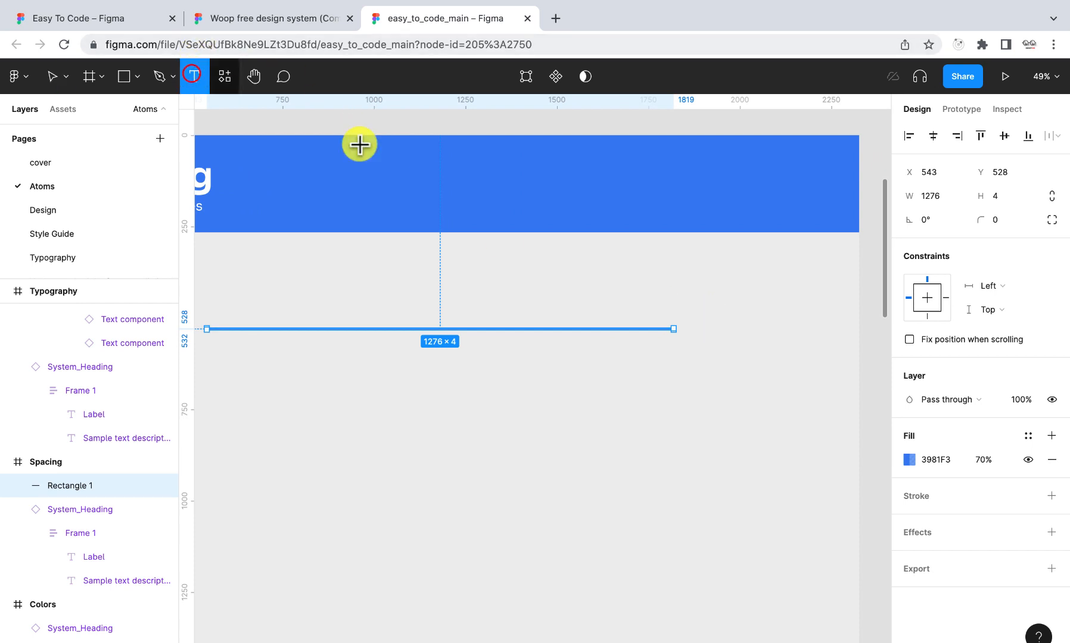
{"action": "left_click", "coordinate": [693, 326]}
{"action": "type", "text": "4pt"}
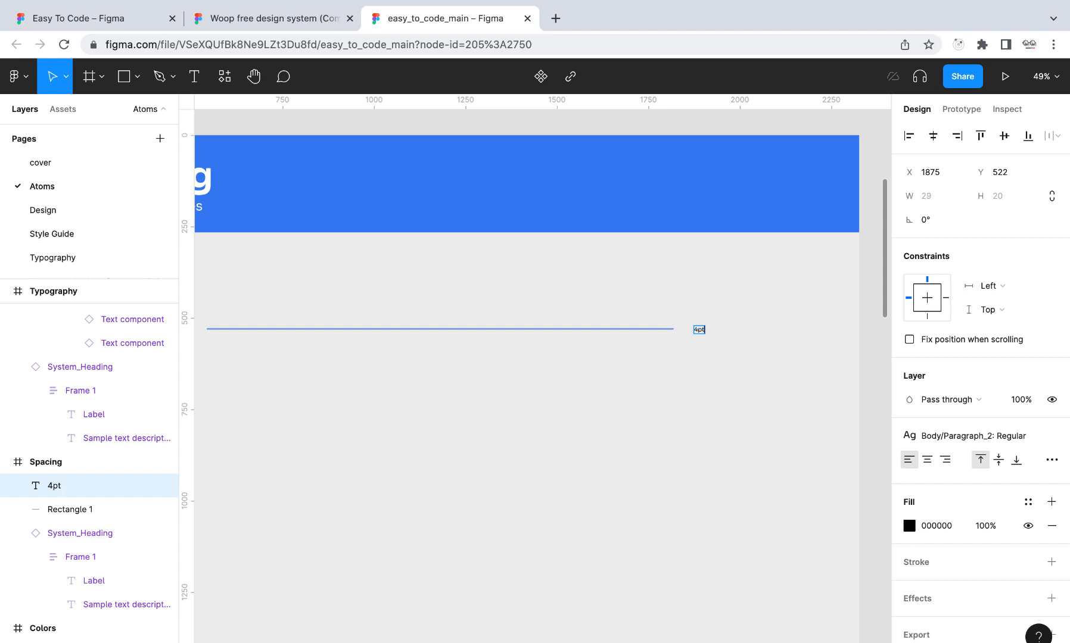
{"action": "left_click", "coordinate": [774, 454]}
{"action": "left_click", "coordinate": [983, 435]}
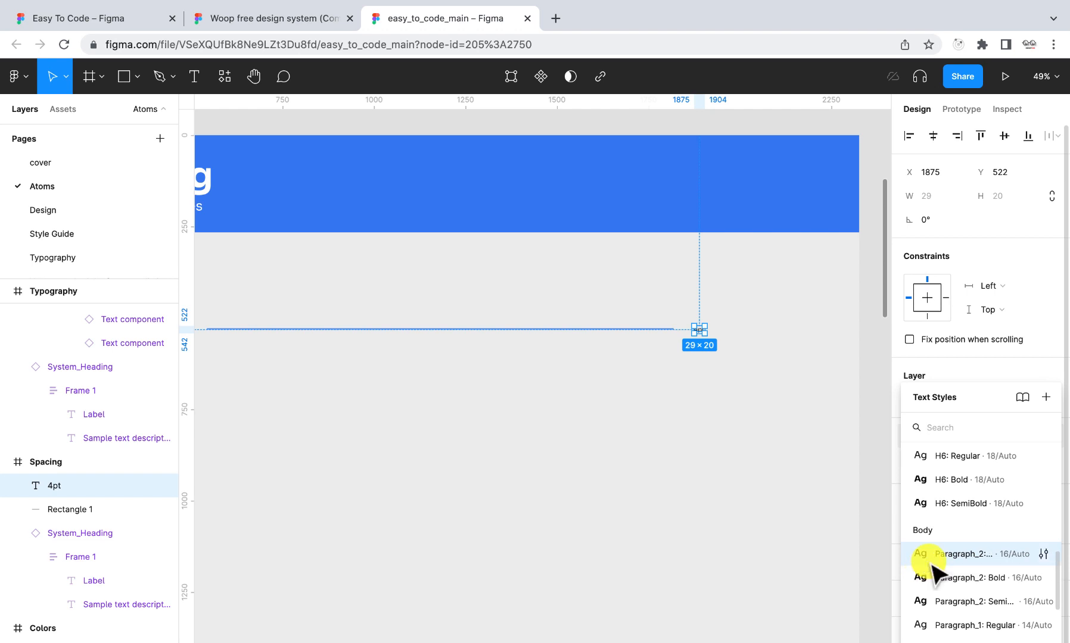
{"action": "left_click", "coordinate": [709, 374]}
Apply the Body/Paragraph_2: Regular text style to the 4pt label
{"action": "scroll", "coordinate": [685, 370], "scroll_direction": "down", "scroll_amount": 3}
{"action": "scroll", "coordinate": [697, 357], "scroll_direction": "up", "scroll_amount": 5}
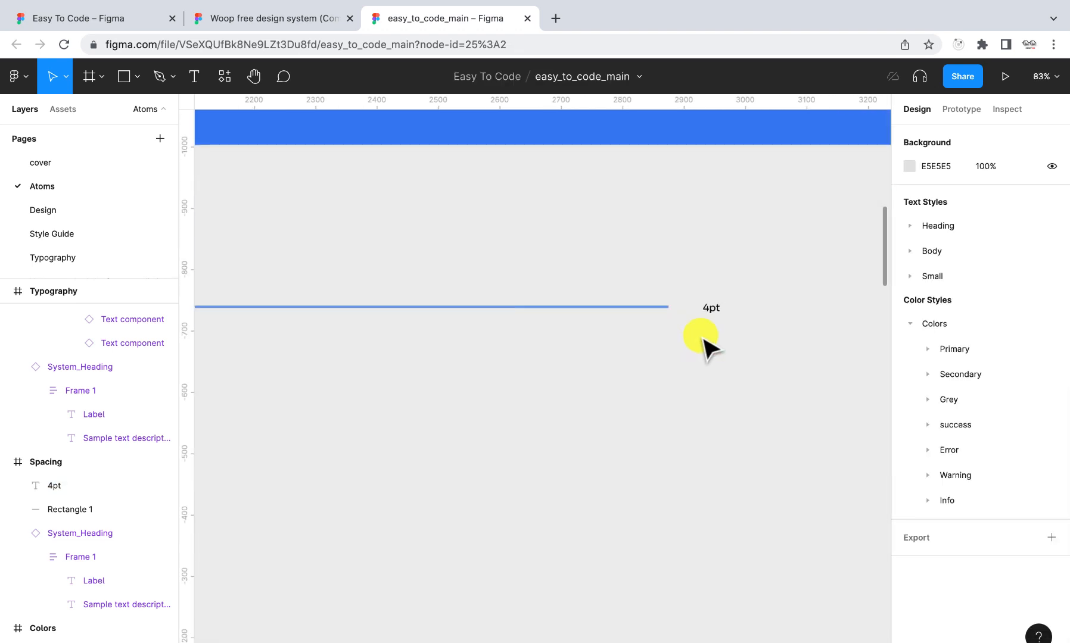
{"action": "left_click", "coordinate": [712, 310]}
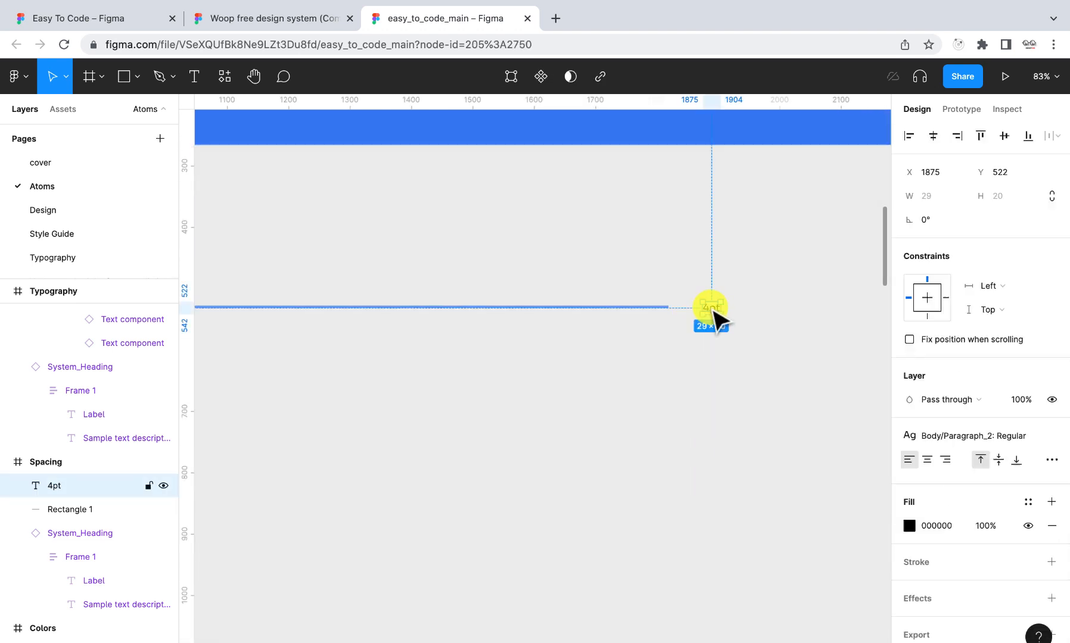
Combine the thin blue bar and the 4pt label in a horizontal auto layout, aligned left and vertically centred, with an item spacing of 20
{"action": "left_click", "coordinate": [643, 307]}
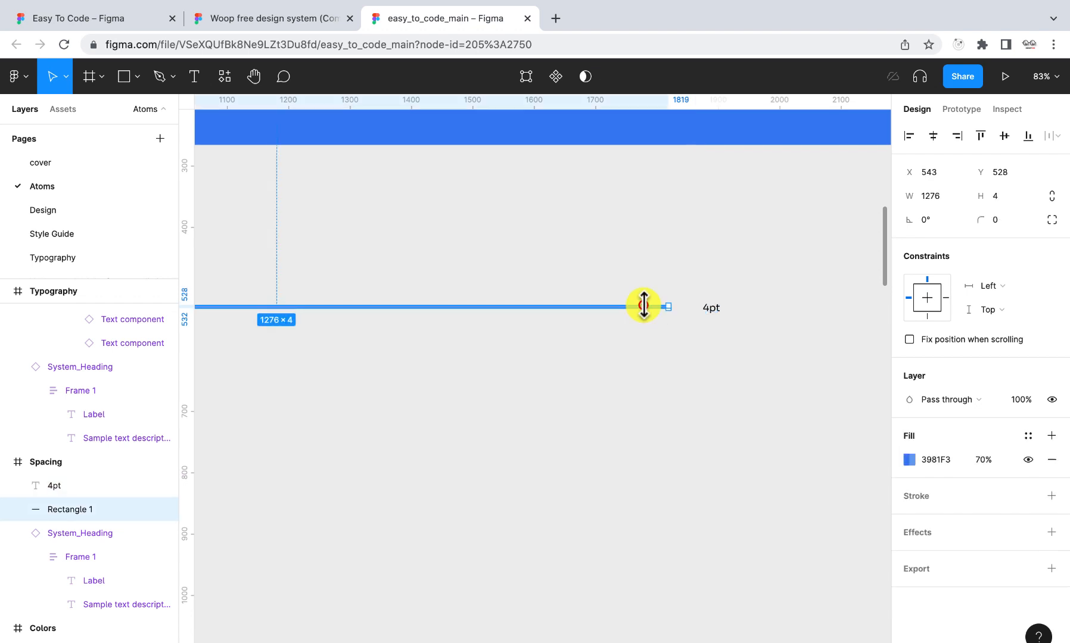
{"action": "left_click", "coordinate": [712, 308], "text": "shift"}
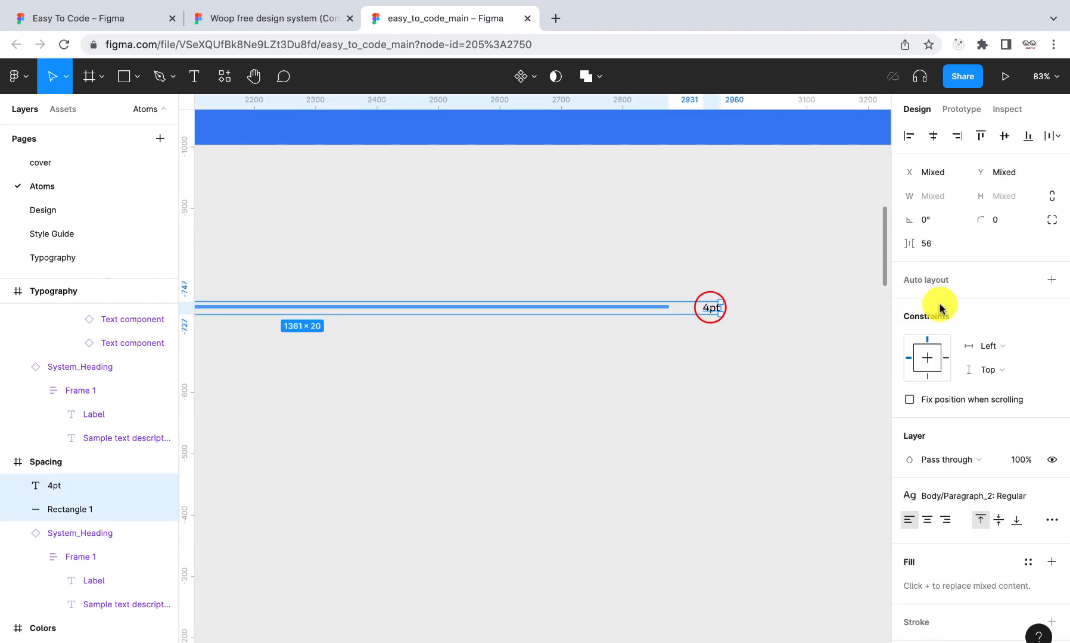
{"action": "left_click", "coordinate": [1054, 280]}
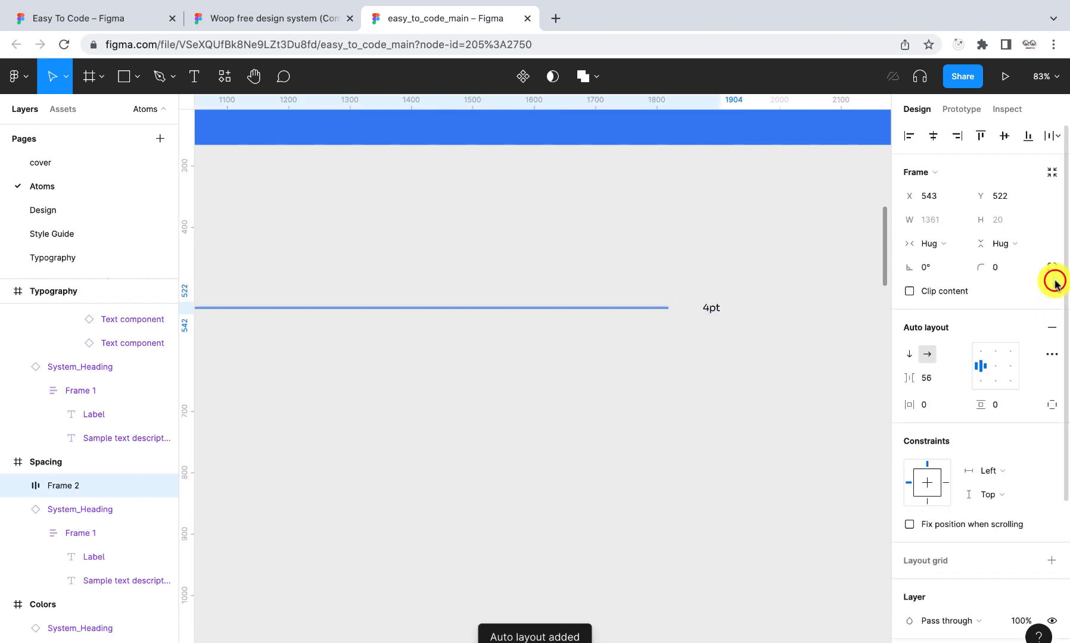
{"action": "left_click", "coordinate": [979, 365]}
{"action": "left_click", "coordinate": [934, 379]}
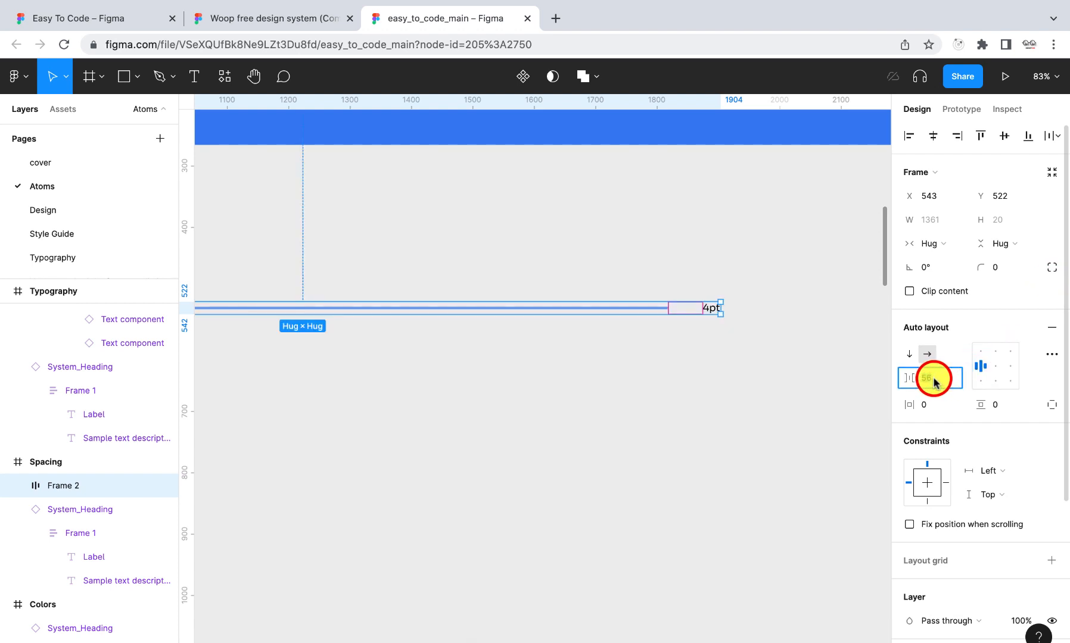
{"action": "type", "text": "20"}
{"action": "key", "text": "Return"}
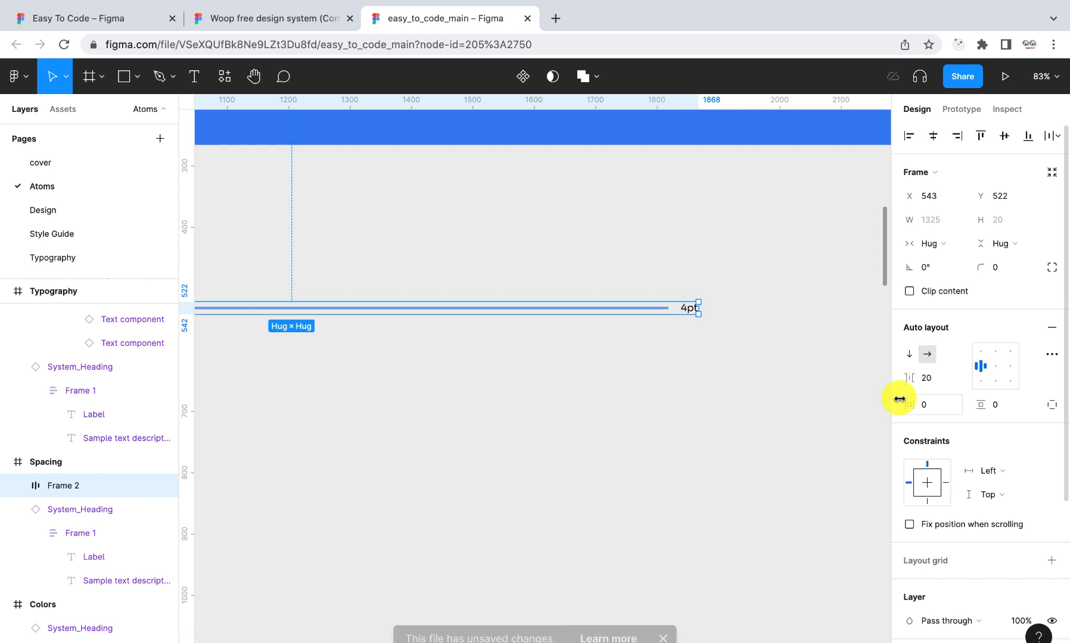
Duplicate the 4pt bar row just below the original and change the copy's label to "8pt"
{"action": "scroll", "coordinate": [801, 360], "scroll_direction": "down", "scroll_amount": 5}
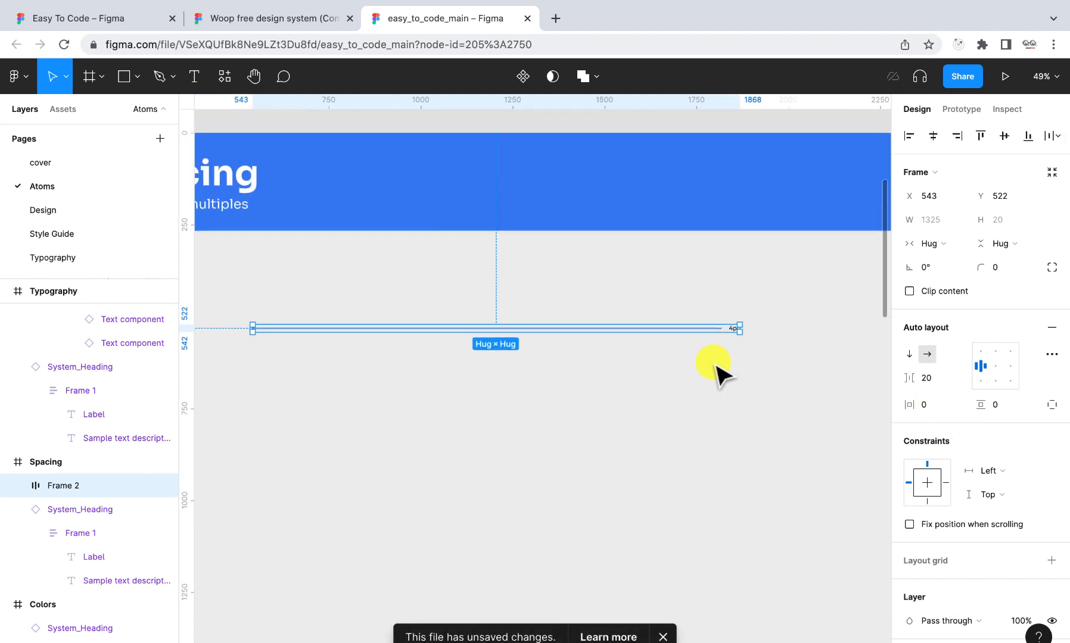
{"action": "scroll", "coordinate": [652, 359], "scroll_direction": "up", "scroll_amount": 3}
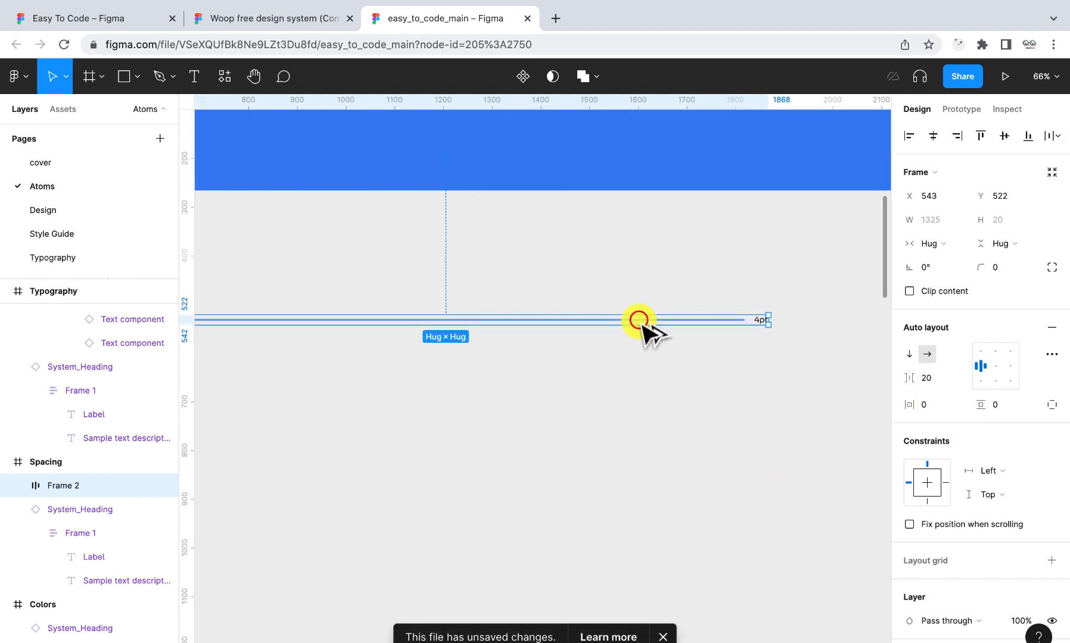
{"action": "left_click_drag", "start_coordinate": [641, 322], "coordinate": [645, 365]}
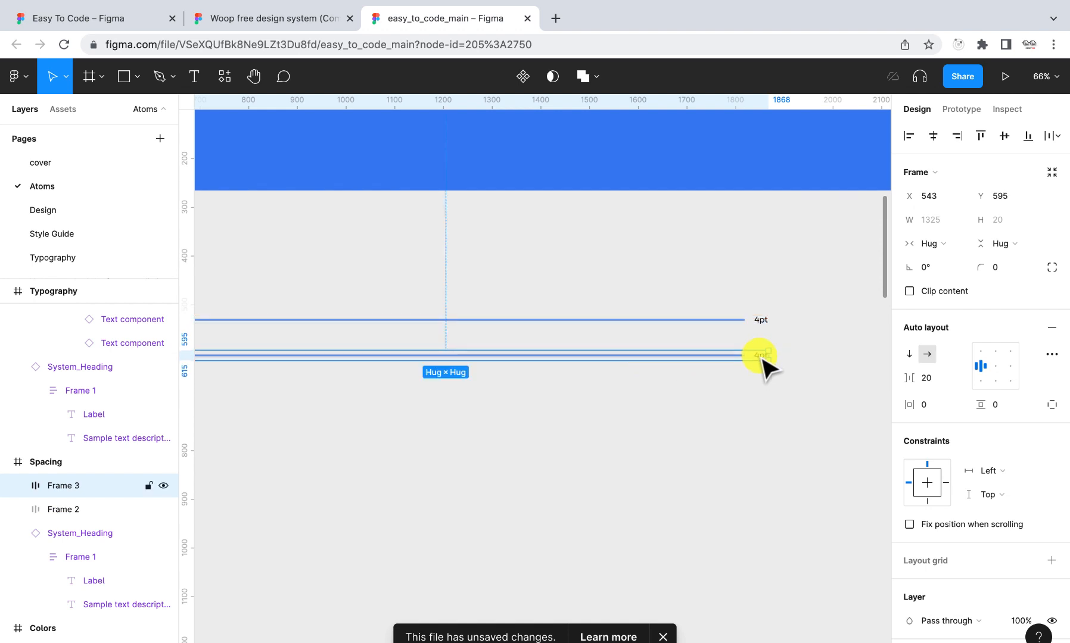
{"action": "double_click", "coordinate": [760, 357]}
{"action": "double_click", "coordinate": [760, 356]}
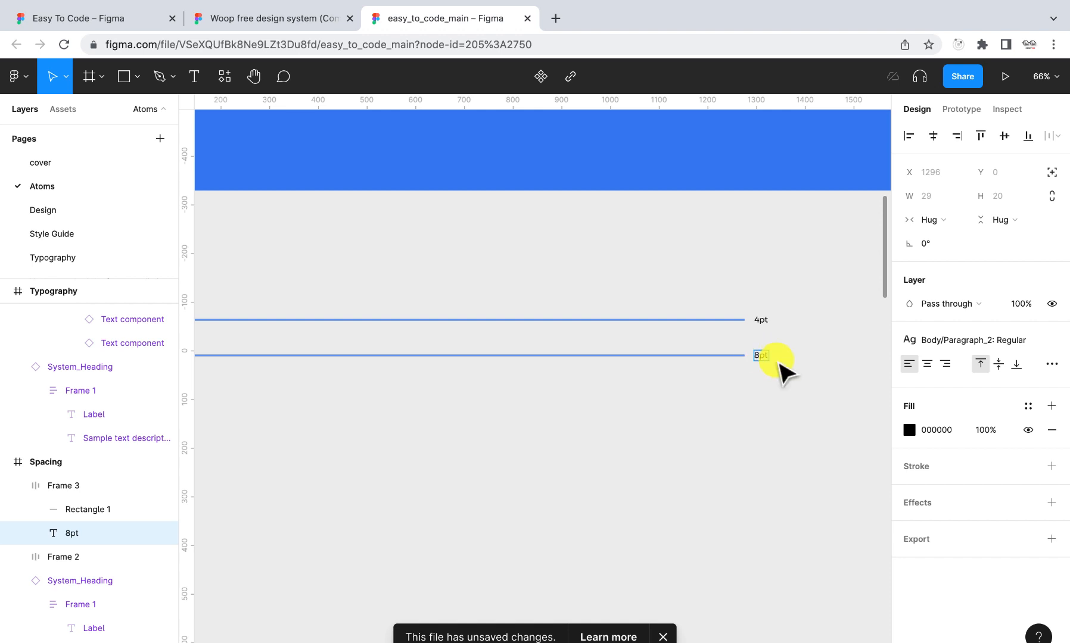
Rewrite the two bar labels with leading zeros as "04pt" and "08pt"
{"action": "double_click", "coordinate": [759, 322]}
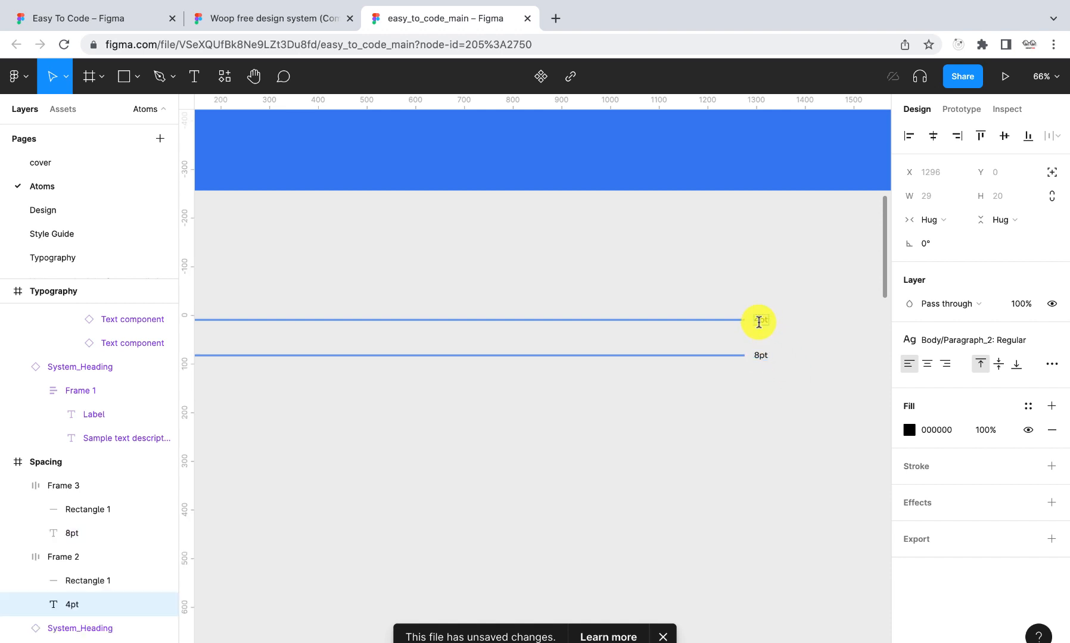
{"action": "left_click", "coordinate": [760, 353]}
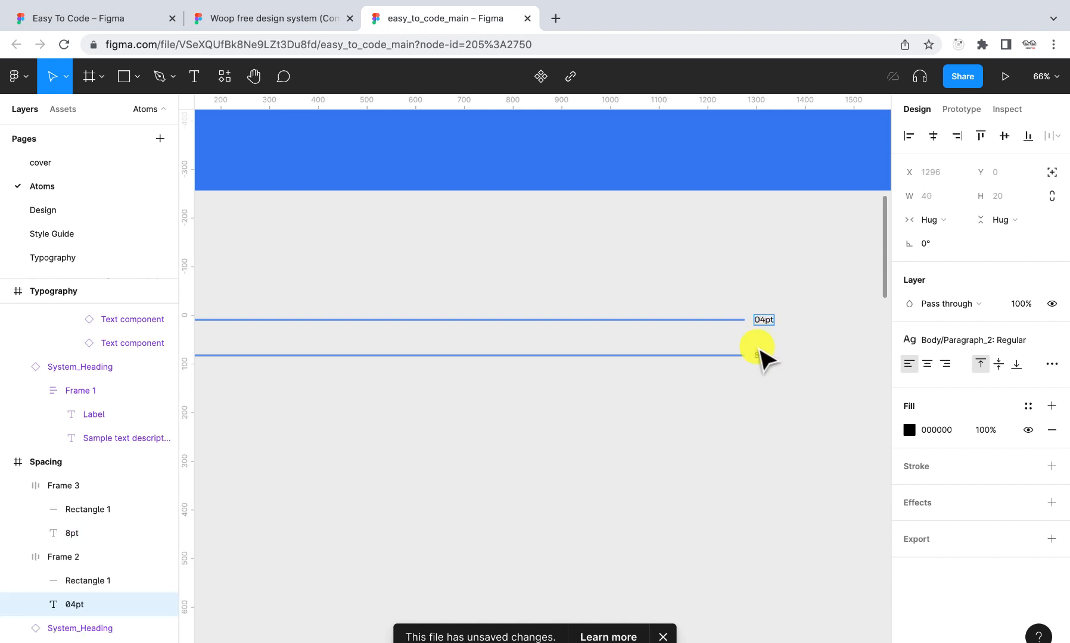
{"action": "left_click", "coordinate": [757, 356]}
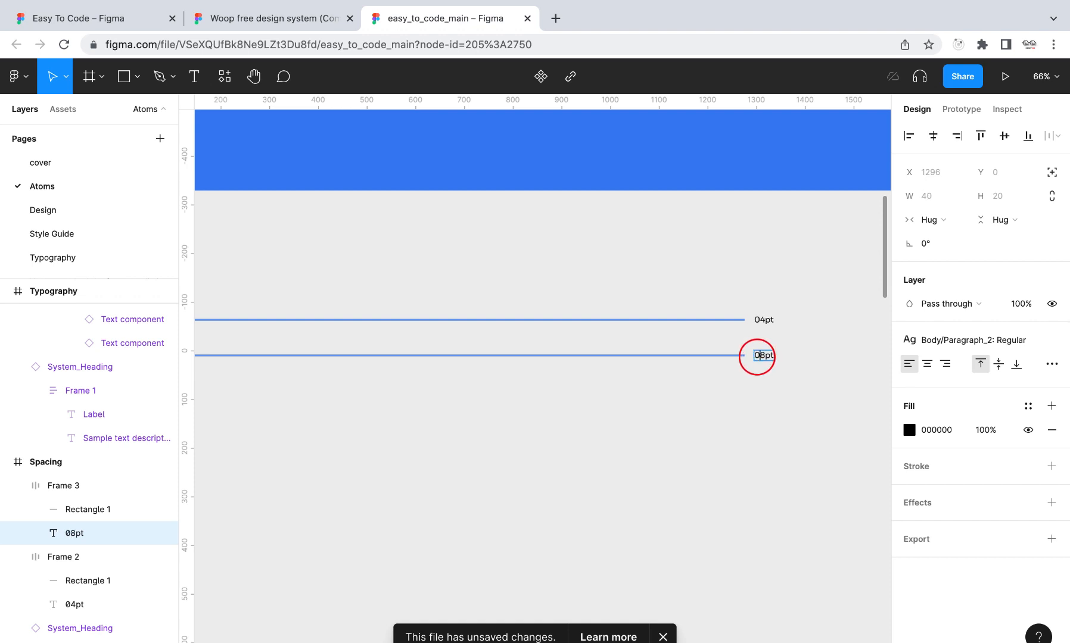
{"action": "key", "text": "Escape"}
Stack the 04pt and 08pt rows in a vertical auto layout with an item spacing of 20
{"action": "scroll", "coordinate": [792, 394], "scroll_direction": "down", "scroll_amount": 5}
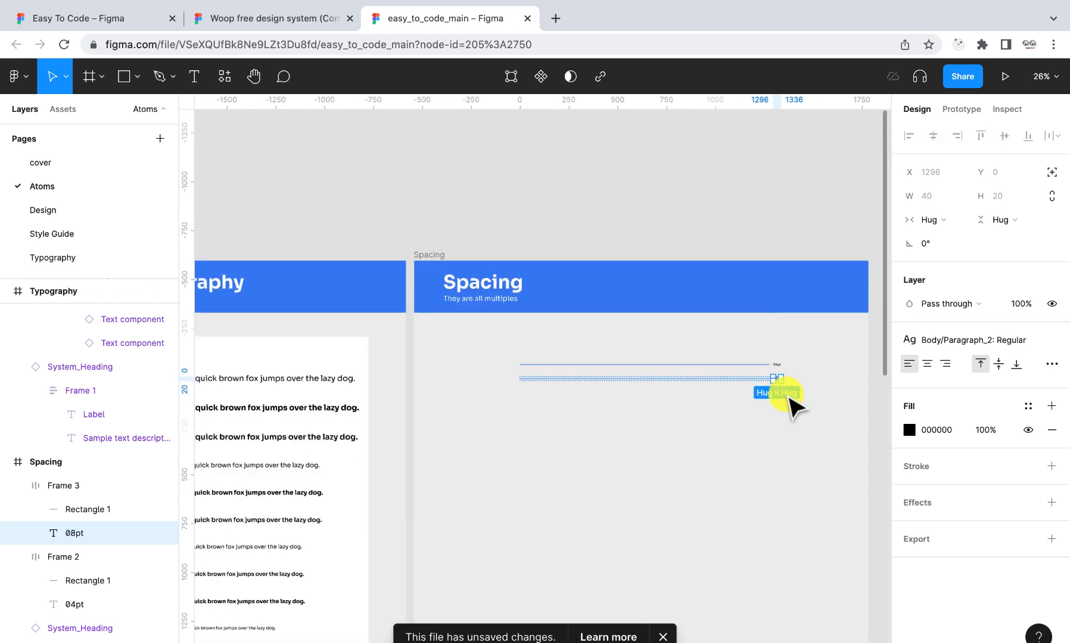
{"action": "scroll", "coordinate": [759, 375], "scroll_direction": "up", "scroll_amount": 2}
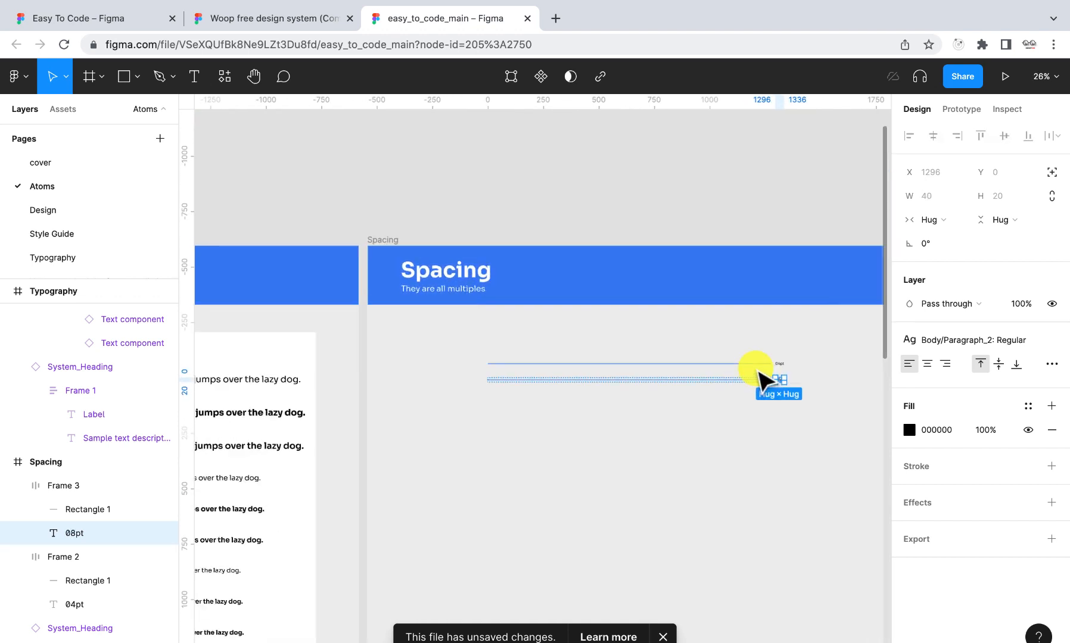
{"action": "left_click", "coordinate": [755, 364]}
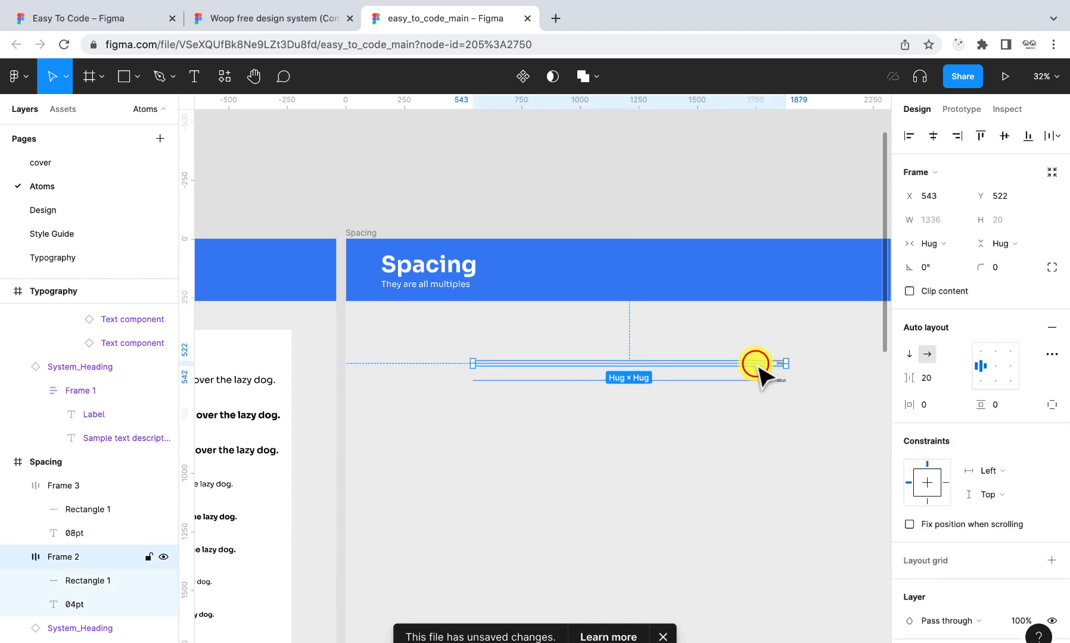
{"action": "left_click", "coordinate": [756, 380], "text": "shift"}
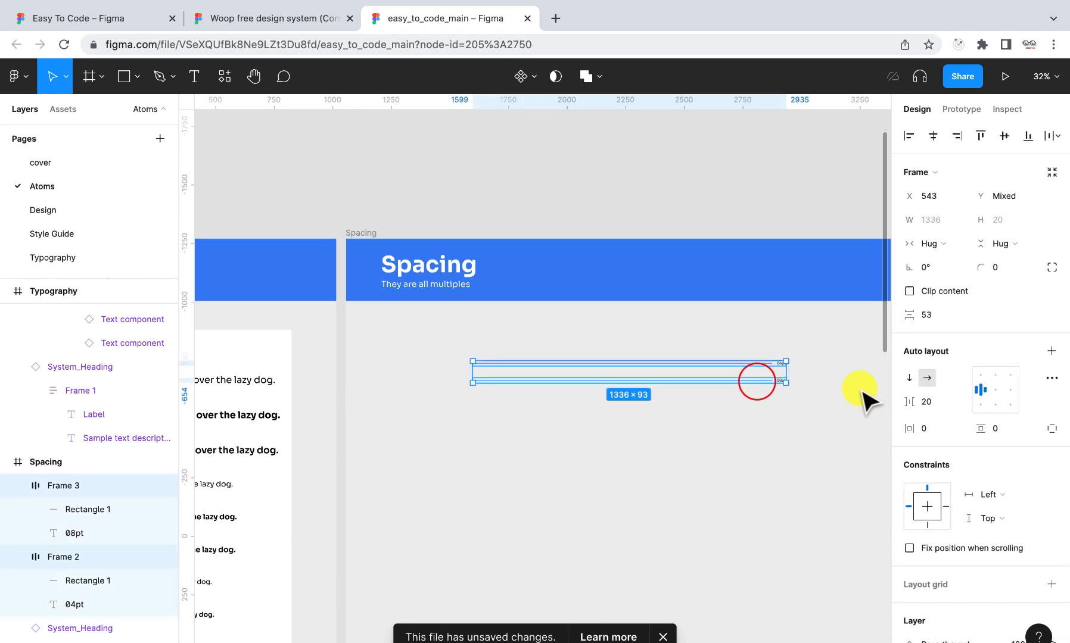
{"action": "left_click", "coordinate": [1051, 351]}
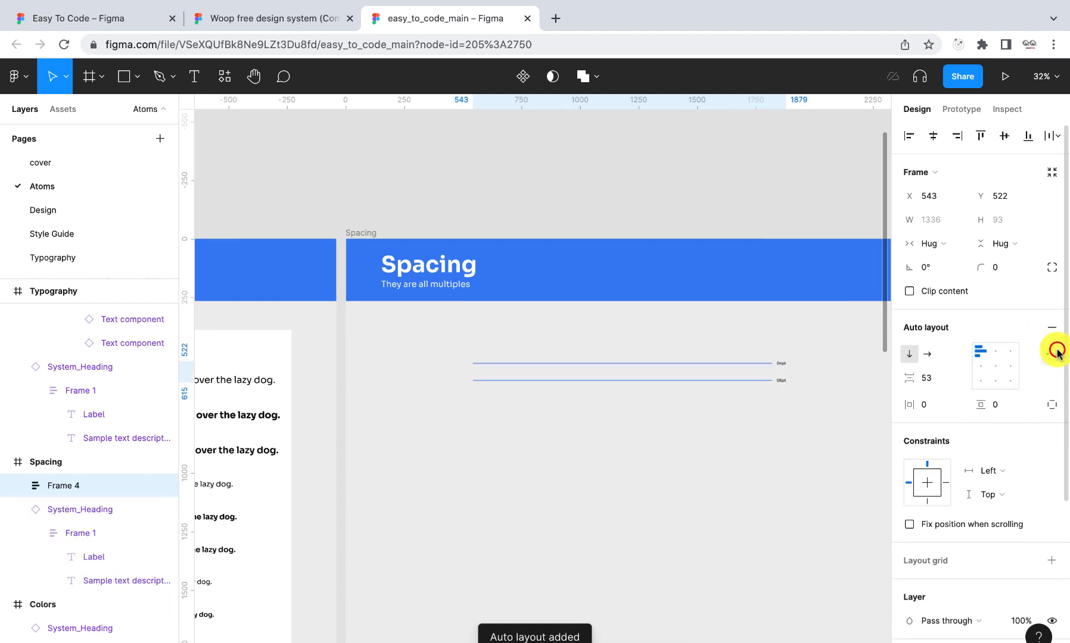
{"action": "left_click", "coordinate": [933, 380]}
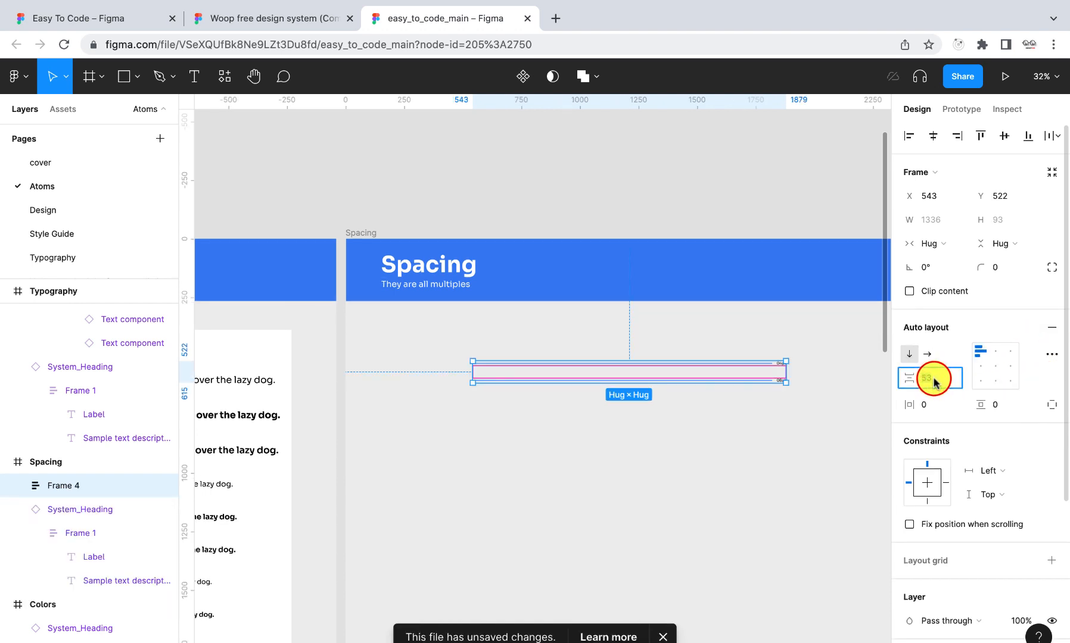
{"action": "type", "text": "20"}
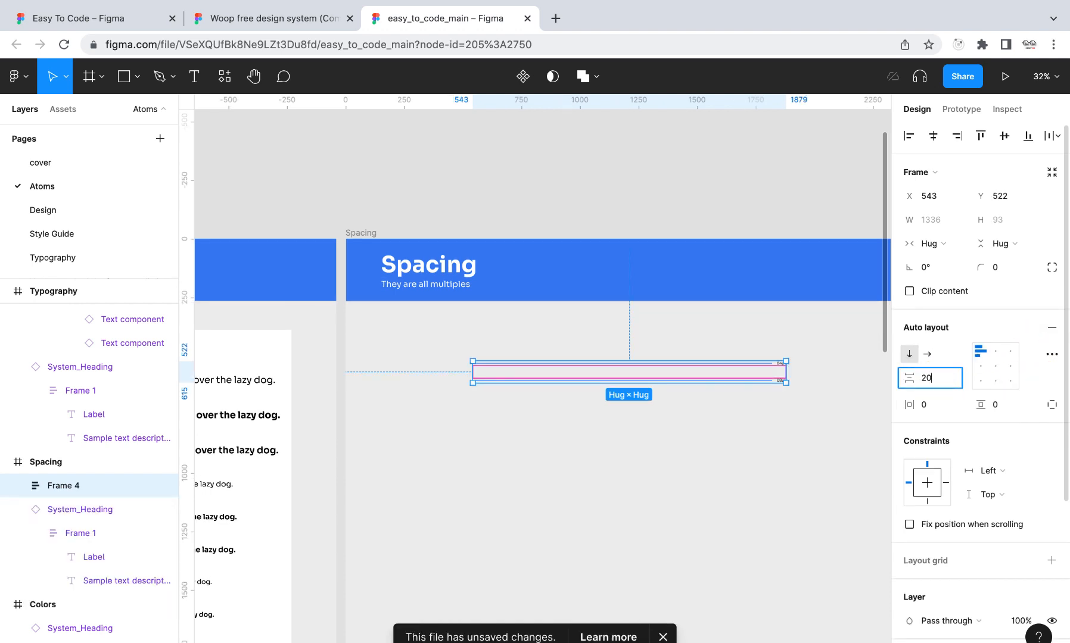
{"action": "key", "text": "Return"}
Set the height of the blue bar in the 08pt row to 8
{"action": "scroll", "coordinate": [768, 408], "scroll_direction": "up", "scroll_amount": 3}
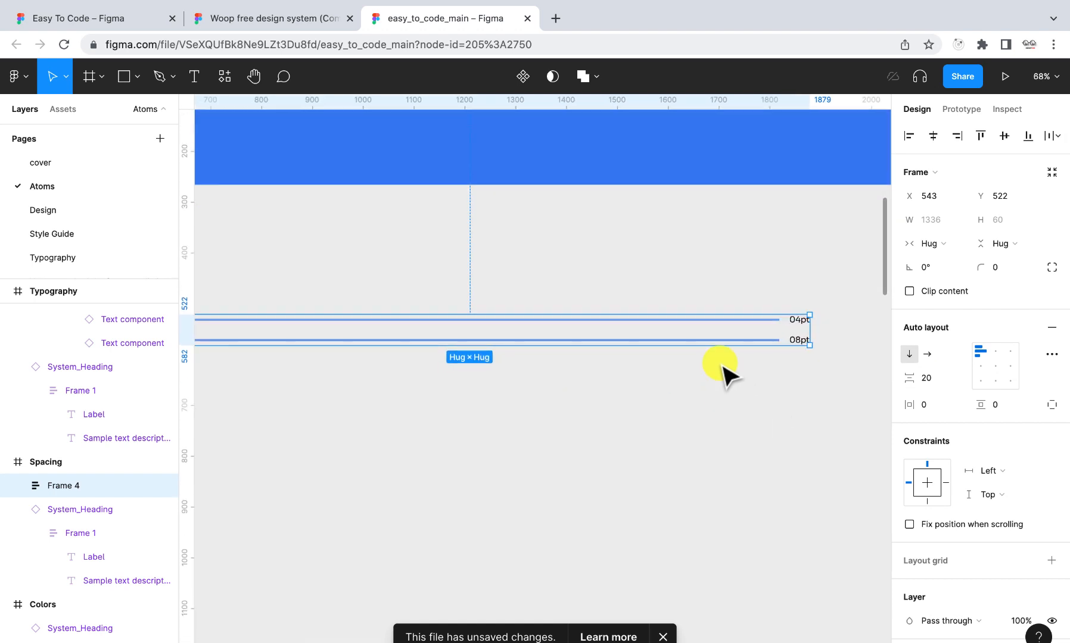
{"action": "double_click", "coordinate": [654, 339]}
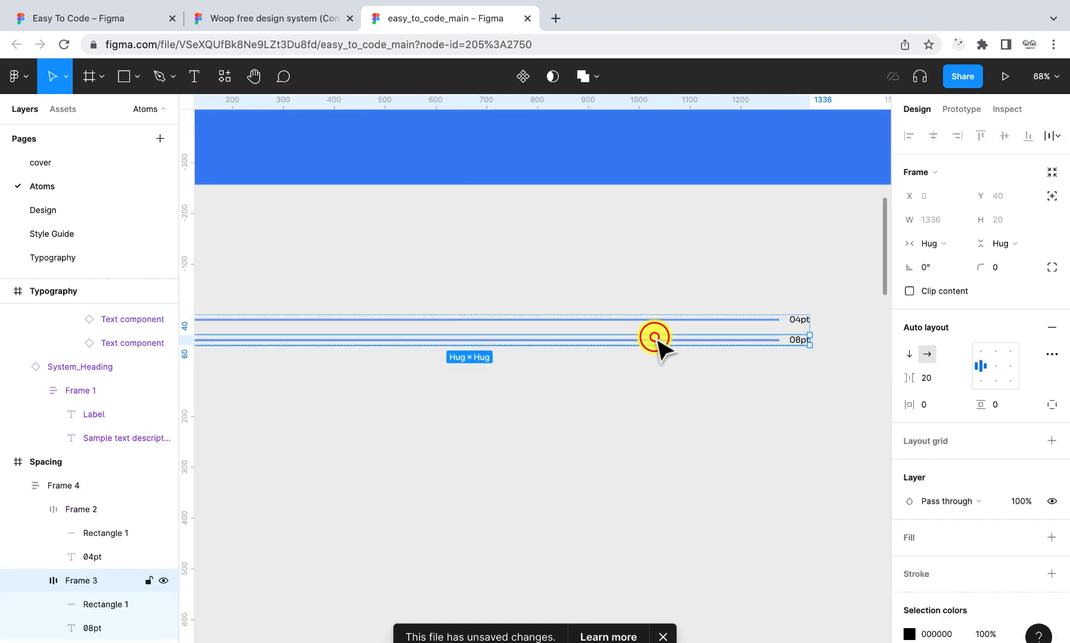
{"action": "double_click", "coordinate": [654, 339]}
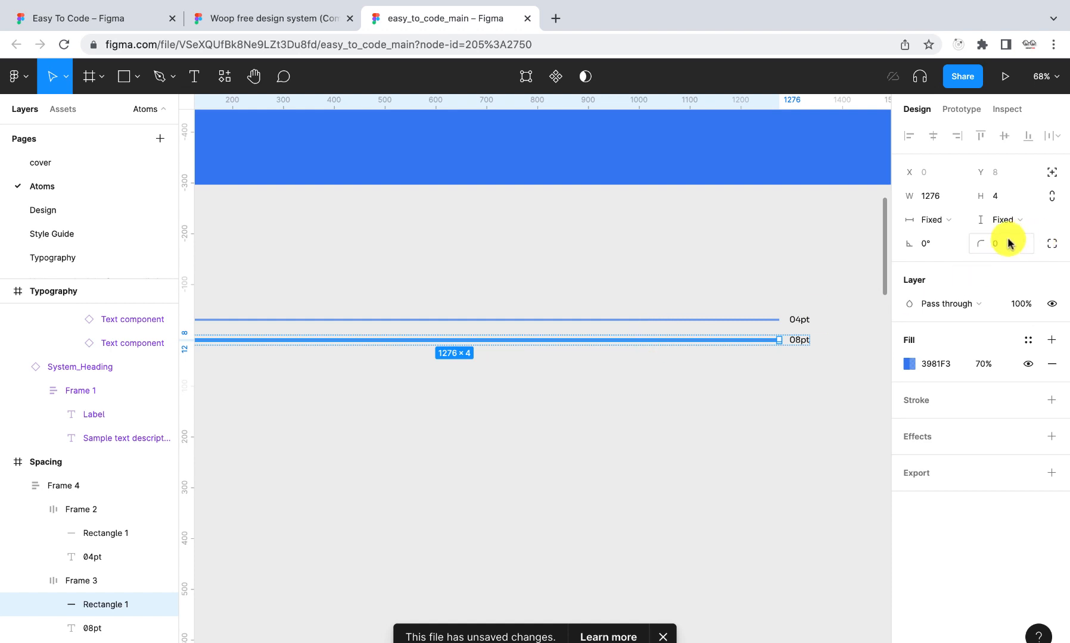
{"action": "left_click", "coordinate": [1001, 204]}
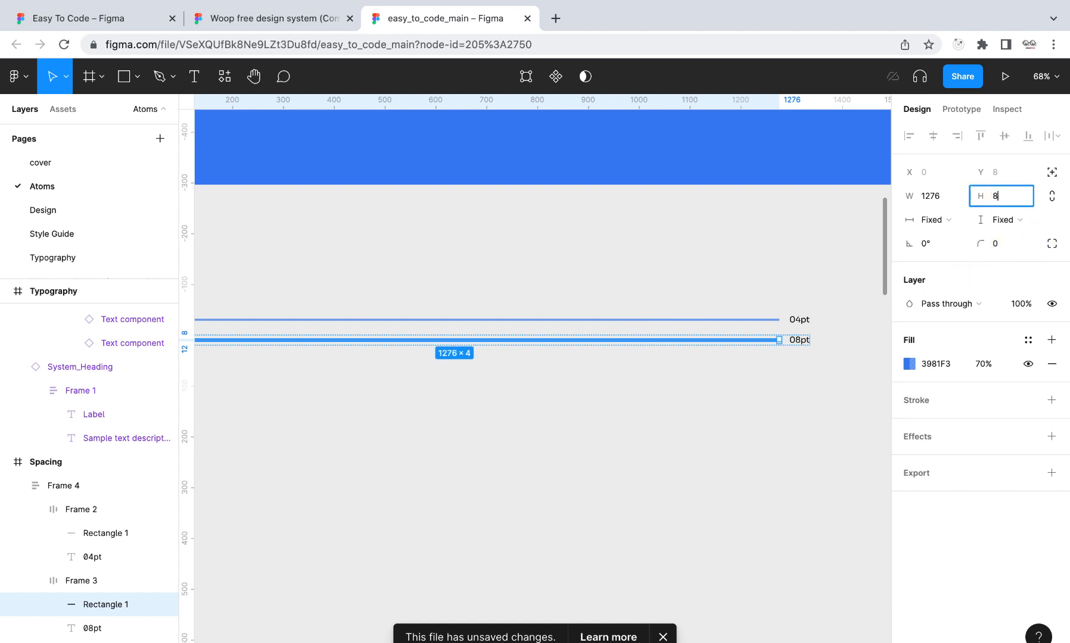
{"action": "key", "text": "Return"}
{"action": "left_click", "coordinate": [825, 415]}
Duplicate the 08pt row five times inside the vertical stack
{"action": "scroll", "coordinate": [824, 414], "scroll_direction": "down", "scroll_amount": 5}
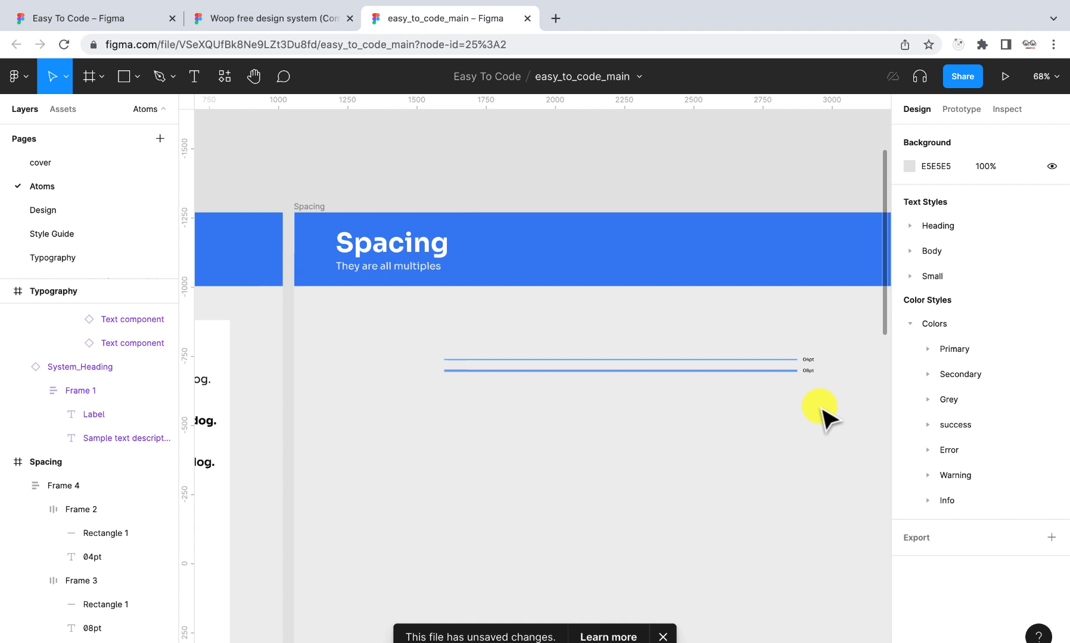
{"action": "left_click", "coordinate": [789, 381]}
{"action": "scroll", "coordinate": [785, 379], "scroll_direction": "up", "scroll_amount": 5}
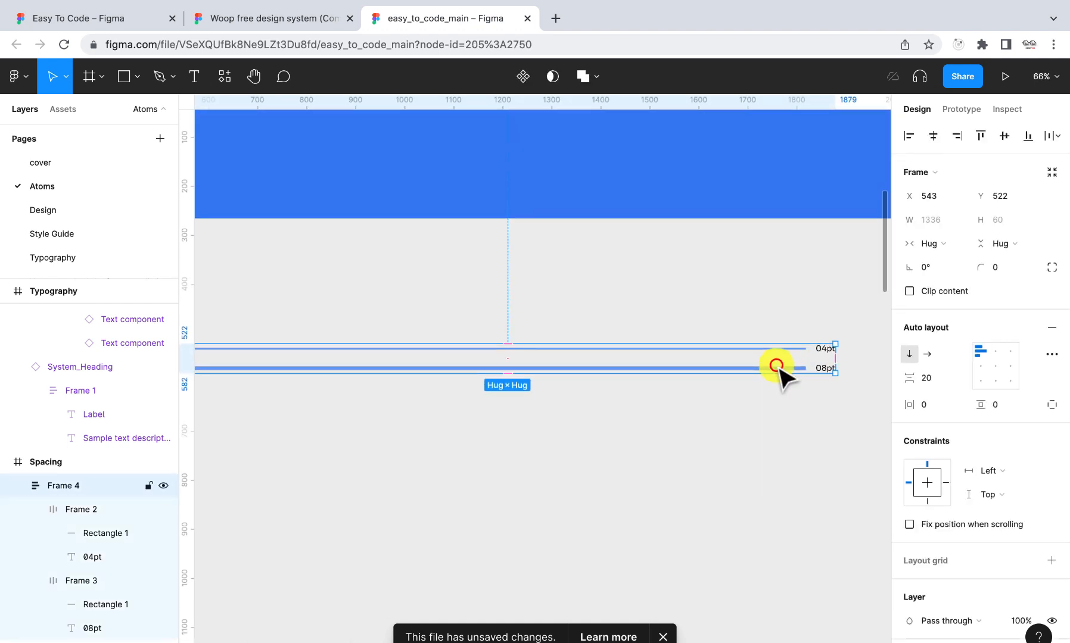
{"action": "double_click", "coordinate": [776, 366]}
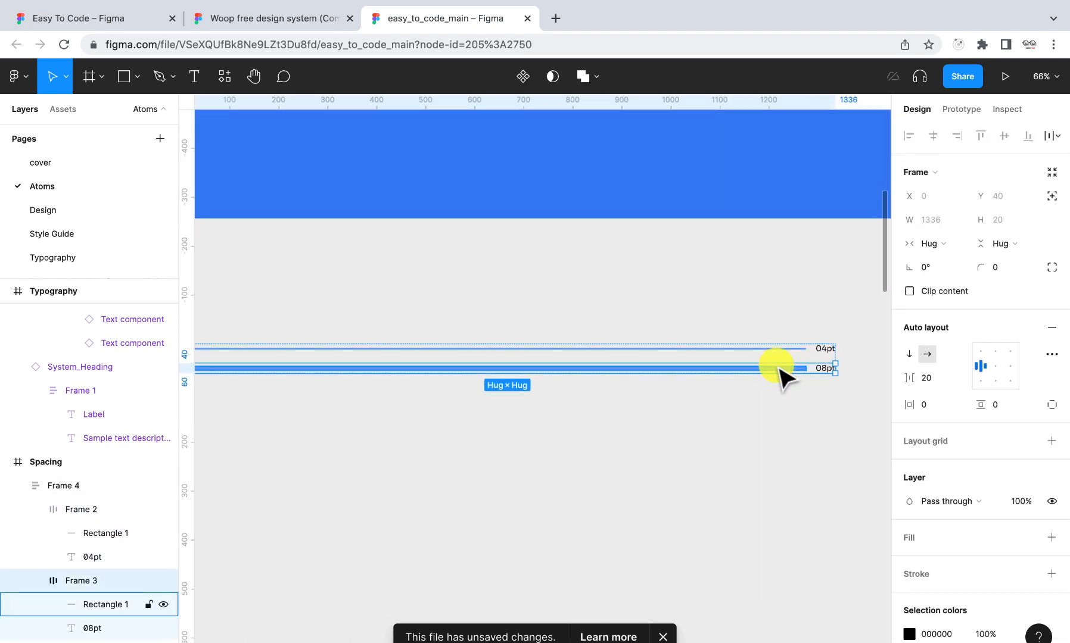
{"action": "key", "text": "super+d"}
{"action": "key", "text": "super+d"}
{"action": "key", "text": "super+d"}
{"action": "key", "text": "super+d"}
{"action": "key", "text": "super+d"}
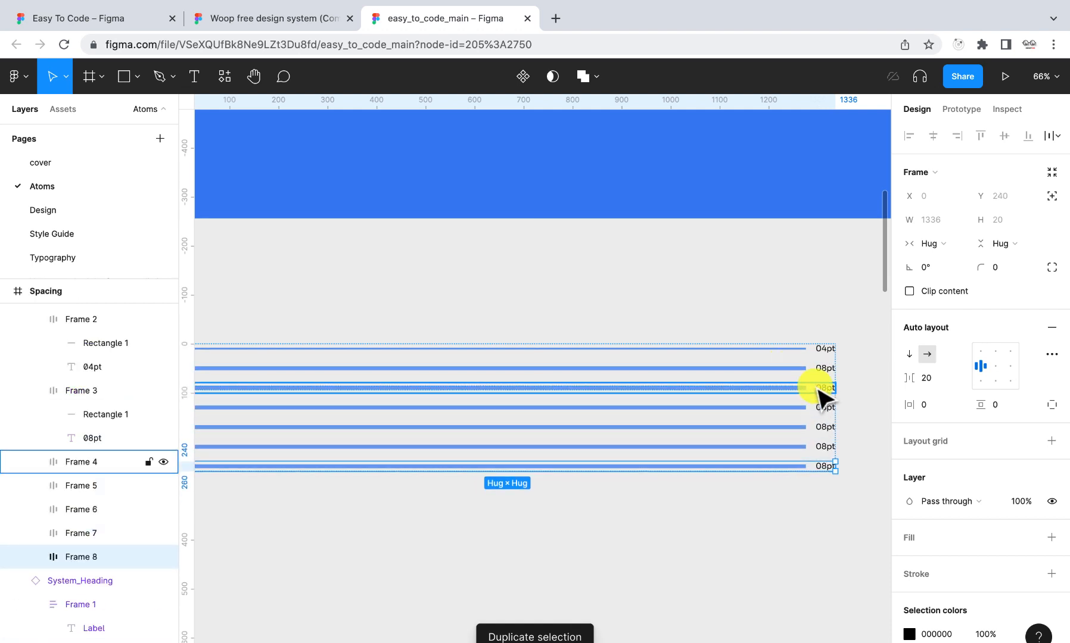
Change the label of the third spacing row to "12pt"
{"action": "left_click", "coordinate": [823, 389]}
{"action": "double_click", "coordinate": [823, 388]}
{"action": "double_click", "coordinate": [820, 387]}
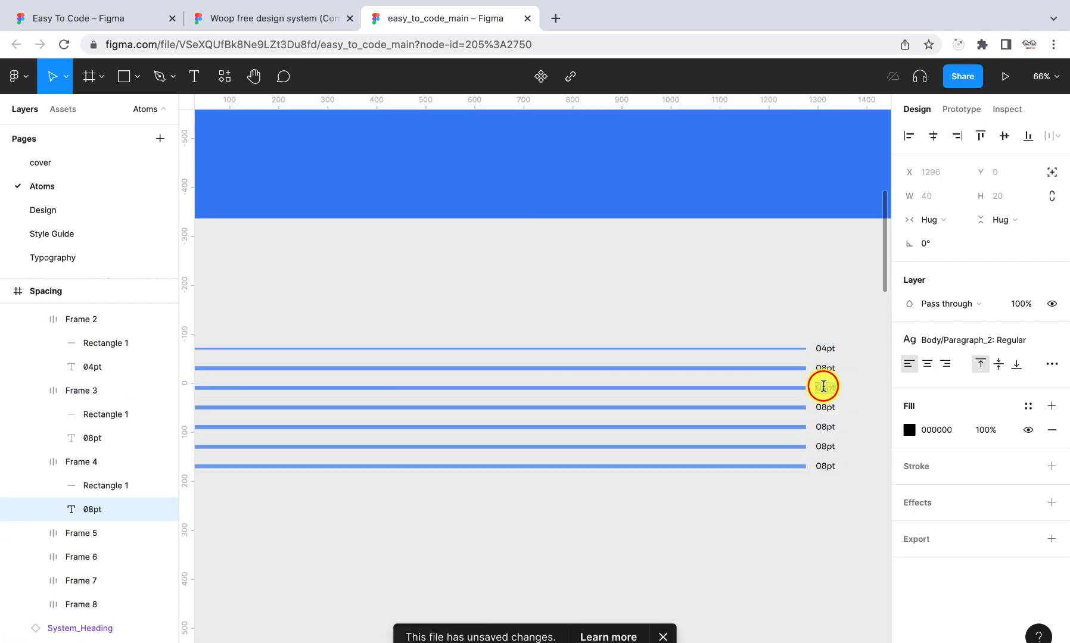
{"action": "type", "text": "1"}
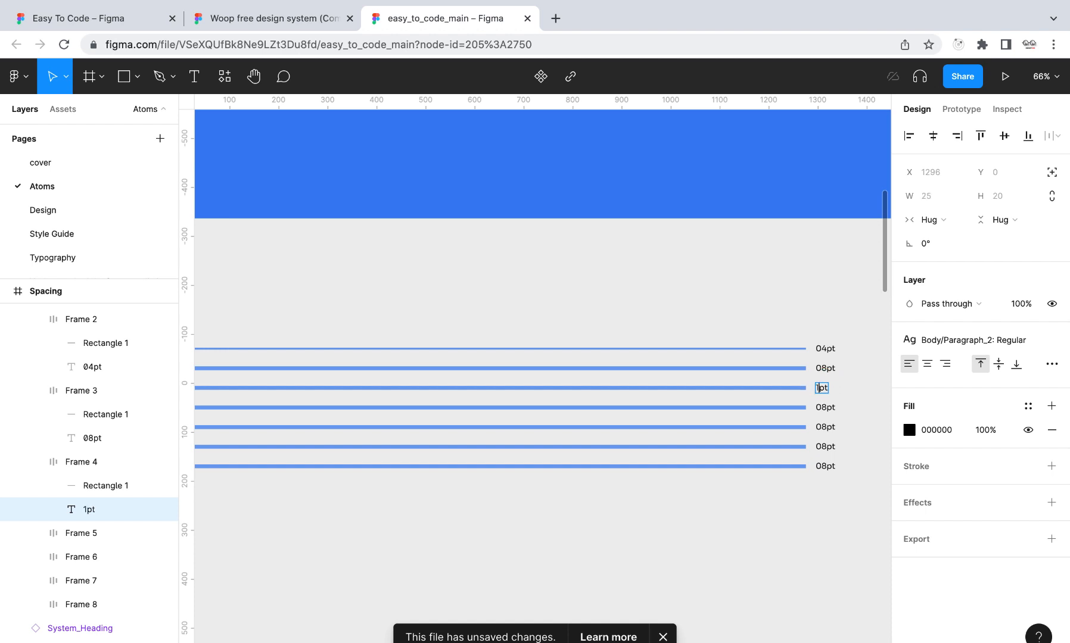
{"action": "type", "text": "2"}
Set the height of the blue bar in the 12pt row to 12
{"action": "left_click", "coordinate": [713, 387]}
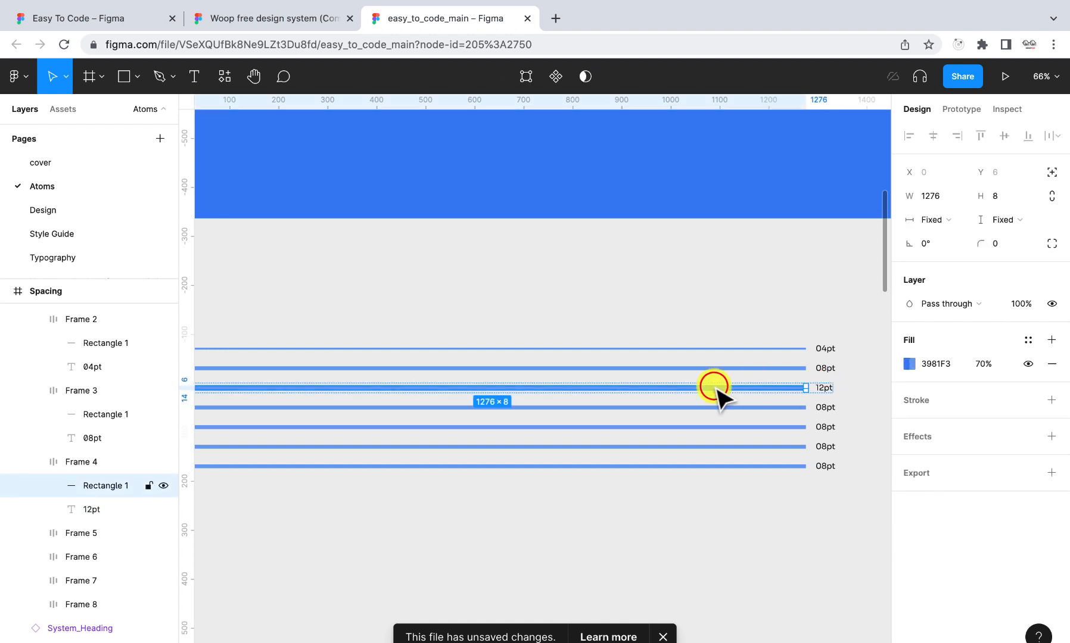
{"action": "left_click", "coordinate": [1013, 193]}
{"action": "type", "text": "1"}
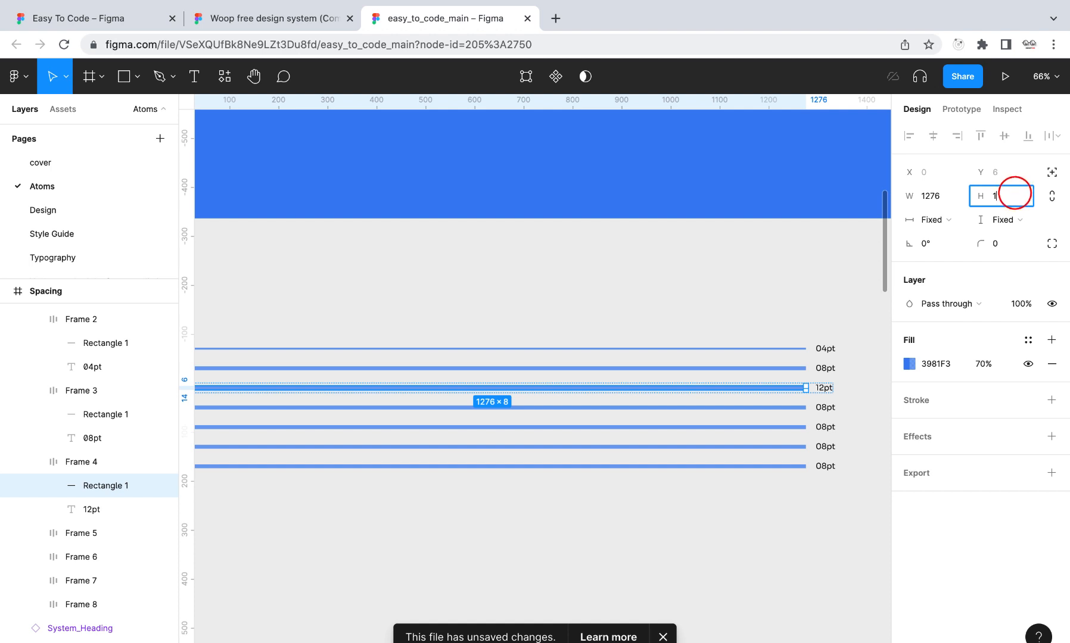
{"action": "type", "text": "2"}
{"action": "key", "text": "Return"}
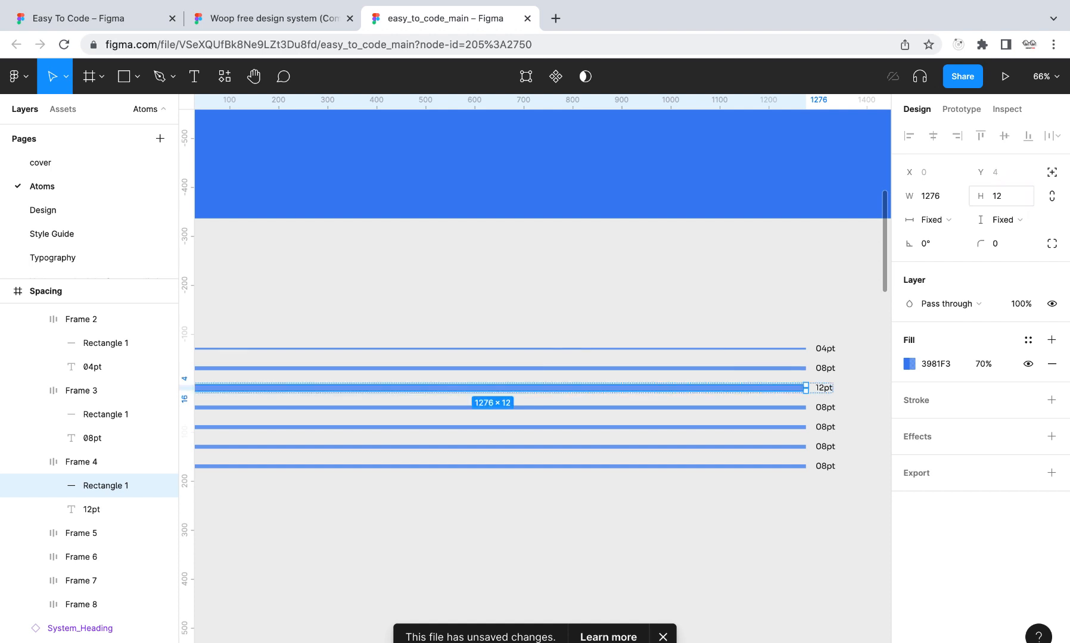
Change the label of the fourth spacing row to "16pt" and set its blue bar's height to 16
{"action": "left_click", "coordinate": [815, 410]}
{"action": "left_click", "coordinate": [820, 411]}
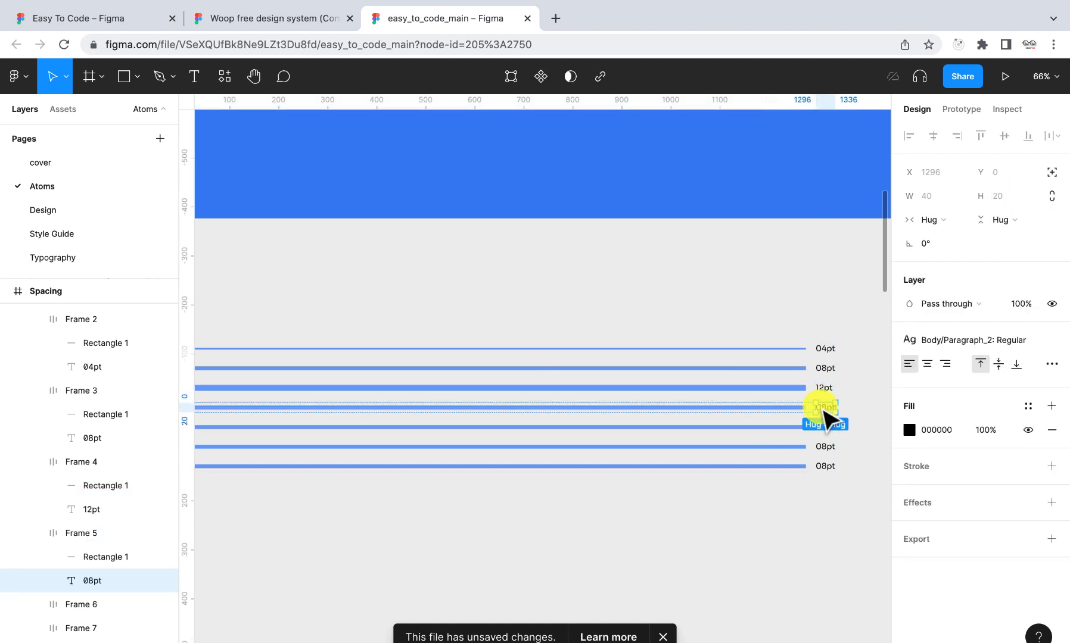
{"action": "double_click", "coordinate": [821, 408]}
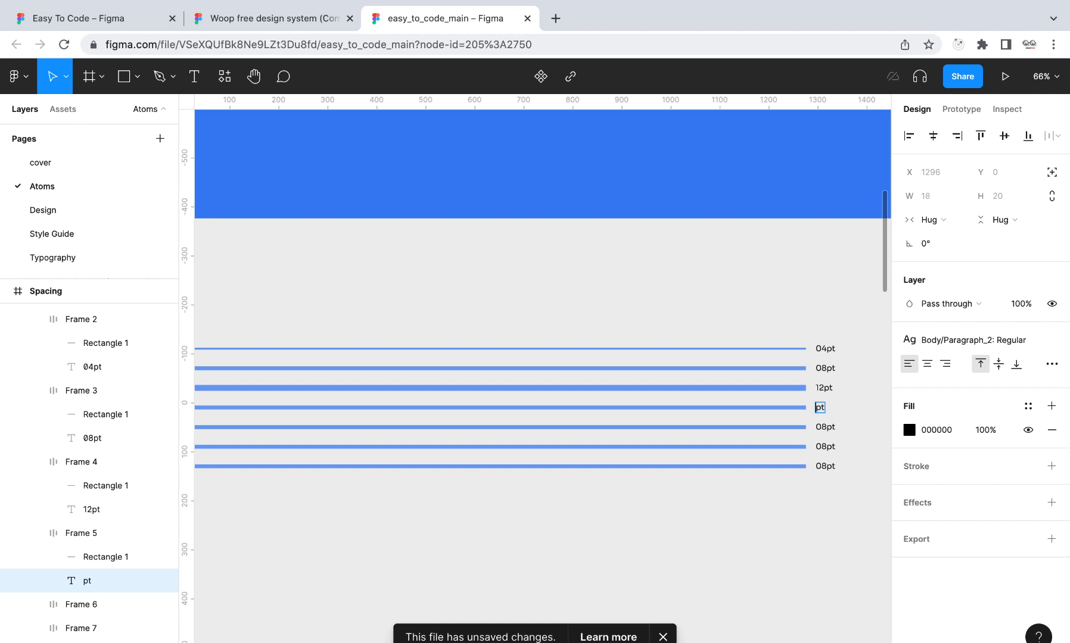
{"action": "left_click", "coordinate": [753, 407]}
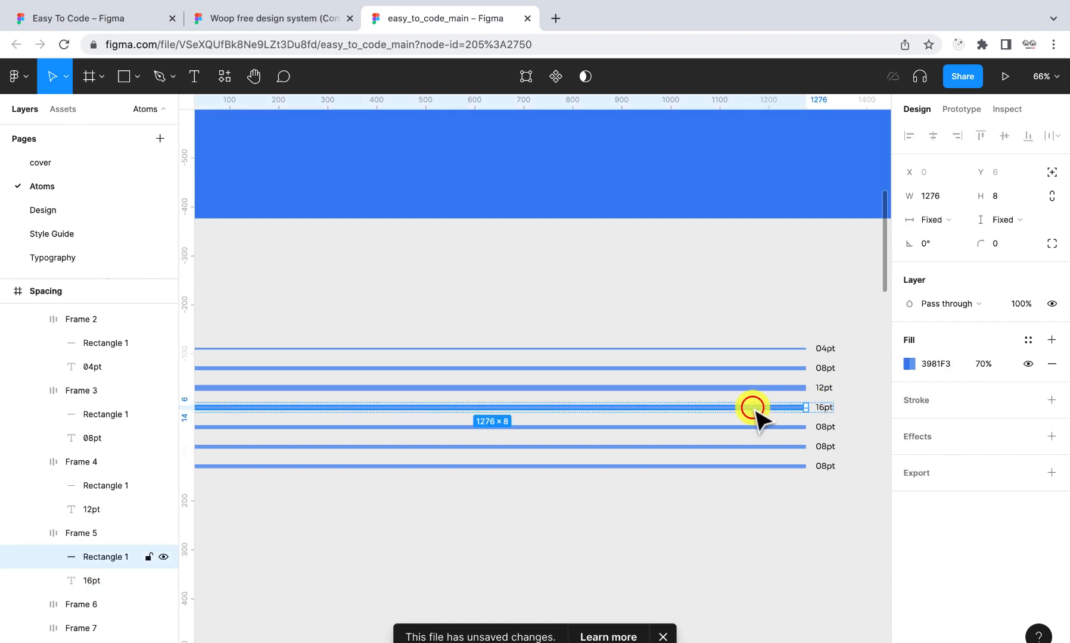
{"action": "left_click", "coordinate": [1007, 200]}
{"action": "type", "text": "16"}
{"action": "key", "text": "Return"}
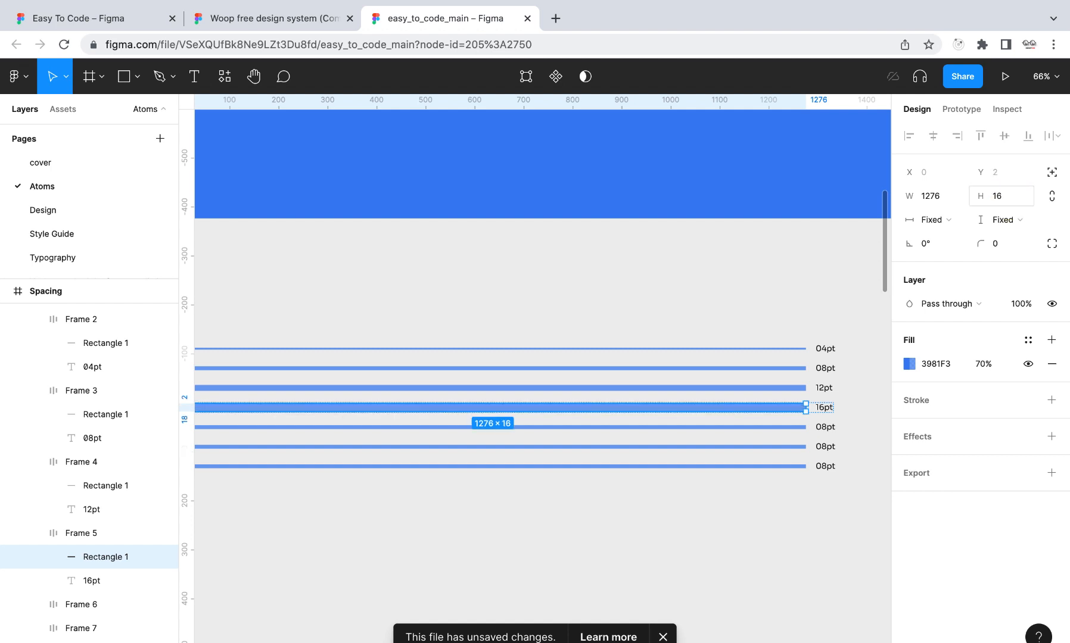
Change the label of the fifth spacing row to "20pt" and set its blue bar's height to 20
{"action": "left_click", "coordinate": [822, 426]}
{"action": "double_click", "coordinate": [820, 427]}
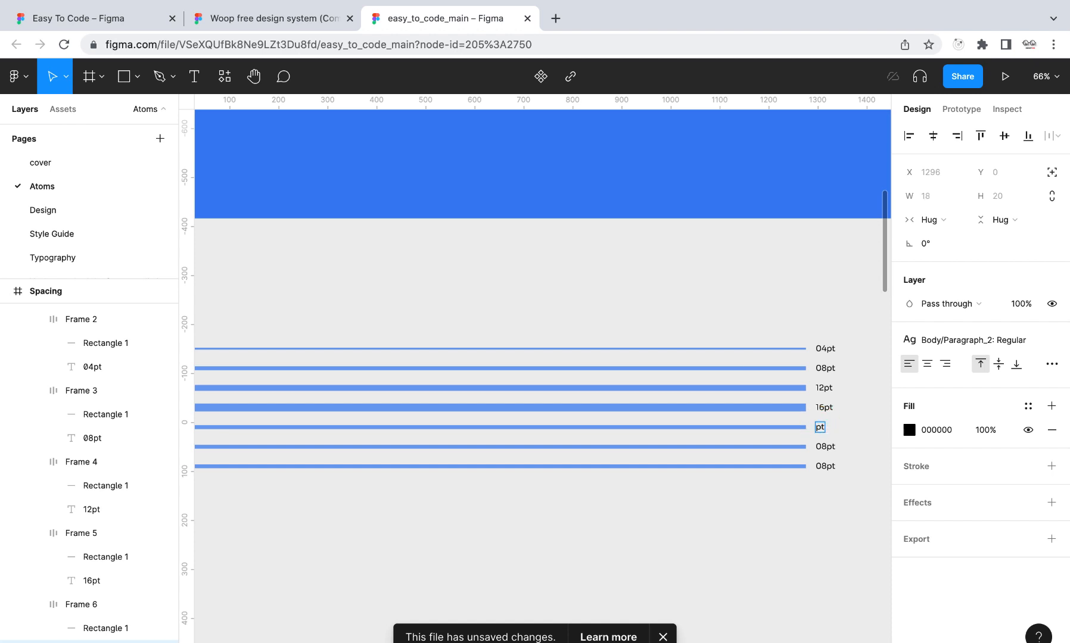
{"action": "type", "text": "20"}
{"action": "left_click", "coordinate": [736, 424]}
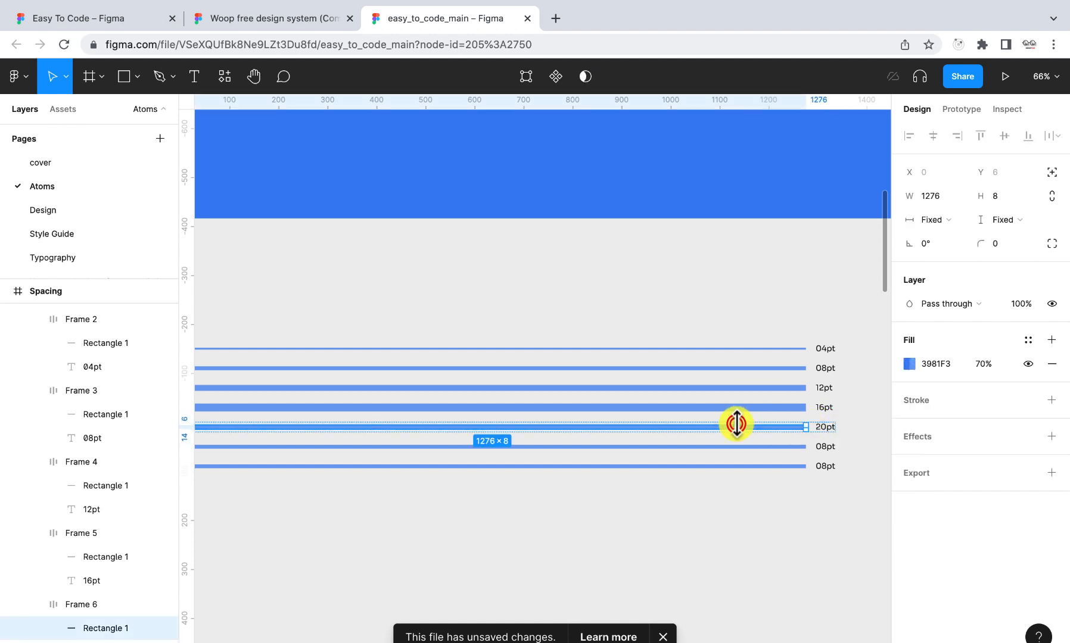
{"action": "left_click", "coordinate": [1003, 202]}
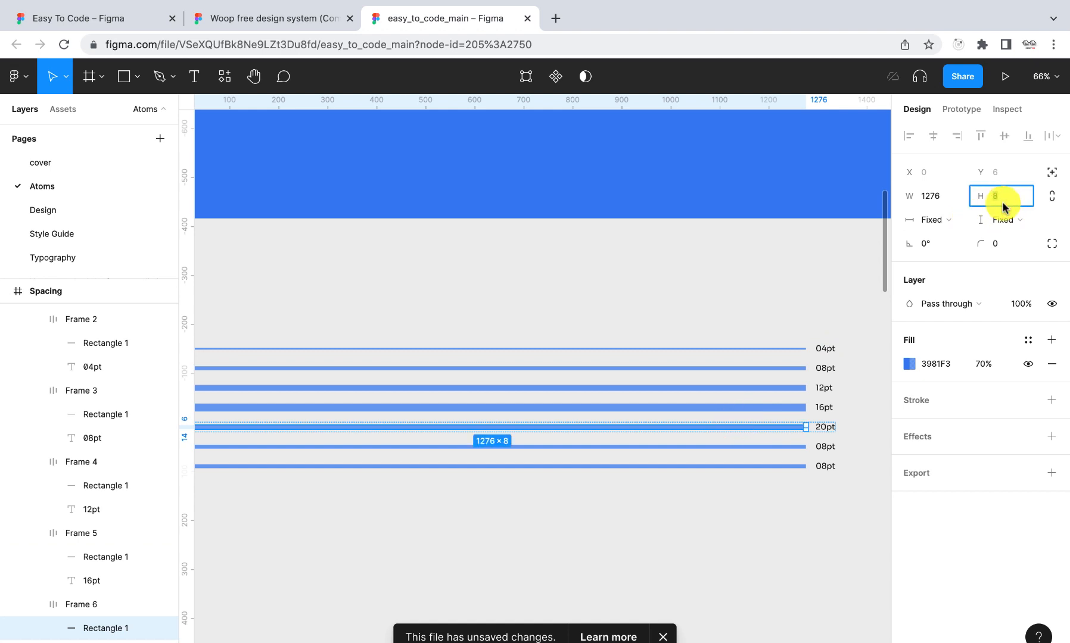
{"action": "type", "text": "20"}
{"action": "key", "text": "Return"}
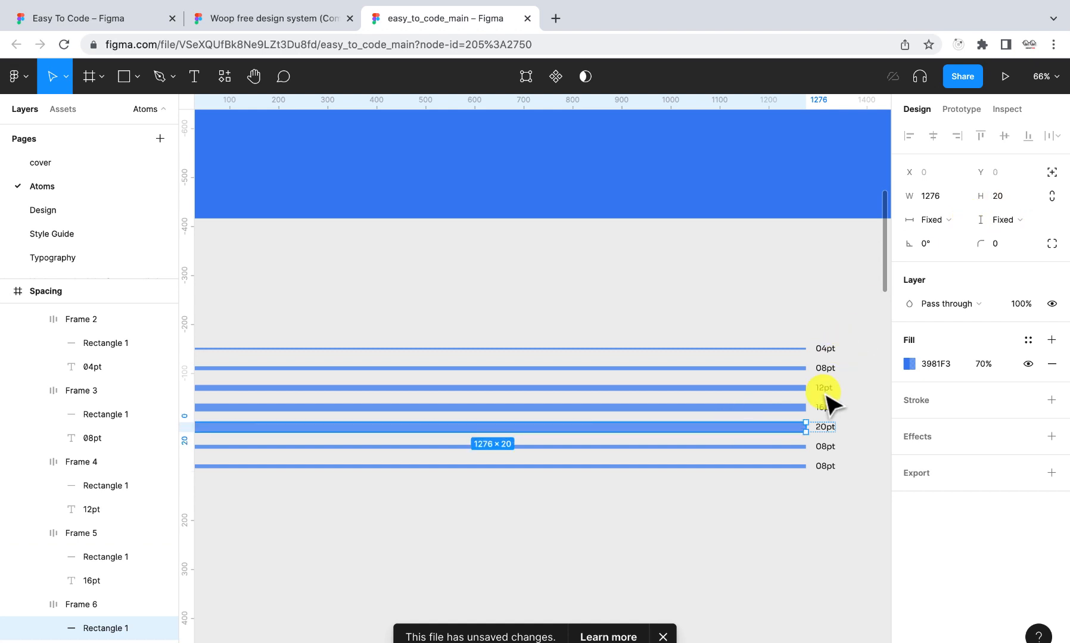
Change the label of the sixth spacing row to "24pt" and set its blue bar's height to 24
{"action": "left_click", "coordinate": [825, 447]}
{"action": "double_click", "coordinate": [822, 447]}
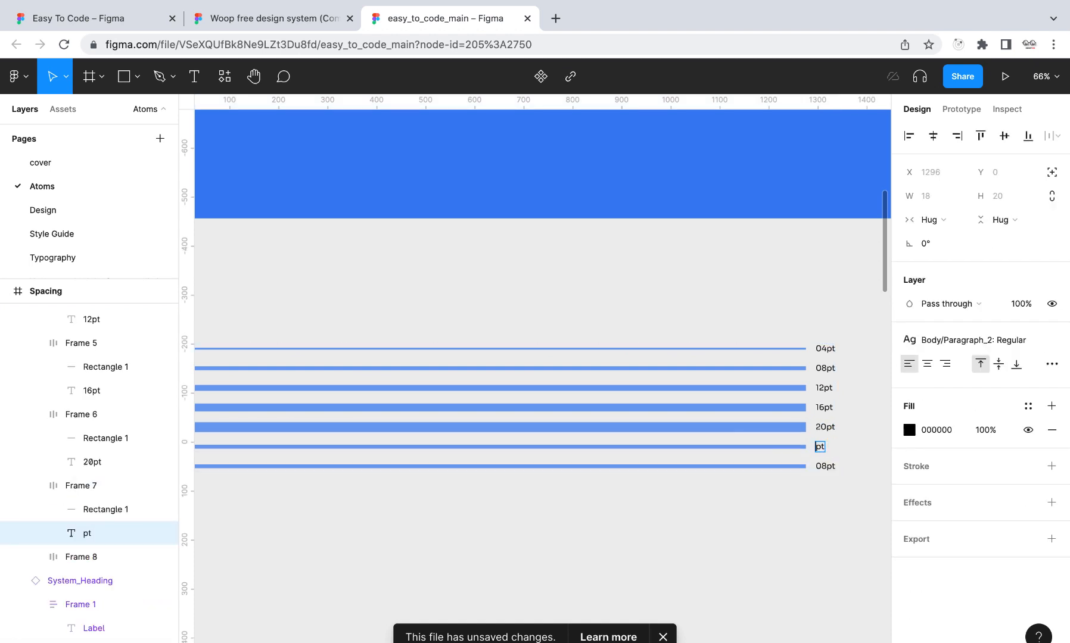
{"action": "left_click", "coordinate": [776, 447]}
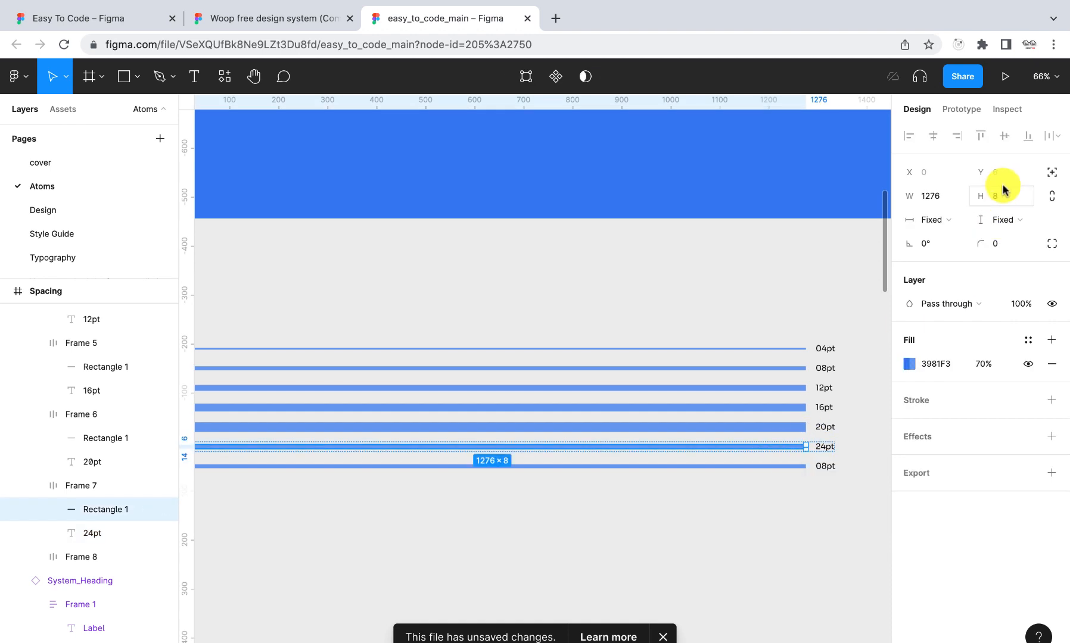
{"action": "type", "text": "24"}
{"action": "key", "text": "Return"}
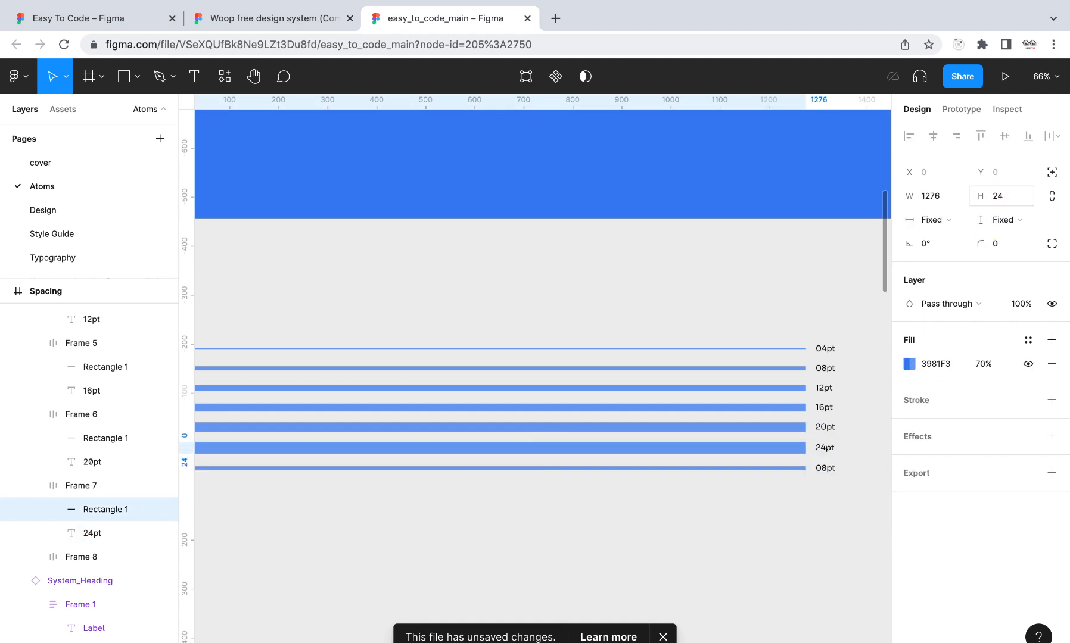
Change the label of the seventh spacing row to "32pt" and set its blue bar's height to 32
{"action": "left_click", "coordinate": [824, 469]}
{"action": "double_click", "coordinate": [820, 468]}
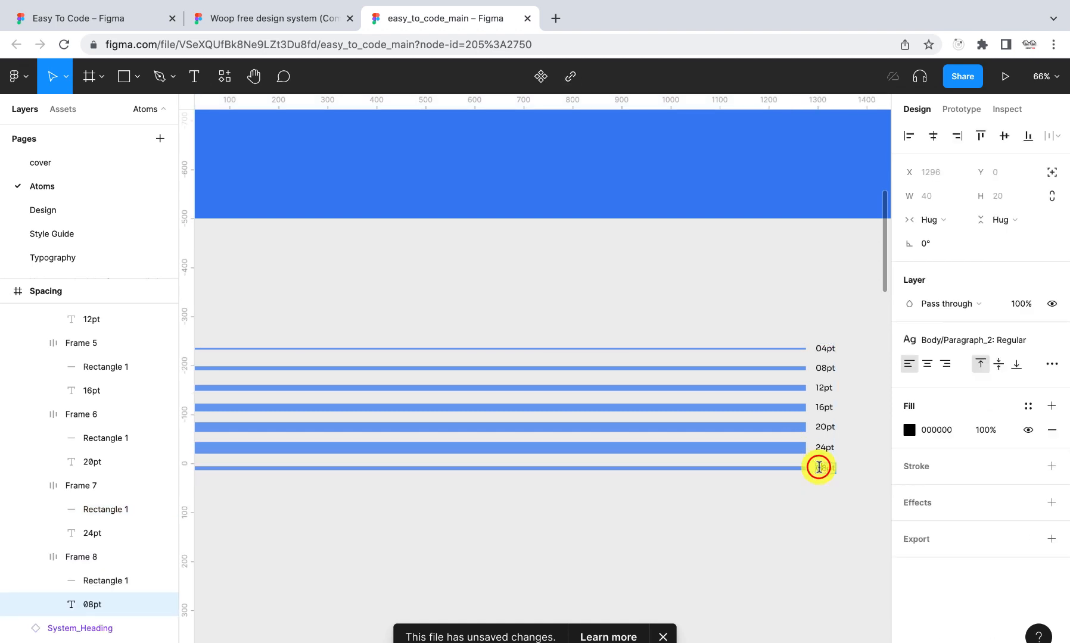
{"action": "left_click", "coordinate": [819, 467]}
{"action": "key", "text": "Right"}
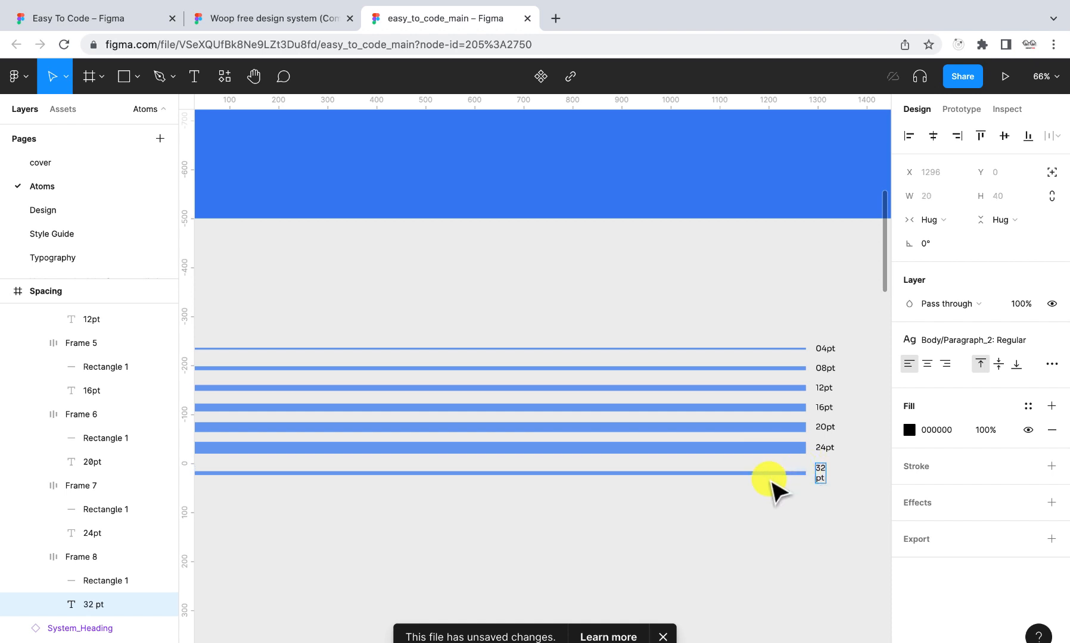
{"action": "key", "text": "BackSpace"}
{"action": "key", "text": "Escape"}
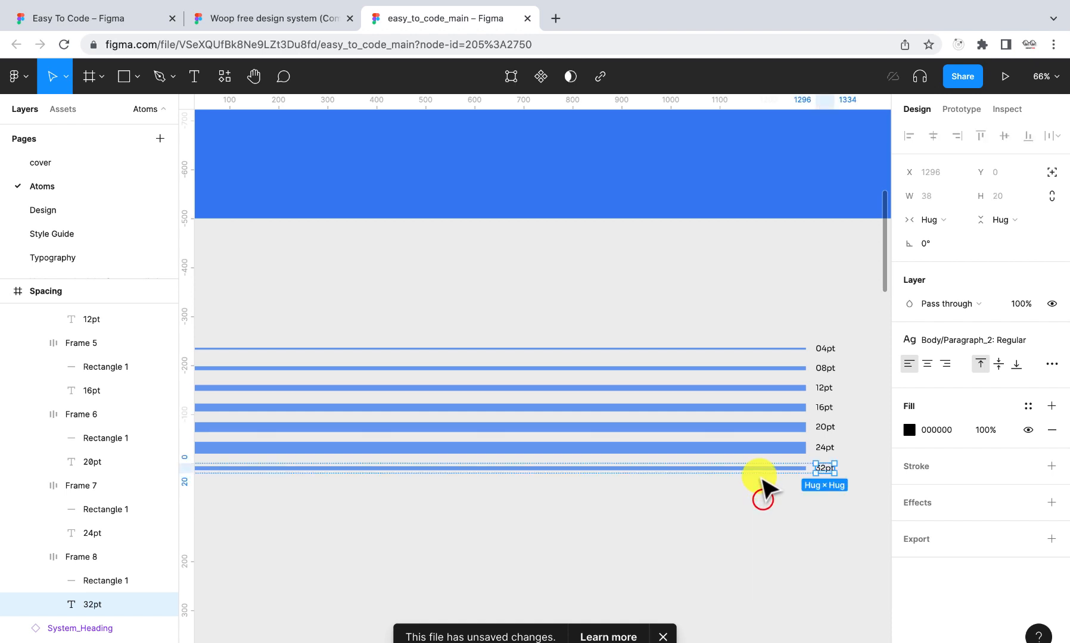
{"action": "left_click", "coordinate": [765, 468]}
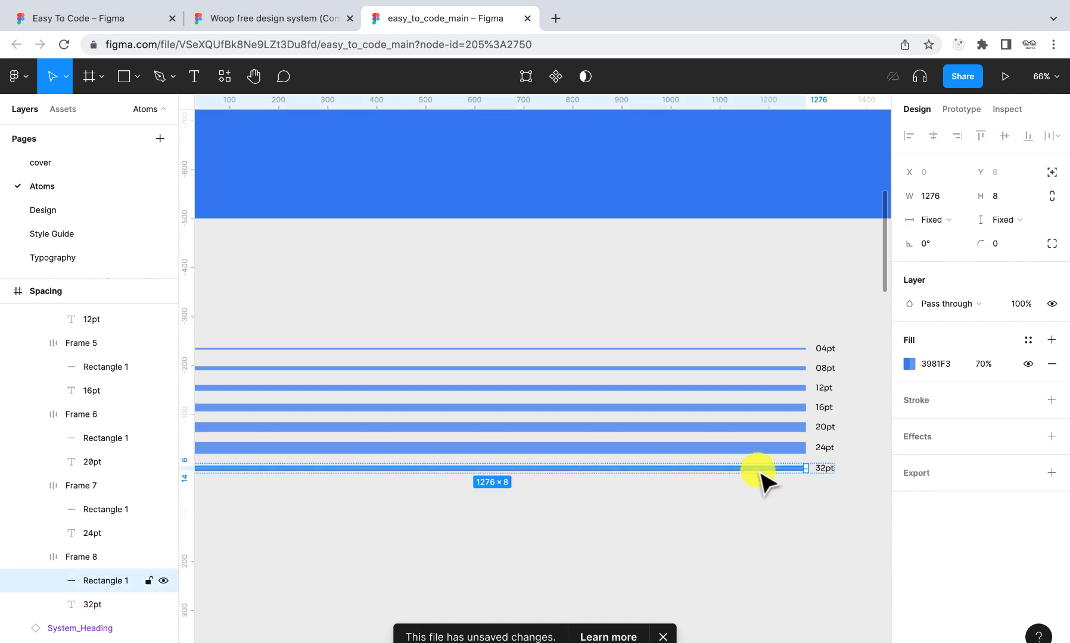
{"action": "left_click", "coordinate": [996, 197]}
{"action": "type", "text": "32"}
{"action": "key", "text": "Return"}
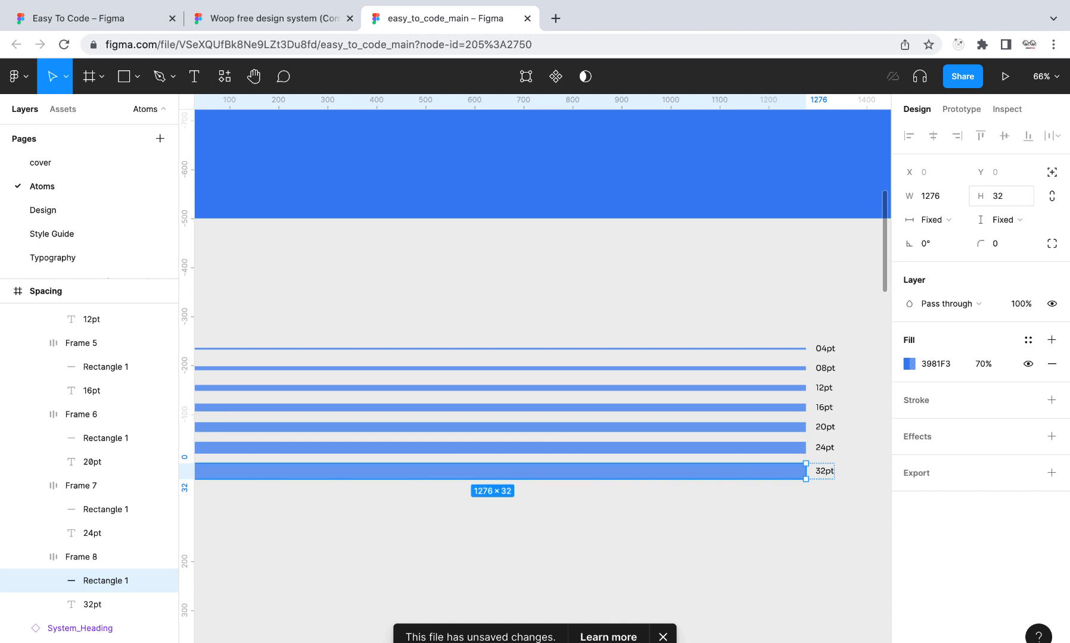
Duplicate the 32pt row three times inside the vertical stack
{"action": "left_click", "coordinate": [788, 458]}
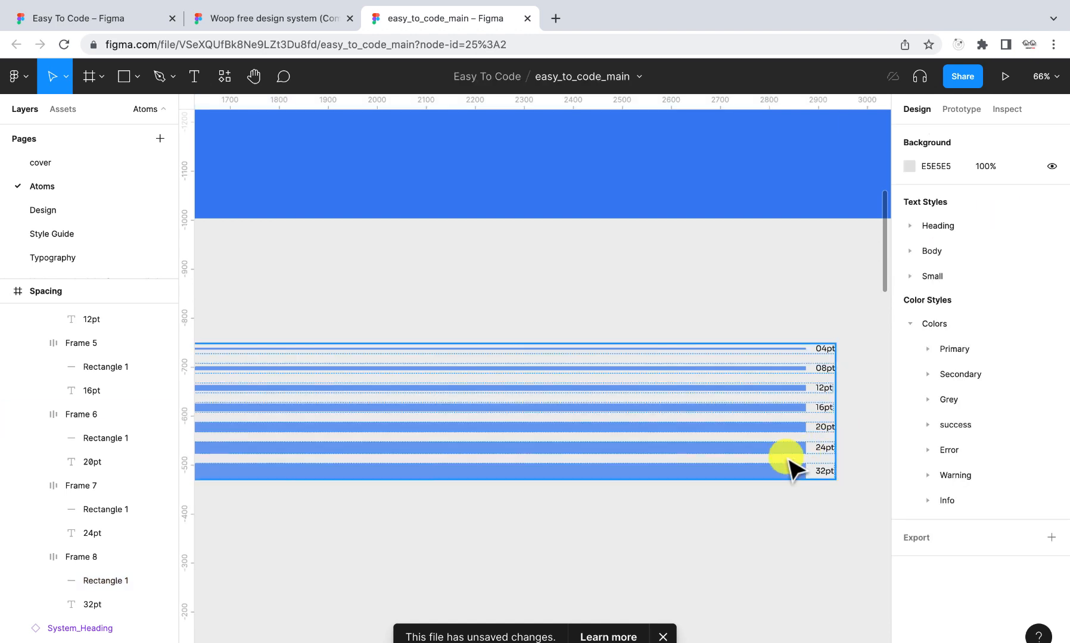
{"action": "left_click", "coordinate": [759, 473]}
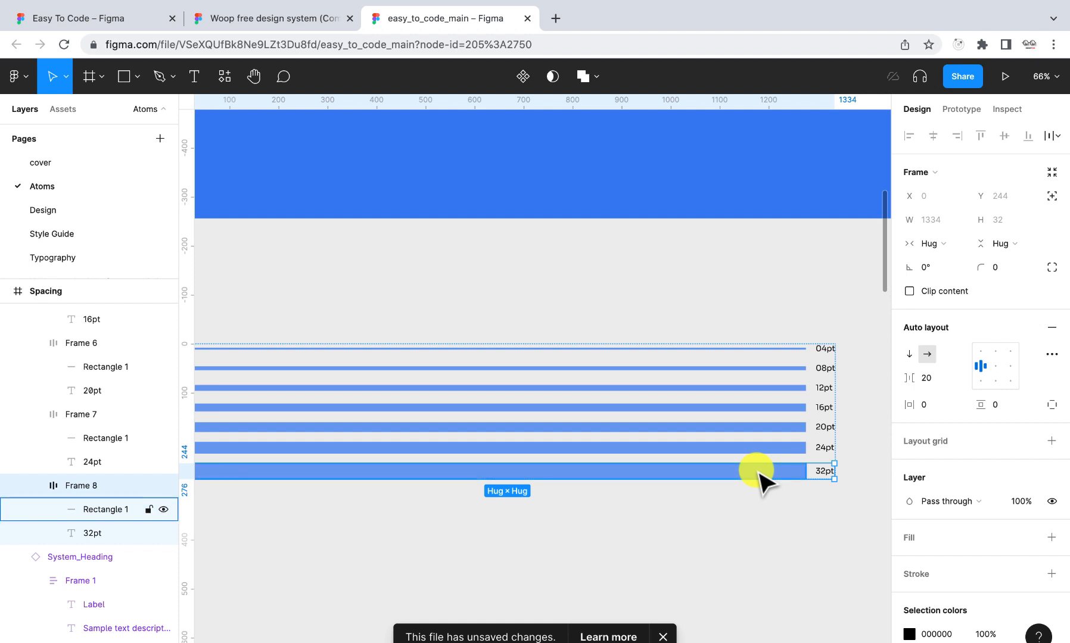
{"action": "key", "text": "ctrl+d"}
{"action": "key", "text": "ctrl+d"}
{"action": "key", "text": "ctrl+d"}
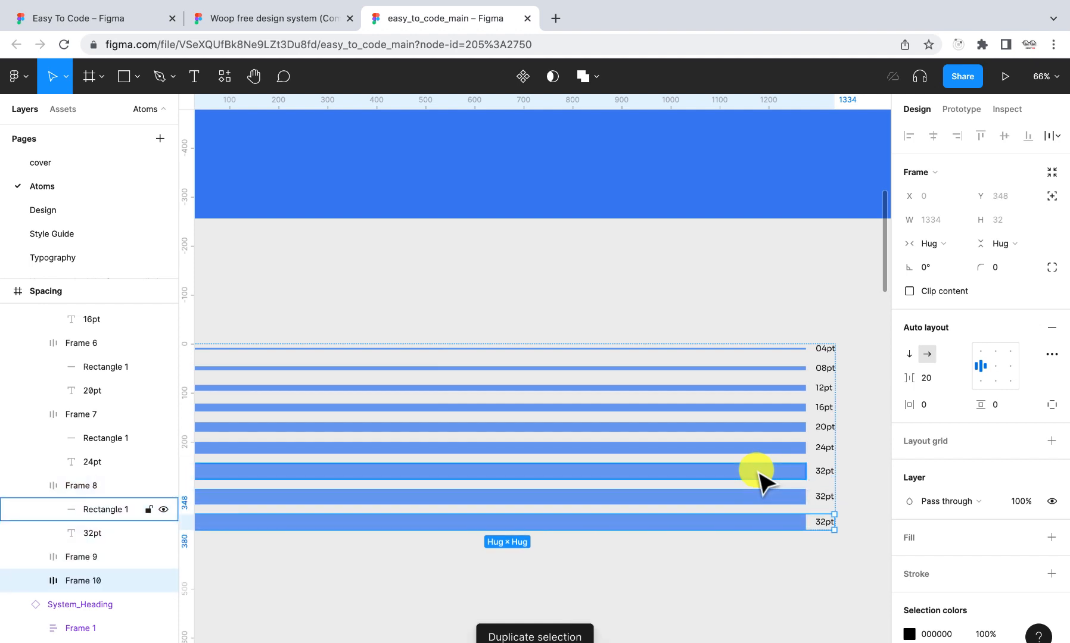
{"action": "scroll", "coordinate": [748, 518], "scroll_direction": "down", "scroll_amount": 1}
{"action": "left_click", "coordinate": [769, 491]}
Change the label of the eighth spacing row to "40pt" and set its blue bar's height to 40
{"action": "left_click", "coordinate": [831, 471]}
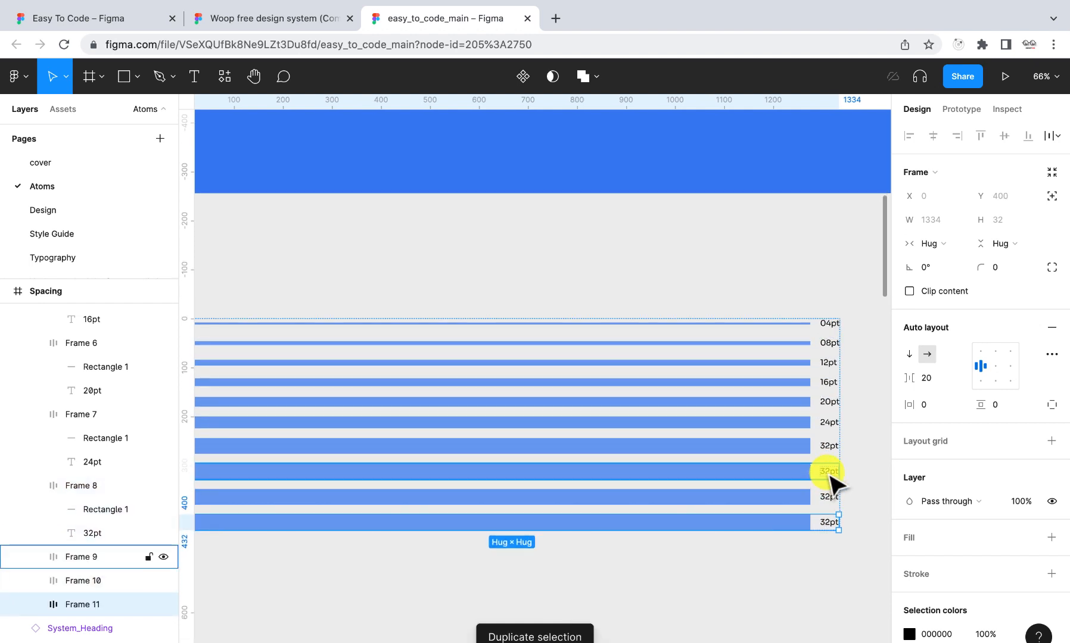
{"action": "left_click", "coordinate": [829, 477]}
{"action": "double_click", "coordinate": [829, 474]}
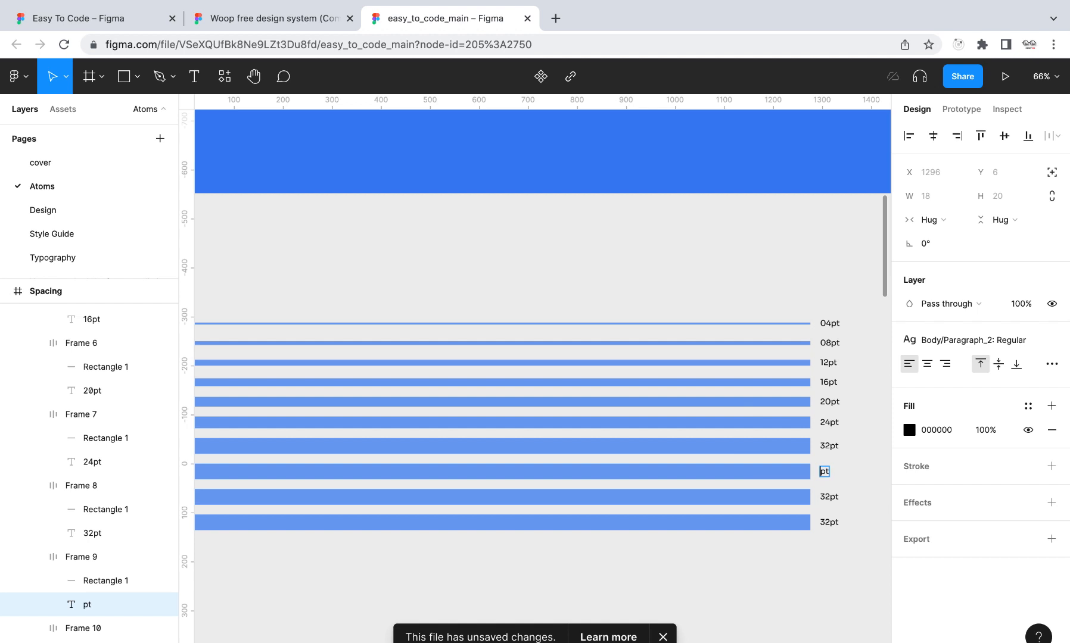
{"action": "type", "text": "40"}
{"action": "left_click", "coordinate": [760, 475]}
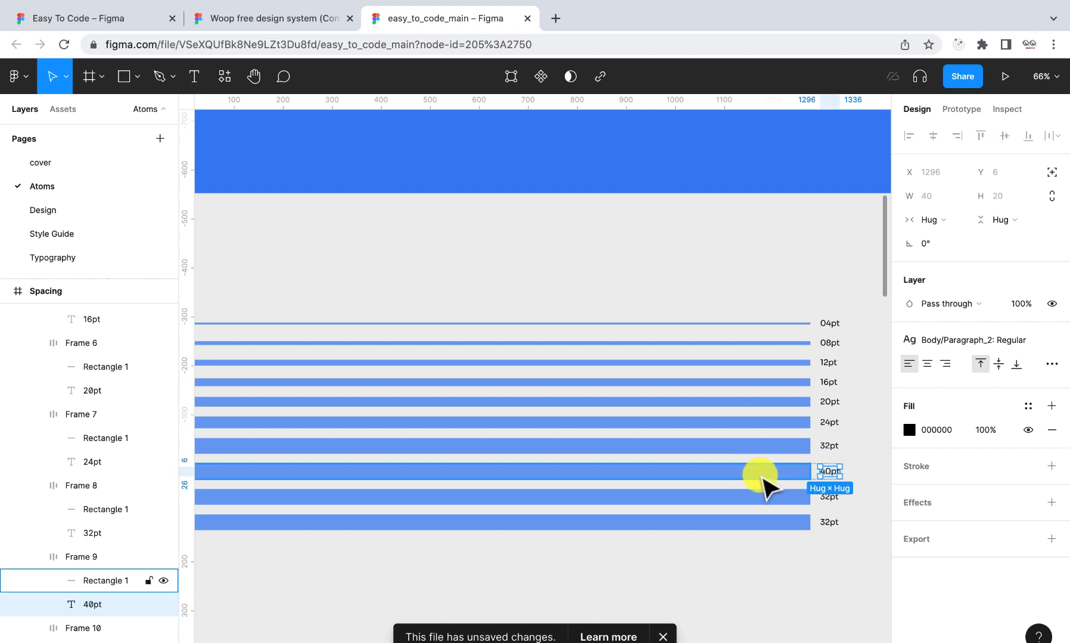
{"action": "left_click", "coordinate": [760, 475]}
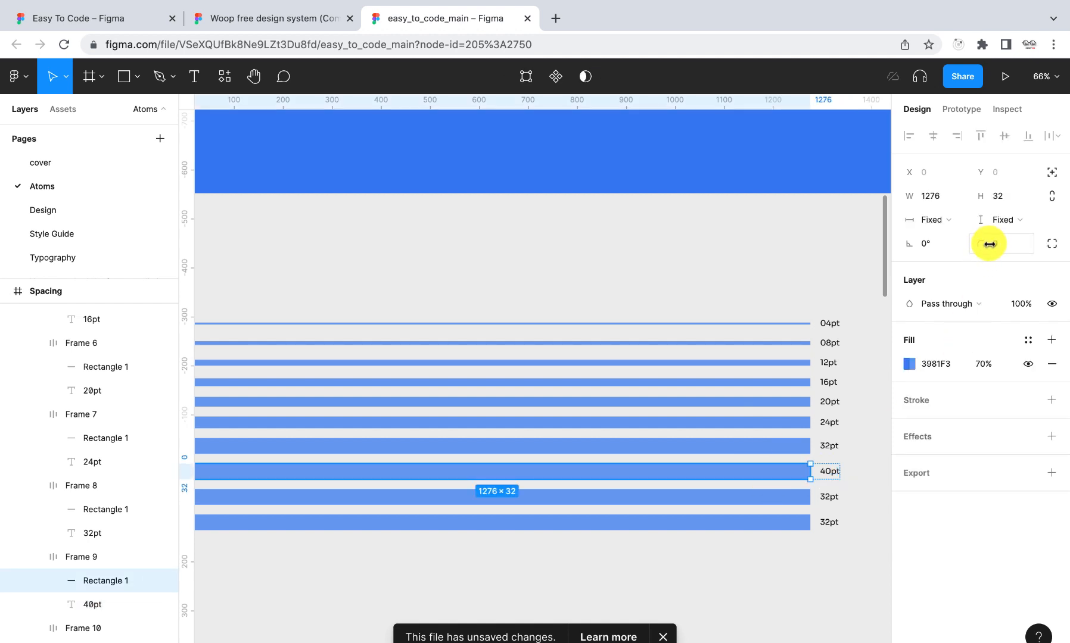
{"action": "left_click", "coordinate": [1005, 197]}
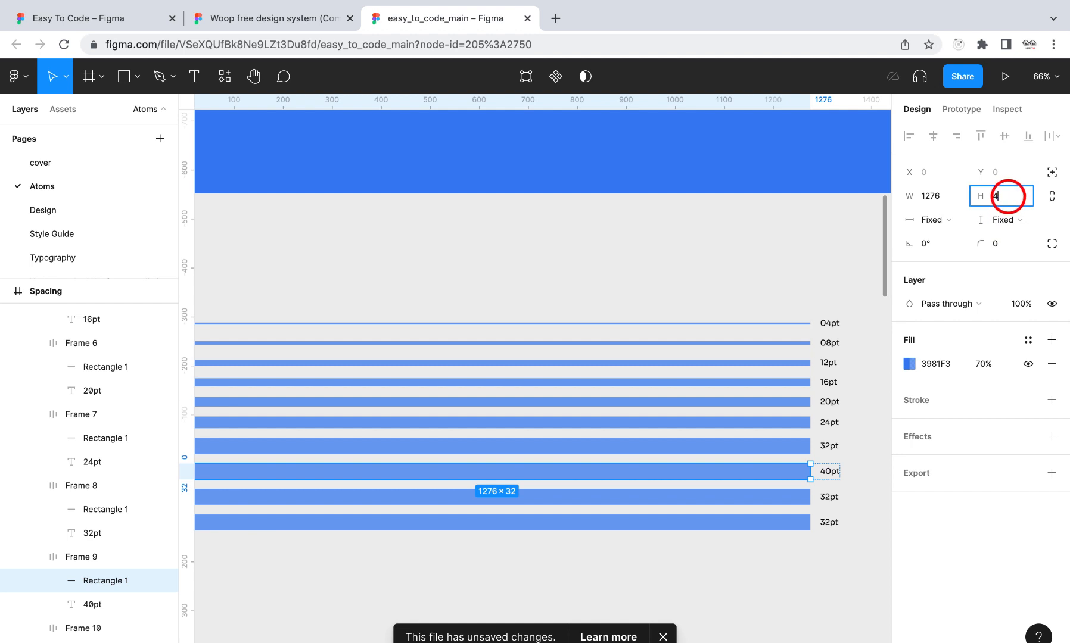
{"action": "type", "text": "40"}
{"action": "key", "text": "Return"}
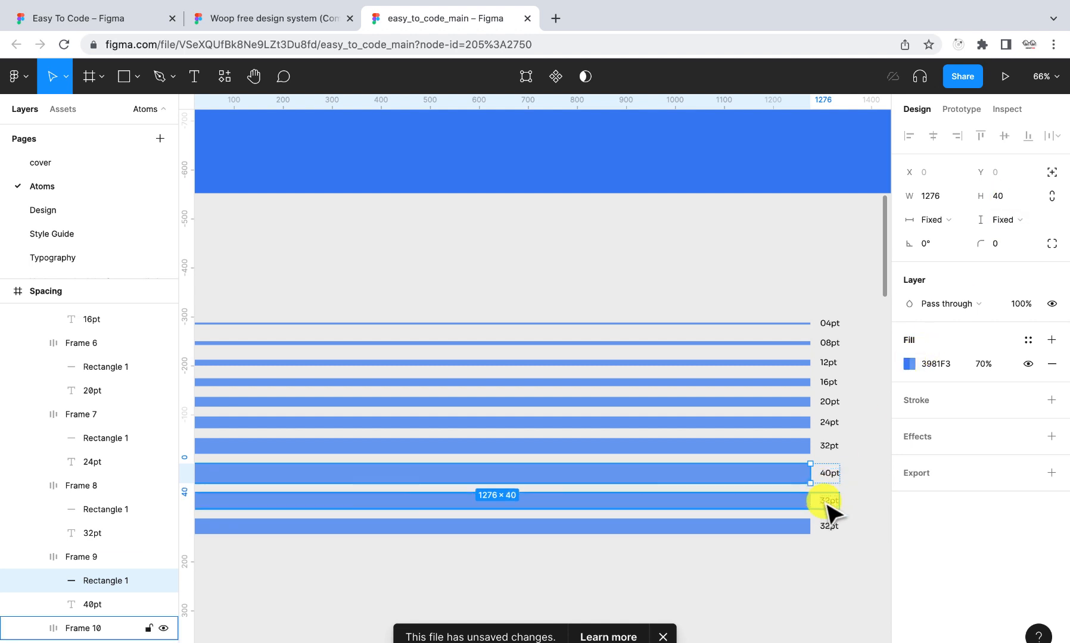
Change the label of the ninth spacing row to "48pt" and set its blue bar's height to 48
{"action": "left_click", "coordinate": [827, 507]}
{"action": "double_click", "coordinate": [826, 507]}
{"action": "double_click", "coordinate": [825, 502]}
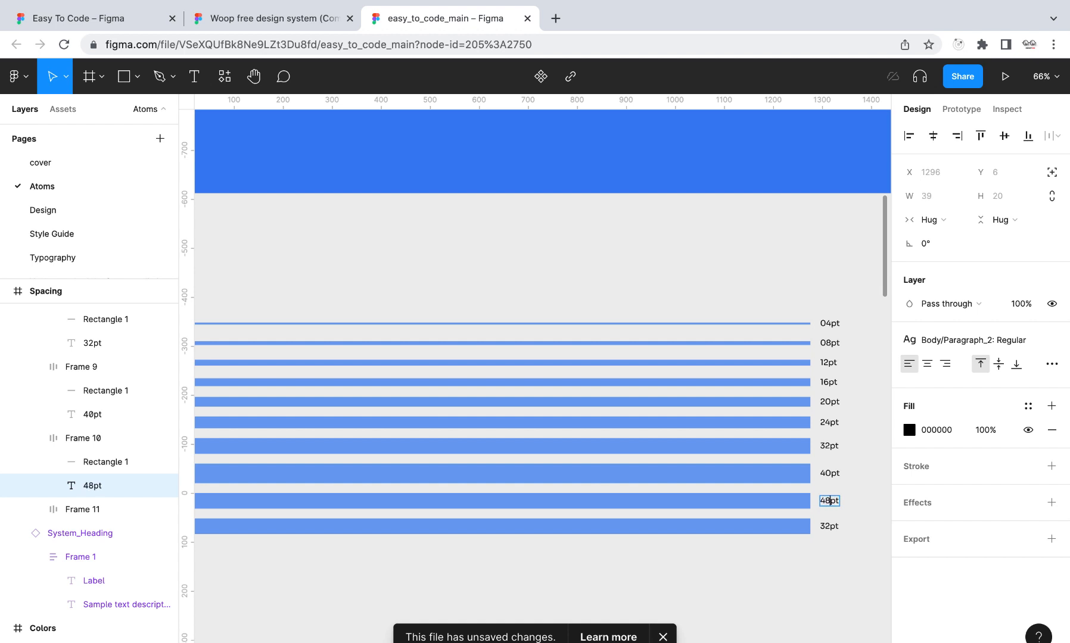
{"action": "key", "text": "Escape"}
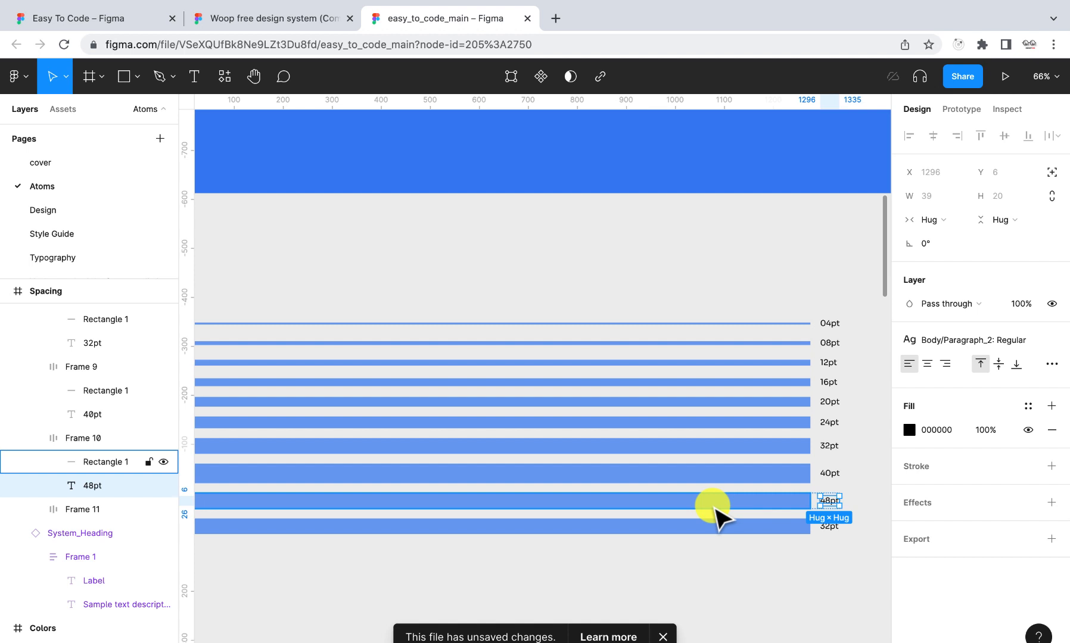
{"action": "left_click", "coordinate": [714, 506]}
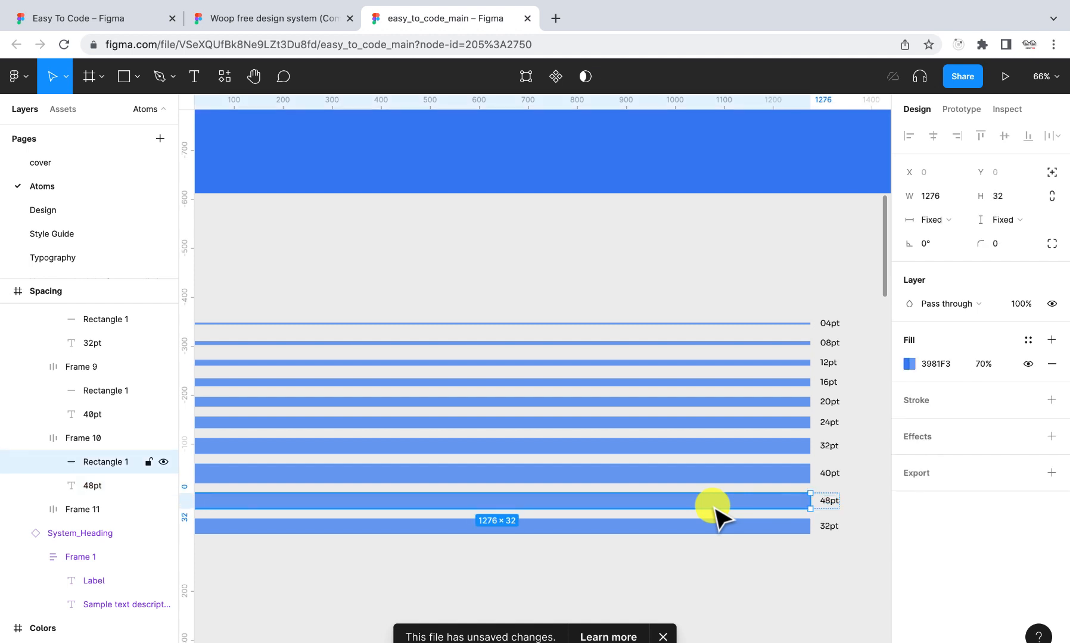
{"action": "left_click", "coordinate": [1001, 203]}
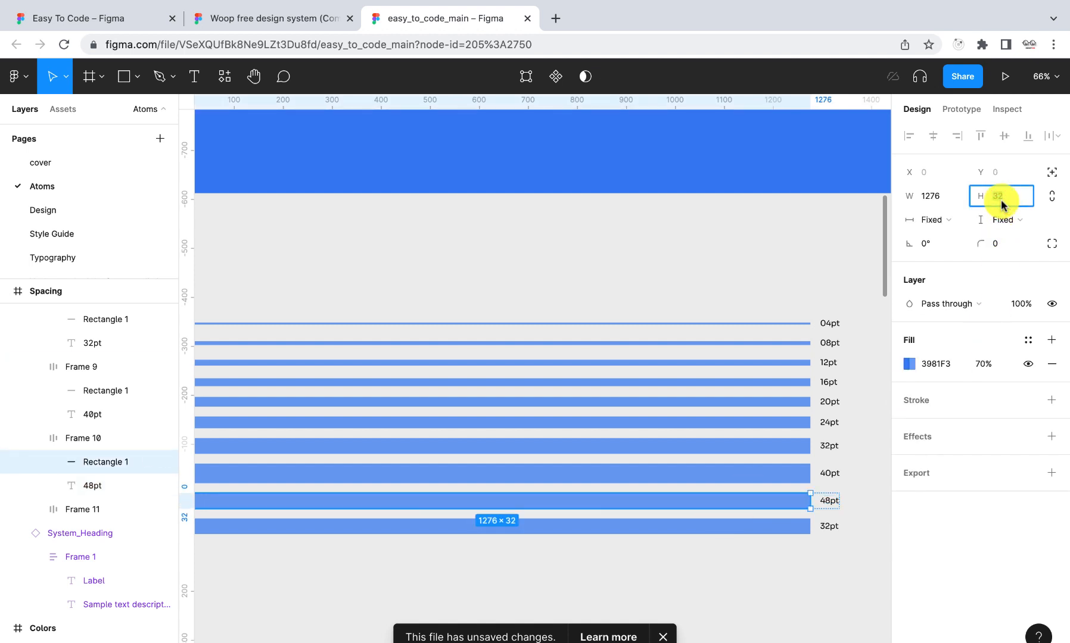
{"action": "type", "text": "48"}
{"action": "key", "text": "Return"}
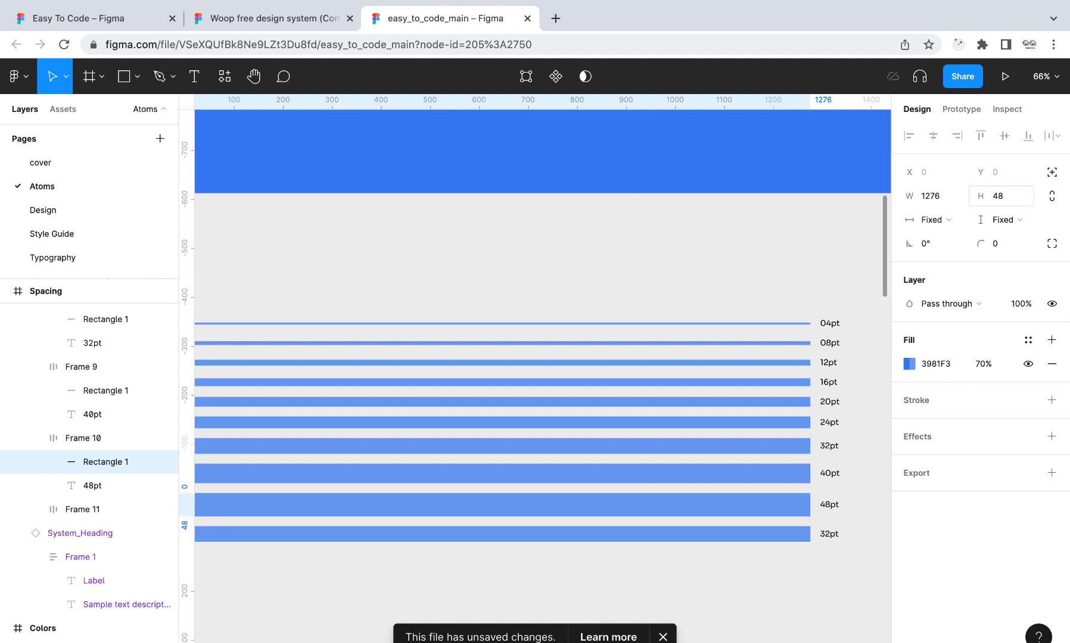
Change the label of the tenth spacing row to "56pt" and set its blue bar's height to 56
{"action": "left_click", "coordinate": [827, 536]}
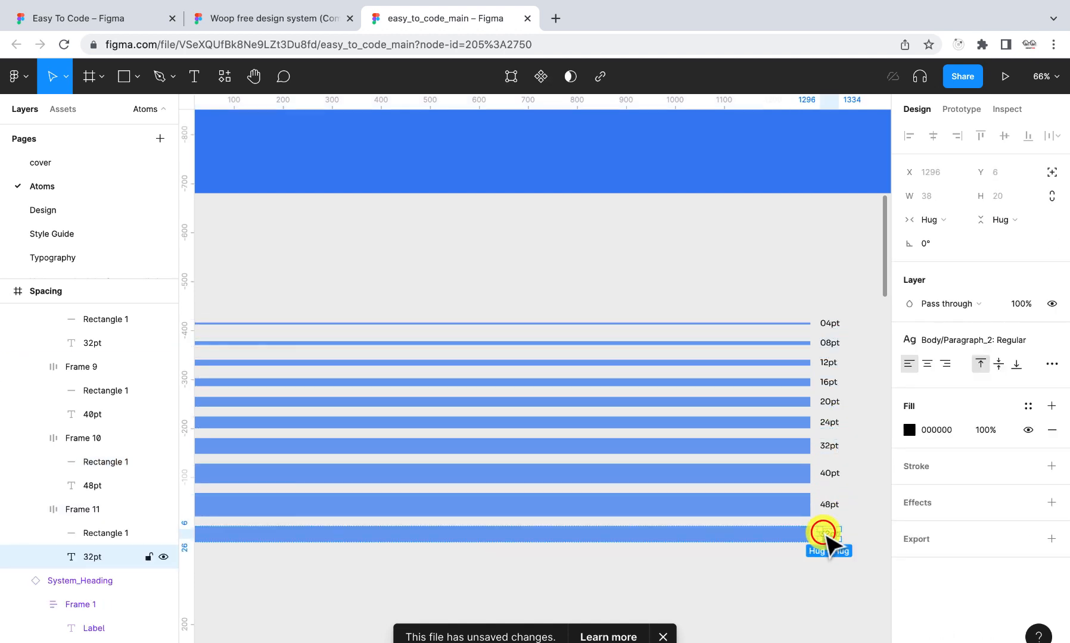
{"action": "double_click", "coordinate": [824, 533]}
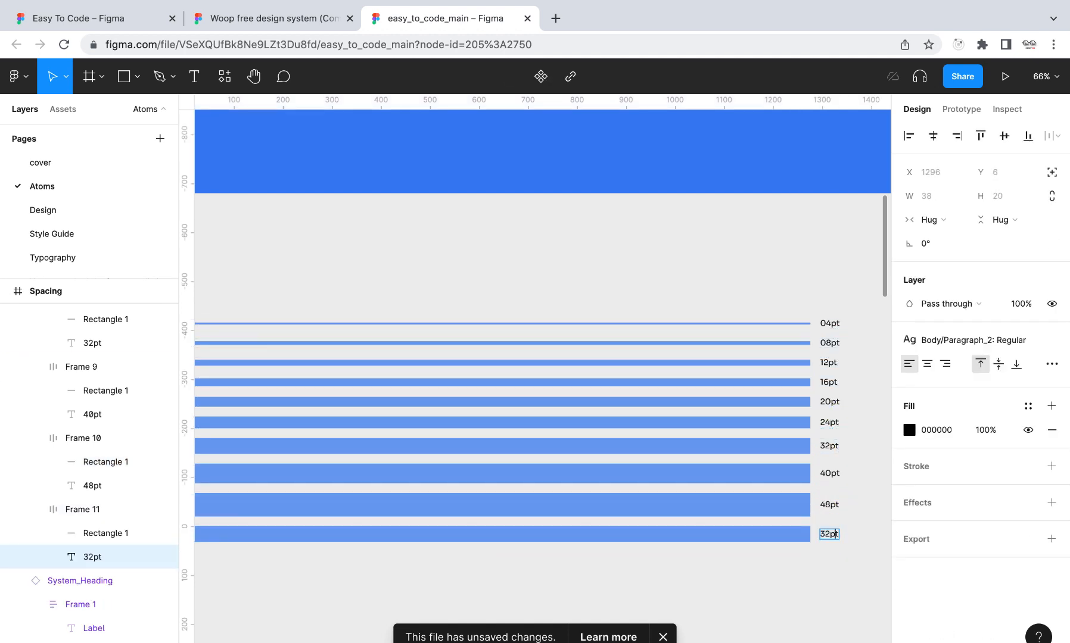
{"action": "key", "text": "BackSpace"}
{"action": "key", "text": "BackSpace"}
{"action": "left_click", "coordinate": [768, 535]}
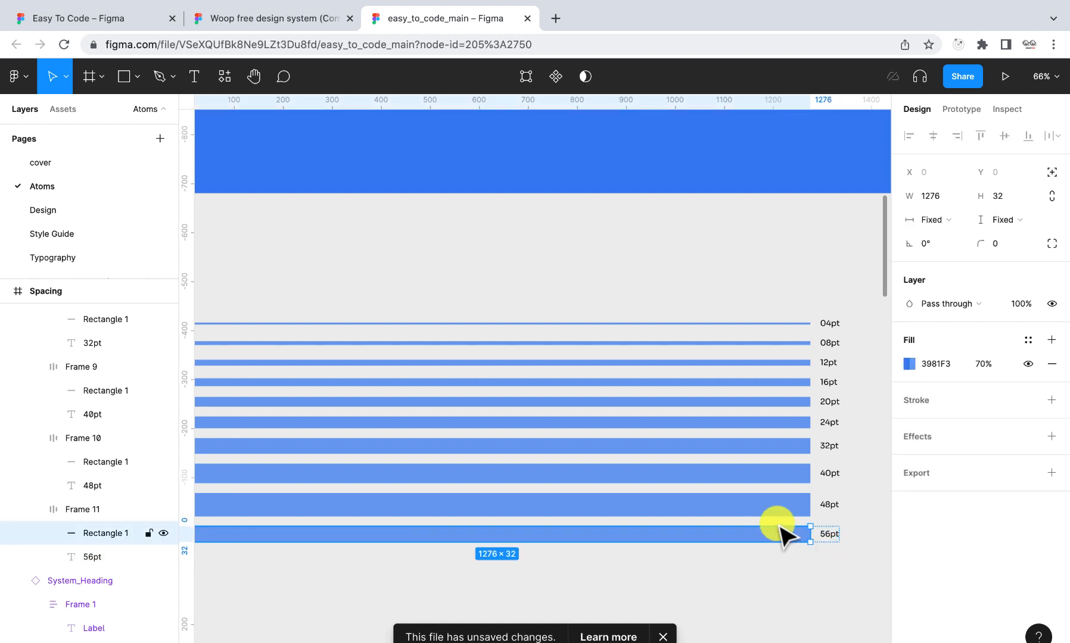
{"action": "left_click", "coordinate": [1005, 196]}
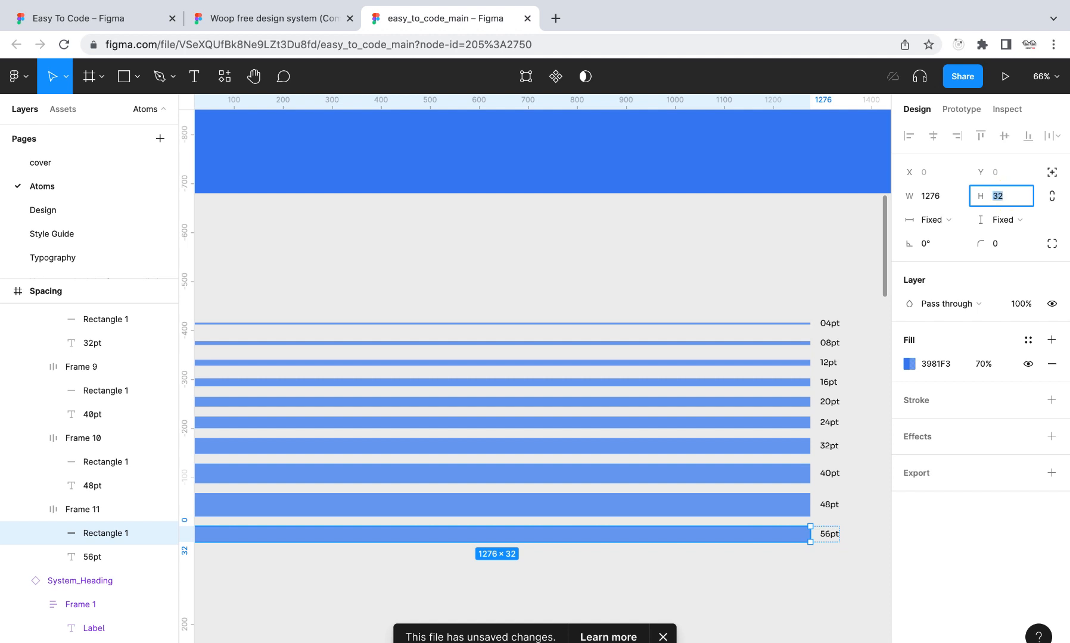
{"action": "key", "text": "Return"}
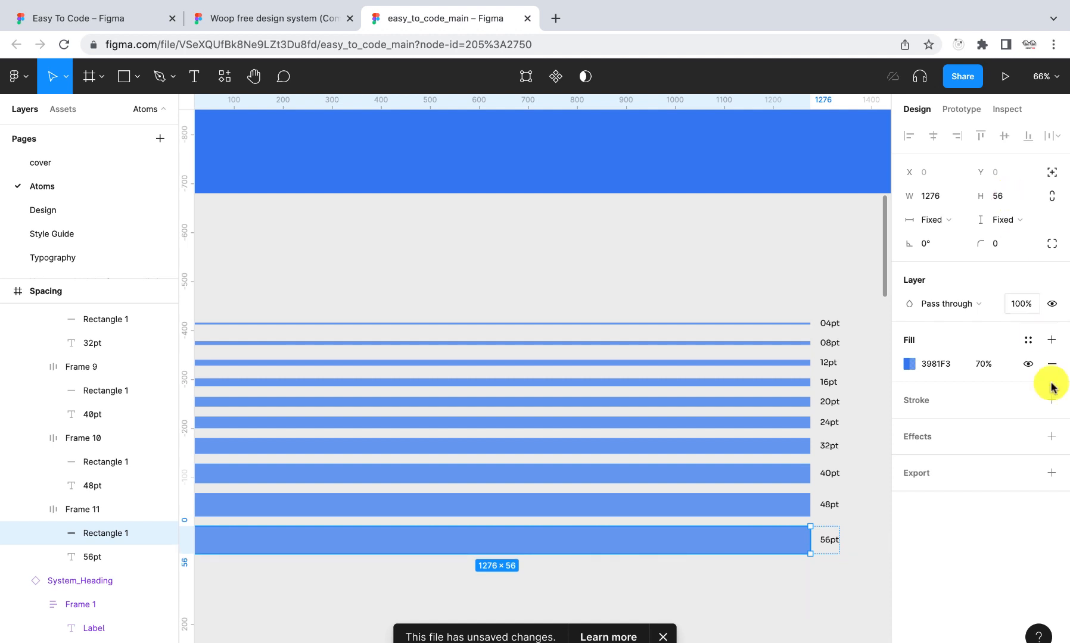
Set the fill opacity of the 56pt and 48pt blue bars to 50%
{"action": "left_click", "coordinate": [986, 363]}
{"action": "type", "text": "50"}
{"action": "key", "text": "Return"}
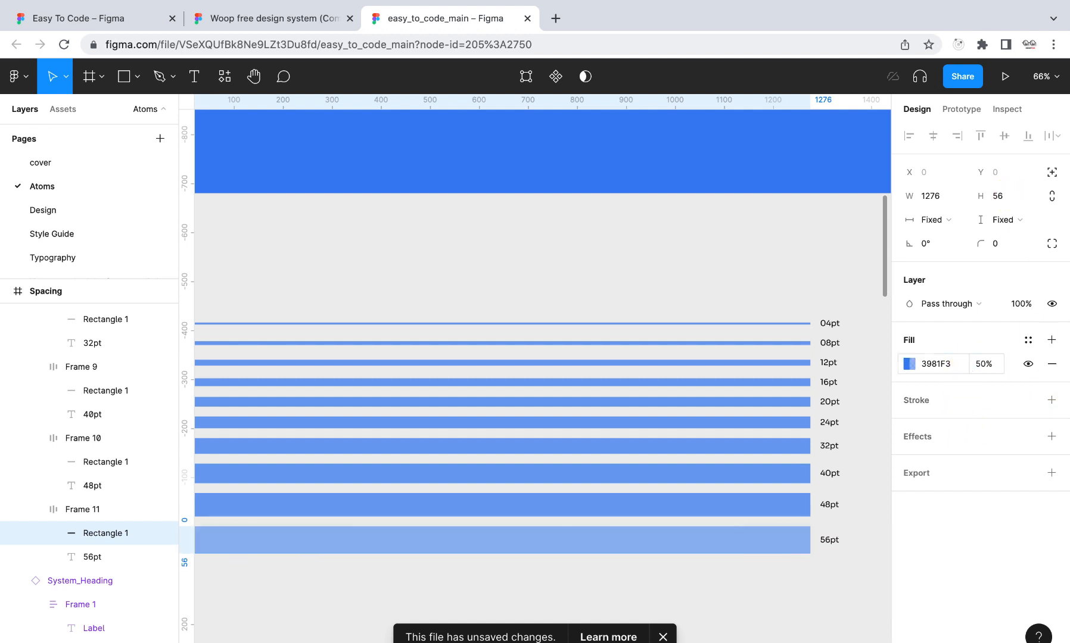
{"action": "left_click", "coordinate": [774, 511]}
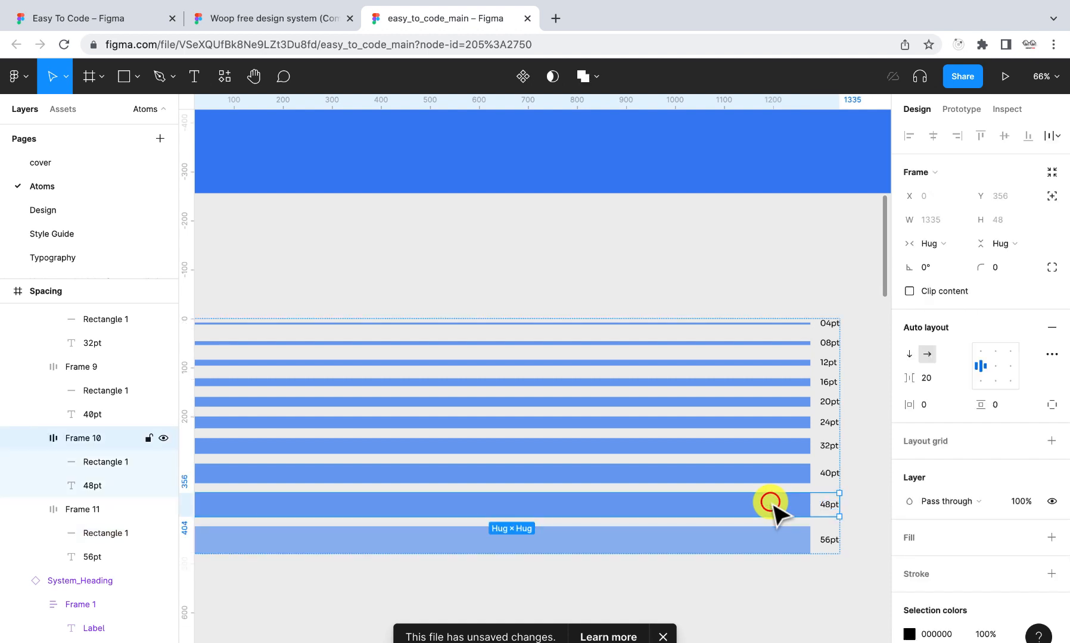
{"action": "left_click", "coordinate": [774, 511]}
{"action": "left_click", "coordinate": [935, 363]}
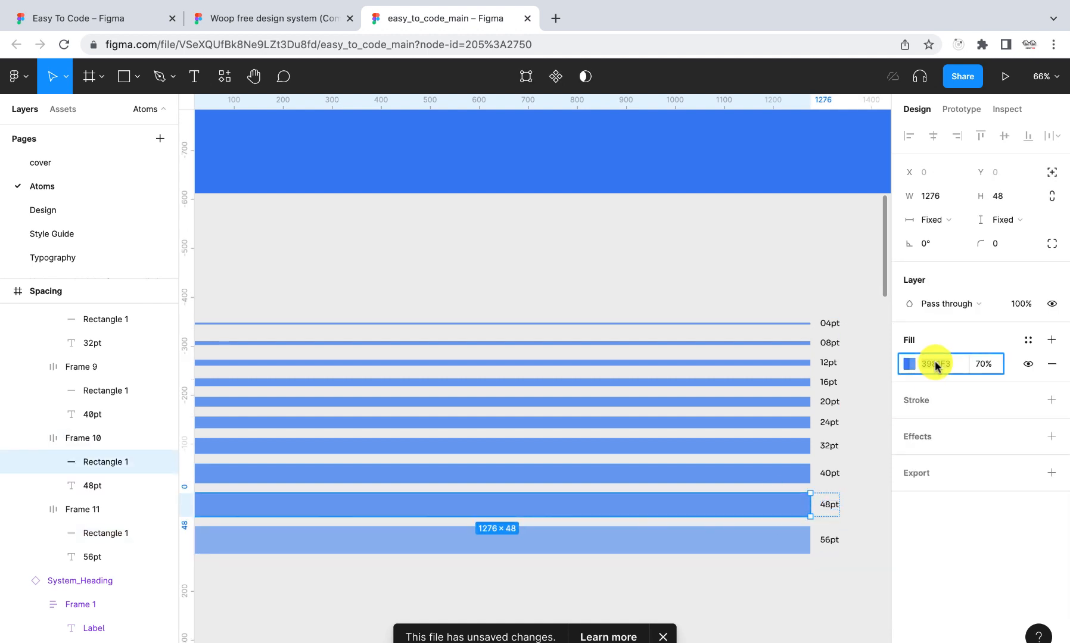
{"action": "left_click", "coordinate": [982, 367]}
{"action": "type", "text": "50"}
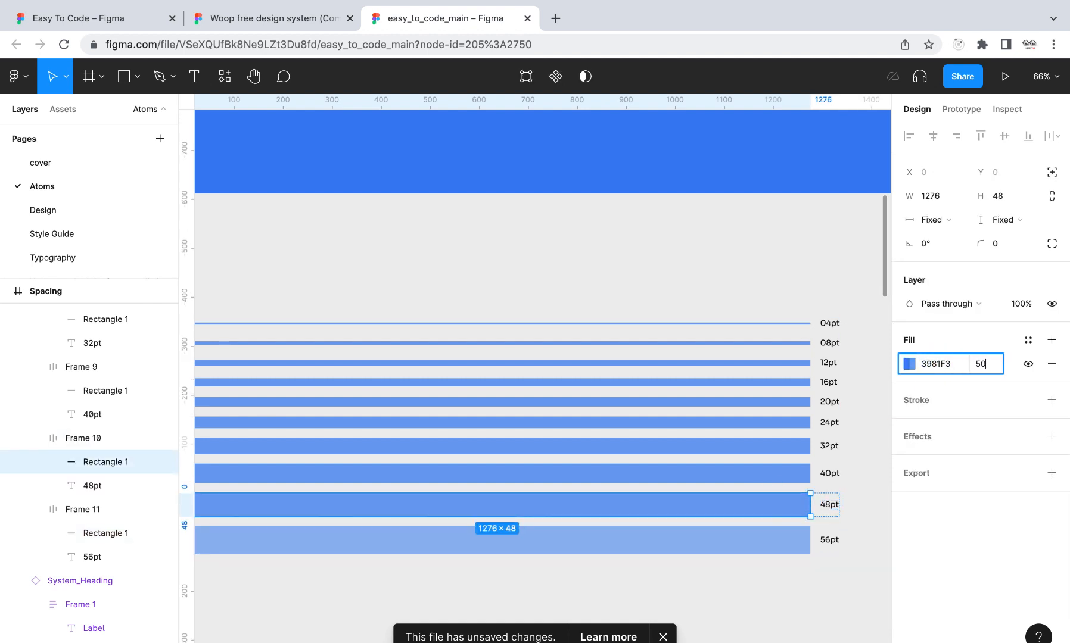
{"action": "key", "text": "Return"}
{"action": "left_click", "coordinate": [670, 580]}
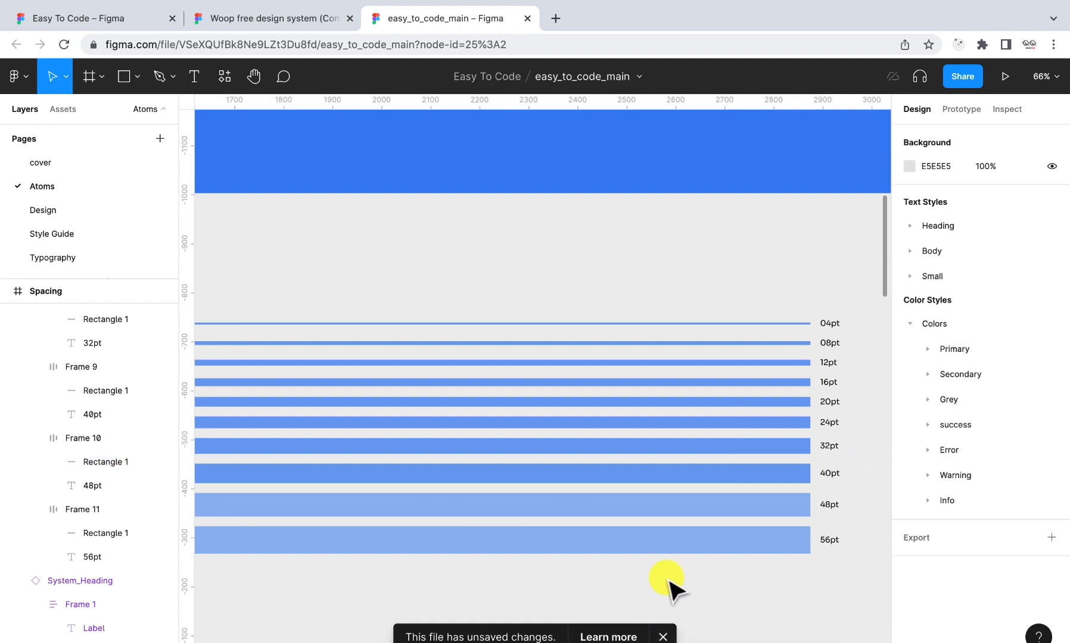
Move the stack of spacing rows to about X 152, Y 369 in the Spacing frame, aligned with the heading text, and collapse its layers
{"action": "scroll", "coordinate": [668, 580], "scroll_direction": "down", "scroll_amount": 10, "text": "ctrl"}
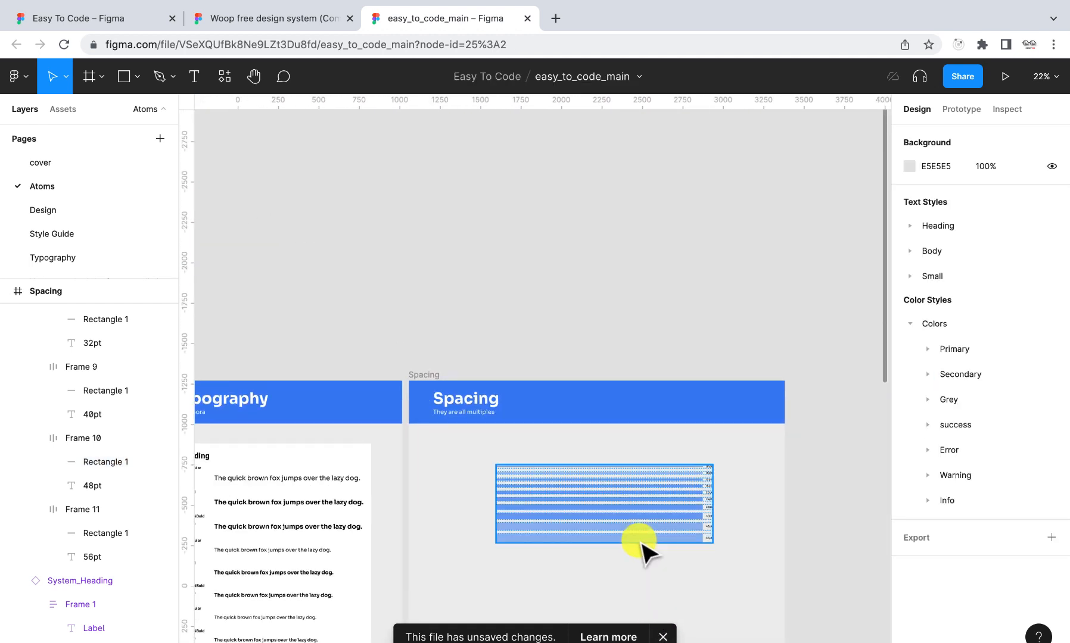
{"action": "scroll", "coordinate": [634, 527], "scroll_direction": "up", "scroll_amount": 5}
{"action": "scroll", "coordinate": [626, 503], "scroll_direction": "down", "scroll_amount": 4}
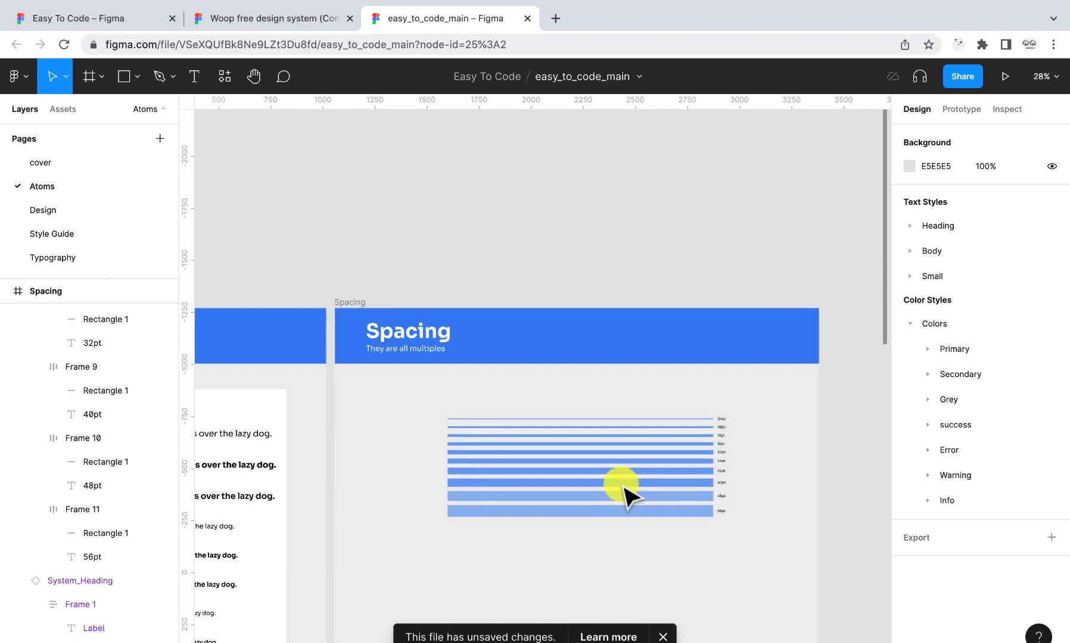
{"action": "left_click_drag", "start_coordinate": [760, 535], "coordinate": [577, 419]}
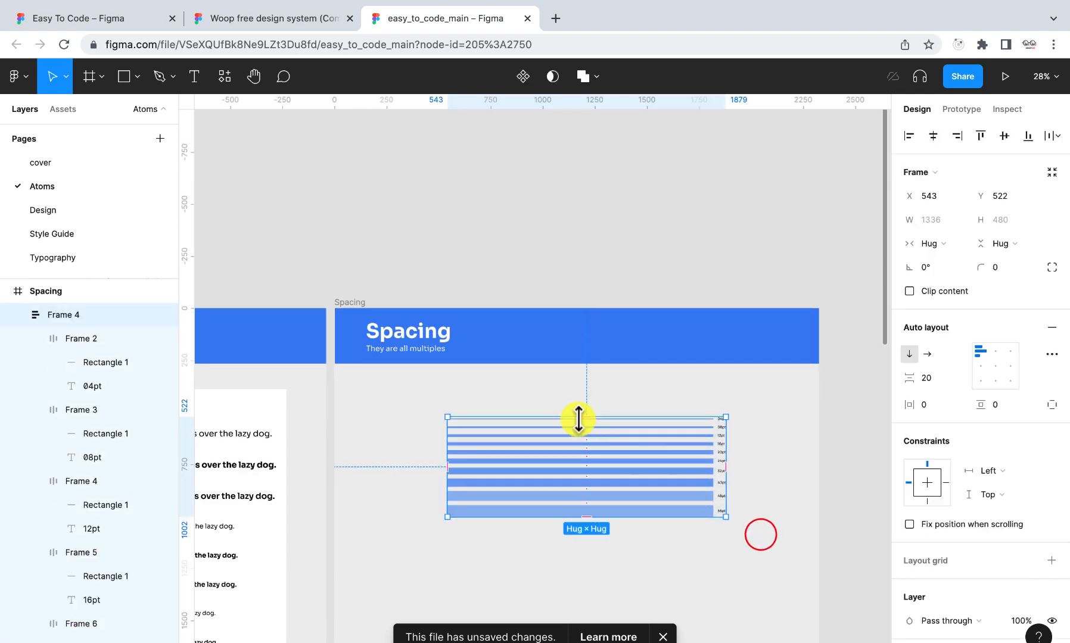
{"action": "left_click", "coordinate": [16, 314]}
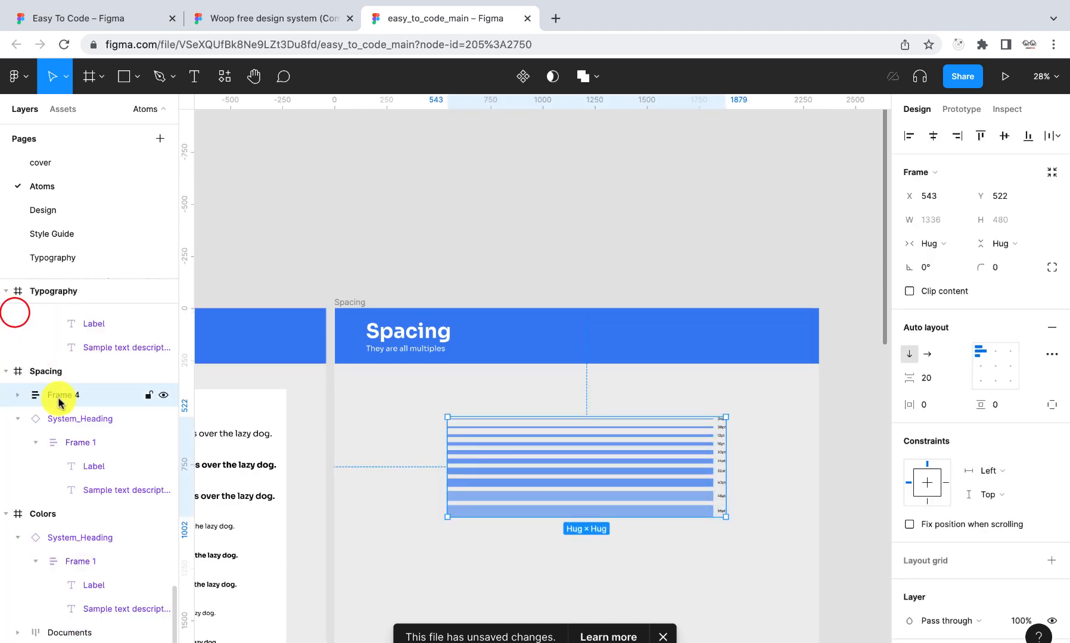
{"action": "left_click", "coordinate": [18, 419]}
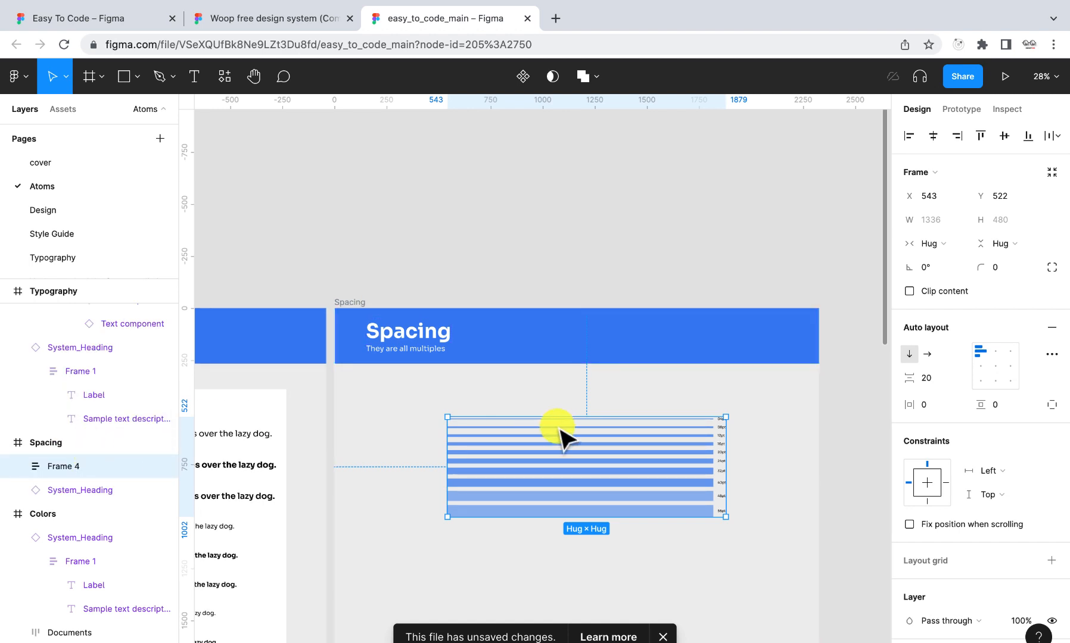
{"action": "left_click_drag", "start_coordinate": [572, 451], "coordinate": [492, 428]}
{"action": "scroll", "coordinate": [494, 430], "scroll_direction": "down", "scroll_amount": 5}
{"action": "left_click", "coordinate": [493, 456]}
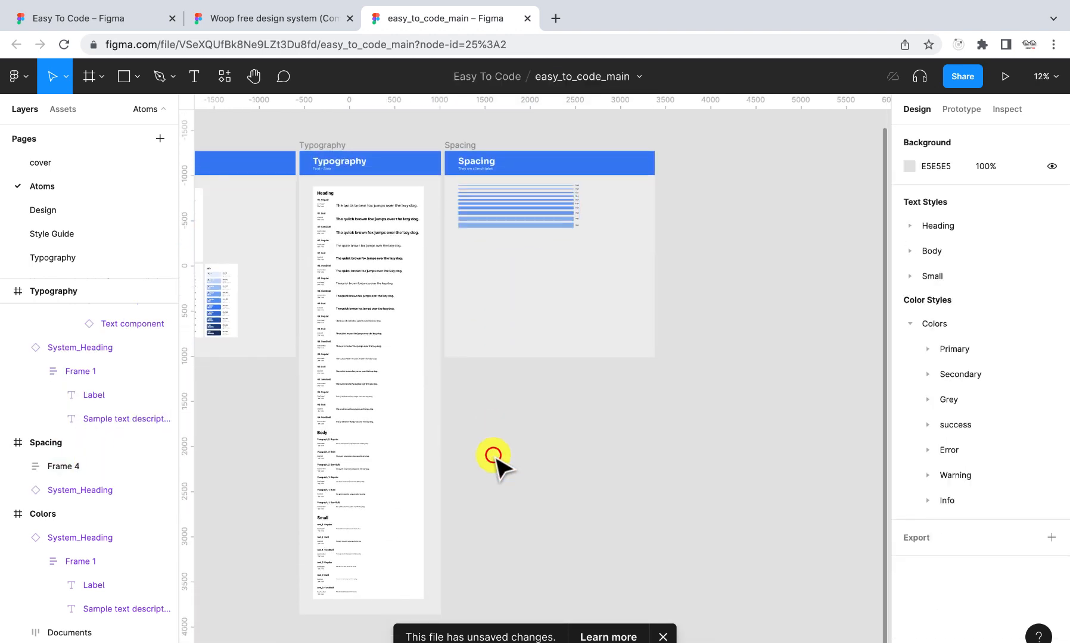
Shrink the Spacing frame around its rows to about 1717 × 1088
{"action": "scroll", "coordinate": [494, 457], "scroll_direction": "up", "scroll_amount": 1}
{"action": "left_click", "coordinate": [467, 172]}
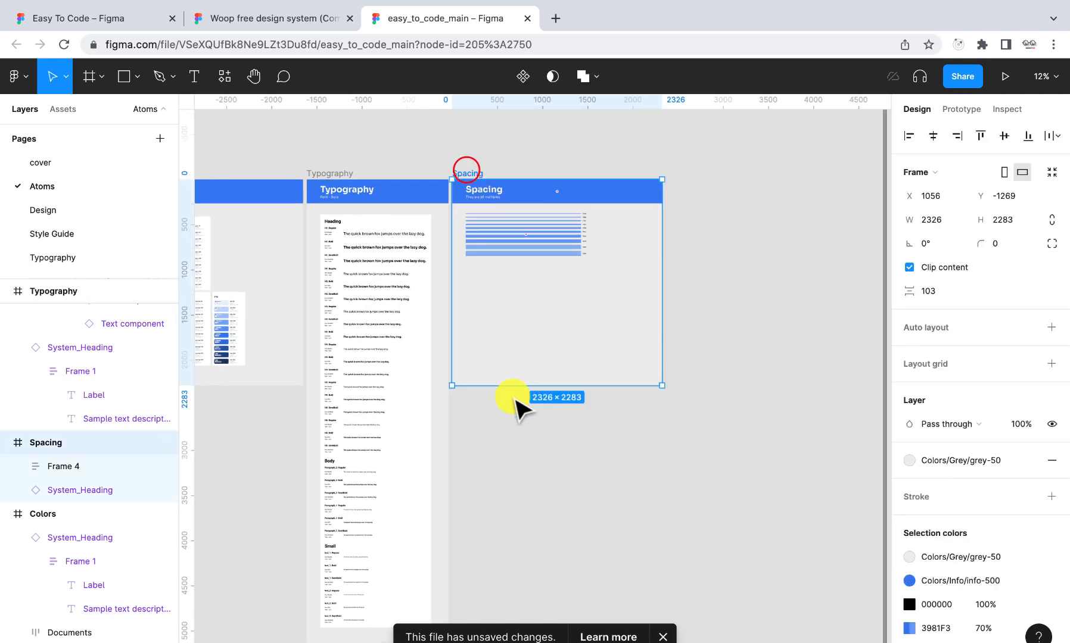
{"action": "left_click_drag", "start_coordinate": [509, 385], "coordinate": [509, 278]}
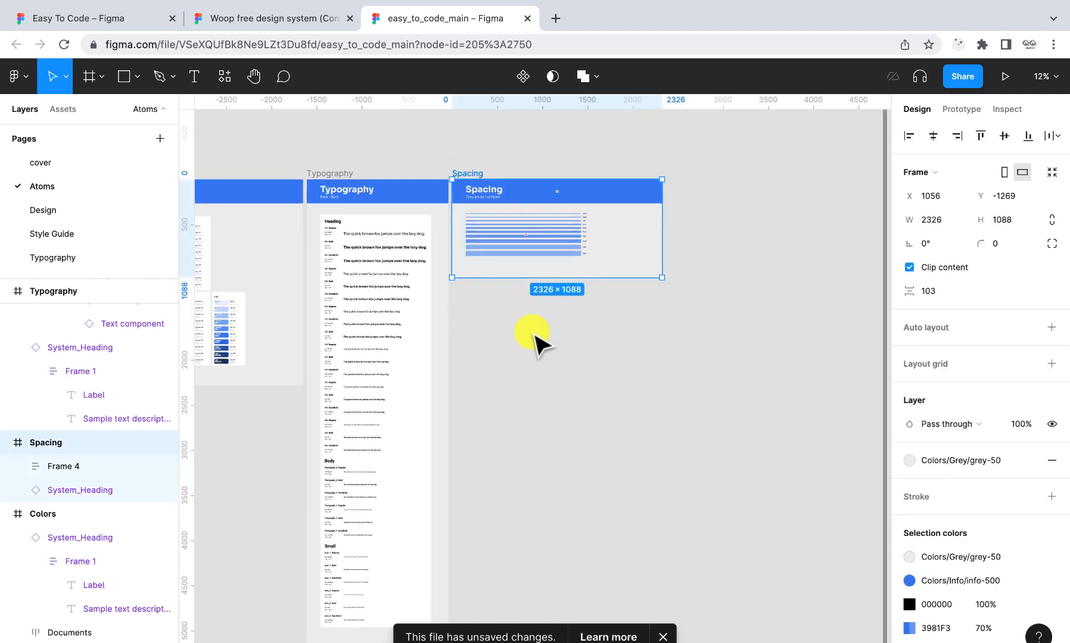
{"action": "left_click_drag", "start_coordinate": [660, 262], "coordinate": [606, 262]}
{"action": "left_click", "coordinate": [598, 336]}
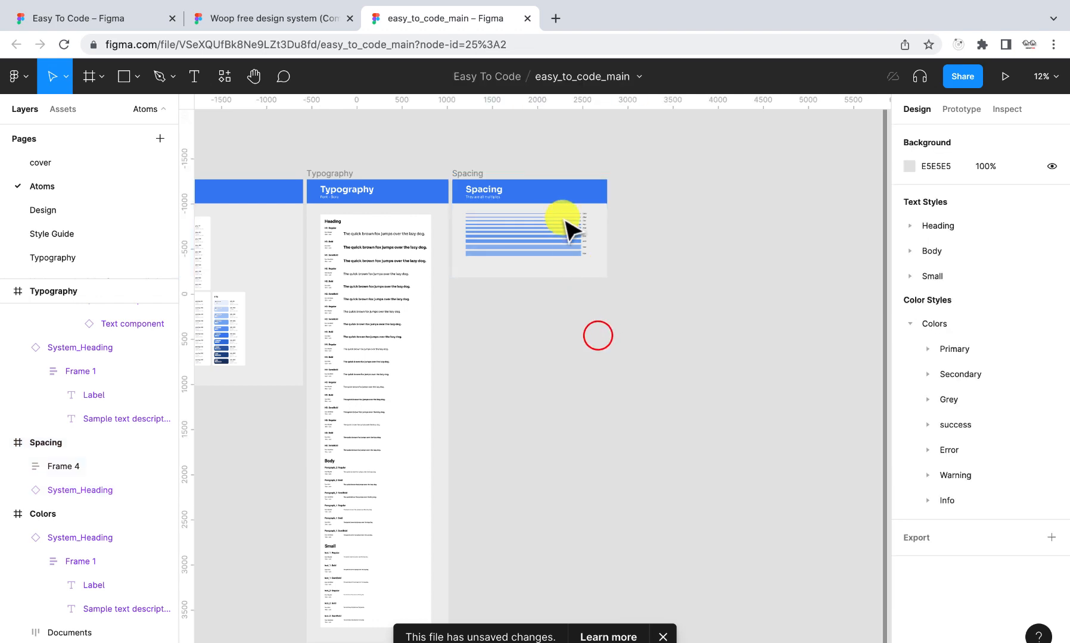
Narrow the blue heading banner of the Spacing frame to match the frame's width
{"action": "scroll", "coordinate": [566, 222], "scroll_direction": "up", "scroll_amount": 5}
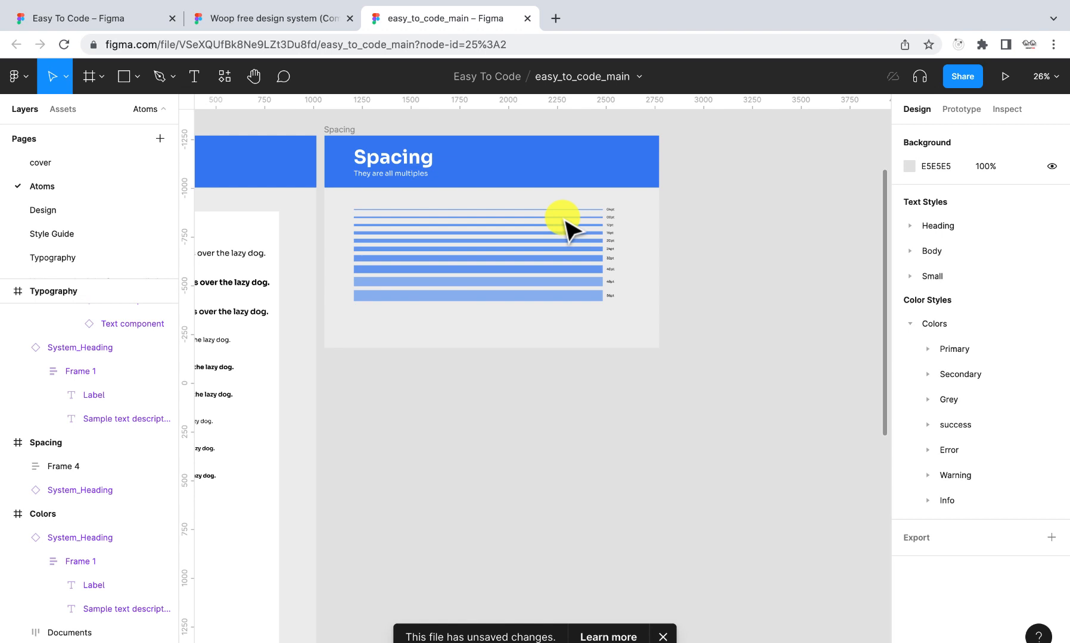
{"action": "scroll", "coordinate": [565, 229], "scroll_direction": "down", "scroll_amount": 3}
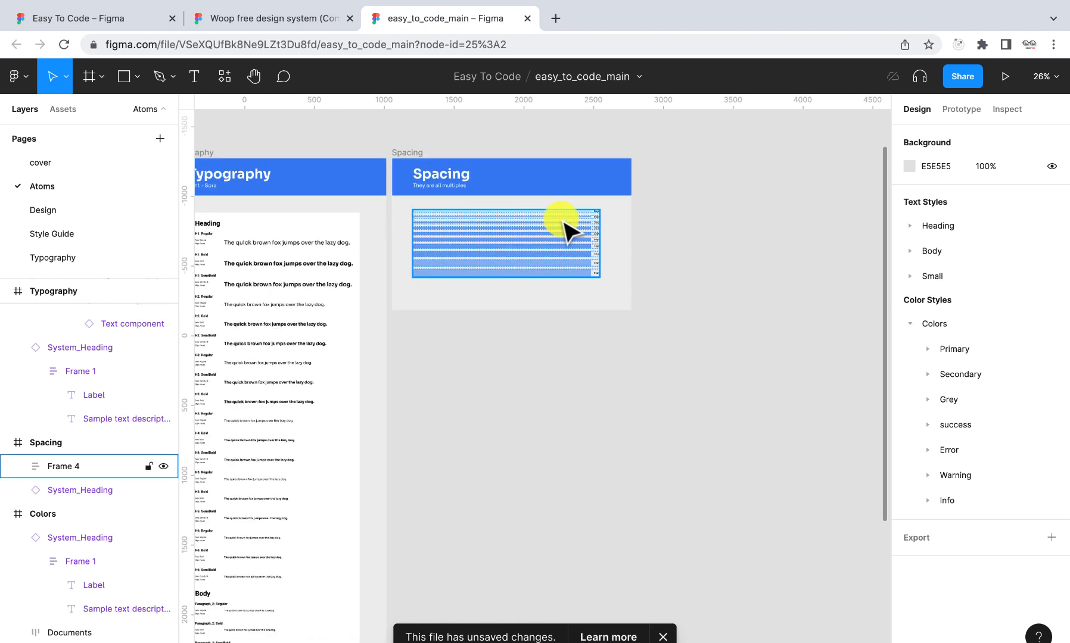
{"action": "left_click", "coordinate": [486, 188]}
{"action": "left_click_drag", "start_coordinate": [716, 177], "coordinate": [631, 178]}
{"action": "left_click", "coordinate": [482, 138]}
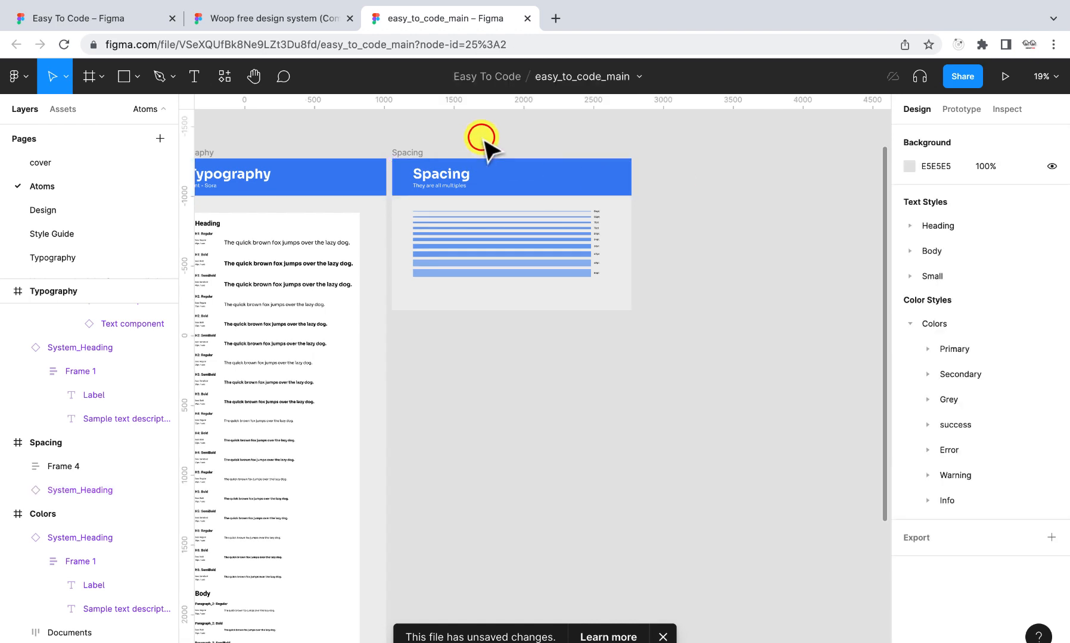
Duplicate the Spacing frame directly below the original and rename the copy "Icons"
{"action": "left_click", "coordinate": [403, 152]}
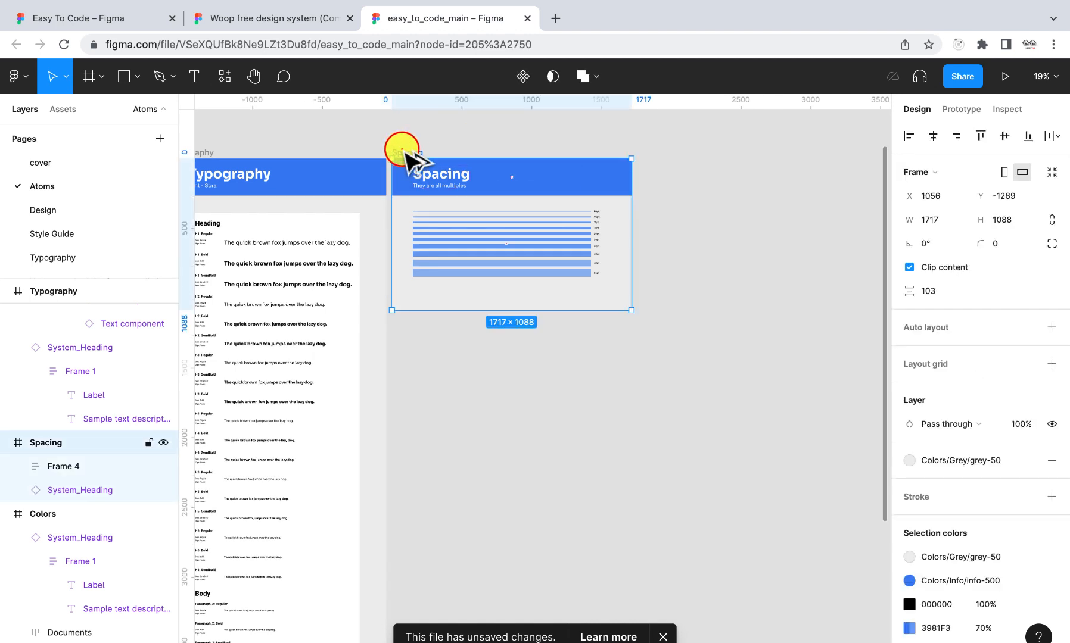
{"action": "left_click_drag", "start_coordinate": [402, 152], "coordinate": [403, 325], "text": "alt"}
{"action": "double_click", "coordinate": [409, 325]}
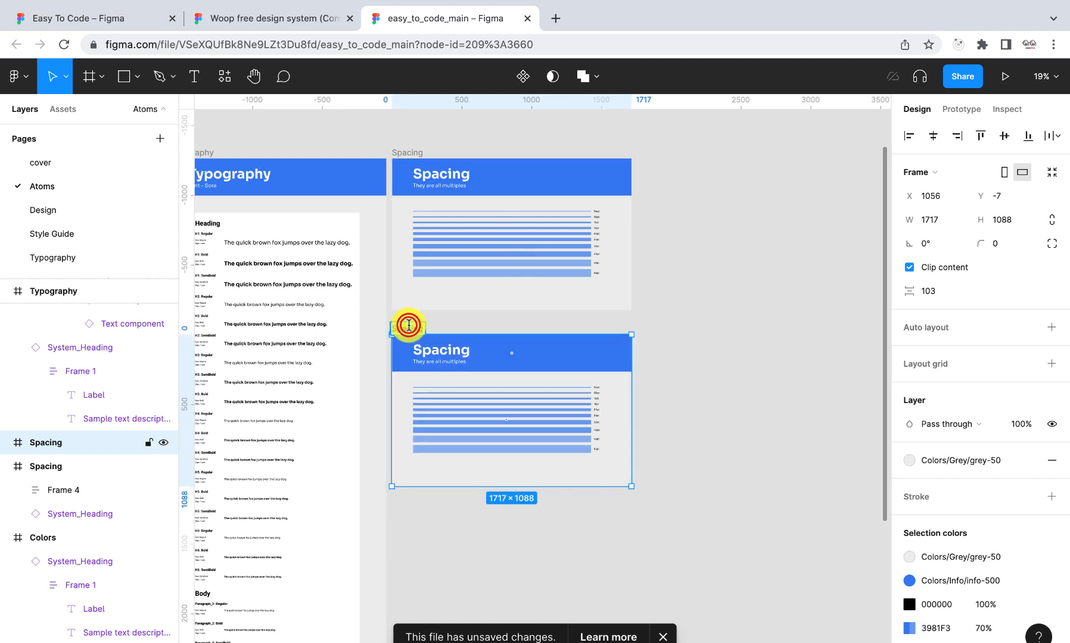
{"action": "type", "text": "Icons"}
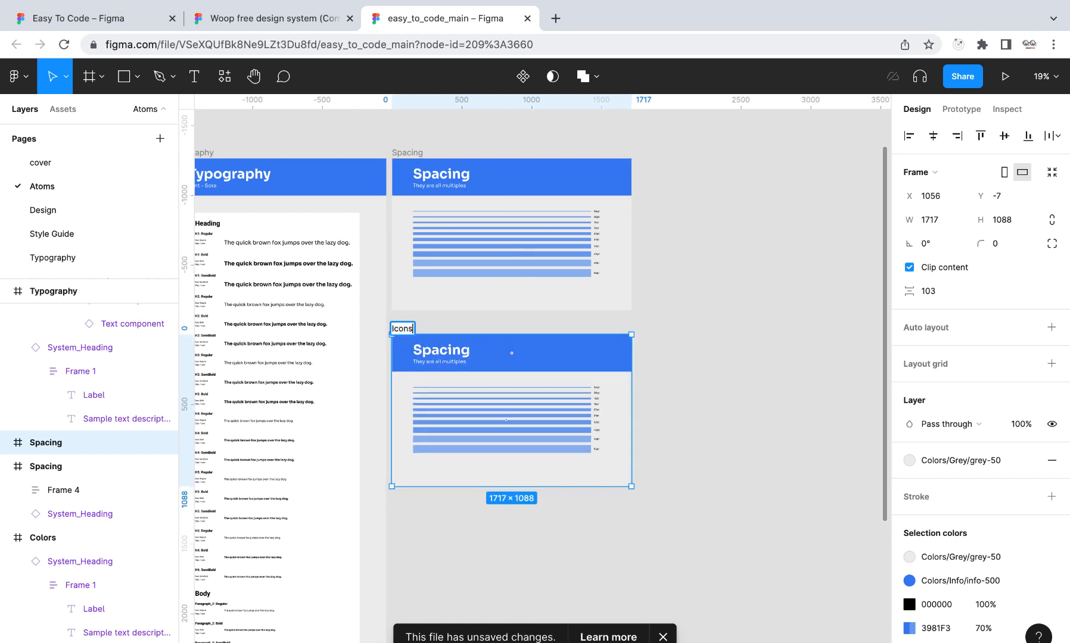
{"action": "left_click", "coordinate": [744, 305]}
Delete the stack of spacing rows from the Icons frame
{"action": "left_click", "coordinate": [558, 434]}
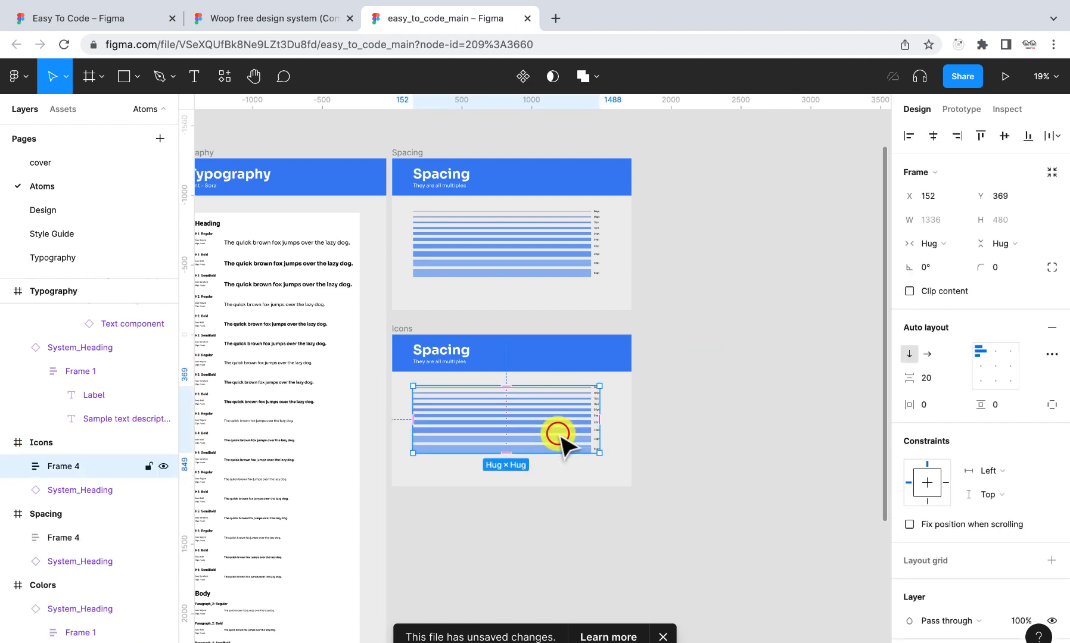
{"action": "key", "text": "Delete"}
{"action": "left_click", "coordinate": [478, 363]}
Change the Icons frame's heading to "Icons" and its description to "Icon Pack - Feather Icons"
{"action": "scroll", "coordinate": [475, 366], "scroll_direction": "up", "scroll_amount": 5}
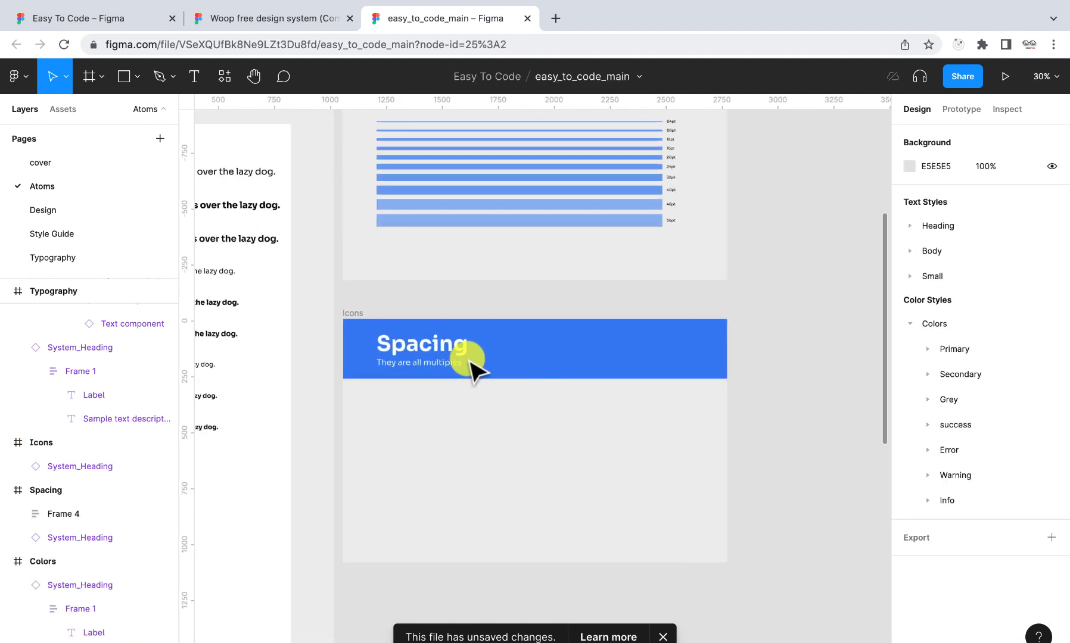
{"action": "double_click", "coordinate": [417, 342]}
{"action": "double_click", "coordinate": [415, 341]}
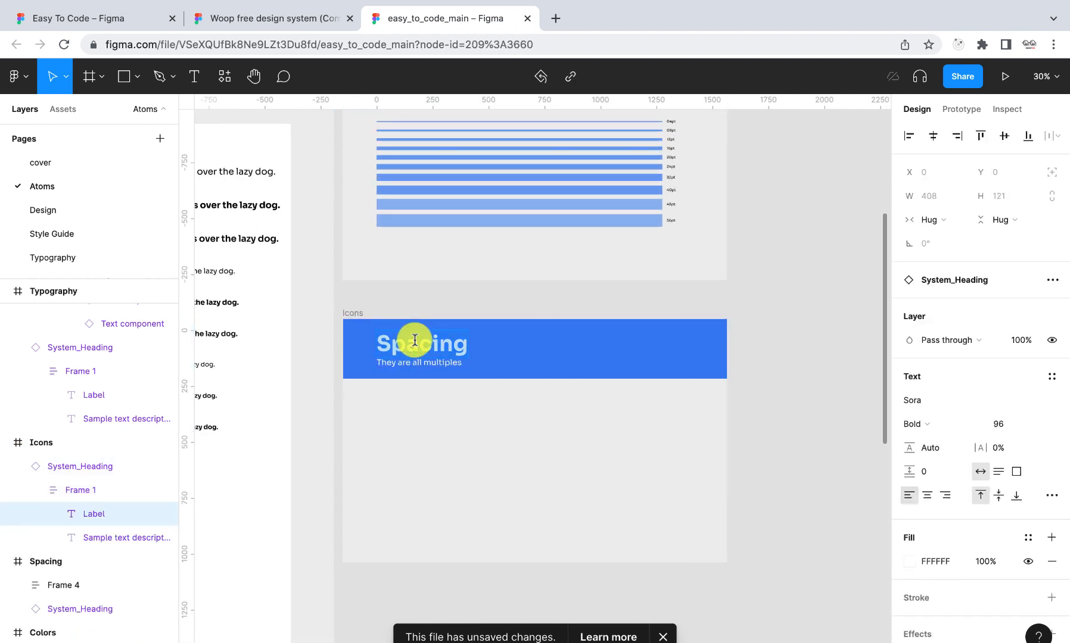
{"action": "type", "text": "Icons"}
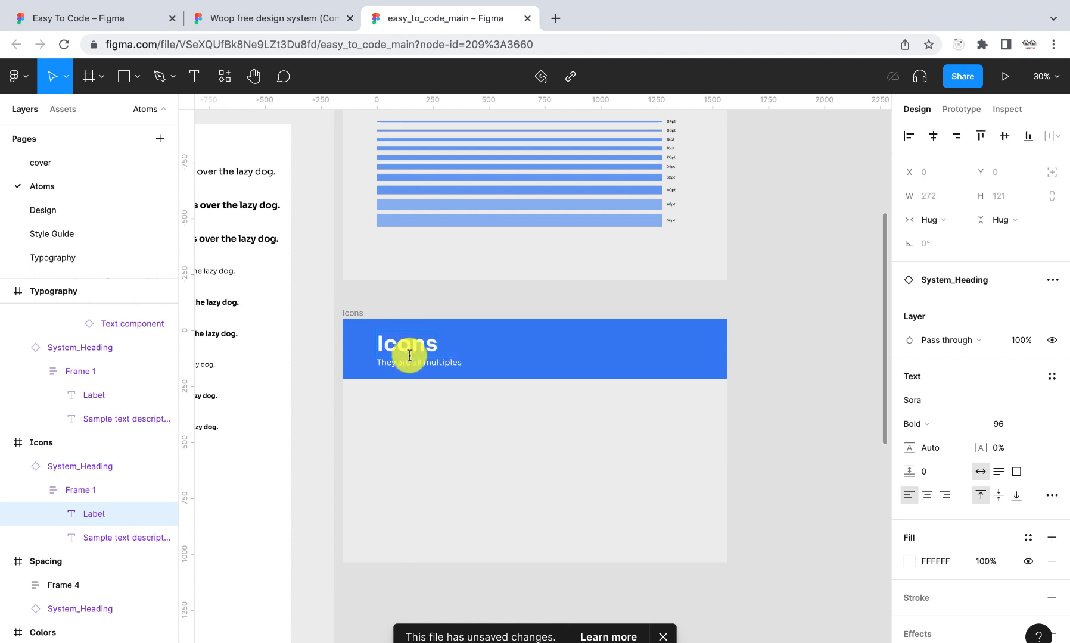
{"action": "left_click", "coordinate": [411, 366]}
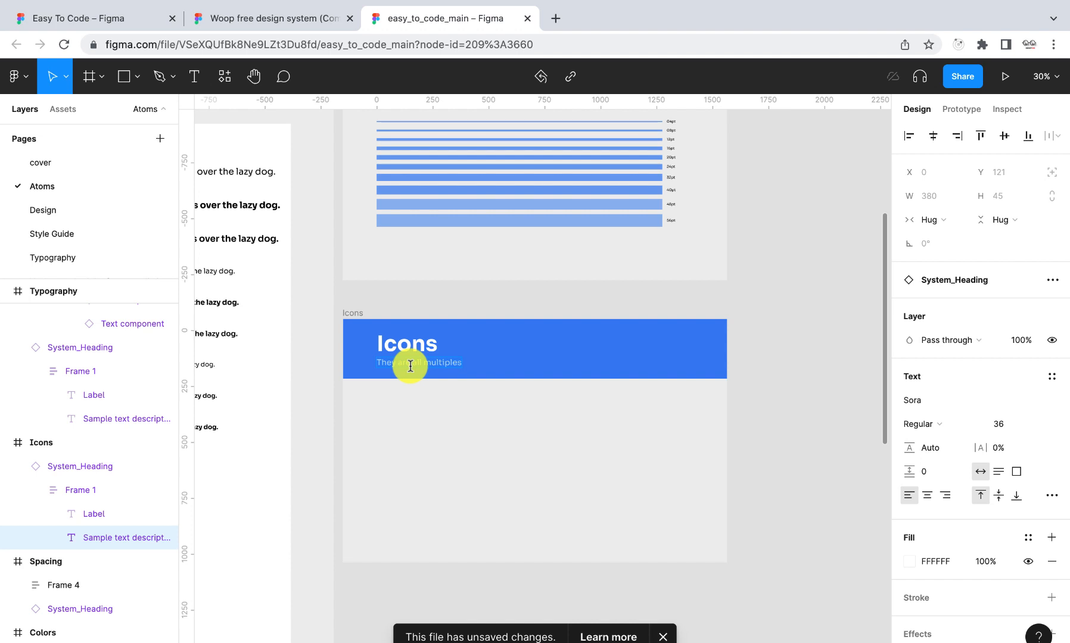
{"action": "key", "text": "BackSpace"}
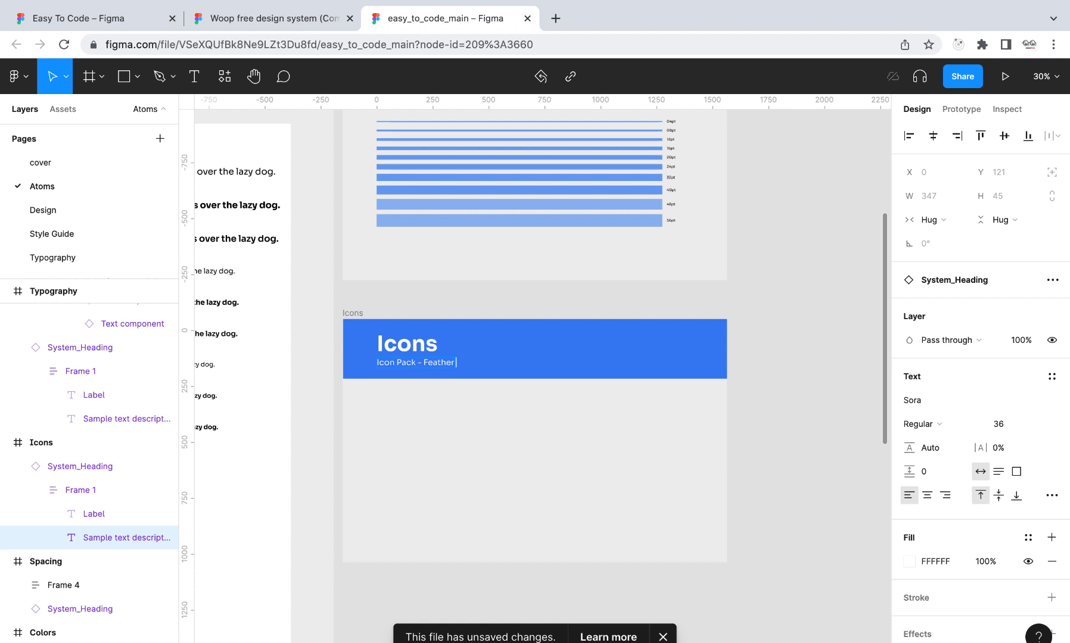
{"action": "left_click", "coordinate": [767, 463]}
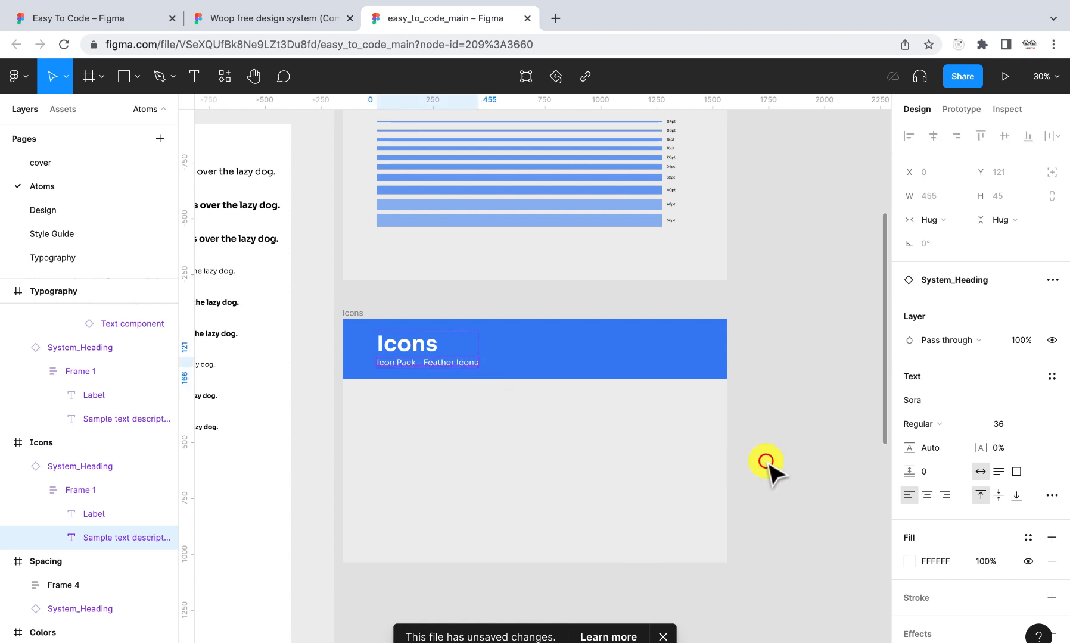
Extend the Icons frame's height to about 1434 and move it up to about Y -44, closer to the Spacing frame
{"action": "scroll", "coordinate": [766, 462], "scroll_direction": "down", "scroll_amount": 3}
{"action": "scroll", "coordinate": [766, 462], "scroll_direction": "down", "scroll_amount": 3}
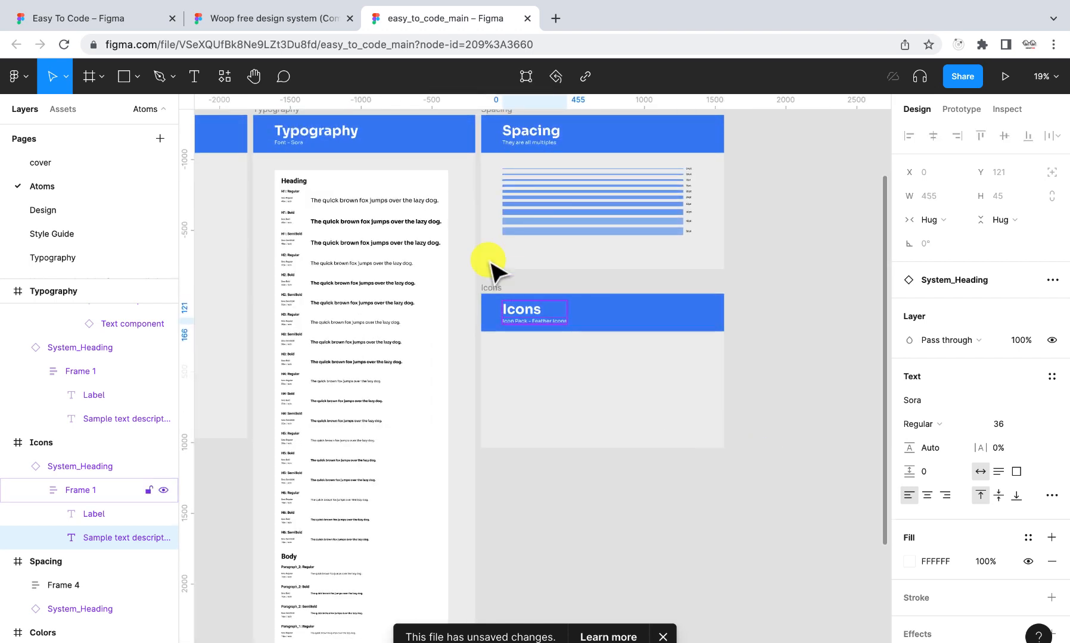
{"action": "left_click", "coordinate": [488, 285]}
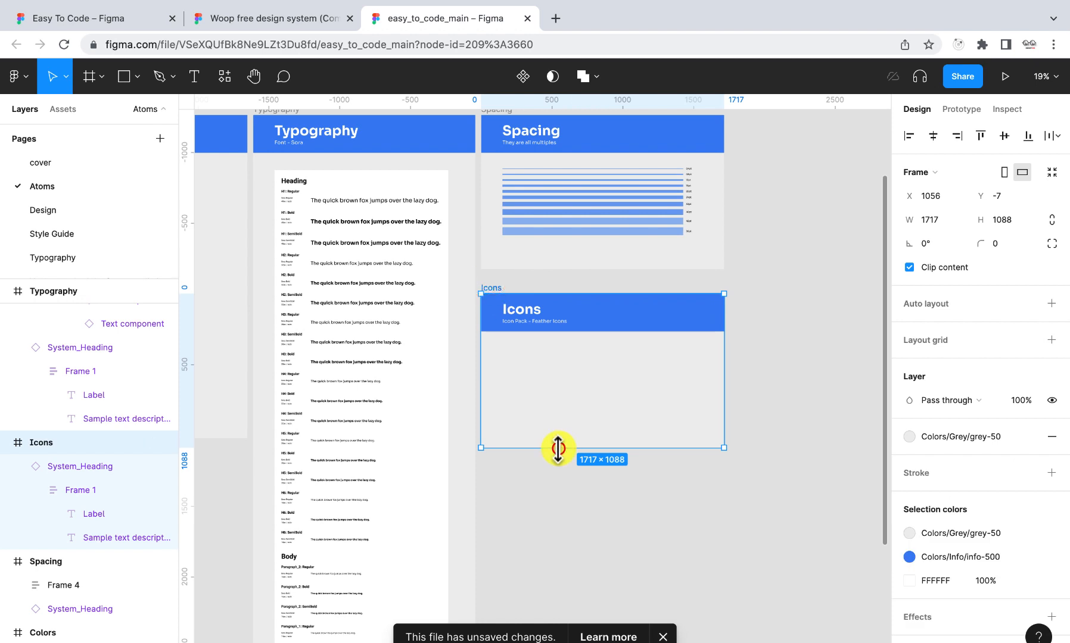
{"action": "left_click_drag", "start_coordinate": [557, 447], "coordinate": [556, 496]}
{"action": "left_click", "coordinate": [778, 434]}
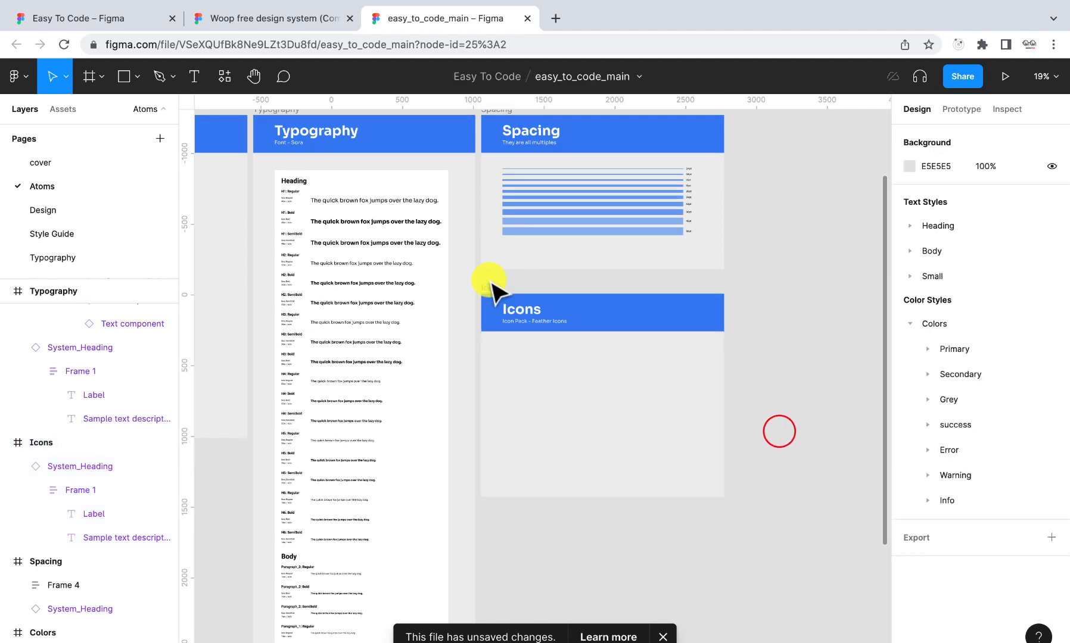
{"action": "left_click_drag", "start_coordinate": [489, 282], "coordinate": [491, 284]}
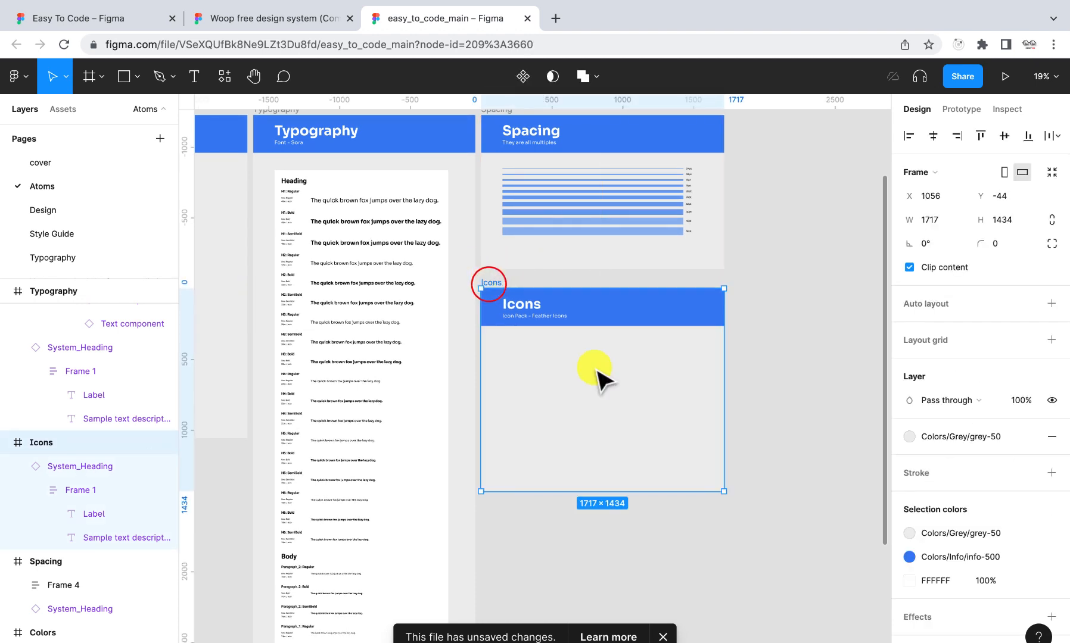
{"action": "left_click", "coordinate": [788, 456]}
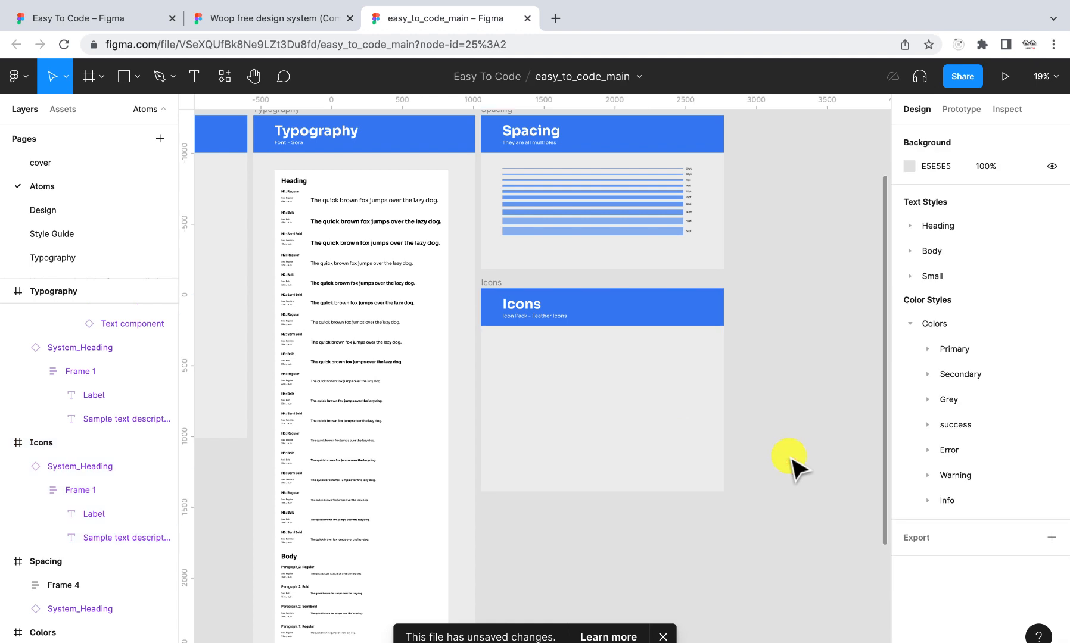
Run the installed Feather Icons plugin
{"action": "scroll", "coordinate": [788, 457], "scroll_direction": "down", "scroll_amount": 10}
{"action": "scroll", "coordinate": [682, 441], "scroll_direction": "up", "scroll_amount": 5}
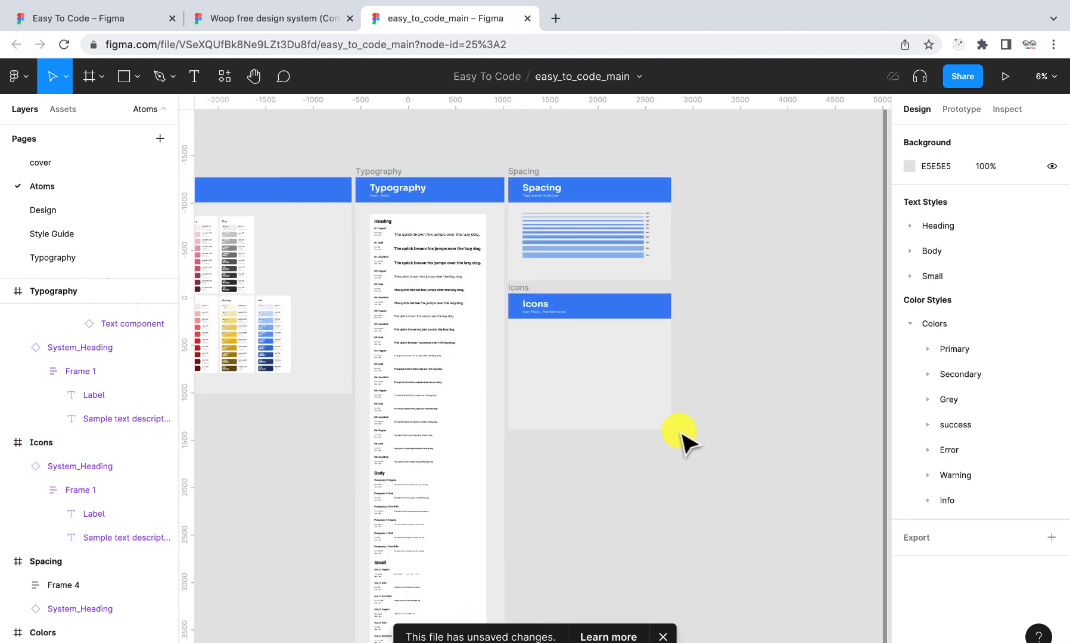
{"action": "scroll", "coordinate": [680, 432], "scroll_direction": "down", "scroll_amount": 1}
{"action": "scroll", "coordinate": [680, 433], "scroll_direction": "right", "scroll_amount": 1}
{"action": "right_click", "coordinate": [691, 376]}
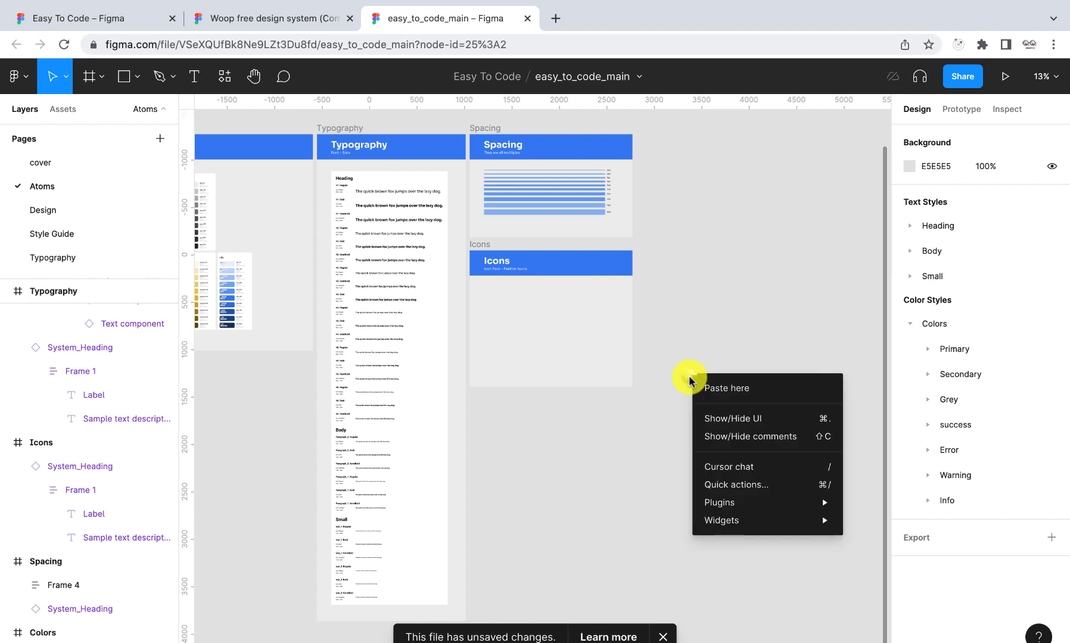
{"action": "mouse_move", "coordinate": [722, 508]}
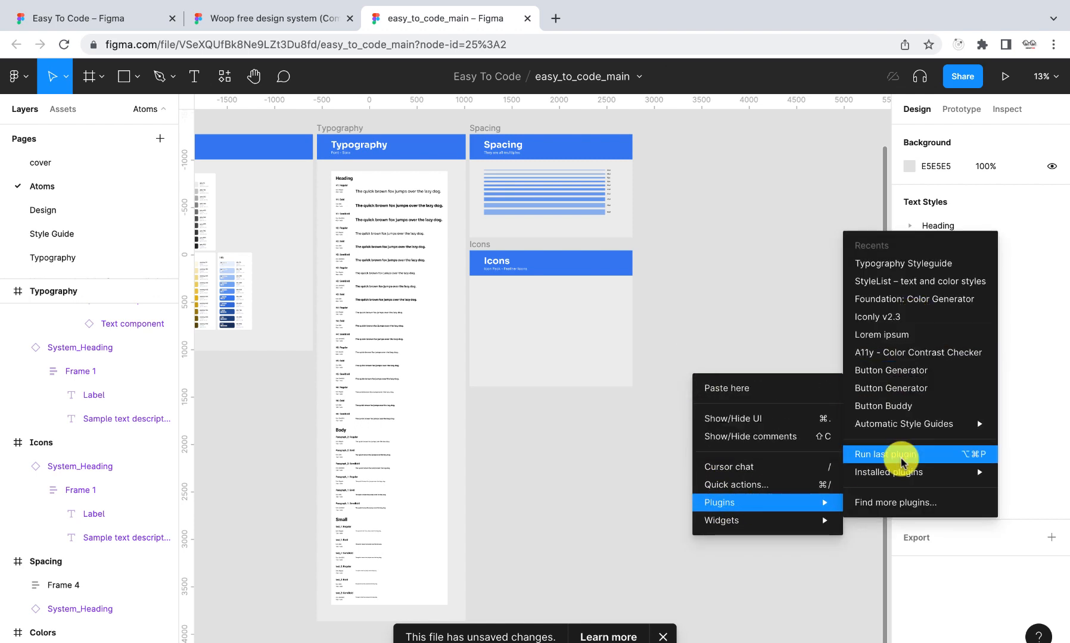
{"action": "mouse_move", "coordinate": [896, 424]}
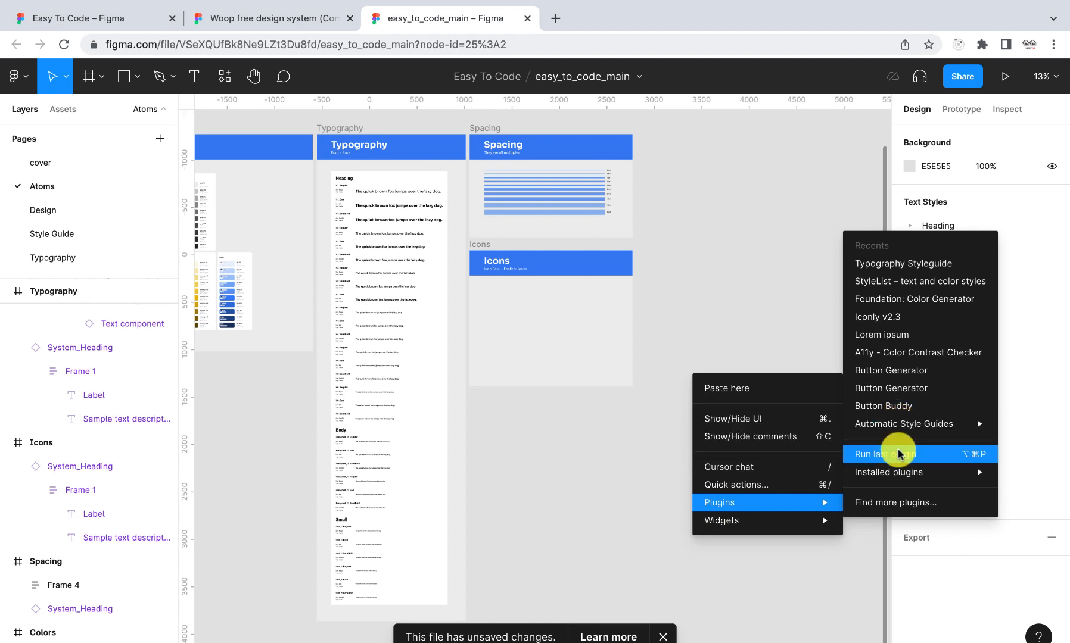
{"action": "mouse_move", "coordinate": [900, 473]}
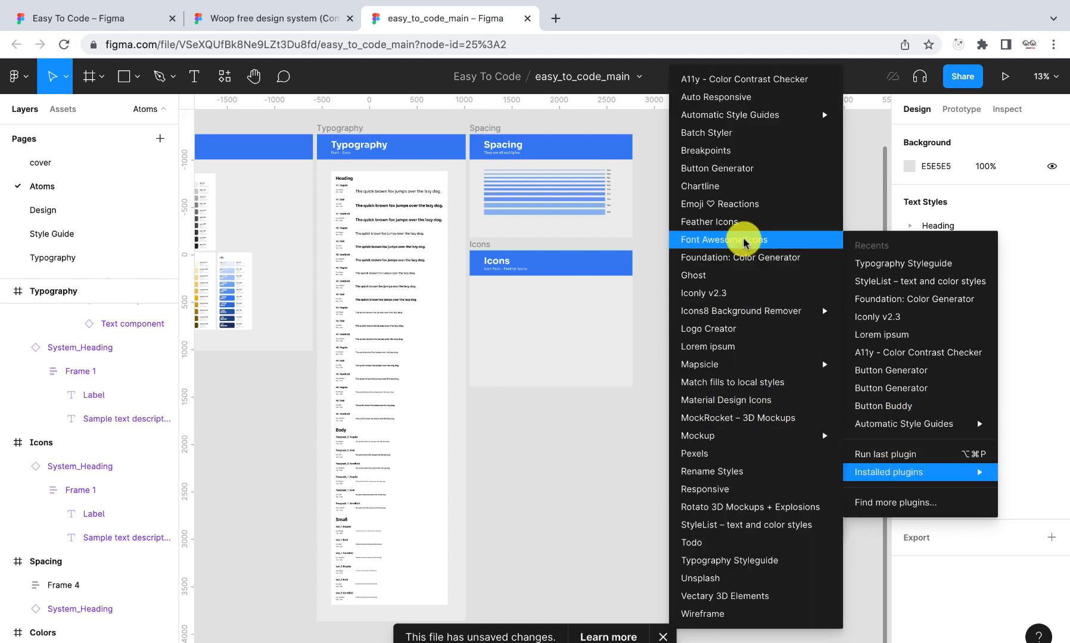
{"action": "left_click", "coordinate": [738, 224]}
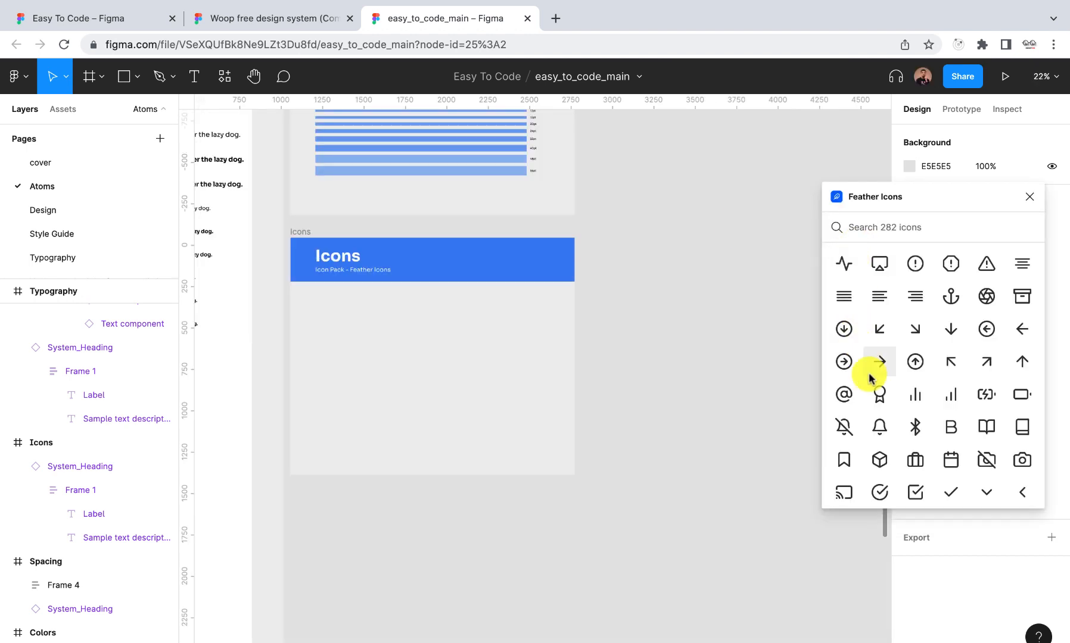
Browse the Feather icon set and insert the activity icon onto the canvas
{"action": "scroll", "coordinate": [867, 364], "scroll_direction": "down", "scroll_amount": 15}
{"action": "scroll", "coordinate": [869, 377], "scroll_direction": "down", "scroll_amount": 5}
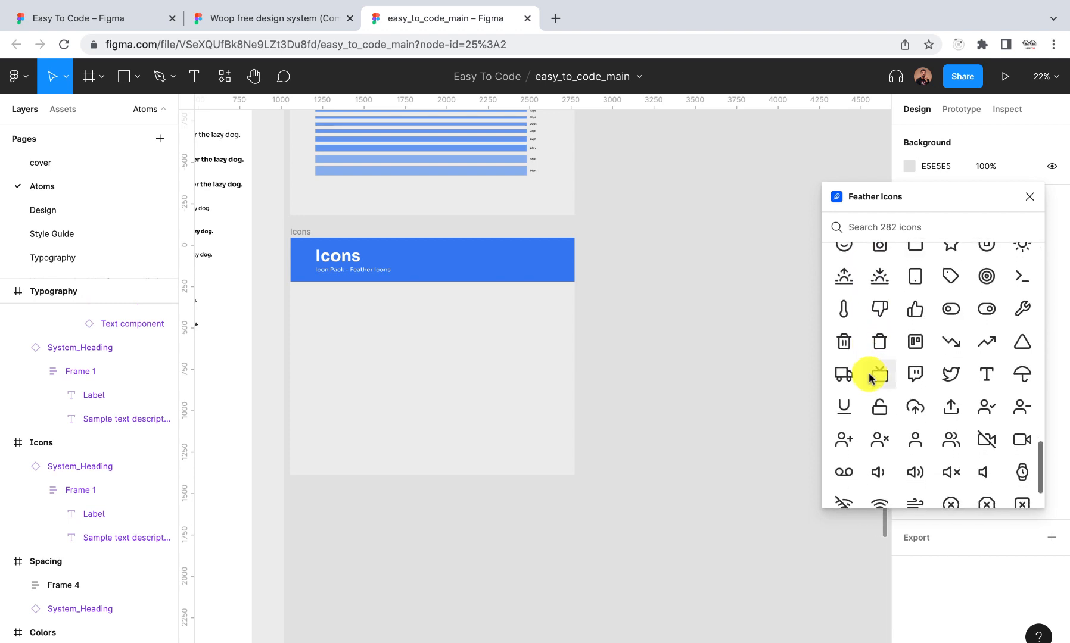
{"action": "scroll", "coordinate": [869, 377], "scroll_direction": "up", "scroll_amount": 20}
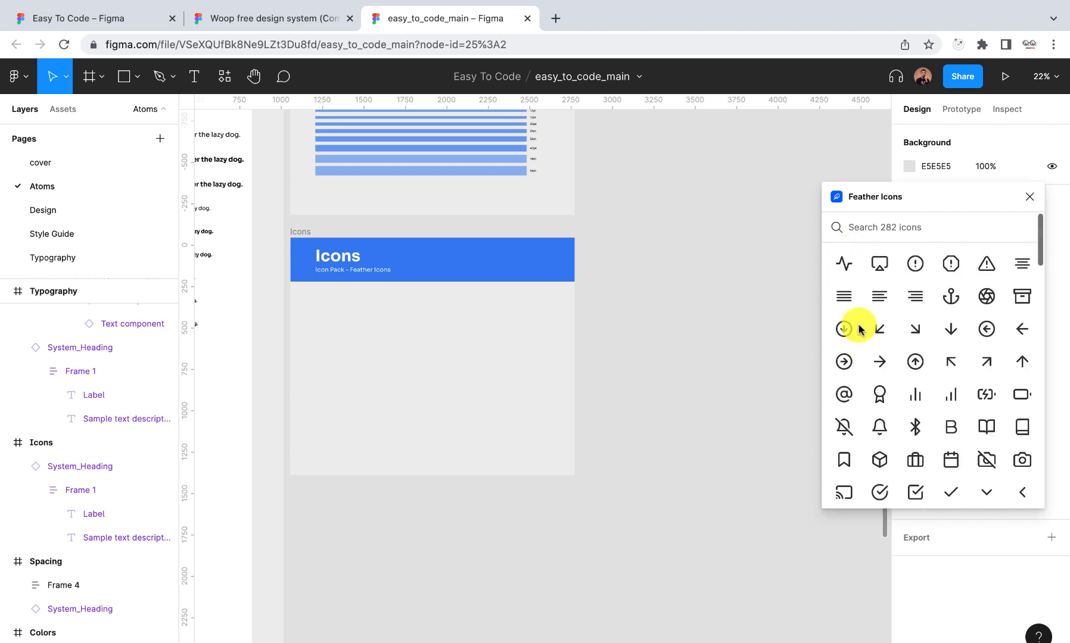
{"action": "left_click", "coordinate": [839, 264]}
{"action": "scroll", "coordinate": [549, 406], "scroll_direction": "up", "scroll_amount": 10, "text": "ctrl"}
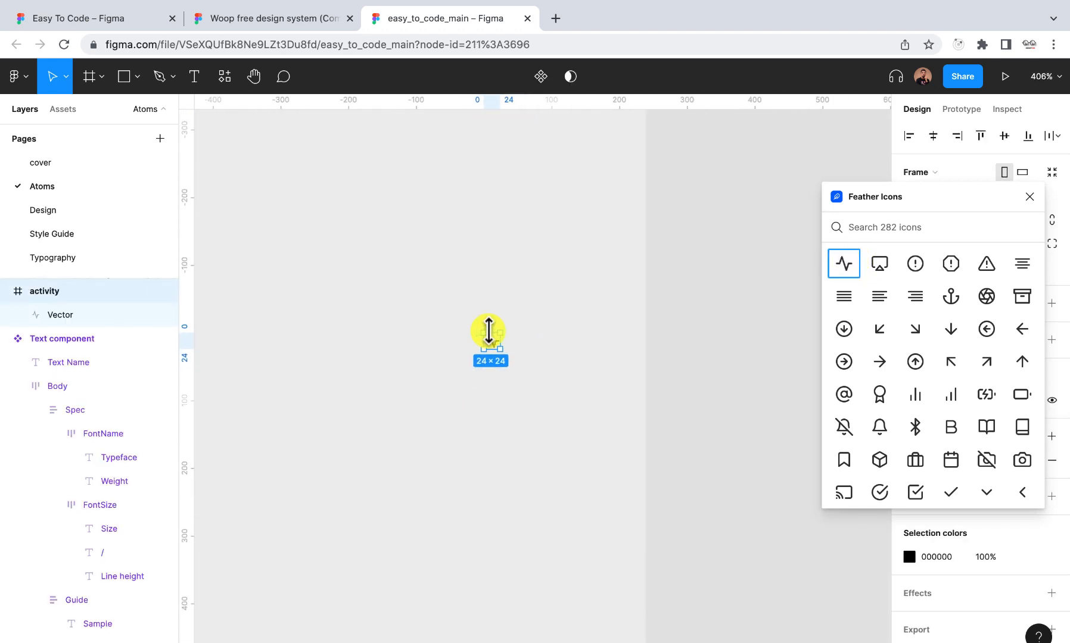
{"action": "scroll", "coordinate": [491, 334], "scroll_direction": "down", "scroll_amount": 5, "text": "ctrl"}
{"action": "scroll", "coordinate": [490, 334], "scroll_direction": "up", "scroll_amount": 3, "text": "ctrl"}
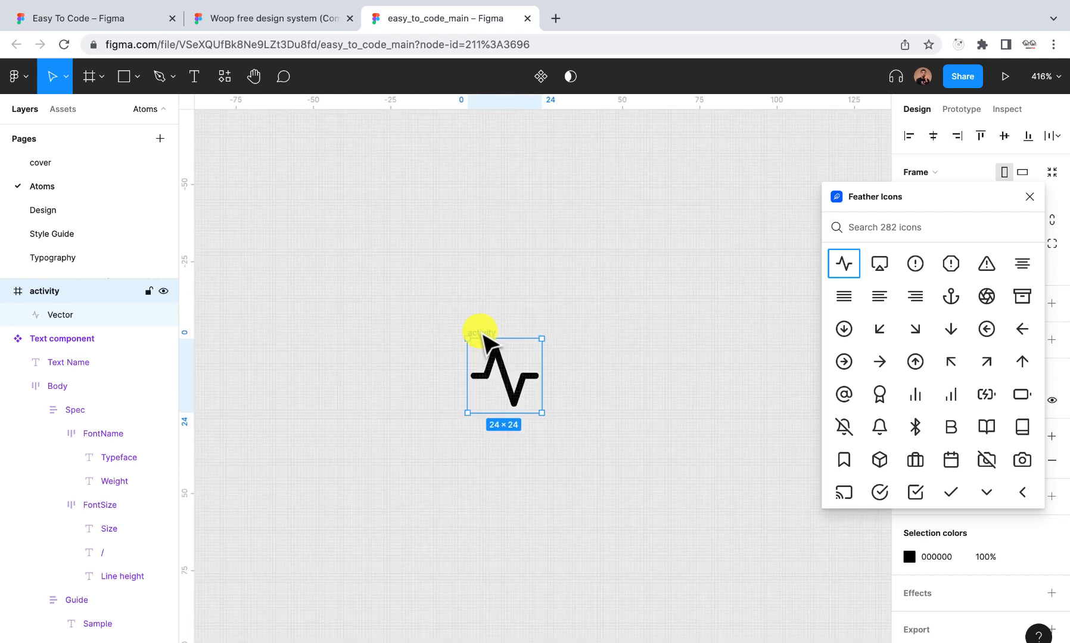
Convert the inserted activity icon into a component
{"action": "scroll", "coordinate": [482, 341], "scroll_direction": "down", "scroll_amount": 10}
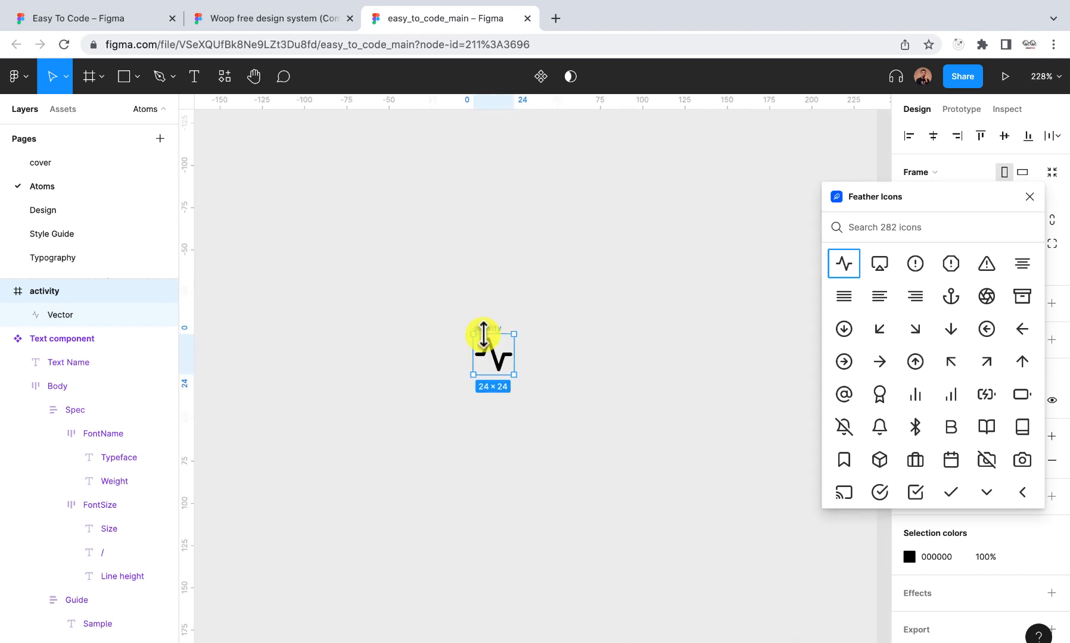
{"action": "scroll", "coordinate": [483, 334], "scroll_direction": "down", "scroll_amount": 7}
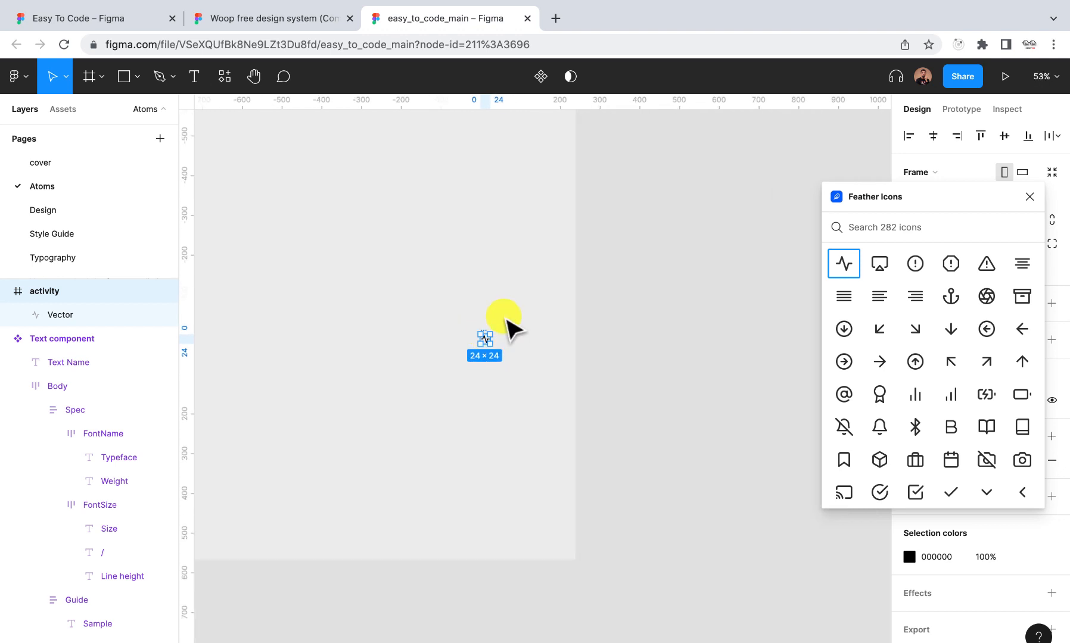
{"action": "scroll", "coordinate": [506, 320], "scroll_direction": "up", "scroll_amount": 5}
{"action": "left_click_drag", "start_coordinate": [451, 355], "coordinate": [492, 279]}
{"action": "left_click_drag", "start_coordinate": [916, 193], "coordinate": [915, 369]}
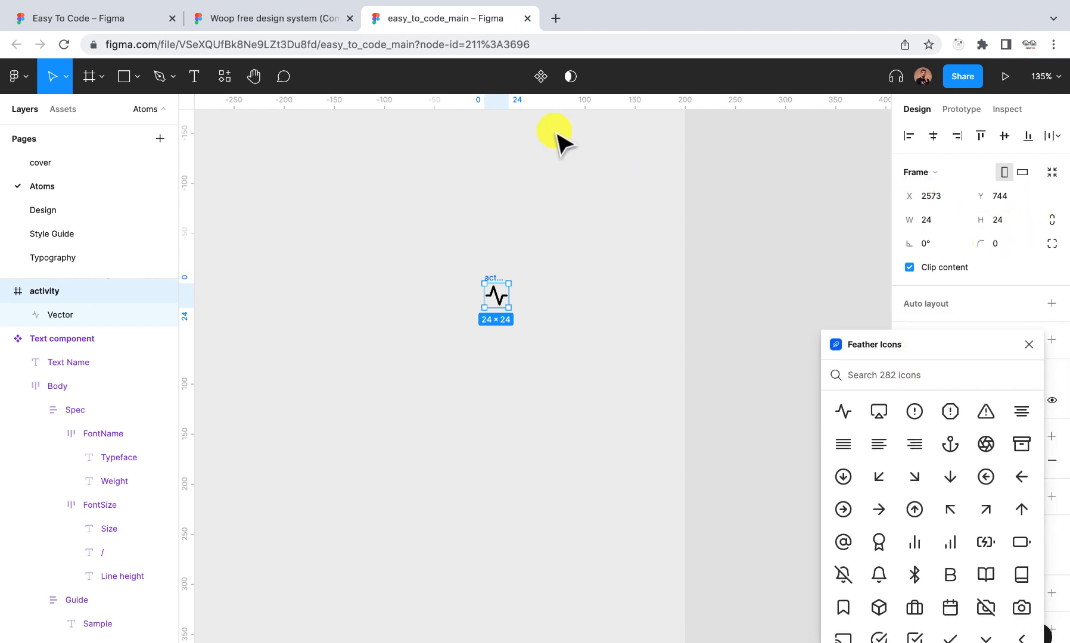
{"action": "left_click", "coordinate": [541, 76]}
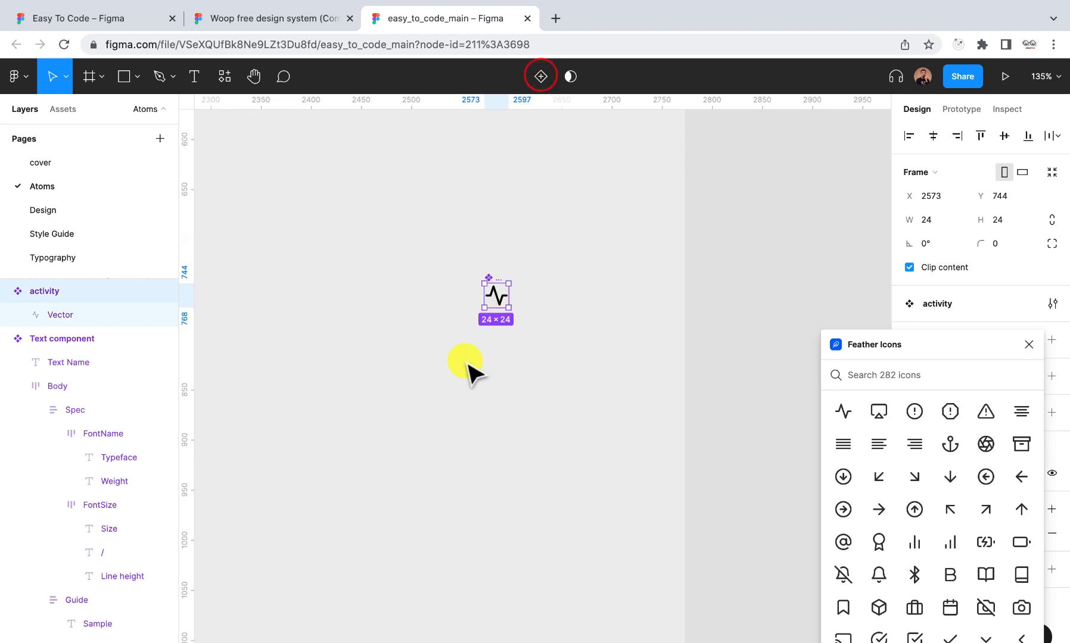
Move the activity component so it is nested inside the Icons frame, at about X 1537, Y 825
{"action": "scroll", "coordinate": [466, 370], "scroll_direction": "down", "scroll_amount": 10}
{"action": "scroll", "coordinate": [467, 368], "scroll_direction": "left", "scroll_amount": 8}
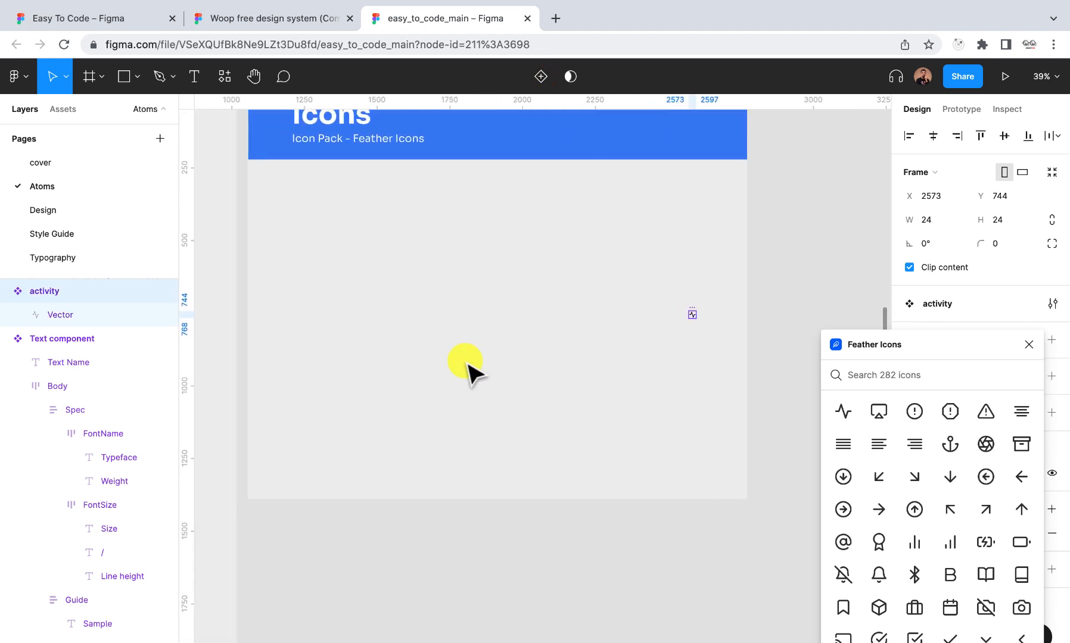
{"action": "scroll", "coordinate": [638, 318], "scroll_direction": "up", "scroll_amount": 3}
{"action": "scroll", "coordinate": [637, 318], "scroll_direction": "down", "scroll_amount": 8}
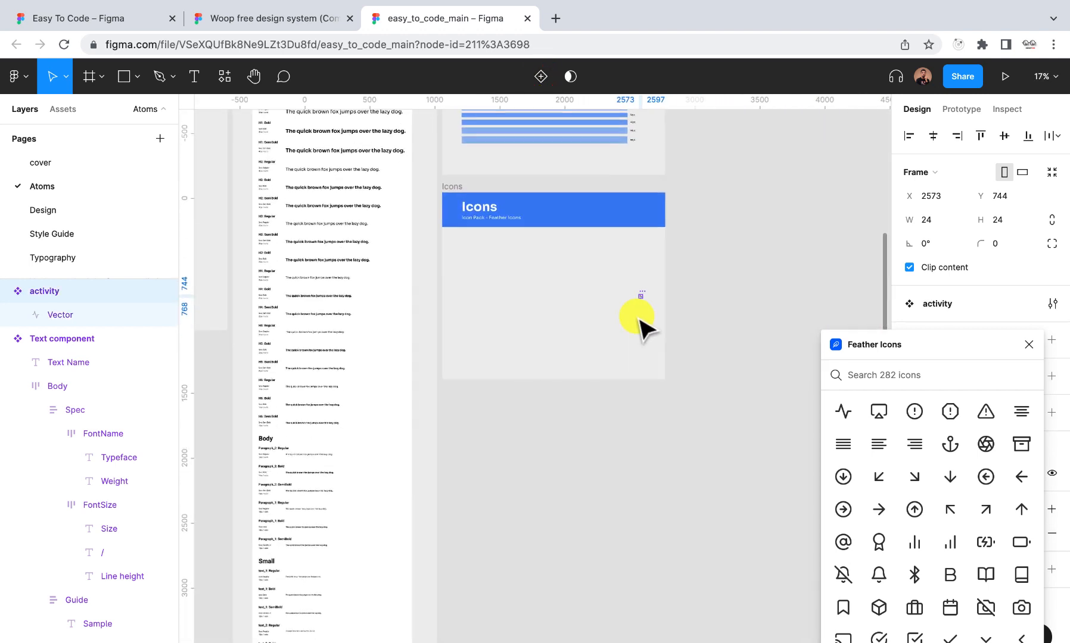
{"action": "scroll", "coordinate": [663, 303], "scroll_direction": "up", "scroll_amount": 8}
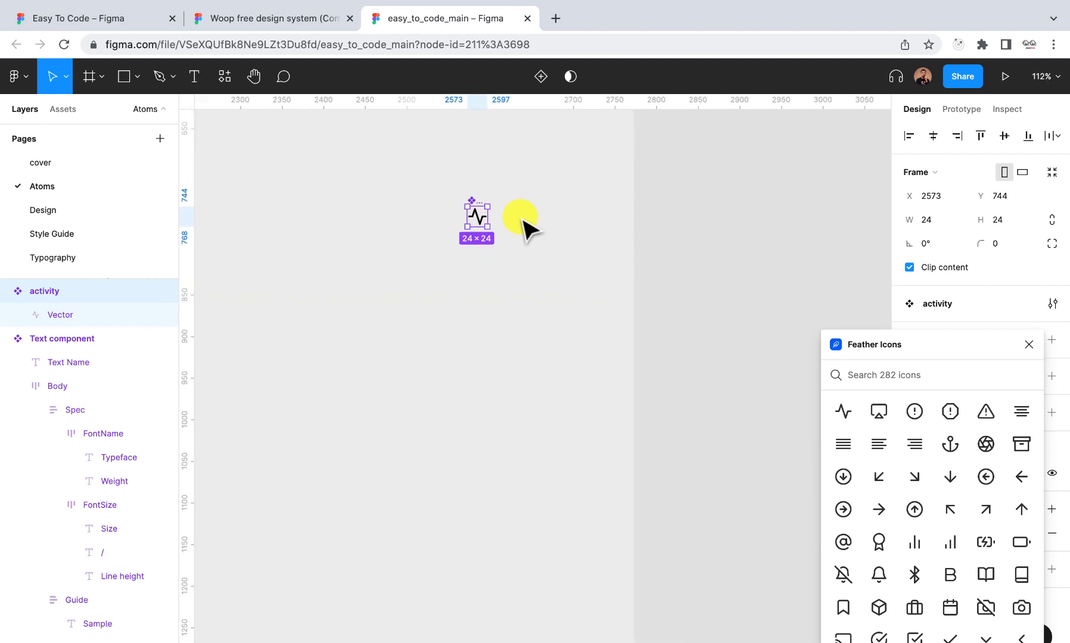
{"action": "left_click_drag", "start_coordinate": [472, 198], "coordinate": [492, 232]}
{"action": "scroll", "coordinate": [492, 231], "scroll_direction": "down", "scroll_amount": 5}
{"action": "scroll", "coordinate": [492, 230], "scroll_direction": "left", "scroll_amount": 4}
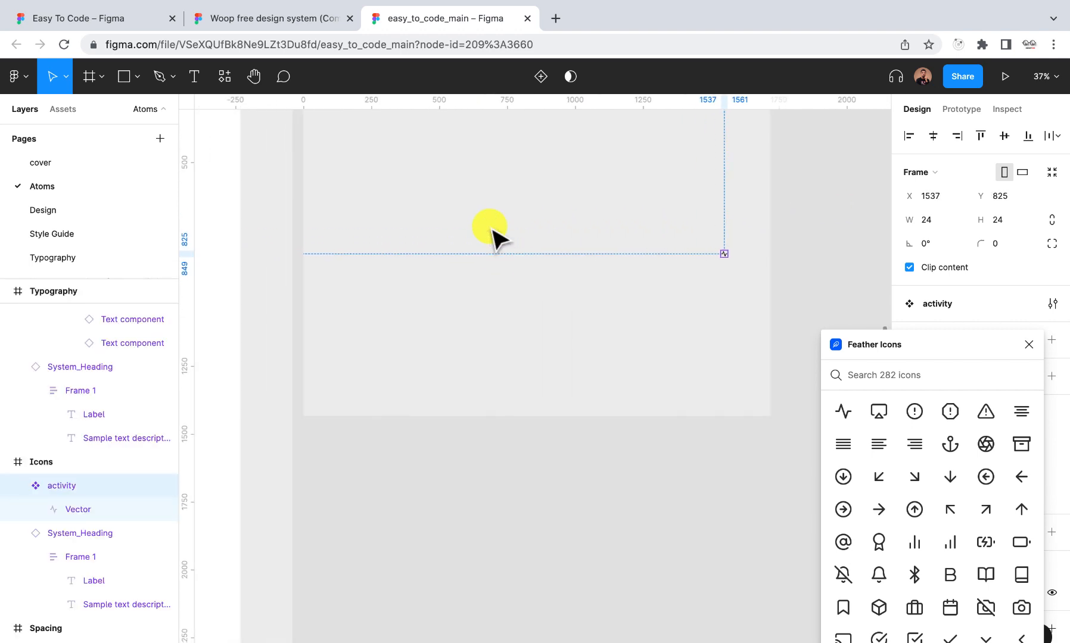
Reposition the activity component to X 140, Y 335, just below the Icons header and aligned with its text
{"action": "scroll", "coordinate": [493, 229], "scroll_direction": "up", "scroll_amount": 3}
{"action": "scroll", "coordinate": [533, 278], "scroll_direction": "down", "scroll_amount": 5}
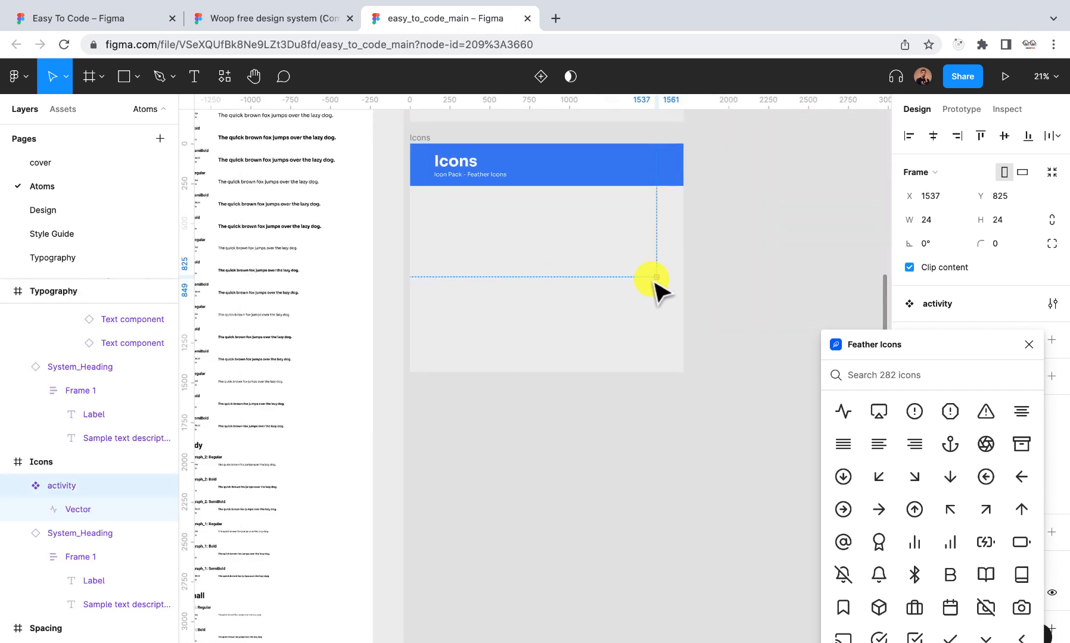
{"action": "scroll", "coordinate": [655, 274], "scroll_direction": "up", "scroll_amount": 3}
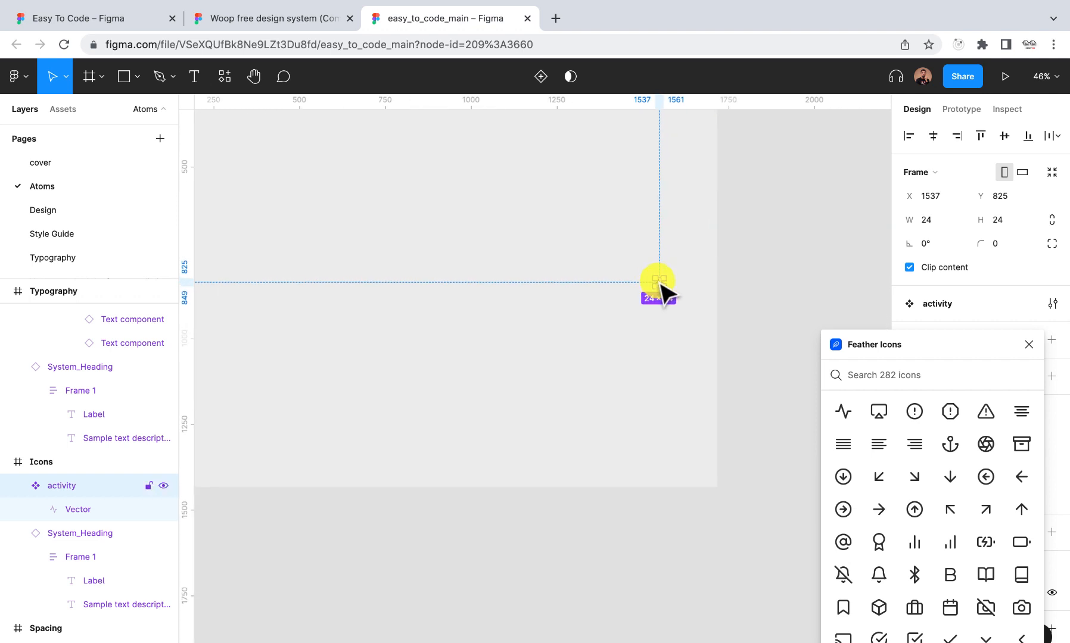
{"action": "left_click_drag", "start_coordinate": [659, 283], "coordinate": [287, 223]}
{"action": "scroll", "coordinate": [287, 224], "scroll_direction": "left", "scroll_amount": 3}
{"action": "scroll", "coordinate": [287, 224], "scroll_direction": "down", "scroll_amount": 2}
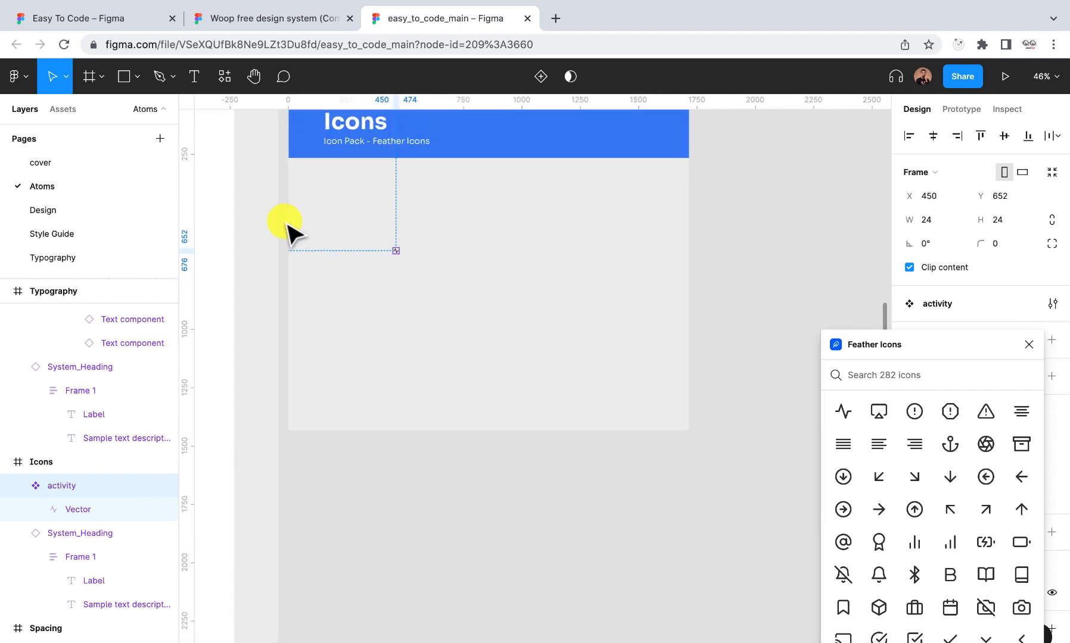
{"action": "scroll", "coordinate": [287, 223], "scroll_direction": "down", "scroll_amount": 2}
{"action": "left_click_drag", "start_coordinate": [393, 249], "coordinate": [322, 179]}
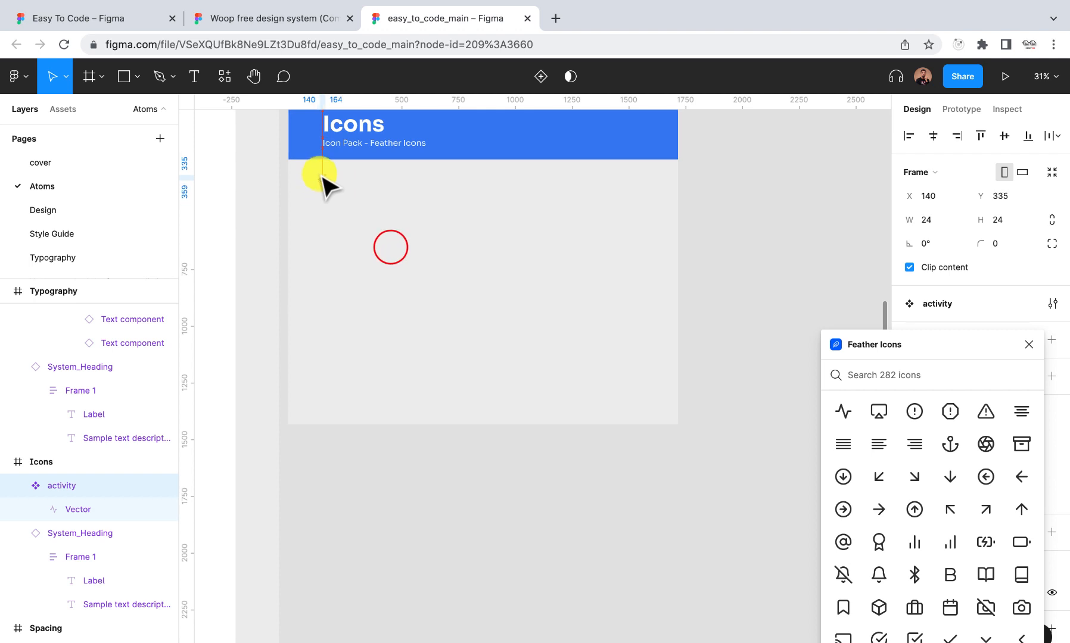
Place an instance of the activity component from the local Icons assets beside the Icons frame, at about X 3275, Y 263
{"action": "left_click", "coordinate": [63, 109]}
{"action": "left_click", "coordinate": [18, 282]}
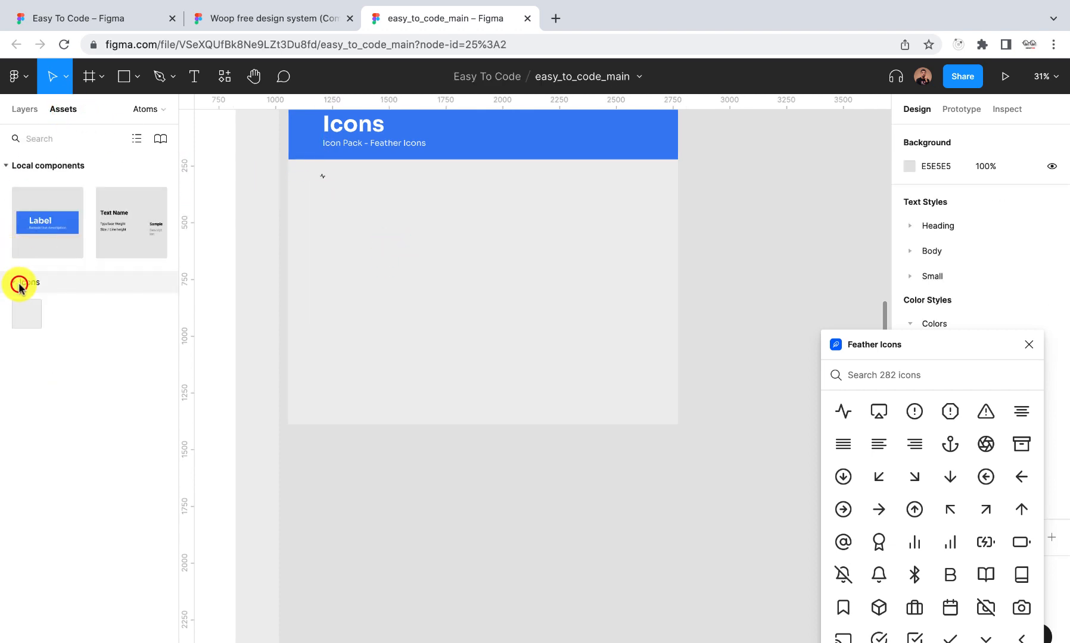
{"action": "left_click_drag", "start_coordinate": [608, 272], "coordinate": [794, 173]}
Insert the airplay icon from Feather Icons and convert it into a component
{"action": "scroll", "coordinate": [811, 174], "scroll_direction": "down", "scroll_amount": 3, "text": "ctrl"}
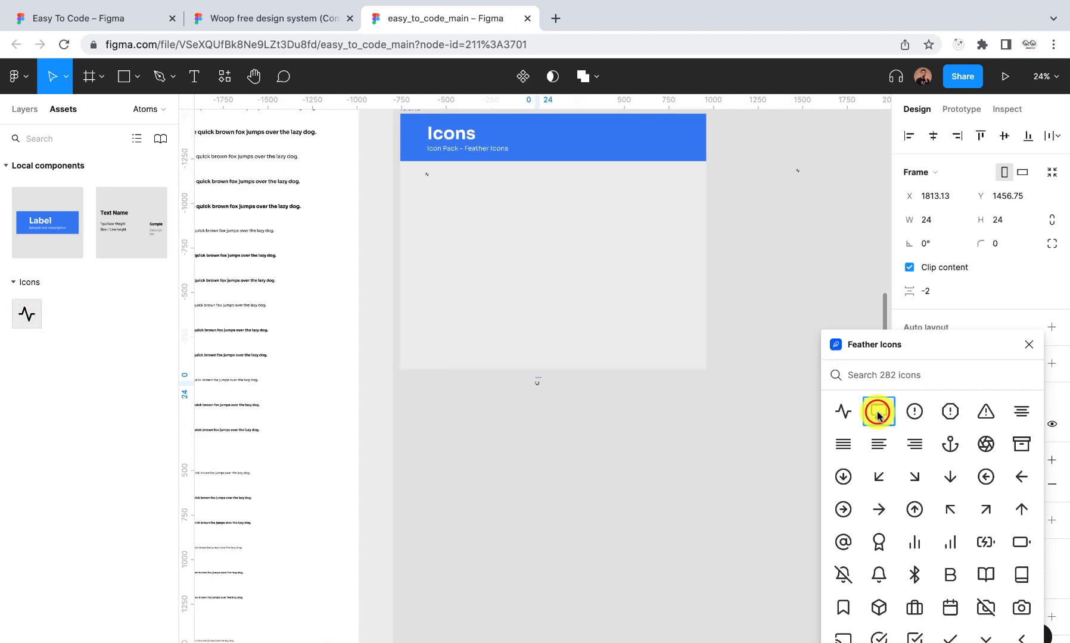
{"action": "left_click_drag", "start_coordinate": [877, 415], "coordinate": [543, 386]}
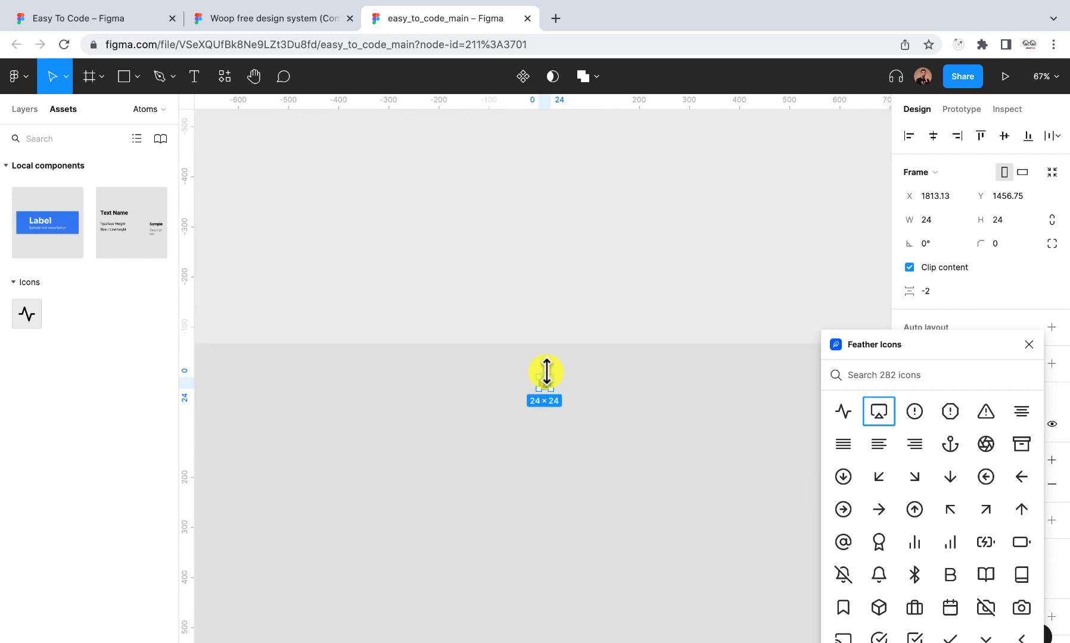
{"action": "left_click", "coordinate": [24, 108]}
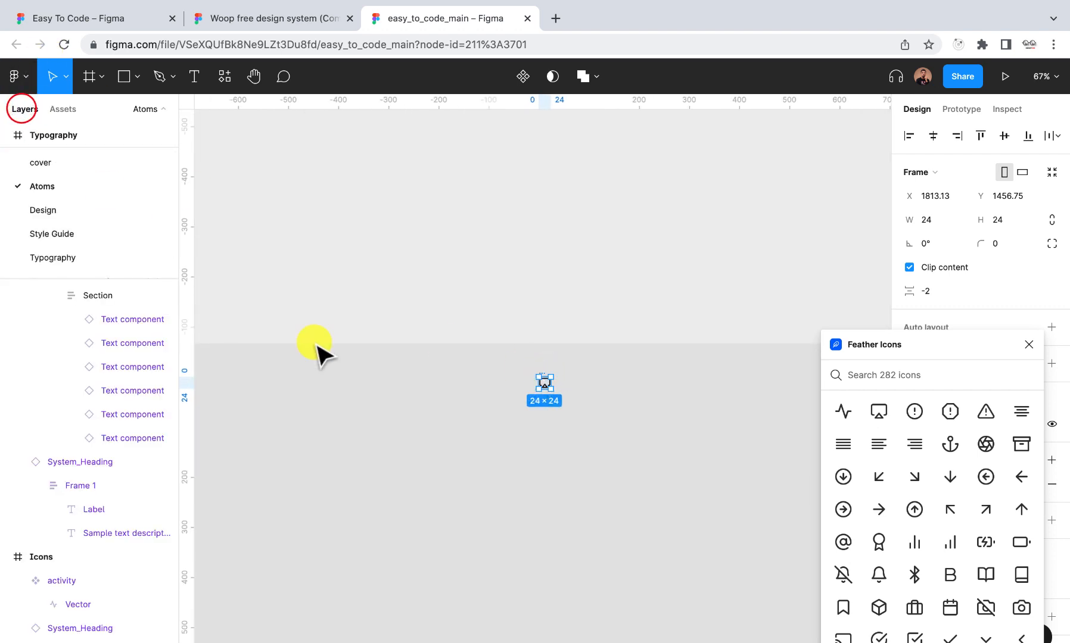
{"action": "scroll", "coordinate": [556, 370], "scroll_direction": "up", "scroll_amount": 2, "text": "ctrl"}
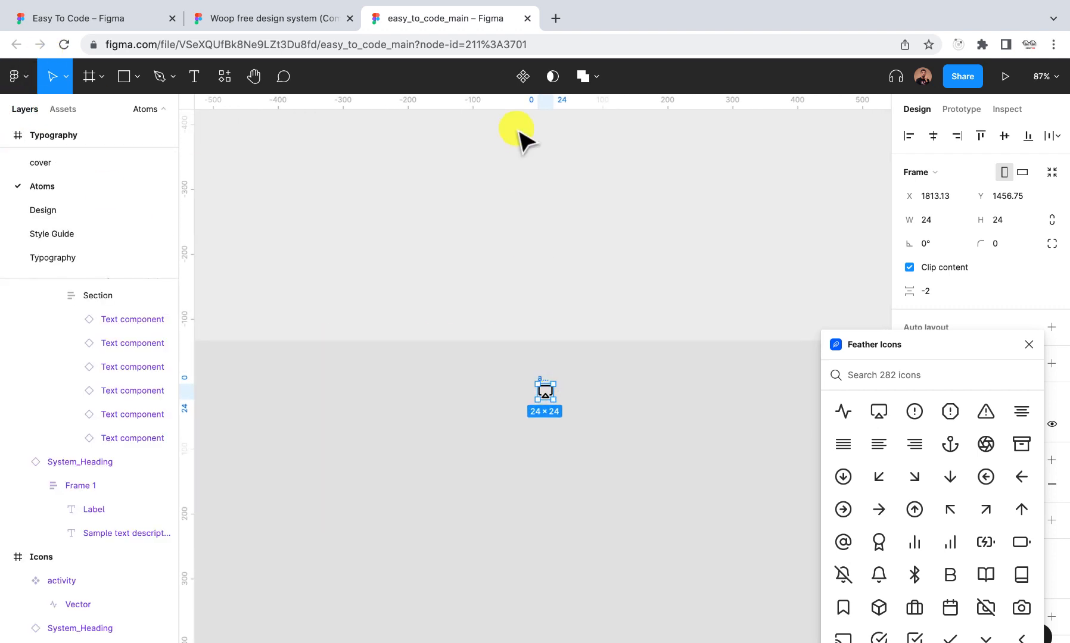
{"action": "scroll", "coordinate": [504, 367], "scroll_direction": "down", "scroll_amount": 5, "text": "ctrl"}
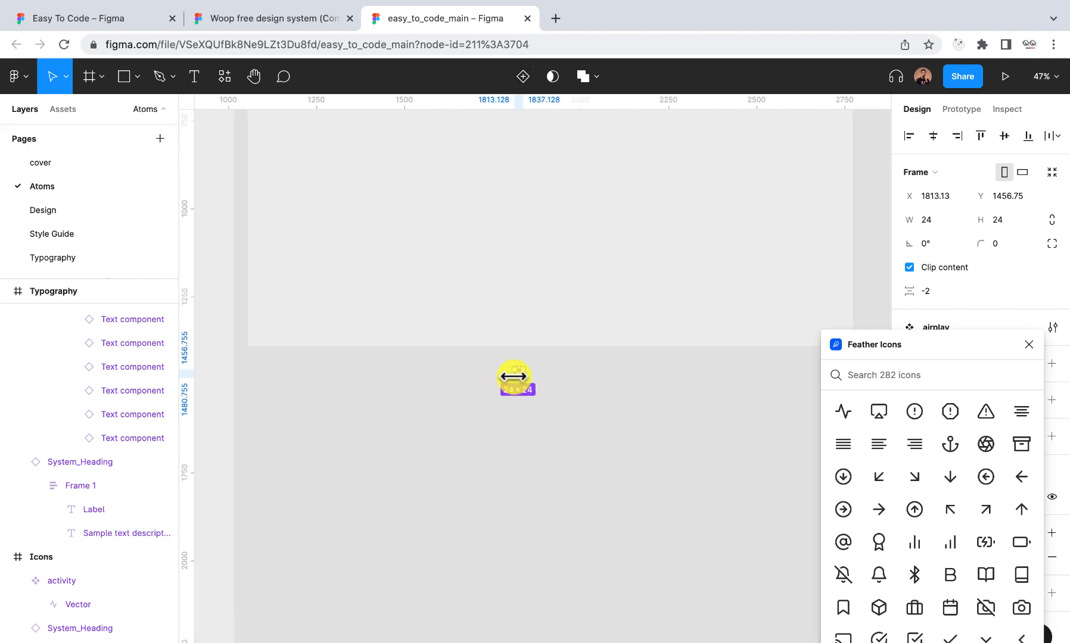
Move the airplay component into the Icons frame beside the activity icon, at about X 264, Y 340
{"action": "scroll", "coordinate": [516, 380], "scroll_direction": "down", "scroll_amount": 3, "text": "ctrl"}
{"action": "left_click_drag", "start_coordinate": [515, 380], "coordinate": [429, 184]}
{"action": "scroll", "coordinate": [693, 306], "scroll_direction": "right", "scroll_amount": 3}
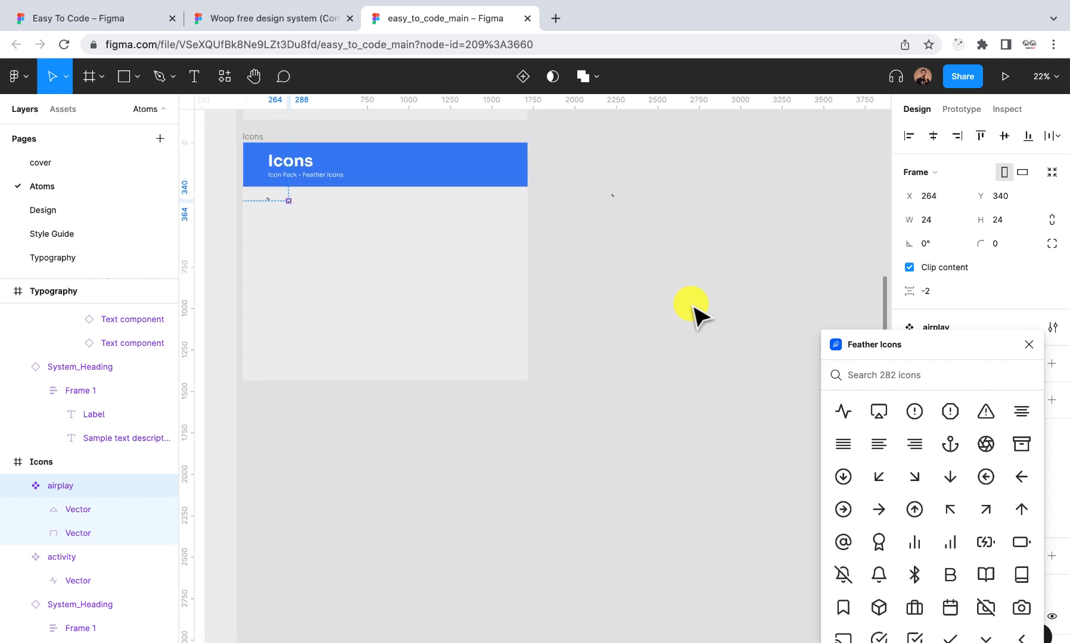
Swap the activity instance outside the Icons frame to airplay and back to activity
{"action": "scroll", "coordinate": [624, 210], "scroll_direction": "up", "scroll_amount": 10, "text": "ctrl"}
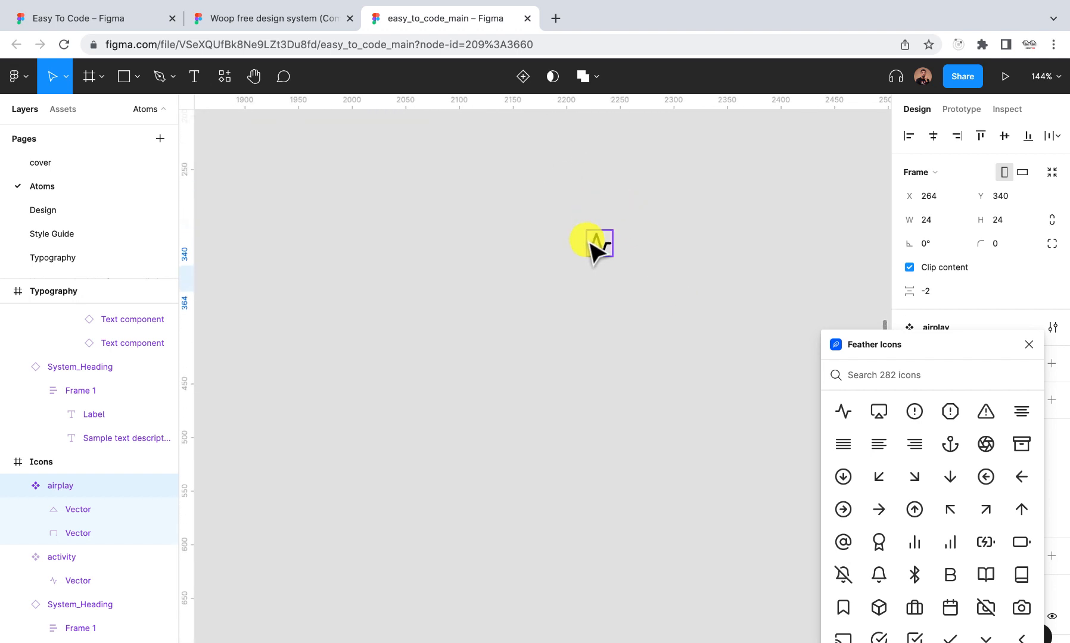
{"action": "right_click", "coordinate": [595, 246]}
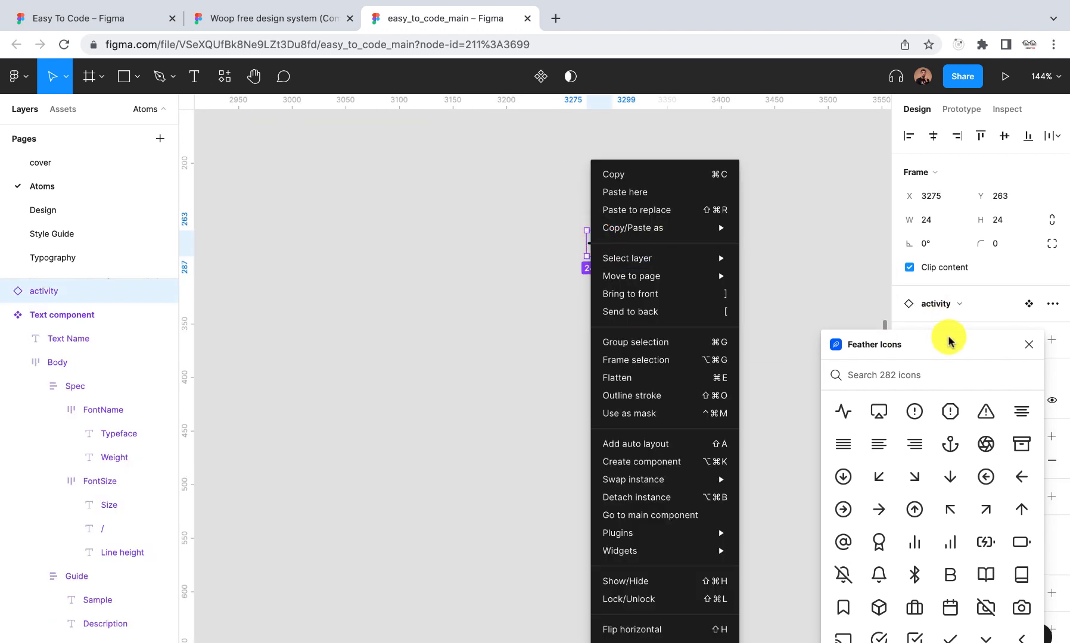
{"action": "left_click_drag", "start_coordinate": [948, 341], "coordinate": [539, 294]}
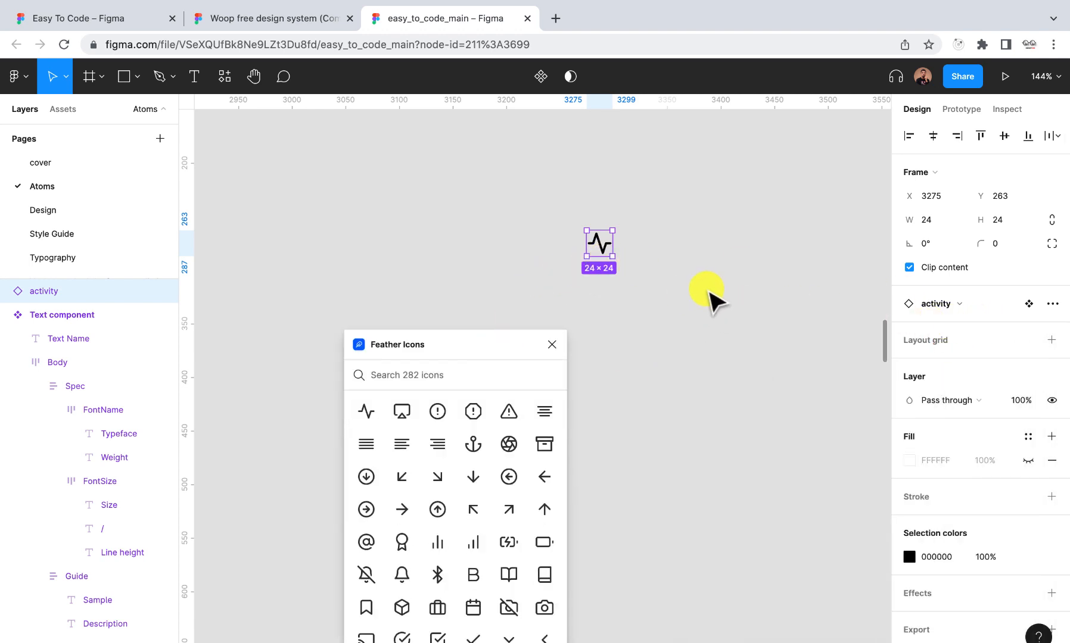
{"action": "left_click", "coordinate": [997, 305]}
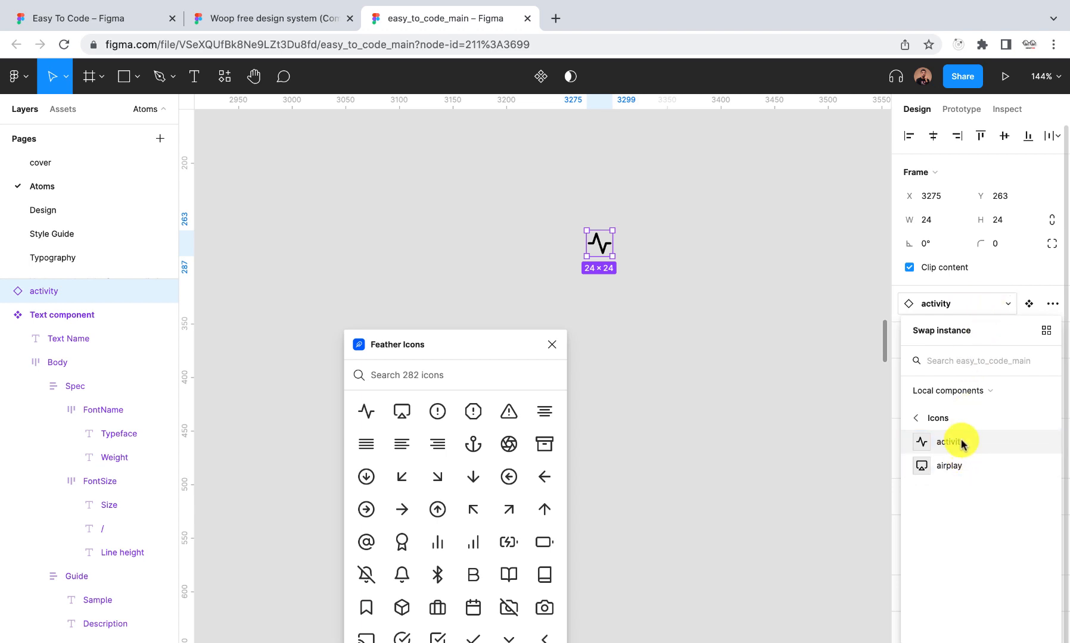
{"action": "left_click", "coordinate": [962, 459]}
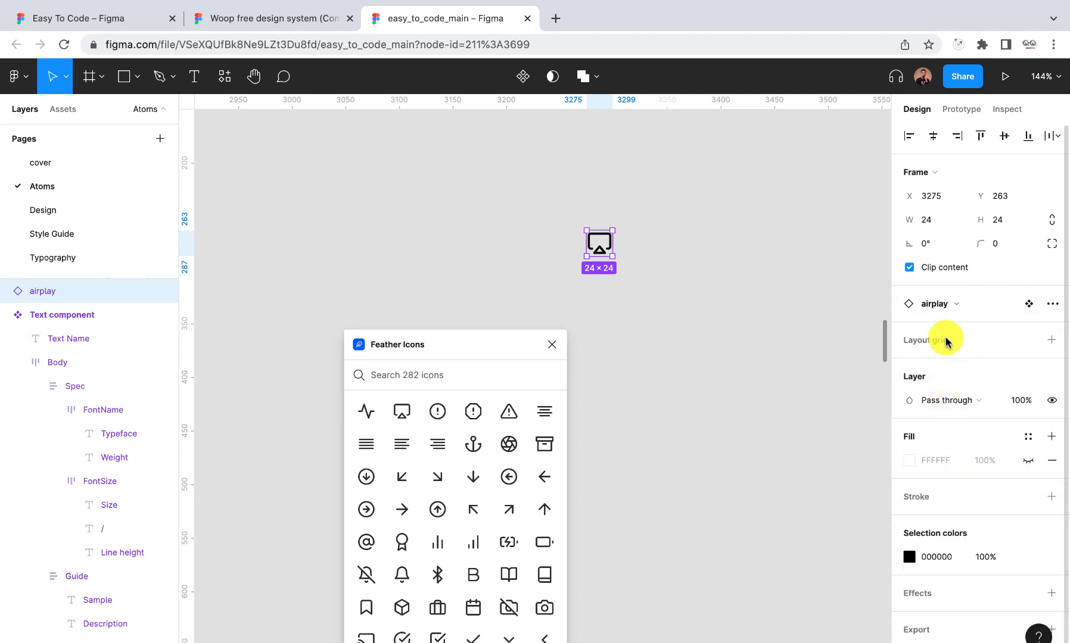
{"action": "left_click", "coordinate": [950, 304]}
{"action": "left_click", "coordinate": [940, 445]}
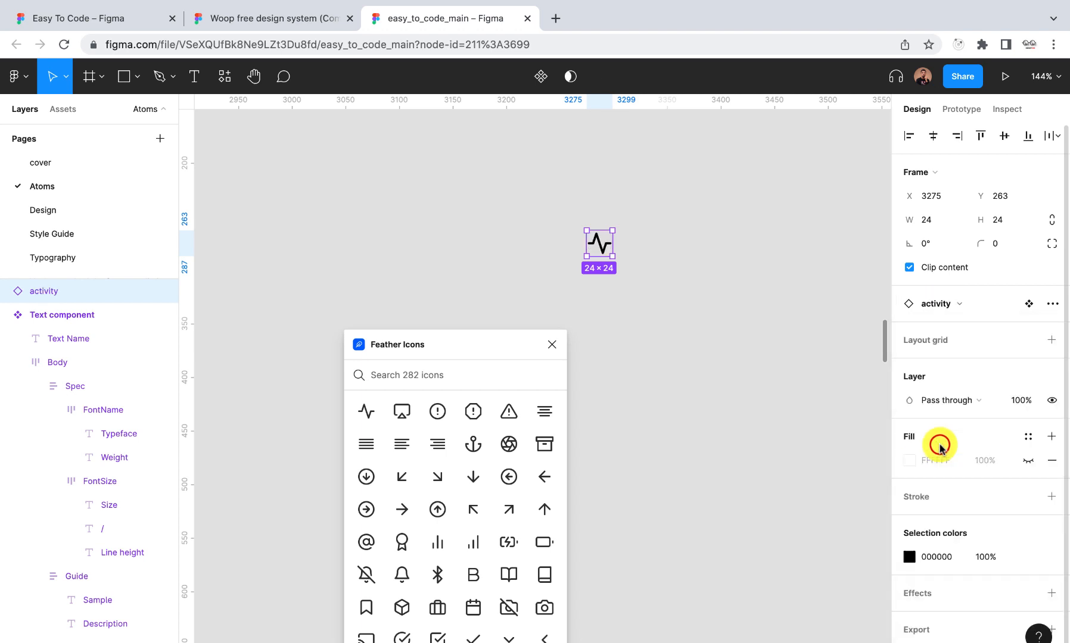
Try the instance swap once more on the activity icon outside the Icons frame, choosing airplay and restoring activity
{"action": "left_click", "coordinate": [953, 300]}
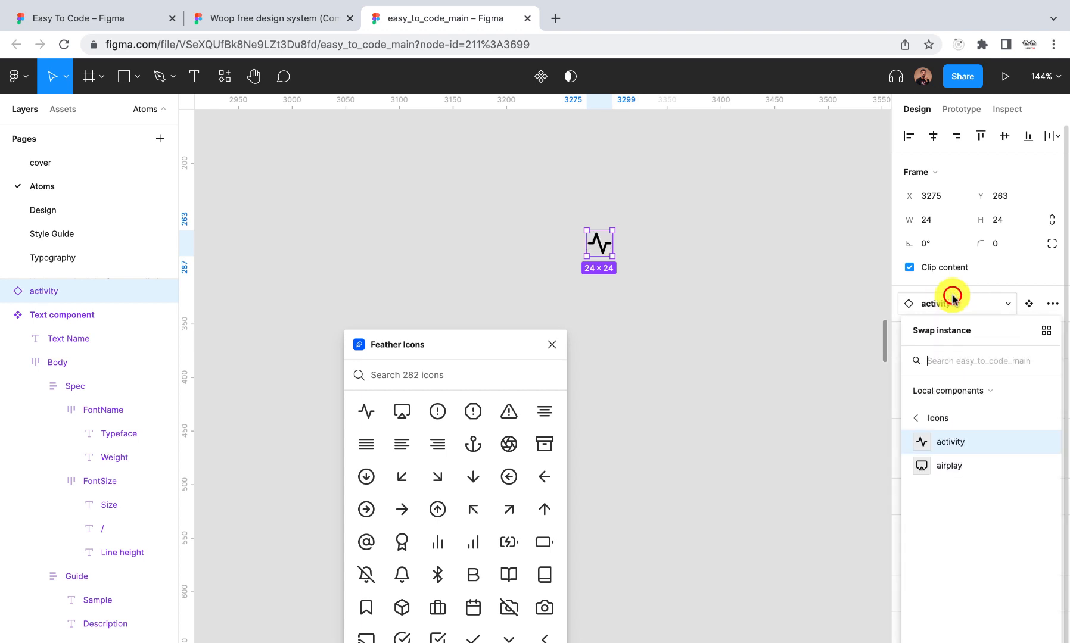
{"action": "left_click", "coordinate": [944, 464]}
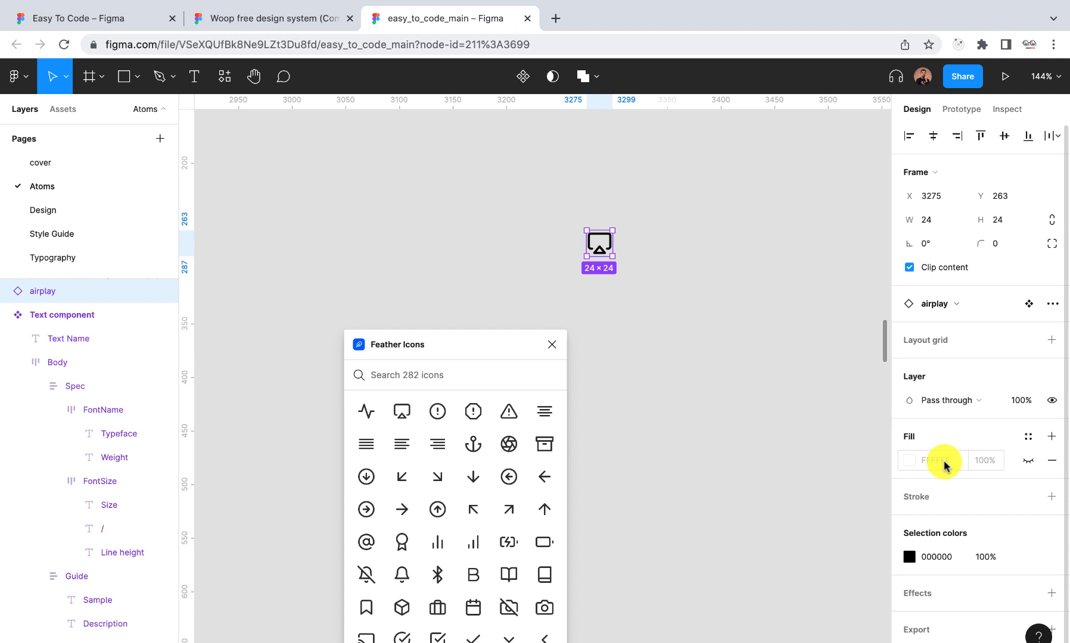
{"action": "left_click", "coordinate": [947, 303]}
{"action": "left_click", "coordinate": [945, 443]}
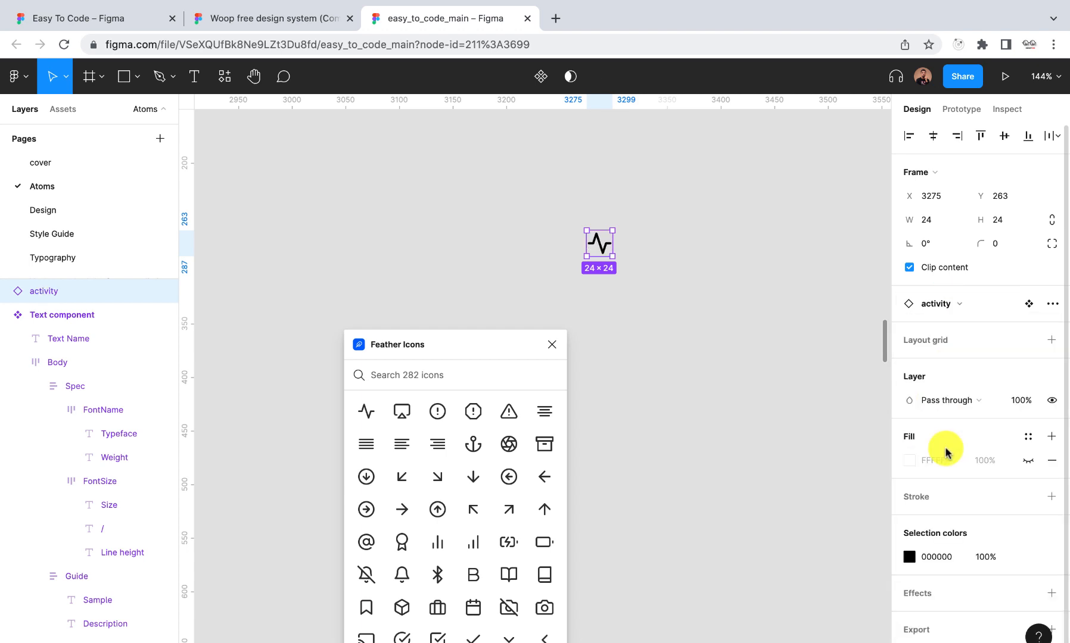
Delete the activity instance placed outside the Icons frame
{"action": "left_click", "coordinate": [641, 271]}
{"action": "left_click", "coordinate": [599, 243]}
{"action": "key", "text": "Delete"}
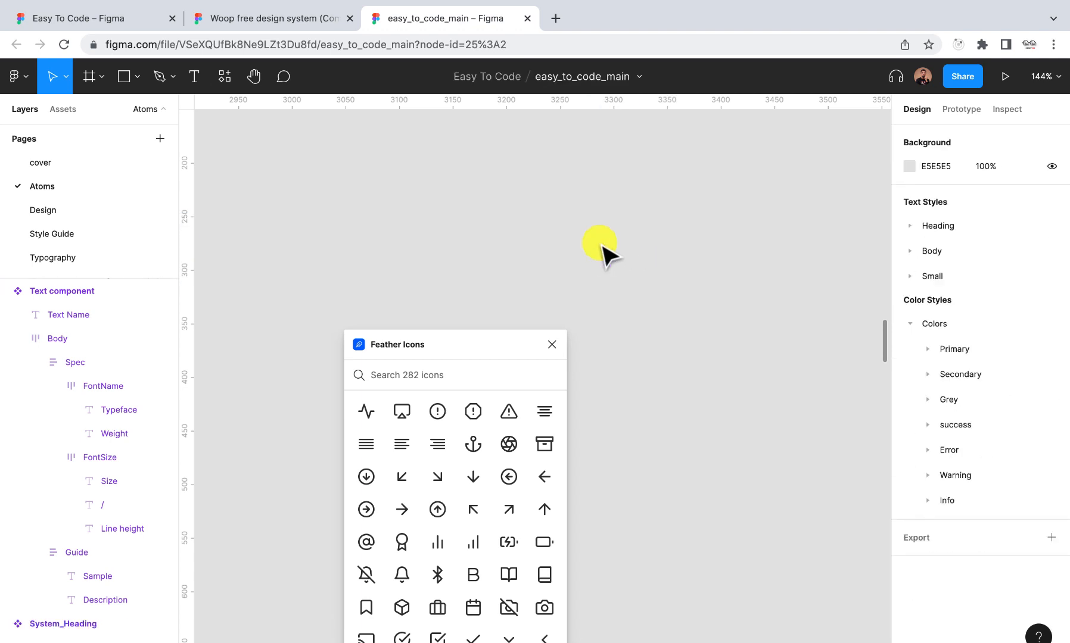
Shift the Feather Icons plugin window out of the way and move the airplay component closer to the activity icon
{"action": "scroll", "coordinate": [602, 248], "scroll_direction": "down", "scroll_amount": 5}
{"action": "left_click_drag", "start_coordinate": [488, 345], "coordinate": [774, 213]}
{"action": "scroll", "coordinate": [393, 253], "scroll_direction": "up", "scroll_amount": 10}
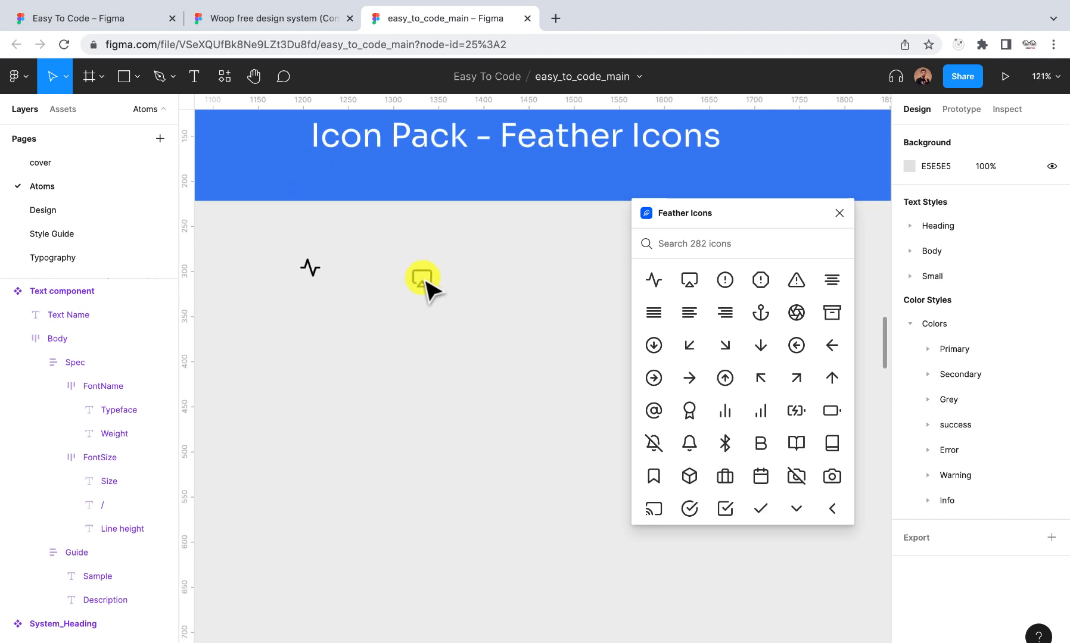
{"action": "left_click_drag", "start_coordinate": [421, 279], "coordinate": [355, 271]}
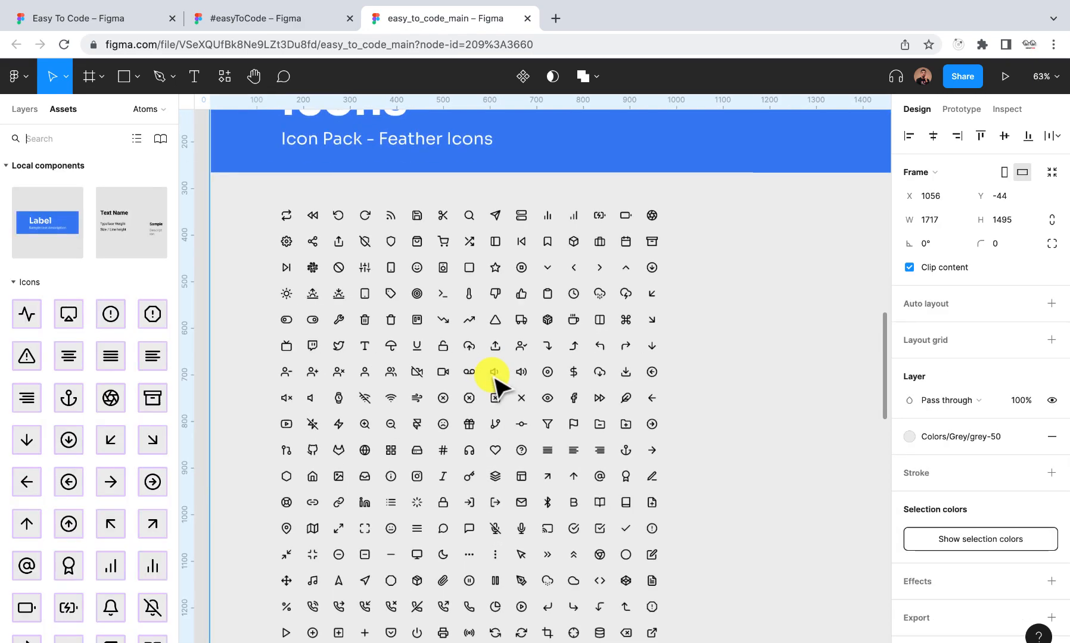
Look over the full grid of Feather icon components in the Icons frame
{"action": "scroll", "coordinate": [494, 377], "scroll_direction": "left", "scroll_amount": 2}
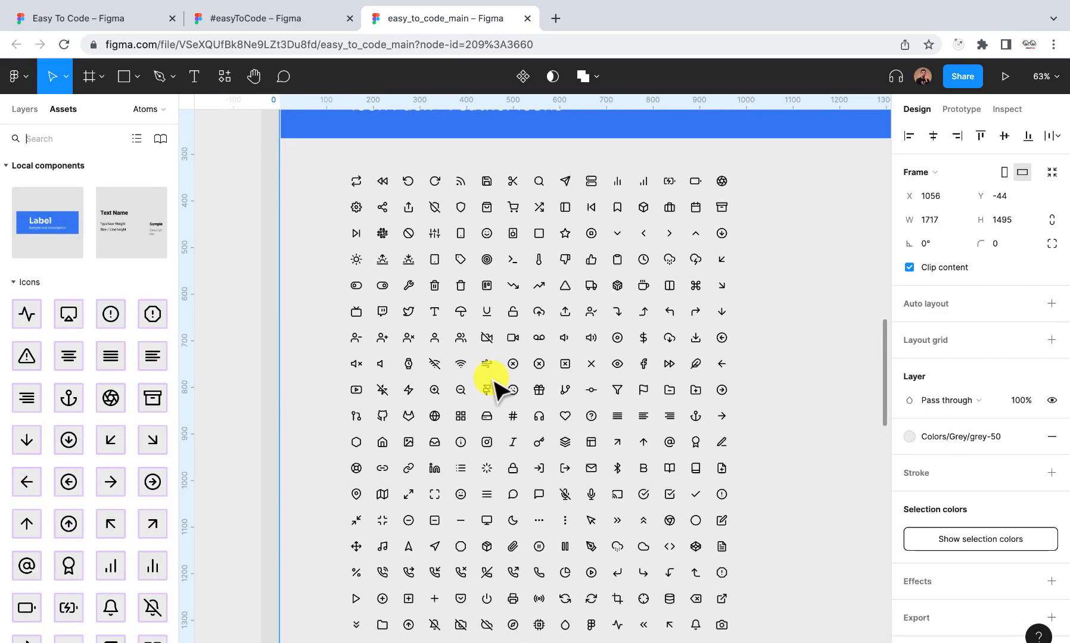
{"action": "scroll", "coordinate": [493, 379], "scroll_direction": "down", "scroll_amount": 3}
{"action": "scroll", "coordinate": [494, 379], "scroll_direction": "up", "scroll_amount": 3}
{"action": "scroll", "coordinate": [493, 379], "scroll_direction": "down", "scroll_amount": 5}
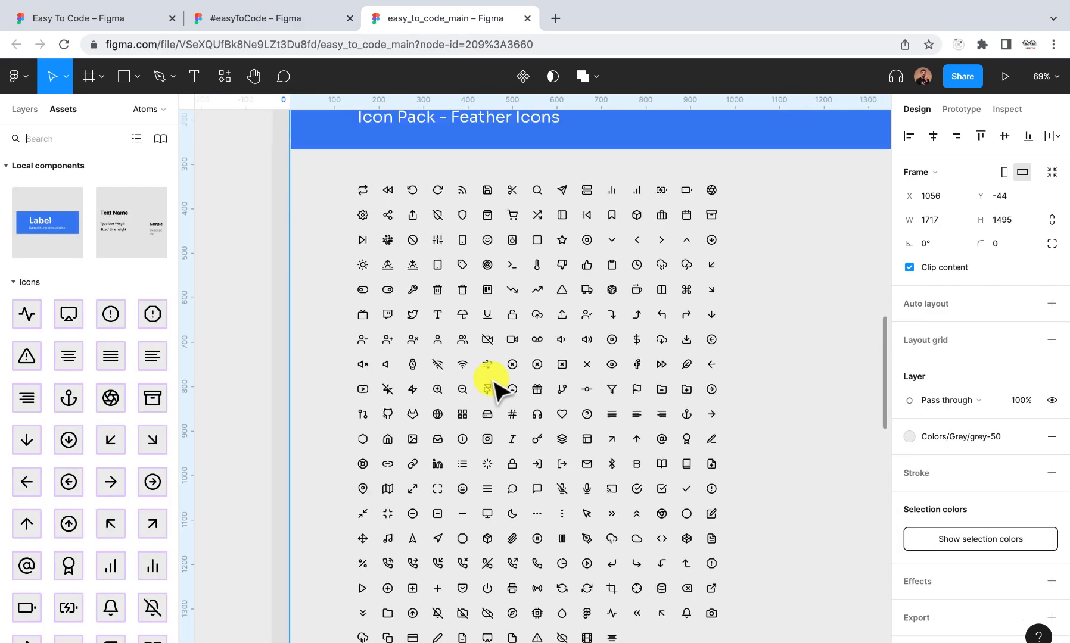
{"action": "scroll", "coordinate": [493, 379], "scroll_direction": "down", "scroll_amount": 2}
{"action": "scroll", "coordinate": [493, 379], "scroll_direction": "right", "scroll_amount": 1}
{"action": "scroll", "coordinate": [494, 379], "scroll_direction": "down", "scroll_amount": 2}
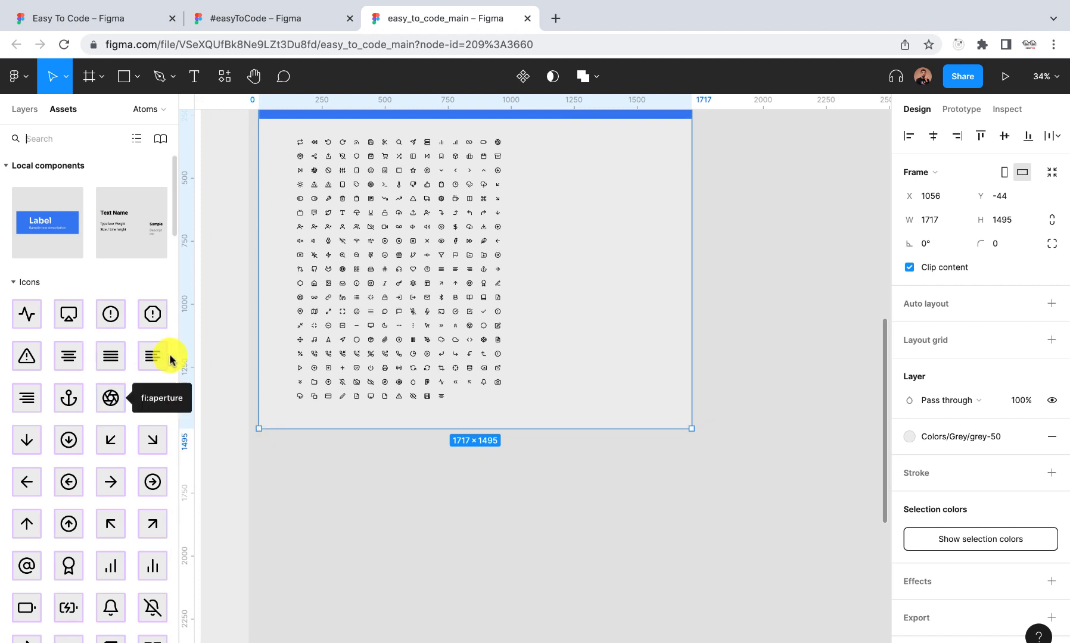
Place an fi:activity instance outside the Icons frame at about X 3082, Y 550 and swap it to fi:airplay, then fi:alert-octagon
{"action": "left_click_drag", "start_coordinate": [337, 317], "coordinate": [787, 215]}
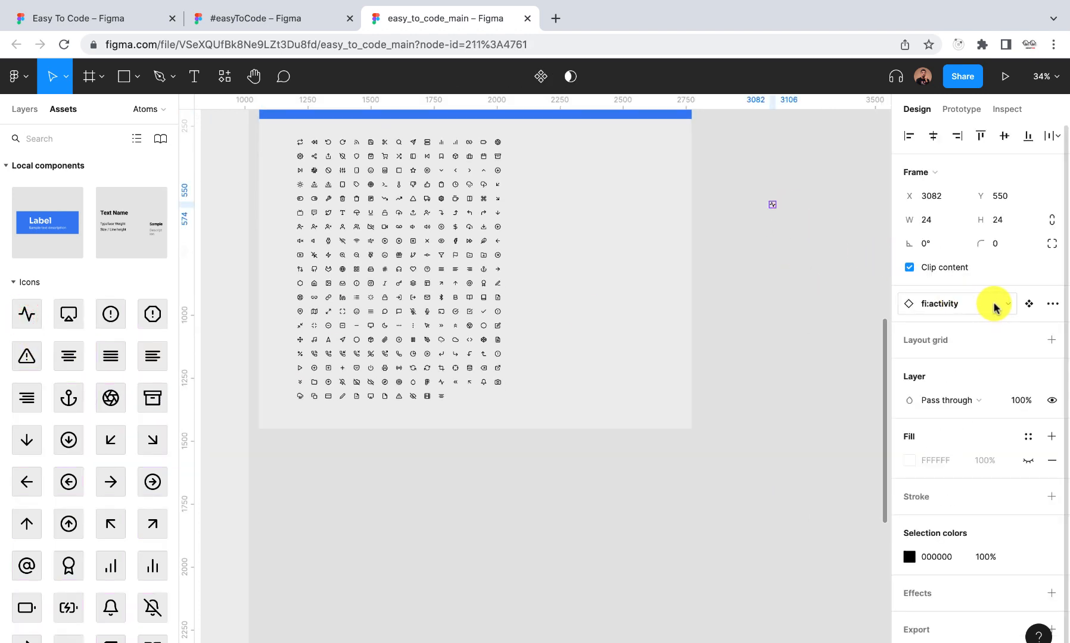
{"action": "left_click", "coordinate": [993, 306]}
{"action": "left_click", "coordinate": [968, 463]}
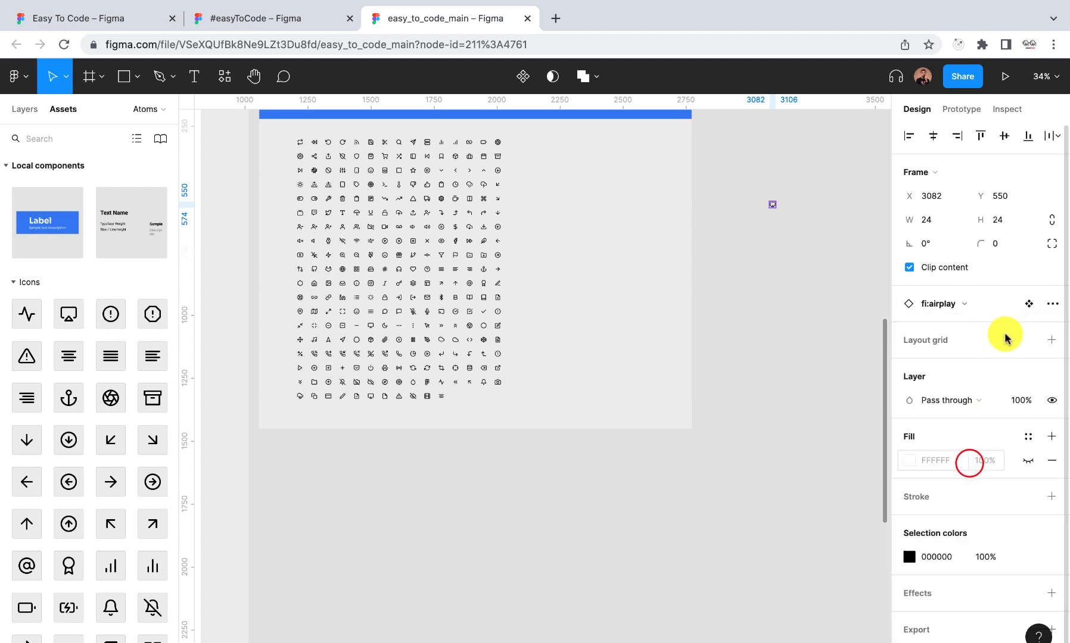
{"action": "left_click", "coordinate": [986, 303]}
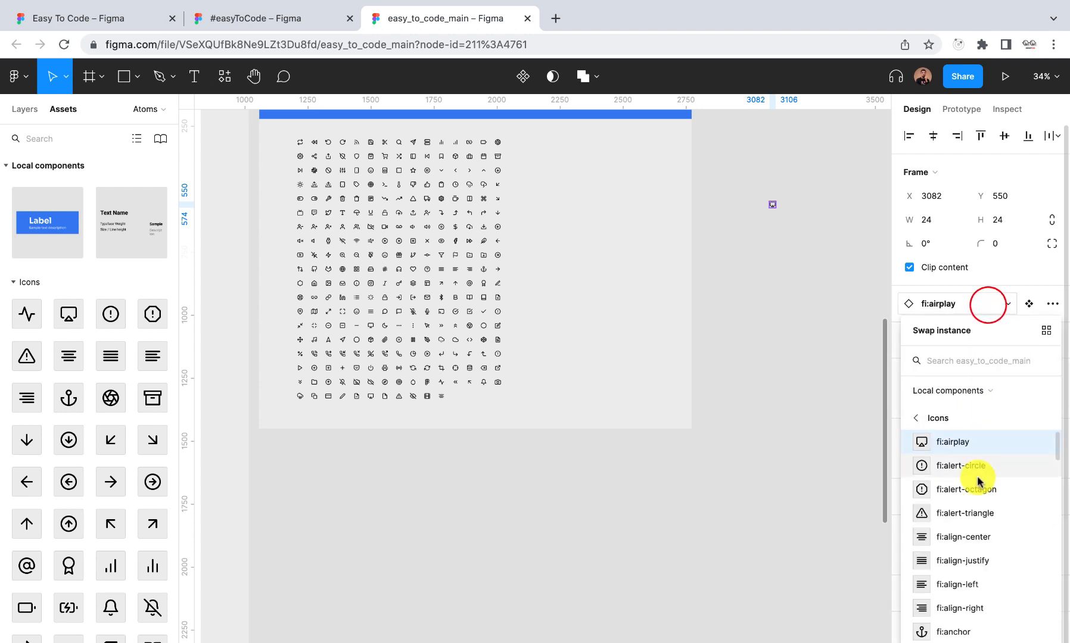
{"action": "left_click", "coordinate": [978, 482]}
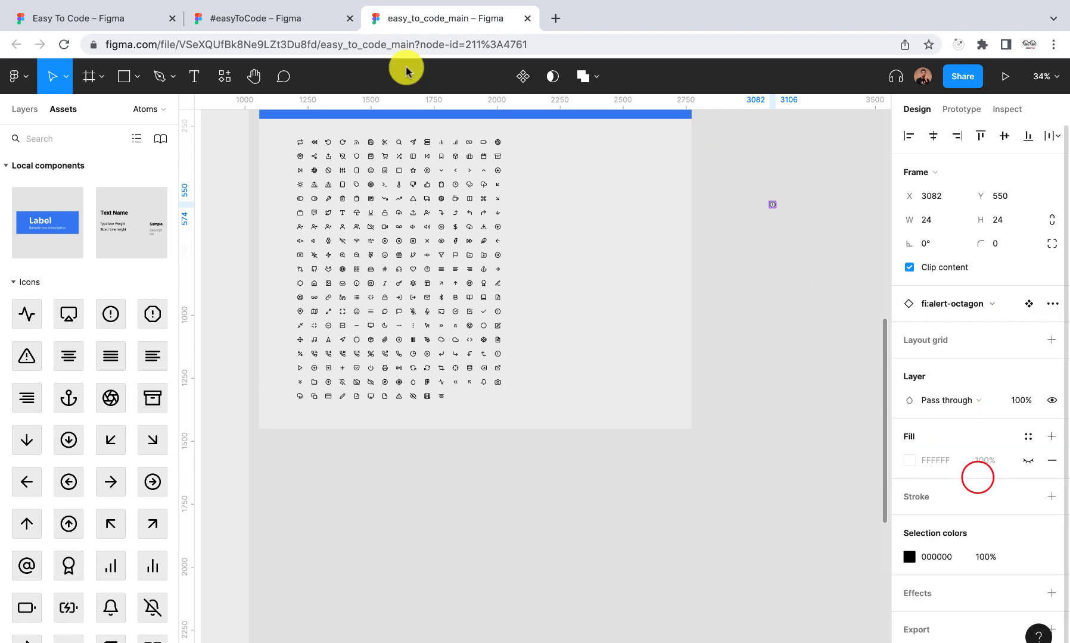
Close the #easyToCode file and delete the fi:alert-octagon test instance beside the Icons frame
{"action": "left_click", "coordinate": [350, 20]}
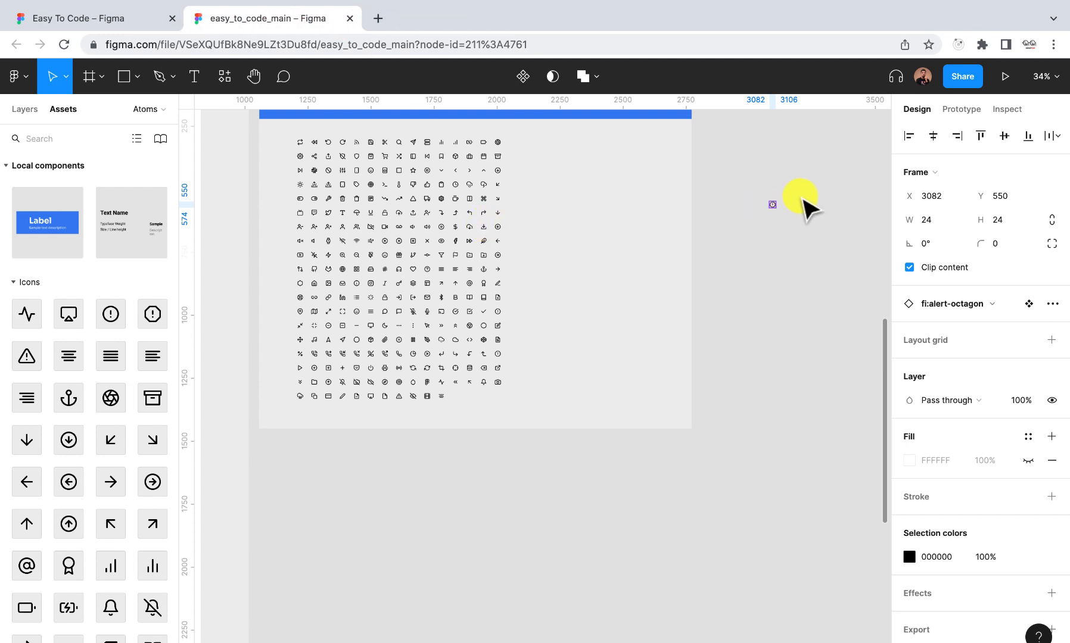
{"action": "scroll", "coordinate": [802, 198], "scroll_direction": "up", "scroll_amount": 5}
{"action": "left_click_drag", "start_coordinate": [776, 248], "coordinate": [697, 186]}
{"action": "key", "text": "Delete"}
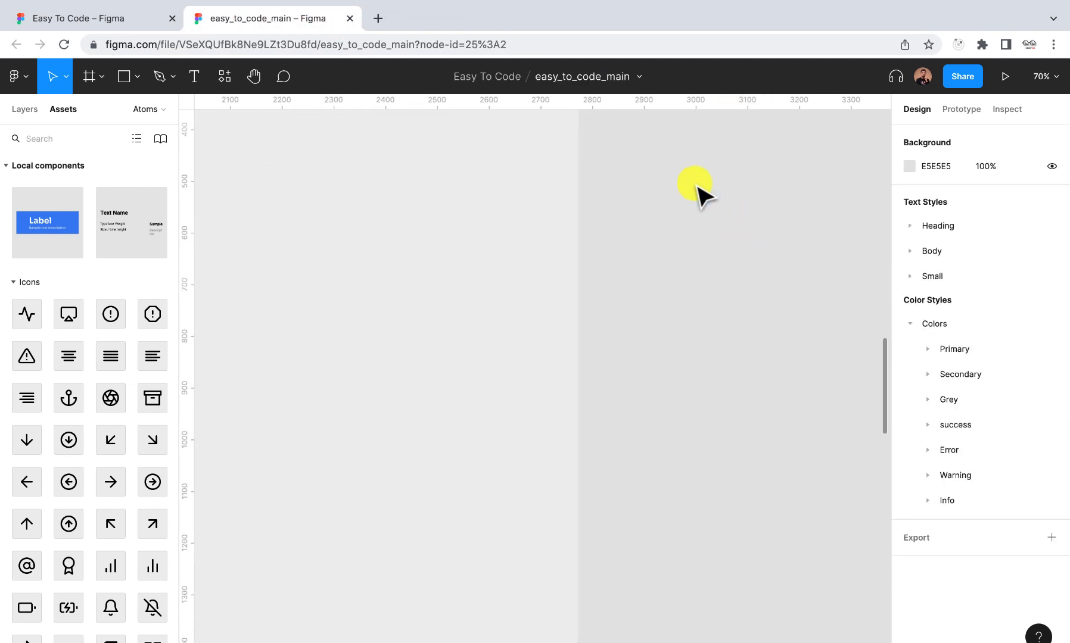
Review the Icons frame alongside the other Atoms frames and collapse the Colors group in the color styles
{"action": "scroll", "coordinate": [694, 187], "scroll_direction": "down", "scroll_amount": 5}
{"action": "scroll", "coordinate": [417, 142], "scroll_direction": "up", "scroll_amount": 1}
{"action": "left_click", "coordinate": [346, 127]}
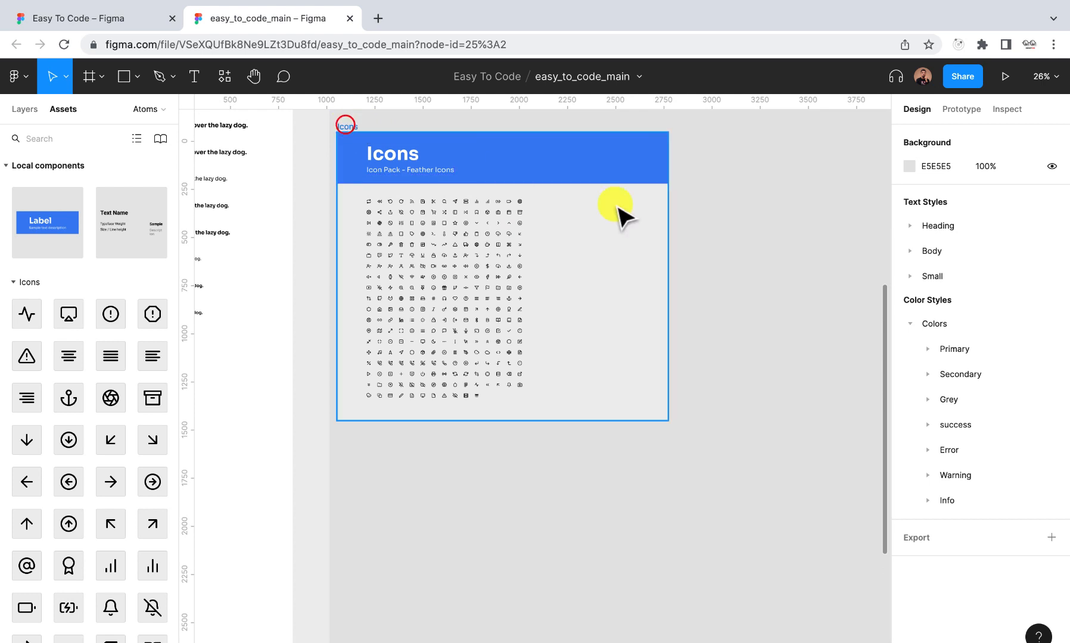
{"action": "scroll", "coordinate": [685, 244], "scroll_direction": "up", "scroll_amount": 3}
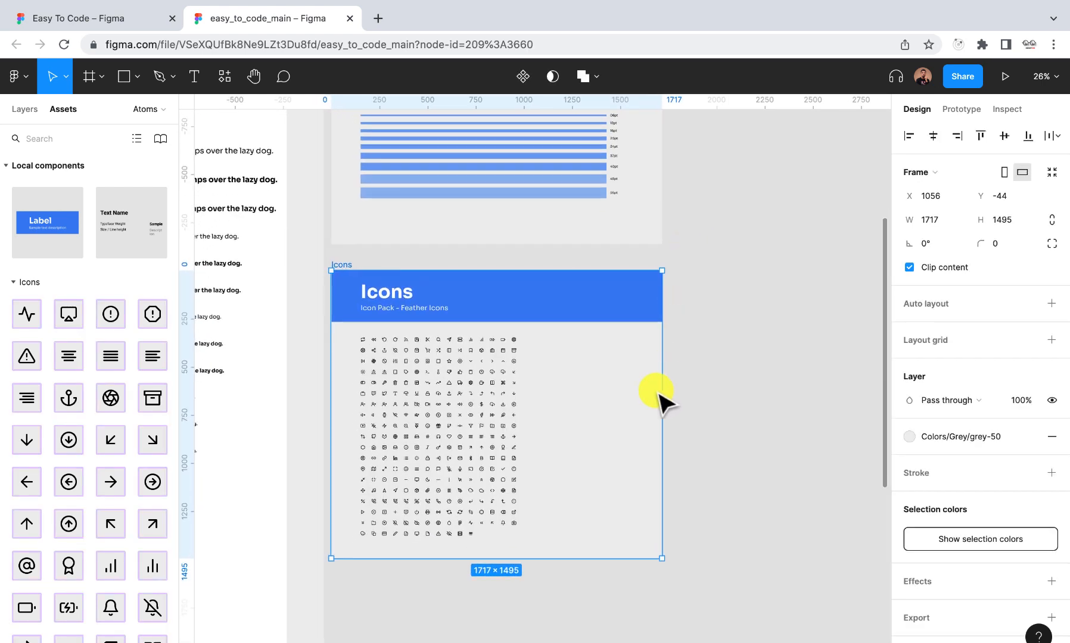
{"action": "left_click", "coordinate": [701, 384]}
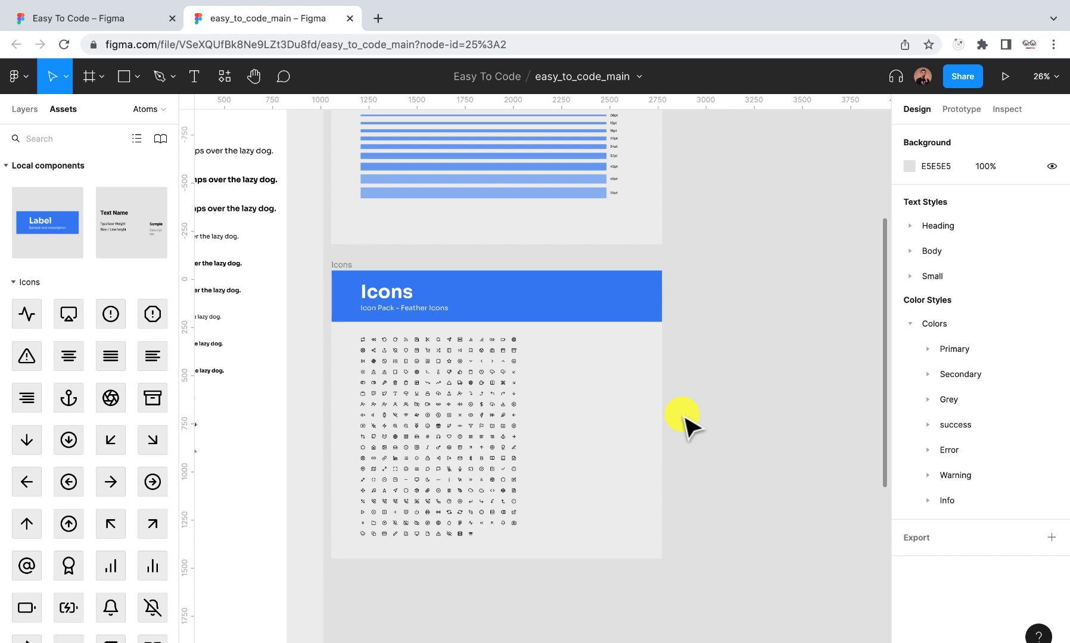
{"action": "scroll", "coordinate": [685, 424], "scroll_direction": "down", "scroll_amount": 5}
{"action": "scroll", "coordinate": [685, 424], "scroll_direction": "up", "scroll_amount": 3}
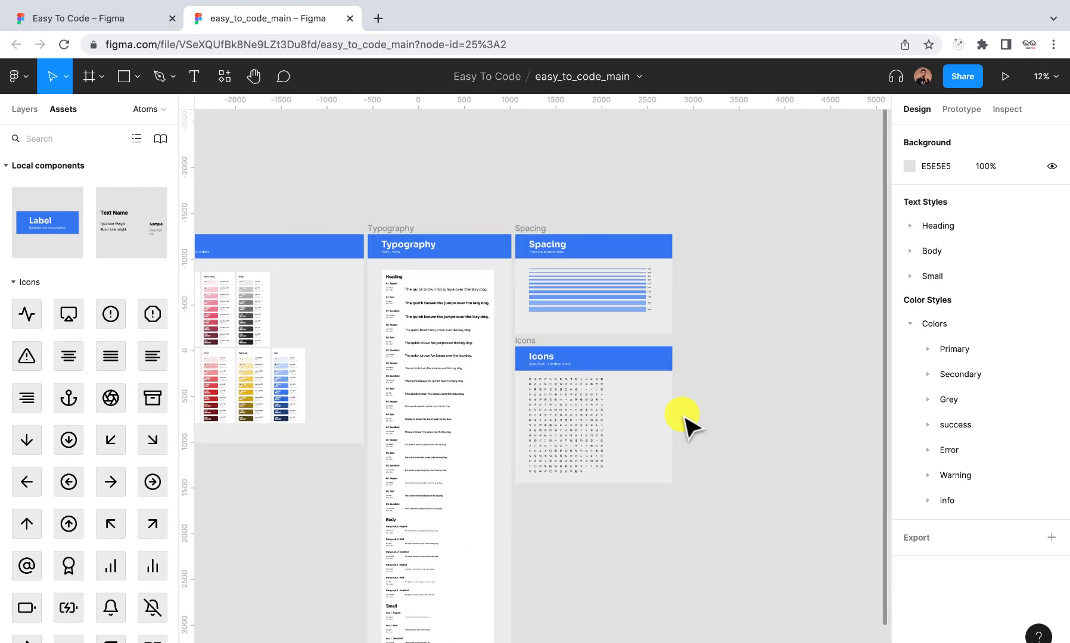
{"action": "left_click", "coordinate": [909, 327]}
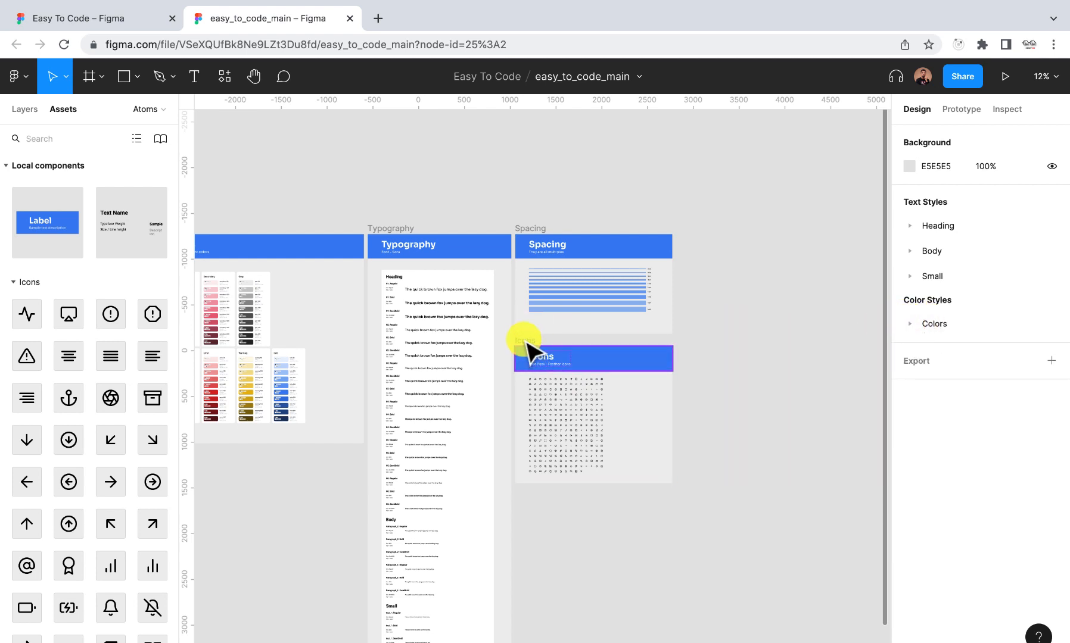
Duplicate the Icons frame directly below the original, at about X 1089, Y 1530
{"action": "scroll", "coordinate": [524, 345], "scroll_direction": "up", "scroll_amount": 5}
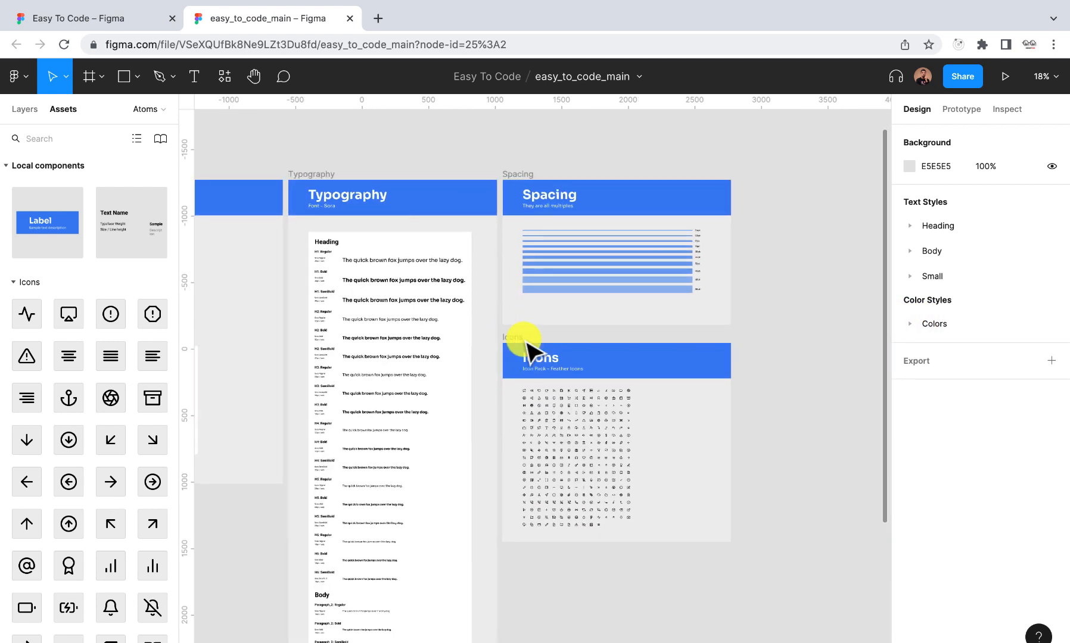
{"action": "left_click", "coordinate": [397, 169]}
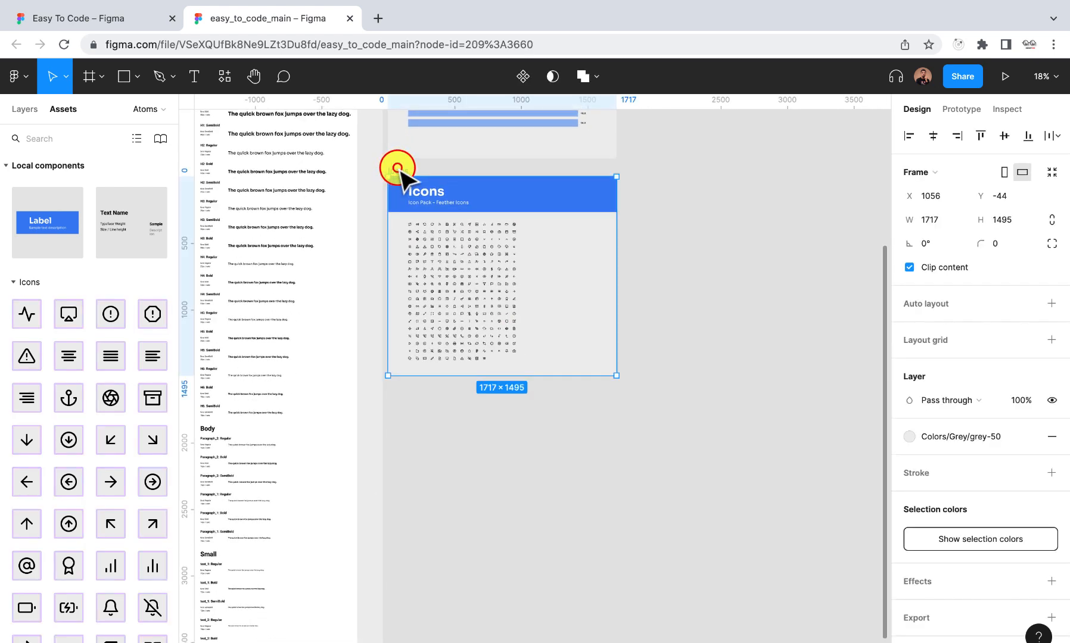
{"action": "left_click_drag", "start_coordinate": [398, 170], "coordinate": [402, 386]}
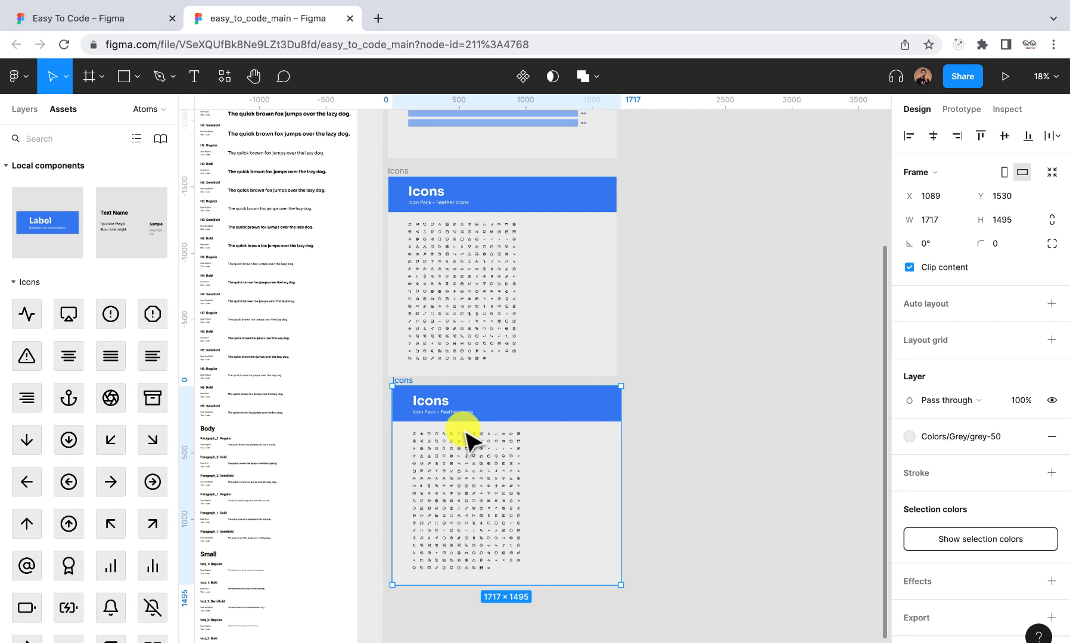
Delete all the icon instances from the duplicated Icons frame, keeping its heading banner
{"action": "scroll", "coordinate": [467, 436], "scroll_direction": "down", "scroll_amount": 2}
{"action": "scroll", "coordinate": [467, 441], "scroll_direction": "up", "scroll_amount": 3}
{"action": "scroll", "coordinate": [465, 437], "scroll_direction": "down", "scroll_amount": 2}
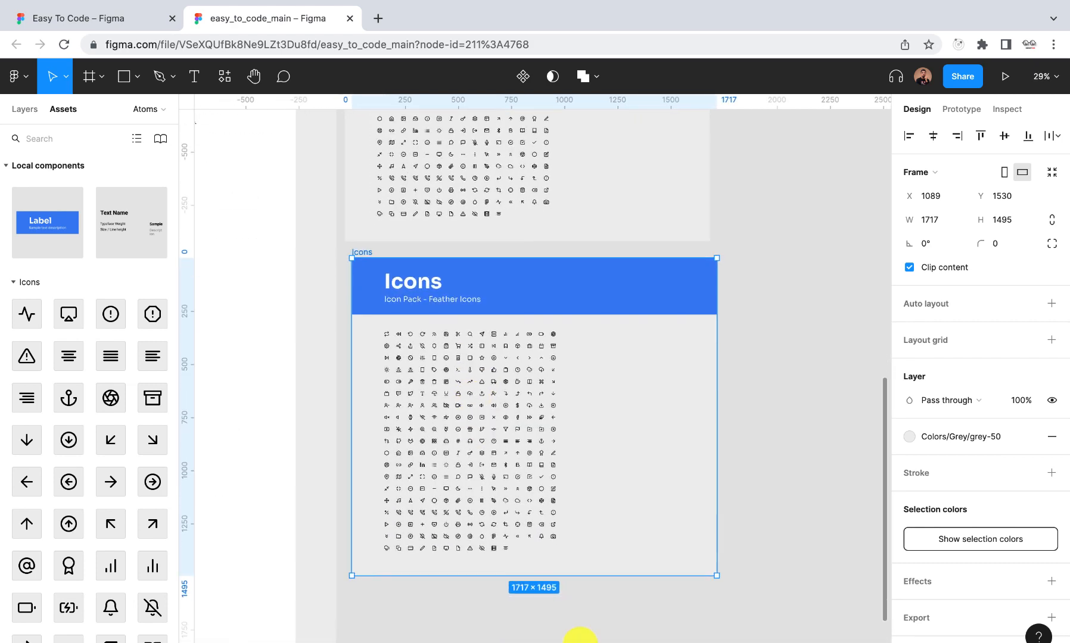
{"action": "left_click", "coordinate": [579, 639]}
{"action": "left_click_drag", "start_coordinate": [614, 558], "coordinate": [374, 324]}
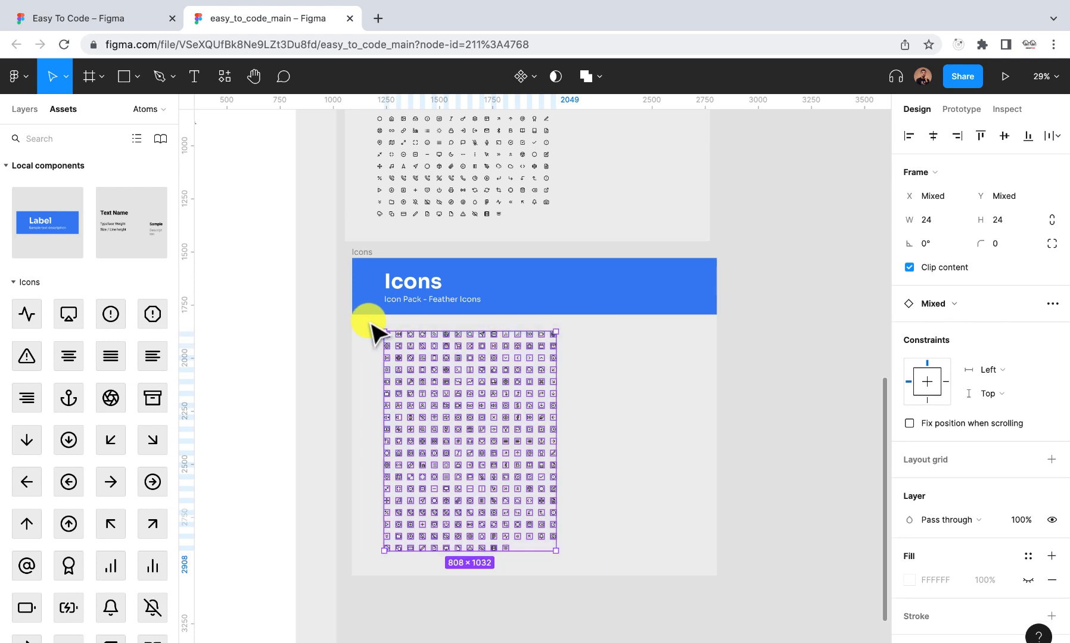
{"action": "key", "text": "Delete"}
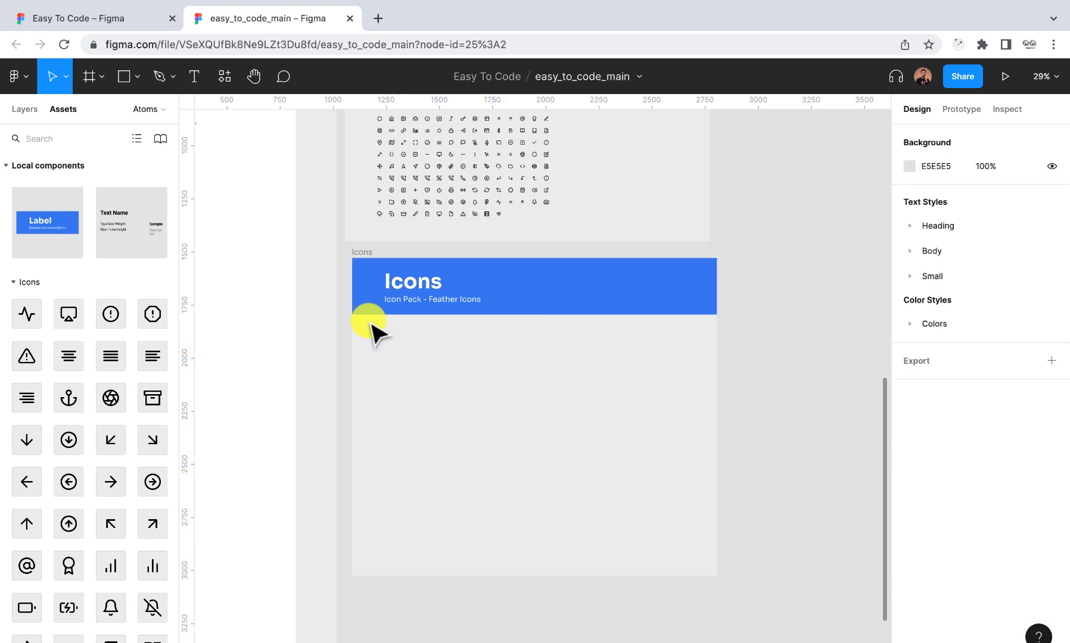
Align the duplicated frame with the Icons frame above it, at X 1056, Y 1540
{"action": "left_click", "coordinate": [360, 250]}
{"action": "left_click_drag", "start_coordinate": [360, 250], "coordinate": [353, 252]}
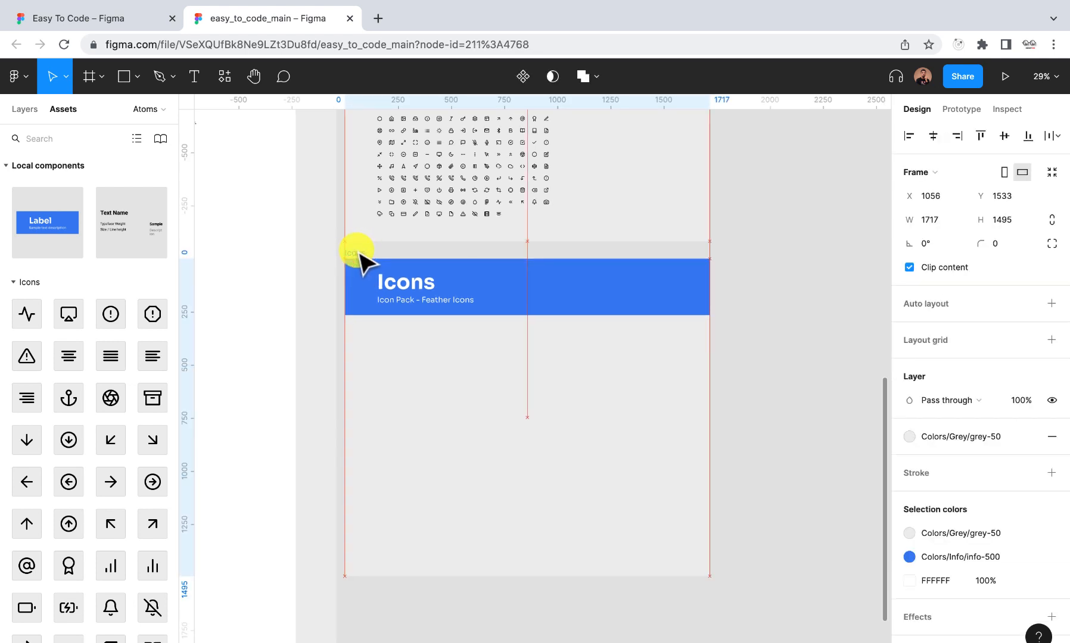
{"action": "scroll", "coordinate": [536, 435], "scroll_direction": "down", "scroll_amount": 5}
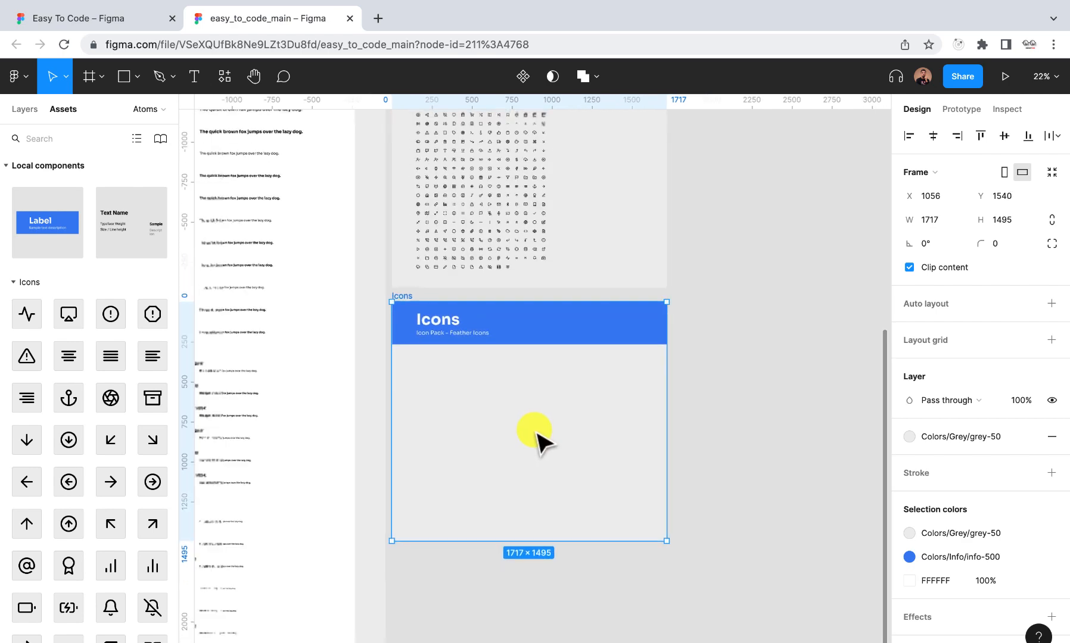
{"action": "left_click", "coordinate": [721, 412]}
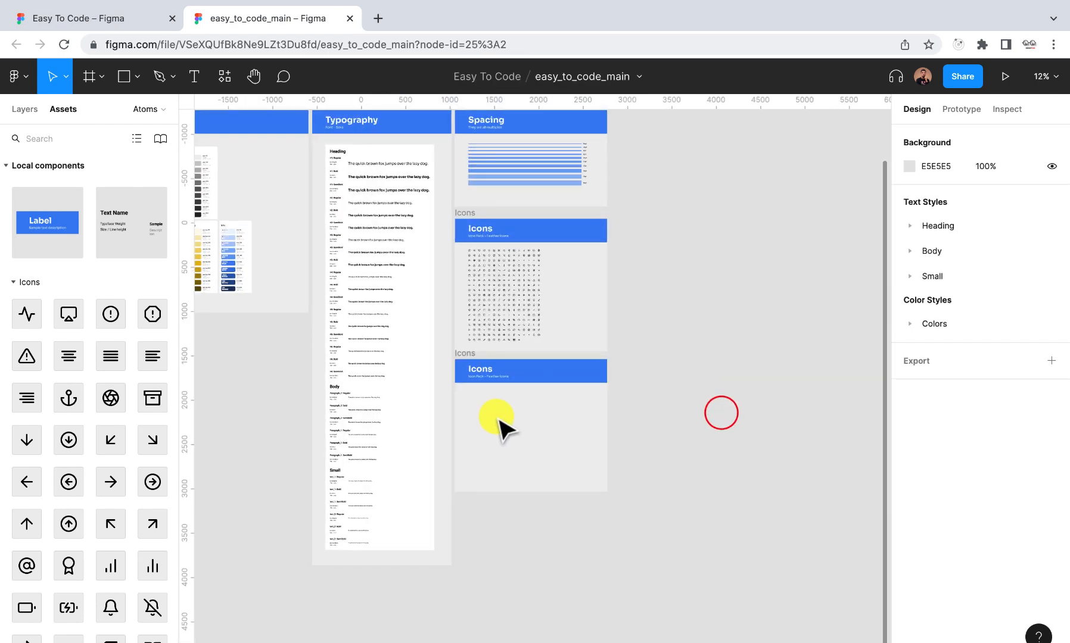
Rename the duplicated Icons frame as Shadows
{"action": "scroll", "coordinate": [496, 420], "scroll_direction": "up", "scroll_amount": 5}
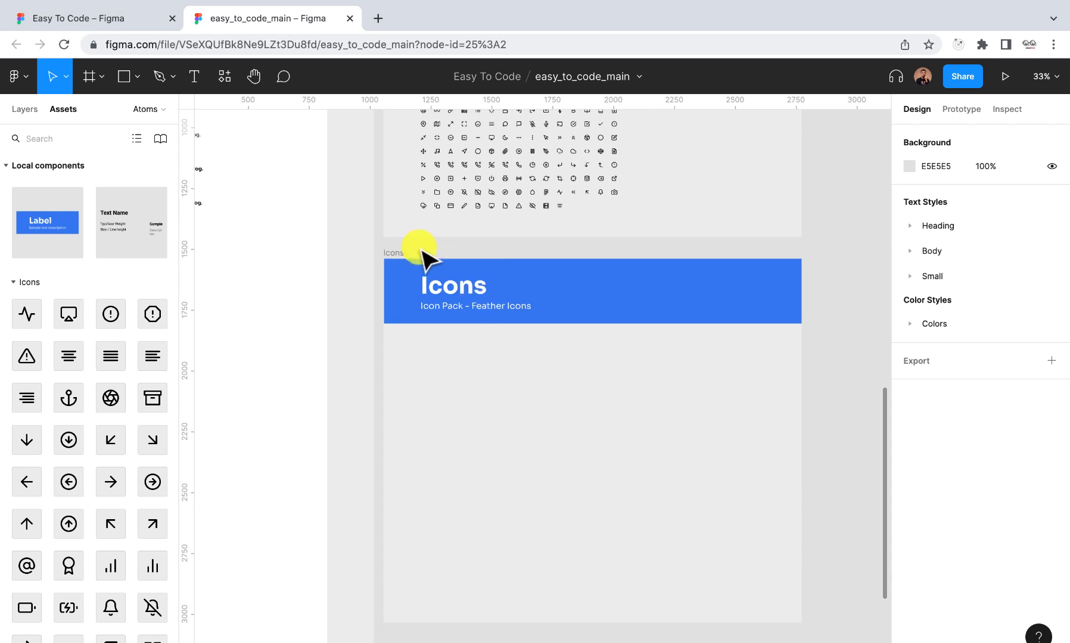
{"action": "scroll", "coordinate": [406, 252], "scroll_direction": "up", "scroll_amount": 3}
{"action": "left_click", "coordinate": [380, 258]}
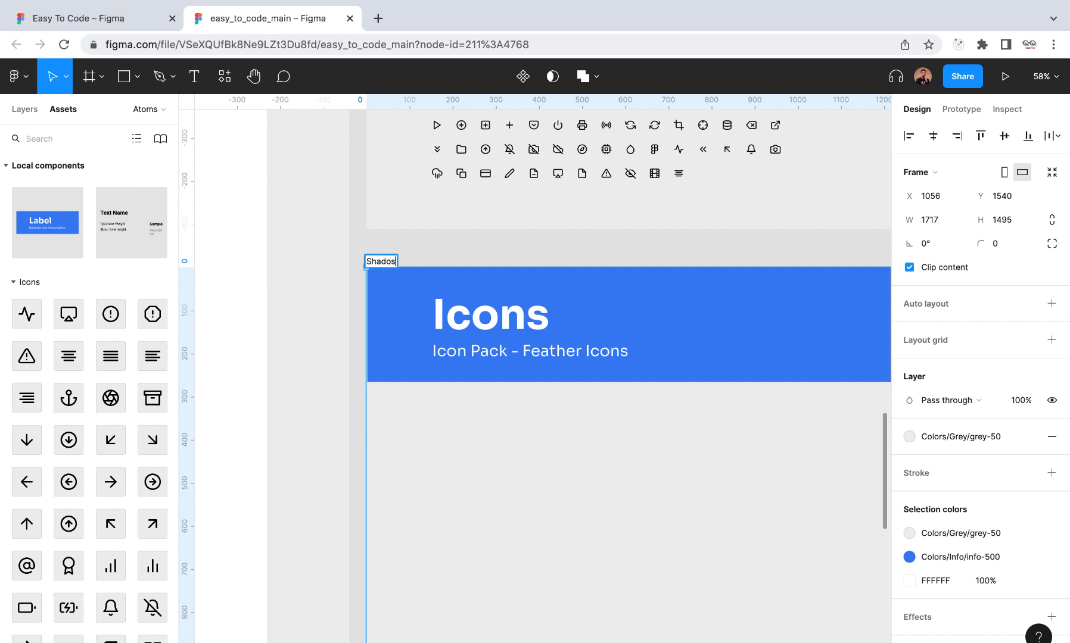
{"action": "left_click", "coordinate": [483, 318]}
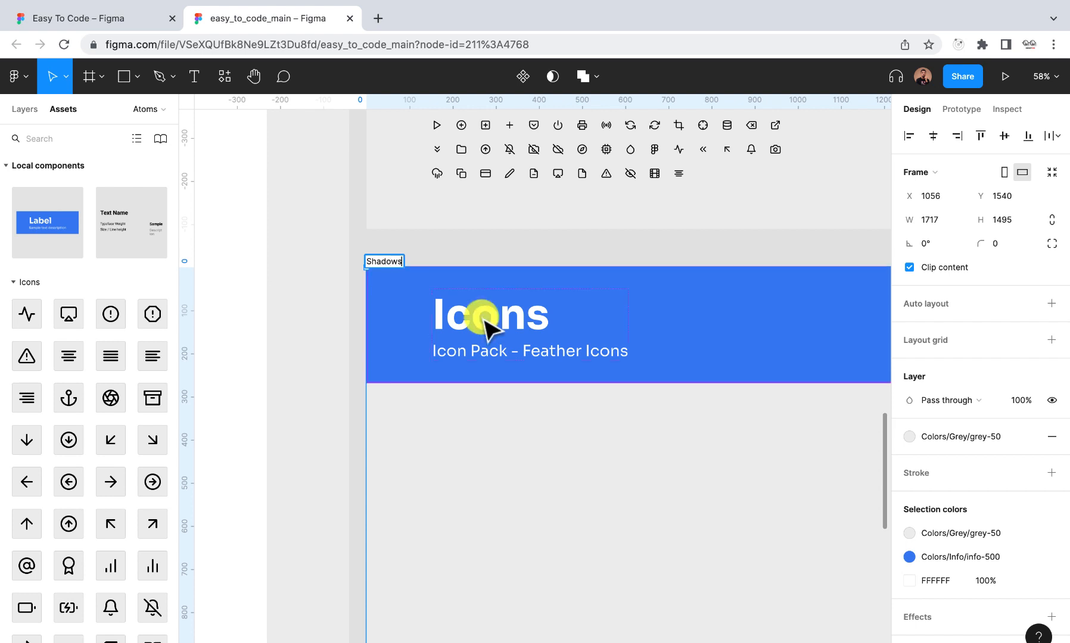
Change the heading title in the Shadows frame's banner to Shadows
{"action": "double_click", "coordinate": [482, 317]}
{"action": "type", "text": "D"}
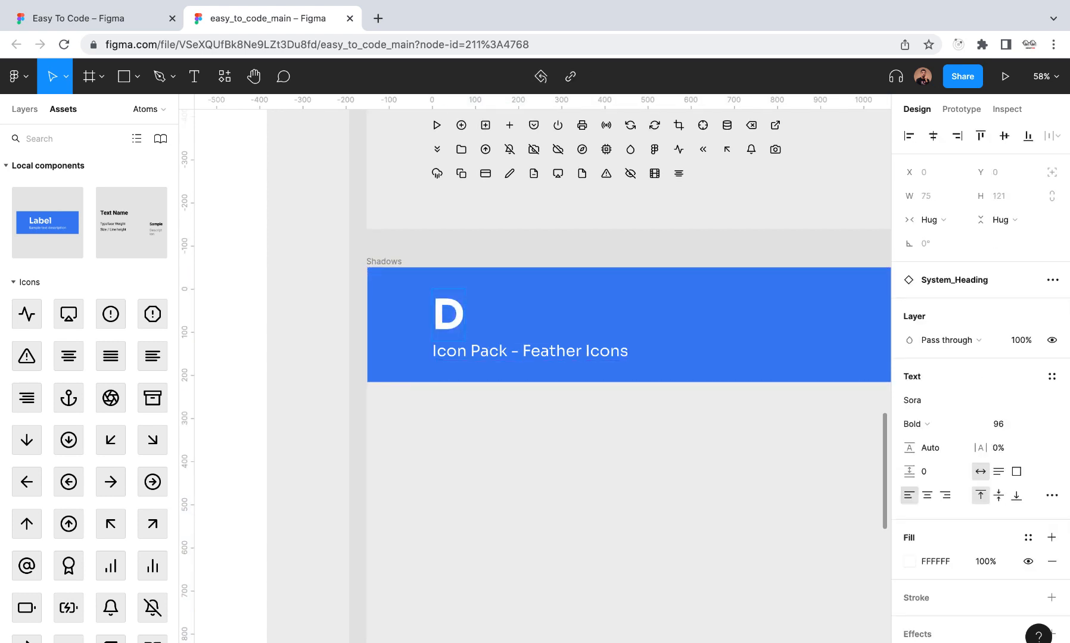
{"action": "type", "text": "had"}
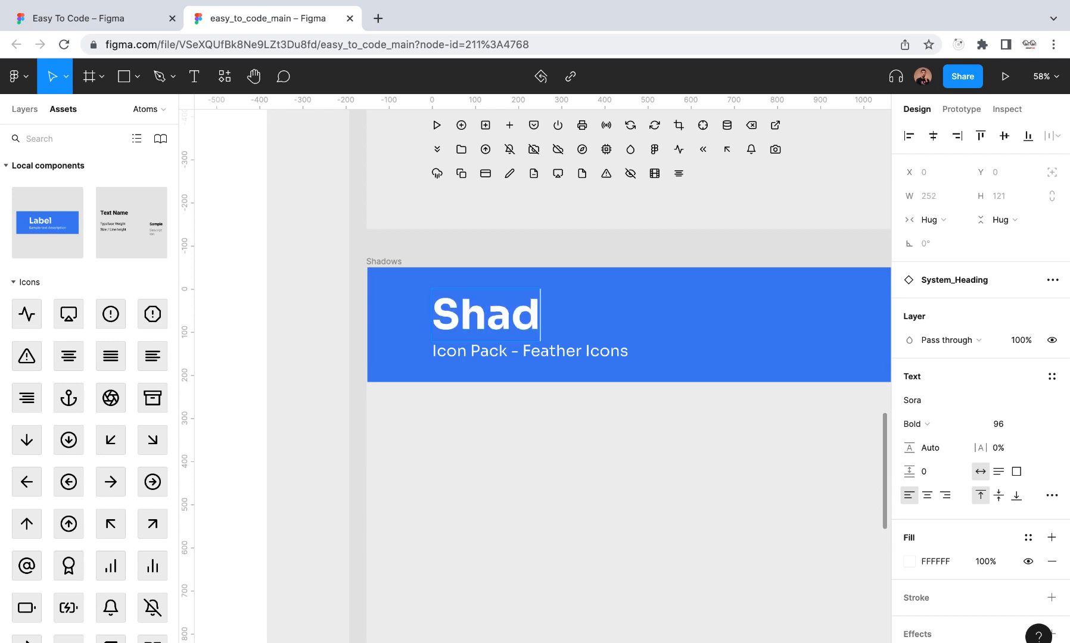
{"action": "type", "text": "ows"}
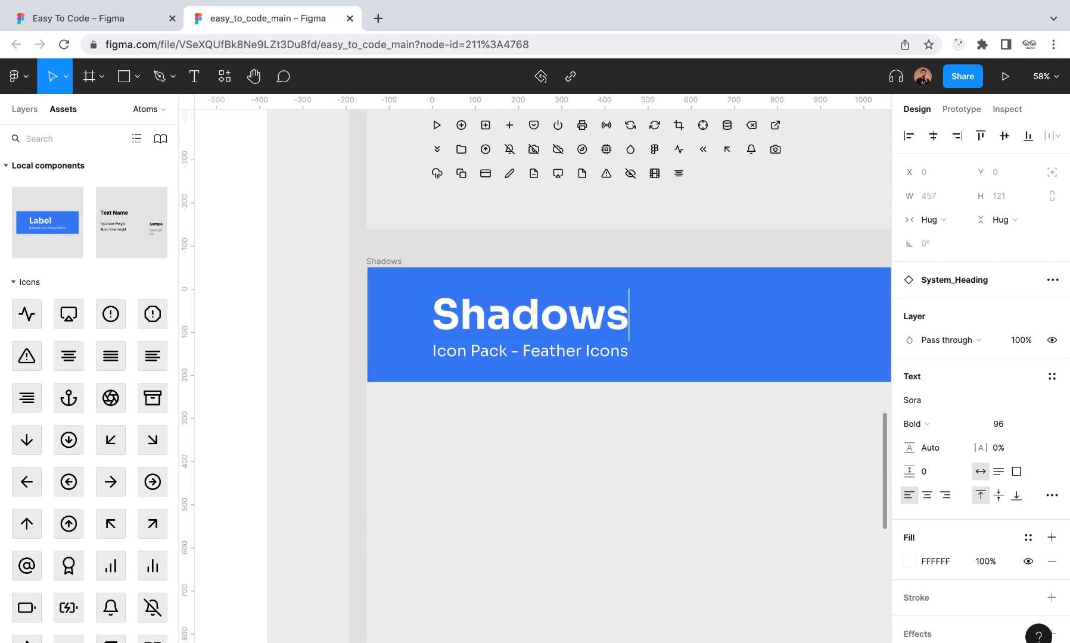
Change the description line in the Shadows frame's banner to System elevation
{"action": "left_click", "coordinate": [532, 353]}
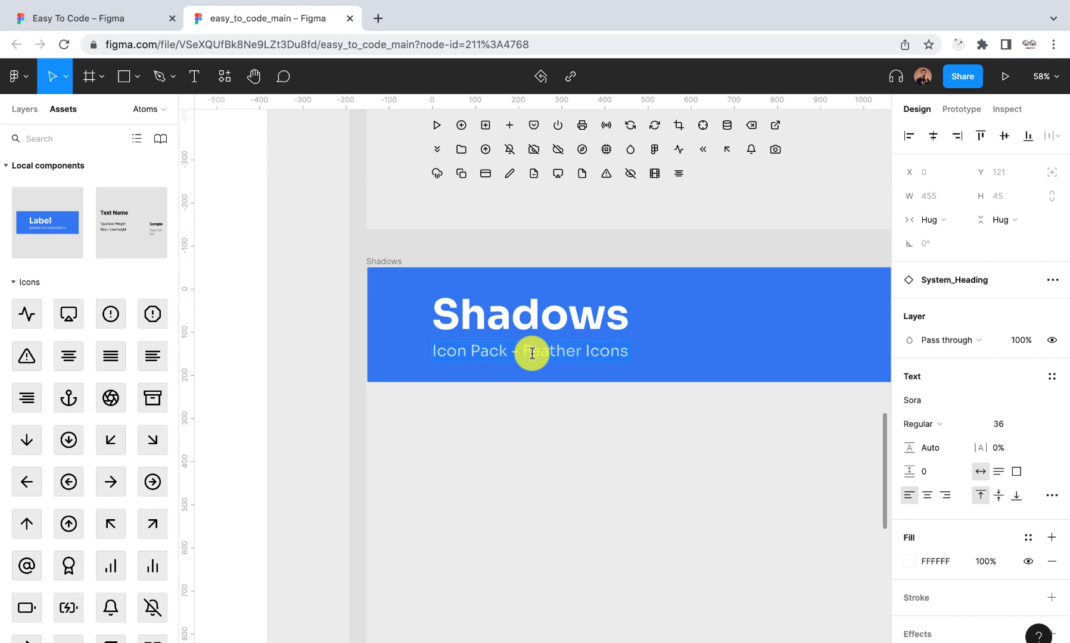
{"action": "type", "text": "System elevation"}
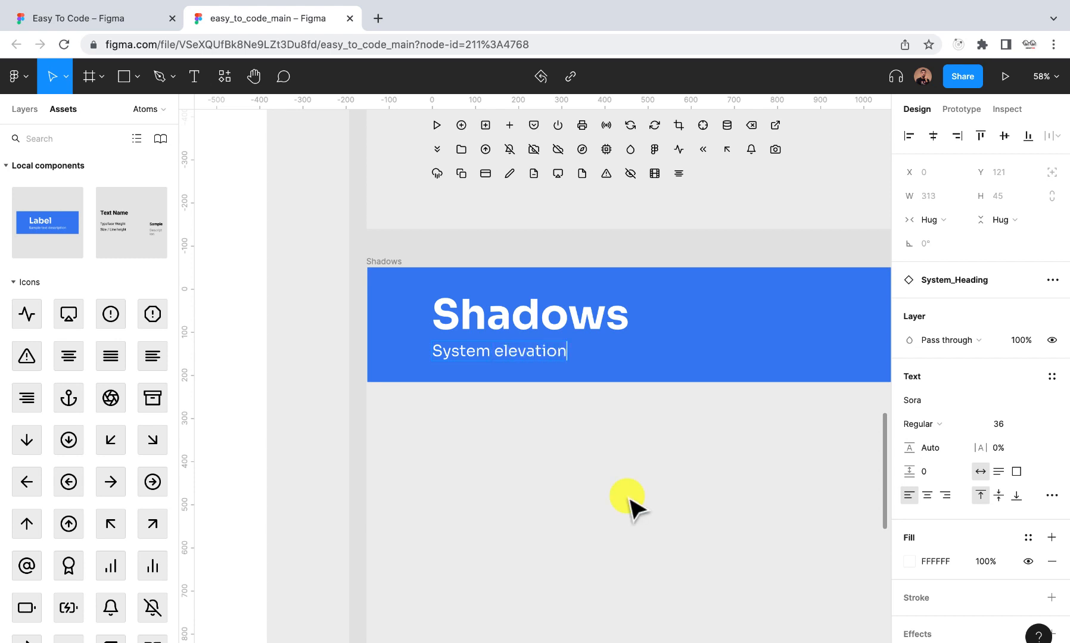
{"action": "key", "text": "Escape"}
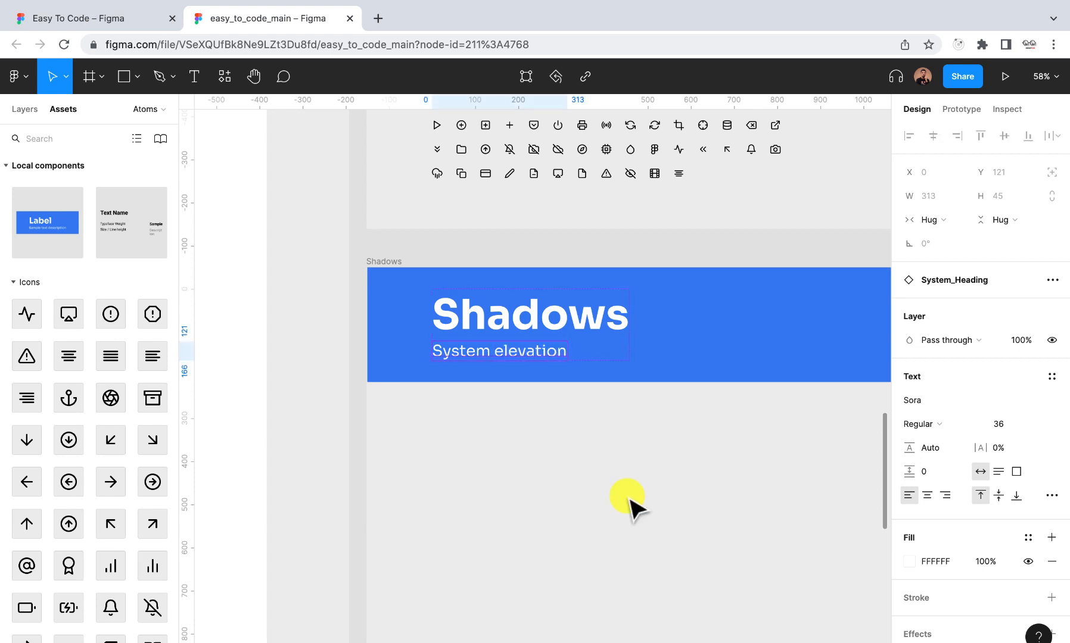
Draw a rectangle about 231 × 183 in the Shadows frame, just below the heading banner
{"action": "scroll", "coordinate": [567, 410], "scroll_direction": "down", "scroll_amount": 5}
{"action": "scroll", "coordinate": [571, 420], "scroll_direction": "up", "scroll_amount": 3}
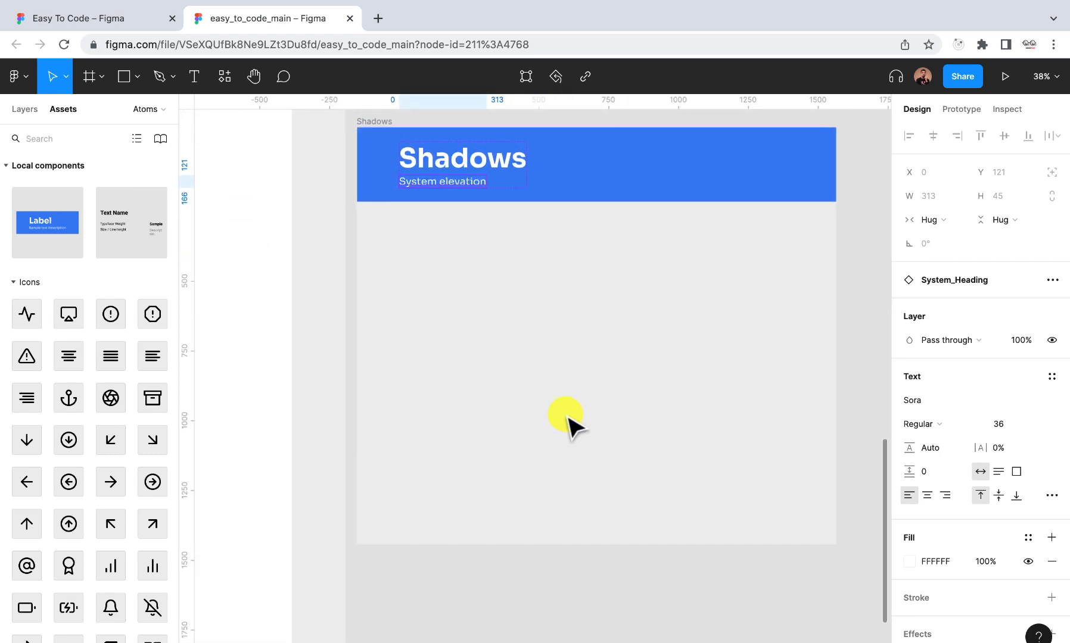
{"action": "scroll", "coordinate": [567, 420], "scroll_direction": "down", "scroll_amount": 5}
{"action": "scroll", "coordinate": [566, 420], "scroll_direction": "up", "scroll_amount": 2}
{"action": "scroll", "coordinate": [566, 416], "scroll_direction": "up", "scroll_amount": 1}
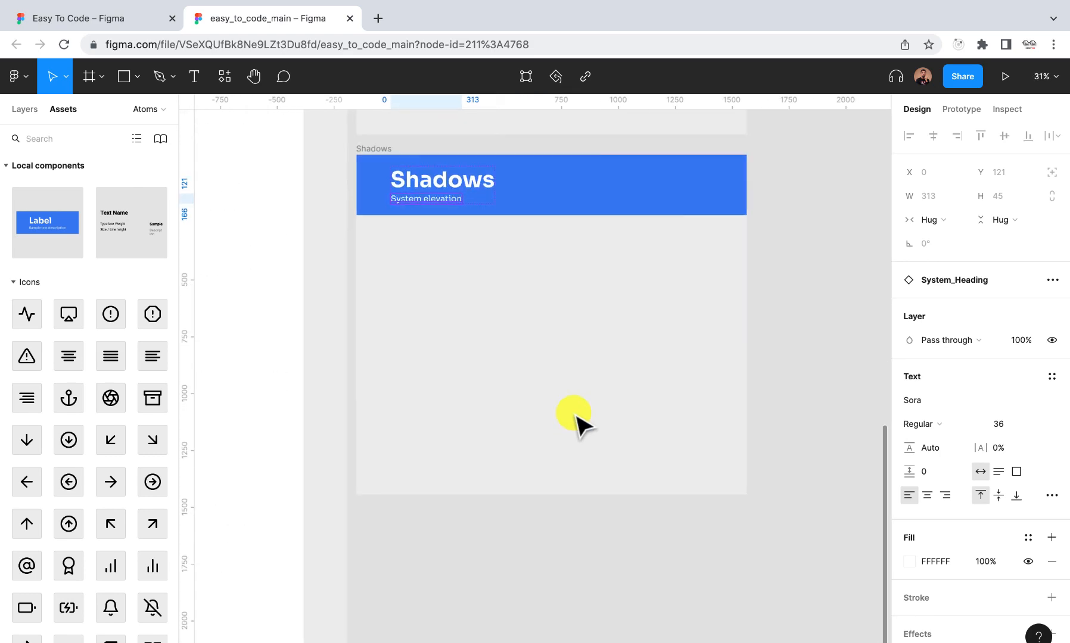
{"action": "scroll", "coordinate": [573, 415], "scroll_direction": "right", "scroll_amount": 1}
{"action": "left_click", "coordinate": [764, 433]}
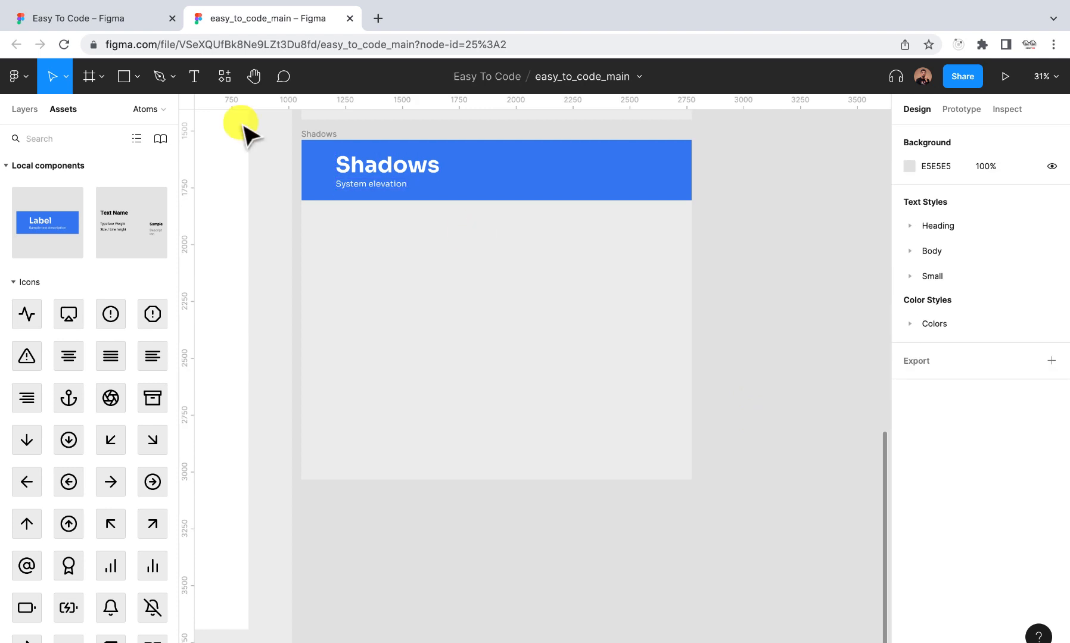
{"action": "left_click", "coordinate": [22, 106]}
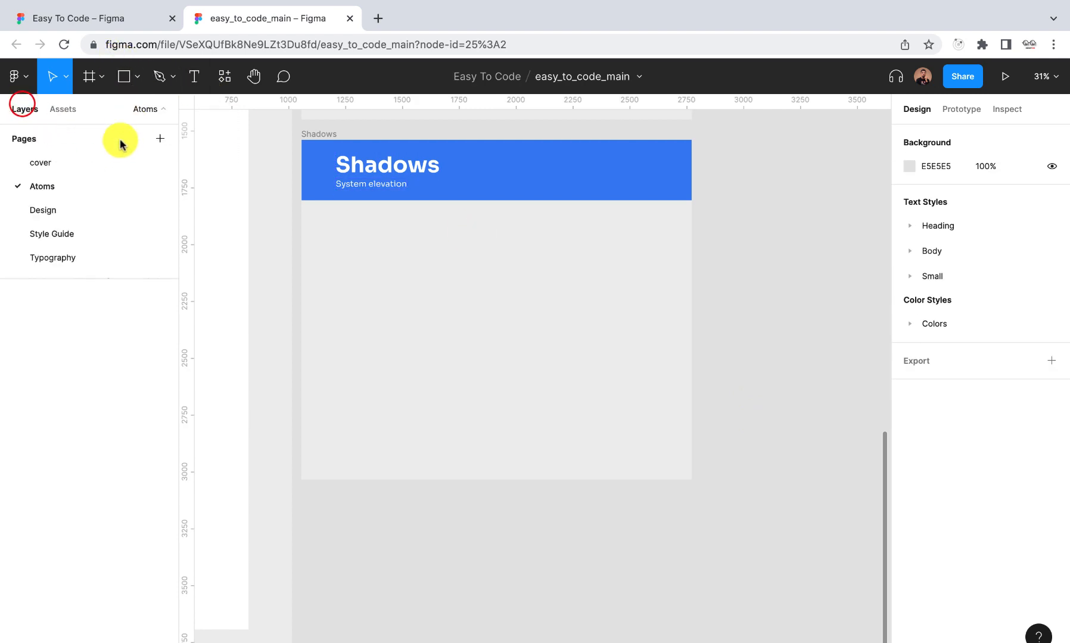
{"action": "left_click", "coordinate": [123, 76]}
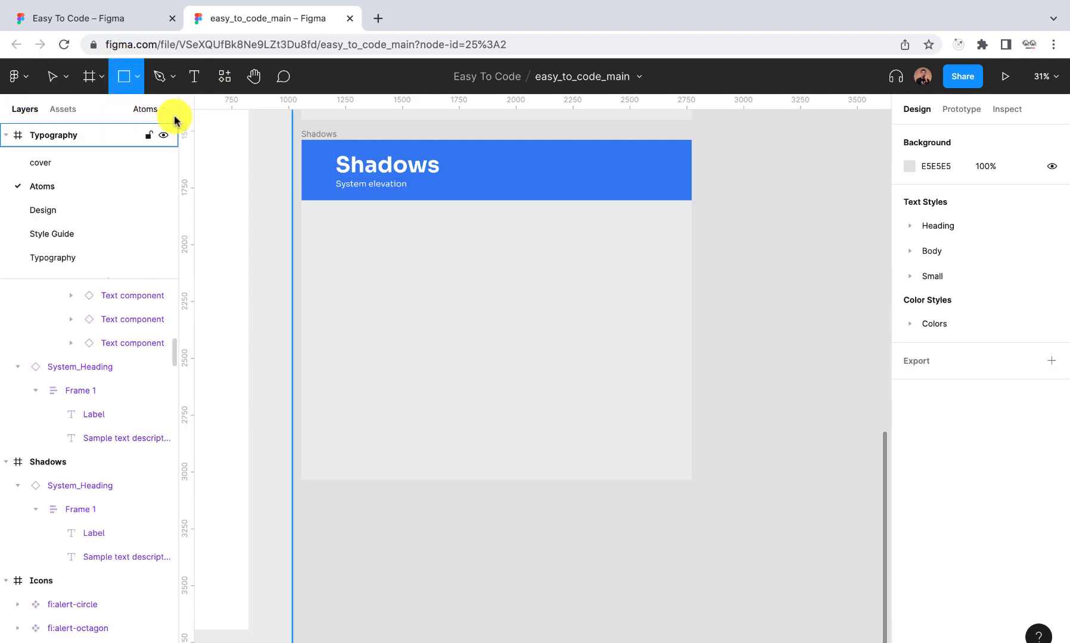
{"action": "left_click_drag", "start_coordinate": [345, 223], "coordinate": [396, 264]}
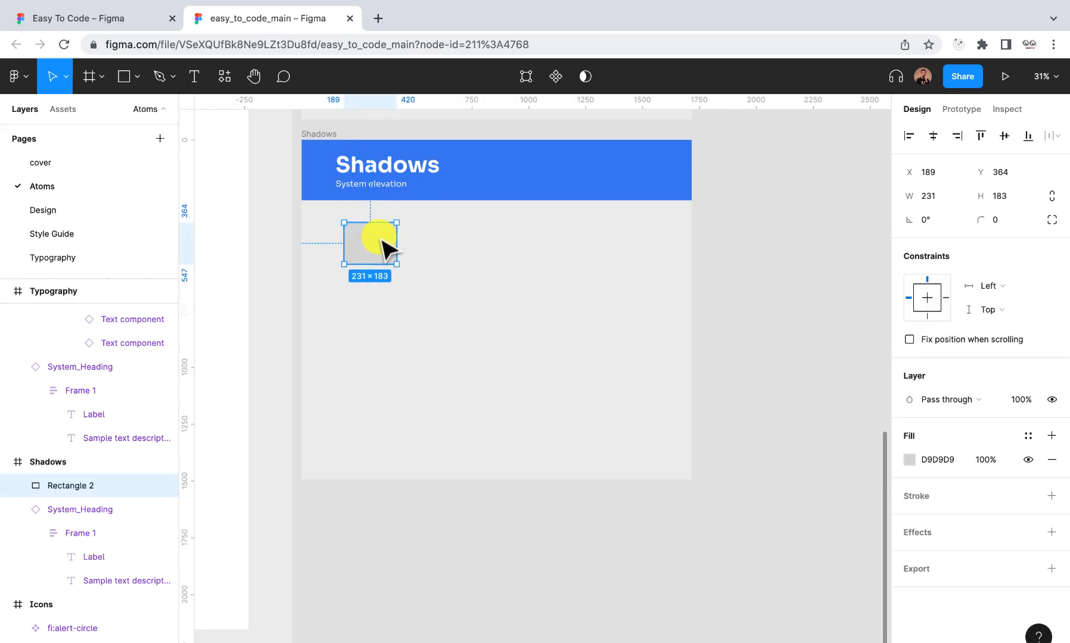
Round the corners of the new rectangle in the Shadows frame with a radius of 5
{"action": "scroll", "coordinate": [377, 238], "scroll_direction": "up", "scroll_amount": 3}
{"action": "scroll", "coordinate": [381, 247], "scroll_direction": "up", "scroll_amount": 3}
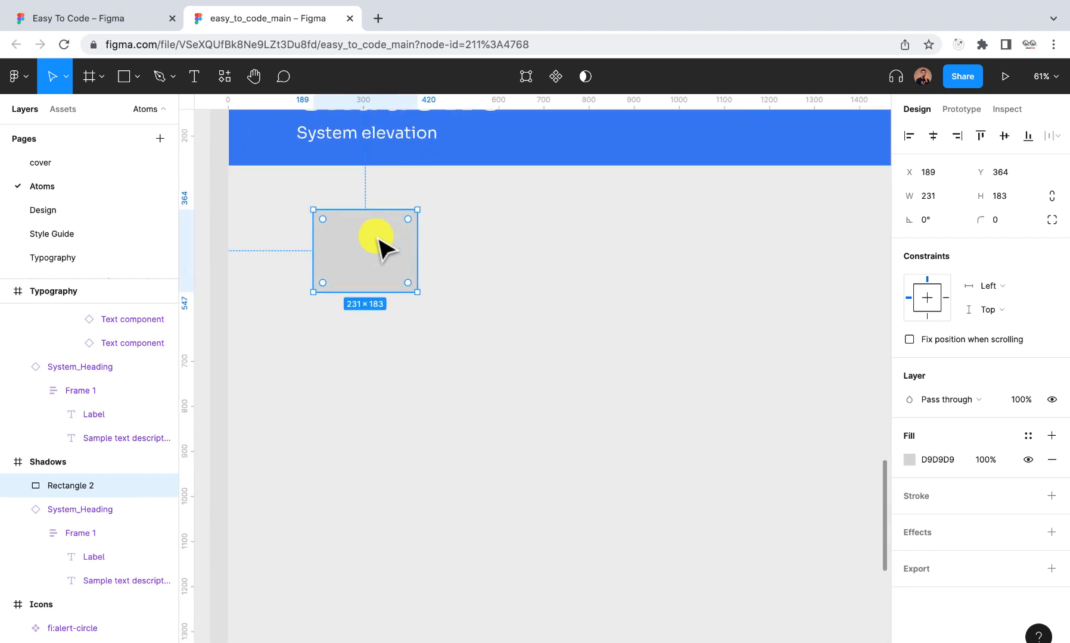
{"action": "left_click_drag", "start_coordinate": [322, 220], "coordinate": [325, 226]}
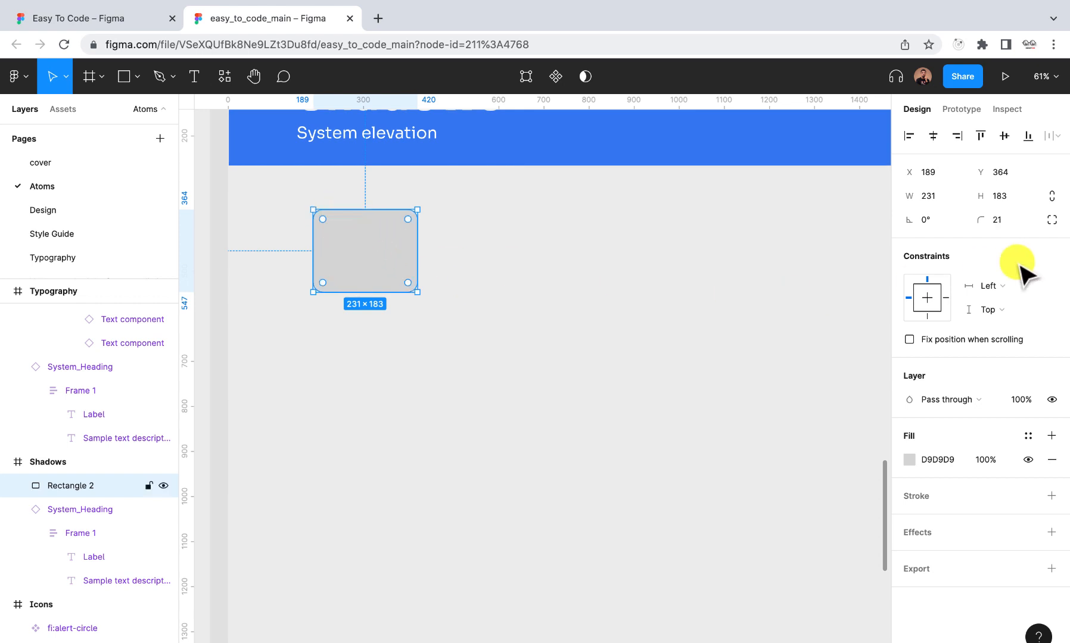
{"action": "left_click", "coordinate": [1007, 218]}
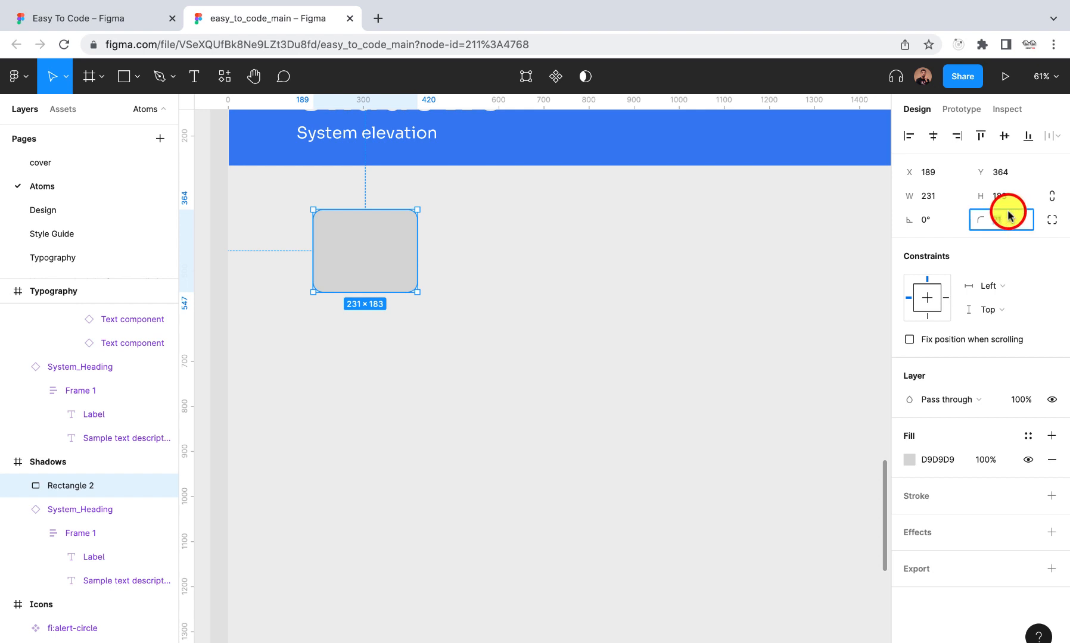
{"action": "type", "text": "0"}
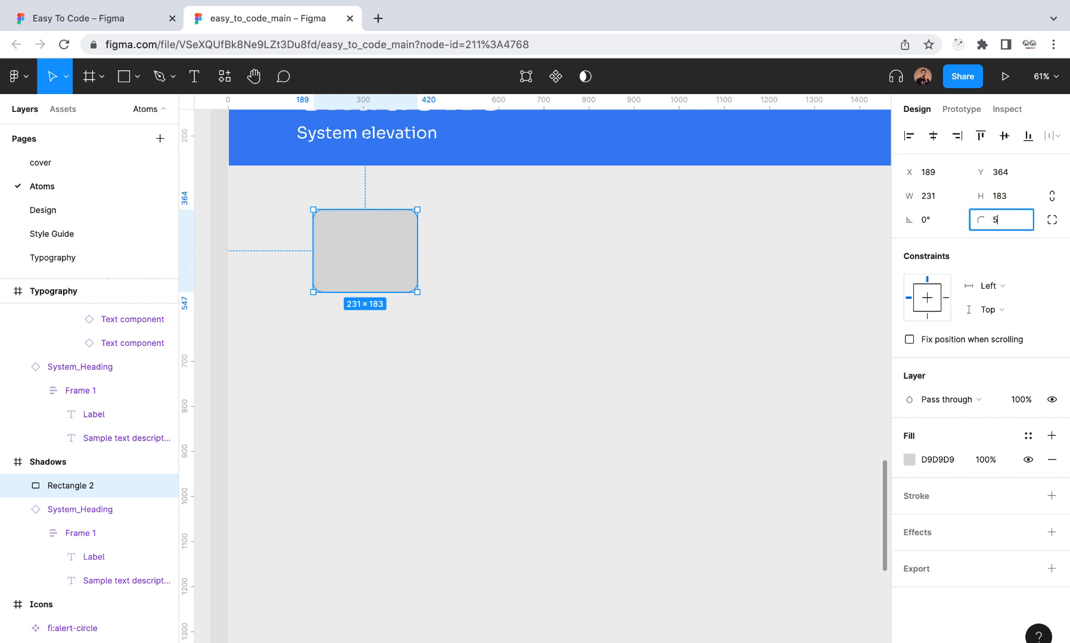
{"action": "key", "text": "Return"}
{"action": "left_click", "coordinate": [454, 291]}
{"action": "left_click", "coordinate": [392, 265]}
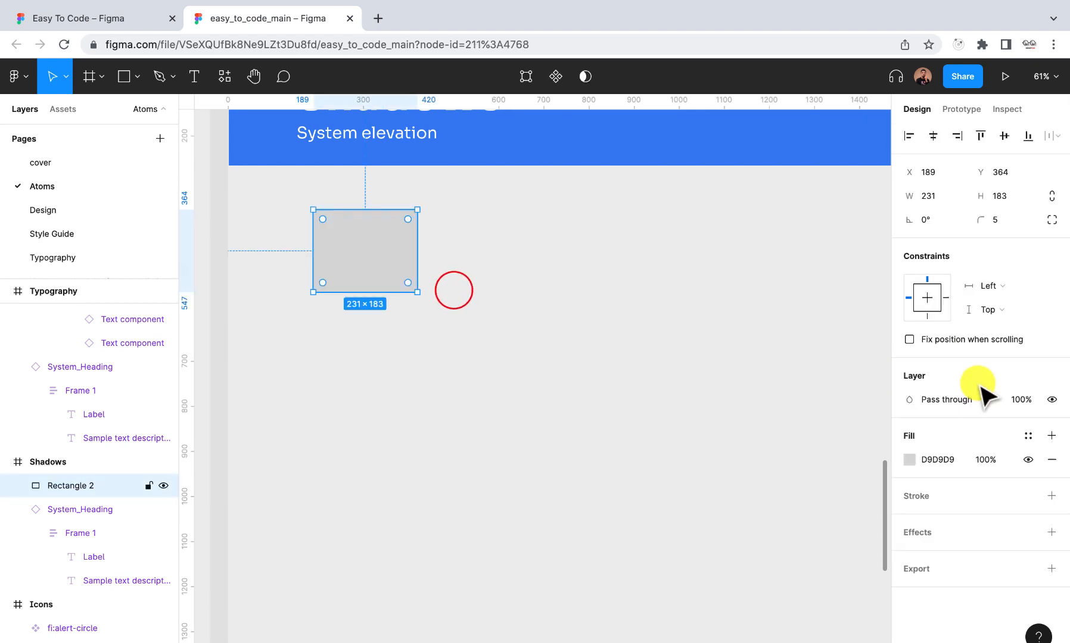
Fill the rectangle with white FFFFFF and align it with the heading text, at X 150, Y 367
{"action": "left_click", "coordinate": [909, 459]}
{"action": "left_click_drag", "start_coordinate": [769, 322], "coordinate": [664, 279]}
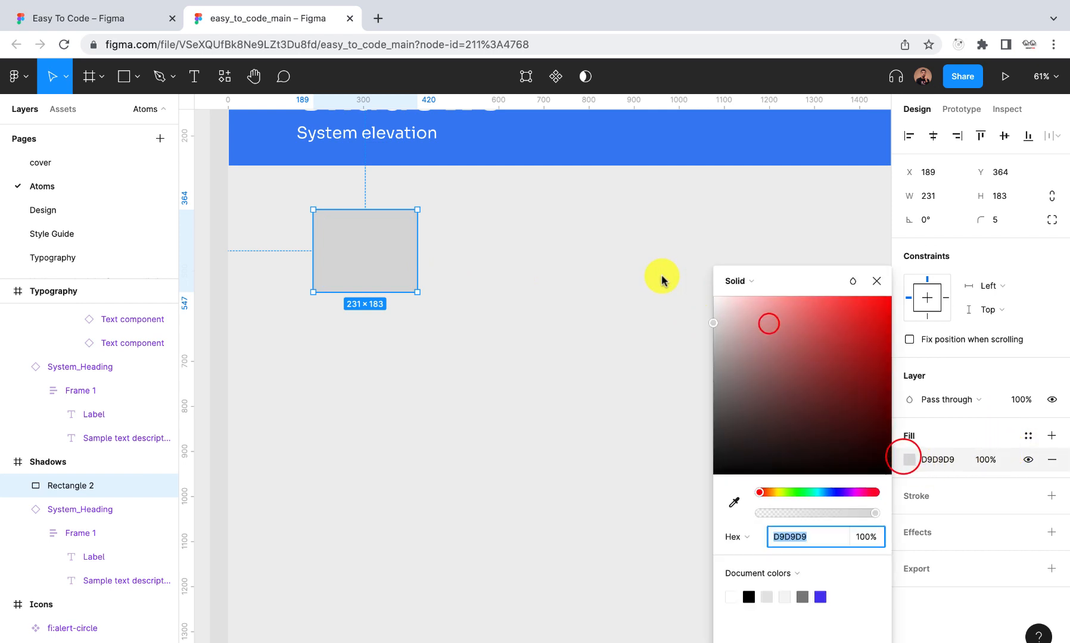
{"action": "left_click", "coordinate": [876, 281]}
{"action": "left_click", "coordinate": [354, 251]}
{"action": "left_click_drag", "start_coordinate": [354, 251], "coordinate": [337, 253]}
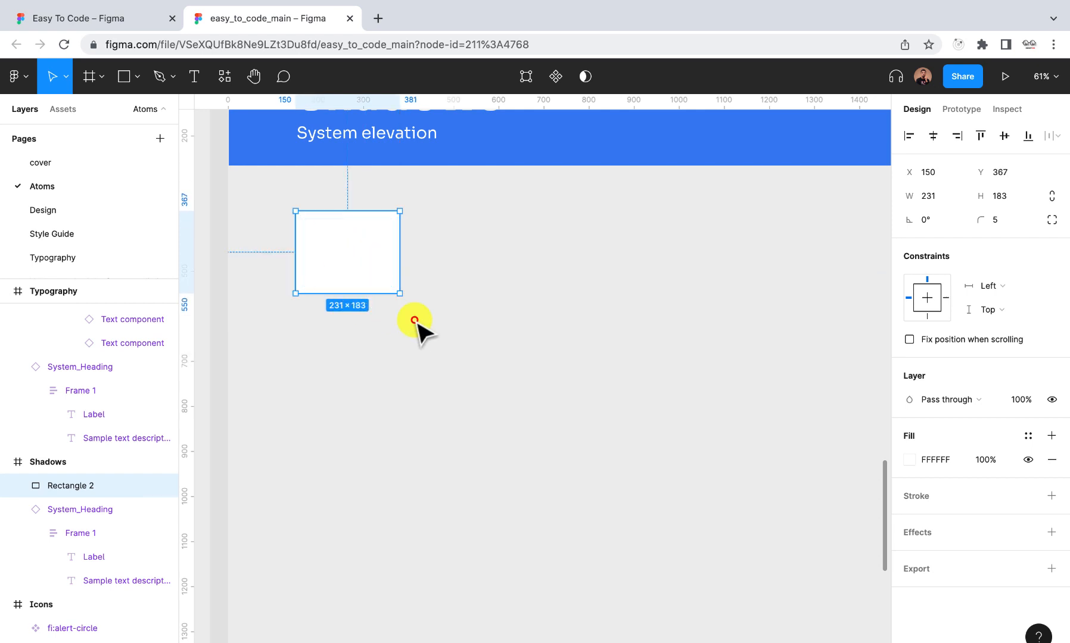
Add a drop shadow effect to the white rectangle and set the shadow's Y offset to 0
{"action": "left_click", "coordinate": [414, 320]}
{"action": "left_click", "coordinate": [310, 246]}
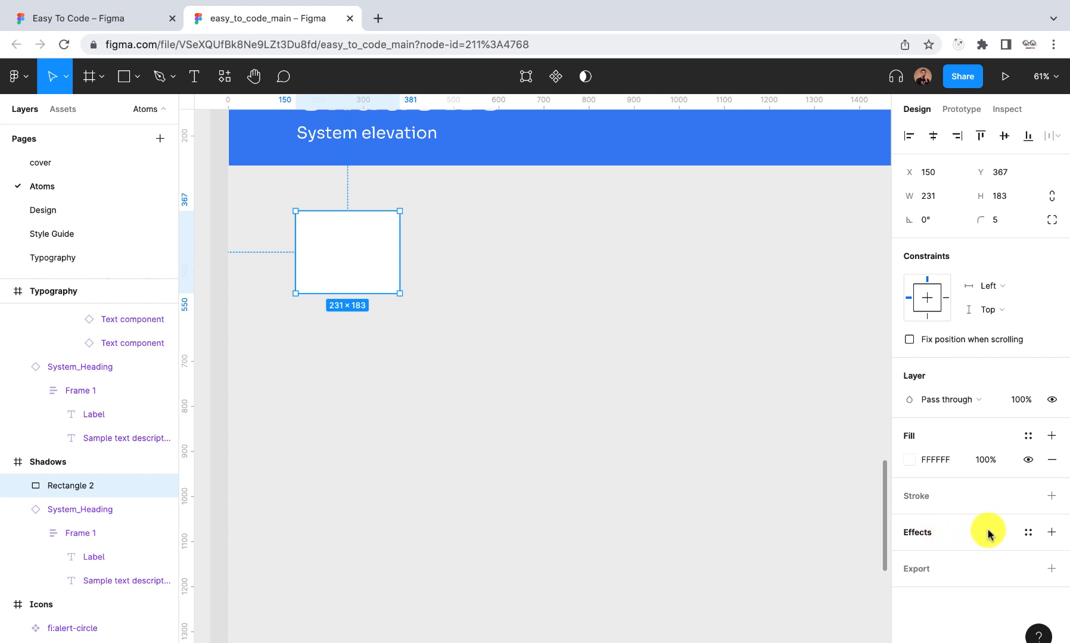
{"action": "left_click", "coordinate": [1052, 533]}
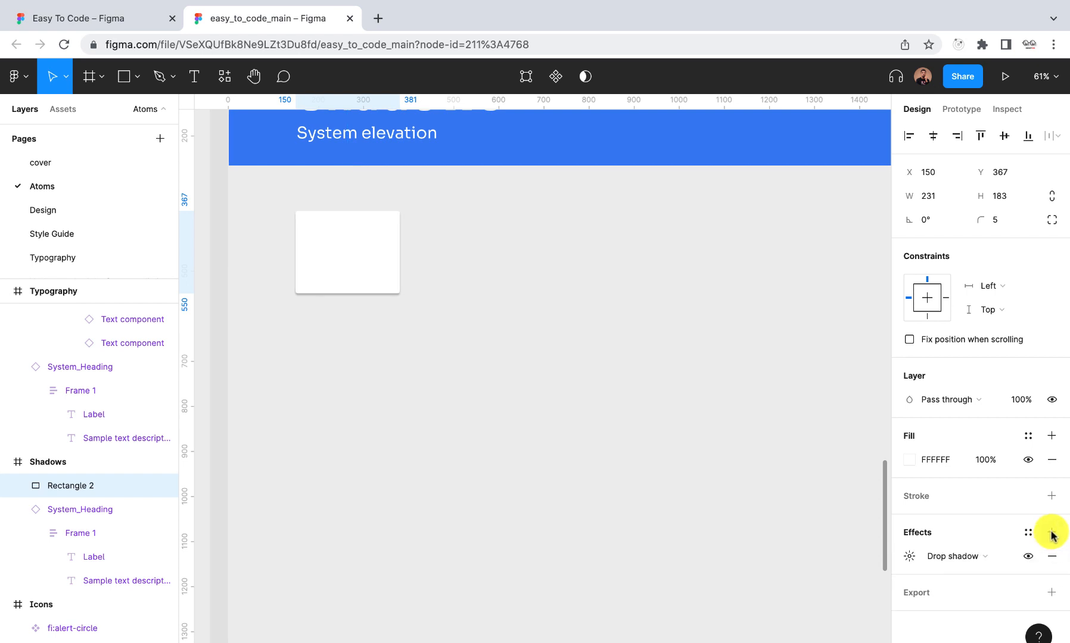
{"action": "left_click", "coordinate": [910, 557]}
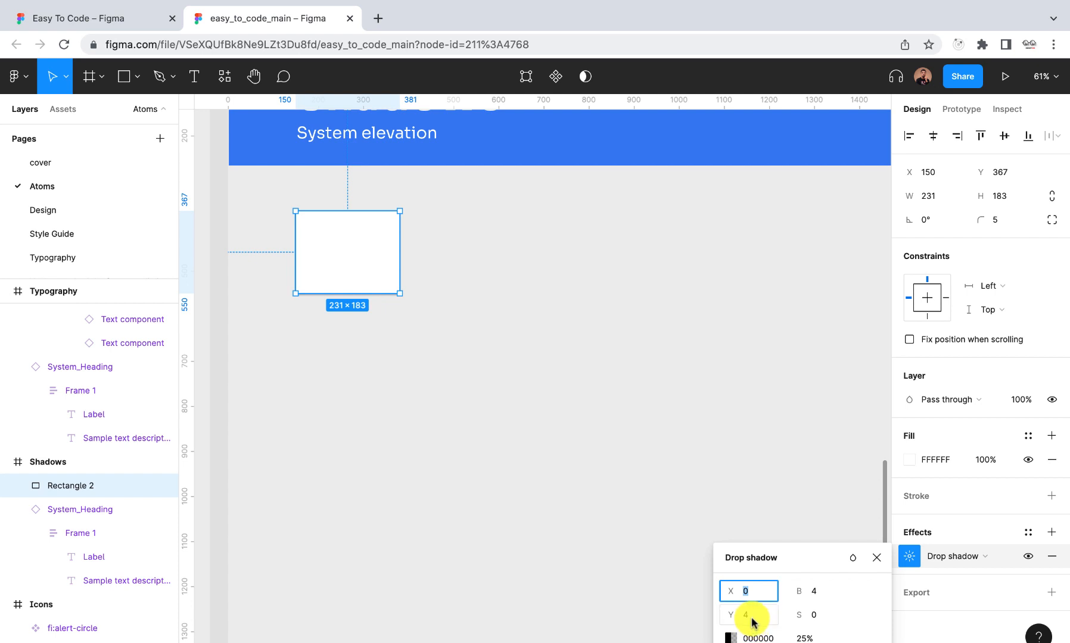
{"action": "left_click", "coordinate": [752, 621]}
{"action": "type", "text": "0"}
{"action": "key", "text": "Return"}
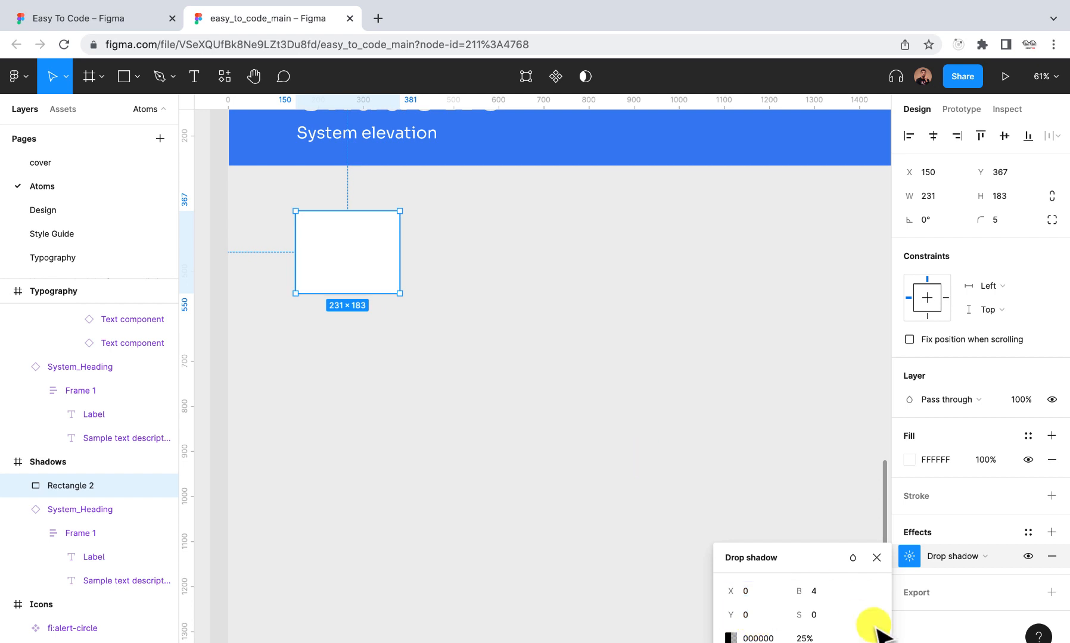
{"action": "left_click", "coordinate": [514, 442]}
{"action": "left_click", "coordinate": [381, 274]}
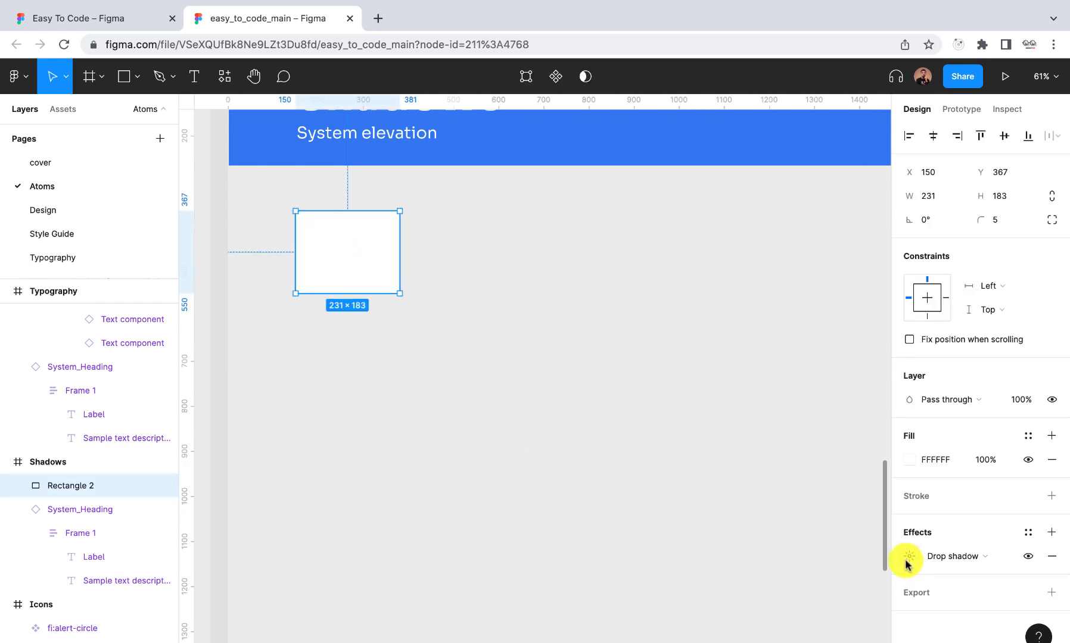
Change the drop shadow colour of the white rectangle under the System elevation heading to dark grey 393939
{"action": "left_click", "coordinate": [907, 559]}
{"action": "left_click", "coordinate": [730, 638]}
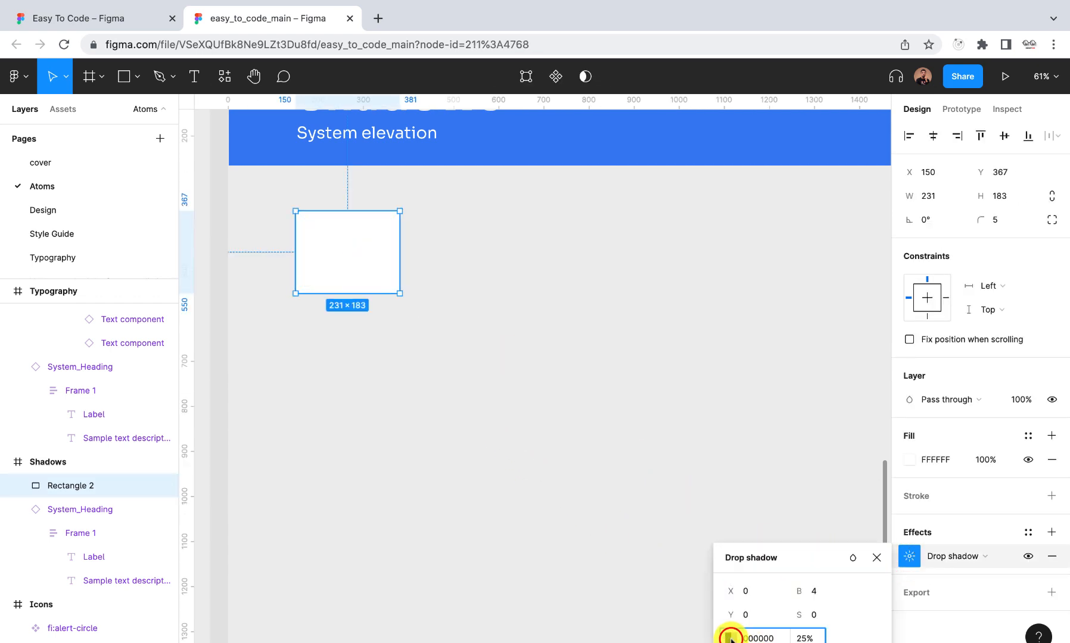
{"action": "left_click", "coordinate": [730, 638]}
{"action": "left_click", "coordinate": [730, 638]}
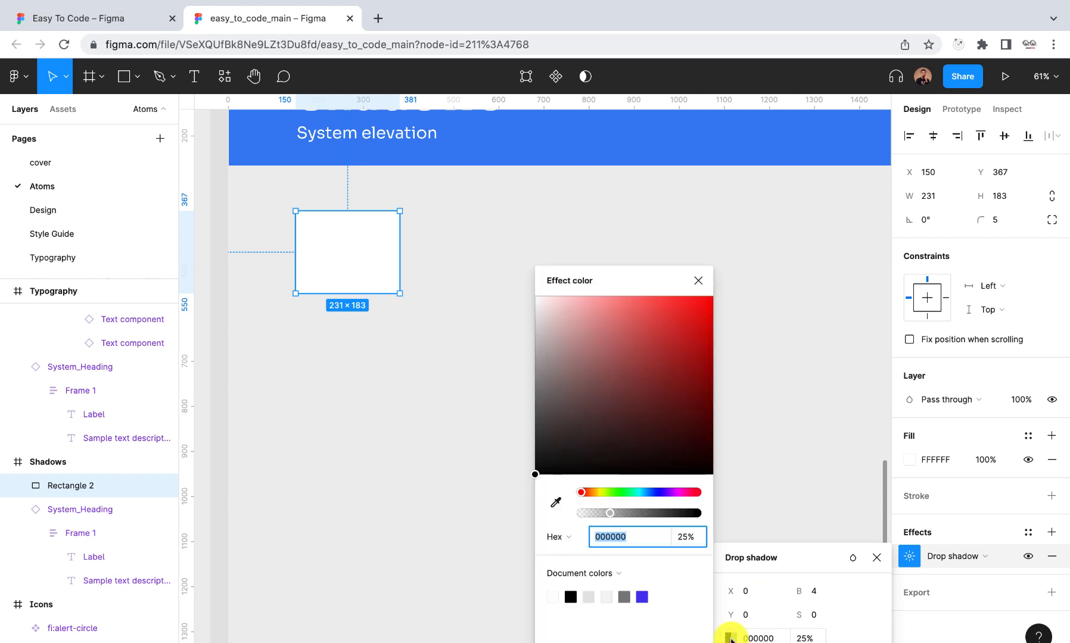
{"action": "left_click", "coordinate": [645, 571]}
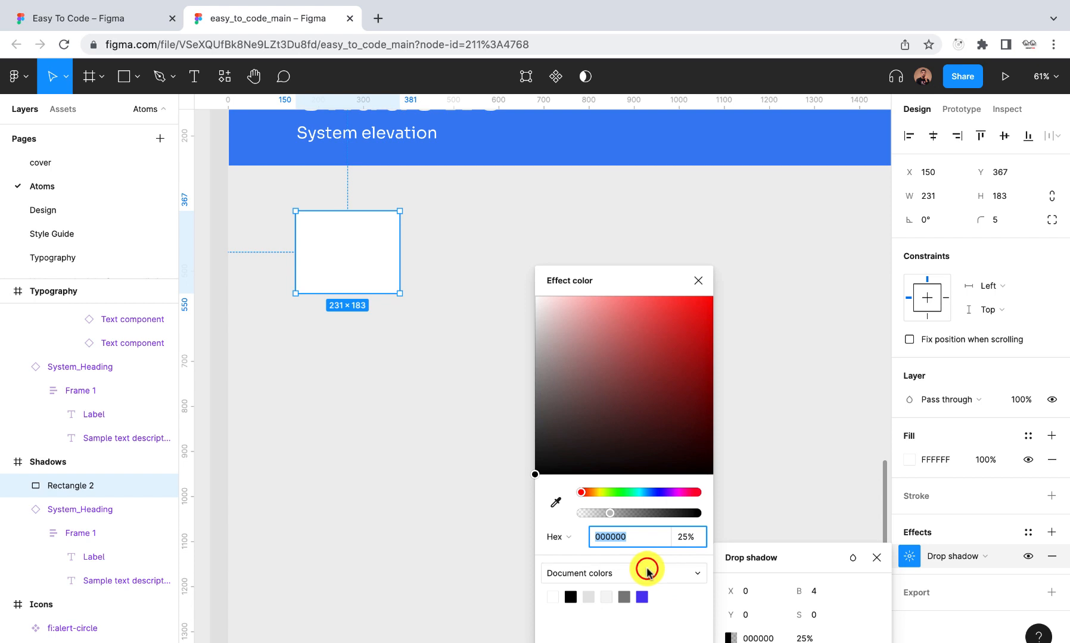
{"action": "left_click", "coordinate": [613, 590]}
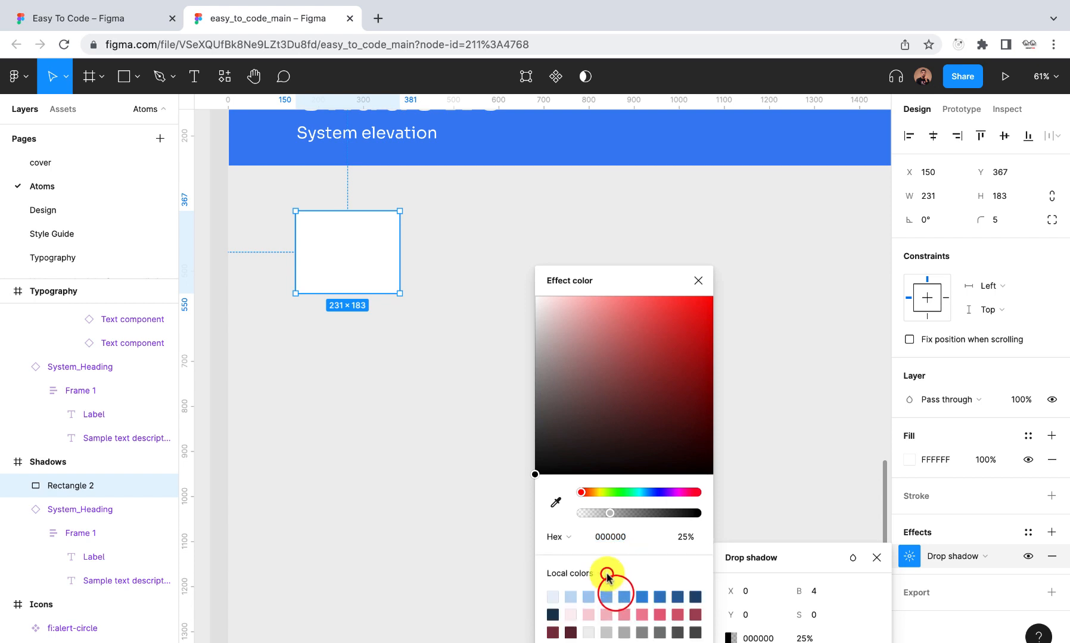
{"action": "left_click", "coordinate": [609, 571]}
{"action": "left_click", "coordinate": [615, 556]}
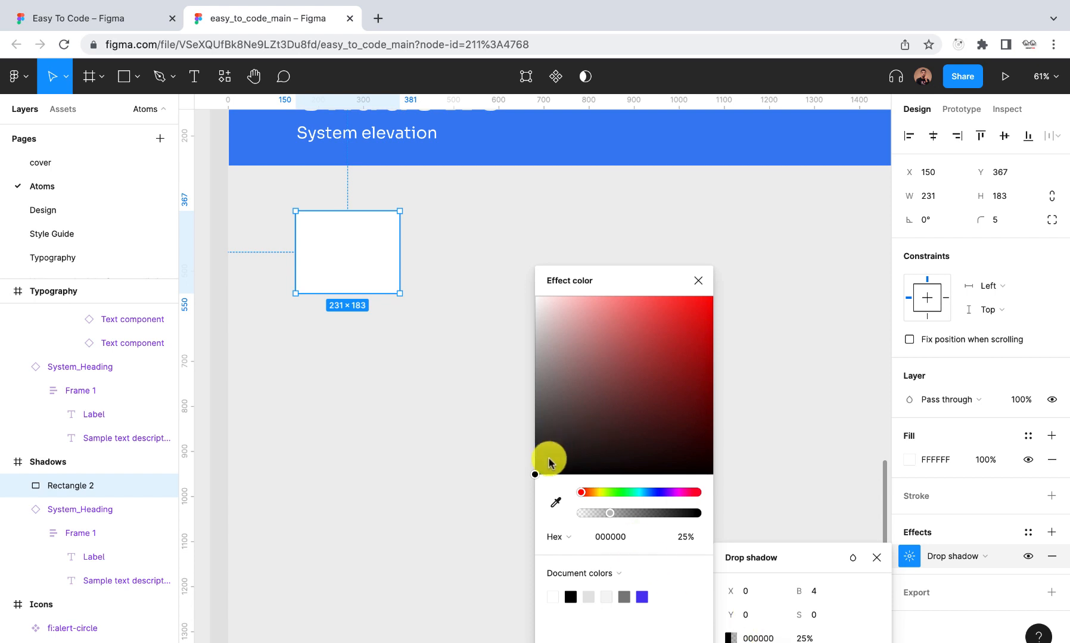
{"action": "left_click", "coordinate": [535, 474]}
{"action": "left_click_drag", "start_coordinate": [542, 457], "coordinate": [535, 435]}
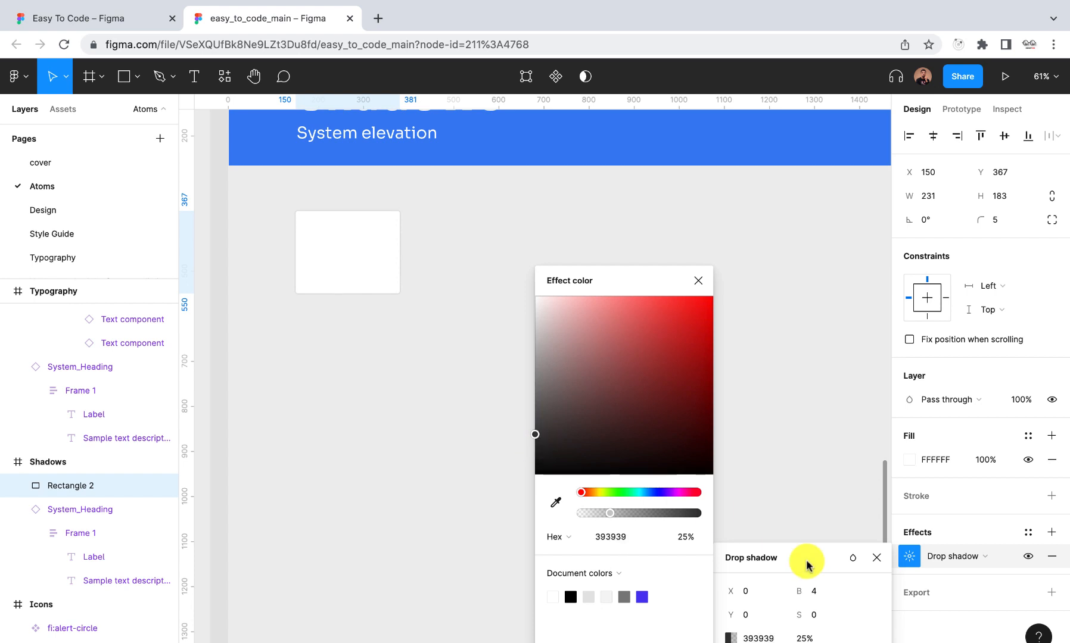
Set the blur of the white rectangle's drop shadow to 10
{"action": "left_click", "coordinate": [817, 596]}
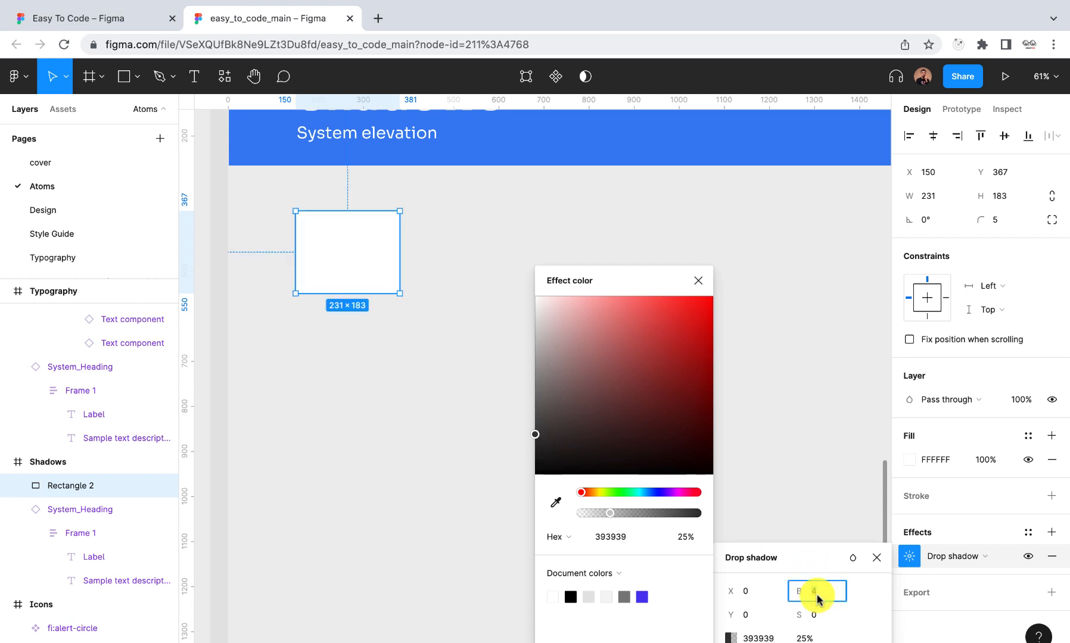
{"action": "type", "text": "10"}
{"action": "left_click", "coordinate": [413, 429]}
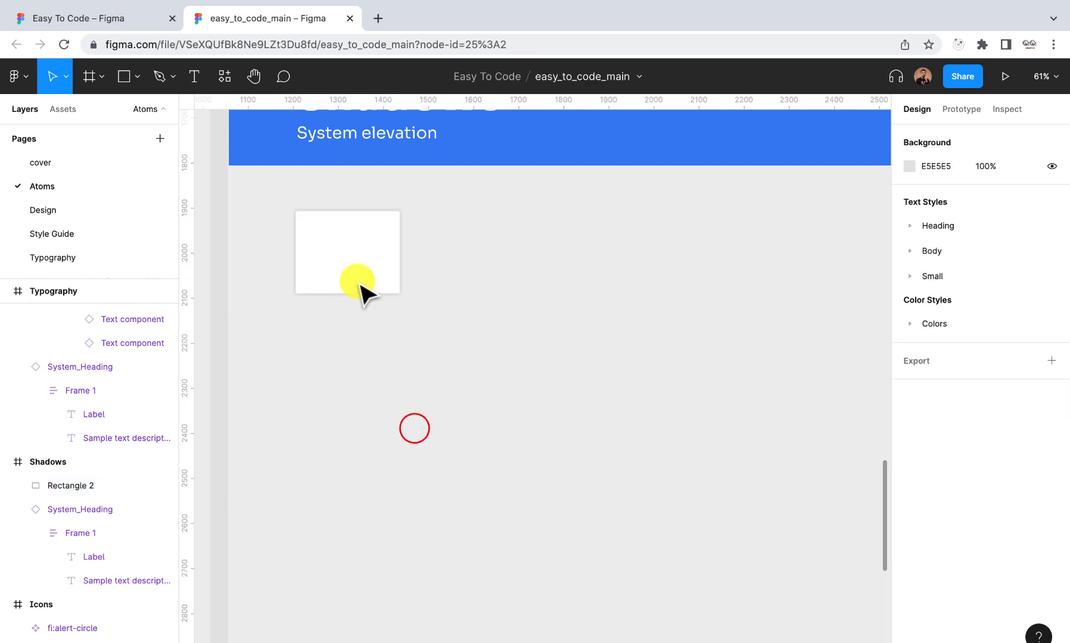
Set the white rectangle's drop shadow to 20% opacity with a blur of 6
{"action": "scroll", "coordinate": [354, 266], "scroll_direction": "up", "scroll_amount": 5}
{"action": "left_click", "coordinate": [354, 263]}
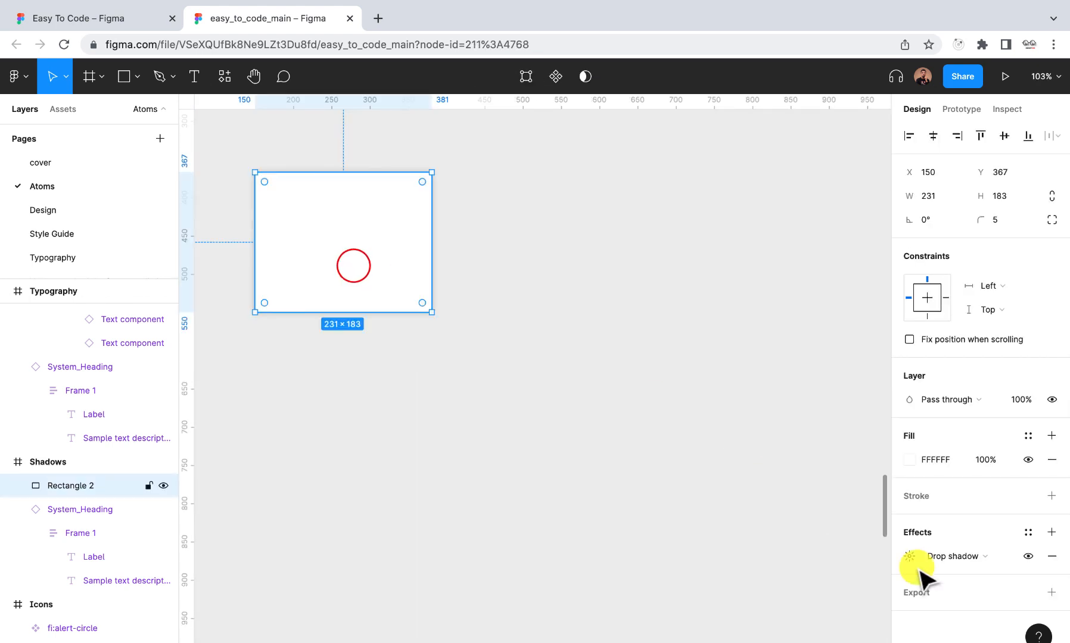
{"action": "left_click", "coordinate": [911, 560]}
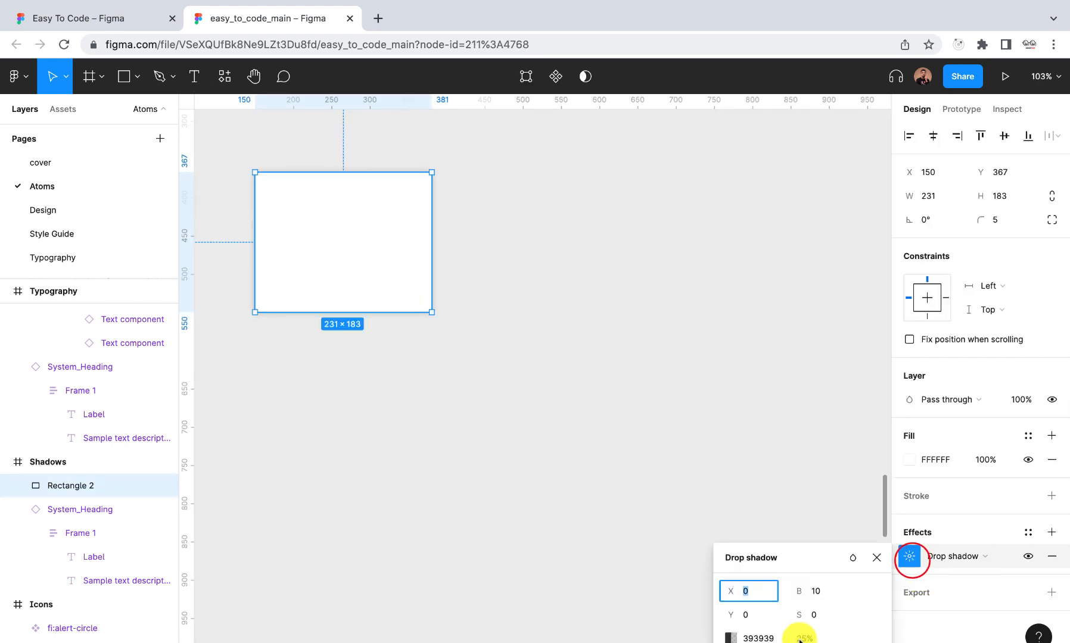
{"action": "left_click", "coordinate": [799, 637]}
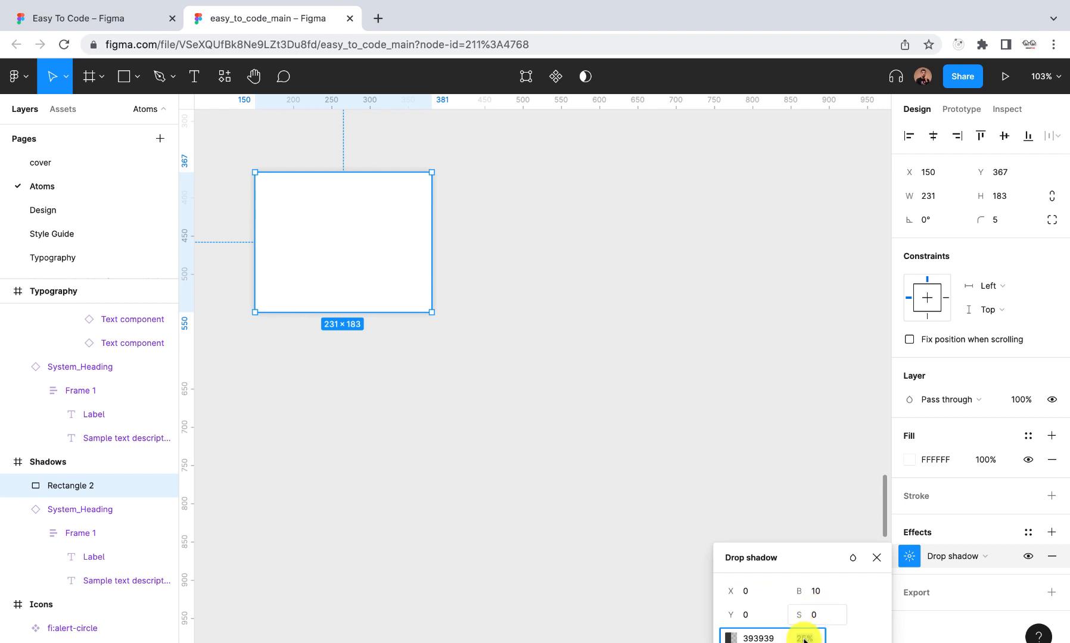
{"action": "type", "text": "20"}
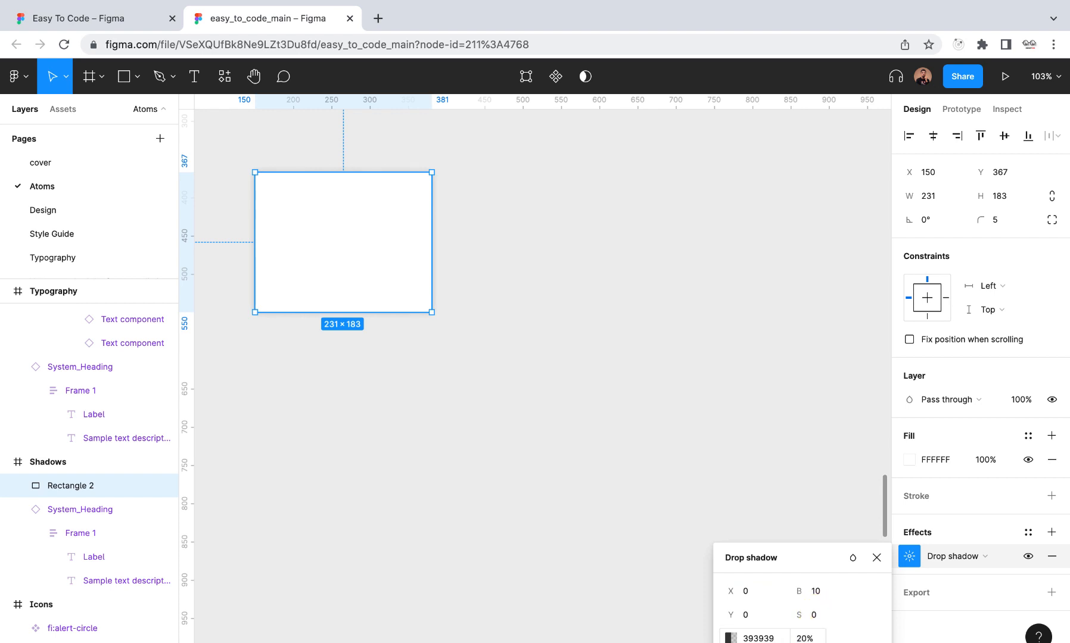
{"action": "left_click", "coordinate": [824, 592]}
{"action": "left_click", "coordinate": [561, 400]}
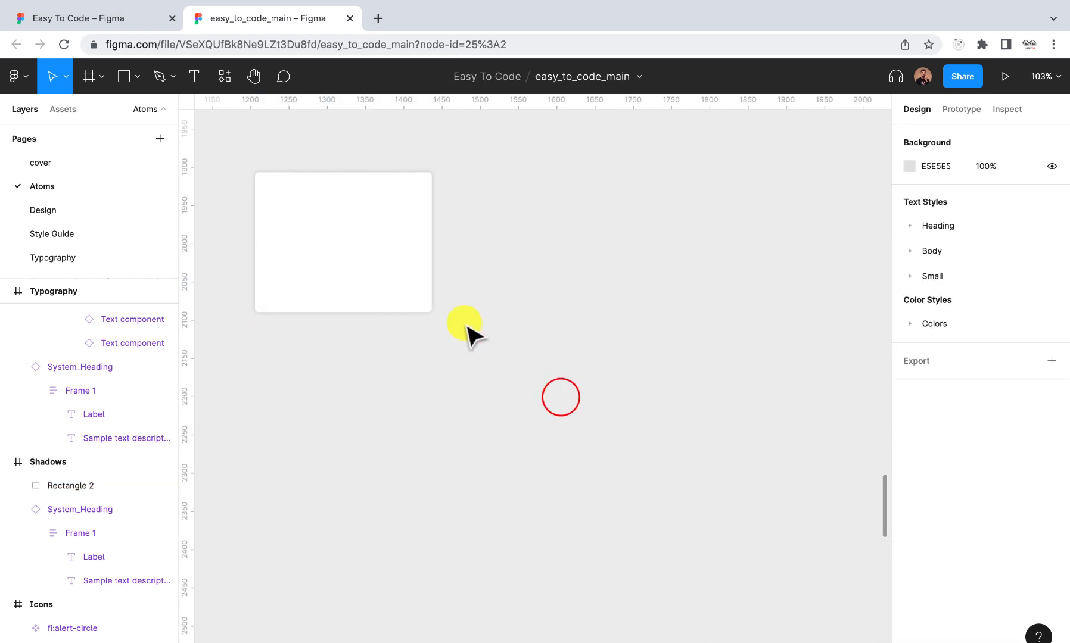
Lighten the white rectangle's drop shadow colour to grey 605F5F
{"action": "scroll", "coordinate": [471, 329], "scroll_direction": "up", "scroll_amount": 5}
{"action": "scroll", "coordinate": [405, 292], "scroll_direction": "down", "scroll_amount": 3}
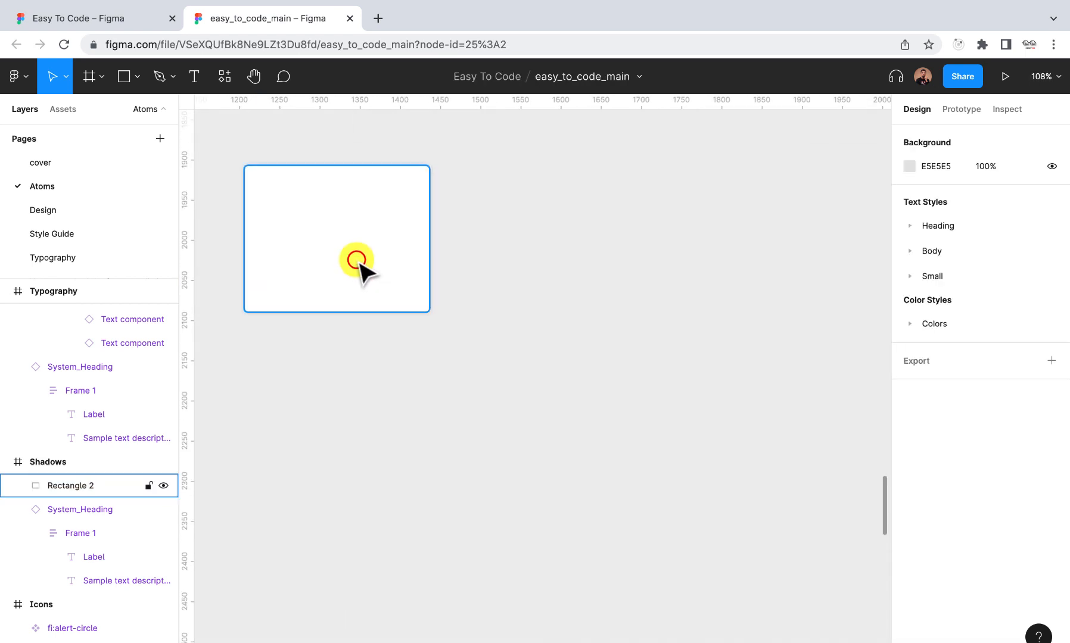
{"action": "left_click", "coordinate": [356, 257]}
{"action": "left_click", "coordinate": [907, 555]}
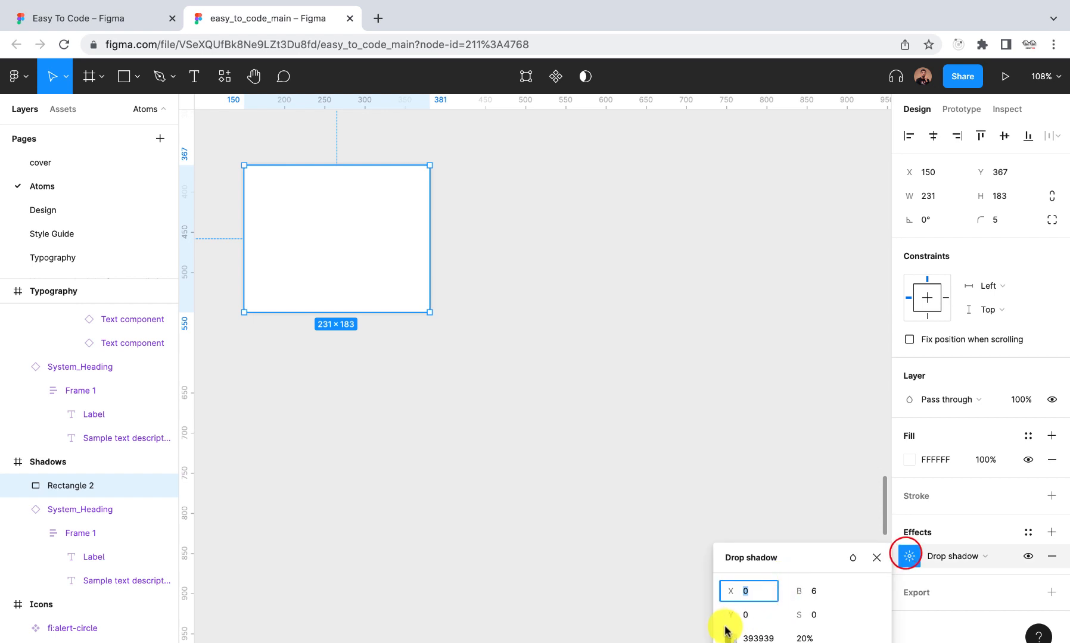
{"action": "left_click", "coordinate": [729, 637]}
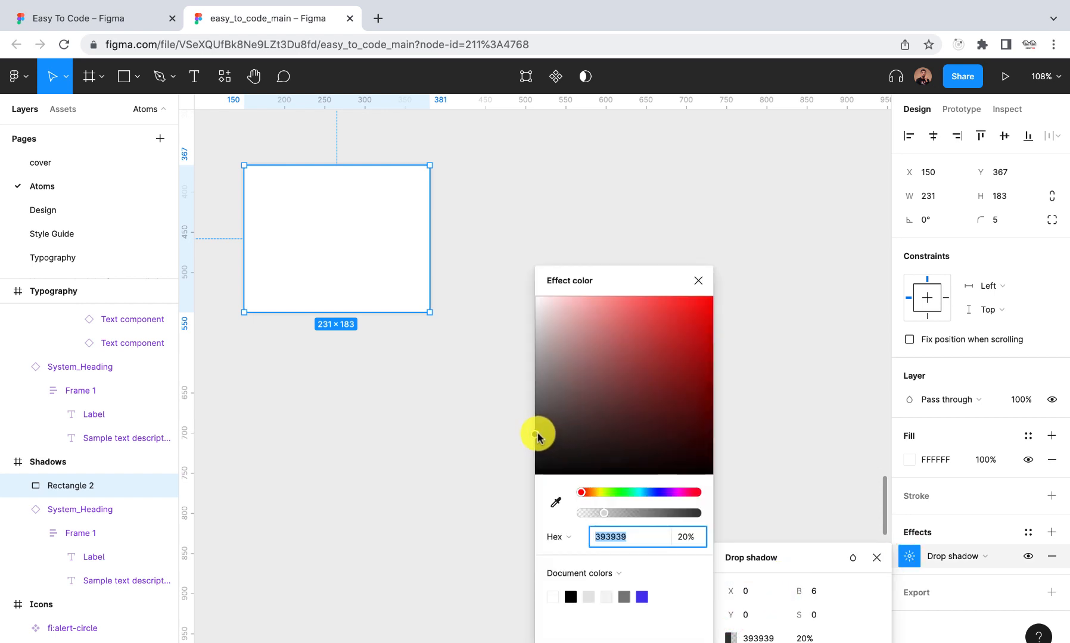
{"action": "left_click_drag", "start_coordinate": [537, 433], "coordinate": [535, 415]}
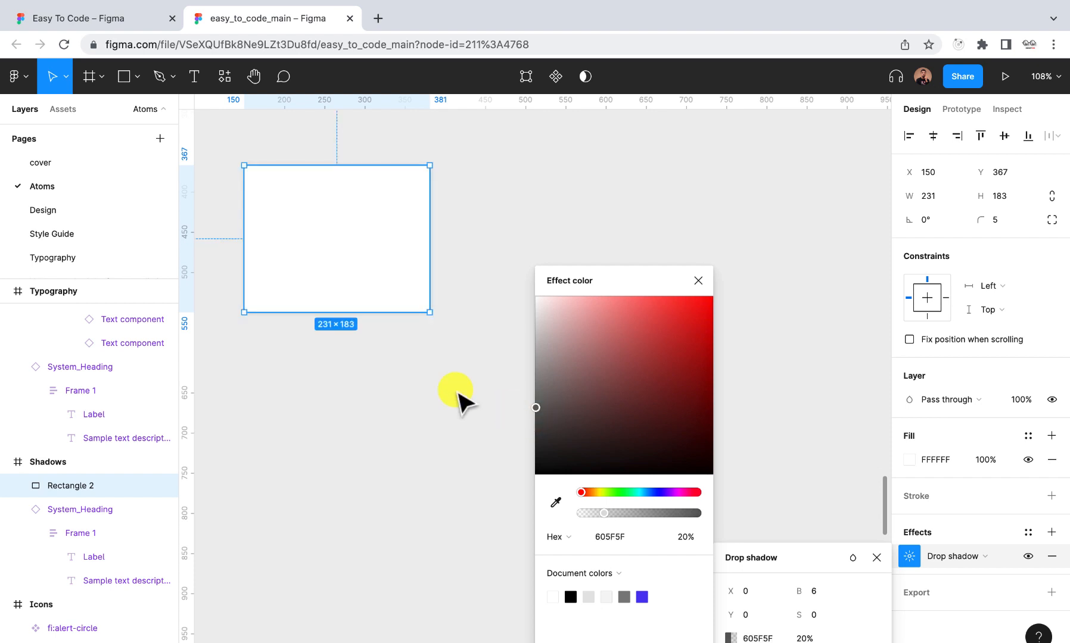
{"action": "left_click", "coordinate": [456, 390]}
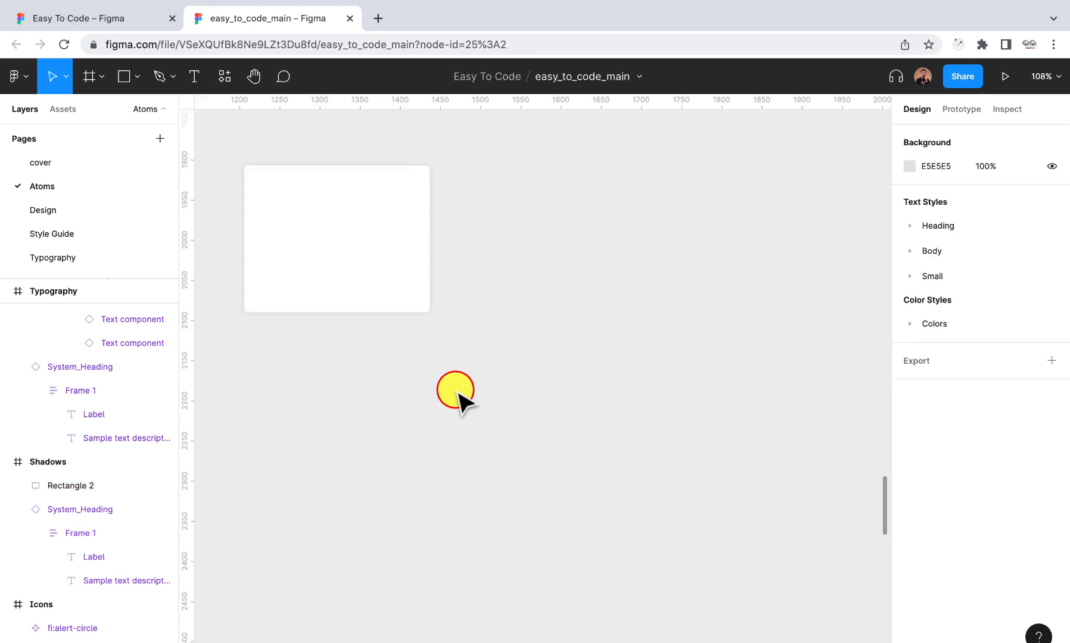
Examine how the white rectangle's drop shadow looks against the grey background at different zoom levels
{"action": "scroll", "coordinate": [456, 390], "scroll_direction": "down", "scroll_amount": 5}
{"action": "scroll", "coordinate": [456, 390], "scroll_direction": "up", "scroll_amount": 3}
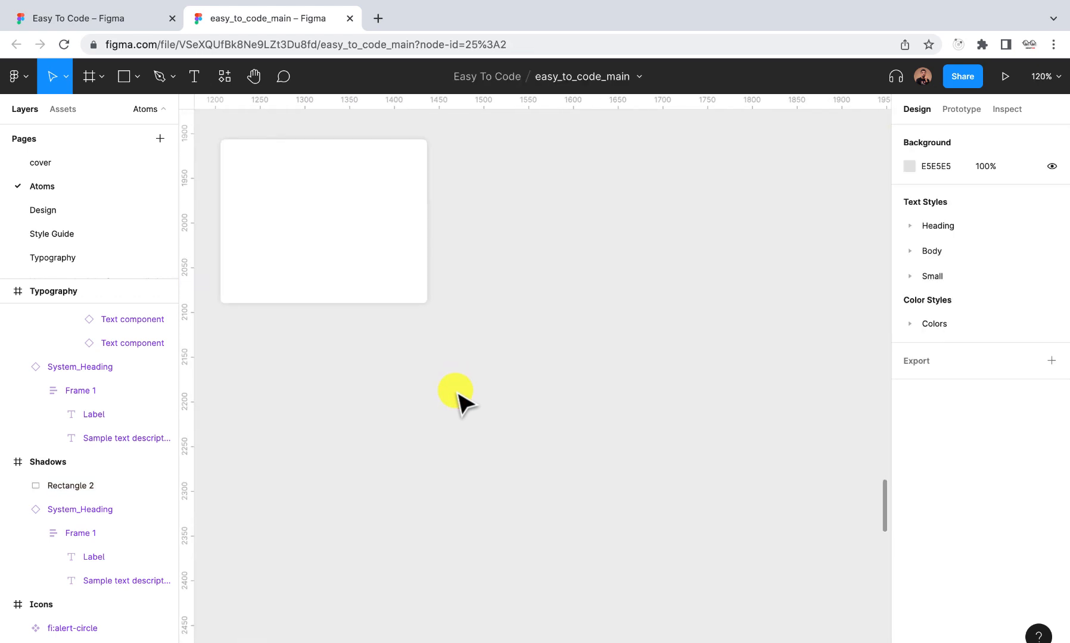
{"action": "scroll", "coordinate": [458, 399], "scroll_direction": "up", "scroll_amount": 1}
{"action": "scroll", "coordinate": [459, 399], "scroll_direction": "left", "scroll_amount": 2}
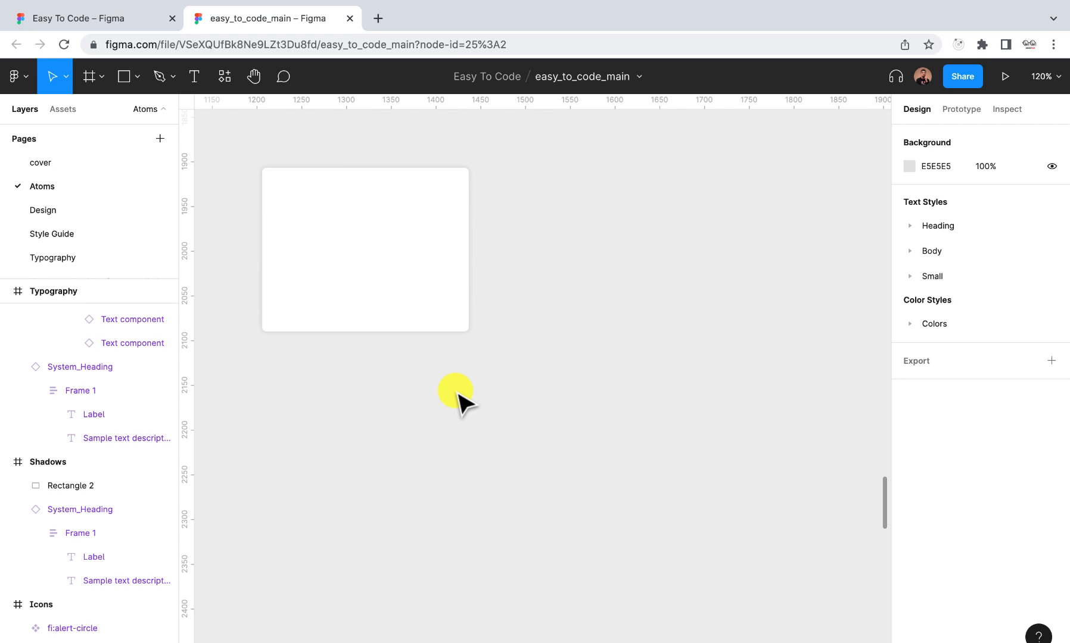
{"action": "scroll", "coordinate": [458, 395], "scroll_direction": "down", "scroll_amount": 2}
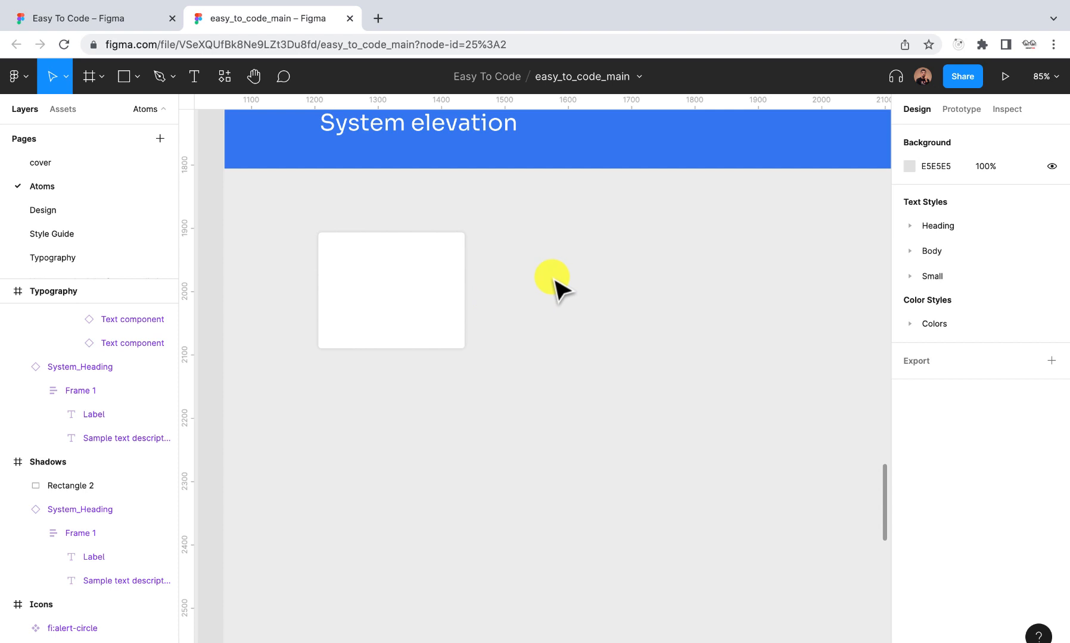
{"action": "scroll", "coordinate": [553, 279], "scroll_direction": "down", "scroll_amount": 3}
{"action": "scroll", "coordinate": [553, 279], "scroll_direction": "up", "scroll_amount": 3}
{"action": "scroll", "coordinate": [554, 283], "scroll_direction": "right", "scroll_amount": 1}
{"action": "scroll", "coordinate": [554, 284], "scroll_direction": "down", "scroll_amount": 1}
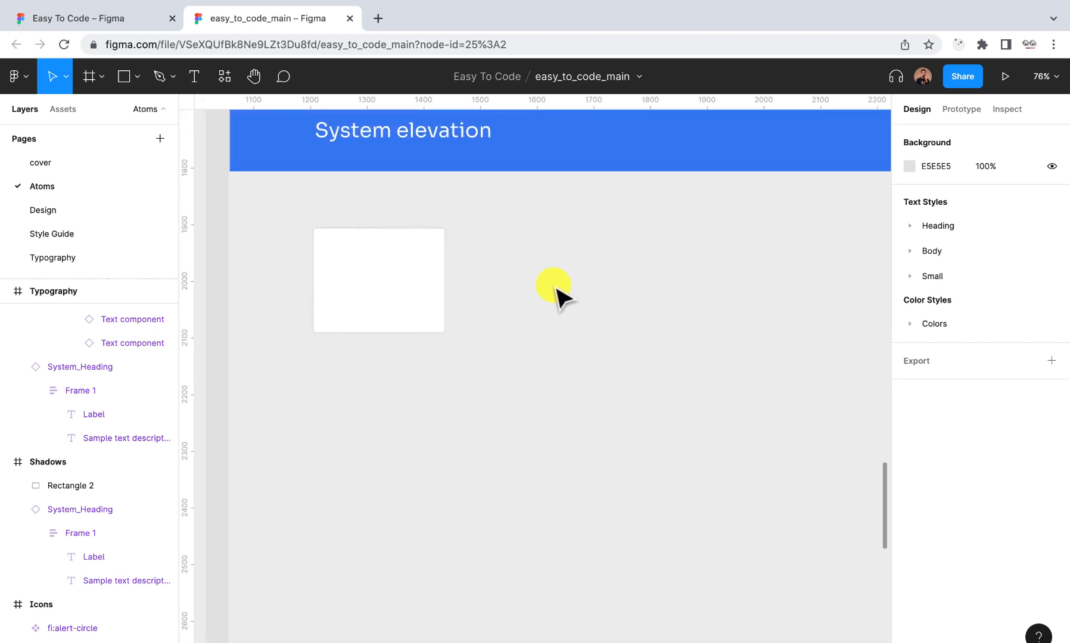
Review the white rectangle's drop shadow settings and the box-shadow line in its generated CSS code
{"action": "left_click", "coordinate": [331, 325]}
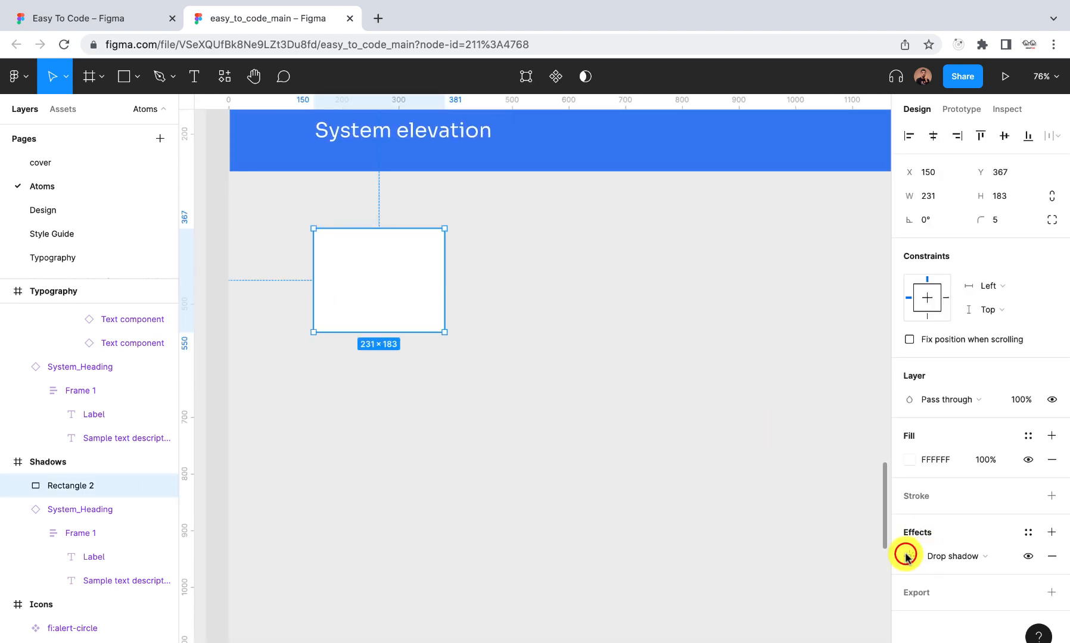
{"action": "left_click", "coordinate": [905, 557]}
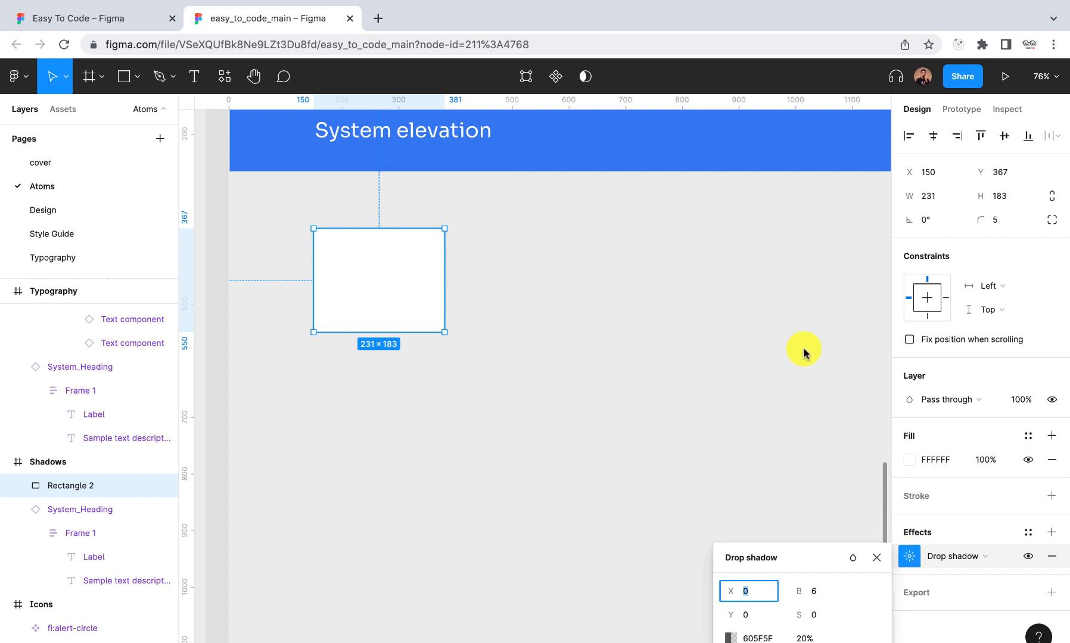
{"action": "left_click", "coordinate": [714, 273]}
{"action": "left_click", "coordinate": [400, 294]}
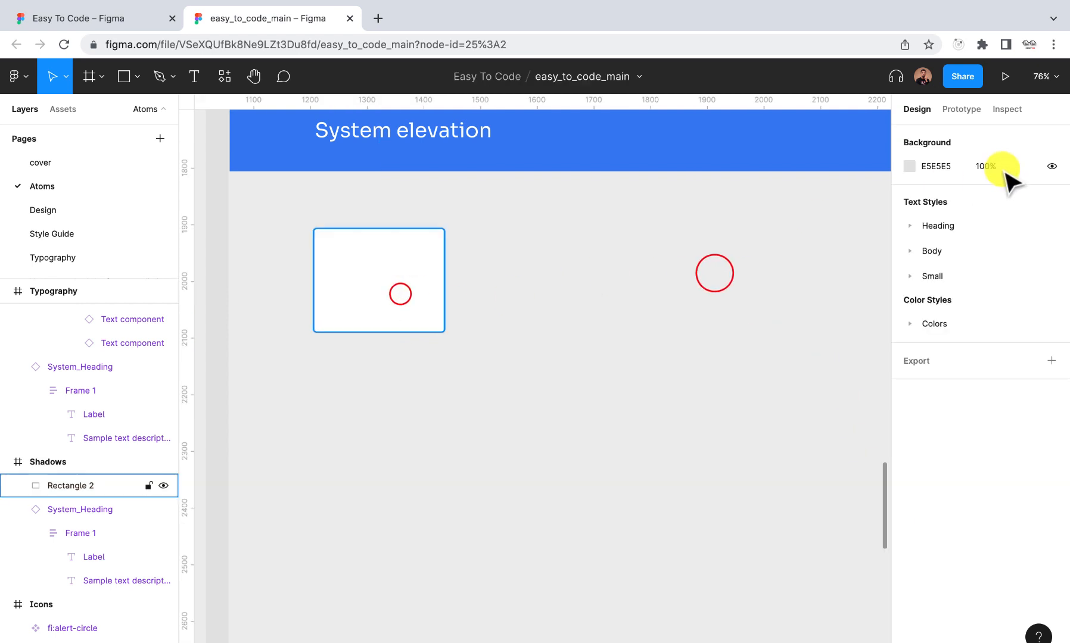
{"action": "left_click", "coordinate": [1004, 110]}
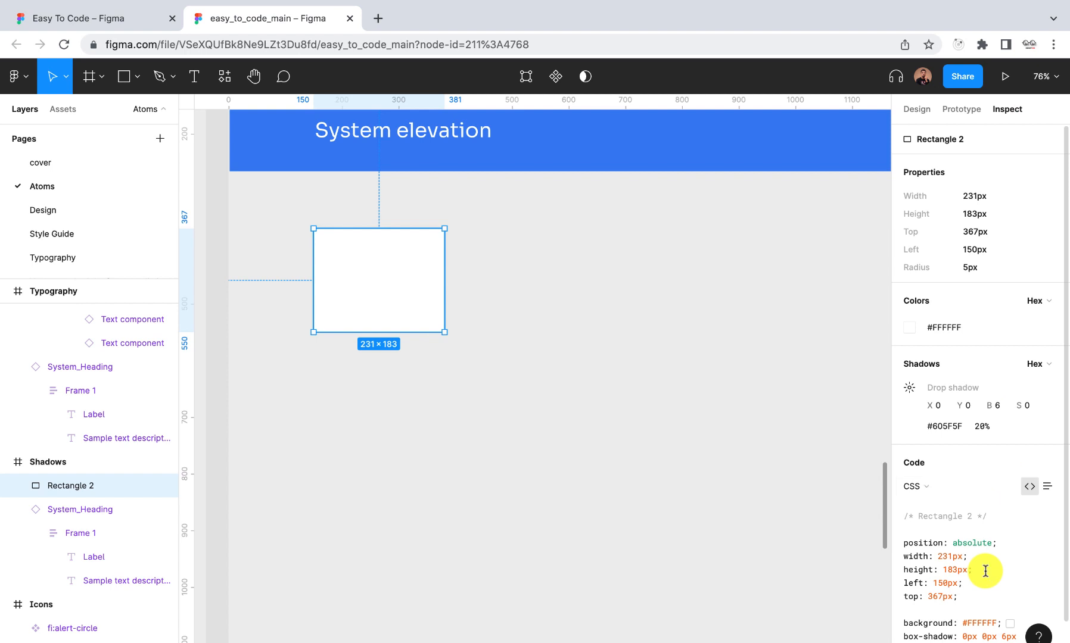
{"action": "scroll", "coordinate": [985, 571], "scroll_direction": "down", "scroll_amount": 2}
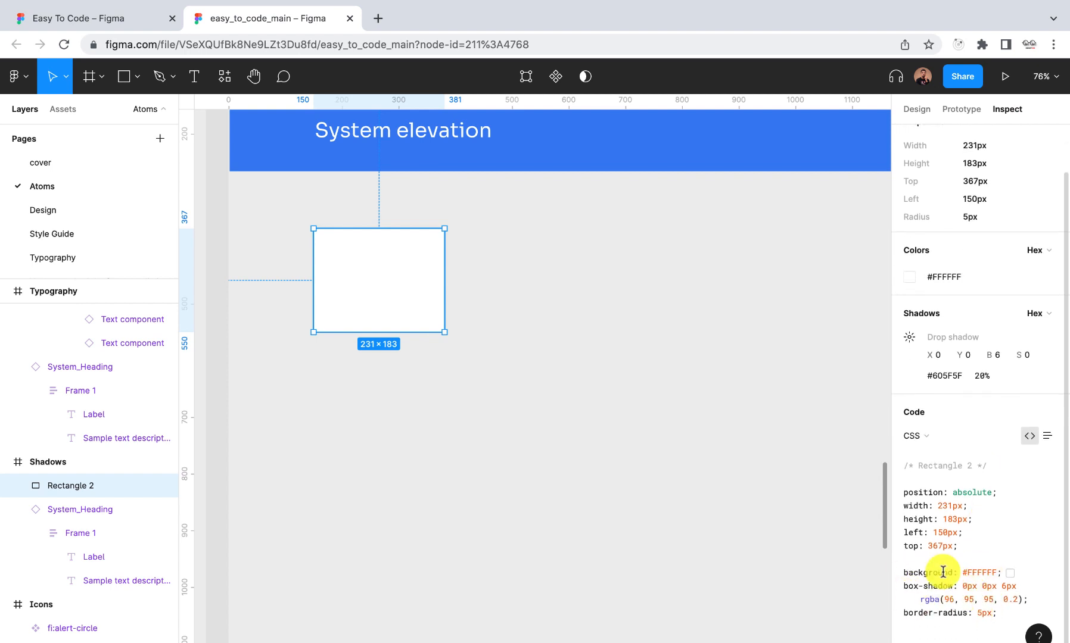
{"action": "left_click", "coordinate": [916, 108]}
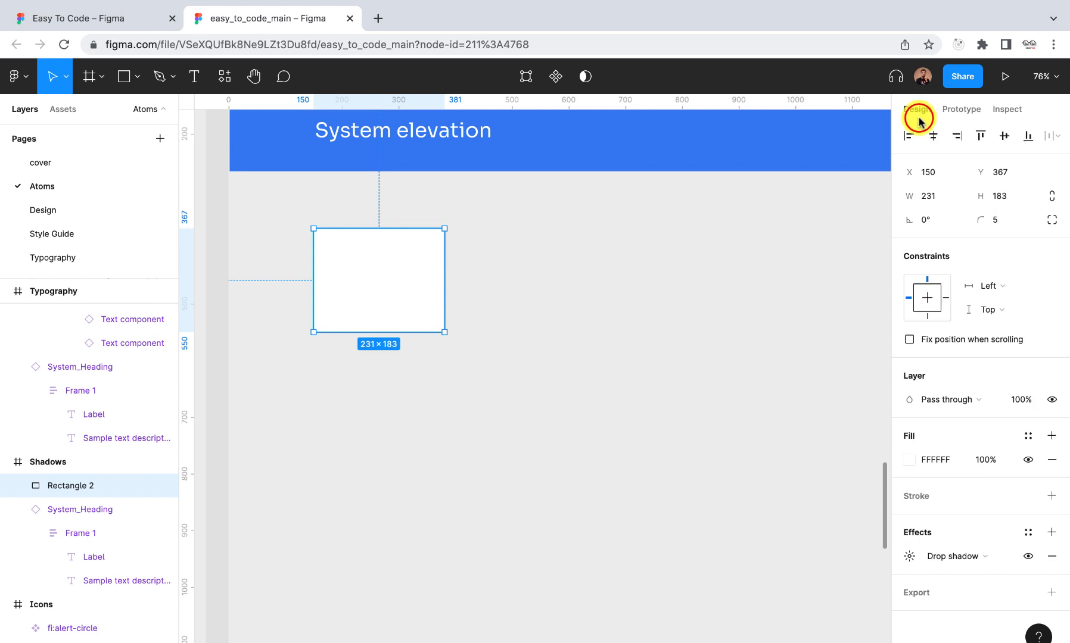
With the rectangle's drop shadow settings open beside it for reference, add a two-line text "x: 0" and "y: 0" in the empty area below the rectangle
{"action": "left_click", "coordinate": [909, 554]}
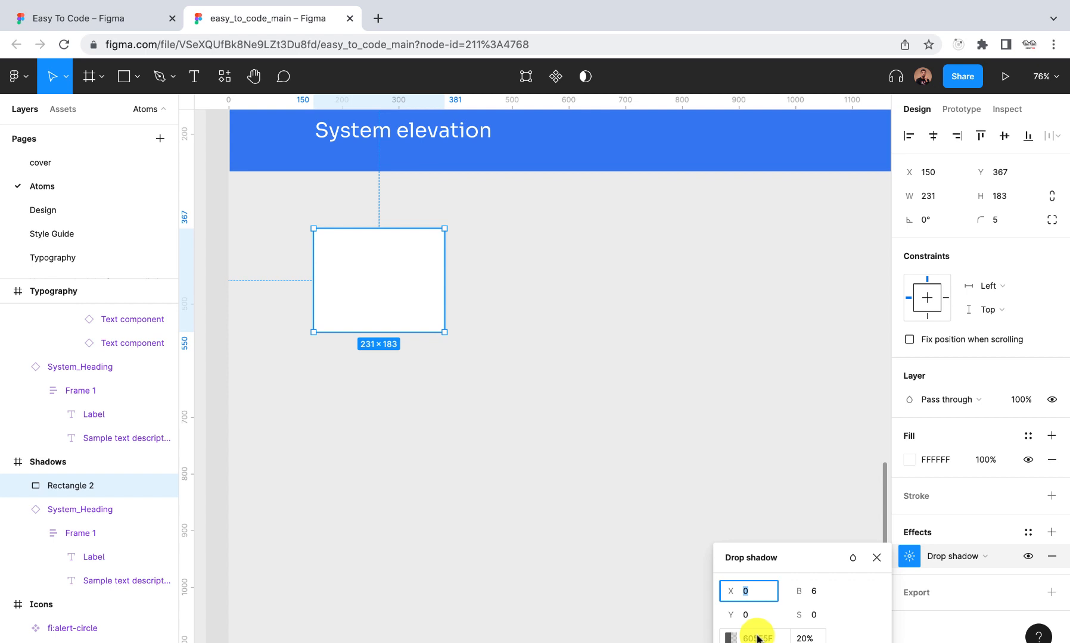
{"action": "left_click_drag", "start_coordinate": [822, 554], "coordinate": [788, 187]}
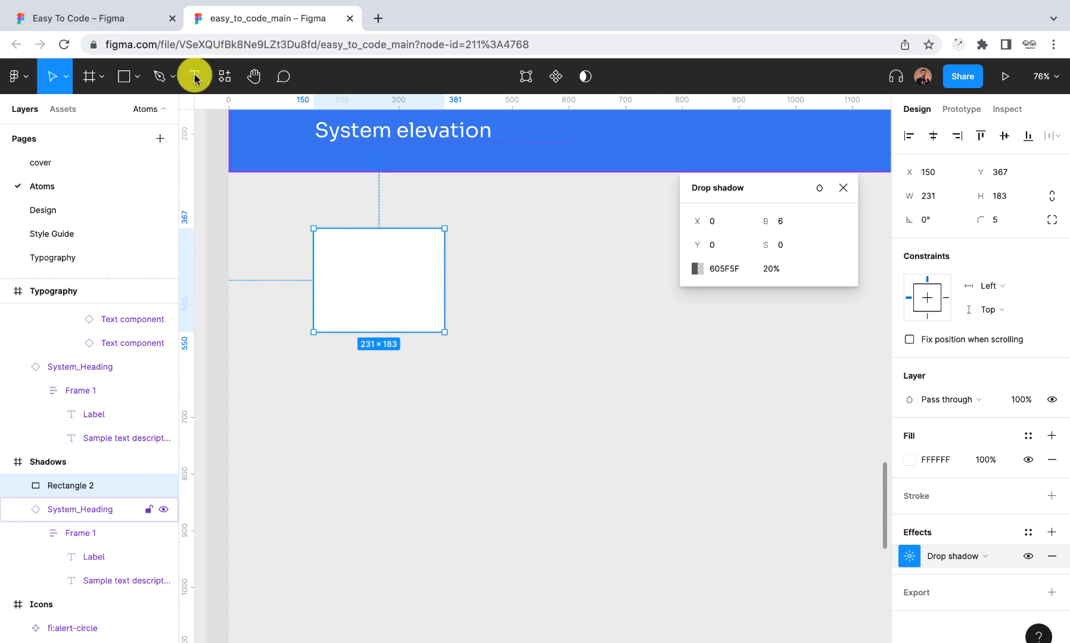
{"action": "key", "text": "t"}
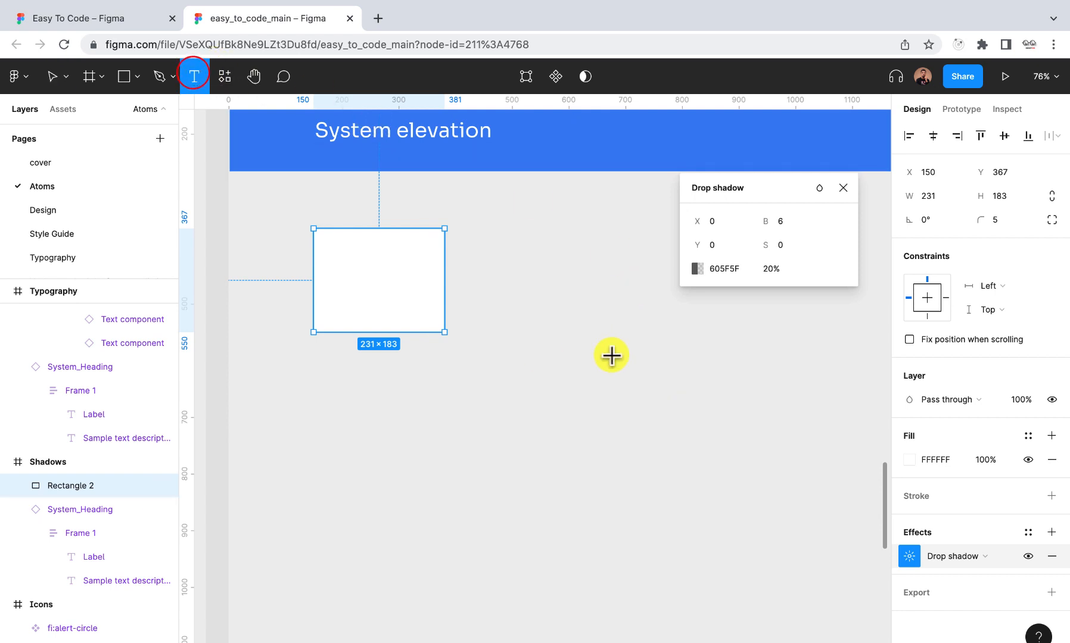
{"action": "left_click", "coordinate": [514, 395]}
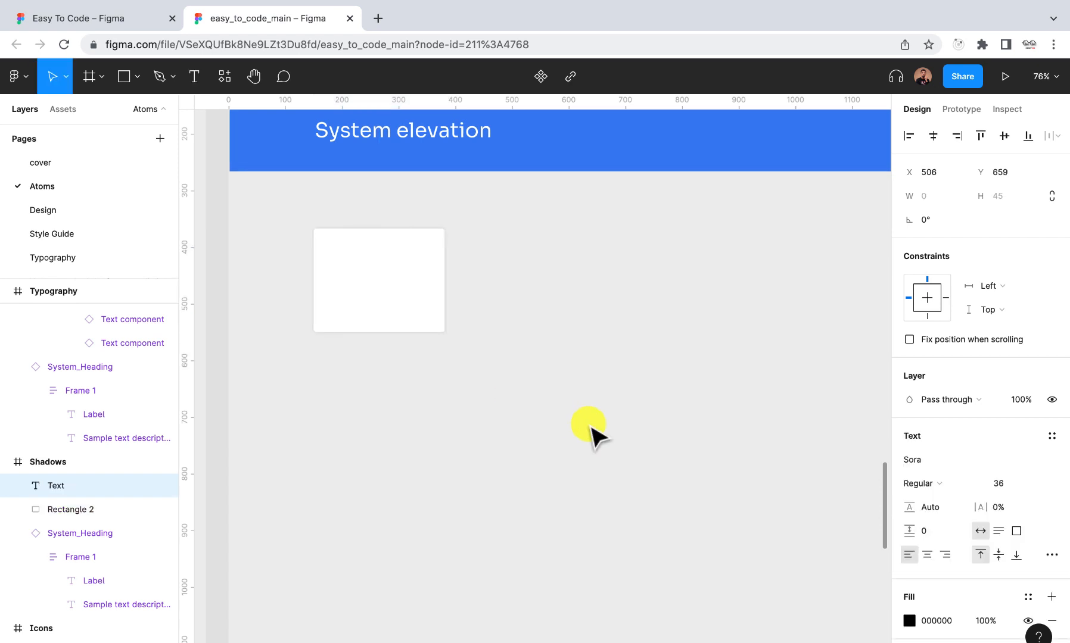
{"action": "type", "text": "x: 0"}
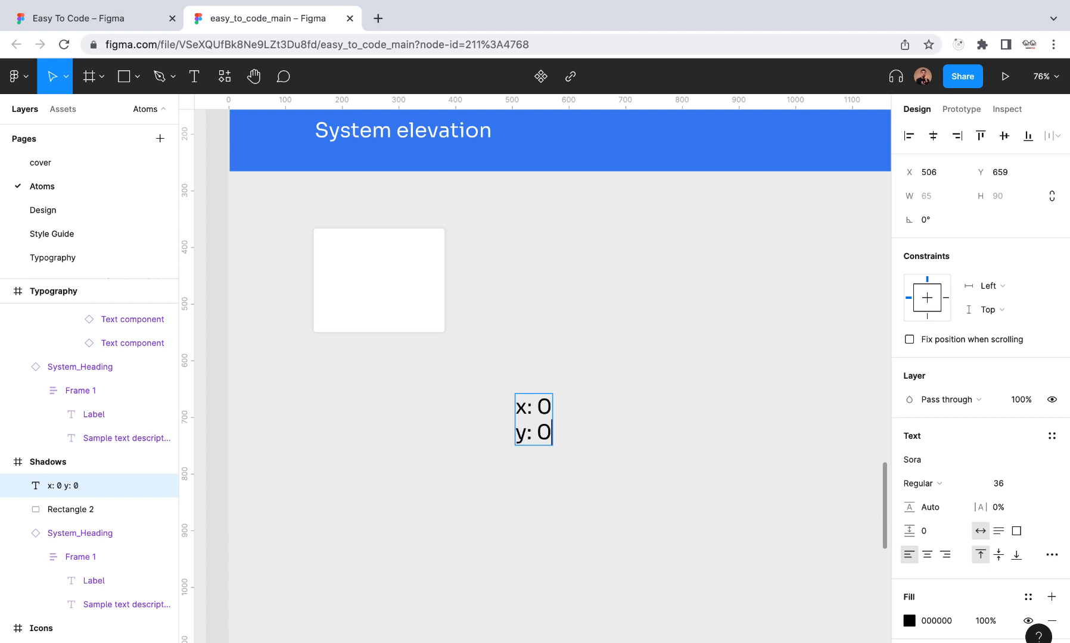
{"action": "scroll", "coordinate": [907, 621], "scroll_direction": "down", "scroll_amount": 2}
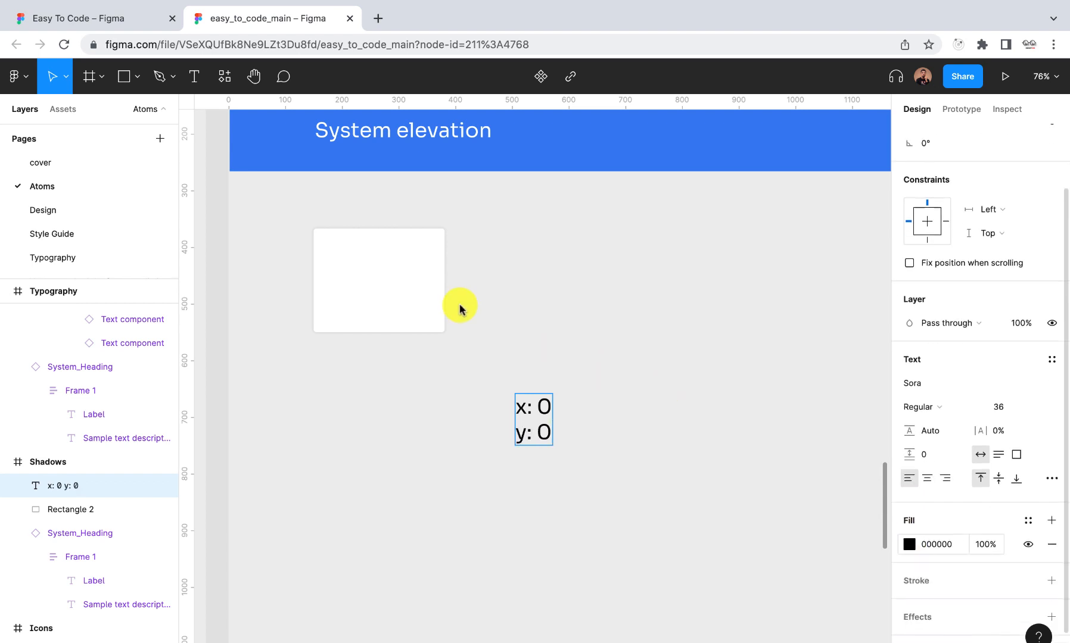
{"action": "left_click", "coordinate": [375, 295]}
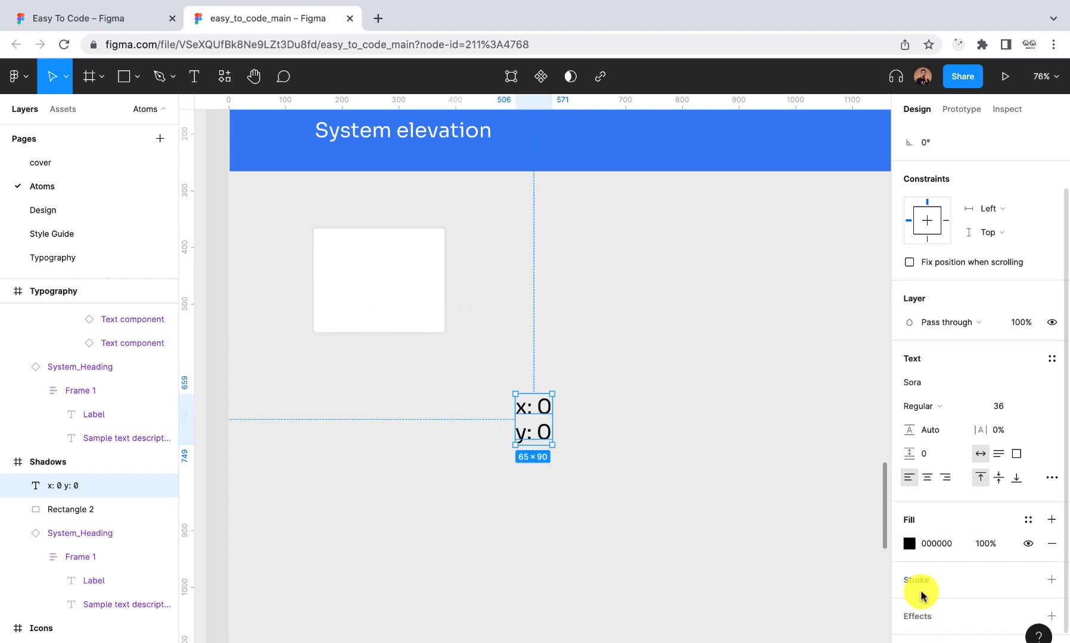
Copy the hex colour value of the white rectangle's drop shadow
{"action": "scroll", "coordinate": [921, 595], "scroll_direction": "down", "scroll_amount": 1}
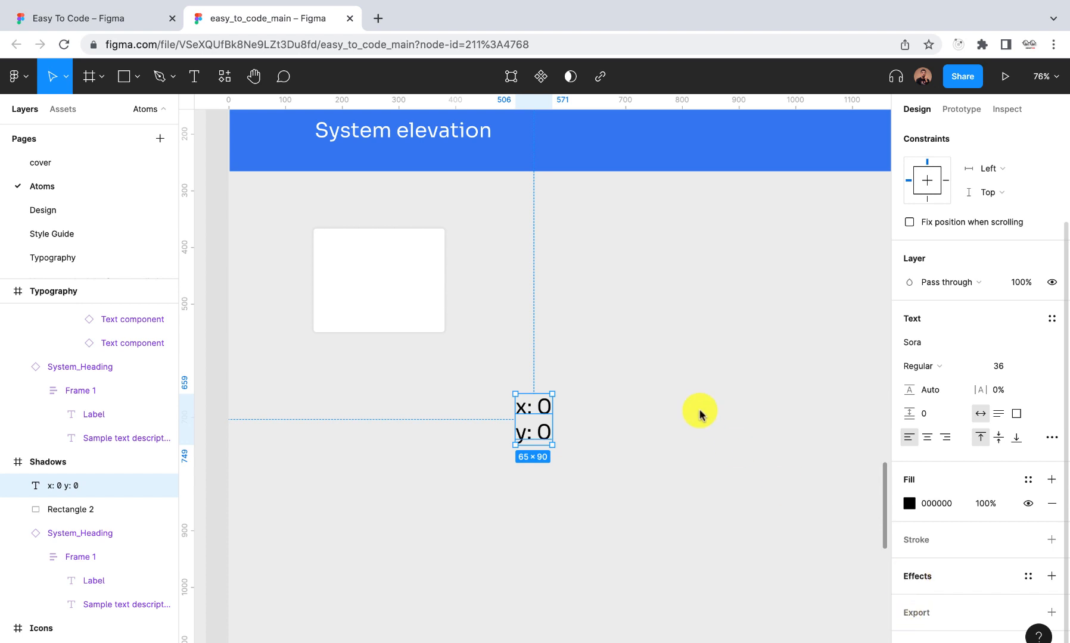
{"action": "left_click", "coordinate": [413, 280]}
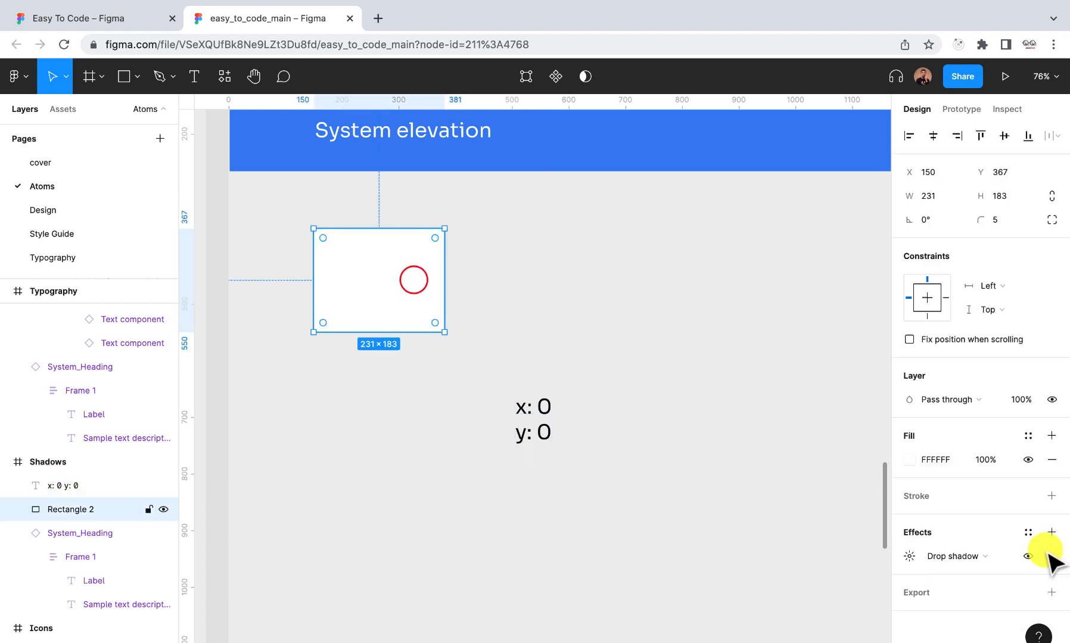
{"action": "left_click", "coordinate": [910, 557]}
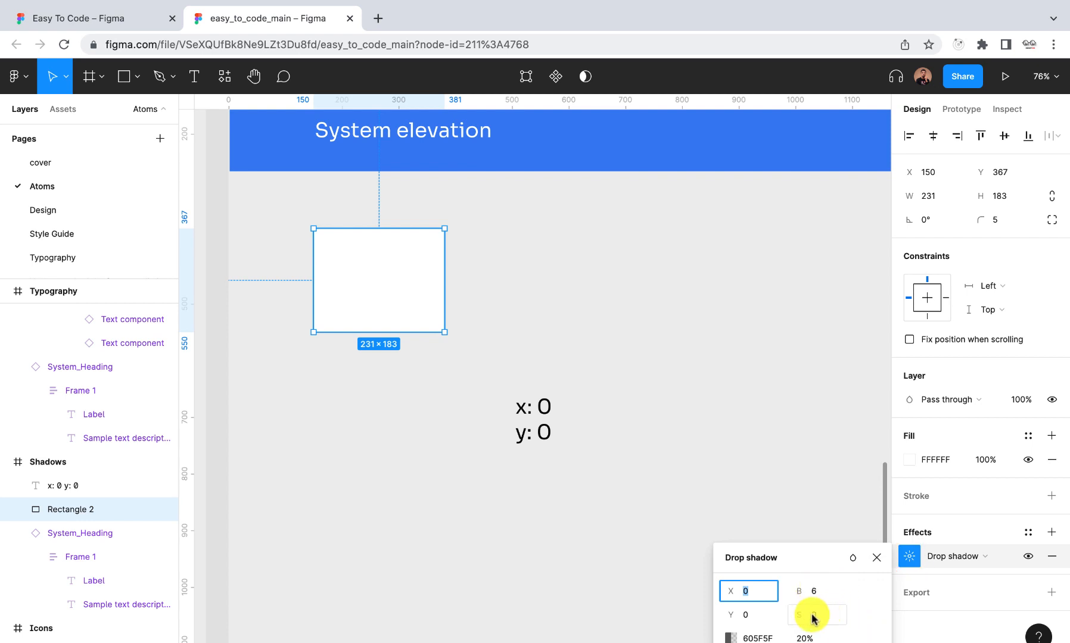
{"action": "left_click", "coordinate": [758, 637]}
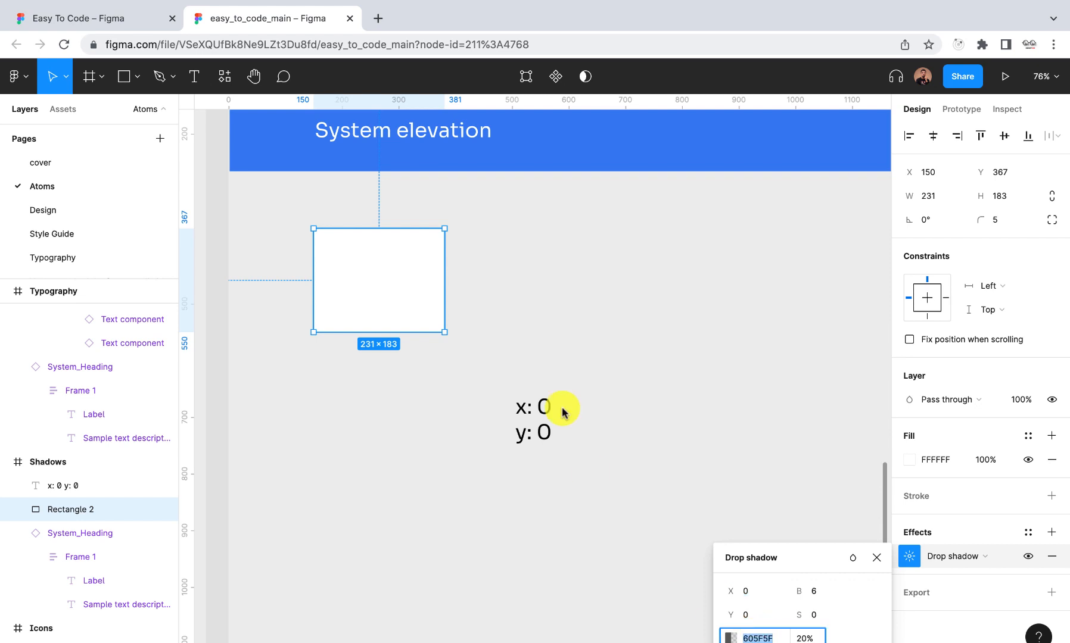
{"action": "left_click", "coordinate": [572, 448]}
{"action": "scroll", "coordinate": [453, 339], "scroll_direction": "down", "scroll_amount": 1}
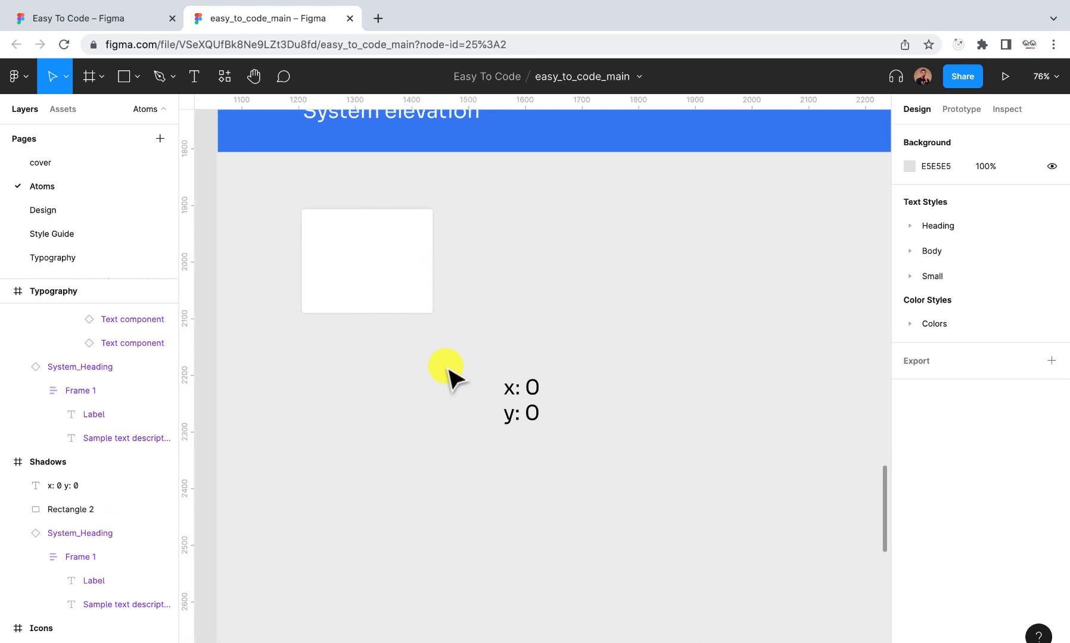
Add "Blur: 6" after "x: 0" on the first line of the text label, separated by a gap
{"action": "double_click", "coordinate": [532, 419]}
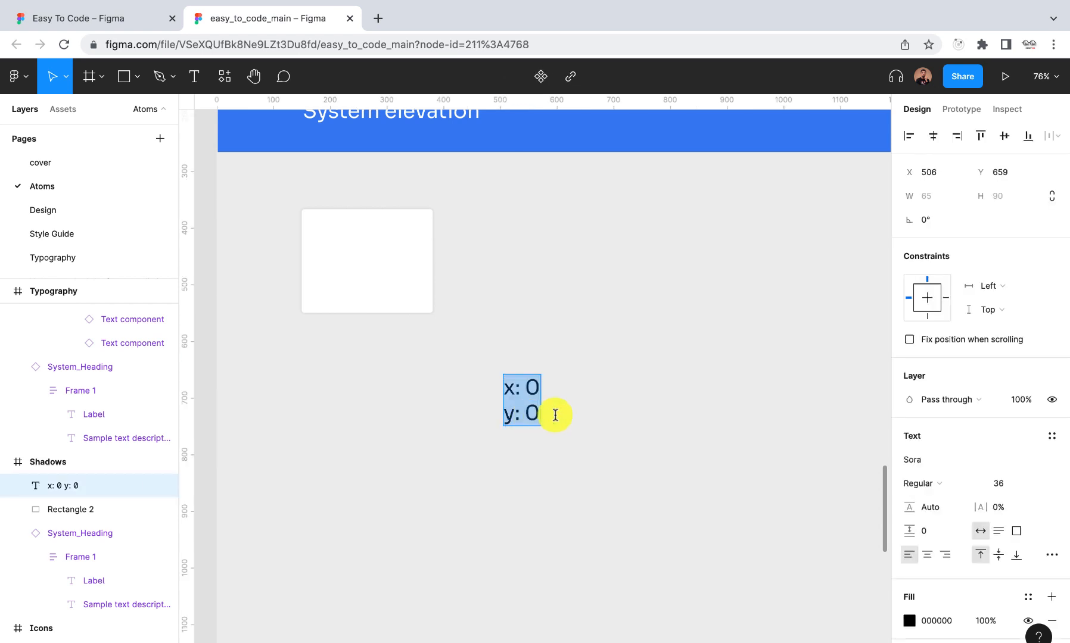
{"action": "key", "text": "Escape"}
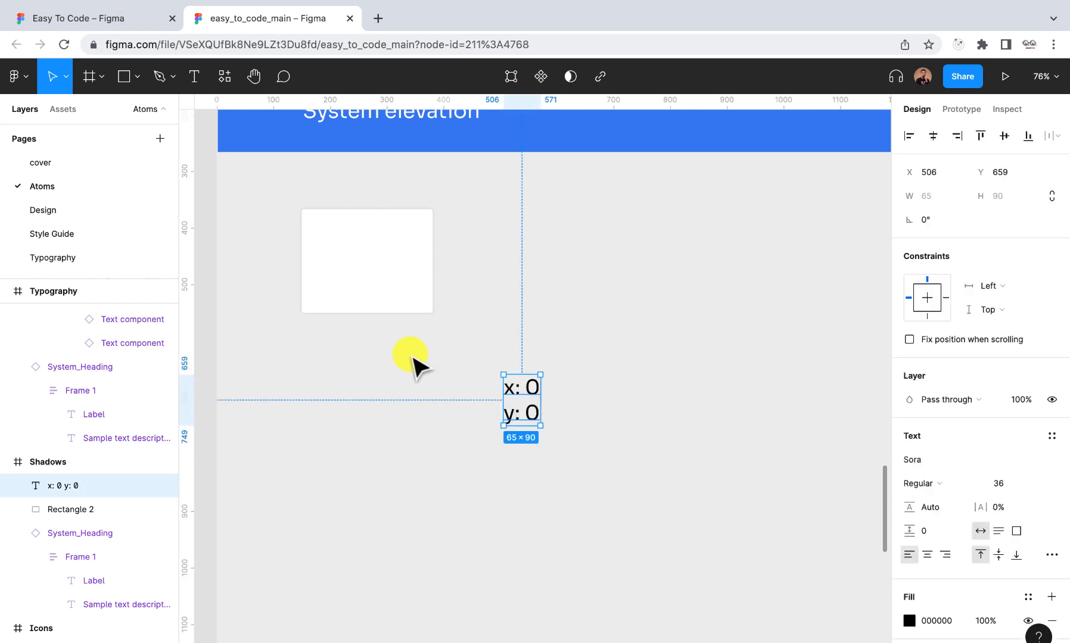
{"action": "double_click", "coordinate": [516, 393]}
{"action": "key", "text": "Right"}
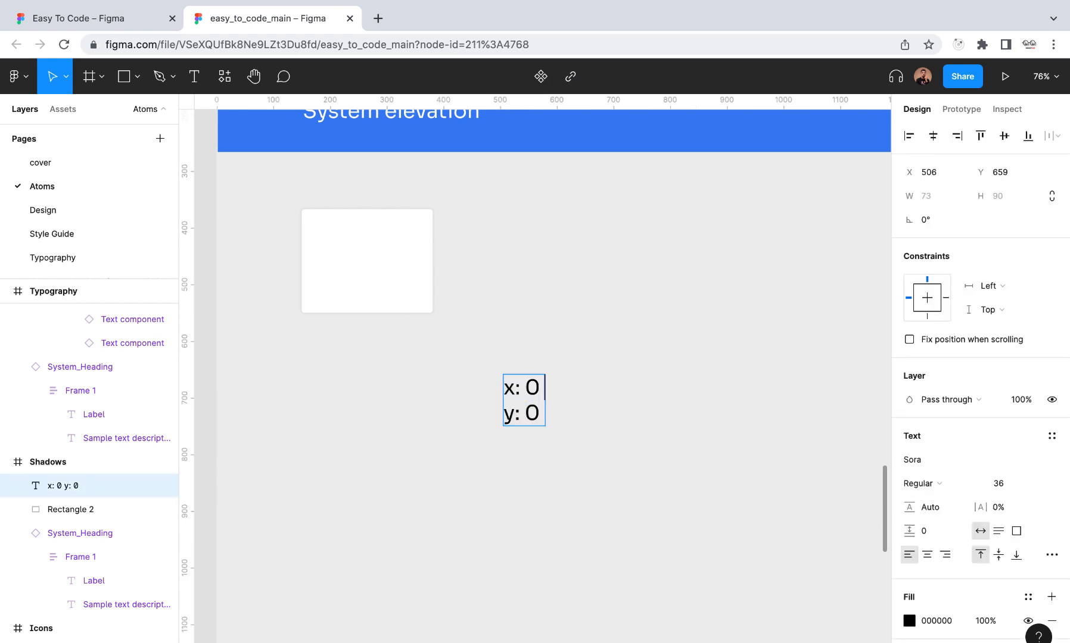
{"action": "key", "text": "BackSpace"}
{"action": "type", "text": "Blur"}
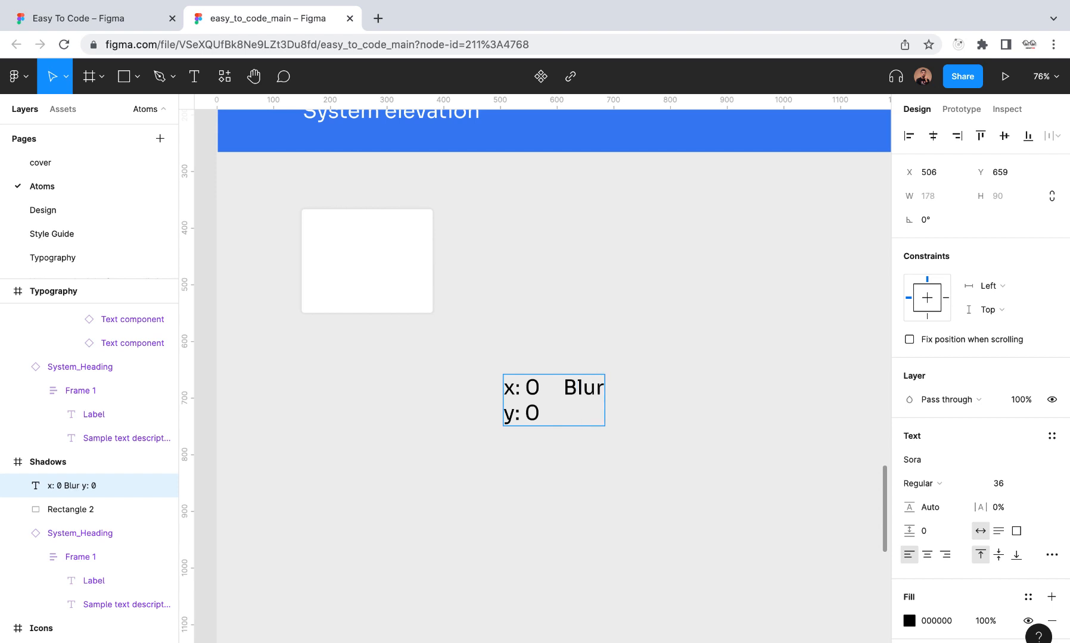
{"action": "type", "text": ": 8"}
{"action": "key", "text": "BackSpace"}
{"action": "type", "text": "6"}
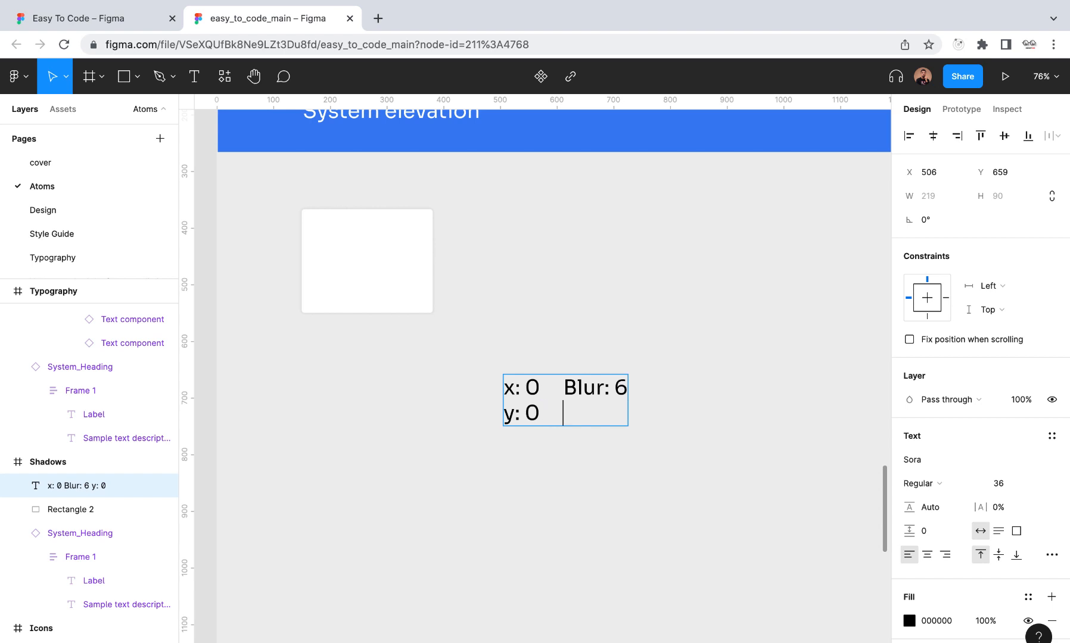
Shorten "Blur" to "B" in the text label and add the matching spread entry "S: 0" after "y: 0"
{"action": "type", "text": "Spread"}
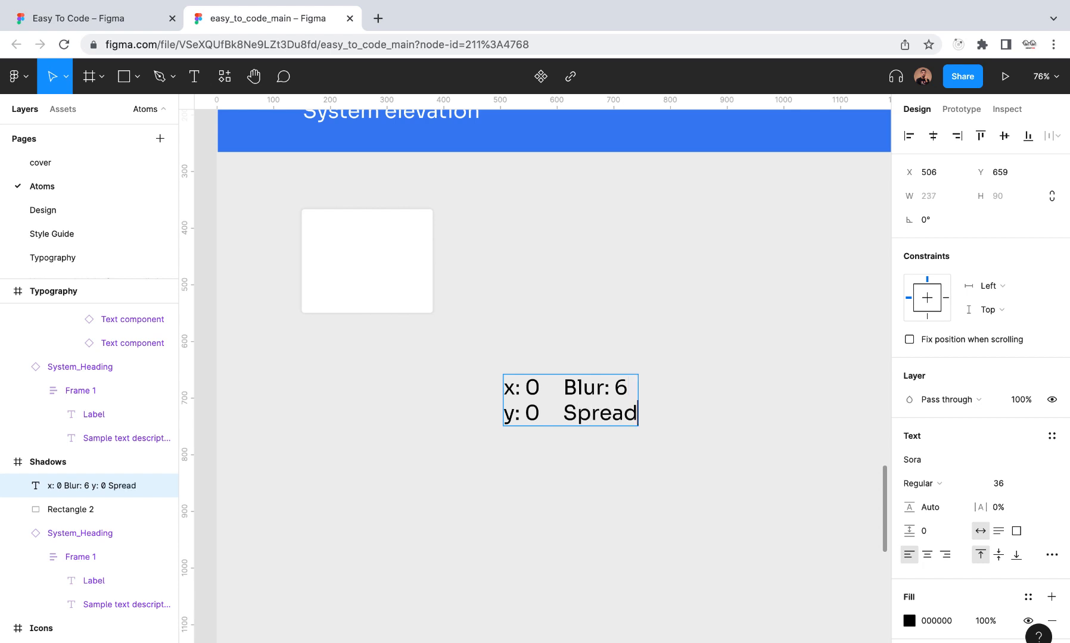
{"action": "type", "text": "\\\\\\\\"}
{"action": "key", "text": "BackSpace"}
{"action": "key", "text": "BackSpace"}
{"action": "key", "text": "BackSpace"}
{"action": "key", "text": "BackSpace"}
{"action": "key", "text": "BackSpace"}
{"action": "key", "text": "BackSpace"}
{"action": "key", "text": "BackSpace"}
{"action": "key", "text": "BackSpace"}
{"action": "key", "text": "BackSpace"}
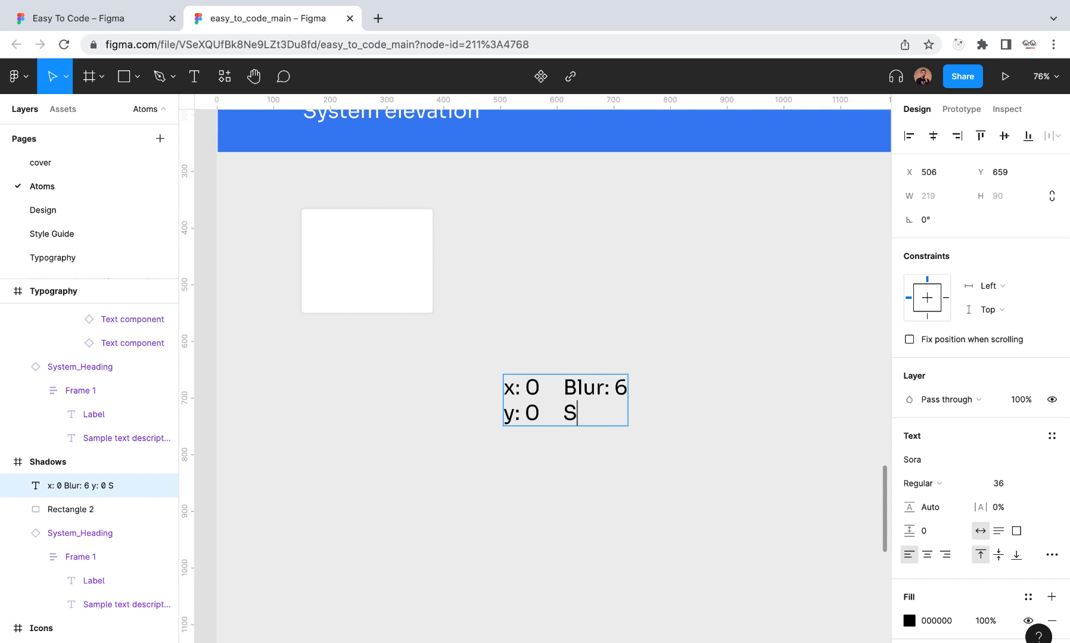
{"action": "key", "text": "BackSpace"}
{"action": "key", "text": "BackSpace"}
{"action": "key", "text": "BackSpace"}
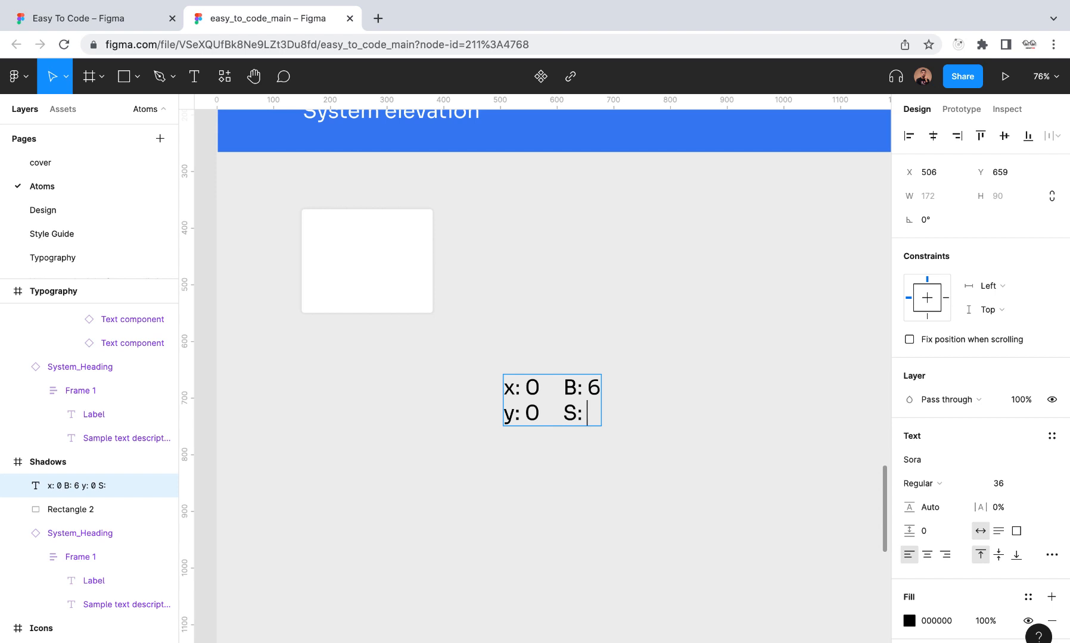
{"action": "type", "text": "0"}
Add a third line to the text label reading "color: #605F5F", using the copied hex value
{"action": "key", "text": "Return"}
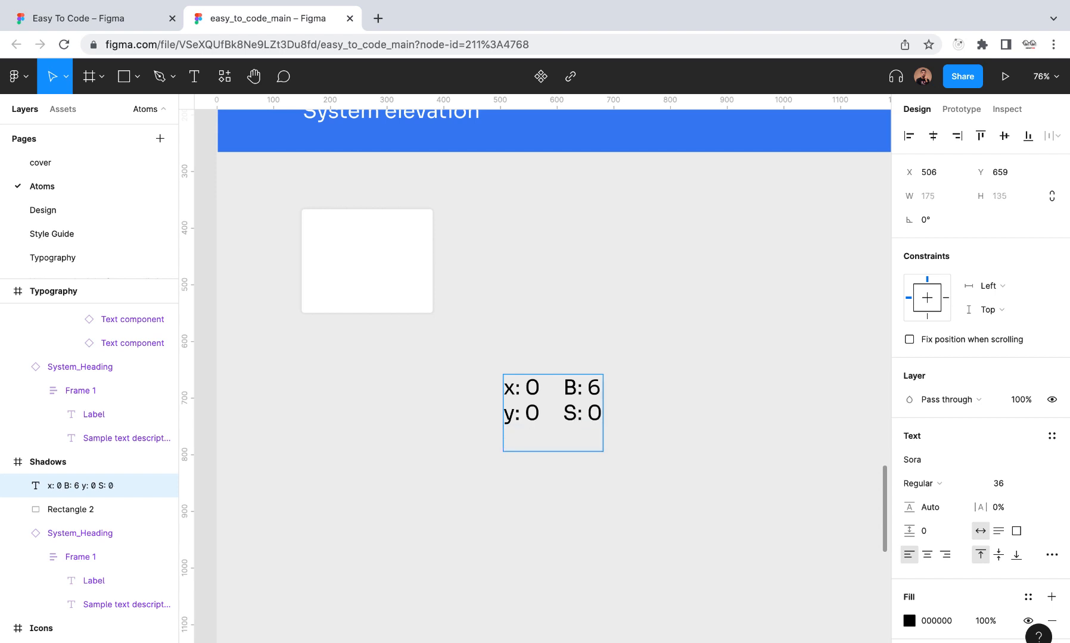
{"action": "type", "text": "colo"}
{"action": "key", "text": "BackSpace"}
{"action": "key", "text": "BackSpace"}
{"action": "key", "text": "BackSpace"}
{"action": "key", "text": "BackSpace"}
{"action": "type", "text": "Co"}
{"action": "key", "text": "BackSpace"}
{"action": "key", "text": "BackSpace"}
{"action": "type", "text": "color:"}
{"action": "key", "text": "ctrl+v"}
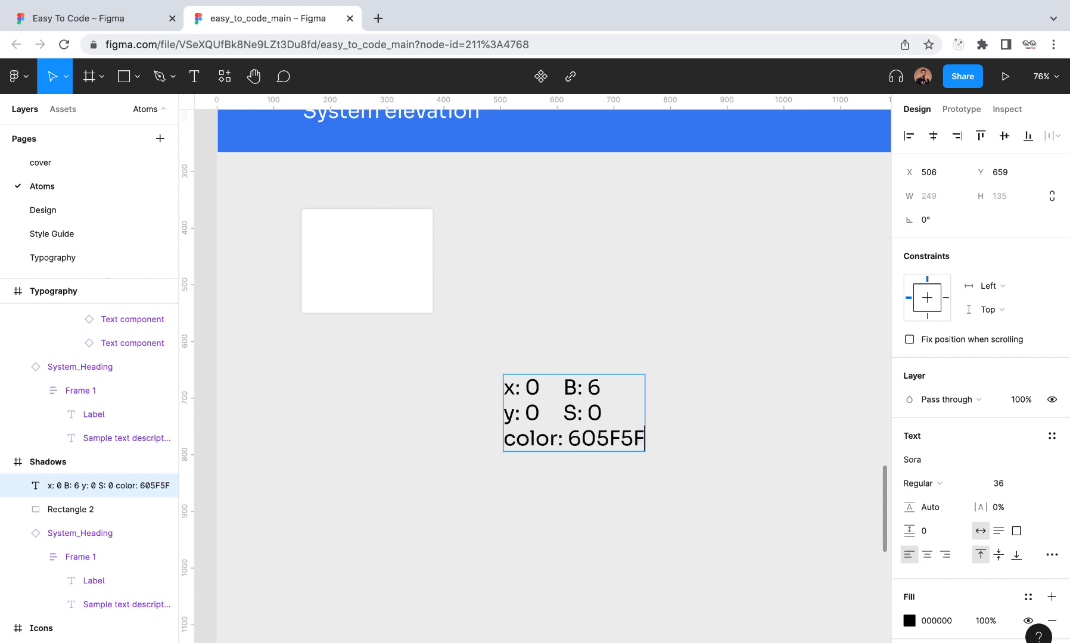
{"action": "type", "text": "#"}
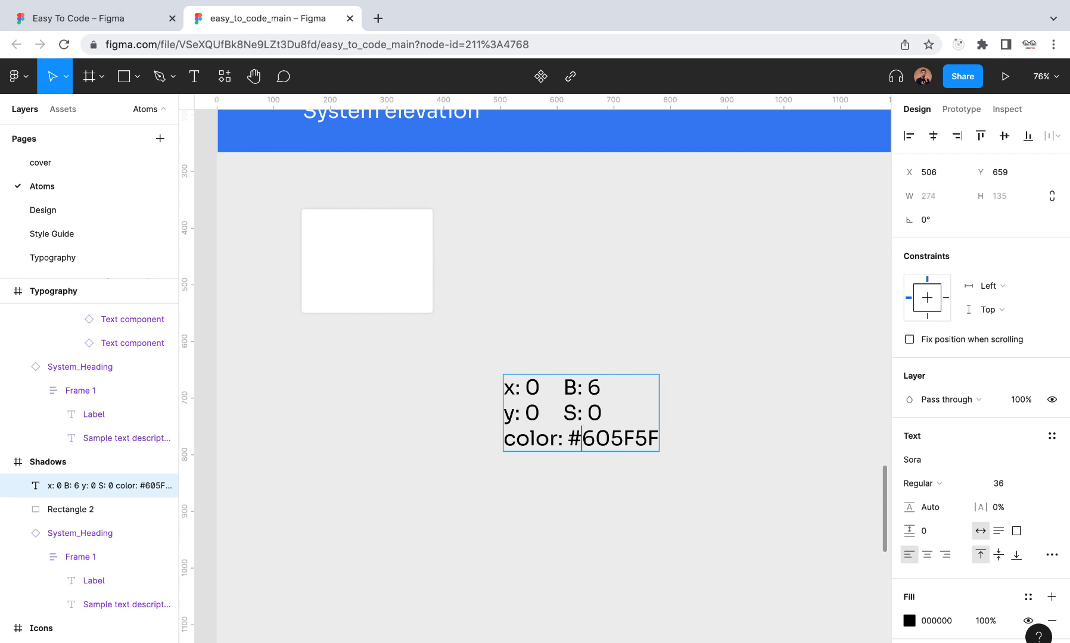
Insert a line above the color line in the text label, trying an opacity caption and replacing it with "a"
{"action": "key", "text": "Return"}
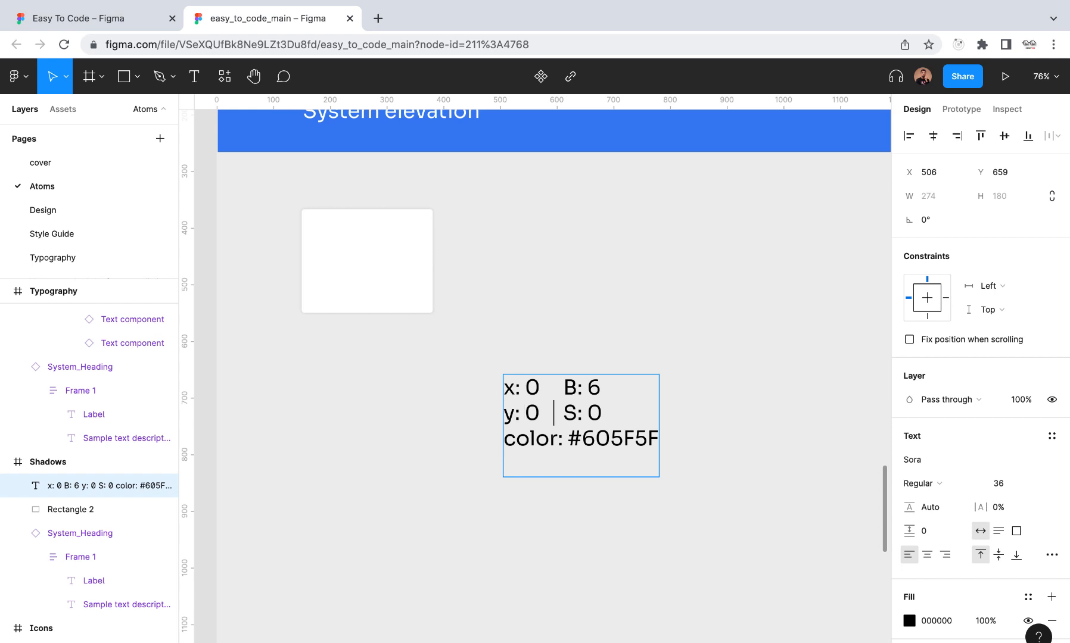
{"action": "key", "text": "Return"}
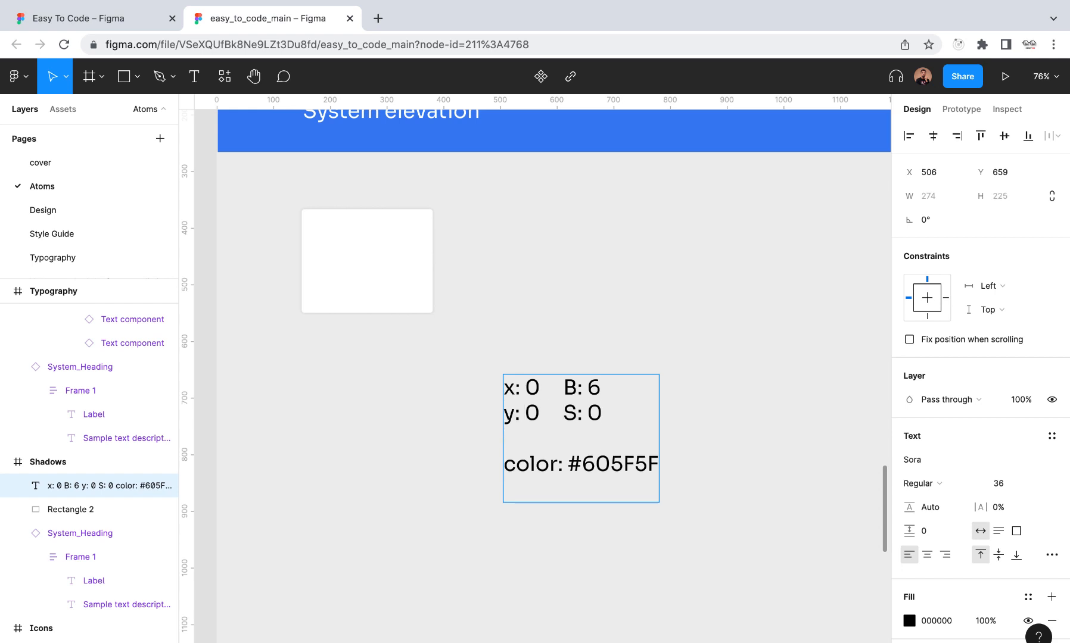
{"action": "type", "text": "Opacit"}
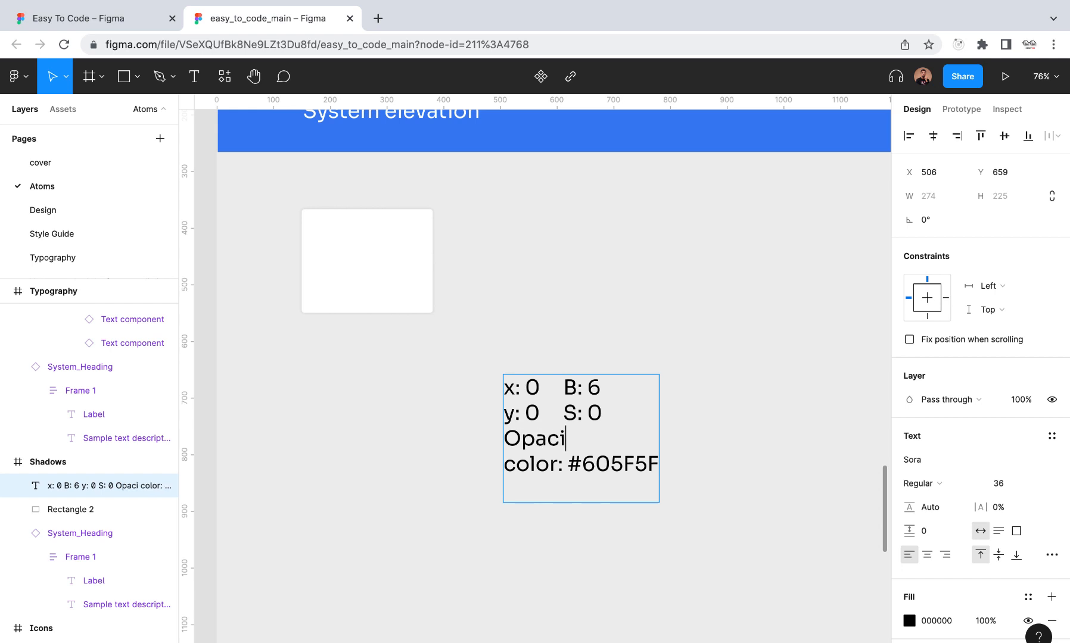
{"action": "key", "text": "BackSpace"}
{"action": "key", "text": "BackSpace"}
{"action": "key", "text": "BackSpace"}
{"action": "key", "text": "BackSpace"}
{"action": "key", "text": "BackSpace"}
{"action": "key", "text": "BackSpace"}
{"action": "type", "text": "a"}
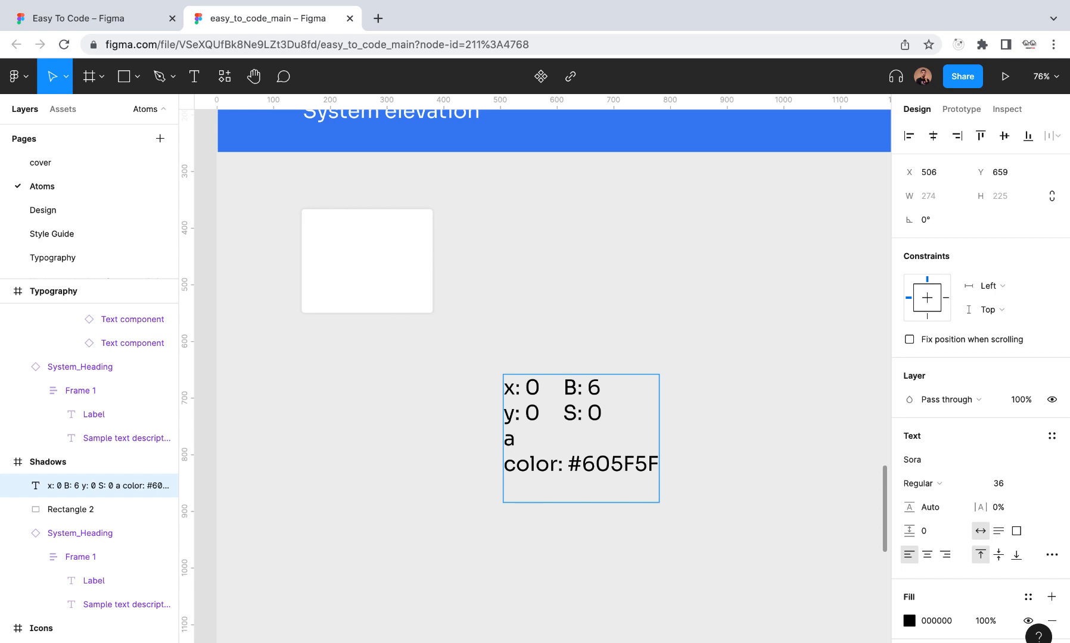
Check the white rectangle's drop shadow opacity in its inspection details and generated CSS code
{"action": "left_click", "coordinate": [709, 379]}
{"action": "left_click", "coordinate": [390, 266]}
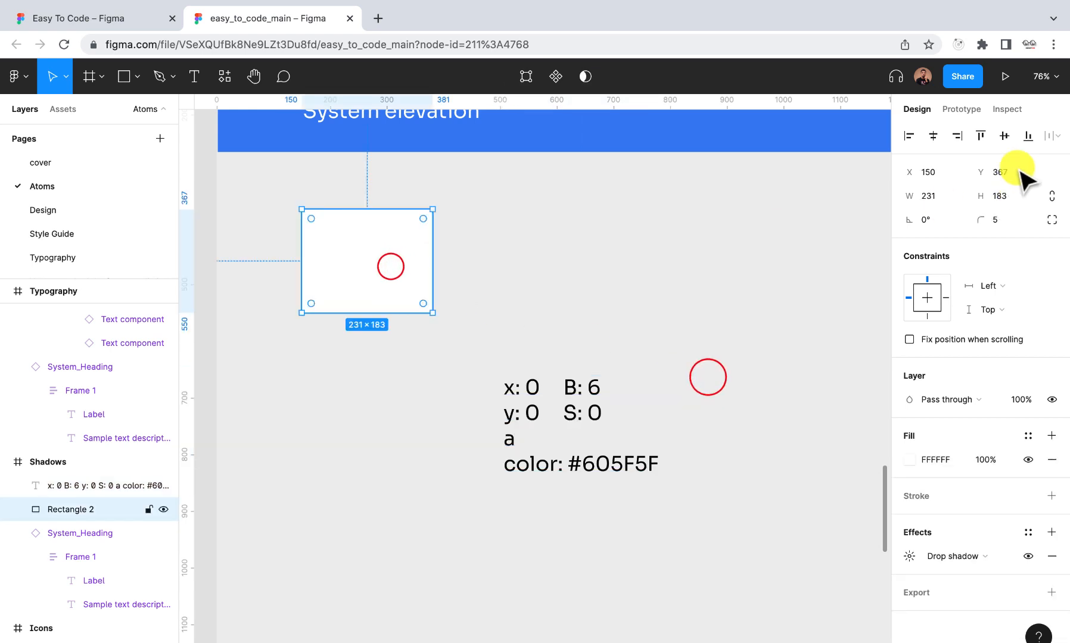
{"action": "left_click", "coordinate": [1012, 109]}
{"action": "scroll", "coordinate": [999, 611], "scroll_direction": "down", "scroll_amount": 2}
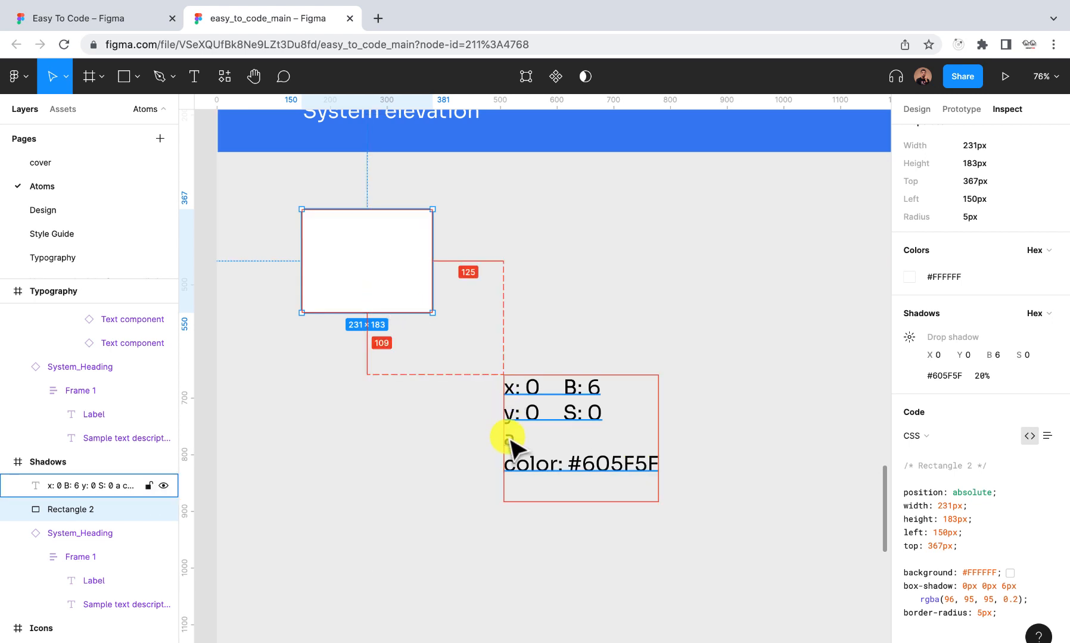
{"action": "left_click", "coordinate": [917, 109]}
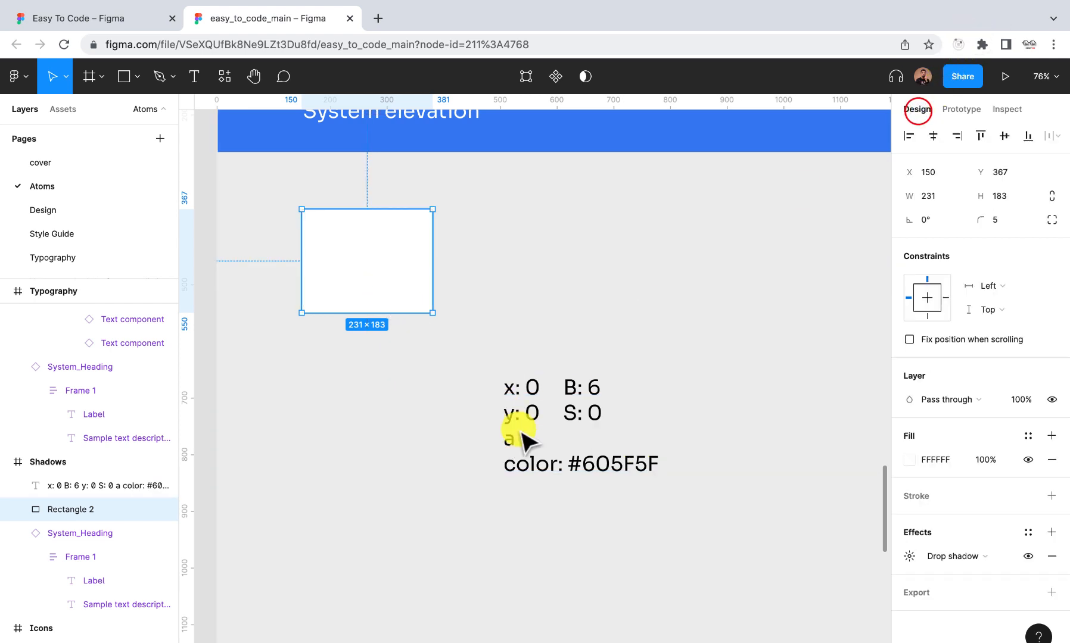
Replace the "a" line in the text label with "Transperancy: 20%", after trying "Opacity" as its caption
{"action": "left_click", "coordinate": [507, 440]}
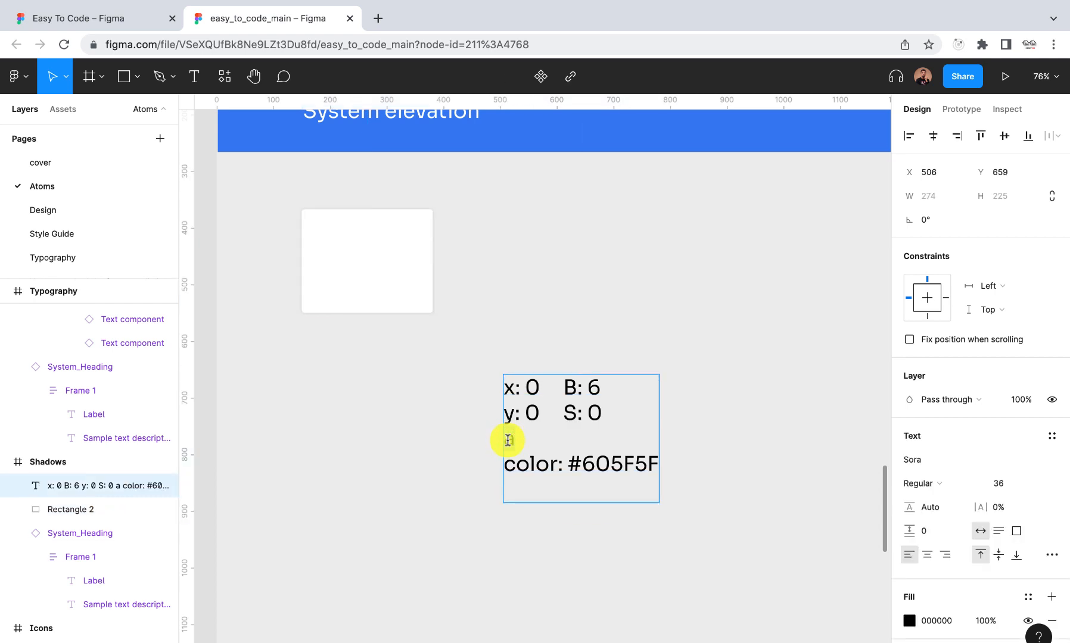
{"action": "type", "text": "Opa"}
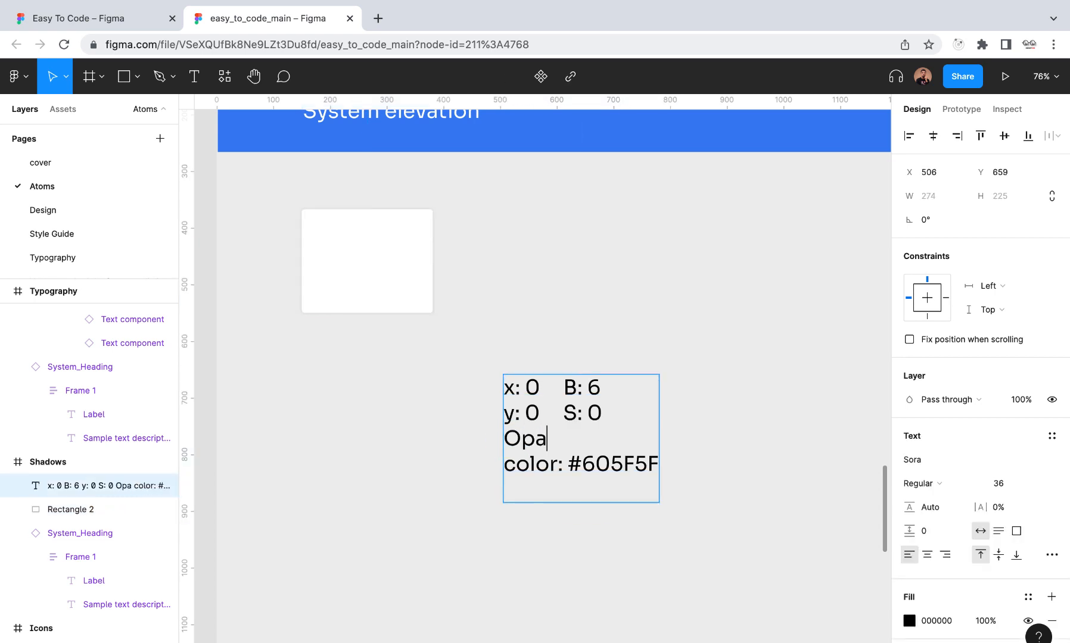
{"action": "type", "text": "city"}
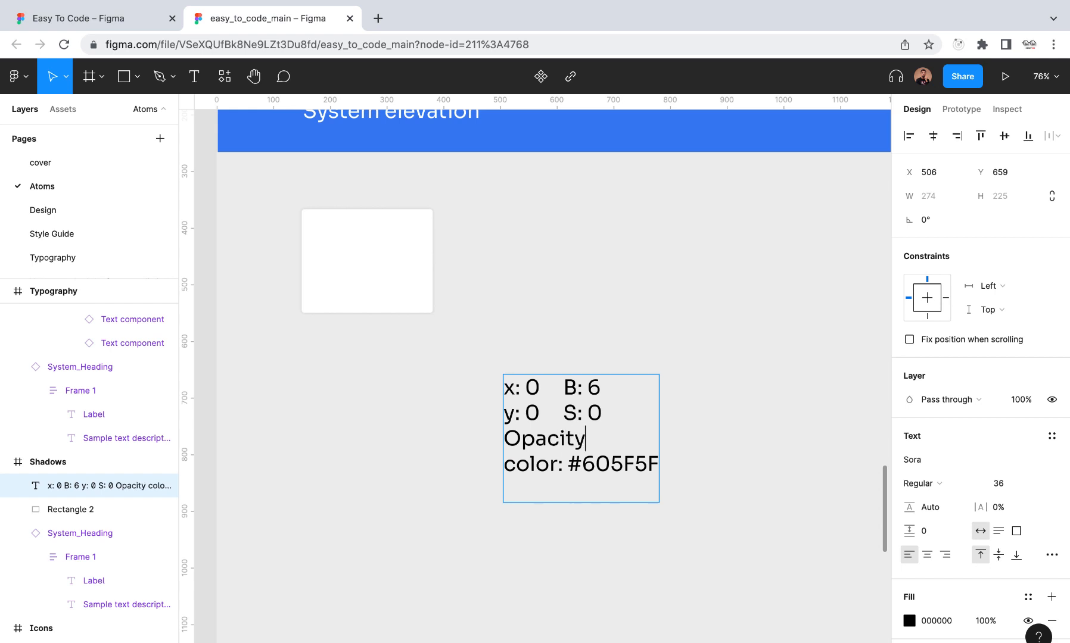
{"action": "key", "text": "BackSpace"}
{"action": "key", "text": "BackSpace"}
{"action": "key", "text": "BackSpace"}
{"action": "key", "text": "BackSpace"}
{"action": "key", "text": "BackSpace"}
{"action": "key", "text": "BackSpace"}
{"action": "key", "text": "BackSpace"}
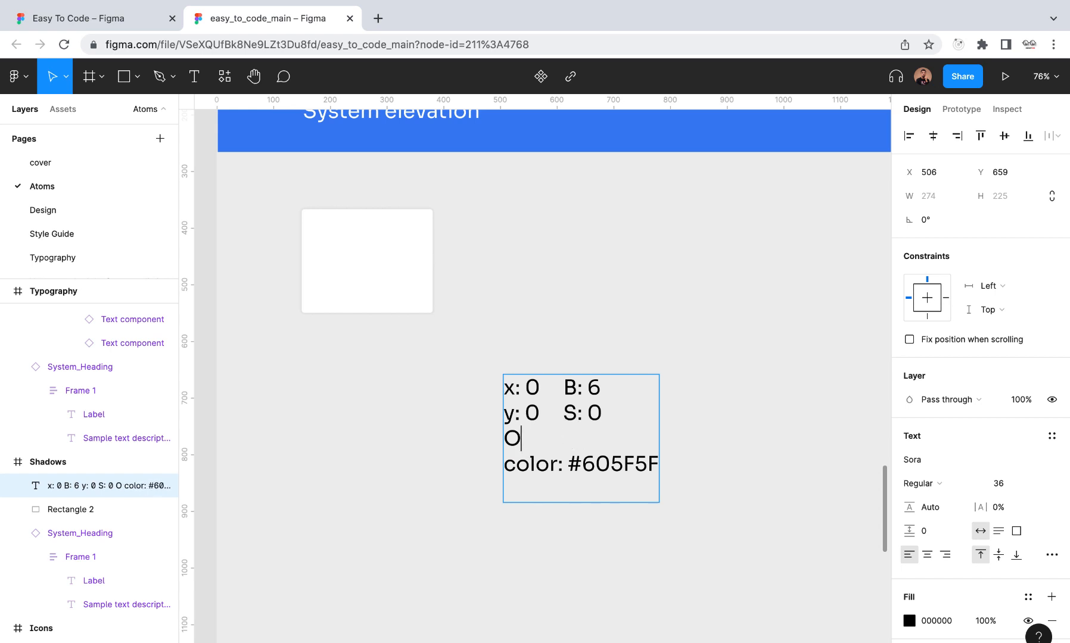
{"action": "type", "text": "Transpe"}
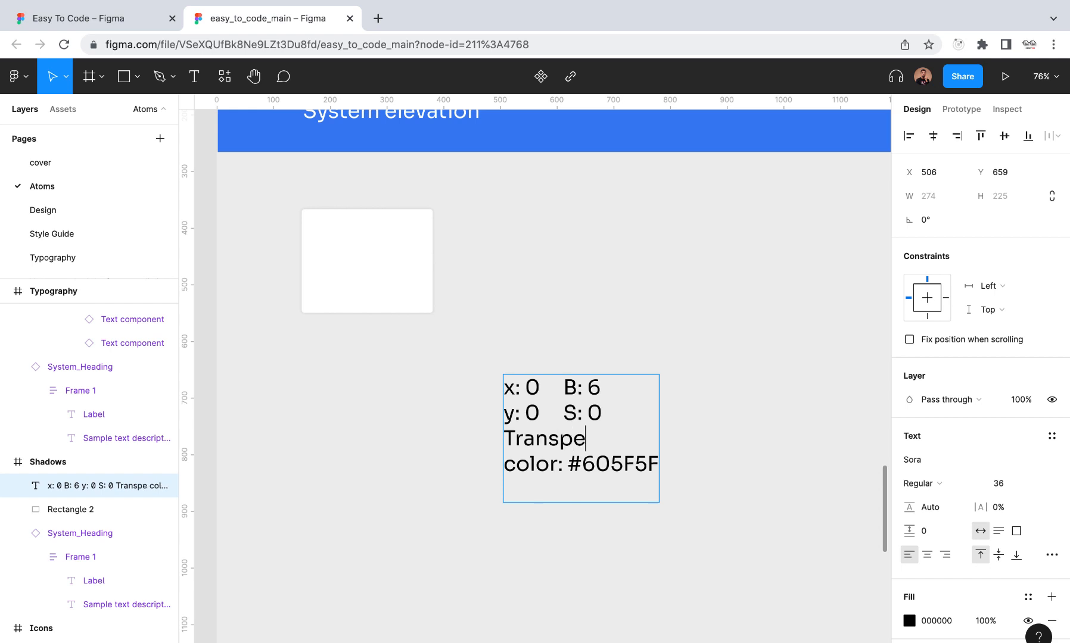
{"action": "type", "text": "rabcy"}
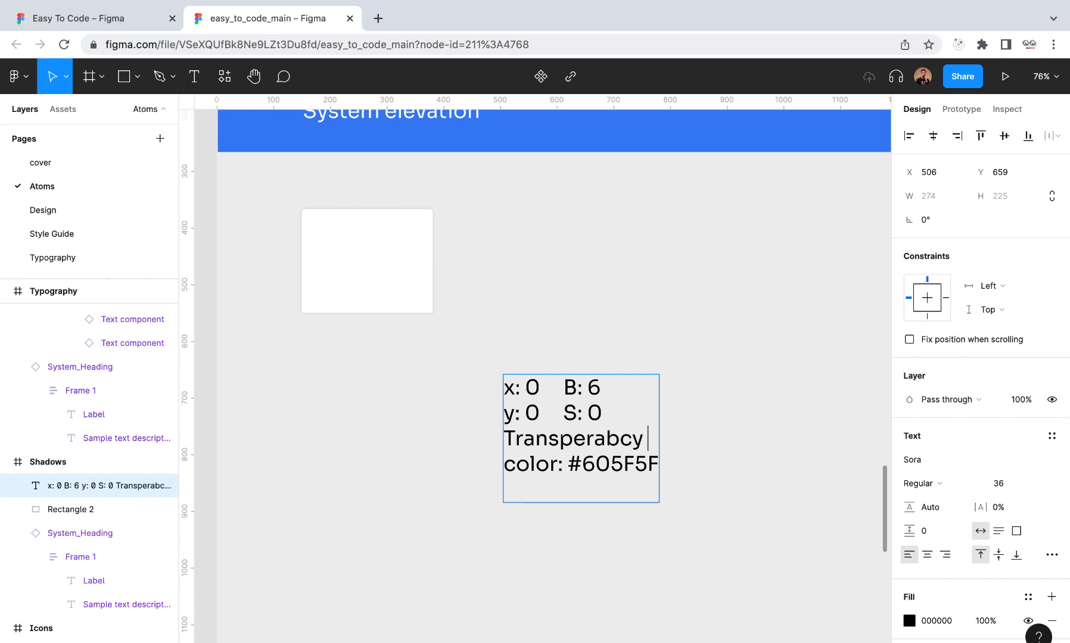
{"action": "key", "text": "BackSpace"}
{"action": "key", "text": "BackSpace"}
{"action": "key", "text": "BackSpace"}
{"action": "type", "text": "ncy: 20%"}
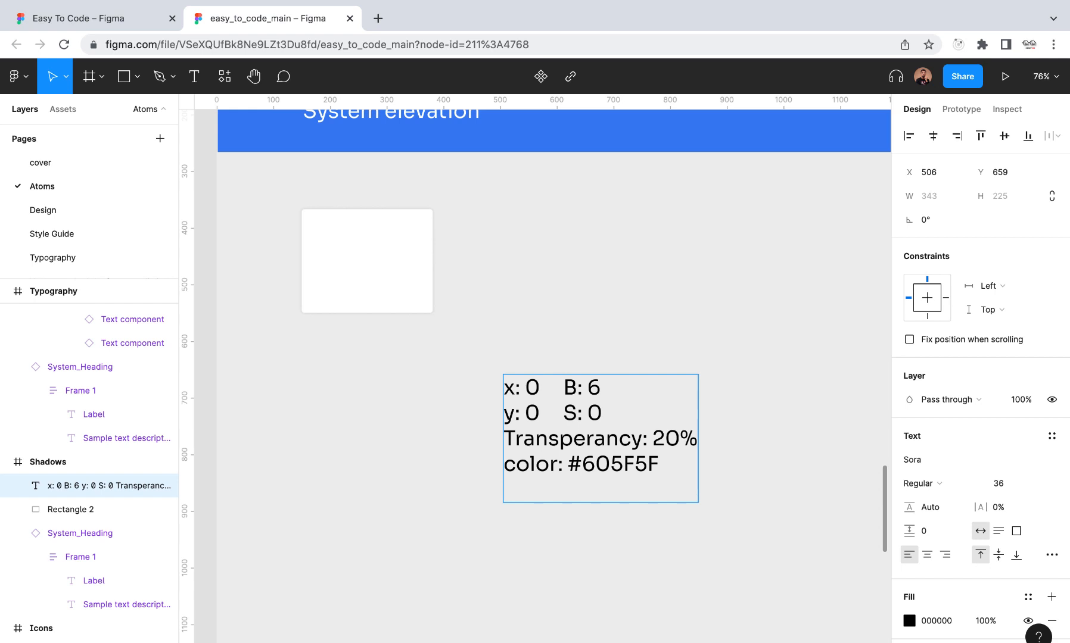
Append " / 20%" to the color line of the text label and delete the separate "Transperancy: 20%" line
{"action": "type", "text": " /20%"}
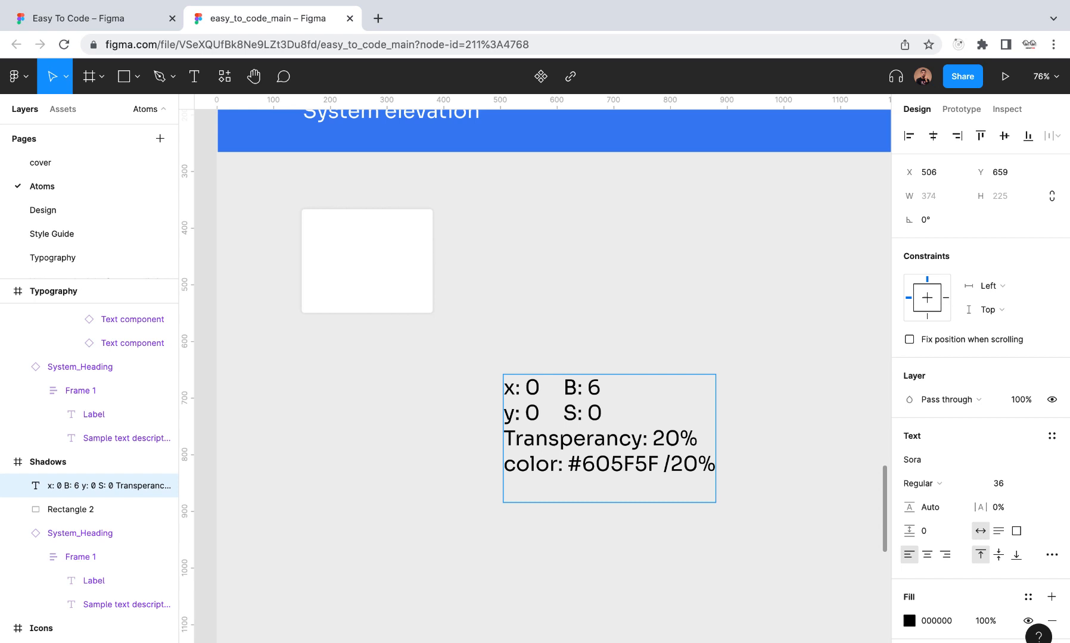
{"action": "key", "text": "Up"}
{"action": "key", "text": "shift+Up"}
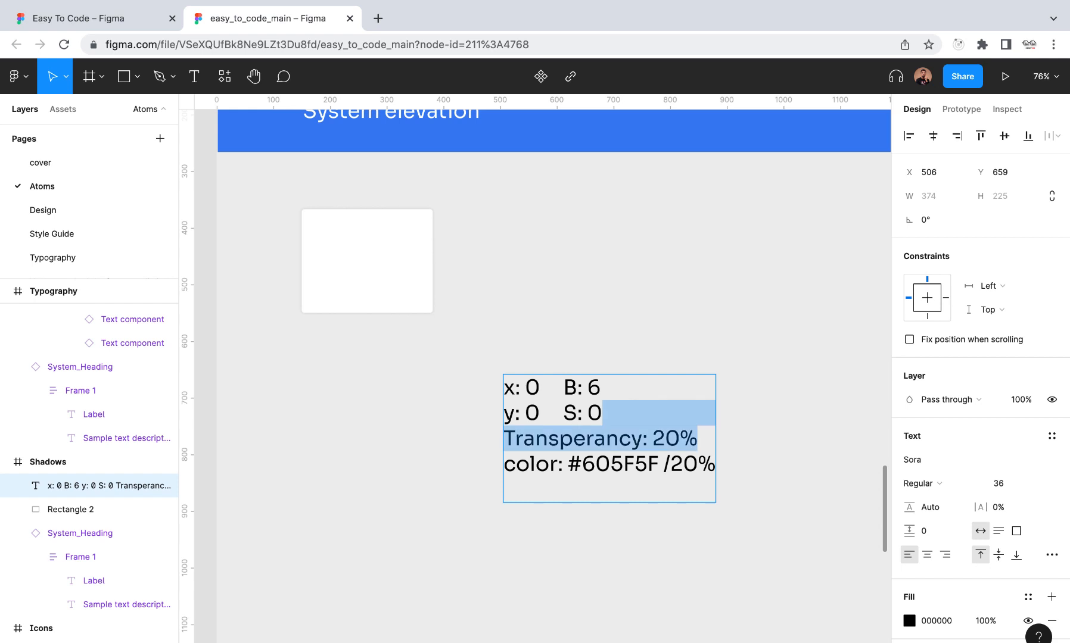
{"action": "key", "text": "BackSpace"}
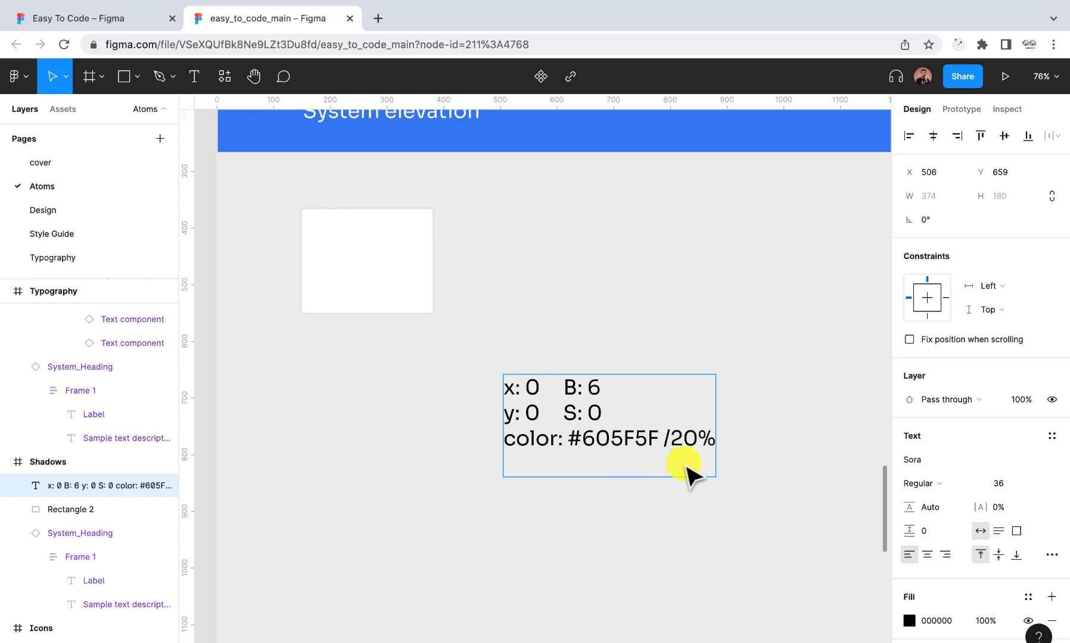
{"action": "left_click", "coordinate": [673, 442]}
{"action": "left_click", "coordinate": [633, 389]}
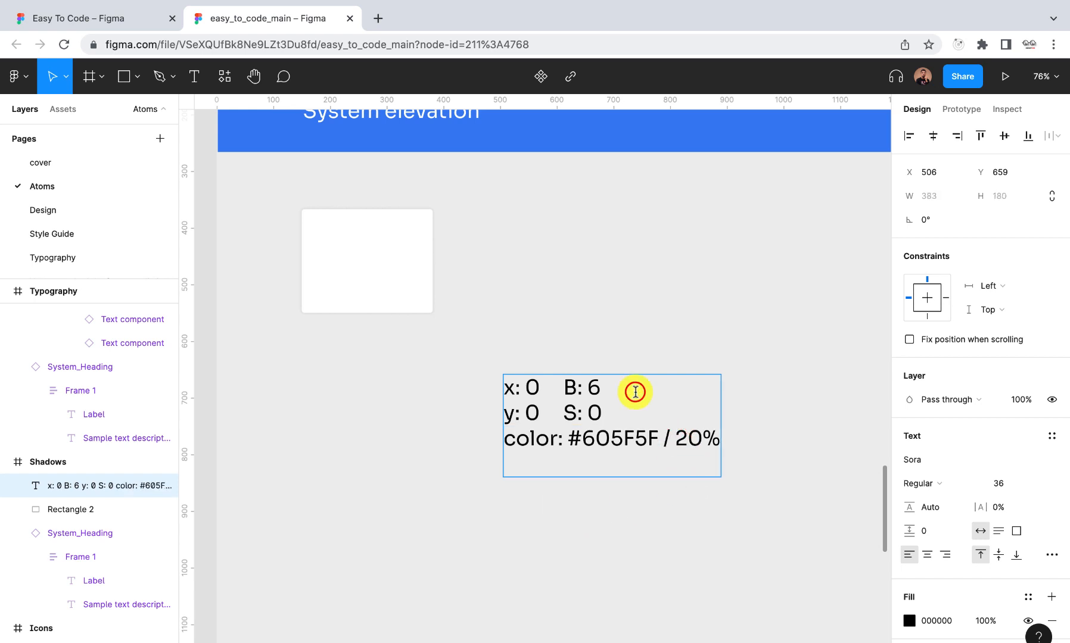
{"action": "left_click", "coordinate": [636, 491]}
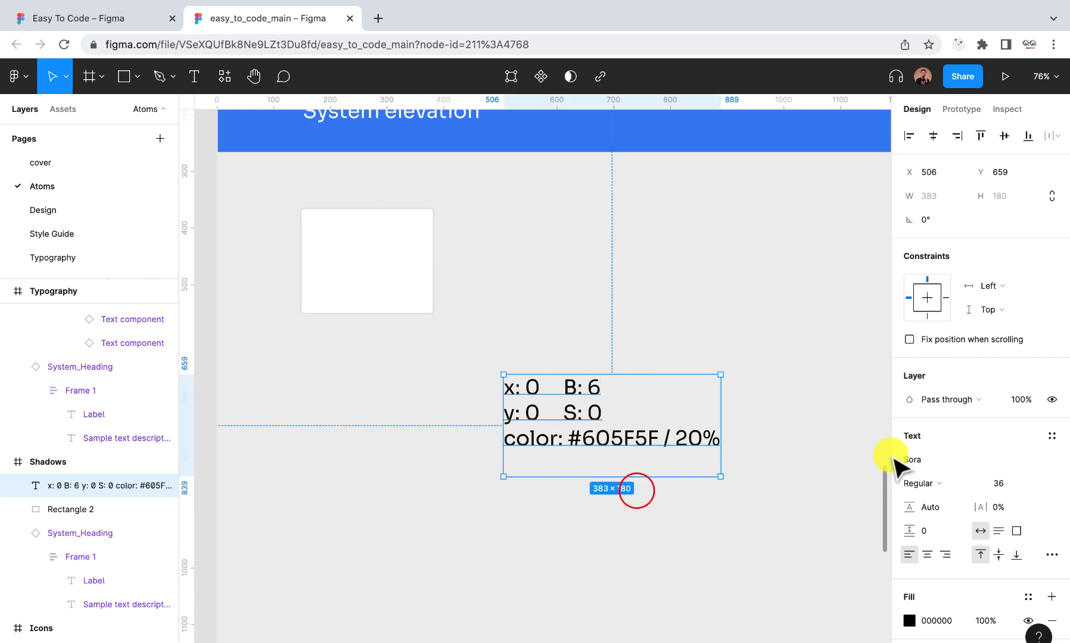
Apply the Paragraph_2: Regular body text style and the Grey/grey-500 color style to the shadow values label
{"action": "left_click", "coordinate": [1051, 437]}
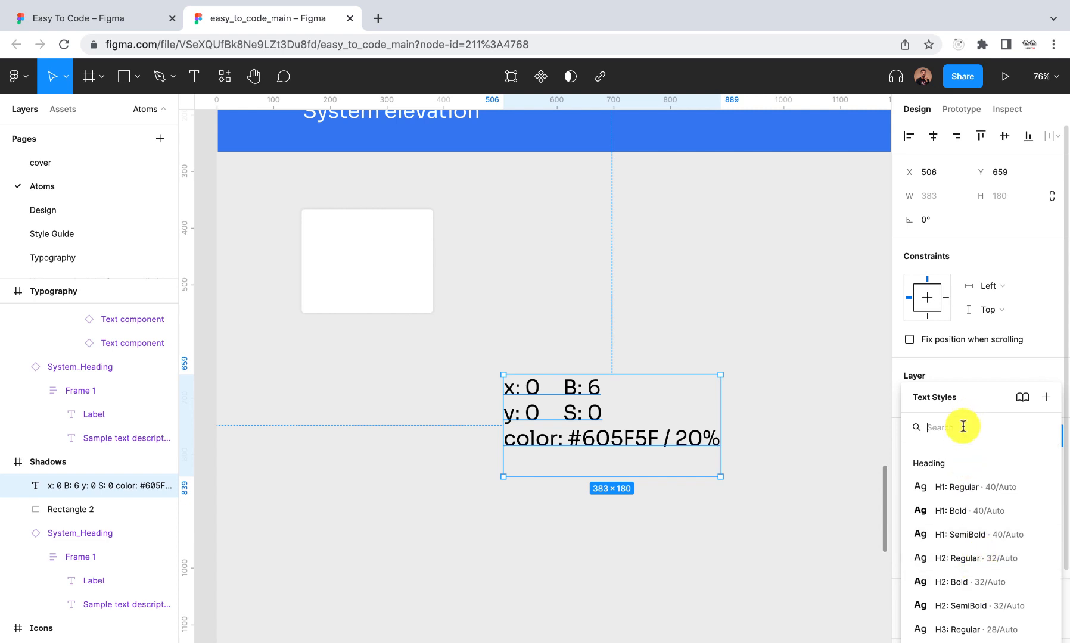
{"action": "type", "text": "body"}
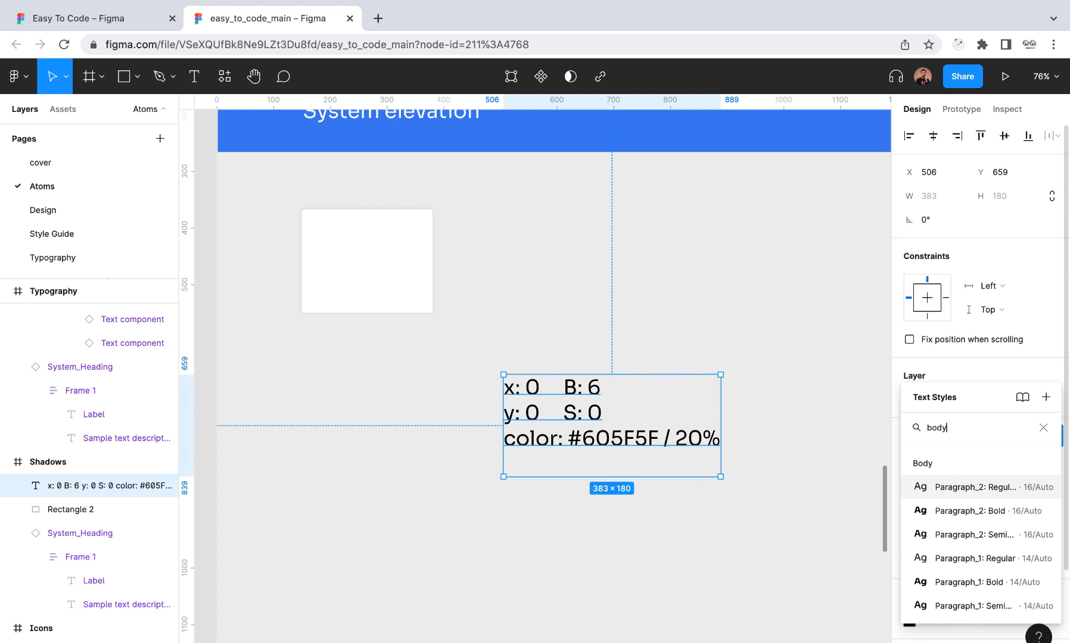
{"action": "left_click", "coordinate": [978, 489]}
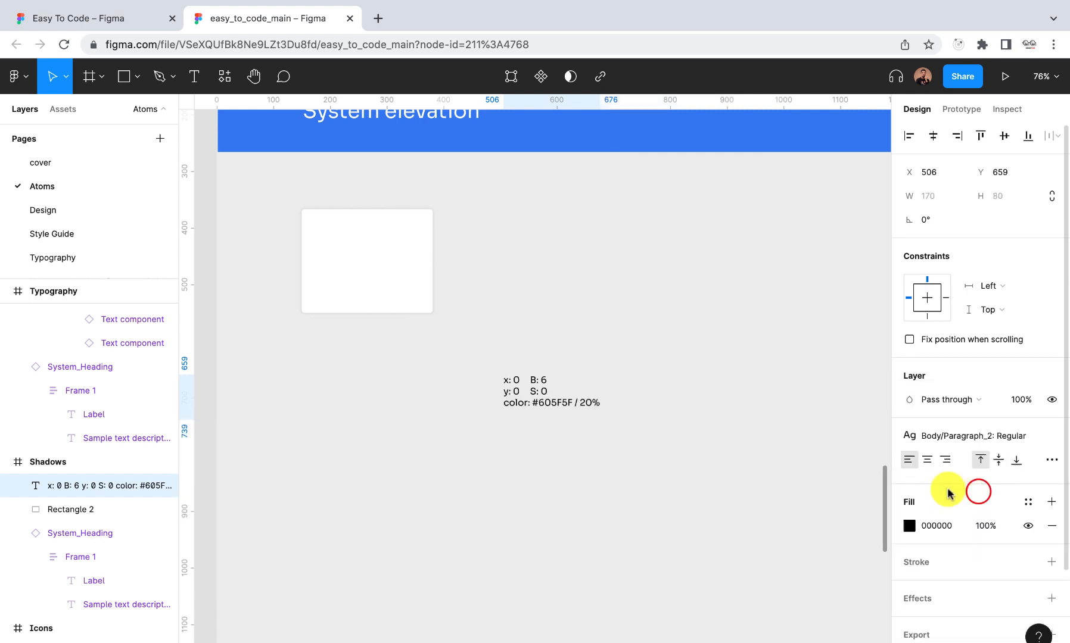
{"action": "left_click", "coordinate": [1022, 502]}
{"action": "scroll", "coordinate": [986, 590], "scroll_direction": "down", "scroll_amount": 5}
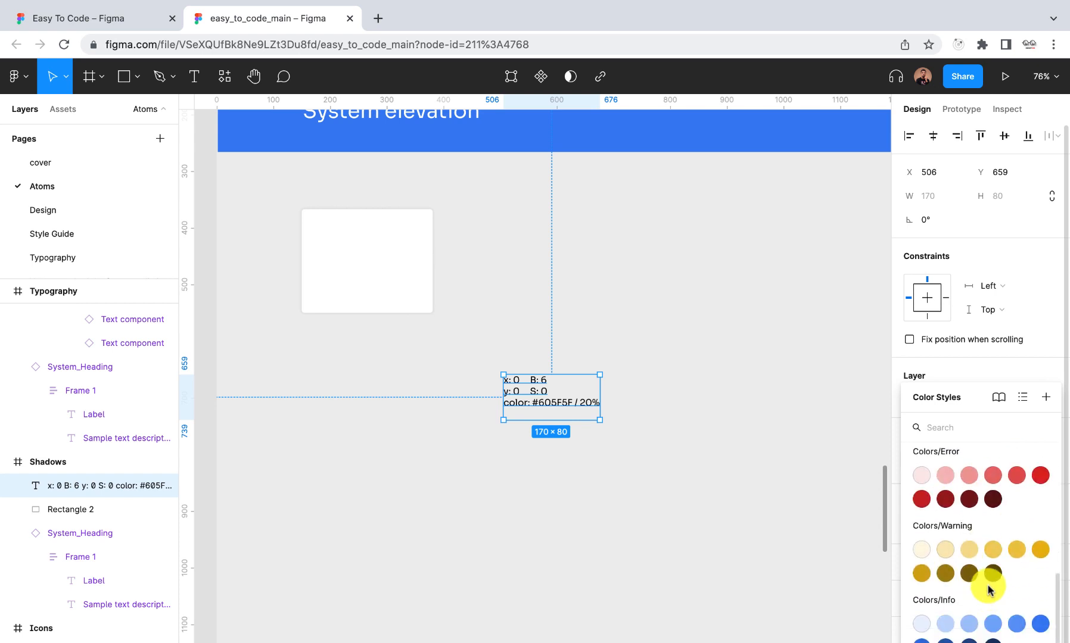
{"action": "scroll", "coordinate": [987, 589], "scroll_direction": "up", "scroll_amount": 3}
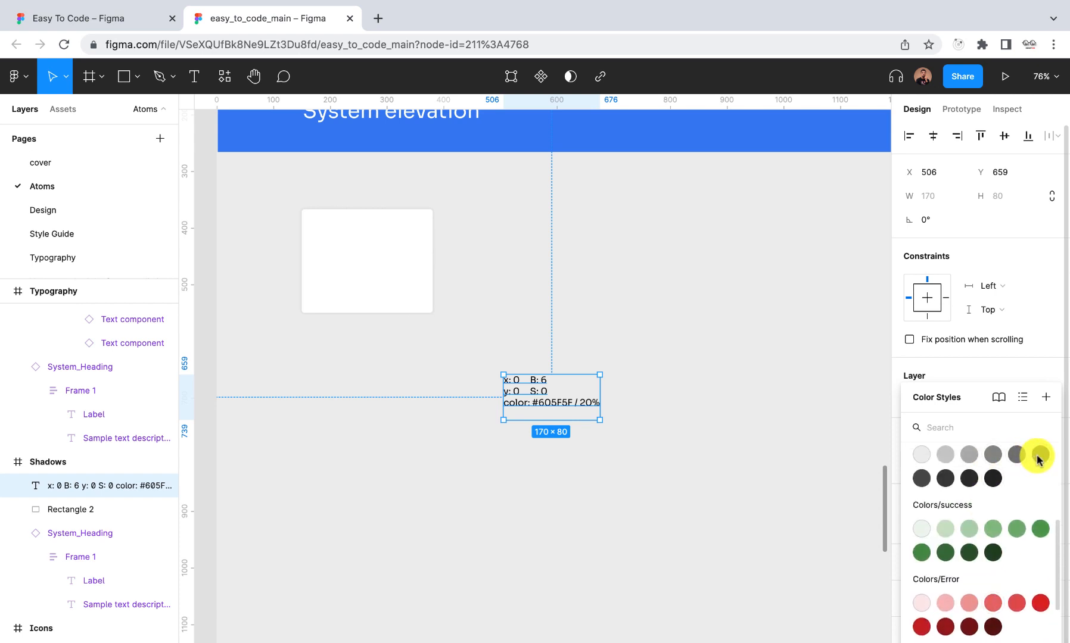
{"action": "left_click", "coordinate": [1037, 457]}
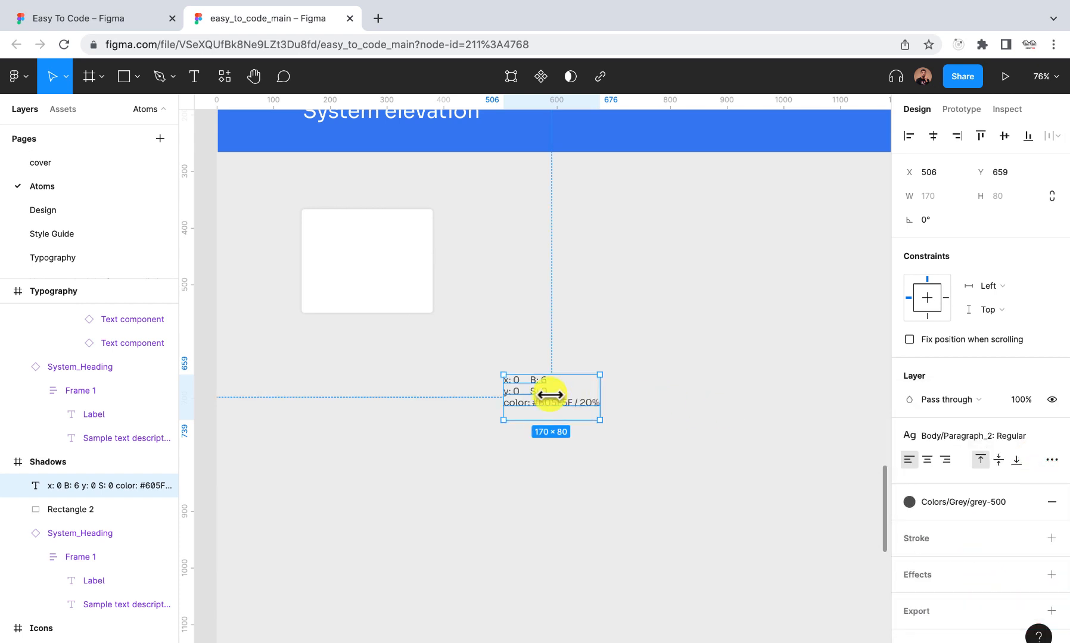
Switch the label's text style to Paragraph_2: SemiBold and move the label beside the white rectangle
{"action": "left_click", "coordinate": [978, 439]}
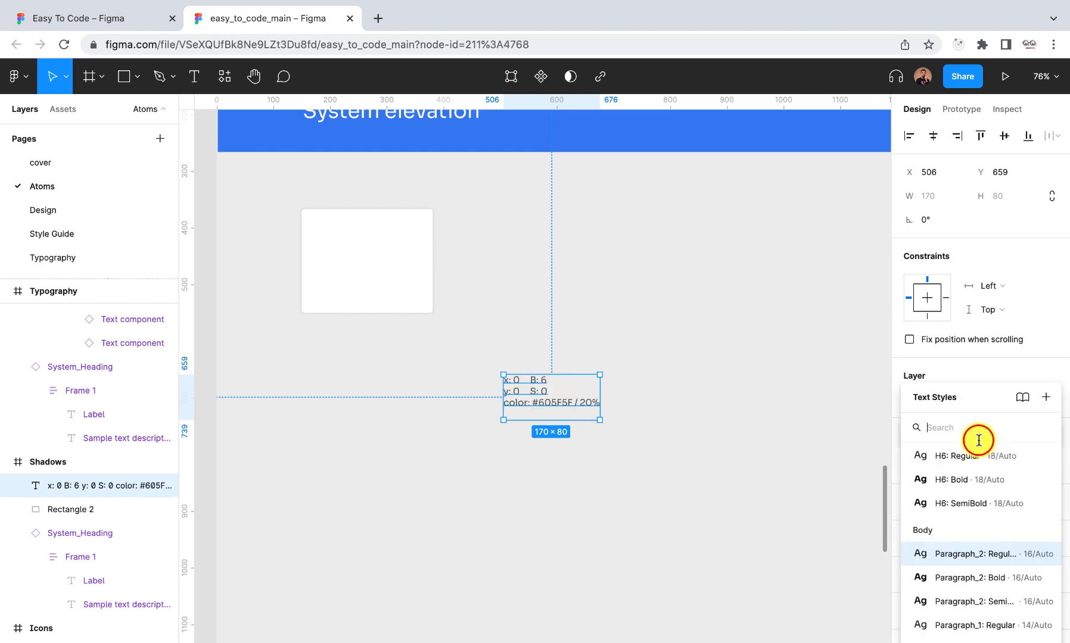
{"action": "left_click", "coordinate": [979, 602]}
{"action": "left_click_drag", "start_coordinate": [529, 397], "coordinate": [473, 234]}
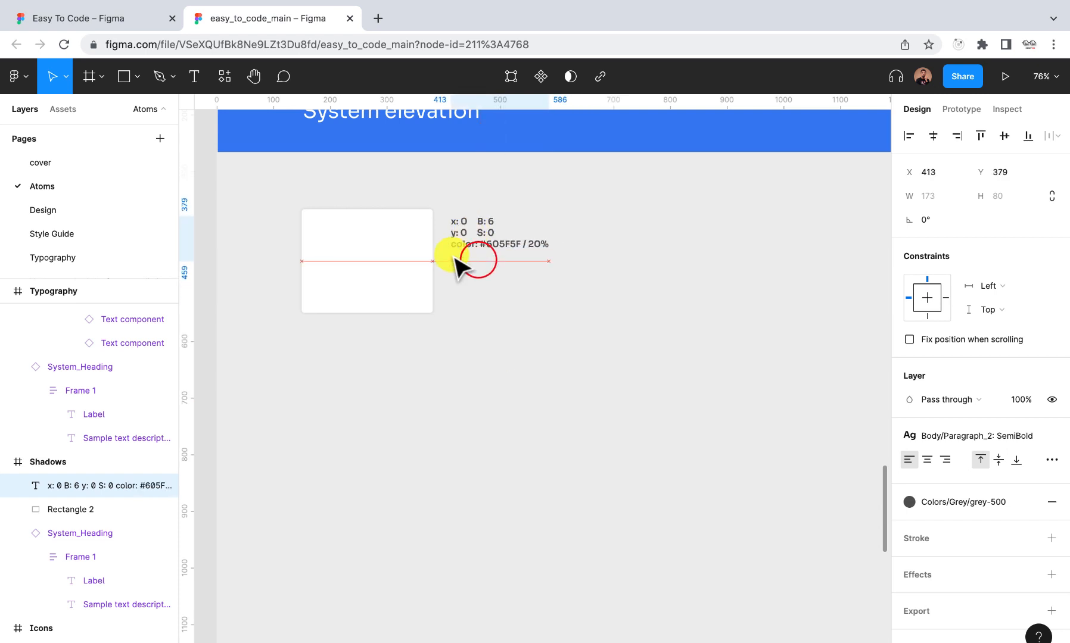
Shorten the white rectangle to a height of 117 and align it with the text label on their vertical centers
{"action": "left_click", "coordinate": [388, 288]}
{"action": "left_click_drag", "start_coordinate": [387, 312], "coordinate": [402, 275]}
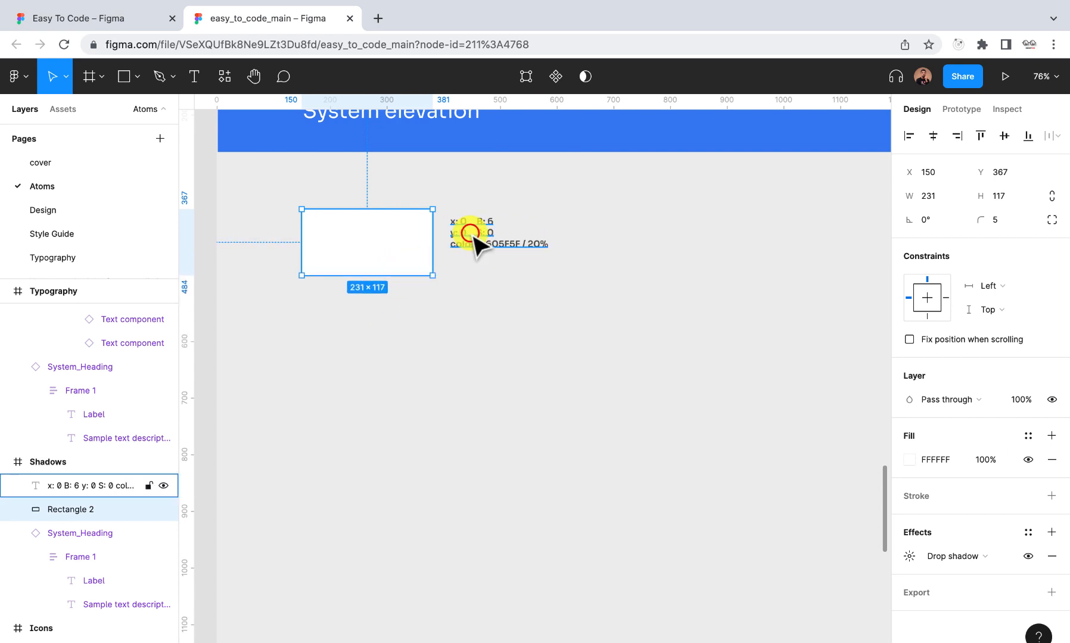
{"action": "left_click", "coordinate": [473, 238], "text": "shift"}
{"action": "left_click", "coordinate": [1004, 136]}
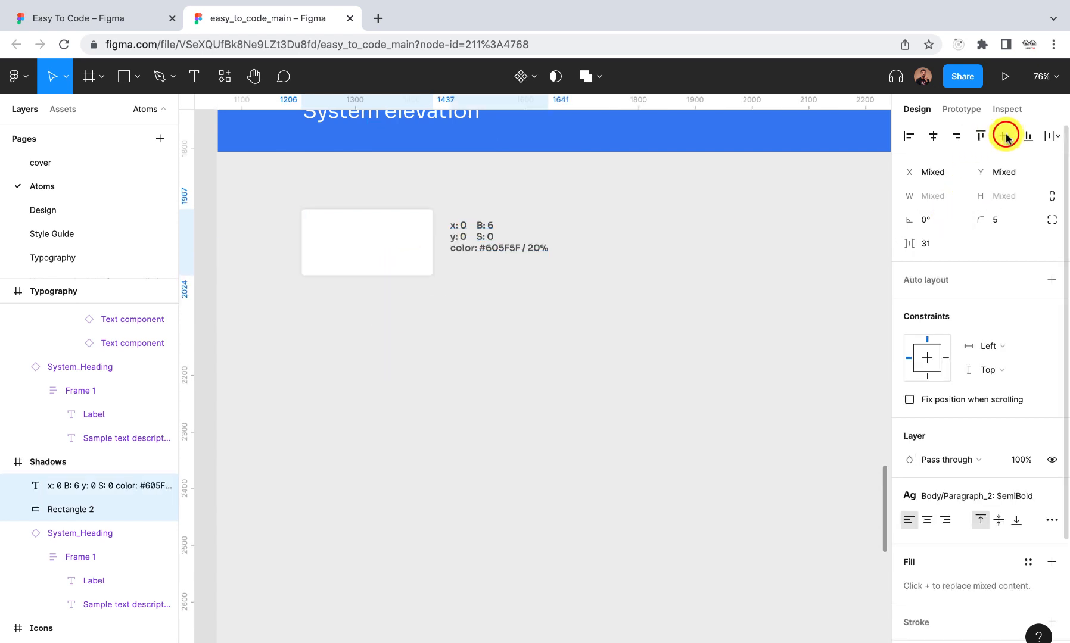
{"action": "key", "text": "Escape"}
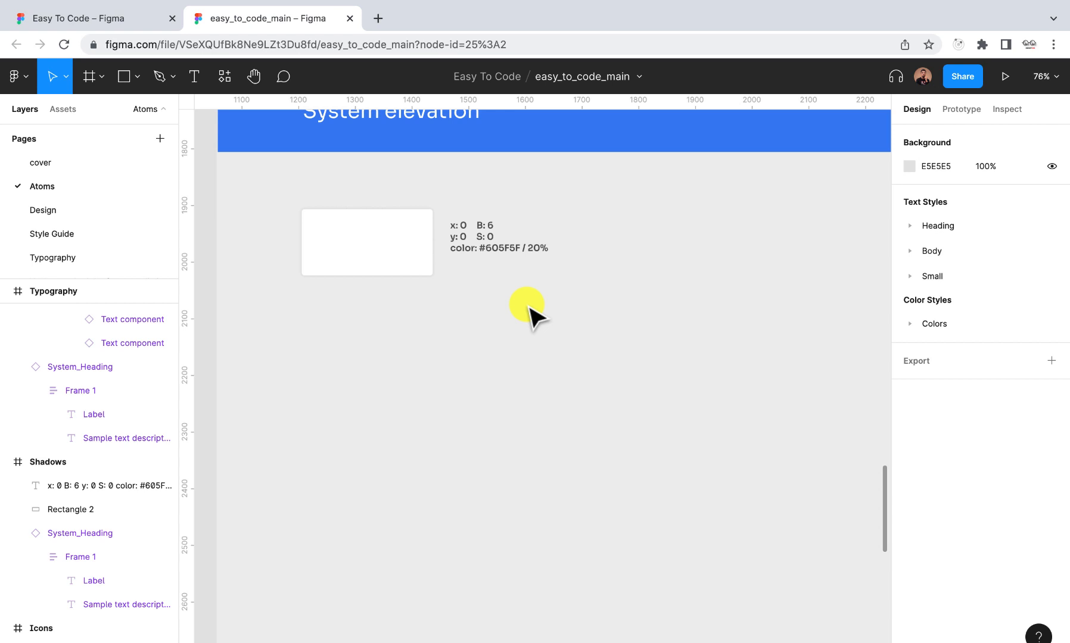
Duplicate the white rectangle together with its text label and place the copy directly below the original pair
{"action": "left_click_drag", "start_coordinate": [637, 301], "coordinate": [301, 209]}
{"action": "left_click", "coordinate": [382, 246]}
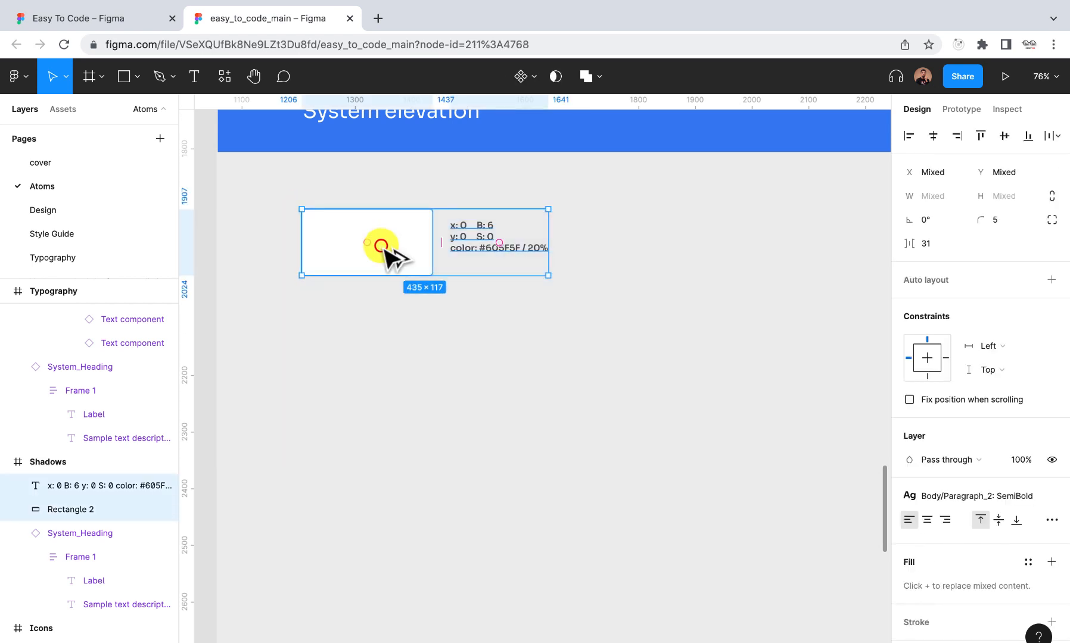
{"action": "left_click_drag", "start_coordinate": [396, 356], "coordinate": [387, 351]}
{"action": "scroll", "coordinate": [387, 354], "scroll_direction": "down", "scroll_amount": 5}
{"action": "left_click", "coordinate": [375, 344]}
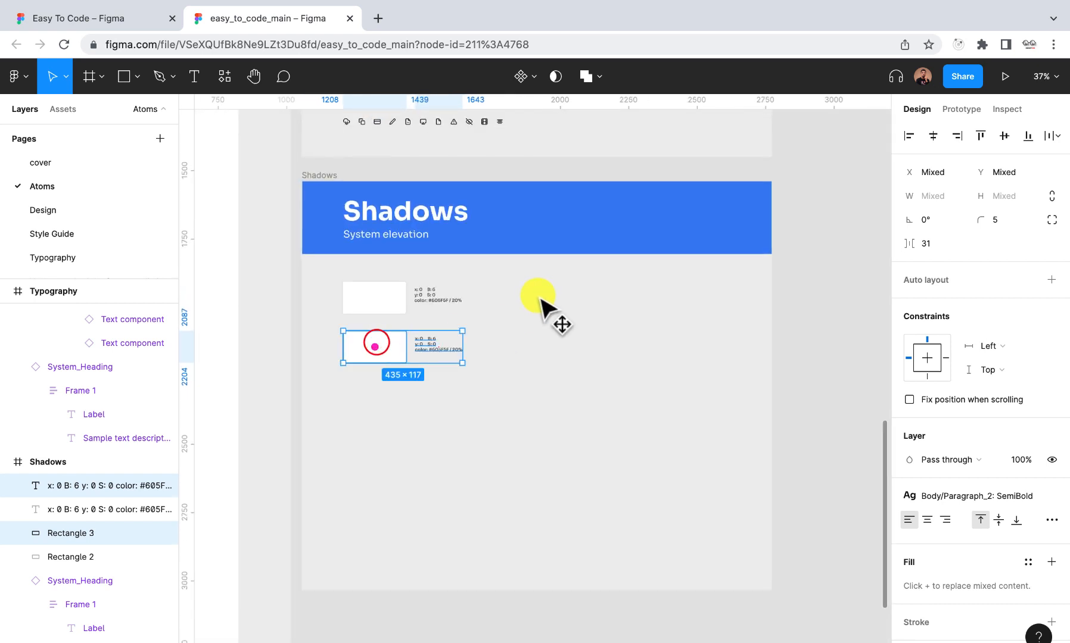
{"action": "left_click_drag", "start_coordinate": [539, 297], "coordinate": [535, 295]}
{"action": "key", "text": "super+z"}
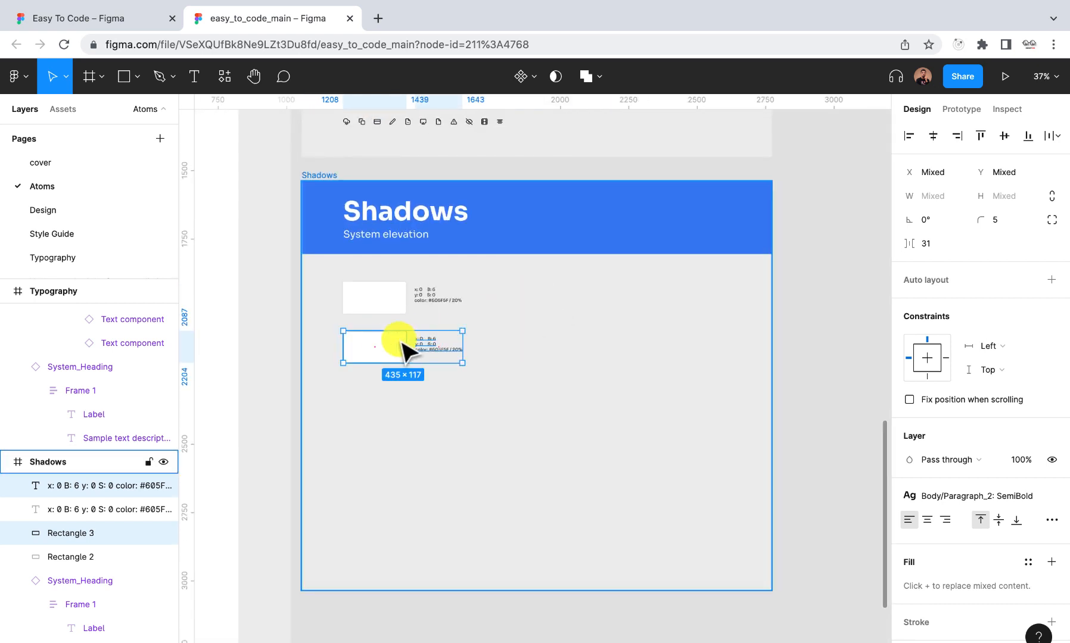
{"action": "left_click_drag", "start_coordinate": [375, 348], "coordinate": [521, 310]}
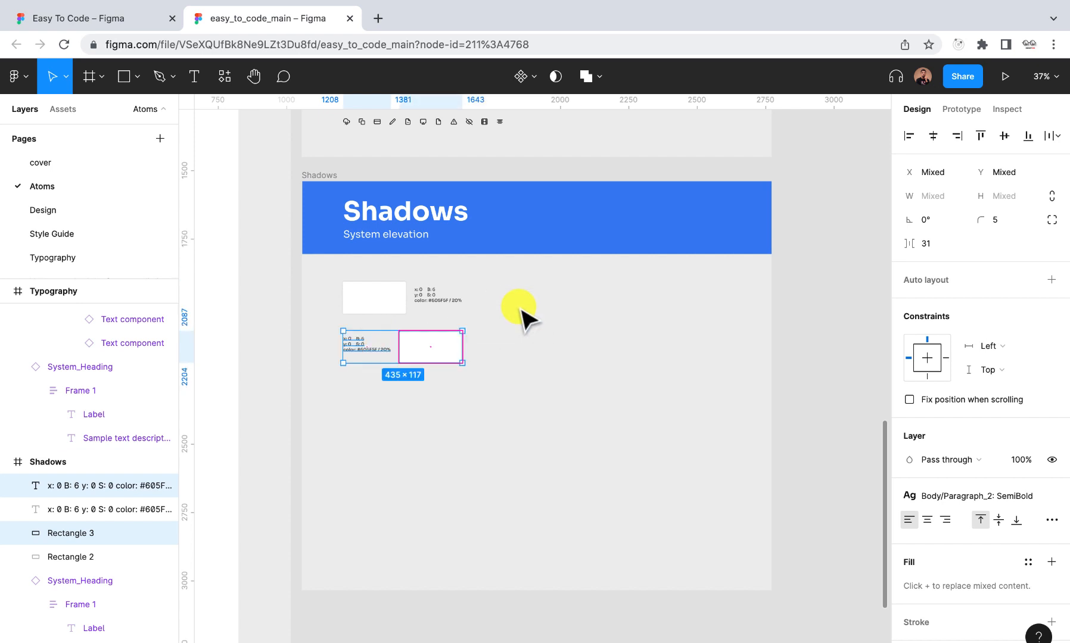
{"action": "key", "text": "super+z"}
Nudge the duplicated rectangle and label down by about 3 px
{"action": "left_click", "coordinate": [499, 372]}
{"action": "left_click_drag", "start_coordinate": [499, 396], "coordinate": [330, 323]}
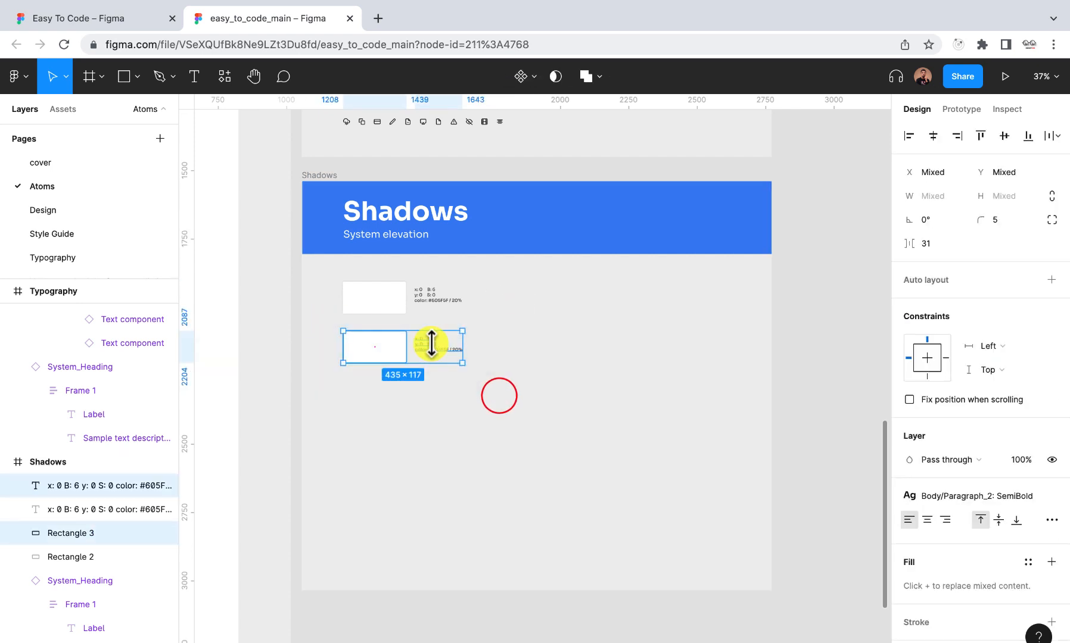
{"action": "mouse_move", "coordinate": [431, 344]}
{"action": "left_mouse_down"}
{"action": "mouse_move", "coordinate": [581, 296]}
{"action": "mouse_move", "coordinate": [474, 384]}
{"action": "mouse_move", "coordinate": [435, 348]}
{"action": "left_mouse_up"}
{"action": "scroll", "coordinate": [425, 409], "scroll_direction": "up", "scroll_amount": 3}
{"action": "left_click", "coordinate": [394, 383]}
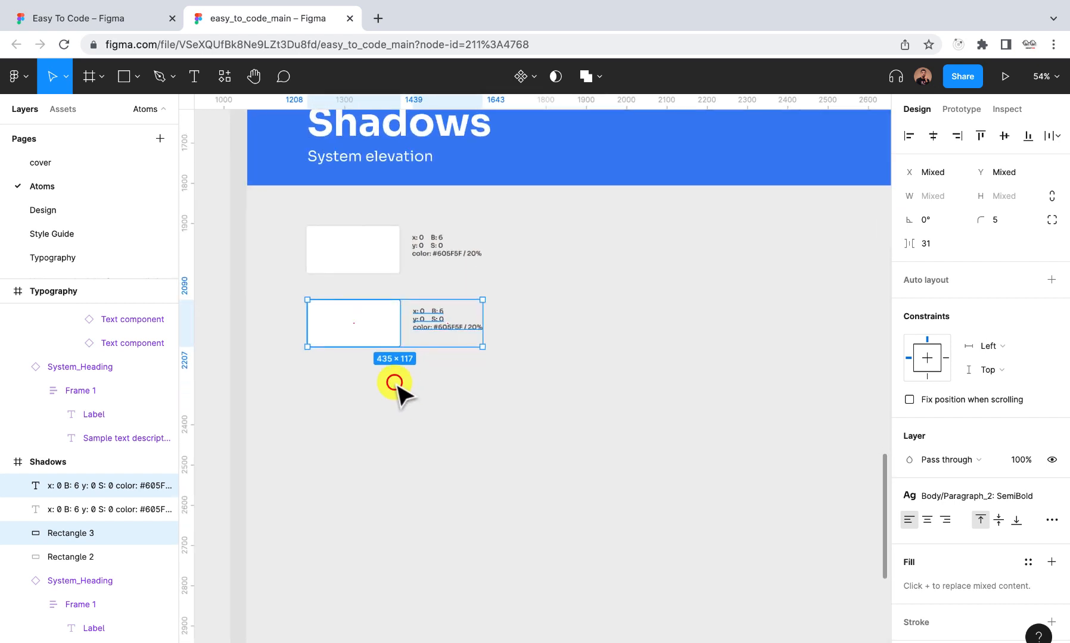
Set the drop shadow blur of the duplicated rectangle to 20
{"action": "left_click", "coordinate": [374, 337]}
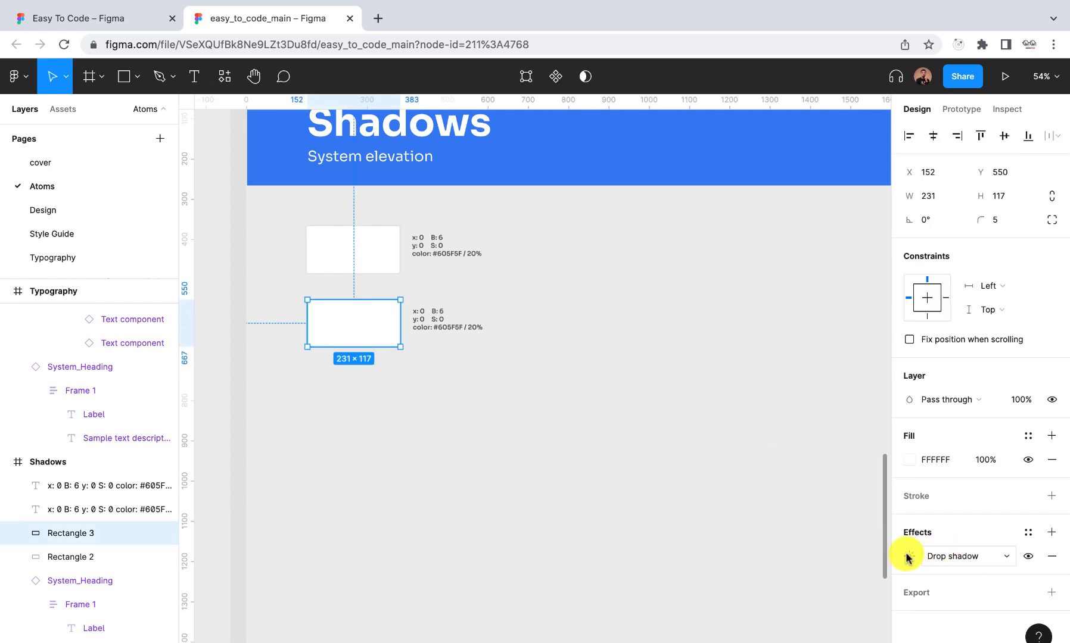
{"action": "left_click", "coordinate": [908, 556]}
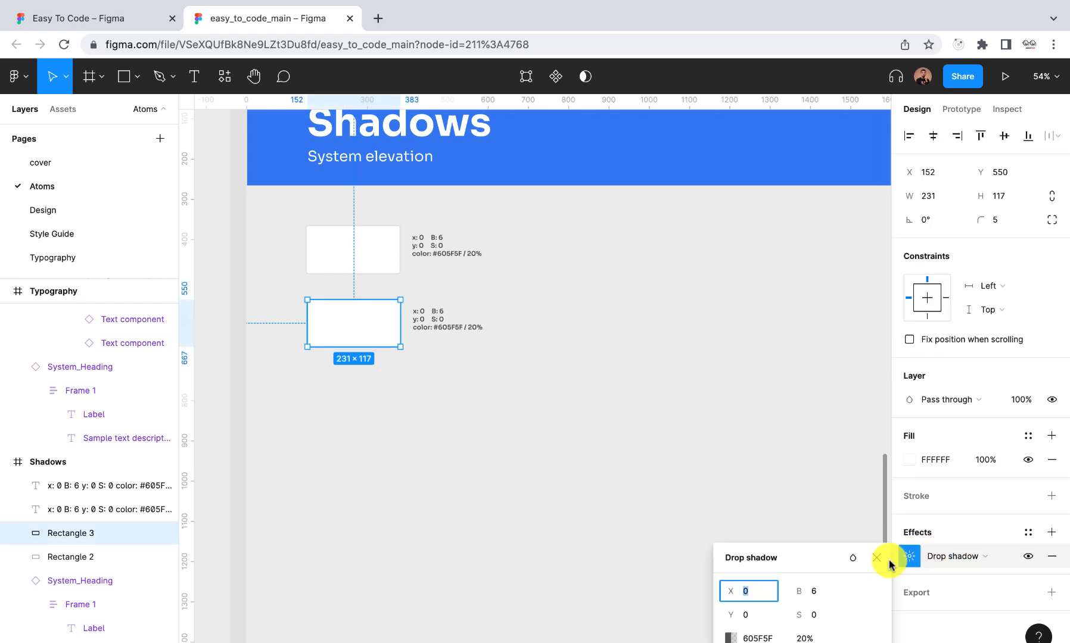
{"action": "left_click", "coordinate": [821, 600]}
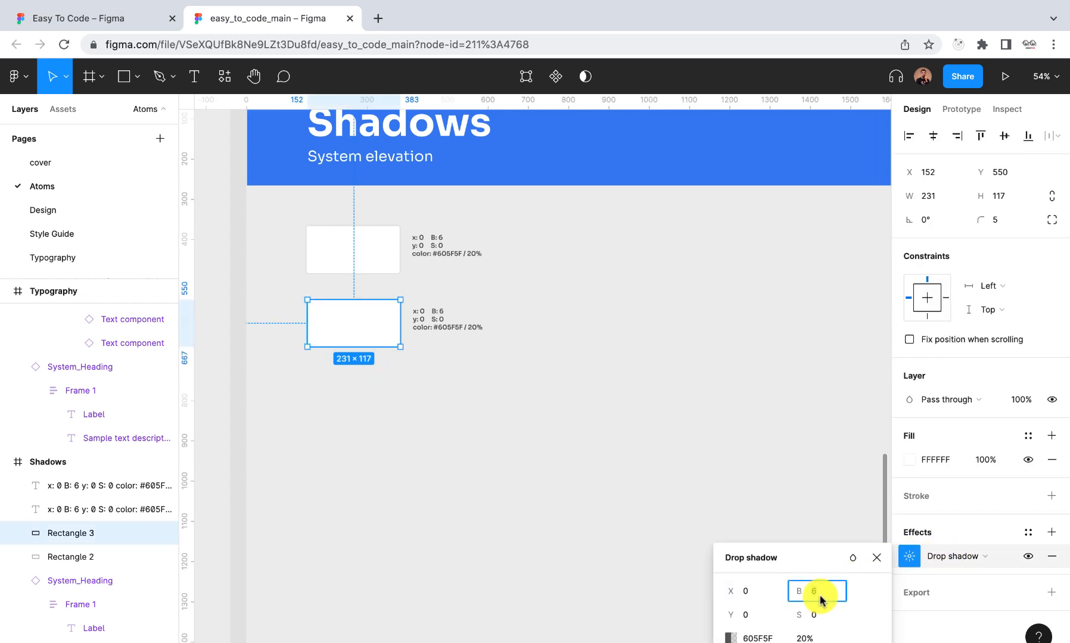
{"action": "type", "text": "20"}
{"action": "key", "text": "Return"}
{"action": "left_click", "coordinate": [511, 490]}
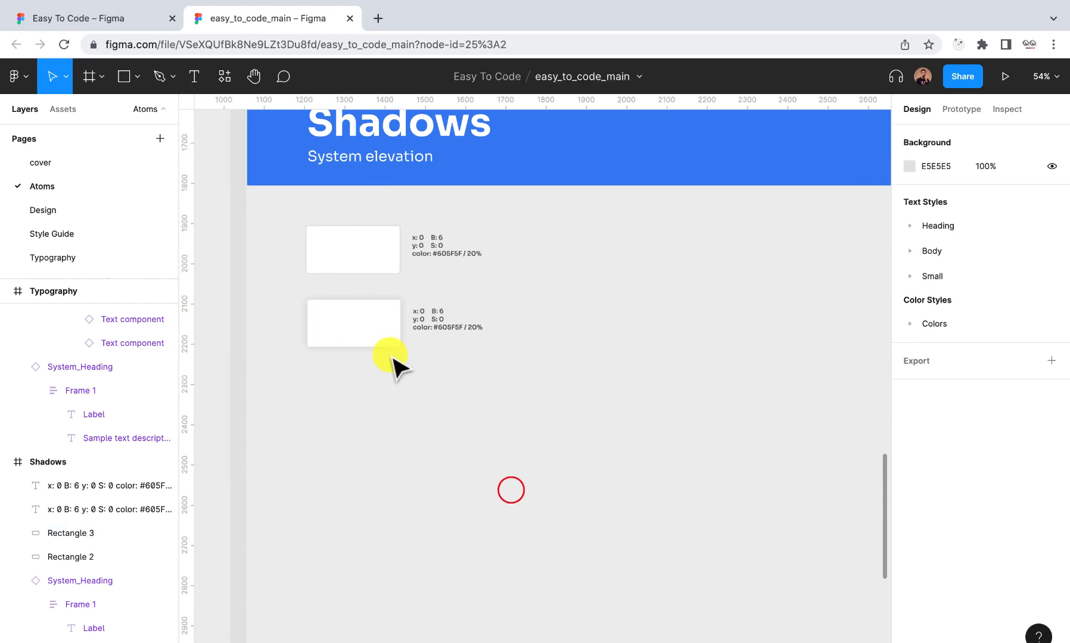
Set the duplicated rectangle's drop shadow blur to 12, after trying 15
{"action": "scroll", "coordinate": [391, 356], "scroll_direction": "up", "scroll_amount": 10}
{"action": "scroll", "coordinate": [391, 356], "scroll_direction": "down", "scroll_amount": 2}
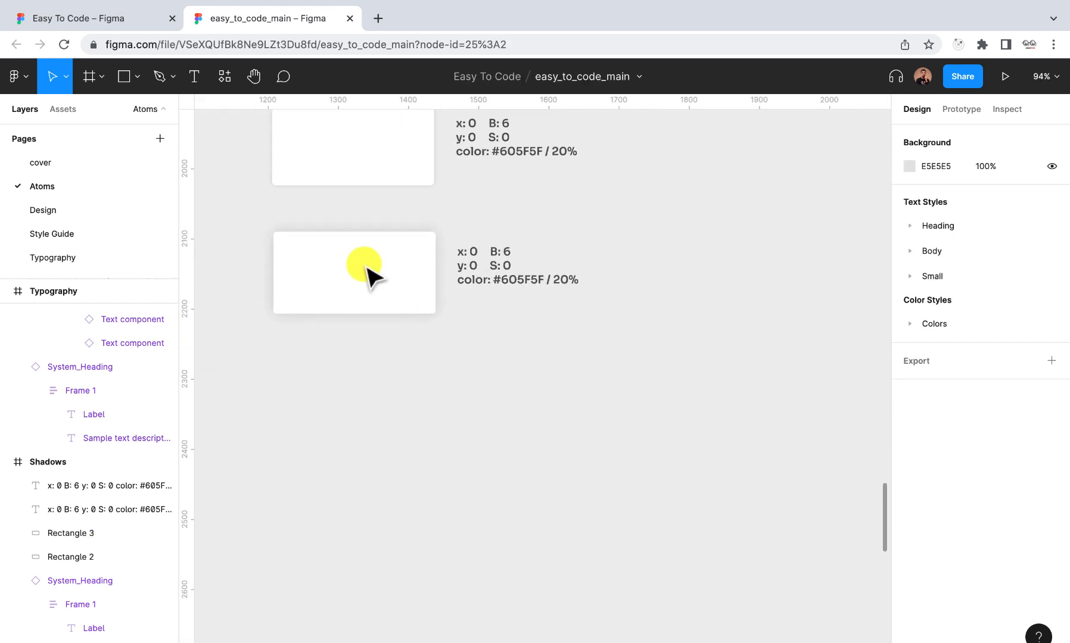
{"action": "left_click", "coordinate": [363, 264]}
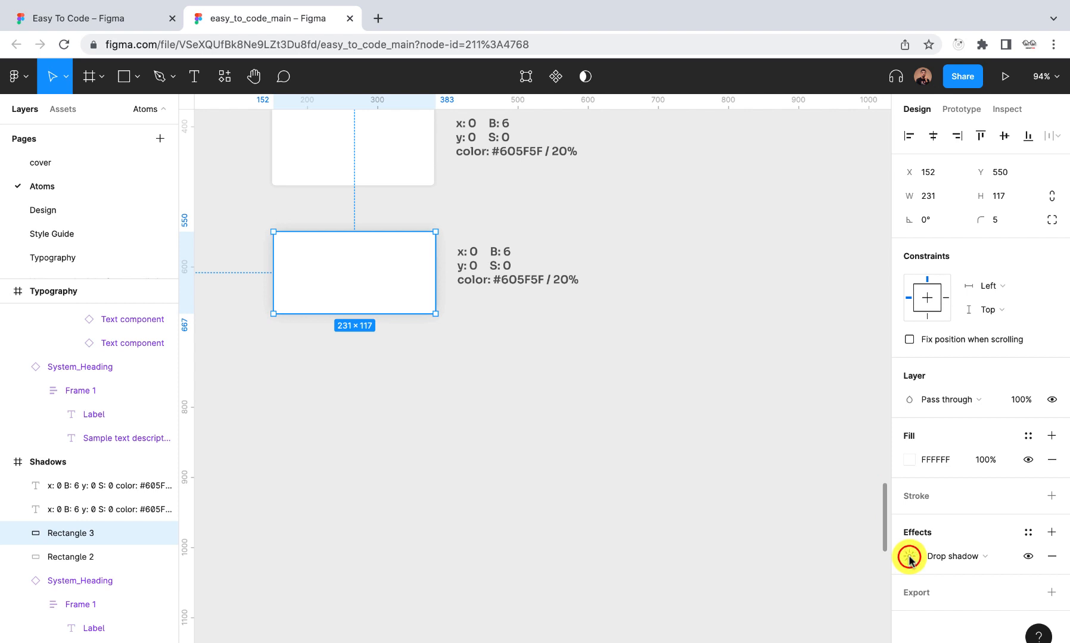
{"action": "left_click", "coordinate": [909, 558]}
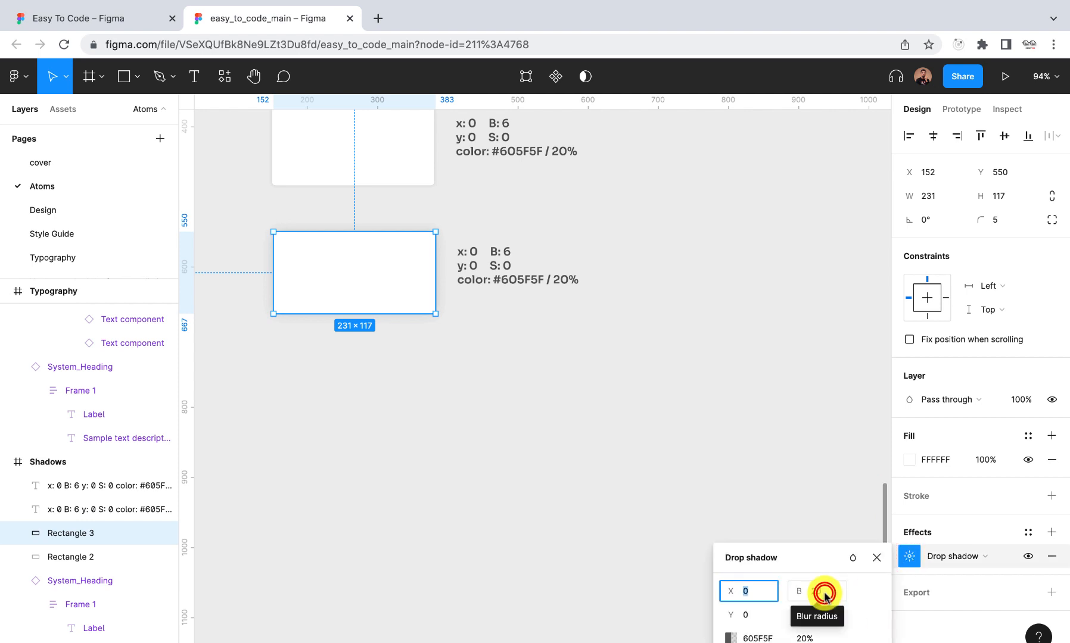
{"action": "left_click", "coordinate": [825, 596]}
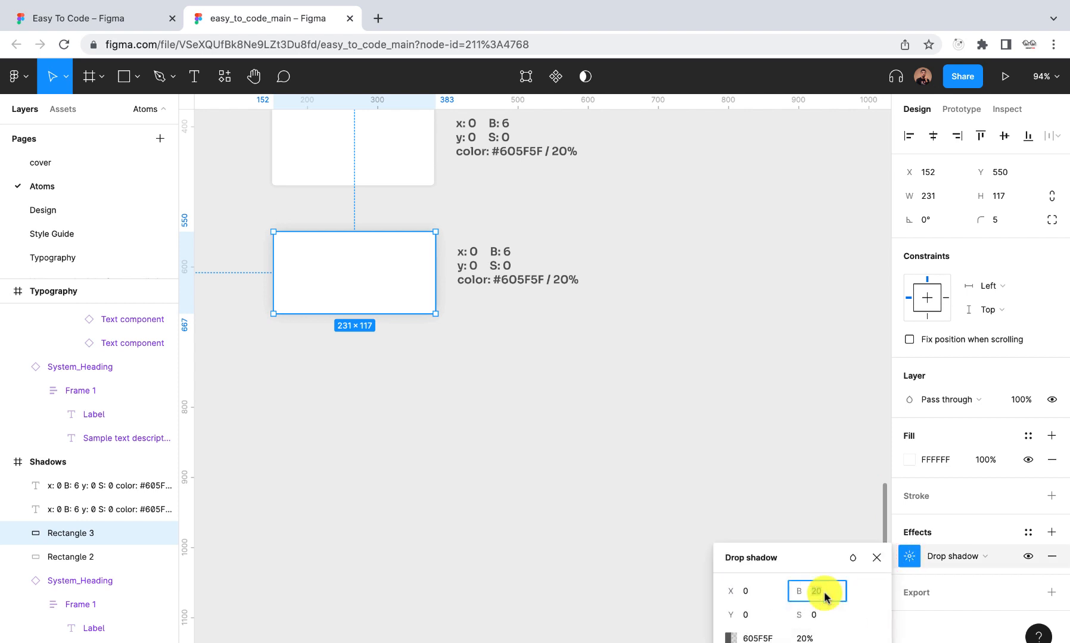
{"action": "type", "text": "15"}
{"action": "key", "text": "Return"}
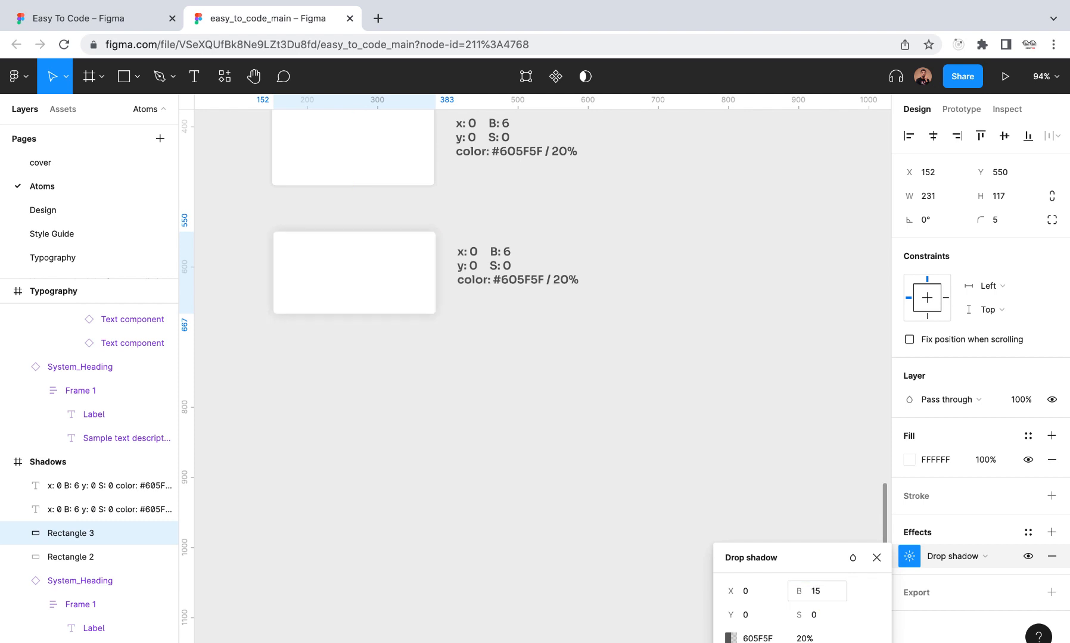
{"action": "left_click", "coordinate": [821, 590]}
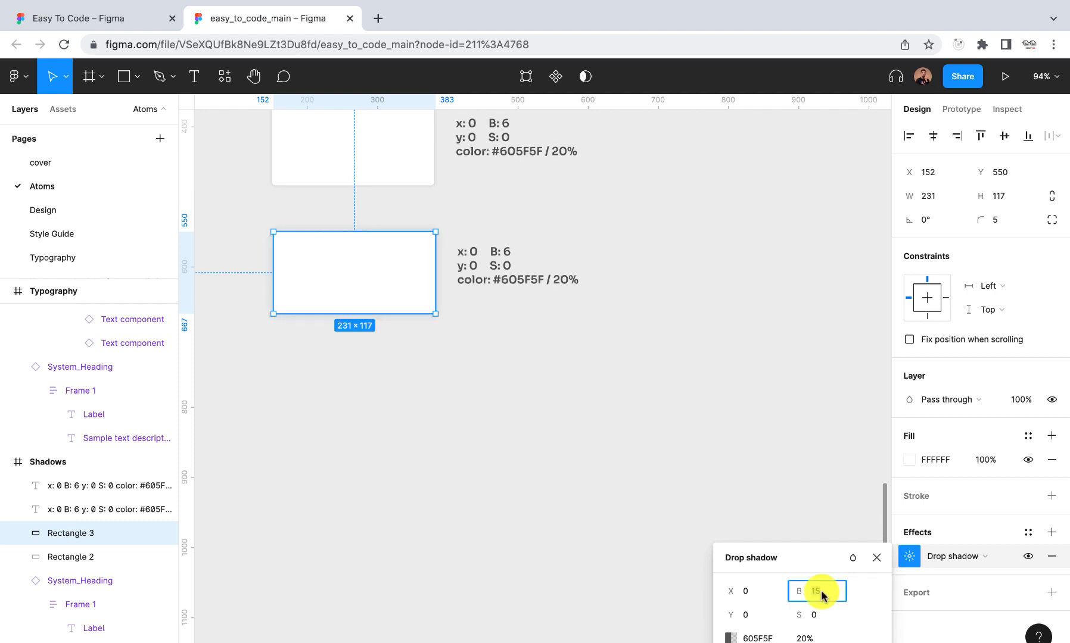
{"action": "type", "text": "1"}
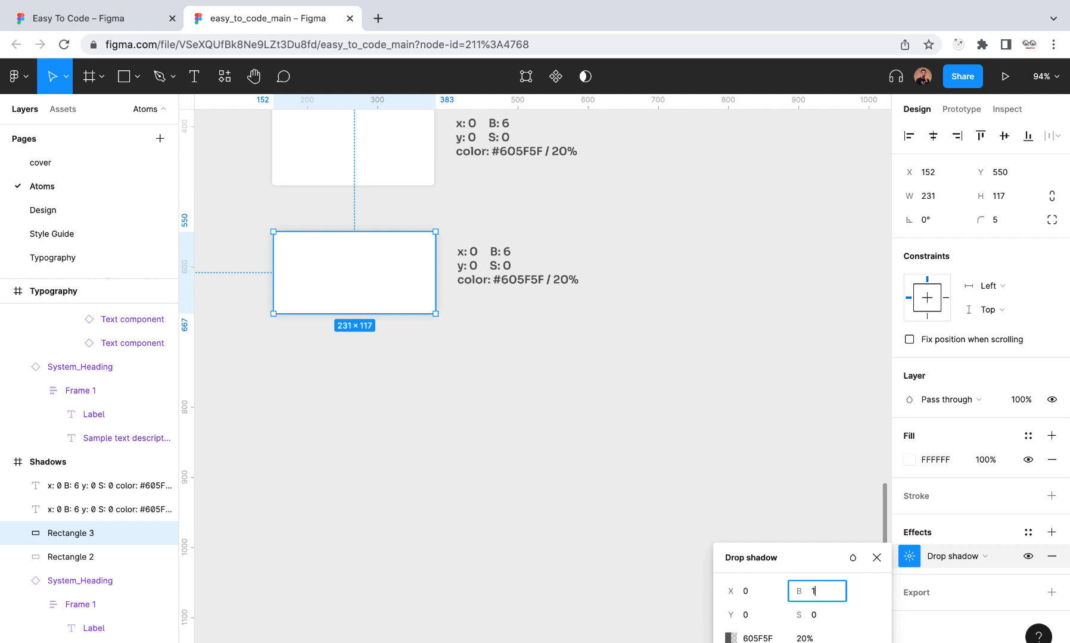
{"action": "key", "text": "Return"}
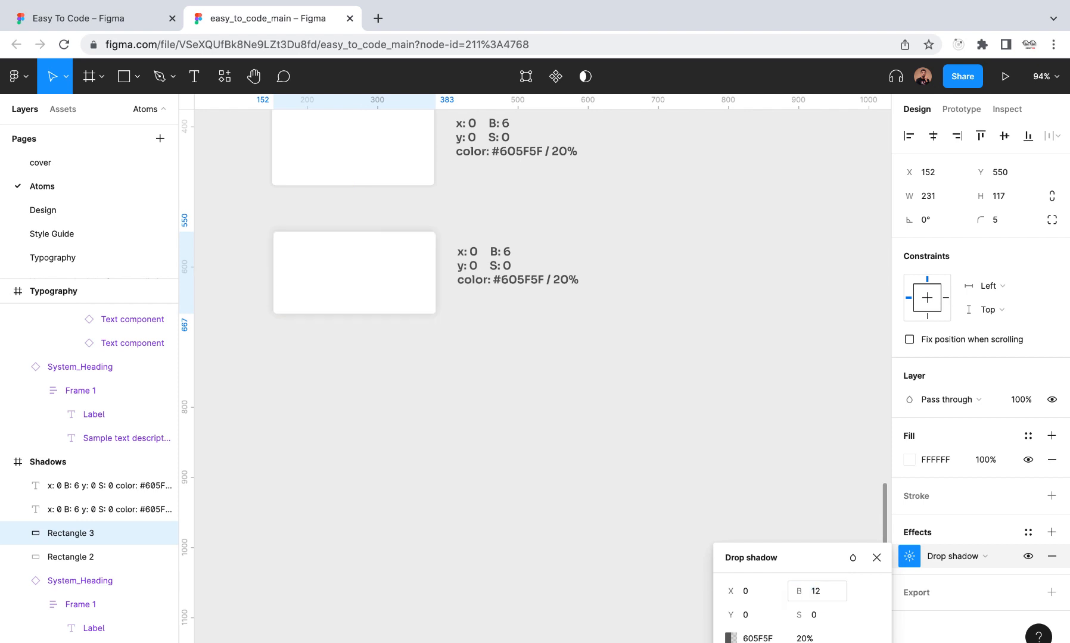
{"action": "left_click", "coordinate": [598, 422]}
Change the B value in the duplicated rectangle's text label to 12
{"action": "scroll", "coordinate": [596, 424], "scroll_direction": "down", "scroll_amount": 3}
{"action": "scroll", "coordinate": [595, 424], "scroll_direction": "up", "scroll_amount": 2}
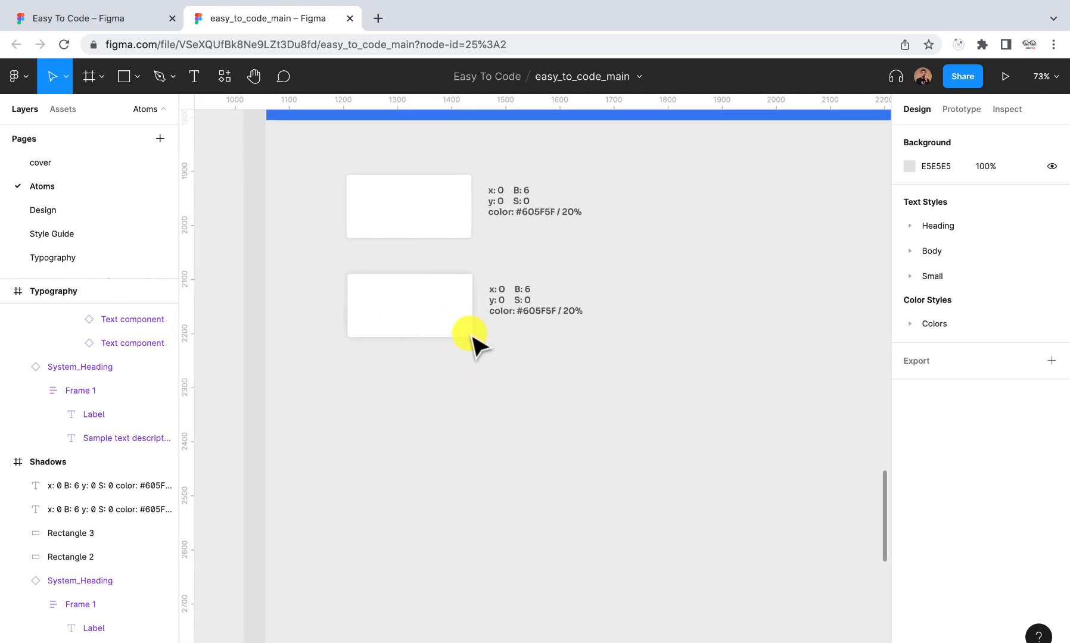
{"action": "scroll", "coordinate": [527, 306], "scroll_direction": "up", "scroll_amount": 3}
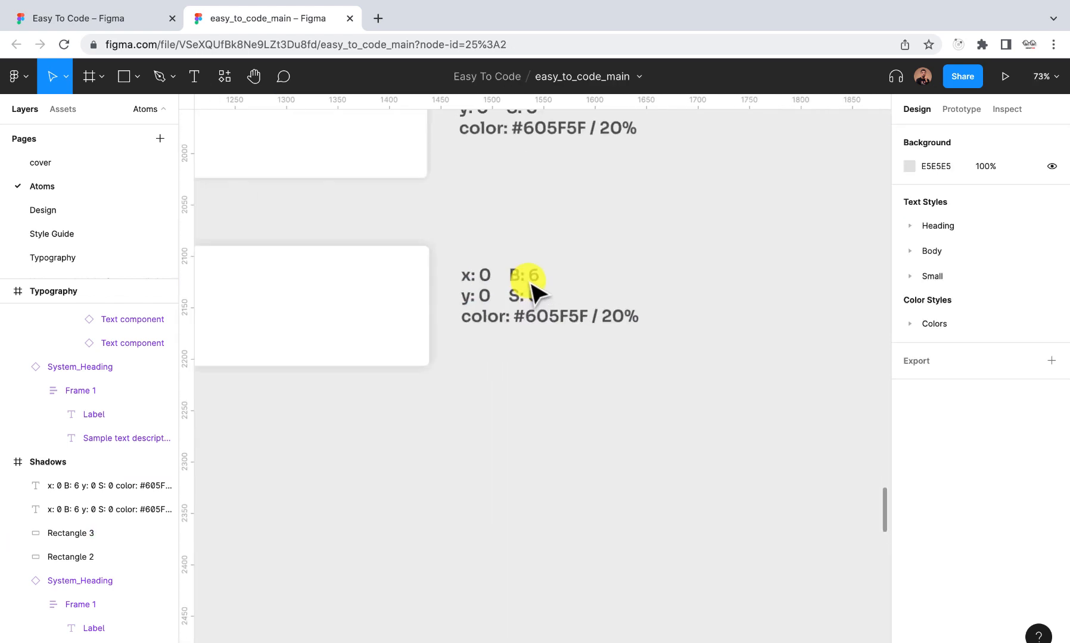
{"action": "scroll", "coordinate": [530, 283], "scroll_direction": "up", "scroll_amount": 1}
{"action": "triple_click", "coordinate": [535, 270]}
{"action": "left_click", "coordinate": [536, 270]}
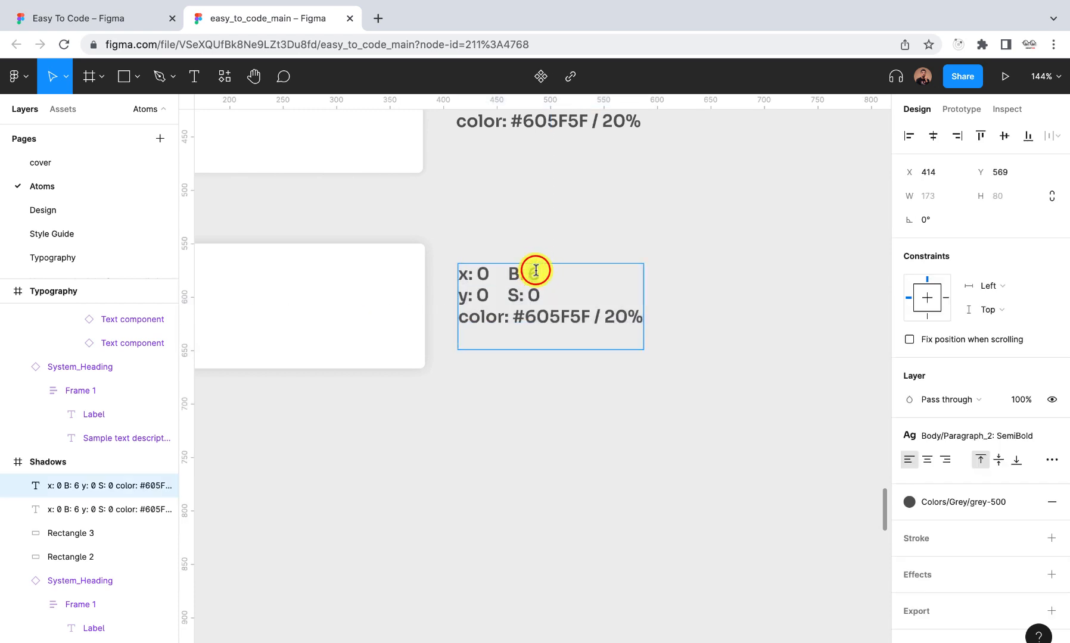
{"action": "type", "text": "12"}
{"action": "key", "text": "Escape"}
Duplicate the second rectangle with its label and place the copy 66 px below as a third pair
{"action": "scroll", "coordinate": [557, 423], "scroll_direction": "down", "scroll_amount": 2}
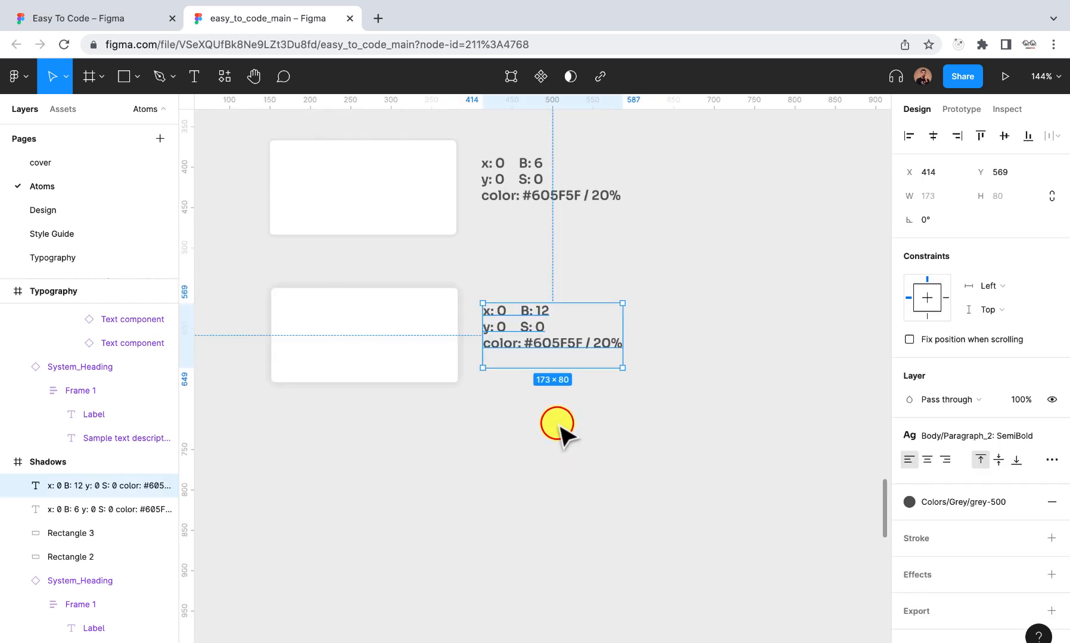
{"action": "scroll", "coordinate": [557, 422], "scroll_direction": "down", "scroll_amount": 3}
{"action": "left_click_drag", "start_coordinate": [664, 420], "coordinate": [462, 470]}
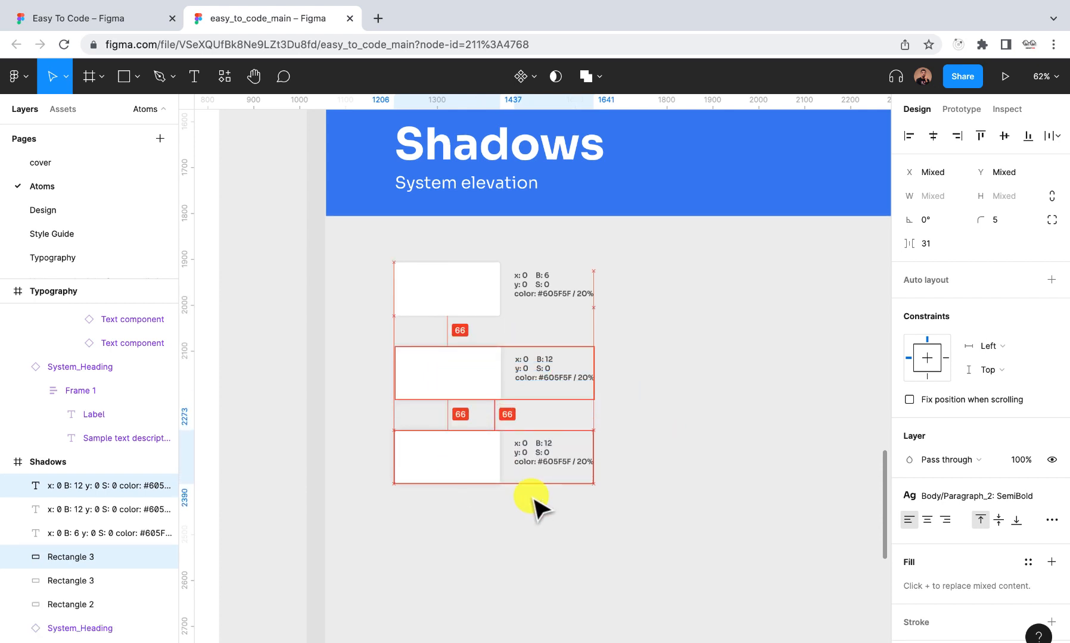
{"action": "scroll", "coordinate": [509, 424], "scroll_direction": "down", "scroll_amount": 2}
{"action": "scroll", "coordinate": [511, 421], "scroll_direction": "up", "scroll_amount": 5}
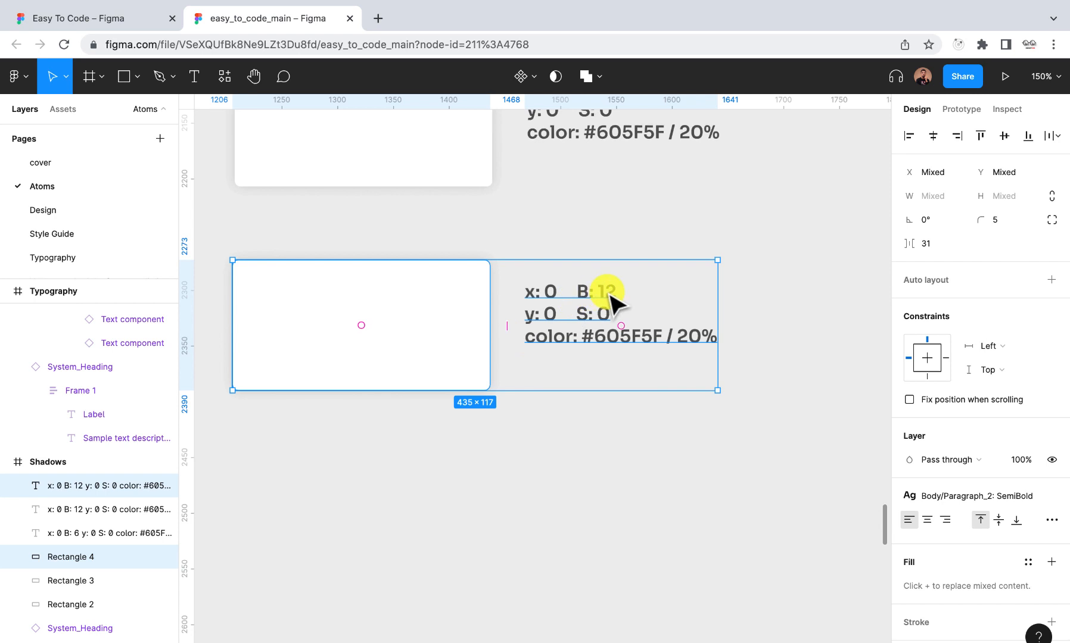
Set the drop shadow blur of the third sample rectangle to 20
{"action": "double_click", "coordinate": [415, 320]}
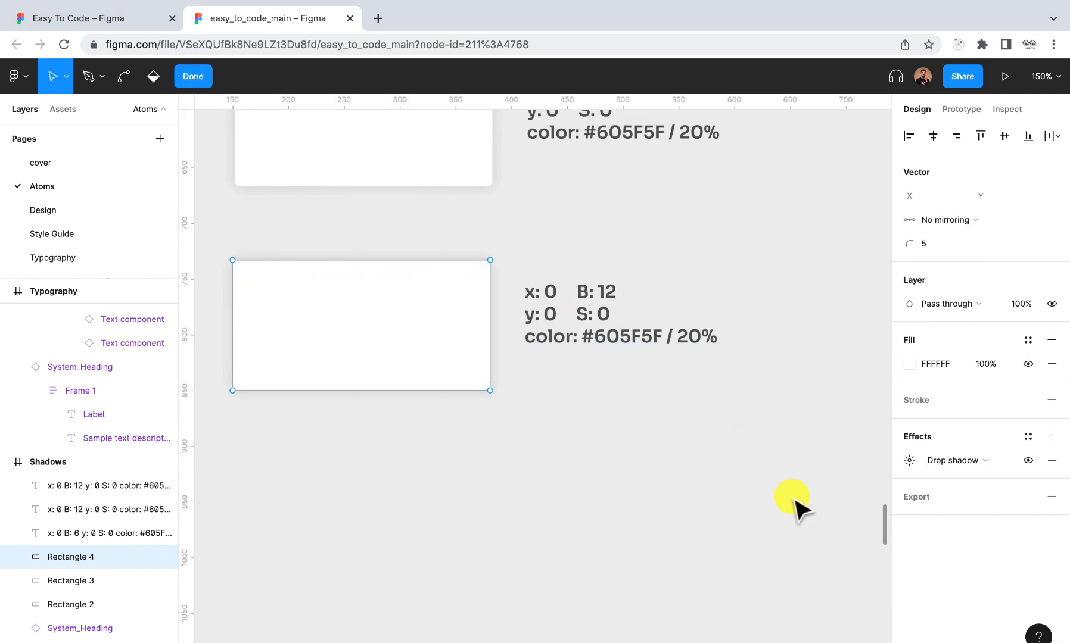
{"action": "key", "text": "Escape"}
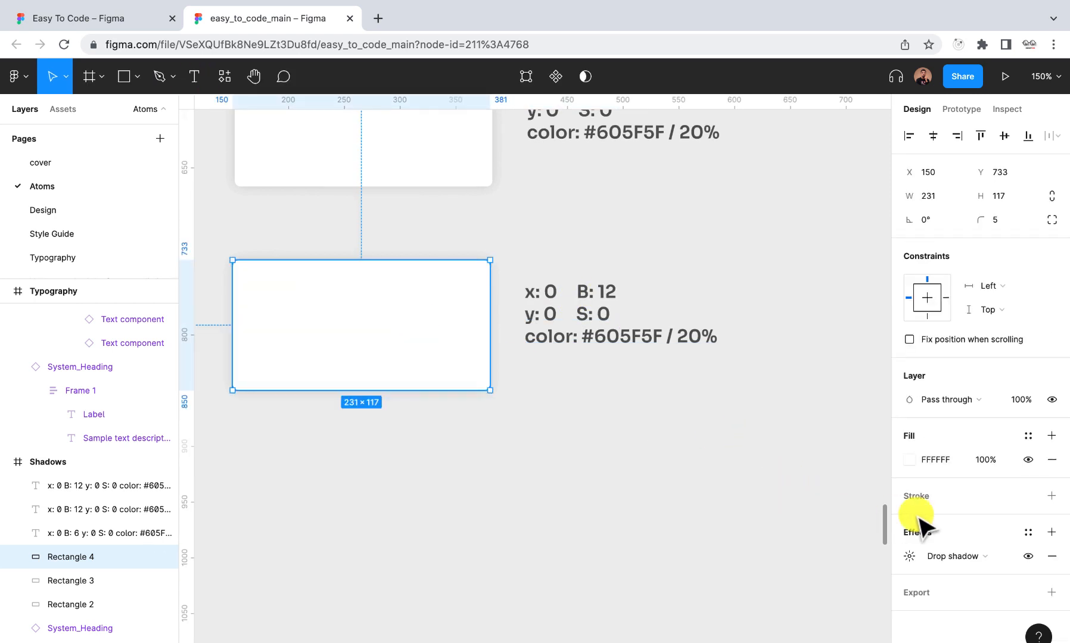
{"action": "left_click", "coordinate": [908, 556]}
{"action": "left_click", "coordinate": [834, 590]}
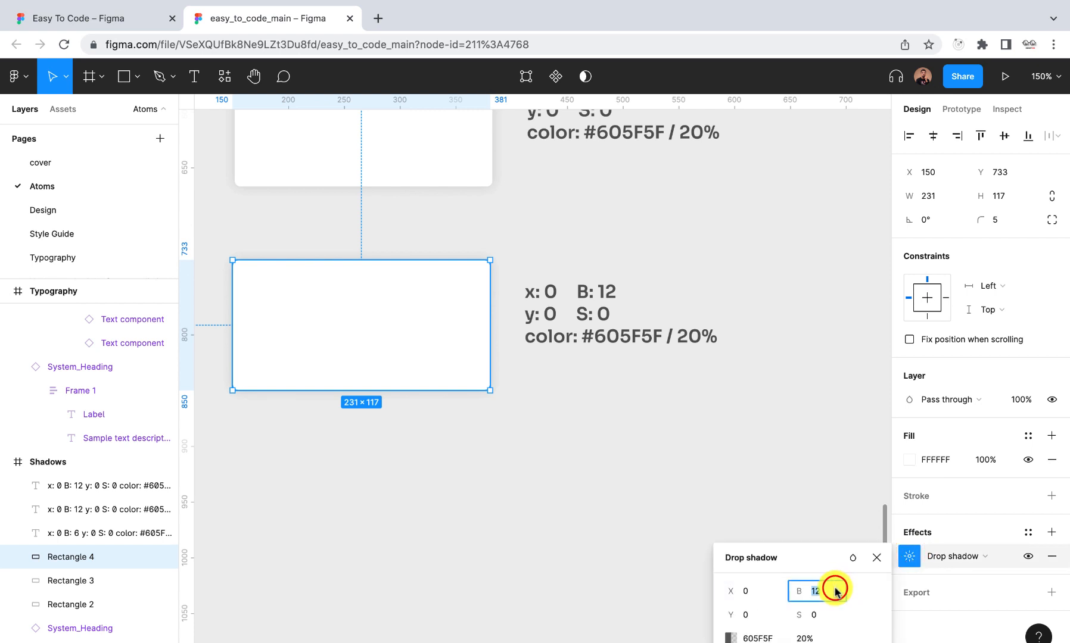
{"action": "type", "text": "20"}
{"action": "key", "text": "Return"}
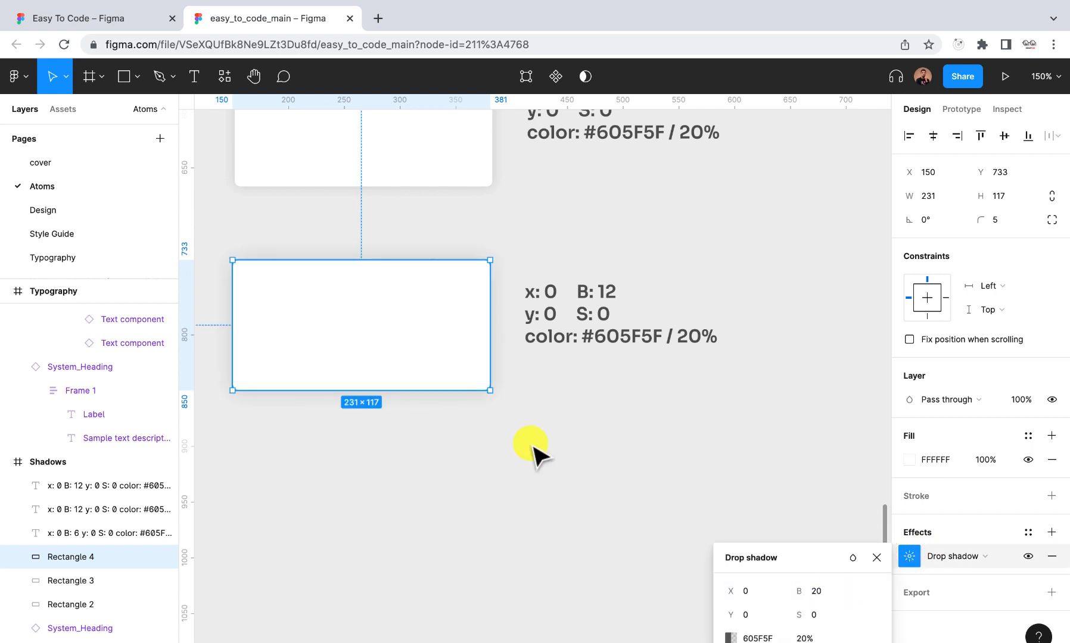
{"action": "left_click", "coordinate": [530, 450]}
{"action": "scroll", "coordinate": [530, 449], "scroll_direction": "down", "scroll_amount": 3}
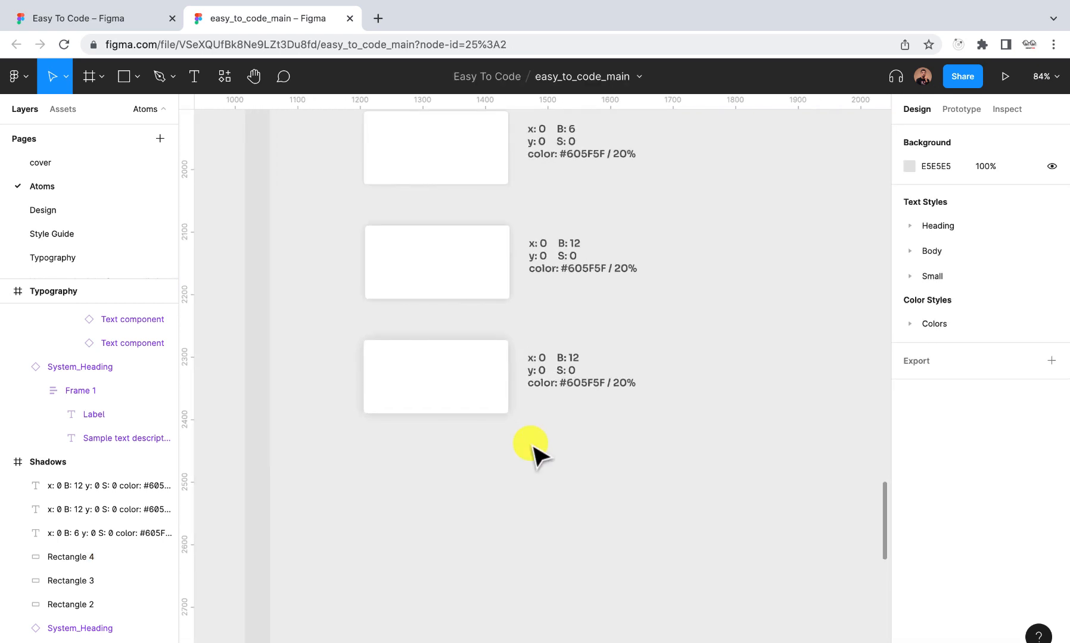
Set the third sample rectangle's drop shadow blur to 25
{"action": "left_click", "coordinate": [473, 408]}
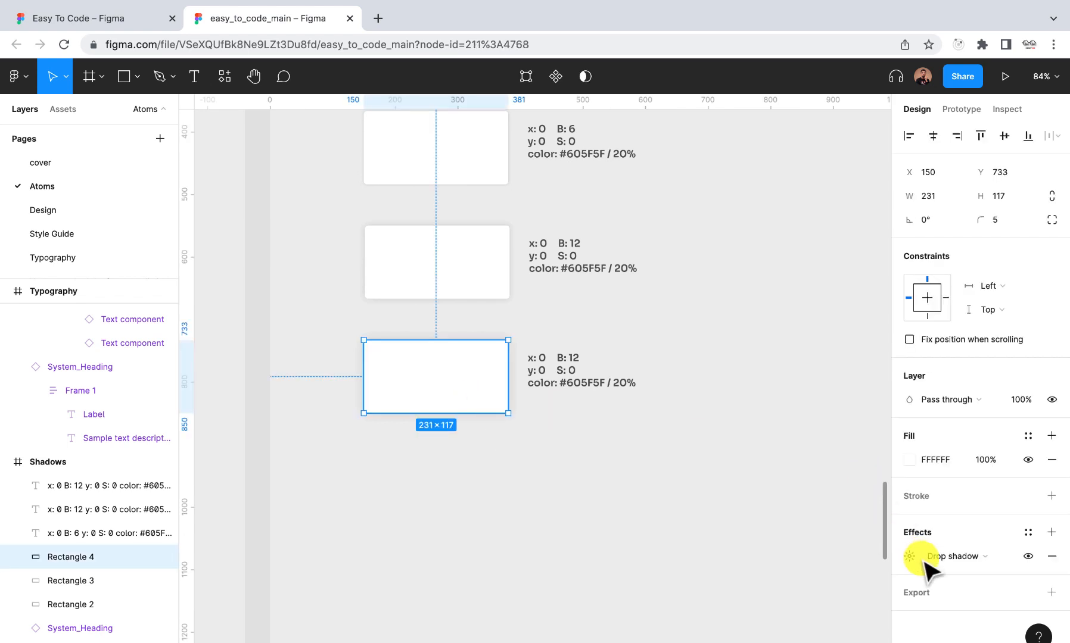
{"action": "left_click", "coordinate": [908, 555]}
{"action": "left_click", "coordinate": [817, 594]}
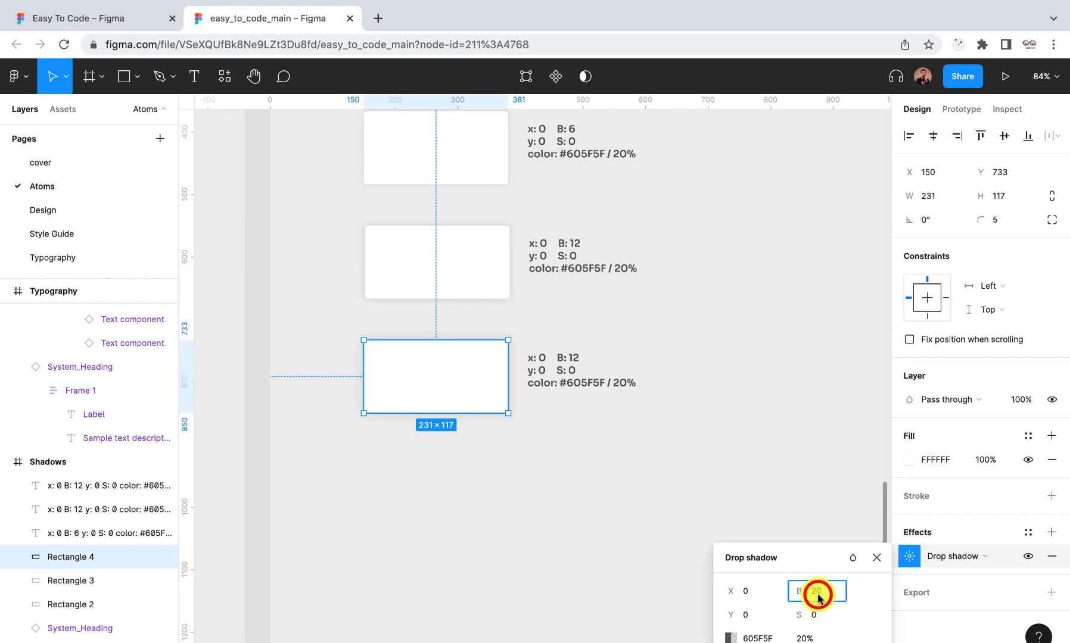
{"action": "type", "text": "25"}
{"action": "key", "text": "Return"}
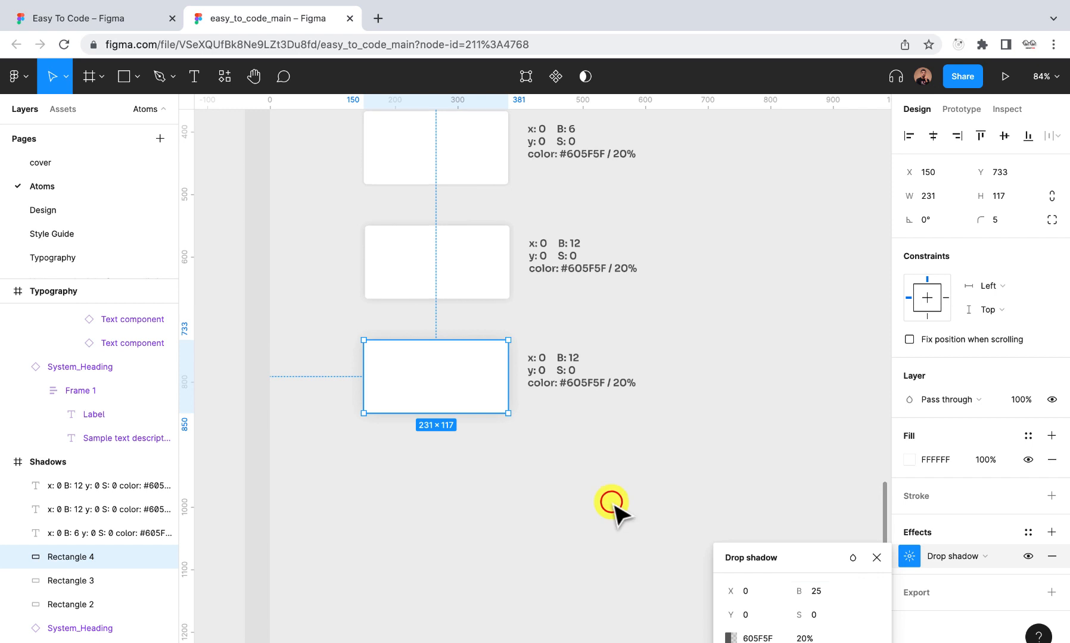
{"action": "left_click", "coordinate": [613, 508]}
Change the B value in the third rectangle's text label to 25
{"action": "scroll", "coordinate": [613, 507], "scroll_direction": "up", "scroll_amount": 5}
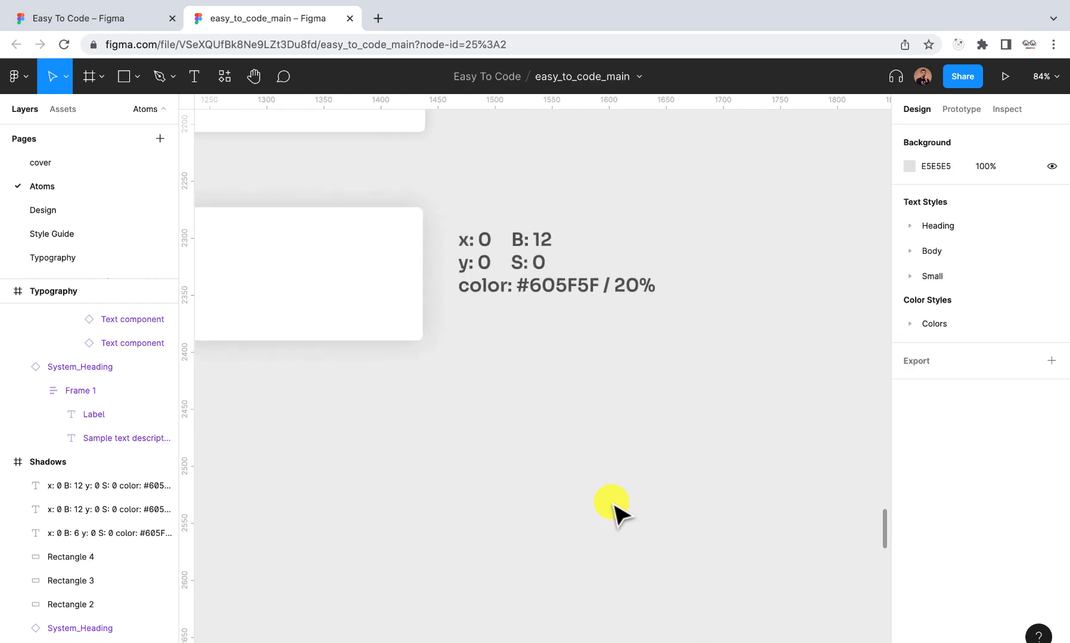
{"action": "scroll", "coordinate": [616, 508], "scroll_direction": "down", "scroll_amount": 3}
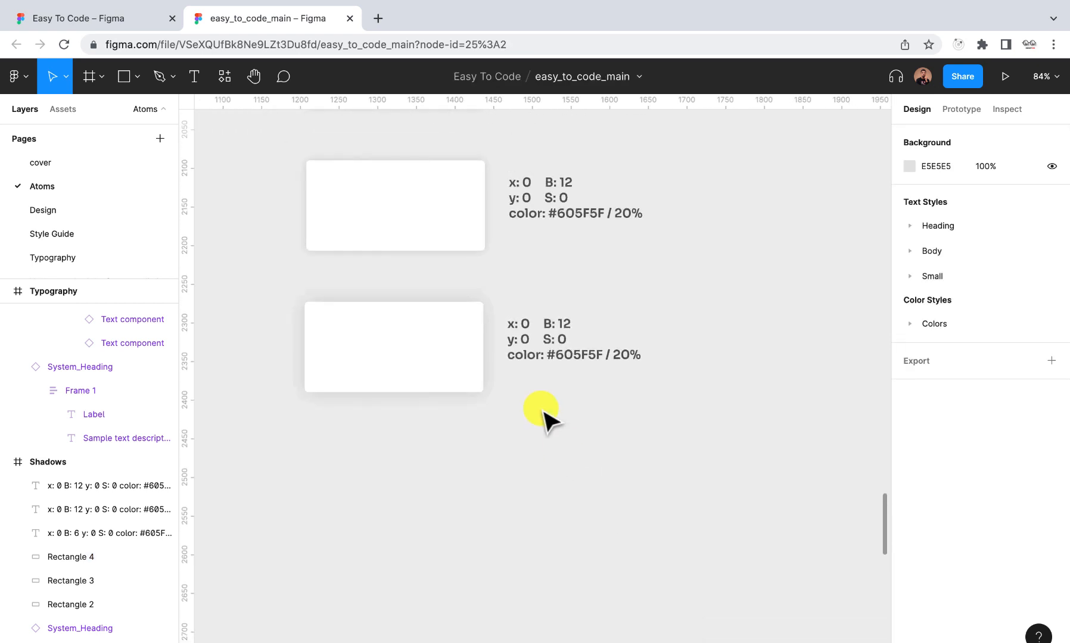
{"action": "double_click", "coordinate": [562, 324]}
{"action": "key", "text": "End"}
{"action": "key", "text": "BackSpace"}
{"action": "key", "text": "BackSpace"}
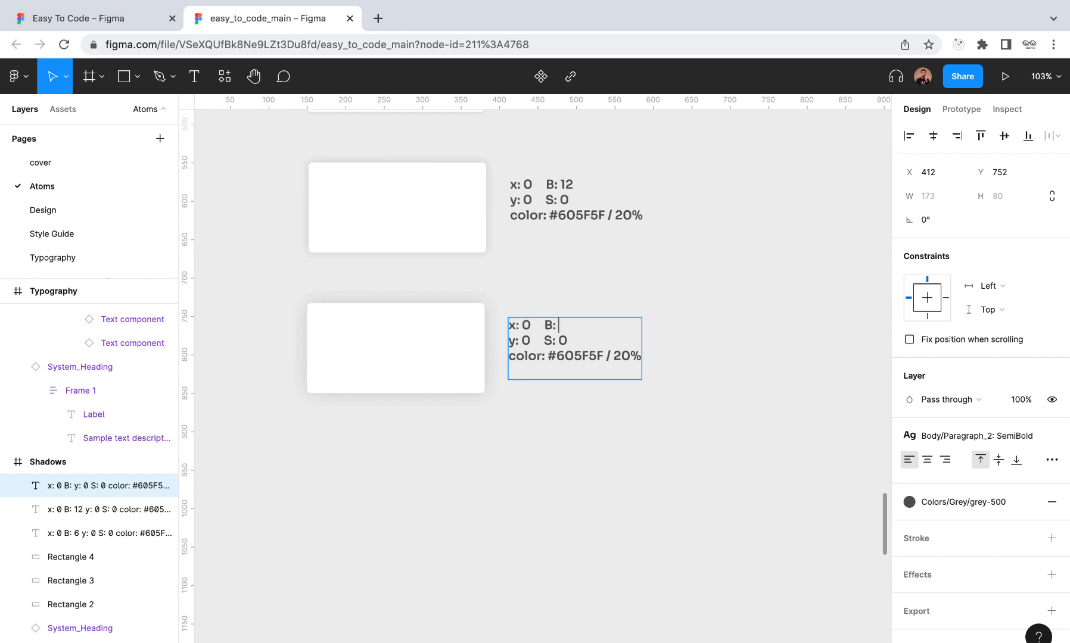
{"action": "type", "text": "25"}
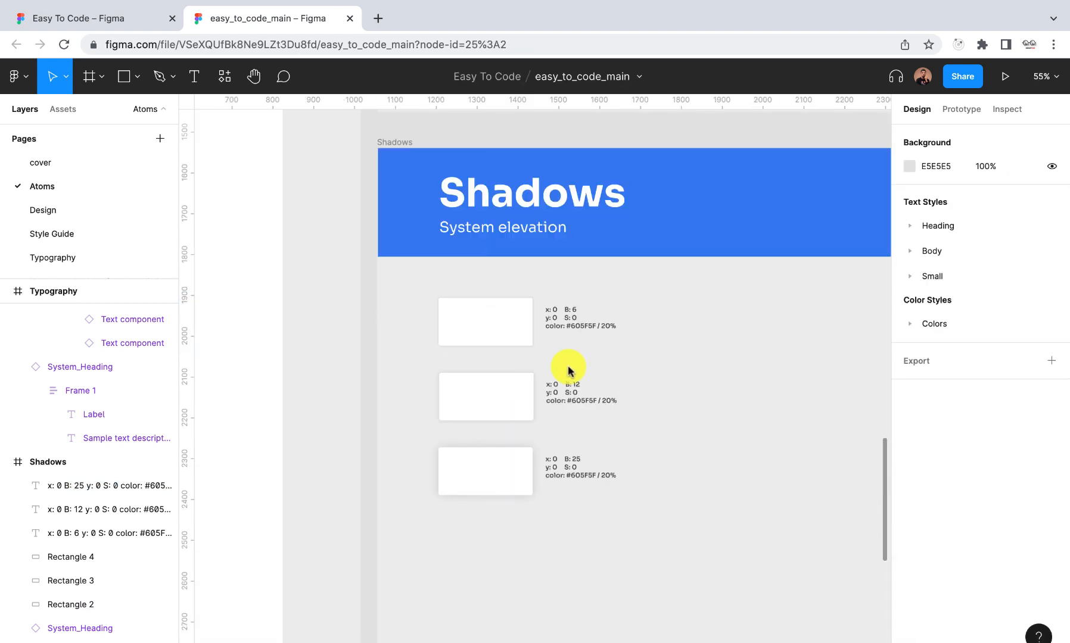
Save the first rectangle's drop shadow as a new effect style named small_shadow
{"action": "left_click", "coordinate": [508, 334]}
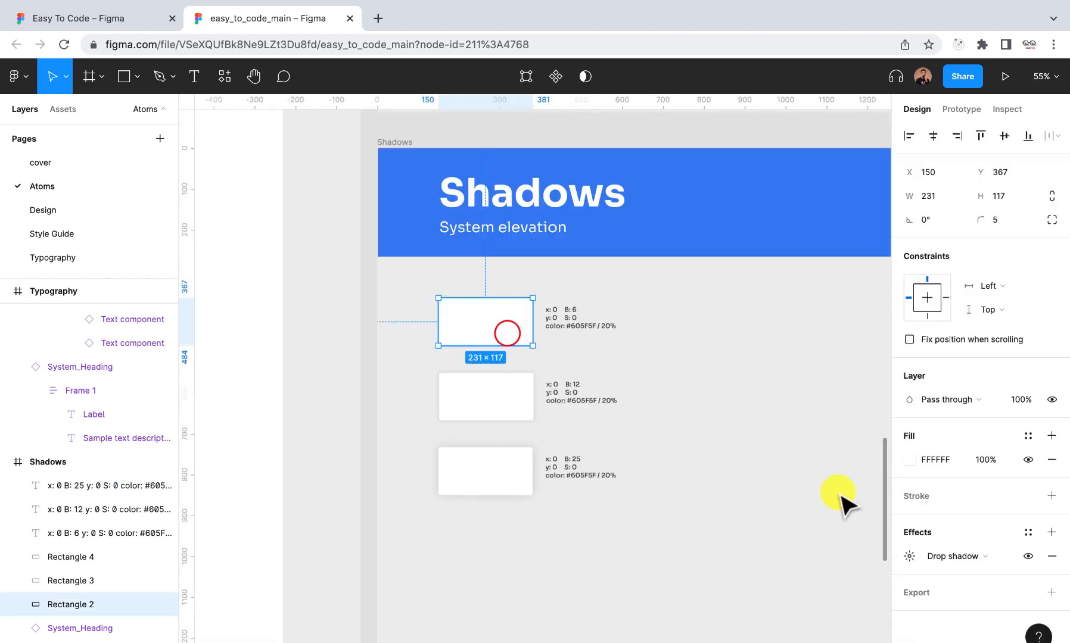
{"action": "left_click", "coordinate": [1028, 532]}
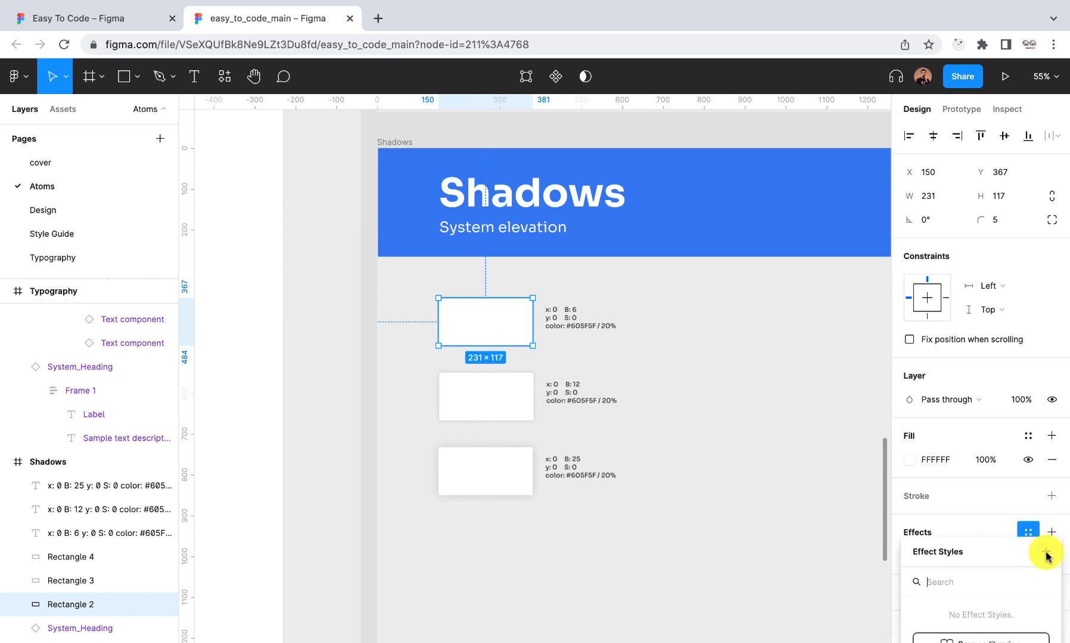
{"action": "left_click", "coordinate": [1046, 553]}
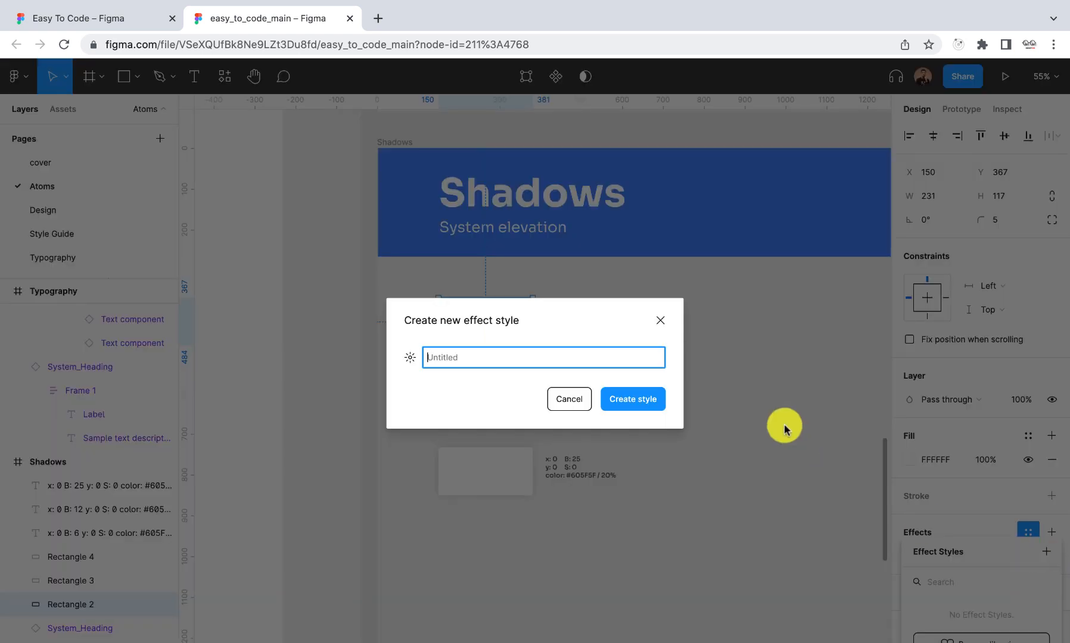
{"action": "type", "text": "small"}
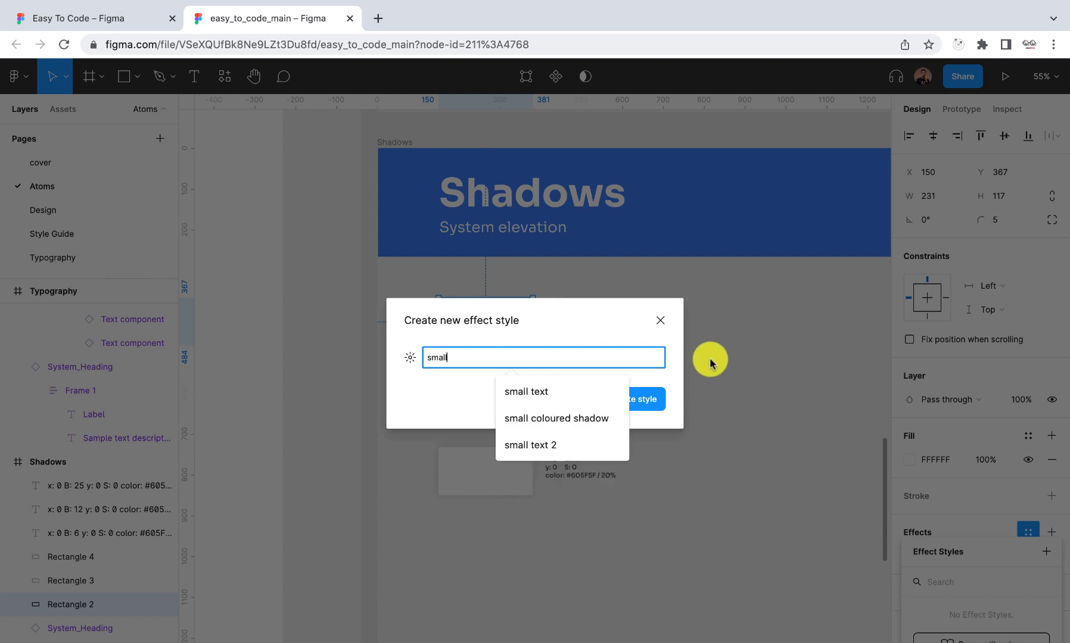
{"action": "type", "text": "_shadow"}
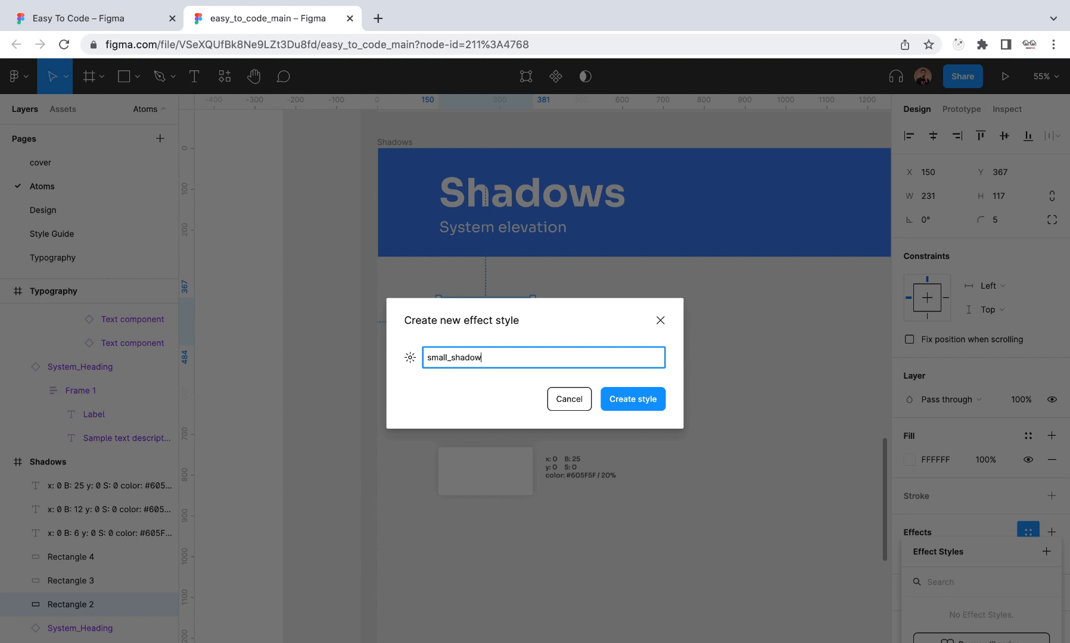
{"action": "key", "text": "Return"}
Save the second rectangle's drop shadow as a new effect style named medium_shadow
{"action": "left_click", "coordinate": [501, 397]}
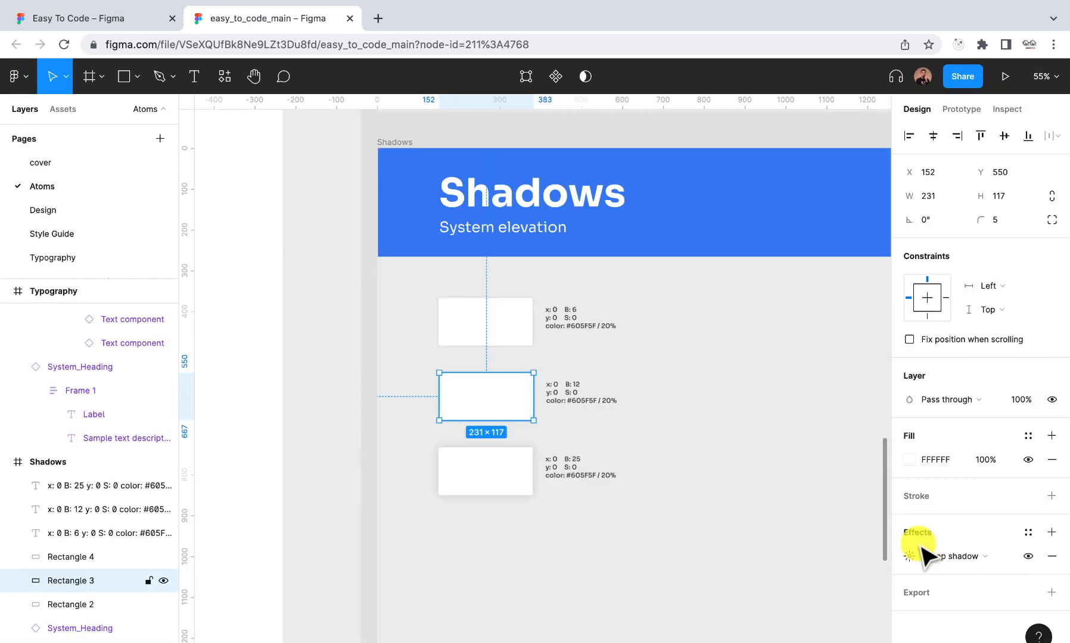
{"action": "left_click", "coordinate": [909, 556]}
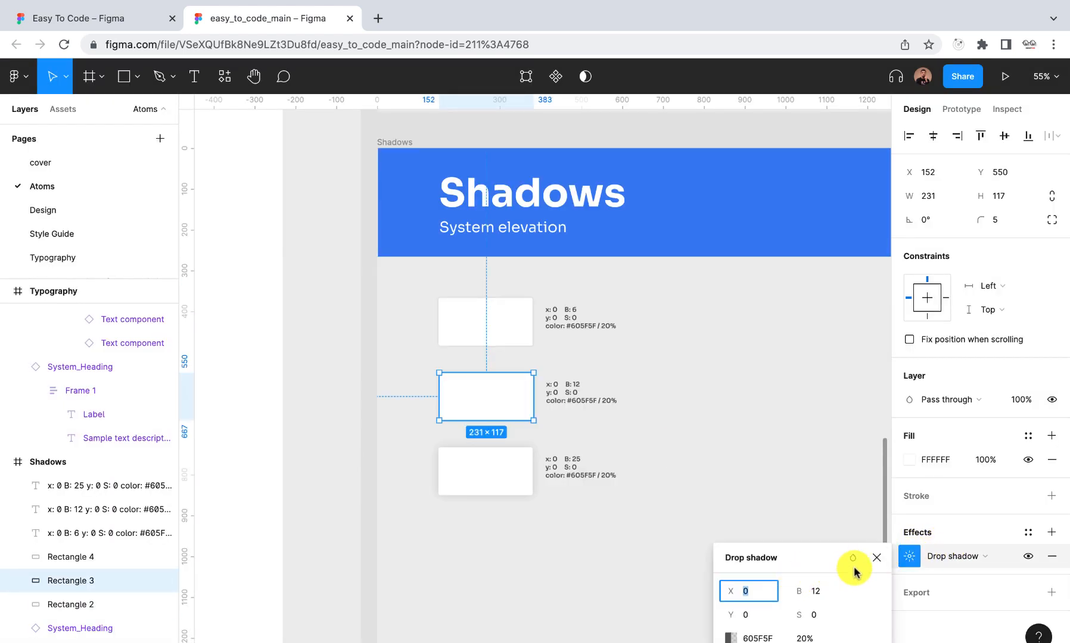
{"action": "left_click", "coordinate": [1028, 532]}
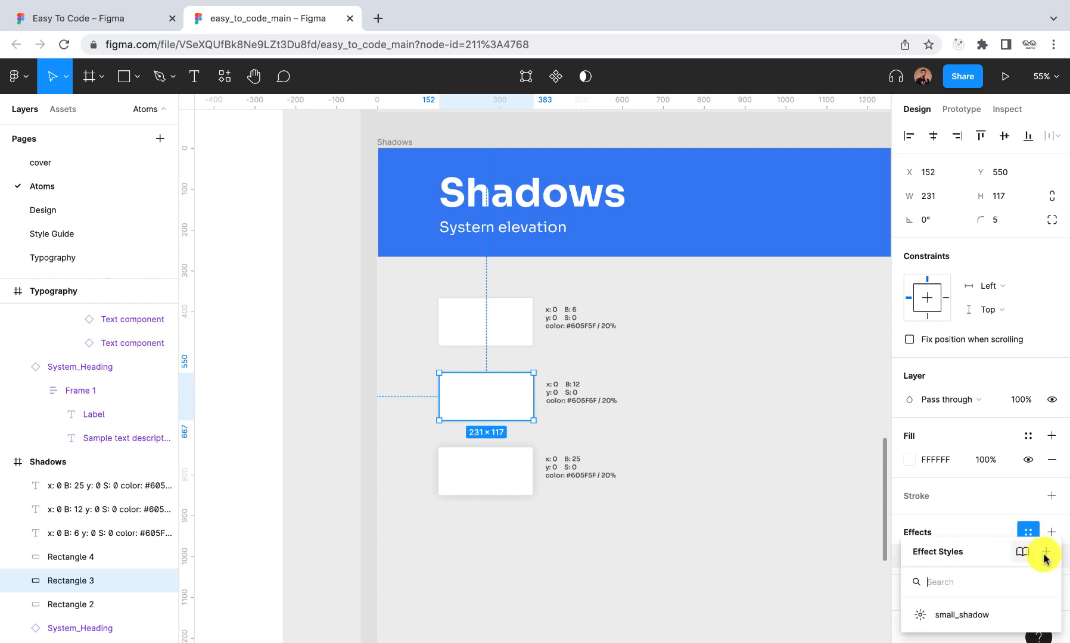
{"action": "left_click", "coordinate": [1044, 555]}
{"action": "type", "text": "meduim"}
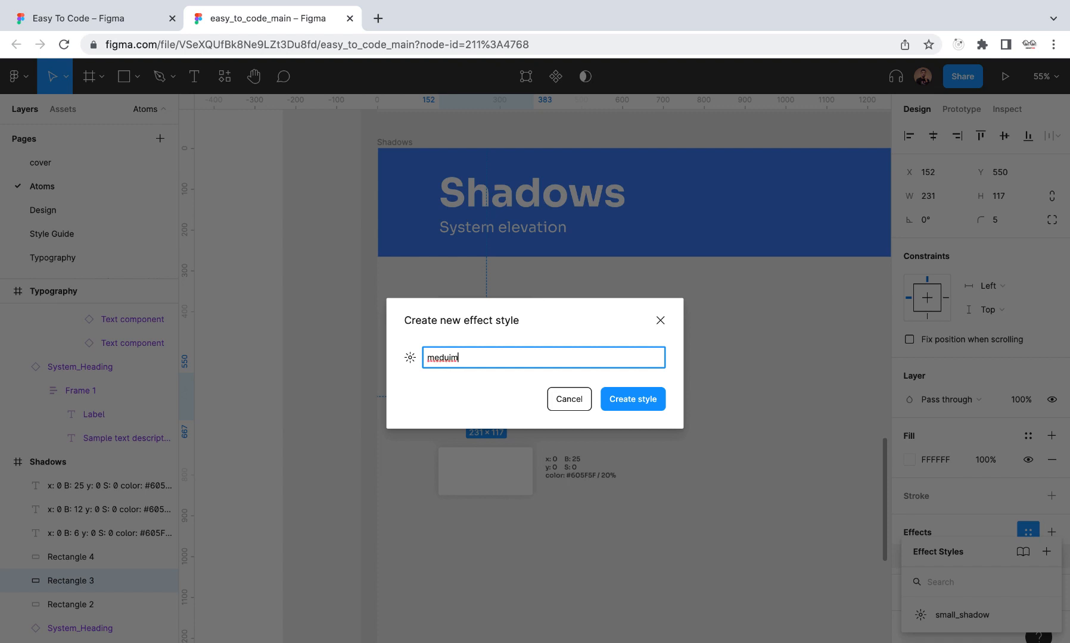
{"action": "left_click", "coordinate": [446, 358]}
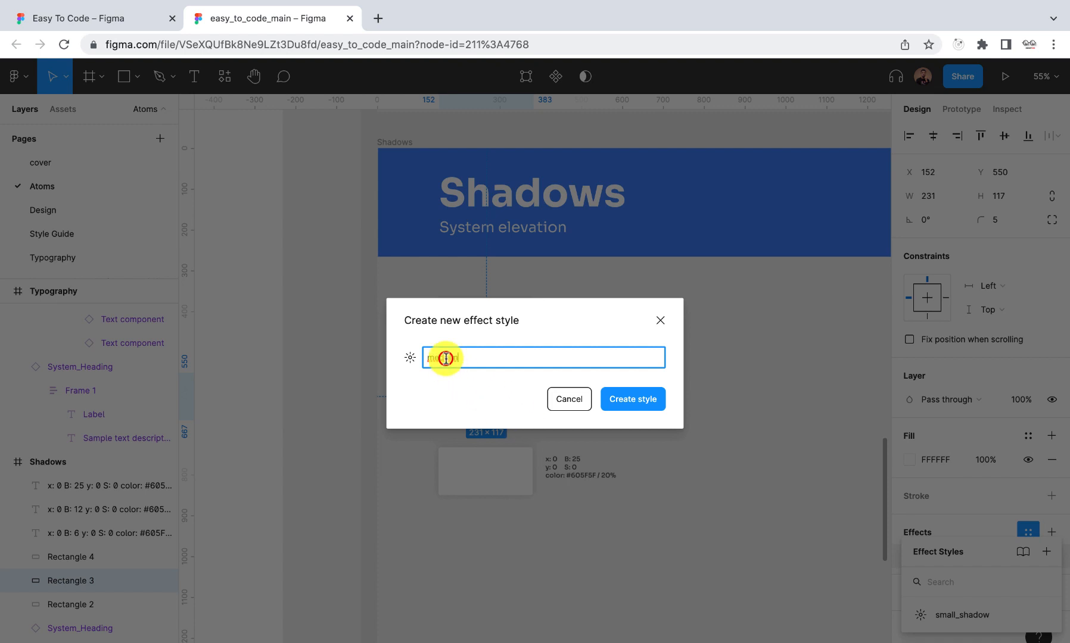
{"action": "right_click", "coordinate": [445, 357]}
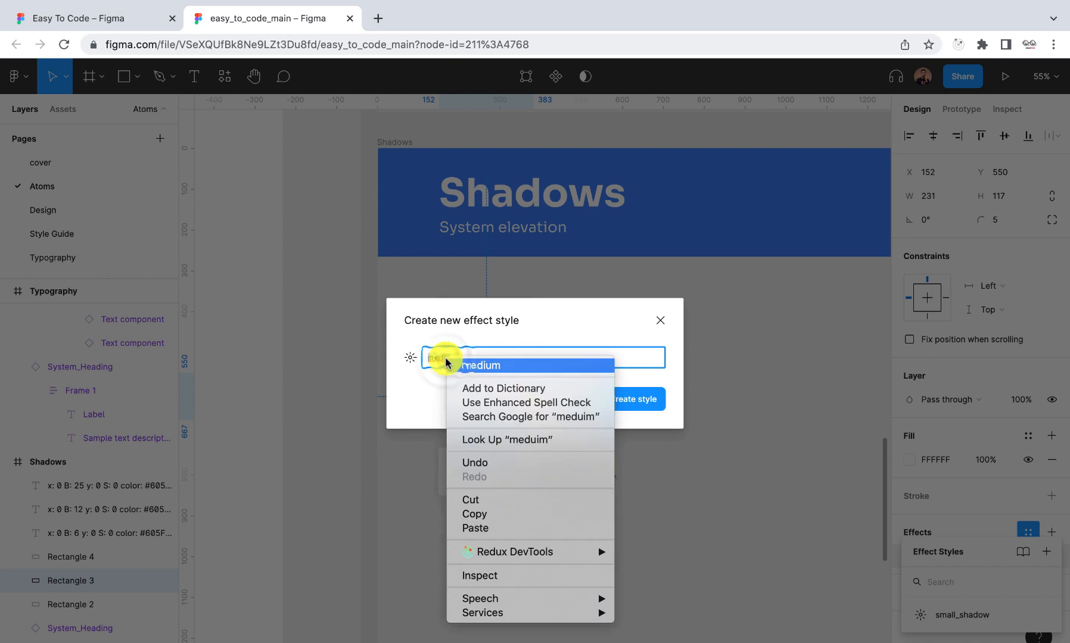
{"action": "left_click", "coordinate": [477, 361]}
{"action": "type", "text": "_shadow"}
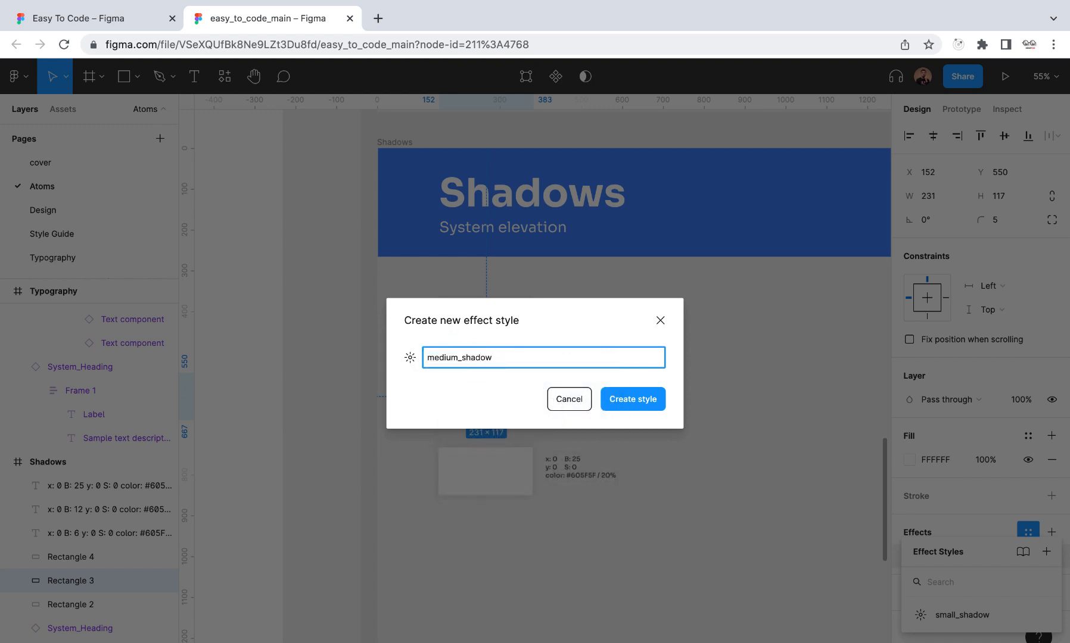
{"action": "key", "text": "Return"}
Save the third rectangle's drop shadow as a new effect style named large_shadow
{"action": "left_click", "coordinate": [509, 468]}
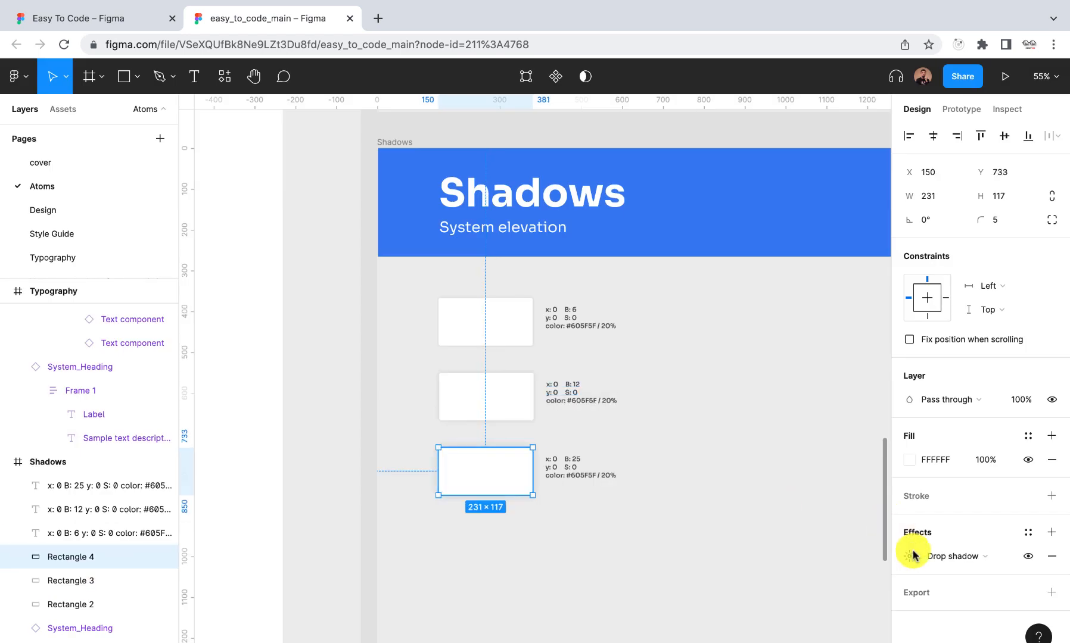
{"action": "left_click", "coordinate": [1029, 534]}
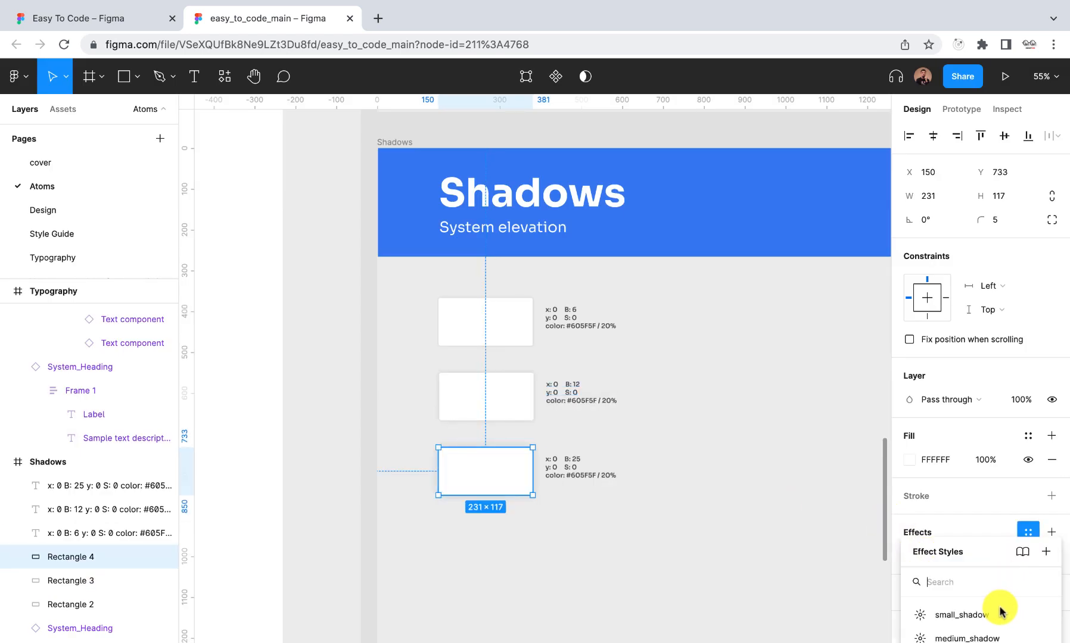
{"action": "left_click", "coordinate": [1047, 551]}
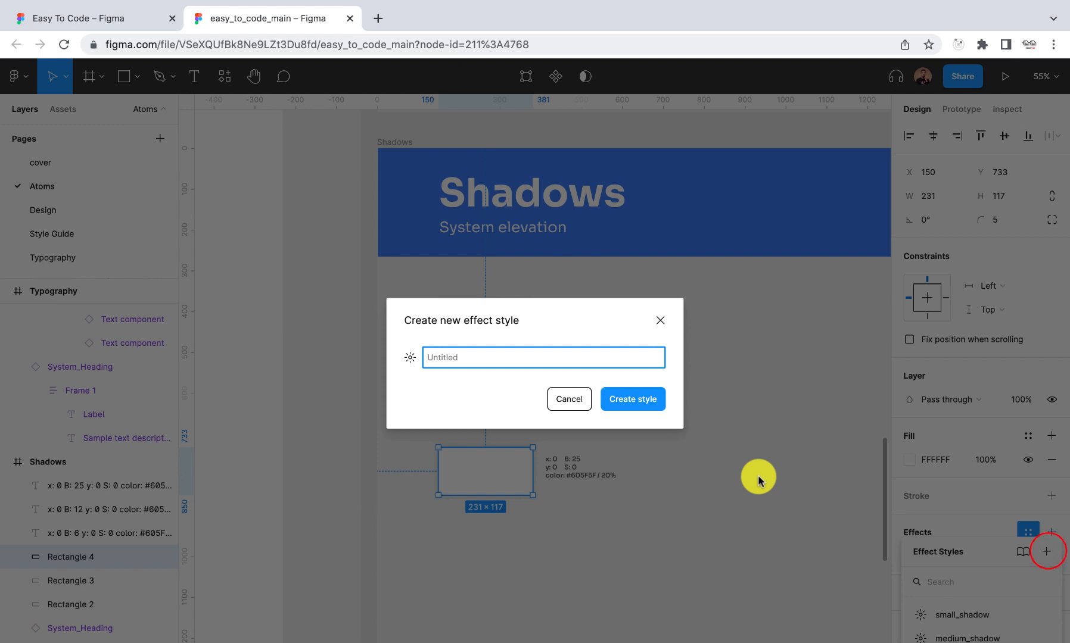
{"action": "type", "text": "large_shadow"}
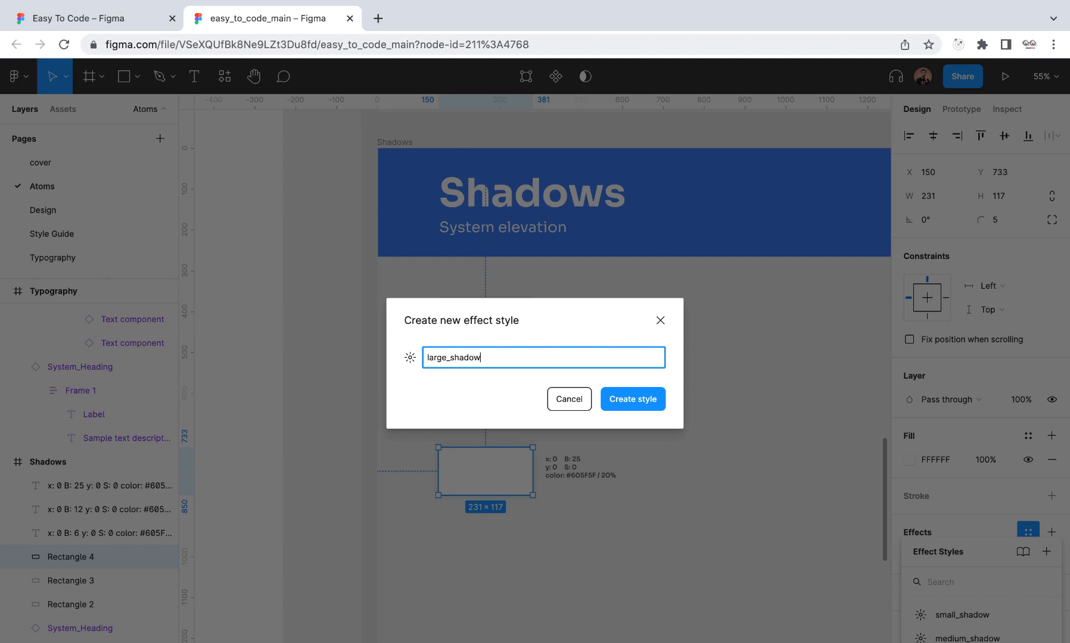
{"action": "key", "text": "Return"}
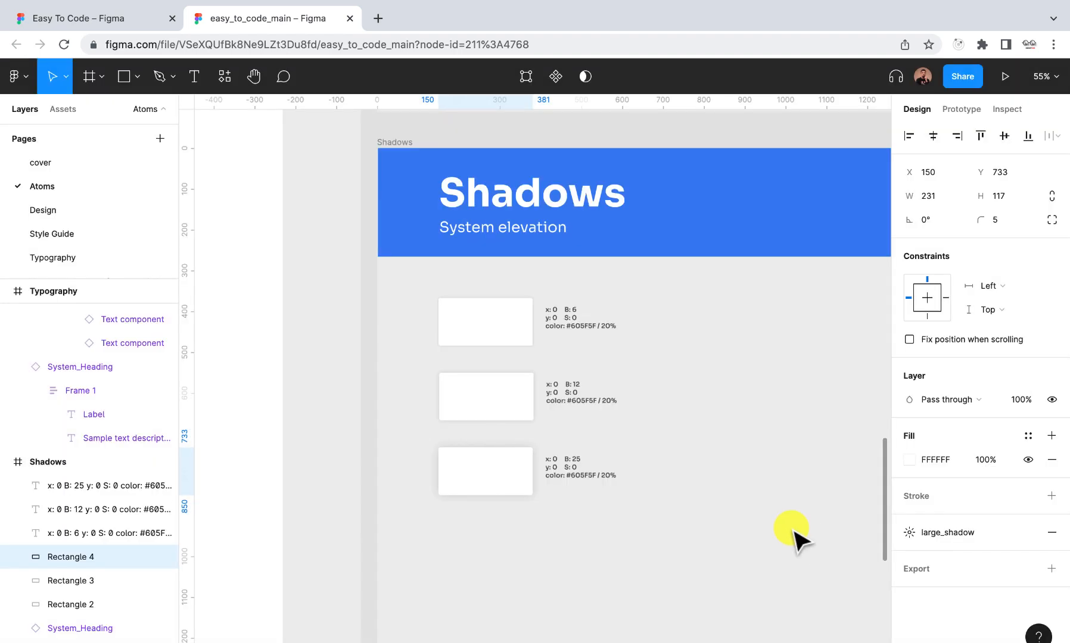
{"action": "left_click", "coordinate": [738, 504]}
Shorten the Shadows frame from its lower edge to a height of about 997 px
{"action": "scroll", "coordinate": [738, 504], "scroll_direction": "down", "scroll_amount": 5}
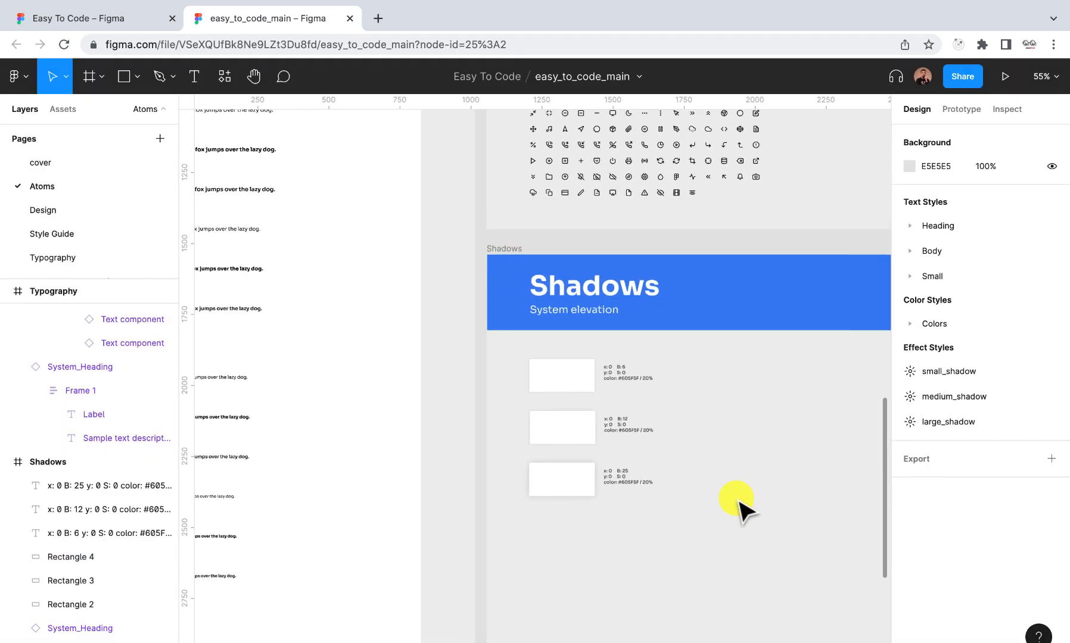
{"action": "scroll", "coordinate": [738, 504], "scroll_direction": "down", "scroll_amount": 5}
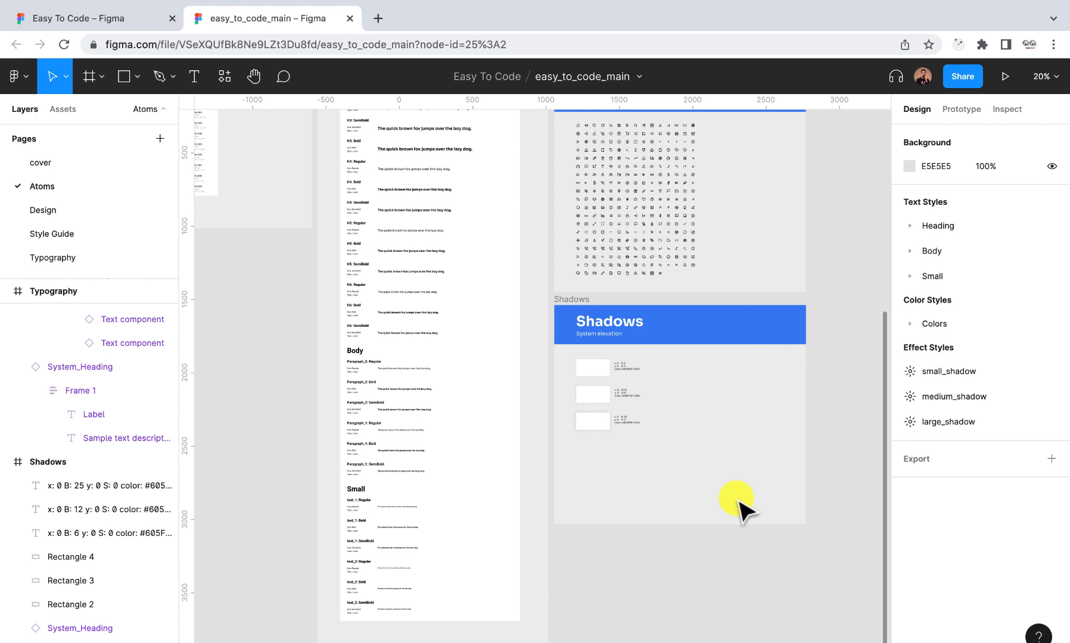
{"action": "left_click", "coordinate": [567, 300]}
{"action": "left_click_drag", "start_coordinate": [694, 525], "coordinate": [690, 449]}
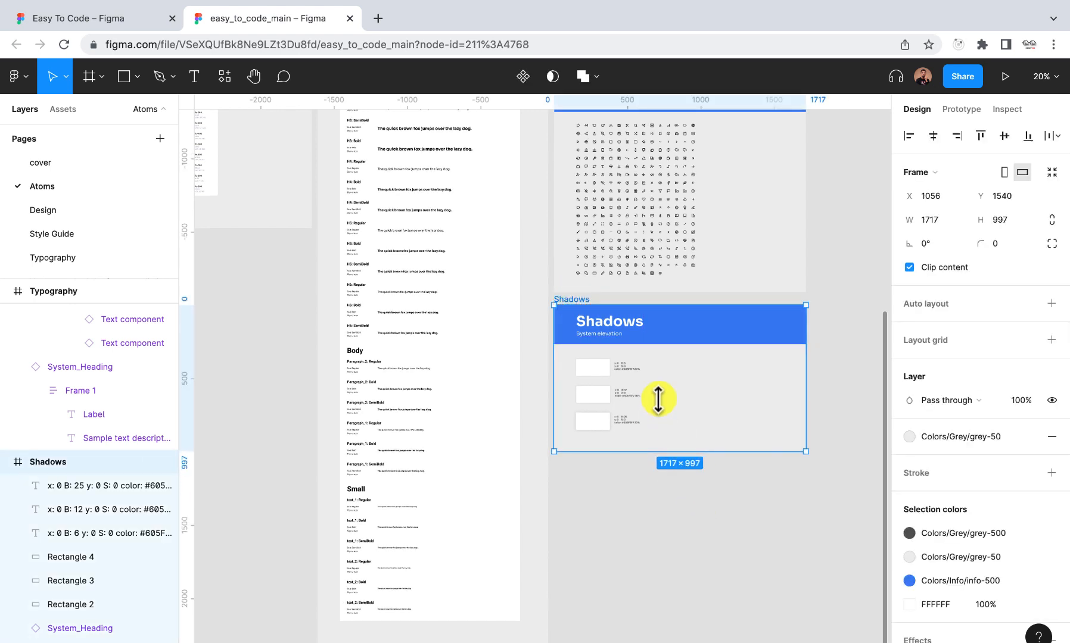
Narrow the Shadows frame from its right edge to a width of about 802 px
{"action": "scroll", "coordinate": [658, 398], "scroll_direction": "up", "scroll_amount": 5}
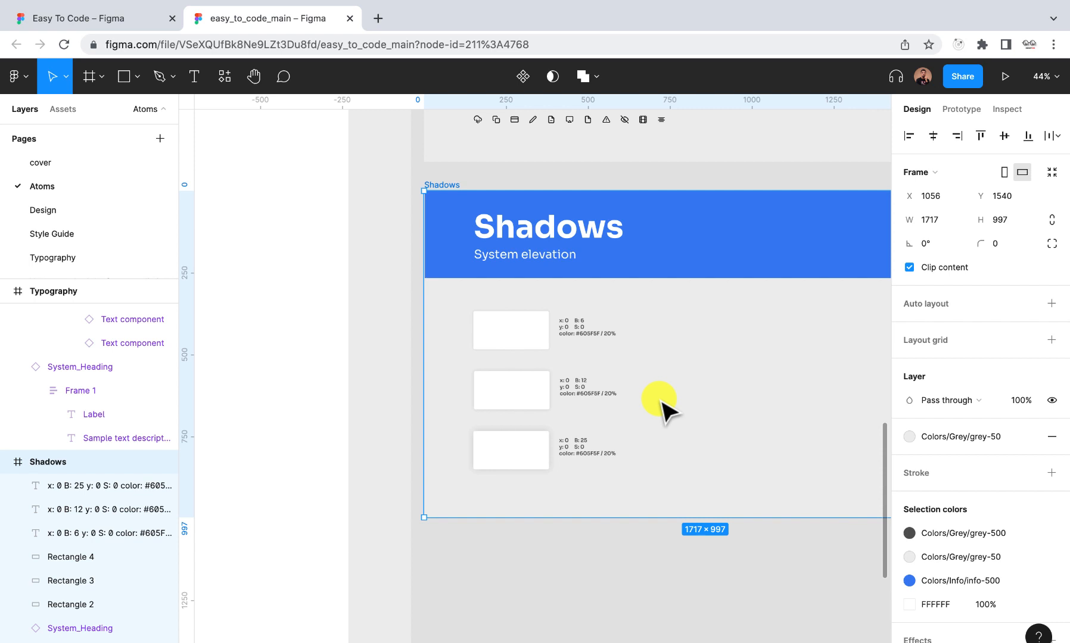
{"action": "scroll", "coordinate": [659, 402], "scroll_direction": "down", "scroll_amount": 5}
{"action": "scroll", "coordinate": [780, 381], "scroll_direction": "right", "scroll_amount": 1}
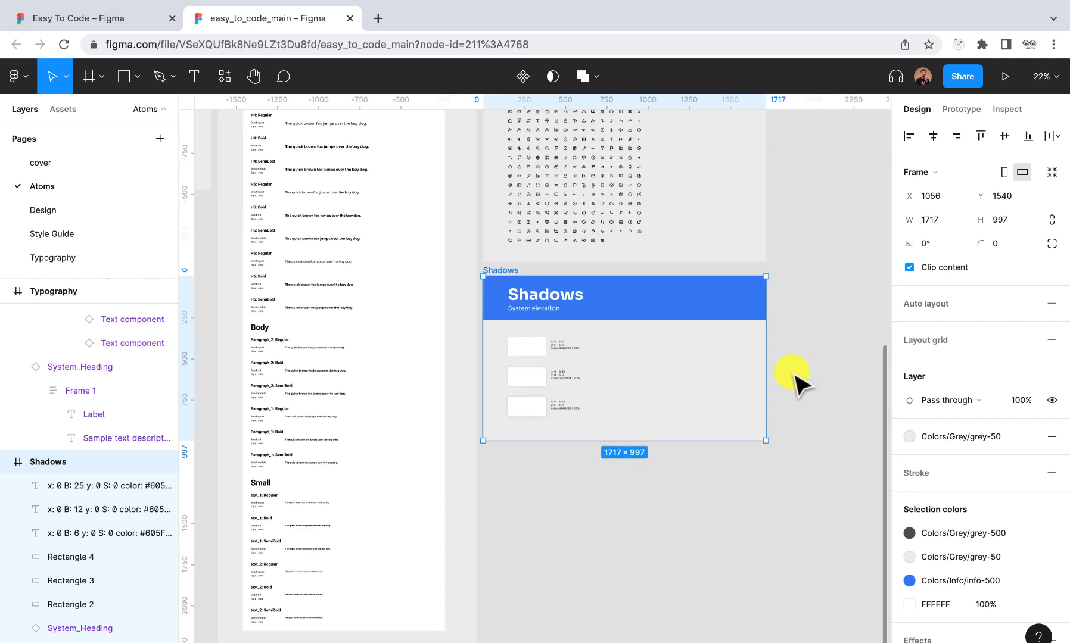
{"action": "left_click", "coordinate": [764, 371]}
{"action": "left_click_drag", "start_coordinate": [763, 371], "coordinate": [616, 355]}
{"action": "left_click", "coordinate": [603, 305]}
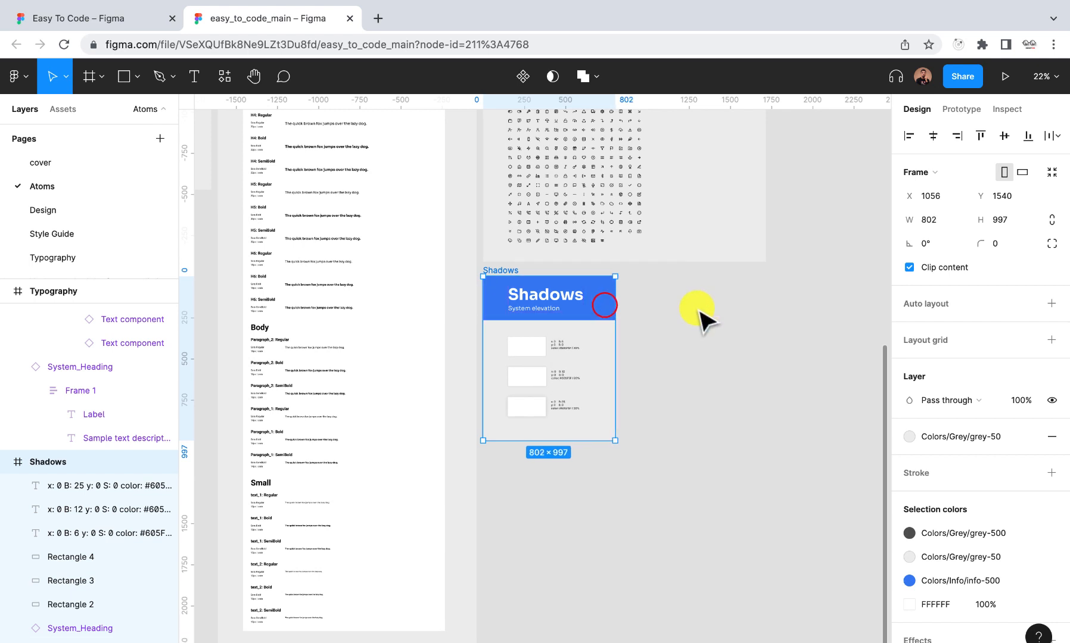
Narrow the System_Heading banner in the Shadows frame to a width of about 800 px
{"action": "left_click_drag", "start_coordinate": [766, 300], "coordinate": [617, 297]}
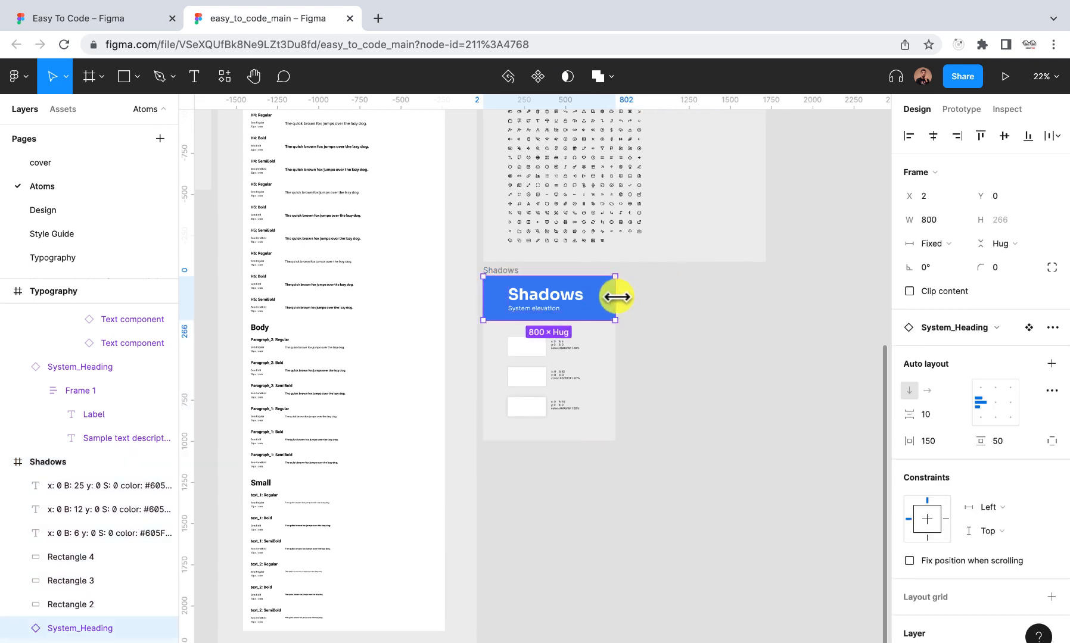
{"action": "left_click", "coordinate": [683, 303]}
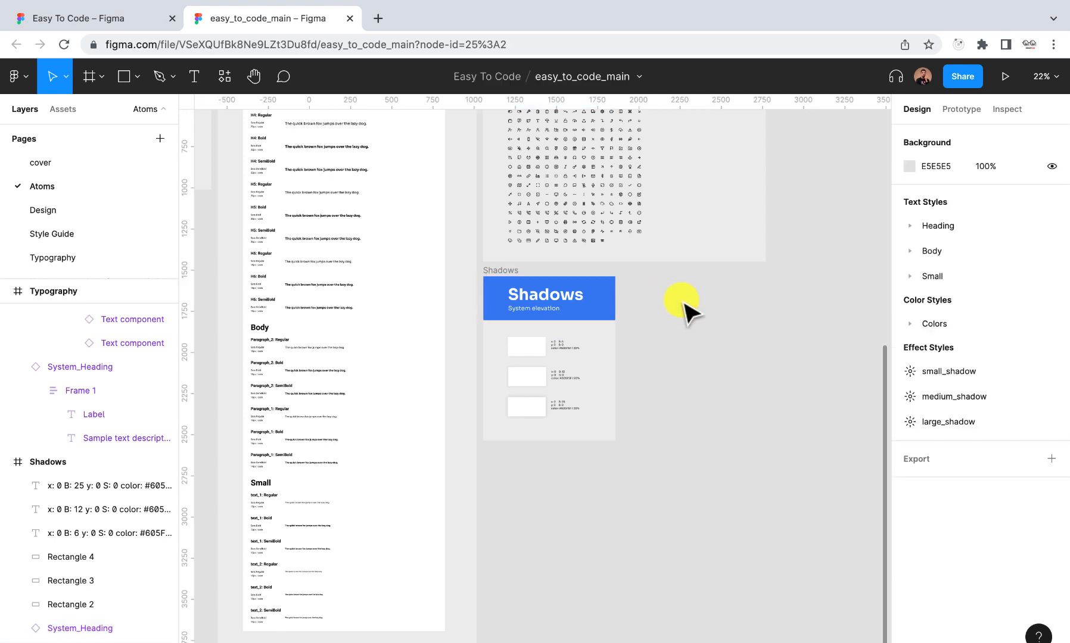
Duplicate the Shadows frame to its right at the same height, leaving a gap of about 113 px
{"action": "scroll", "coordinate": [682, 303], "scroll_direction": "up", "scroll_amount": 3}
{"action": "left_click", "coordinate": [441, 264]}
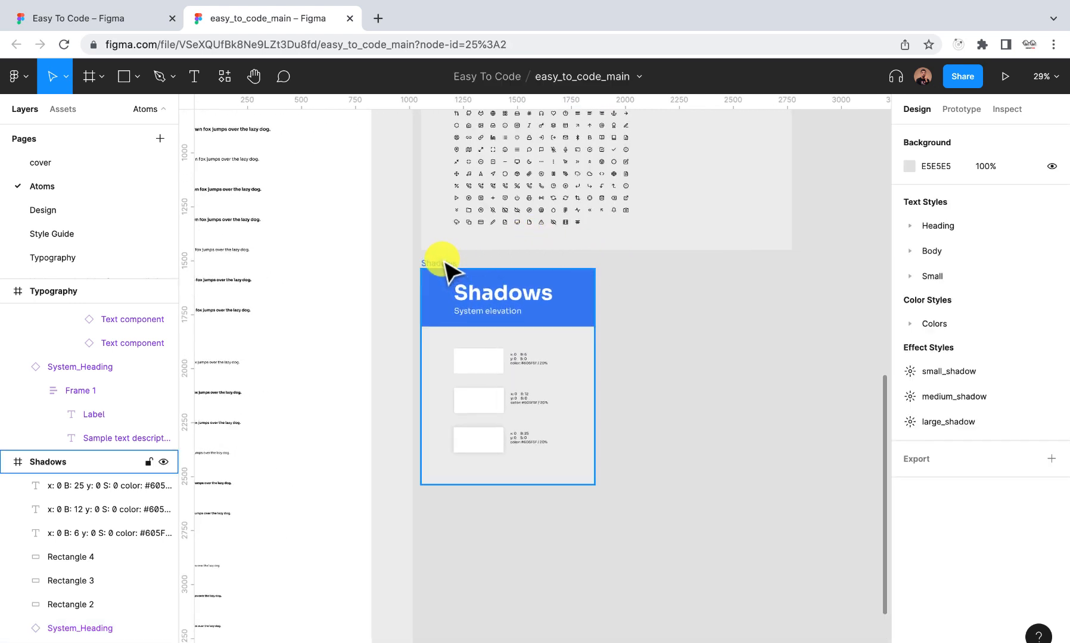
{"action": "left_click_drag", "start_coordinate": [444, 268], "coordinate": [640, 263]}
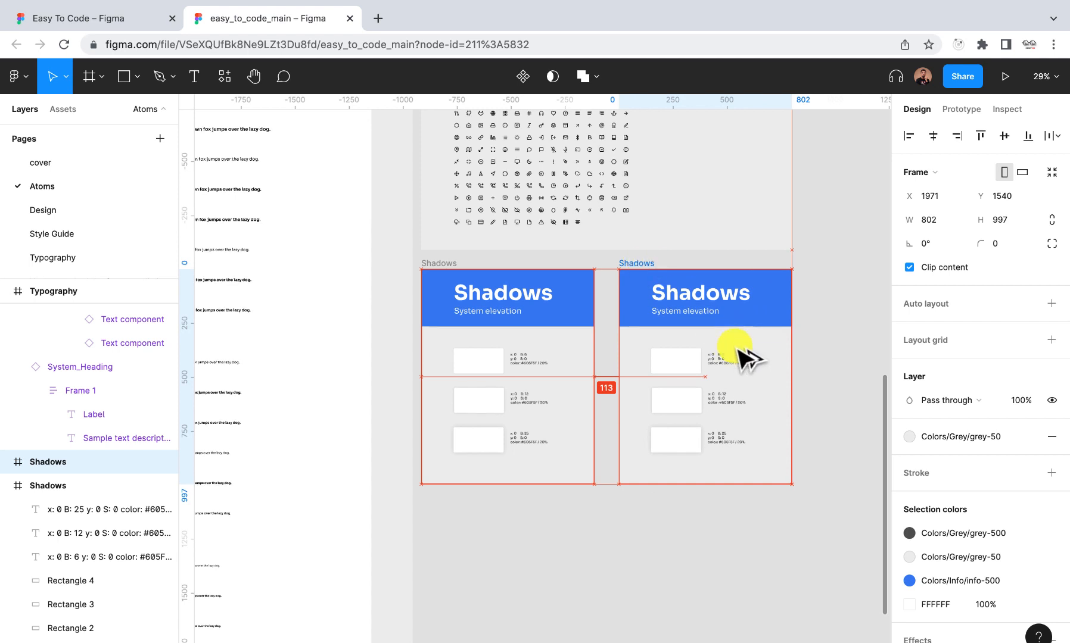
{"action": "left_click_drag", "start_coordinate": [738, 349], "coordinate": [738, 349]}
Change the duplicated frame's heading text to "Corner Radius"
{"action": "scroll", "coordinate": [739, 351], "scroll_direction": "up", "scroll_amount": 3}
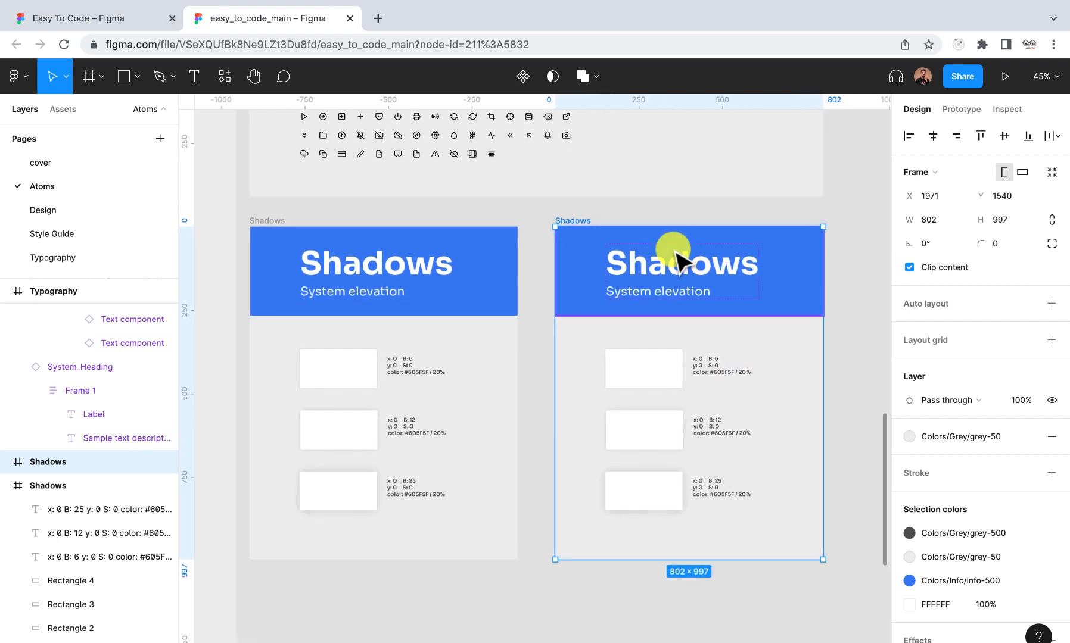
{"action": "left_click", "coordinate": [675, 269]}
{"action": "double_click", "coordinate": [674, 269]}
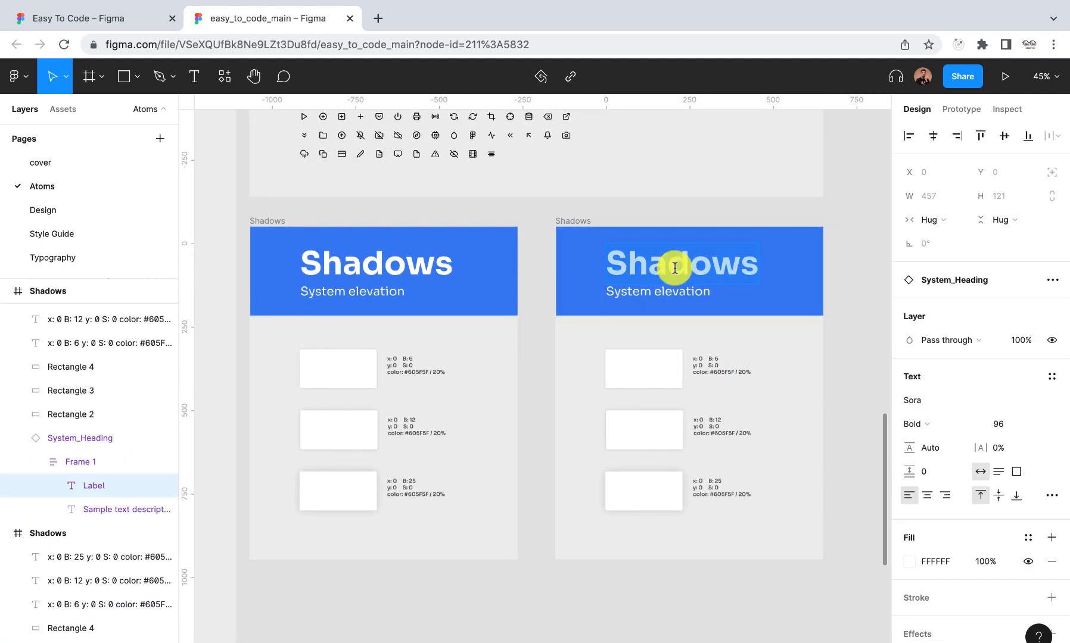
{"action": "type", "text": "Corn"}
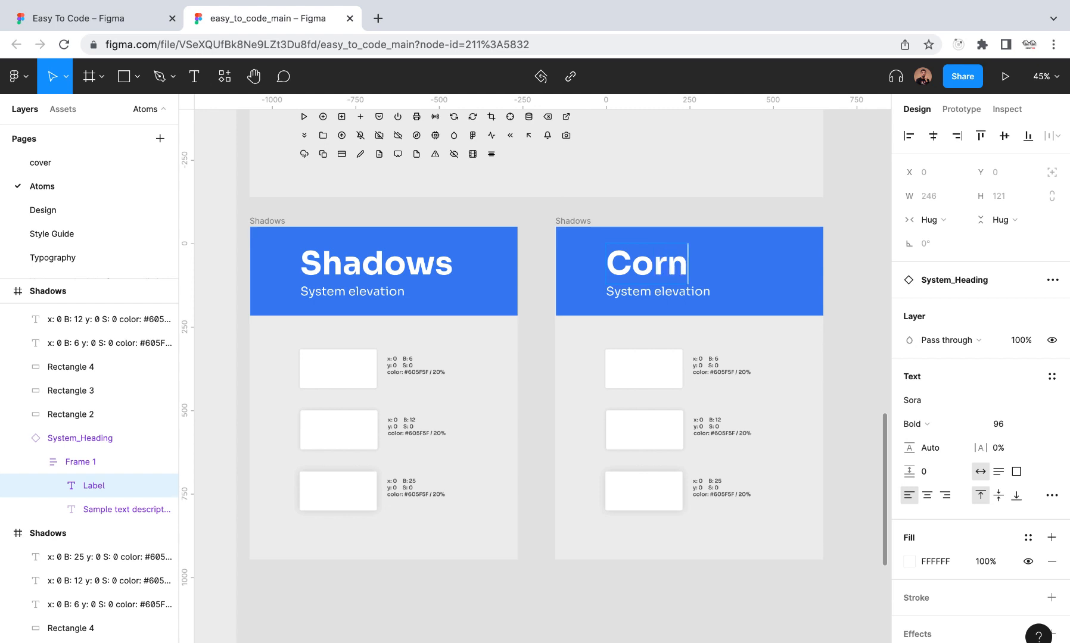
{"action": "type", "text": "er Rad"}
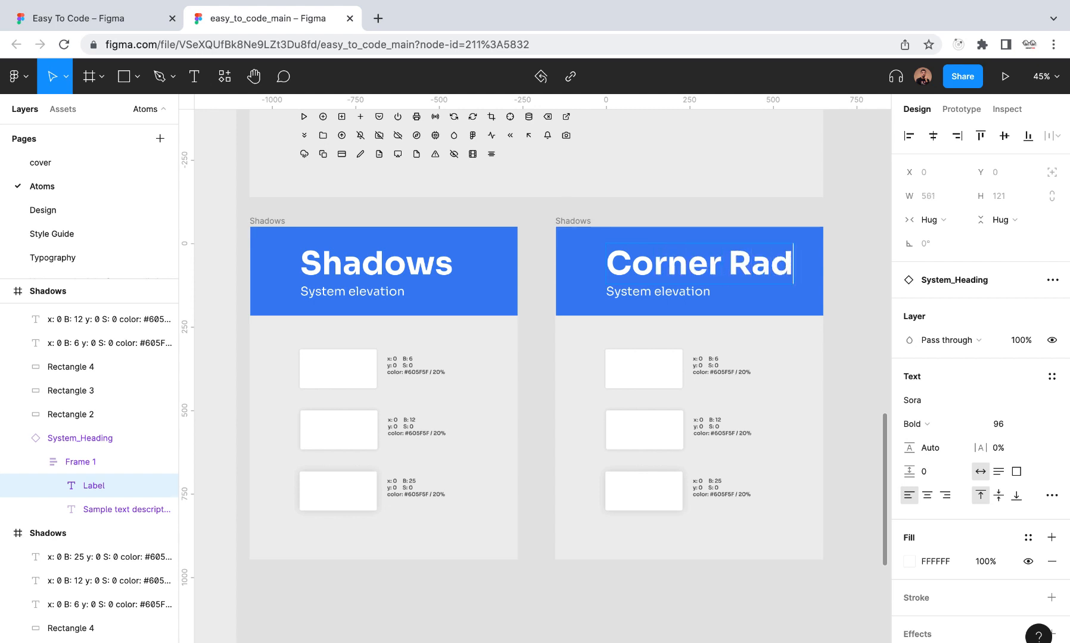
{"action": "type", "text": "iu"}
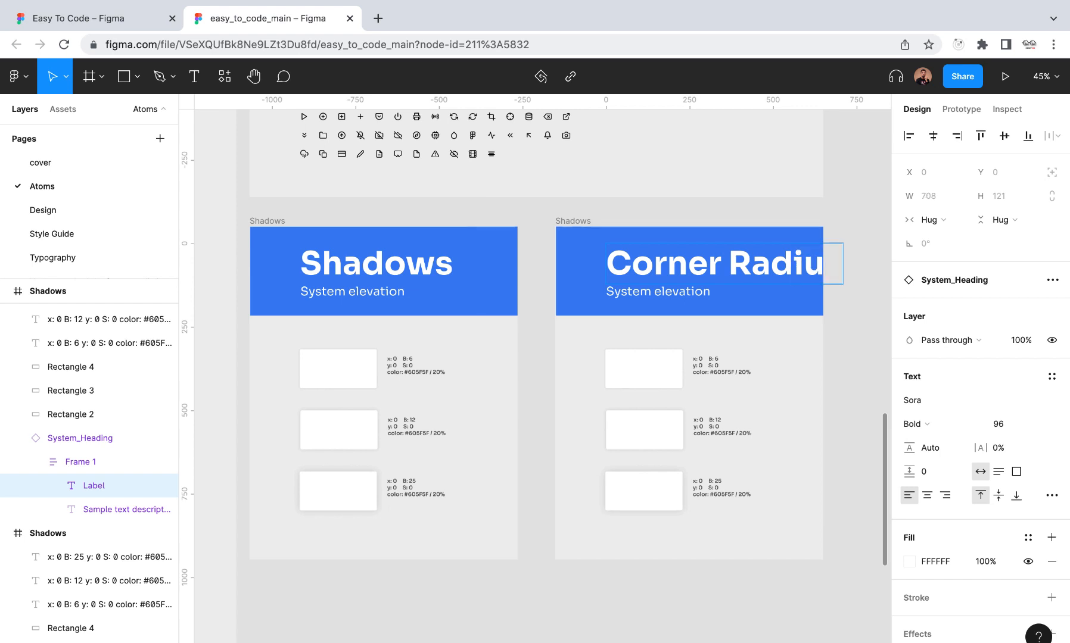
{"action": "left_click", "coordinate": [823, 430]}
Widen the Corner Radius frame and its heading banner so that the banner is about 1140 px wide
{"action": "left_click", "coordinate": [562, 219]}
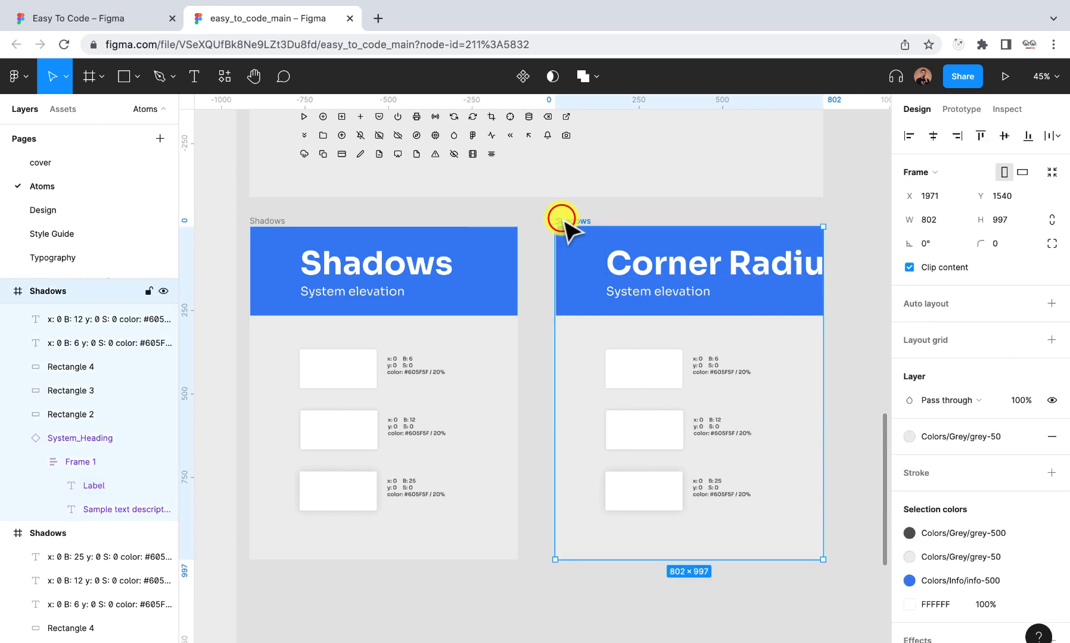
{"action": "scroll", "coordinate": [562, 220], "scroll_direction": "down", "scroll_amount": 5}
{"action": "left_click_drag", "start_coordinate": [690, 276], "coordinate": [746, 258]}
{"action": "left_click", "coordinate": [679, 260]}
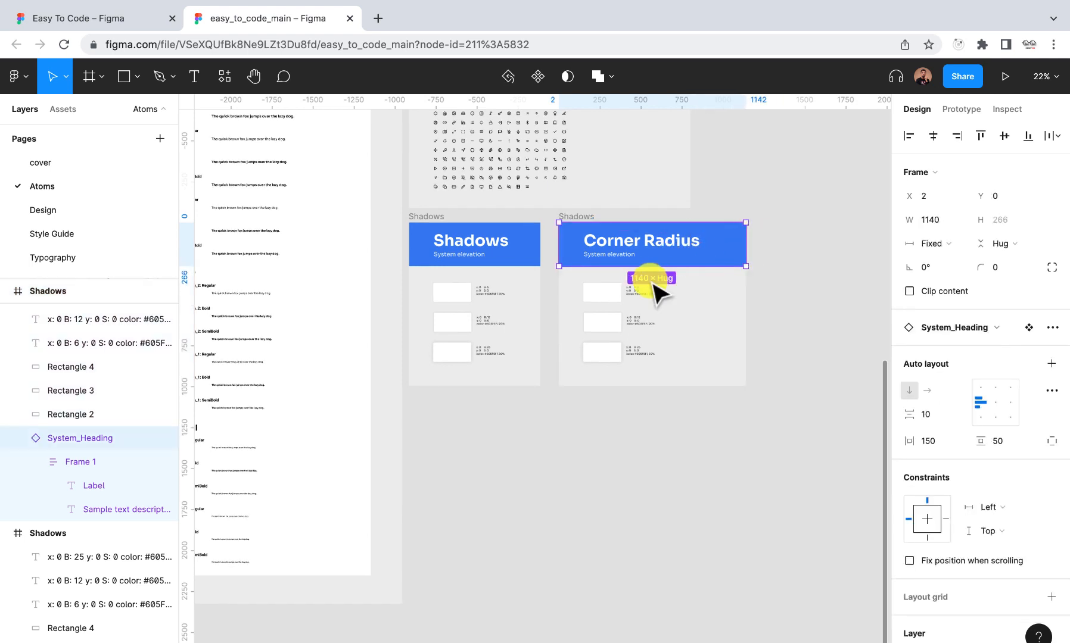
Replace the subtitle under the Corner Radius heading with "Border radius points"
{"action": "scroll", "coordinate": [656, 291], "scroll_direction": "up", "scroll_amount": 3}
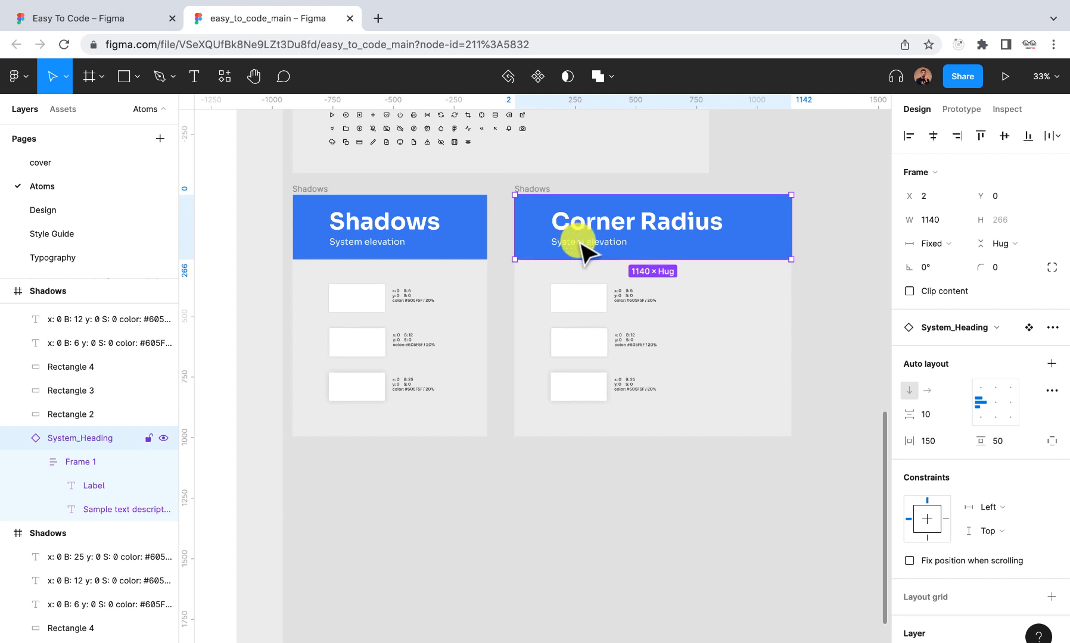
{"action": "double_click", "coordinate": [578, 241]}
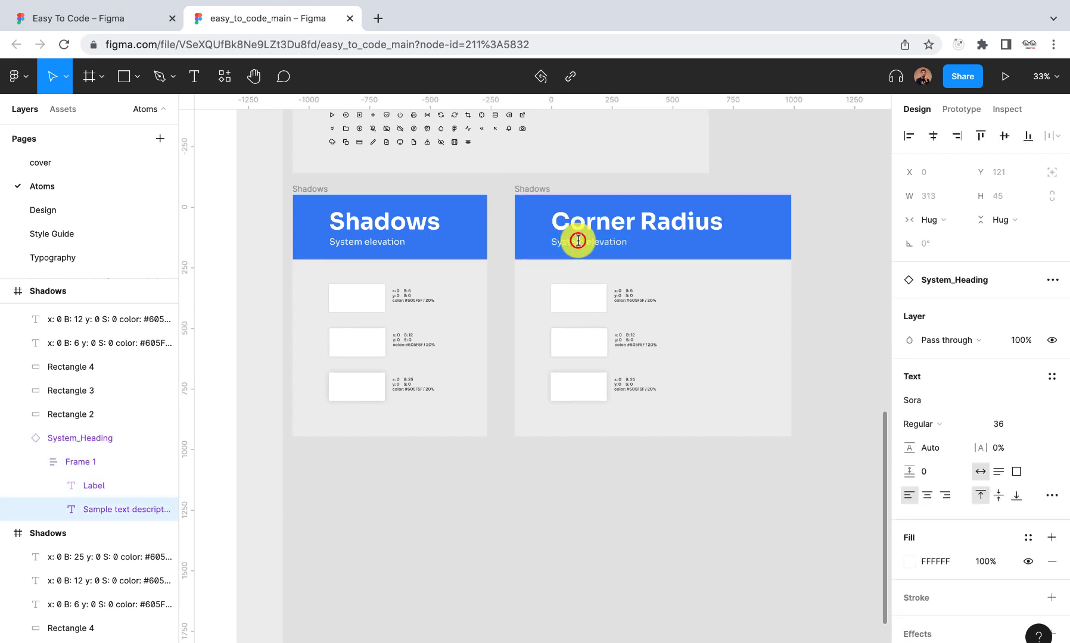
{"action": "type", "text": "Border radius fixing"}
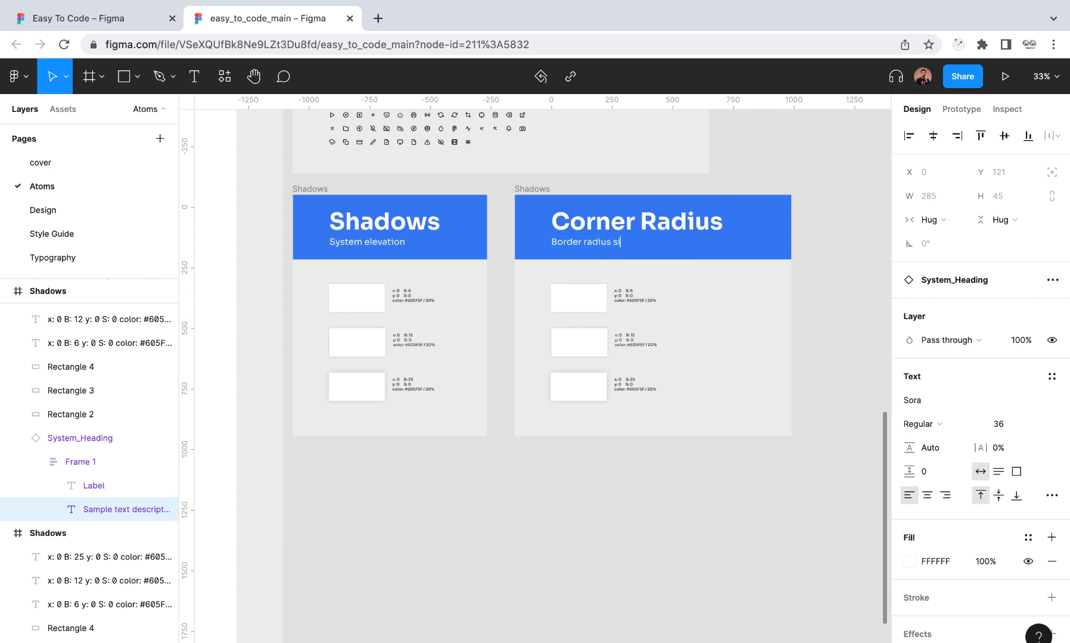
{"action": "double_click", "coordinate": [622, 244]}
{"action": "type", "text": "points"}
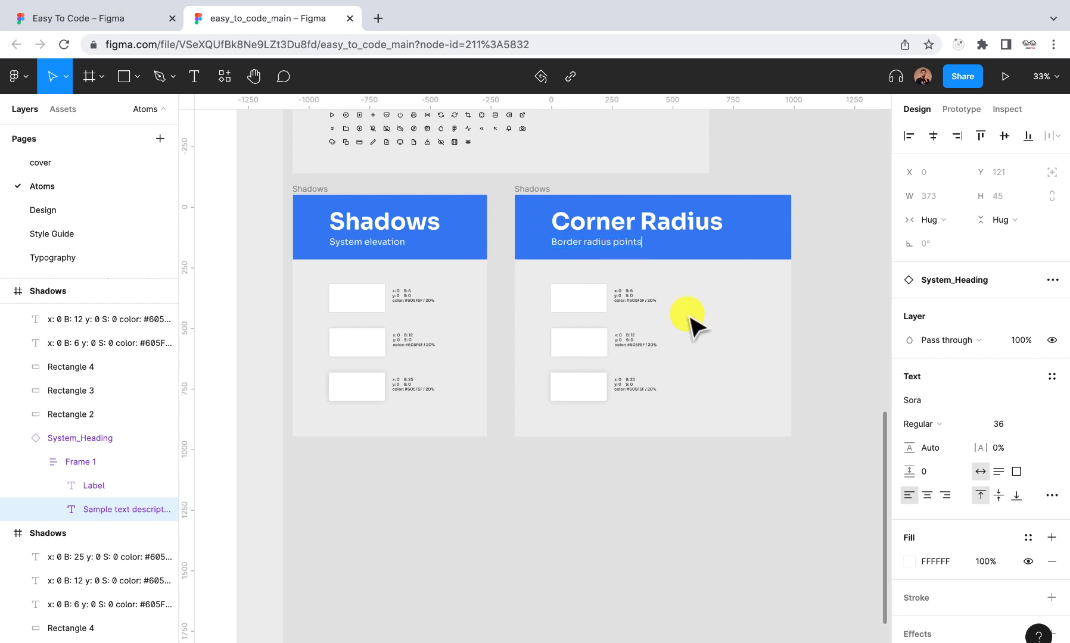
Try turning the first white rectangle into a radius sample about 72 × 66 px with a corner radius of 25
{"action": "left_click", "coordinate": [567, 299]}
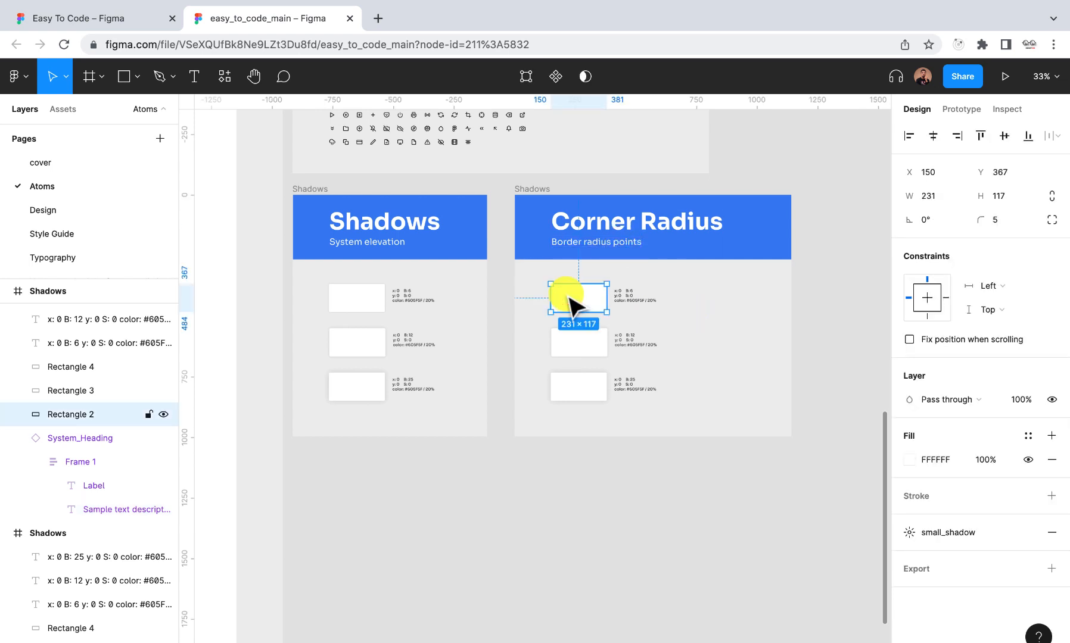
{"action": "scroll", "coordinate": [569, 299], "scroll_direction": "up", "scroll_amount": 5}
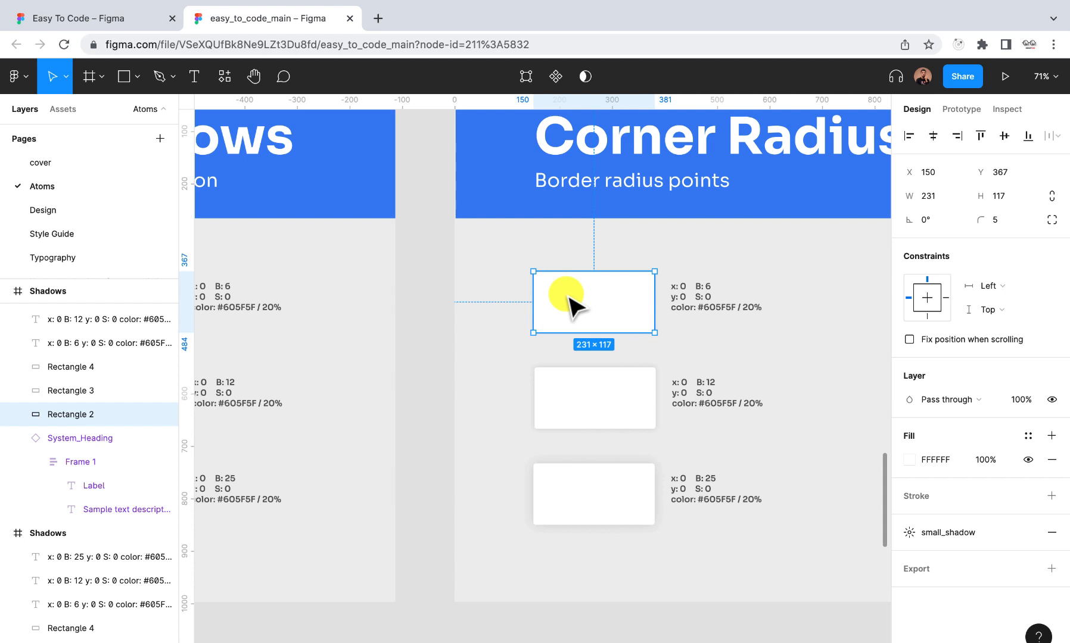
{"action": "left_click_drag", "start_coordinate": [653, 311], "coordinate": [583, 317]}
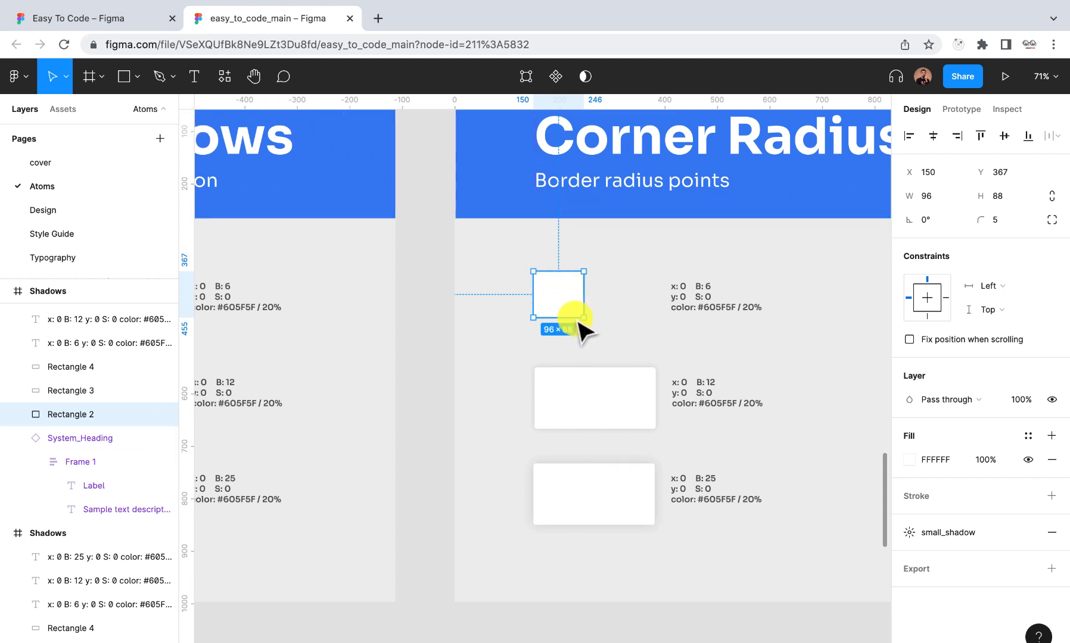
{"action": "left_click_drag", "start_coordinate": [642, 344], "coordinate": [570, 306]}
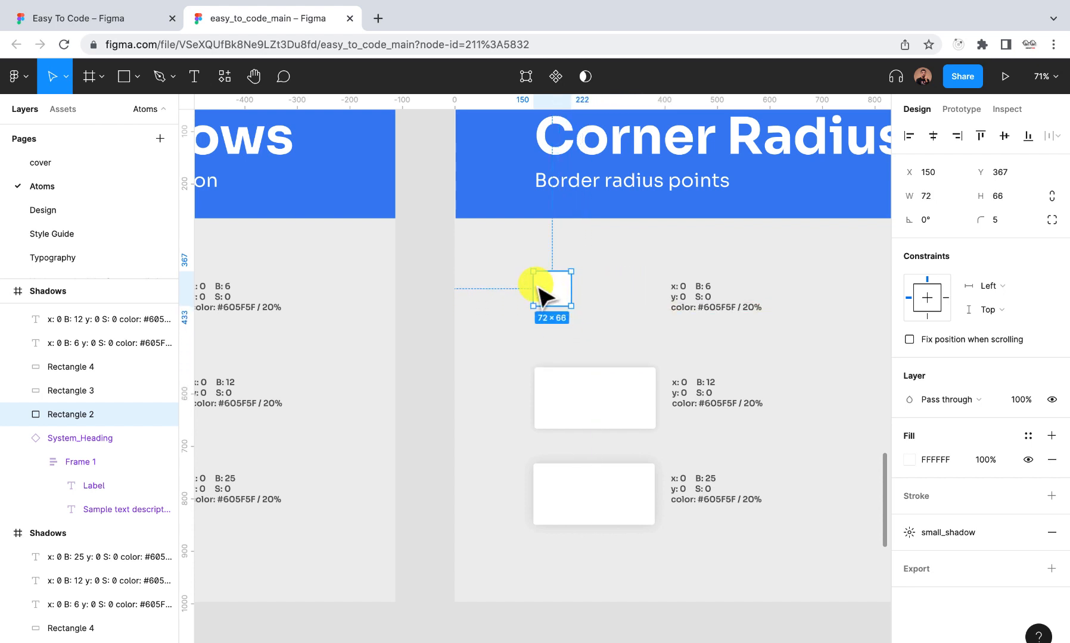
{"action": "left_click", "coordinate": [991, 220]}
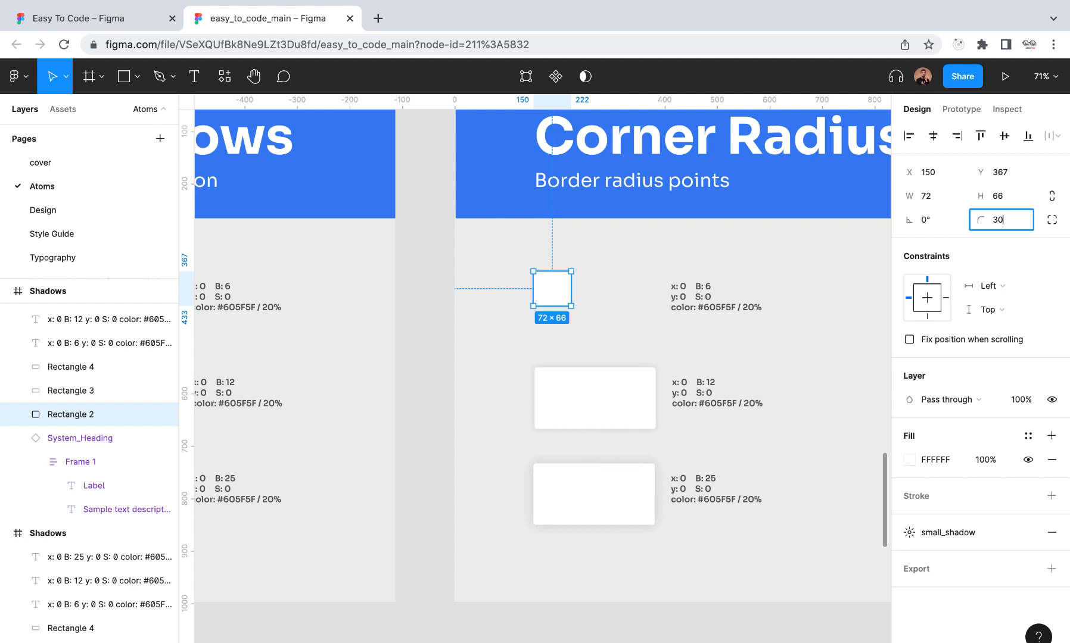
{"action": "left_click", "coordinate": [1003, 222]}
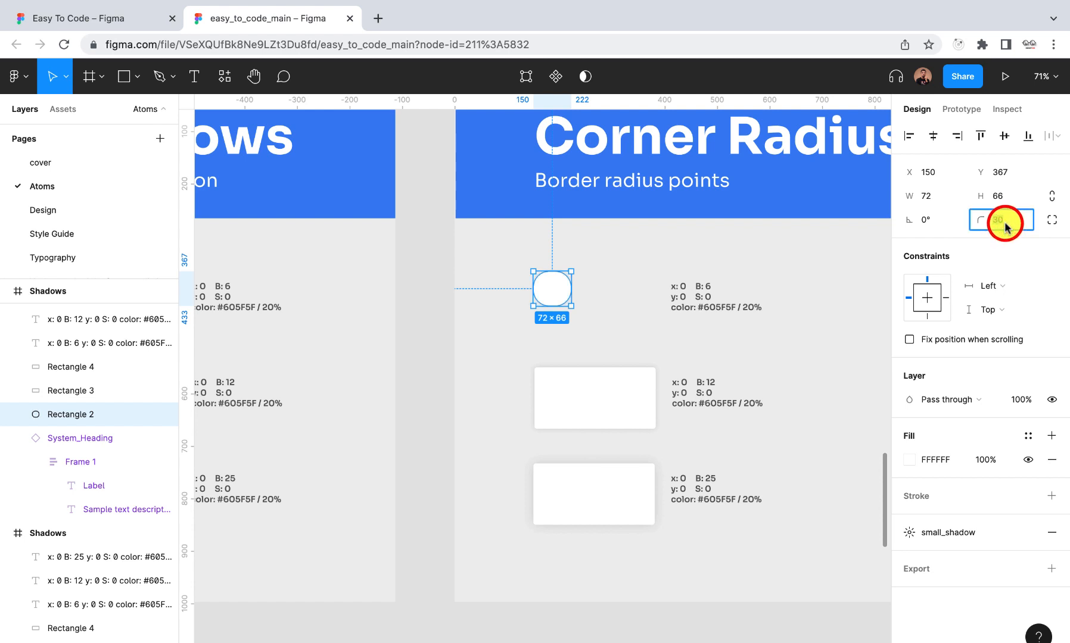
{"action": "type", "text": "25"}
{"action": "key", "text": "Return"}
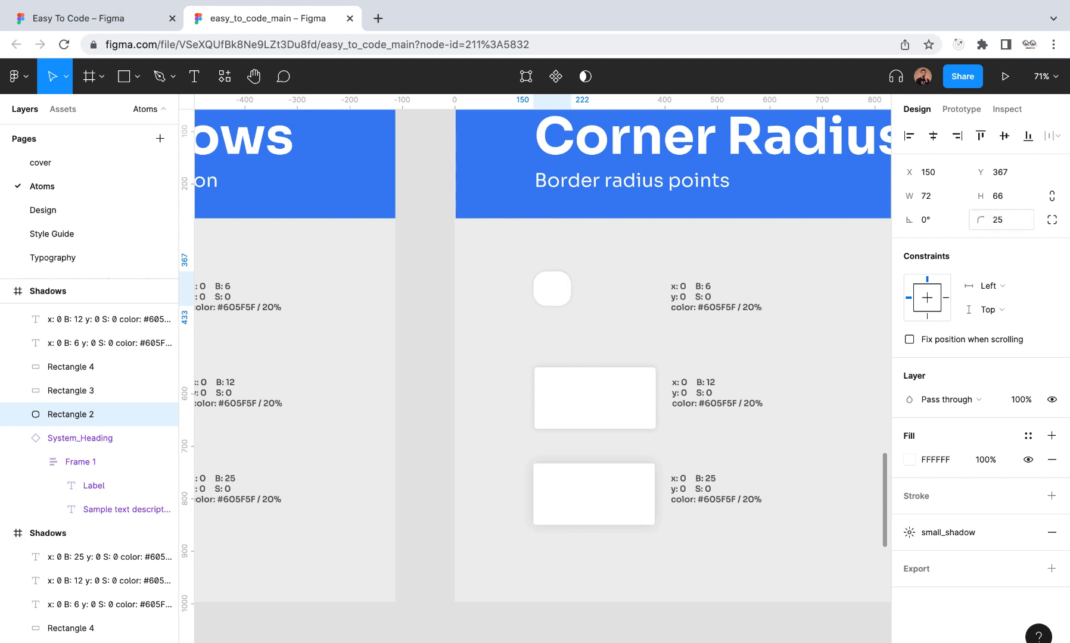
Delete the small rounded rectangle and draw a new frame about 95 × 85 px in its place
{"action": "left_click", "coordinate": [556, 290]}
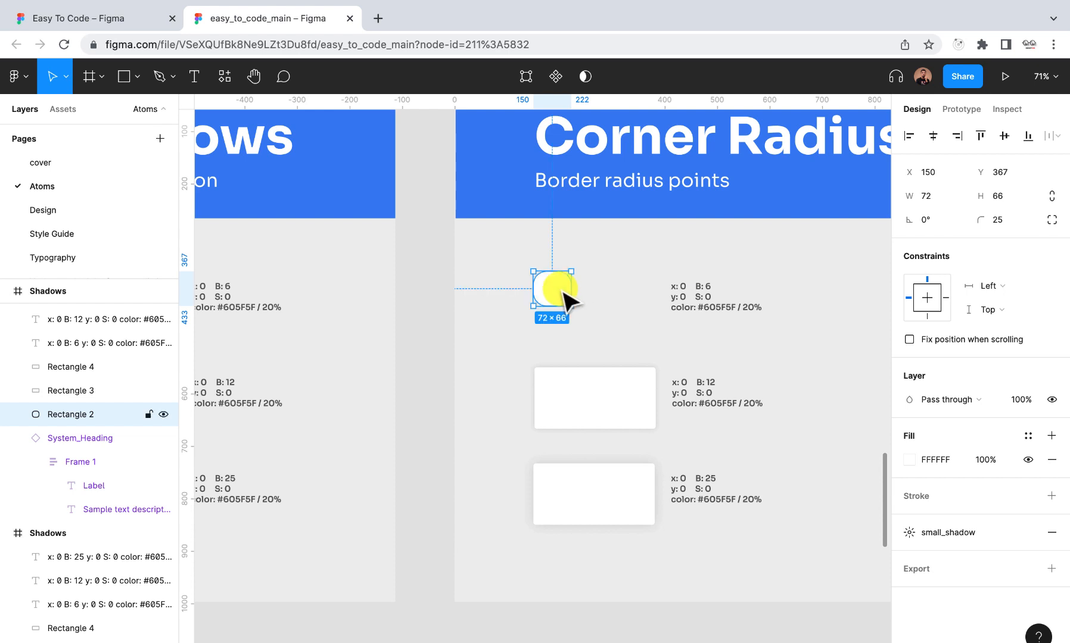
{"action": "key", "text": "Delete"}
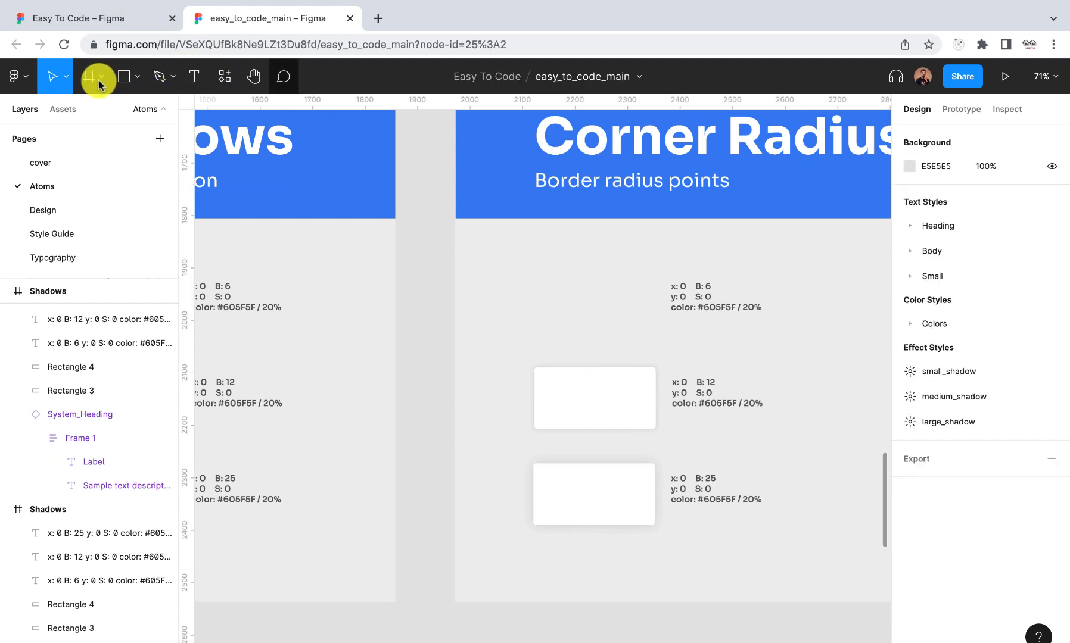
{"action": "key", "text": "f"}
{"action": "mouse_move", "coordinate": [544, 255]}
{"action": "left_mouse_down"}
{"action": "mouse_move", "coordinate": [577, 304]}
{"action": "mouse_move", "coordinate": [594, 299]}
{"action": "left_mouse_up"}
Add the text "30pt" inside the small new frame
{"action": "left_click", "coordinate": [193, 78]}
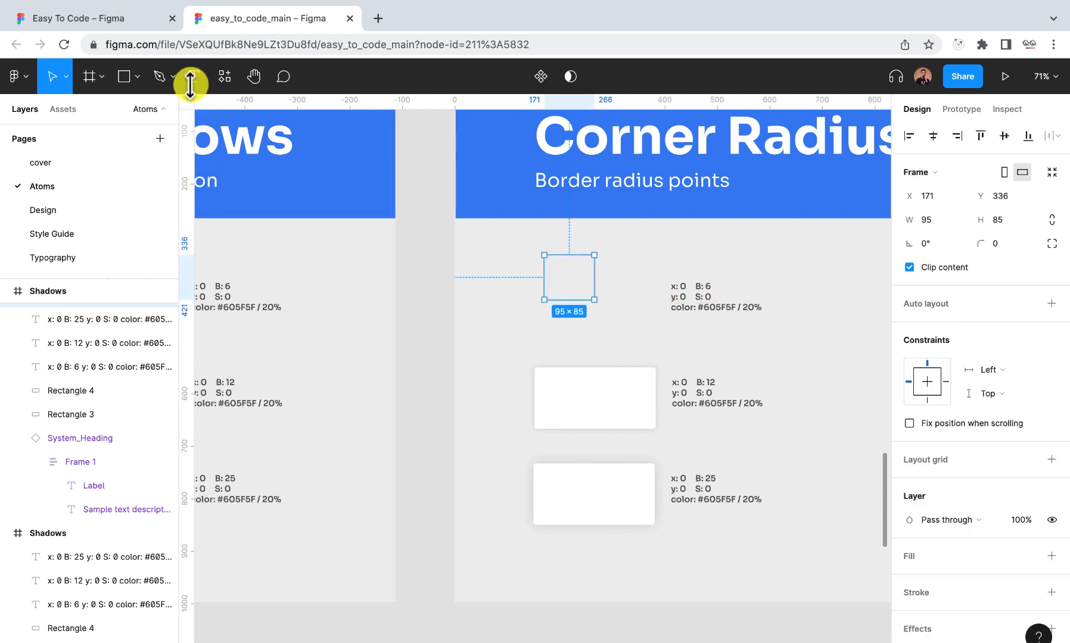
{"action": "left_click", "coordinate": [567, 277]}
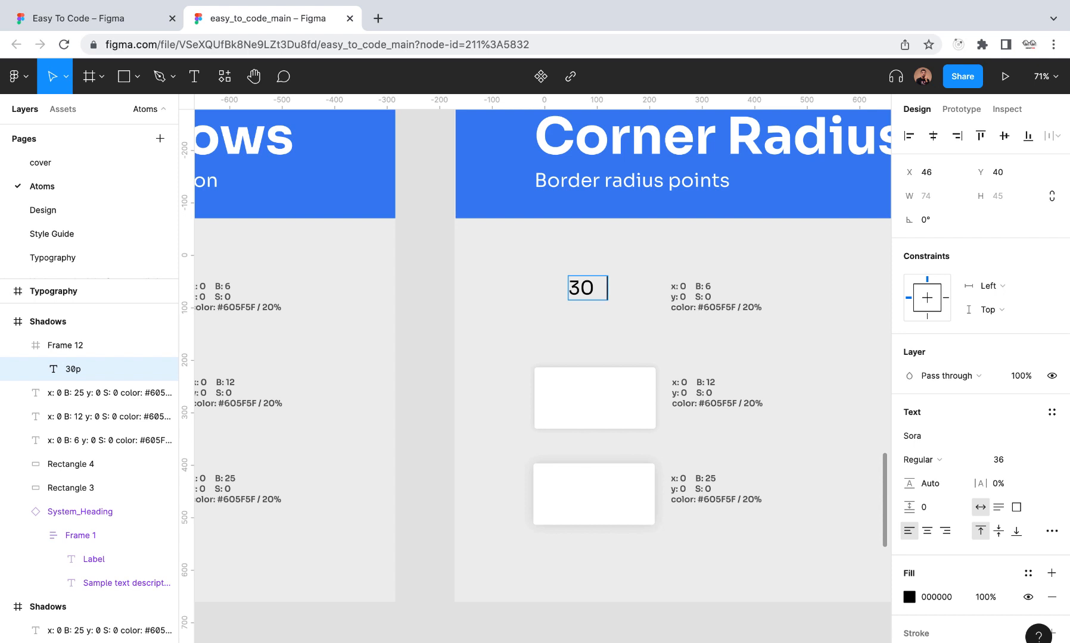
{"action": "left_click", "coordinate": [661, 378]}
Apply auto layout to the 30pt frame with 20 horizontal and 20 vertical padding
{"action": "left_click", "coordinate": [75, 345]}
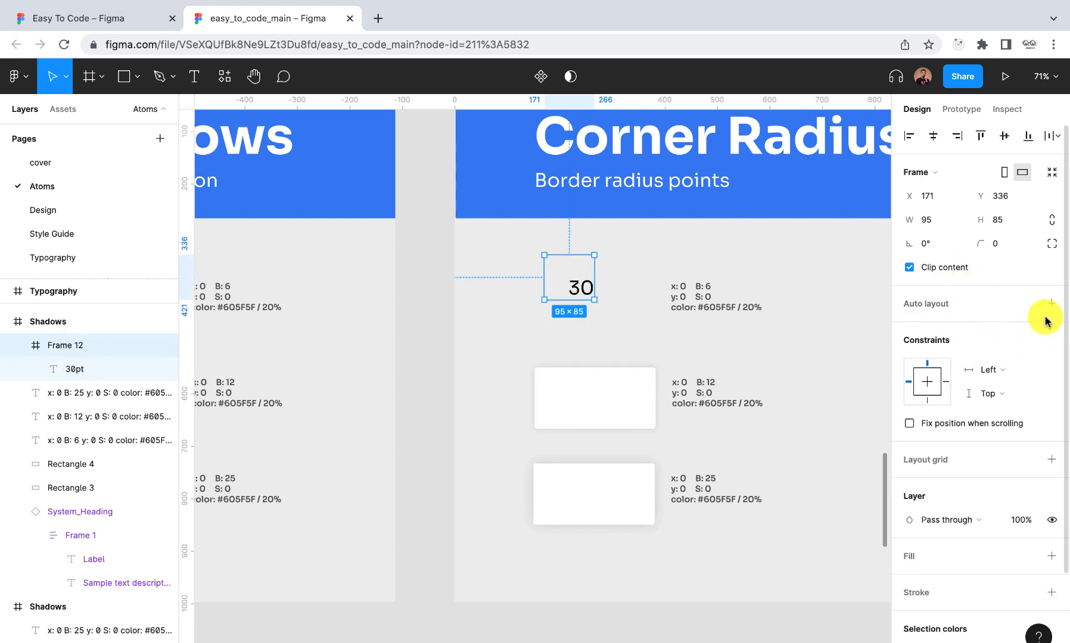
{"action": "left_click", "coordinate": [1048, 305]}
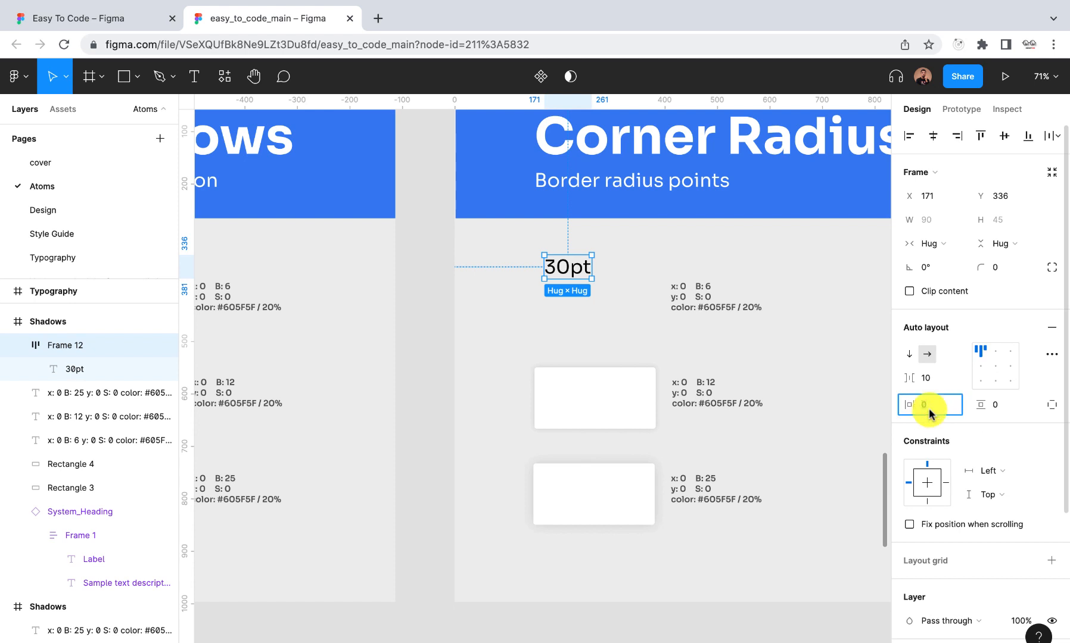
{"action": "type", "text": "20"}
{"action": "key", "text": "Return"}
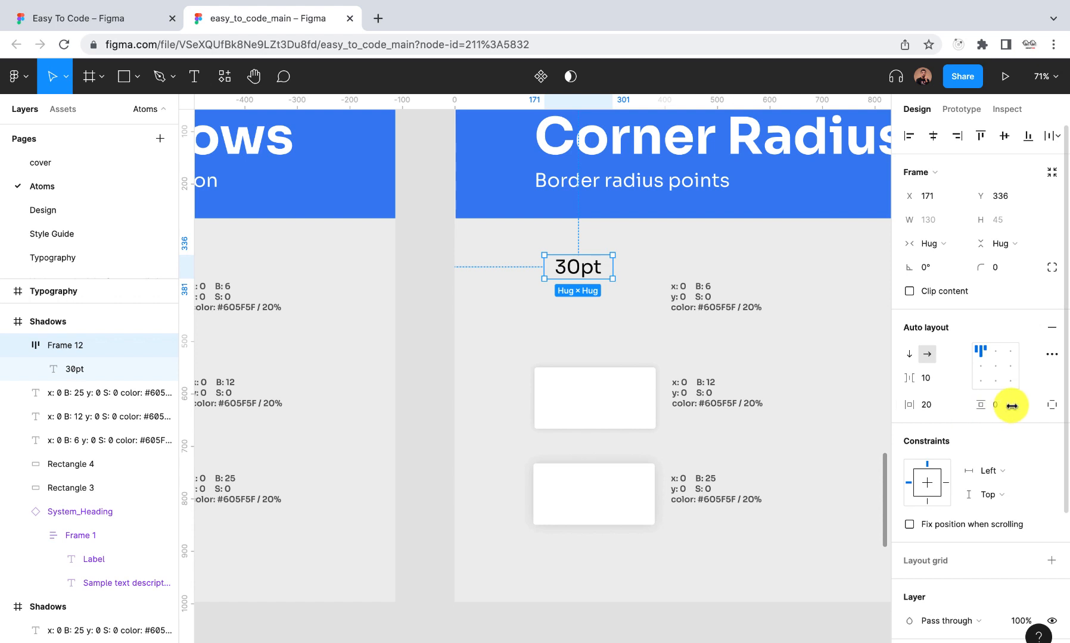
{"action": "type", "text": "20"}
{"action": "key", "text": "Return"}
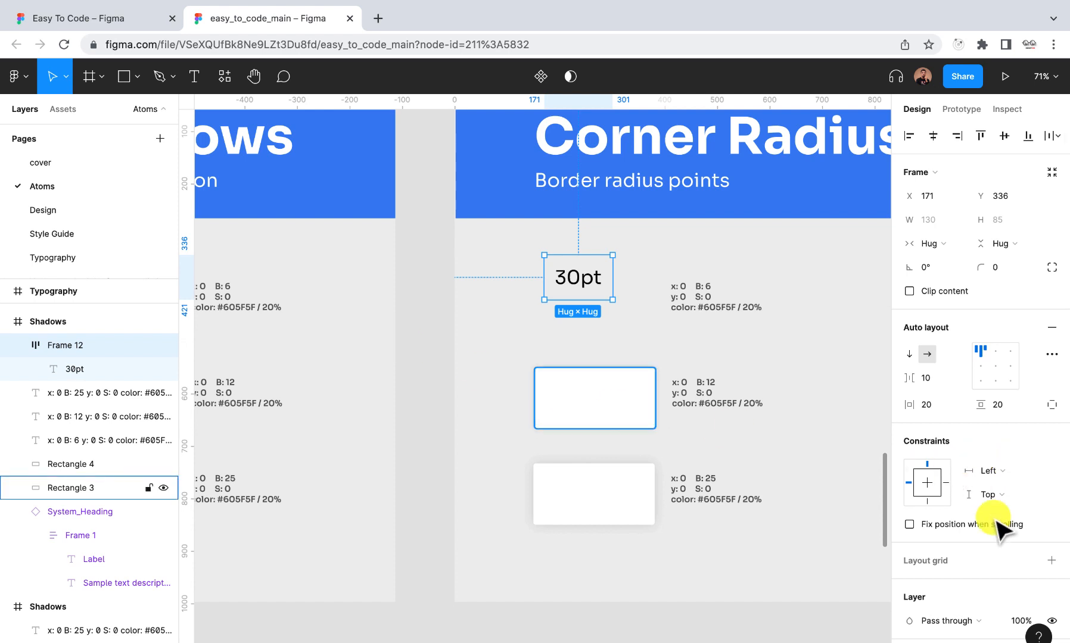
Fill the 30pt frame with the primary-500 color style and make its text white (FFFFFF)
{"action": "scroll", "coordinate": [1030, 524], "scroll_direction": "down", "scroll_amount": 3}
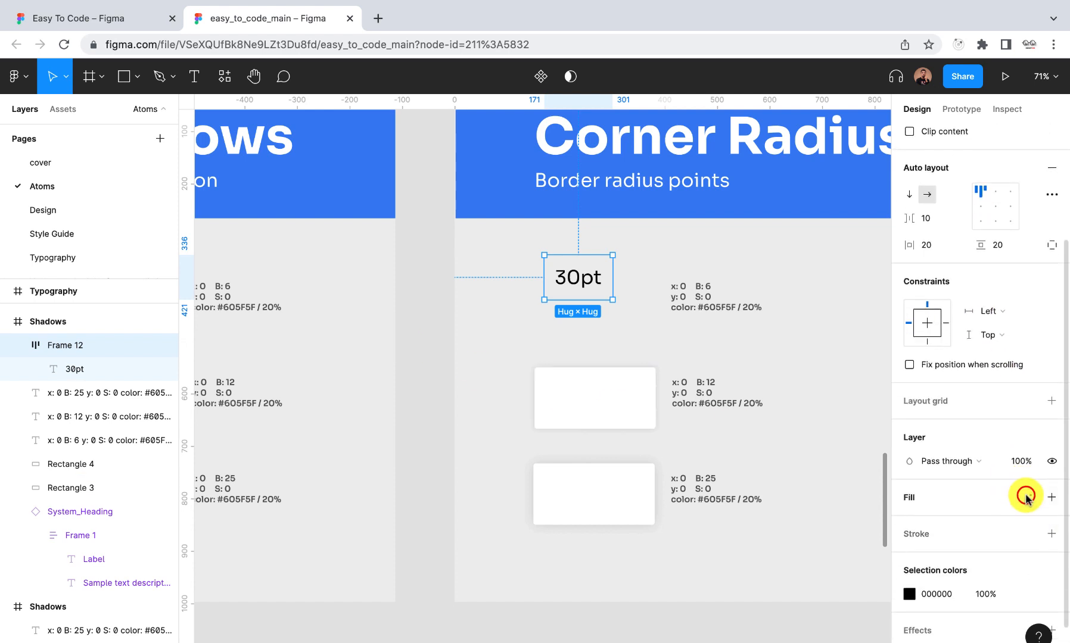
{"action": "left_click", "coordinate": [1026, 496]}
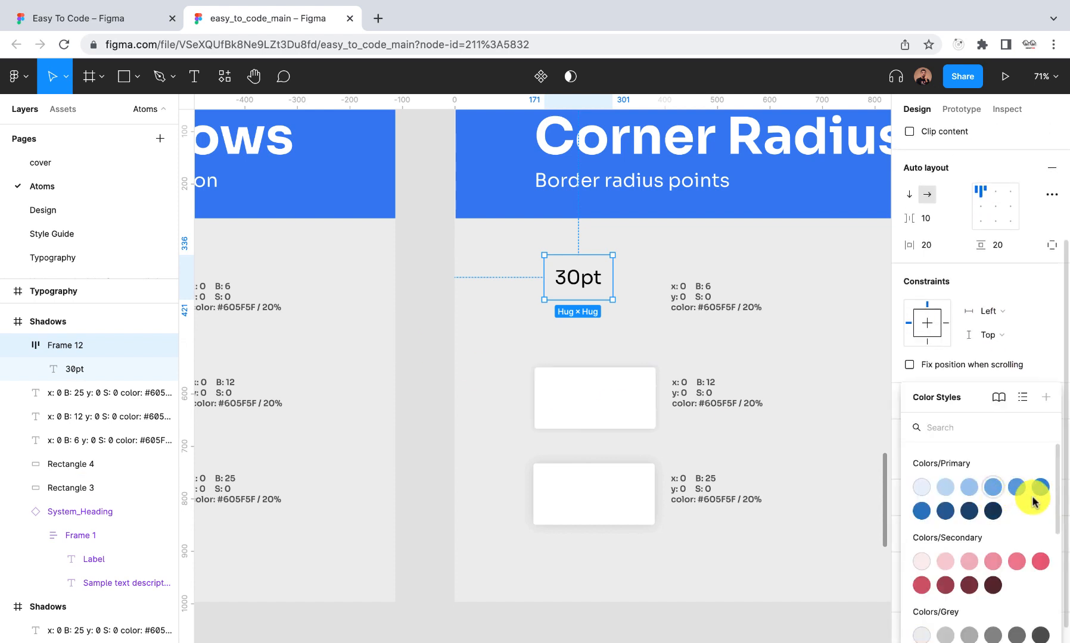
{"action": "left_click", "coordinate": [1037, 490]}
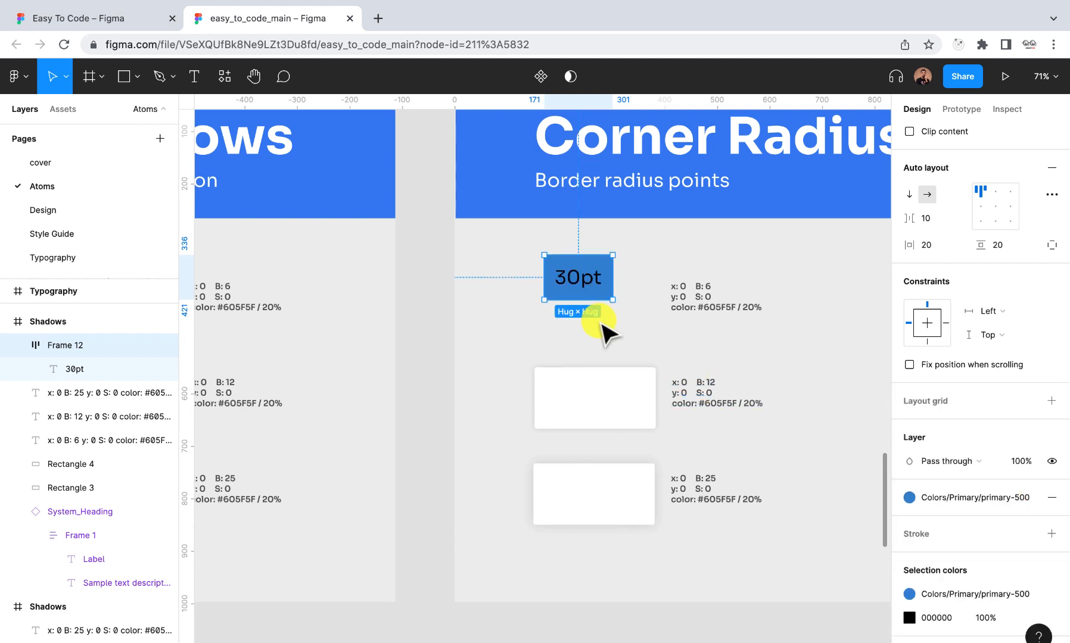
{"action": "left_click", "coordinate": [909, 618]}
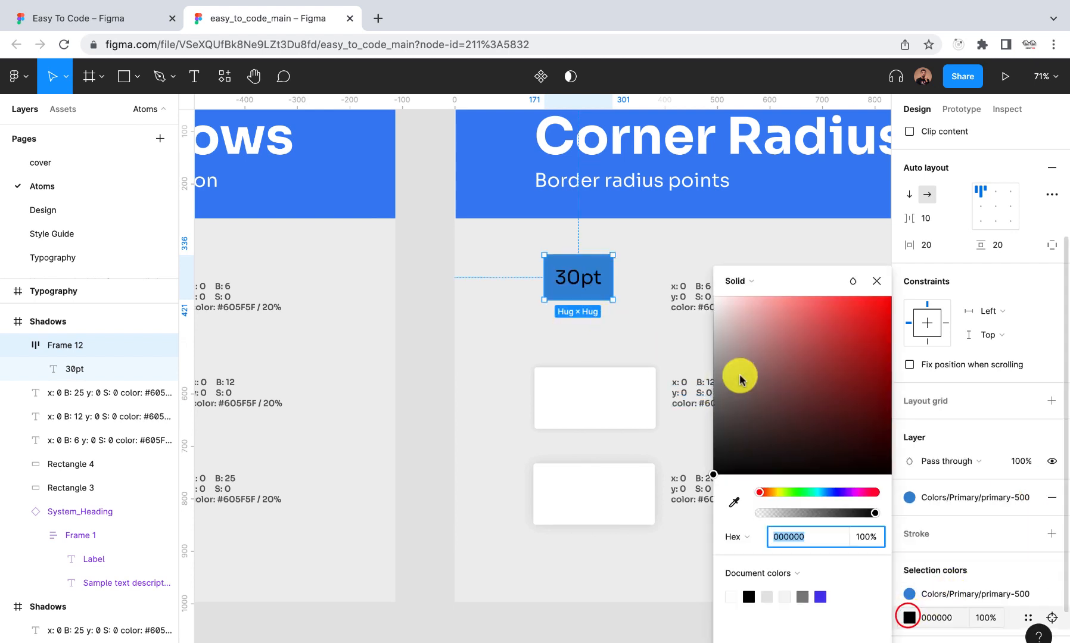
{"action": "left_click_drag", "start_coordinate": [736, 368], "coordinate": [686, 250]}
{"action": "left_click", "coordinate": [877, 281]}
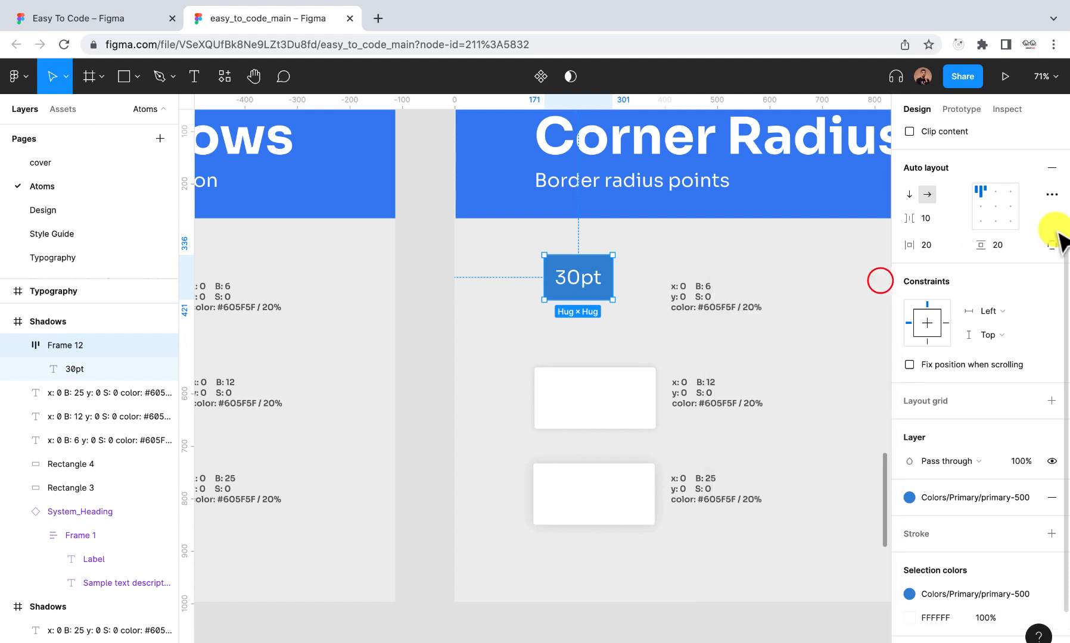
Set the corner radius of the 30pt frame to 30
{"action": "left_click", "coordinate": [1001, 246]}
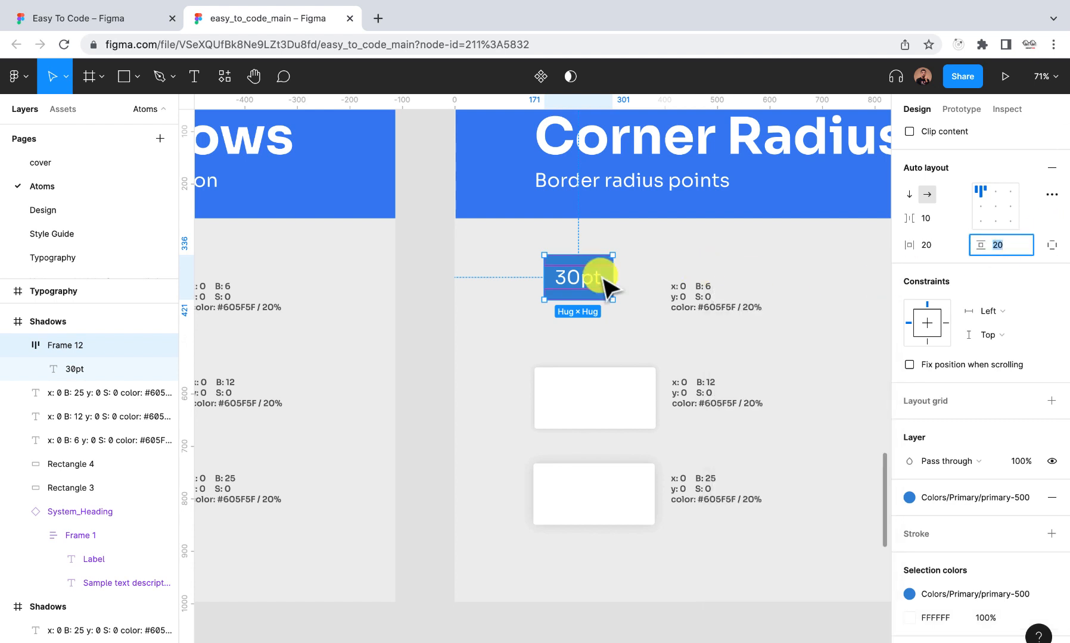
{"action": "scroll", "coordinate": [1017, 497], "scroll_direction": "up", "scroll_amount": 3}
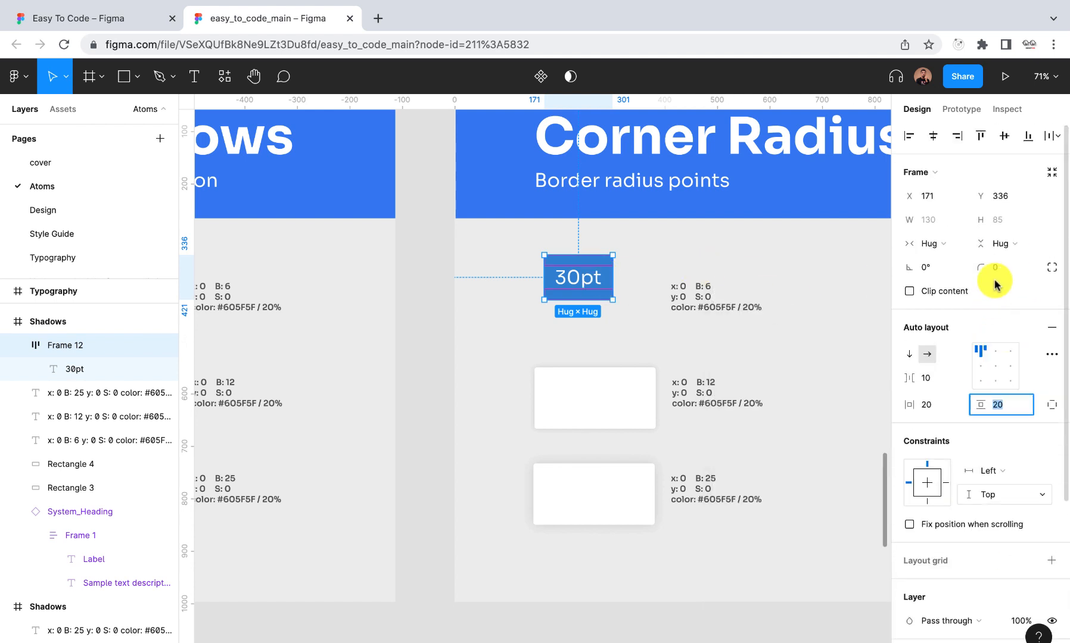
{"action": "left_click", "coordinate": [998, 275]}
{"action": "type", "text": "30"}
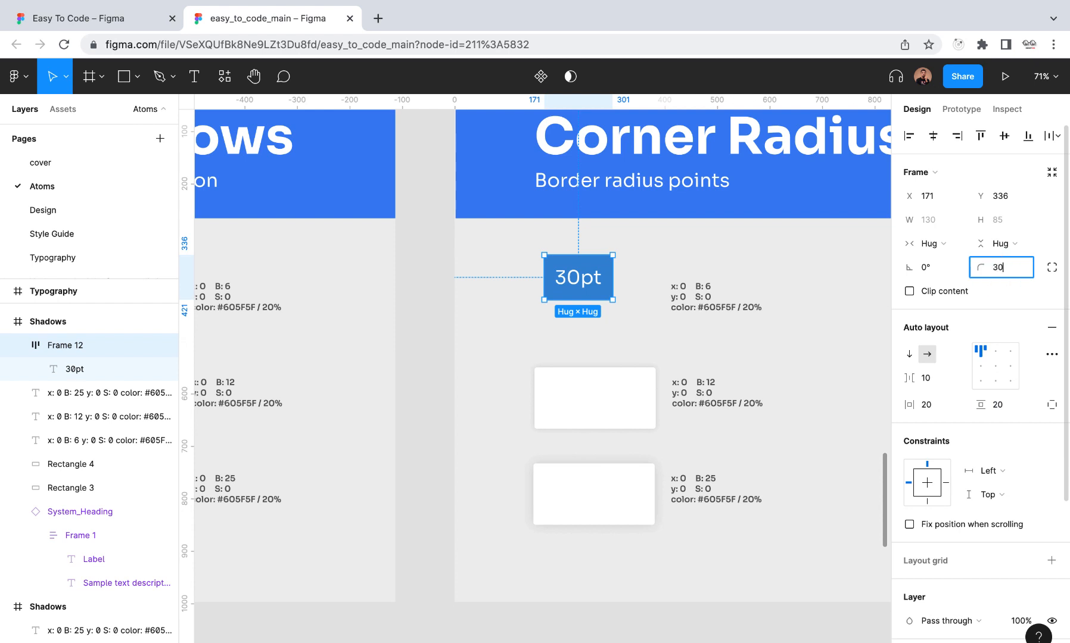
{"action": "left_click", "coordinate": [610, 315]}
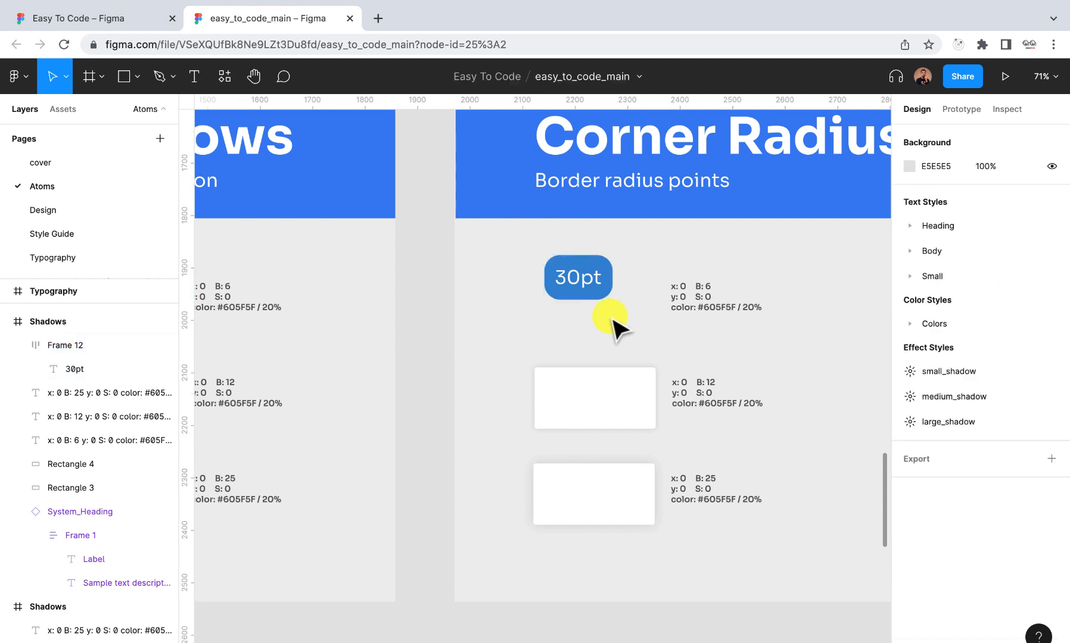
Move the first shadow description up beside the 30pt frame and replace its text with "Buttons"
{"action": "left_click_drag", "start_coordinate": [685, 307], "coordinate": [647, 285]}
{"action": "double_click", "coordinate": [646, 286]}
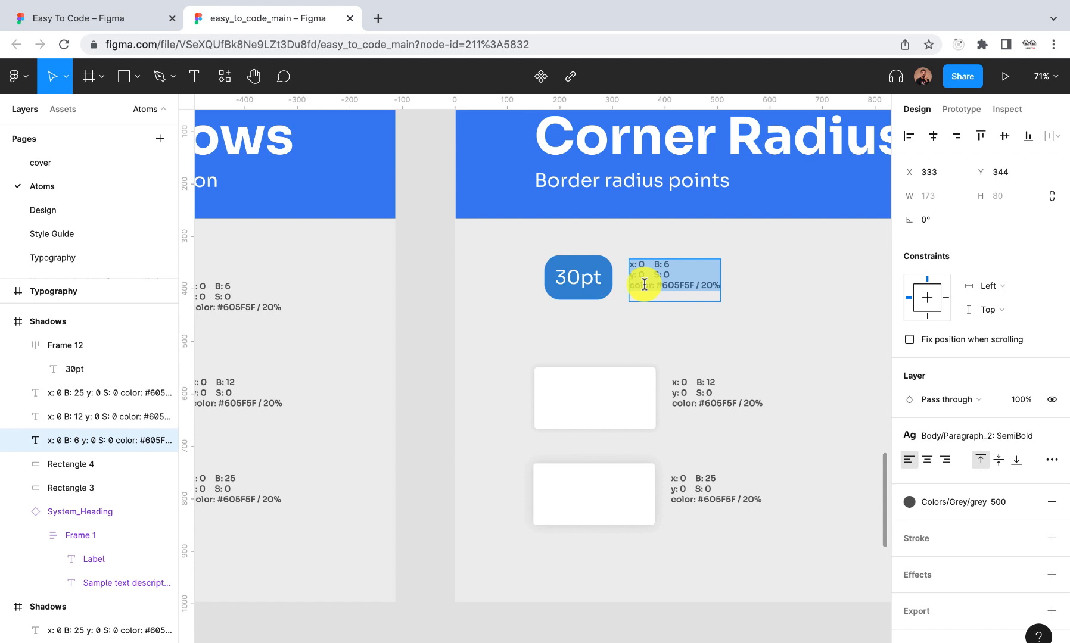
{"action": "type", "text": "Buttons"}
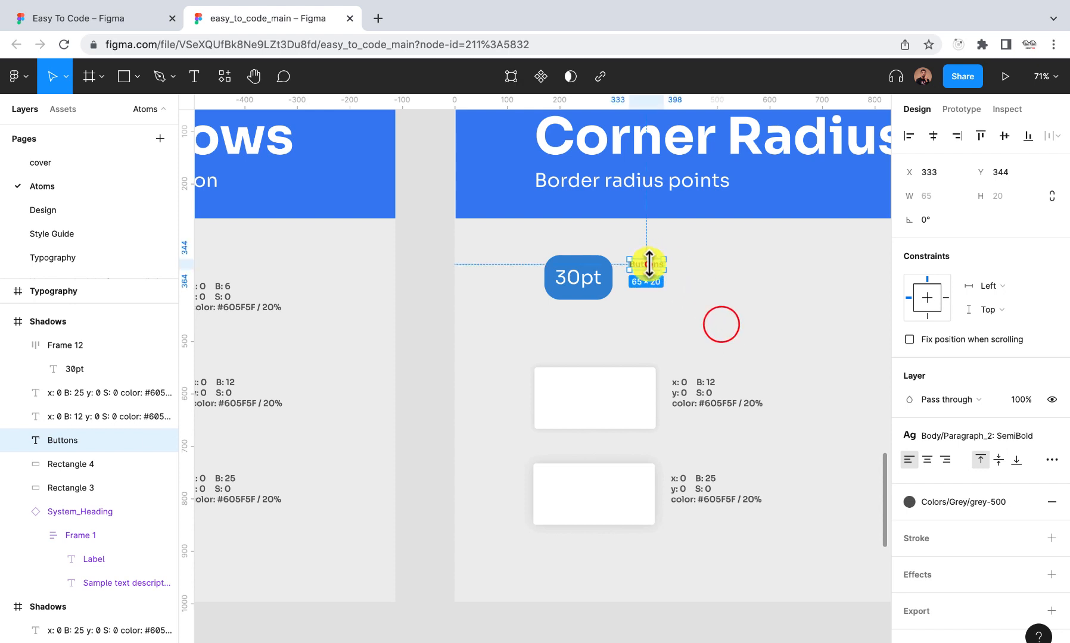
Place the "Buttons" label below the 30pt frame and center the two horizontally
{"action": "left_click_drag", "start_coordinate": [648, 264], "coordinate": [621, 277]}
{"action": "left_click_drag", "start_coordinate": [624, 316], "coordinate": [586, 314]}
{"action": "left_click", "coordinate": [596, 290], "text": "shift"}
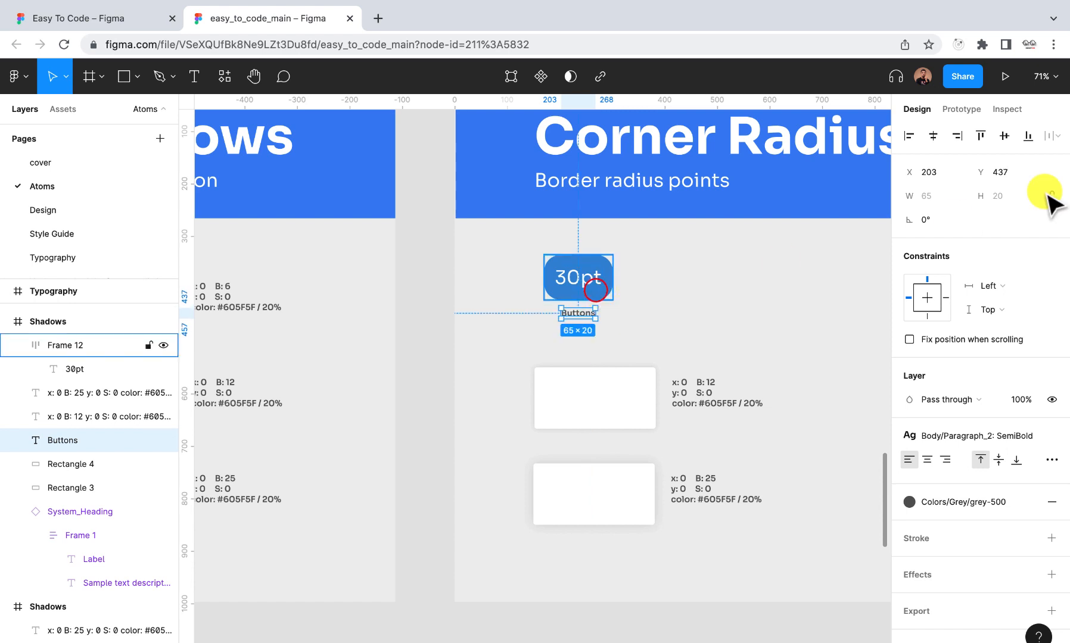
{"action": "left_click", "coordinate": [941, 135]}
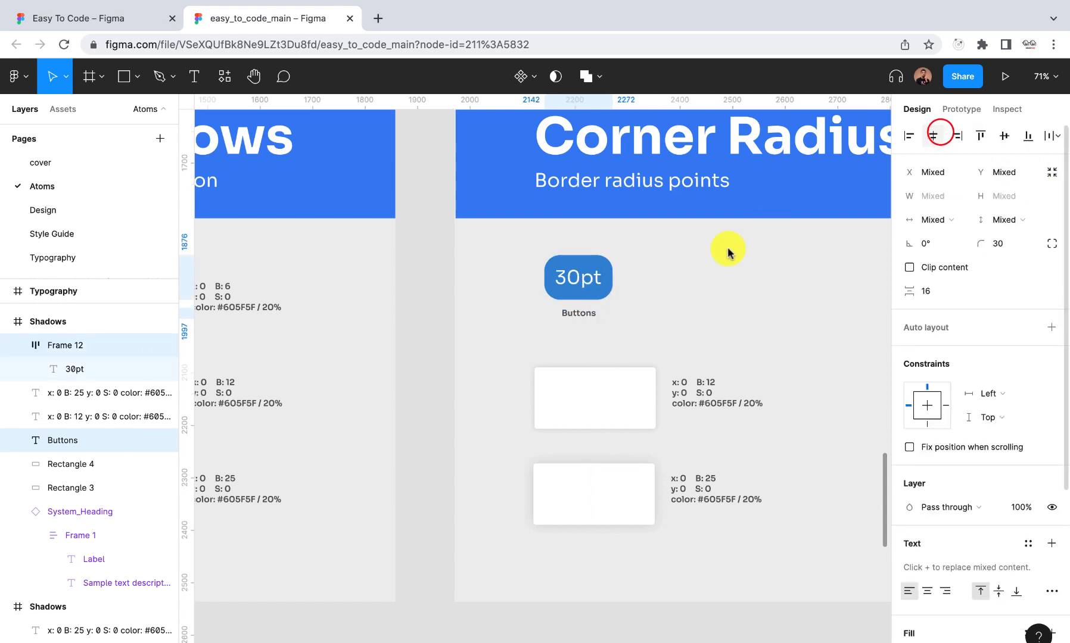
{"action": "left_click", "coordinate": [710, 273]}
Delete the two remaining white rectangles and their shadow descriptions from the Corner Radius frame
{"action": "scroll", "coordinate": [683, 309], "scroll_direction": "up", "scroll_amount": 3}
{"action": "scroll", "coordinate": [683, 309], "scroll_direction": "down", "scroll_amount": 5}
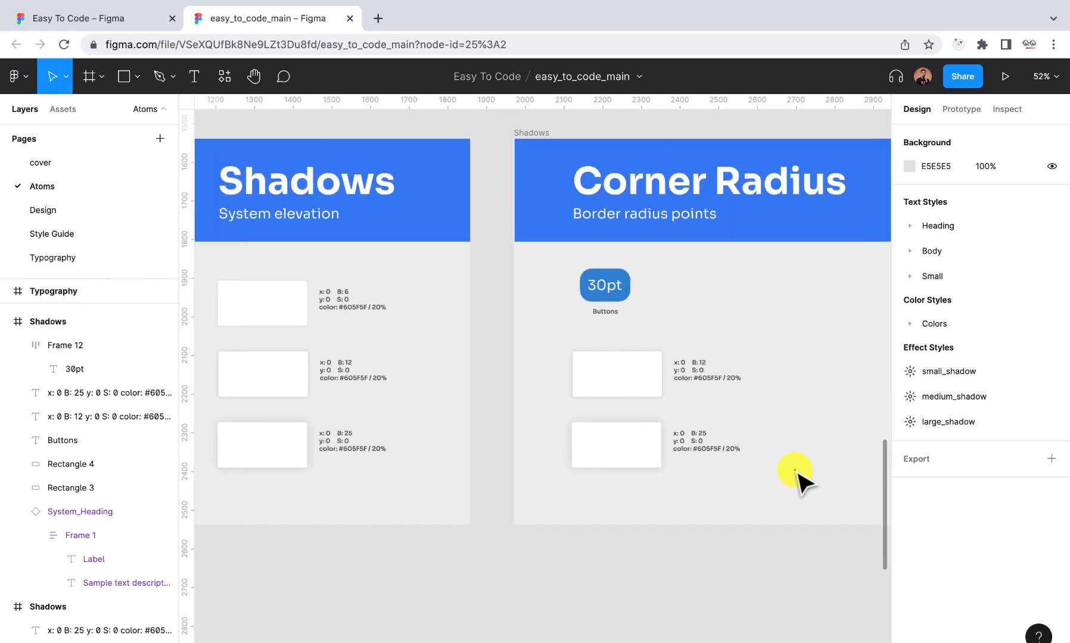
{"action": "left_click_drag", "start_coordinate": [795, 468], "coordinate": [539, 348]}
{"action": "key", "text": "Delete"}
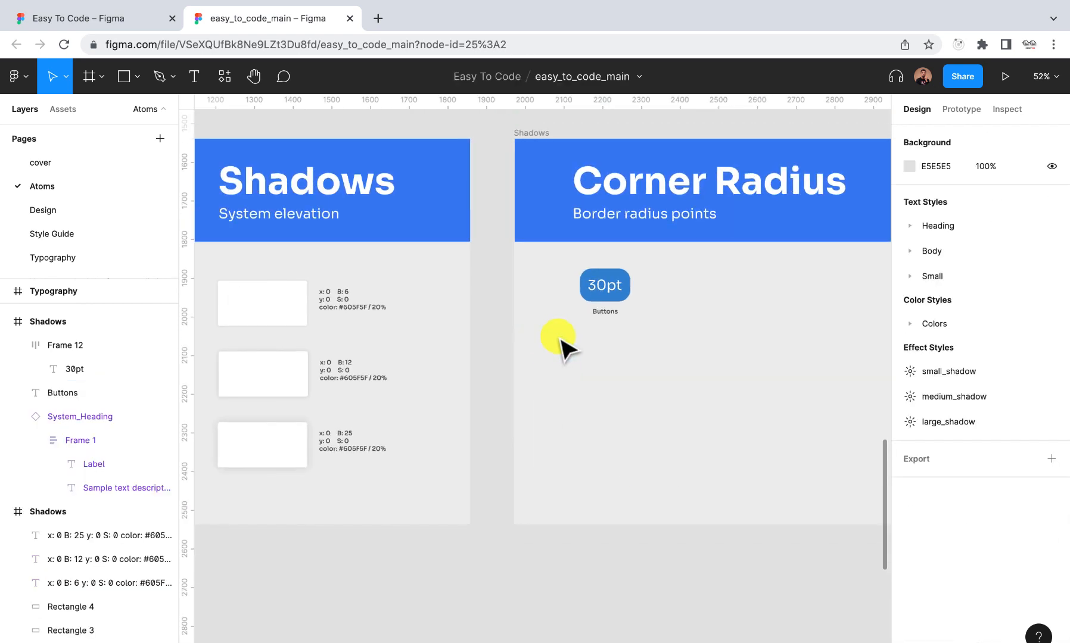
{"action": "scroll", "coordinate": [668, 329], "scroll_direction": "up", "scroll_amount": 2}
{"action": "left_click_drag", "start_coordinate": [668, 327], "coordinate": [541, 253]}
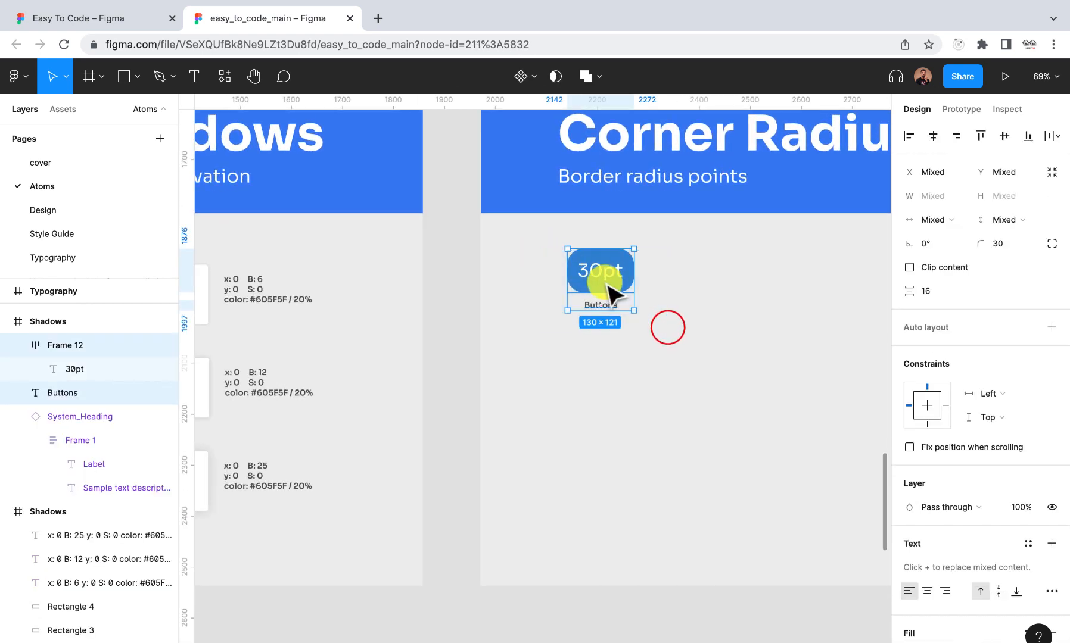
{"action": "left_click_drag", "start_coordinate": [613, 281], "coordinate": [724, 284]}
{"action": "key", "text": "super+z"}
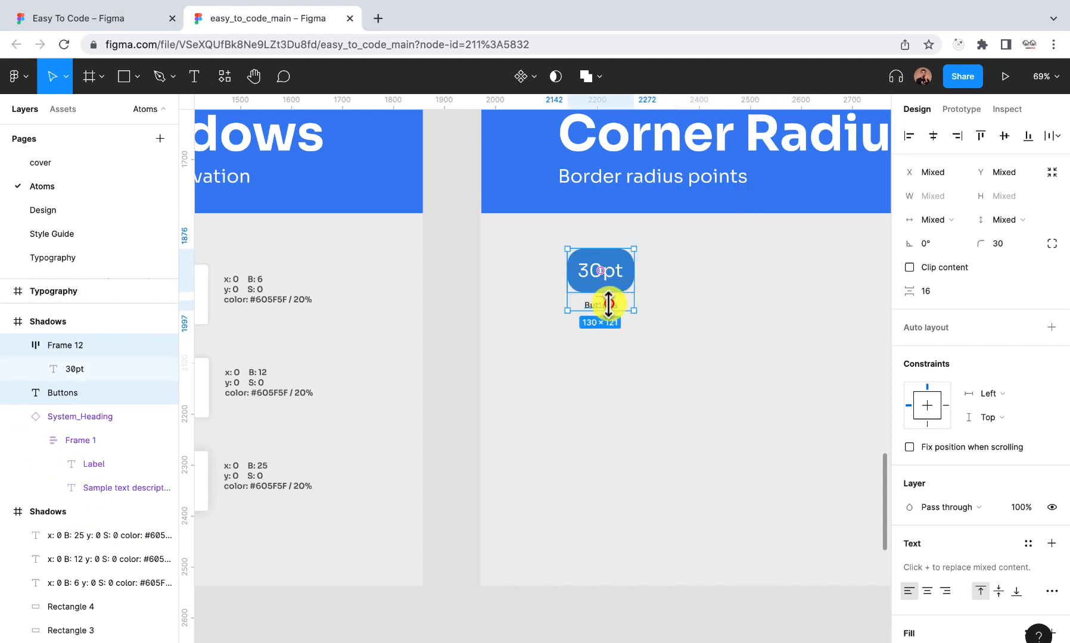
Move the "Buttons" label from below the 30pt frame to its right side
{"action": "left_click", "coordinate": [603, 305]}
{"action": "left_click", "coordinate": [654, 330]}
{"action": "left_click", "coordinate": [598, 306]}
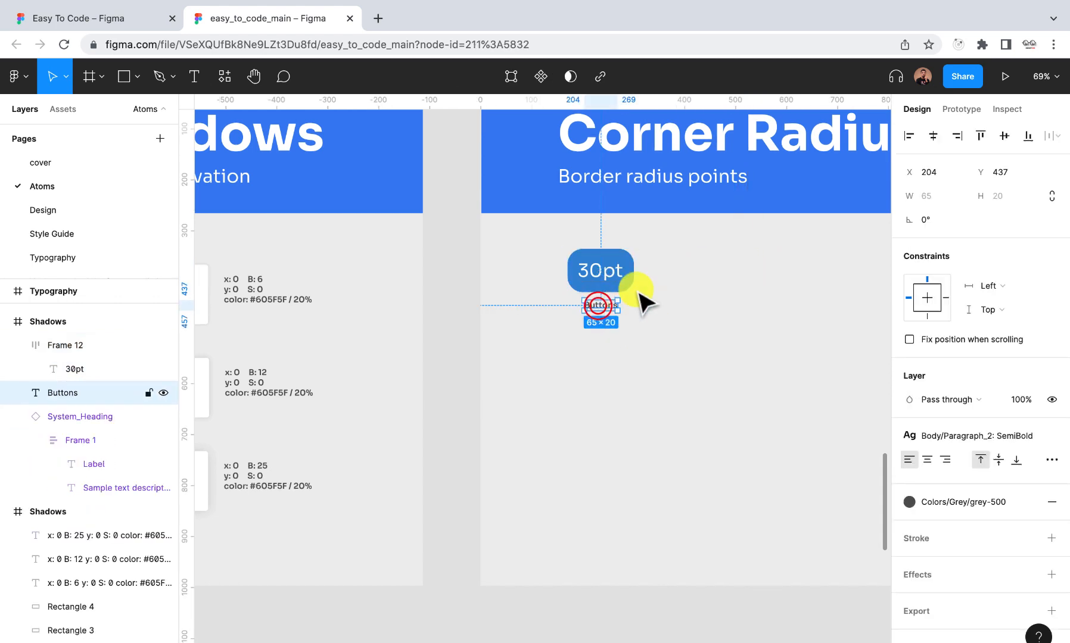
{"action": "left_click_drag", "start_coordinate": [608, 305], "coordinate": [678, 257]}
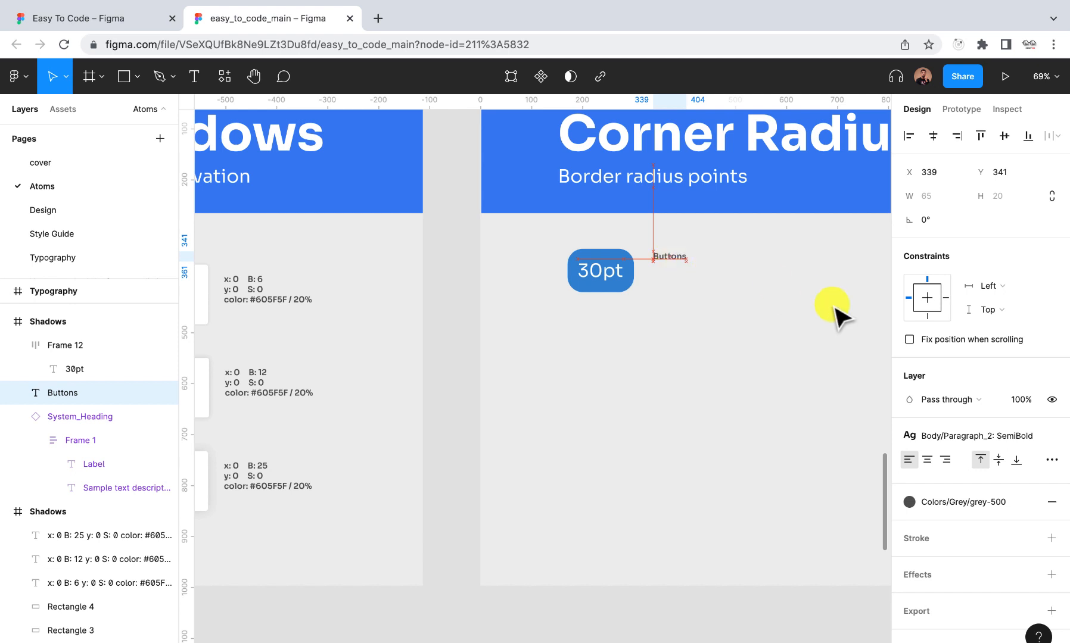
Apply the Heading/H3: SemiBold text style to the "Buttons" label and shift it slightly closer to the 30pt frame
{"action": "left_click", "coordinate": [955, 498]}
{"action": "left_click", "coordinate": [815, 467]}
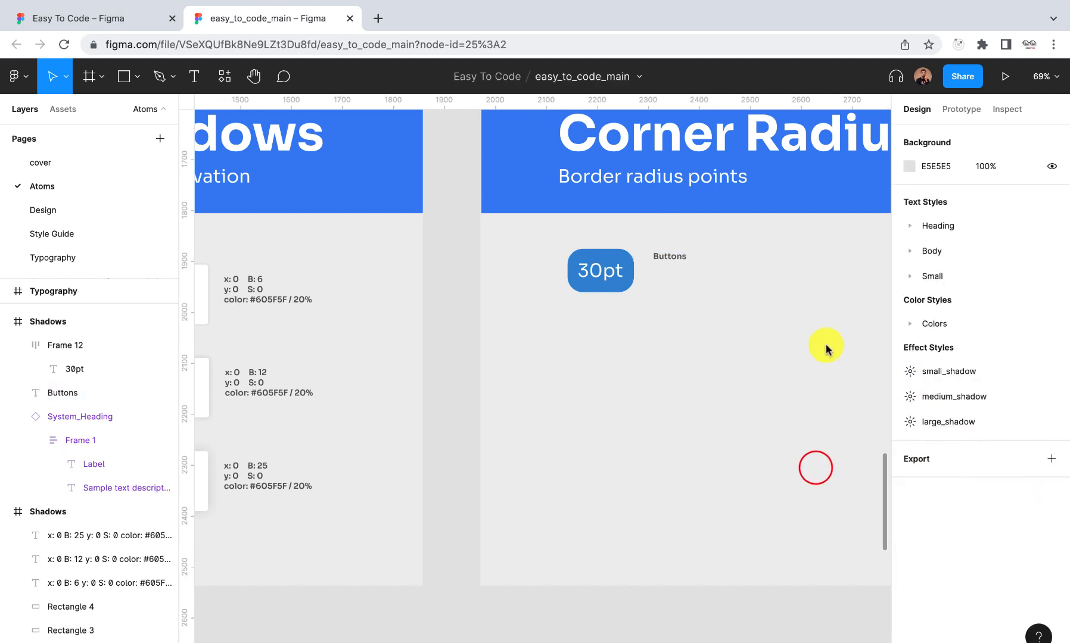
{"action": "left_click", "coordinate": [680, 257]}
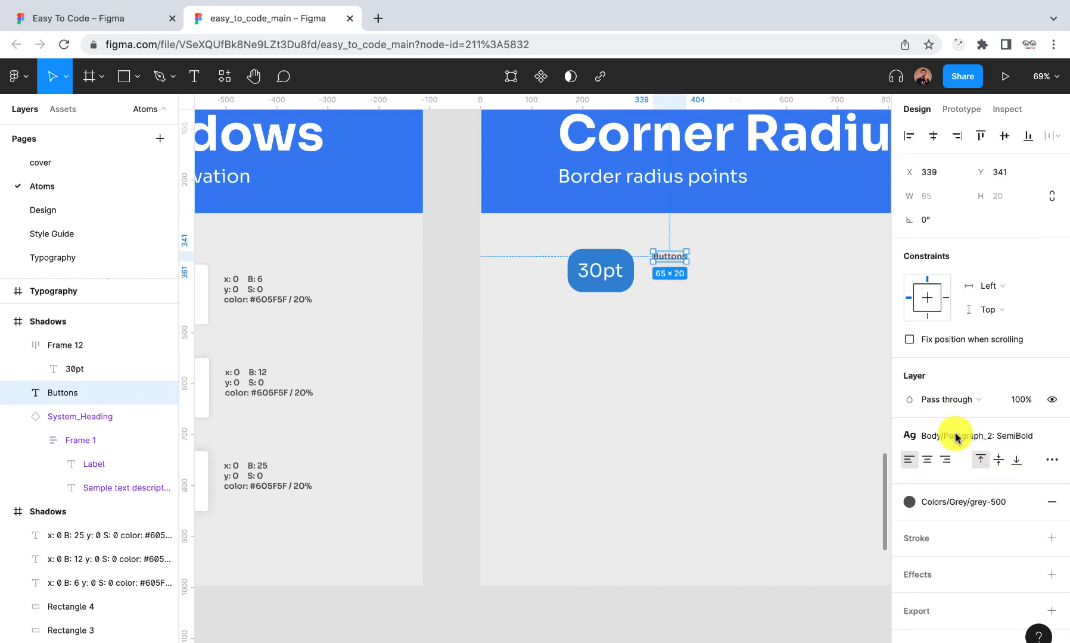
{"action": "left_click", "coordinate": [955, 436]}
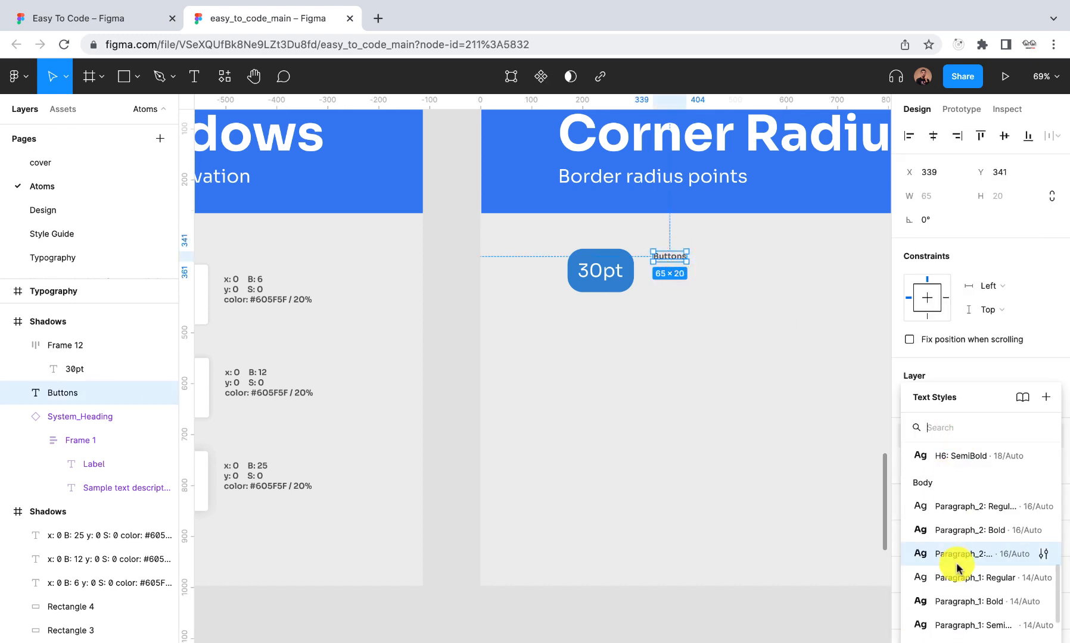
{"action": "scroll", "coordinate": [958, 568], "scroll_direction": "down", "scroll_amount": 3}
{"action": "scroll", "coordinate": [959, 567], "scroll_direction": "up", "scroll_amount": 10}
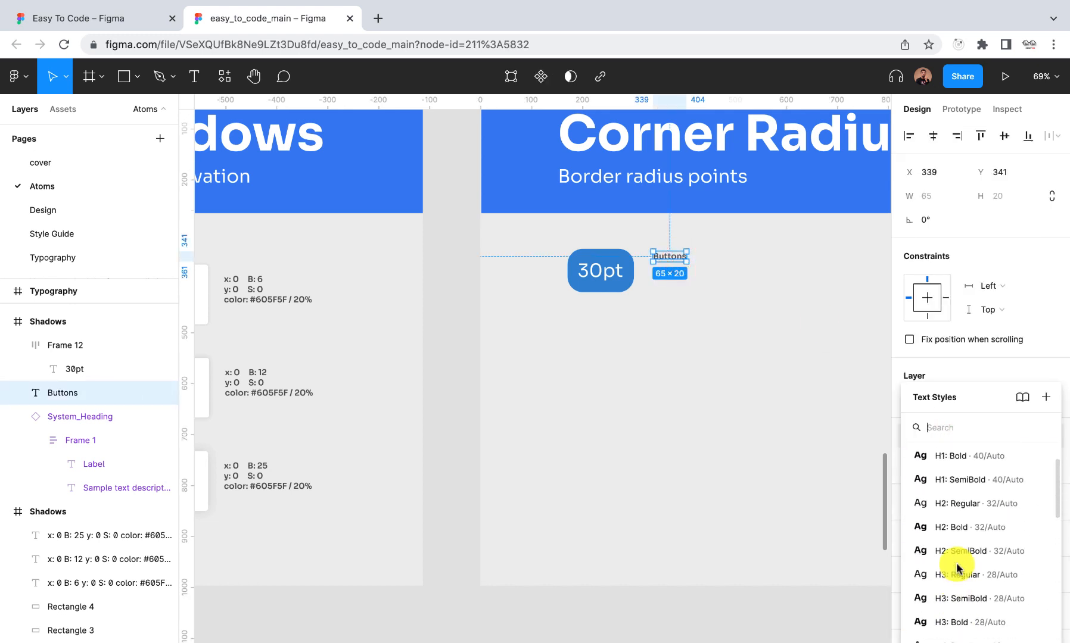
{"action": "scroll", "coordinate": [958, 567], "scroll_direction": "up", "scroll_amount": 2}
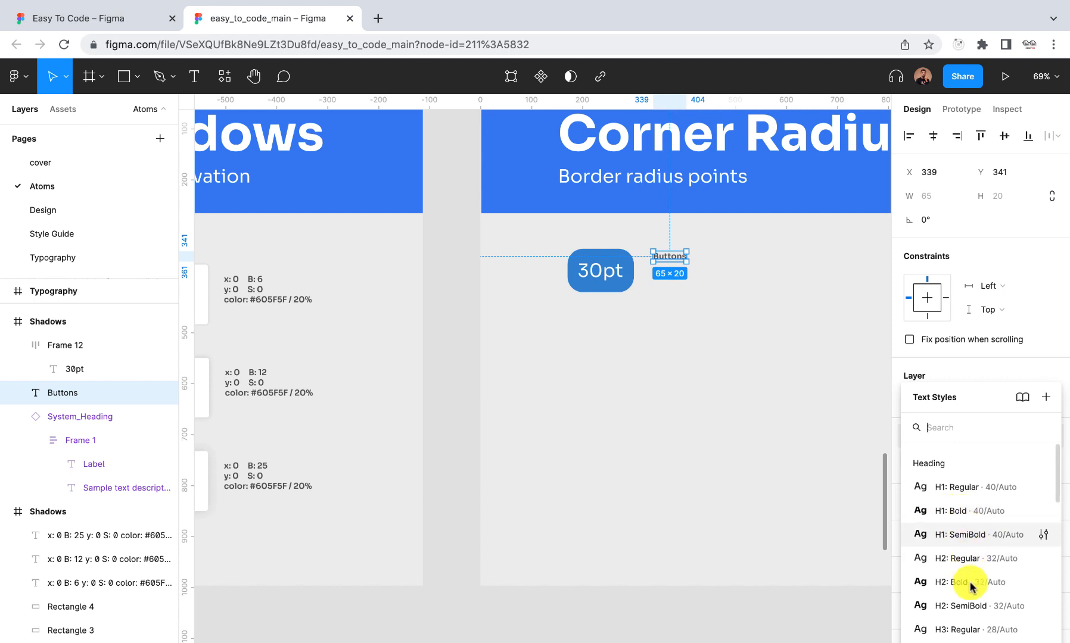
{"action": "scroll", "coordinate": [975, 636], "scroll_direction": "down", "scroll_amount": 1}
{"action": "left_click", "coordinate": [974, 631]}
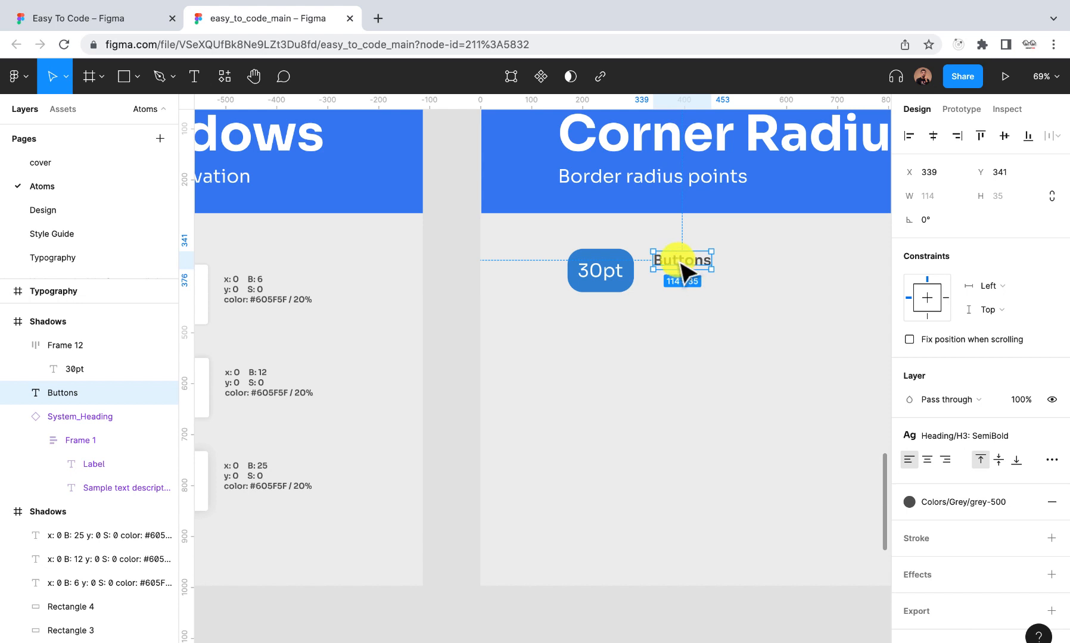
{"action": "left_click_drag", "start_coordinate": [680, 263], "coordinate": [676, 269]}
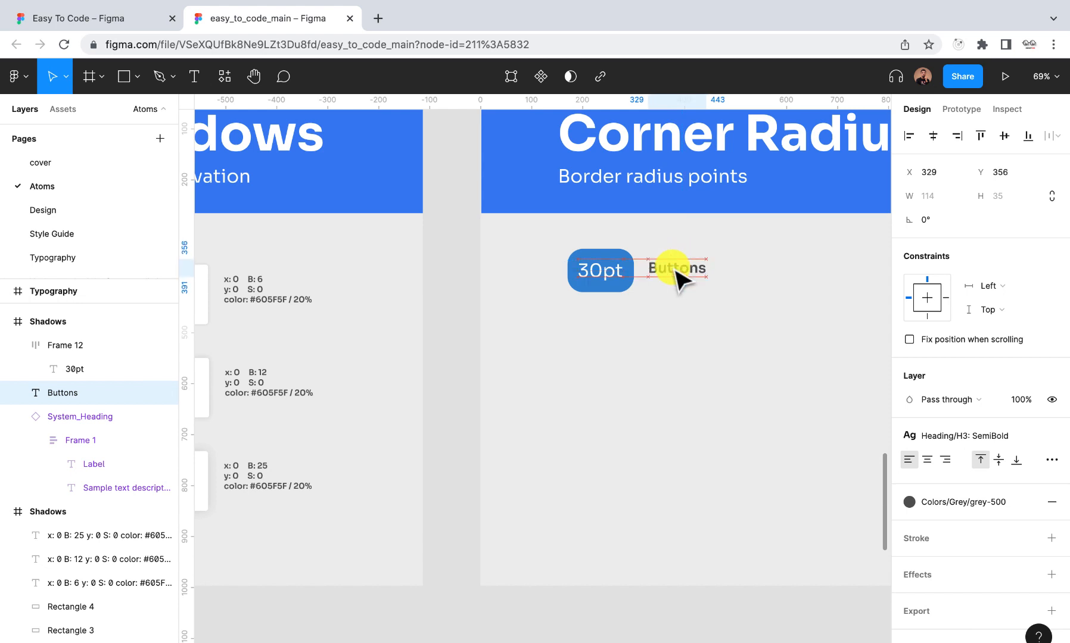
{"action": "left_click", "coordinate": [706, 308]}
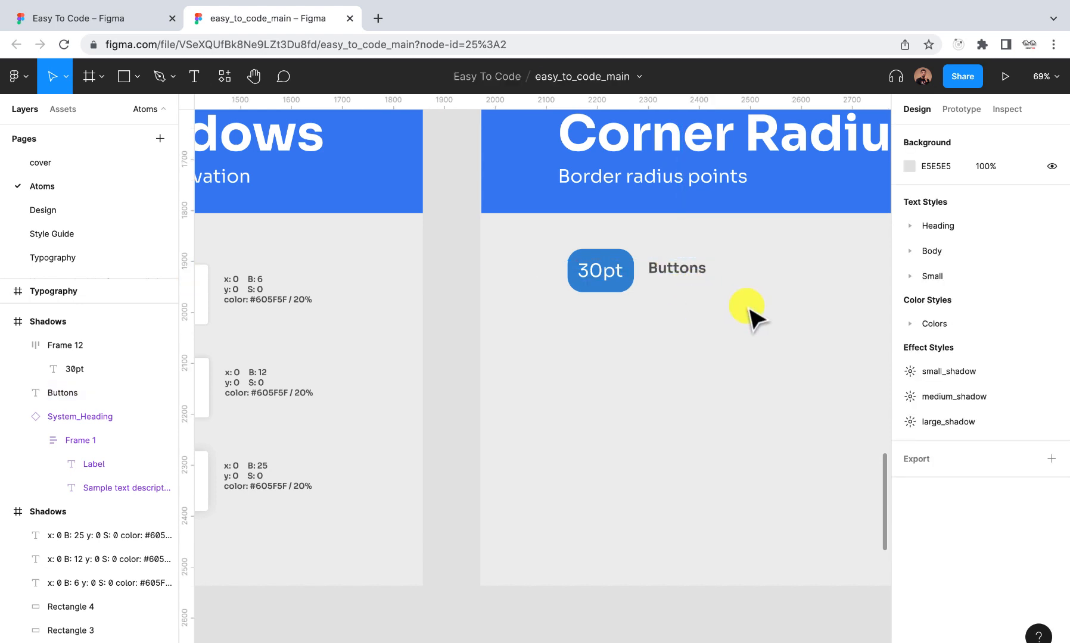
Align the vertical centers of the 30pt frame and its "Buttons" label, and duplicate the pair directly below
{"action": "left_click_drag", "start_coordinate": [768, 314], "coordinate": [539, 224]}
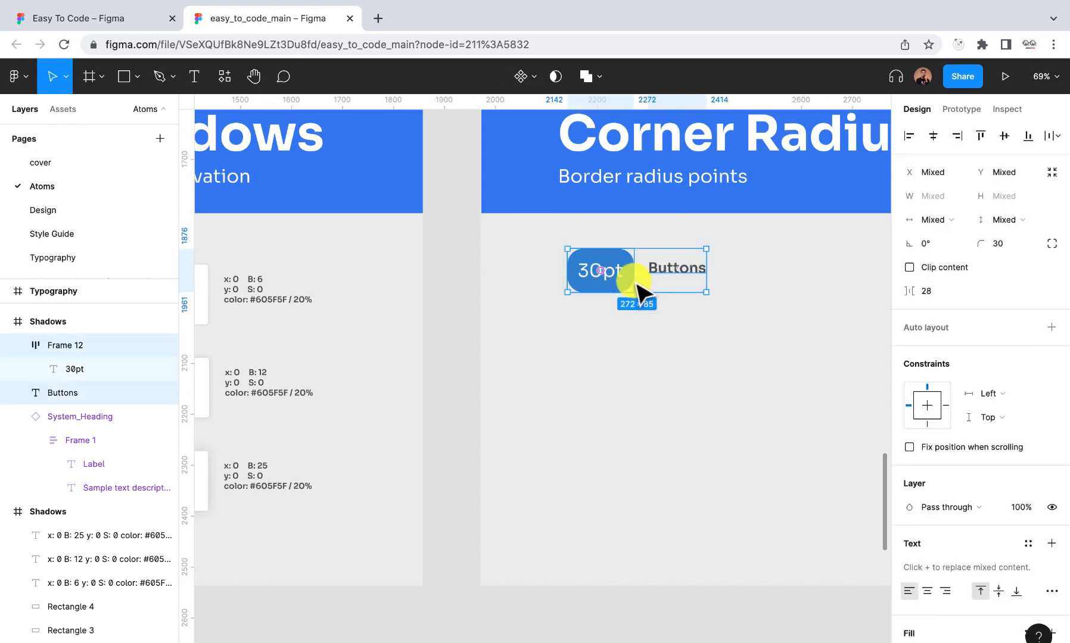
{"action": "left_click", "coordinate": [1003, 136]}
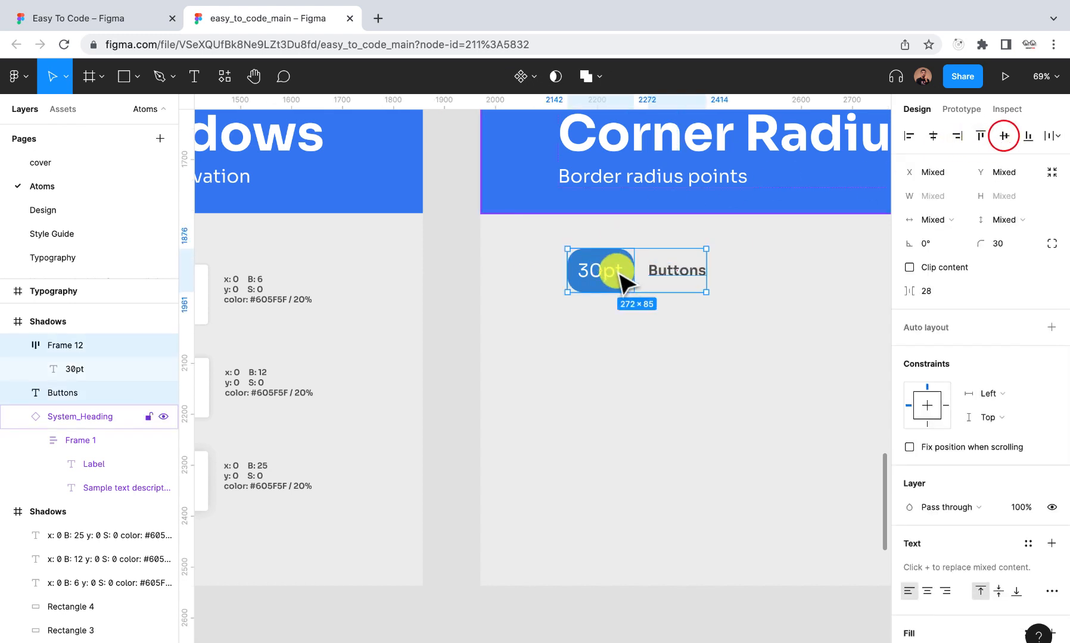
{"action": "left_click_drag", "start_coordinate": [619, 277], "coordinate": [622, 338]}
{"action": "left_click", "coordinate": [626, 396]}
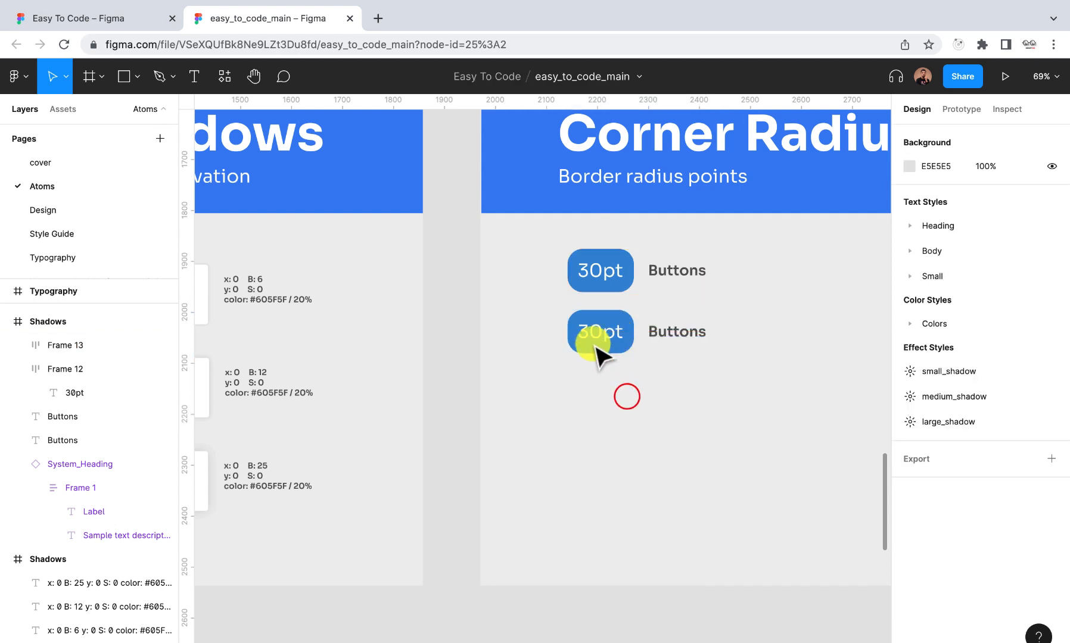
Set the corner radius of the duplicated lower frame to 50
{"action": "left_click", "coordinate": [590, 344]}
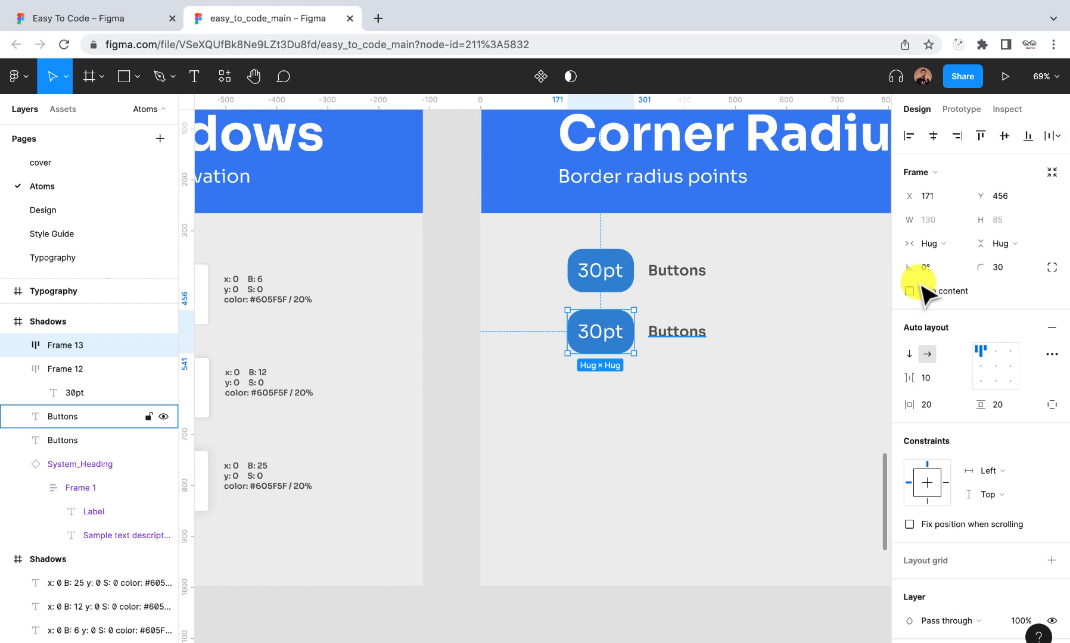
{"action": "left_click", "coordinate": [998, 269]}
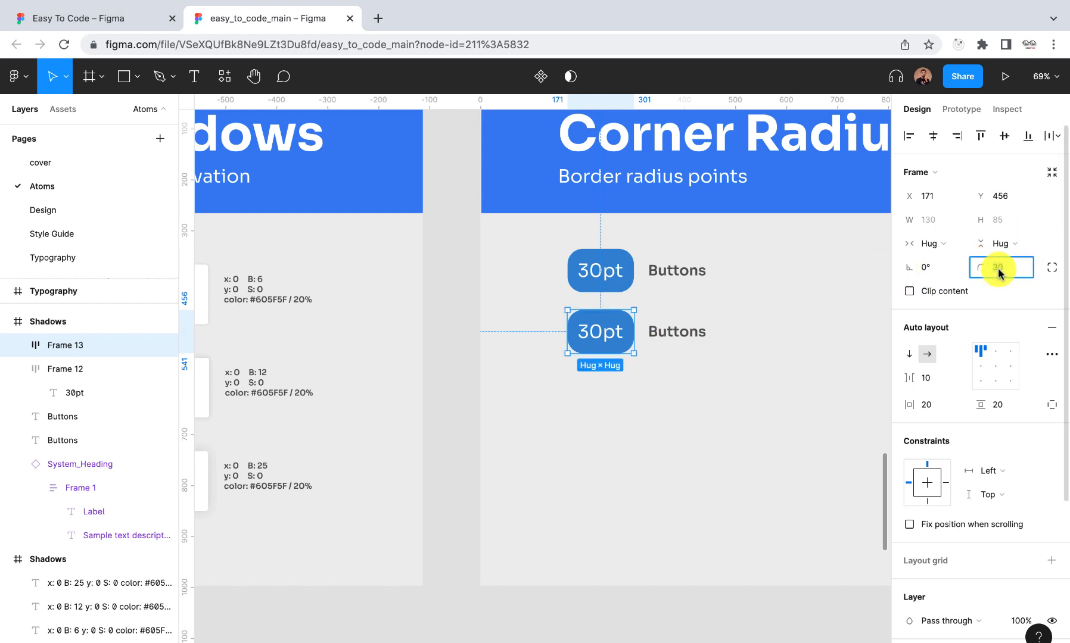
{"action": "type", "text": "50"}
Change the text inside the lower frame to "50pt"
{"action": "left_click", "coordinate": [592, 337]}
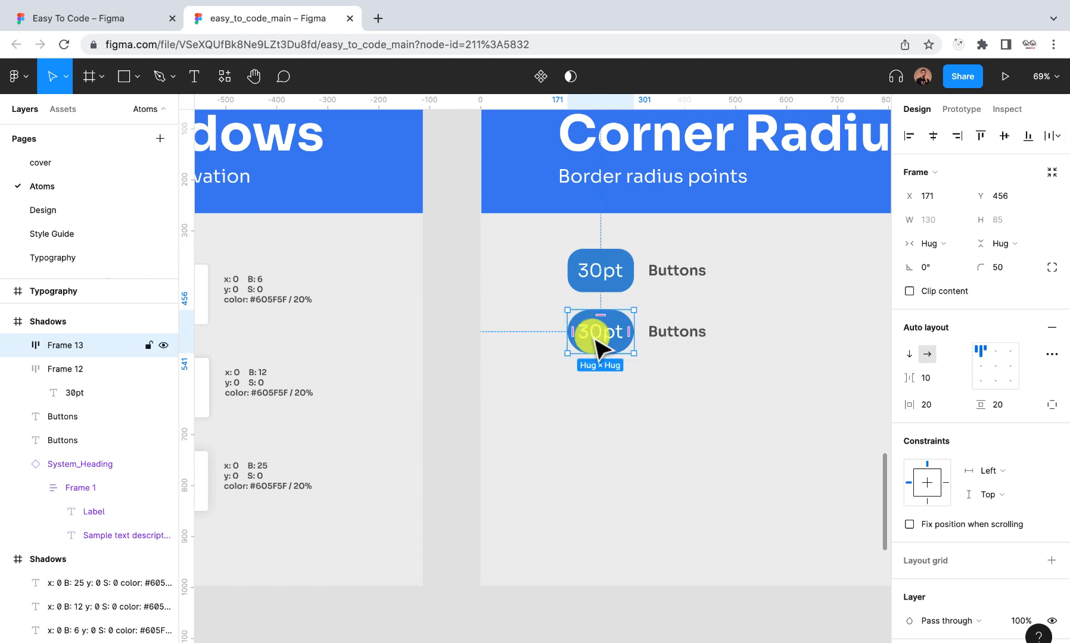
{"action": "left_click", "coordinate": [593, 337]}
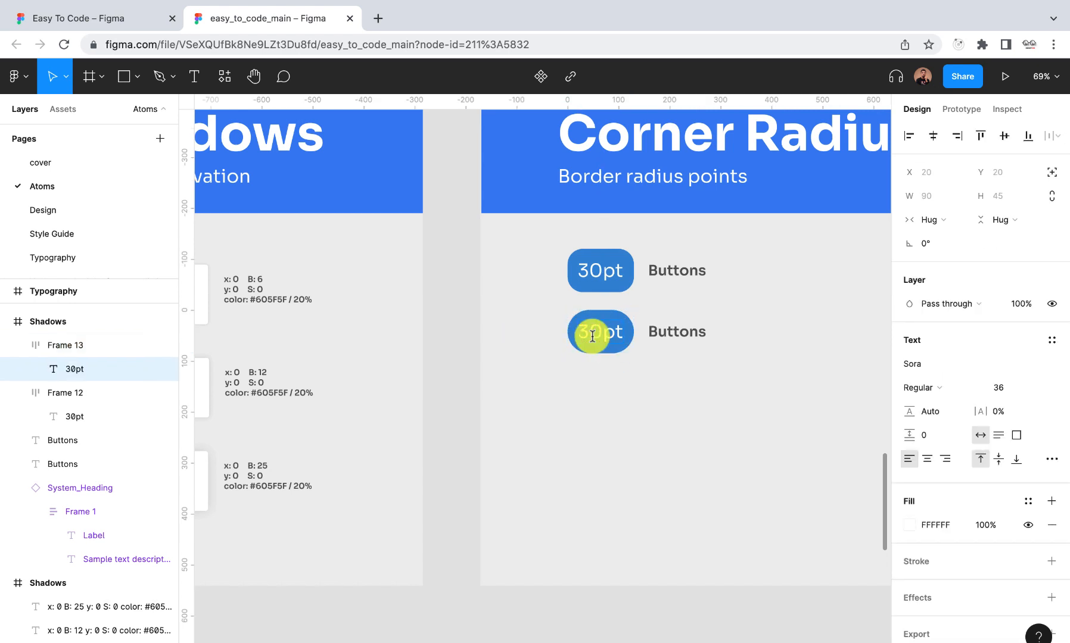
{"action": "key", "text": "BackSpace"}
{"action": "type", "text": "5"}
{"action": "left_click", "coordinate": [683, 418]}
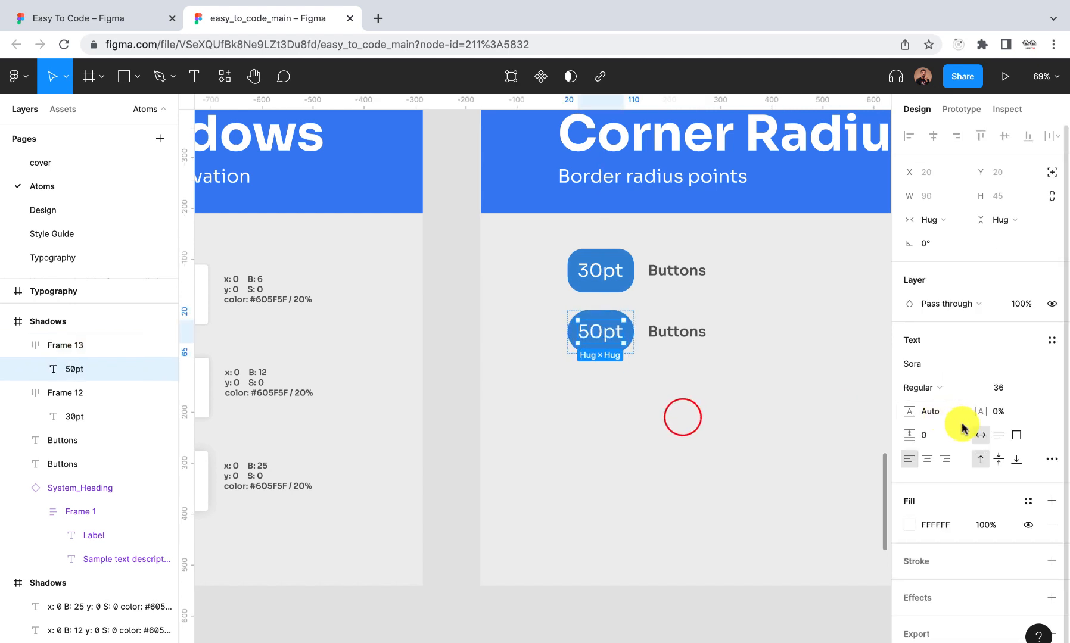
{"action": "left_click", "coordinate": [787, 450]}
Set the 50pt frame's horizontal and vertical padding to 50 and move it left to line up with the 30pt frame's right edge
{"action": "left_click", "coordinate": [603, 350]}
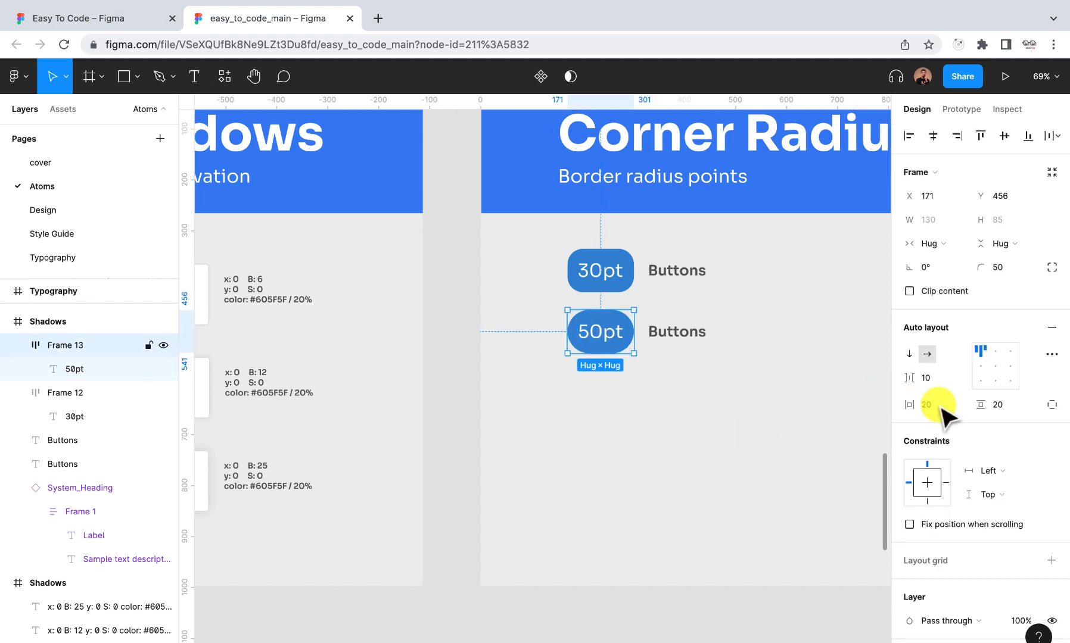
{"action": "left_click", "coordinate": [943, 407]}
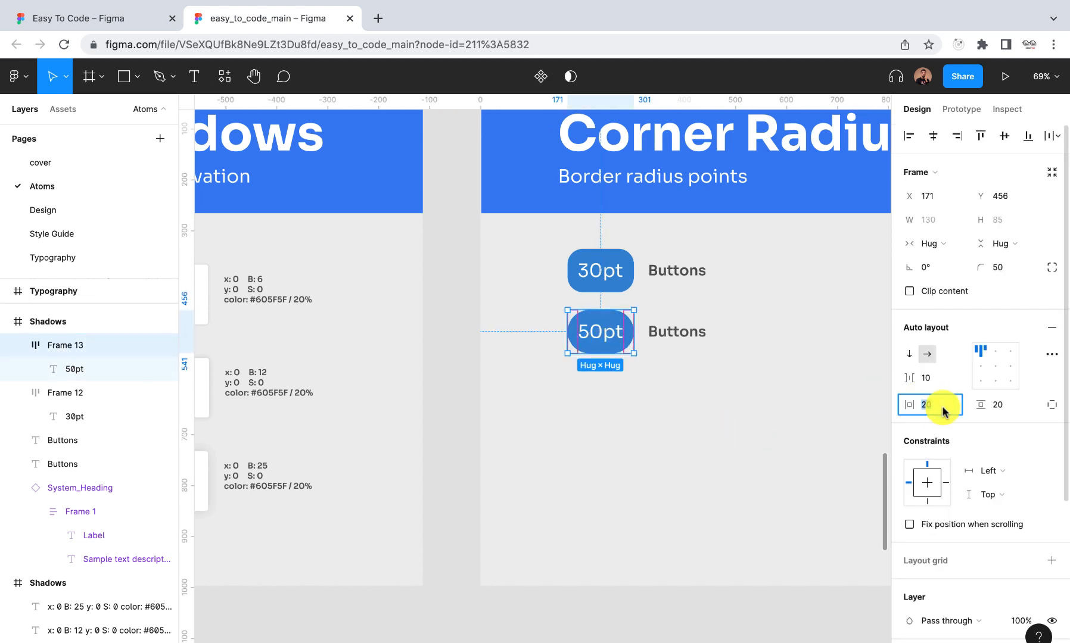
{"action": "type", "text": "50"}
{"action": "key", "text": "Return"}
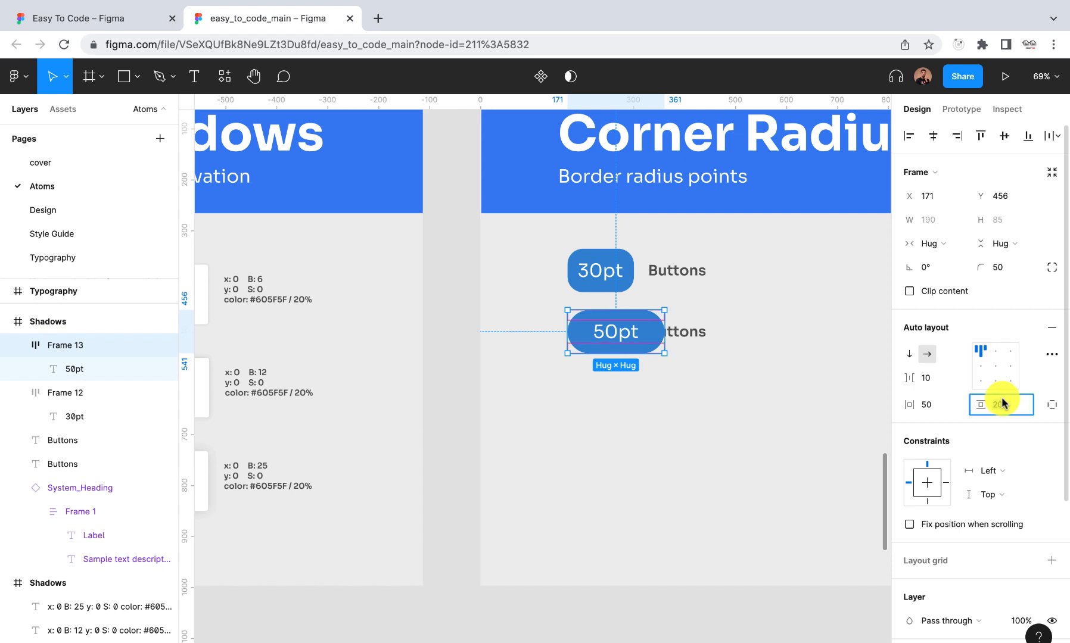
{"action": "type", "text": "50"}
{"action": "key", "text": "Return"}
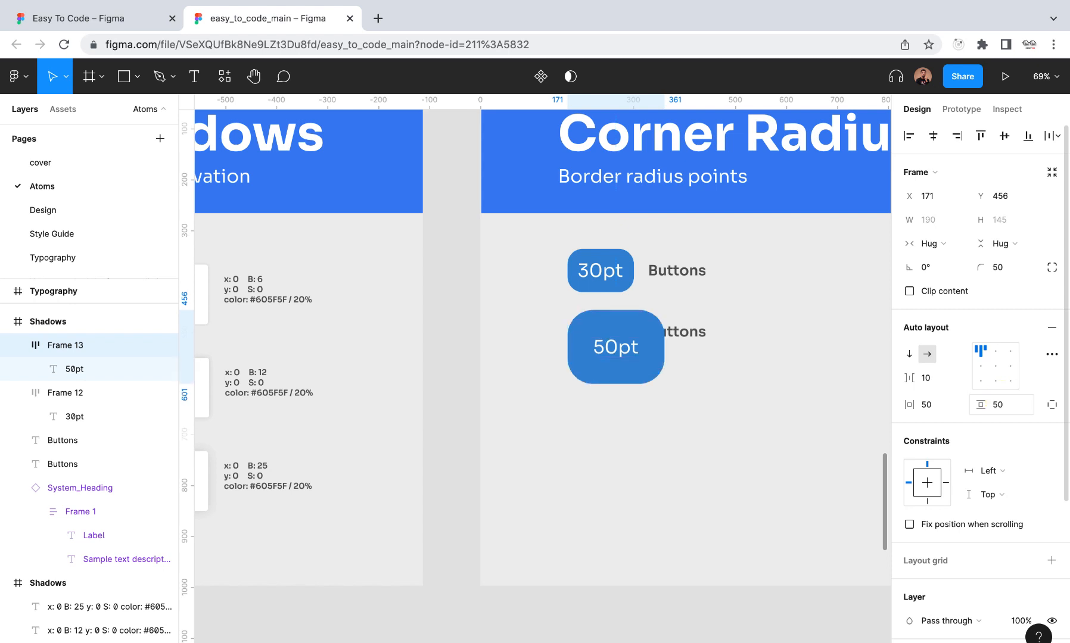
{"action": "mouse_move", "coordinate": [607, 356]}
{"action": "left_mouse_down"}
{"action": "mouse_move", "coordinate": [598, 349]}
{"action": "mouse_move", "coordinate": [598, 358]}
{"action": "left_mouse_up"}
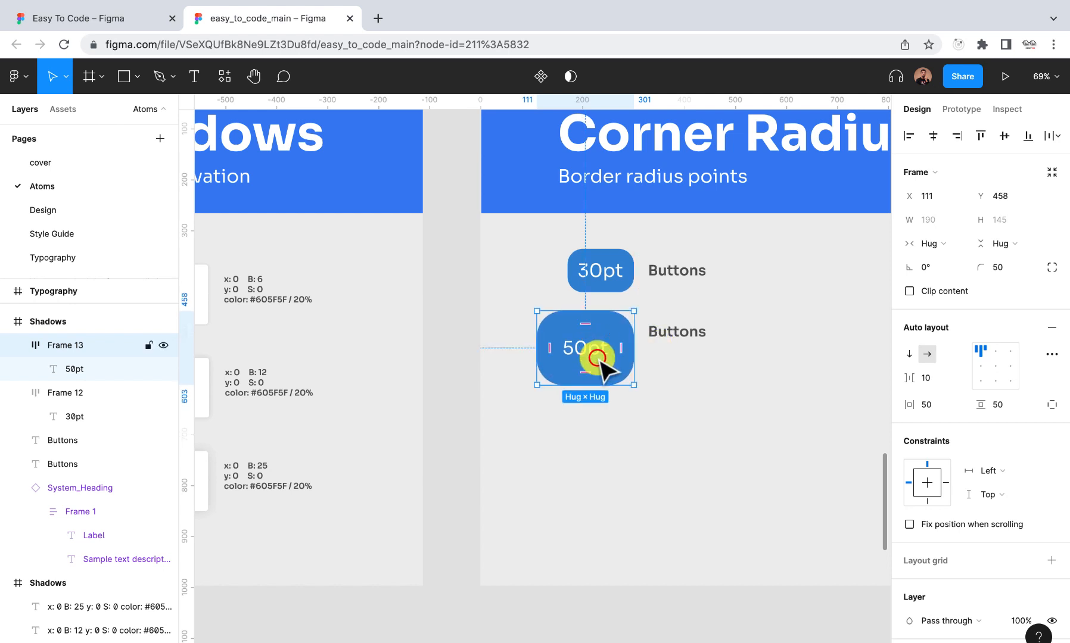
Left-align the 50pt frame with the 30pt frame and move both "Buttons" labels right onto a shared left edge
{"action": "left_click", "coordinate": [679, 334]}
{"action": "left_click_drag", "start_coordinate": [677, 333], "coordinate": [757, 337]}
{"action": "left_click_drag", "start_coordinate": [580, 351], "coordinate": [634, 350]}
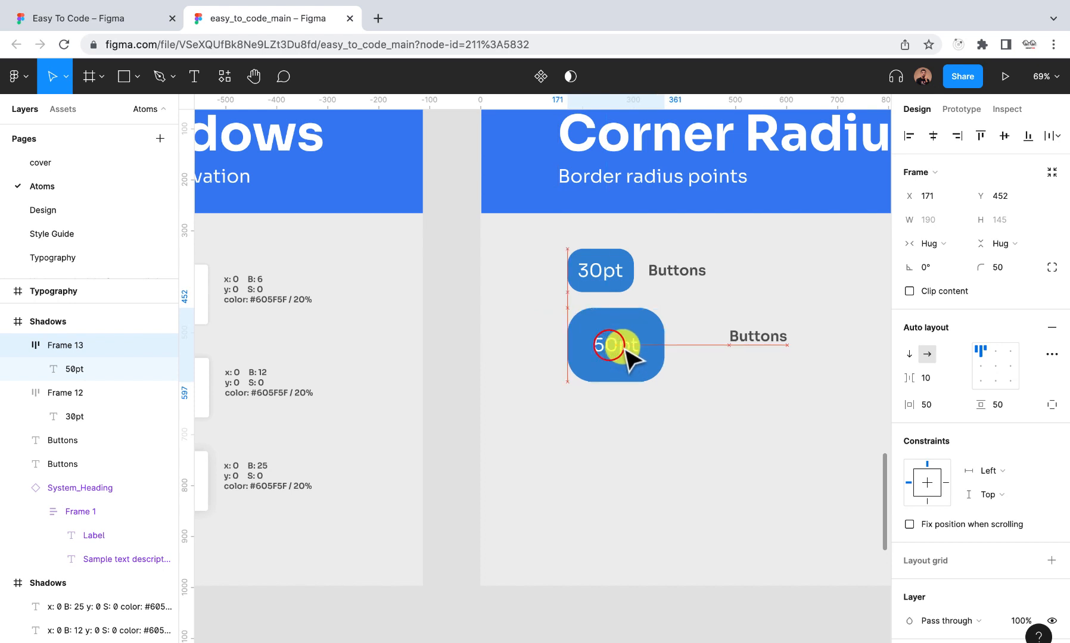
{"action": "left_click", "coordinate": [679, 270]}
{"action": "left_click_drag", "start_coordinate": [742, 274], "coordinate": [767, 279]}
Change the label beside the 50pt frame to "Cards" and center it vertically with that frame
{"action": "left_click", "coordinate": [751, 335]}
{"action": "double_click", "coordinate": [751, 335]}
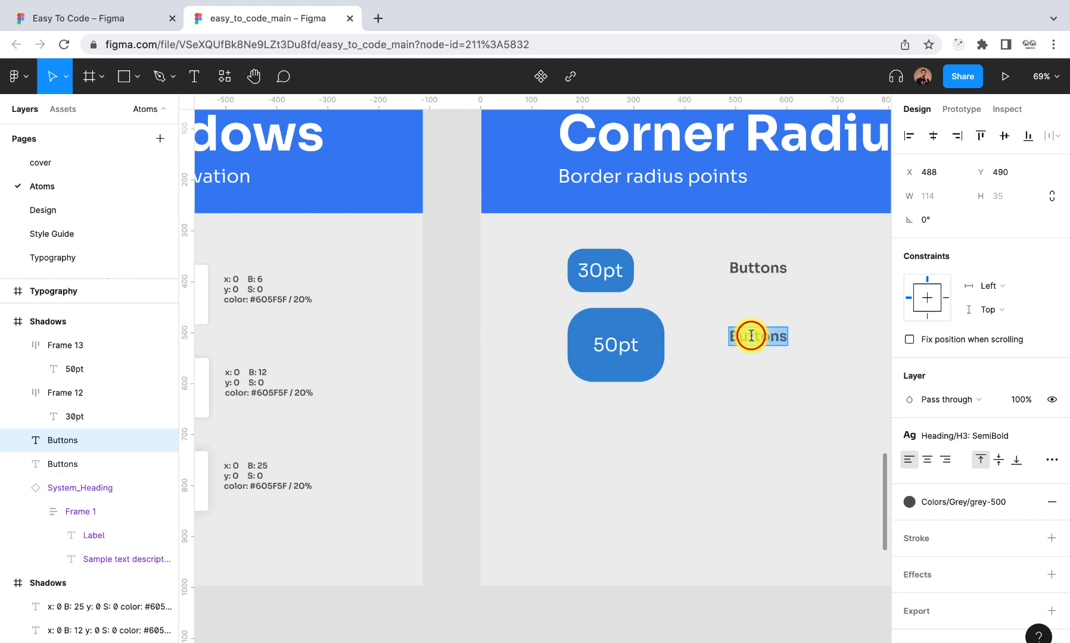
{"action": "type", "text": "Cards"}
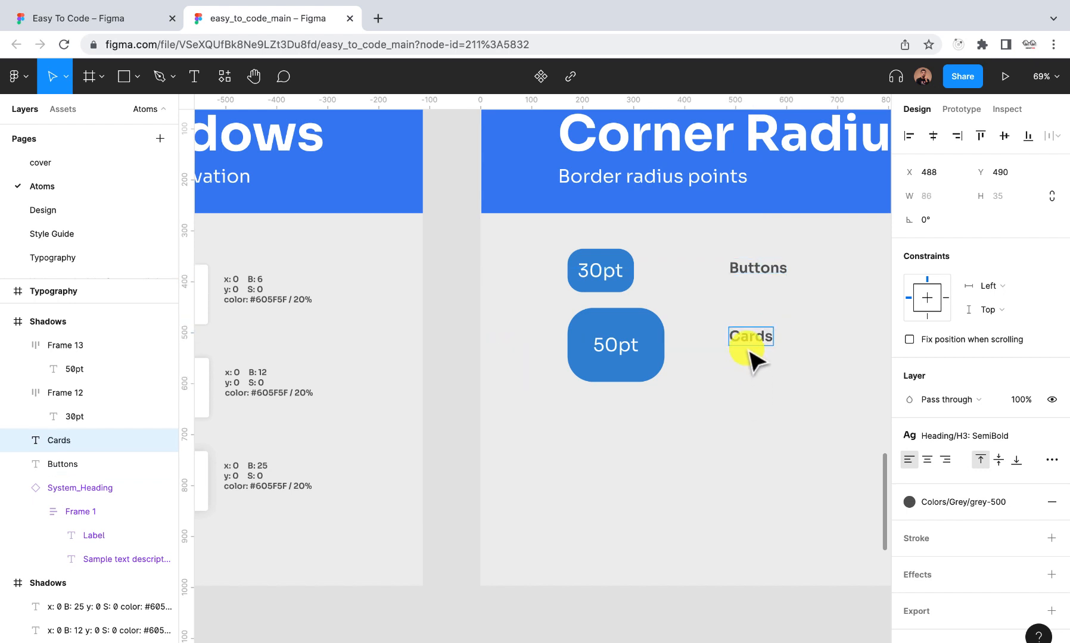
{"action": "left_click", "coordinate": [742, 402]}
{"action": "left_click", "coordinate": [742, 402]}
{"action": "left_click_drag", "start_coordinate": [747, 338], "coordinate": [749, 346]}
{"action": "left_click", "coordinate": [701, 418]}
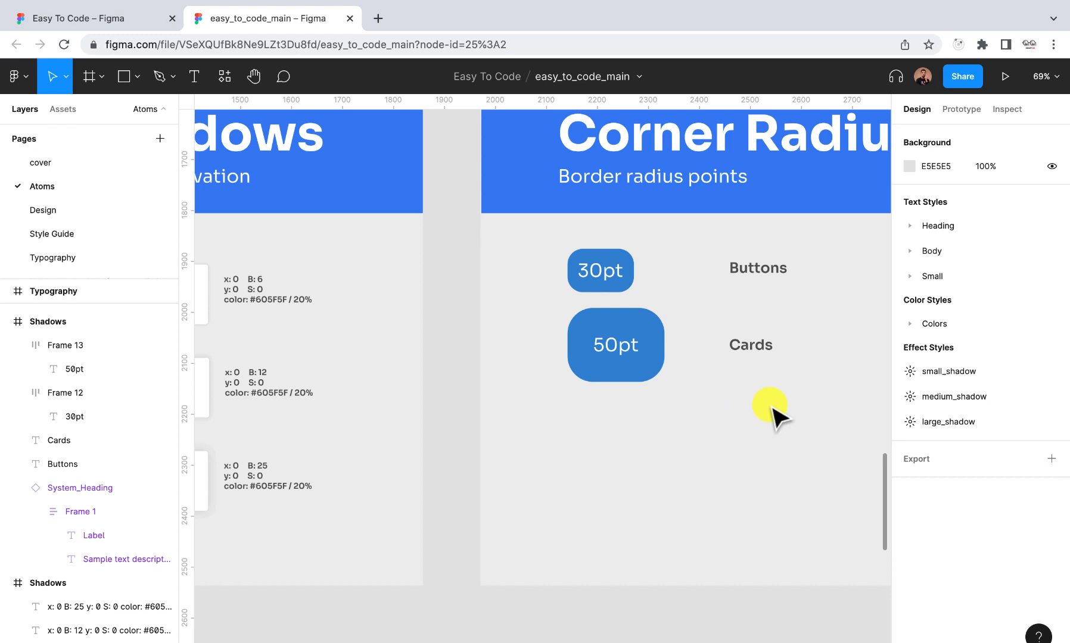
Move the 50pt frame and its "Cards" label slightly down together, widening the gap below the 30pt row
{"action": "left_click_drag", "start_coordinate": [766, 401], "coordinate": [566, 322]}
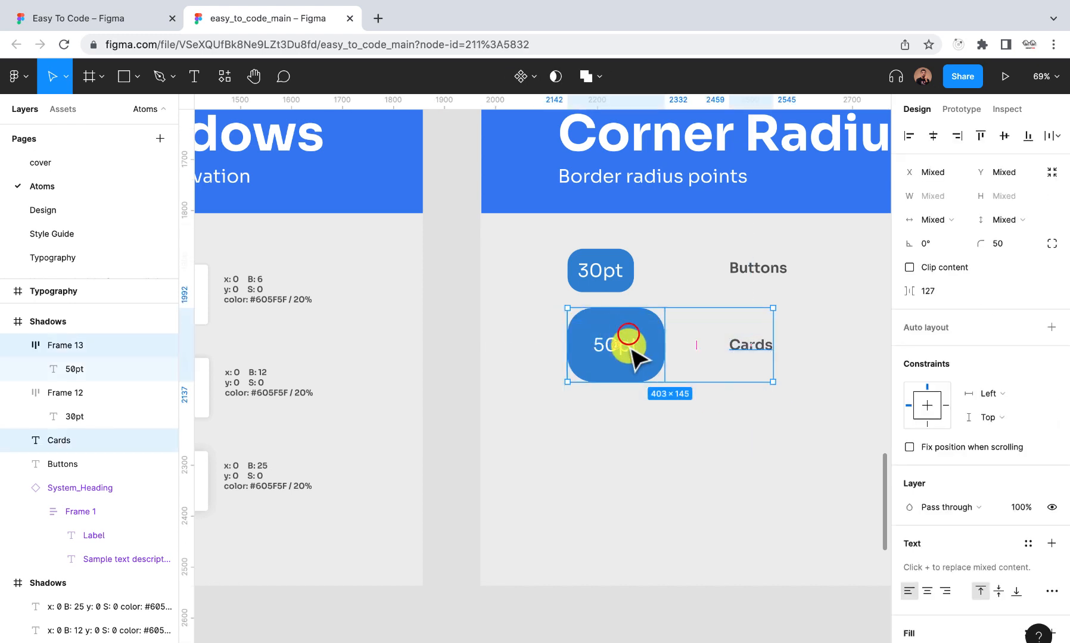
{"action": "left_click_drag", "start_coordinate": [630, 348], "coordinate": [631, 362]}
{"action": "left_click", "coordinate": [639, 462]}
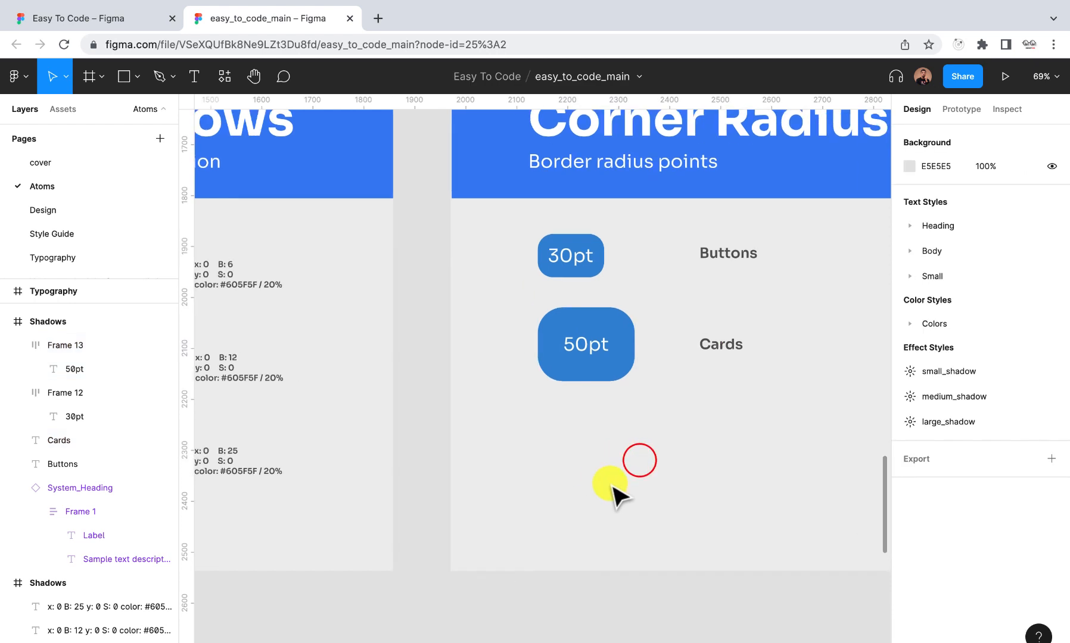
Shrink the frame containing the Corner Radius samples to about 959 × 781
{"action": "scroll", "coordinate": [552, 299], "scroll_direction": "down", "scroll_amount": 3}
{"action": "scroll", "coordinate": [531, 350], "scroll_direction": "down", "scroll_amount": 6}
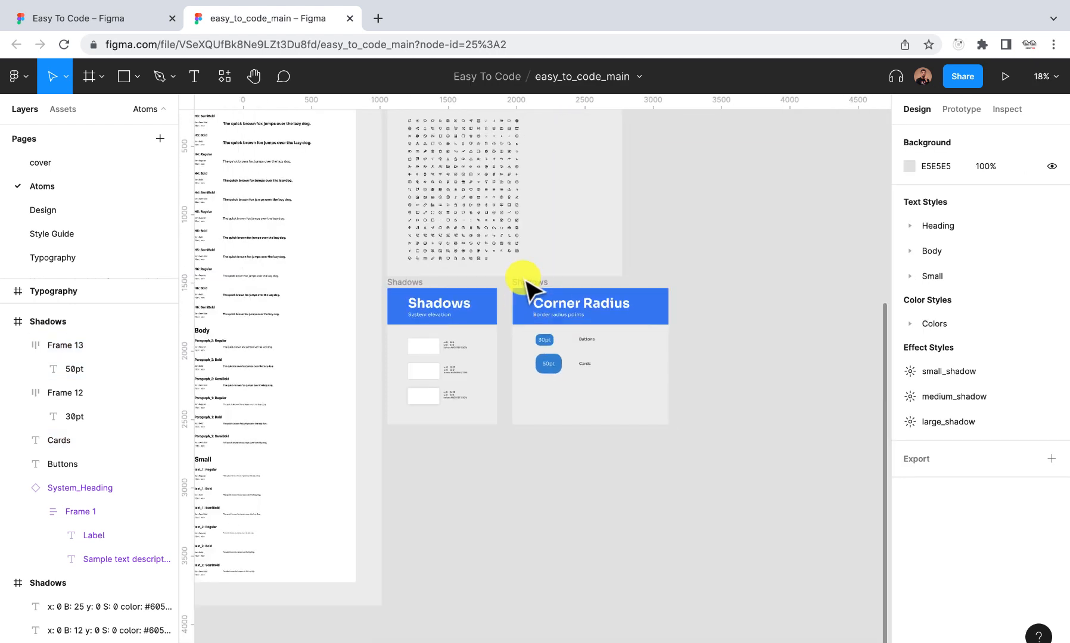
{"action": "left_click", "coordinate": [524, 280]}
{"action": "left_click_drag", "start_coordinate": [563, 424], "coordinate": [562, 395]}
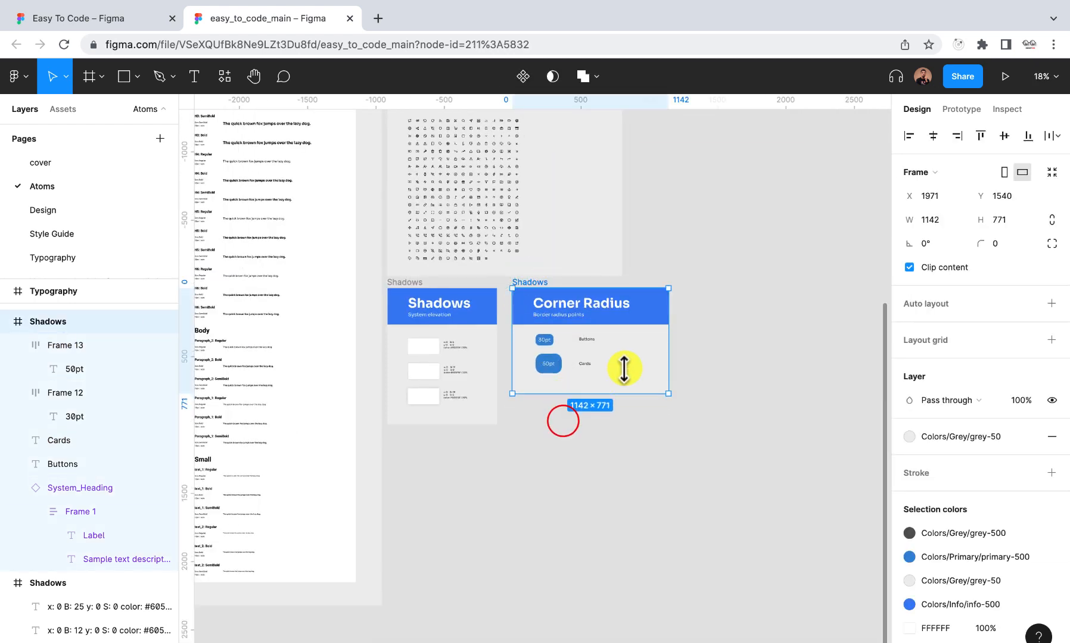
{"action": "left_click_drag", "start_coordinate": [667, 345], "coordinate": [643, 345]}
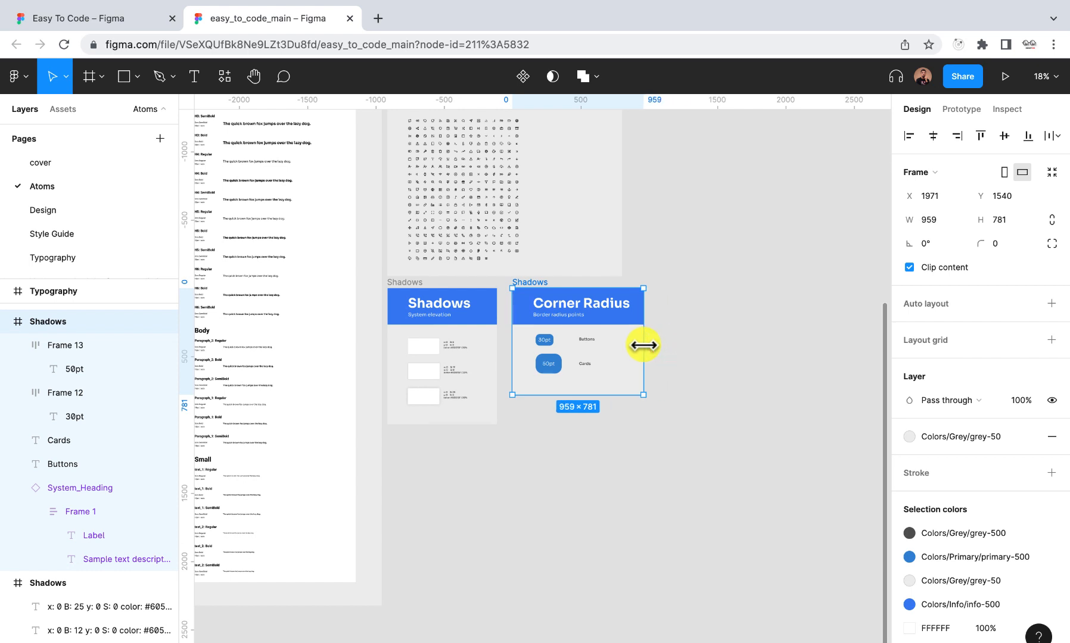
Widen the Icons frame to 1874 and its heading to 1872, ending at the Corner Radius frame's right edge
{"action": "left_click", "coordinate": [613, 256]}
{"action": "scroll", "coordinate": [485, 246], "scroll_direction": "up", "scroll_amount": 5}
{"action": "left_click", "coordinate": [394, 280]}
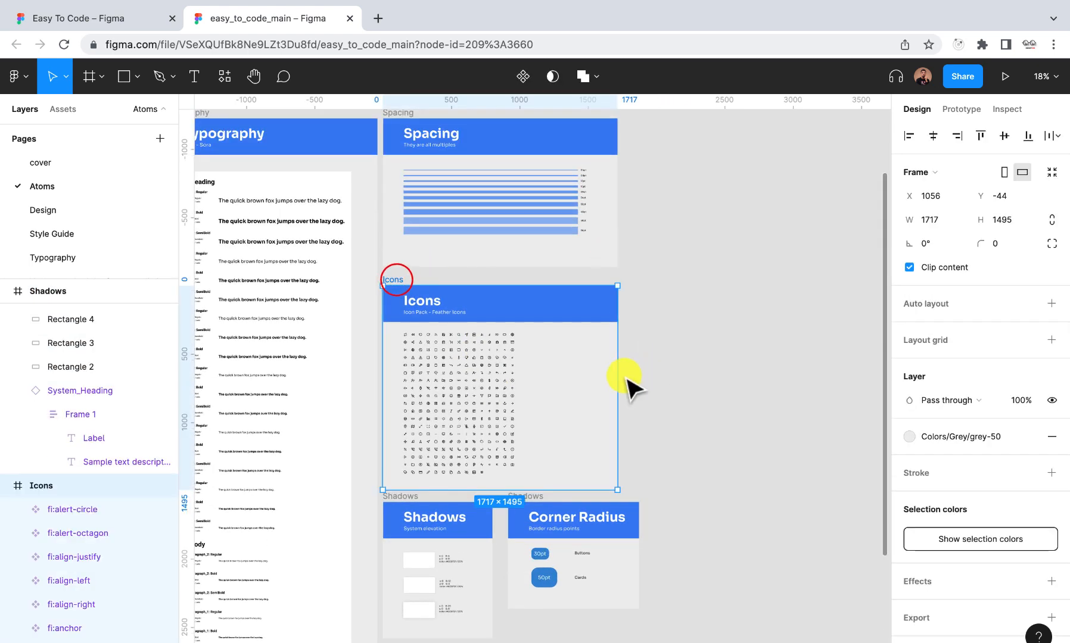
{"action": "left_click_drag", "start_coordinate": [616, 376], "coordinate": [639, 375]}
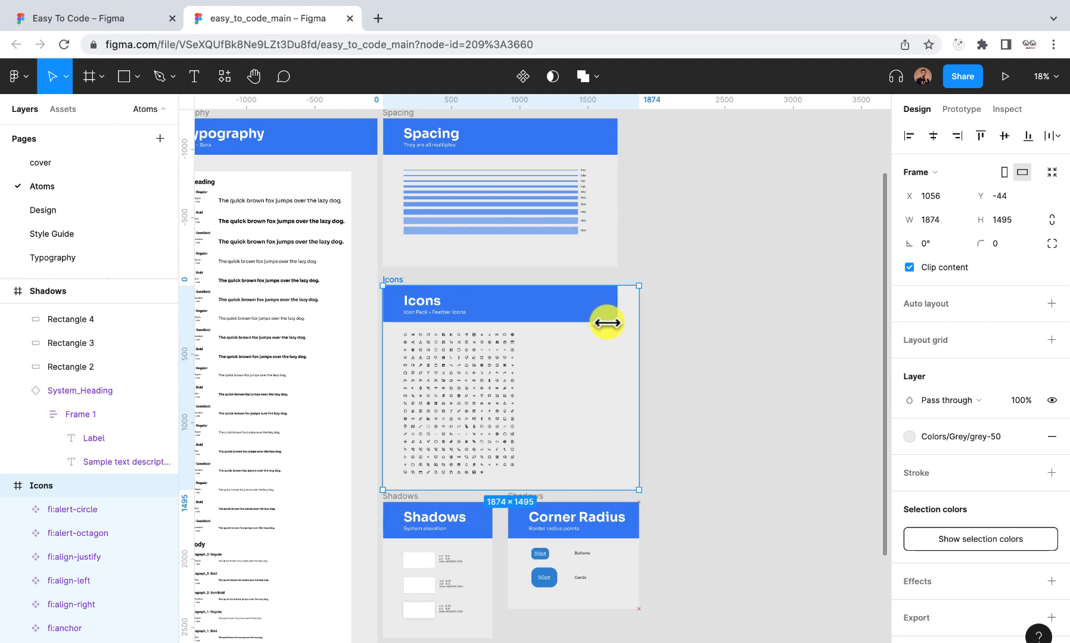
{"action": "left_click", "coordinate": [604, 312]}
{"action": "left_click_drag", "start_coordinate": [617, 309], "coordinate": [639, 309]}
Widen the Spacing frame to 1874 and extend its heading to the frame's right edge
{"action": "scroll", "coordinate": [417, 184], "scroll_direction": "up", "scroll_amount": 4}
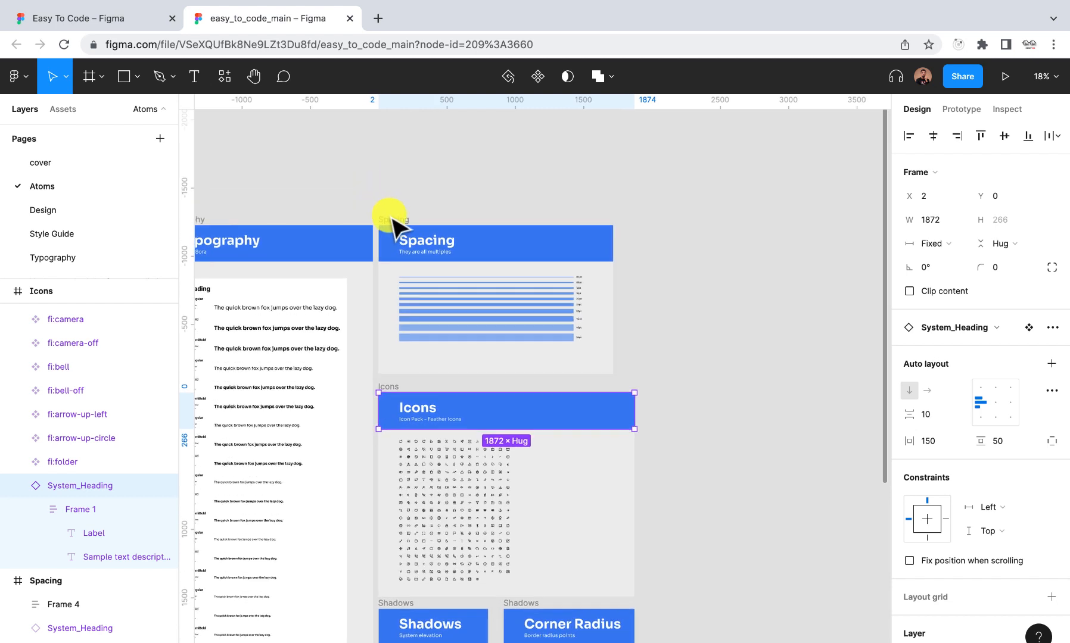
{"action": "left_click", "coordinate": [389, 215]}
{"action": "left_click_drag", "start_coordinate": [615, 281], "coordinate": [634, 279]}
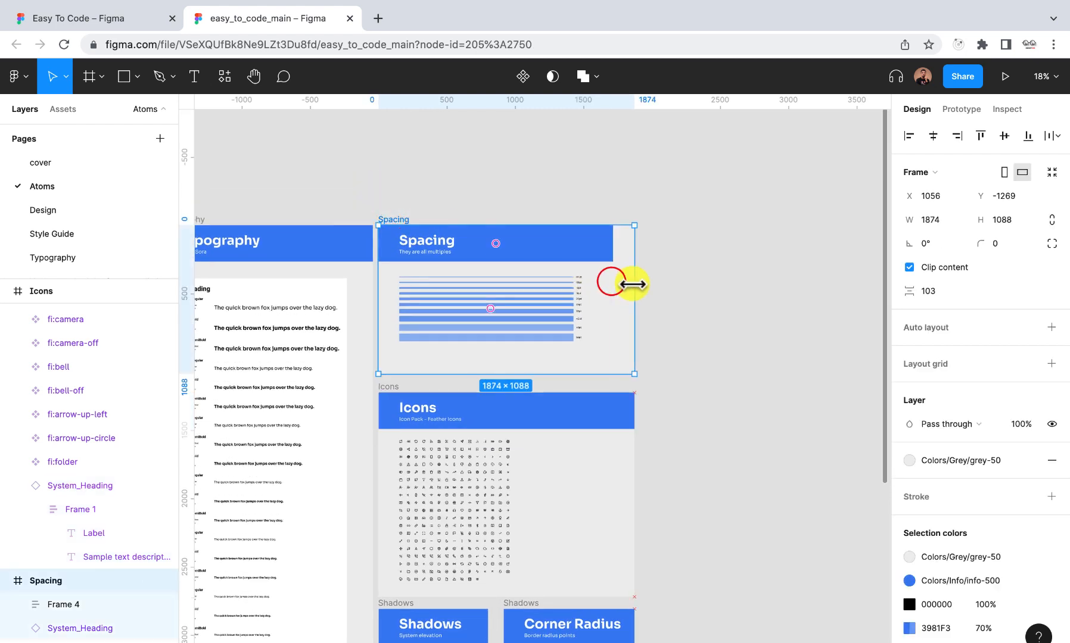
{"action": "left_click", "coordinate": [605, 253]}
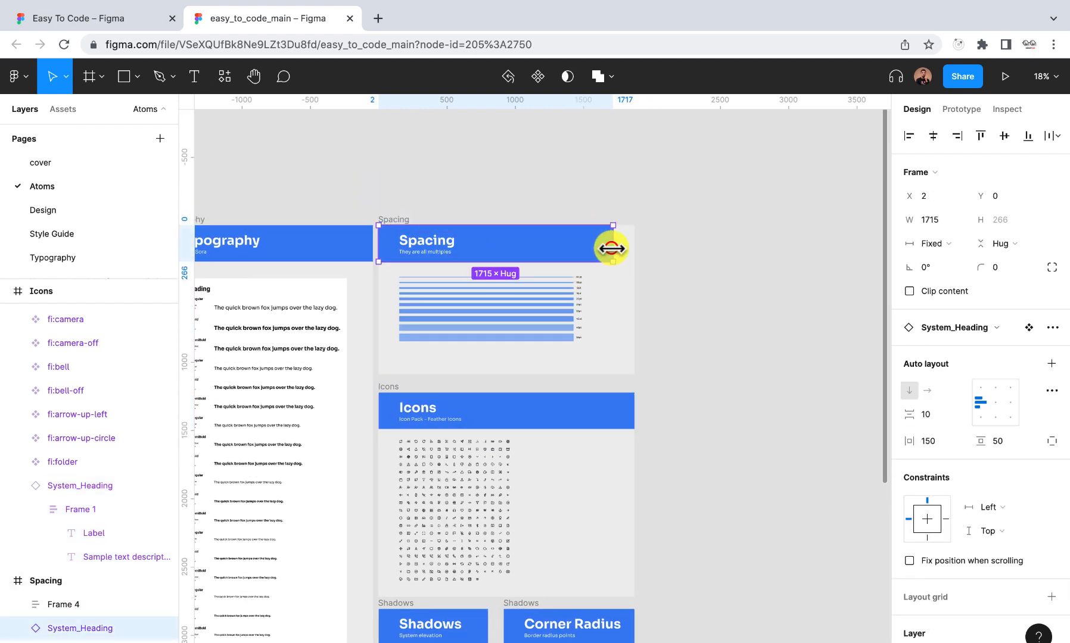
{"action": "left_click", "coordinate": [666, 334]}
{"action": "scroll", "coordinate": [666, 335], "scroll_direction": "down", "scroll_amount": 5}
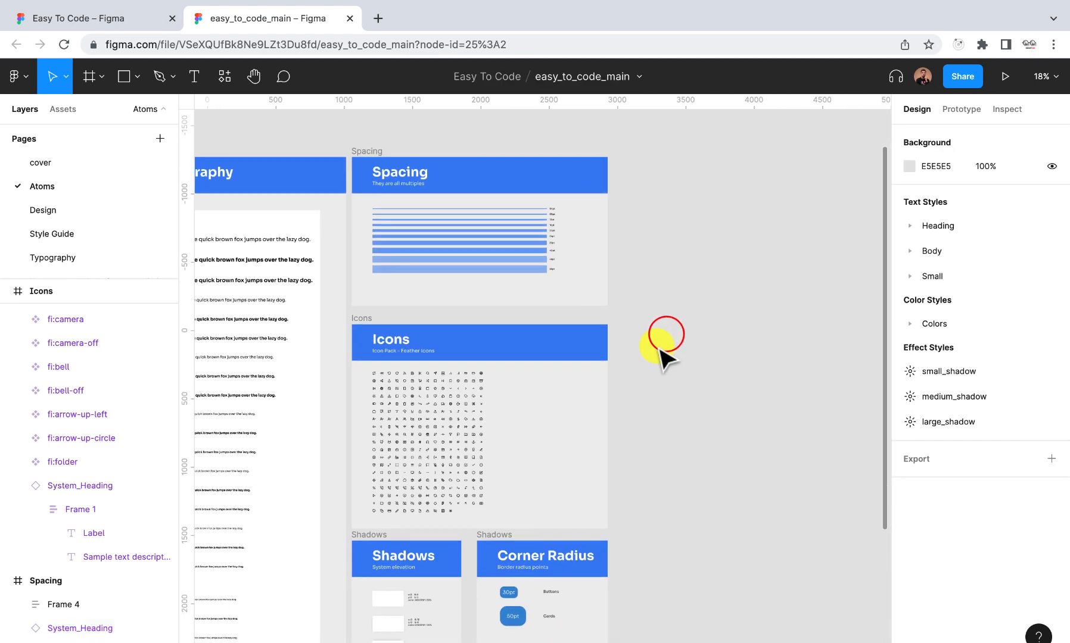
Narrow the Corner Radius heading to 957 and move its frame left, leaving a 40 gap beside the Shadows frame
{"action": "scroll", "coordinate": [657, 417], "scroll_direction": "up", "scroll_amount": 5}
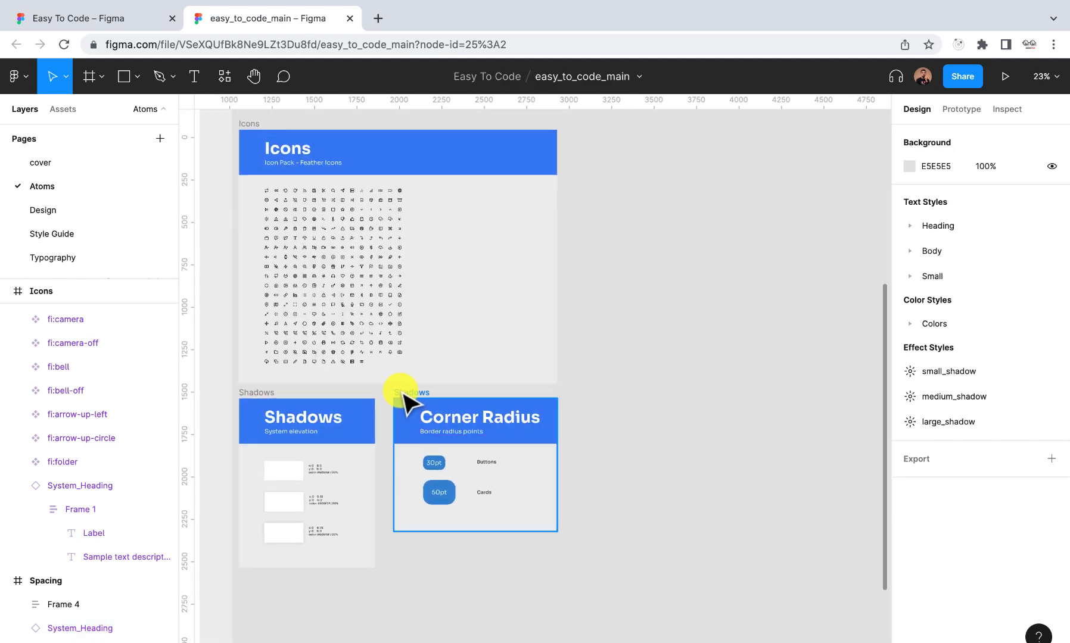
{"action": "left_click", "coordinate": [520, 441]}
{"action": "left_click_drag", "start_coordinate": [586, 430], "coordinate": [557, 430]}
{"action": "scroll", "coordinate": [415, 407], "scroll_direction": "up", "scroll_amount": 2}
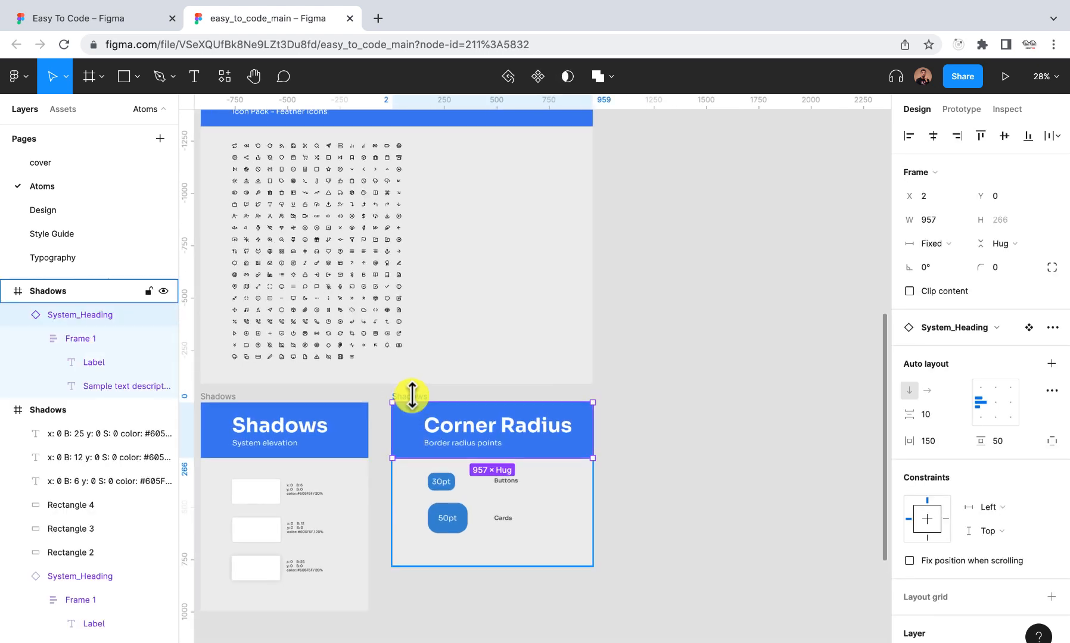
{"action": "left_click_drag", "start_coordinate": [411, 393], "coordinate": [394, 402]}
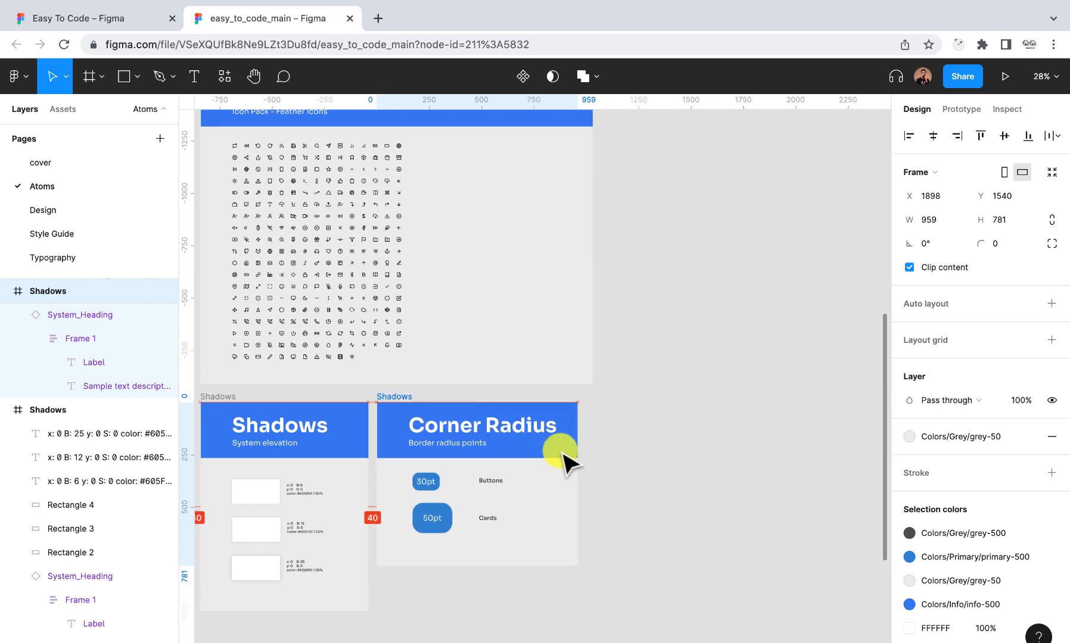
Narrow the Icons frame and its heading to line up with the Corner Radius frame's right edge
{"action": "scroll", "coordinate": [577, 339], "scroll_direction": "up", "scroll_amount": 5}
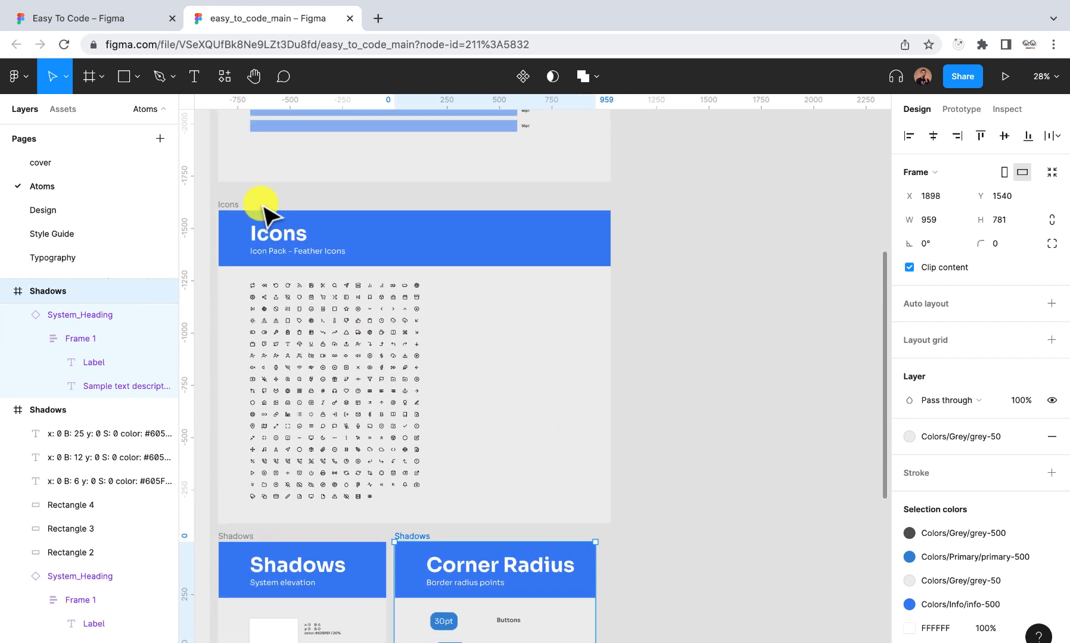
{"action": "left_click", "coordinate": [230, 203]}
{"action": "left_click_drag", "start_coordinate": [610, 337], "coordinate": [595, 337]}
{"action": "left_click", "coordinate": [563, 255]}
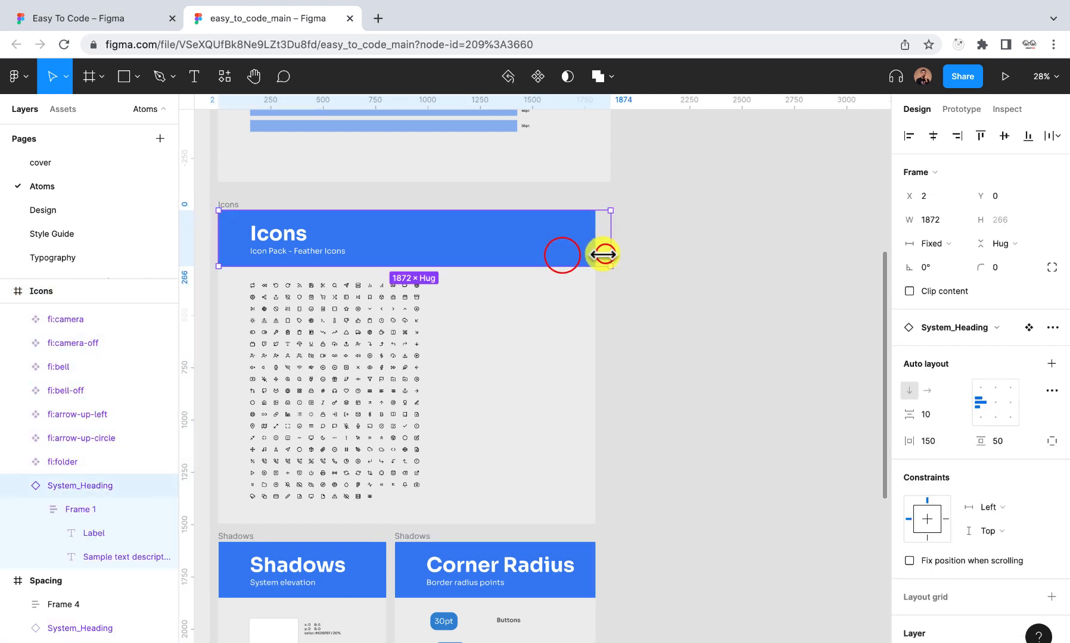
{"action": "left_click_drag", "start_coordinate": [605, 255], "coordinate": [593, 254]}
Narrow the Spacing frame to match the Icons frame's right edge and set its heading width to 1799
{"action": "scroll", "coordinate": [297, 179], "scroll_direction": "up", "scroll_amount": 4}
{"action": "left_click", "coordinate": [231, 162]}
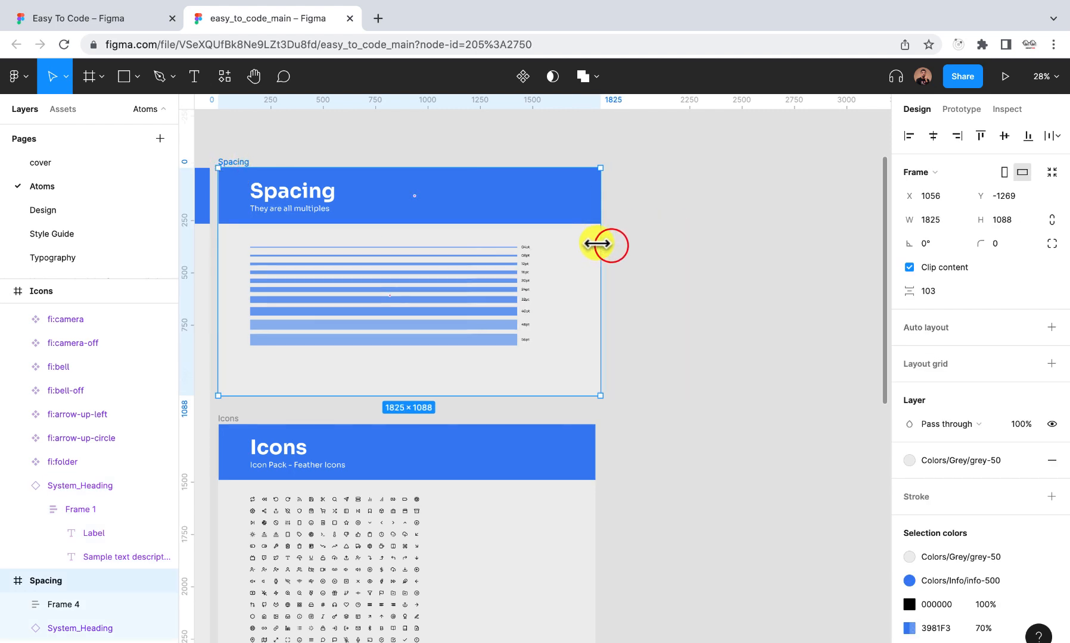
{"action": "left_click", "coordinate": [568, 201]}
{"action": "left_click", "coordinate": [604, 202]}
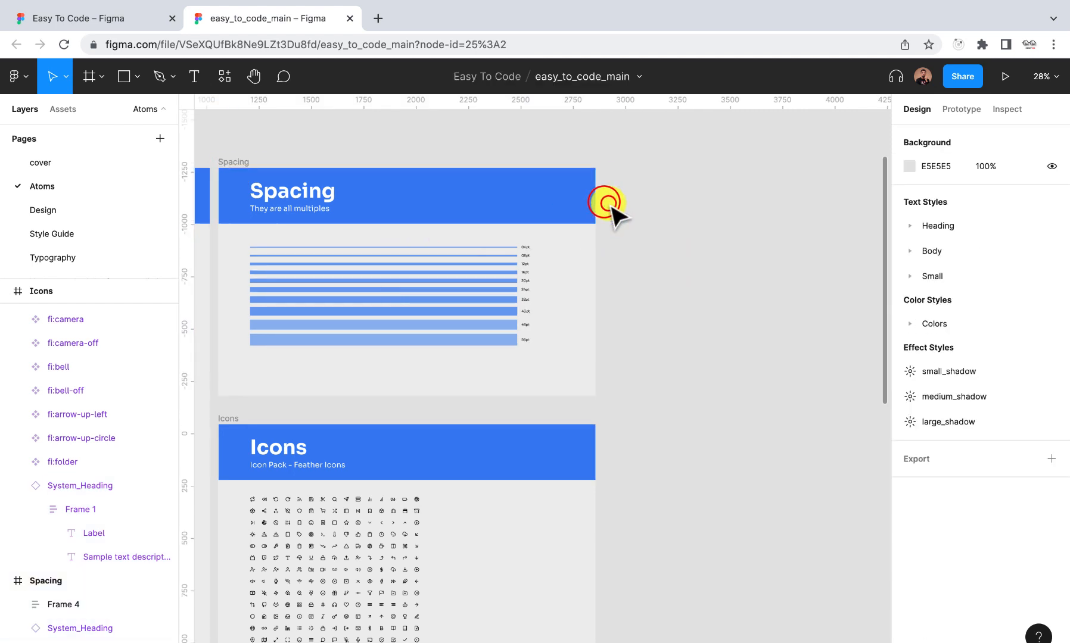
{"action": "left_click", "coordinate": [542, 198]}
{"action": "left_click", "coordinate": [611, 204]}
{"action": "left_click_drag", "start_coordinate": [596, 203], "coordinate": [595, 205]}
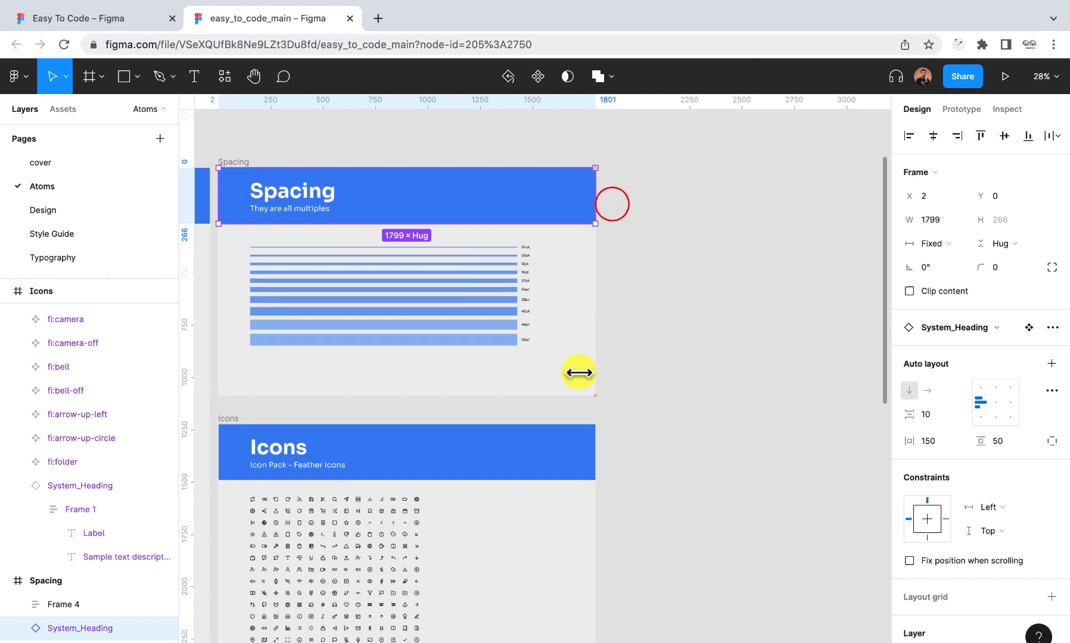
Review the overall arrangement of the Colors, Typography, Spacing, Icons, Shadows and Corner Radius frames
{"action": "scroll", "coordinate": [577, 375], "scroll_direction": "down", "scroll_amount": 15}
{"action": "scroll", "coordinate": [417, 308], "scroll_direction": "left", "scroll_amount": 2}
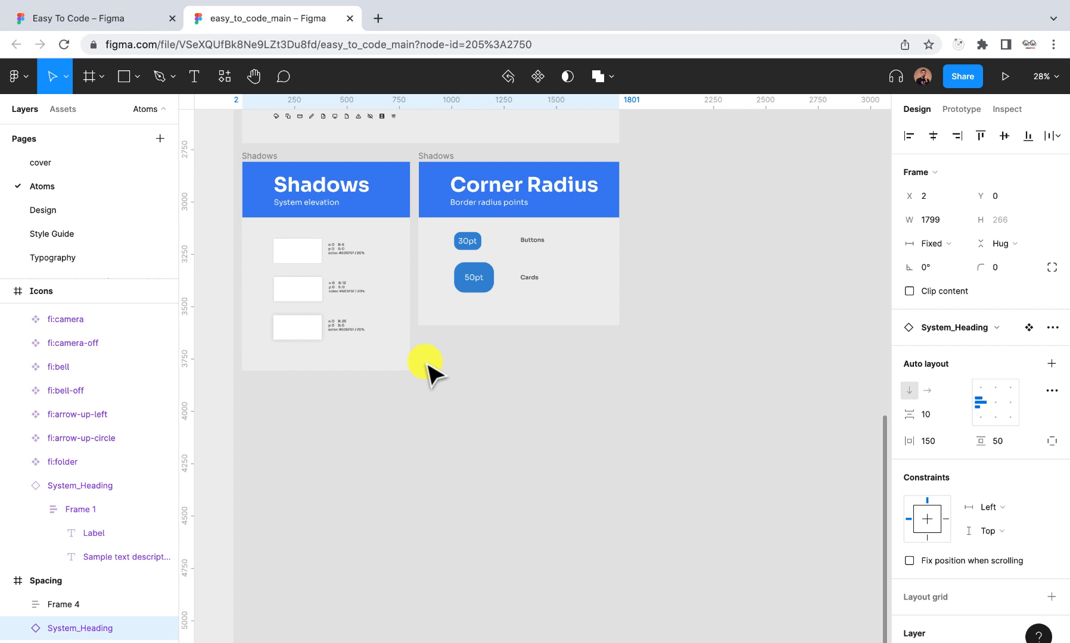
{"action": "scroll", "coordinate": [427, 370], "scroll_direction": "down", "scroll_amount": 10}
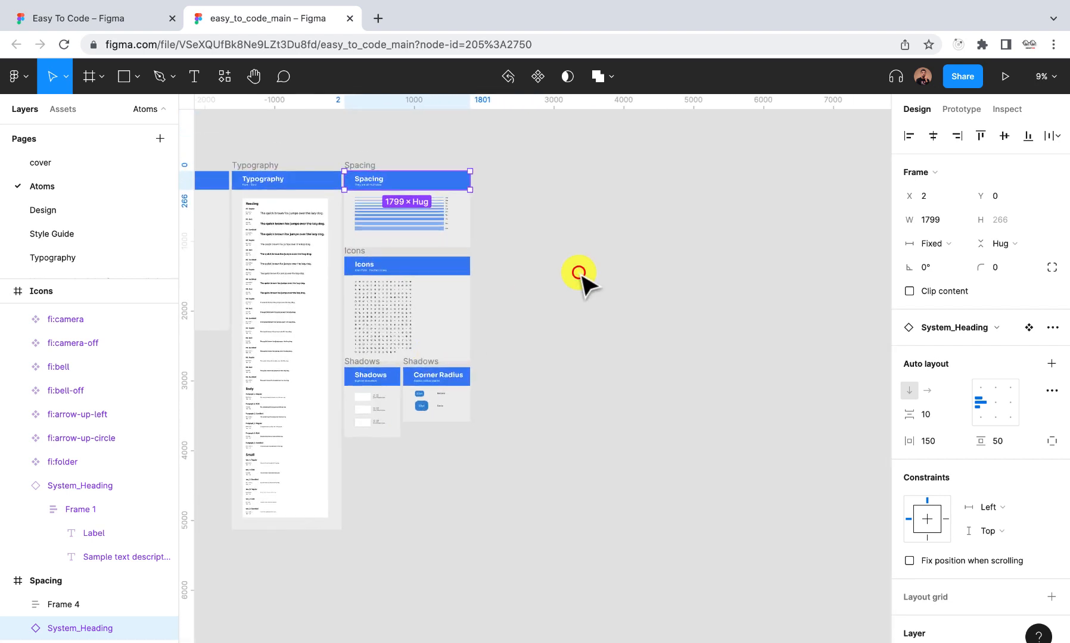
{"action": "left_click", "coordinate": [578, 273]}
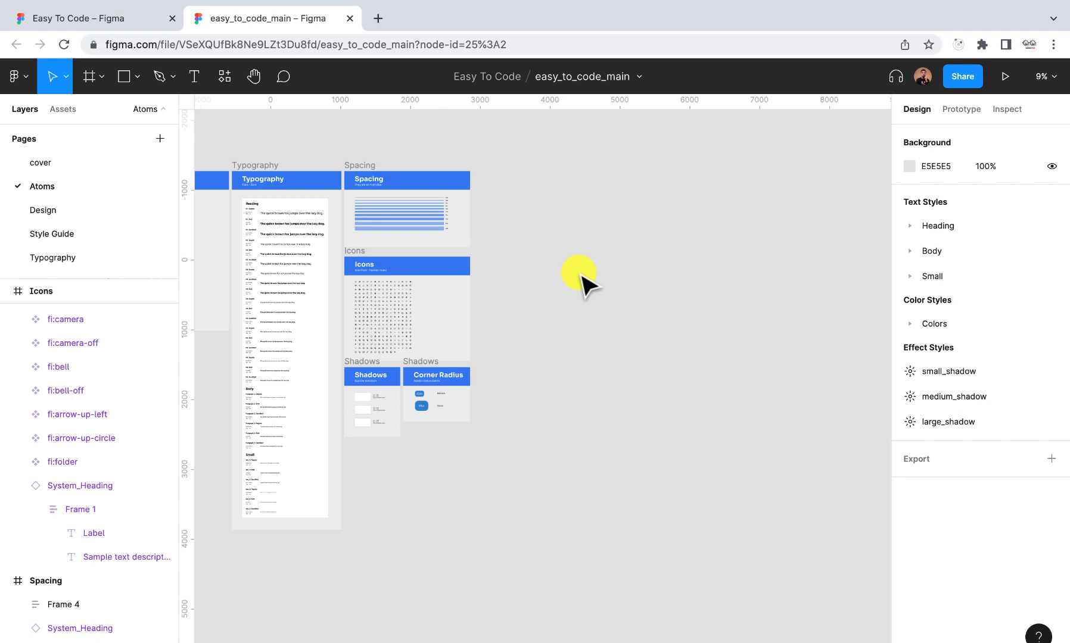
{"action": "scroll", "coordinate": [578, 272], "scroll_direction": "down", "scroll_amount": 5}
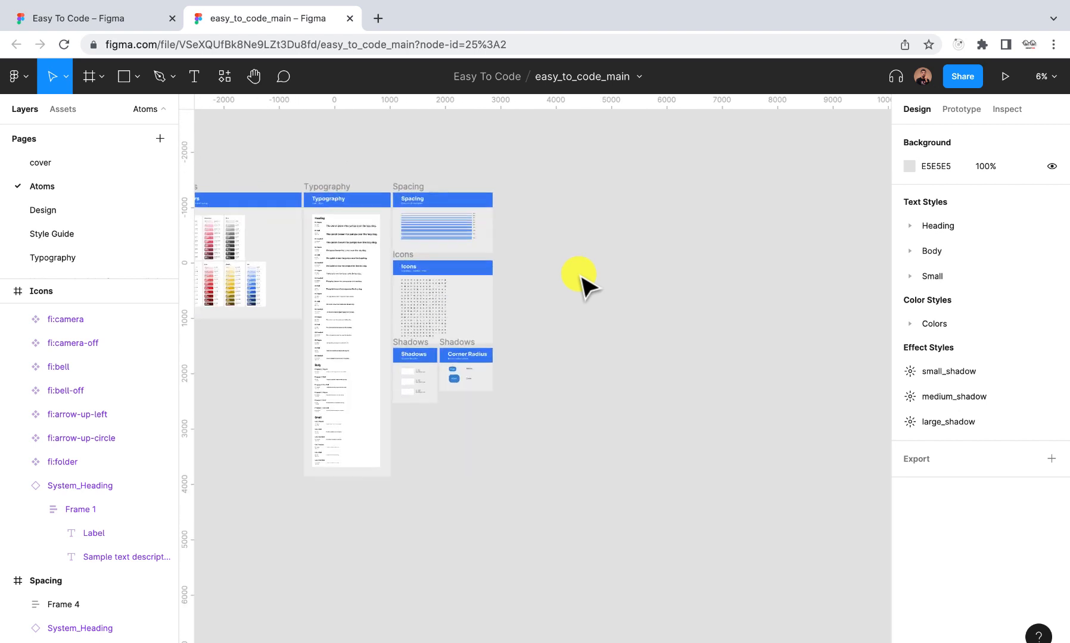
{"action": "scroll", "coordinate": [633, 251], "scroll_direction": "right", "scroll_amount": 3}
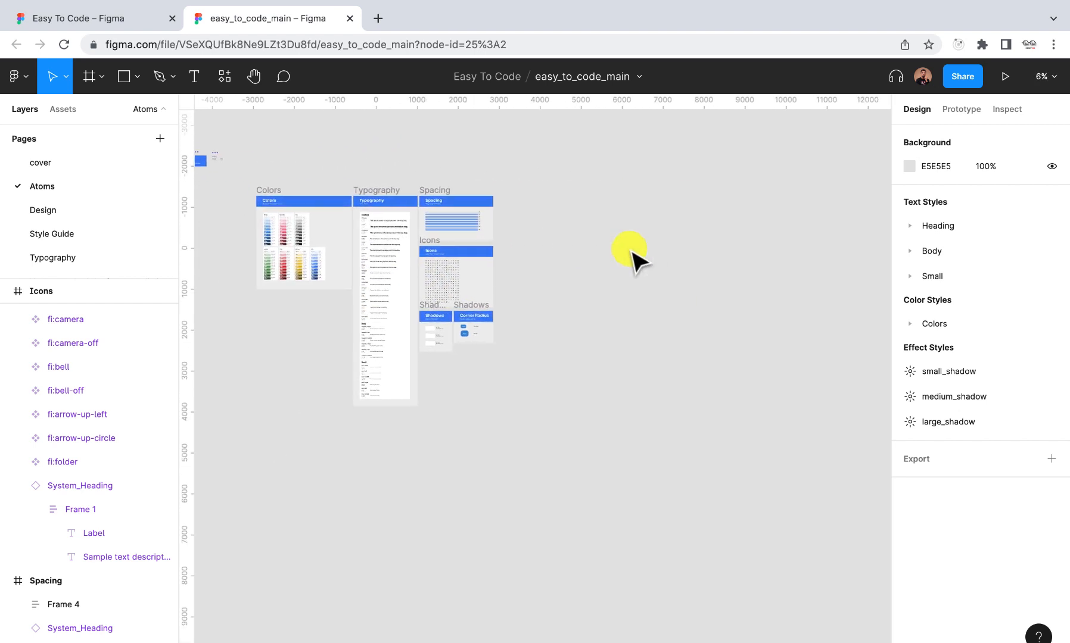
{"action": "scroll", "coordinate": [563, 215], "scroll_direction": "up", "scroll_amount": 3}
{"action": "scroll", "coordinate": [239, 113], "scroll_direction": "left", "scroll_amount": 3}
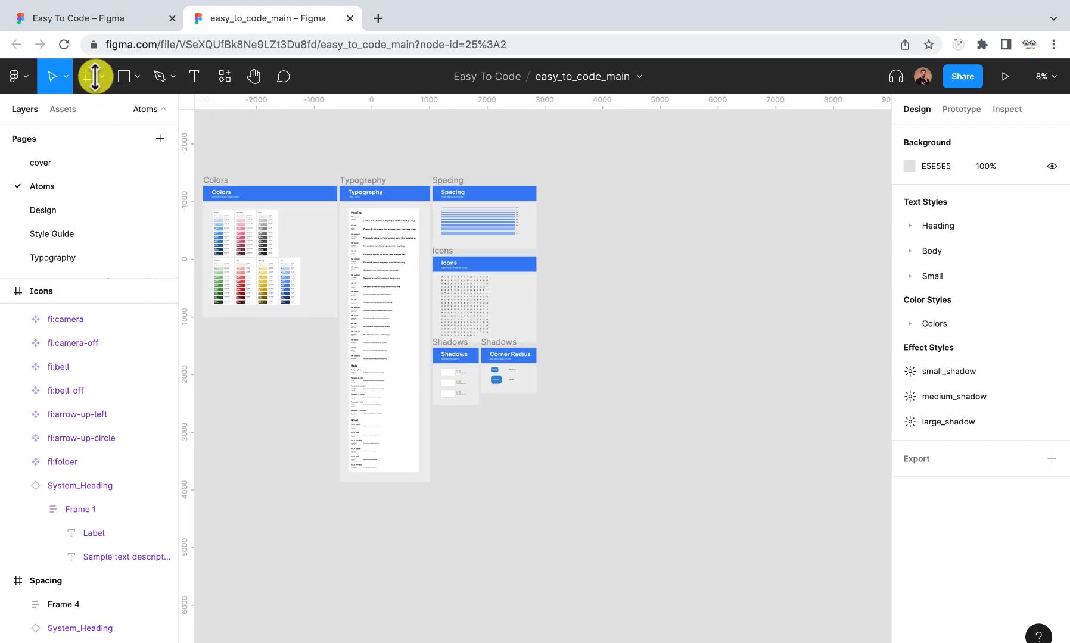
Create a 1440 × 1024 Desktop preset frame and place it right of the Spacing frame, aligned with its top edge
{"action": "left_click", "coordinate": [90, 76]}
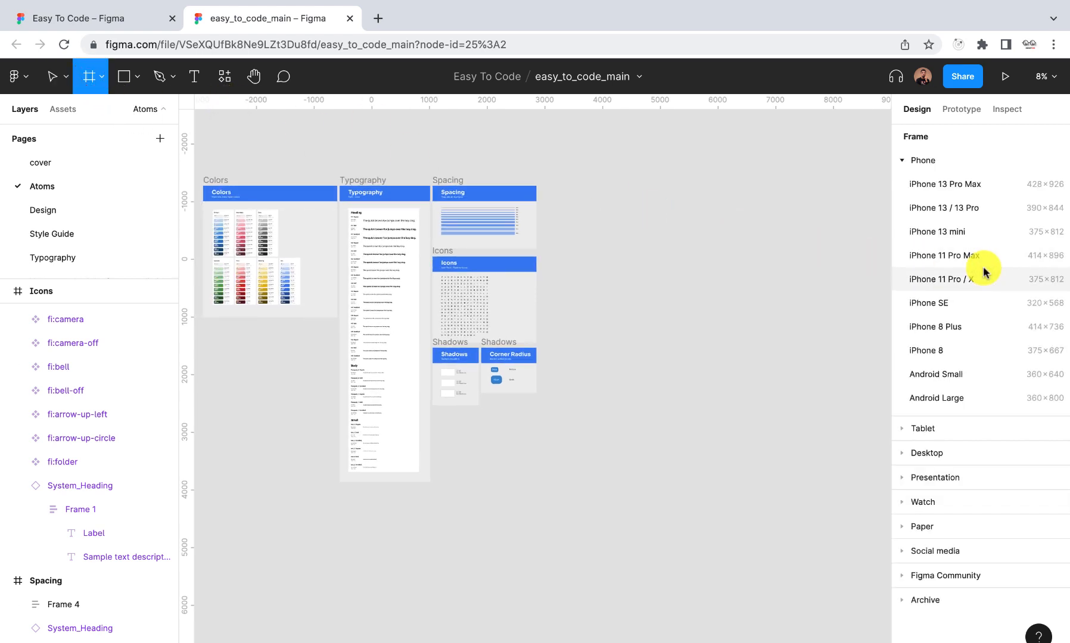
{"action": "left_click", "coordinate": [902, 452]}
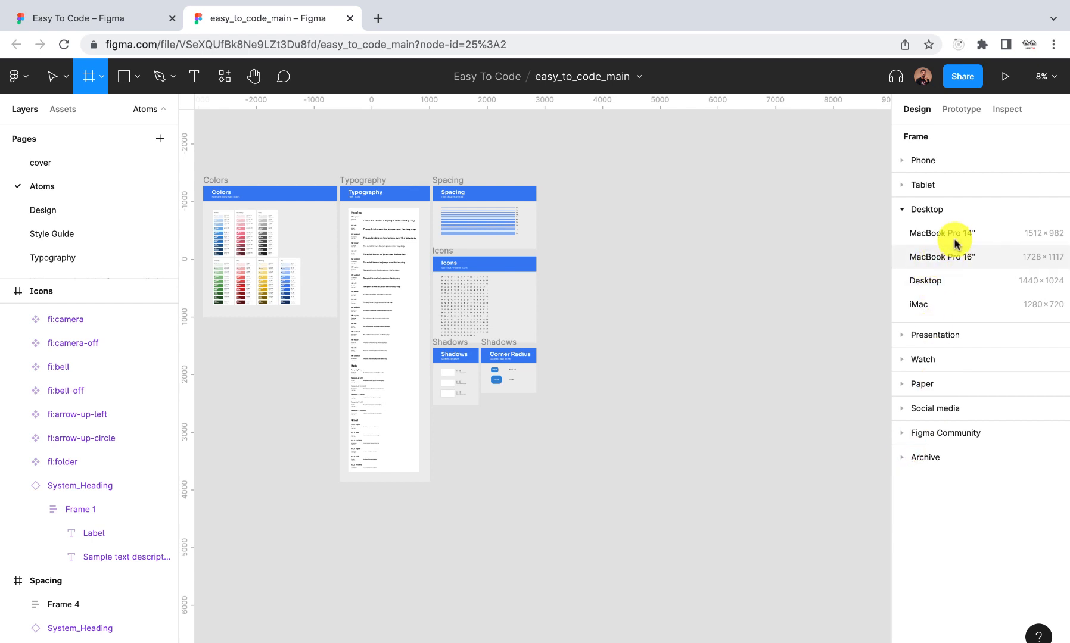
{"action": "left_click", "coordinate": [954, 279]}
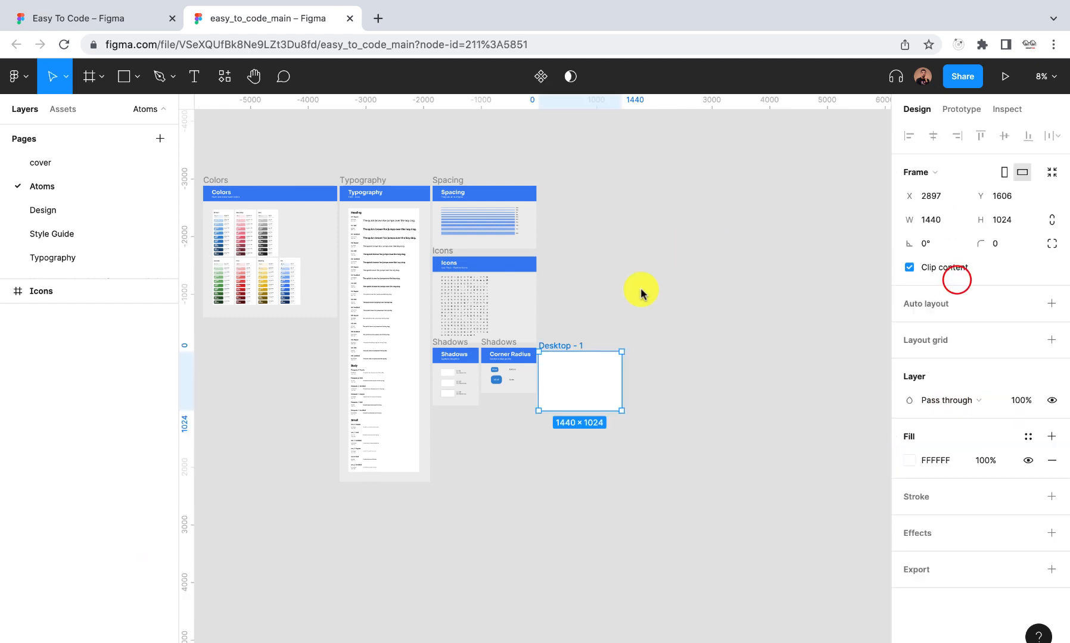
{"action": "left_click_drag", "start_coordinate": [564, 345], "coordinate": [539, 186]}
Rename the new desktop frame as "Layouts" and select it
{"action": "scroll", "coordinate": [566, 182], "scroll_direction": "up", "scroll_amount": 5}
{"action": "double_click", "coordinate": [536, 184]}
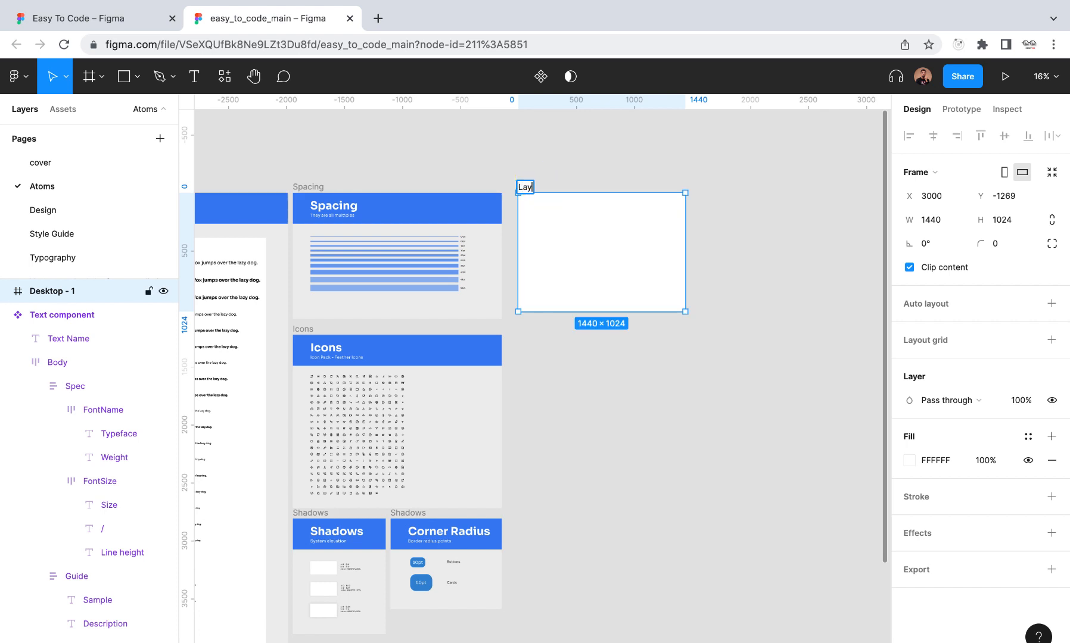
{"action": "left_click", "coordinate": [731, 201]}
{"action": "scroll", "coordinate": [551, 175], "scroll_direction": "up", "scroll_amount": 3}
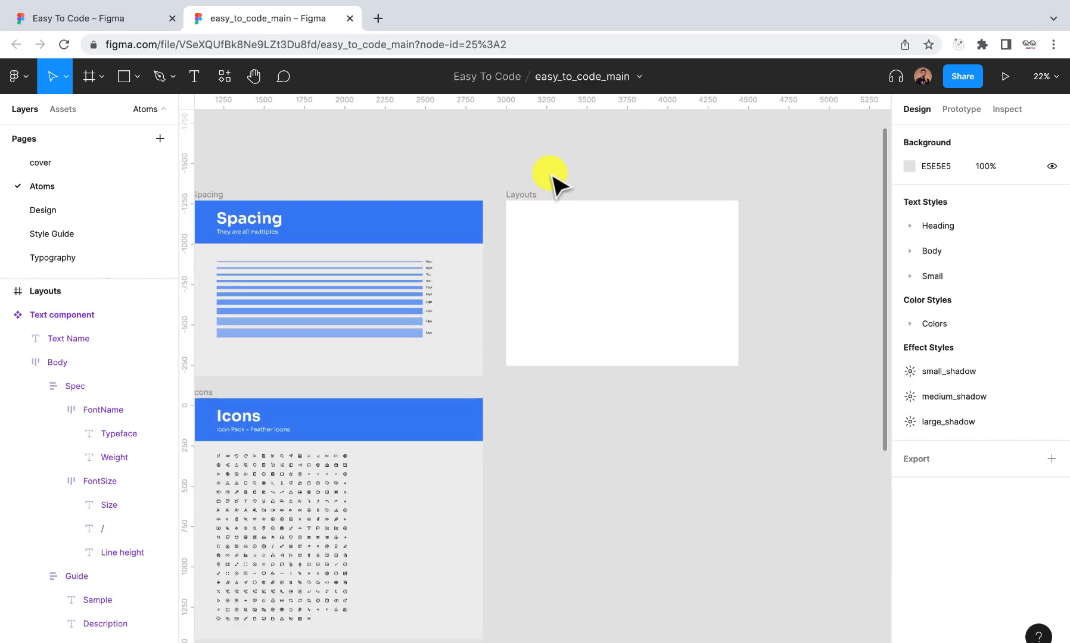
{"action": "left_click", "coordinate": [513, 192]}
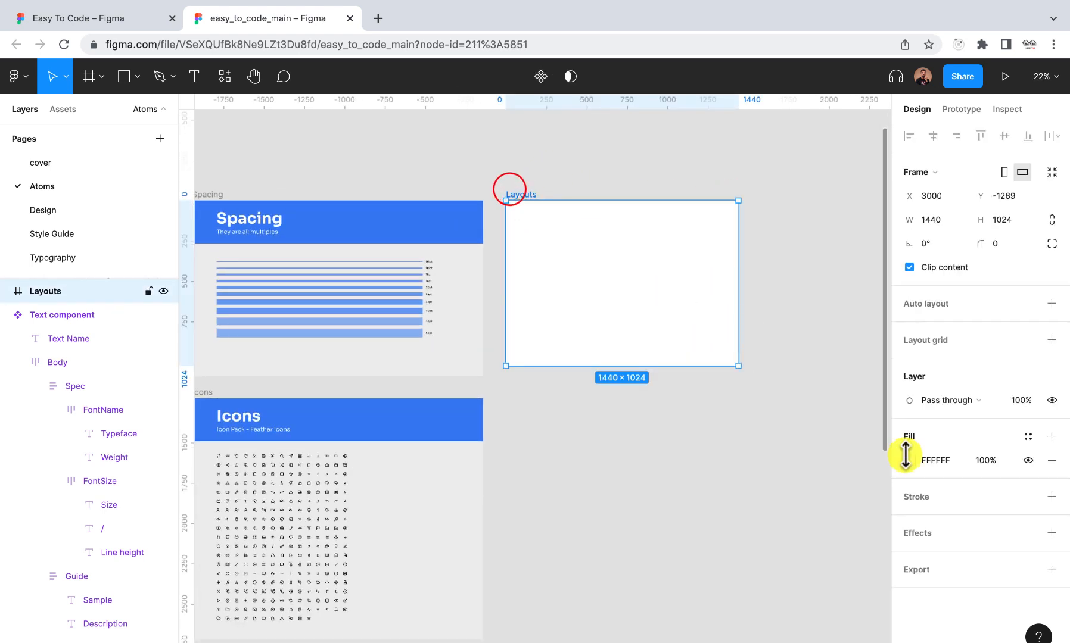
Apply the Colors/Grey/grey-50 colour style to the fill of the Layouts frame
{"action": "left_click", "coordinate": [1026, 435]}
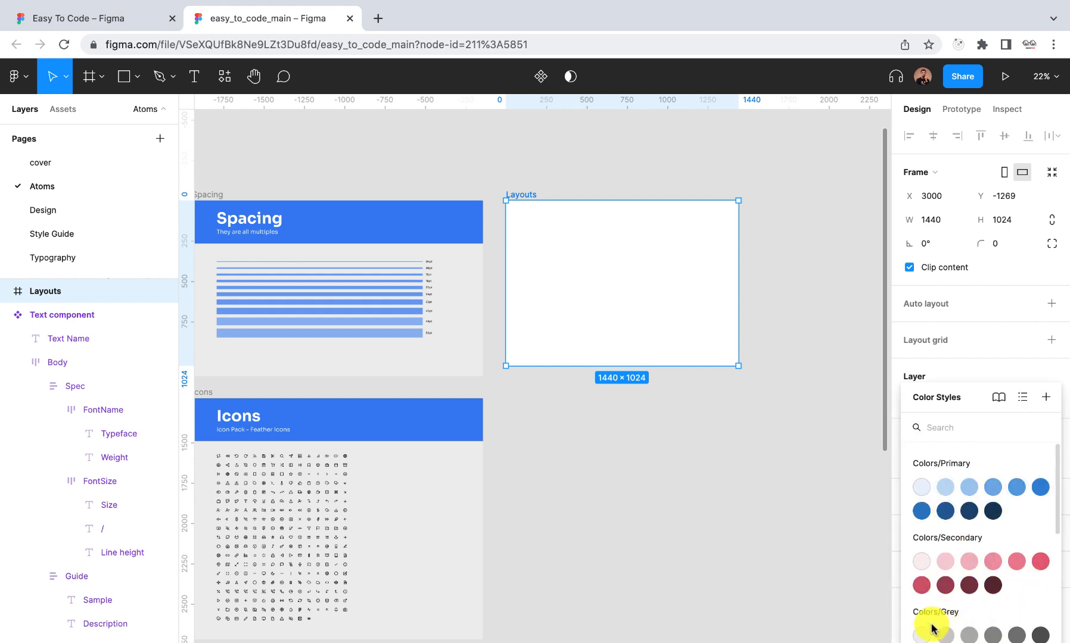
{"action": "left_click", "coordinate": [923, 629]}
{"action": "left_click", "coordinate": [518, 186]}
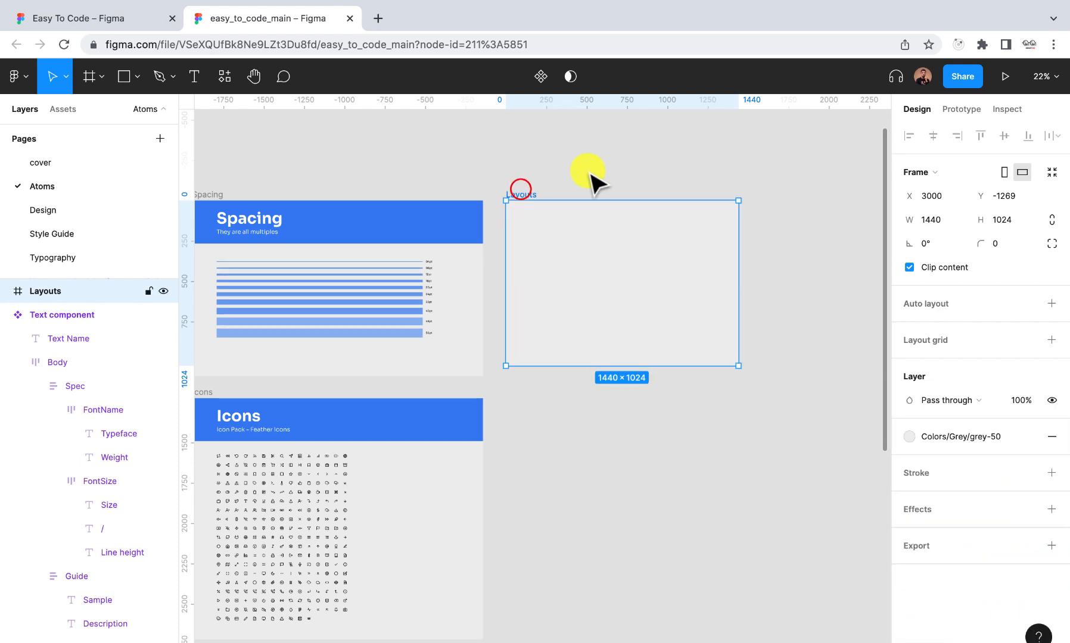
{"action": "left_click", "coordinate": [518, 190]}
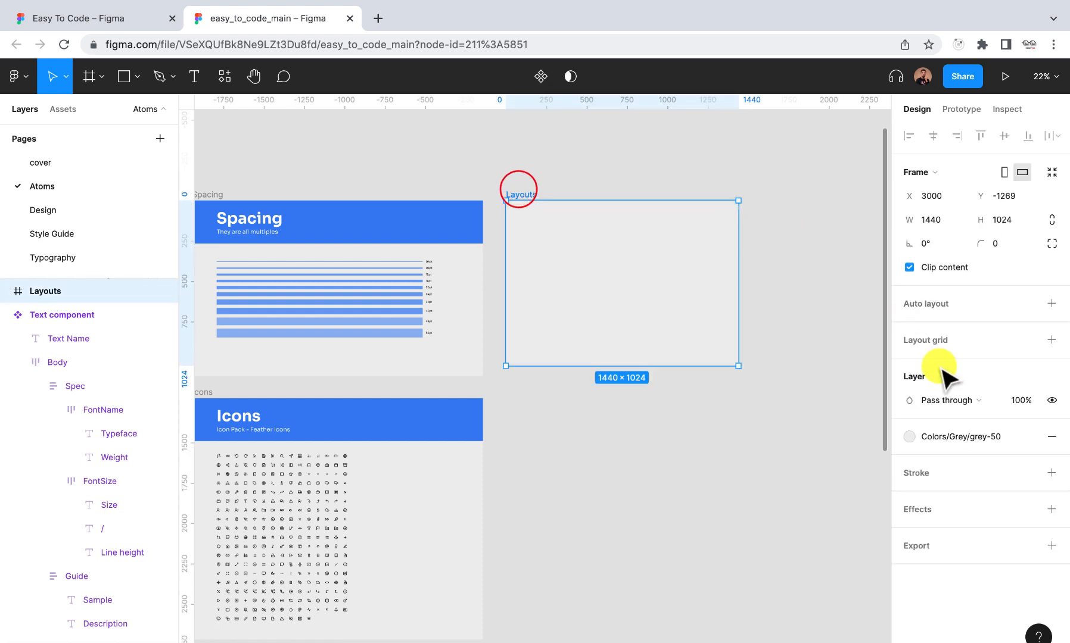
Add a 10 px layout grid to the Layouts frame and set its colour opacity to 5%
{"action": "left_click", "coordinate": [1052, 340]}
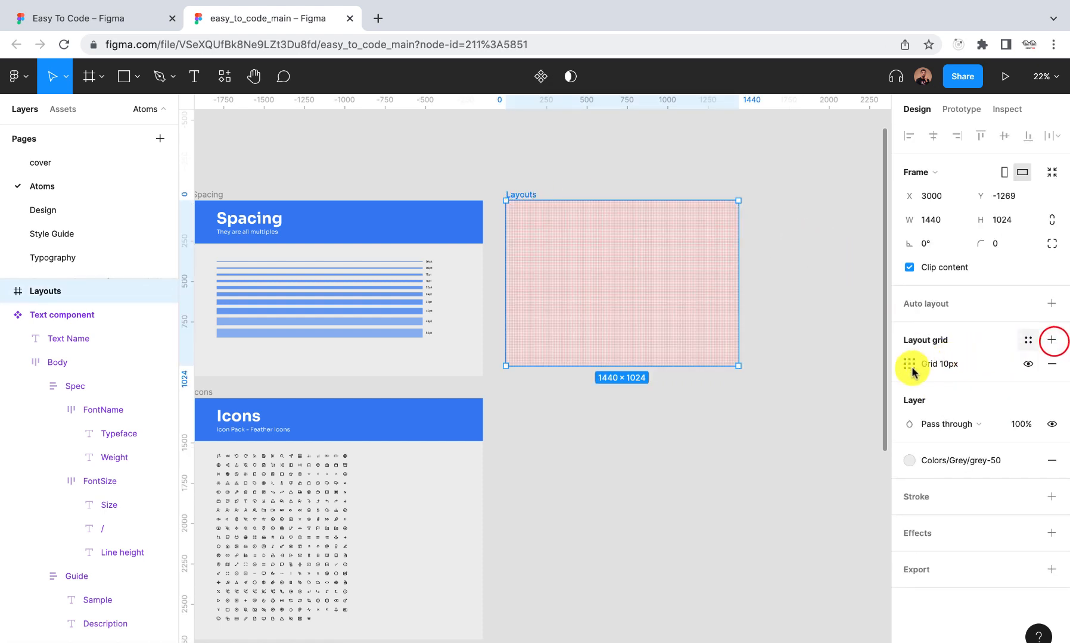
{"action": "left_click", "coordinate": [908, 369]}
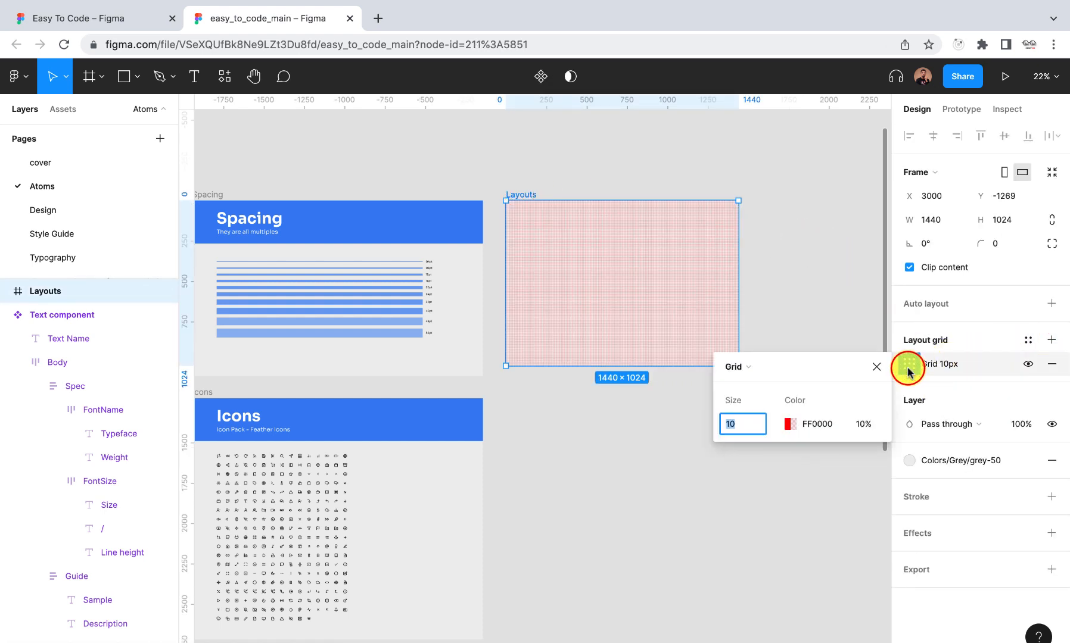
{"action": "left_click", "coordinate": [854, 425]}
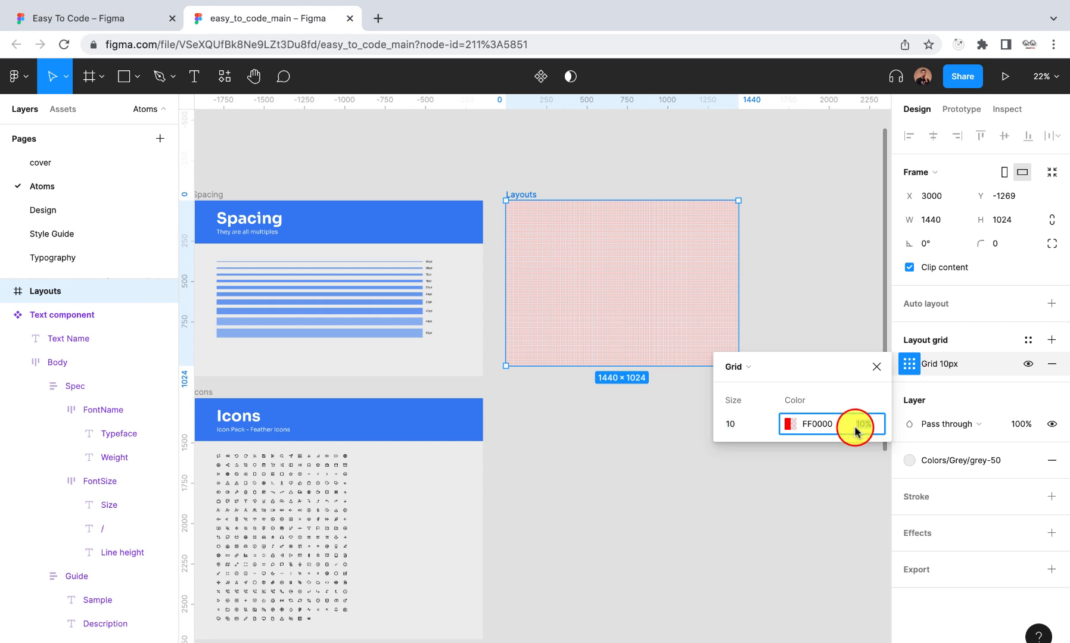
{"action": "type", "text": "5"}
{"action": "key", "text": "Return"}
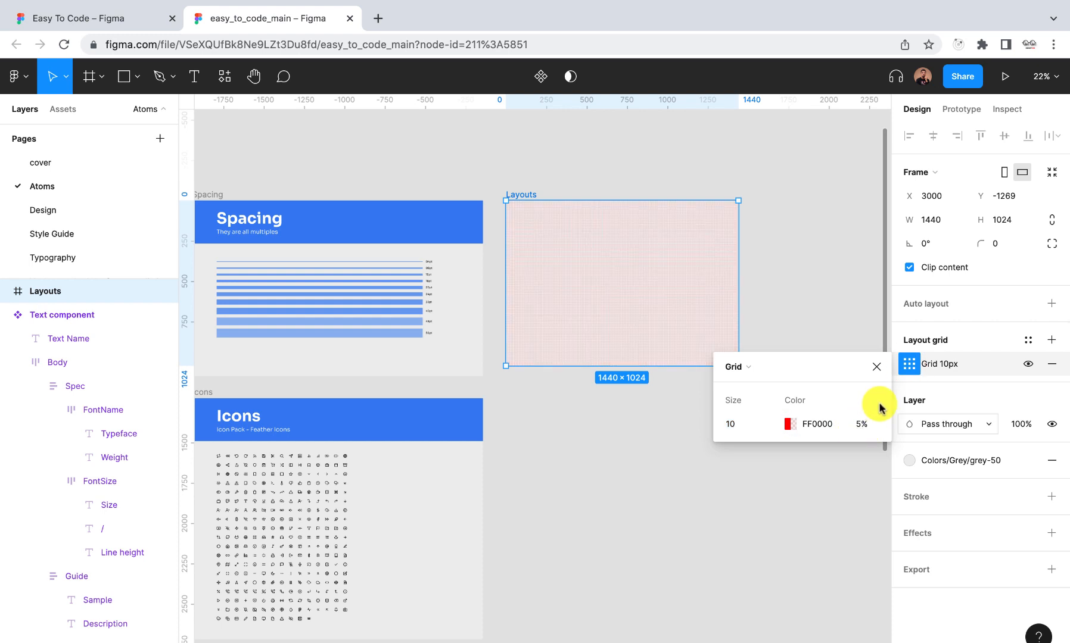
Add a second layout grid to the Layouts frame and change its type to Columns
{"action": "left_click", "coordinate": [1051, 340]}
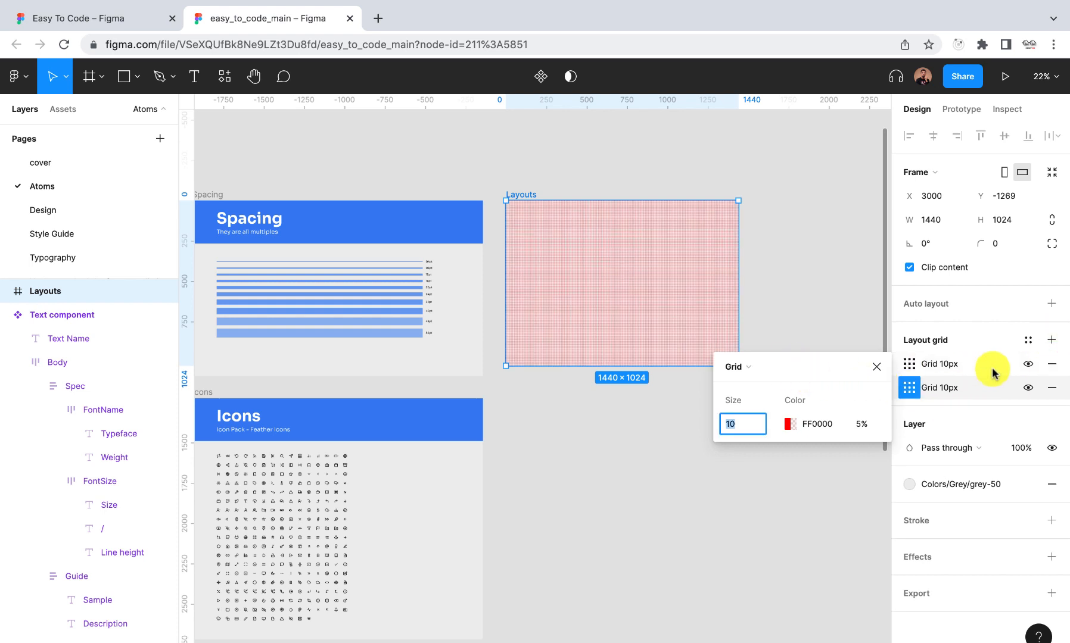
{"action": "left_click", "coordinate": [928, 369]}
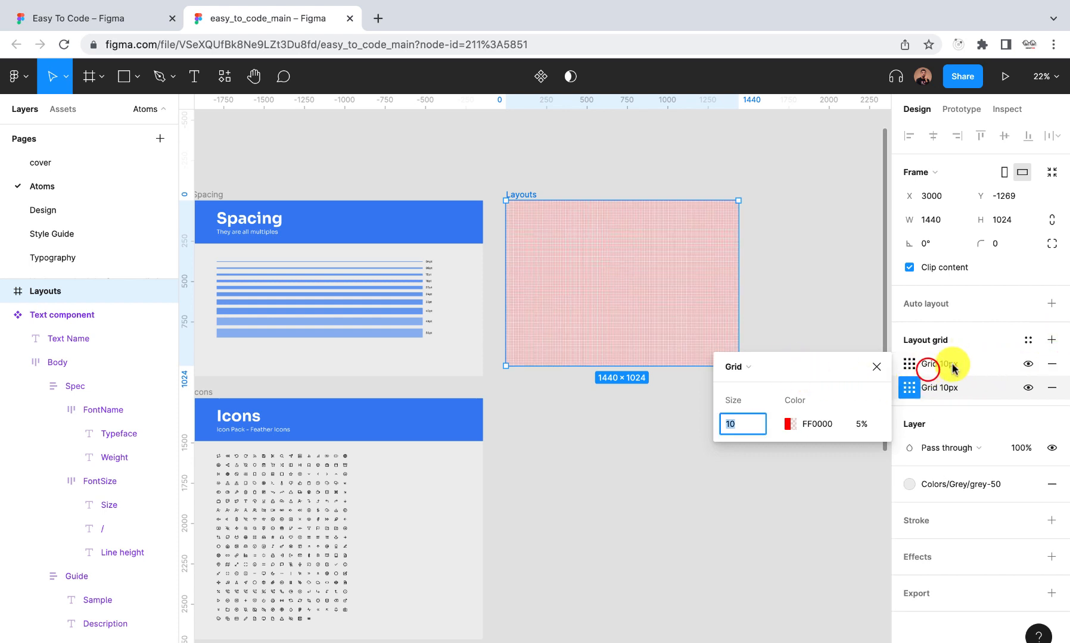
{"action": "left_click", "coordinate": [957, 364]}
{"action": "left_click", "coordinate": [907, 362]}
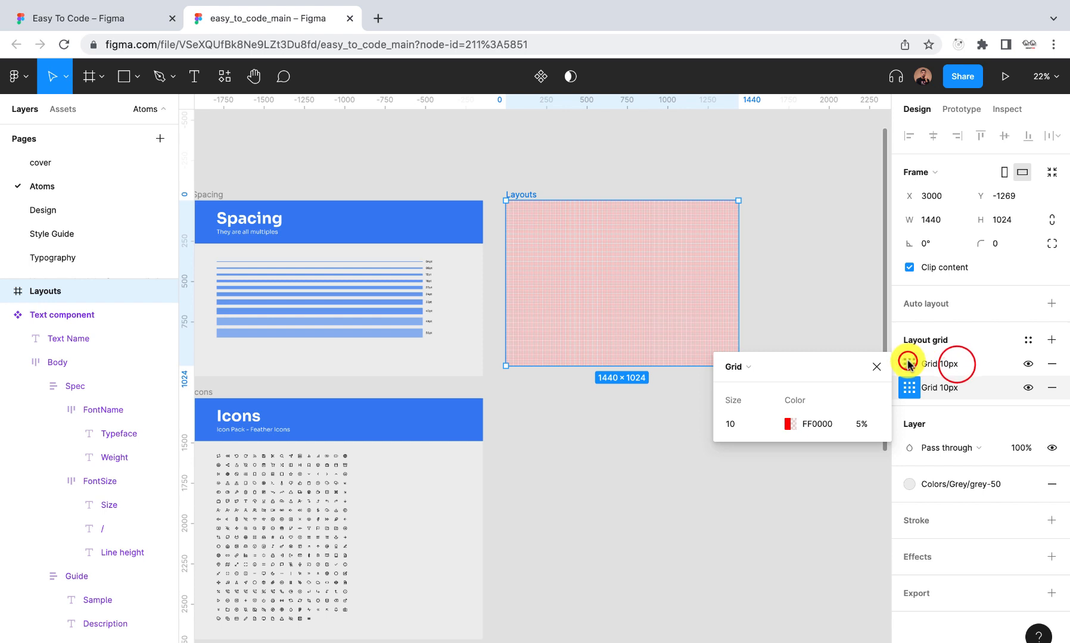
{"action": "left_click", "coordinate": [773, 367]}
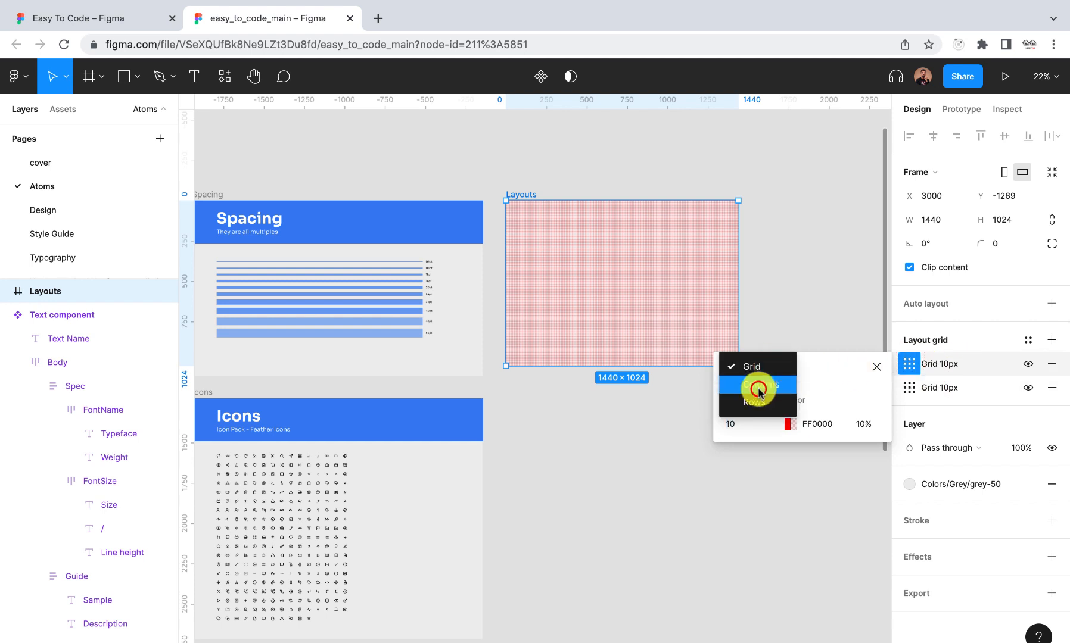
{"action": "left_click", "coordinate": [759, 391]}
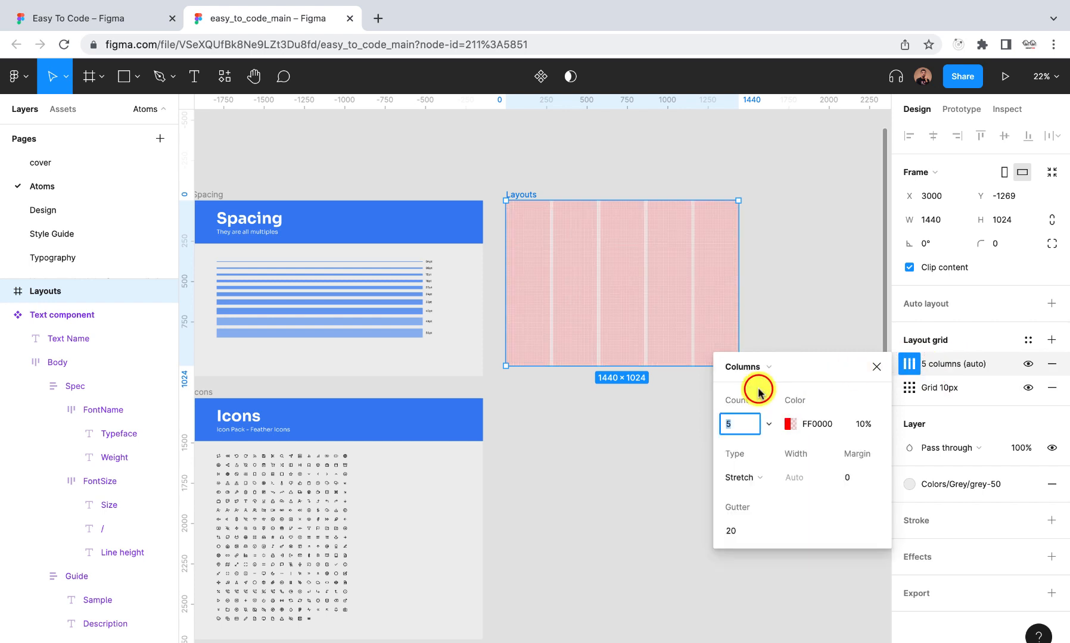
Set the column grid's margin to 85 and its count to 12, keeping the gutter at 20
{"action": "left_click", "coordinate": [851, 480]}
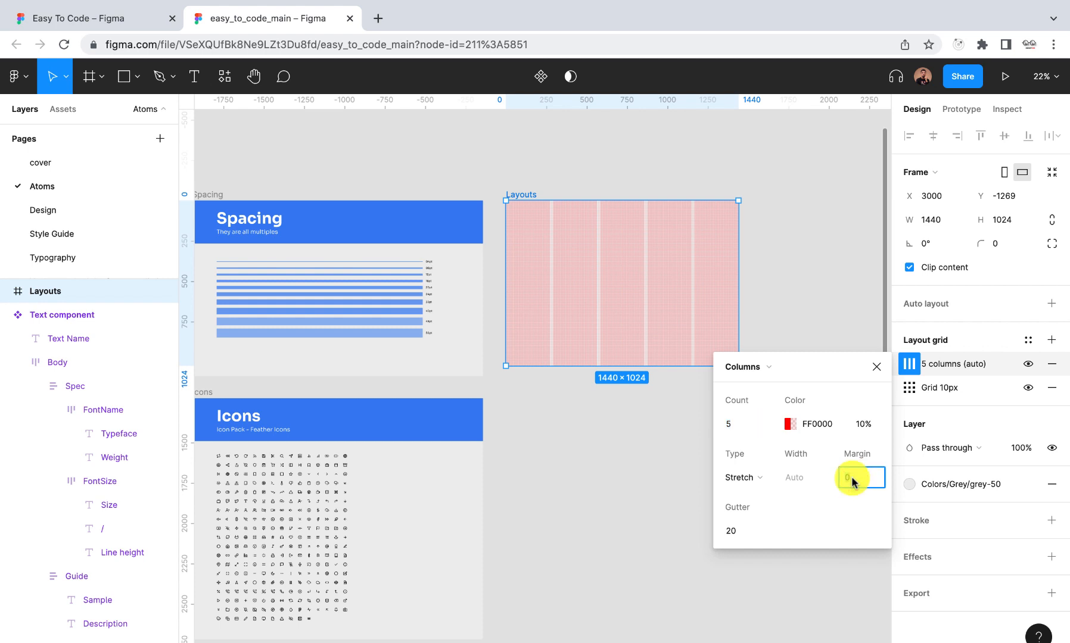
{"action": "key", "text": "Return"}
{"action": "left_click", "coordinate": [736, 418]}
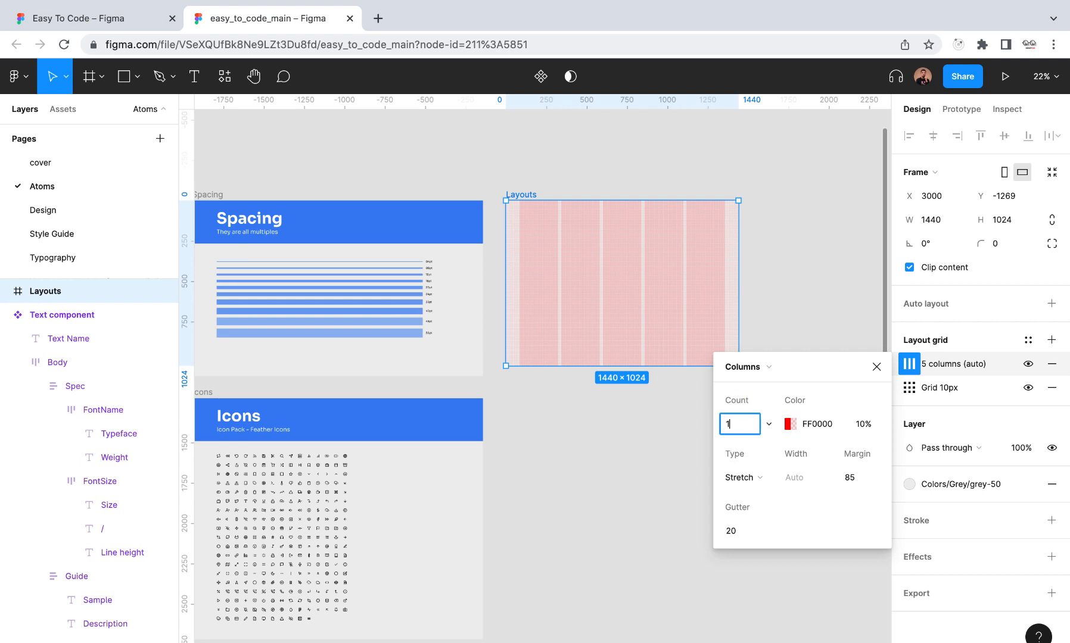
{"action": "key", "text": "Return"}
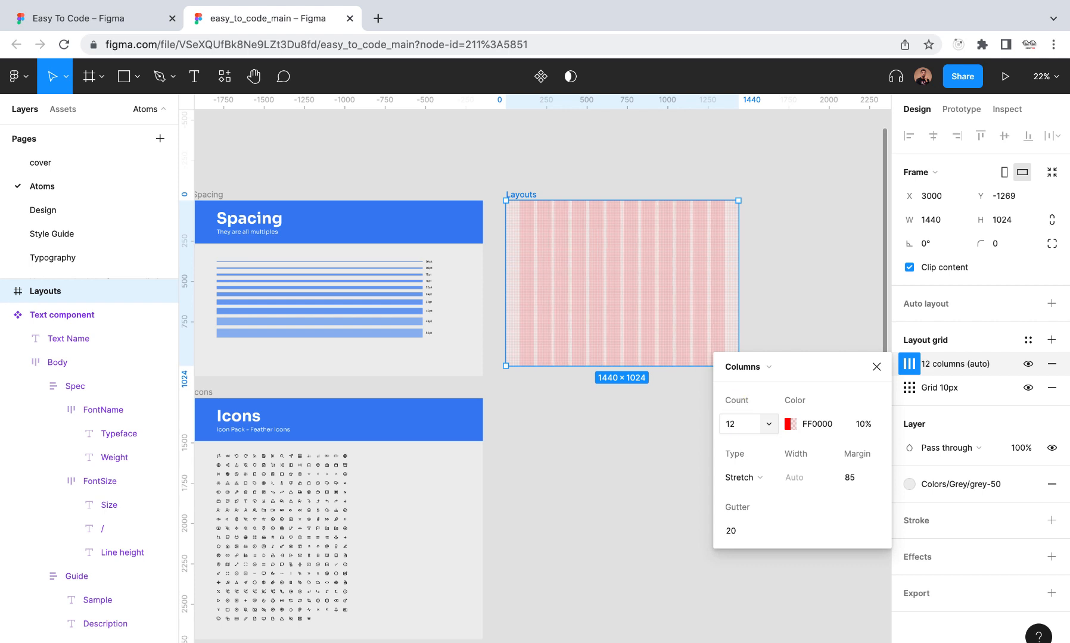
{"action": "left_click", "coordinate": [727, 531]}
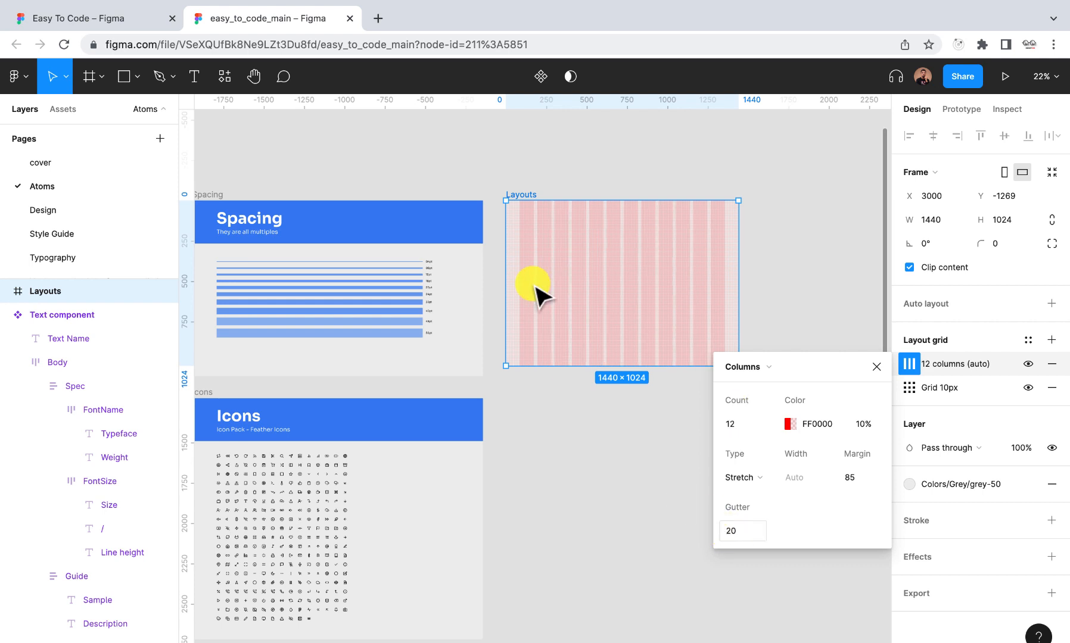
Rename the Layouts frame as "Desktop_Layouts"
{"action": "scroll", "coordinate": [539, 253], "scroll_direction": "right", "scroll_amount": 2}
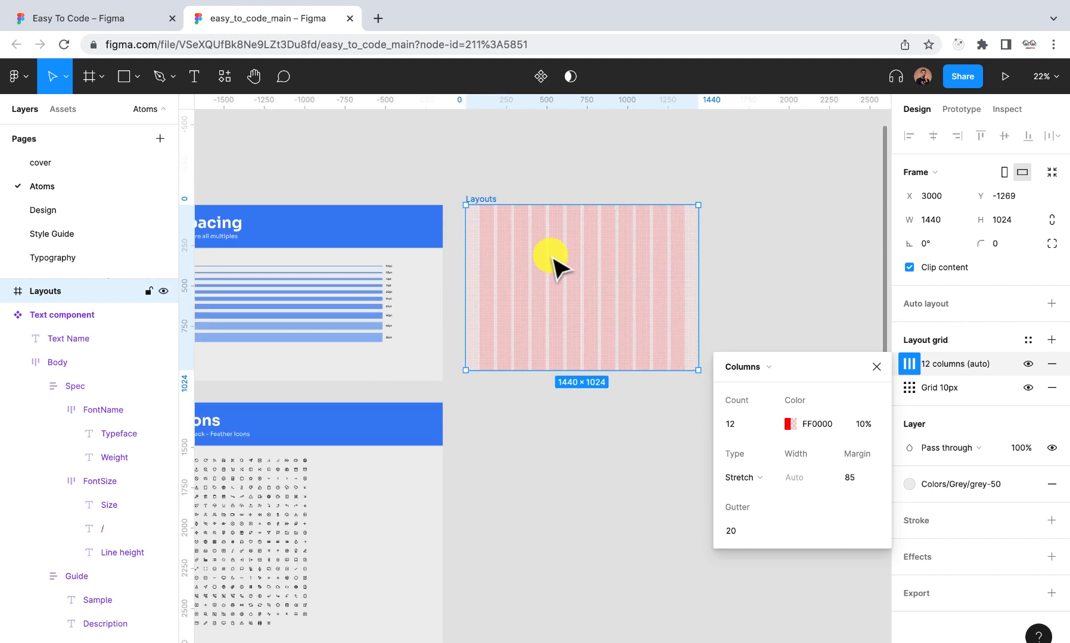
{"action": "scroll", "coordinate": [551, 262], "scroll_direction": "up", "scroll_amount": 3}
{"action": "left_click", "coordinate": [448, 174]}
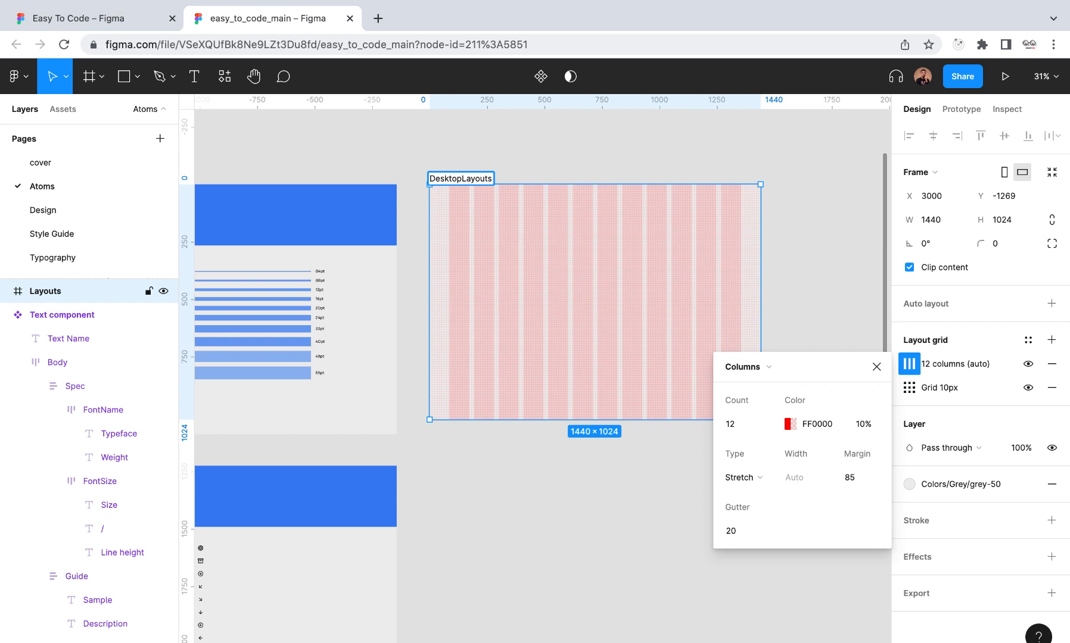
{"action": "left_click", "coordinate": [481, 470]}
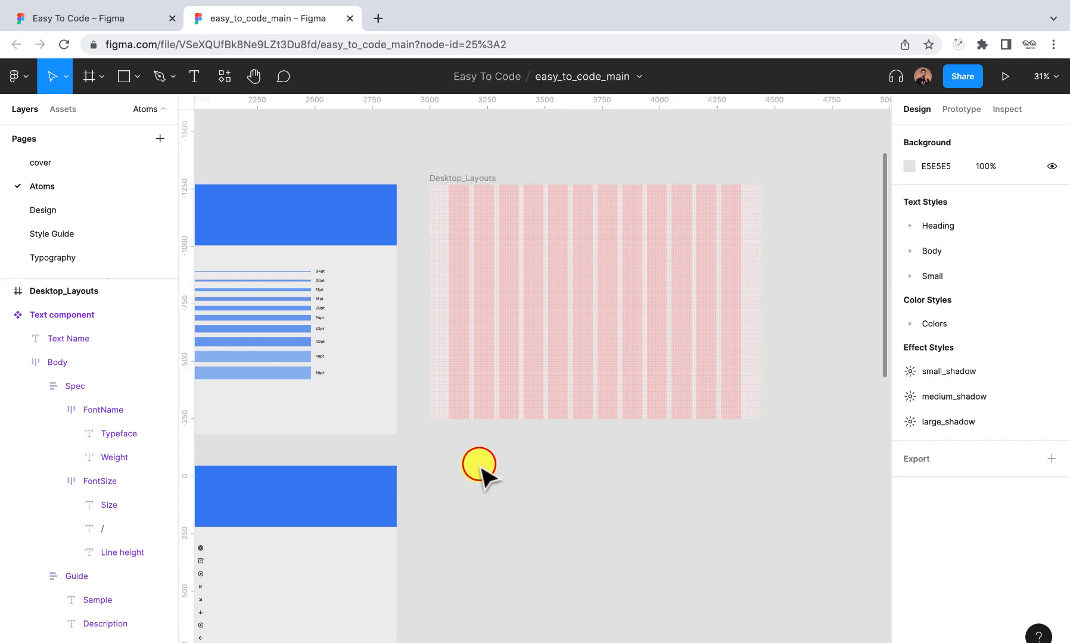
Duplicate the Desktop_Layouts frame, place the copy directly below it and rename the copy as "Tablets_Layouts"
{"action": "scroll", "coordinate": [482, 470], "scroll_direction": "down", "scroll_amount": 5}
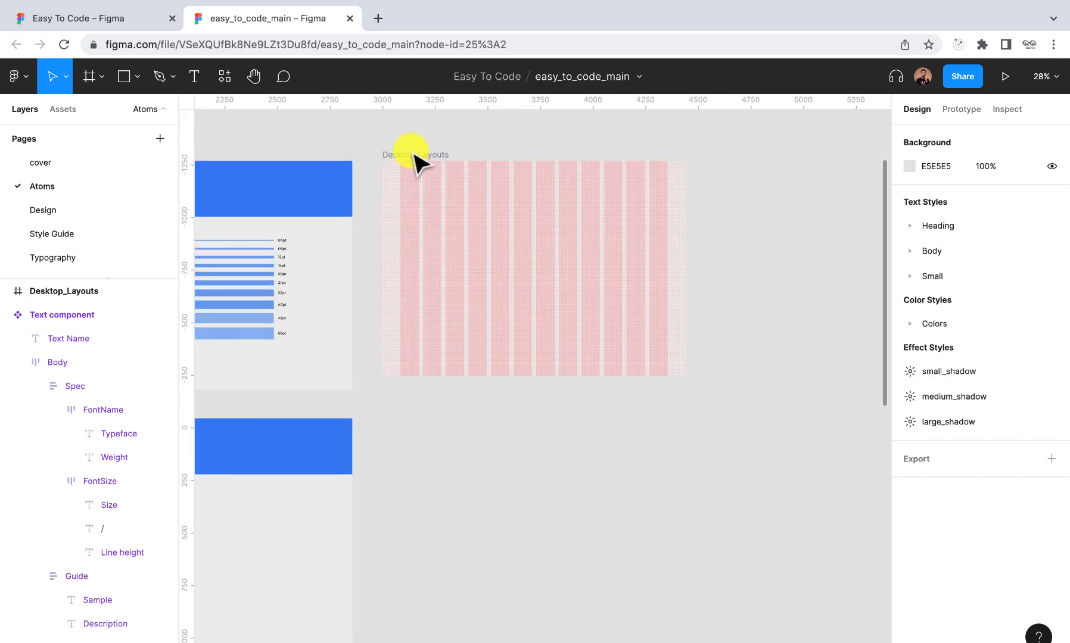
{"action": "left_click", "coordinate": [411, 150]}
{"action": "key", "text": "ctrl+d"}
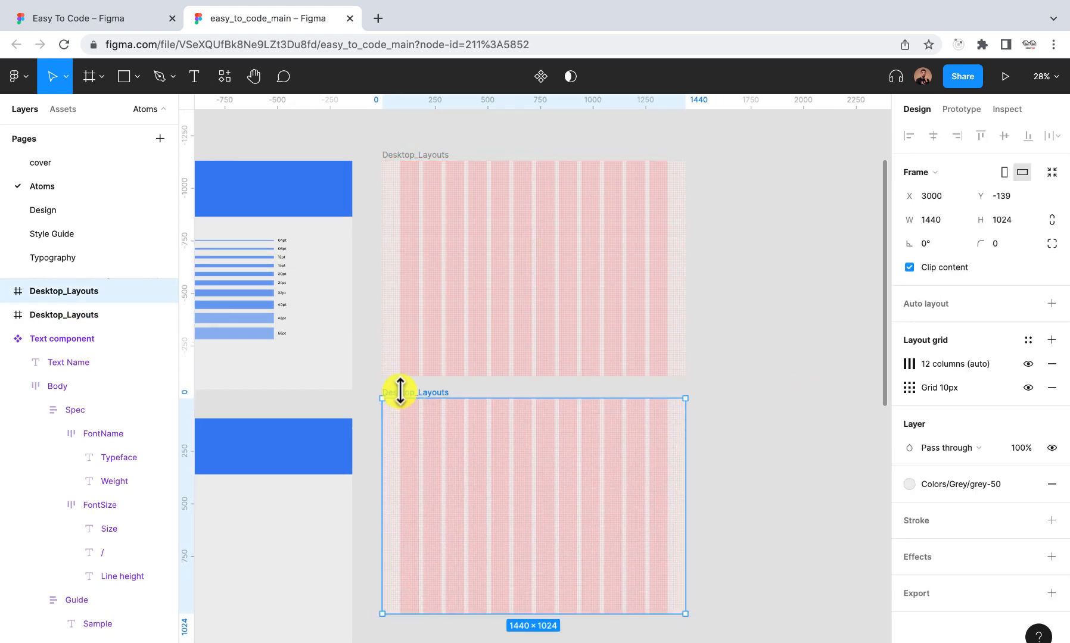
{"action": "double_click", "coordinate": [399, 391]}
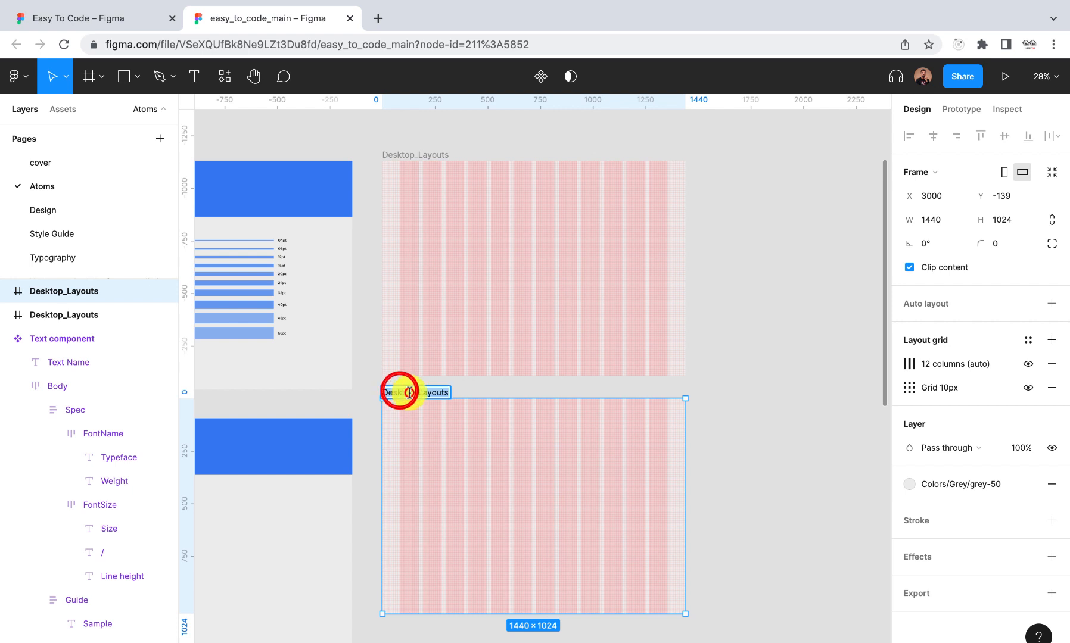
{"action": "left_click", "coordinate": [409, 393]}
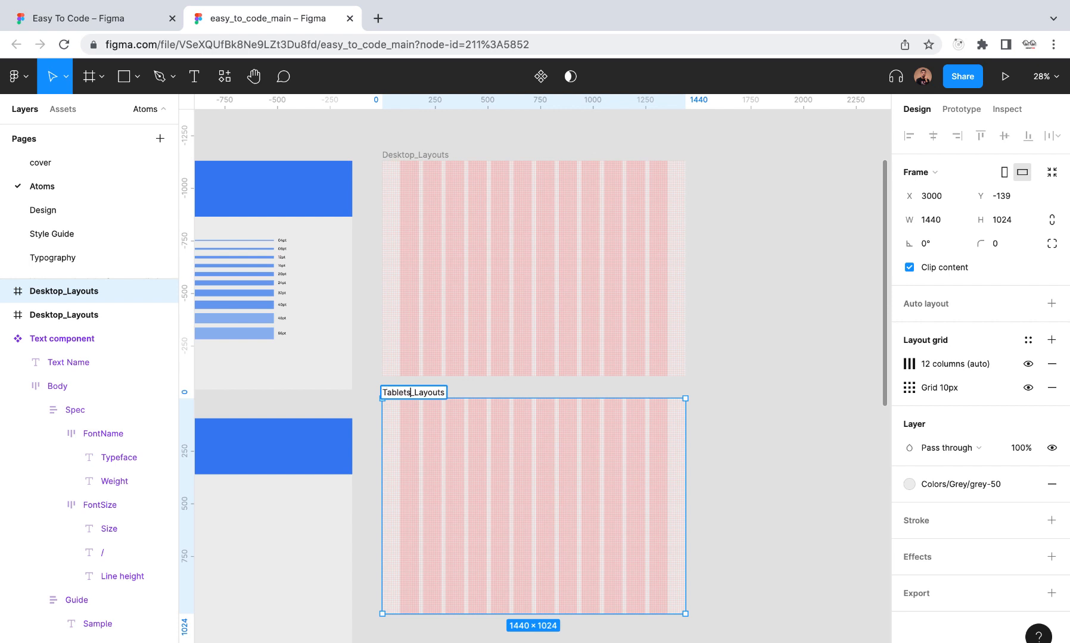
{"action": "left_click", "coordinate": [751, 395]}
{"action": "left_click", "coordinate": [422, 392]}
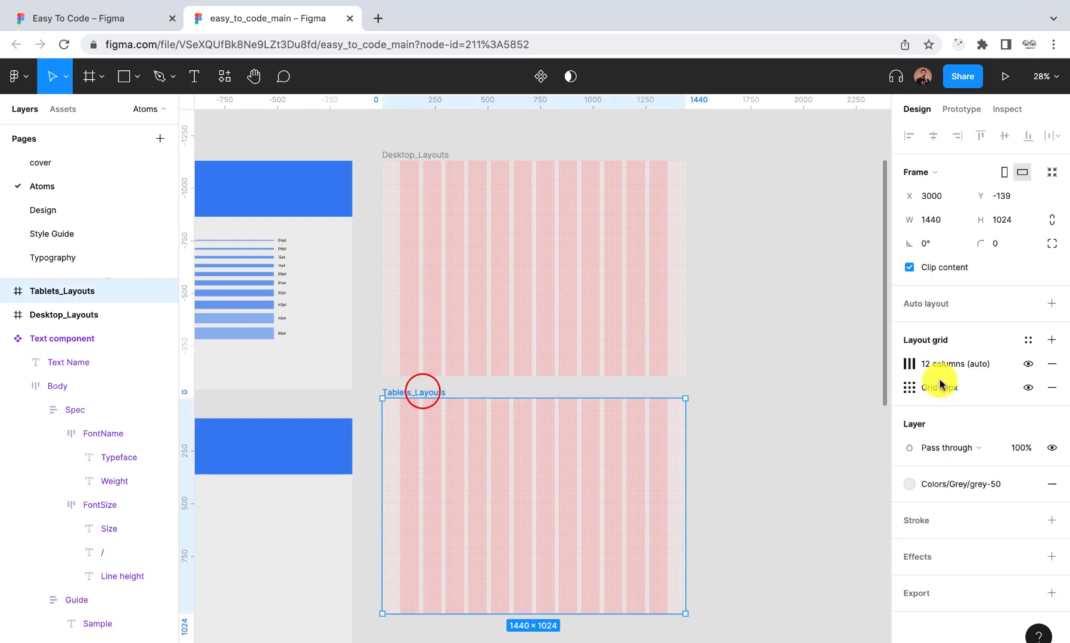
Set the column count of the Tablets_Layouts frame's column grid to 6
{"action": "left_click", "coordinate": [909, 364]}
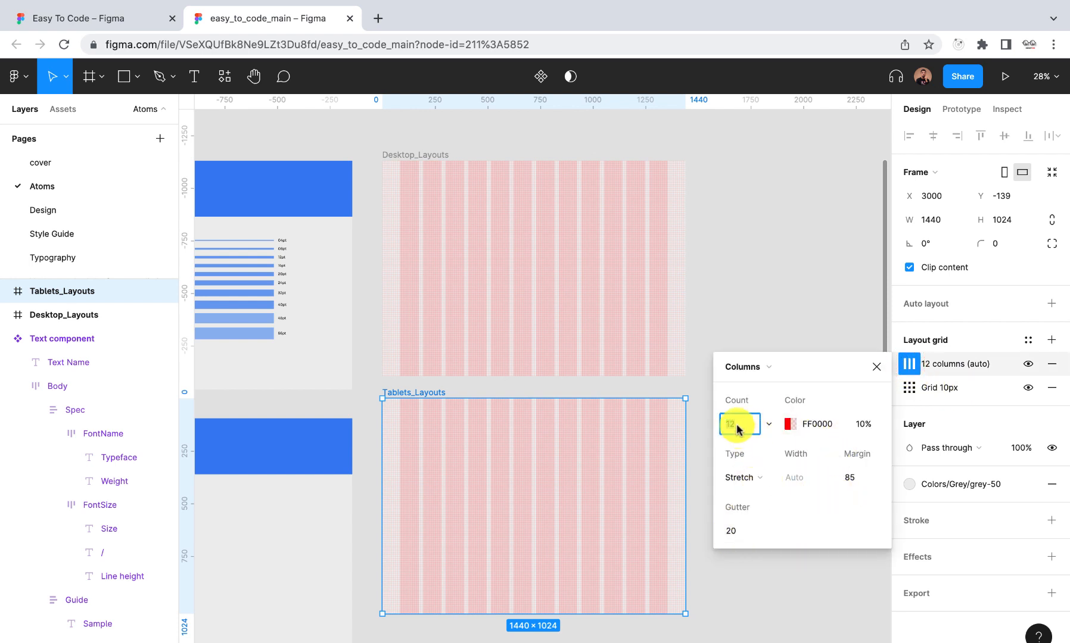
{"action": "type", "text": "6"}
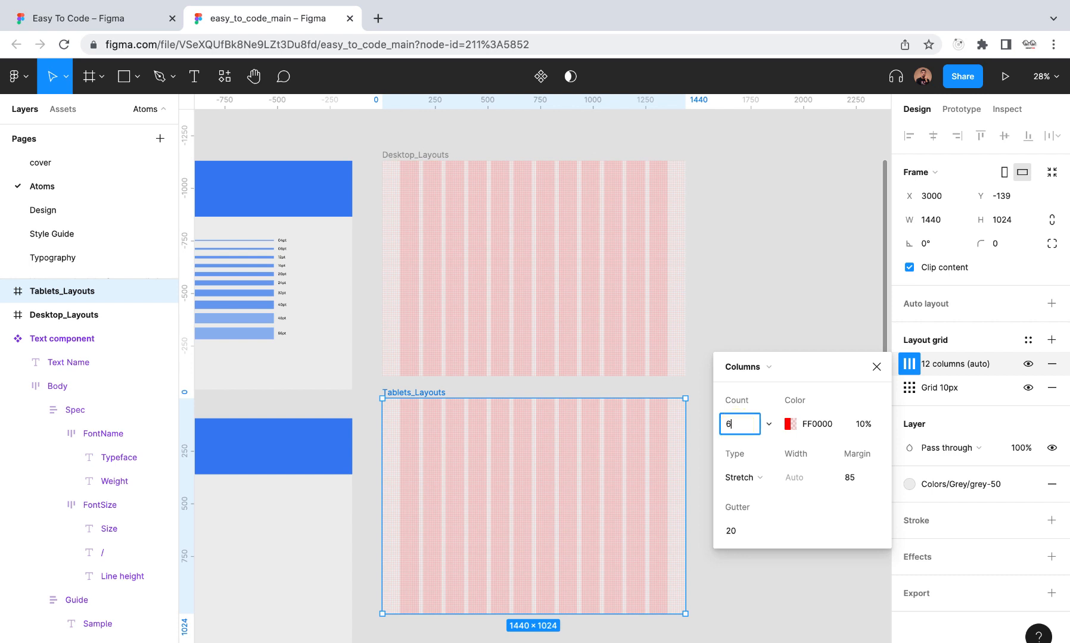
{"action": "key", "text": "Return"}
{"action": "left_click", "coordinate": [406, 391]}
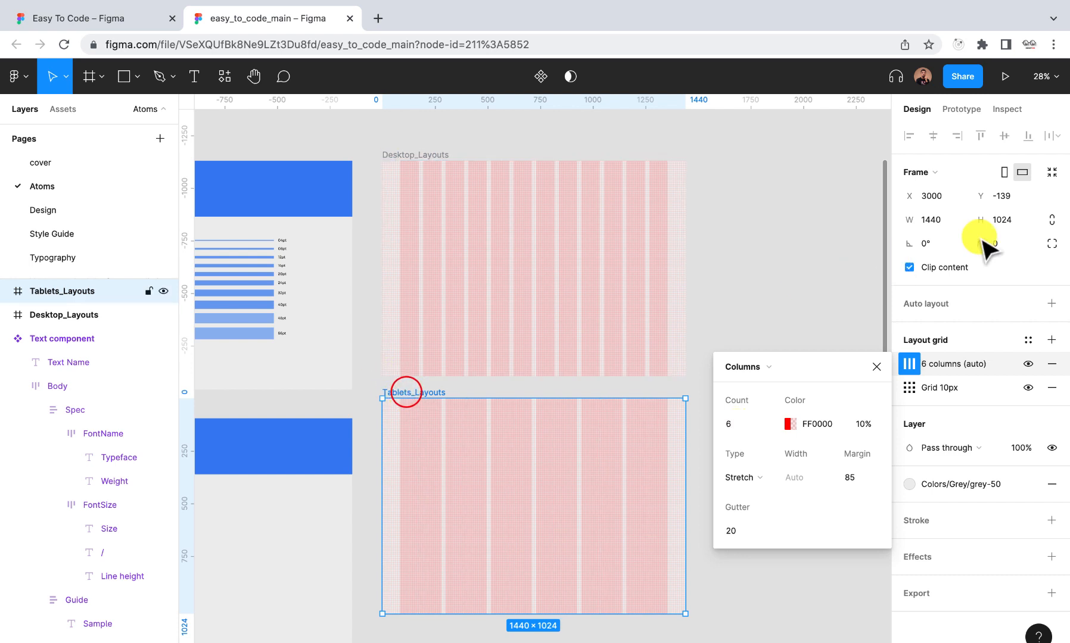
Check the tablet frame presets and set the Tablets_Layouts frame's width to 744, matching iPad mini 8.3
{"action": "left_click", "coordinate": [795, 266]}
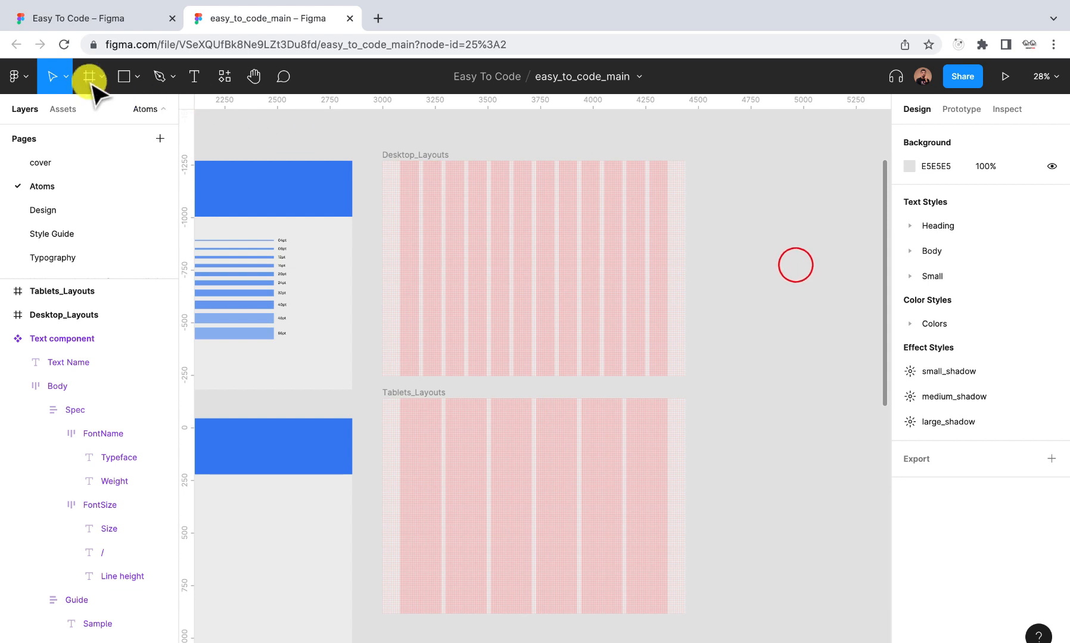
{"action": "left_click", "coordinate": [88, 76]}
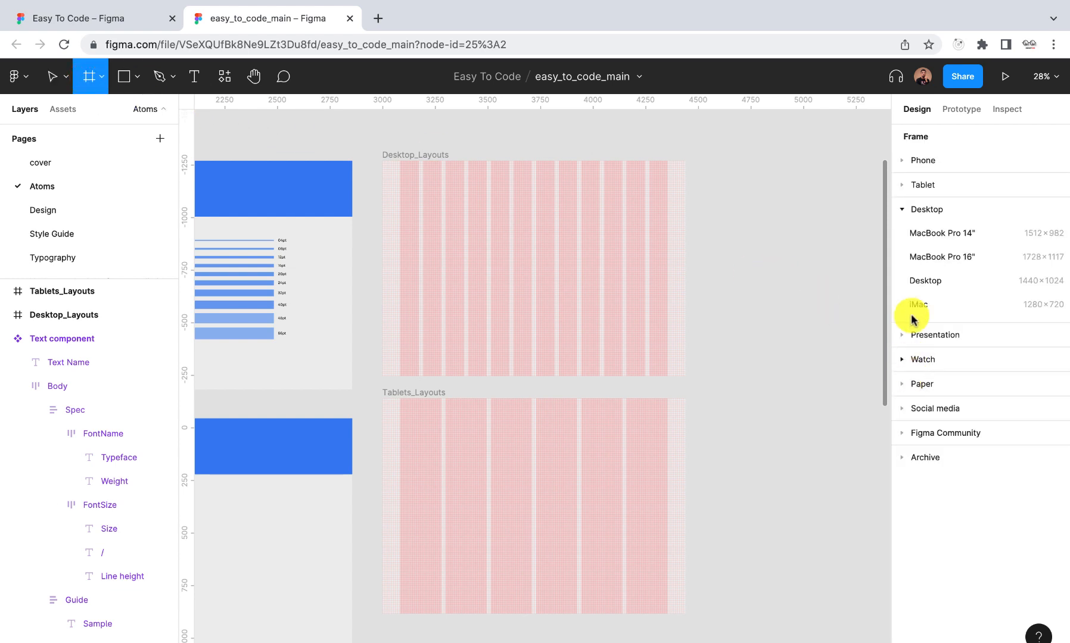
{"action": "left_click", "coordinate": [900, 186]}
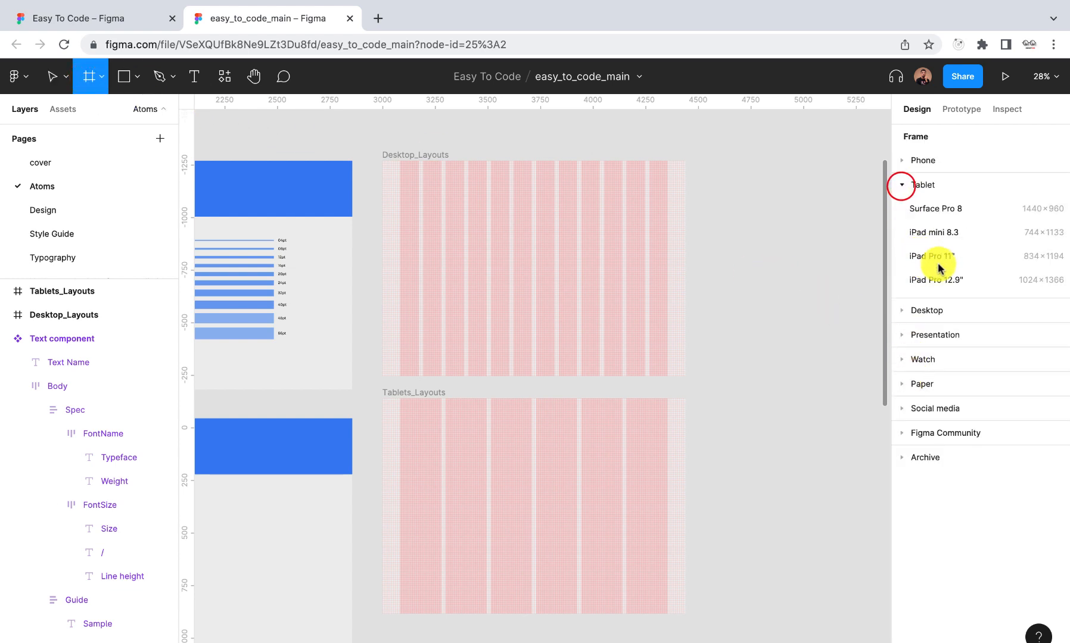
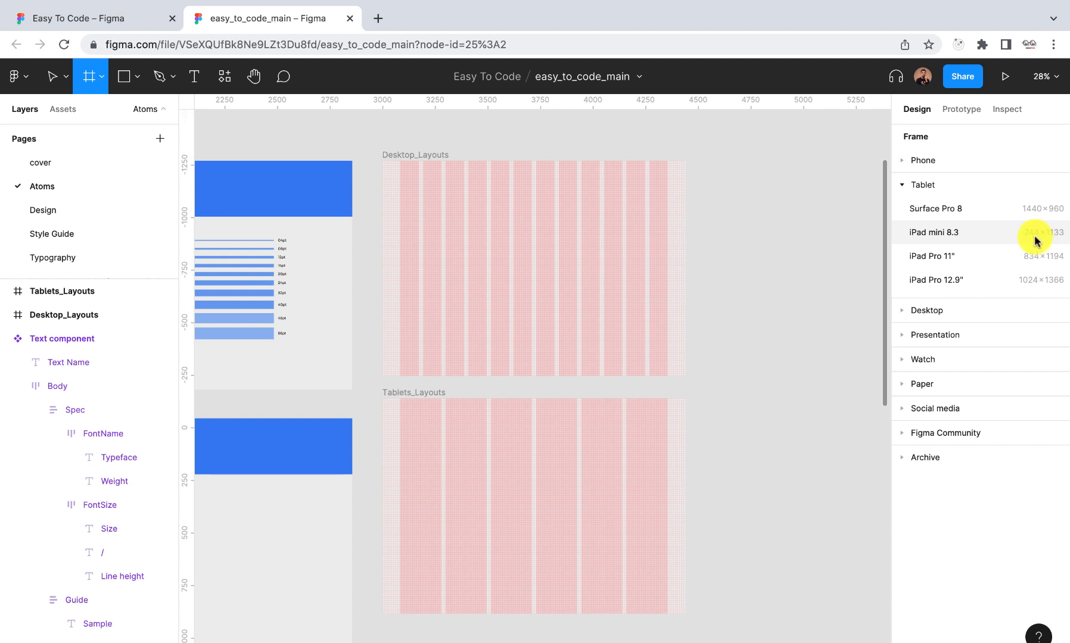
{"action": "left_click", "coordinate": [49, 77]}
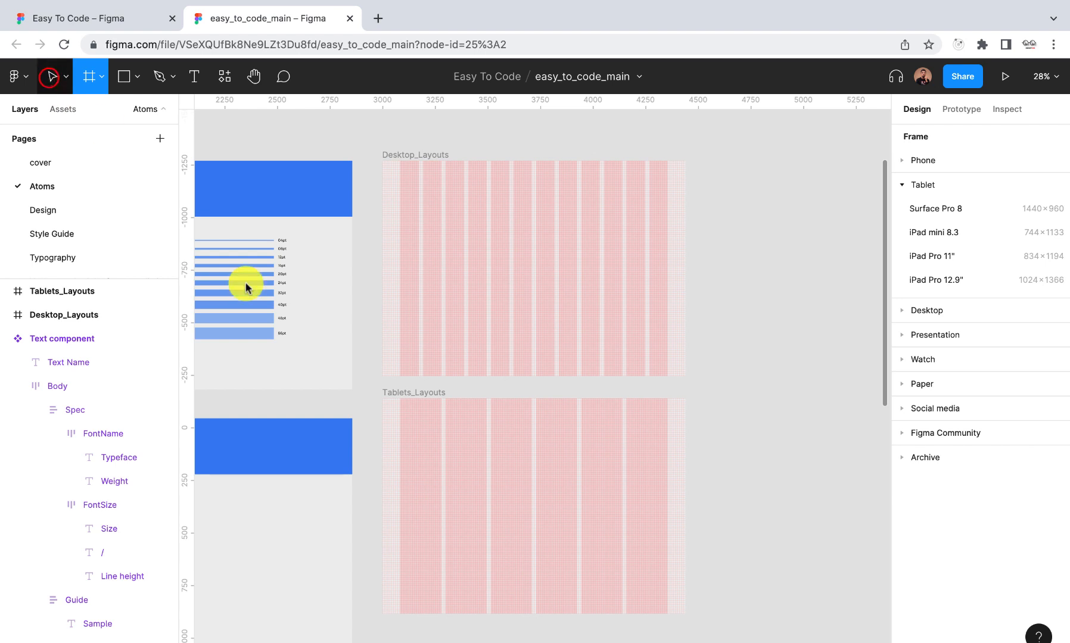
{"action": "left_click", "coordinate": [395, 392]}
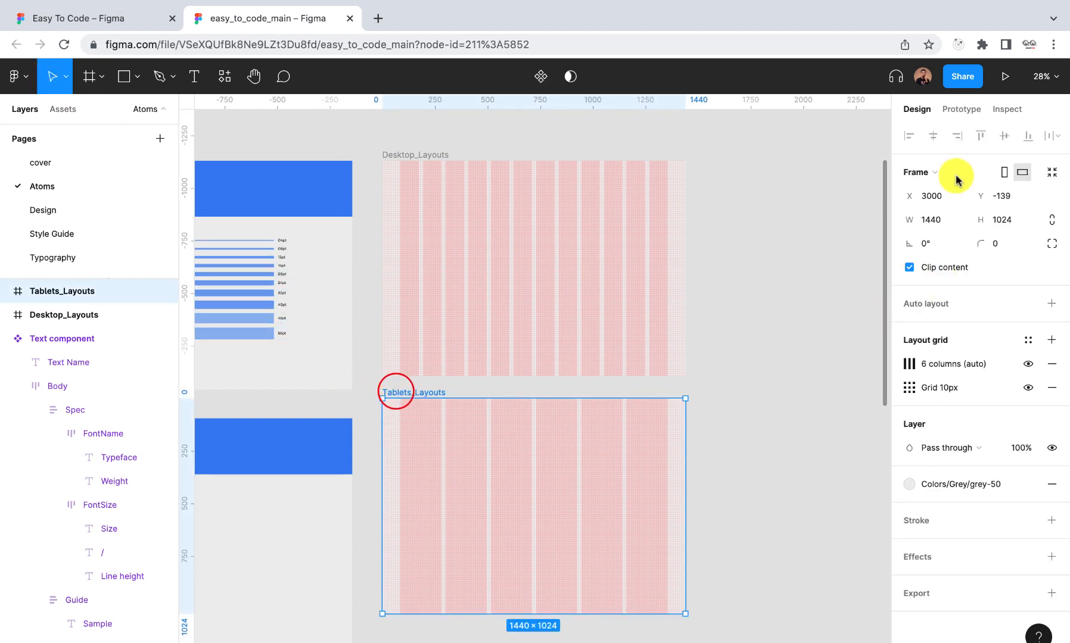
{"action": "left_click", "coordinate": [951, 222]}
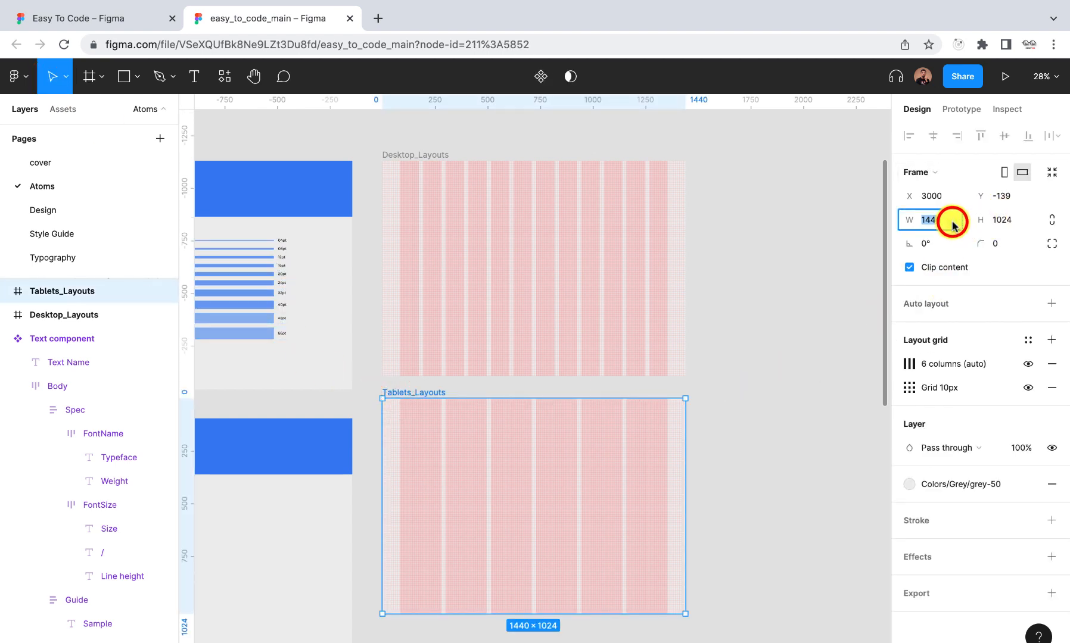
{"action": "type", "text": "7"}
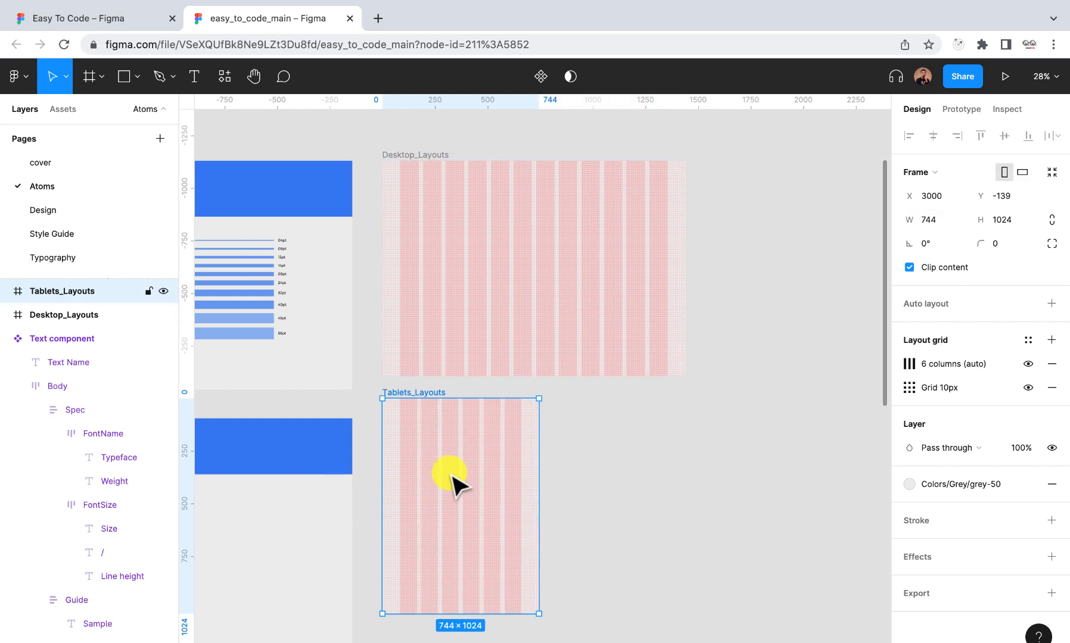
Duplicate the Tablets_Layouts frame and place the copy beside it to the right, at about X 3847 with the tops aligned
{"action": "scroll", "coordinate": [456, 481], "scroll_direction": "up", "scroll_amount": 3}
{"action": "scroll", "coordinate": [400, 370], "scroll_direction": "up", "scroll_amount": 1}
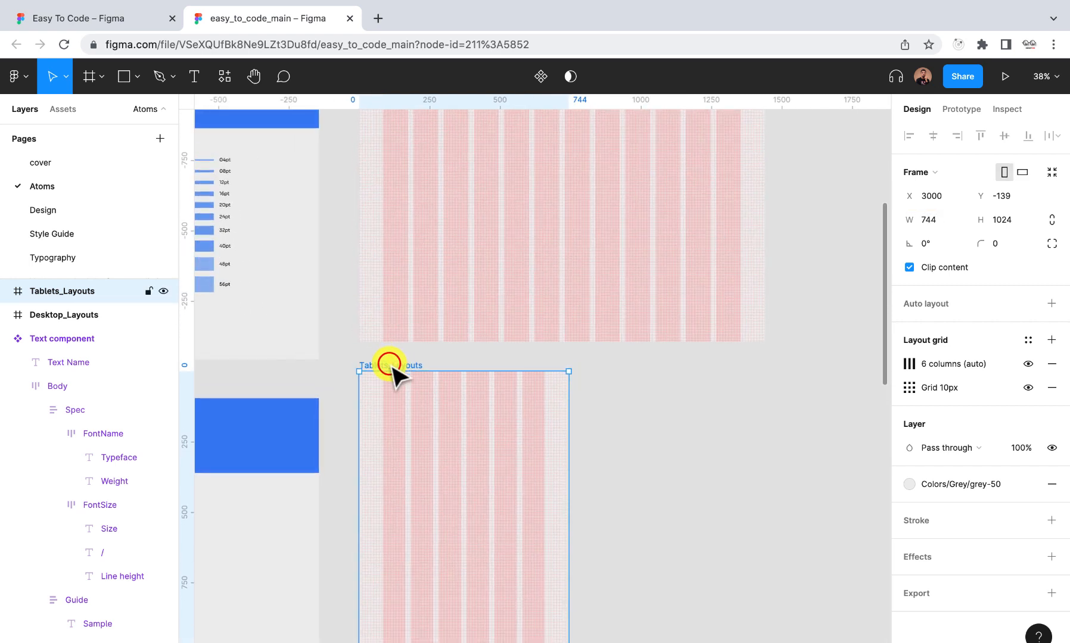
{"action": "left_click_drag", "start_coordinate": [390, 366], "coordinate": [640, 372]}
{"action": "left_click", "coordinate": [834, 283]}
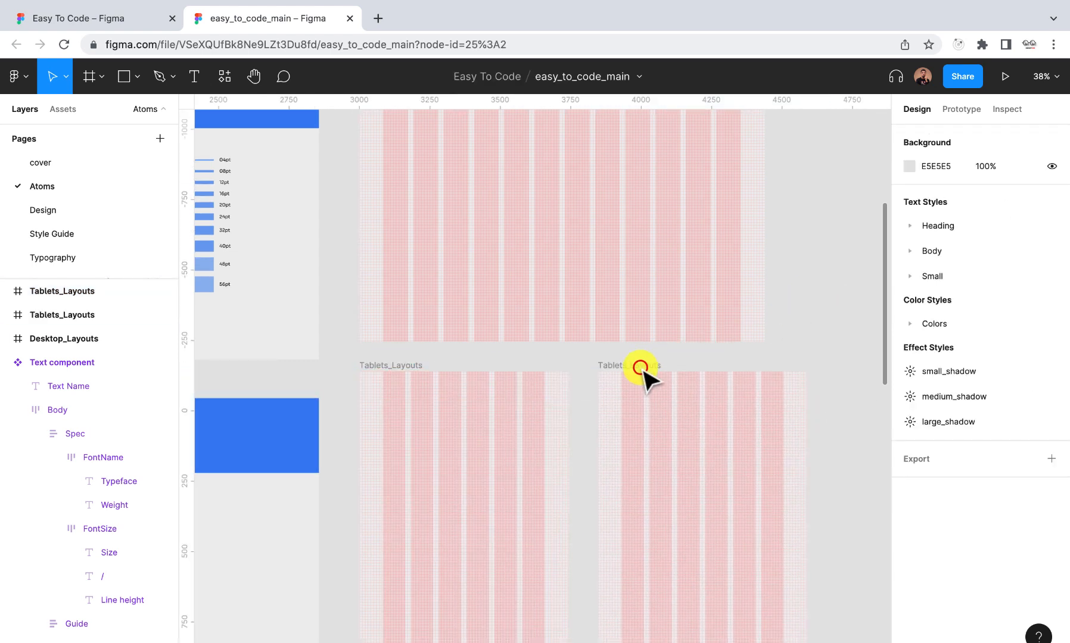
Check the phone frame presets and set the copied Tablets_Layouts frame's width to 375, matching iPhone 13 mini
{"action": "left_click", "coordinate": [638, 366]}
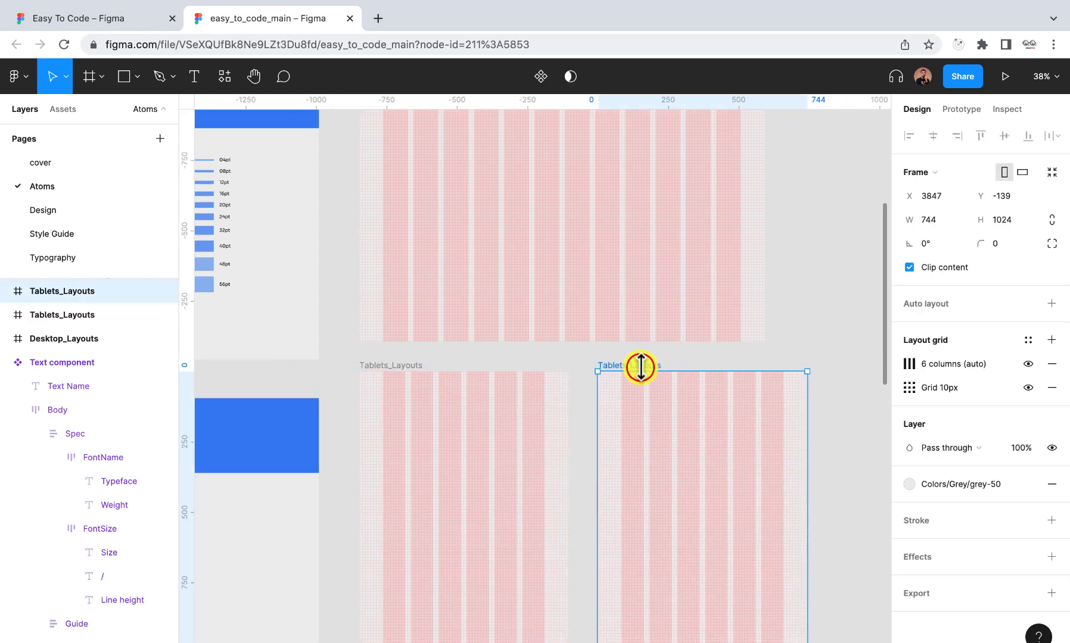
{"action": "left_click", "coordinate": [1004, 220]}
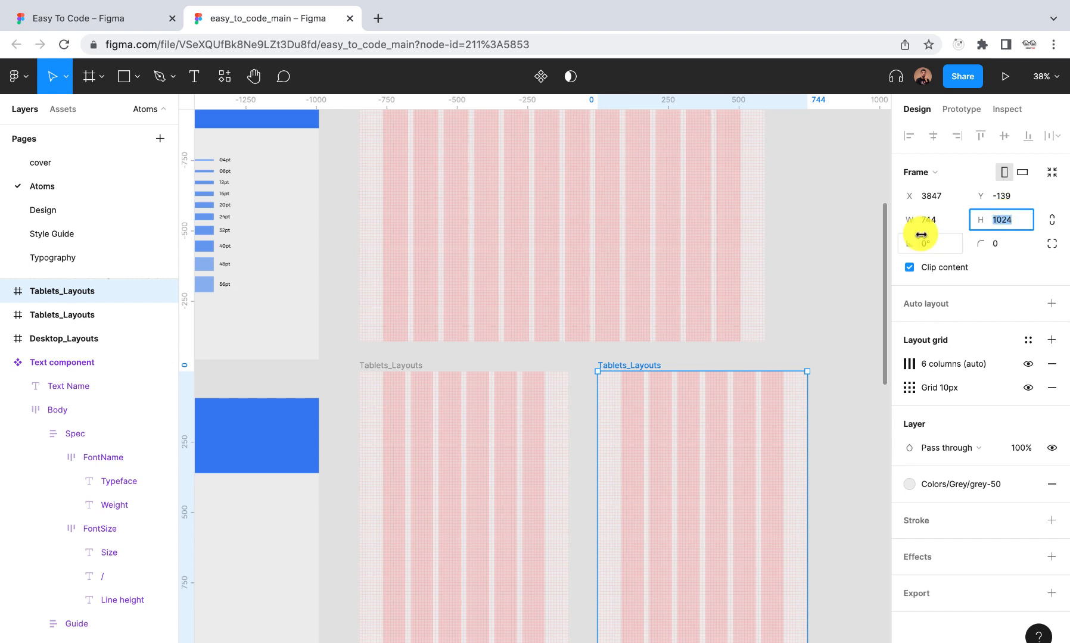
{"action": "left_click", "coordinate": [841, 243]}
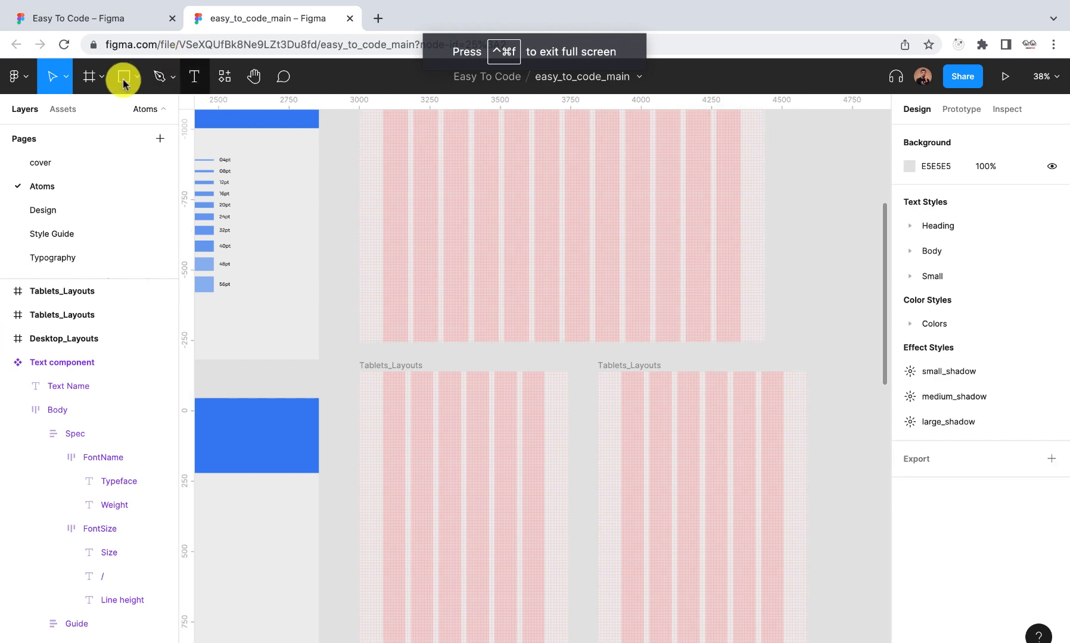
{"action": "left_click", "coordinate": [88, 76]}
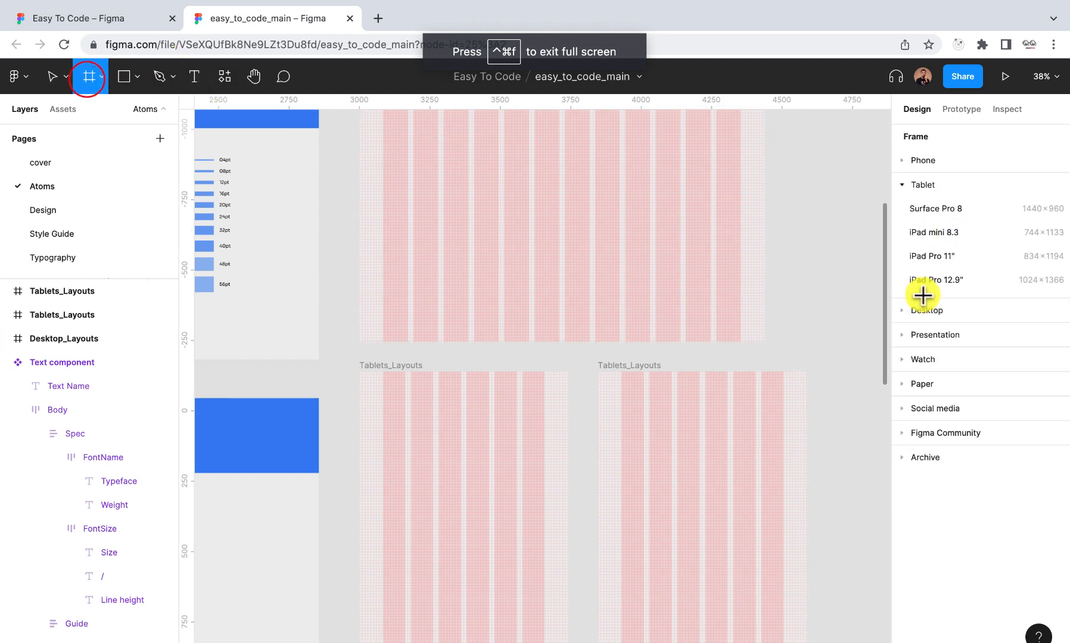
{"action": "left_click", "coordinate": [898, 157]}
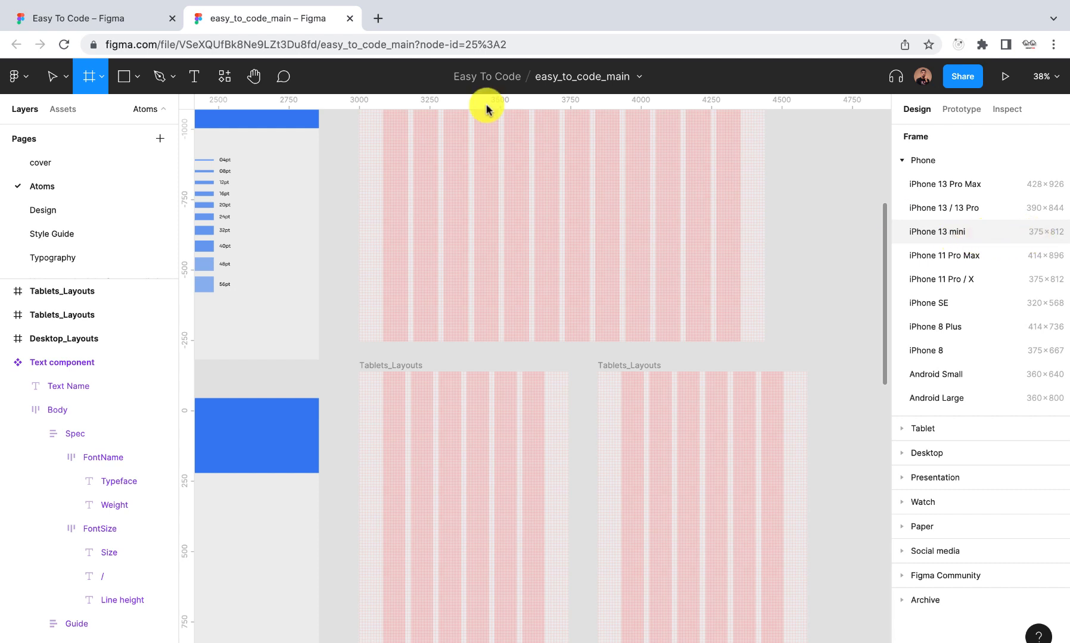
{"action": "left_click", "coordinate": [50, 80]}
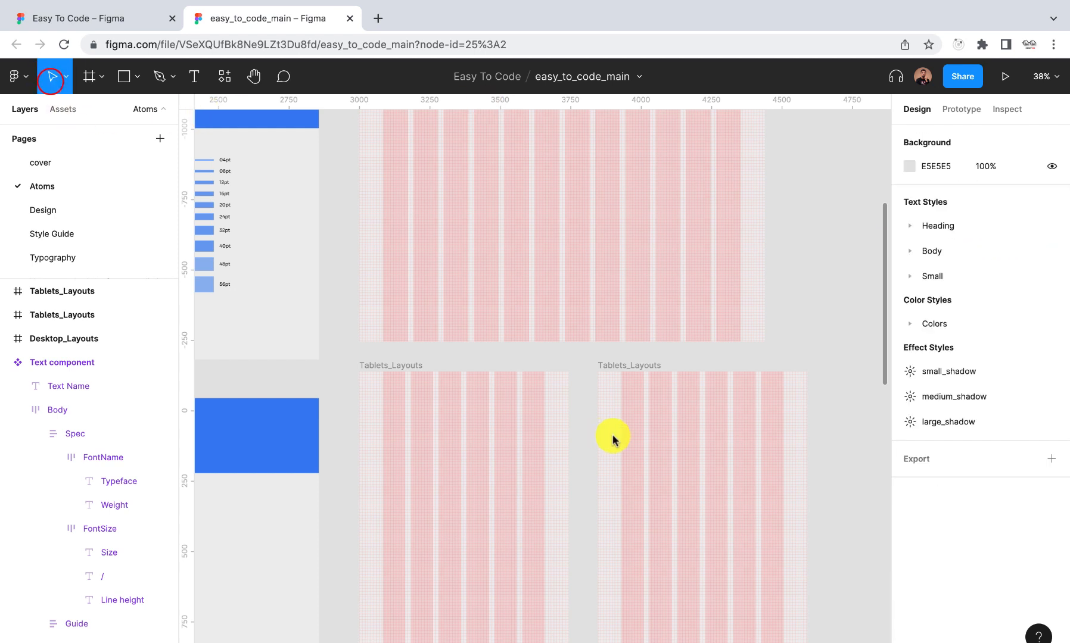
{"action": "left_click", "coordinate": [605, 360]}
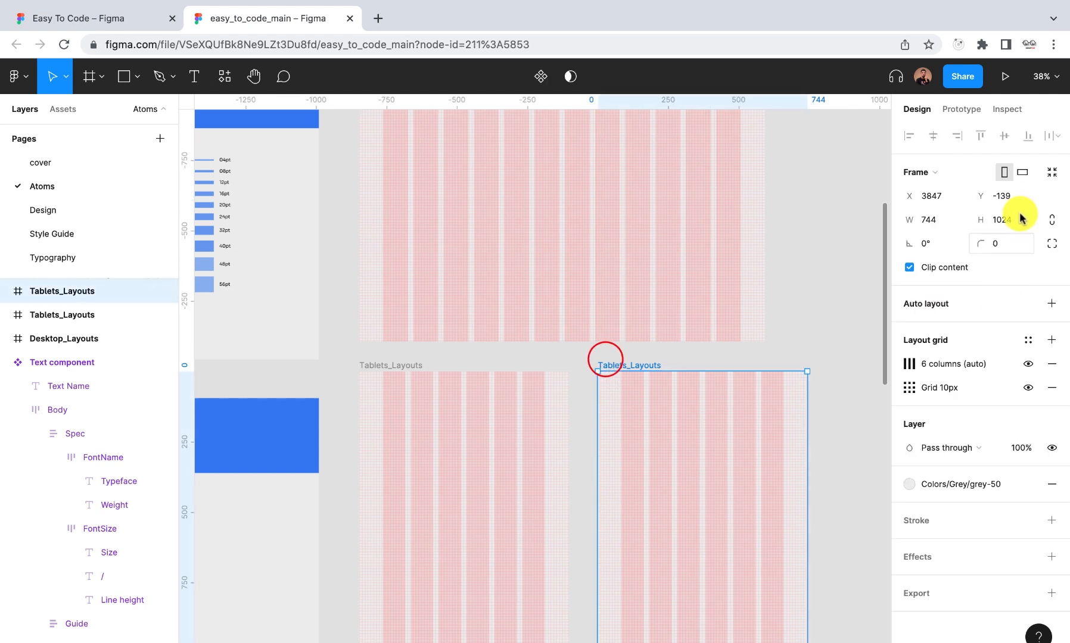
{"action": "left_click", "coordinate": [946, 219]}
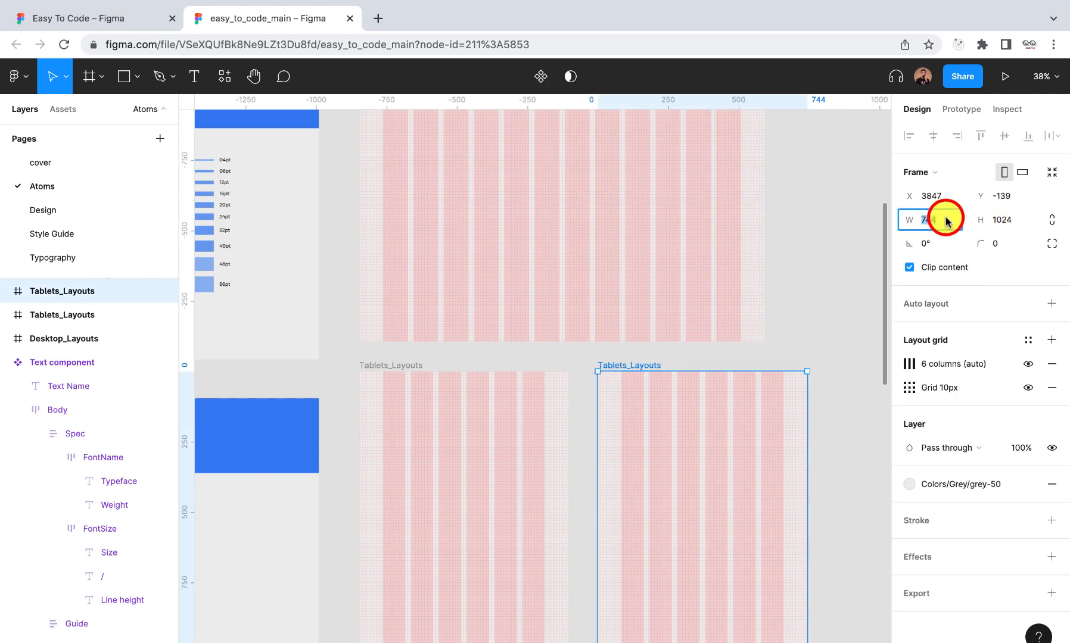
{"action": "type", "text": "375"}
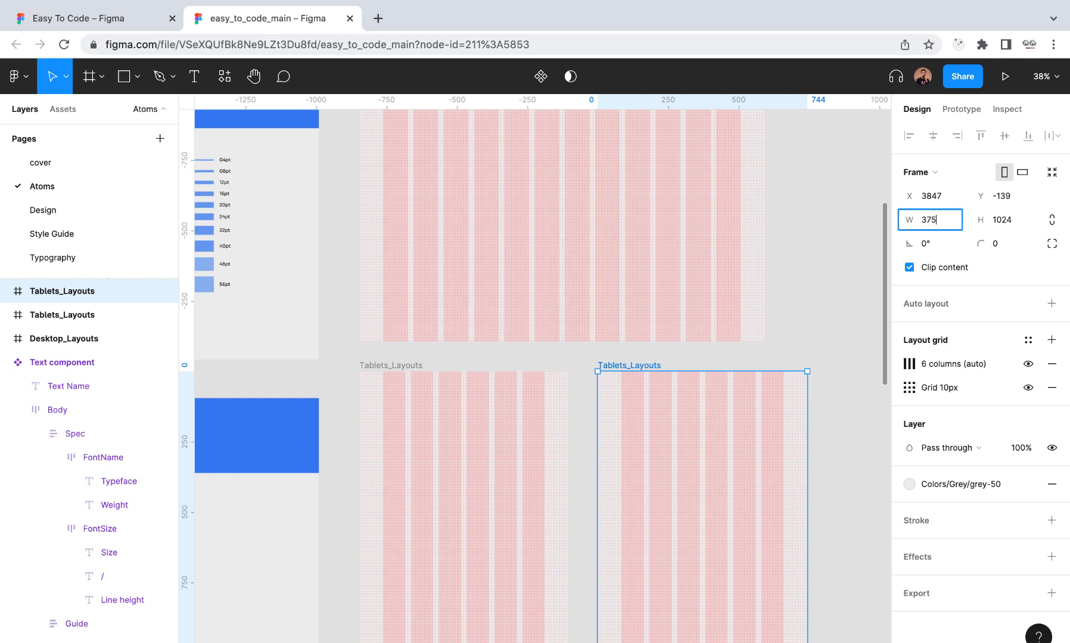
{"action": "key", "text": "Return"}
{"action": "left_click", "coordinate": [793, 354]}
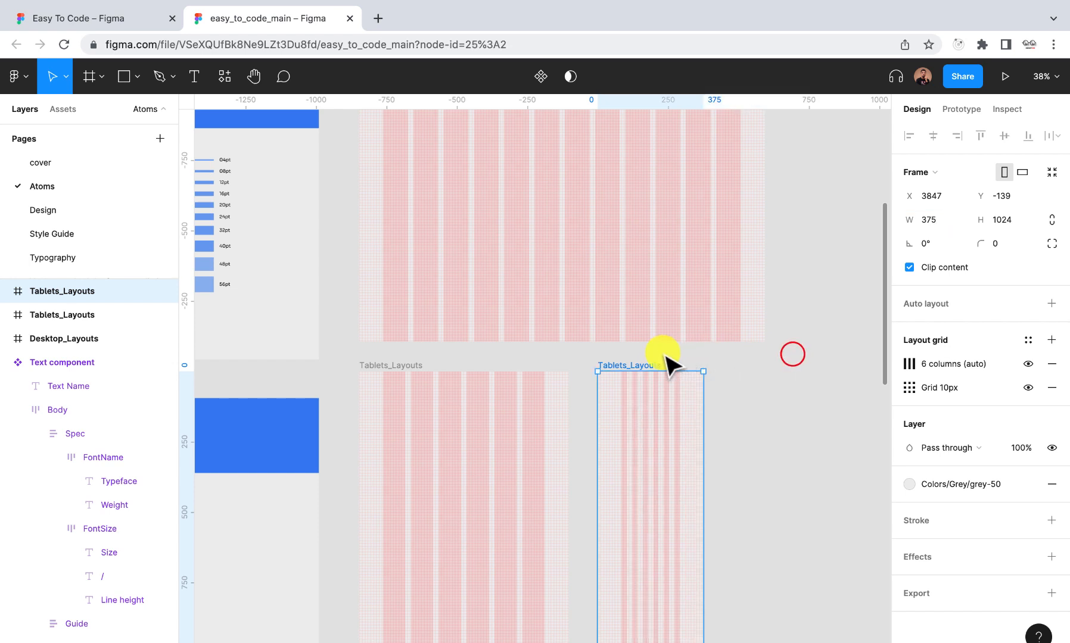
Set the 375-wide frame's column grid to a margin of 20 and a count of 4
{"action": "left_click", "coordinate": [631, 366]}
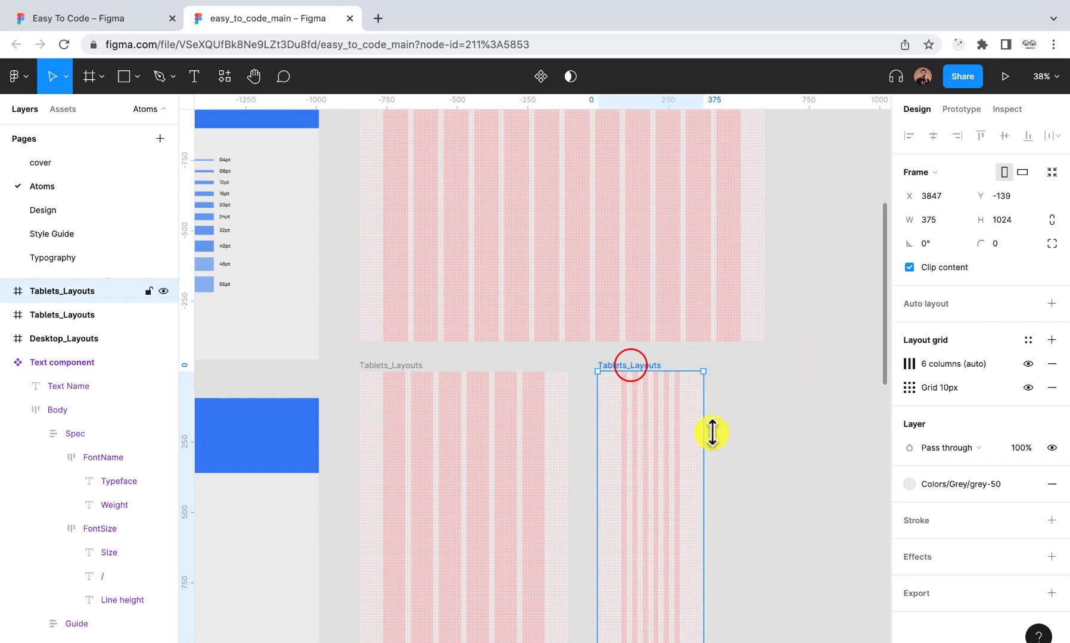
{"action": "left_click", "coordinate": [909, 365]}
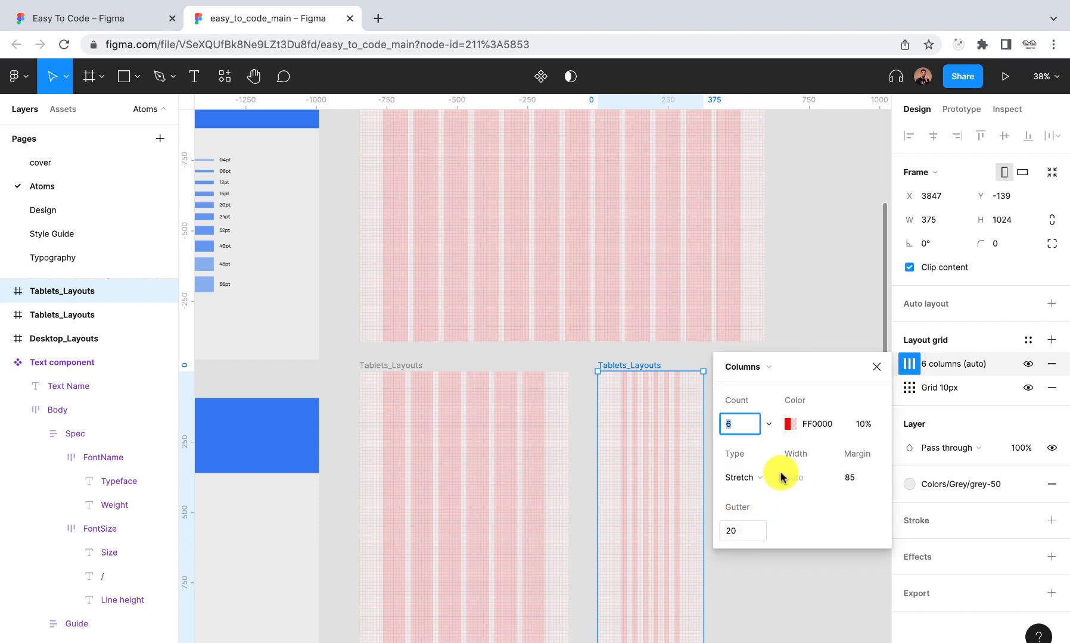
{"action": "left_click", "coordinate": [850, 478]}
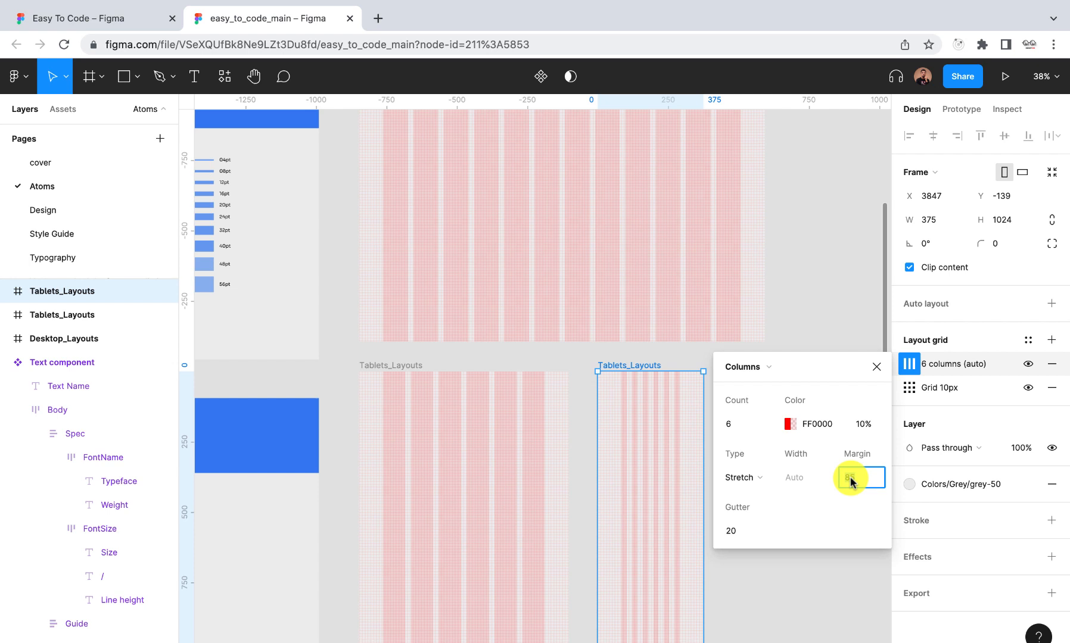
{"action": "type", "text": "20"}
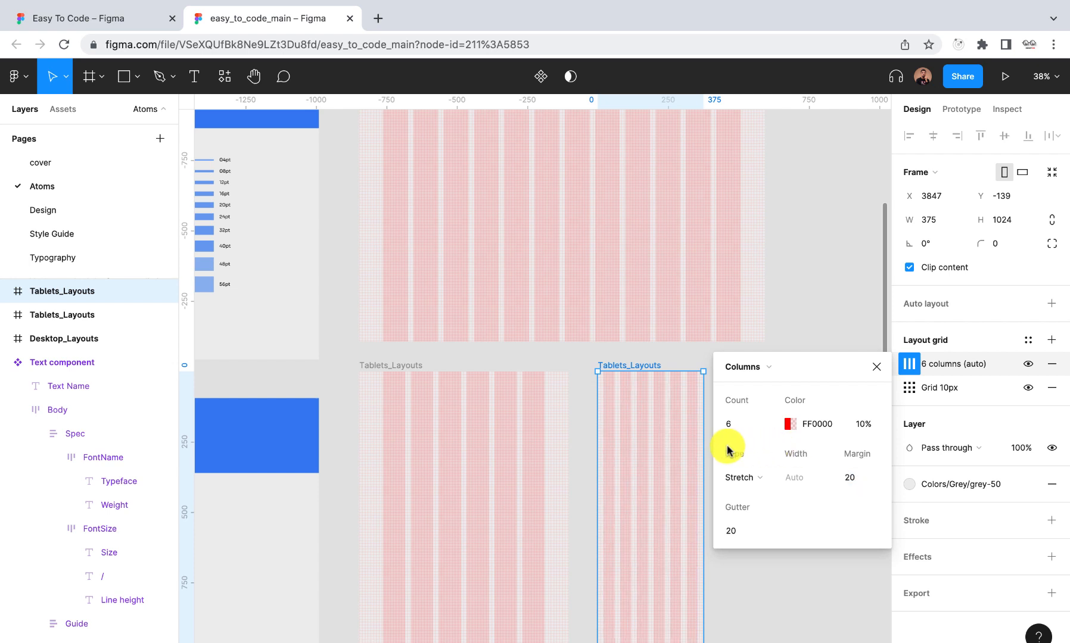
{"action": "left_click", "coordinate": [729, 425]}
{"action": "type", "text": "4"}
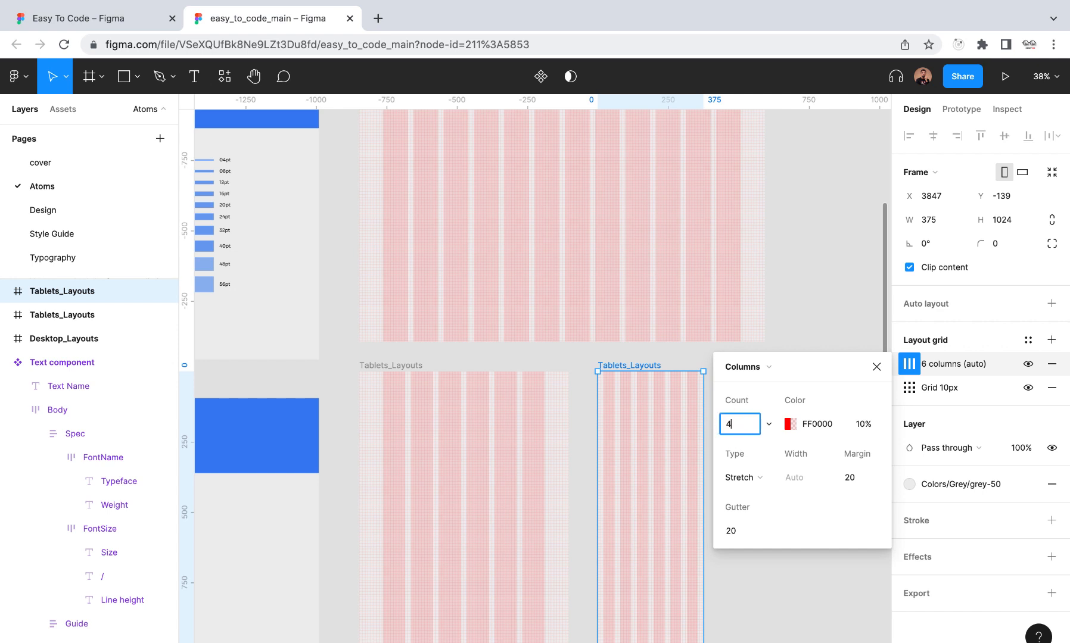
{"action": "key", "text": "Return"}
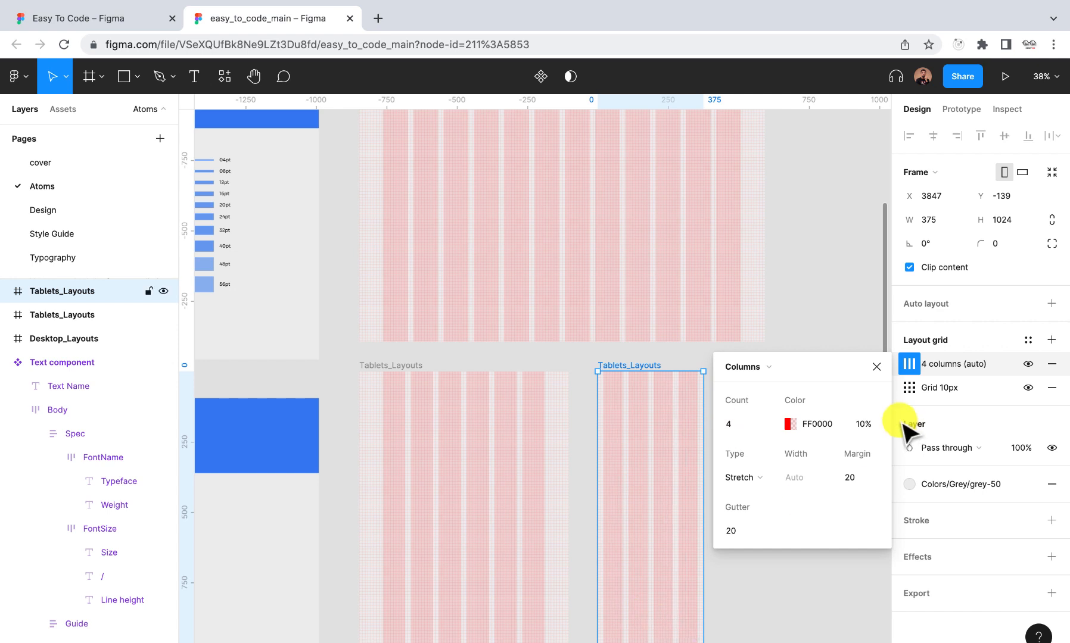
{"action": "left_click", "coordinate": [875, 369]}
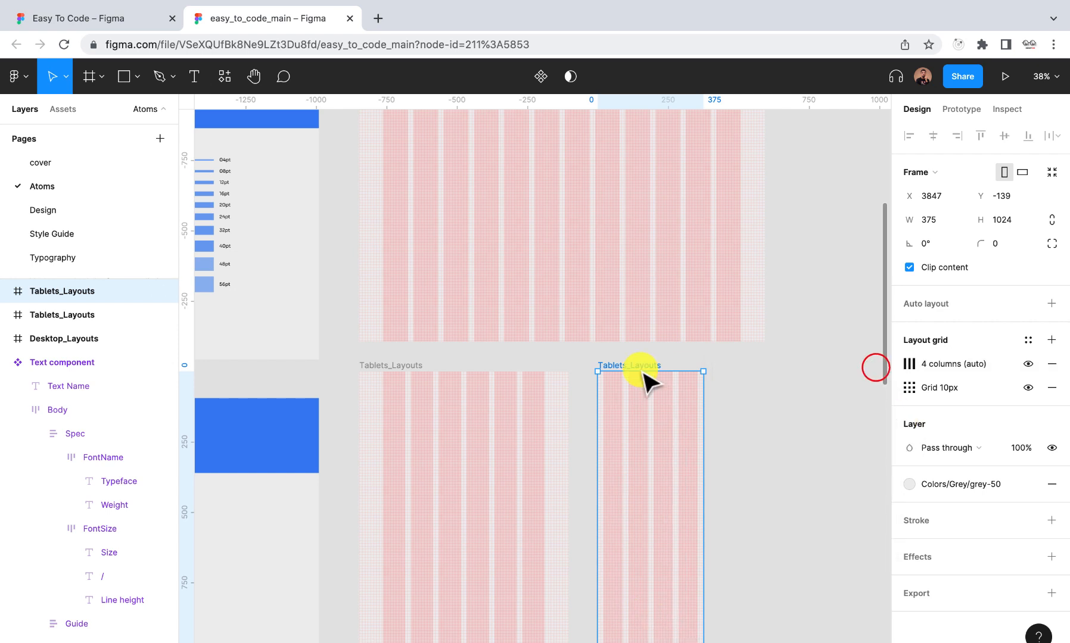
Set the column grid margin of the 744-wide Tablets_Layouts frame to 50
{"action": "left_click", "coordinate": [409, 365]}
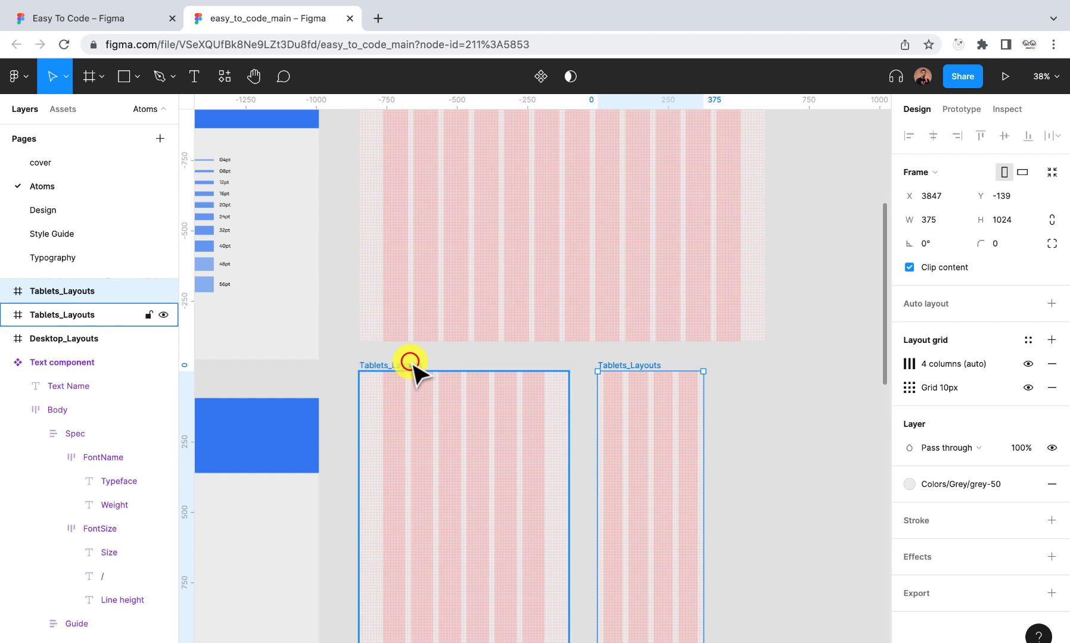
{"action": "left_click", "coordinate": [910, 366]}
{"action": "left_click", "coordinate": [860, 478]}
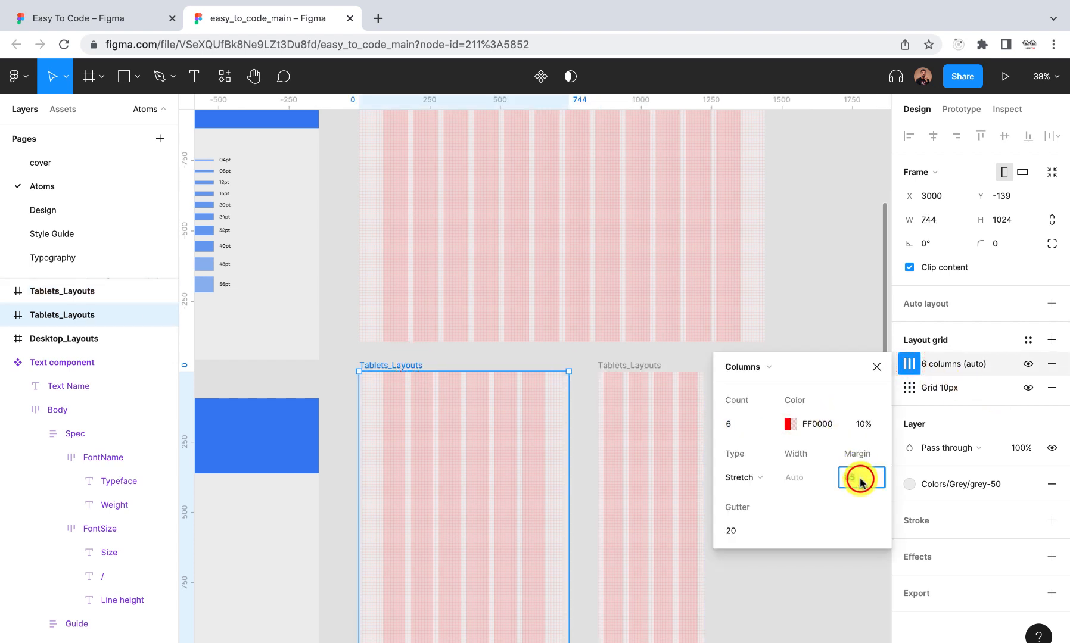
{"action": "type", "text": "50"}
{"action": "key", "text": "Return"}
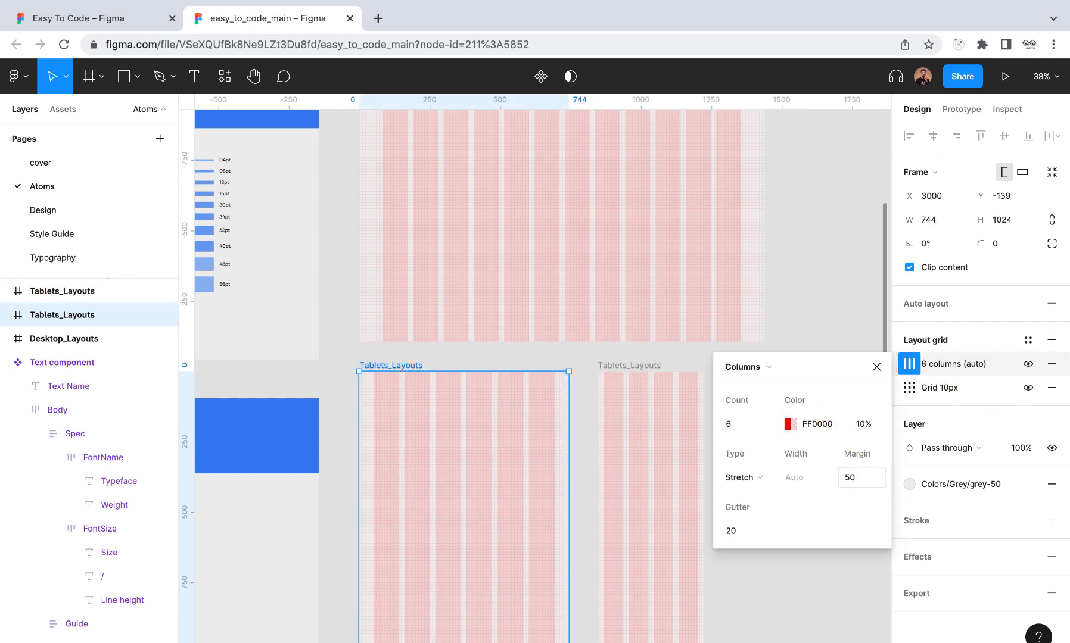
{"action": "left_click", "coordinate": [555, 347]}
Move the 375-wide frame closer to the tablet frame, to about X 3802, keeping the tops aligned
{"action": "left_click_drag", "start_coordinate": [632, 364], "coordinate": [625, 370]}
{"action": "scroll", "coordinate": [619, 366], "scroll_direction": "down", "scroll_amount": 5}
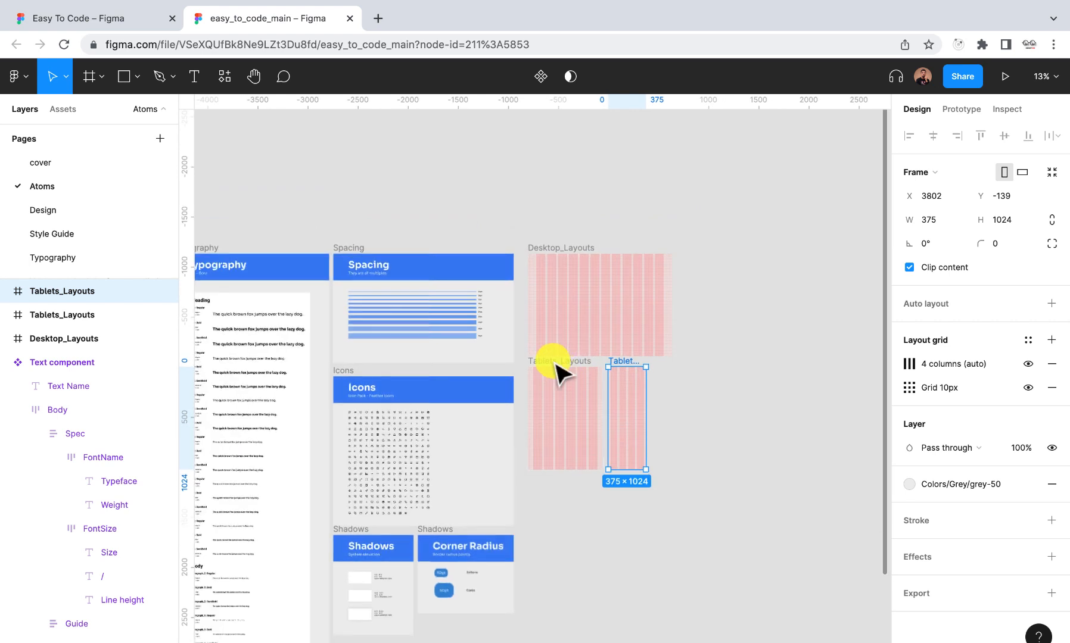
{"action": "left_click", "coordinate": [689, 365]}
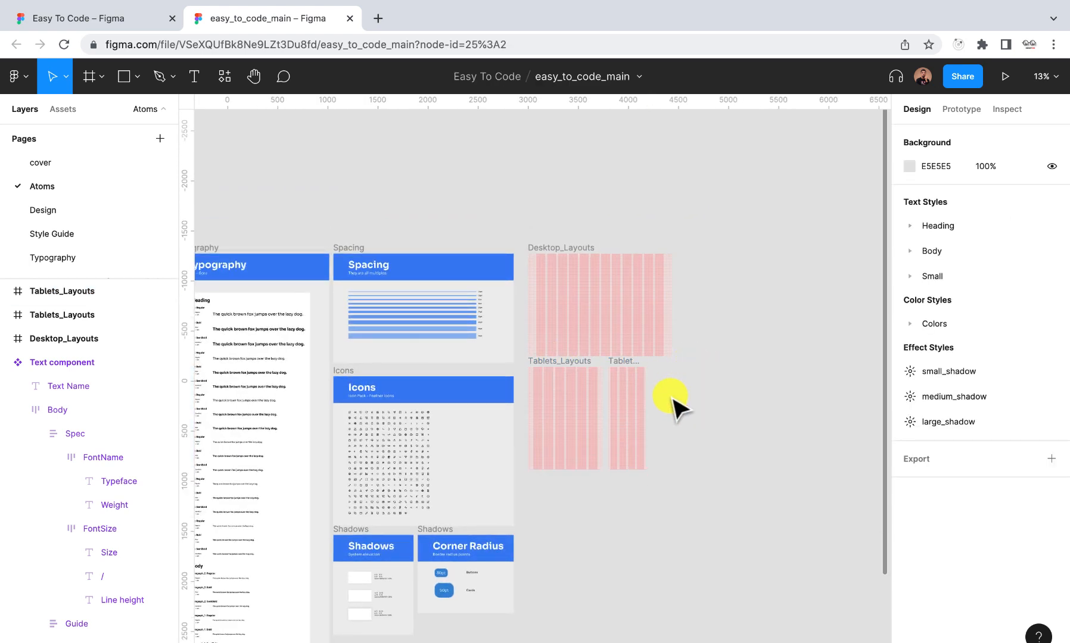
Review the Atoms page frames from Colors and Typography through Spacing, Icons, Shadows and Corner Radius to the layout frames
{"action": "scroll", "coordinate": [677, 406], "scroll_direction": "down", "scroll_amount": 2}
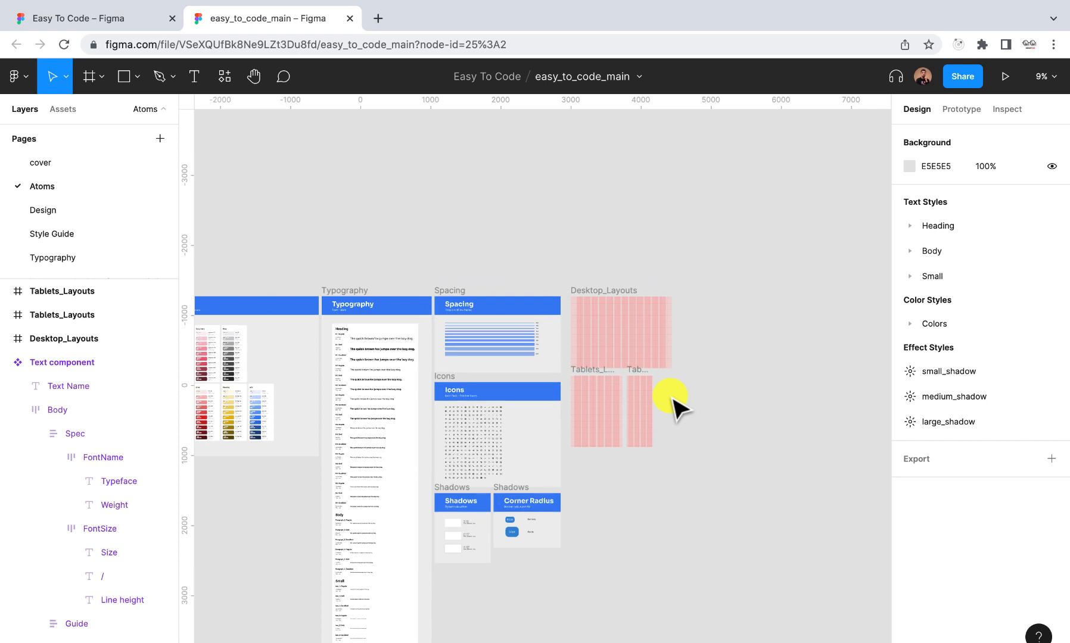
{"action": "scroll", "coordinate": [676, 405], "scroll_direction": "left", "scroll_amount": 5}
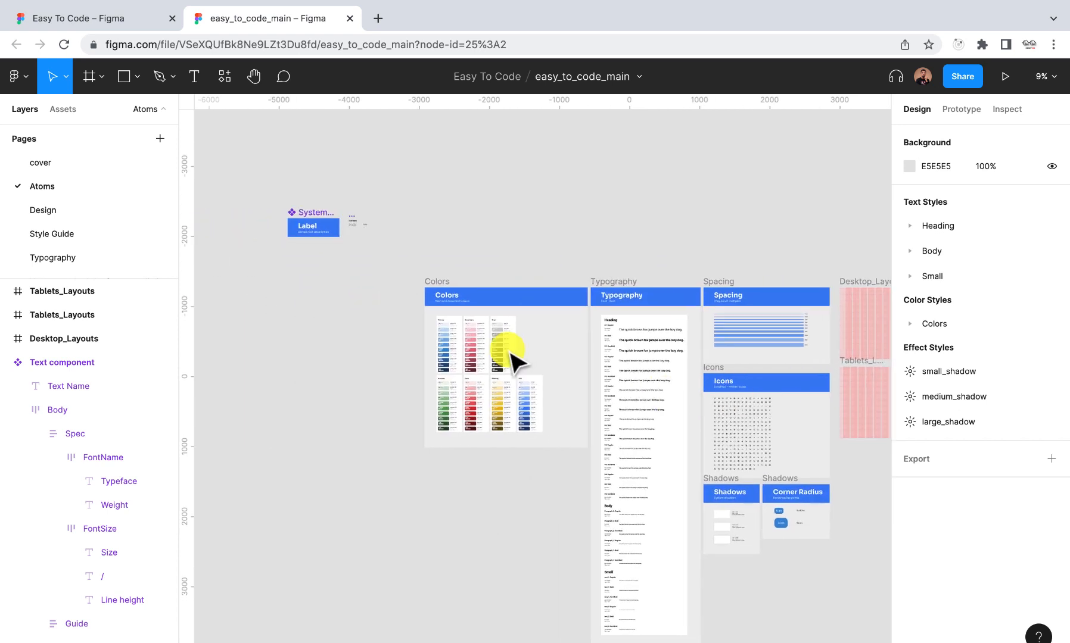
{"action": "scroll", "coordinate": [454, 291], "scroll_direction": "up", "scroll_amount": 3}
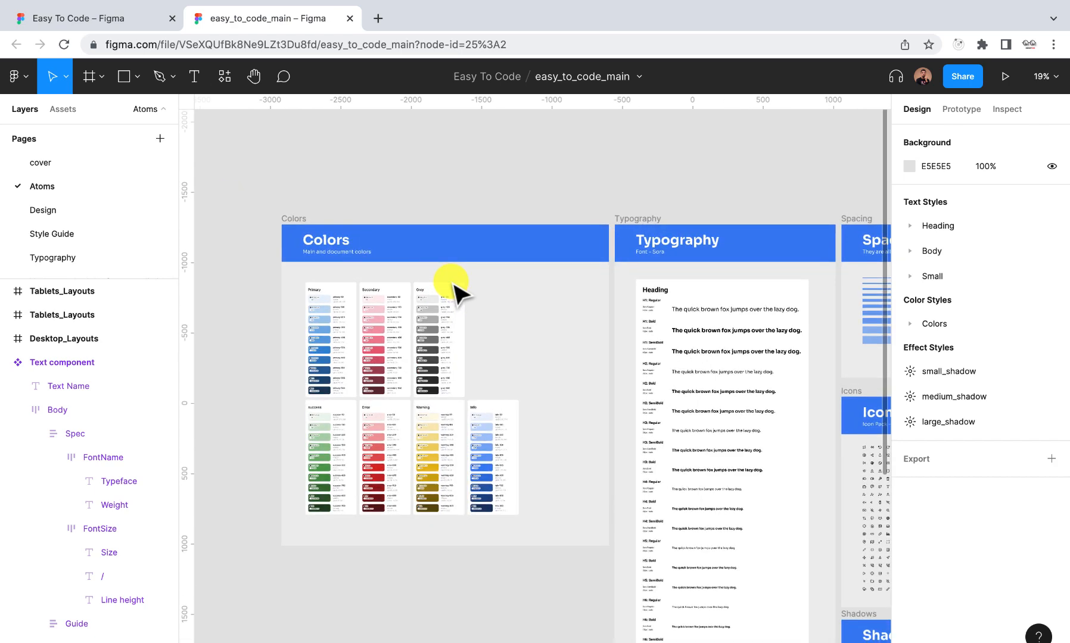
{"action": "scroll", "coordinate": [454, 291], "scroll_direction": "right", "scroll_amount": 6}
{"action": "scroll", "coordinate": [520, 245], "scroll_direction": "down", "scroll_amount": 2}
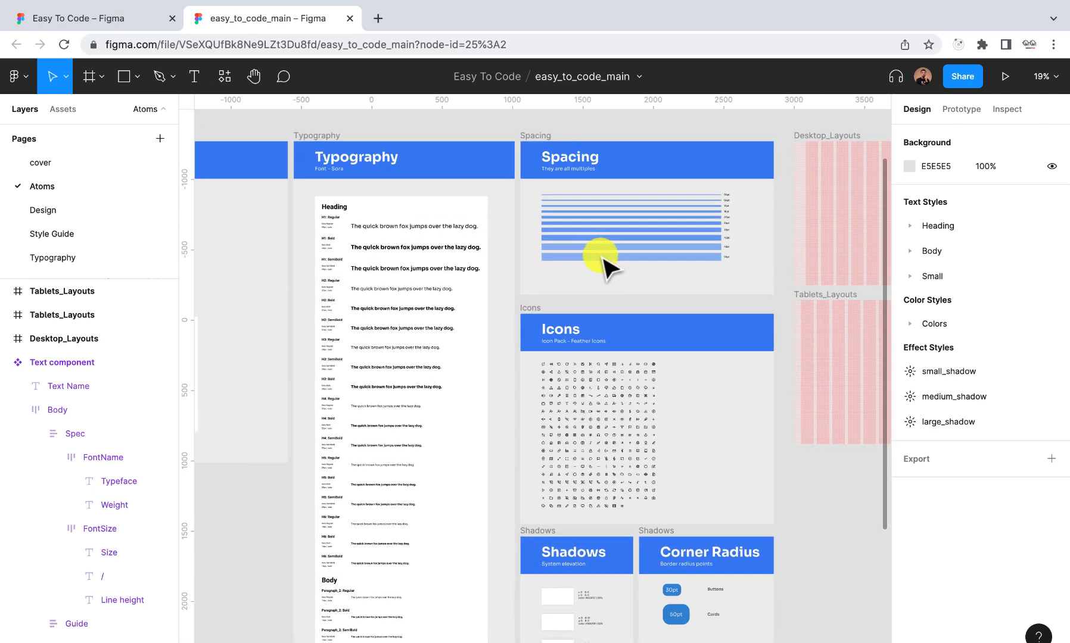
{"action": "scroll", "coordinate": [572, 405], "scroll_direction": "down", "scroll_amount": 2}
{"action": "scroll", "coordinate": [572, 405], "scroll_direction": "right", "scroll_amount": 1}
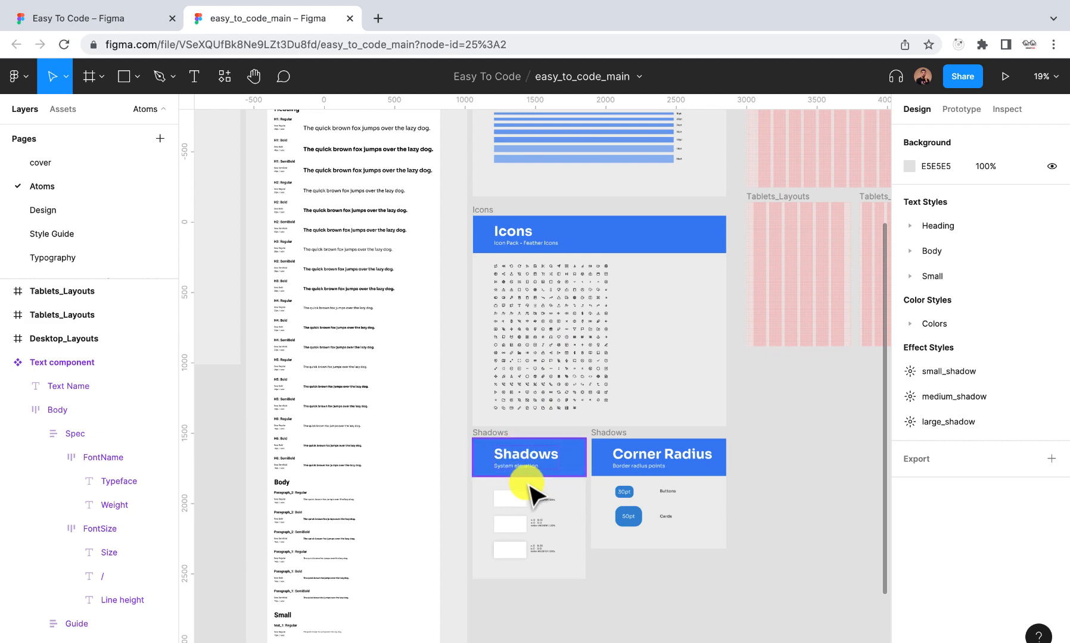
{"action": "scroll", "coordinate": [524, 471], "scroll_direction": "right", "scroll_amount": 3}
{"action": "scroll", "coordinate": [524, 470], "scroll_direction": "down", "scroll_amount": 1}
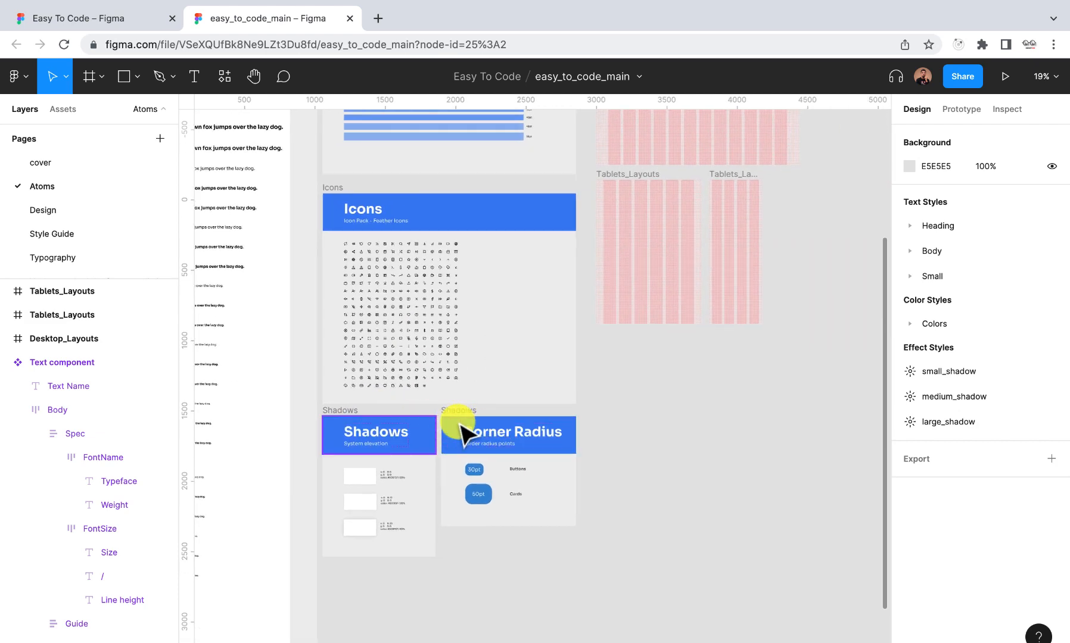
Rename the duplicate Shadows frame that holds the Corner Radius samples as "Coner_radius"
{"action": "scroll", "coordinate": [487, 430], "scroll_direction": "up", "scroll_amount": 5}
{"action": "double_click", "coordinate": [382, 400]}
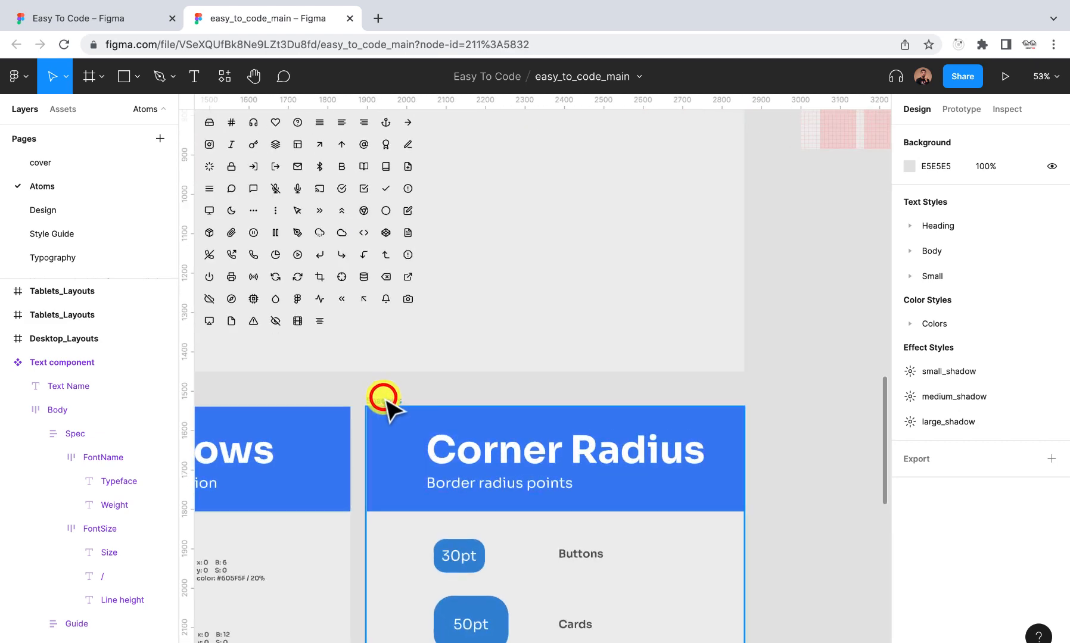
{"action": "left_click", "coordinate": [801, 396]}
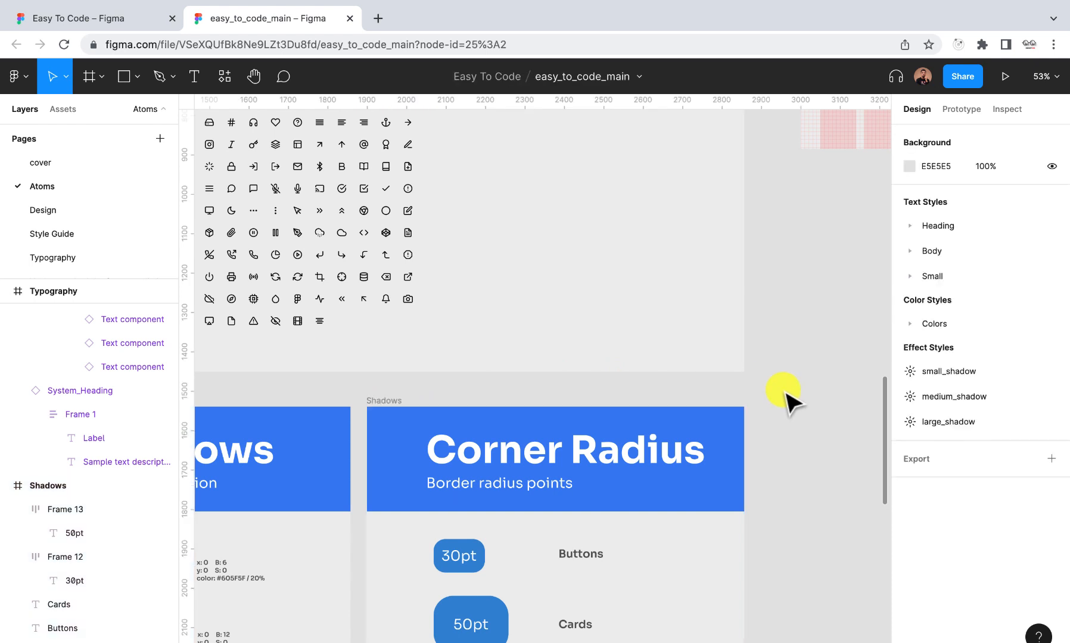
{"action": "left_click", "coordinate": [485, 613]}
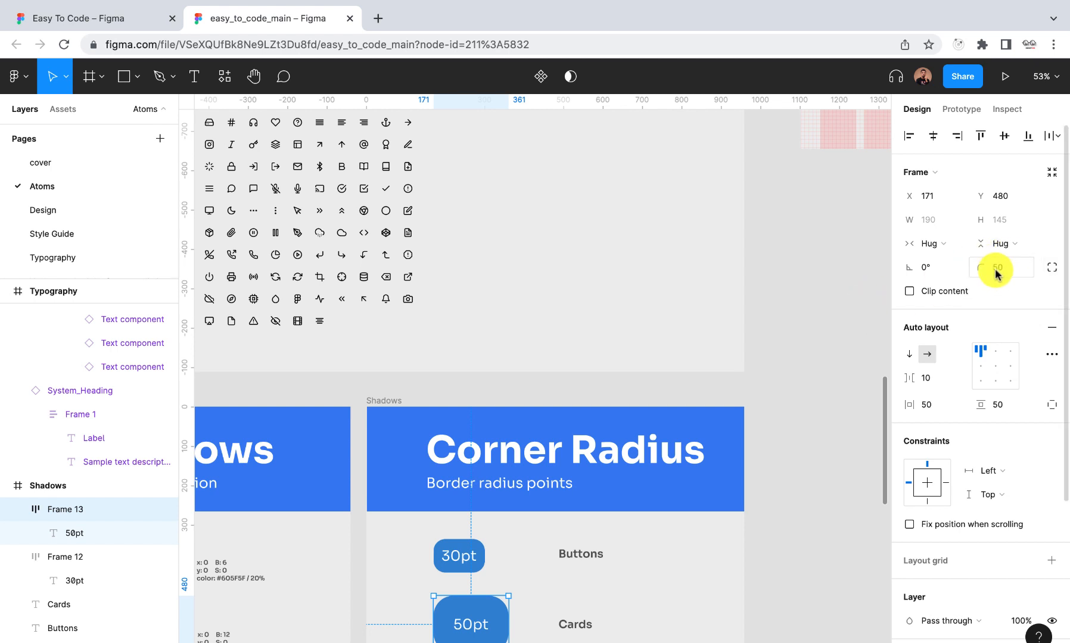
{"action": "left_click", "coordinate": [371, 400]}
{"action": "double_click", "coordinate": [369, 400]}
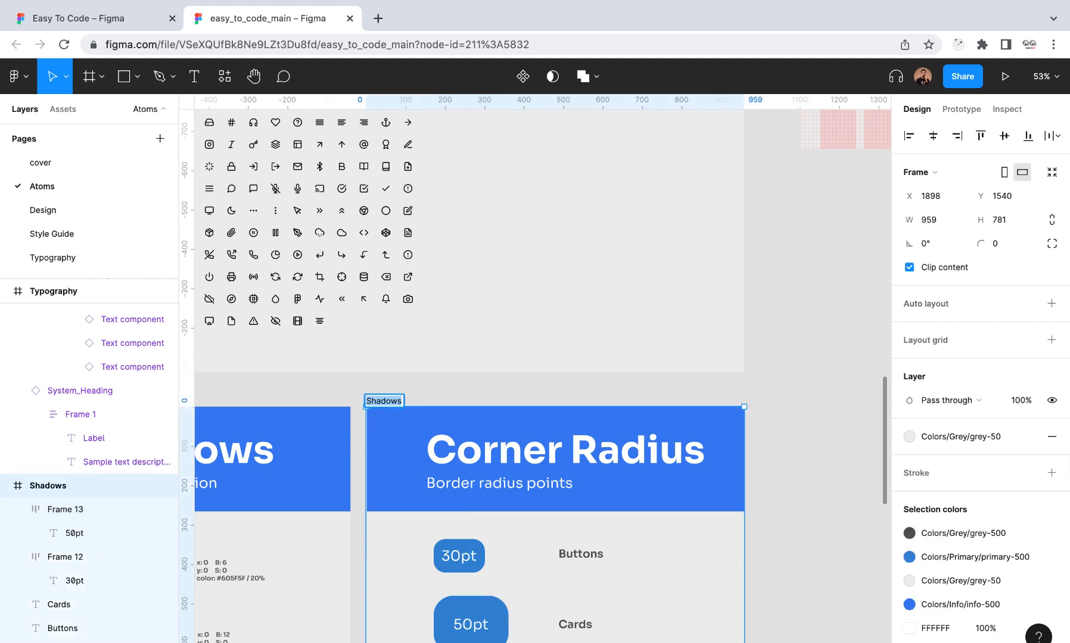
{"action": "type", "text": "Co"}
{"action": "type", "text": "ner_radius"}
{"action": "left_click", "coordinate": [433, 393]}
{"action": "scroll", "coordinate": [610, 369], "scroll_direction": "down", "scroll_amount": 5}
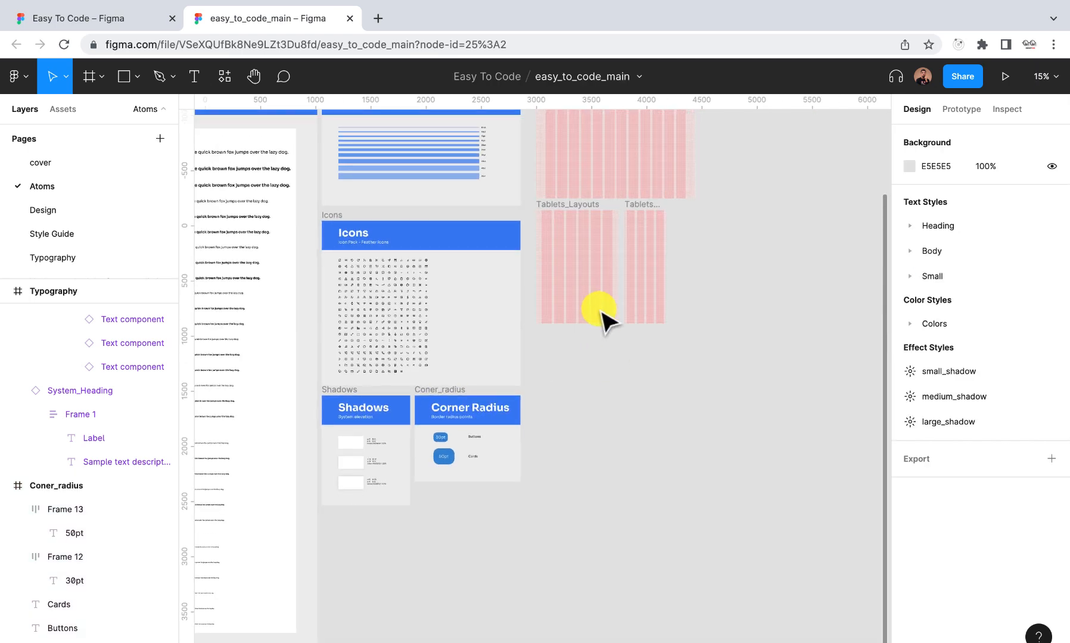
{"action": "scroll", "coordinate": [599, 307], "scroll_direction": "up", "scroll_amount": 5}
{"action": "scroll", "coordinate": [597, 307], "scroll_direction": "down", "scroll_amount": 4}
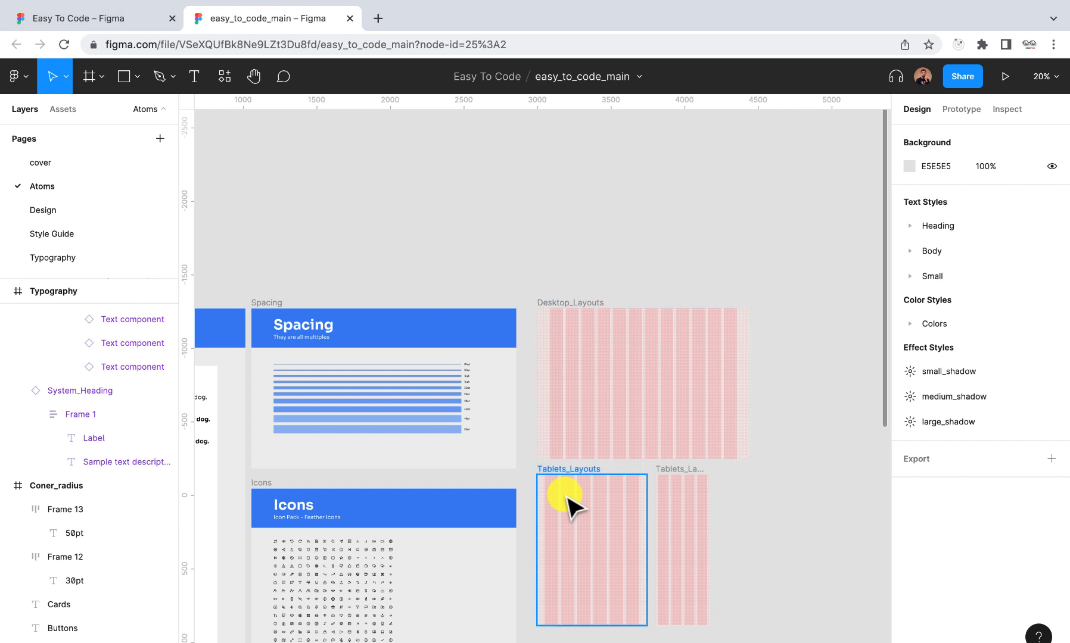
{"action": "scroll", "coordinate": [567, 503], "scroll_direction": "up", "scroll_amount": 3}
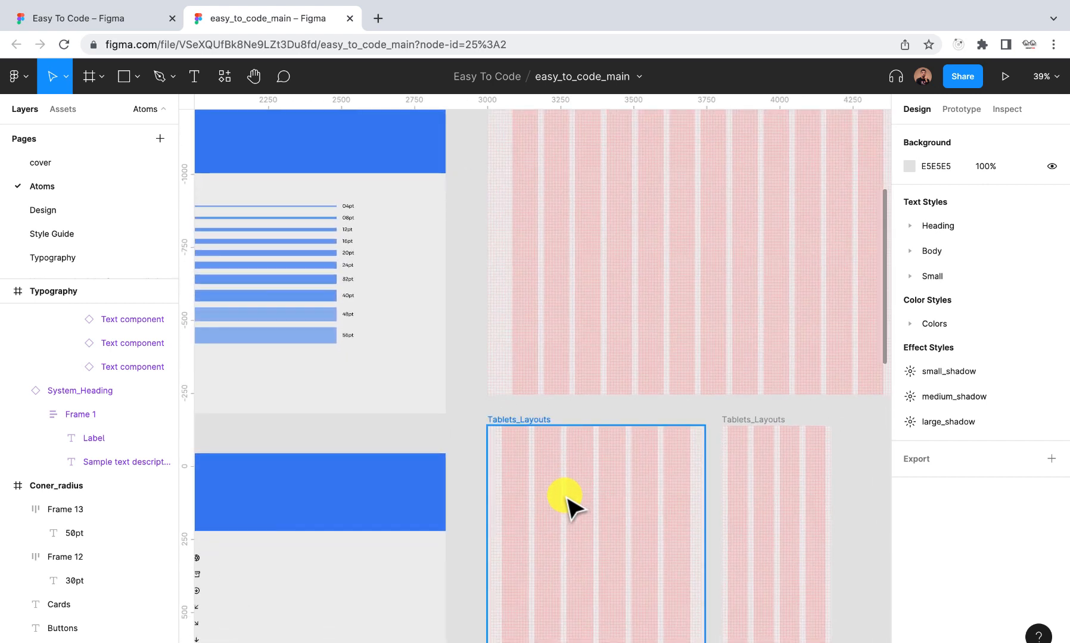
{"action": "scroll", "coordinate": [567, 503], "scroll_direction": "down", "scroll_amount": 3}
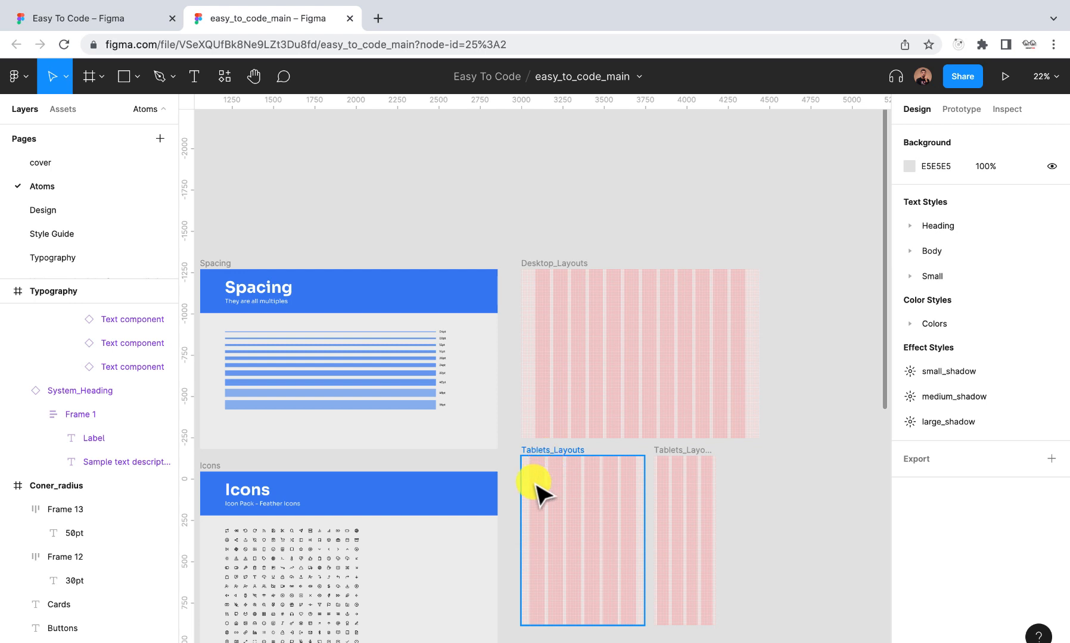
{"action": "scroll", "coordinate": [583, 444], "scroll_direction": "up", "scroll_amount": 5}
{"action": "scroll", "coordinate": [584, 447], "scroll_direction": "up", "scroll_amount": 5}
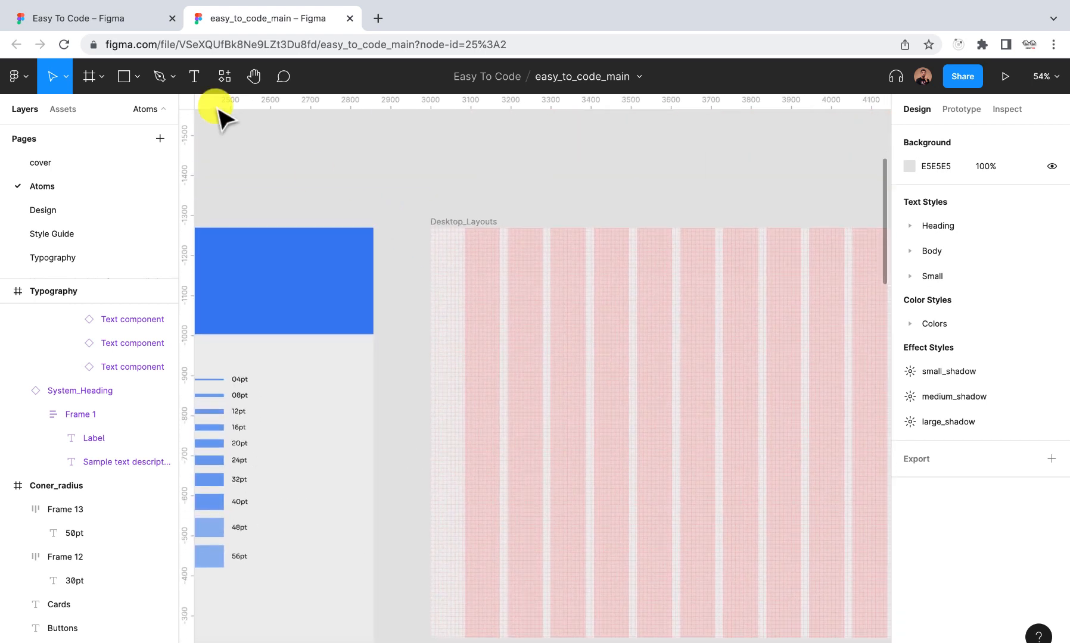
{"action": "left_click", "coordinate": [195, 75]}
{"action": "left_click", "coordinate": [508, 315]}
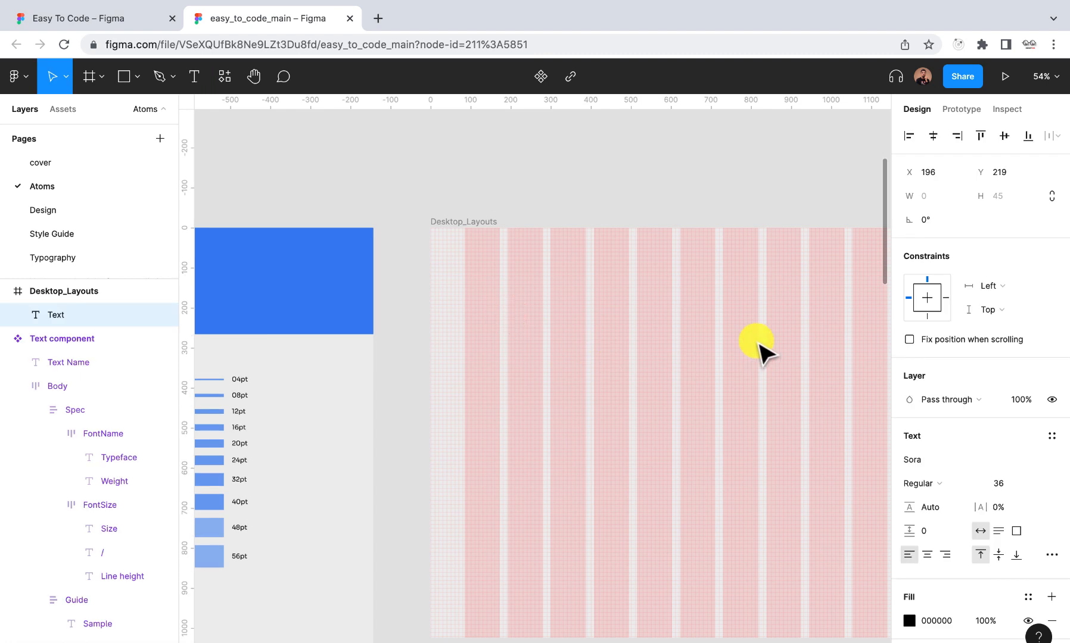
{"action": "left_click", "coordinate": [479, 217]}
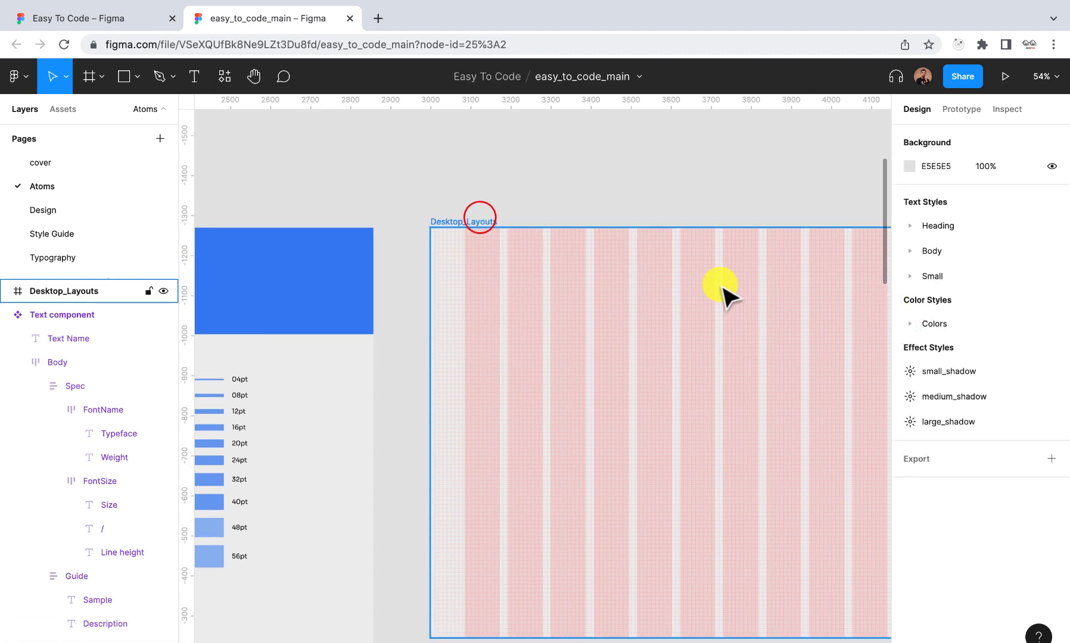
Check the margin and gutter settings of the Desktop_Layouts frame's column grid
{"action": "left_click", "coordinate": [478, 216]}
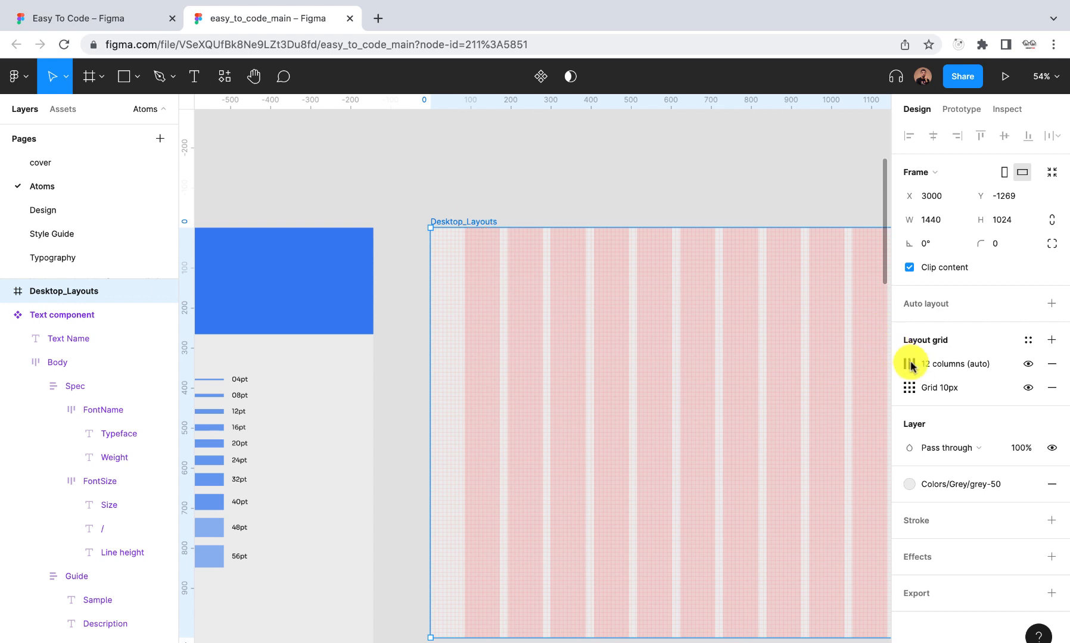
{"action": "left_click", "coordinate": [910, 363]}
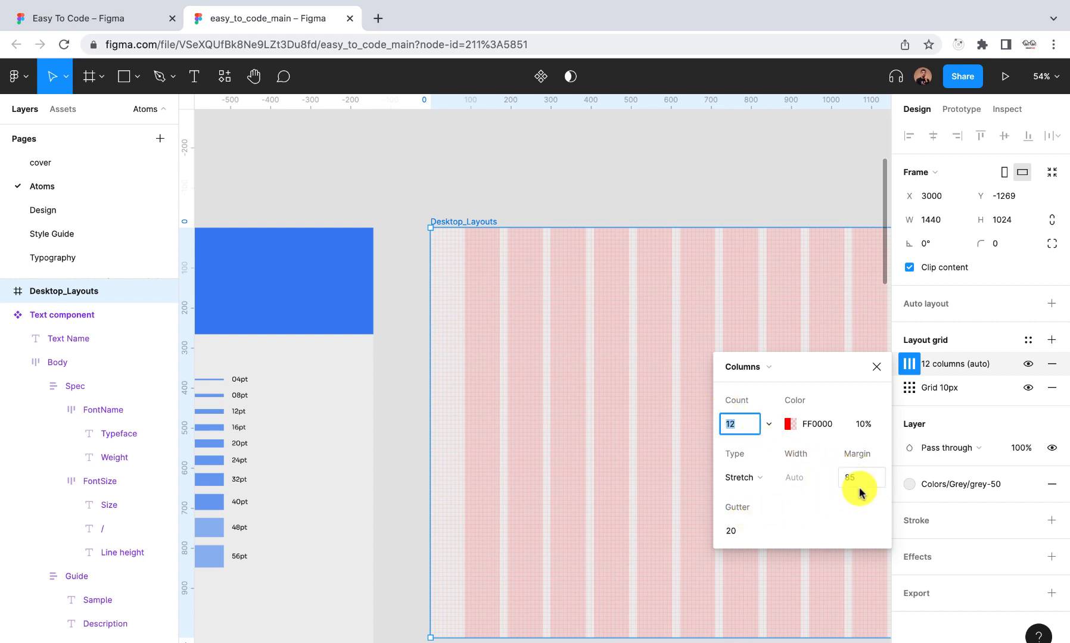
{"action": "left_click", "coordinate": [874, 367]}
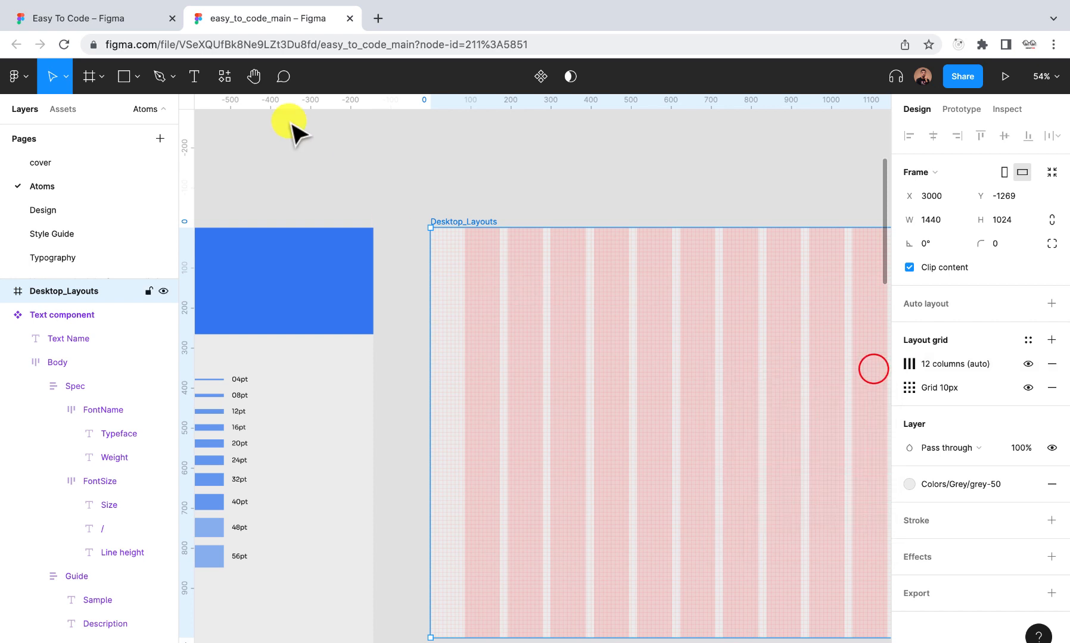
Add the text "Margin: 85pt" inside the Desktop_Layouts frame, at about X 138, Y 126
{"action": "left_click", "coordinate": [194, 76]}
{"action": "left_click", "coordinate": [485, 279]}
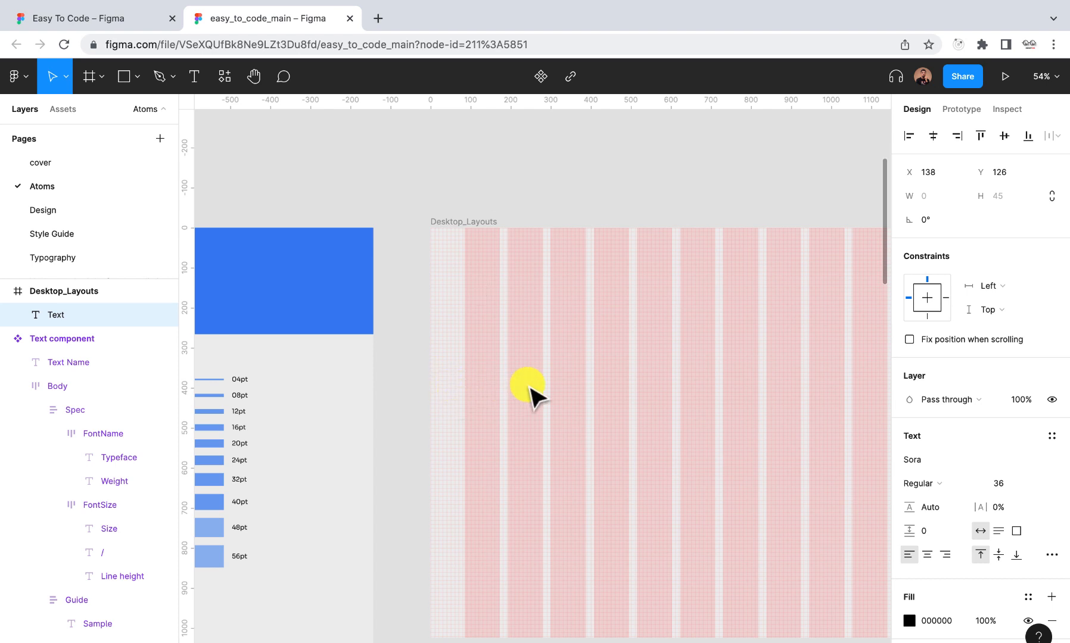
{"action": "type", "text": "Margin: 85"}
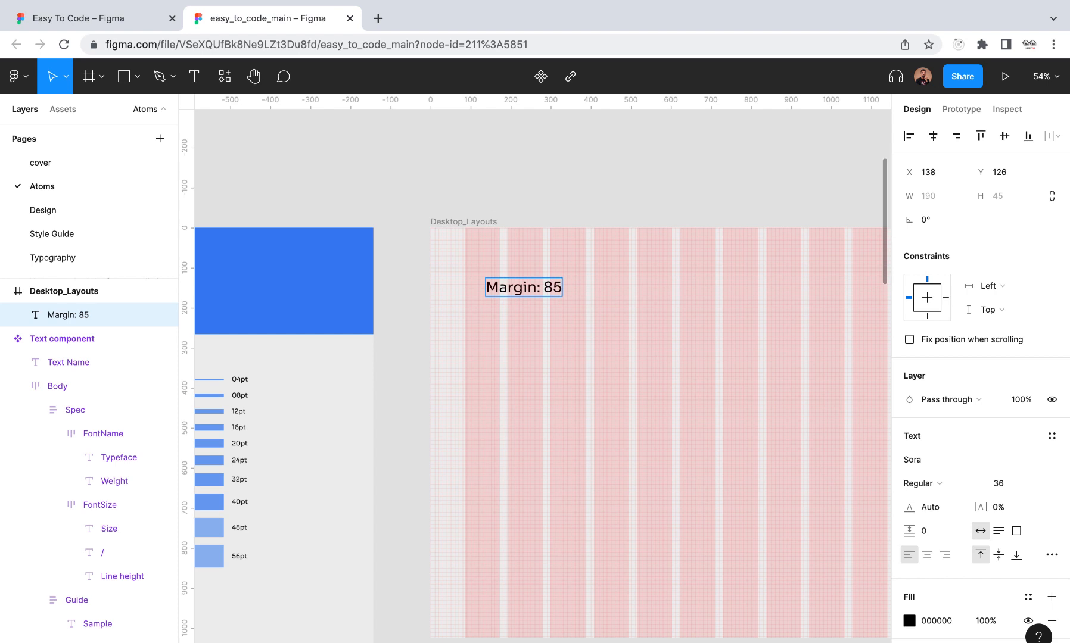
{"action": "type", "text": "t"}
{"action": "left_click", "coordinate": [671, 425]}
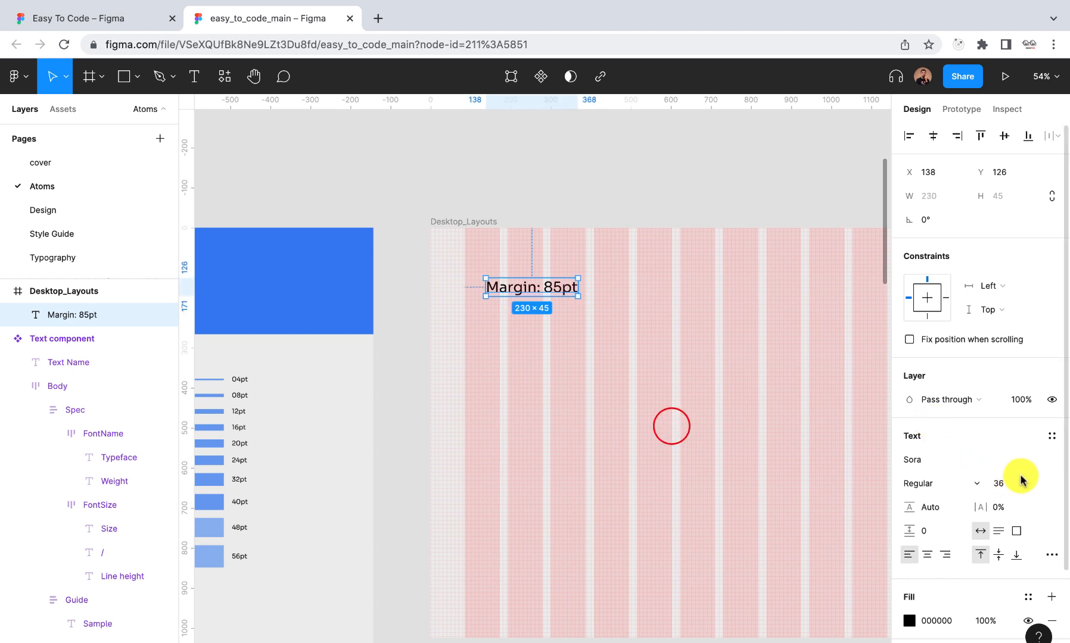
Apply the Body/Paragraph_2: SemiBold text style and the Colors/Grey/grey-500 color style to the margin label
{"action": "left_click", "coordinate": [1050, 436]}
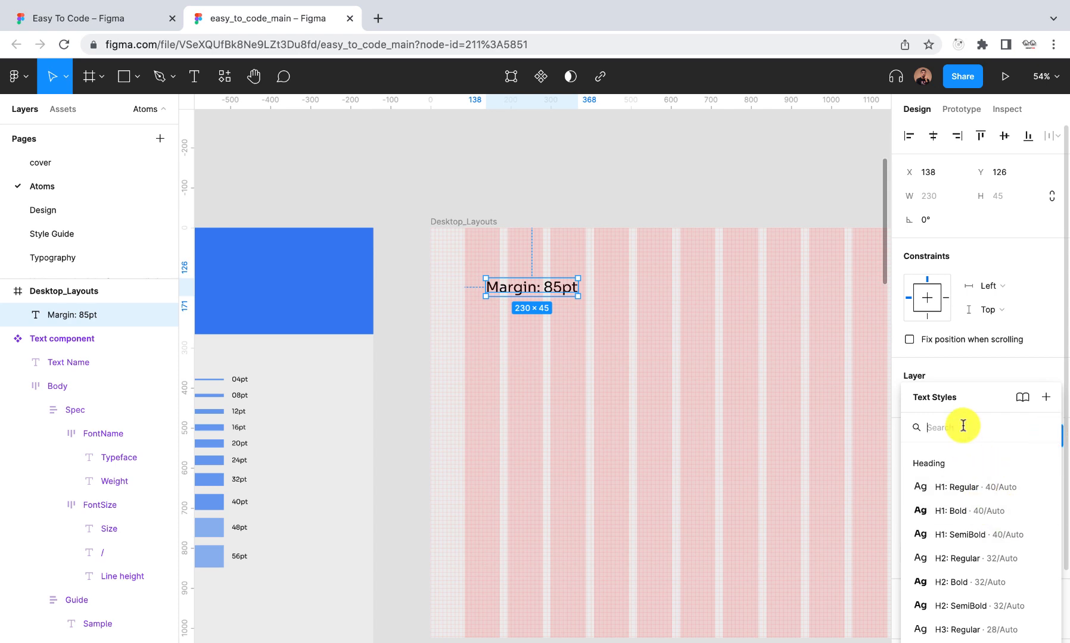
{"action": "type", "text": "body"}
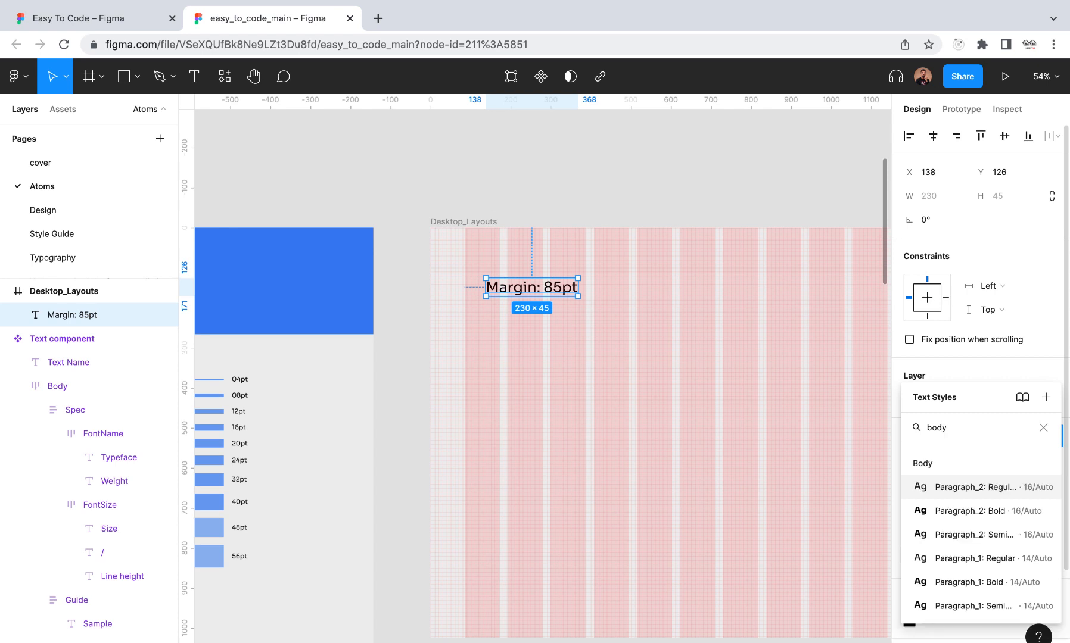
{"action": "left_click", "coordinate": [987, 535]}
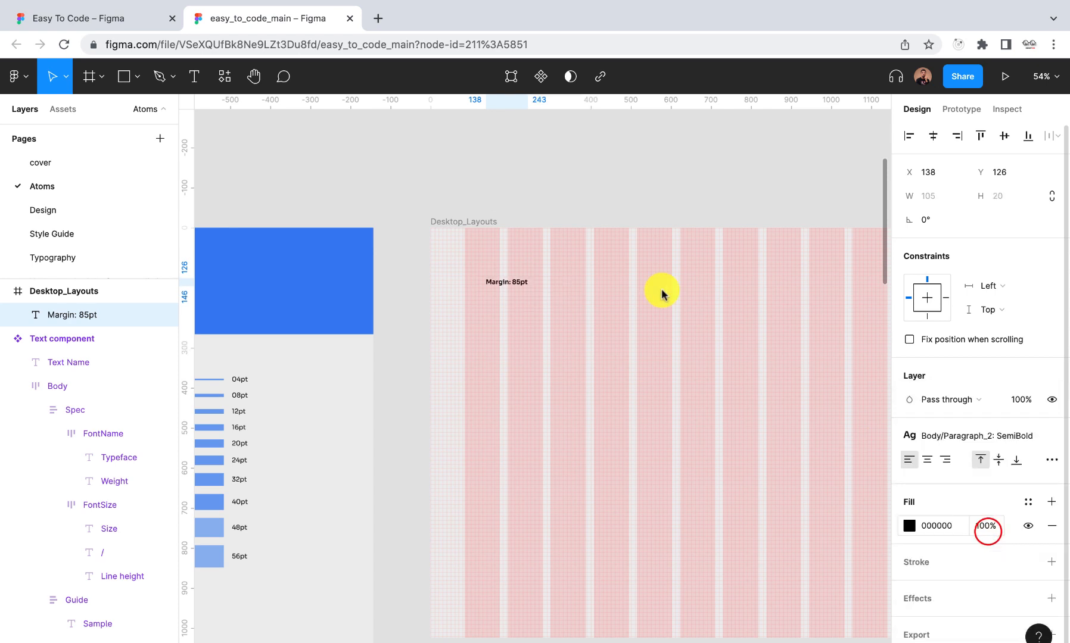
{"action": "left_click", "coordinate": [1032, 506]}
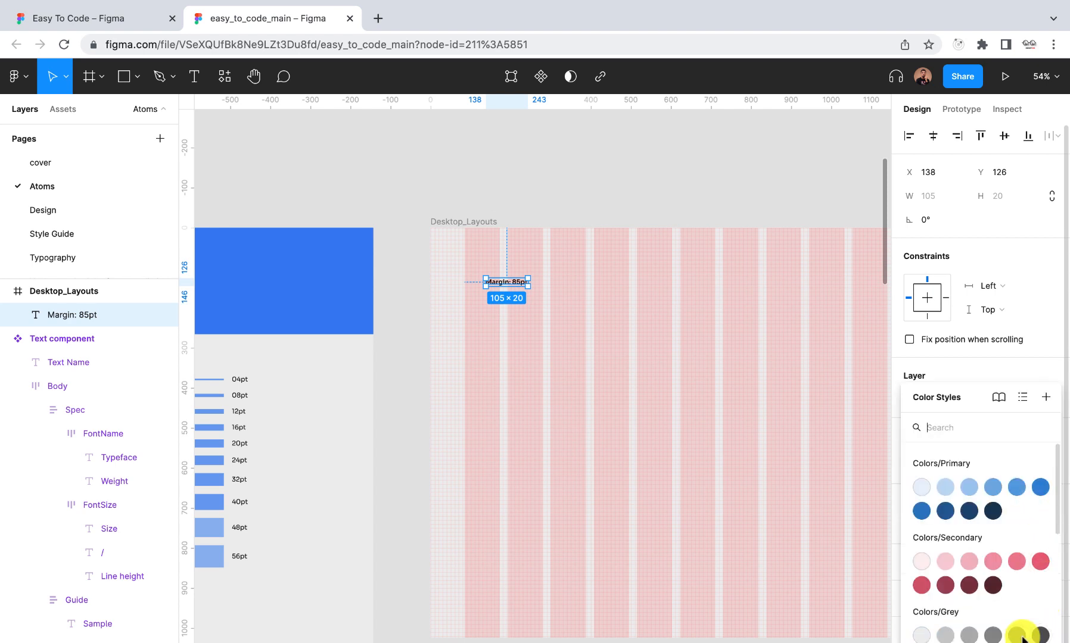
{"action": "left_click", "coordinate": [1036, 635]}
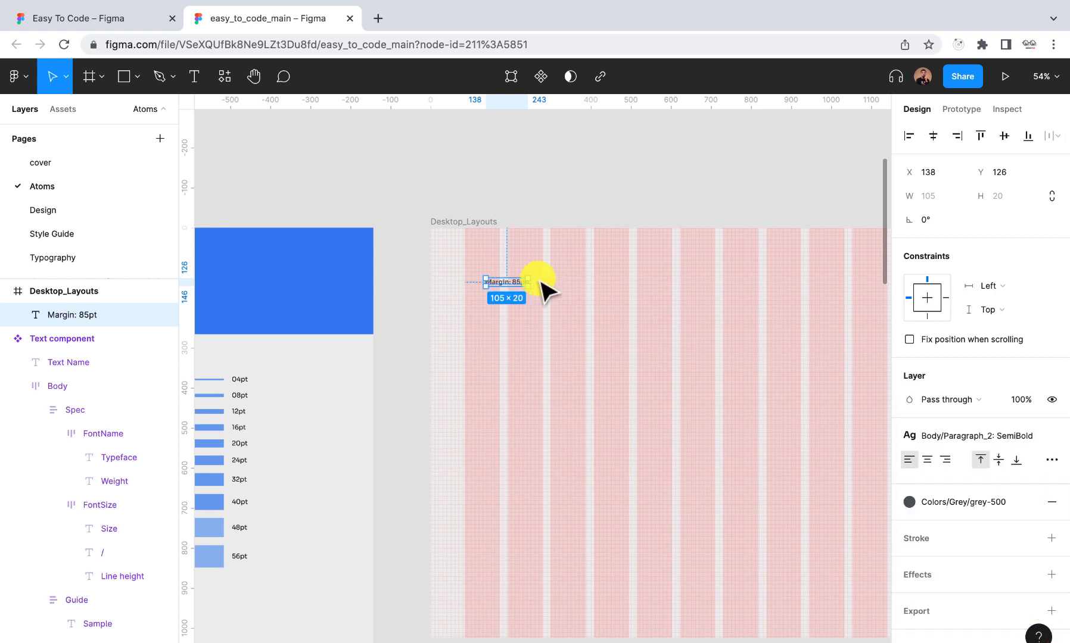
Add a second line reading "Gutter: 20pt" to the margin label in the Desktop_Layouts frame
{"action": "scroll", "coordinate": [542, 289], "scroll_direction": "up", "scroll_amount": 5}
{"action": "double_click", "coordinate": [481, 290]}
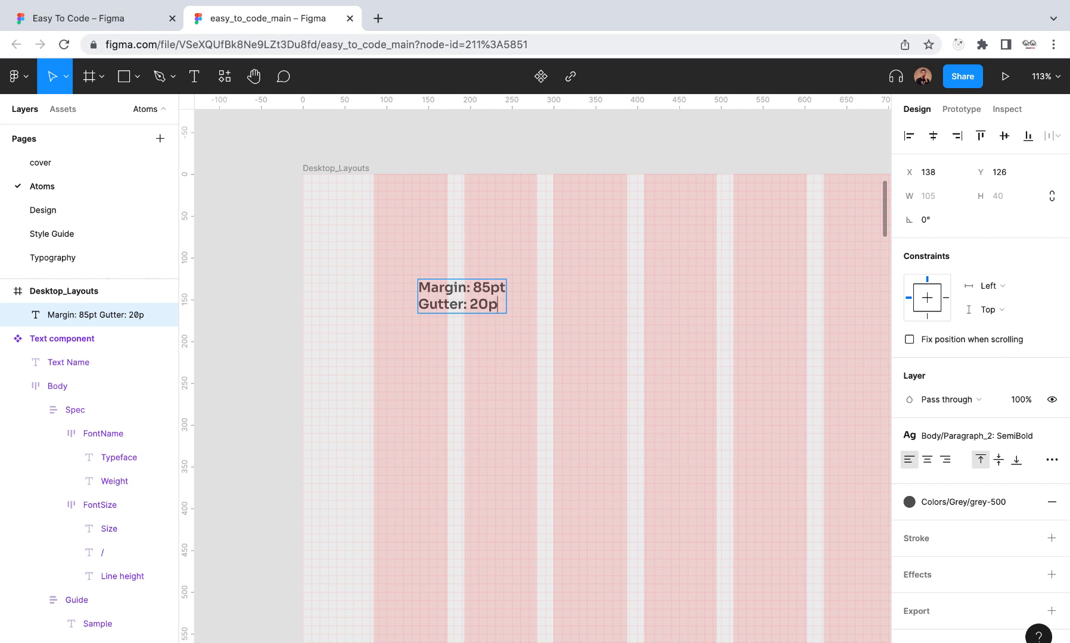
{"action": "type", "text": "t"}
{"action": "key", "text": "Escape"}
Center the margin and gutter label horizontally and vertically in the Desktop_Layouts frame, with its text center-aligned
{"action": "scroll", "coordinate": [613, 352], "scroll_direction": "down", "scroll_amount": 5}
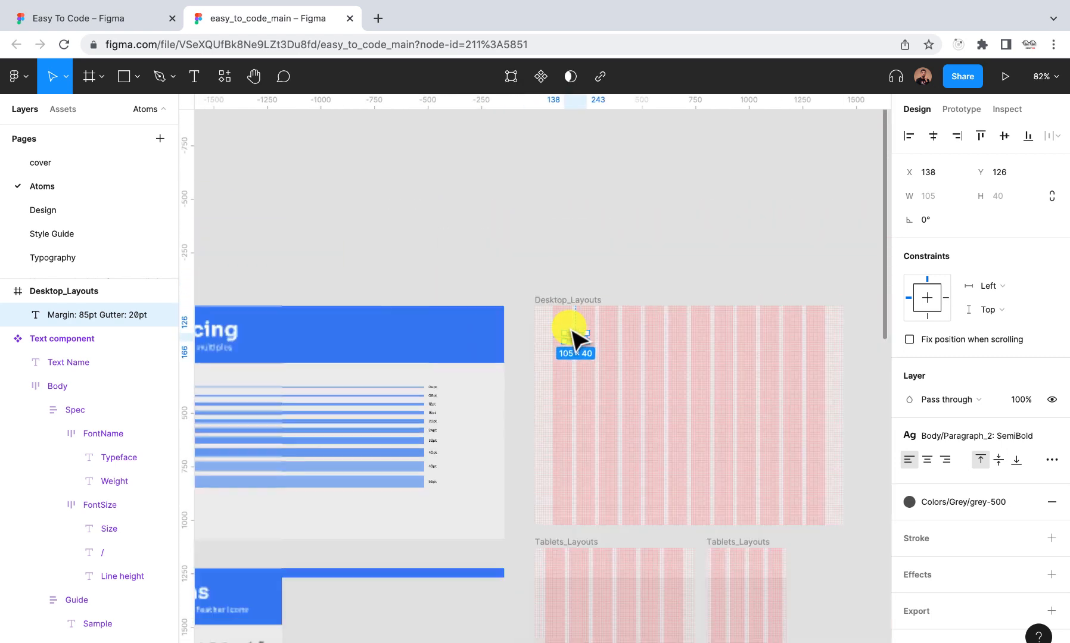
{"action": "left_click_drag", "start_coordinate": [582, 338], "coordinate": [672, 403]}
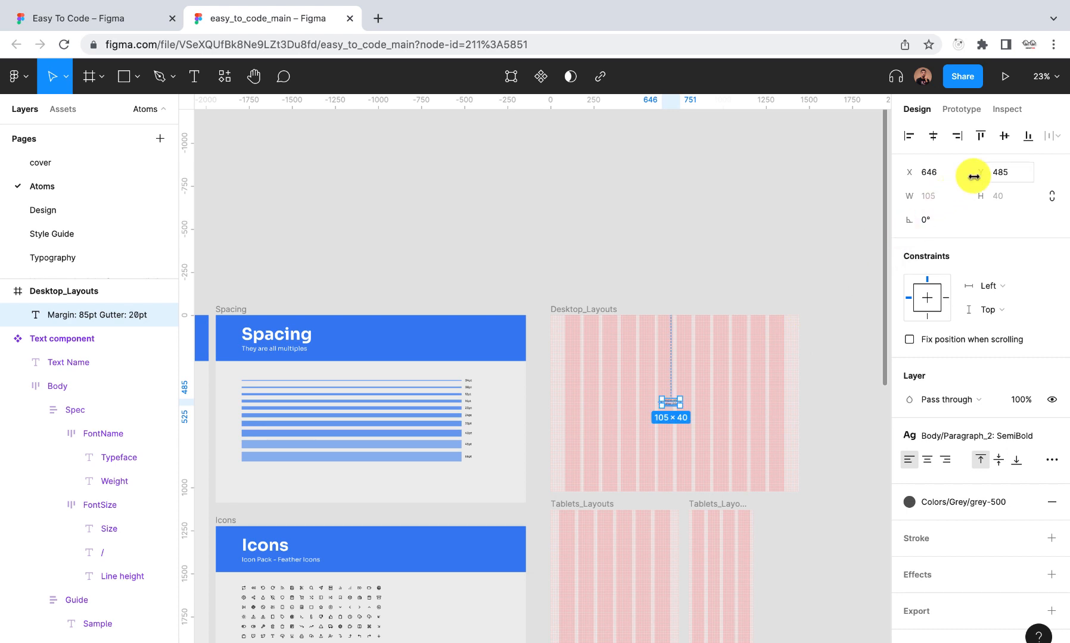
{"action": "left_click", "coordinate": [932, 136]}
{"action": "left_click", "coordinate": [926, 460]}
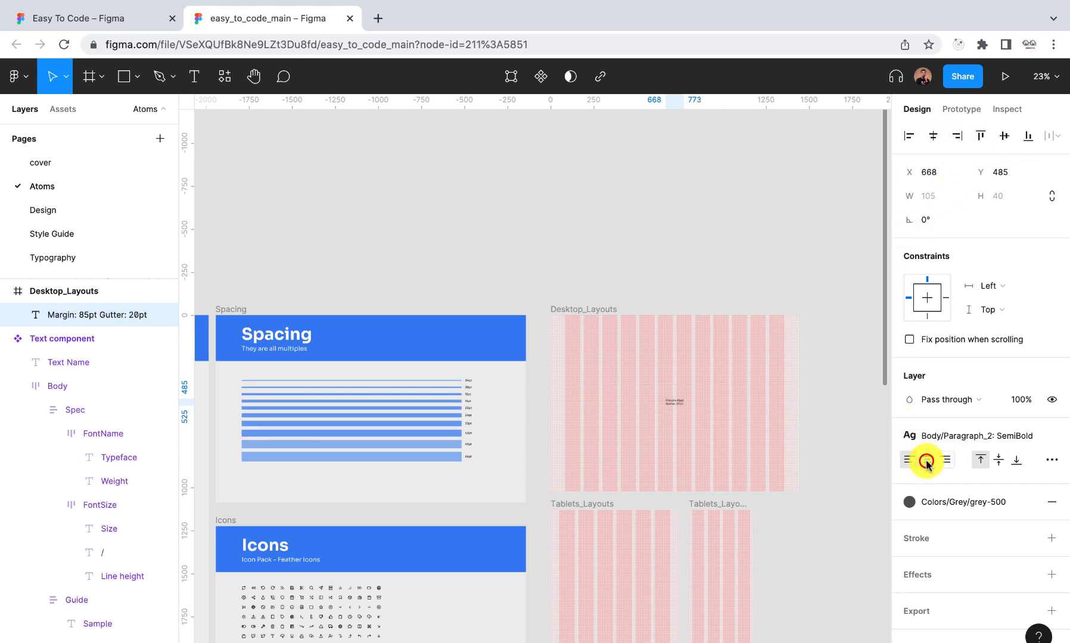
{"action": "left_click", "coordinate": [1002, 137]}
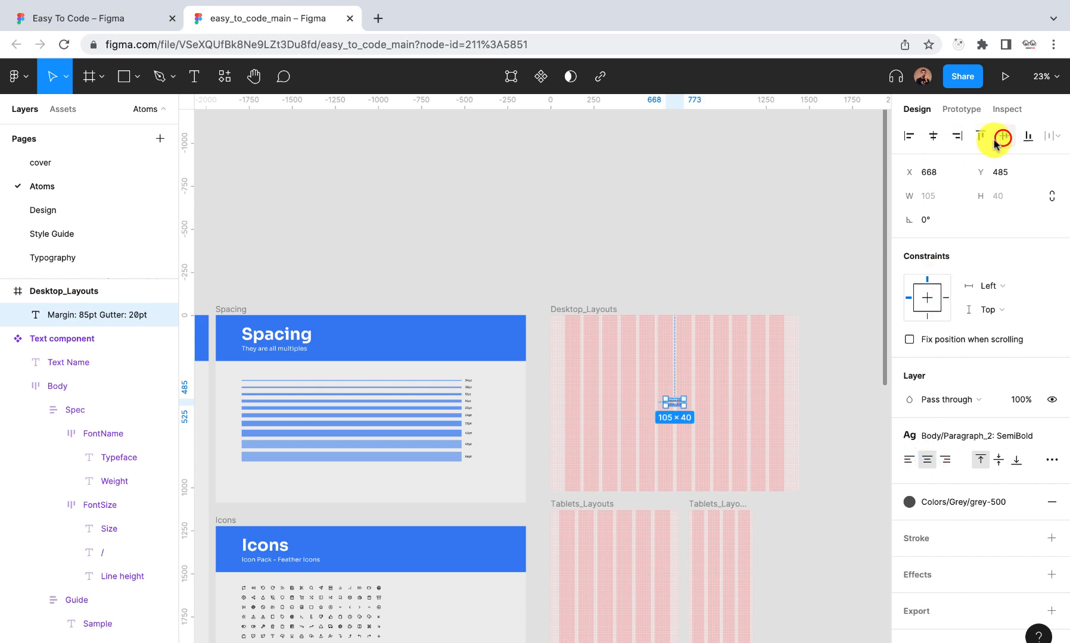
{"action": "scroll", "coordinate": [629, 299], "scroll_direction": "up", "scroll_amount": 5}
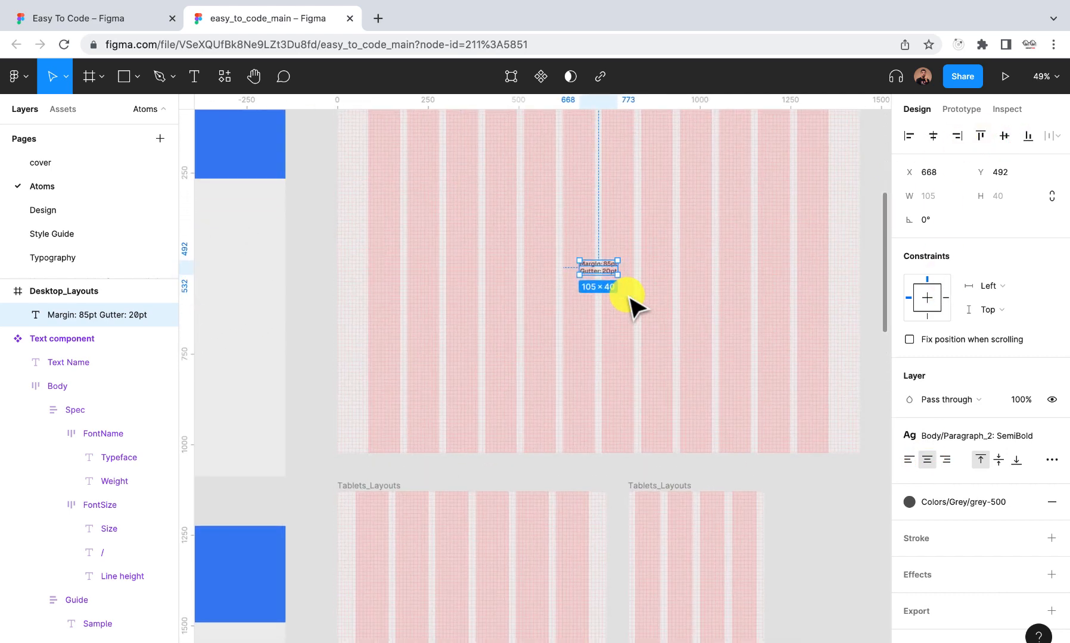
{"action": "scroll", "coordinate": [629, 299], "scroll_direction": "down", "scroll_amount": 3}
Duplicate the margin and gutter label into the 744-wide Tablets_Layouts frame and change its margin line to "Margin: 50pt"
{"action": "left_click", "coordinate": [610, 278]}
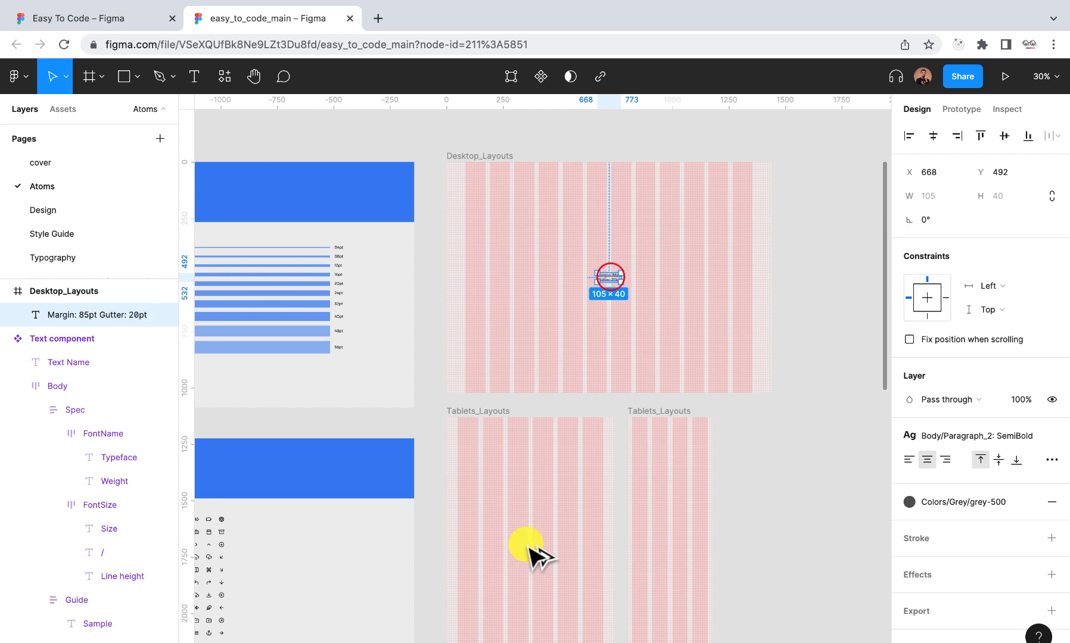
{"action": "left_click_drag", "start_coordinate": [529, 545], "coordinate": [537, 530]}
{"action": "scroll", "coordinate": [537, 530], "scroll_direction": "up", "scroll_amount": 5}
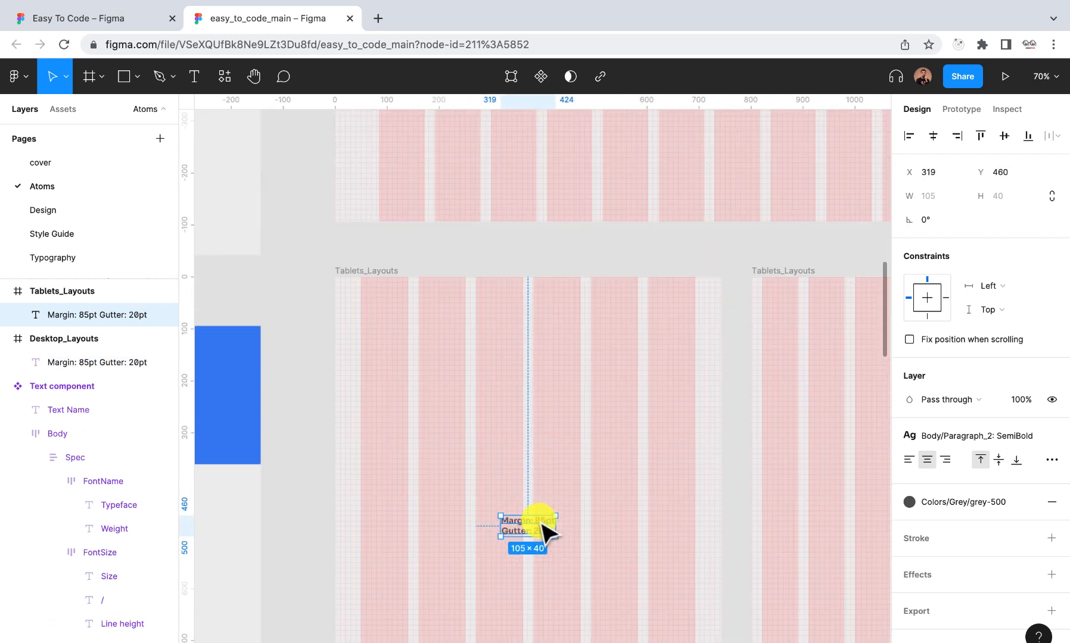
{"action": "double_click", "coordinate": [541, 524]}
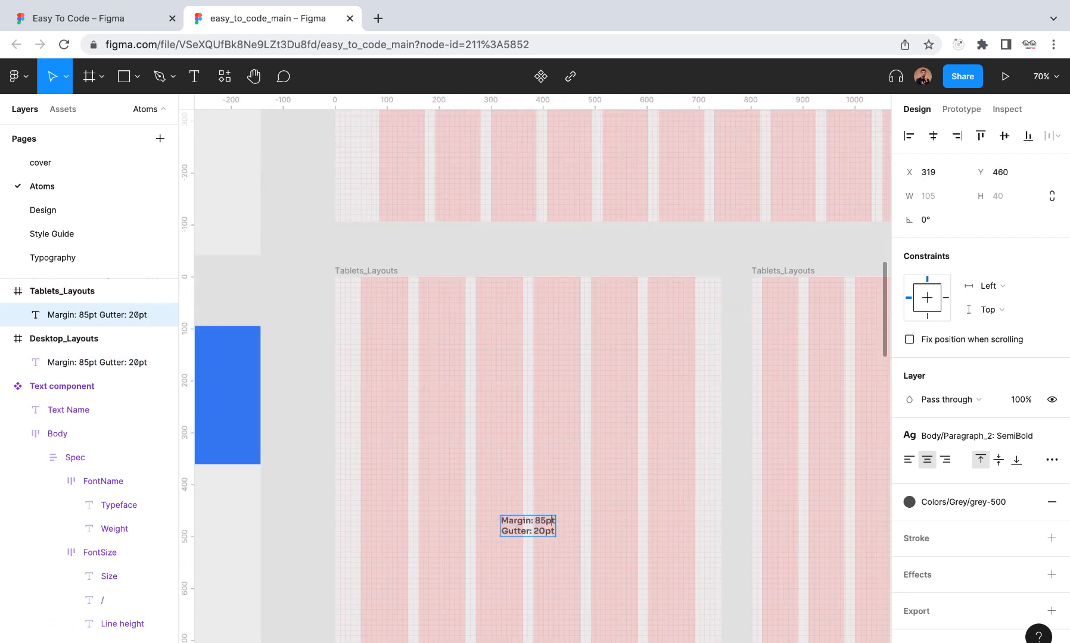
{"action": "key", "text": "Left"}
{"action": "key", "text": "Left"}
{"action": "key", "text": "BackSpace"}
{"action": "key", "text": "Right"}
{"action": "type", "text": "0"}
{"action": "key", "text": "Escape"}
Center the 50pt margin label horizontally and vertically in the 744-wide Tablets_Layouts frame
{"action": "scroll", "coordinate": [610, 576], "scroll_direction": "down", "scroll_amount": 5}
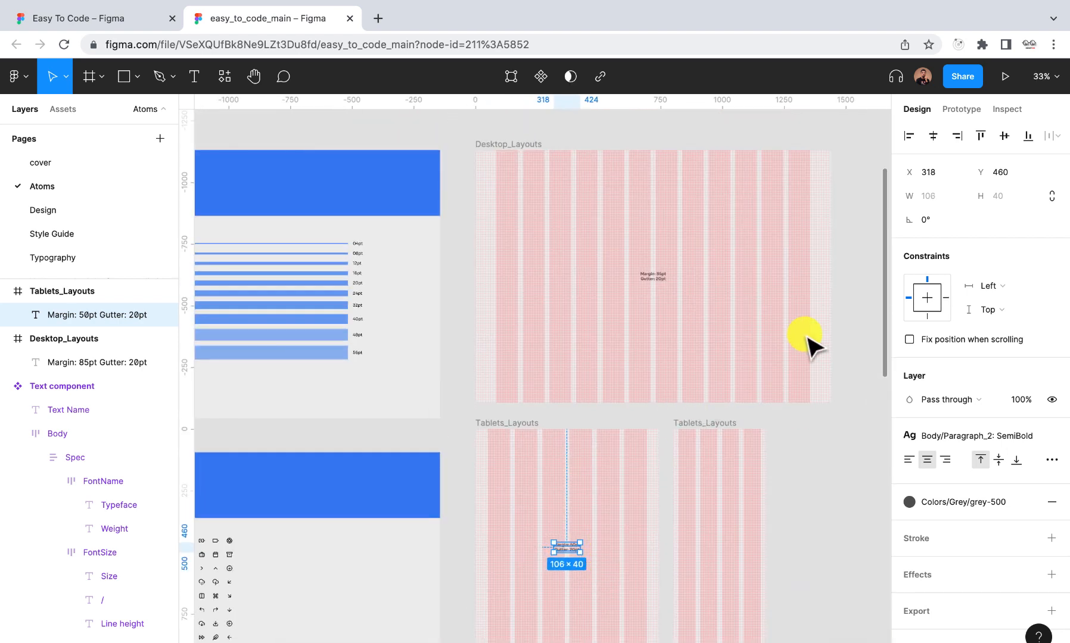
{"action": "left_click", "coordinate": [932, 136]}
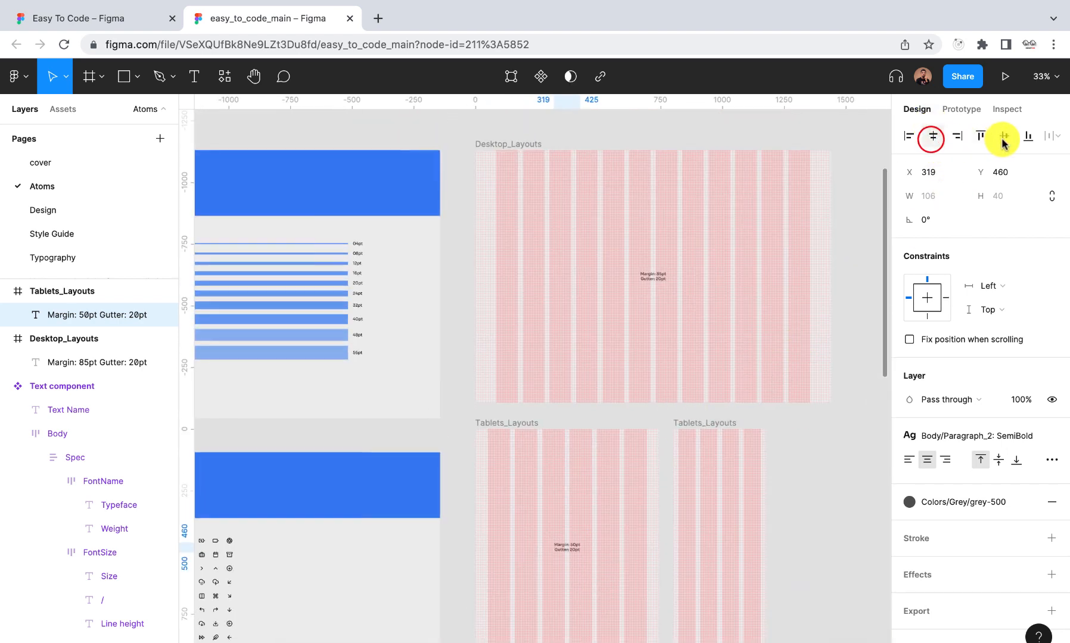
{"action": "left_click", "coordinate": [1002, 136]}
Duplicate the tablet label into the 375-wide frame and center it there horizontally and vertically
{"action": "scroll", "coordinate": [451, 463], "scroll_direction": "down", "scroll_amount": 3}
{"action": "scroll", "coordinate": [451, 463], "scroll_direction": "right", "scroll_amount": 4}
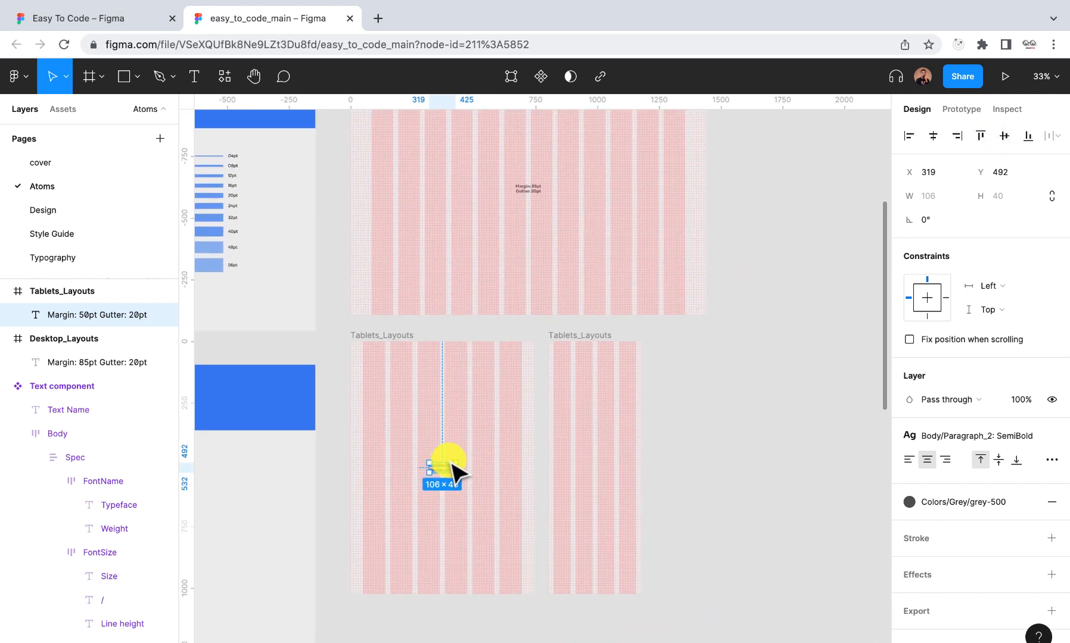
{"action": "scroll", "coordinate": [451, 463], "scroll_direction": "up", "scroll_amount": 2}
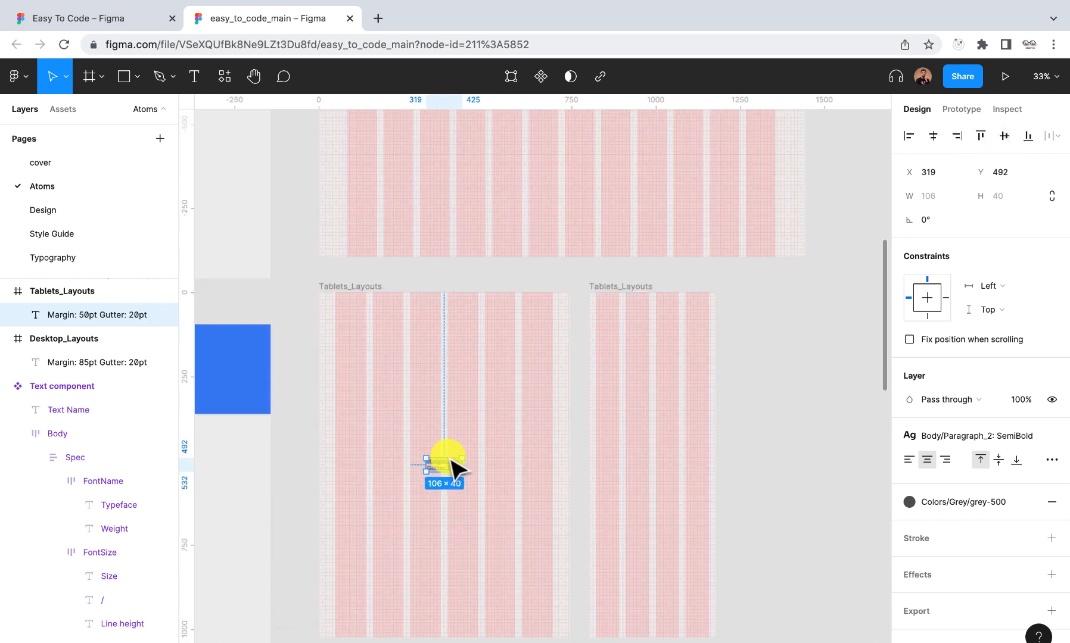
{"action": "scroll", "coordinate": [451, 463], "scroll_direction": "up", "scroll_amount": 2}
{"action": "scroll", "coordinate": [451, 463], "scroll_direction": "down", "scroll_amount": 4}
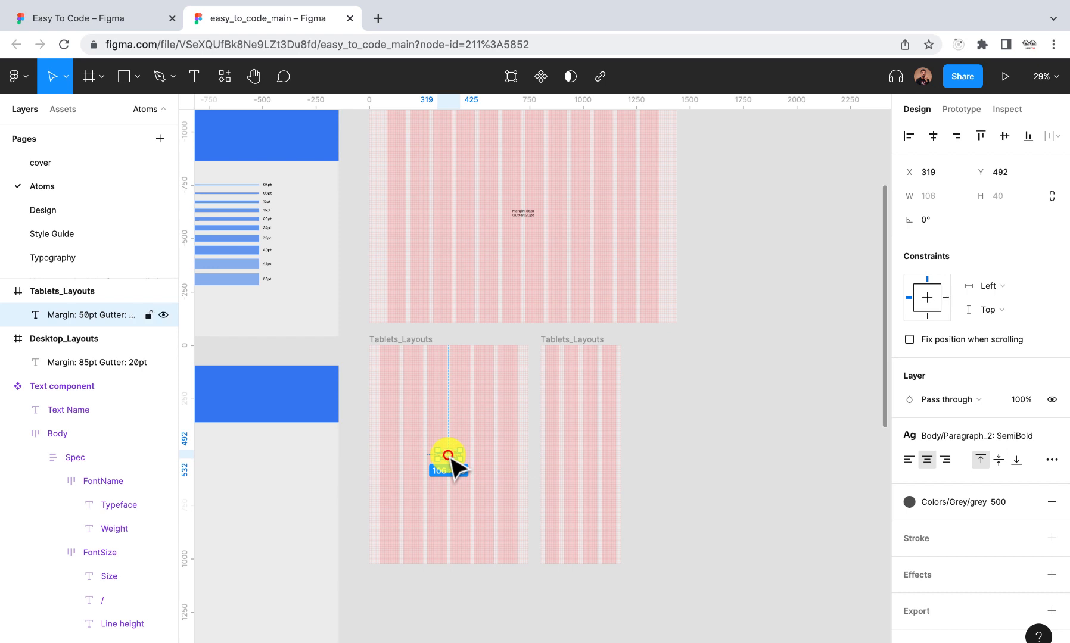
{"action": "left_click_drag", "start_coordinate": [451, 463], "coordinate": [585, 447]}
{"action": "scroll", "coordinate": [586, 446], "scroll_direction": "up", "scroll_amount": 3}
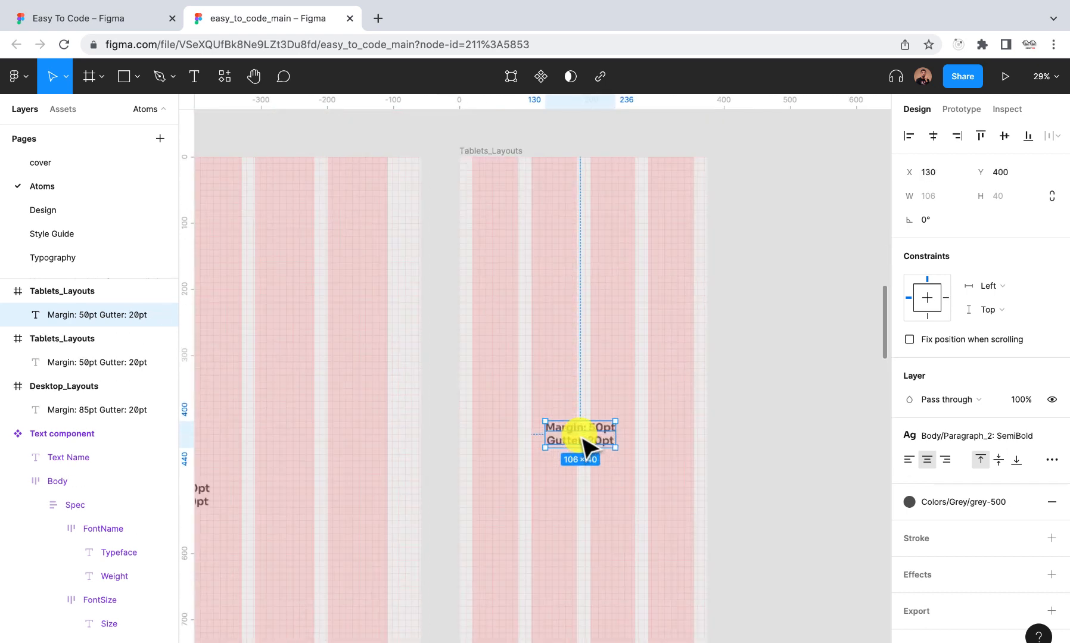
{"action": "left_click", "coordinate": [932, 136]}
{"action": "left_click", "coordinate": [1017, 138]}
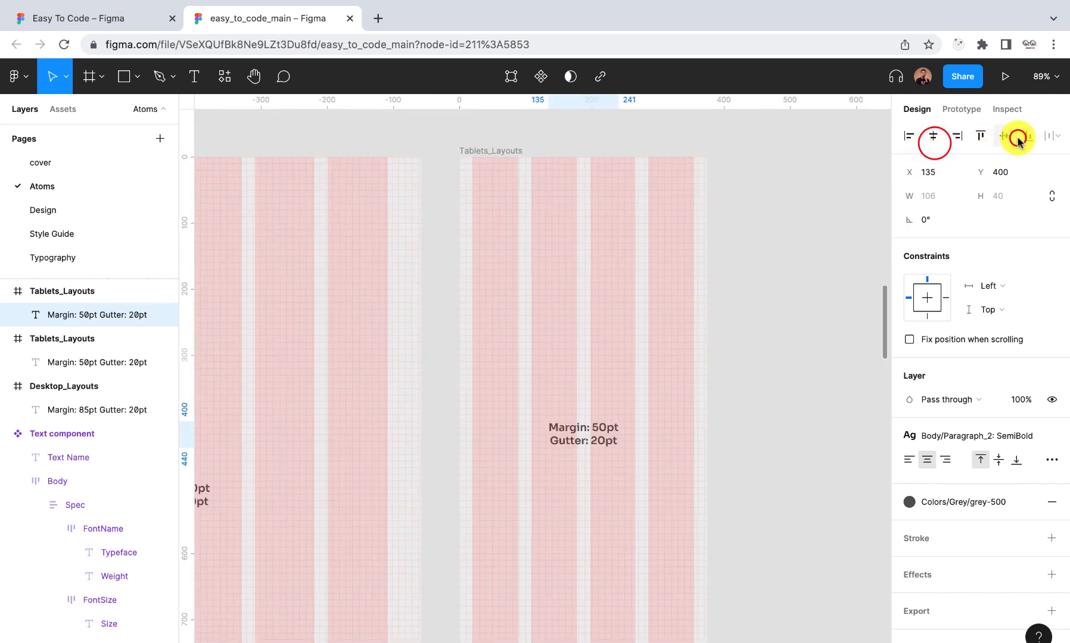
{"action": "left_click", "coordinate": [1005, 136]}
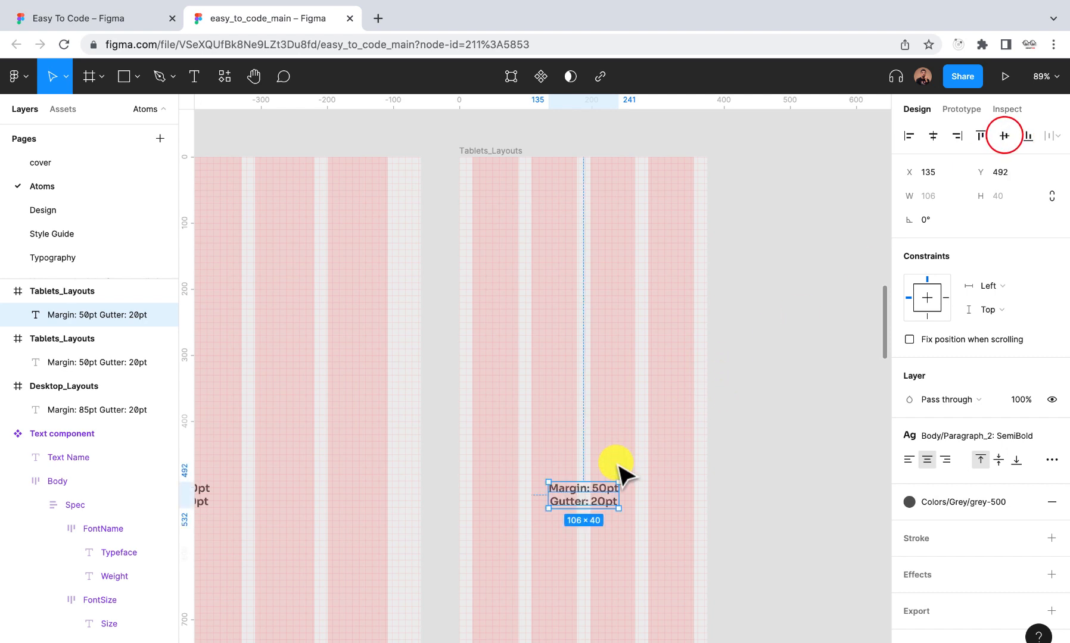
Change the margin line of the label in the 375-wide Tablets_Layouts frame to "Margin: 20pt" and center the label horizontally
{"action": "double_click", "coordinate": [599, 485]}
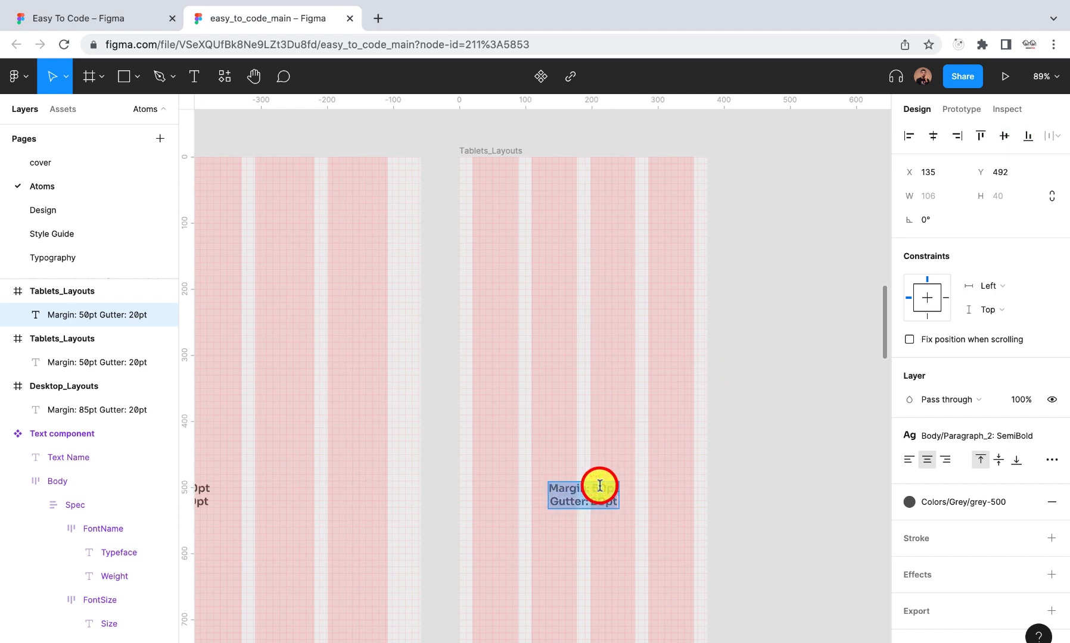
{"action": "left_click", "coordinate": [599, 485]}
{"action": "key", "text": "BackSpace"}
{"action": "type", "text": "2"}
{"action": "left_click", "coordinate": [685, 434]}
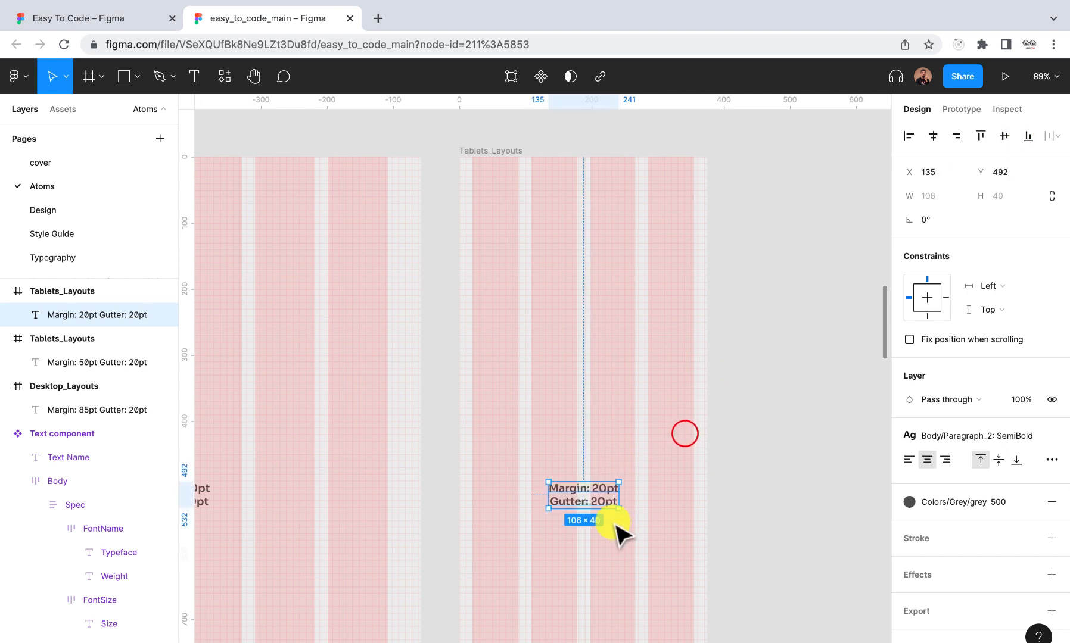
{"action": "scroll", "coordinate": [620, 530], "scroll_direction": "down", "scroll_amount": 5}
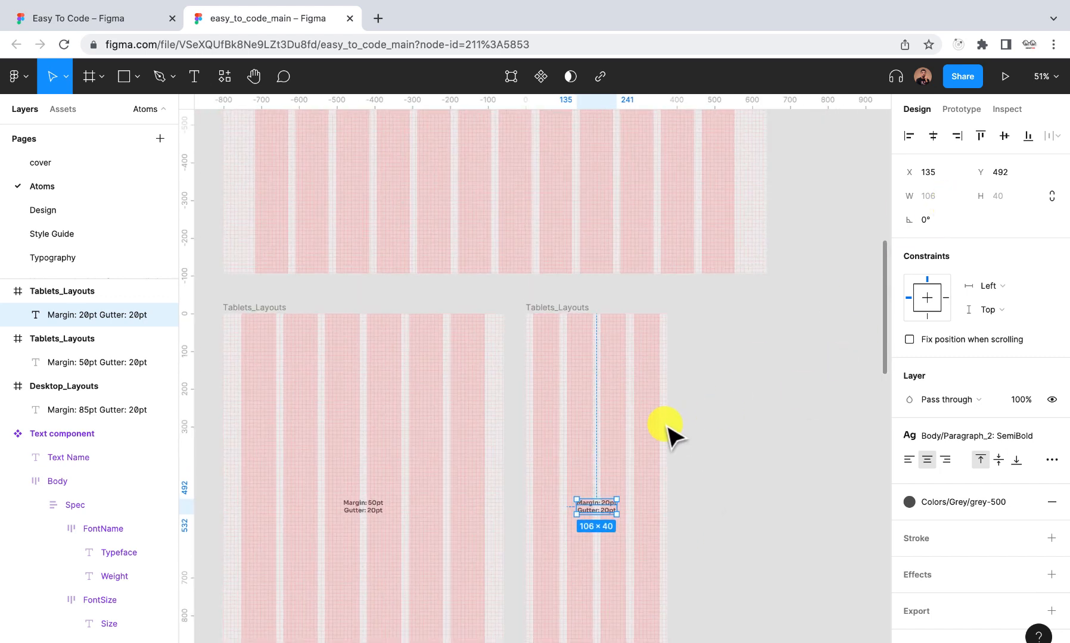
{"action": "left_click", "coordinate": [935, 136]}
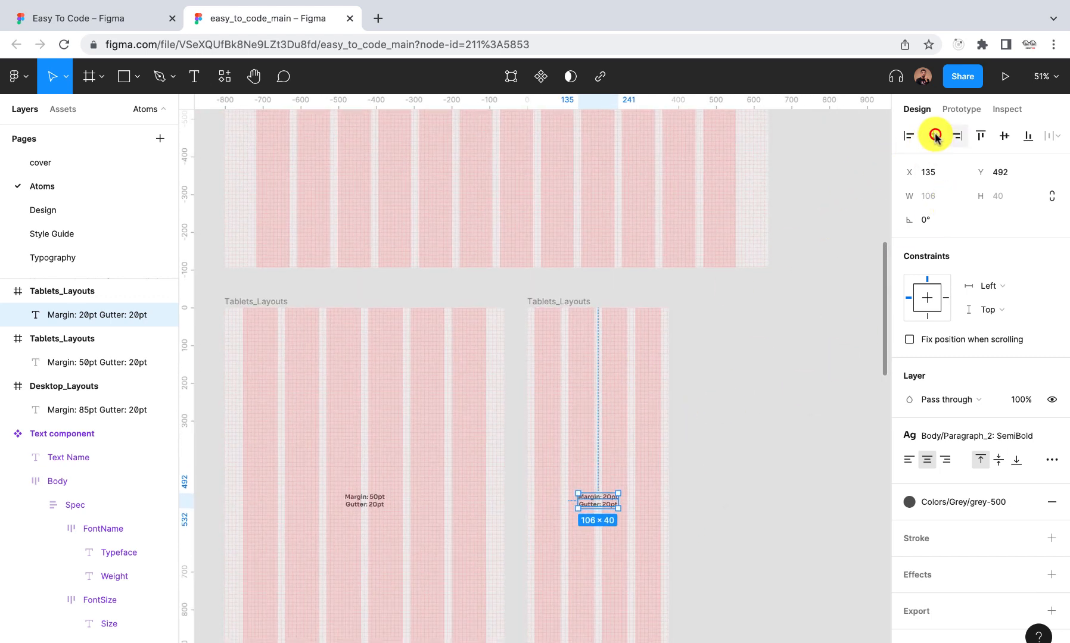
{"action": "left_click", "coordinate": [743, 344]}
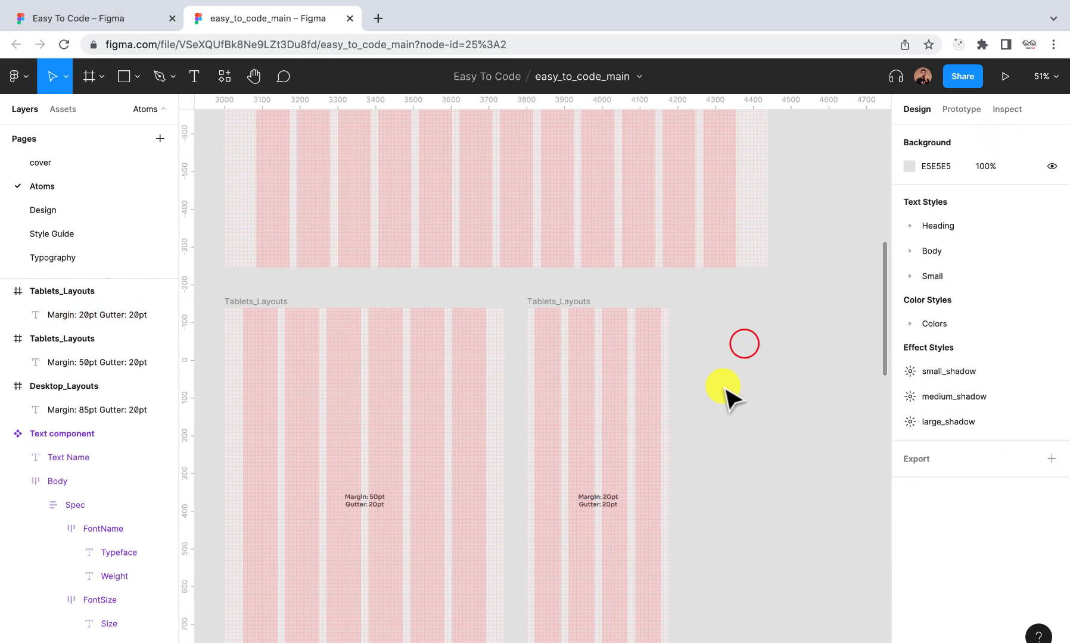
{"action": "scroll", "coordinate": [725, 388], "scroll_direction": "down", "scroll_amount": 15}
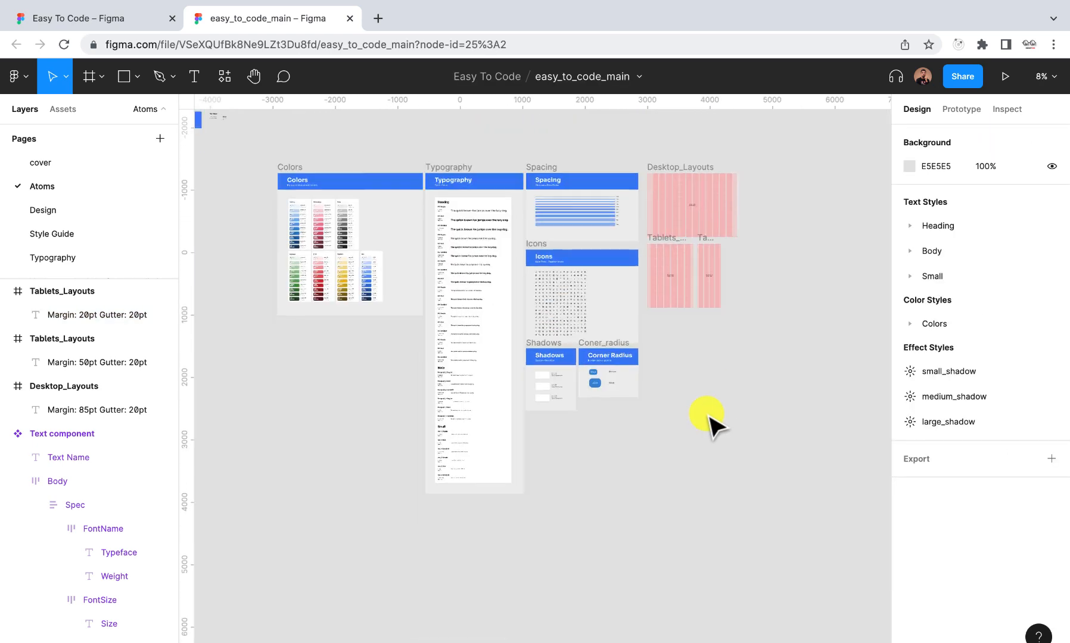
{"action": "scroll", "coordinate": [707, 416], "scroll_direction": "left", "scroll_amount": 1}
{"action": "scroll", "coordinate": [707, 415], "scroll_direction": "up", "scroll_amount": 3}
{"action": "scroll", "coordinate": [707, 415], "scroll_direction": "down", "scroll_amount": 4}
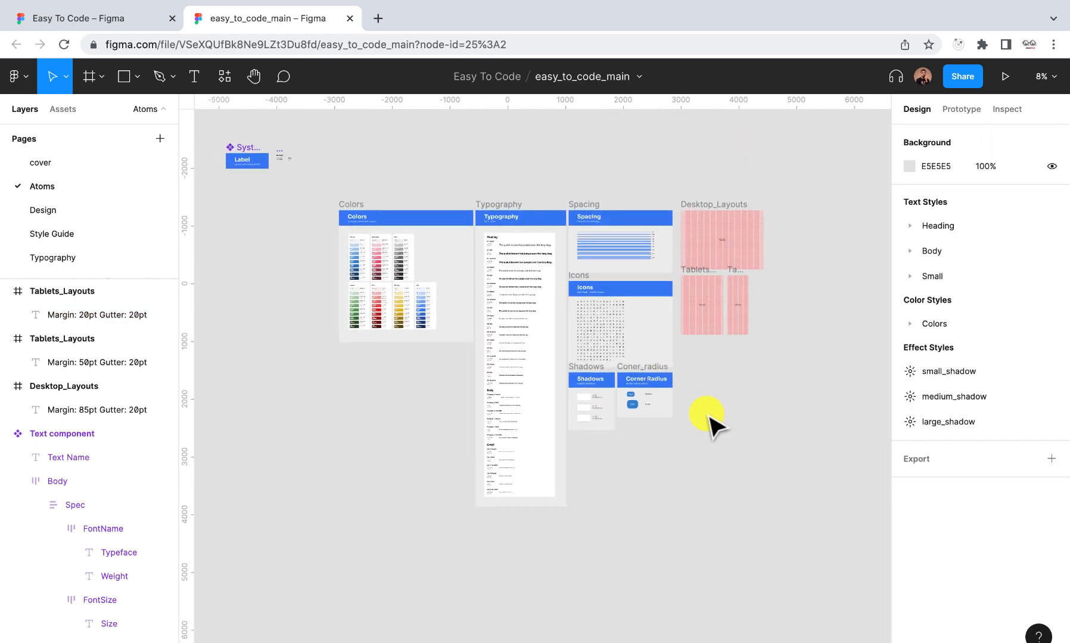
{"action": "scroll", "coordinate": [707, 415], "scroll_direction": "up", "scroll_amount": 2}
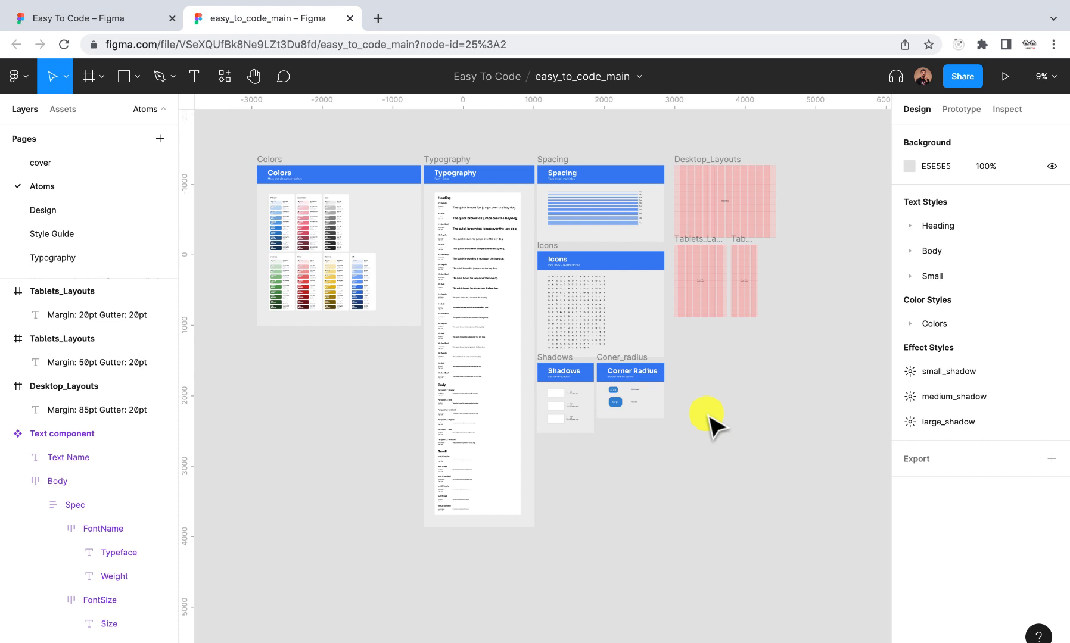
Rename the Typography page to "Molecules" and move it directly below the Atoms page
{"action": "right_click", "coordinate": [58, 257]}
{"action": "left_click", "coordinate": [98, 312]}
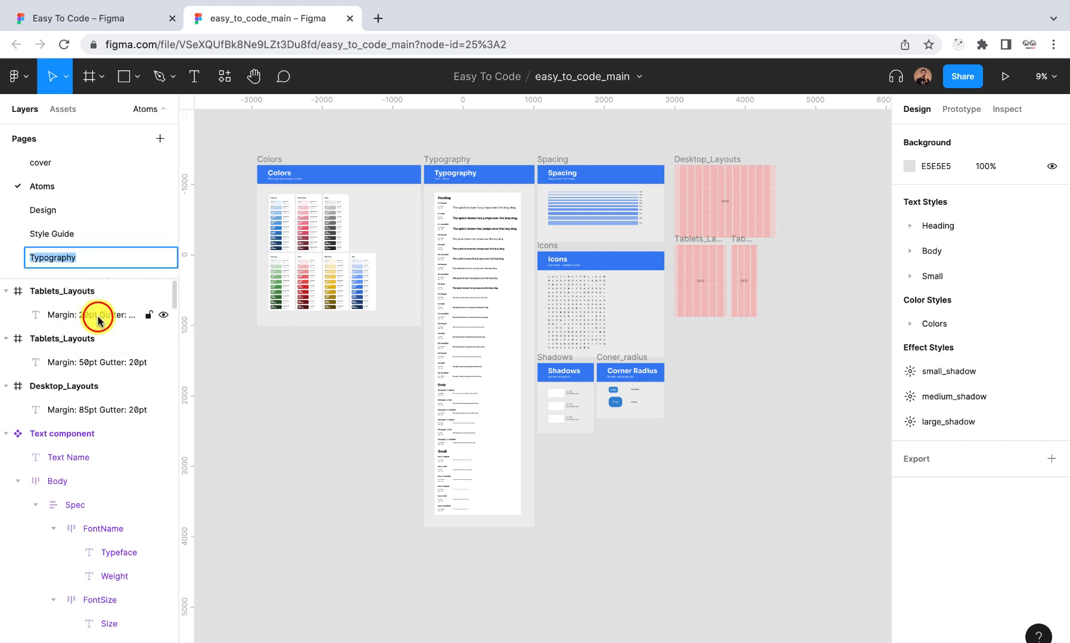
{"action": "type", "text": "Mo"}
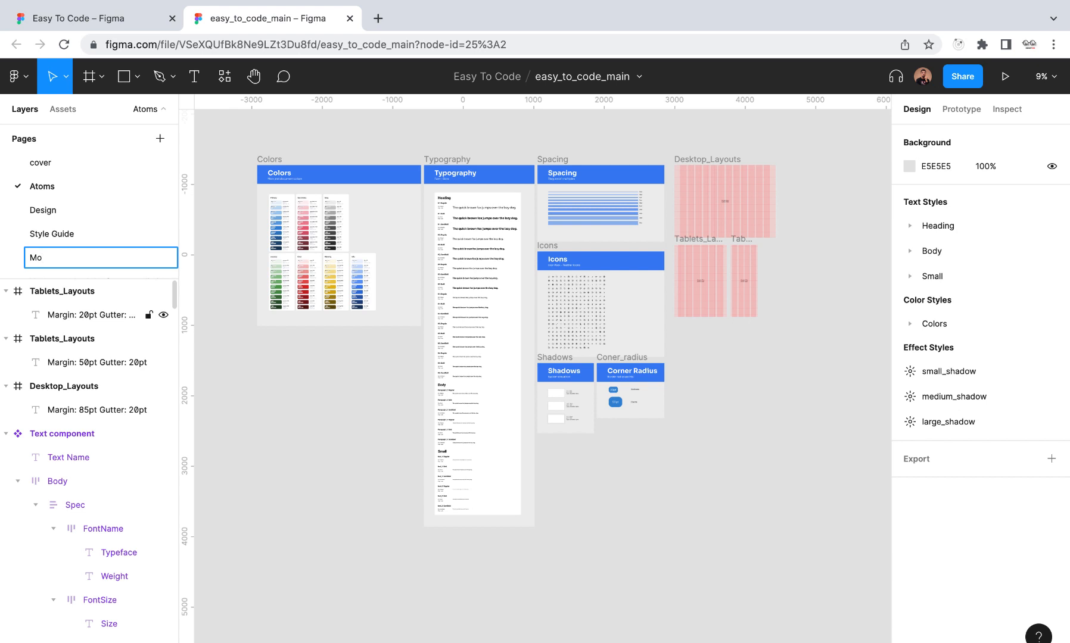
{"action": "type", "text": "lecules"}
{"action": "key", "text": "Return"}
{"action": "left_click_drag", "start_coordinate": [53, 258], "coordinate": [51, 202]}
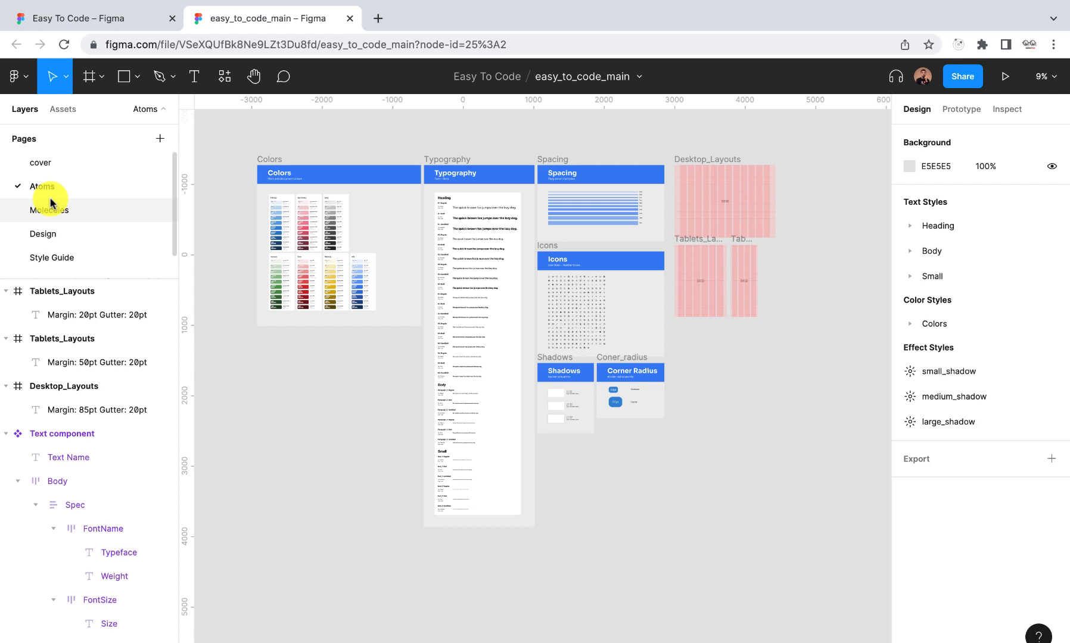
{"action": "scroll", "coordinate": [554, 179], "scroll_direction": "up", "scroll_amount": 3}
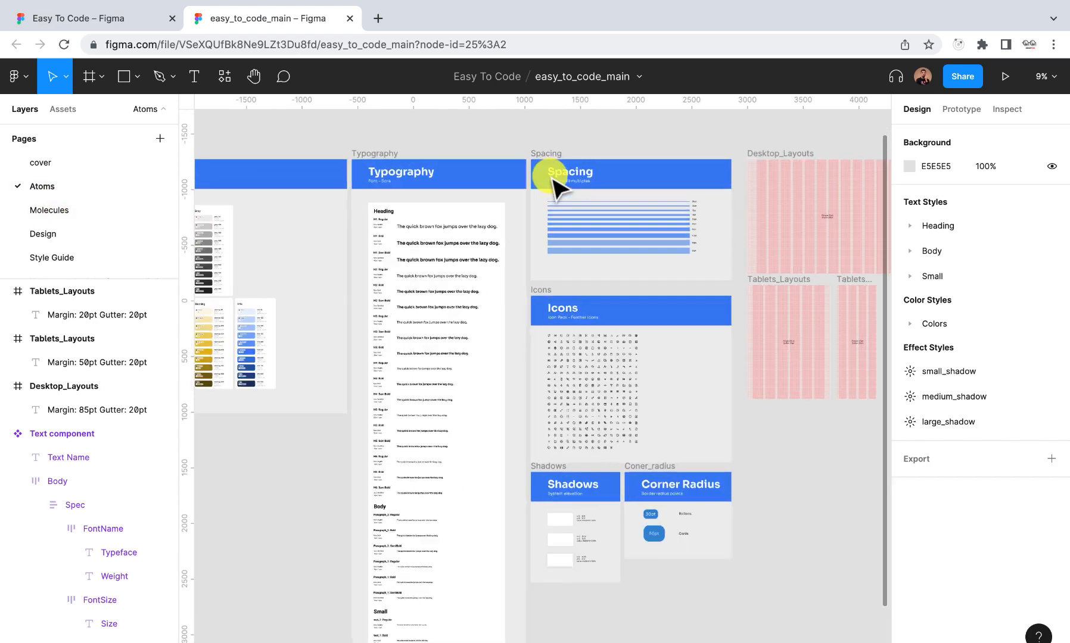
{"action": "scroll", "coordinate": [554, 182], "scroll_direction": "up", "scroll_amount": 3}
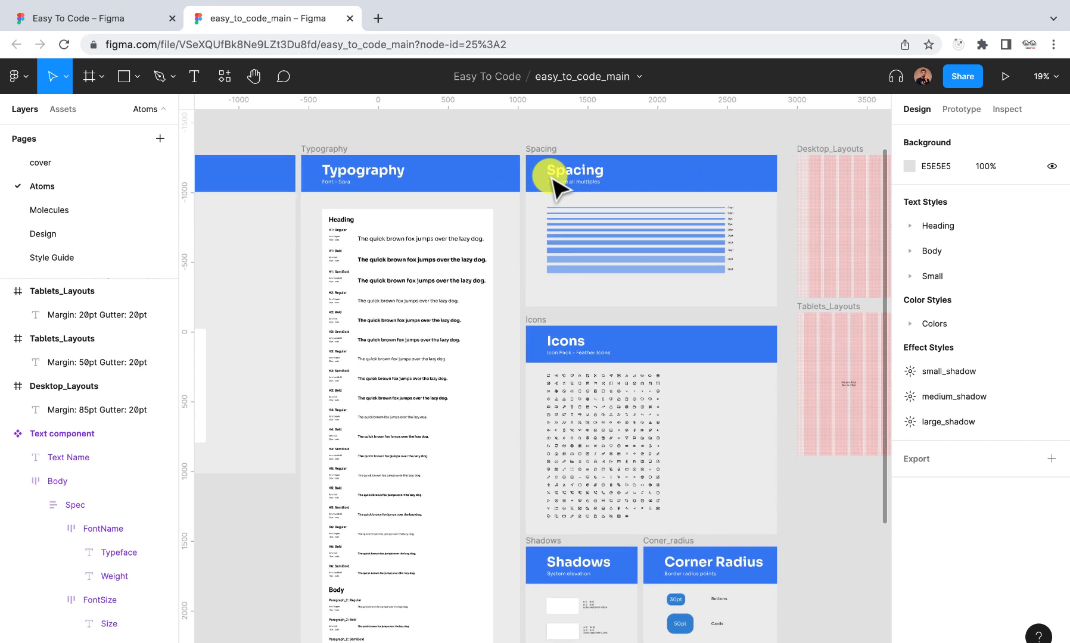